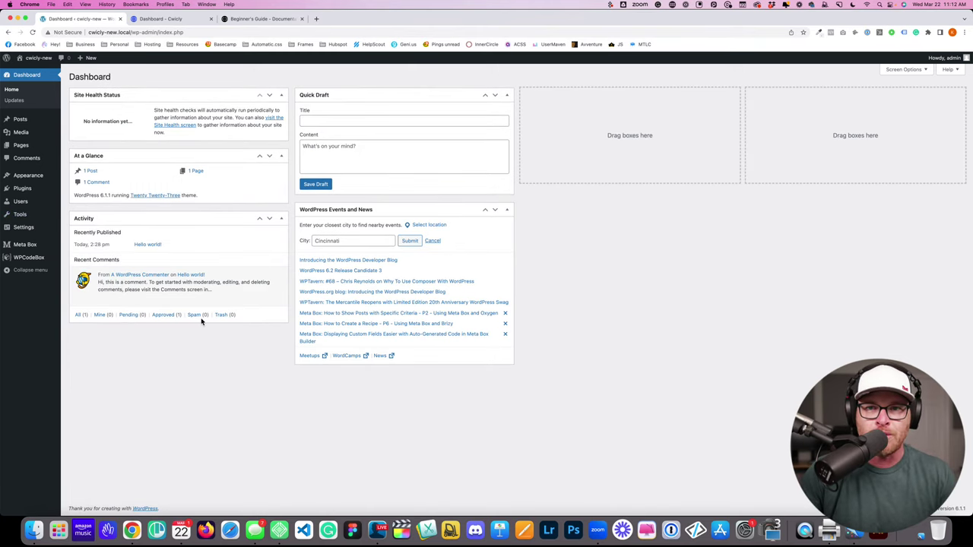
Step: Review the site's installed plugins, the WPCodeBox snippet manager and the installed themes
click(23, 188)
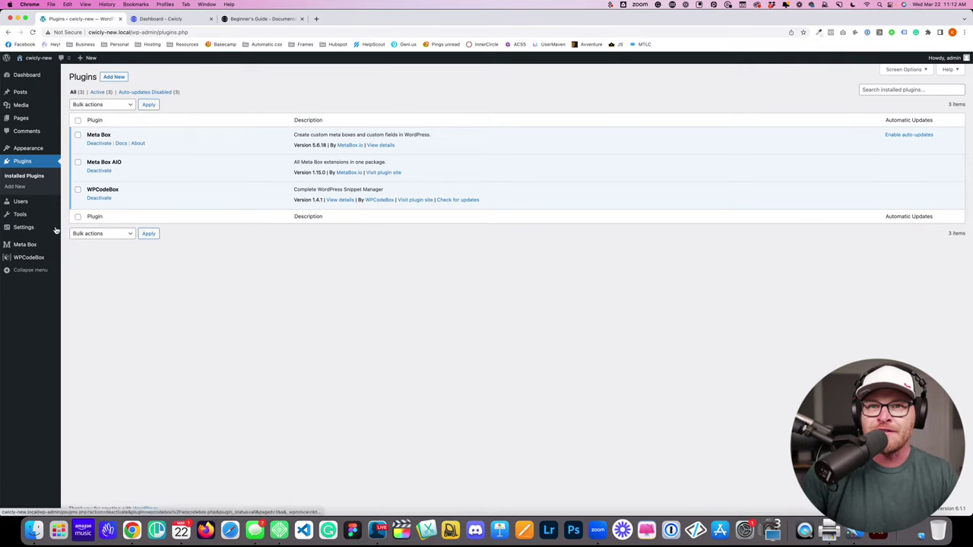
click(31, 256)
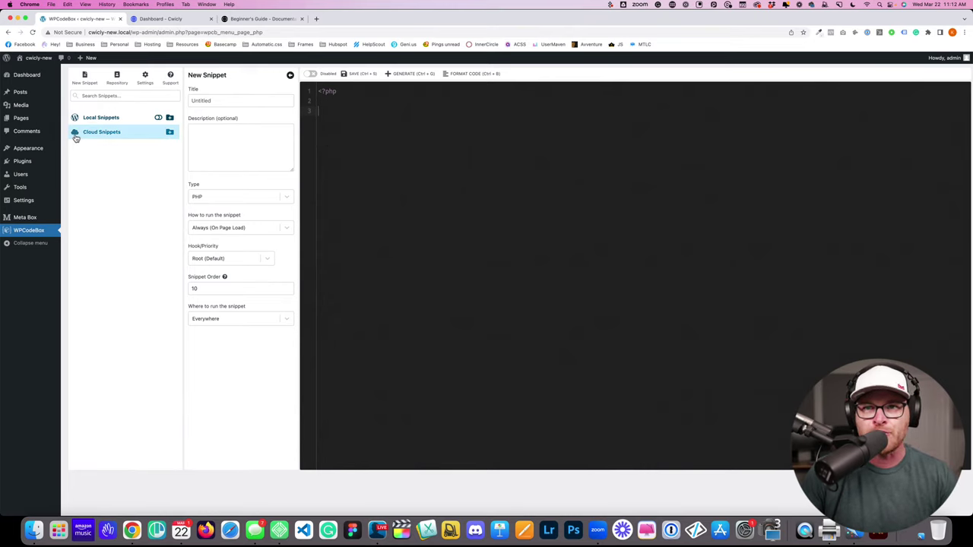
click(28, 149)
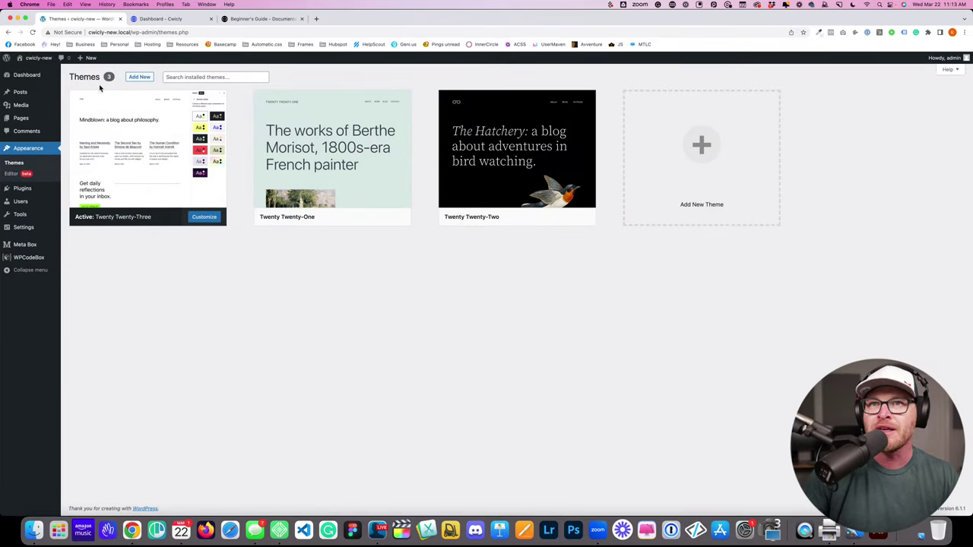
Step: Download the Cwicly plugin and Cwicly theme from the Cwicly – 3 websites order in the Cwicly account dashboard
click(166, 19)
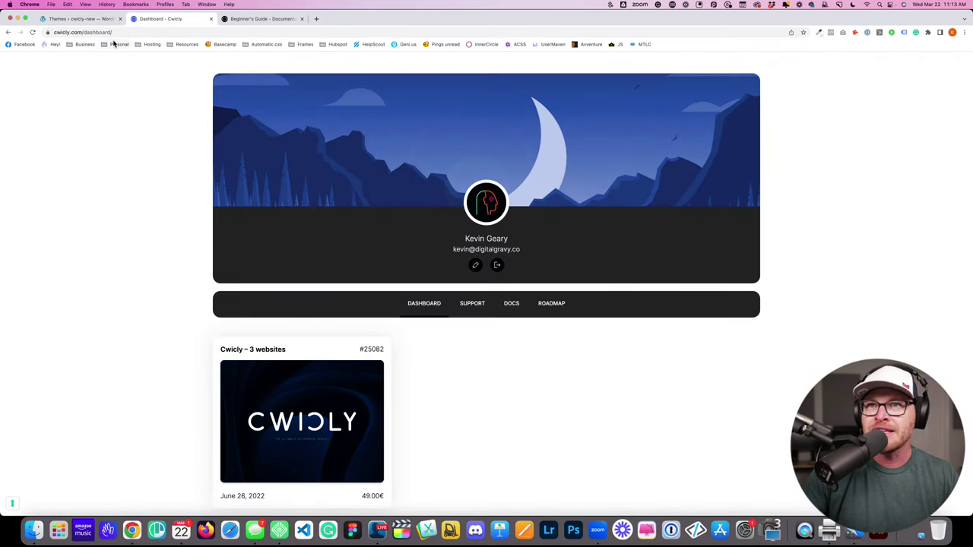
scroll(215, 213, down, 3)
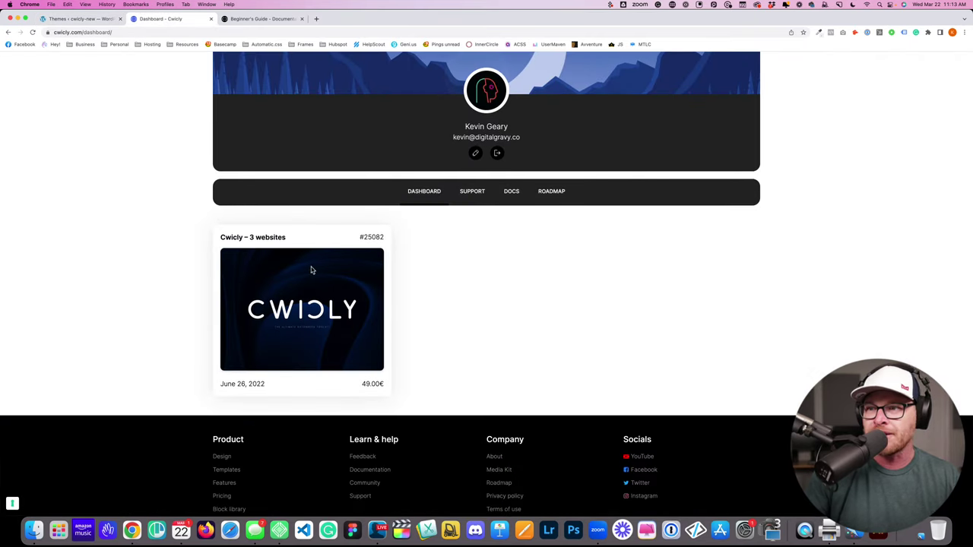
click(252, 237)
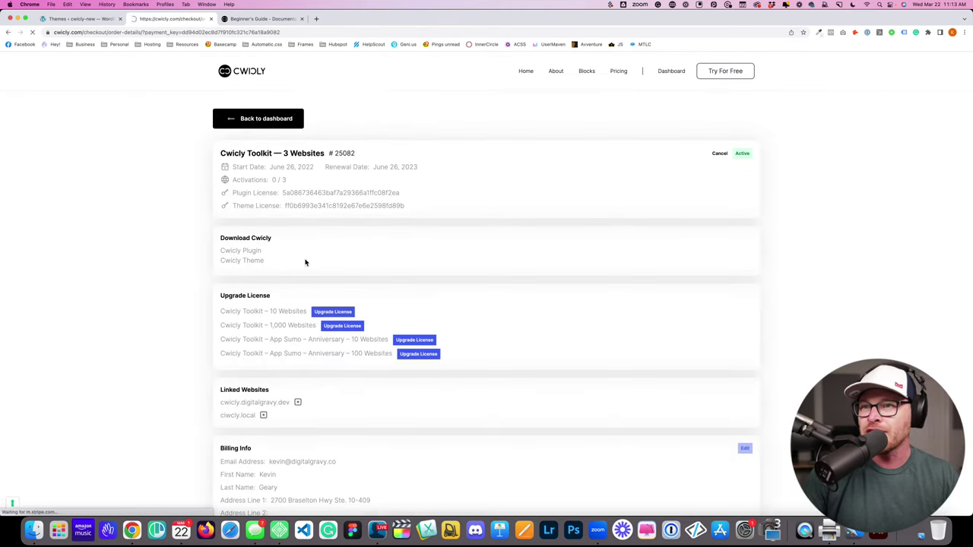
click(239, 250)
click(248, 260)
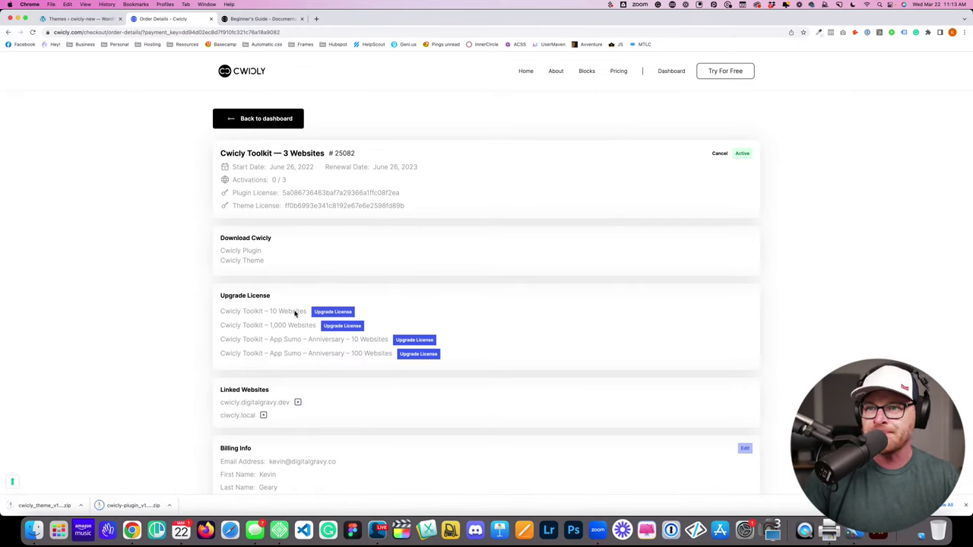
Step: Back on the WordPress site, upload cwicly_theme_v1.0.3.zip as a new theme, install it and activate it
click(80, 18)
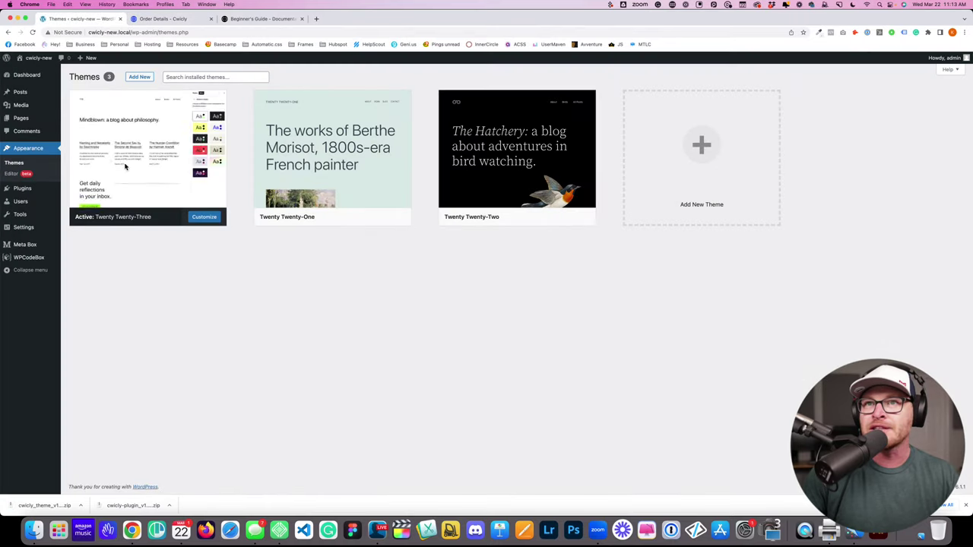
click(138, 77)
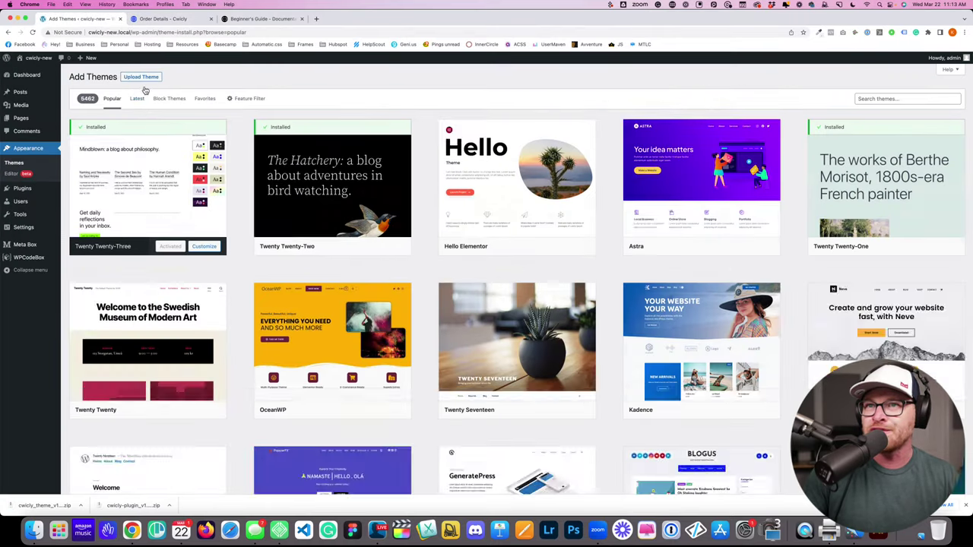
click(141, 77)
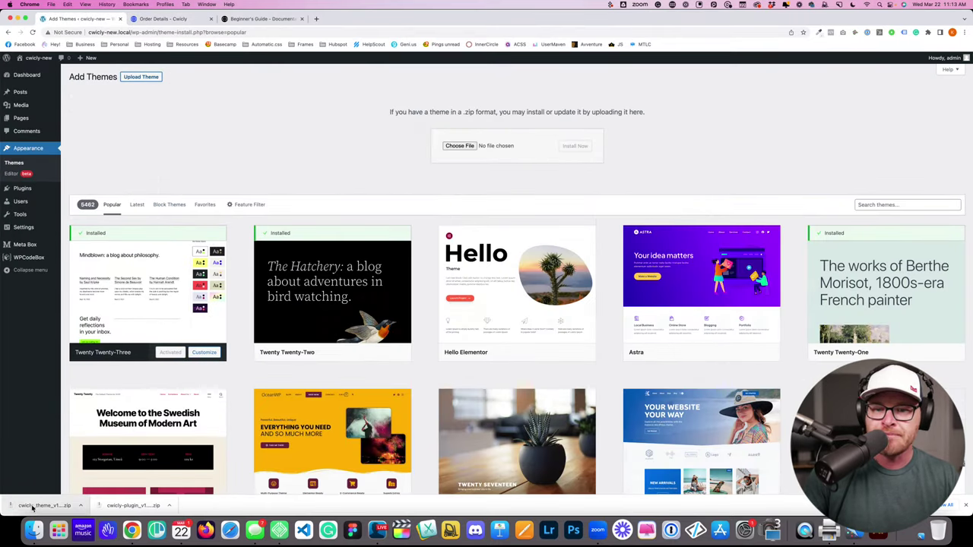
drag(42, 506, 462, 142)
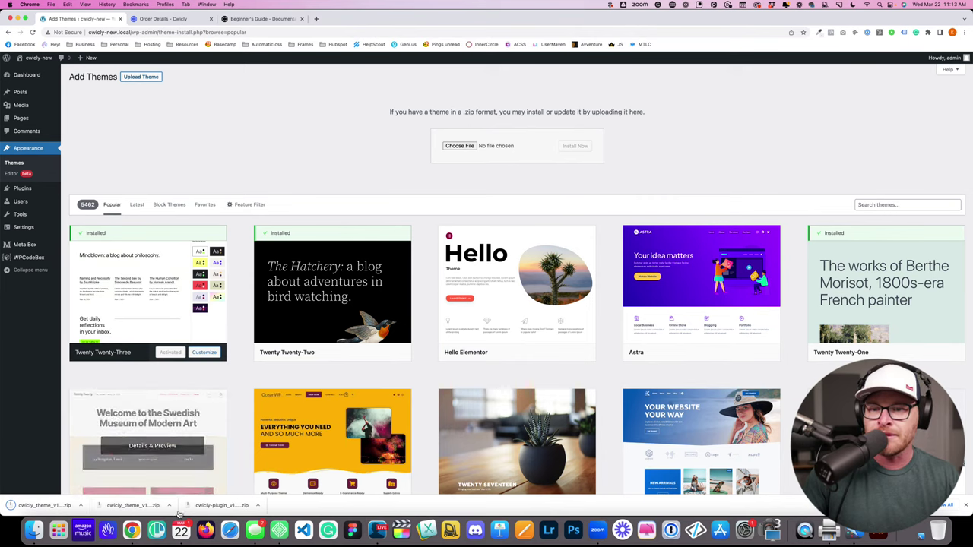
drag(42, 505, 461, 147)
click(574, 145)
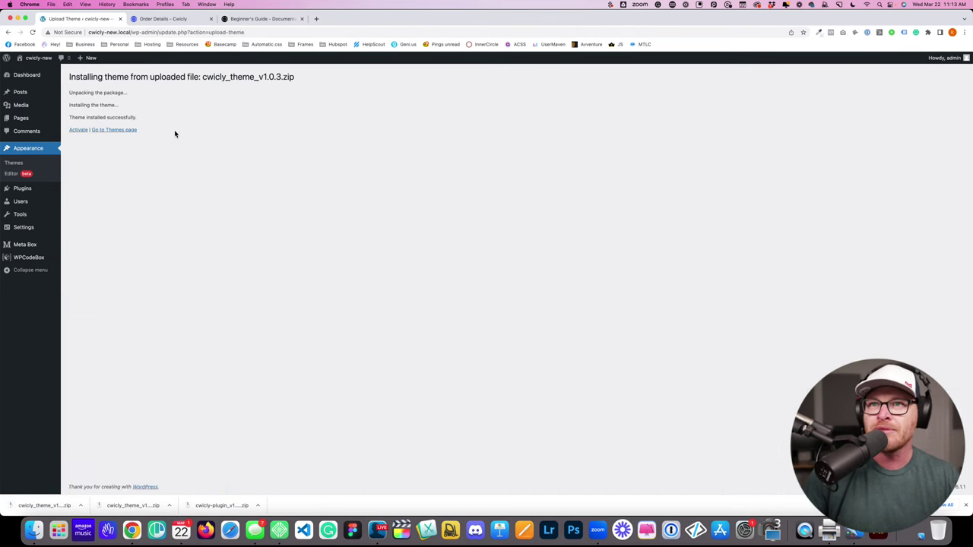
click(78, 130)
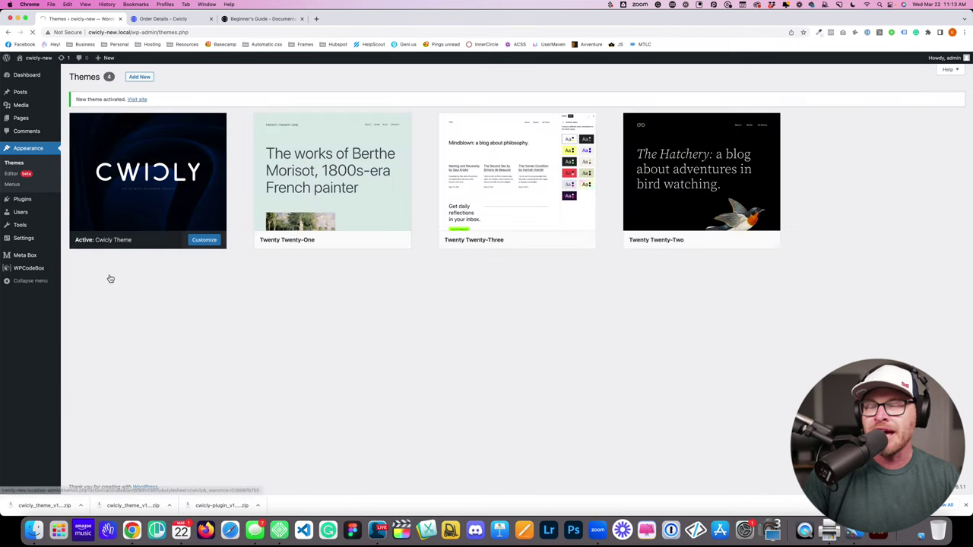
Step: Upload the downloaded Cwicly plugin v1.2.9.5.5 zip as a new plugin, install it and activate it
click(78, 211)
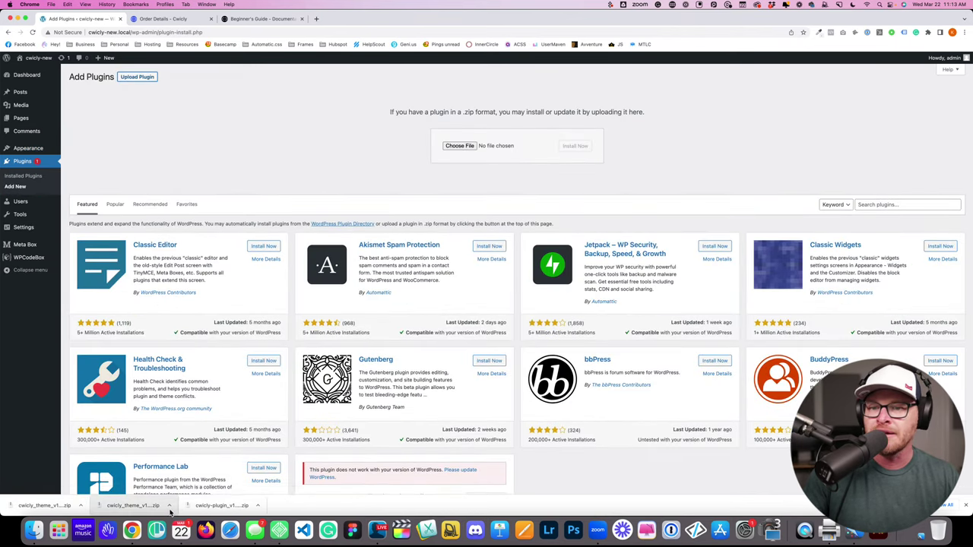
drag(220, 505, 450, 153)
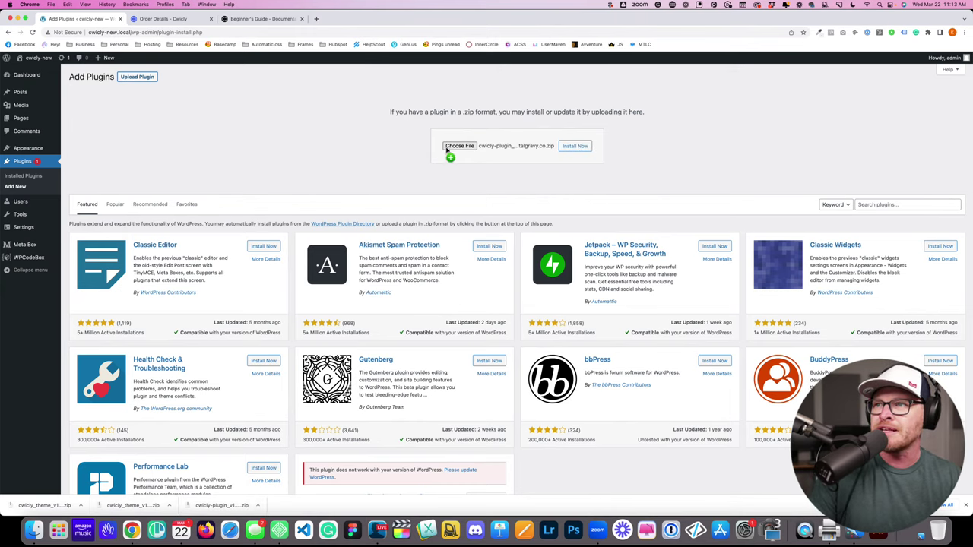
click(576, 146)
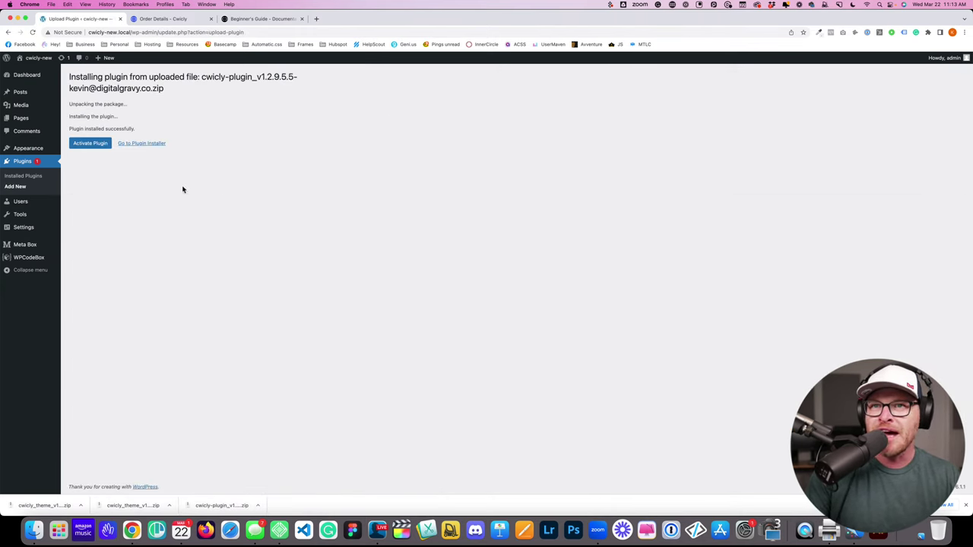
click(93, 144)
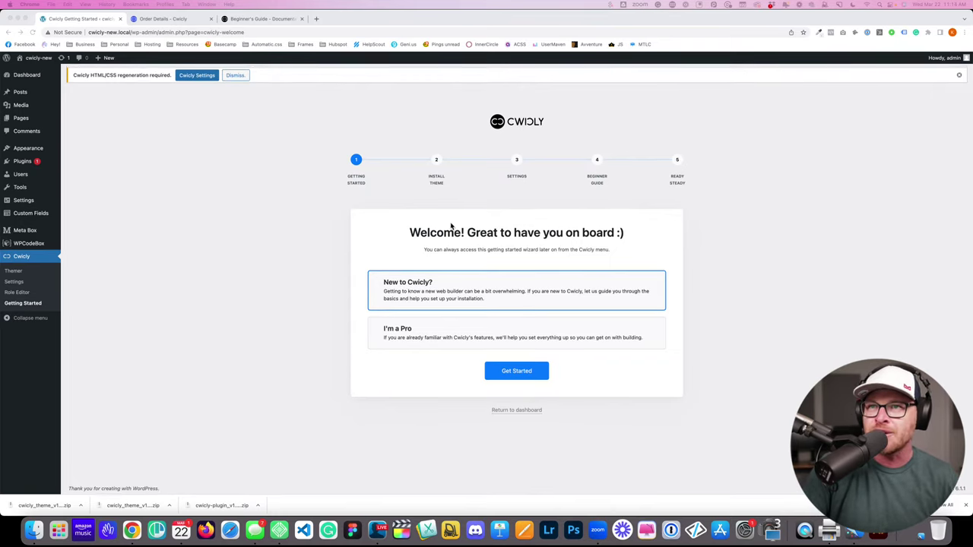
Step: Start the getting-started wizard with the New to Cwicly option and continue with Cwicly as the chosen theme
click(181, 135)
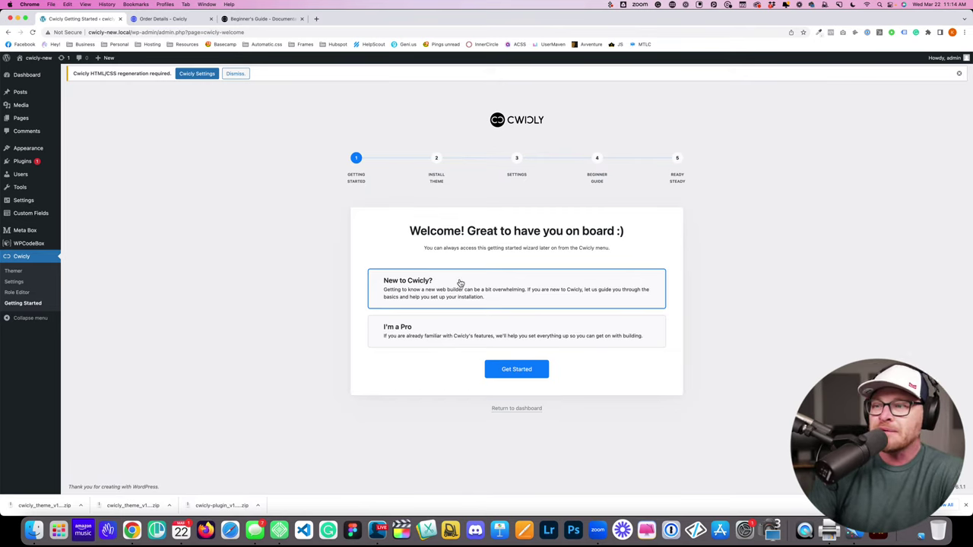
click(518, 374)
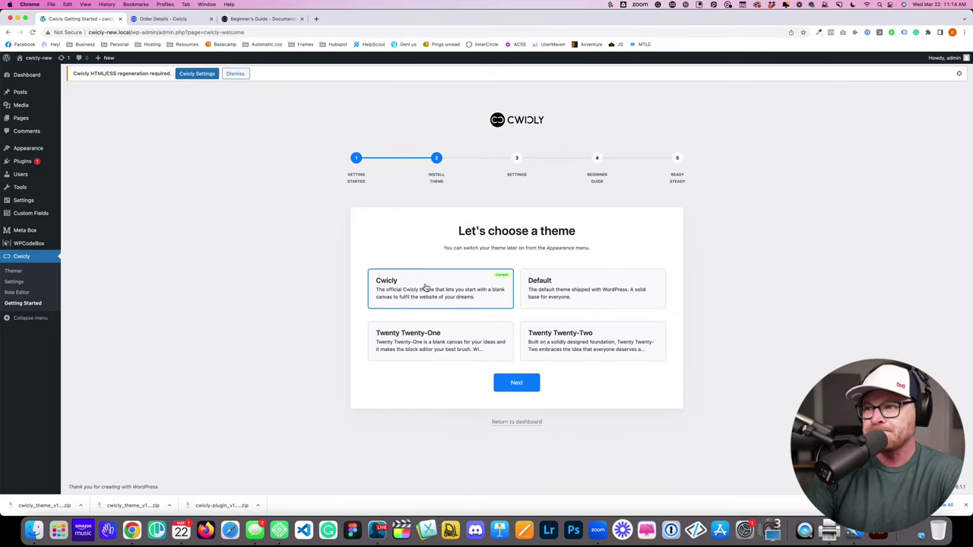
drag(451, 231, 624, 234)
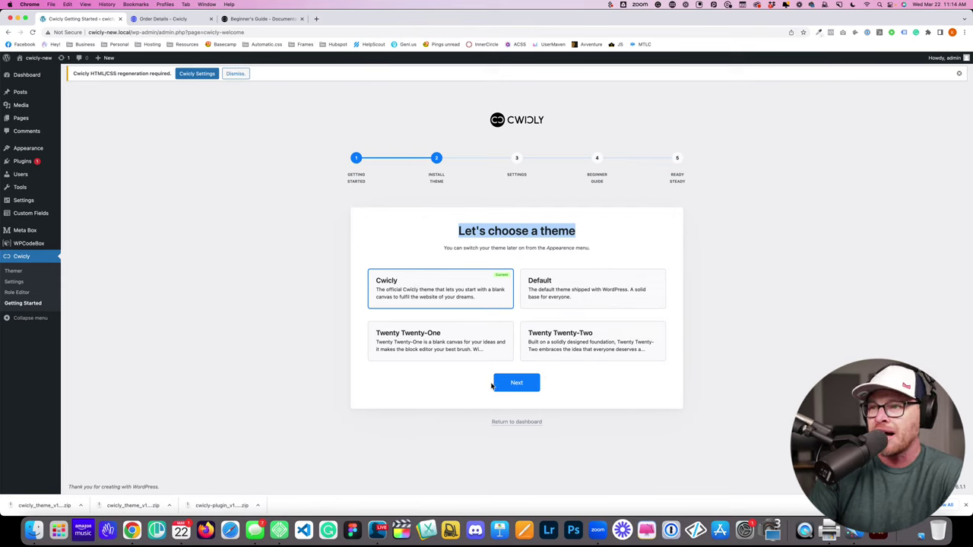
click(514, 384)
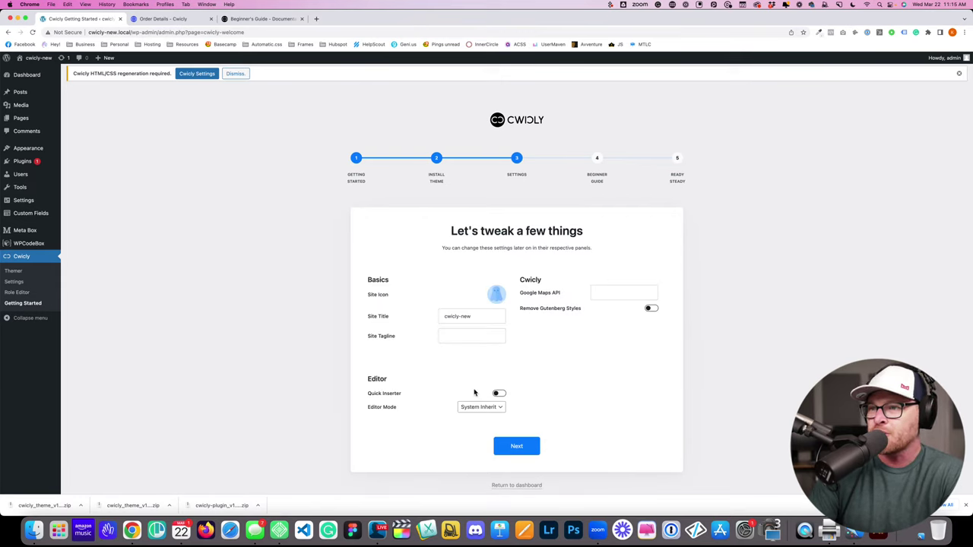
click(482, 317)
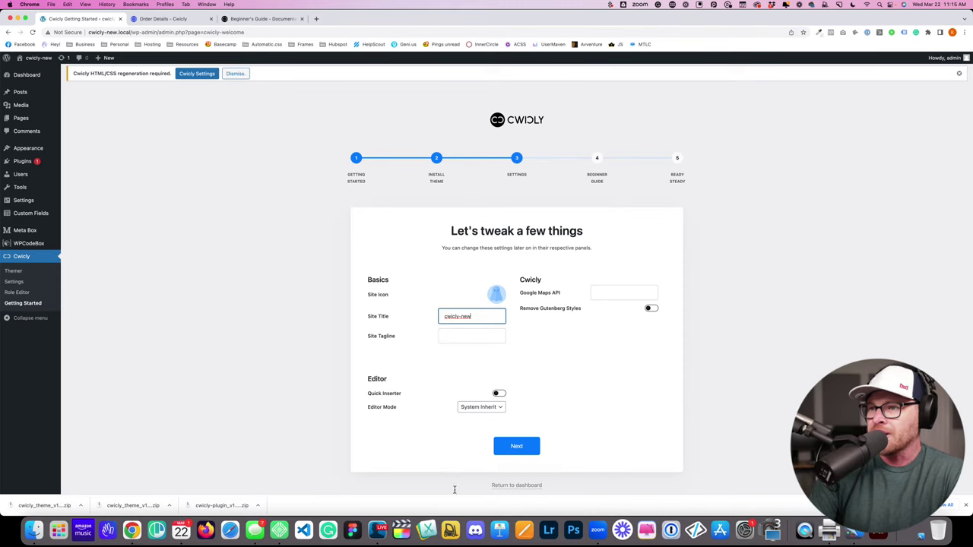
click(623, 294)
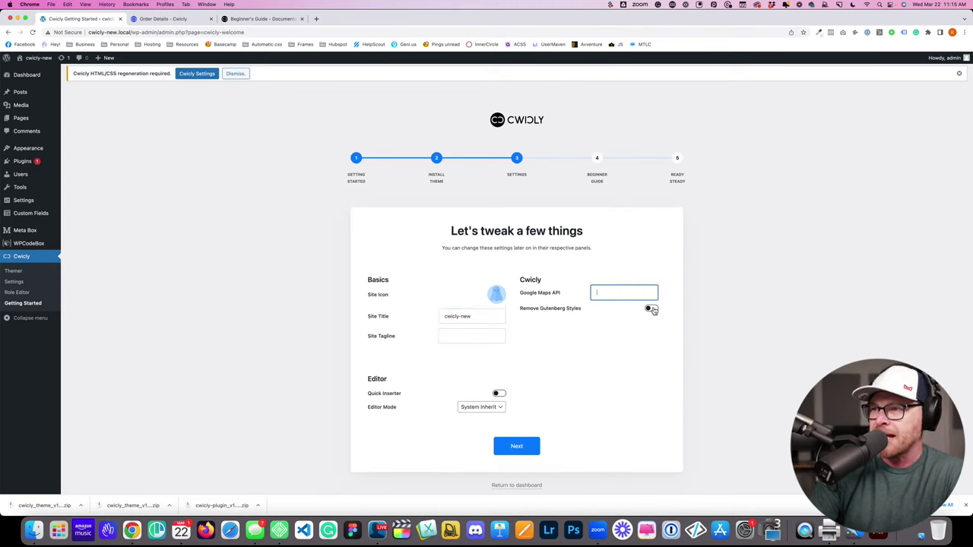
click(652, 310)
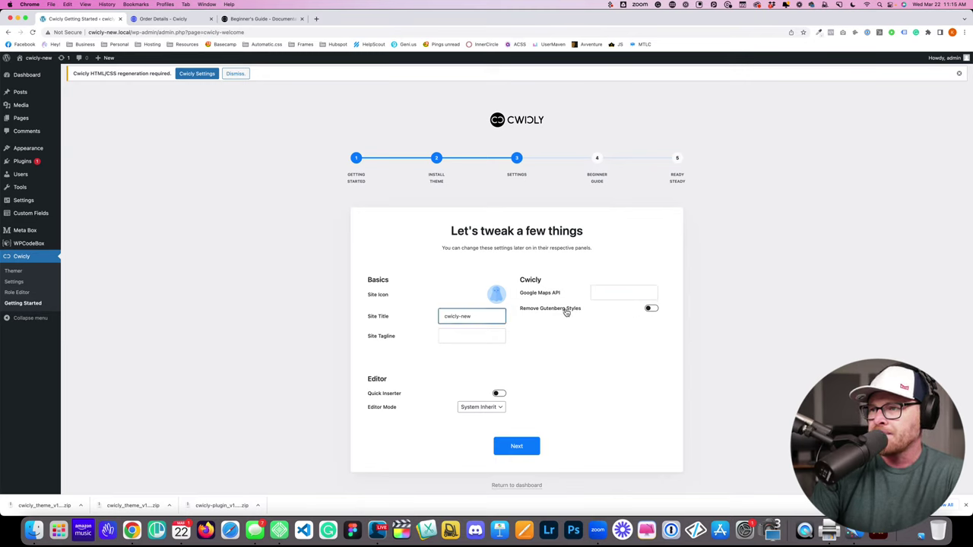
drag(586, 311, 520, 310)
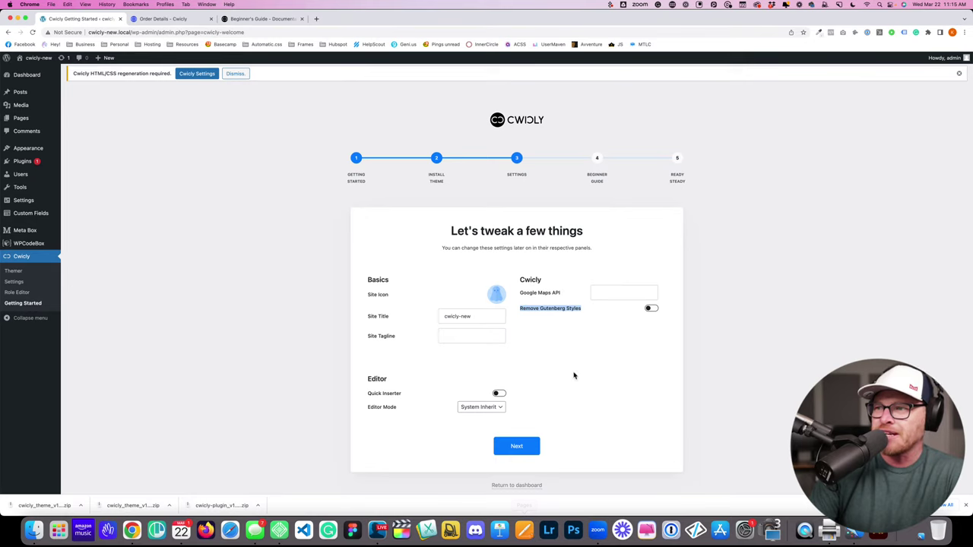
click(572, 314)
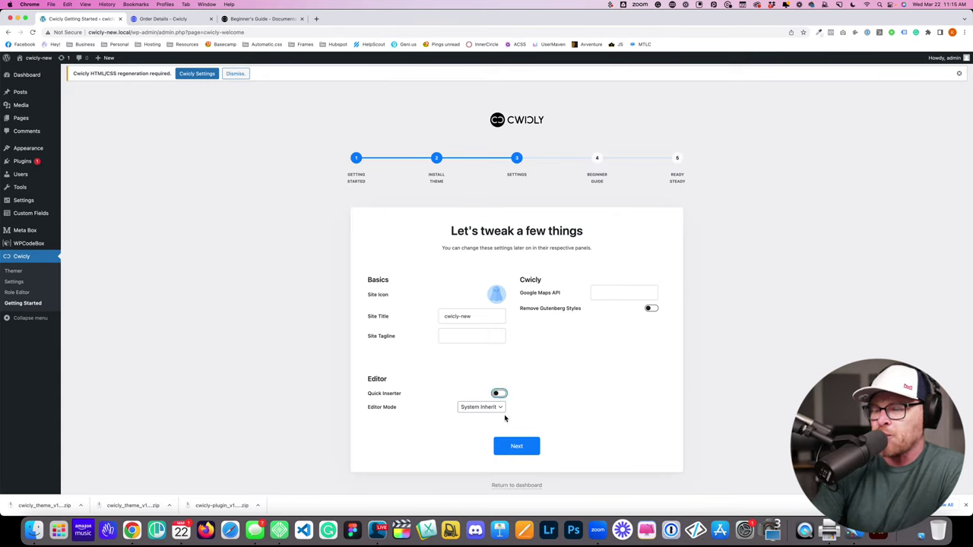
Step: Enable the Quick Inserter, set the Editor Mode to Dark, and continue to the wizard's beginner guide
click(498, 395)
click(486, 407)
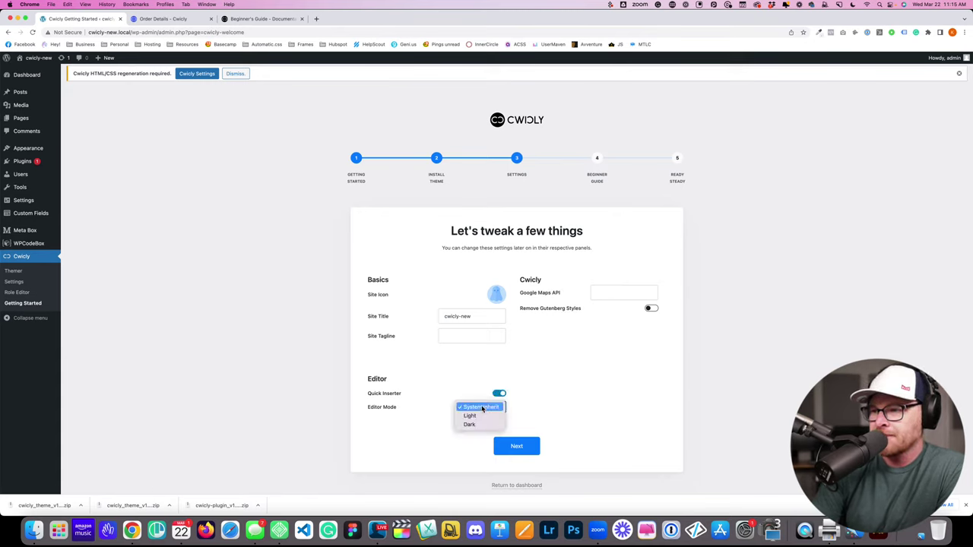
click(472, 425)
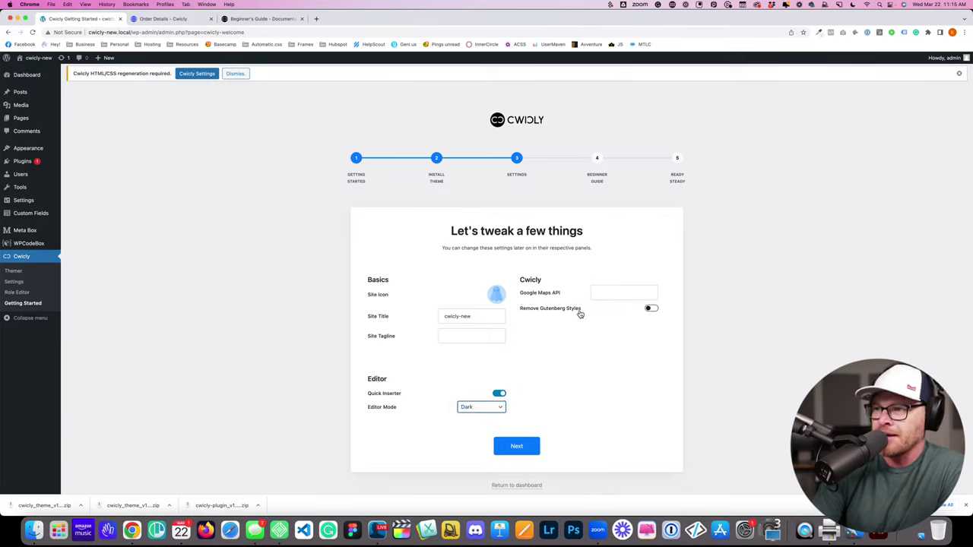
click(517, 447)
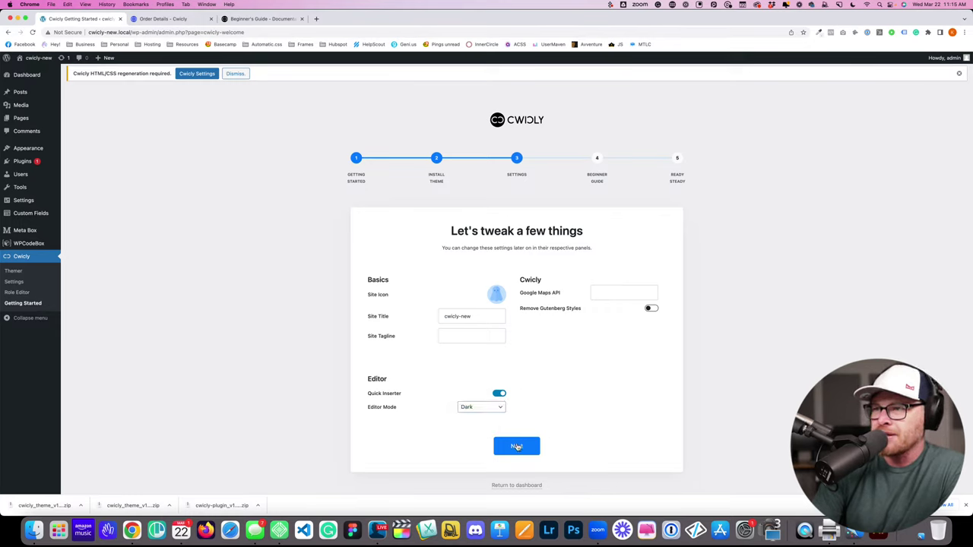
Step: Open the guide explaining the Site Editor and skim its sections on block themes, site editor access and templates
scroll(502, 285, down, 2)
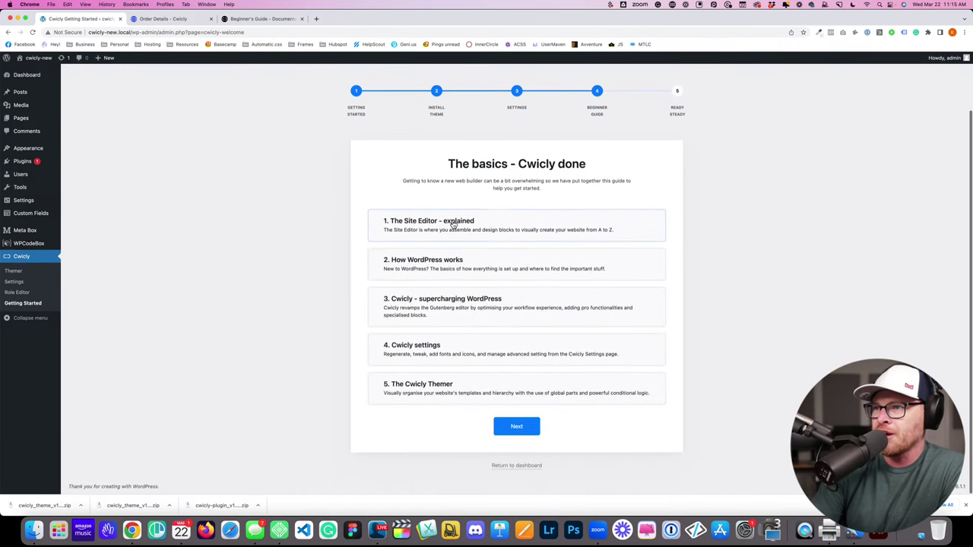
click(515, 225)
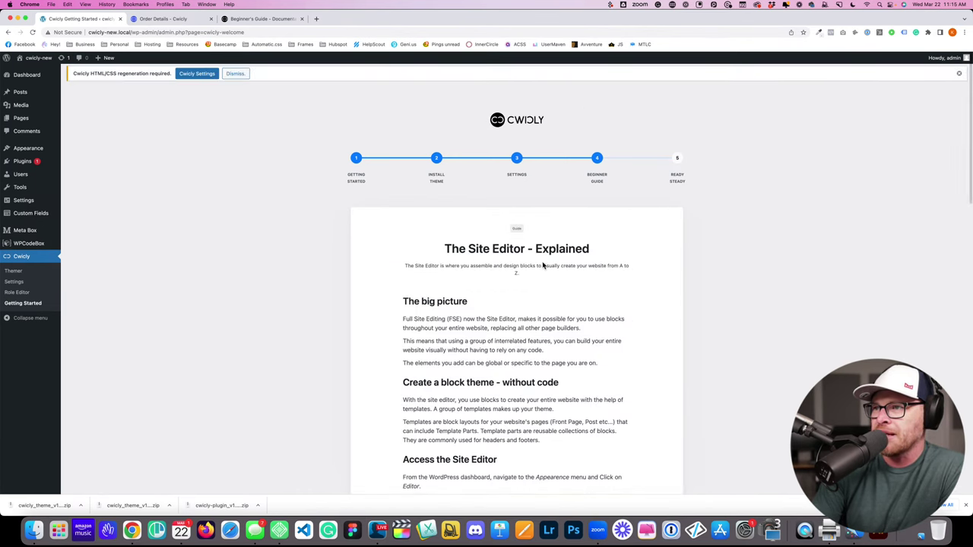
scroll(532, 266, down, 5)
scroll(543, 264, down, 1)
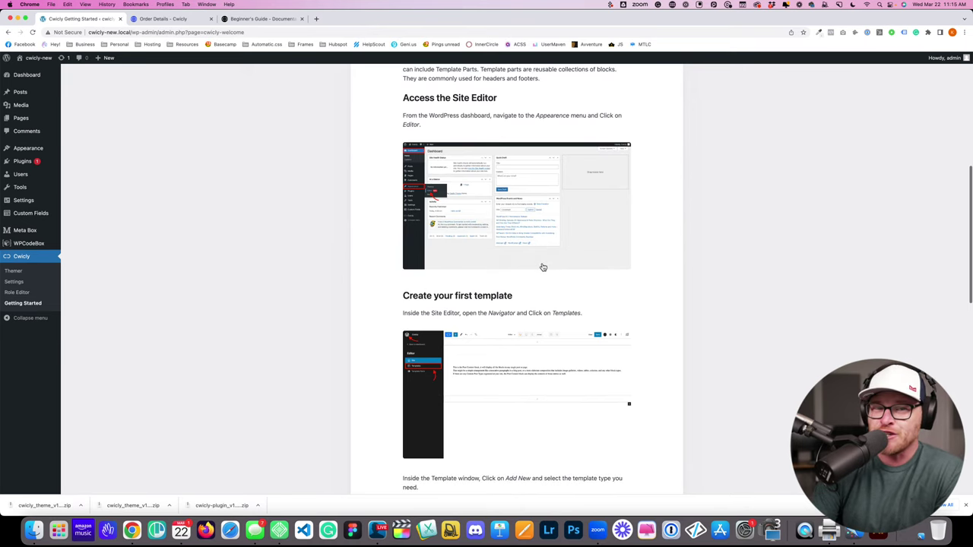
scroll(544, 267, down, 3)
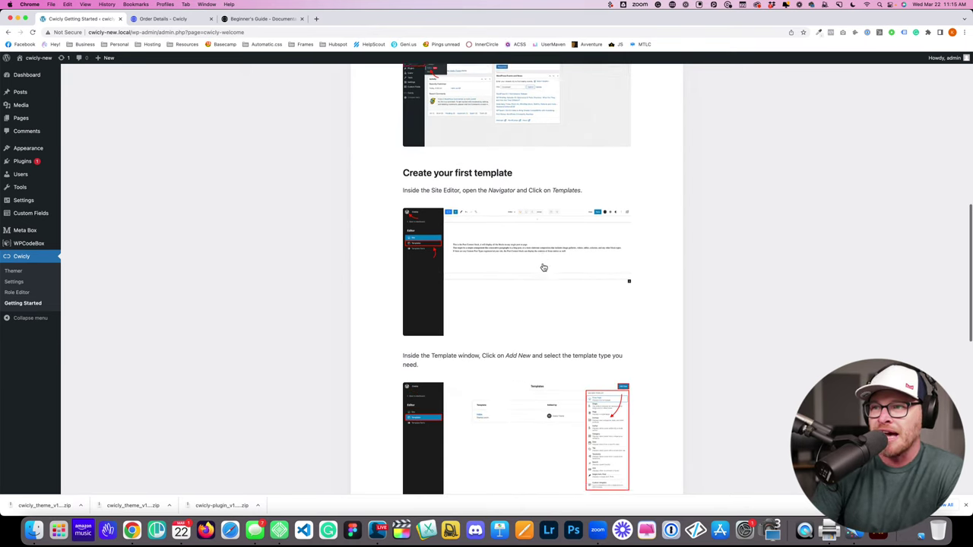
scroll(543, 268, up, 10)
scroll(543, 266, down, 3)
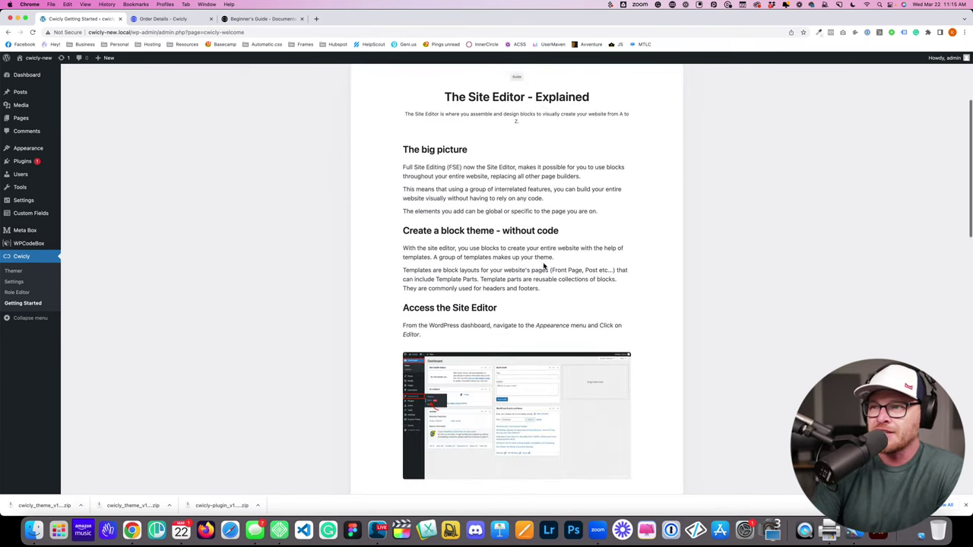
scroll(543, 266, up, 6)
scroll(544, 264, down, 1)
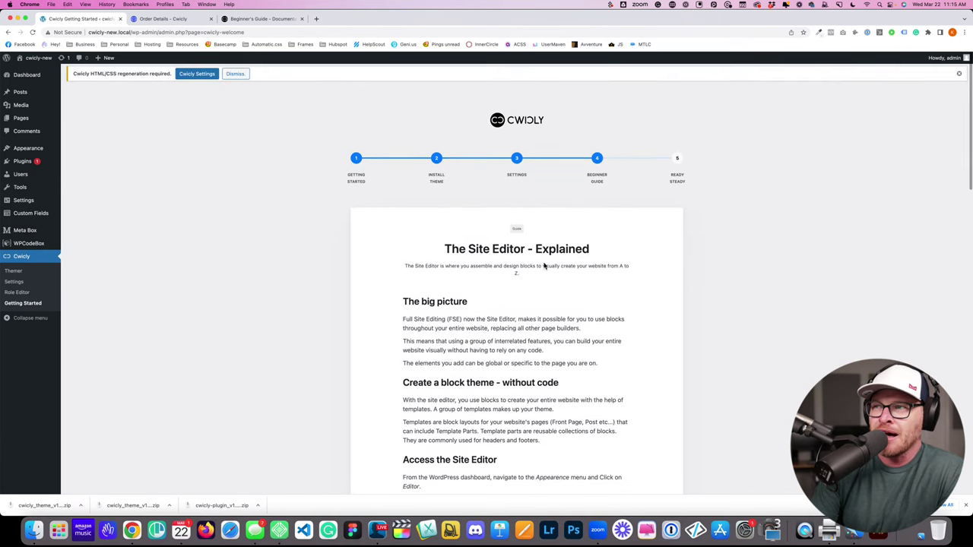
Step: Read the rest of the Site Editor guide through template parts and go back to the beginner guide overview
scroll(544, 265, down, 3)
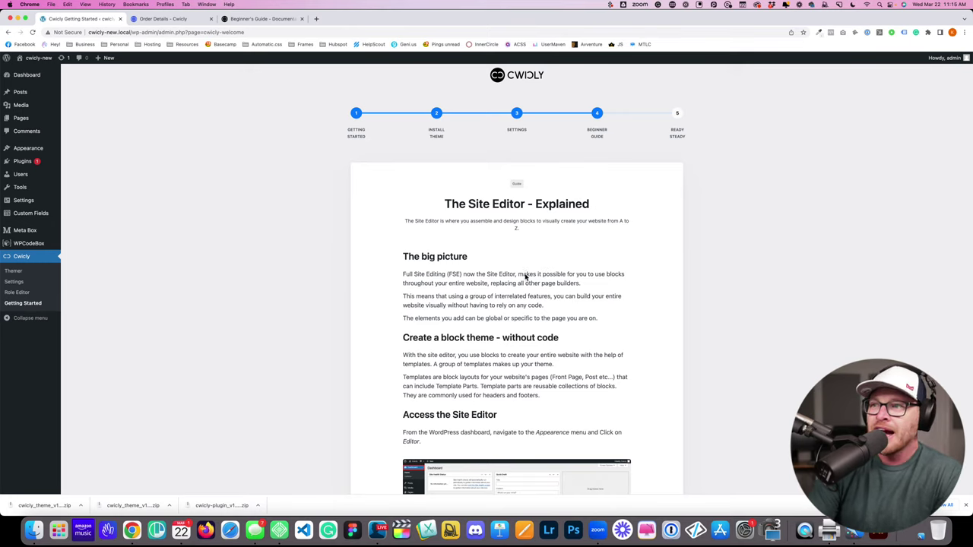
scroll(531, 266, down, 15)
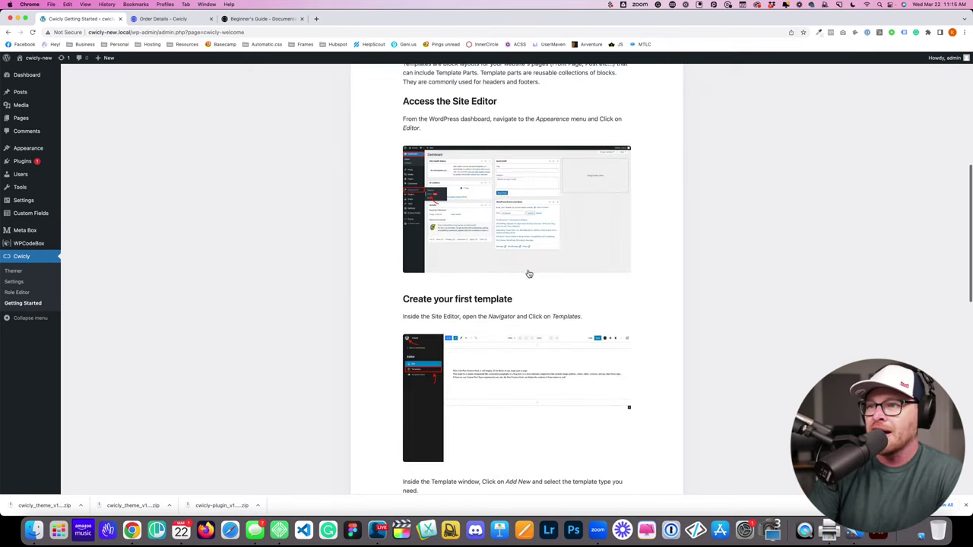
scroll(530, 273, down, 2)
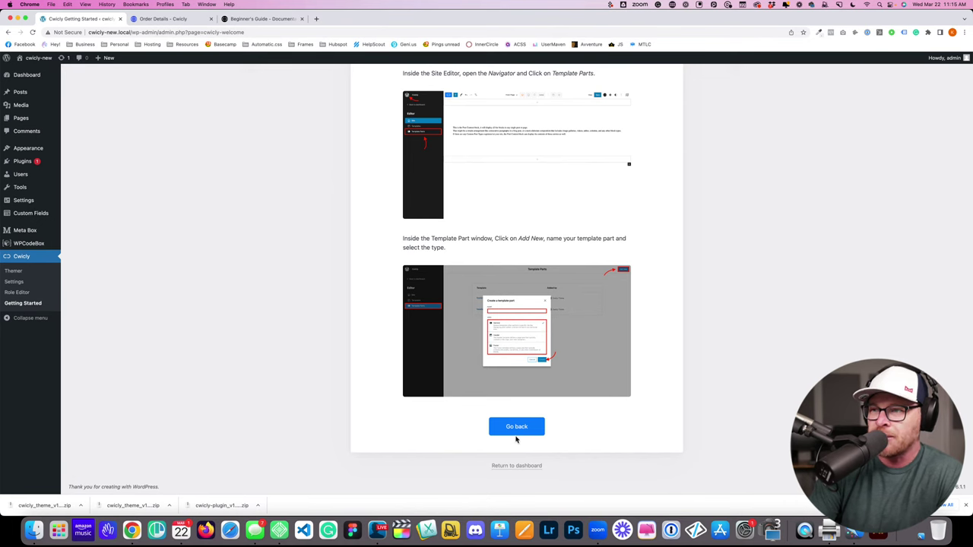
click(515, 427)
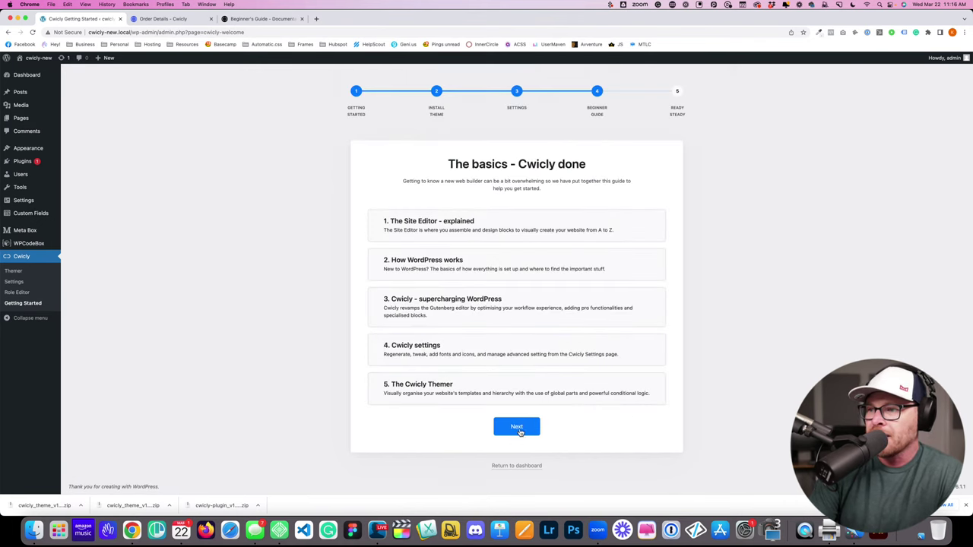
Step: Continue past the beginner guide and finish the getting-started wizard, returning to the WordPress dashboard
click(520, 430)
scroll(547, 340, down, 5)
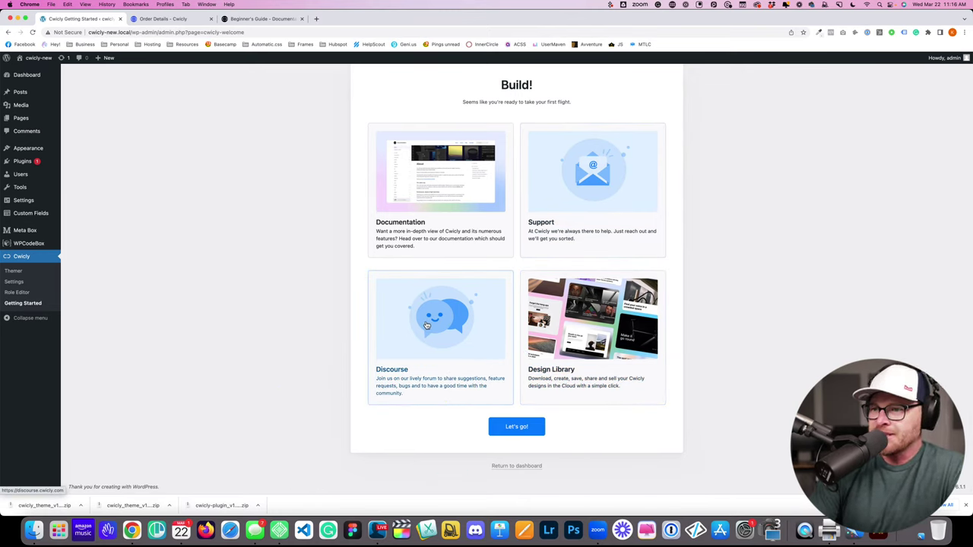
click(517, 426)
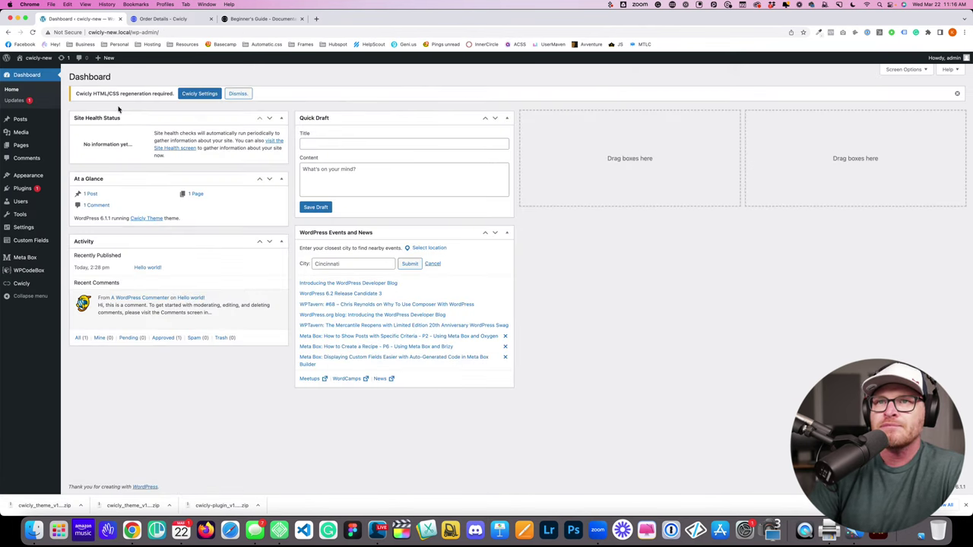
Step: Regenerate the Blocks HTML, Blocks CSS, Global Classes CSS and Global Styles CSS in the Cwicly settings, and reload the settings page
click(200, 93)
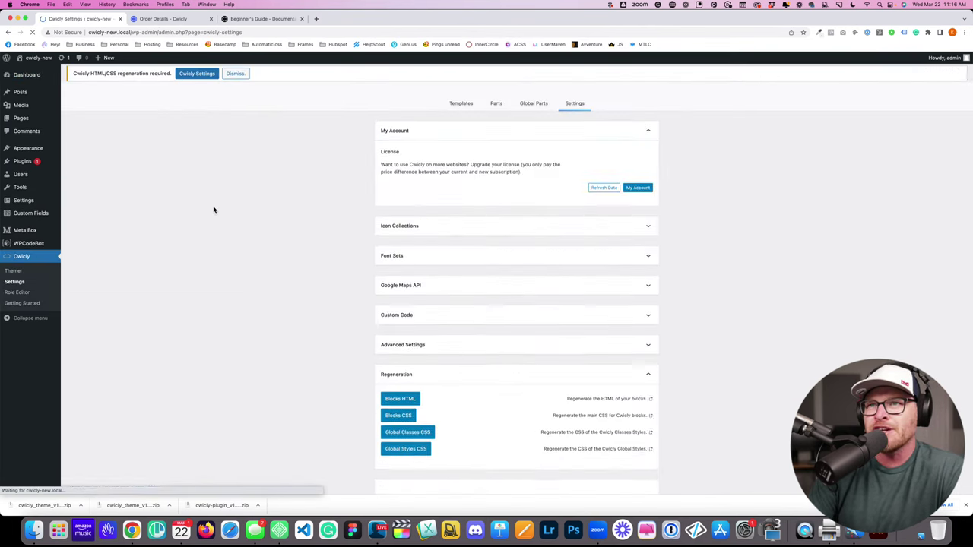
scroll(552, 279, down, 3)
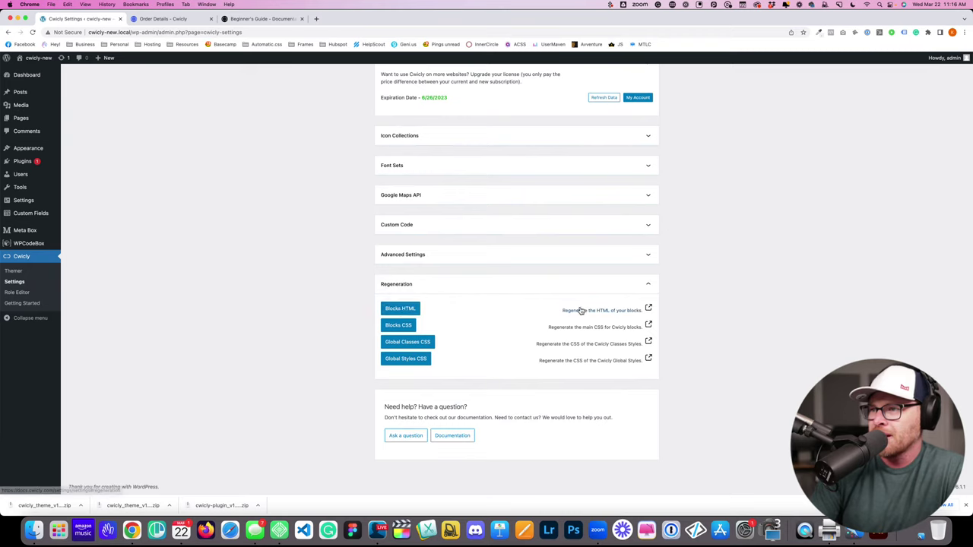
click(401, 308)
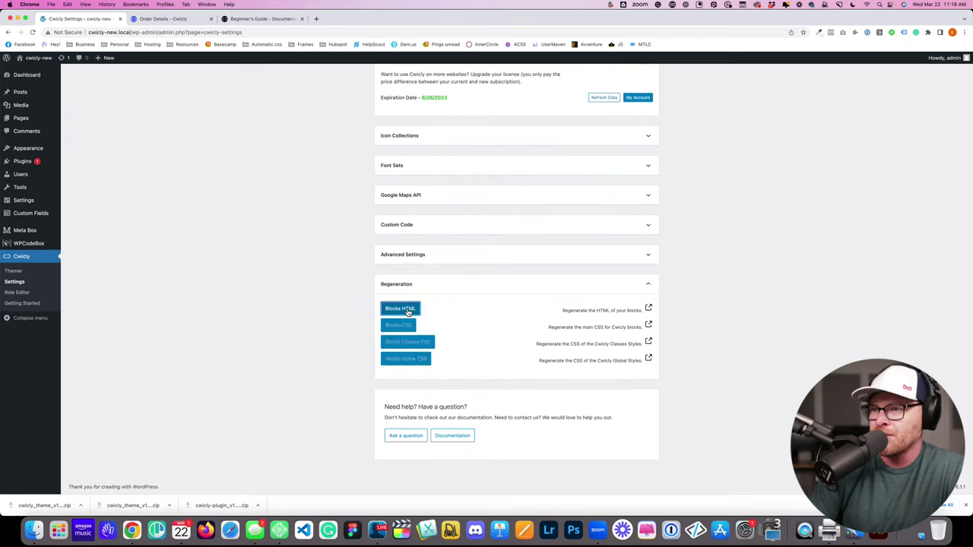
click(398, 325)
click(407, 342)
click(406, 359)
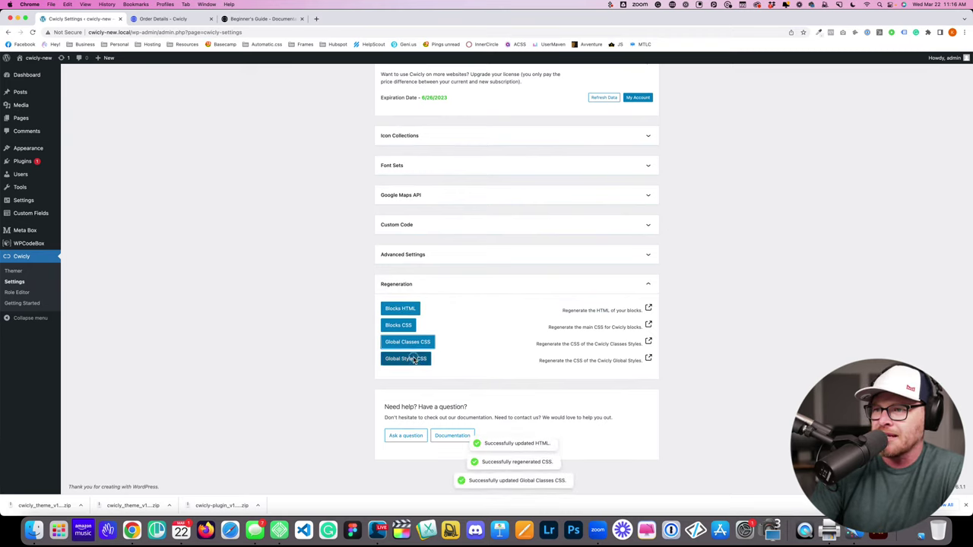
scroll(530, 380, up, 5)
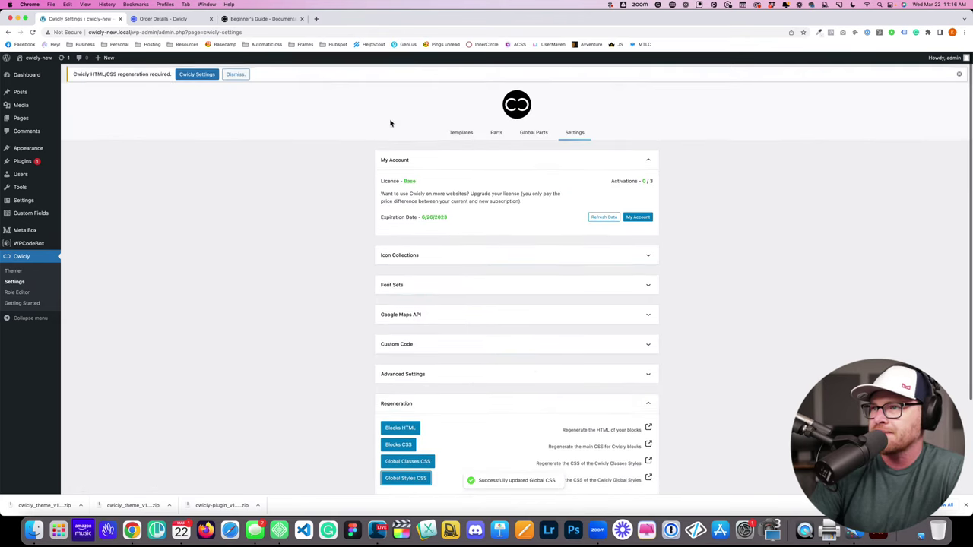
click(186, 74)
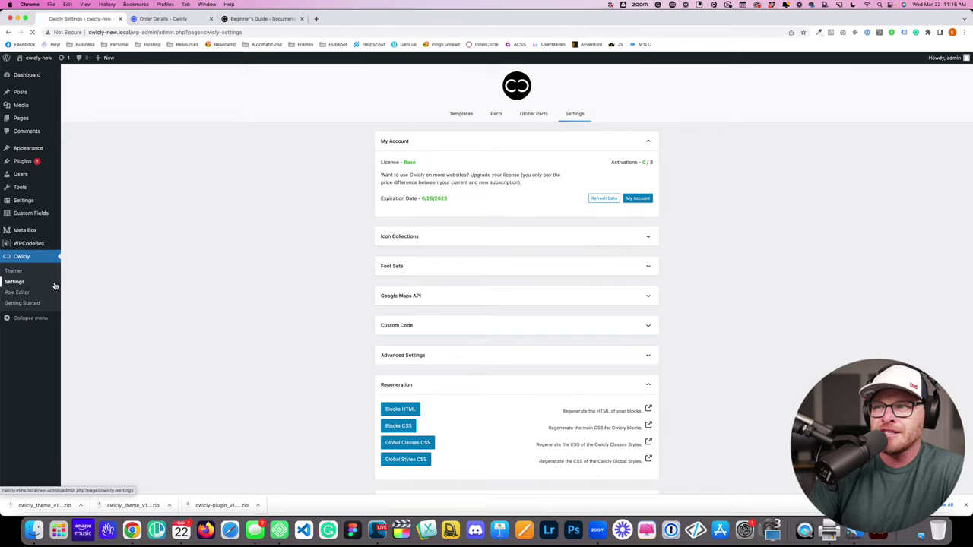
Step: Look at the Templates, Parts and Global Parts pages in turn, returning to the Cwicly settings after each
click(459, 116)
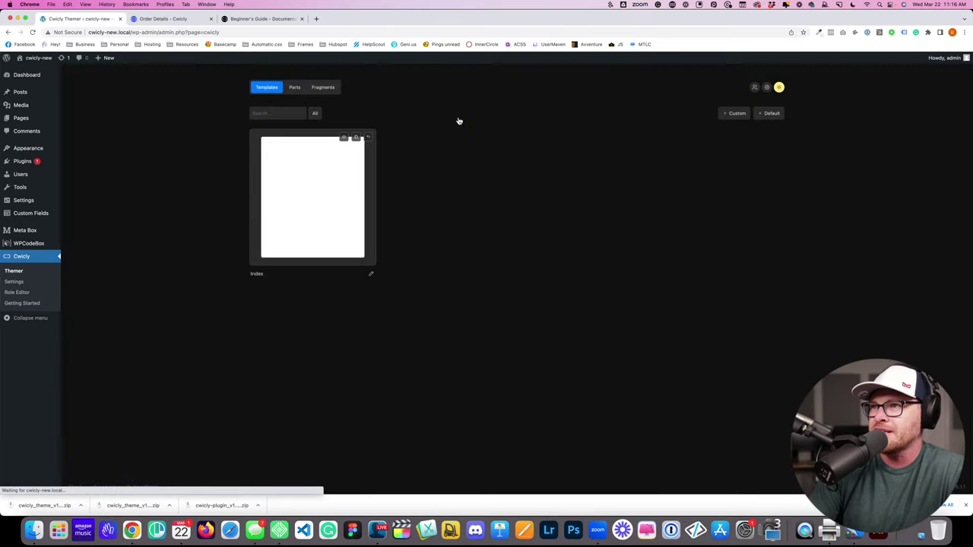
click(8, 33)
click(496, 114)
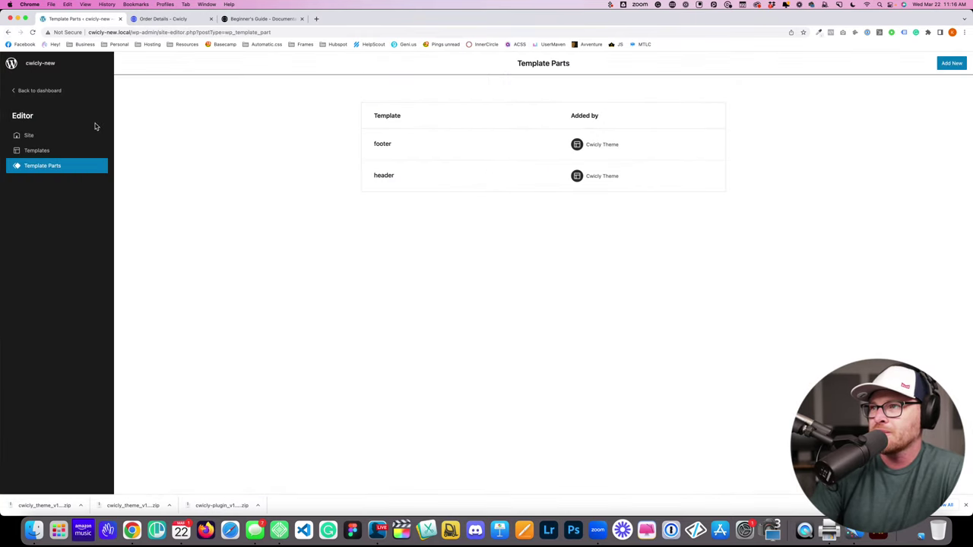
click(8, 33)
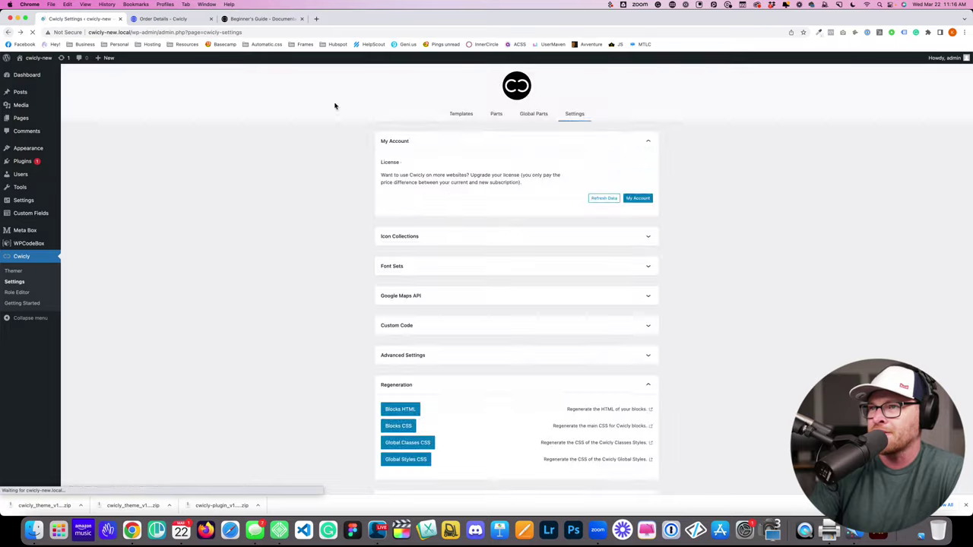
click(538, 114)
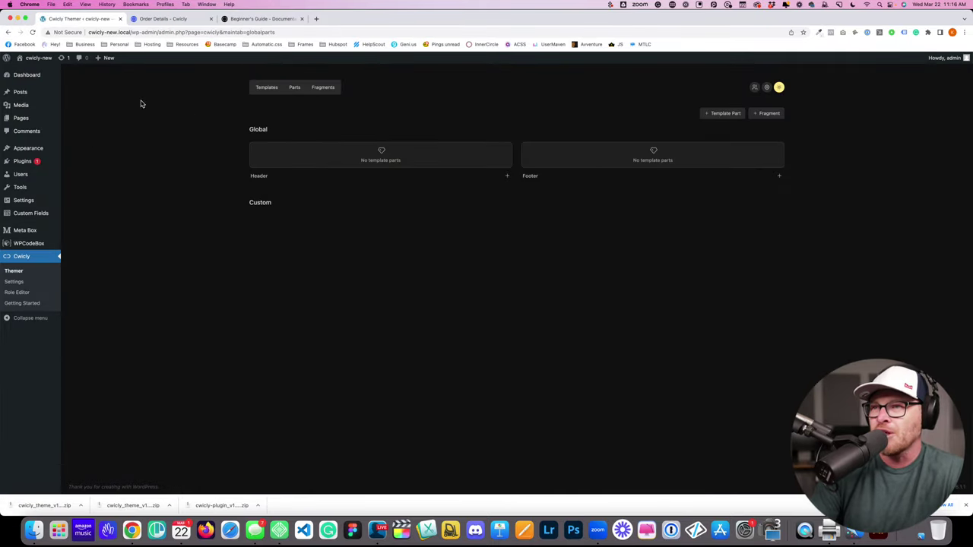
click(8, 33)
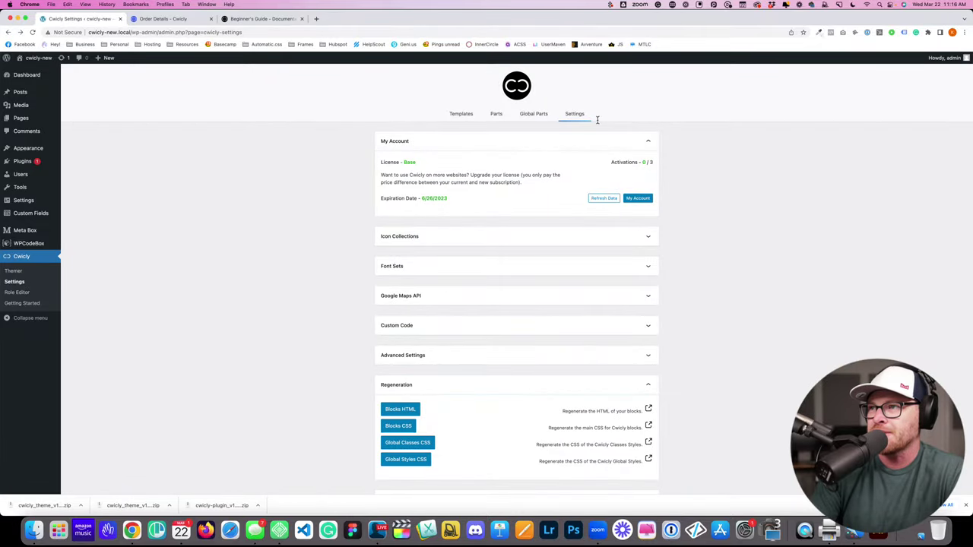
Step: Examine the Icon Collections, Font Sets and Google Maps API sections of the Cwicly settings, collapsing each again
click(436, 235)
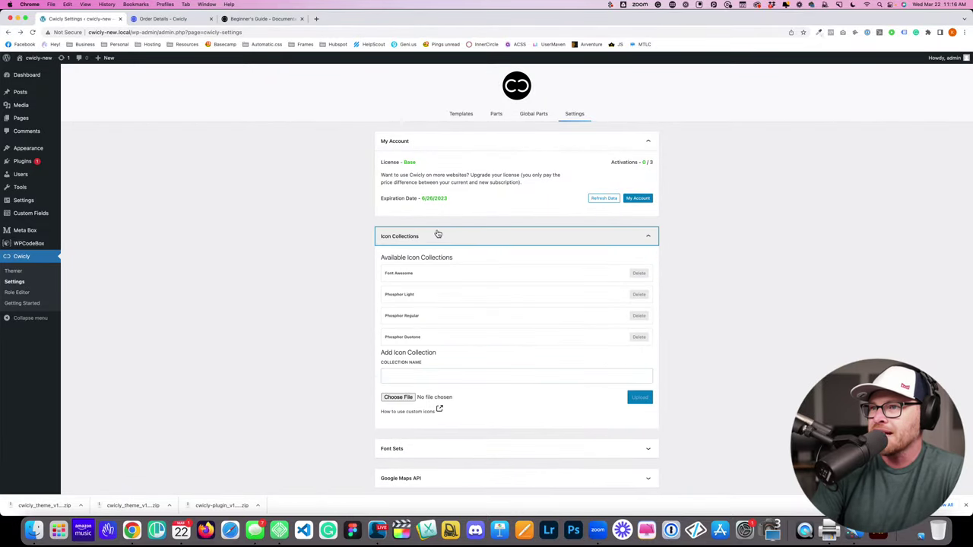
click(480, 238)
click(479, 238)
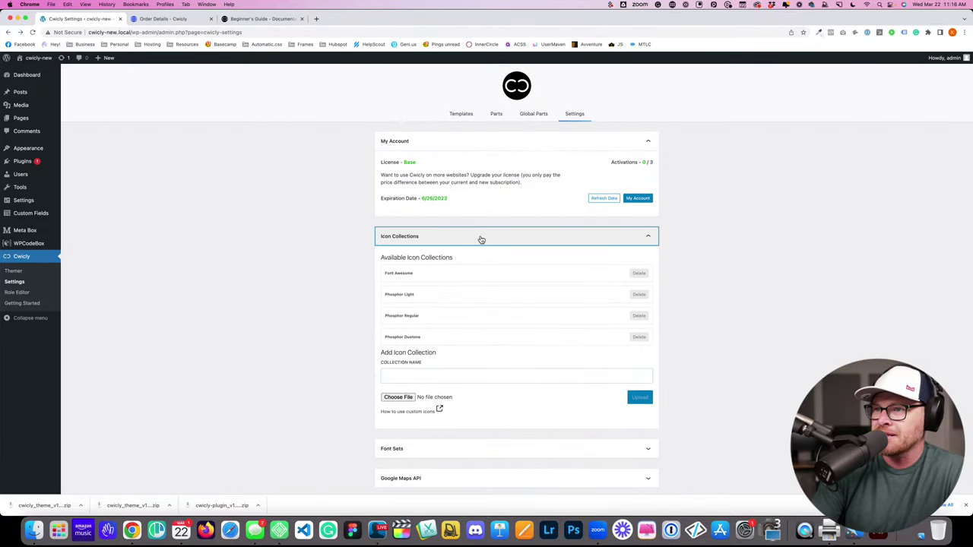
scroll(480, 238, down, 2)
click(459, 161)
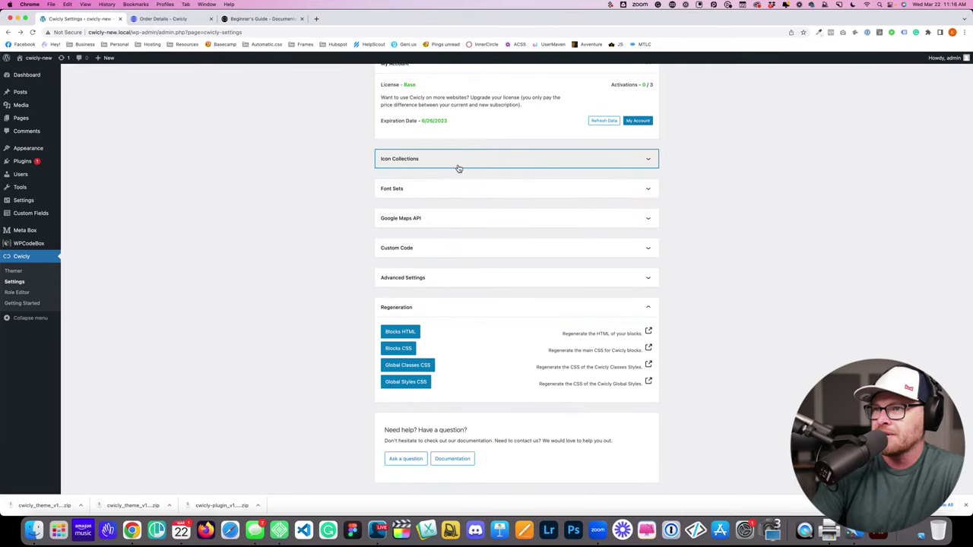
click(462, 191)
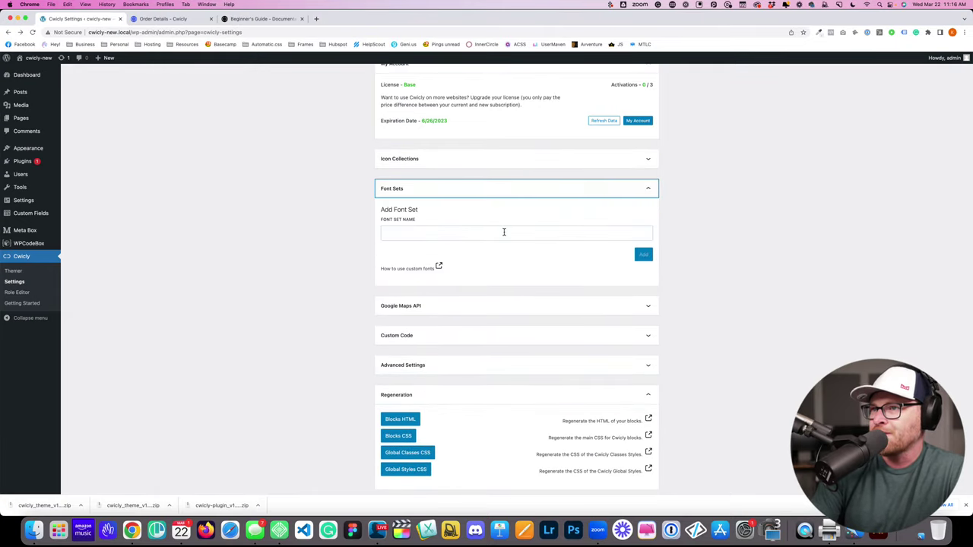
click(428, 187)
click(452, 220)
click(428, 223)
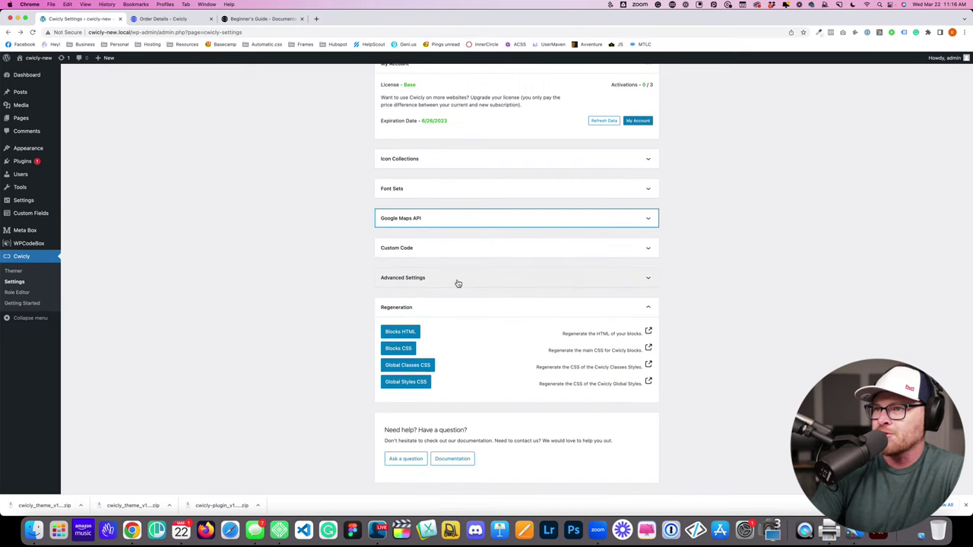
Step: Inspect the new custom code snippet form and its code position options, then close it without adding a snippet
scroll(448, 258, down, 1)
click(438, 225)
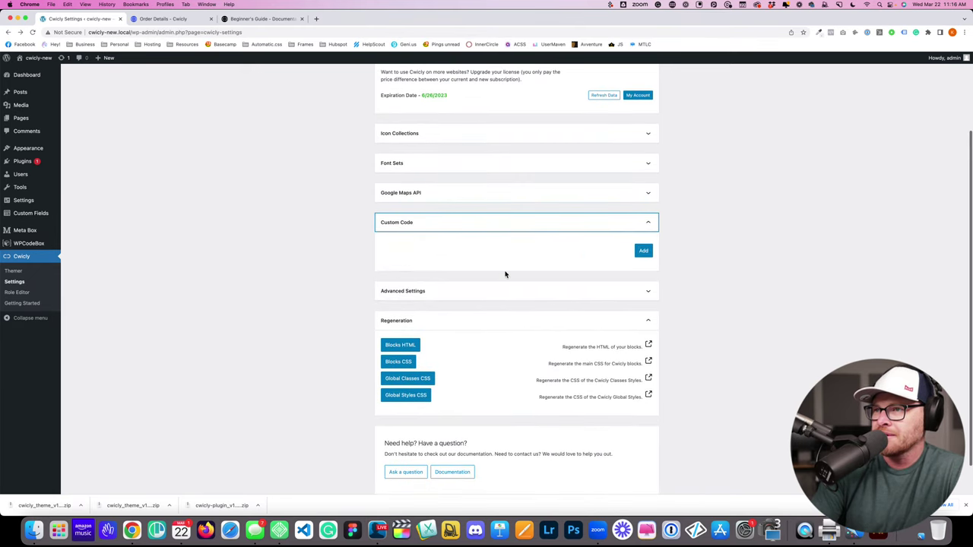
click(643, 252)
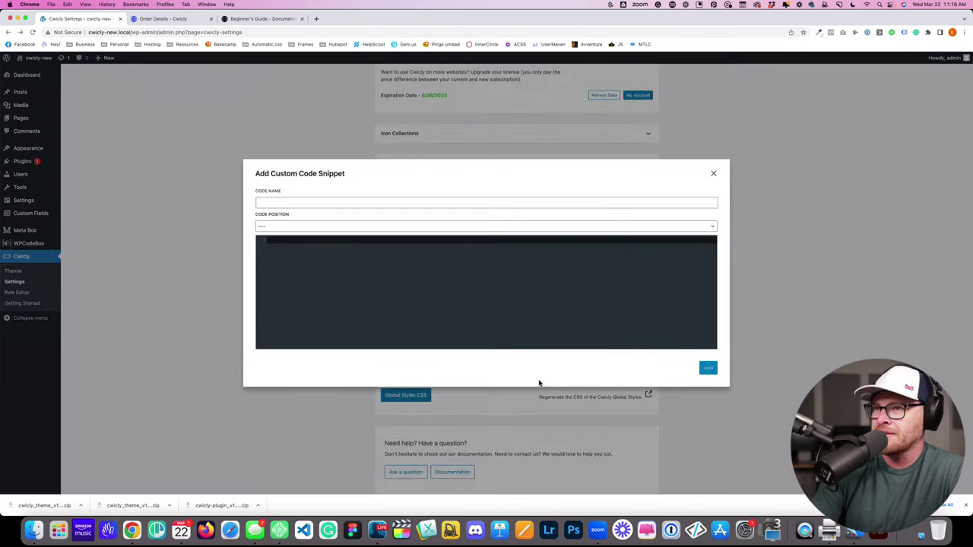
click(280, 207)
click(277, 225)
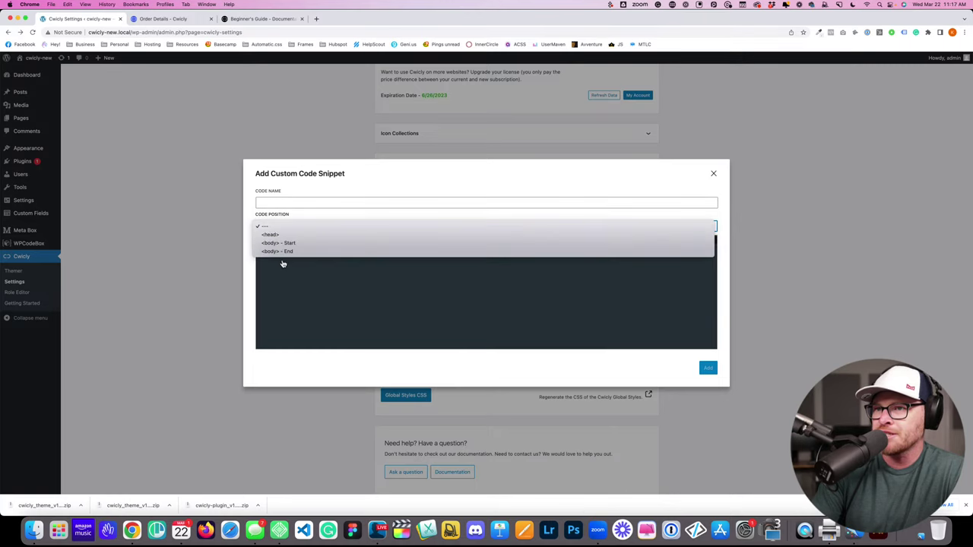
click(297, 265)
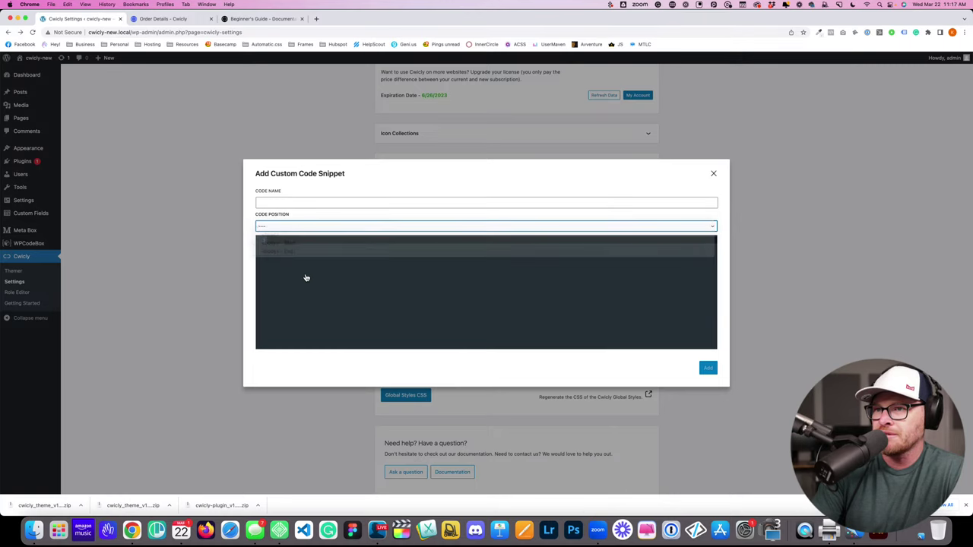
click(713, 173)
Step: Enable SCSS Compiler (beta) and Remove List Container in the Advanced Settings
scroll(593, 310, down, 1)
click(527, 258)
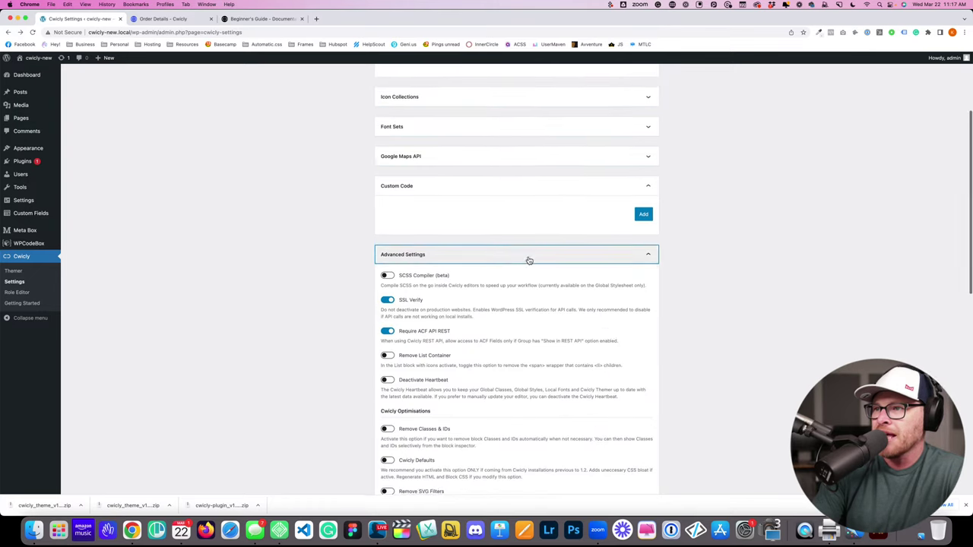
scroll(519, 271, down, 5)
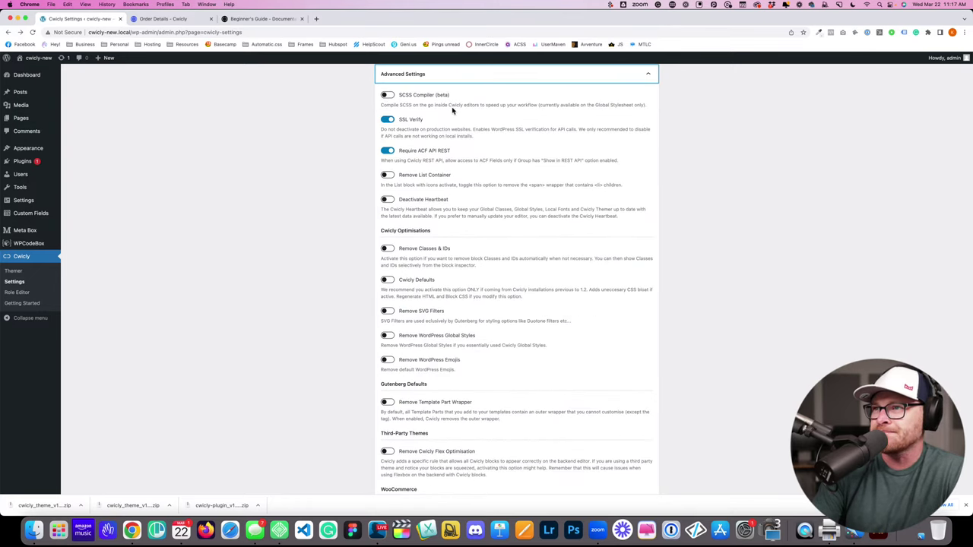
click(607, 107)
click(387, 95)
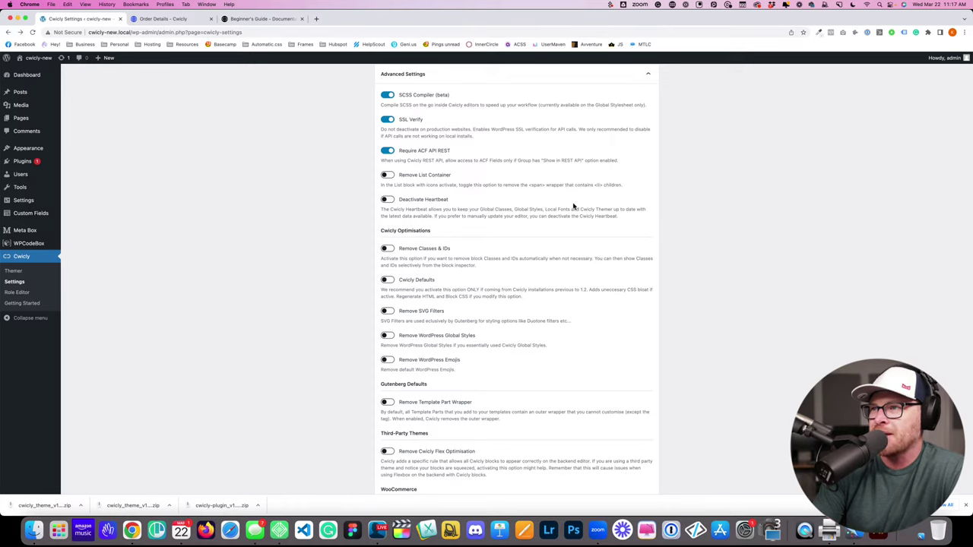
click(388, 176)
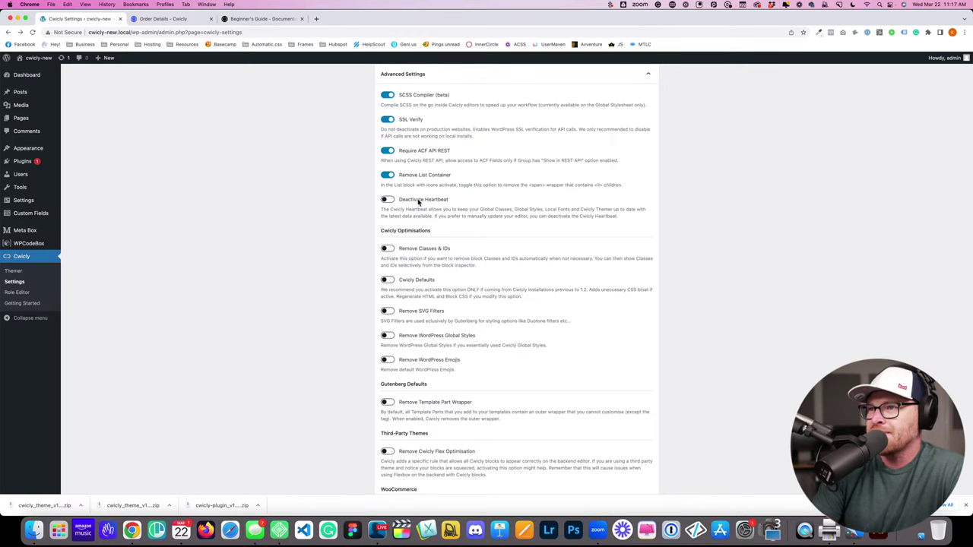
Step: Enable Remove Classes & IDs under Cwicly Optimisations and process the changes
scroll(417, 201, down, 4)
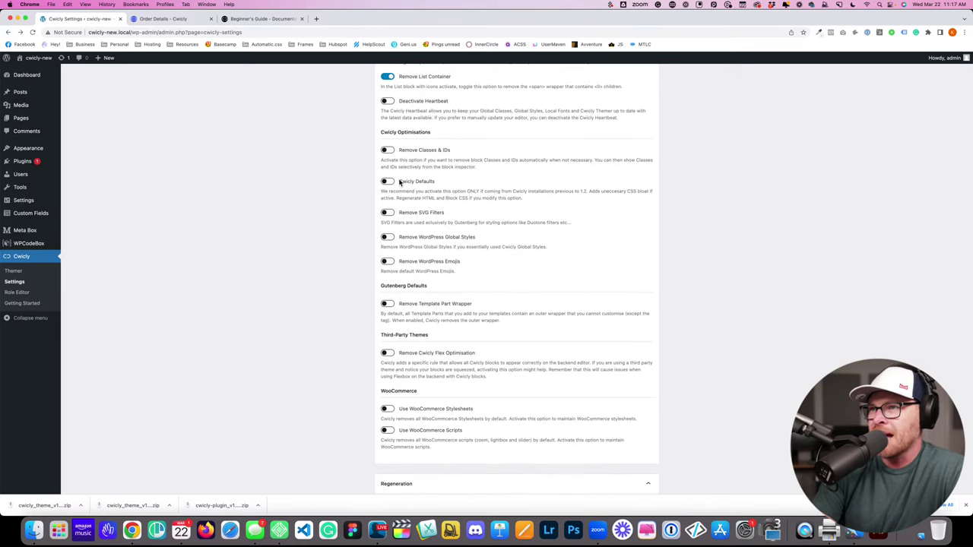
drag(397, 163, 401, 158)
click(477, 168)
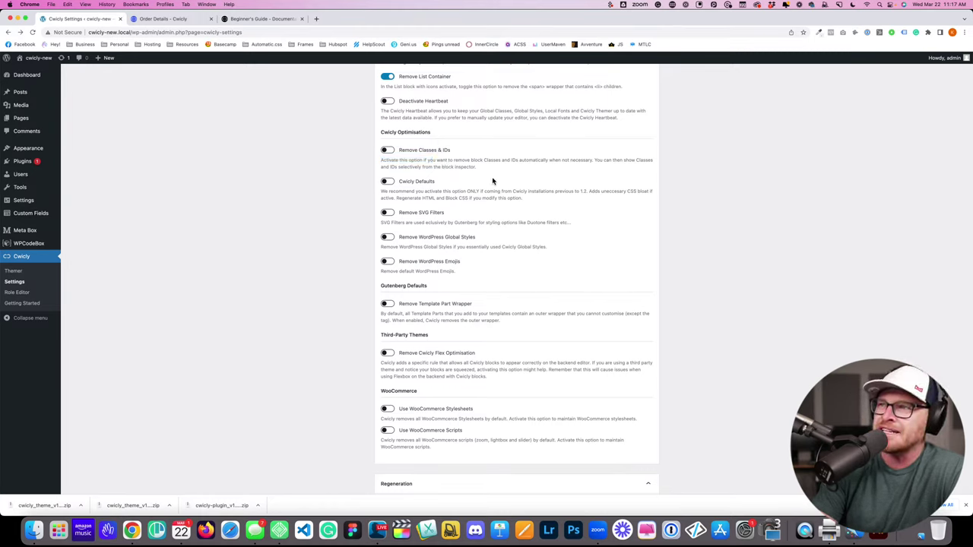
click(389, 149)
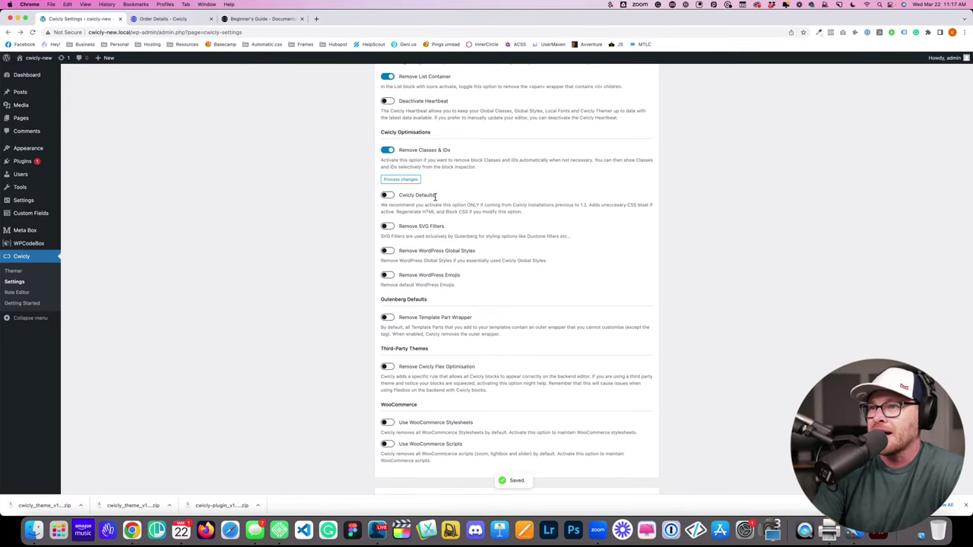
click(400, 180)
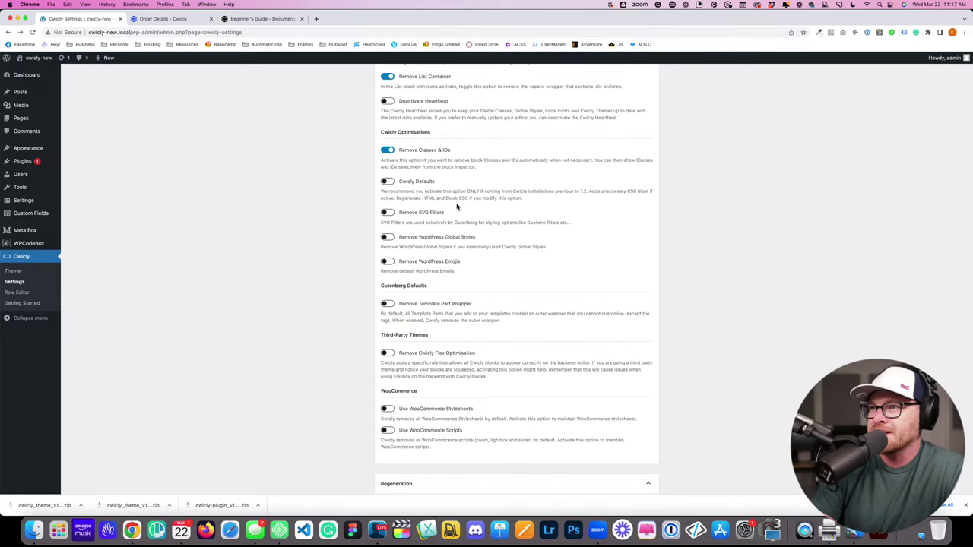
scroll(451, 209, down, 2)
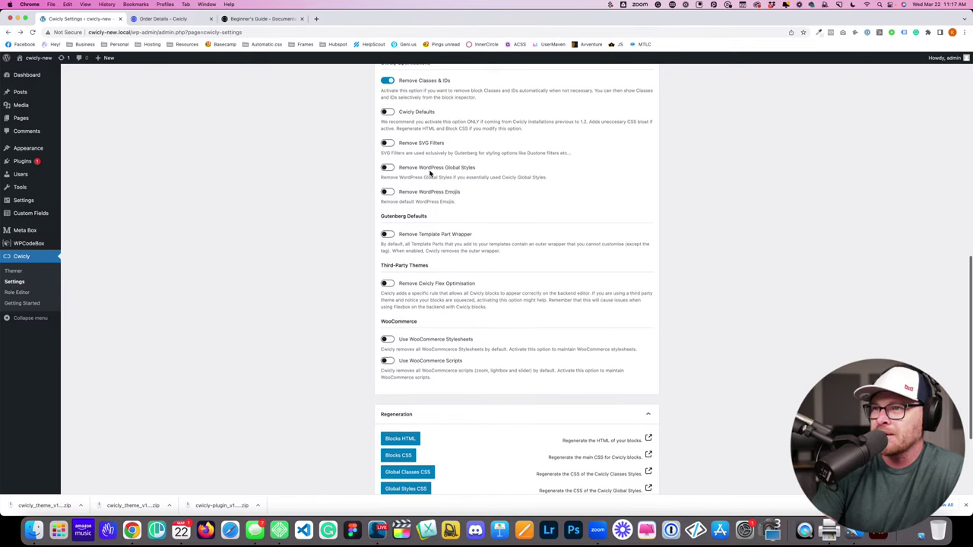
Step: Enable Remove SVG Filters and Remove WordPress Emojis under Cwicly Optimisations
click(388, 144)
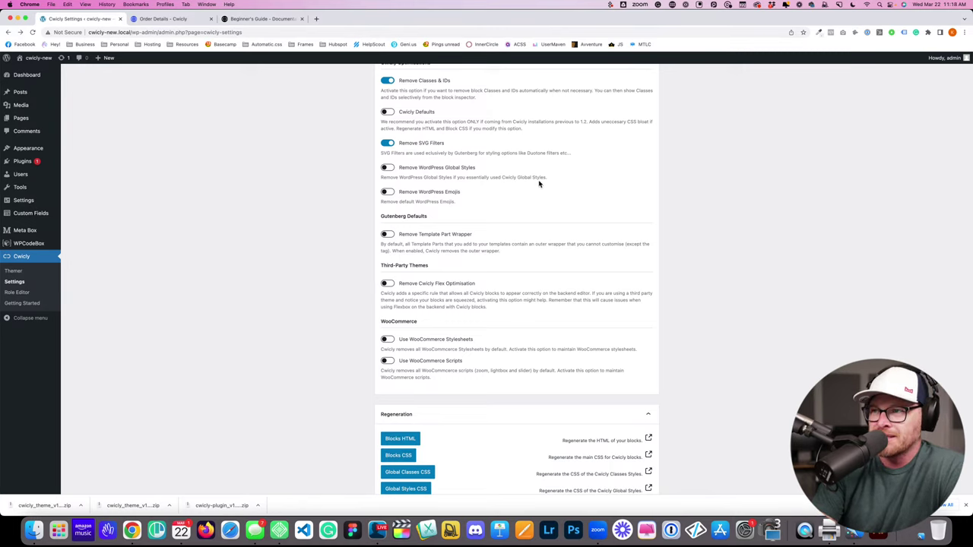
drag(547, 180, 393, 183)
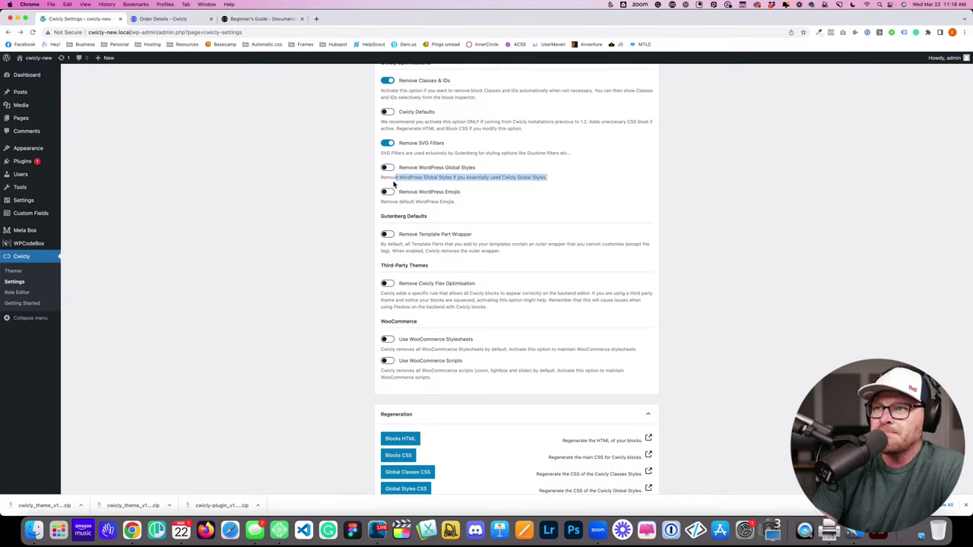
click(587, 213)
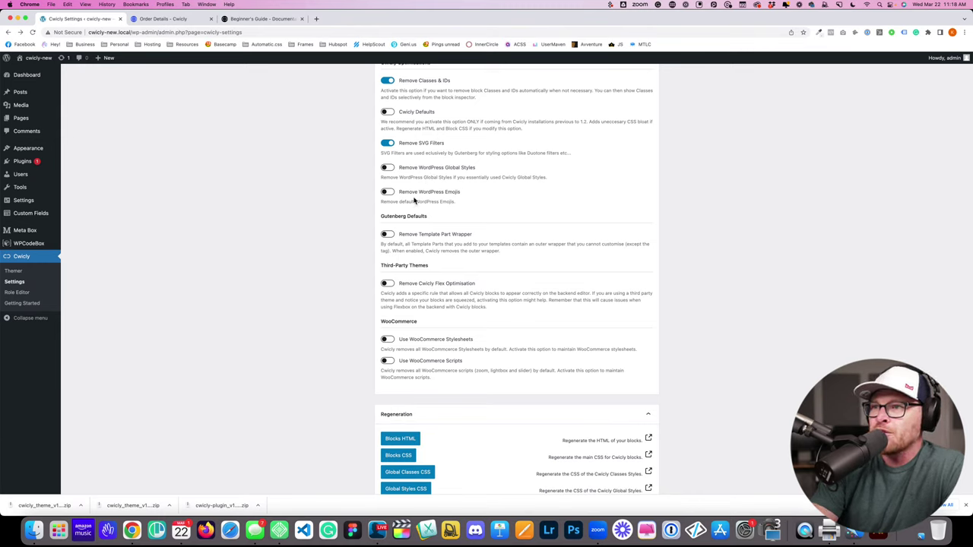
click(389, 192)
Step: Enable Remove Template Part Wrapper under Gutenberg Defaults and review the Third-Party Themes and WooCommerce options
scroll(449, 174, down, 3)
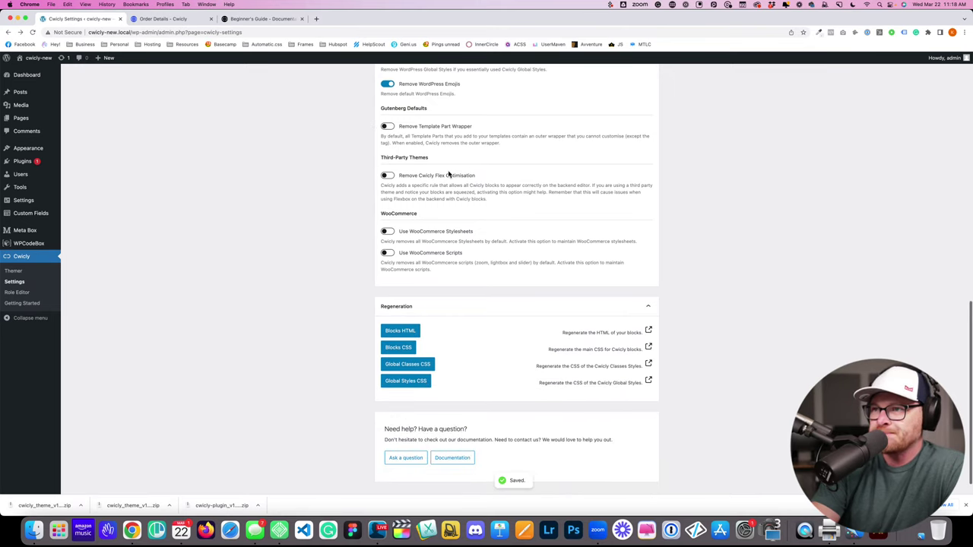
scroll(456, 176, up, 1)
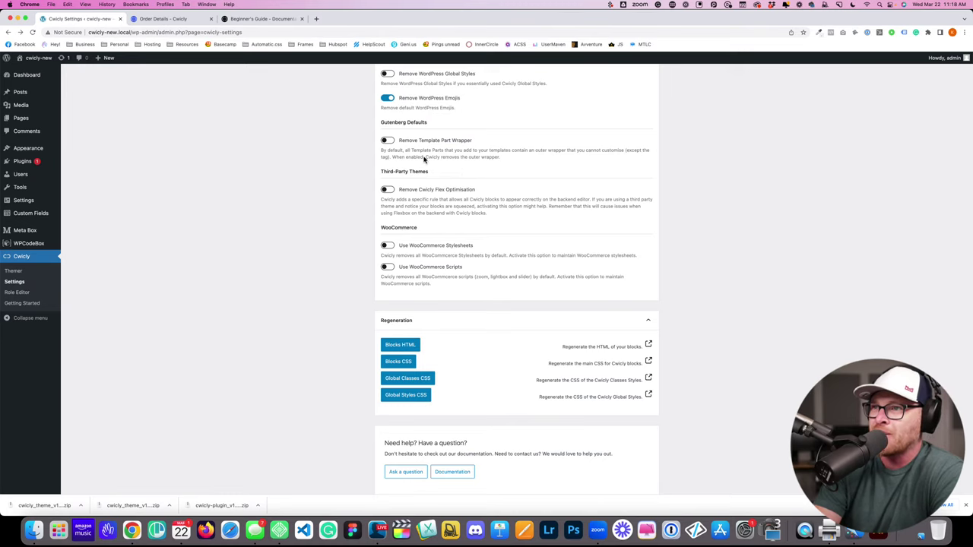
click(387, 140)
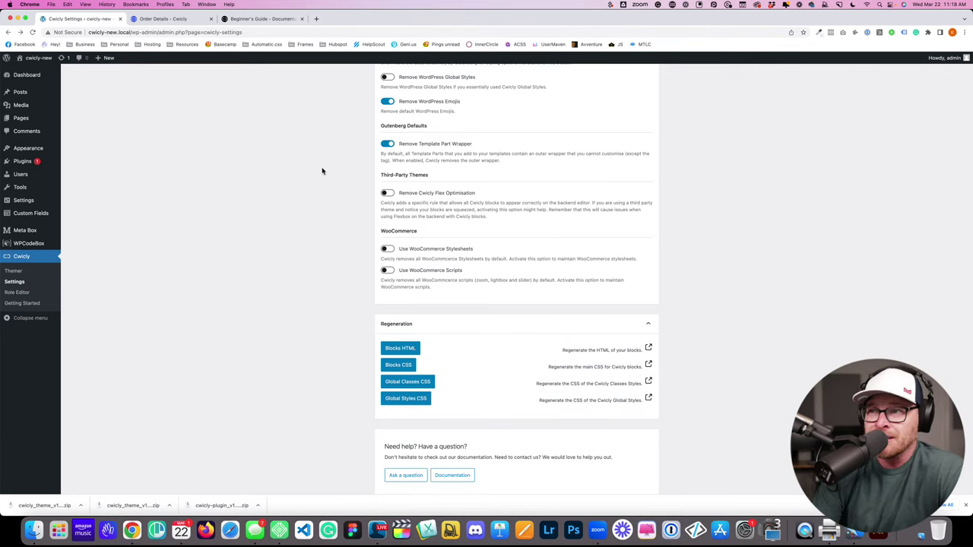
click(433, 196)
click(423, 200)
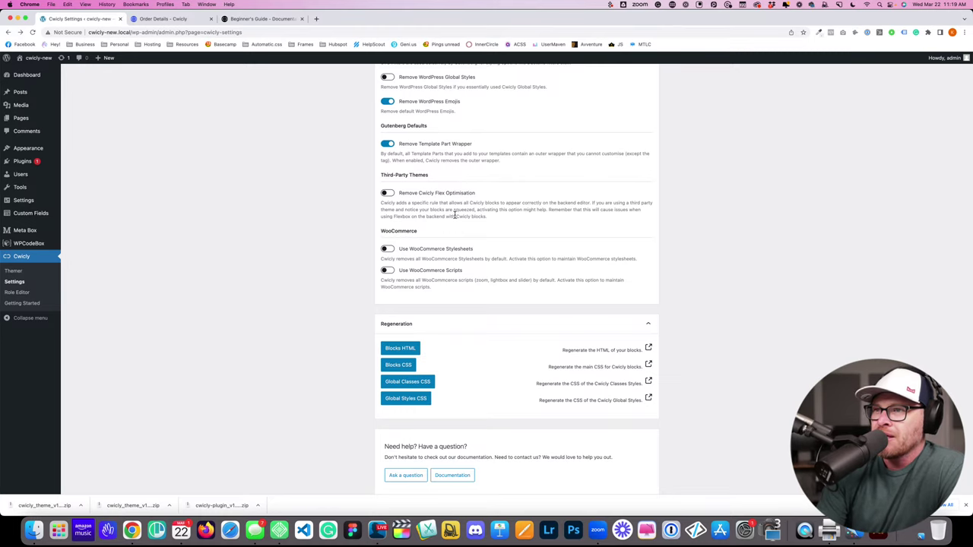
scroll(428, 266, down, 1)
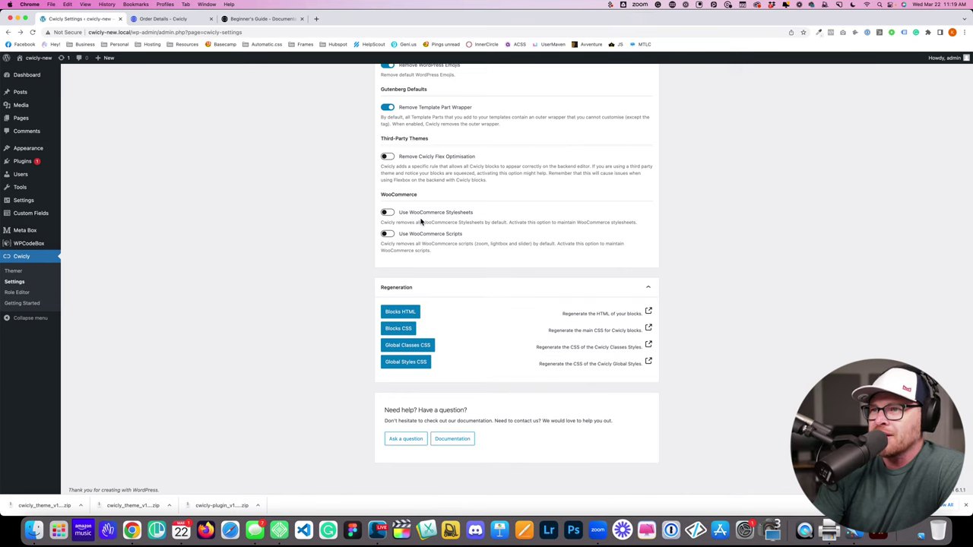
scroll(551, 302, down, 1)
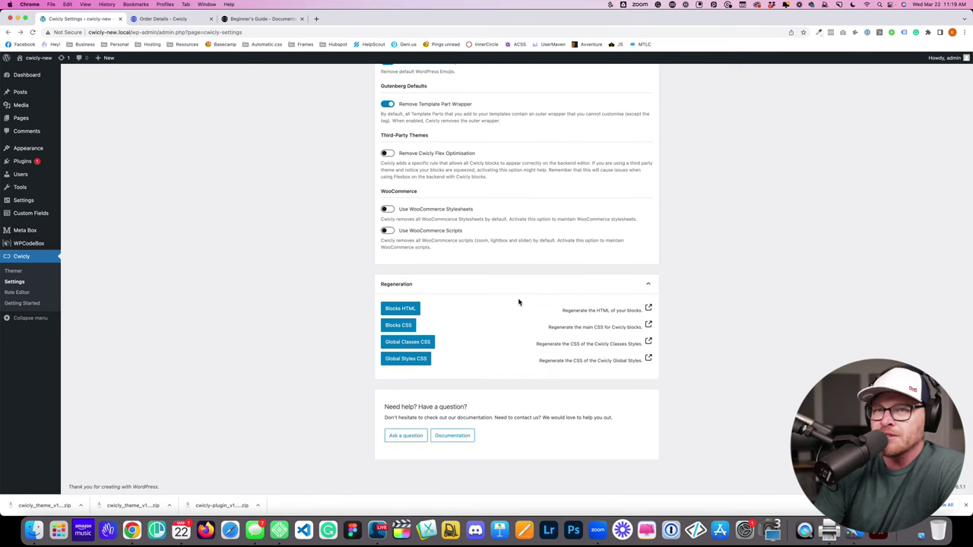
Step: Open the site's front end in a separate browser tab to inspect the current homepage, then return to the Cwicly settings
scroll(519, 302, up, 15)
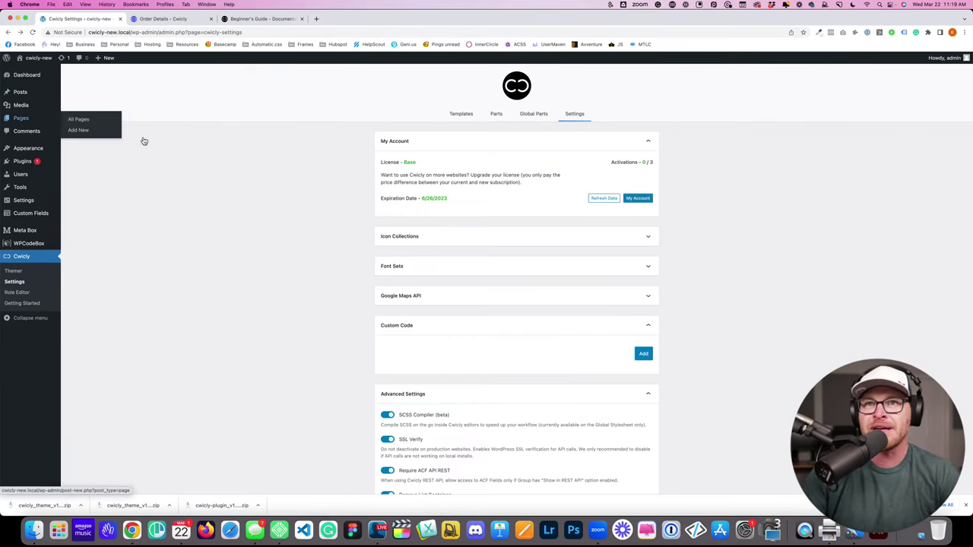
super+click(26, 70)
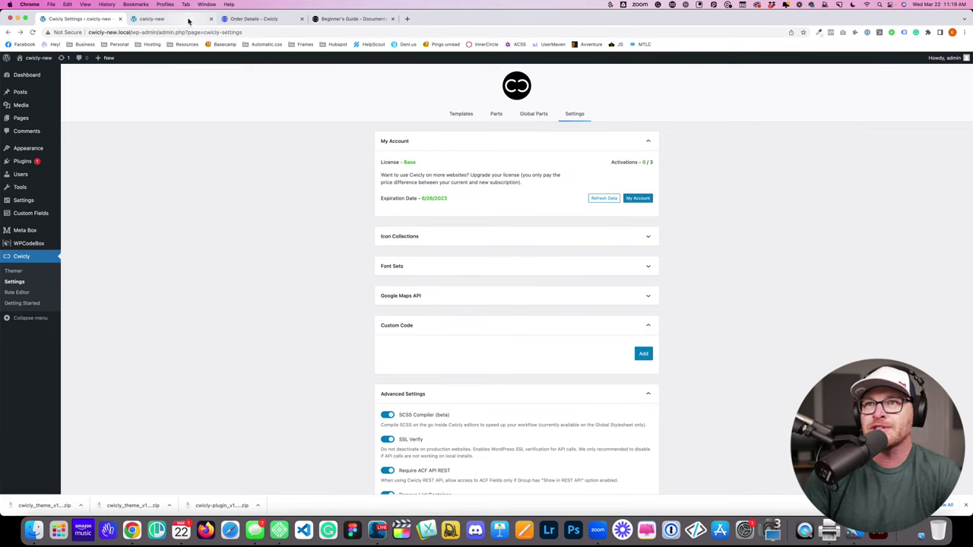
click(189, 19)
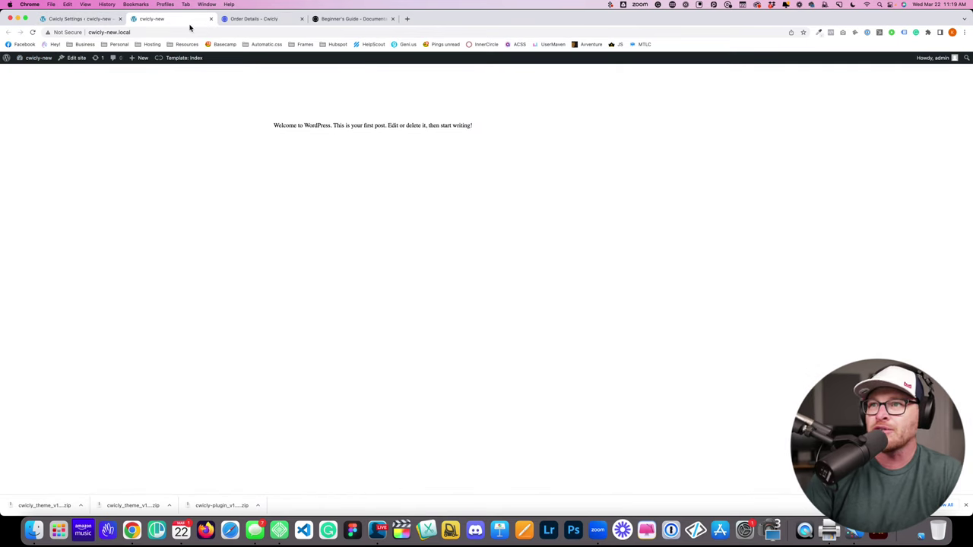
click(70, 19)
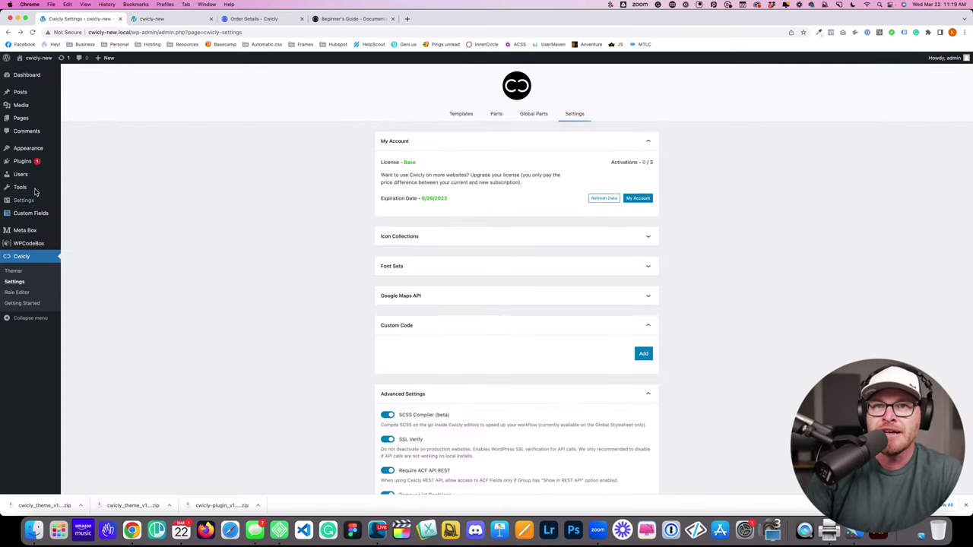
Step: Open Sample Page in the block editor and dismiss the welcome guide
click(20, 118)
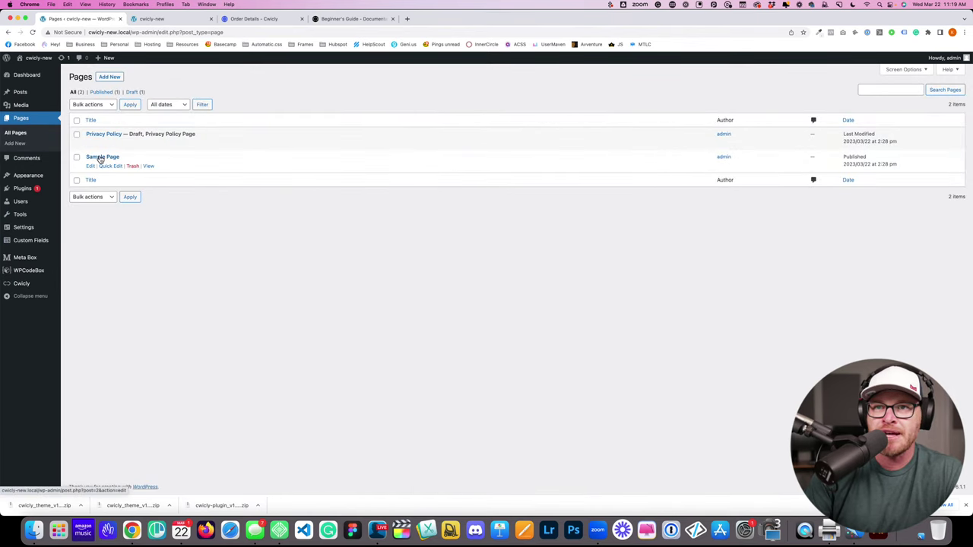
click(99, 159)
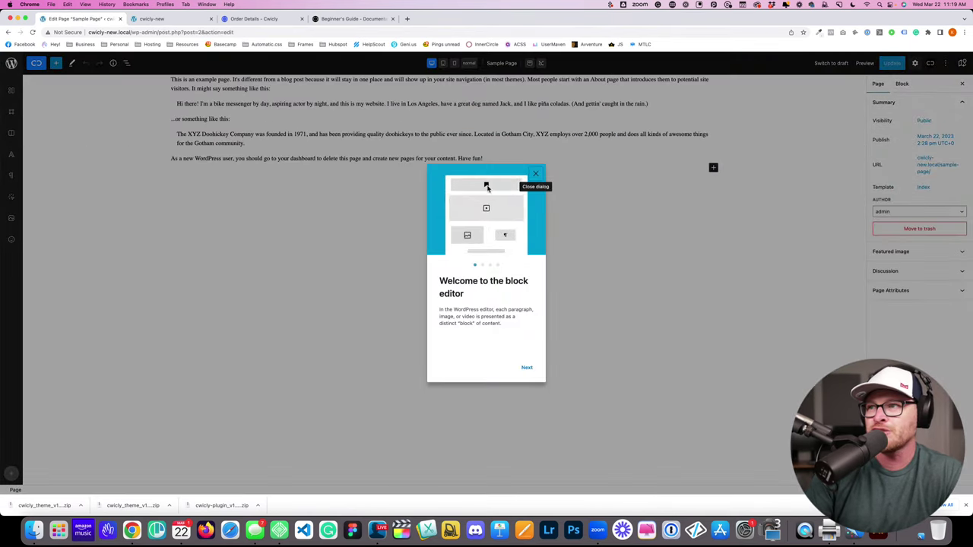
click(535, 173)
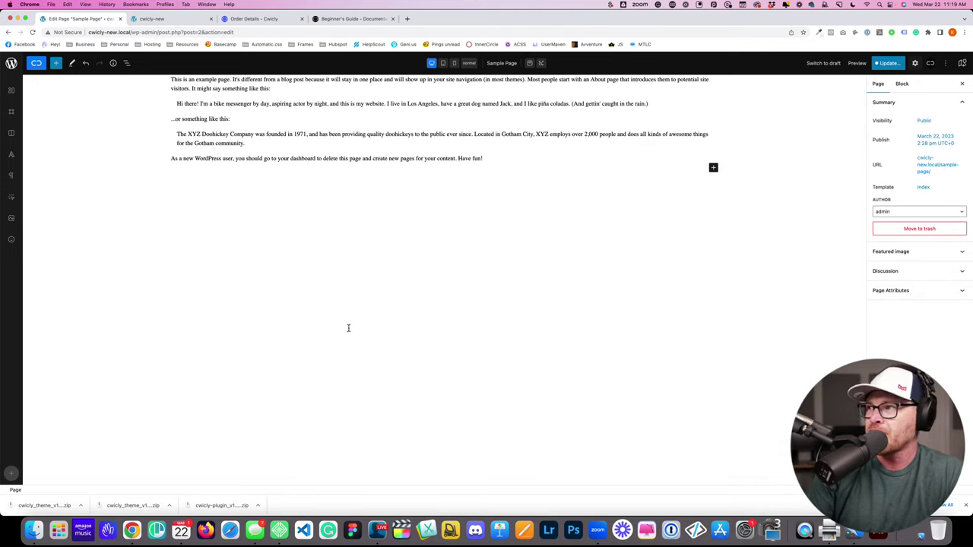
Step: Look over the Cwicly blocks offered in the block inserter, then close it
mouse_move(191, 128)
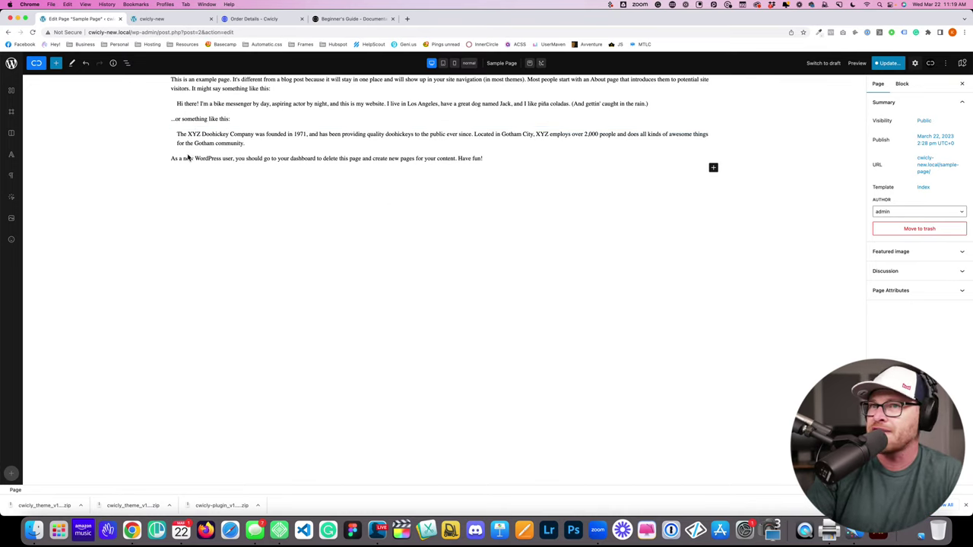
click(55, 63)
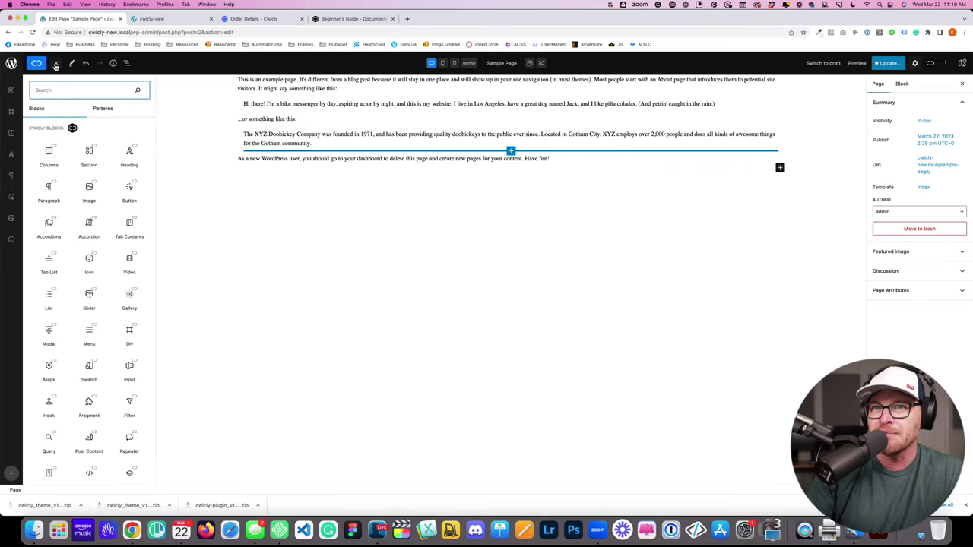
click(55, 64)
click(55, 64)
click(56, 64)
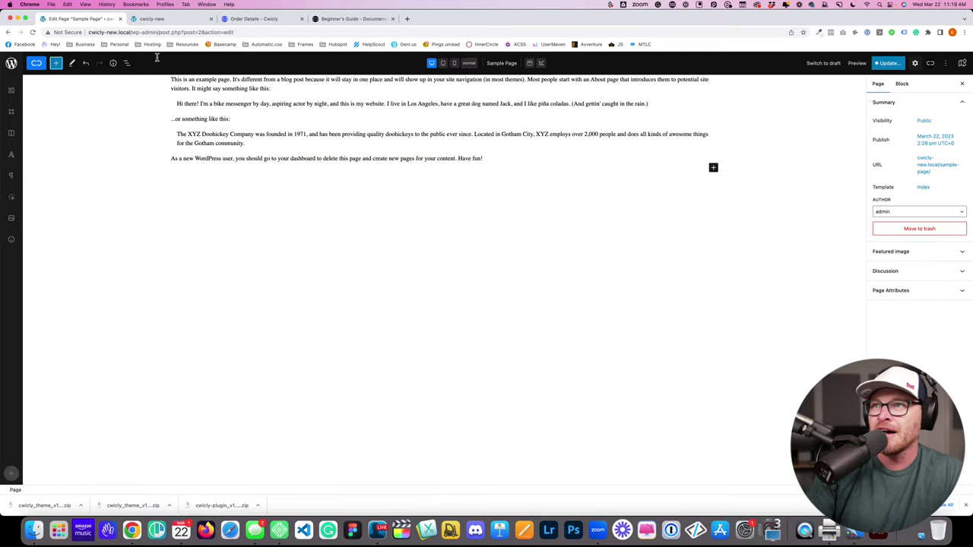
Step: Change the page title to Home and save the page along with the pending site changes
click(501, 64)
triple_click(526, 84)
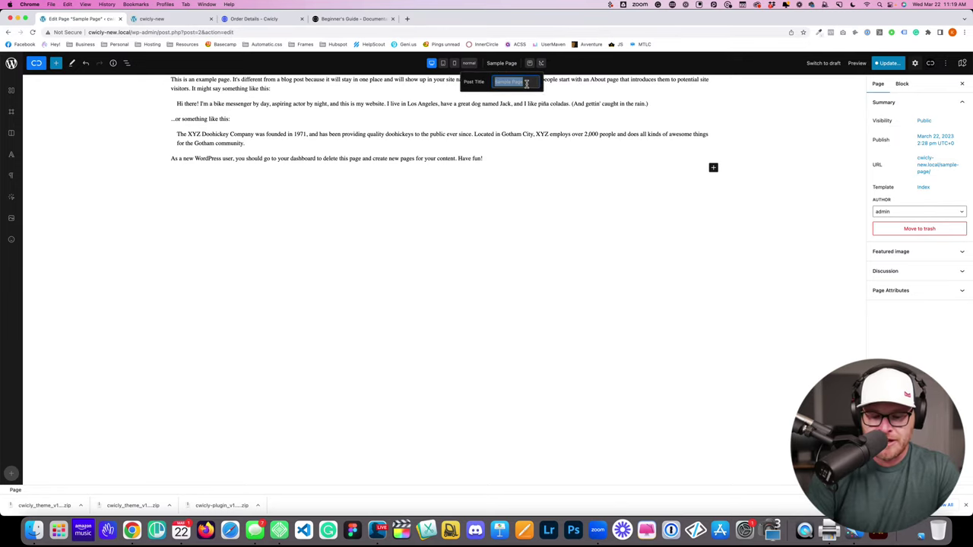
text(Home)
click(504, 215)
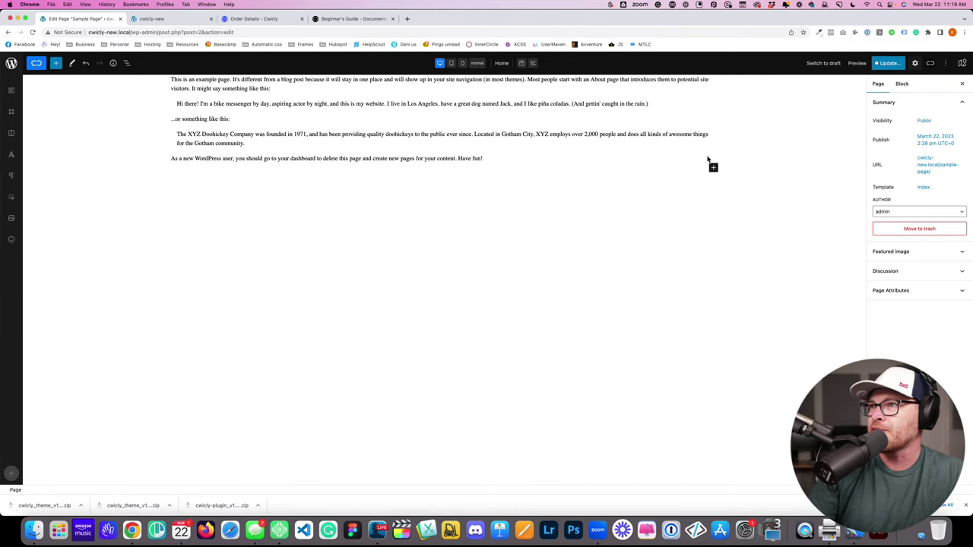
click(888, 63)
click(889, 64)
Step: Delete all of the example content from the Home page and update the page
click(398, 127)
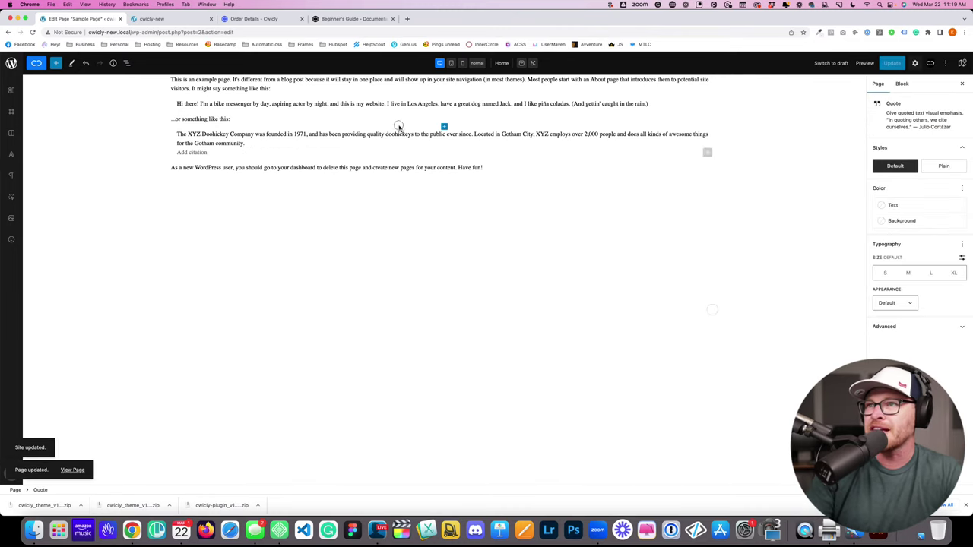
triple_click(402, 139)
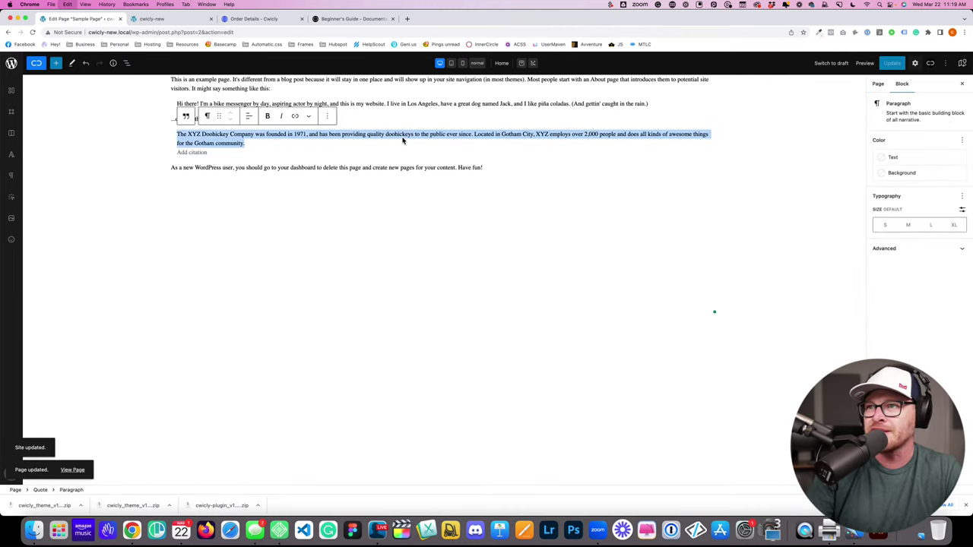
key(super+a)
key(BackSpace)
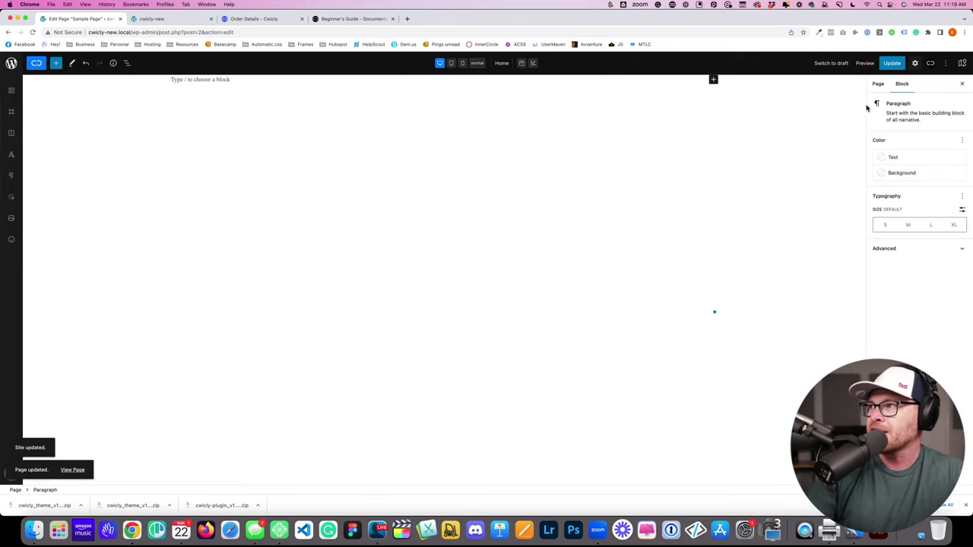
click(891, 63)
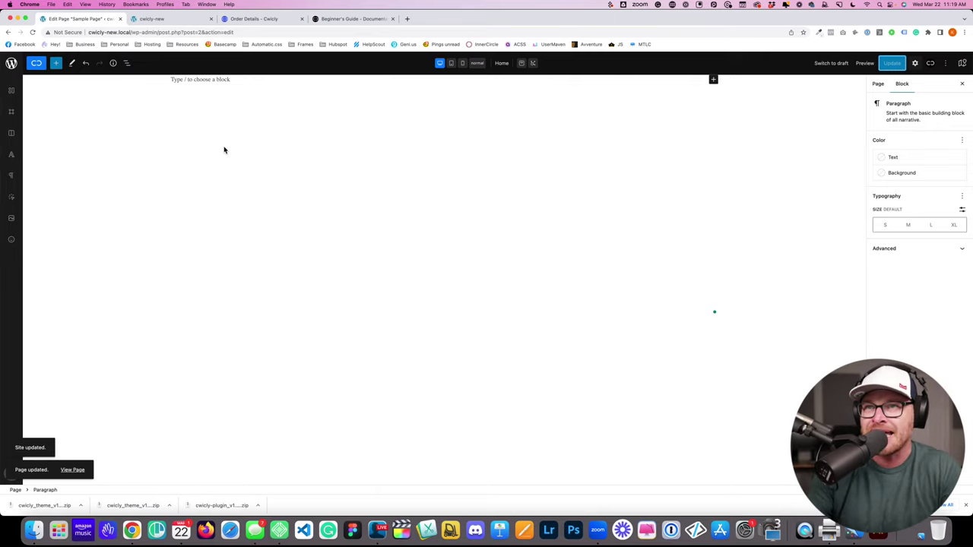
Step: Check what the site's front end displays as its homepage, then return to the page editor
right_click(197, 144)
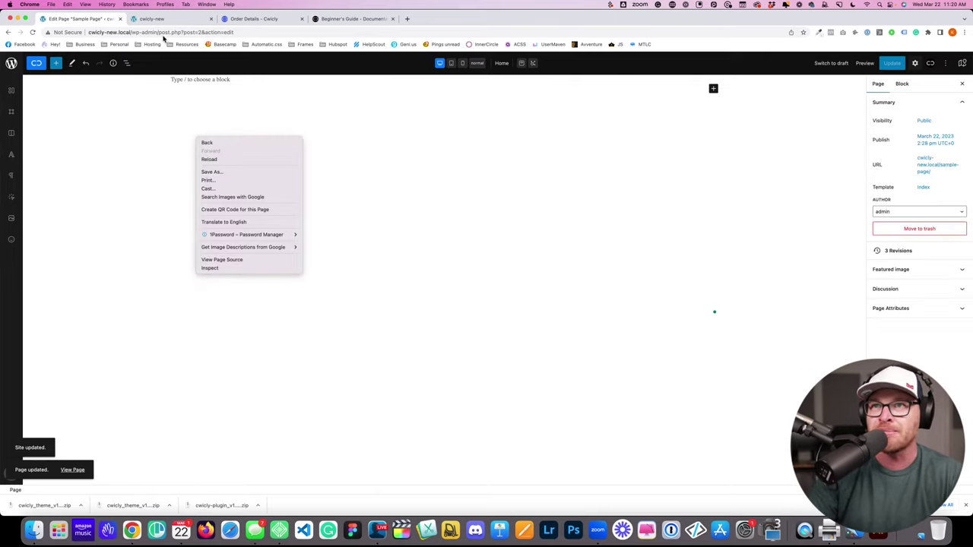
click(168, 23)
click(168, 20)
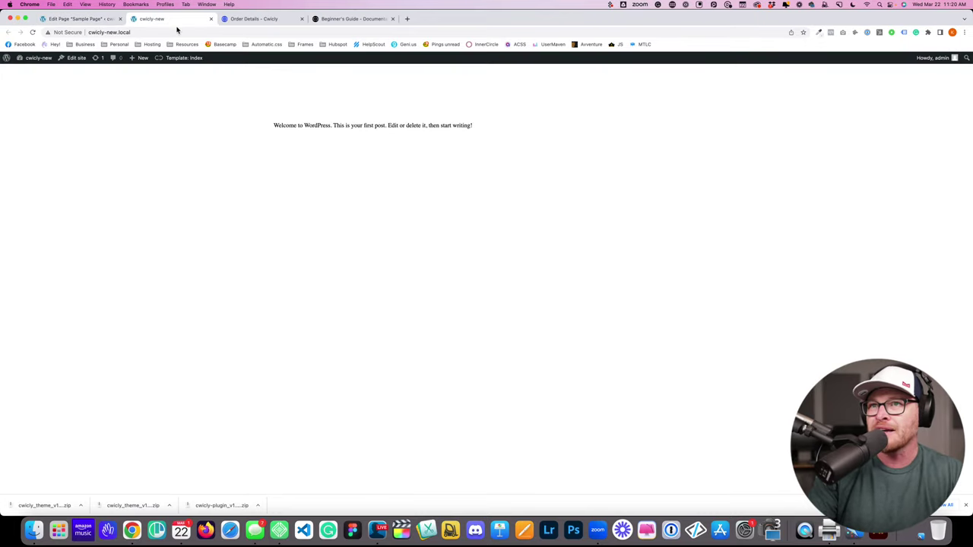
click(92, 20)
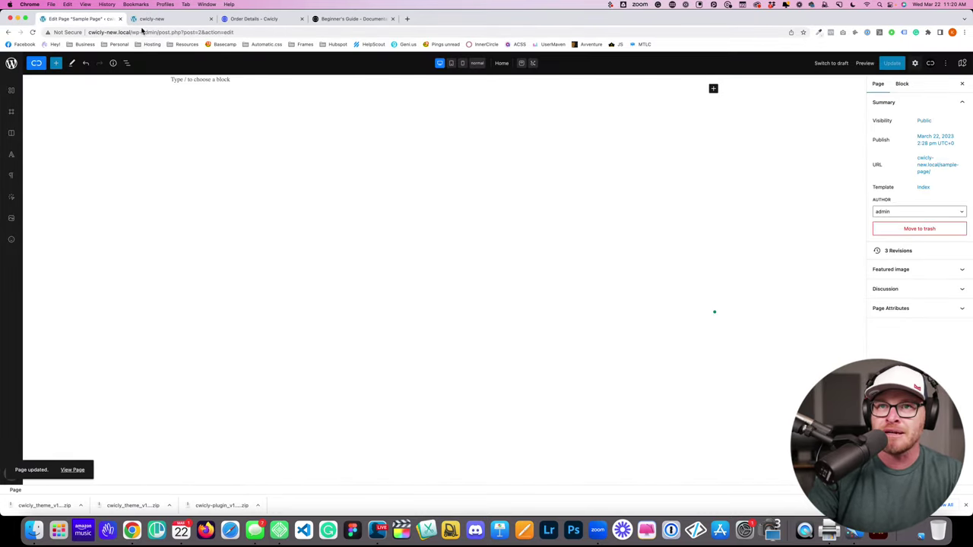
Step: Set the homepage to a static page using Home in the Reading Settings and save the changes
click(11, 67)
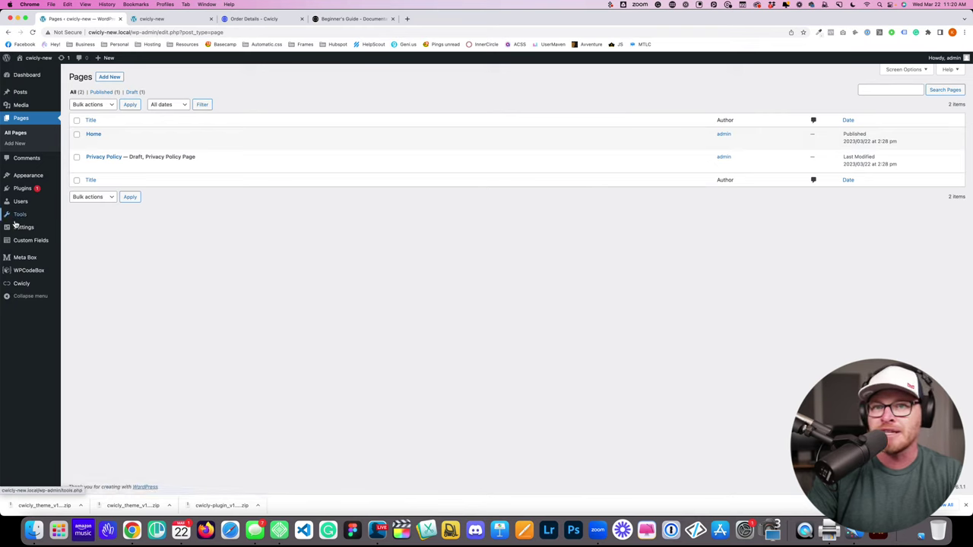
mouse_move(18, 226)
click(95, 247)
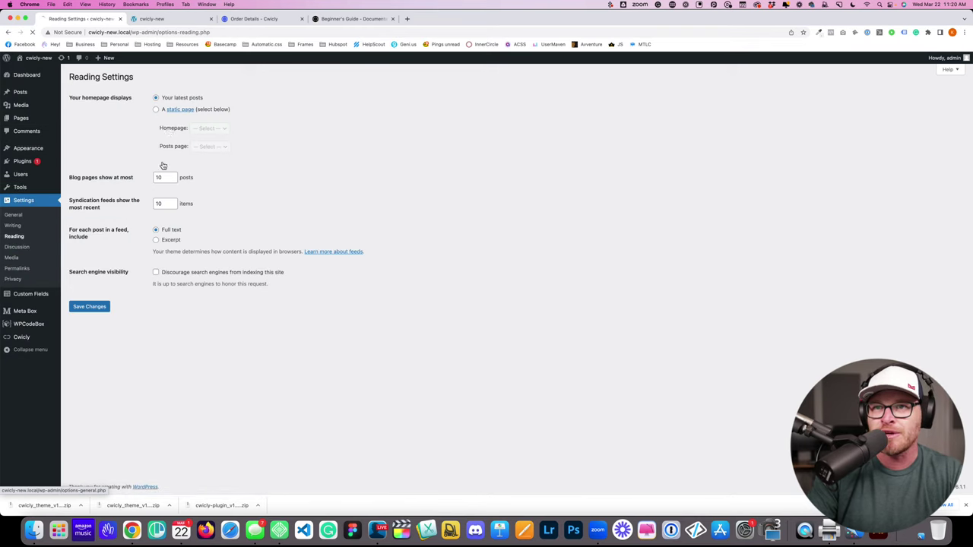
click(156, 109)
click(201, 128)
click(202, 137)
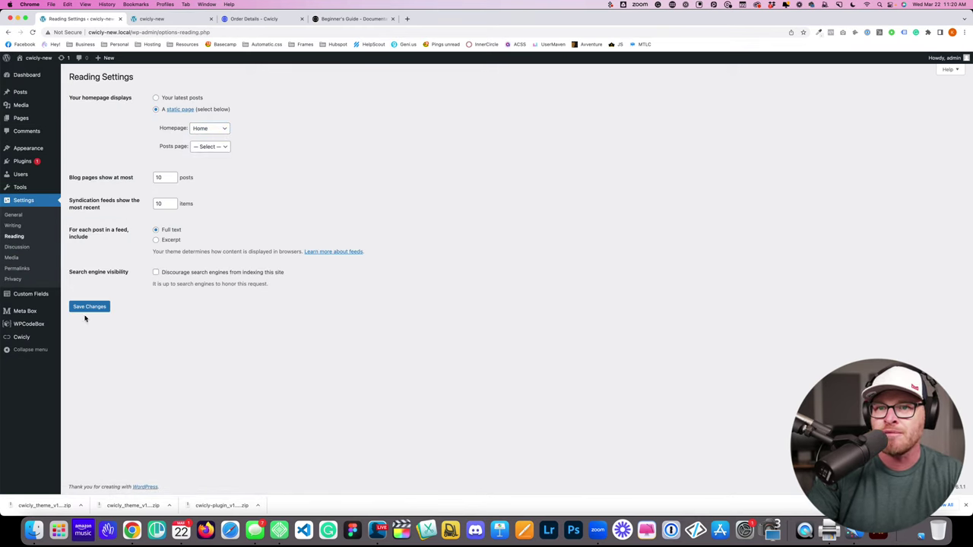
click(89, 307)
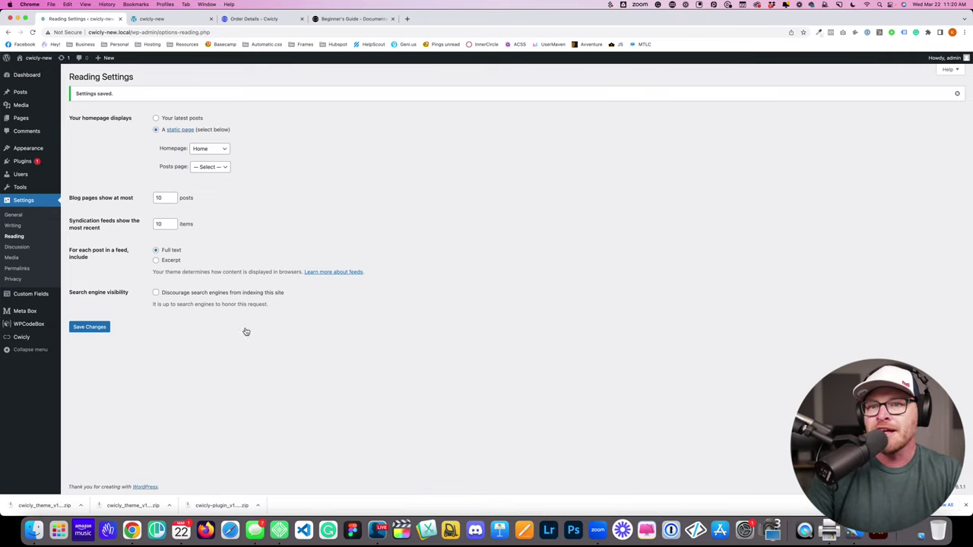
Step: View the site's front end with the Home page as its static homepage and check which template it uses
click(155, 21)
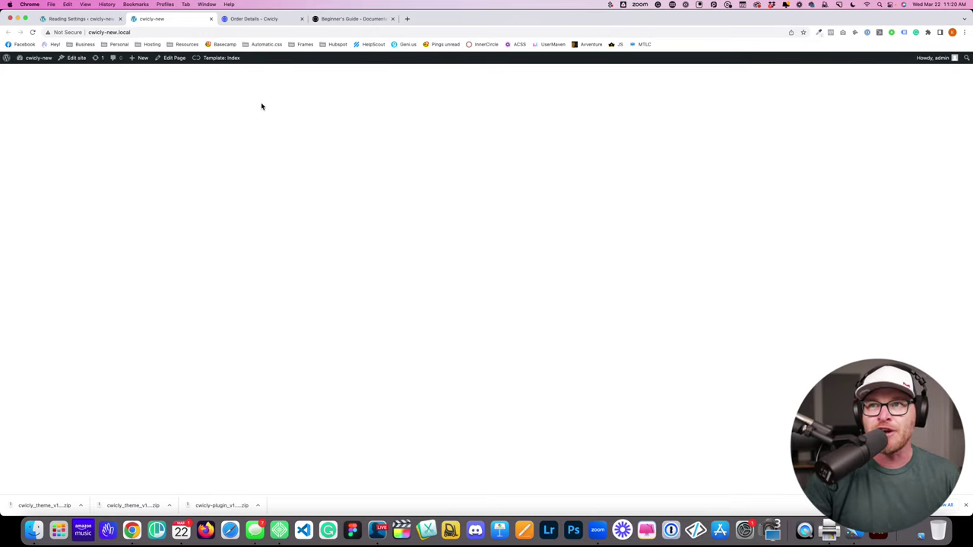
mouse_move(236, 62)
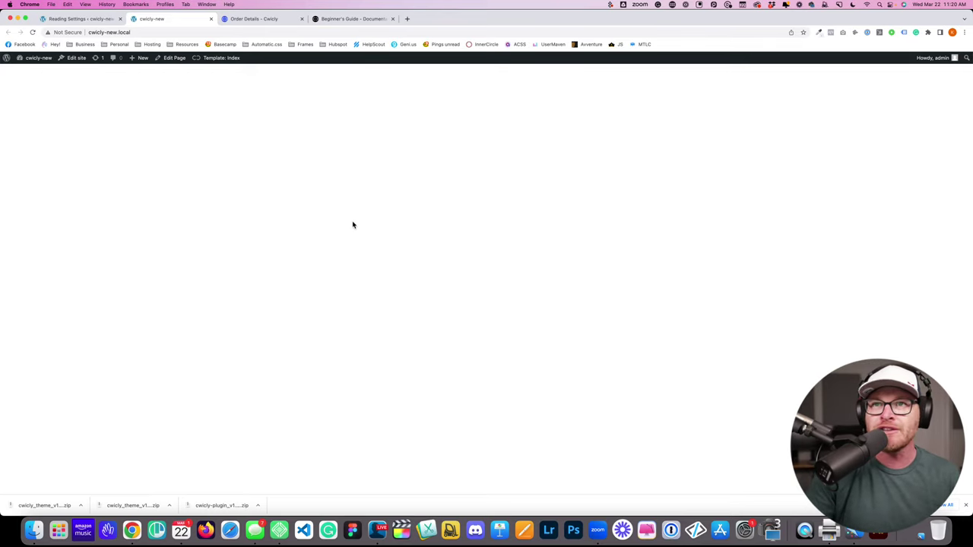
click(375, 531)
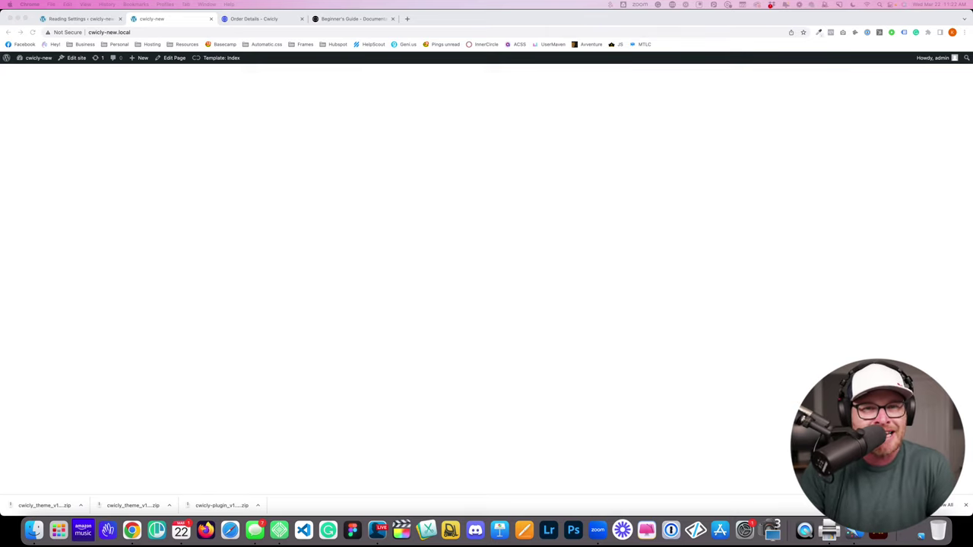
Step: Open the Home page for editing from the site's list of pages
click(239, 120)
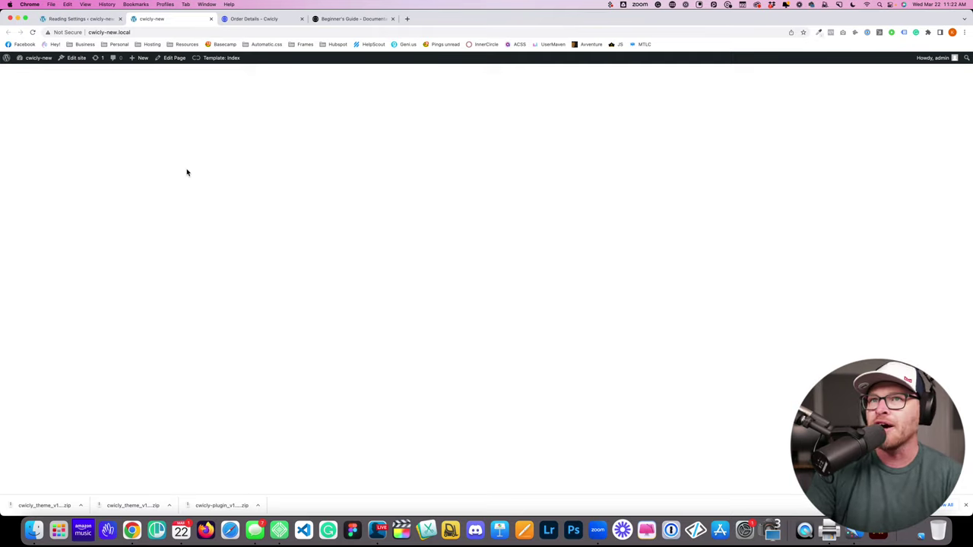
click(80, 19)
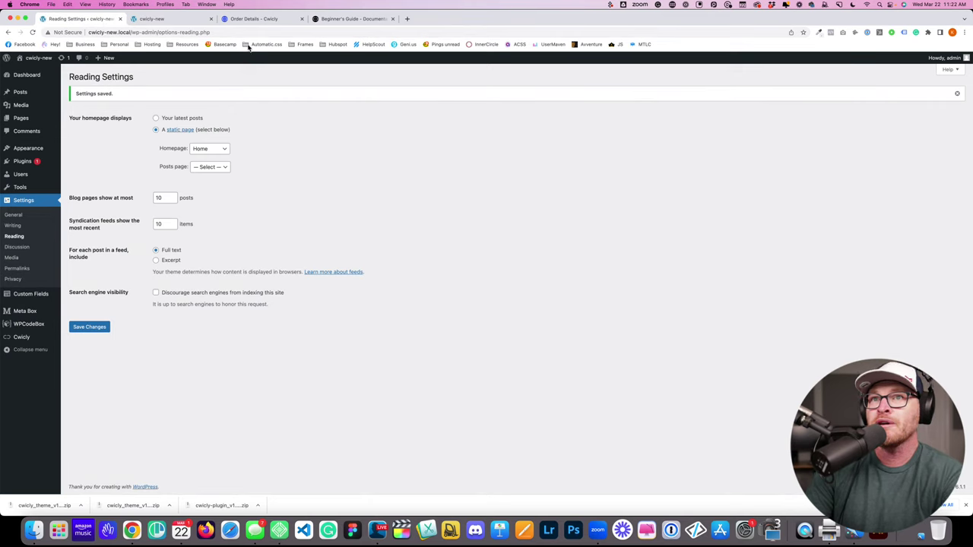
click(21, 119)
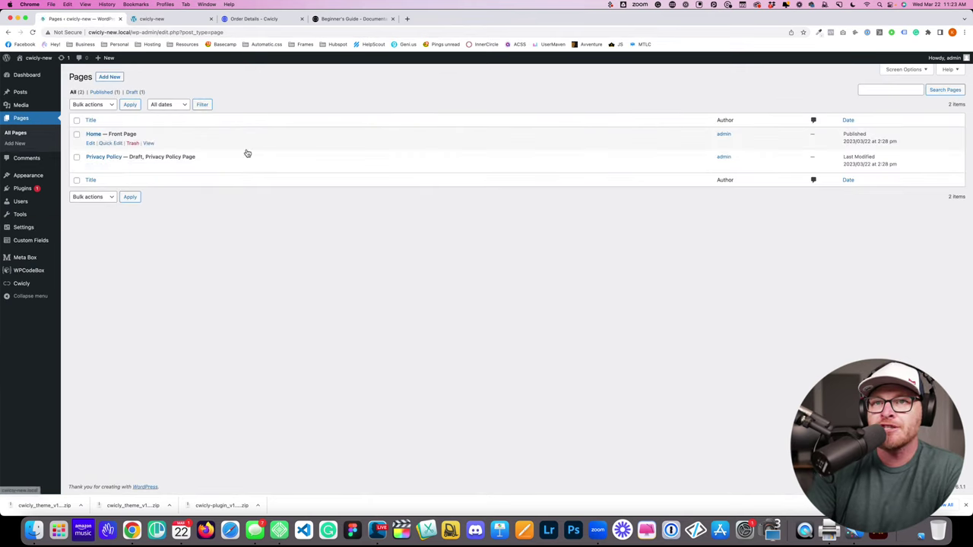
click(94, 134)
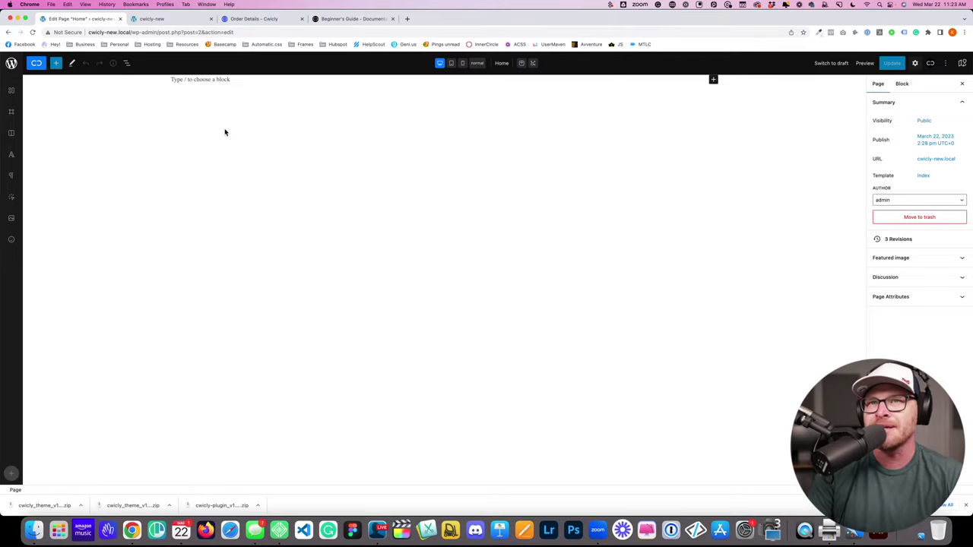
Step: Open the site's page list in a separate browser tab placed first and go to the Cwicly Themer
super+click(13, 65)
drag(256, 17, 76, 18)
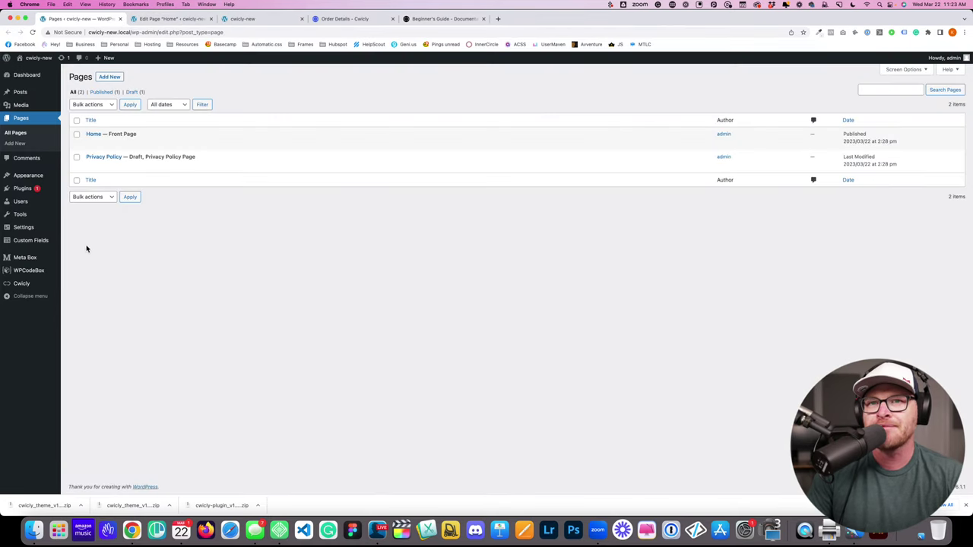
click(26, 283)
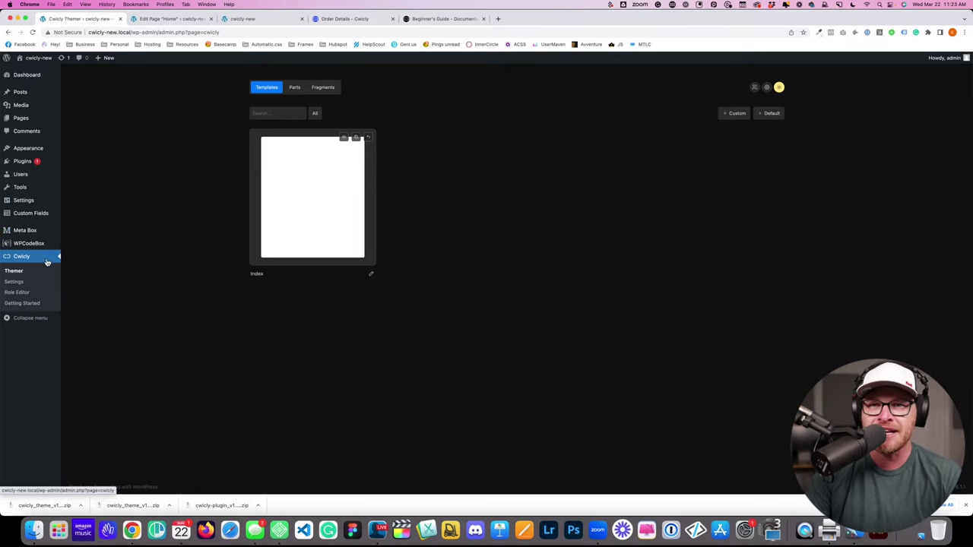
mouse_move(47, 205)
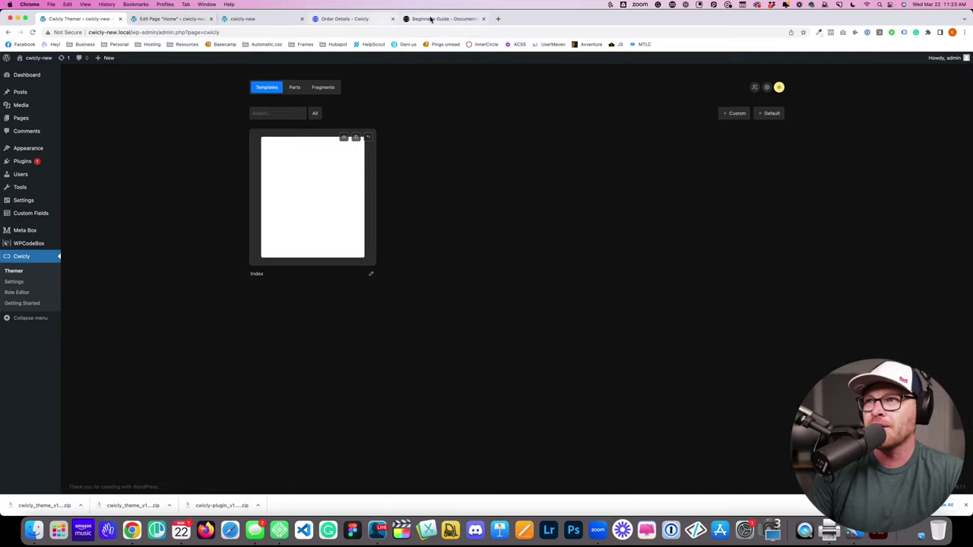
Step: Return to the Home page editor and look at the page settings and the Cwicly Global Styles
click(170, 18)
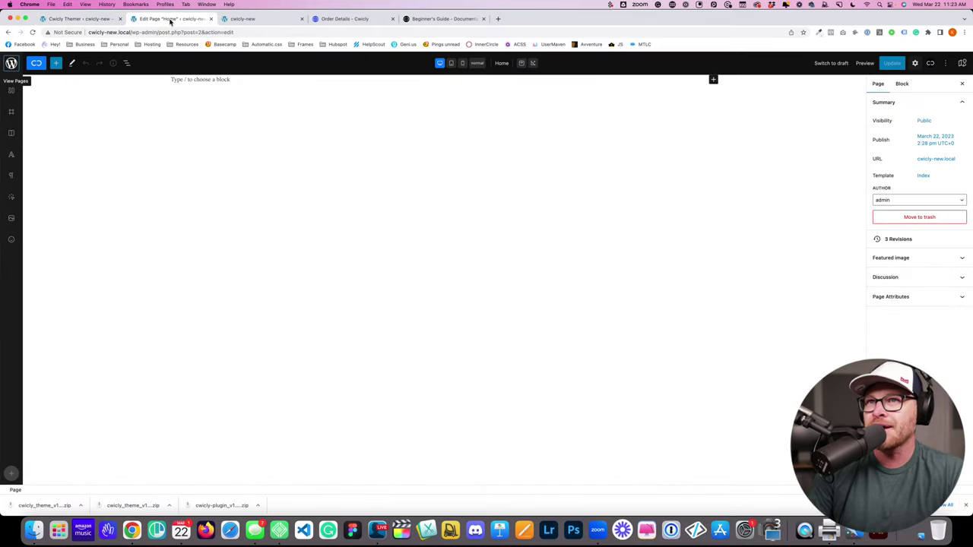
click(916, 64)
click(916, 65)
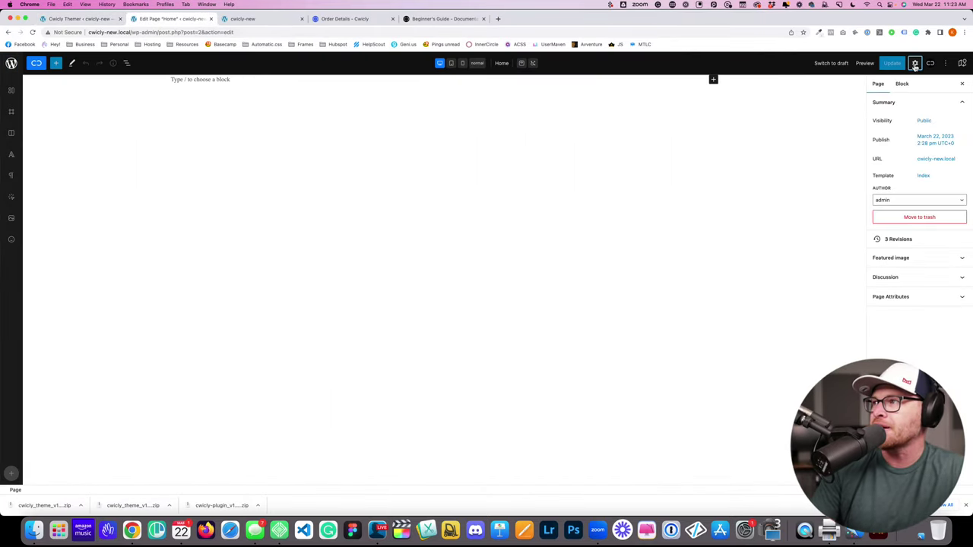
click(931, 65)
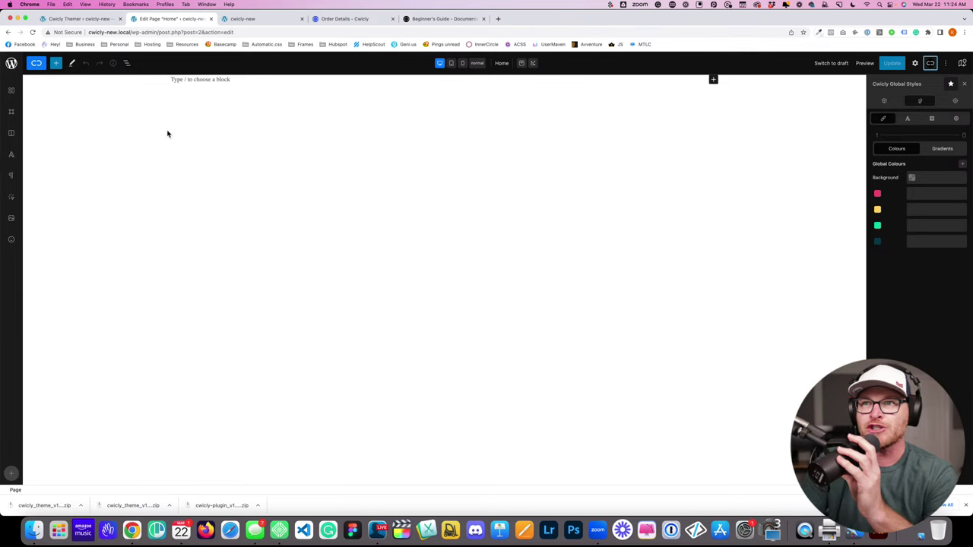
Step: Add a Cwicly Section block below the empty paragraph on the Home page
click(232, 79)
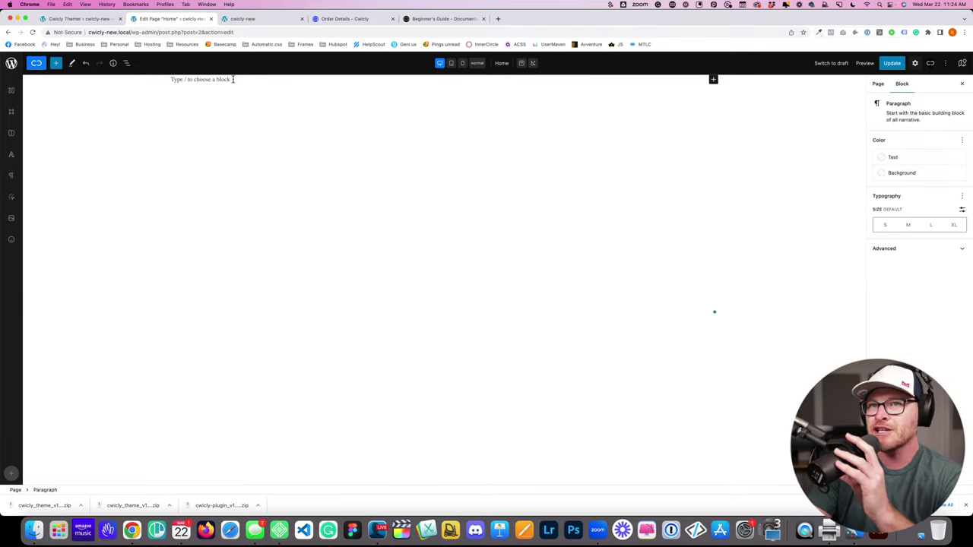
click(12, 90)
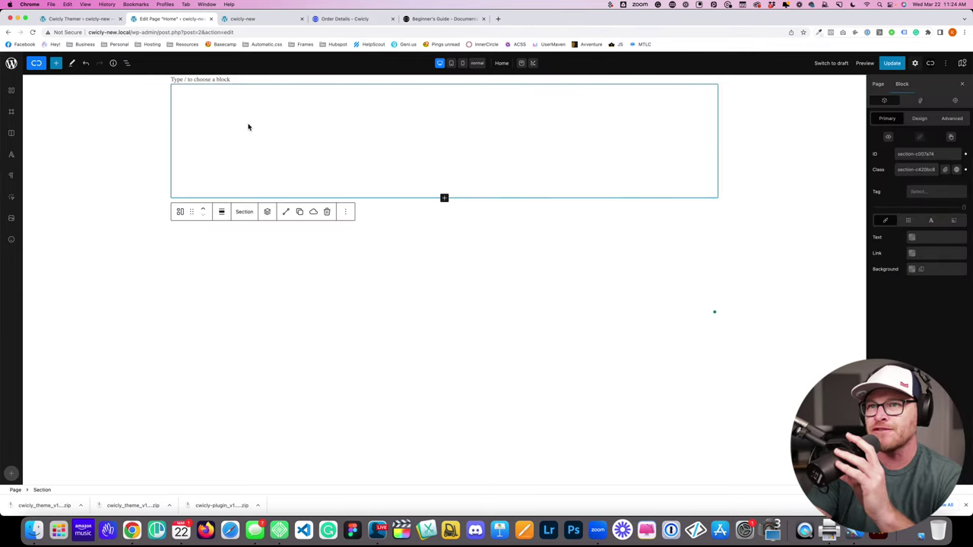
Step: Try to add a Cwicly Heading block to the Section from the block library
click(55, 63)
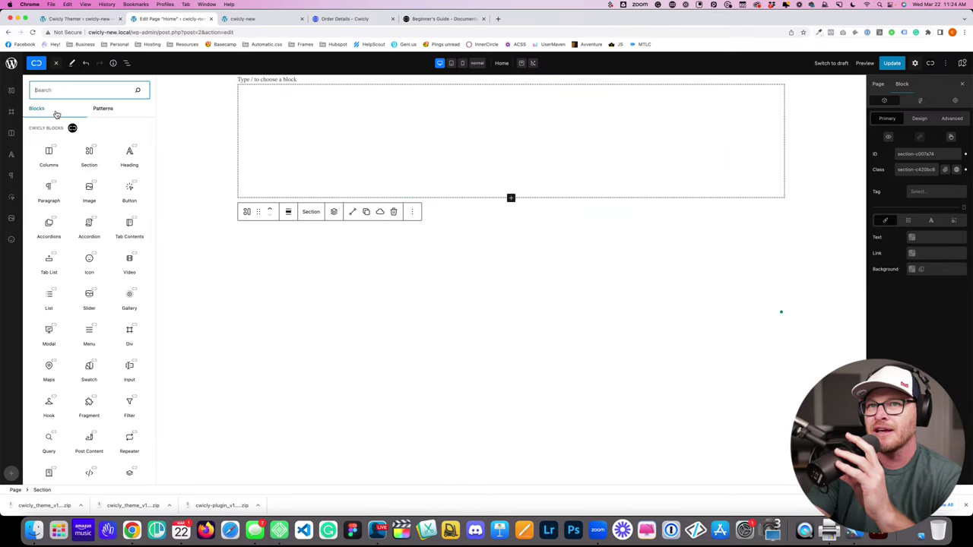
text(head)
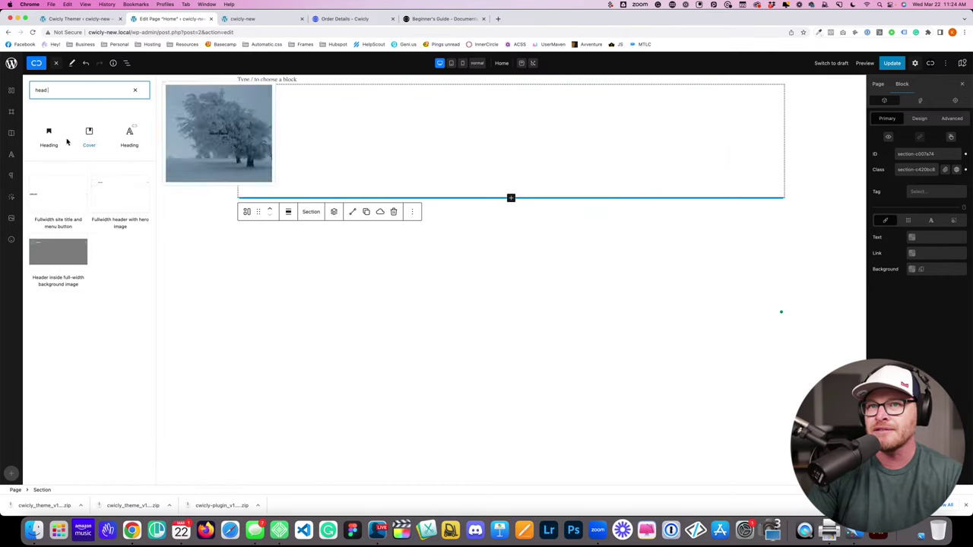
key(BackSpace)
key(BackSpace)
key(BackSpace)
key(BackSpace)
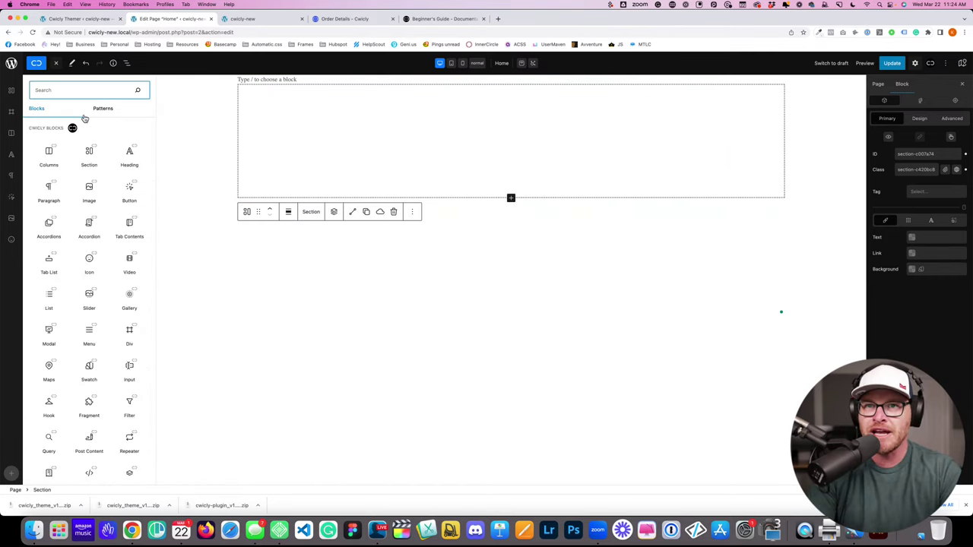
text(a)
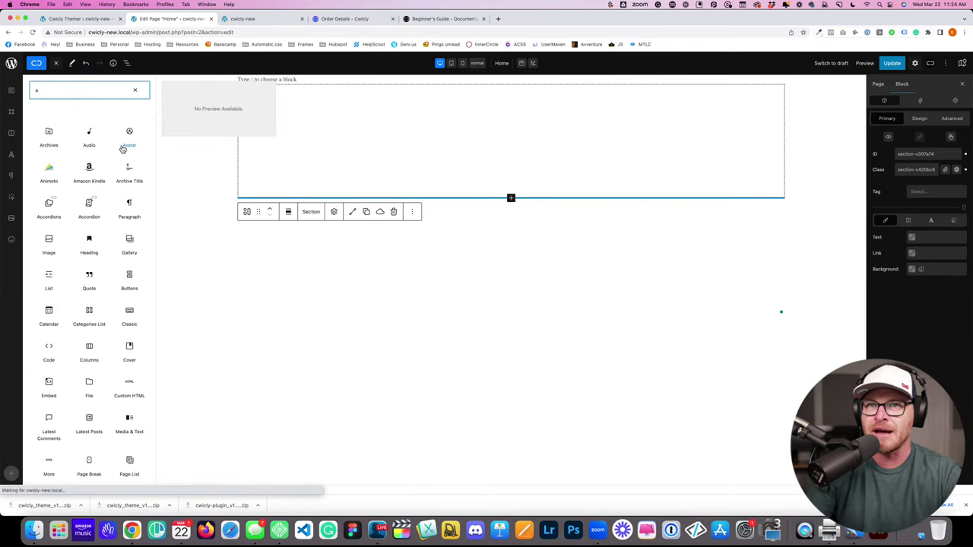
key(BackSpace)
click(129, 156)
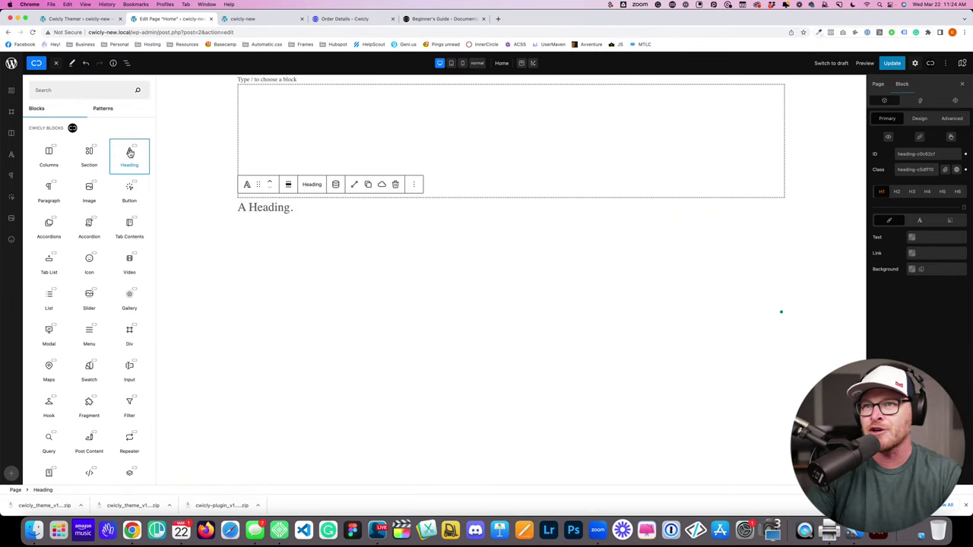
Step: Select the Section in the page's block structure and try again to insert a Cwicly Heading into it
click(266, 209)
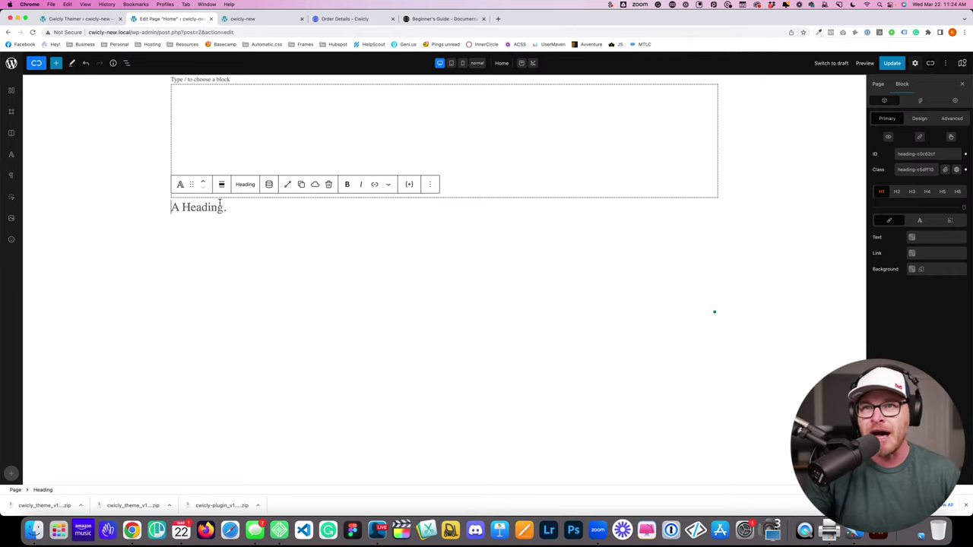
click(127, 64)
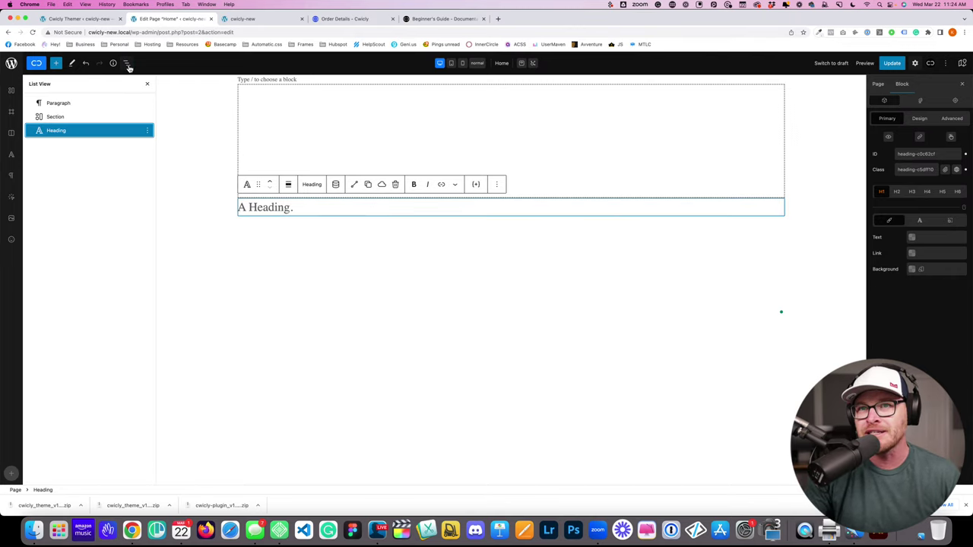
click(61, 118)
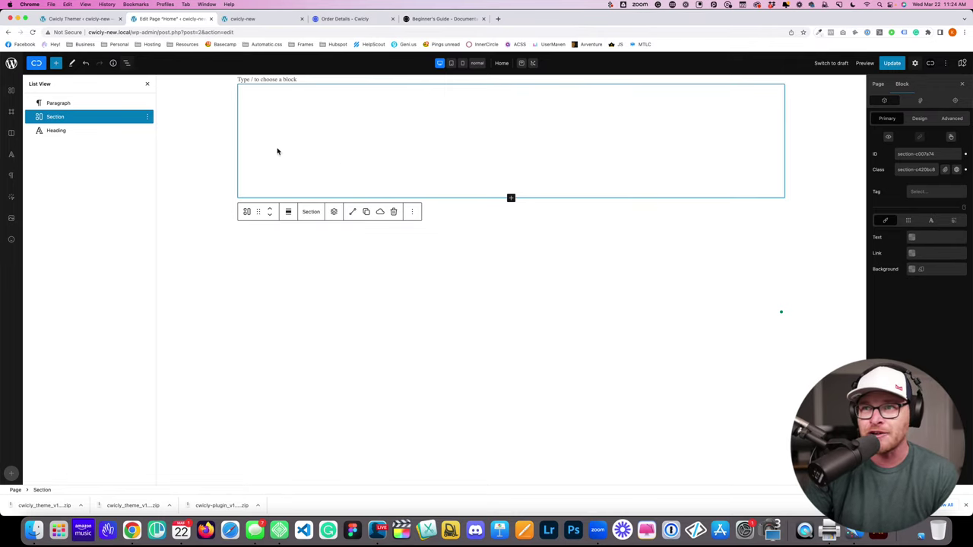
click(57, 64)
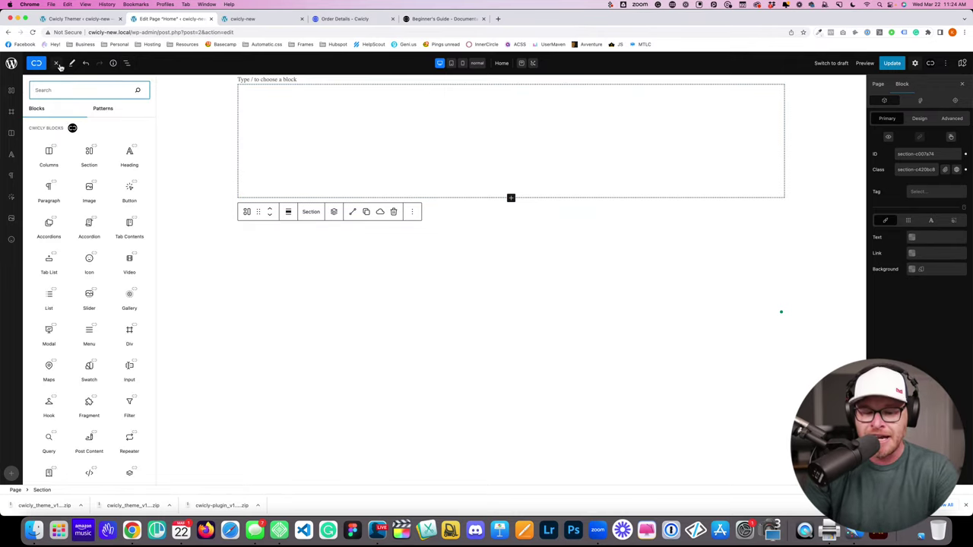
text(head)
click(95, 129)
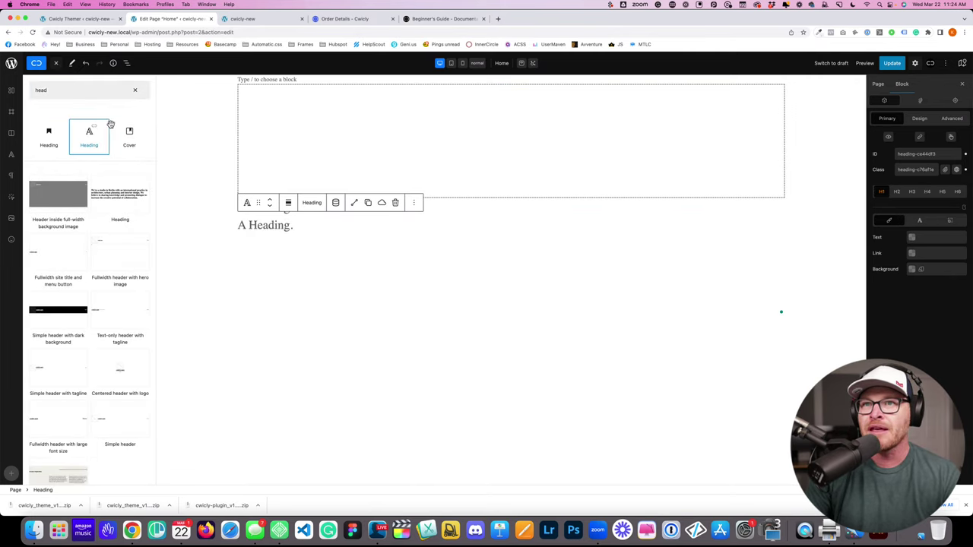
click(135, 91)
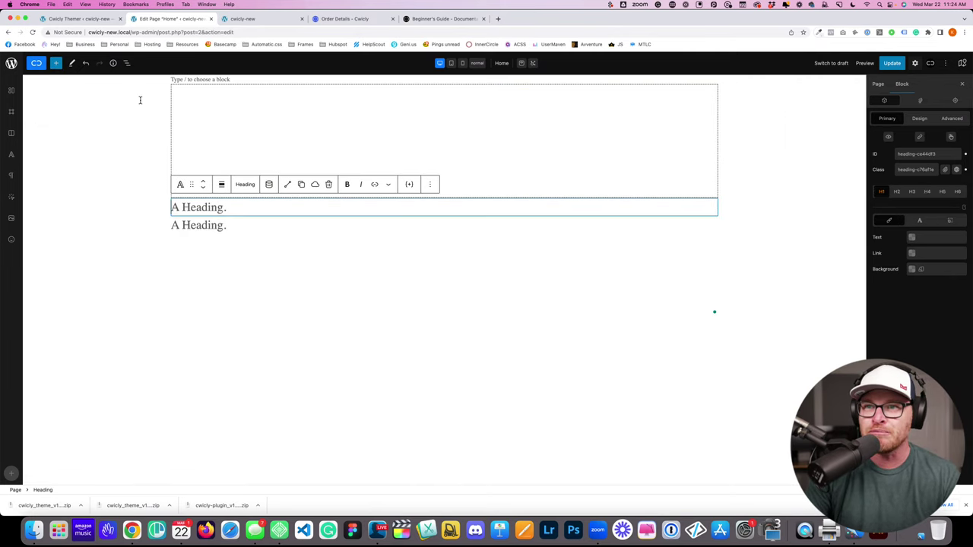
Step: Remove both Heading blocks that sit outside the Section
click(126, 63)
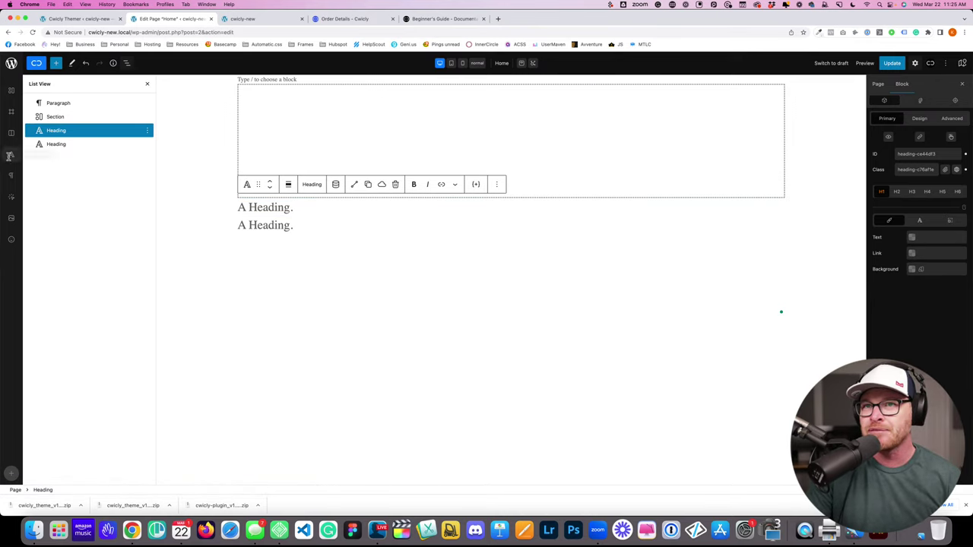
click(148, 131)
click(179, 299)
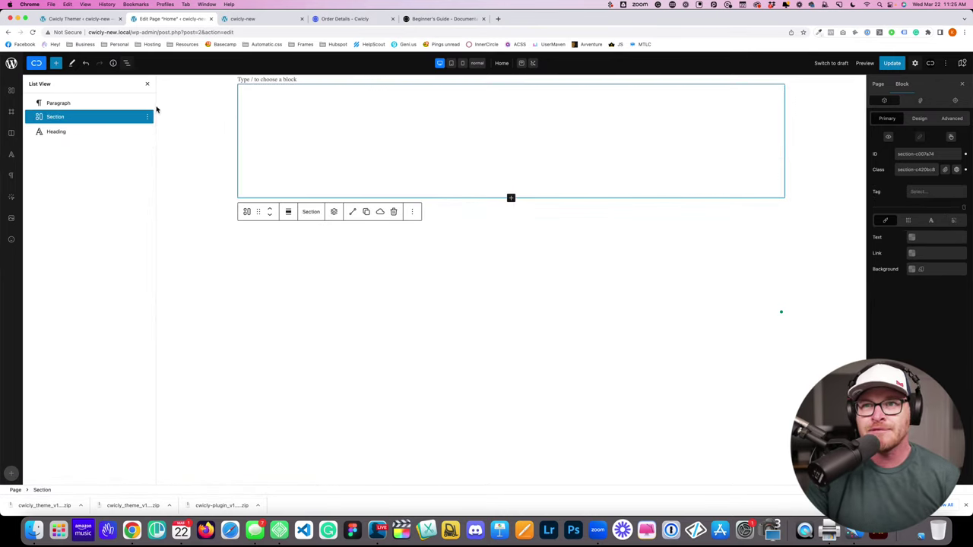
click(148, 131)
click(147, 131)
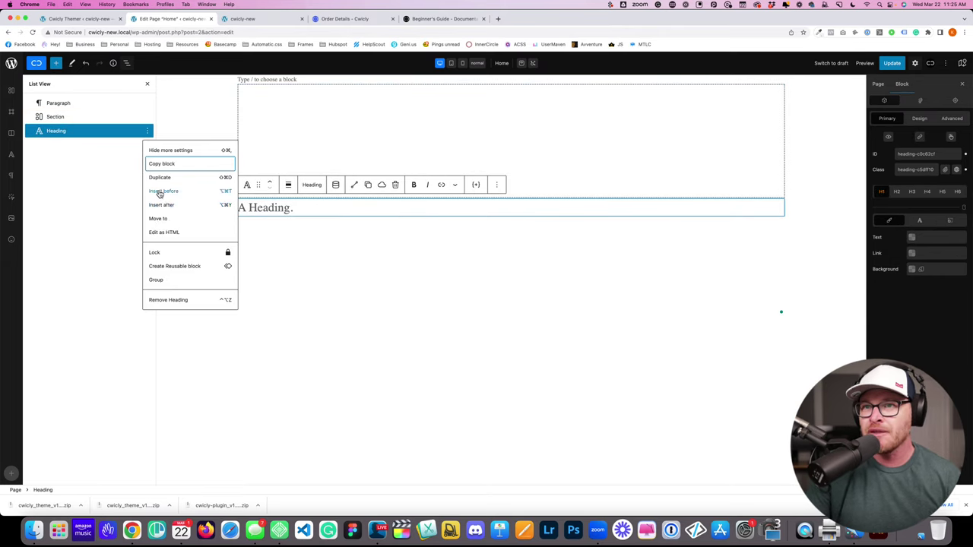
click(163, 301)
Step: Place a Cwicly Heading block inside the Section and set its text to "This is my hero."
click(56, 62)
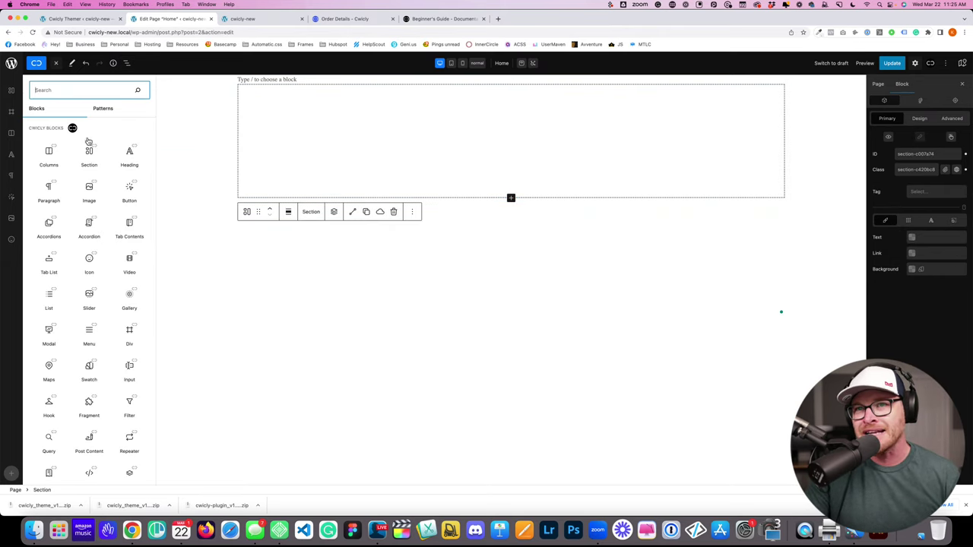
drag(130, 152, 471, 122)
click(326, 140)
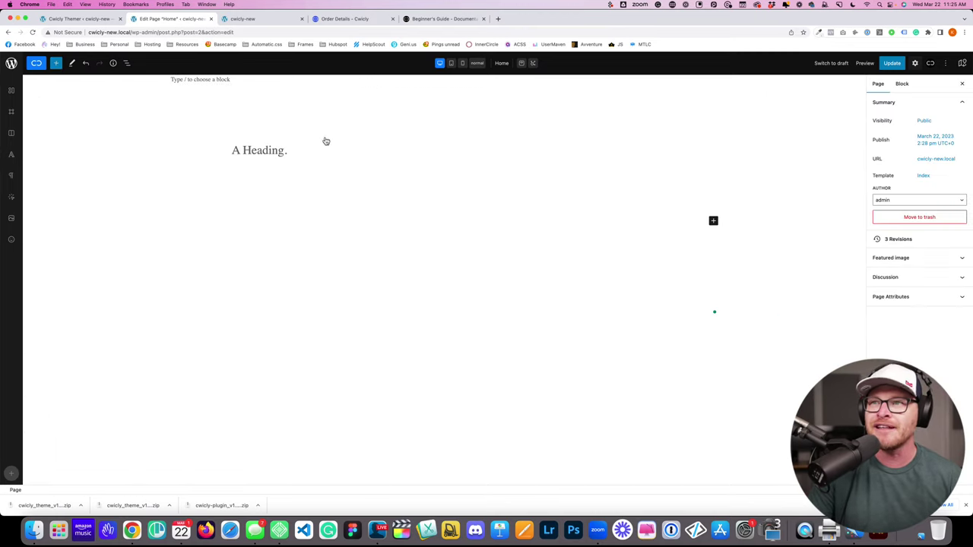
click(286, 152)
text(This is m)
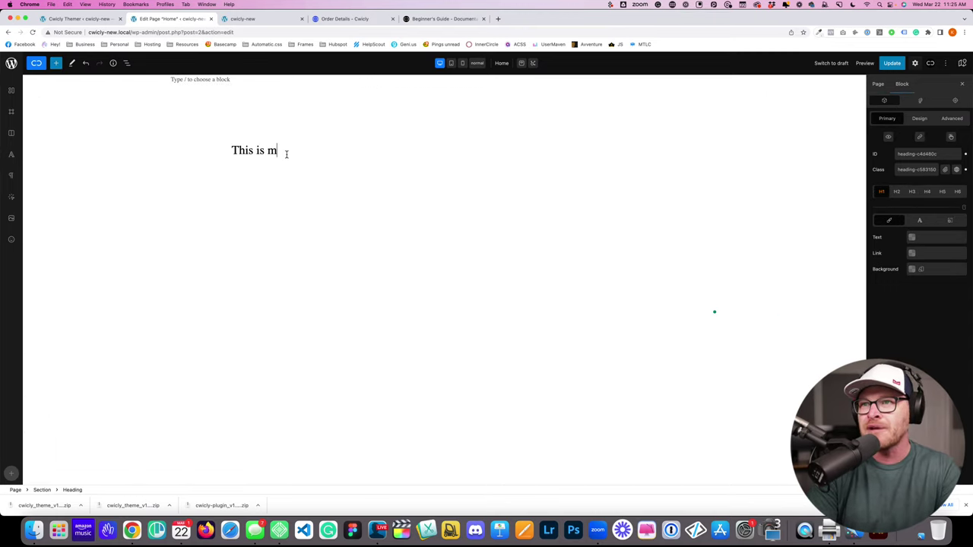
text(y hero.)
click(195, 208)
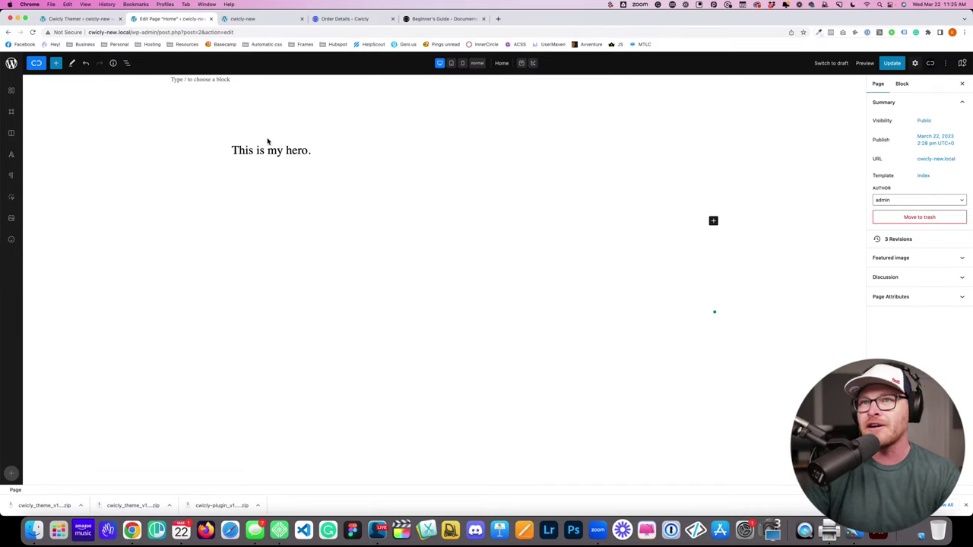
Step: Examine the hero heading's transform options and heading settings, along with the settings of its parent Section
click(274, 150)
click(262, 128)
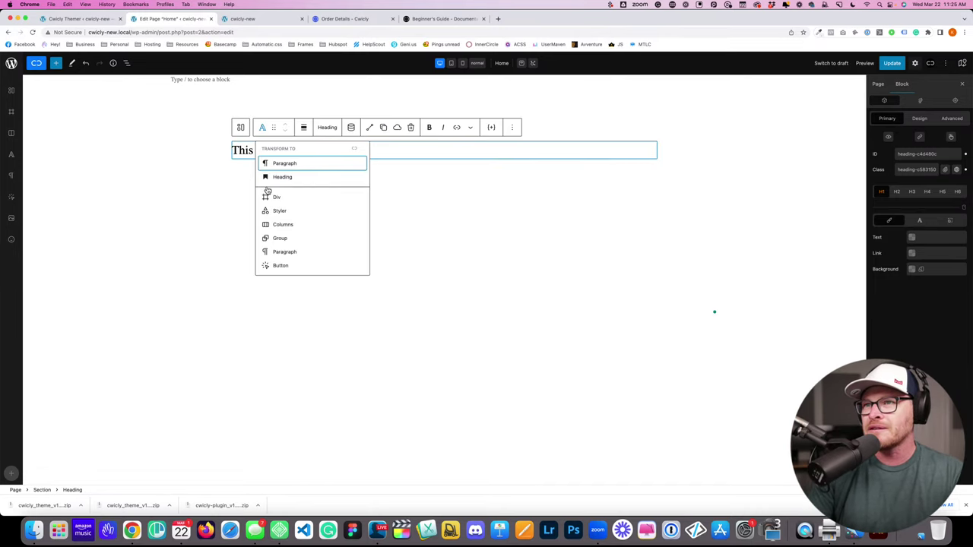
click(328, 130)
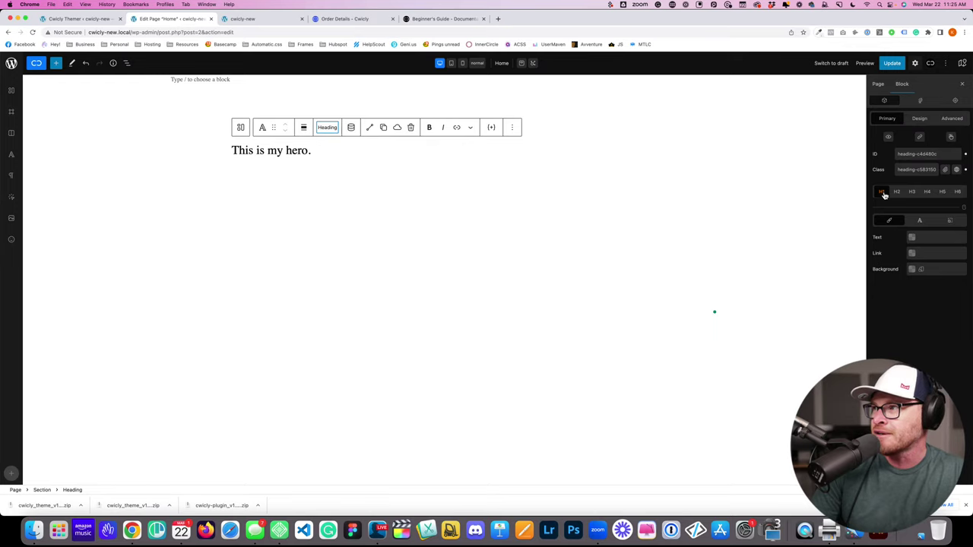
click(862, 77)
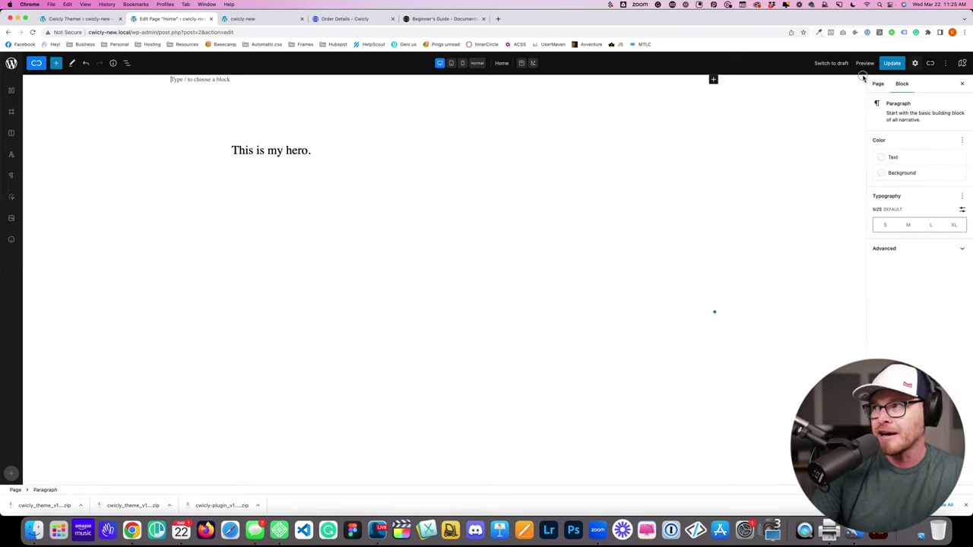
click(585, 129)
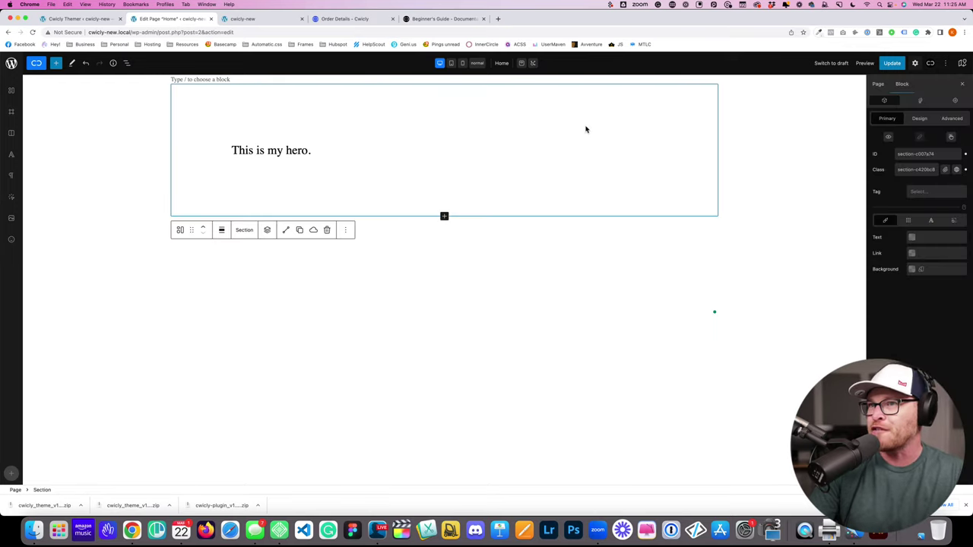
click(539, 148)
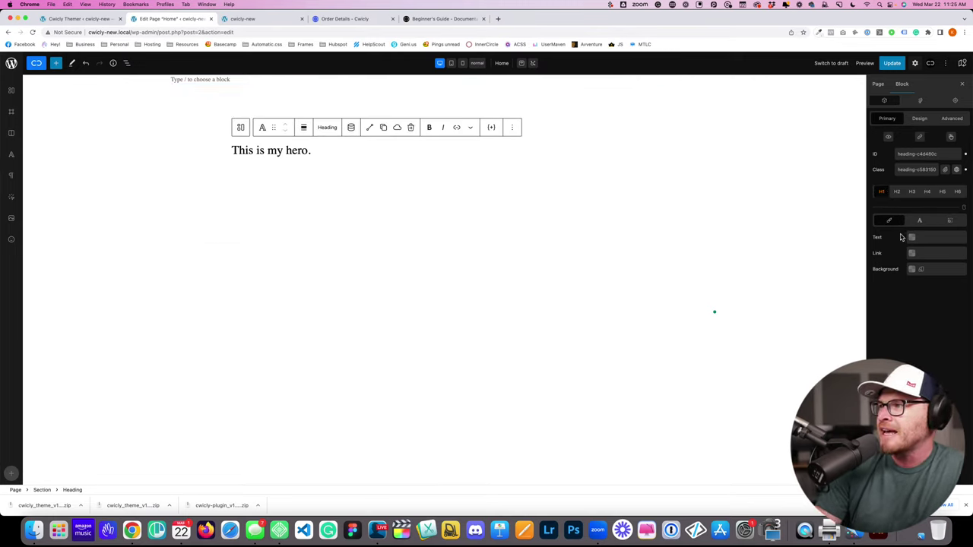
Step: Select the hero Section and examine its class field along with its global and virtual class options
click(569, 342)
click(229, 124)
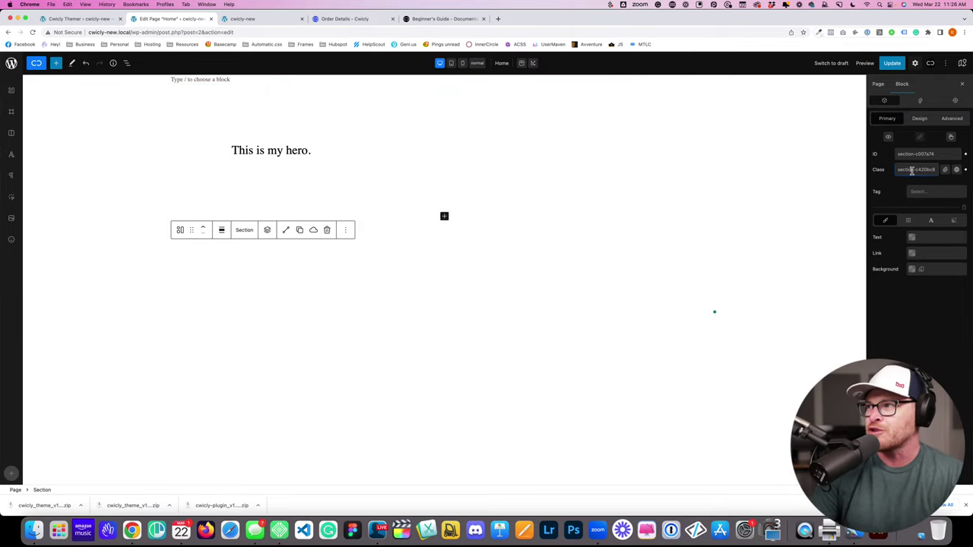
mouse_move(899, 170)
mouse_down()
mouse_move(933, 171)
mouse_move(874, 170)
mouse_move(909, 169)
mouse_up()
click(913, 169)
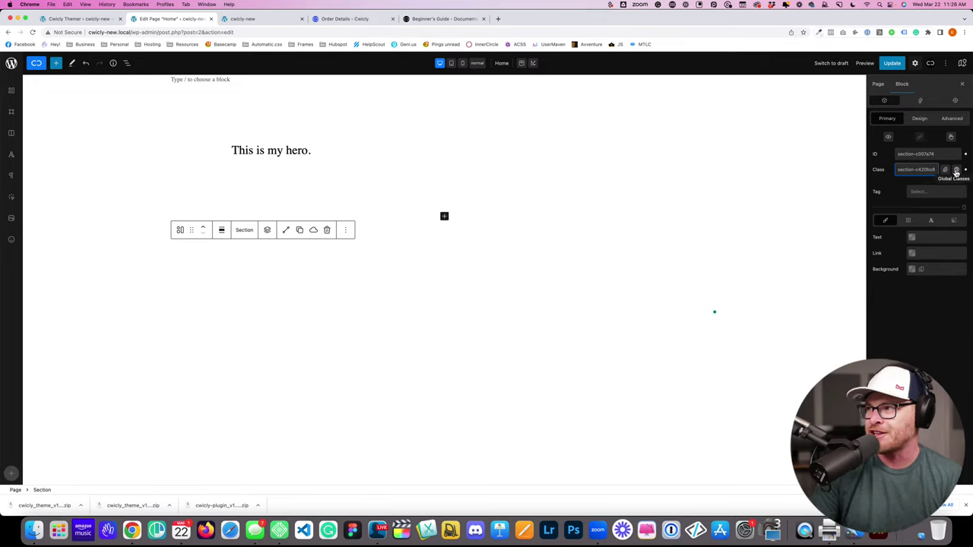
click(957, 171)
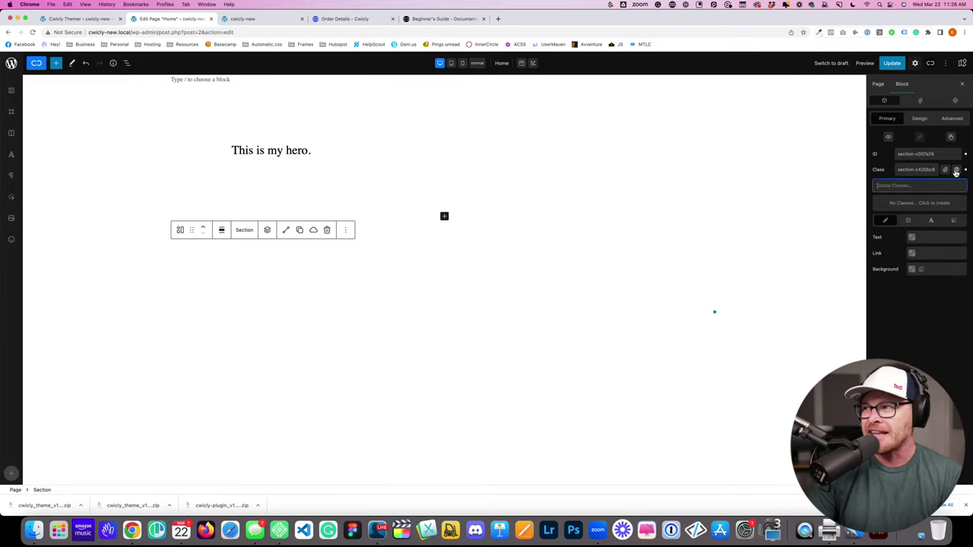
click(946, 171)
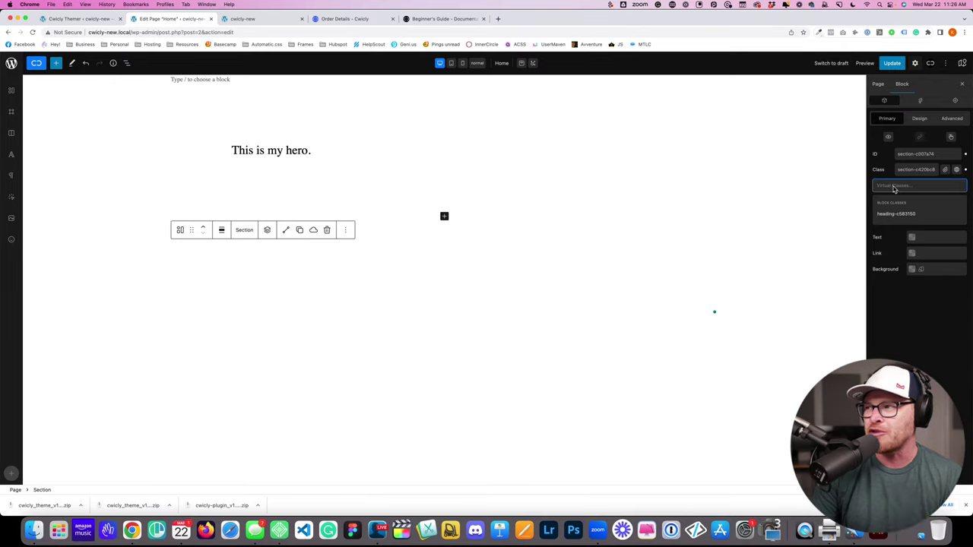
click(956, 170)
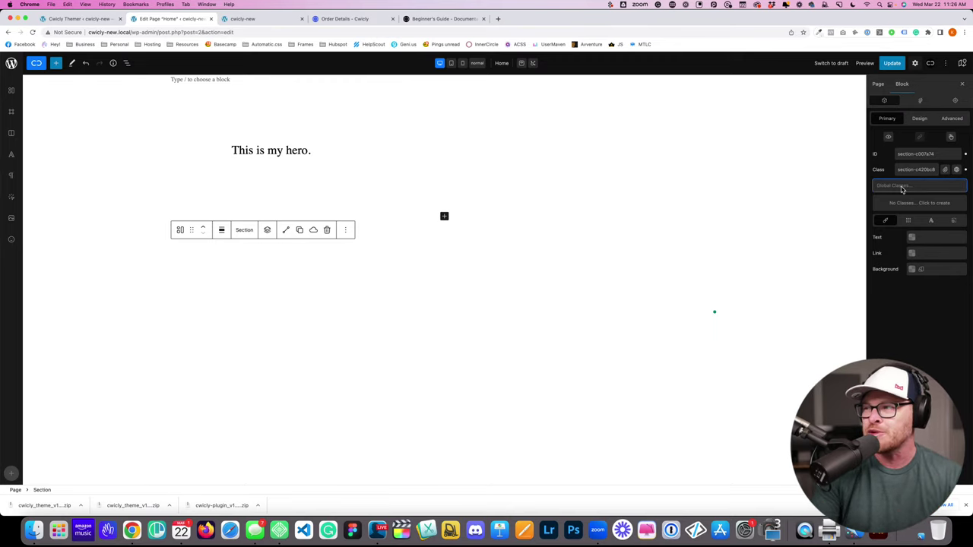
Step: Create a global class named "hero" and assign it to the Section
click(354, 127)
click(957, 170)
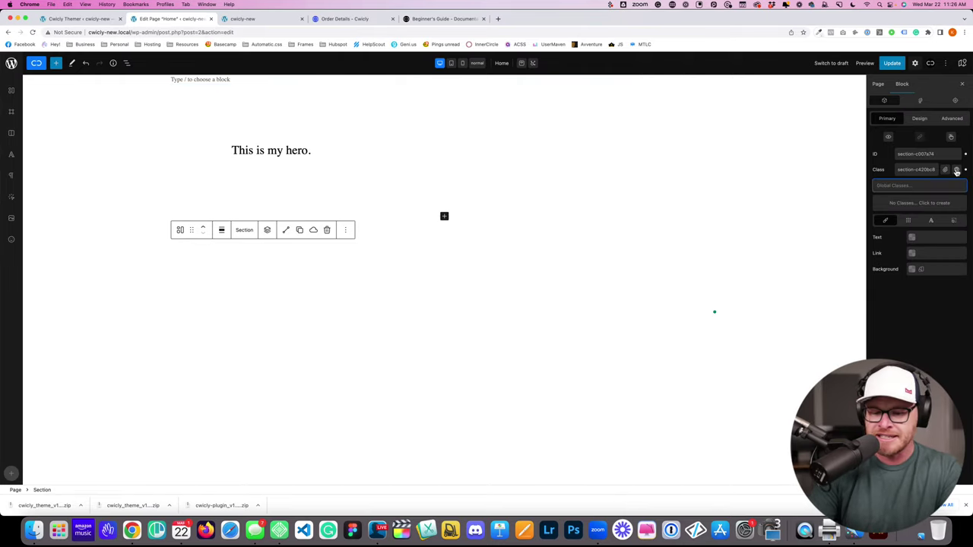
text(hero)
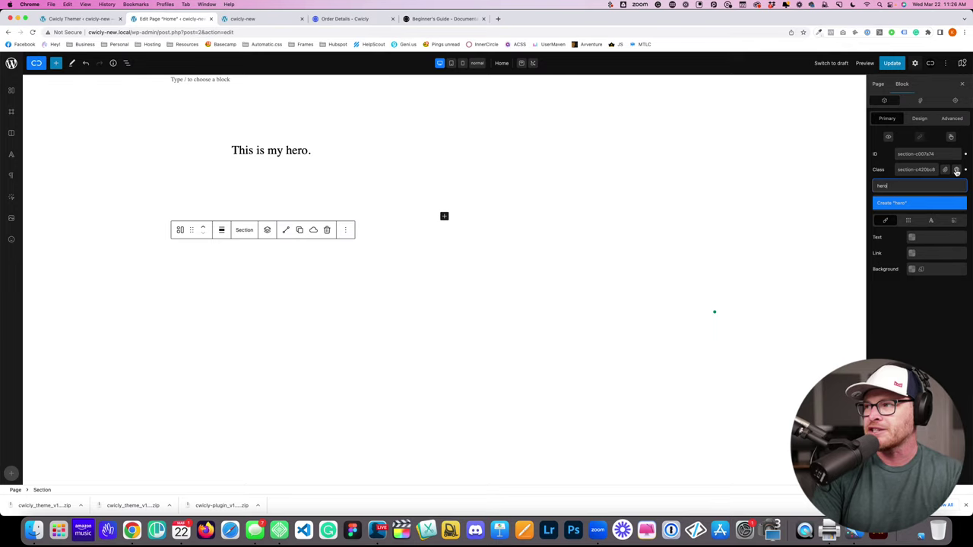
key(Return)
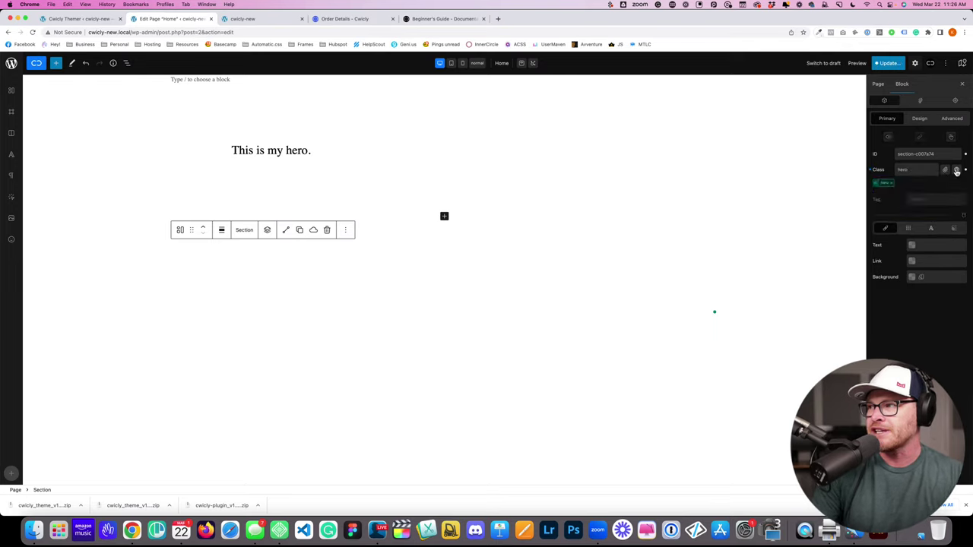
Step: Compare editing the Section through its own block class with editing it through the global hero class
click(884, 184)
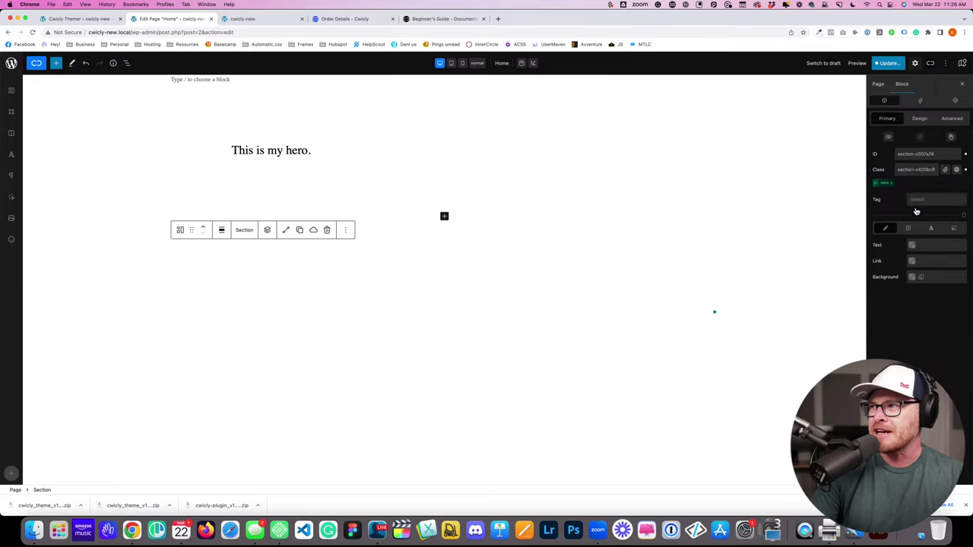
click(884, 185)
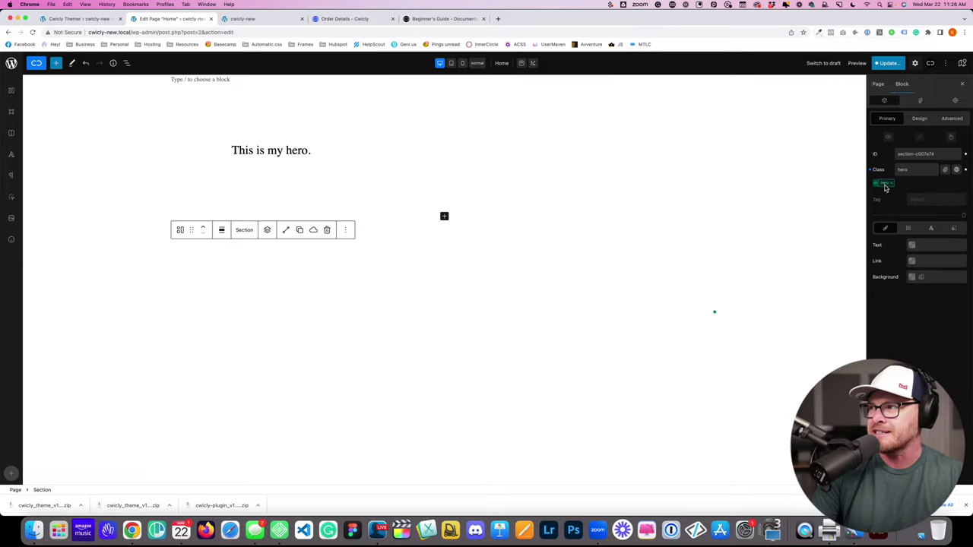
click(875, 182)
click(881, 184)
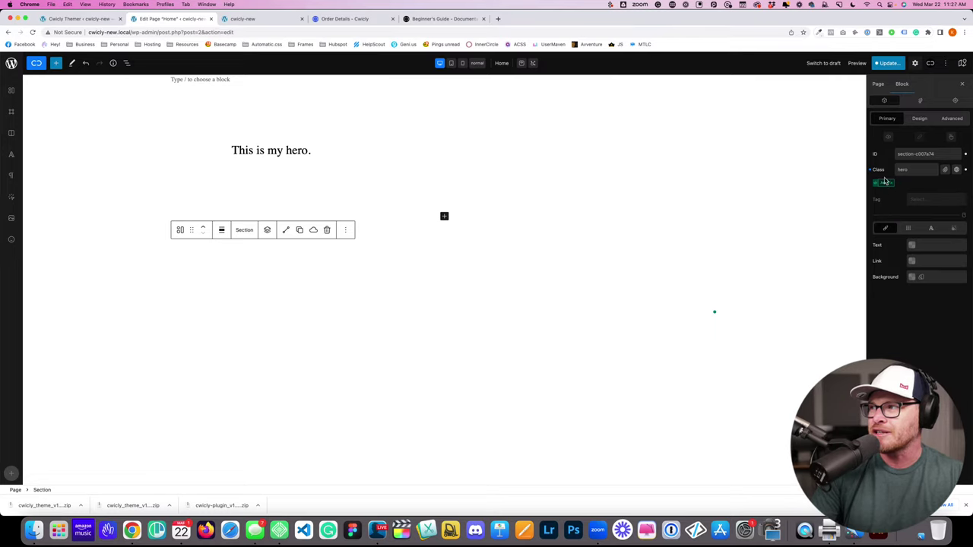
click(885, 185)
click(886, 184)
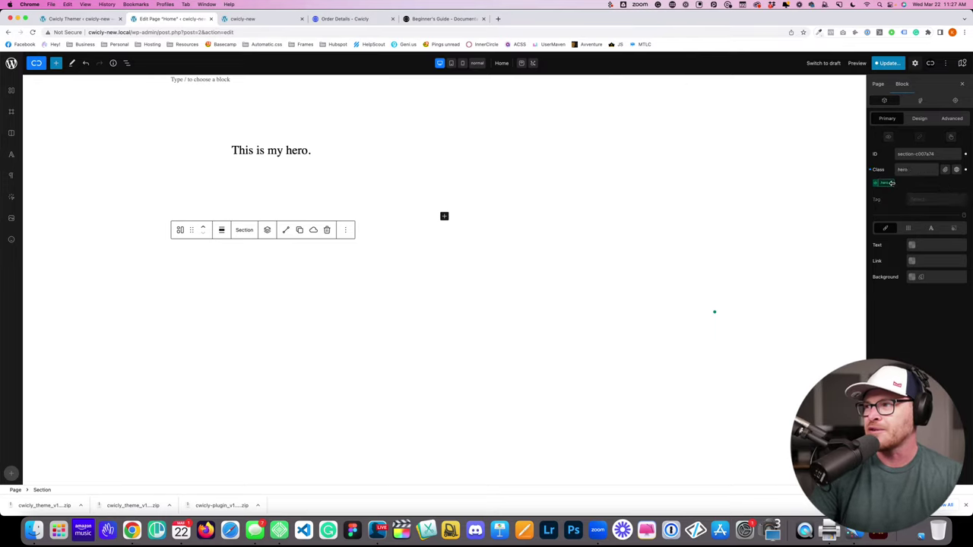
click(883, 186)
click(880, 187)
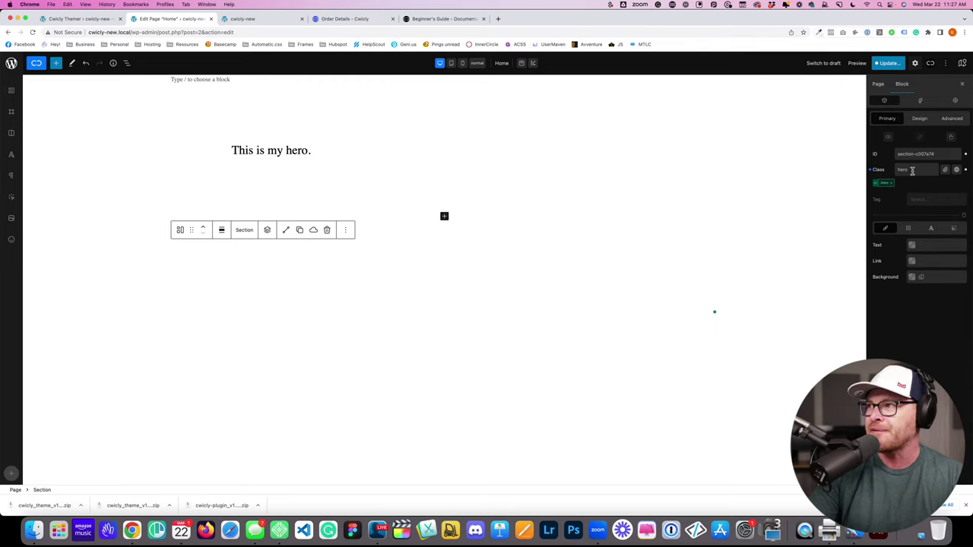
Step: Deactivate the hero class for editing and give the Section's own class a solid #dddddd background
click(920, 119)
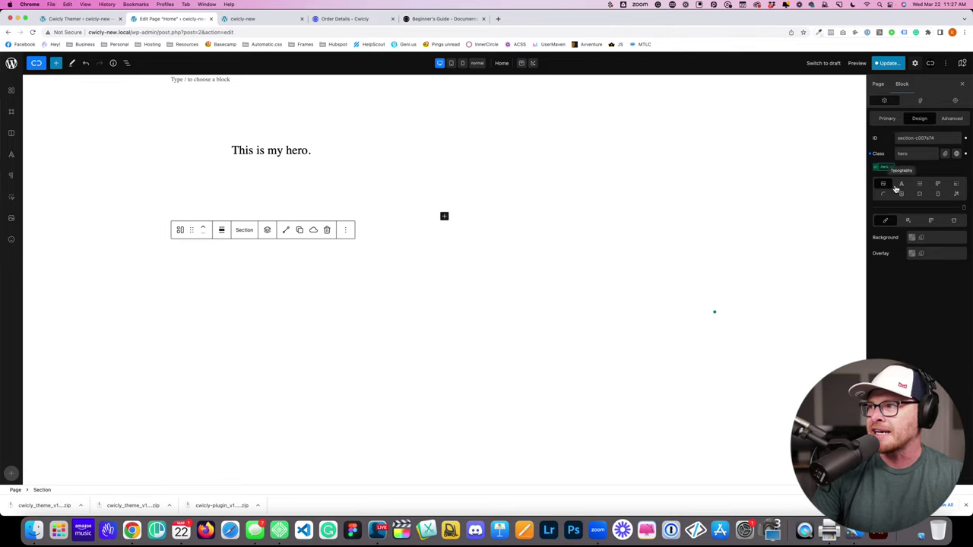
click(887, 119)
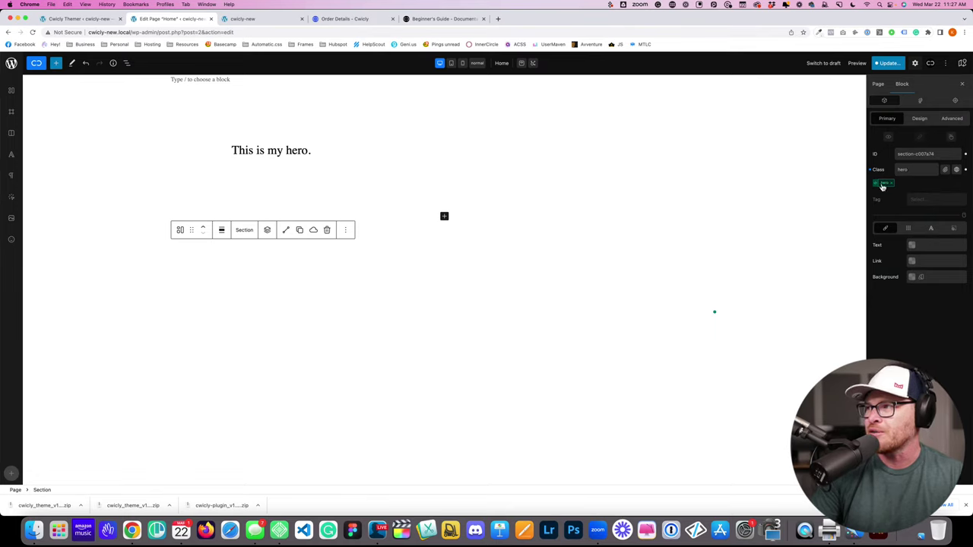
key(Return)
click(919, 119)
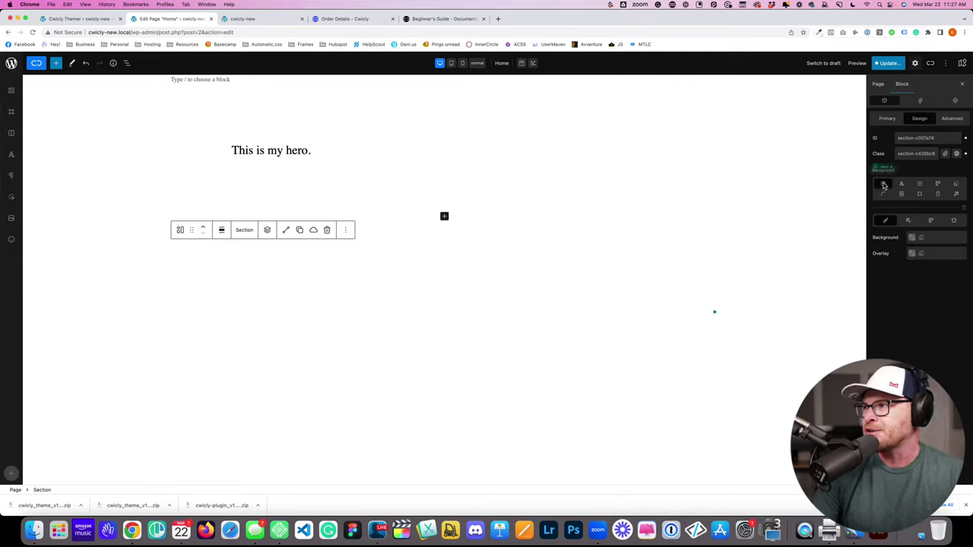
click(913, 238)
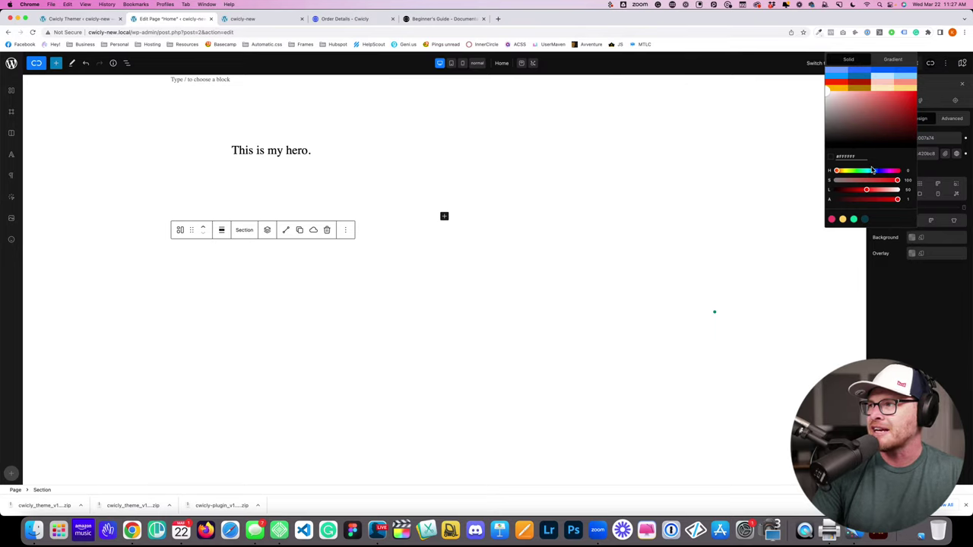
click(881, 111)
drag(881, 111, 825, 96)
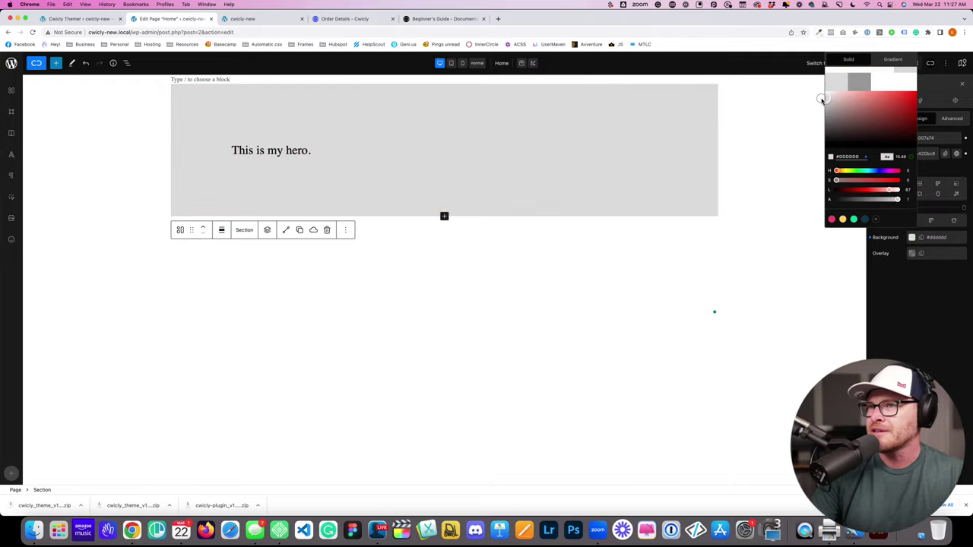
click(791, 149)
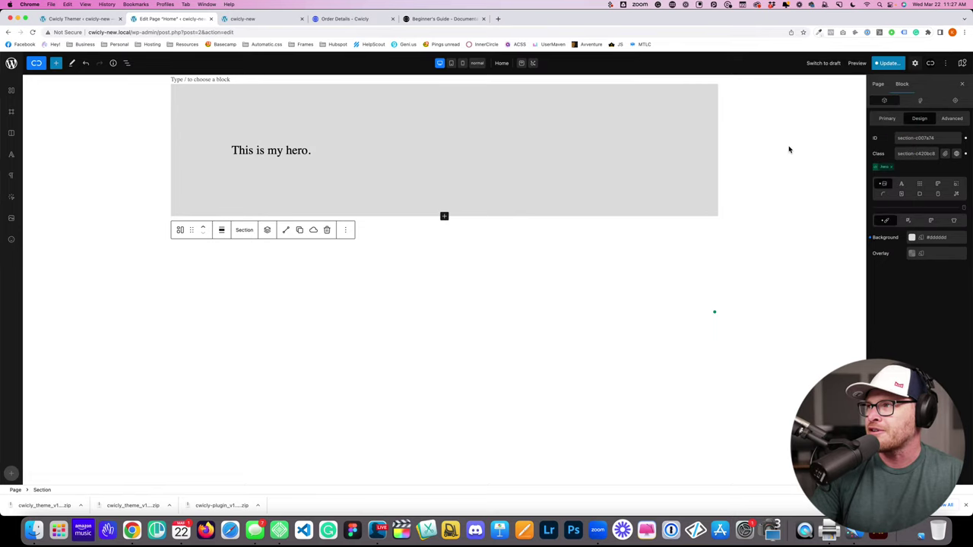
Step: Save the Home page and reload the site's front end to check the hero Section
click(889, 67)
click(891, 66)
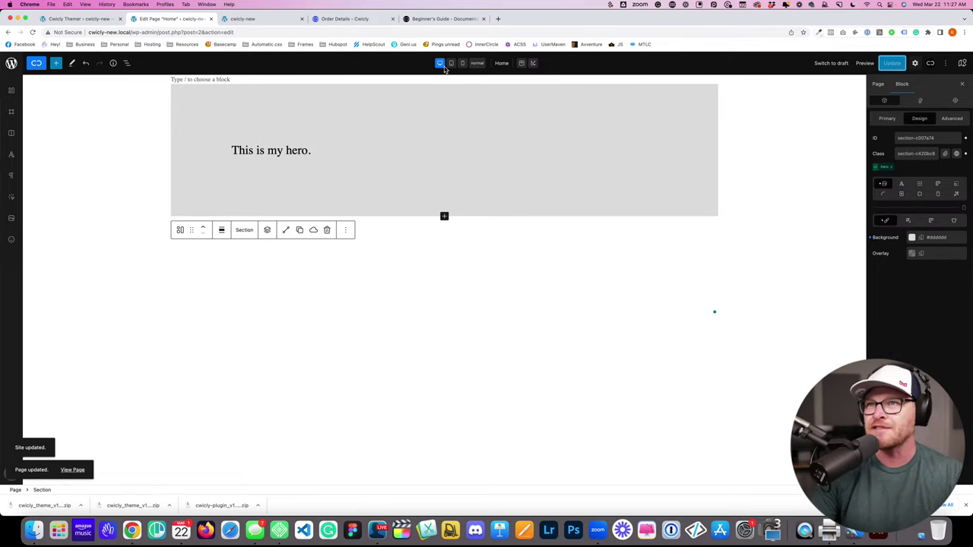
click(253, 19)
key(super+r)
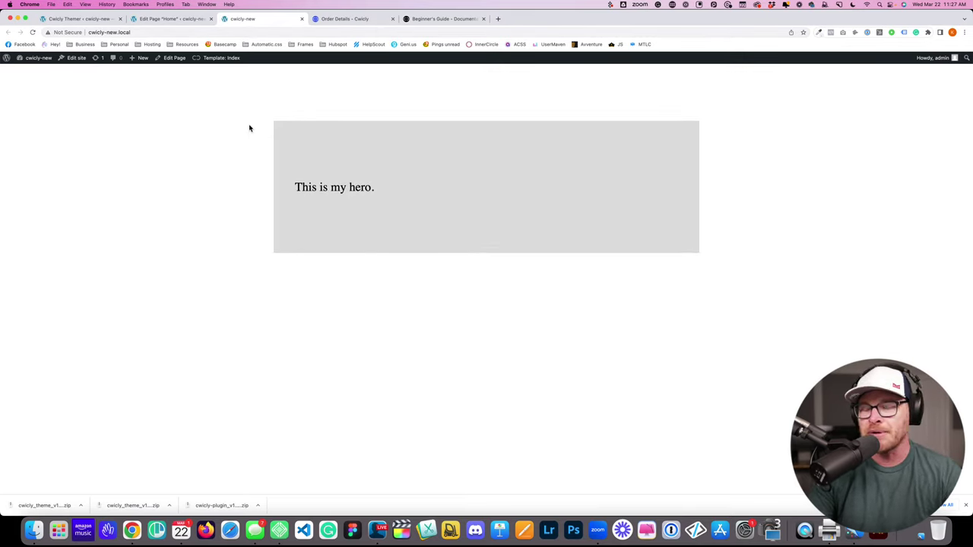
click(198, 21)
click(252, 20)
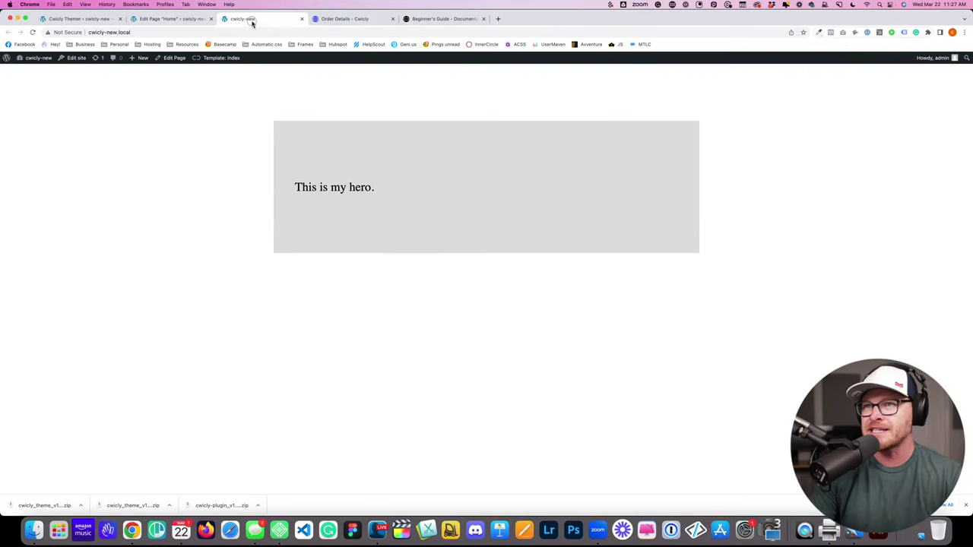
Step: Inspect the front-end page's markup beside the hero and widen the responsive preview to 1774 px
right_click(292, 88)
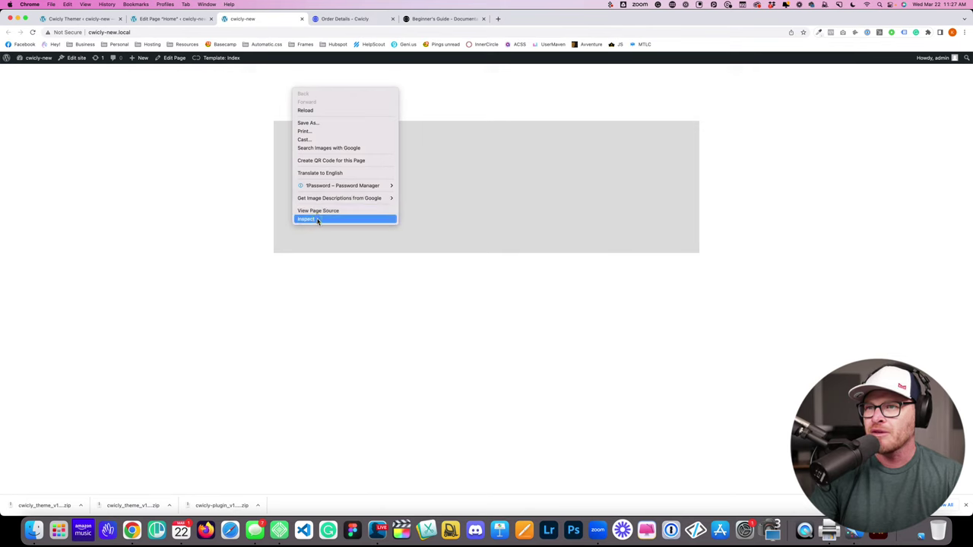
click(317, 218)
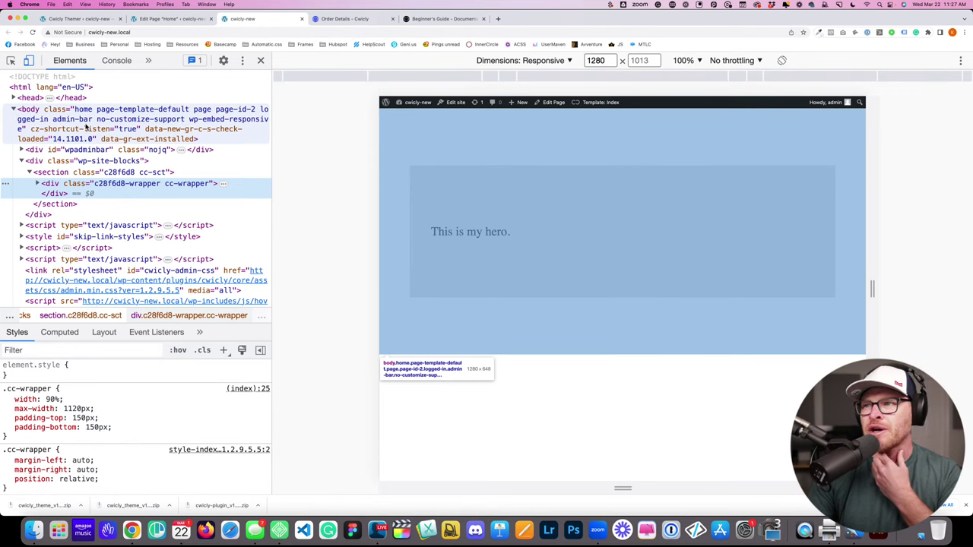
drag(868, 288, 968, 282)
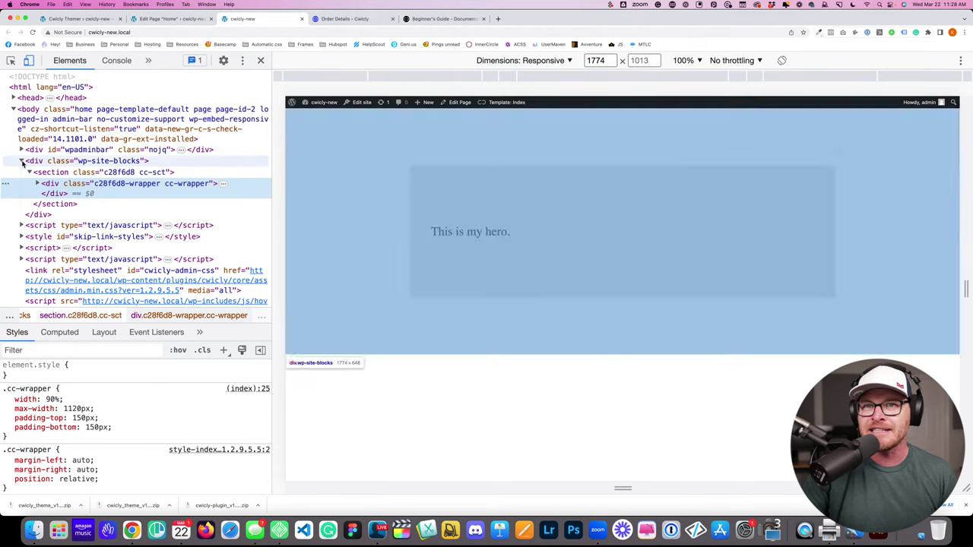
Step: Collapse the wp-site-blocks container and the body element in the inspected markup
click(22, 161)
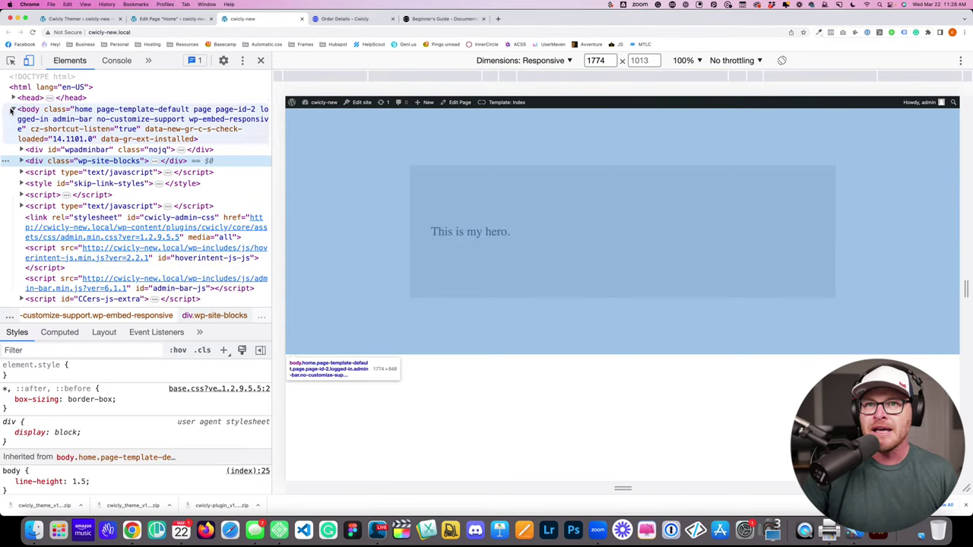
right_click(17, 108)
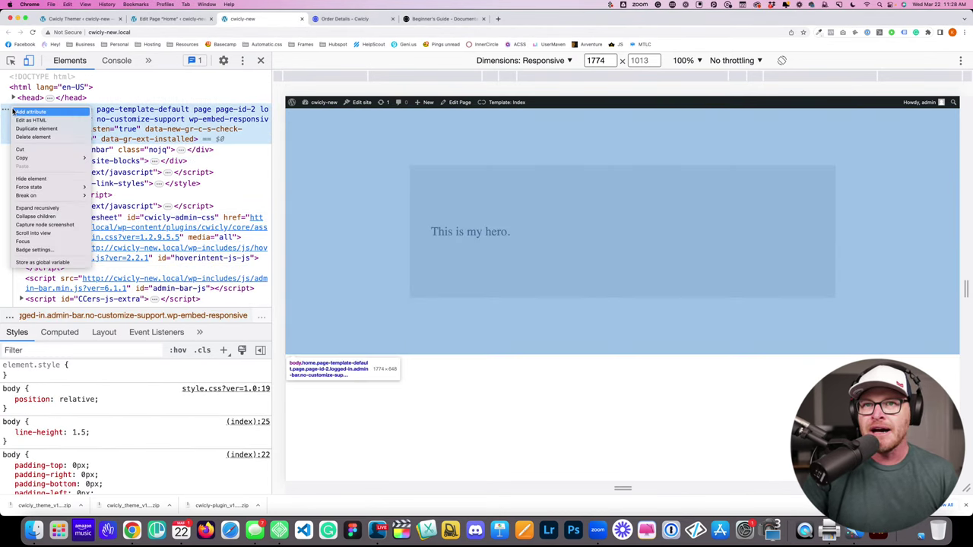
click(95, 97)
click(15, 110)
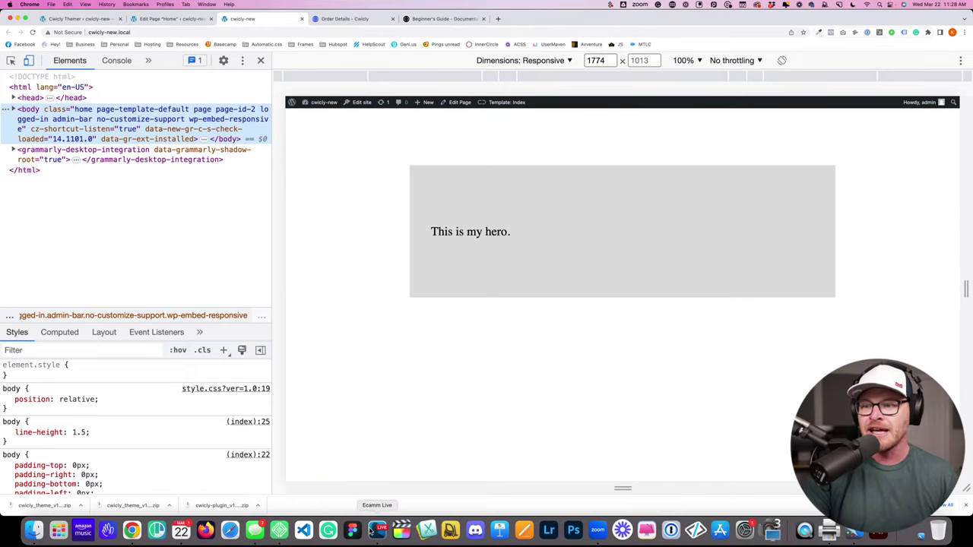
click(371, 531)
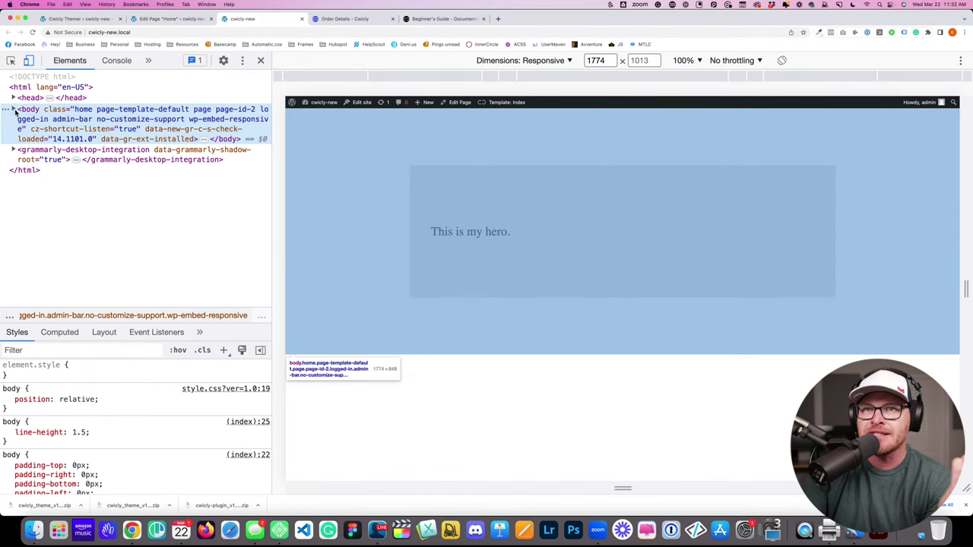
Step: Expand the body and examine the wpadminbar and wp-site-blocks elements, down to the section with class cc-sct
click(13, 109)
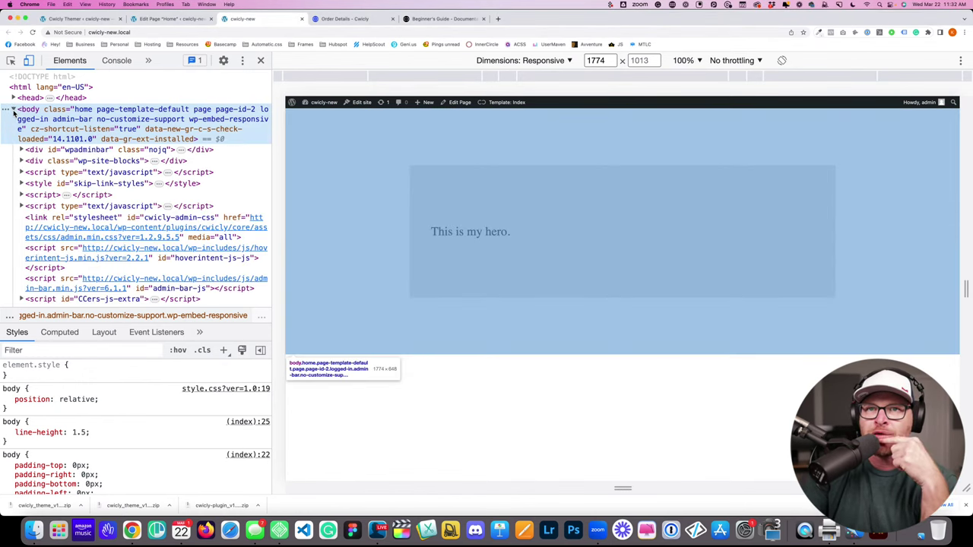
click(13, 110)
click(13, 110)
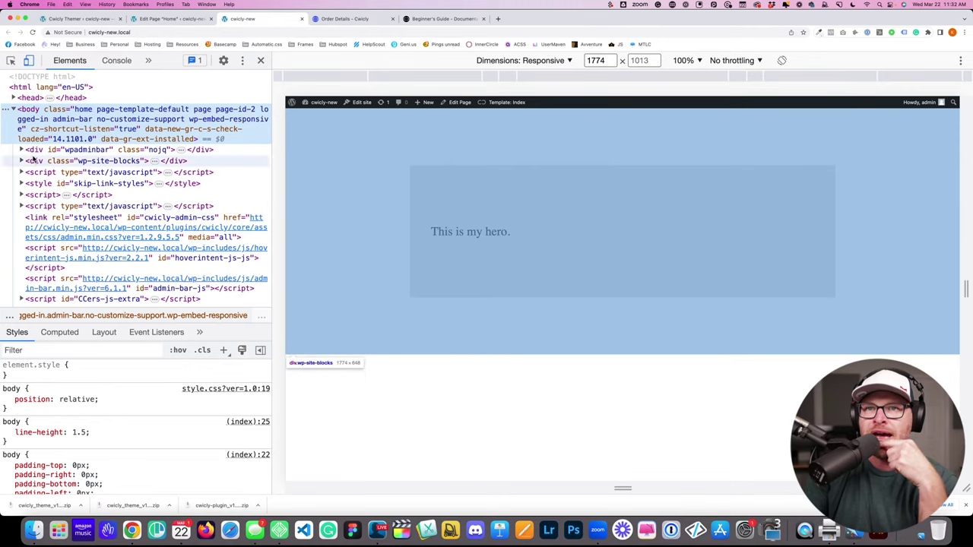
click(34, 150)
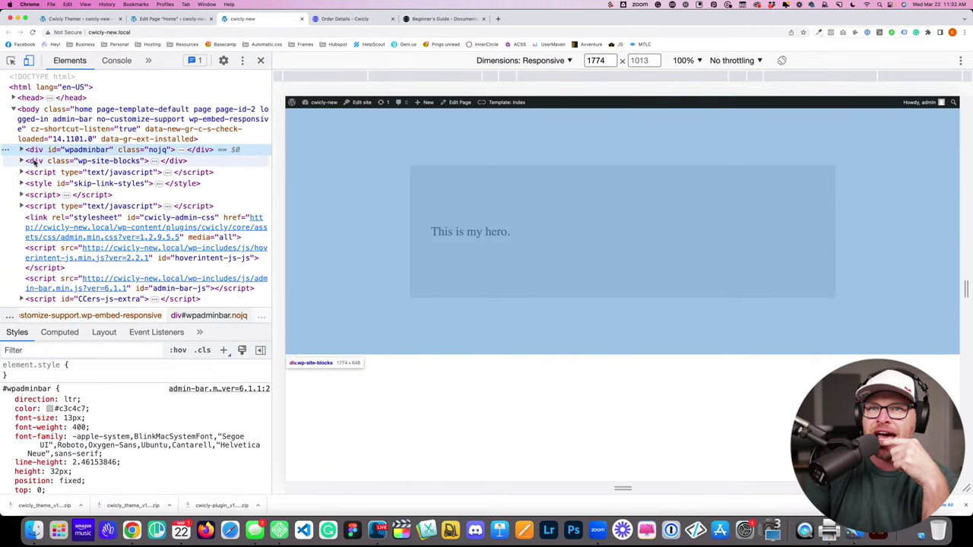
click(34, 161)
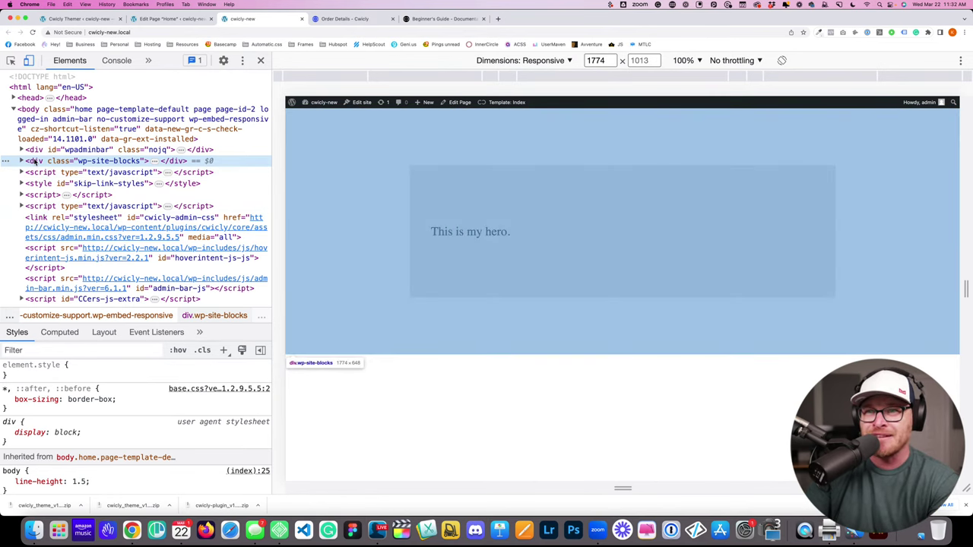
click(22, 161)
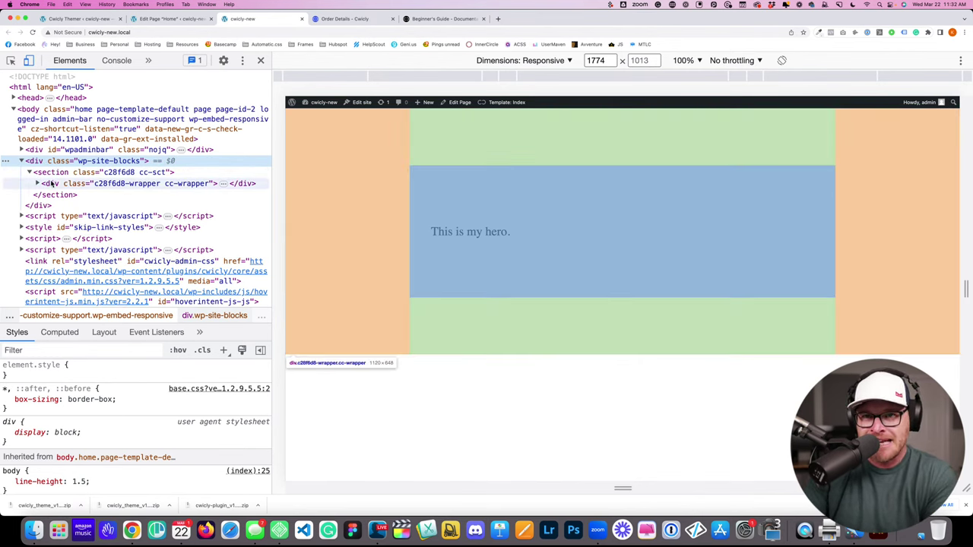
click(32, 173)
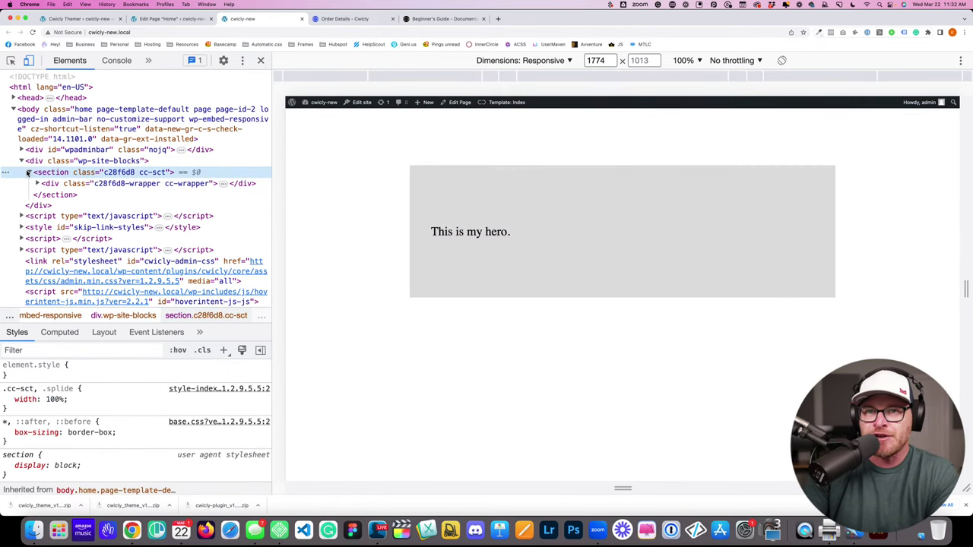
Step: Compare the wp-site-blocks div with the cc-sct section nested inside it in the inspected markup
click(30, 172)
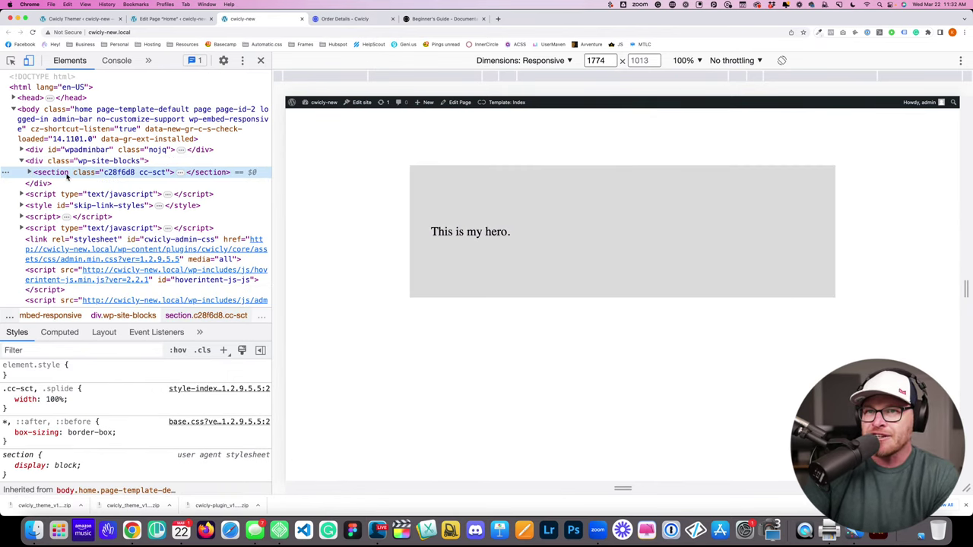
click(72, 166)
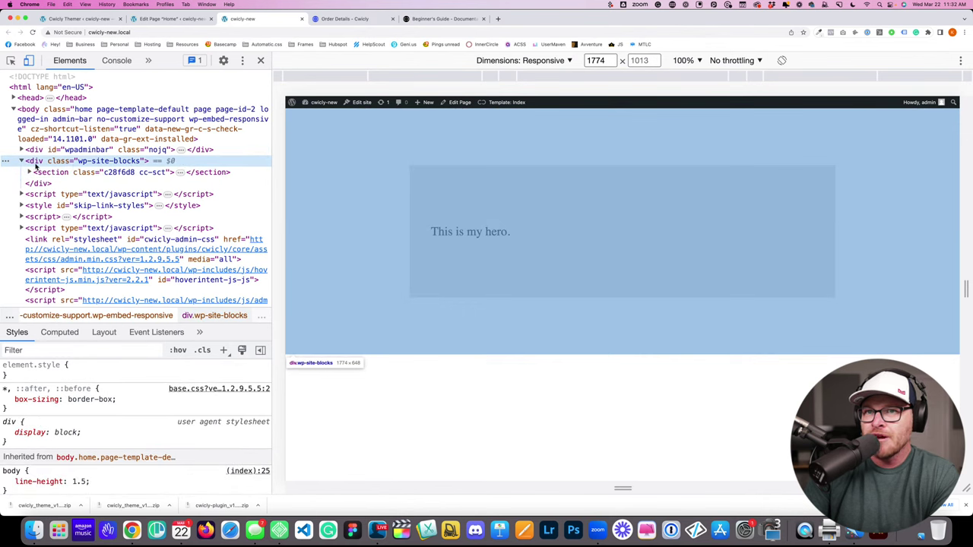
click(45, 173)
click(47, 163)
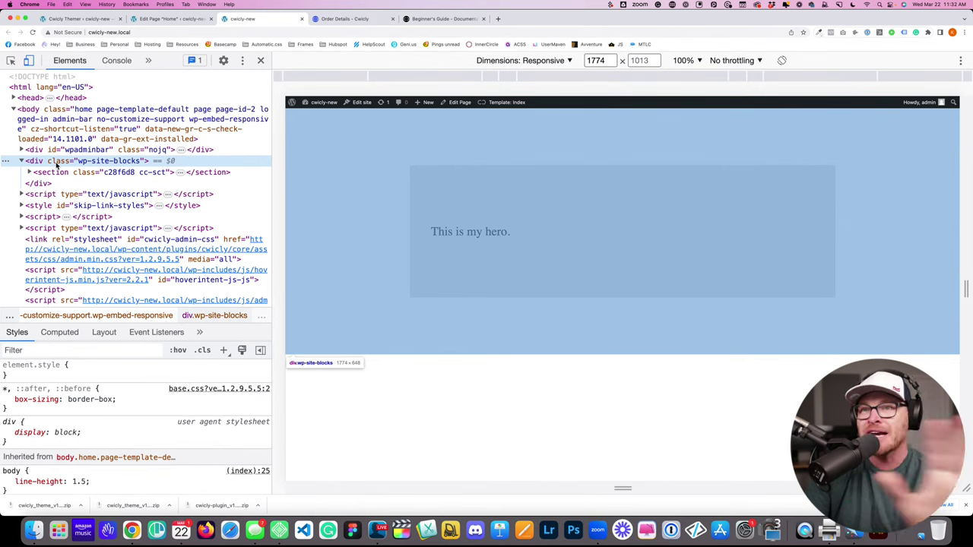
click(58, 173)
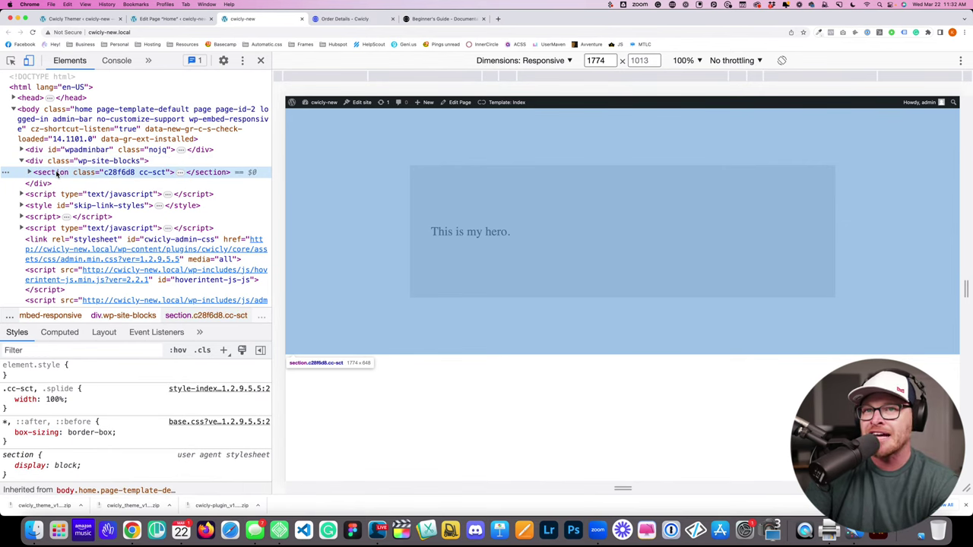
key(Right)
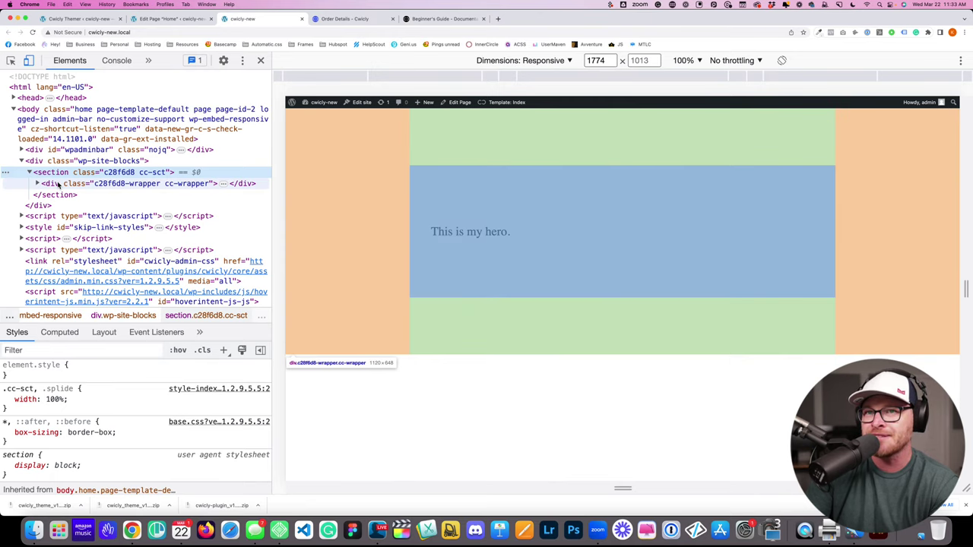
Step: Examine the contents of the cc-wrapper div and compare the div with its parent cc-sct section
click(38, 184)
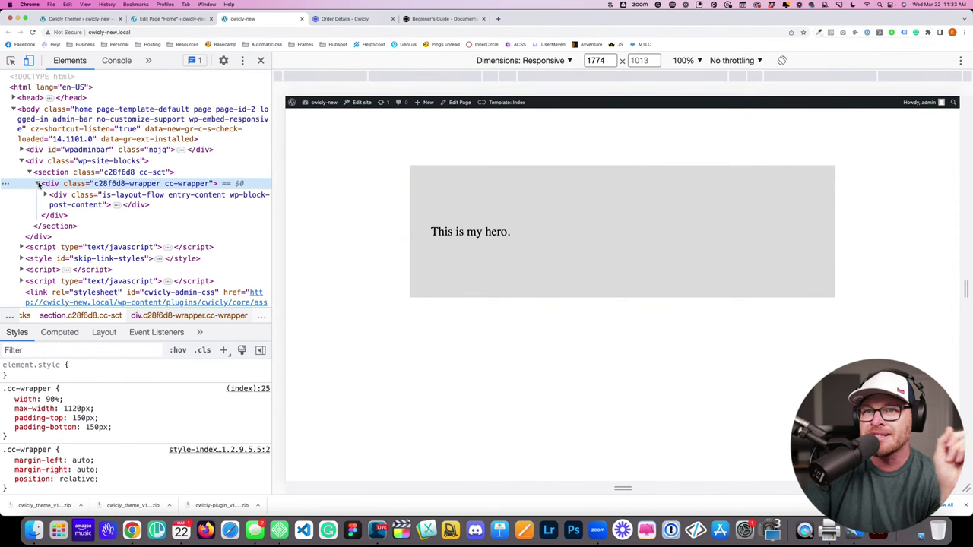
click(38, 184)
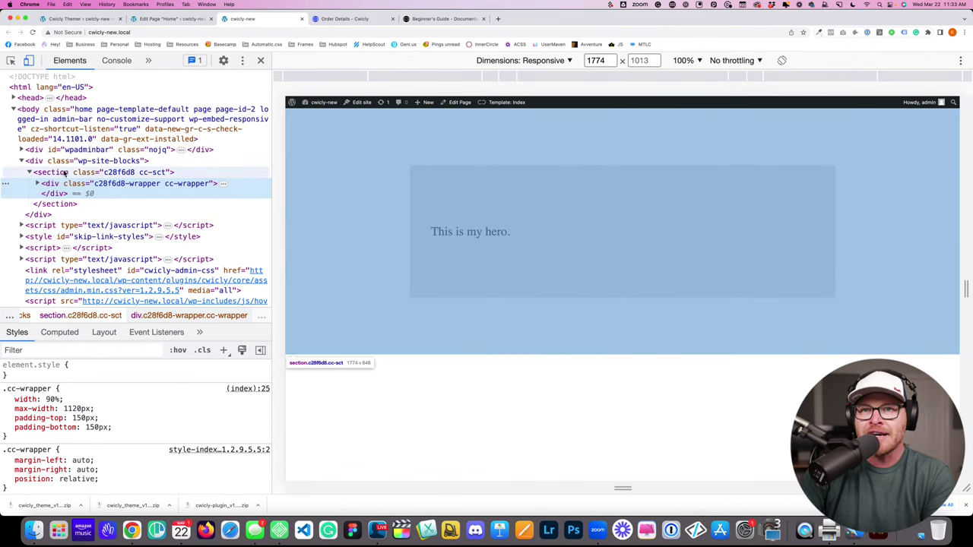
click(67, 172)
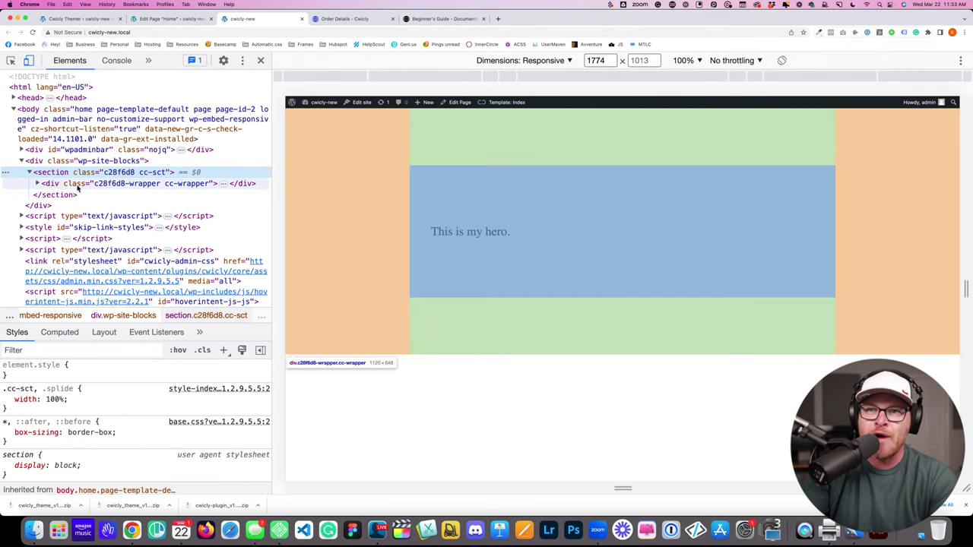
click(84, 187)
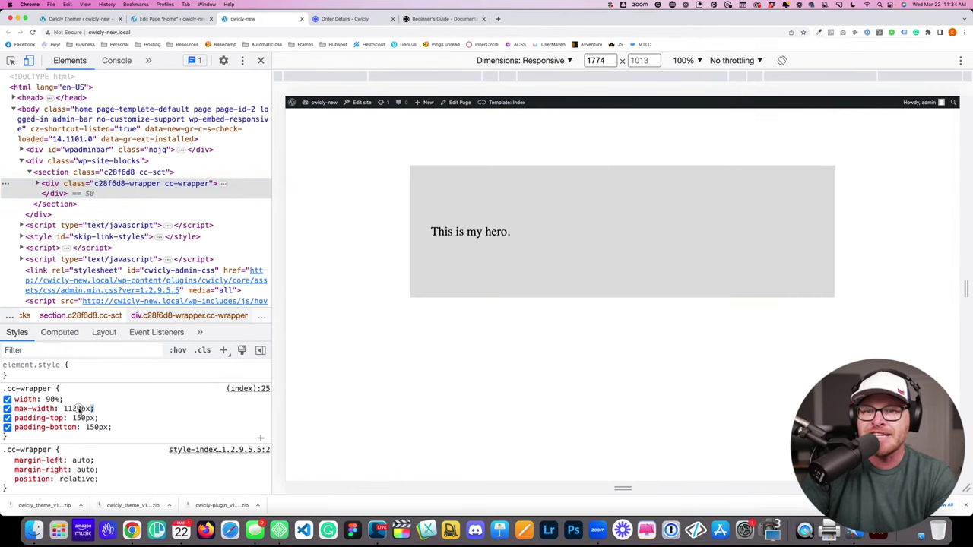
Step: Examine the max-width, width, padding-top and padding-bottom declarations in the cc-wrapper rule
drag(93, 409, 9, 409)
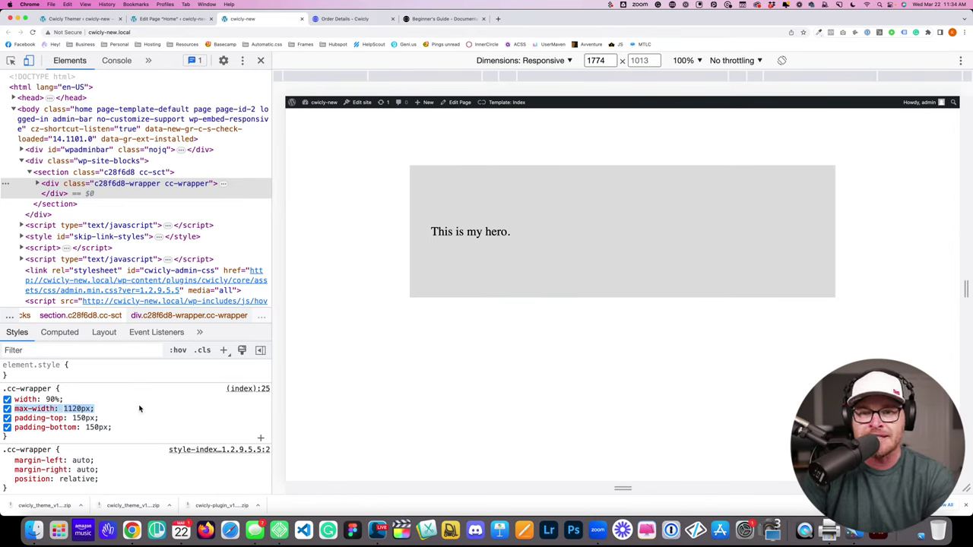
drag(84, 400, 12, 401)
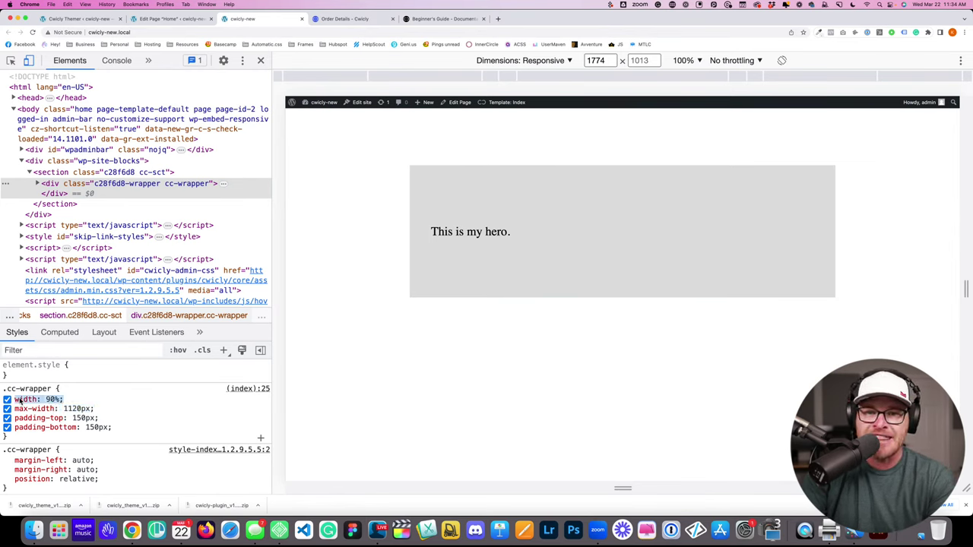
click(78, 401)
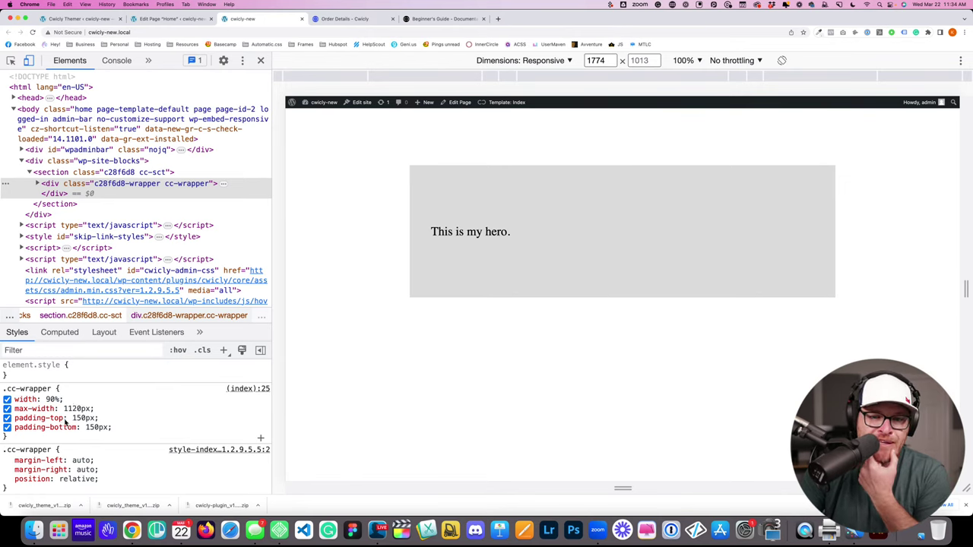
drag(130, 430, 15, 420)
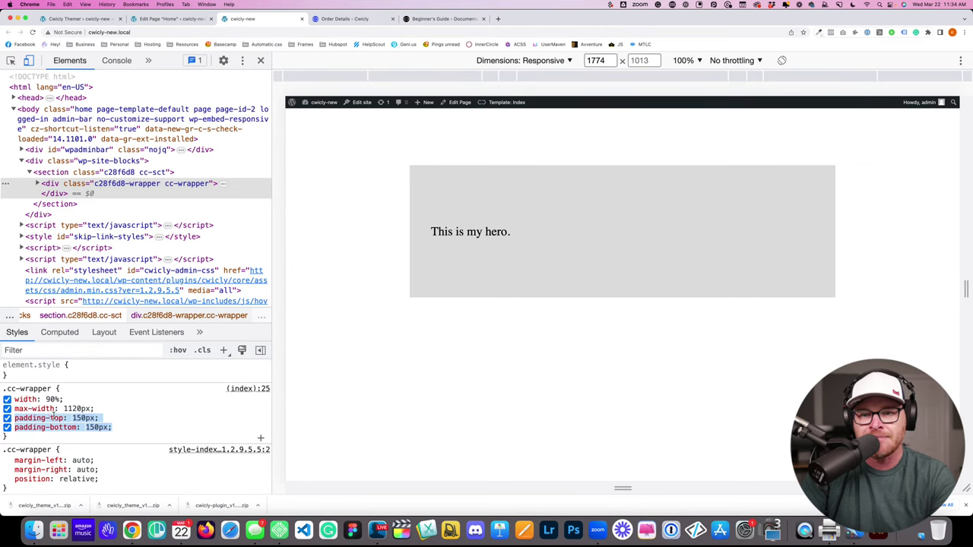
click(176, 432)
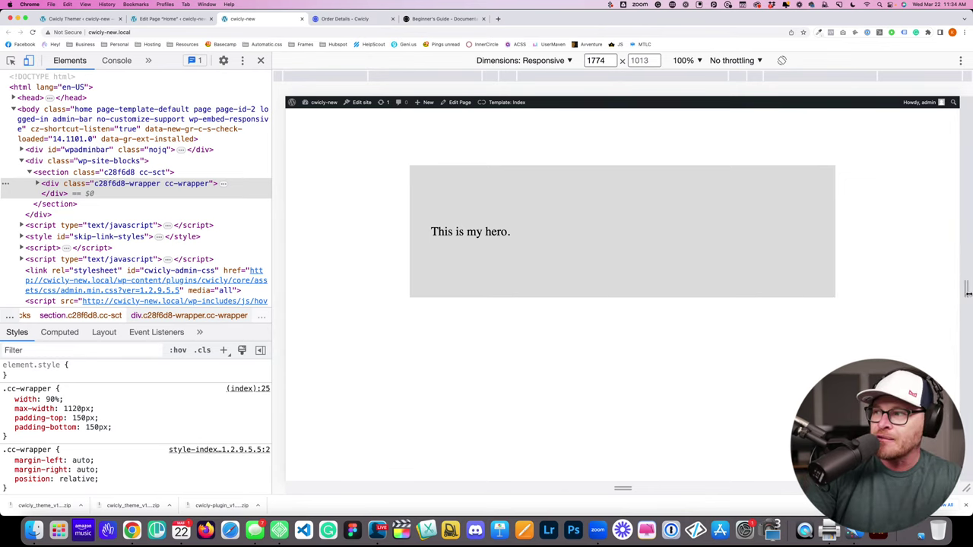
Step: Narrow the responsive preview to 510 px and set the cc-wrapper rule's width to 100%
drag(967, 294, 725, 296)
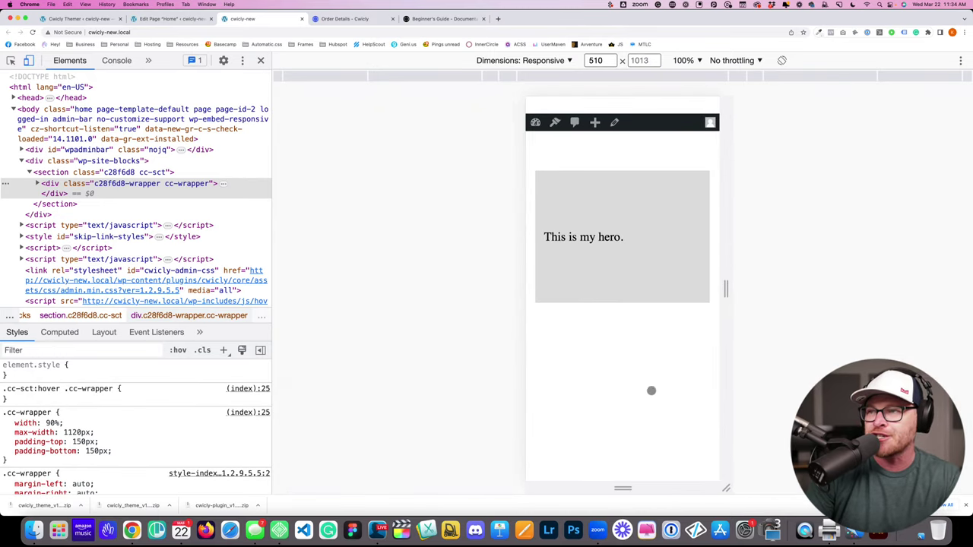
click(55, 423)
text(100%)
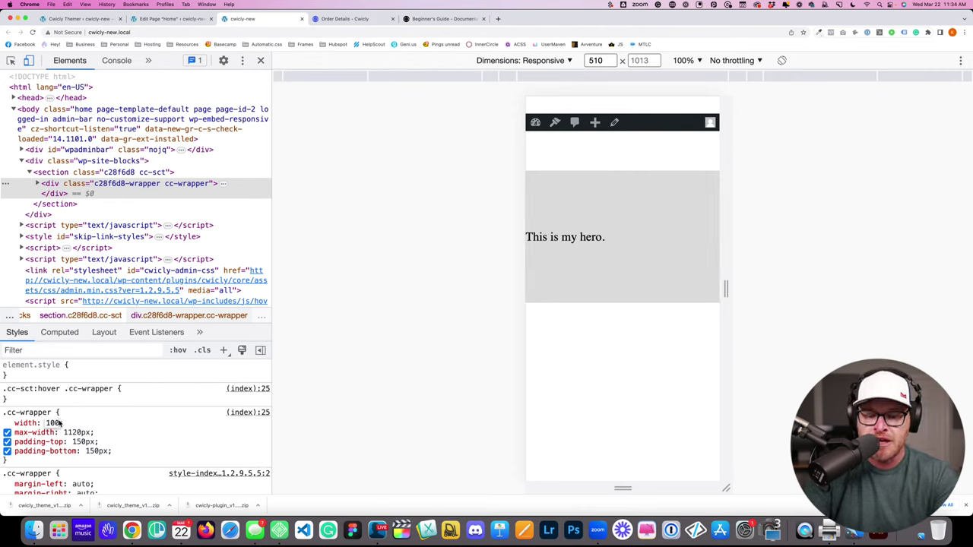
key(Return)
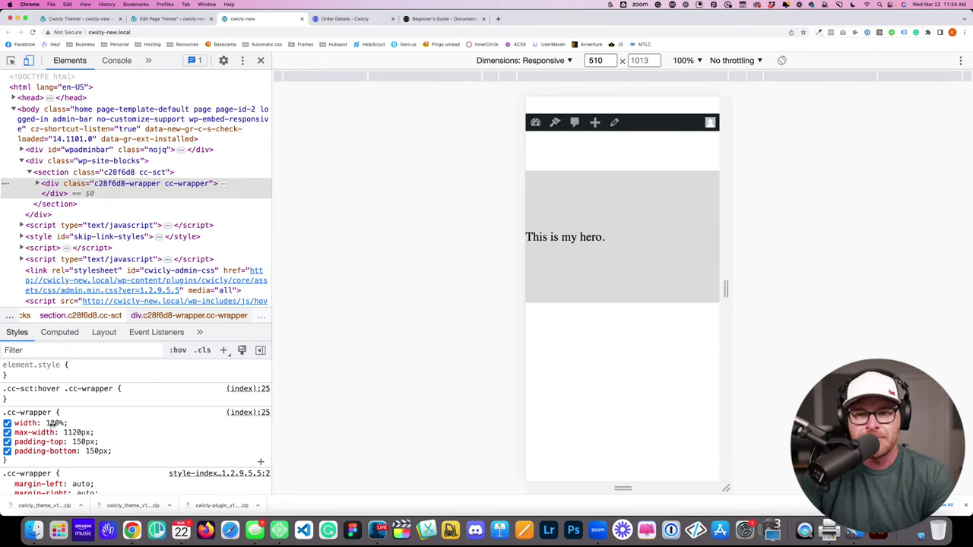
Step: Add a padding-inline declaration of 2.4em to the cc-wrapper rule
click(55, 423)
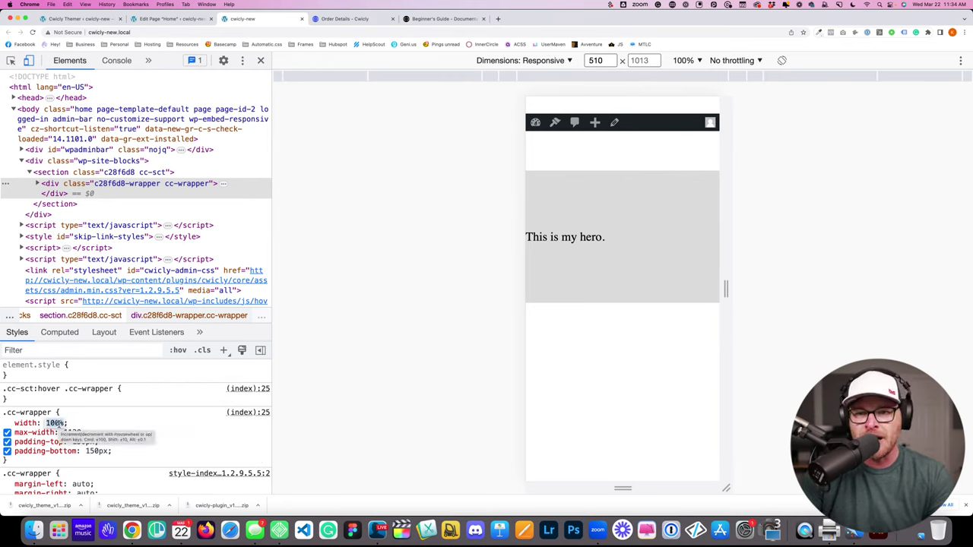
click(77, 431)
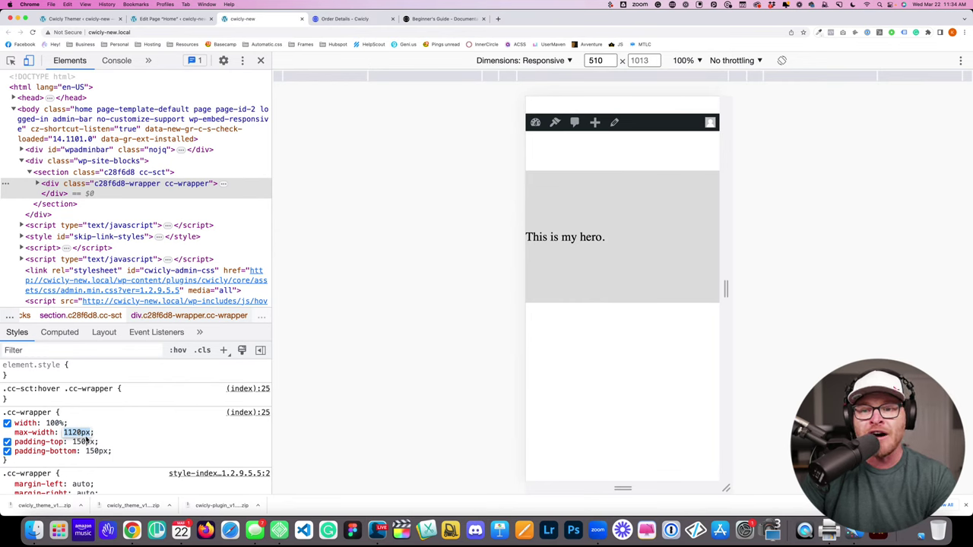
click(93, 452)
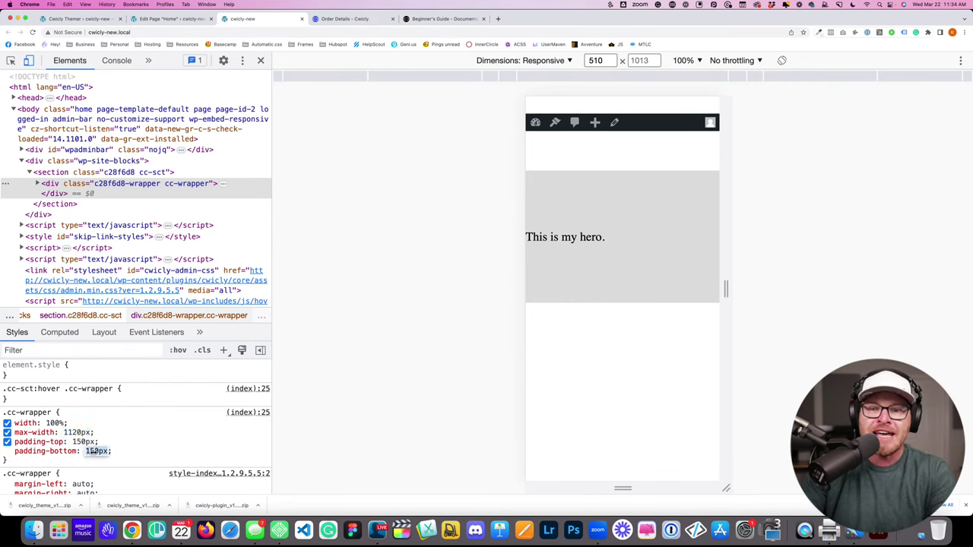
key(Tab)
text(padding-inle)
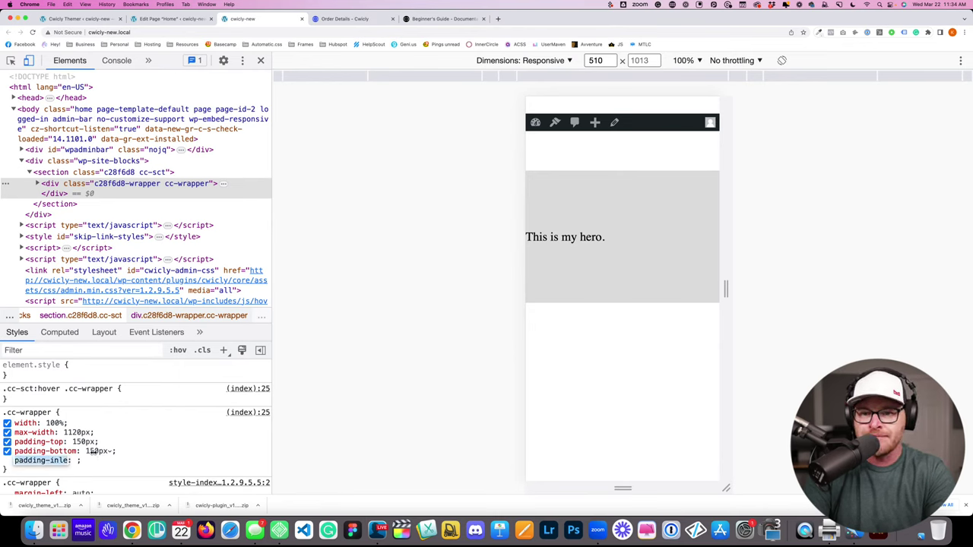
key(BackSpace)
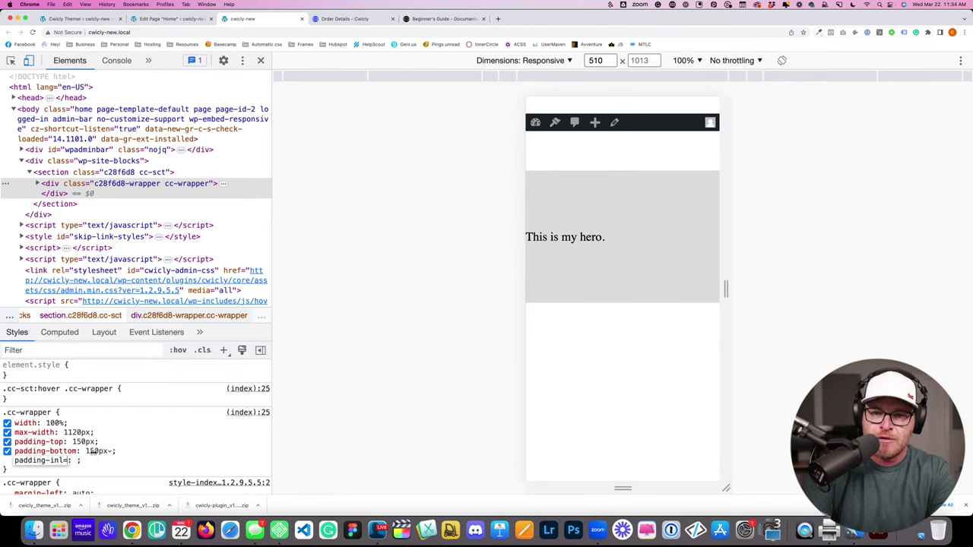
text(ine)
key(Tab)
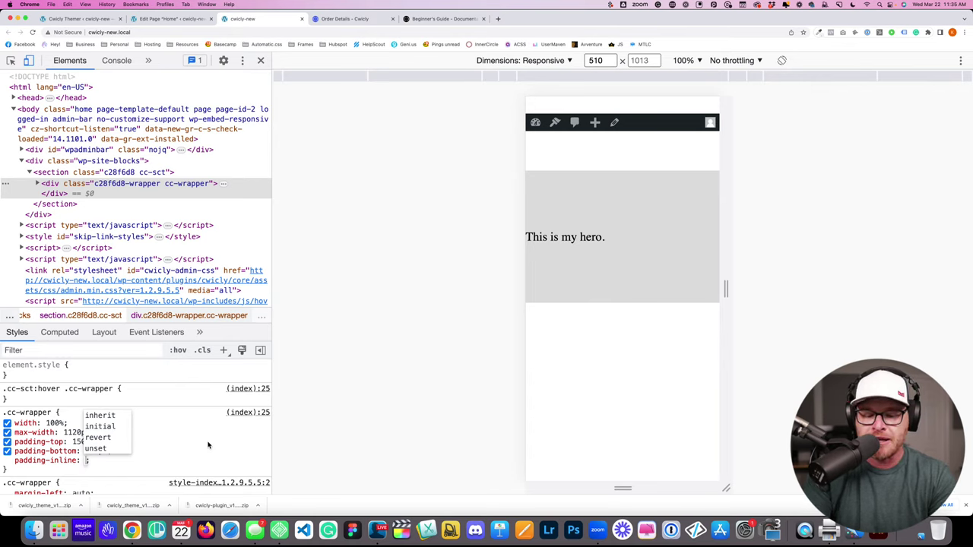
text(2.25)
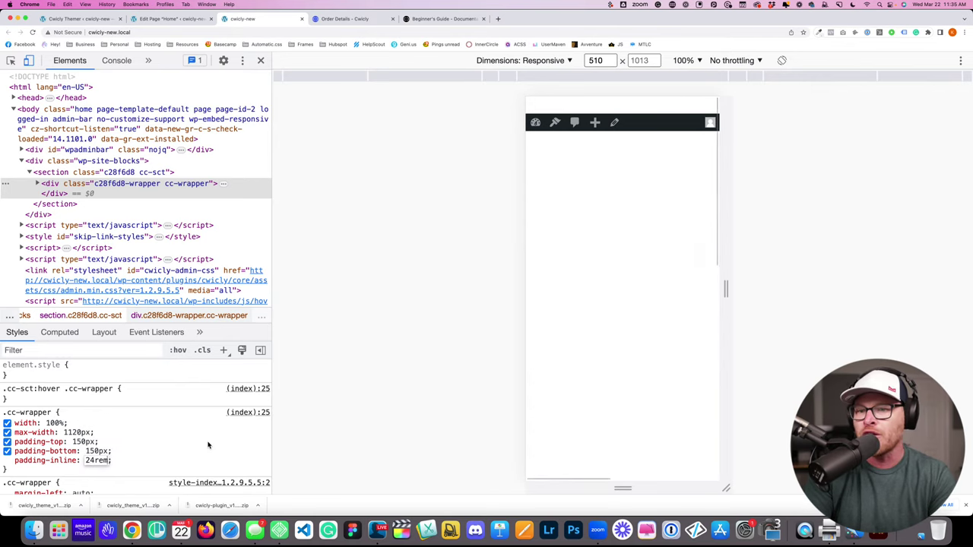
key(BackSpace)
key(BackSpace)
text(4rem)
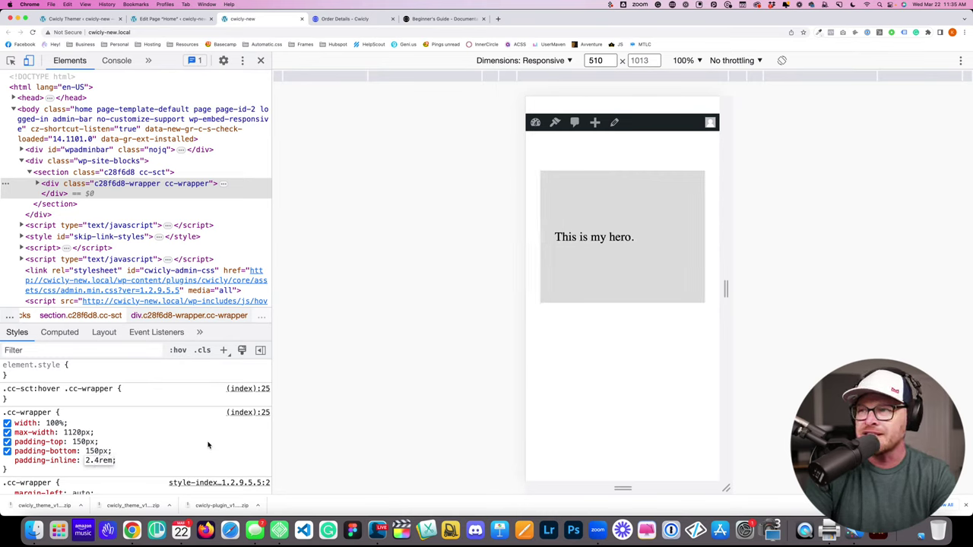
key(BackSpace)
key(BackSpace)
key(BackSpace)
text(em)
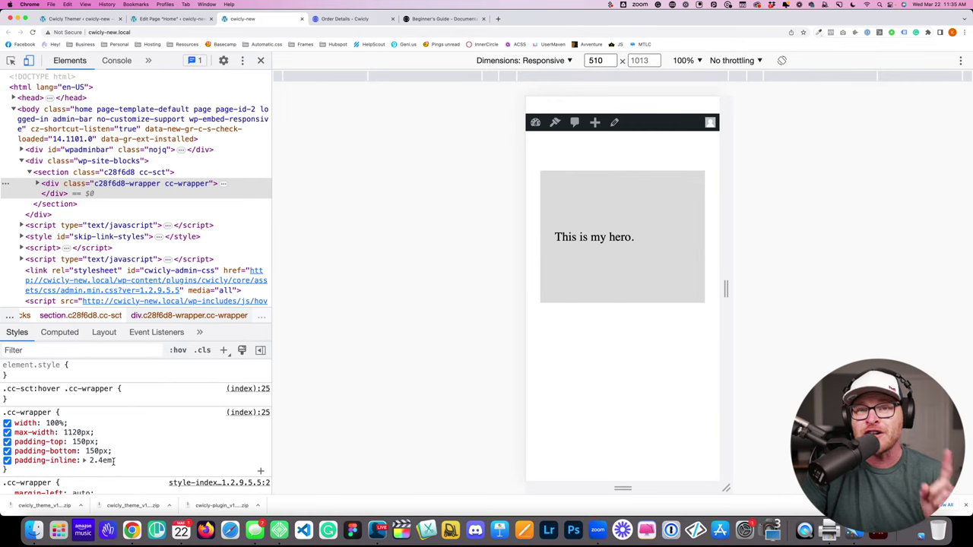
Step: Disable the padding-inline, padding-bottom and padding-top declarations in the cc-wrapper rule
click(7, 461)
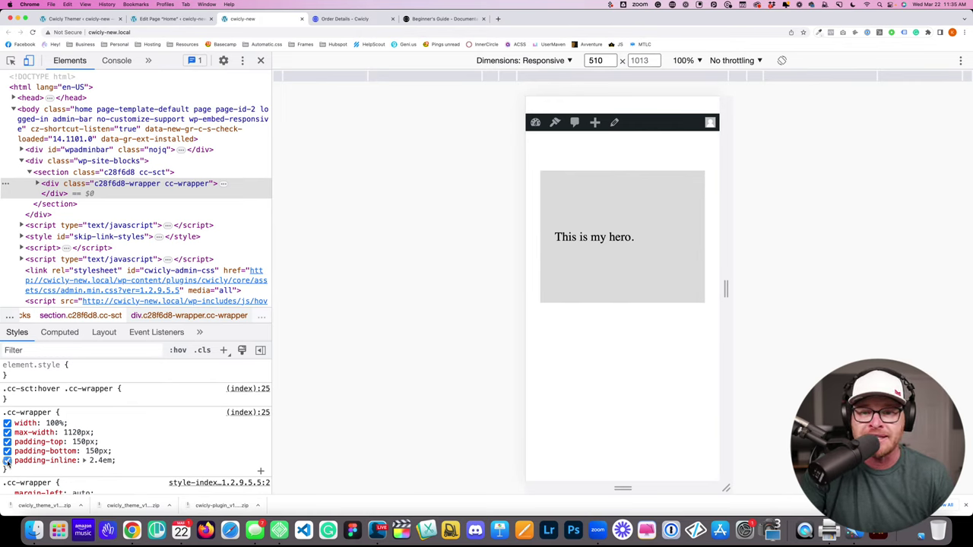
click(6, 450)
click(6, 442)
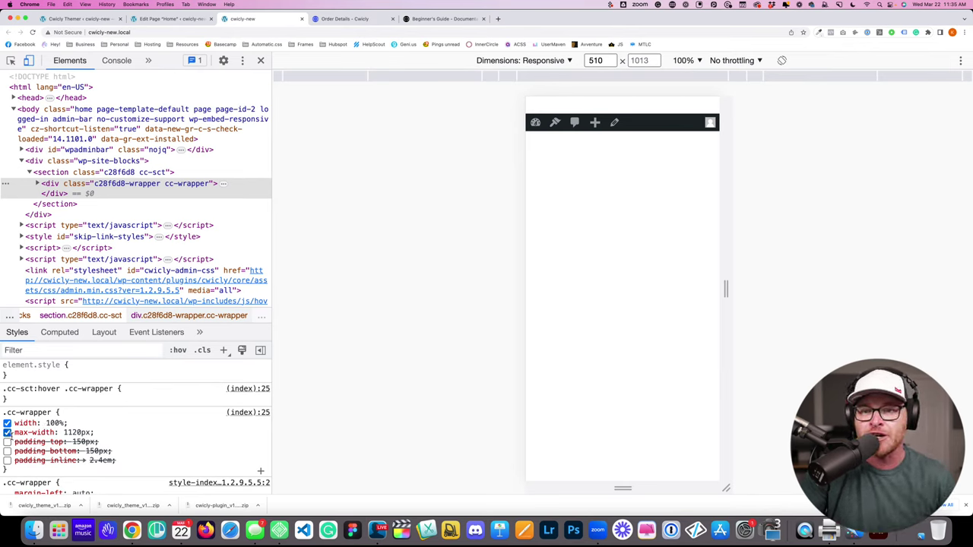
click(55, 422)
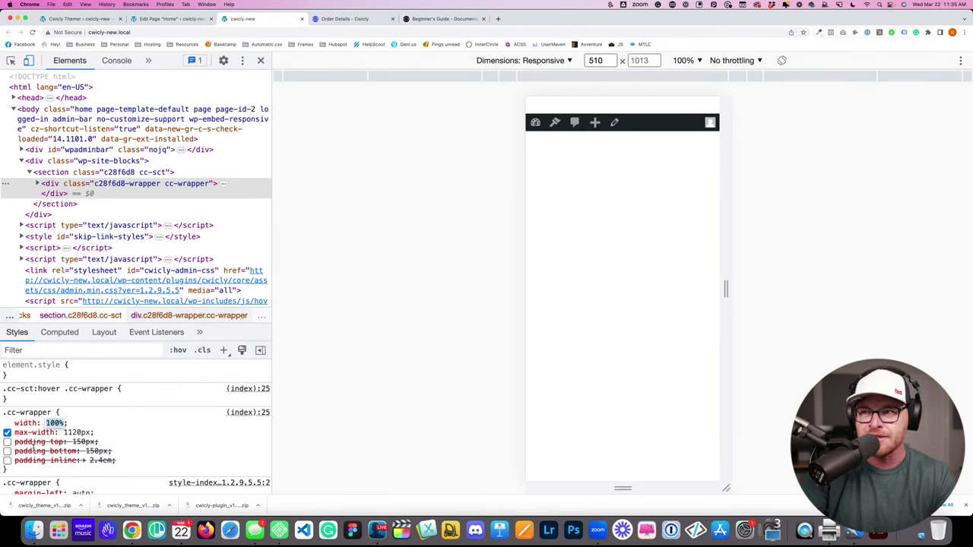
Step: Add a padding-block of 8em to the element style of the cc-sct section
click(78, 205)
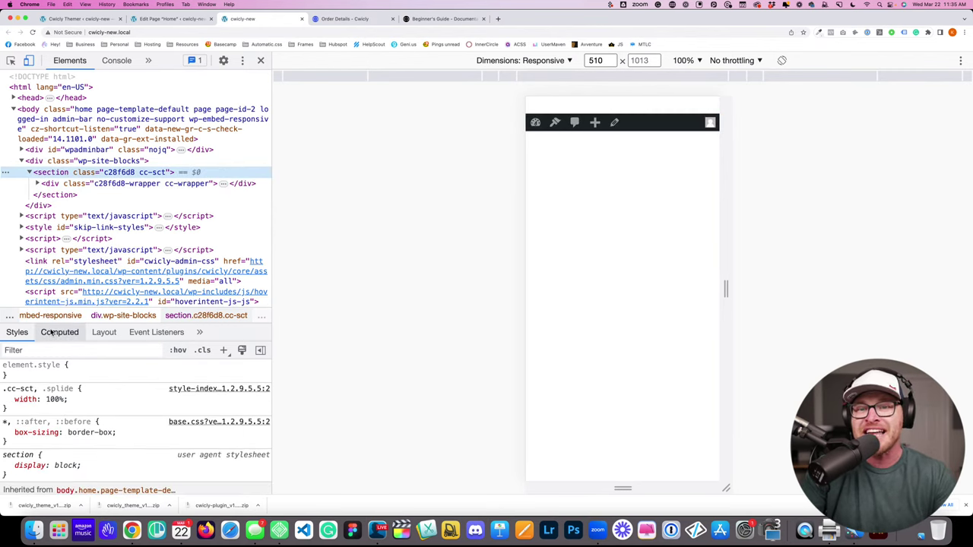
click(86, 374)
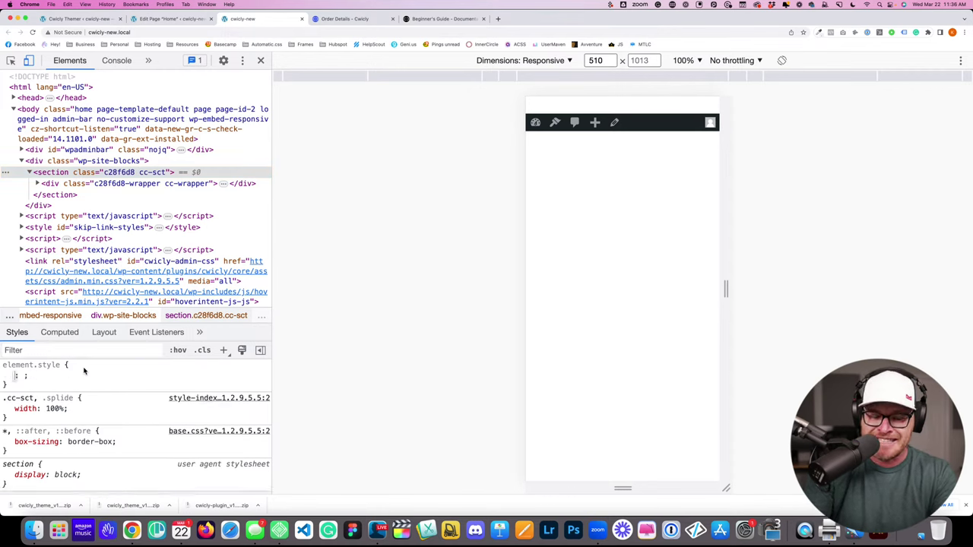
text(padding)
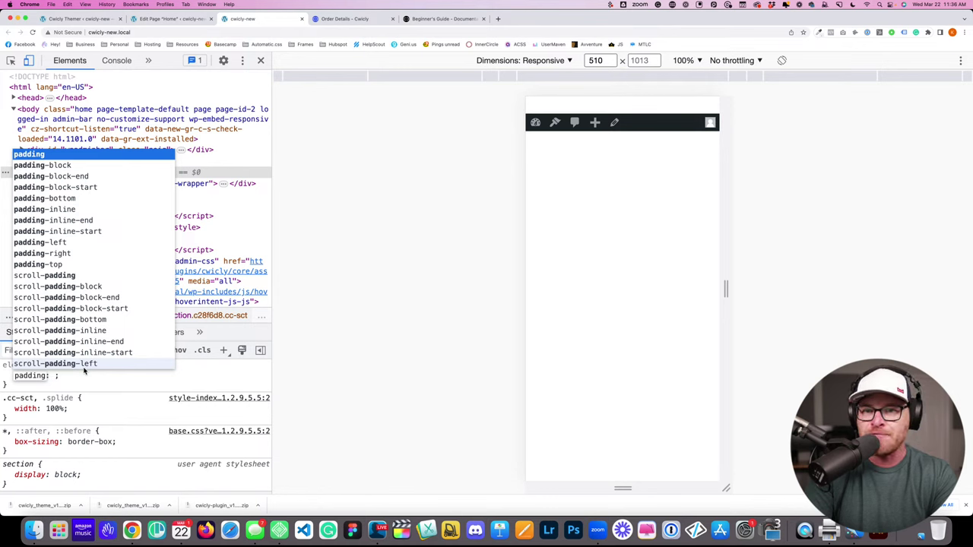
key(Down)
key(Down)
key(Down)
key(Down)
key(Down)
key(Down)
key(Down)
key(Down)
key(Down)
key(Up)
key(Up)
key(Up)
key(Up)
key(Up)
text(-b)
key(Tab)
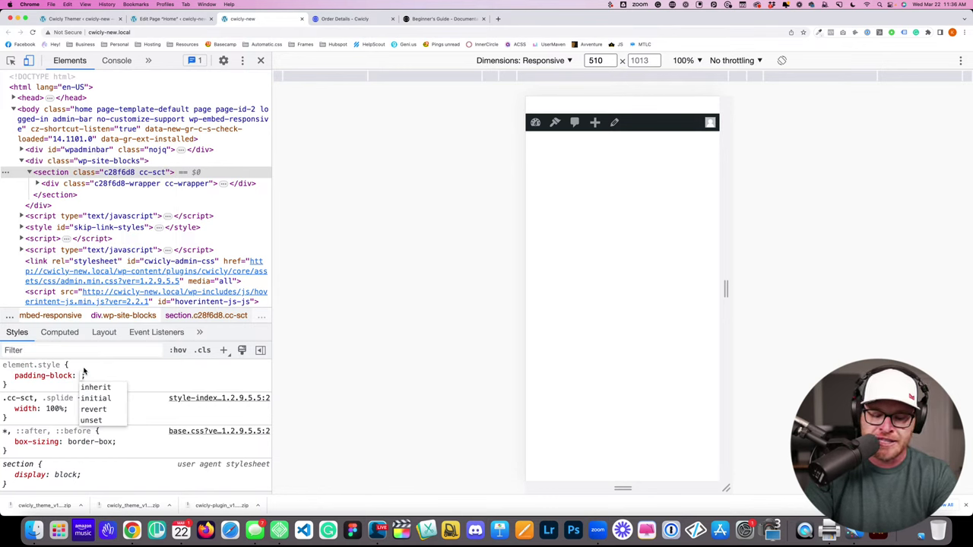
text(8em)
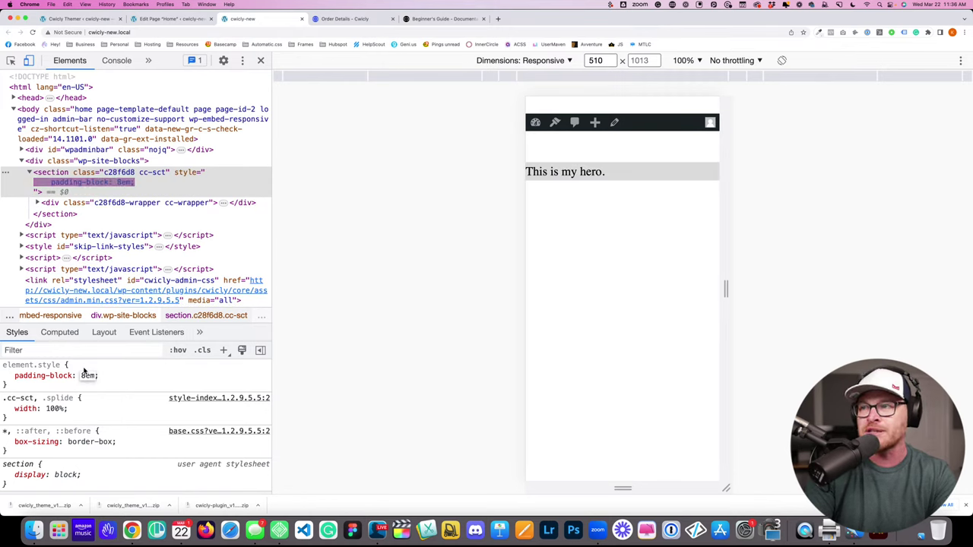
key(Return)
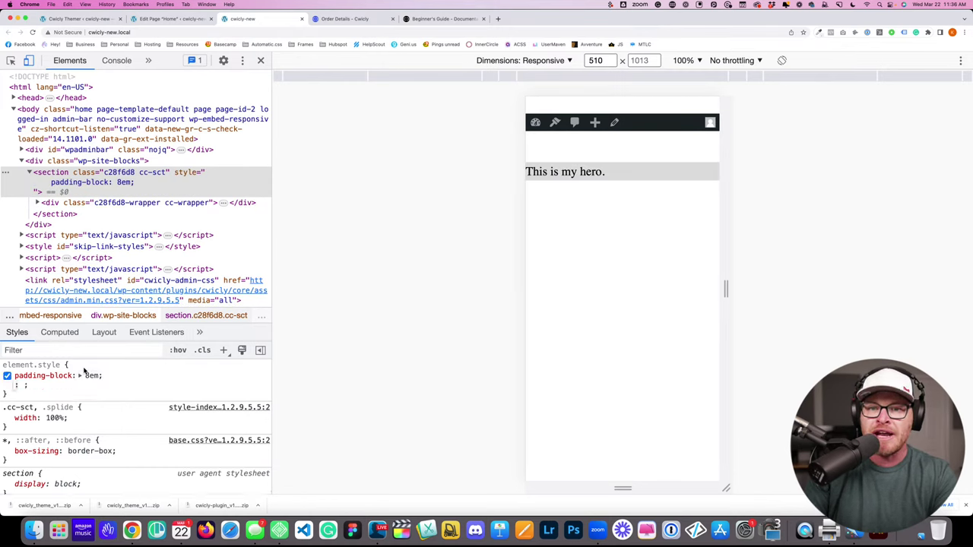
Step: Add a padding-inline of 2.4em to the element style of the outer cc-sct section
text(padding)
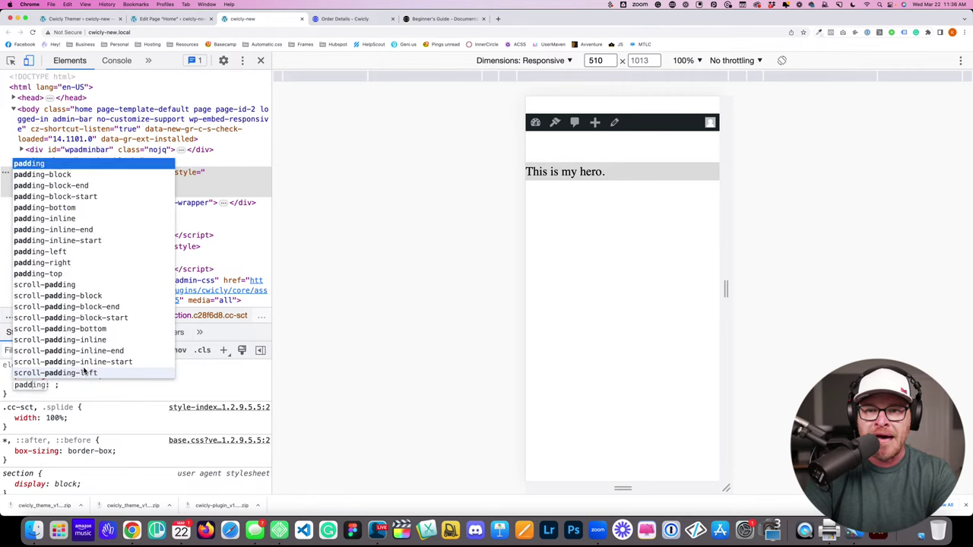
key(Down)
key(Down)
key(Down)
key(Down)
key(Down)
key(Down)
key(Down)
key(Down)
key(Down)
key(Down)
text(-i)
key(Tab)
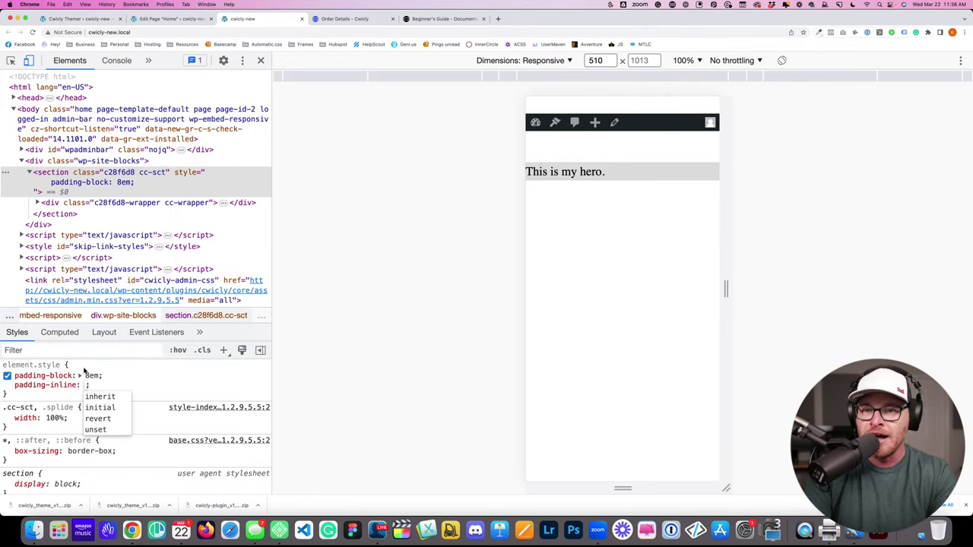
text(2.4em)
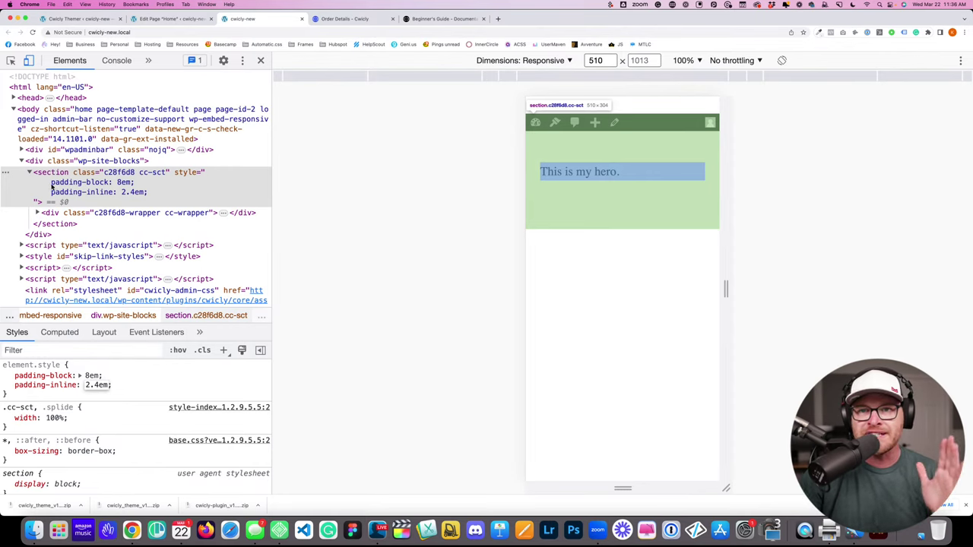
Step: Inspect the outer cc-sct section and its cc-wrapper div in turn to compare their boxes
click(69, 216)
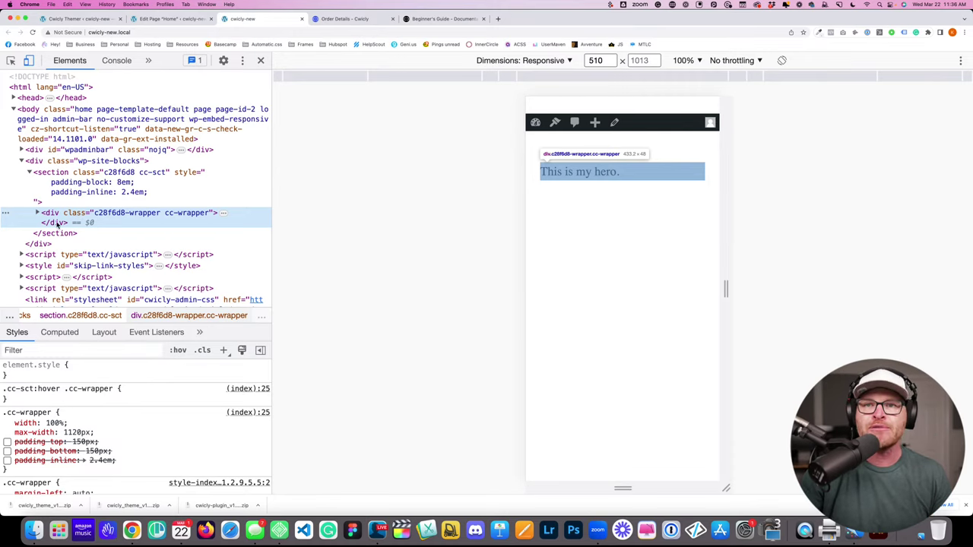
click(79, 182)
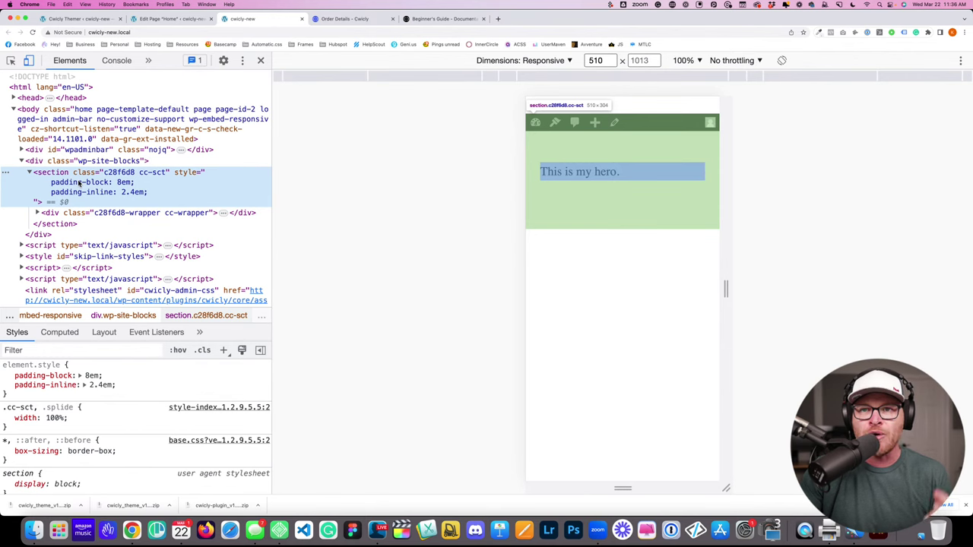
click(83, 214)
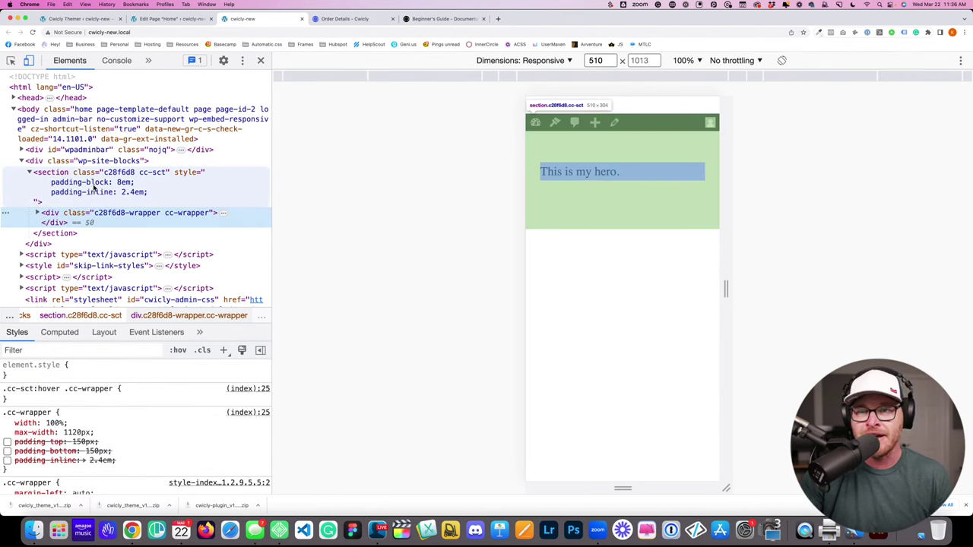
click(94, 188)
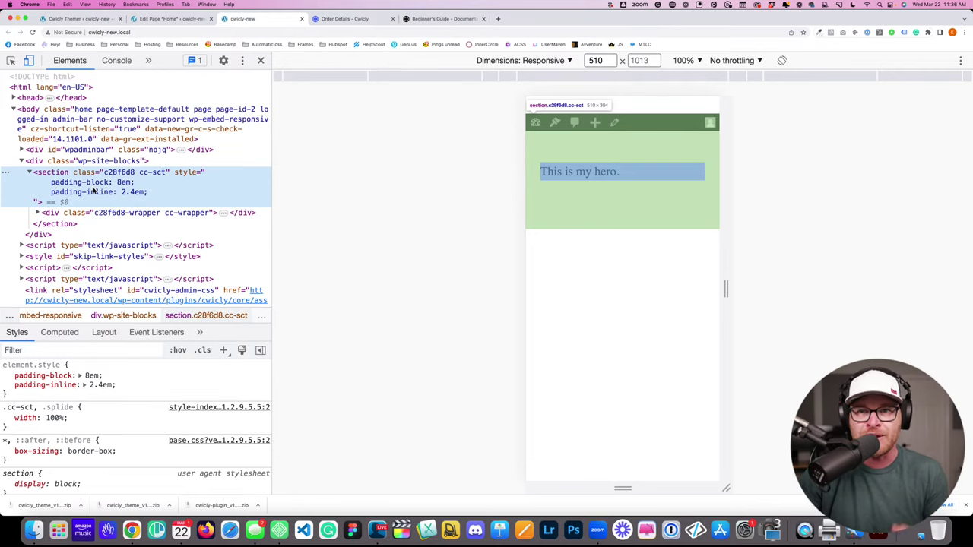
click(91, 214)
click(93, 184)
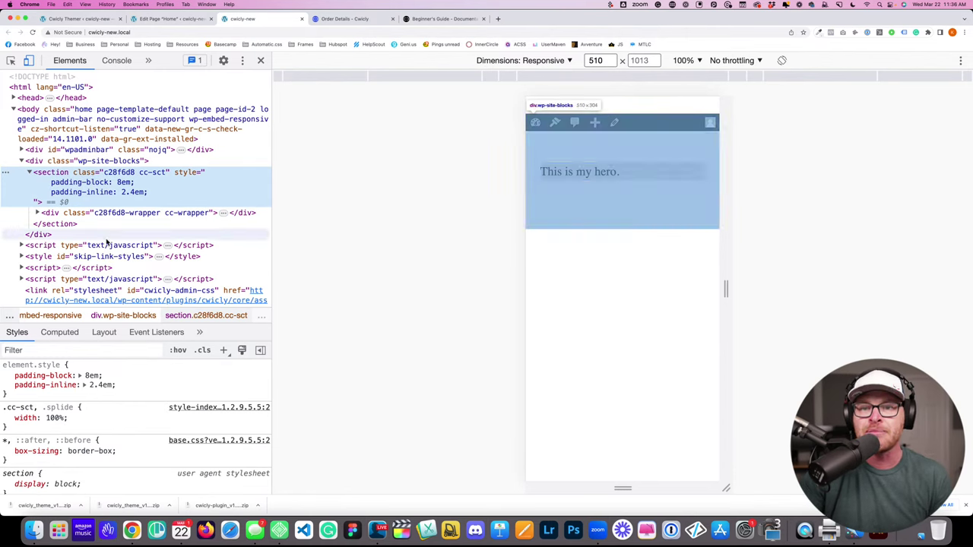
click(107, 213)
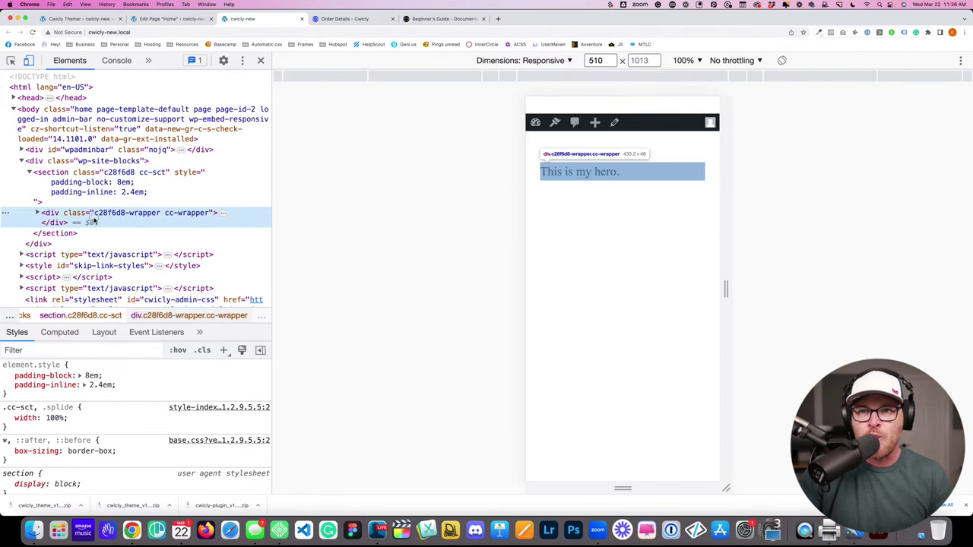
Step: Re-enable the padding-inline declaration in the cc-wrapper rule
click(76, 433)
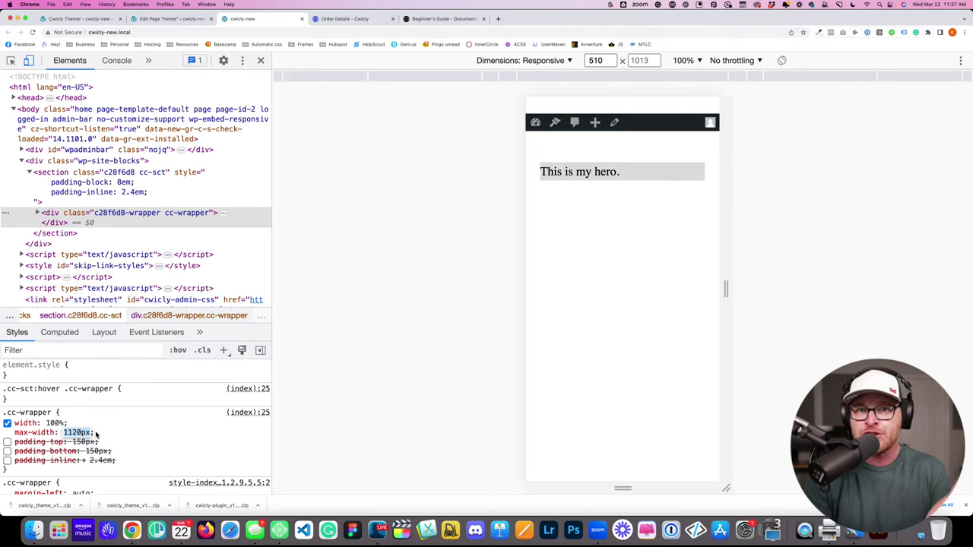
click(61, 461)
click(7, 462)
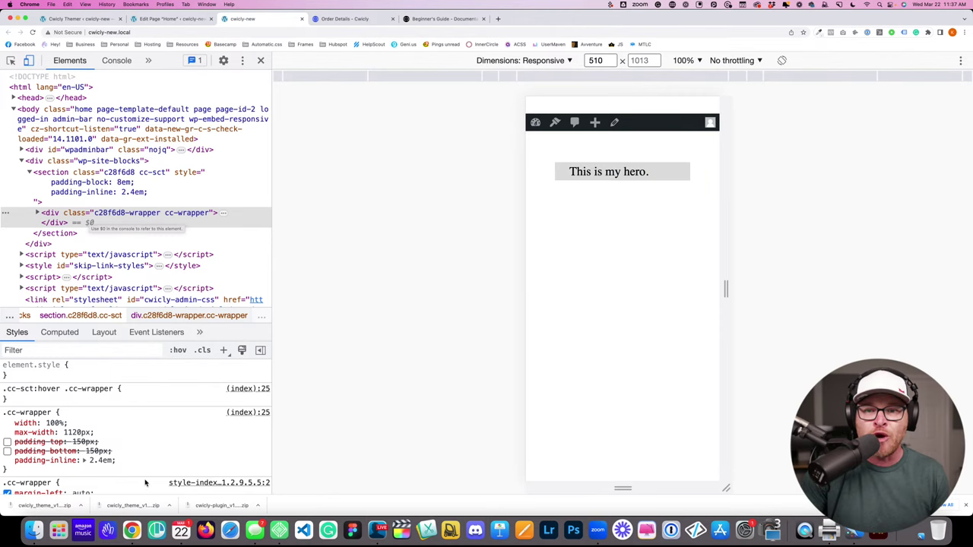
Step: Examine the max-width and padding-inline values in the cc-wrapper rule, leaving both as they are
click(76, 432)
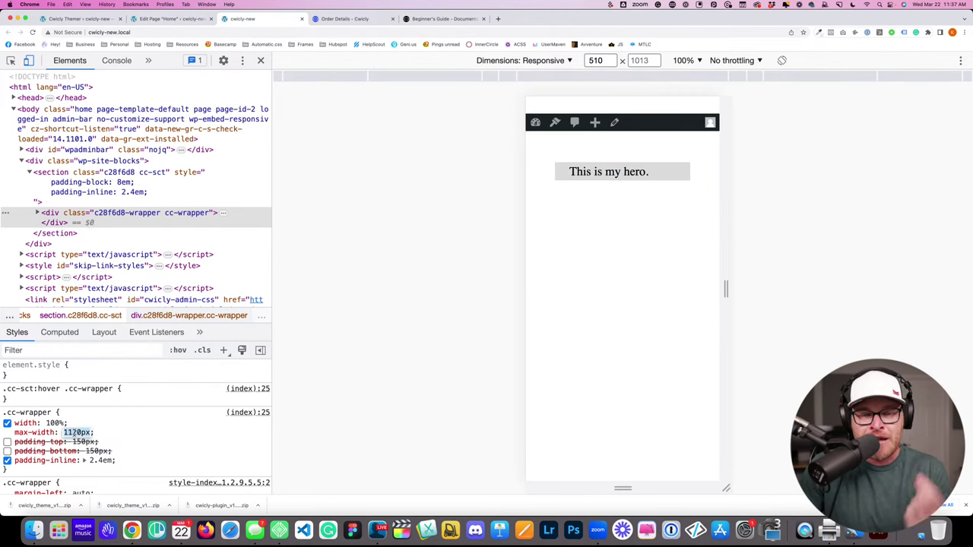
key(Right)
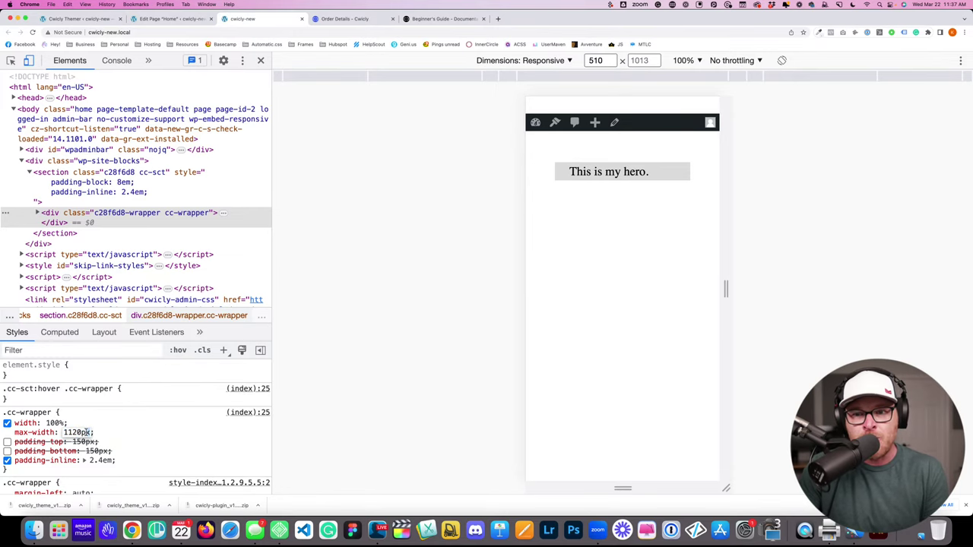
key(Left)
key(Left)
key(Left)
key(Left)
key(Left)
key(Left)
key(shift+Right)
key(shift+Right)
key(shift+Right)
key(shift+Right)
key(shift+Right)
key(shift+Right)
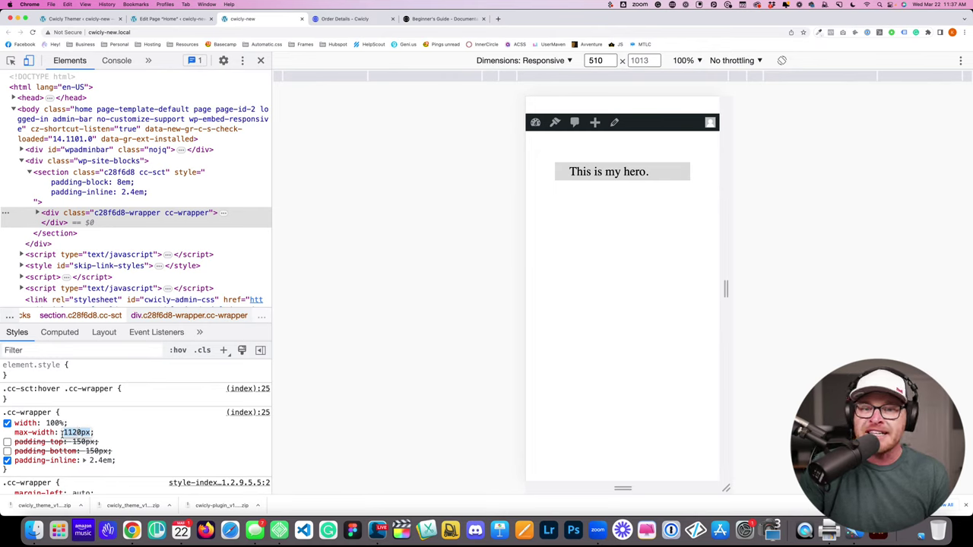
key(Escape)
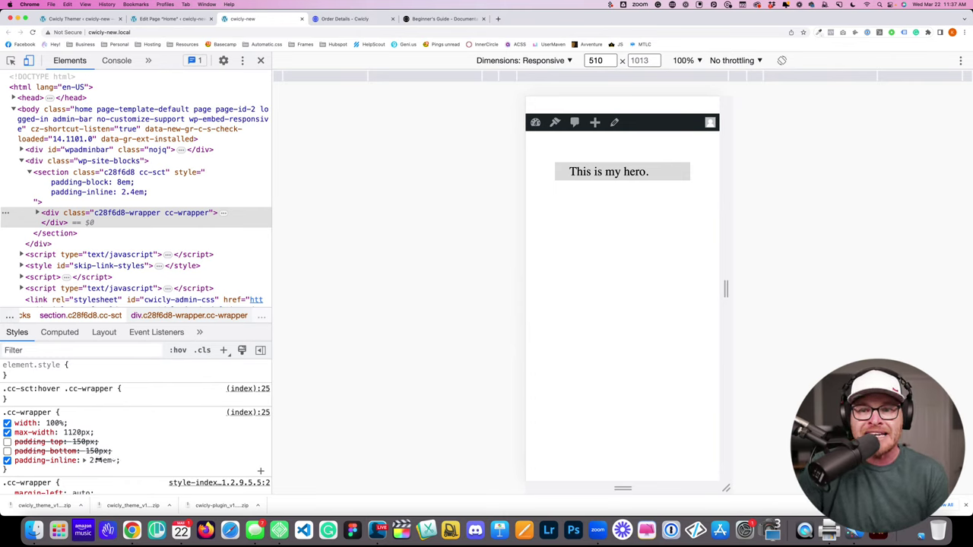
click(98, 460)
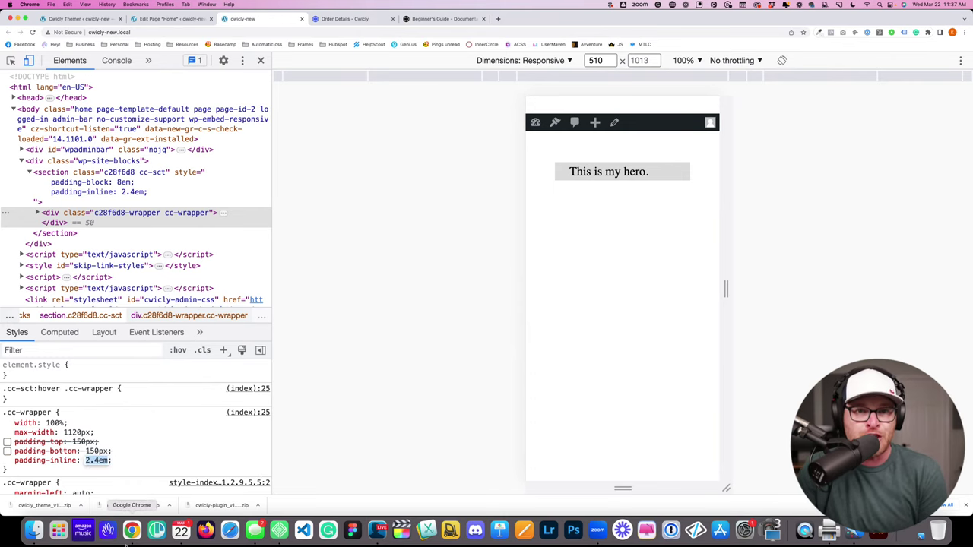
key(Down)
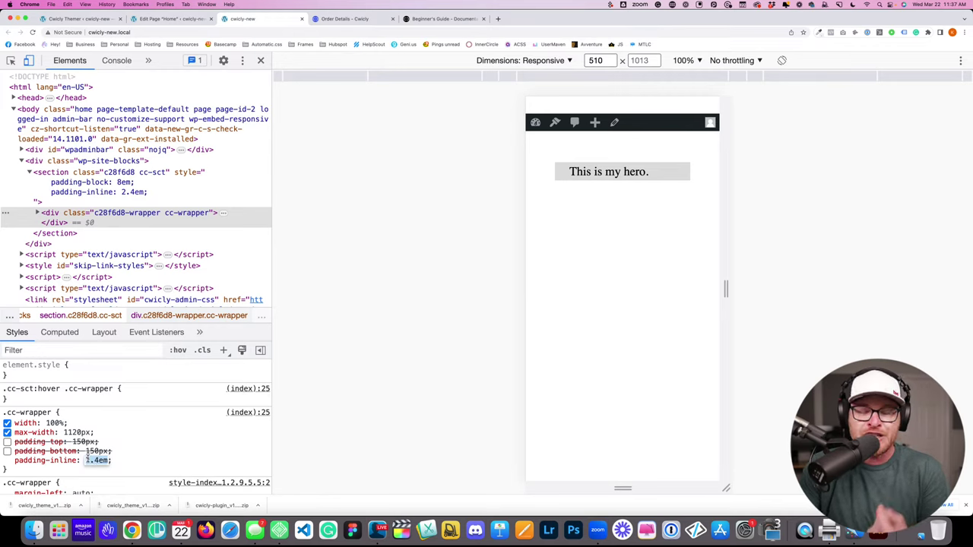
key(Up)
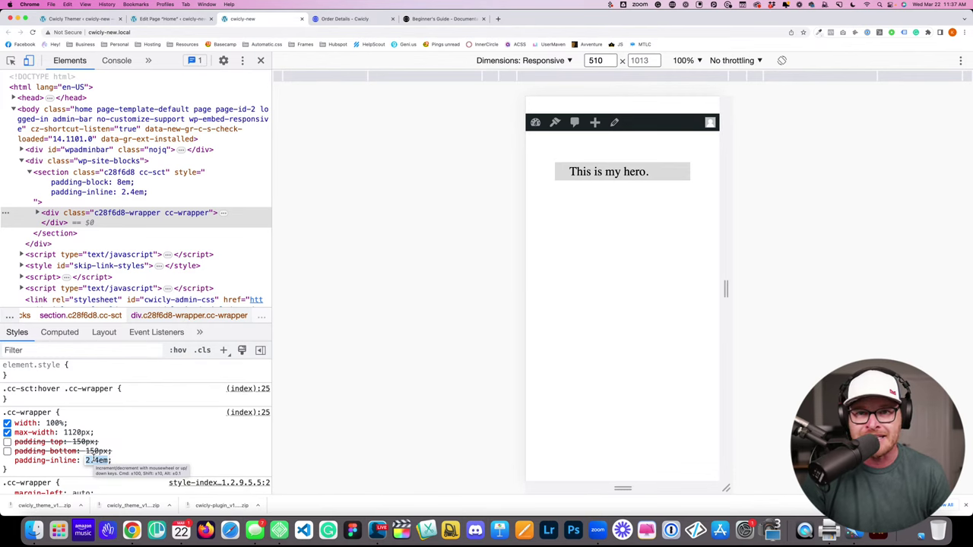
Step: Close the developer tools and compare the hero on the full-width live page with its appearance in the Home page editor
click(73, 184)
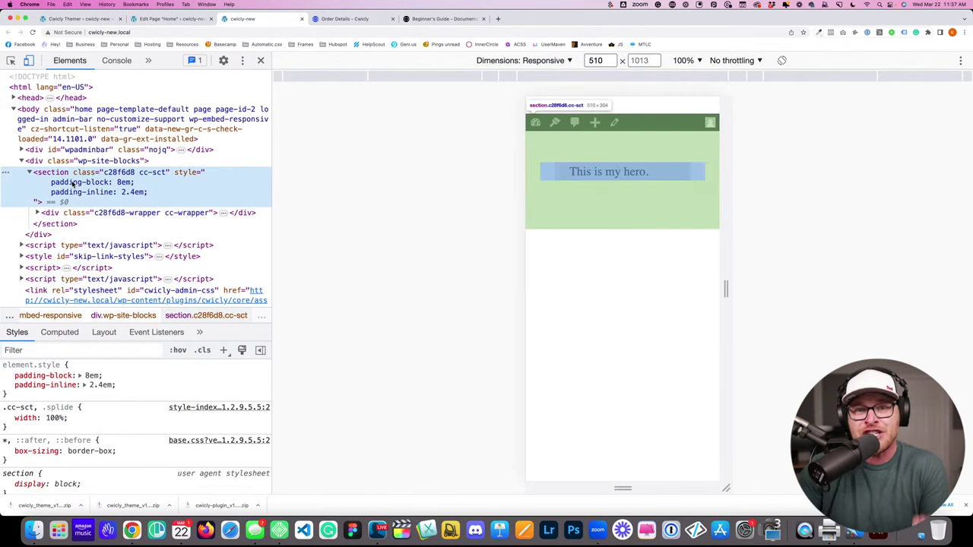
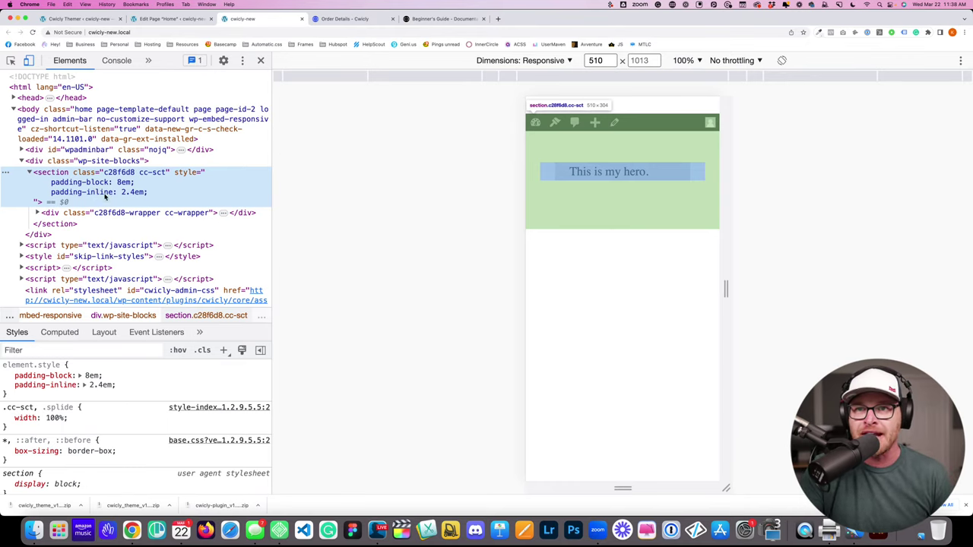
click(261, 60)
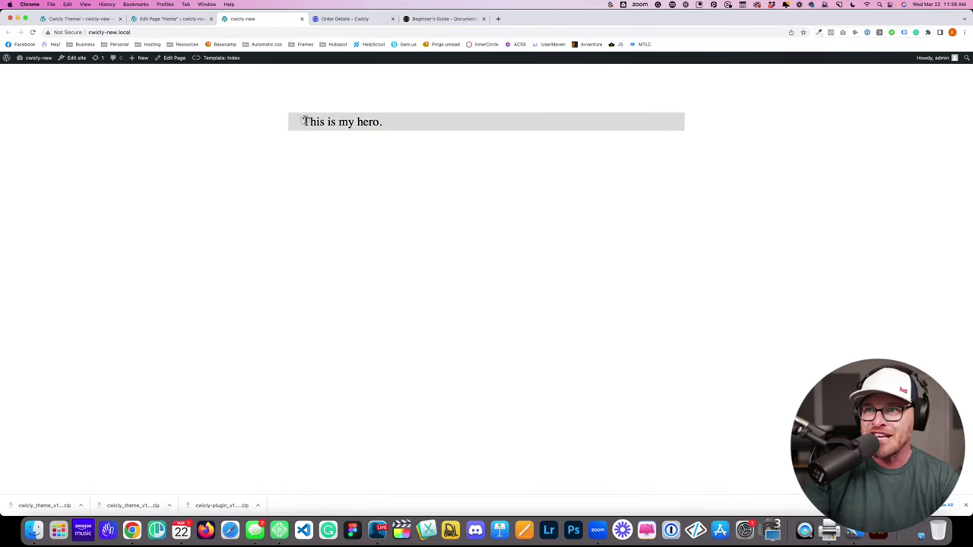
drag(304, 121, 384, 121)
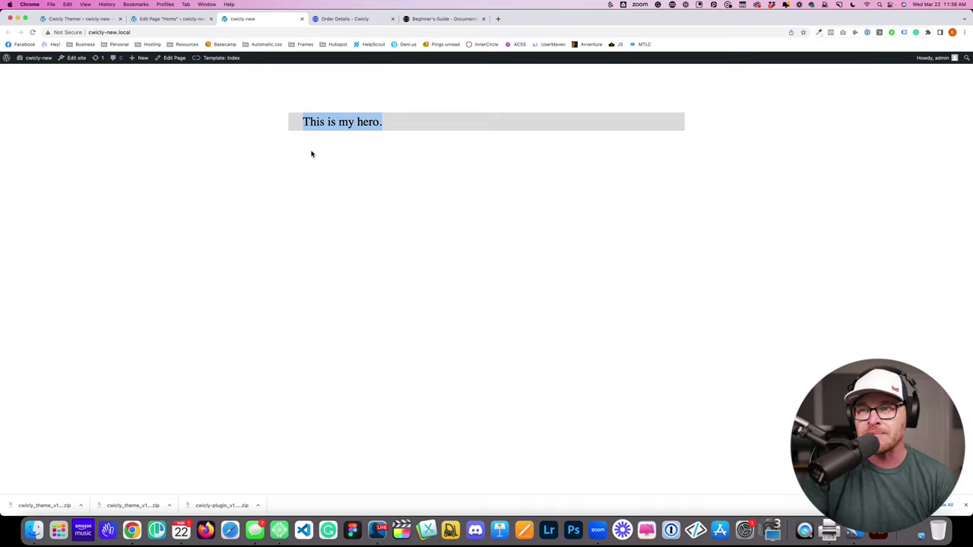
click(288, 118)
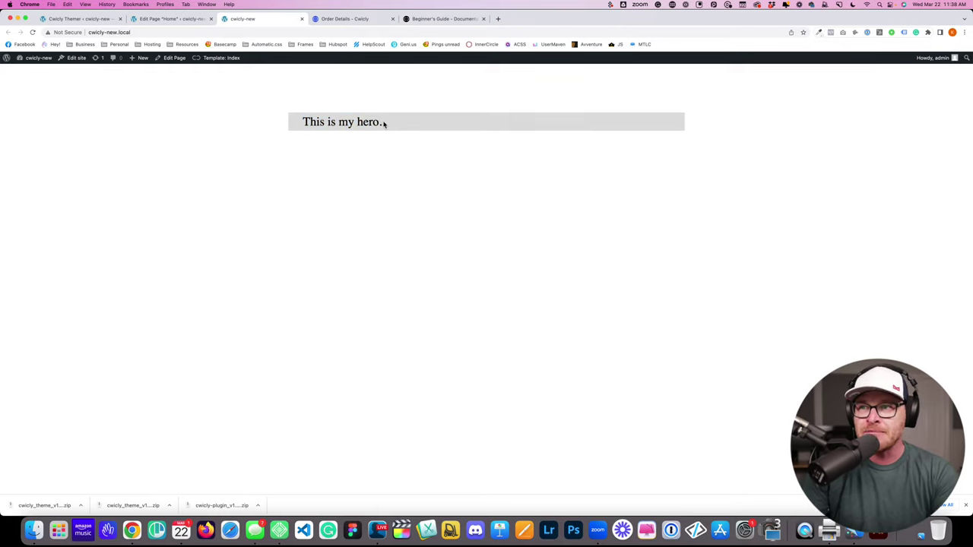
drag(408, 122, 335, 126)
click(316, 129)
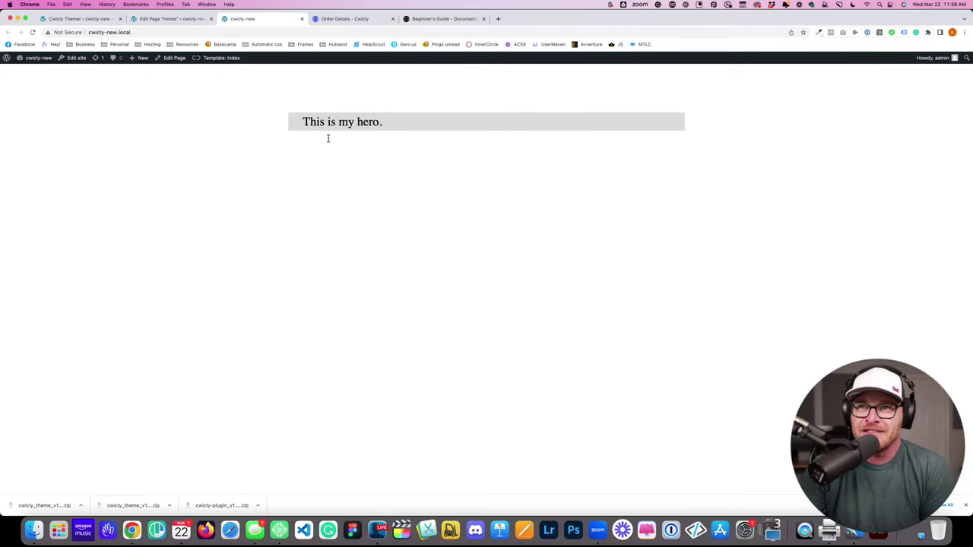
click(177, 21)
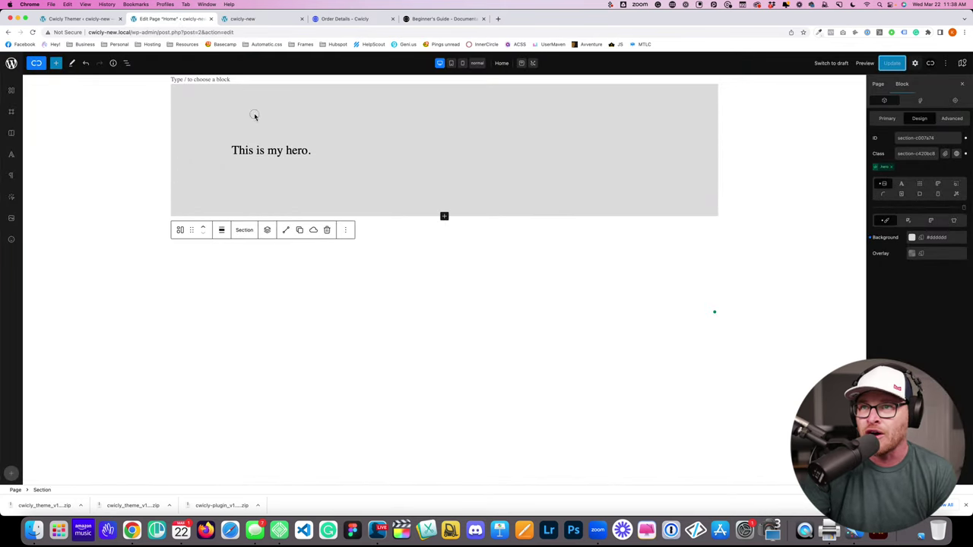
click(245, 21)
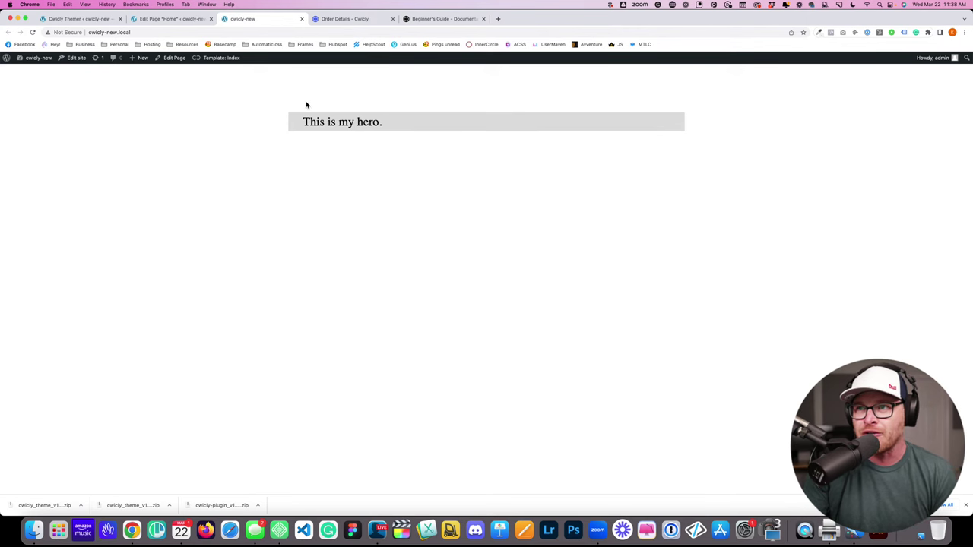
Step: Inspect the live hero heading and delete the empty paragraph element above the hero section from the markup
right_click(428, 117)
click(454, 251)
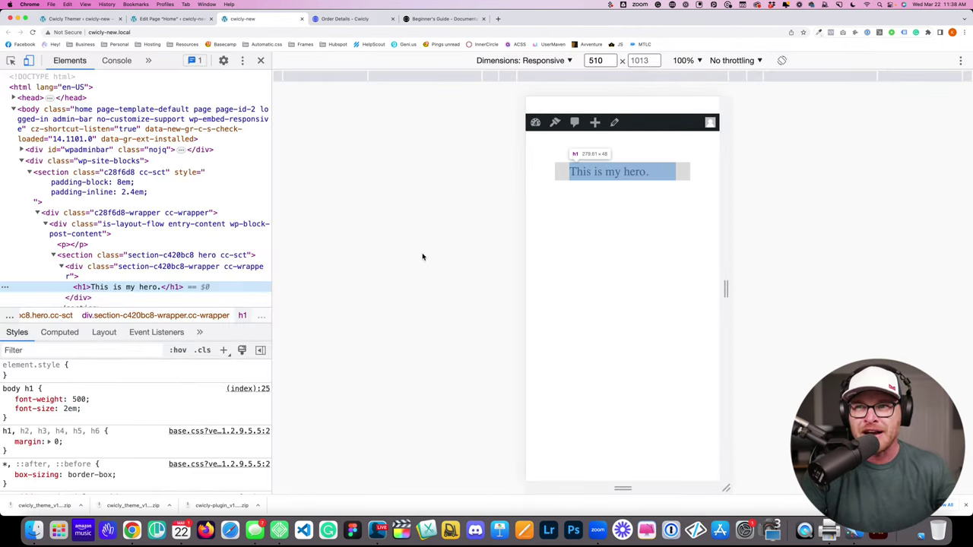
click(124, 257)
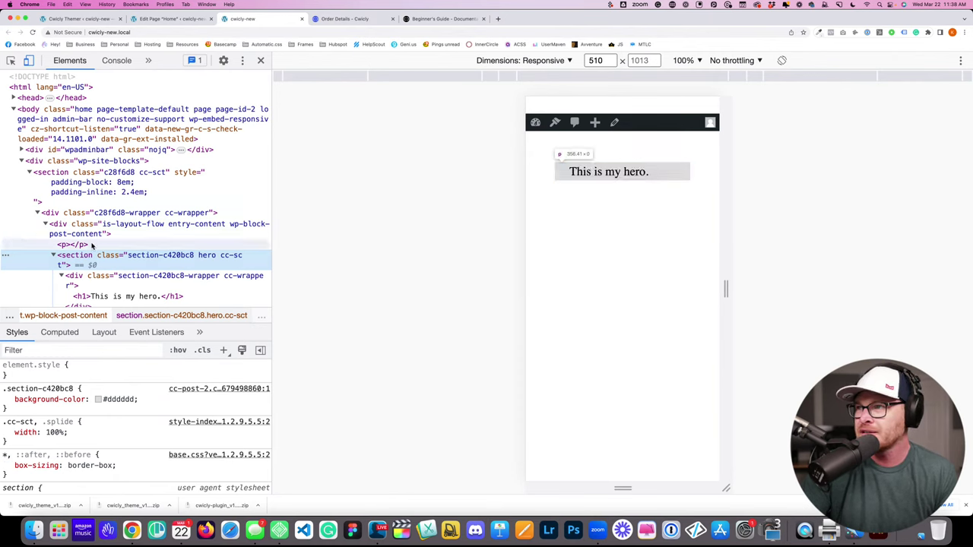
click(92, 244)
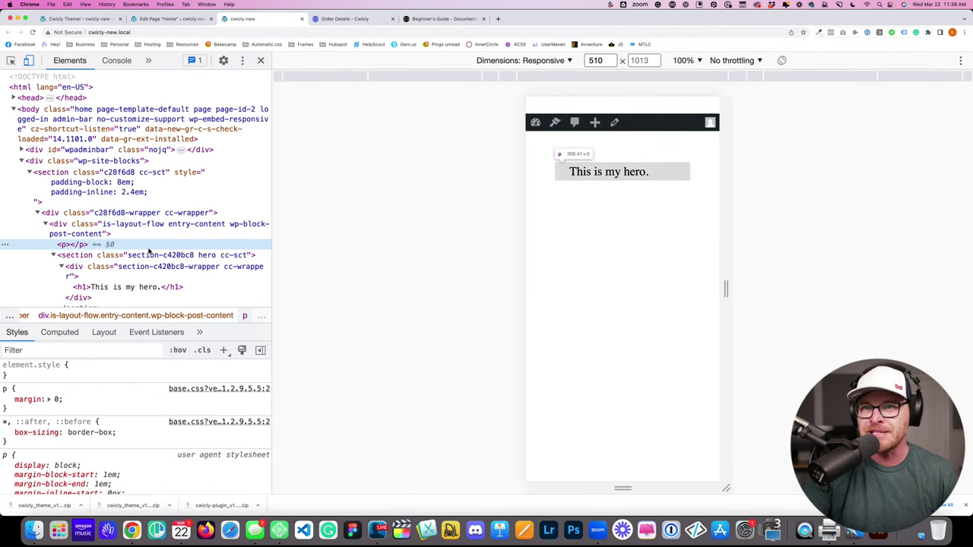
key(Delete)
Step: Add a padding-block of 8em to the element style of the inner hero section
click(95, 233)
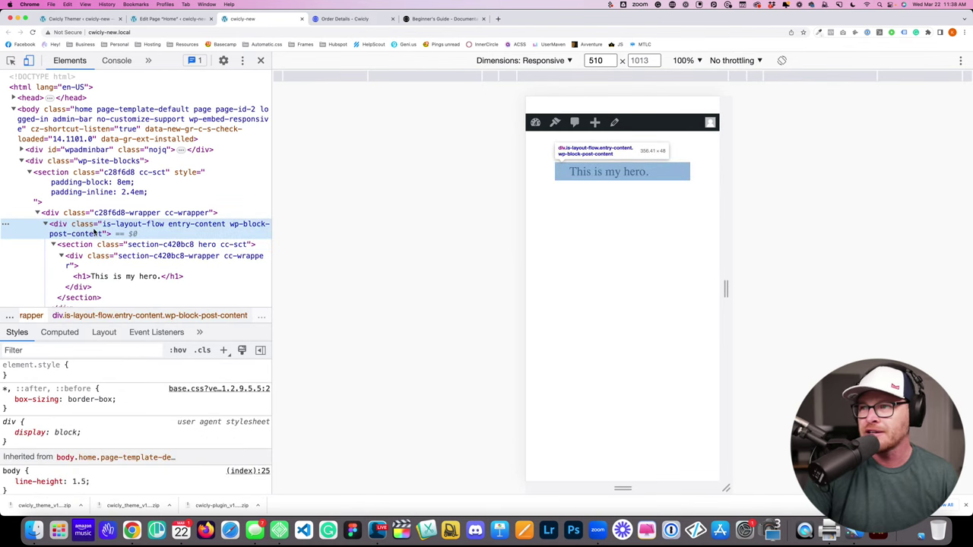
click(94, 247)
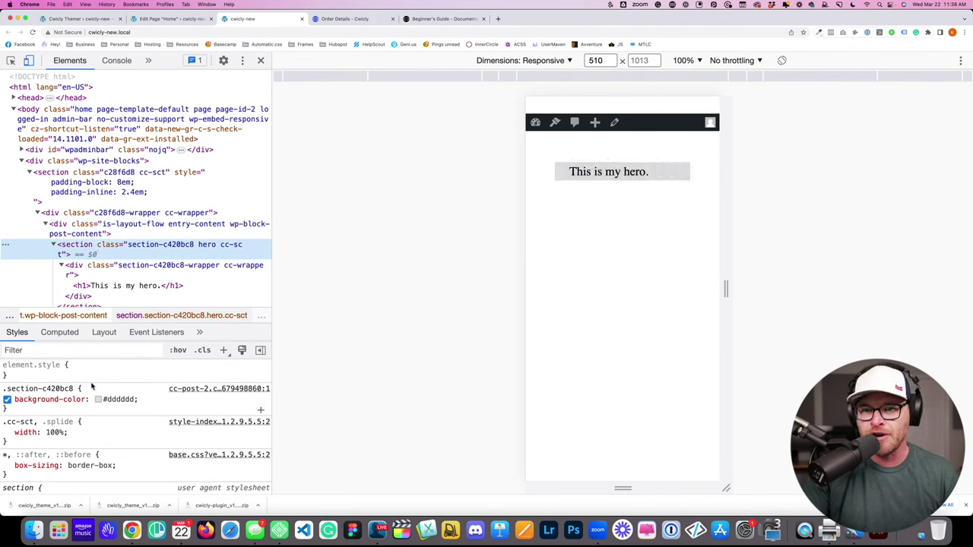
scroll(92, 387, down, 4)
scroll(84, 384, up, 5)
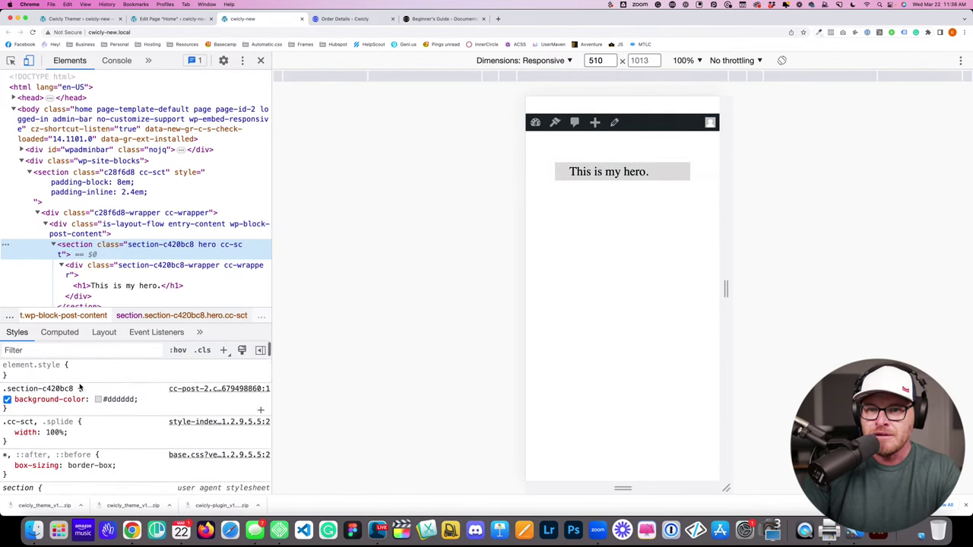
click(76, 374)
text(padding: ;)
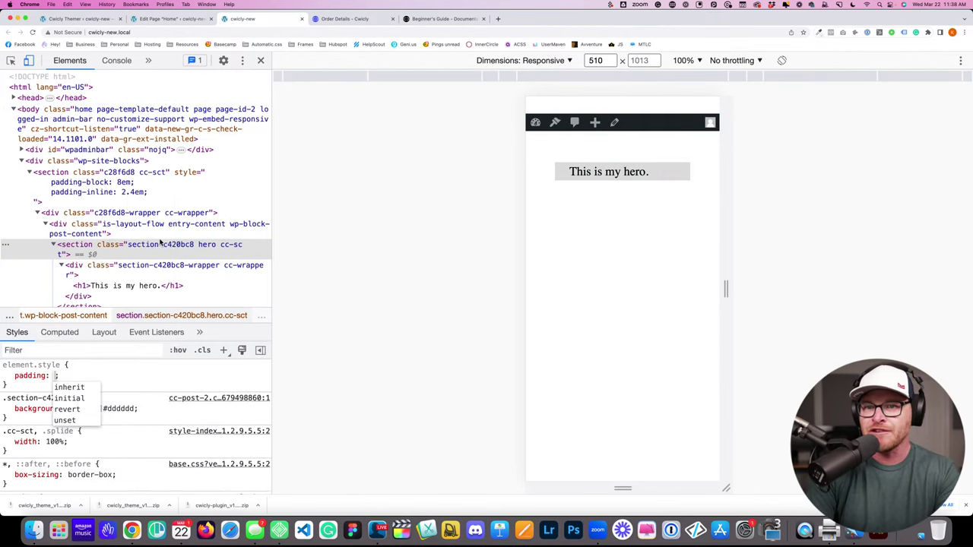
key(shift+Tab)
text(padding-block)
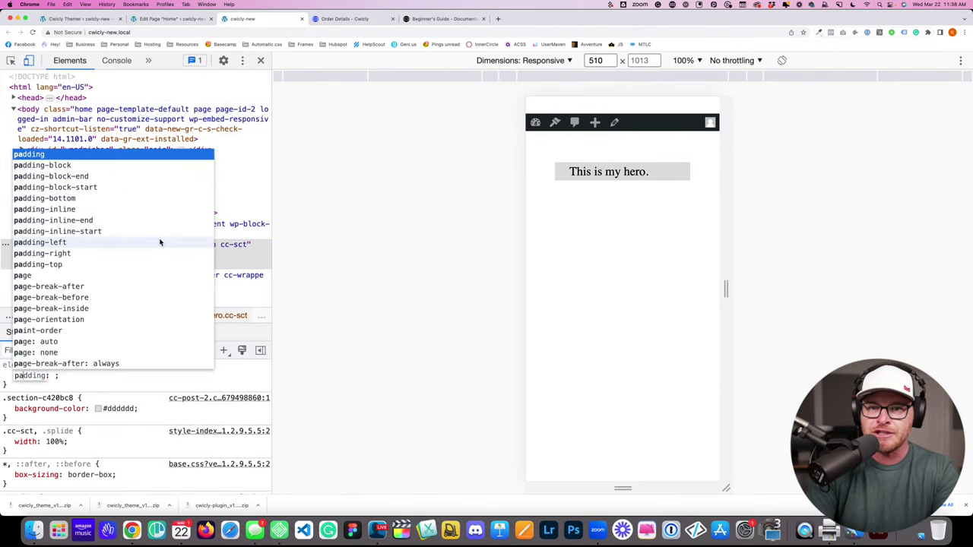
key(Tab)
text(8em)
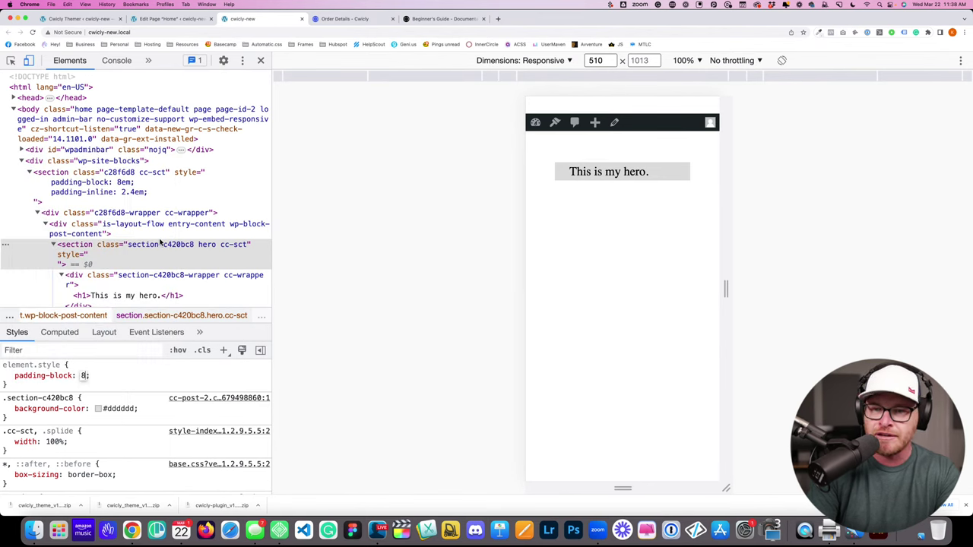
Step: Add a padding-inline of 2.4em after the 8em padding-block in the inner hero section's element style
key(Return)
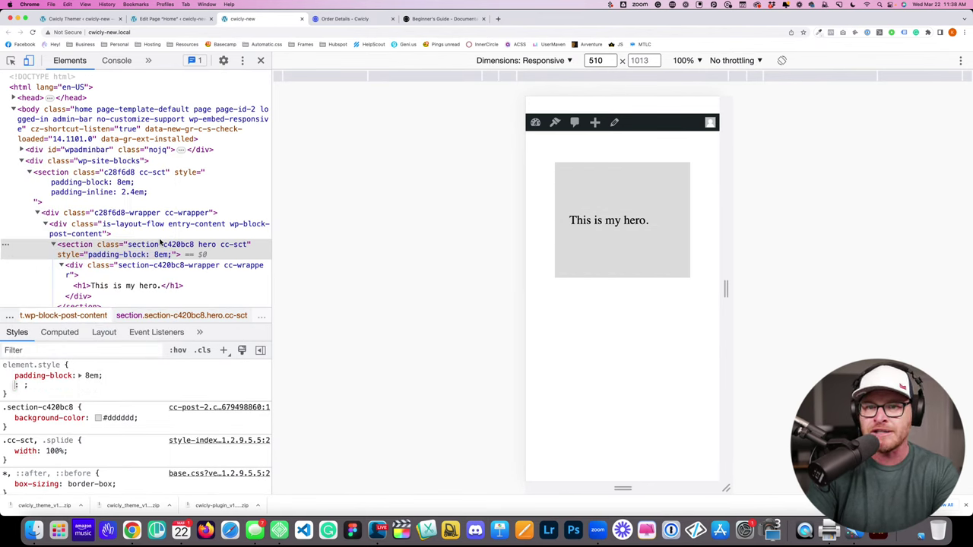
text(padding-inline)
key(Tab)
text(2.4em)
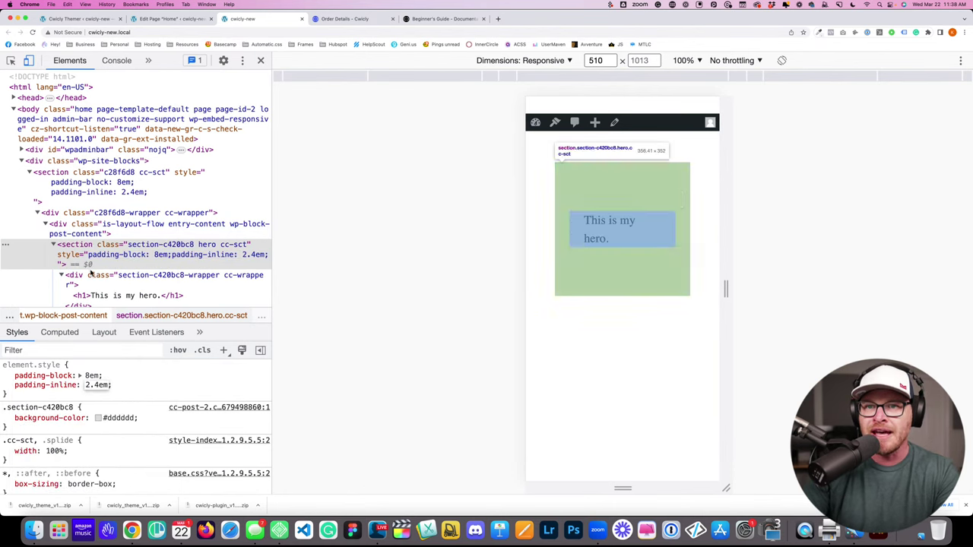
Step: Disable the padding-inline declaration in the cc-wrapper rule and close the developer tools to view the hero at full width
click(62, 278)
click(7, 437)
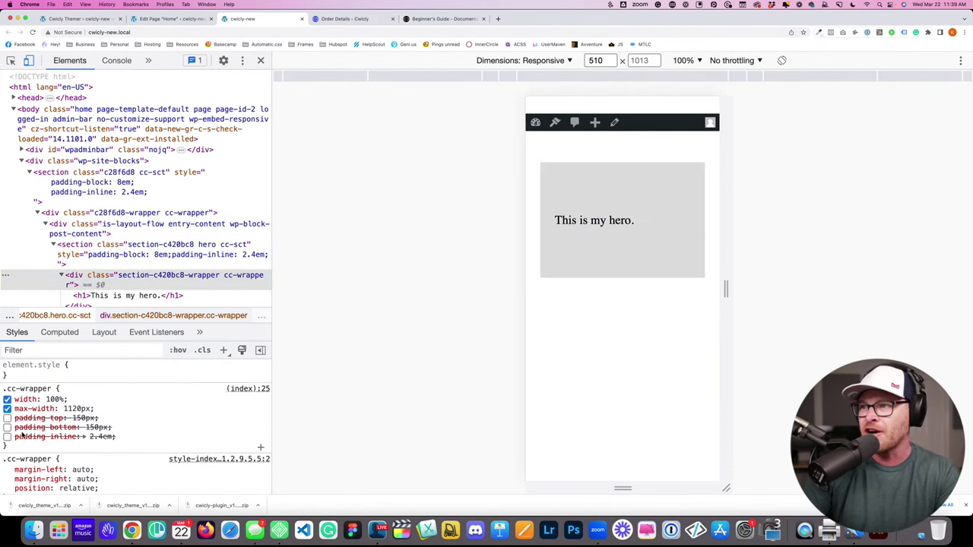
click(261, 60)
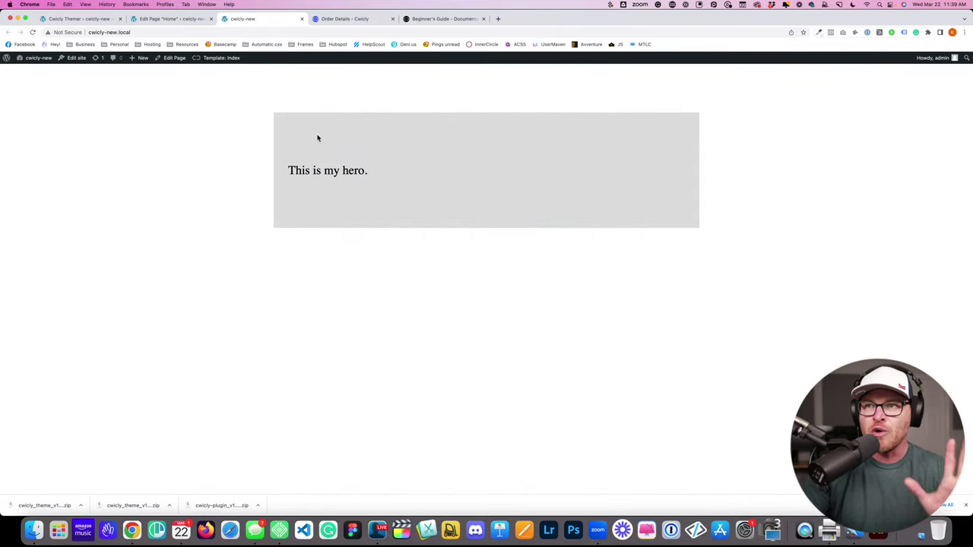
Step: Inspect the outer section around the hero and widen the responsive preview to 1774 px
right_click(324, 97)
click(348, 223)
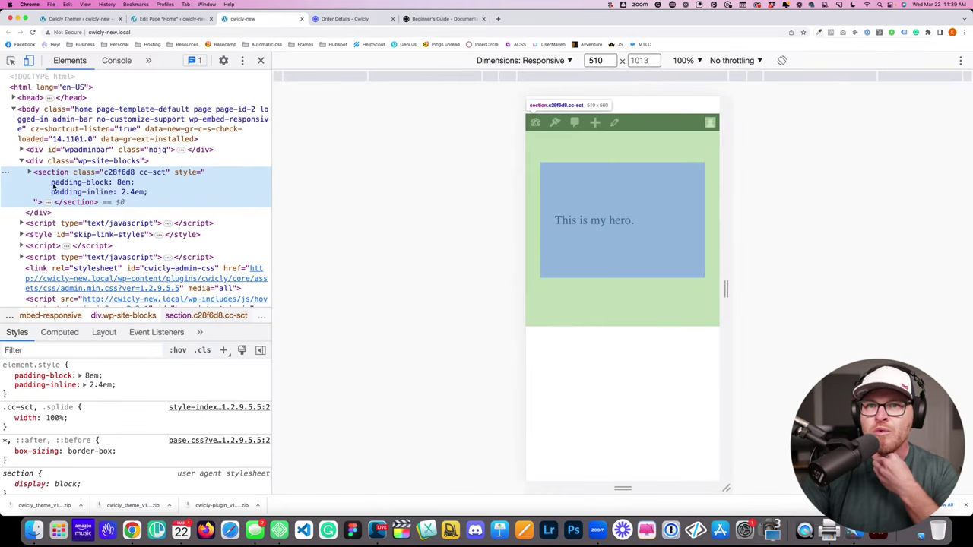
drag(726, 290, 965, 283)
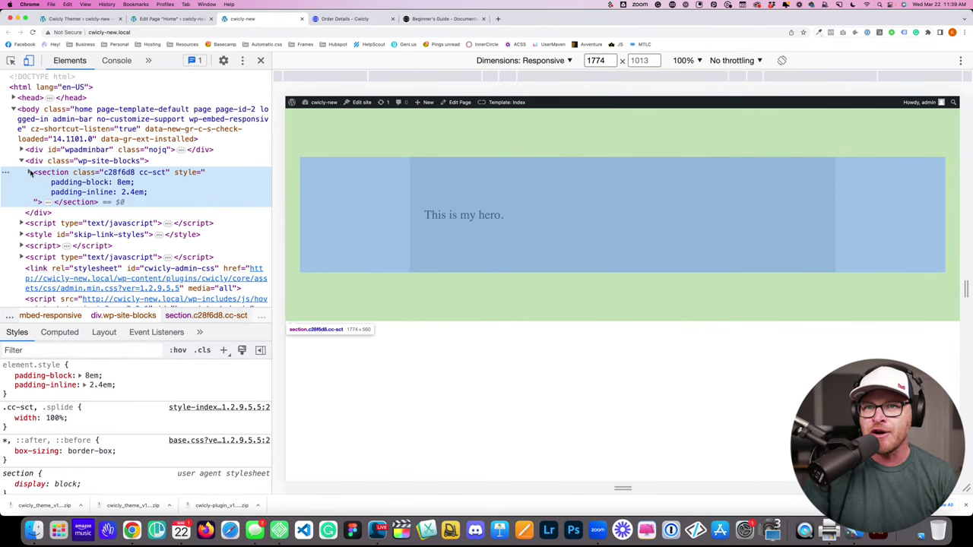
Step: Examine the style rules of the outer section and its wrapper div, and close the developer tools
click(31, 172)
click(83, 213)
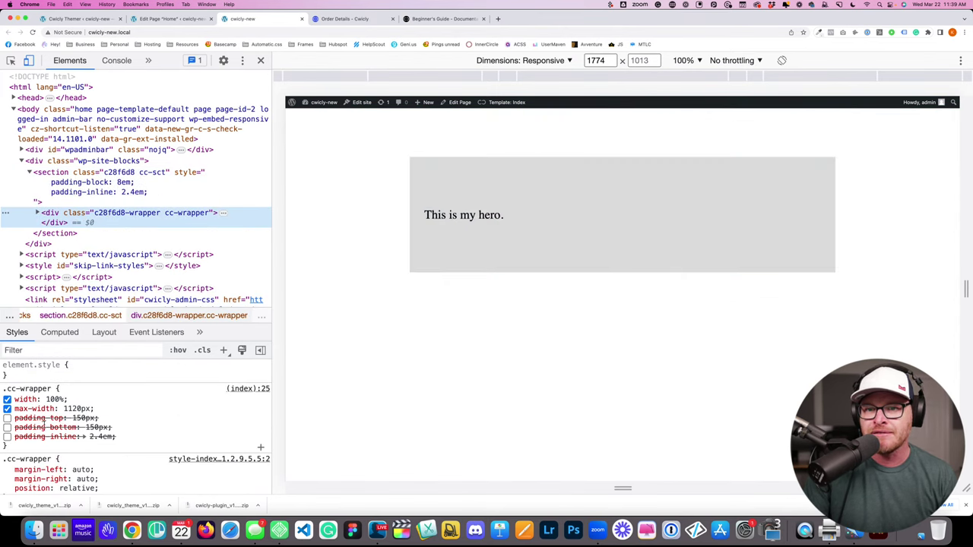
scroll(46, 427, down, 2)
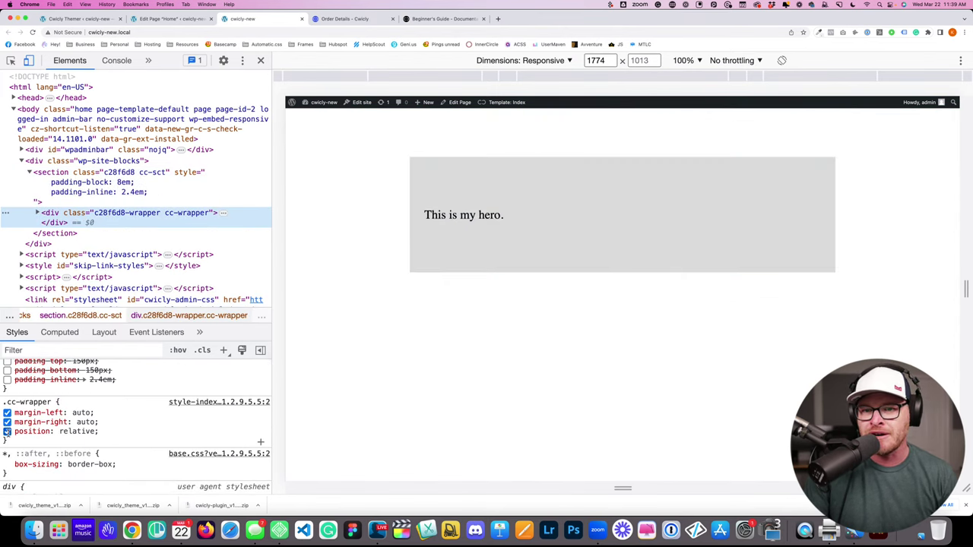
scroll(132, 439, down, 5)
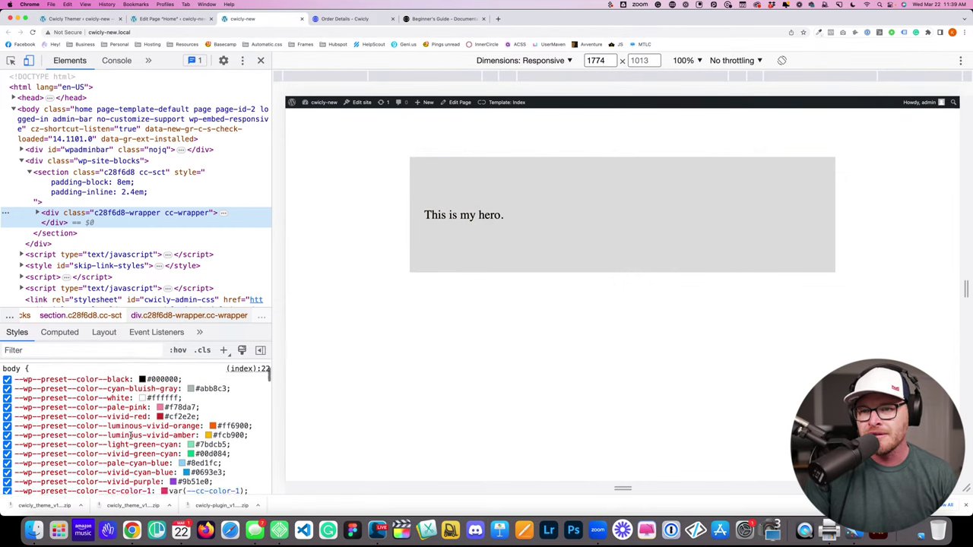
scroll(266, 373, up, 5)
click(37, 213)
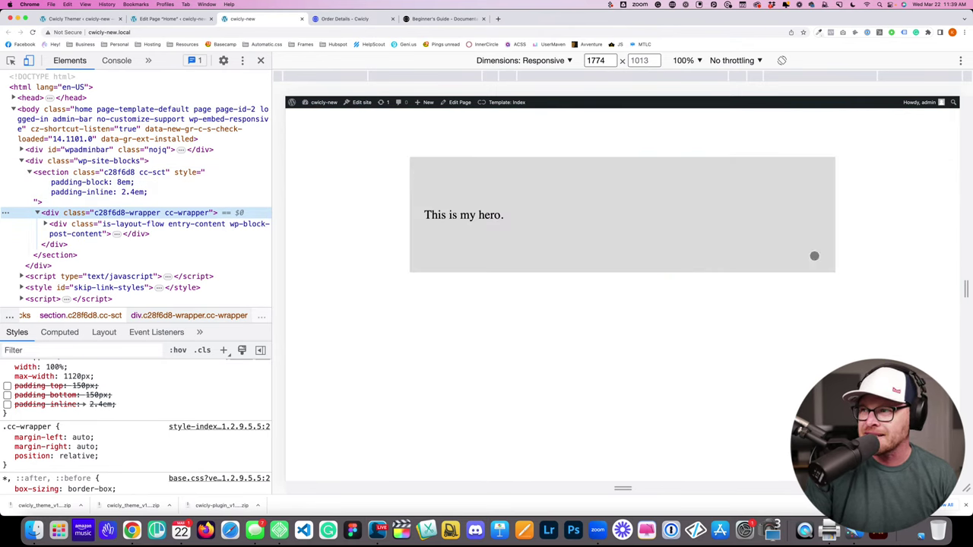
click(67, 185)
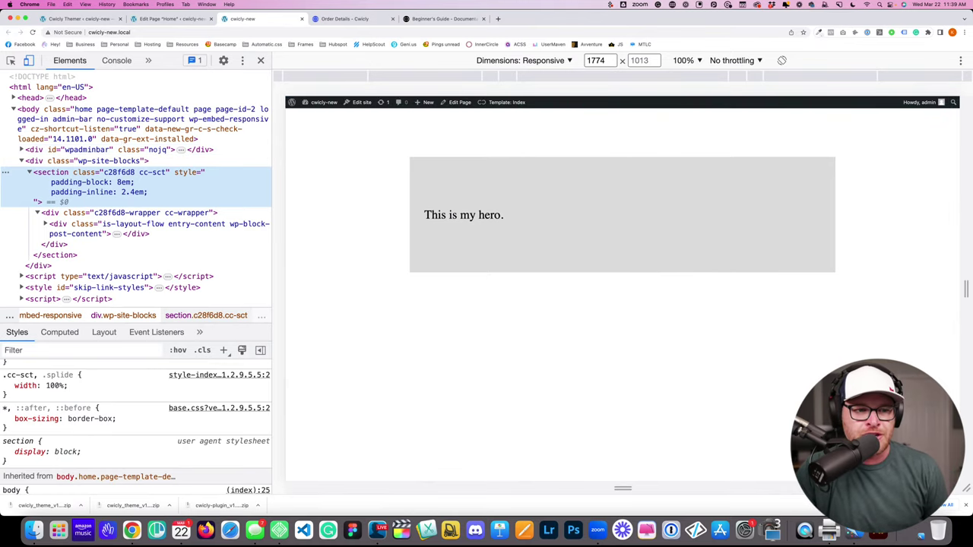
click(261, 60)
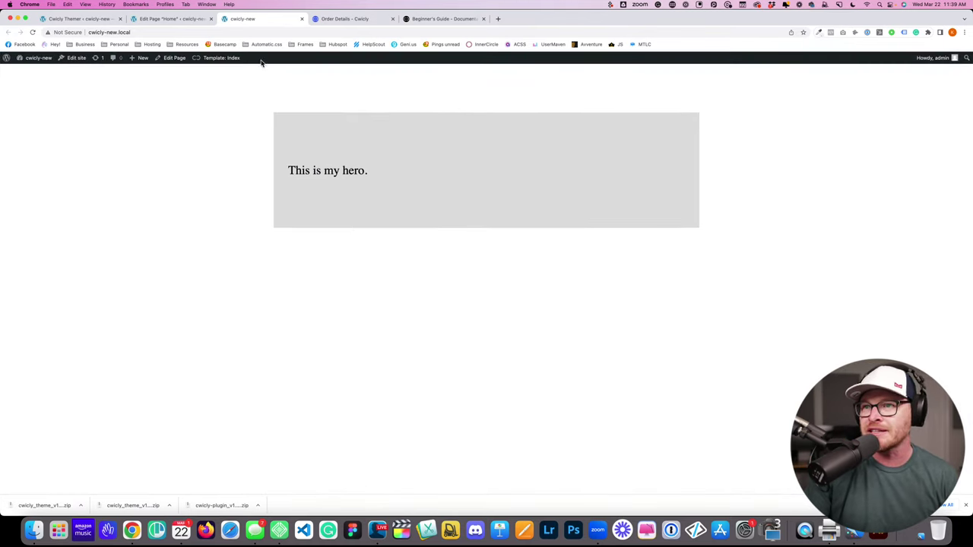
Step: Compare the live page's adjusted hero with the hero section in the Home page editor
click(158, 19)
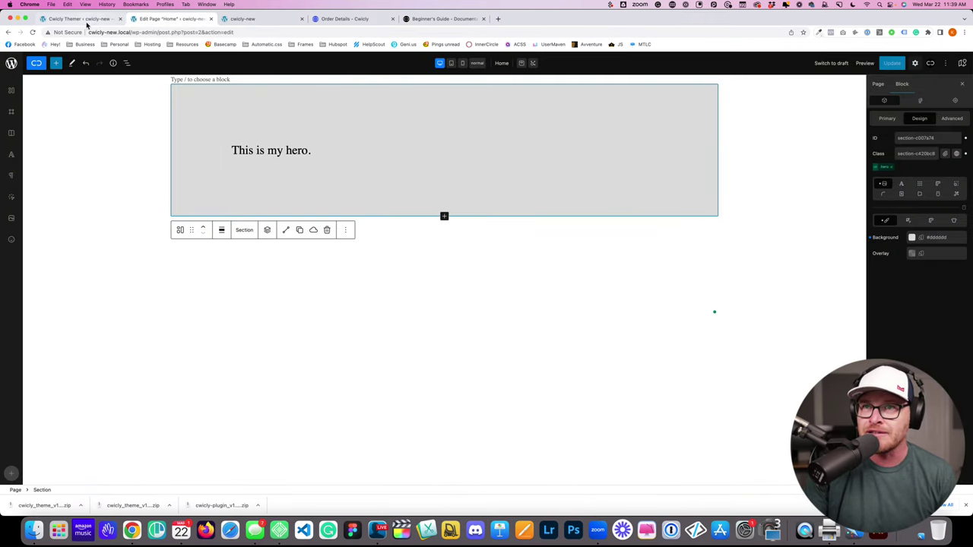
click(89, 19)
click(187, 19)
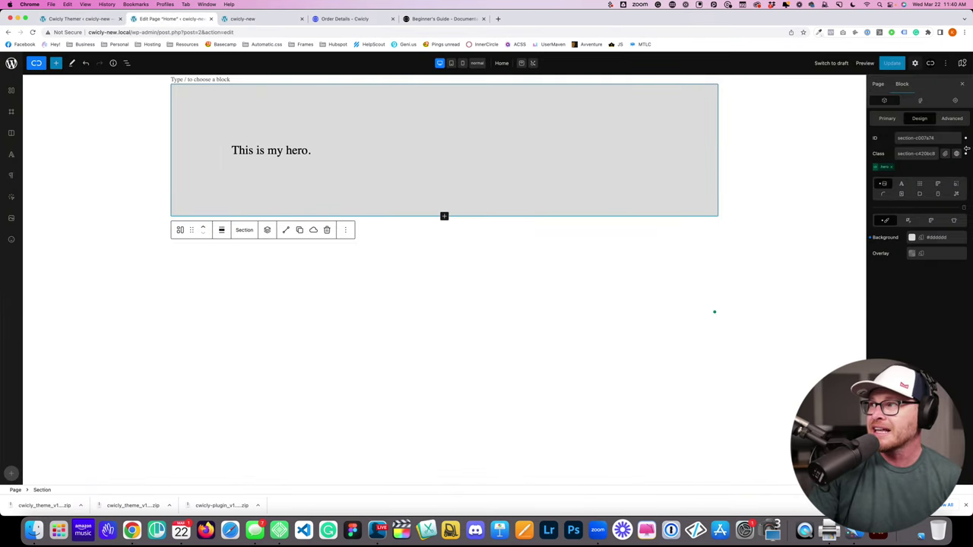
click(275, 20)
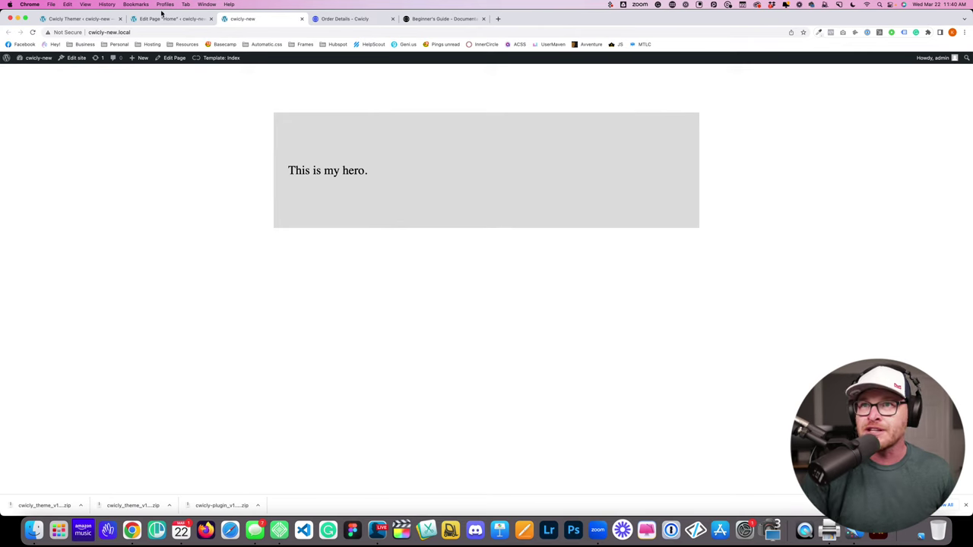
click(162, 17)
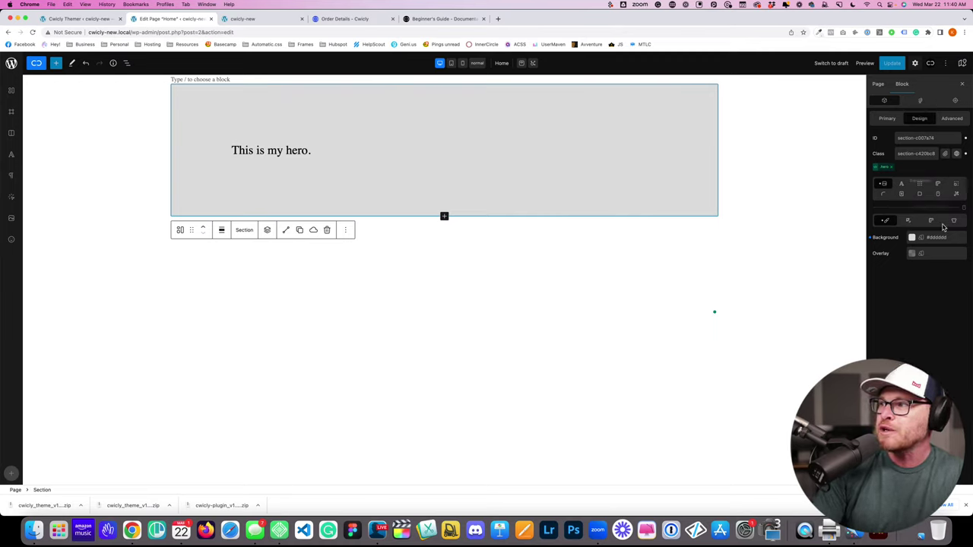
click(950, 117)
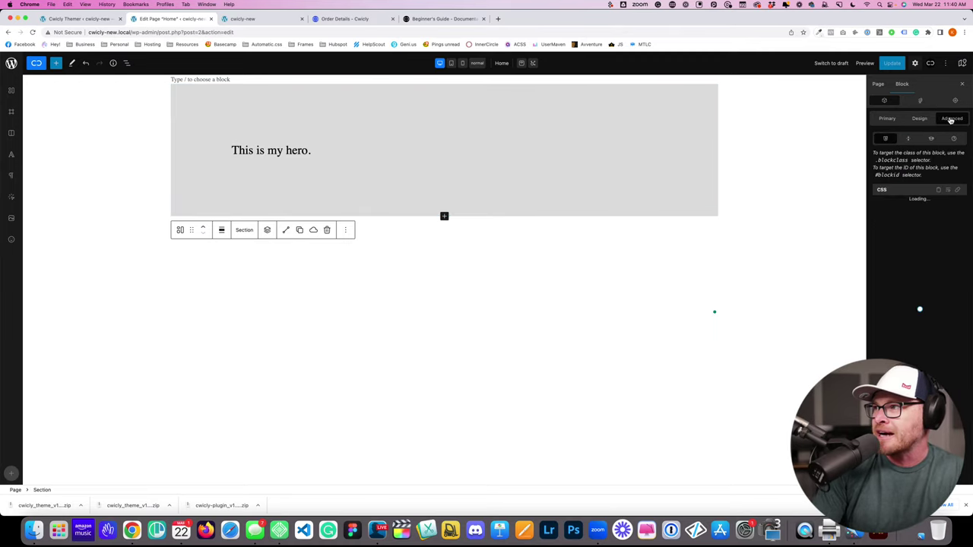
click(923, 119)
click(888, 118)
click(916, 119)
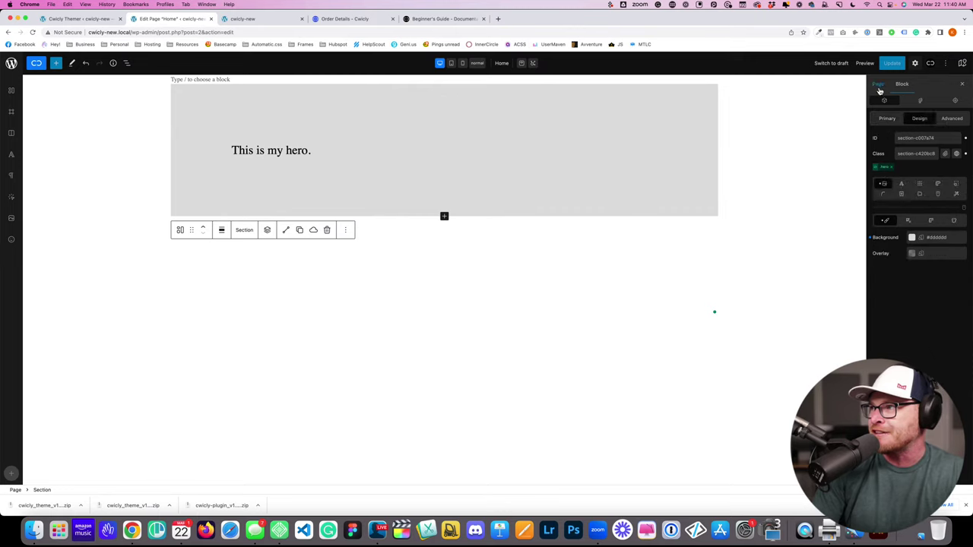
click(879, 84)
click(898, 85)
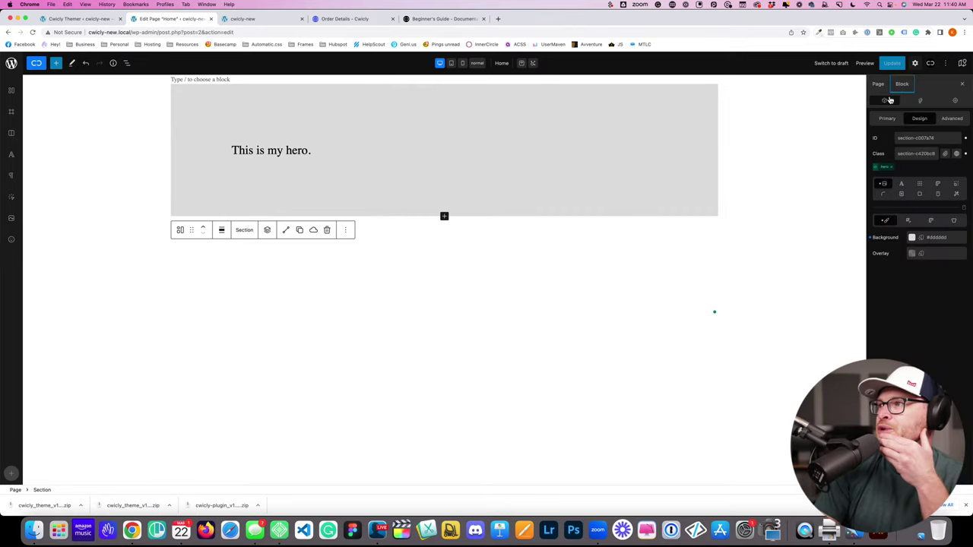
Step: In Cwicly's global styles, set the section defaults to a width of 100% and a max width of 1366 px
click(918, 101)
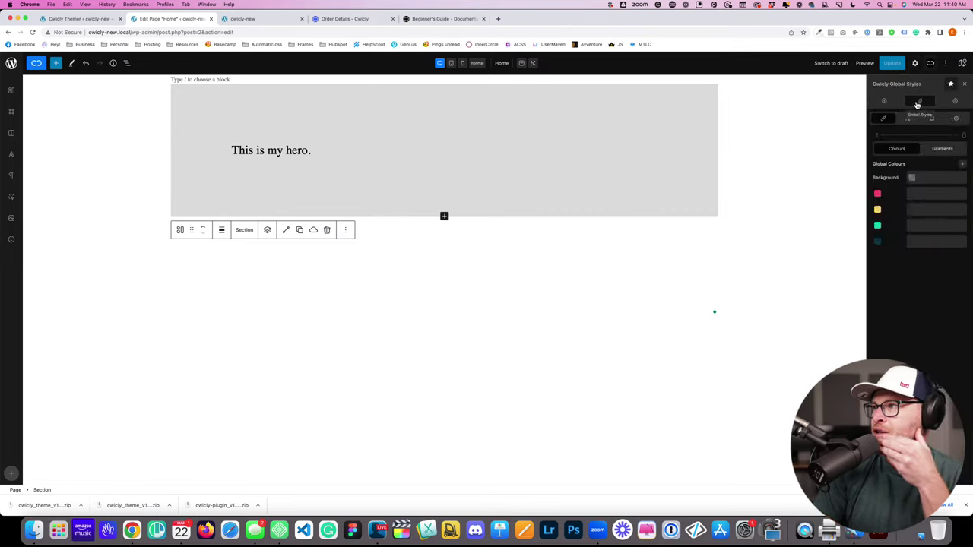
click(955, 119)
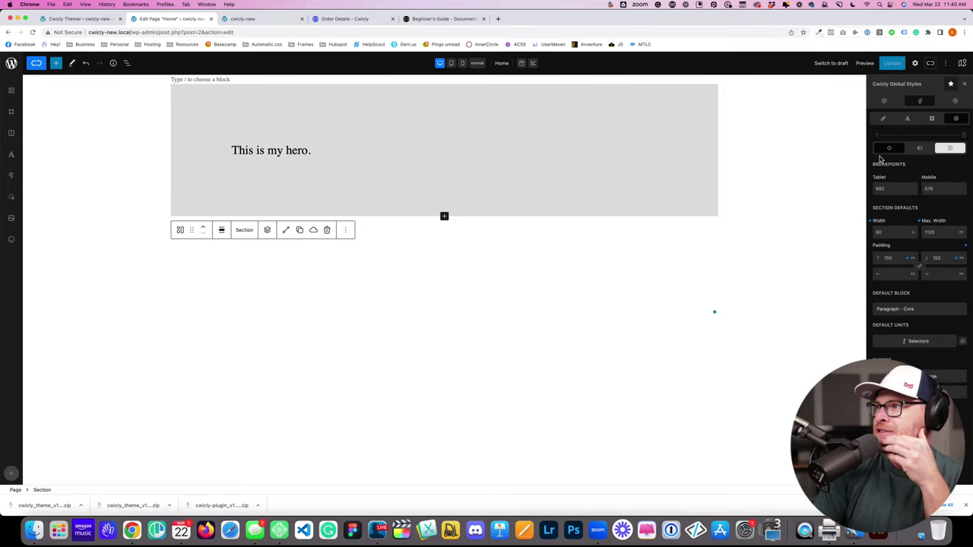
double_click(895, 233)
text(100)
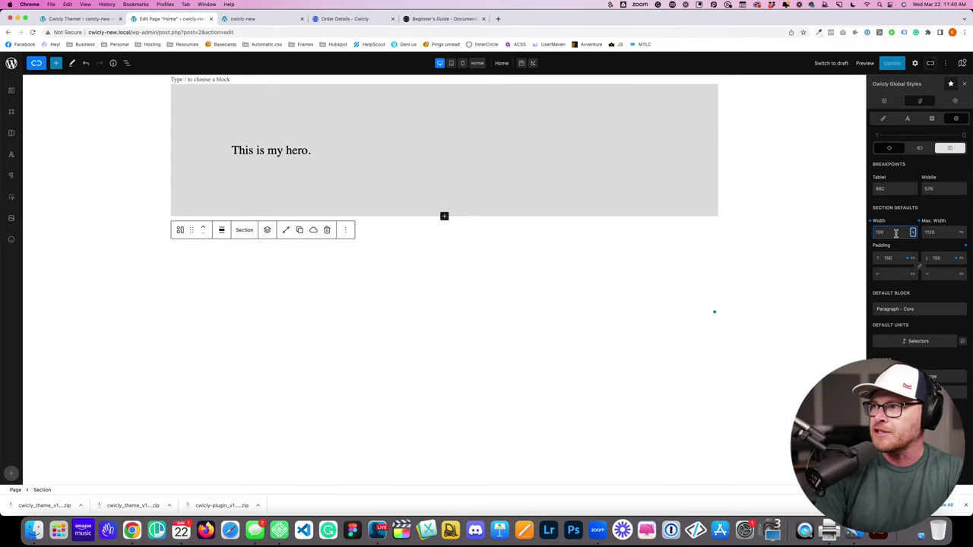
double_click(949, 232)
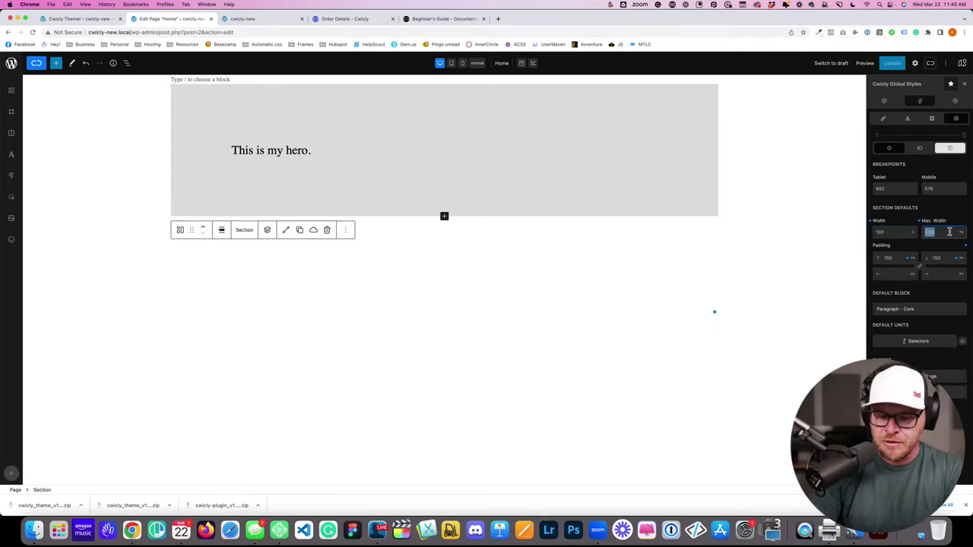
text(1366)
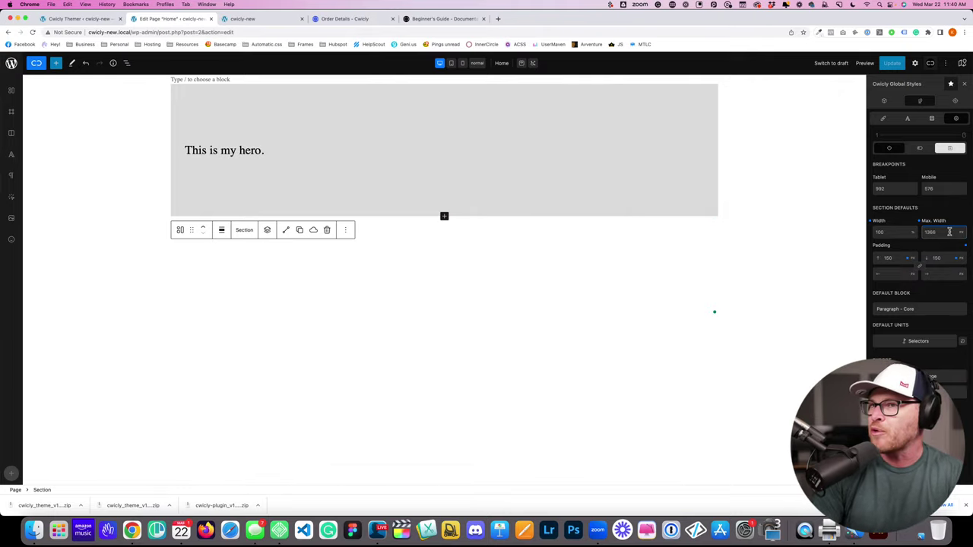
Step: Set the default section padding to 8 em at the top and 8 em at the bottom
click(912, 258)
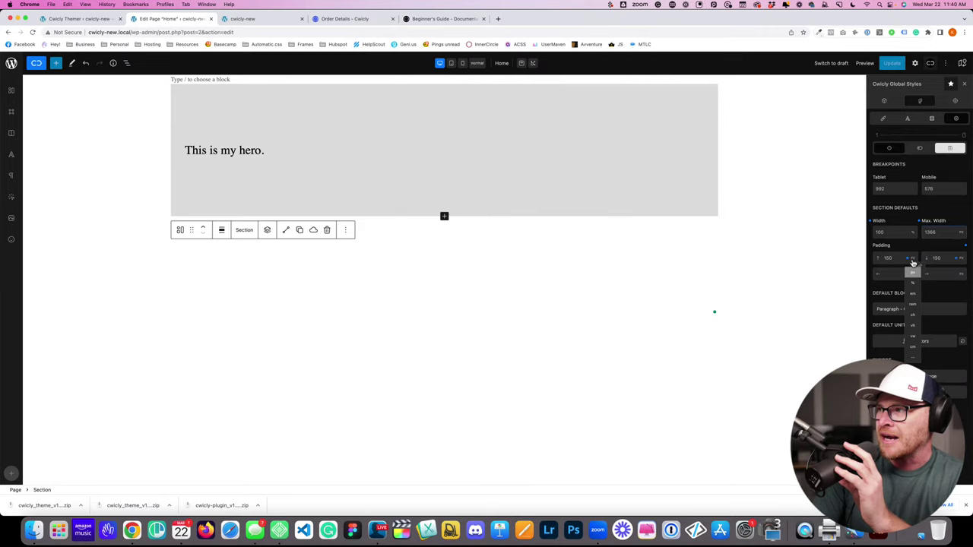
click(912, 294)
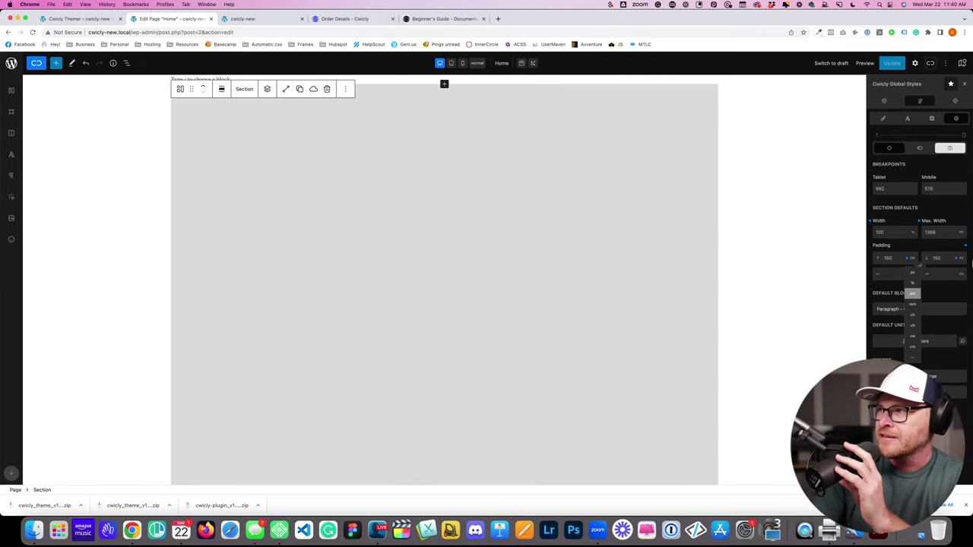
click(962, 259)
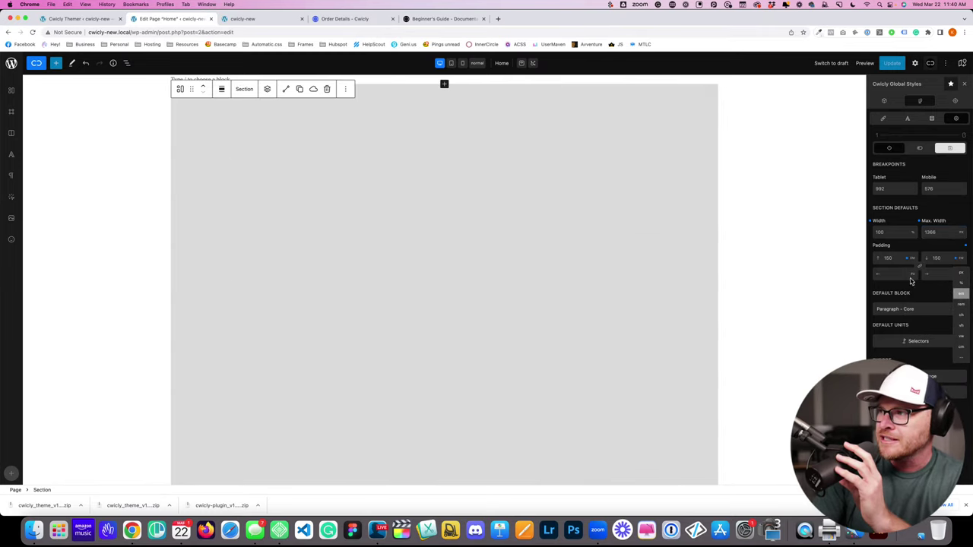
double_click(886, 256)
text(8)
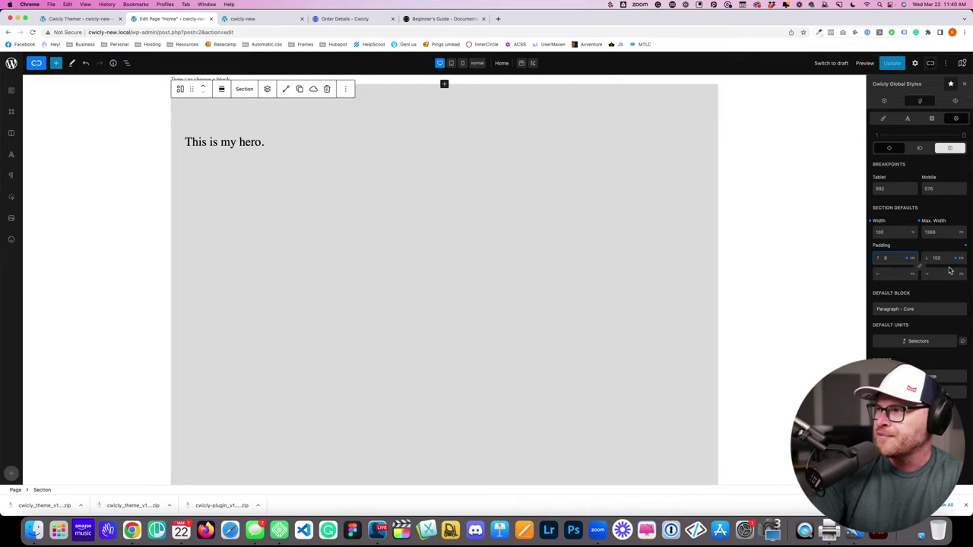
double_click(947, 261)
text(8)
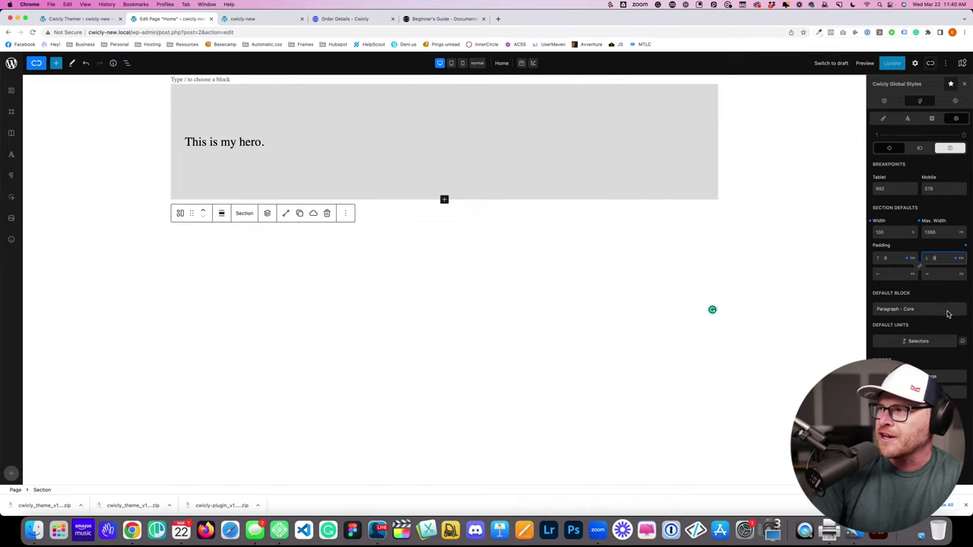
Step: Set the default section padding to 2.4 em on both the left and right sides
click(912, 258)
click(913, 311)
click(959, 259)
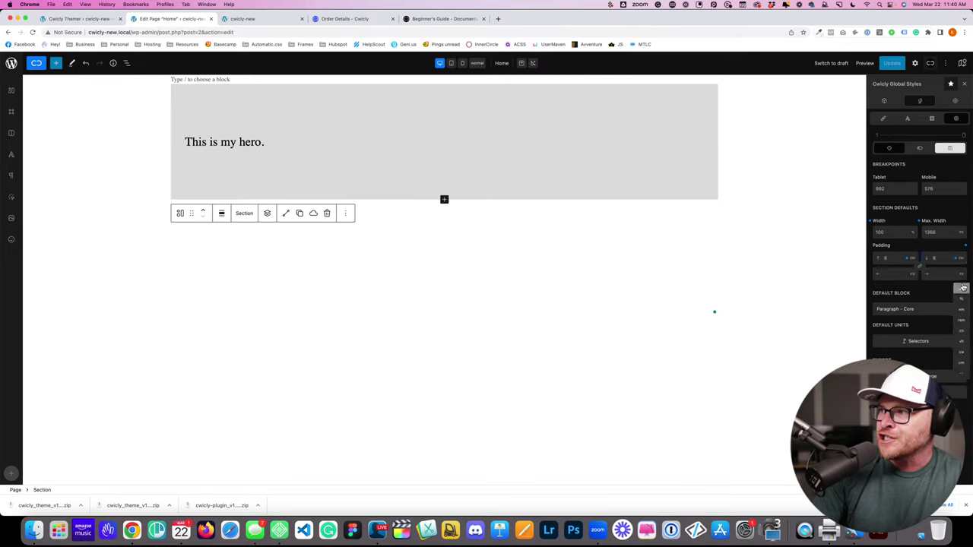
click(892, 275)
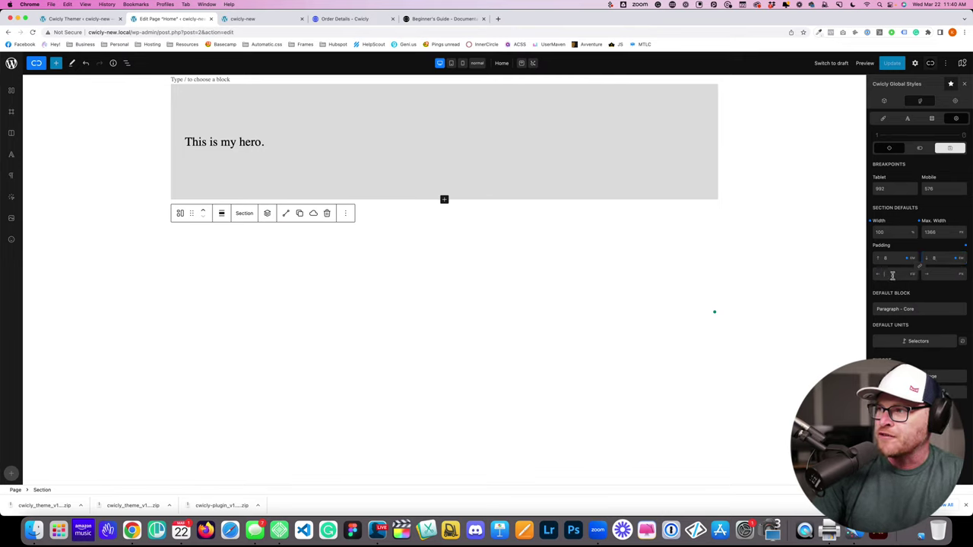
text(2.4)
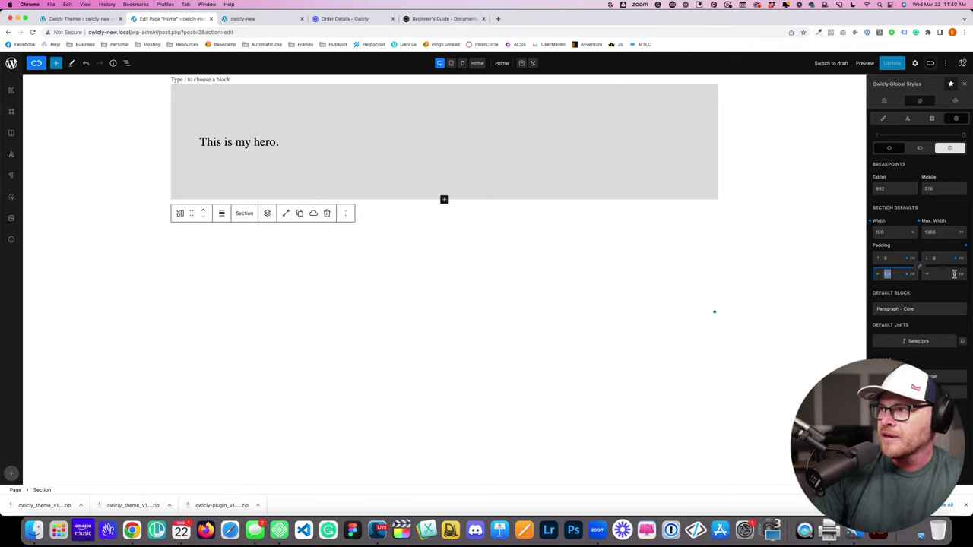
click(942, 275)
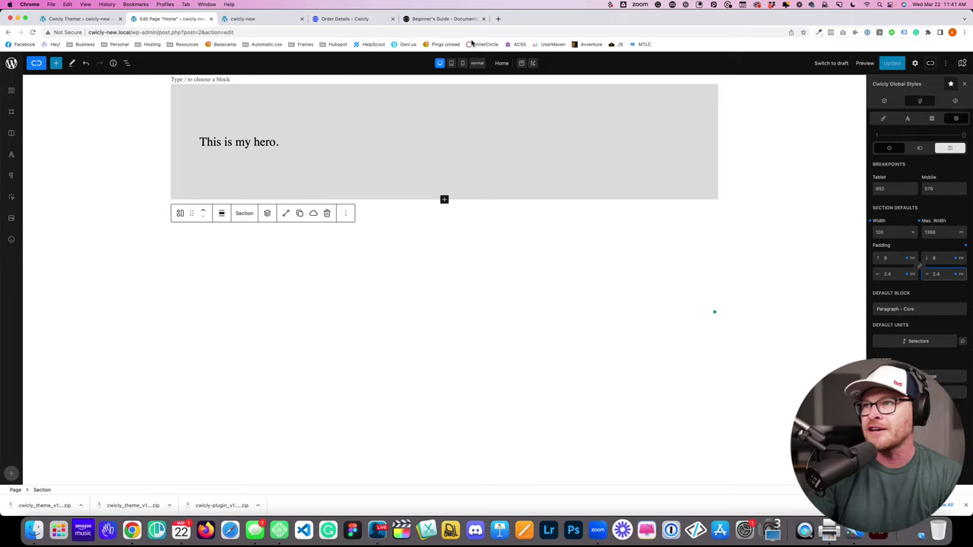
Step: Save the global section defaults and show the editor interface settings with dark mode and inspector options
click(949, 152)
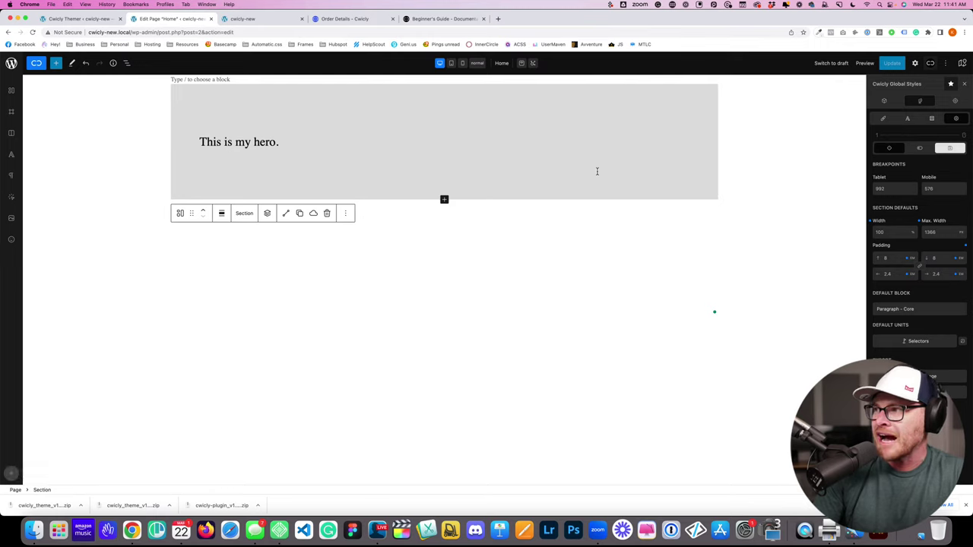
click(923, 148)
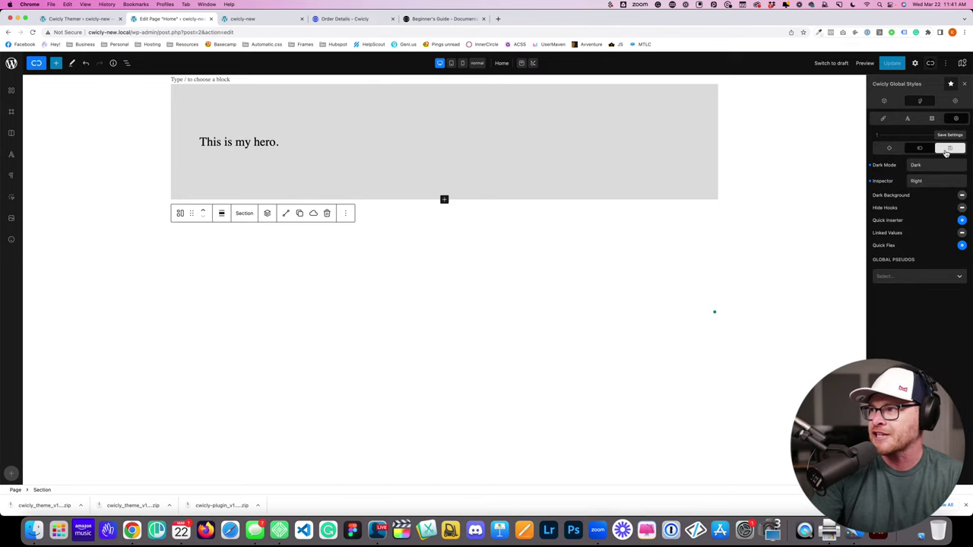
Step: Save the global settings and return to the breakpoint and section default settings
click(947, 149)
click(889, 148)
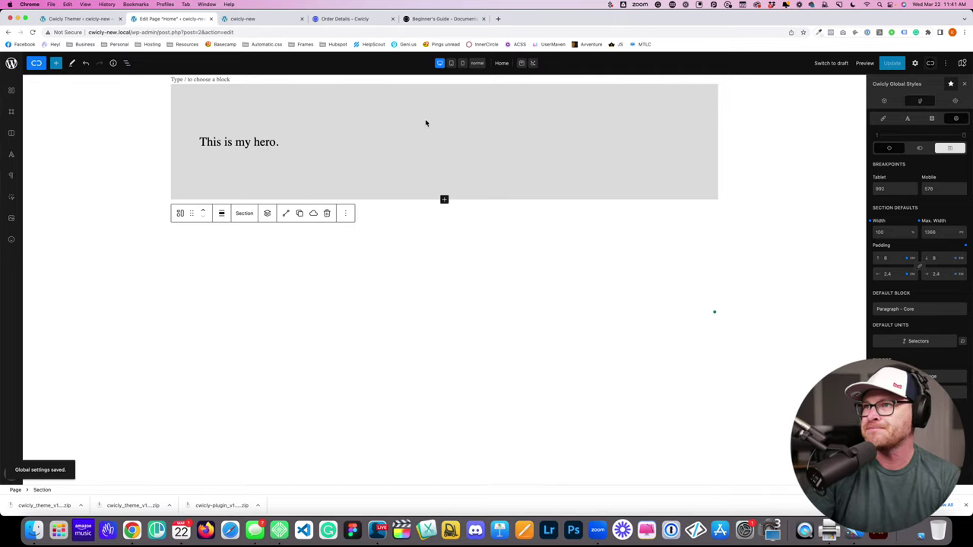
Step: Switch to the Cwicly Themer, view its template parts, and open the Index template for editing
click(97, 19)
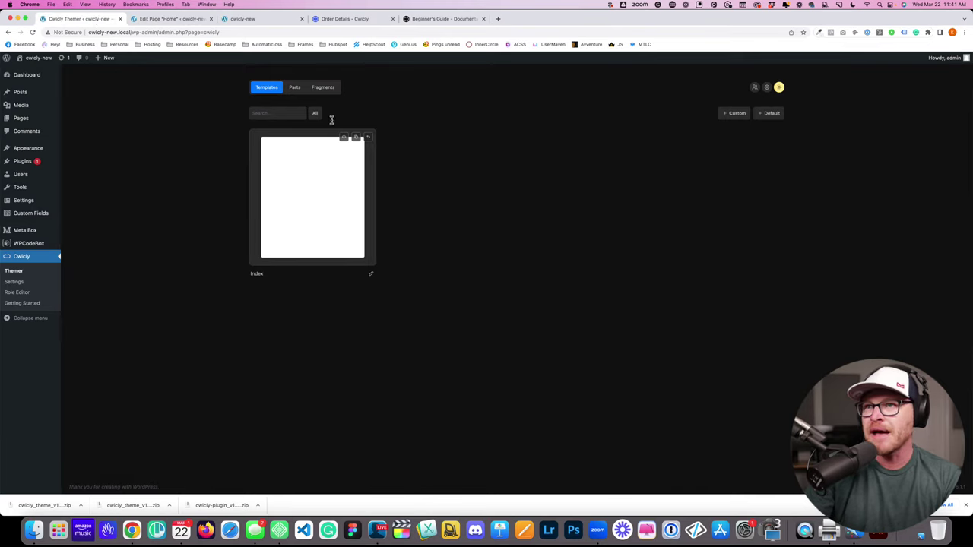
click(294, 88)
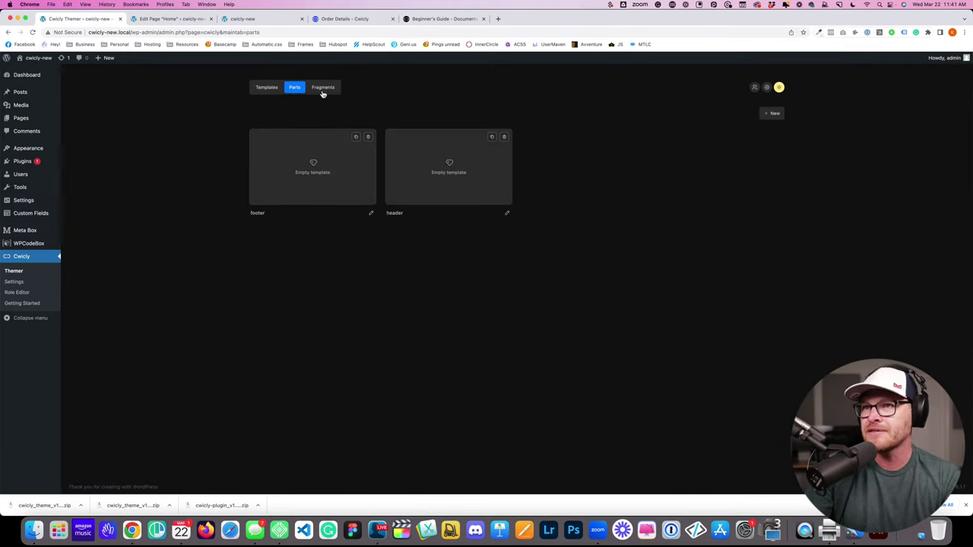
click(267, 90)
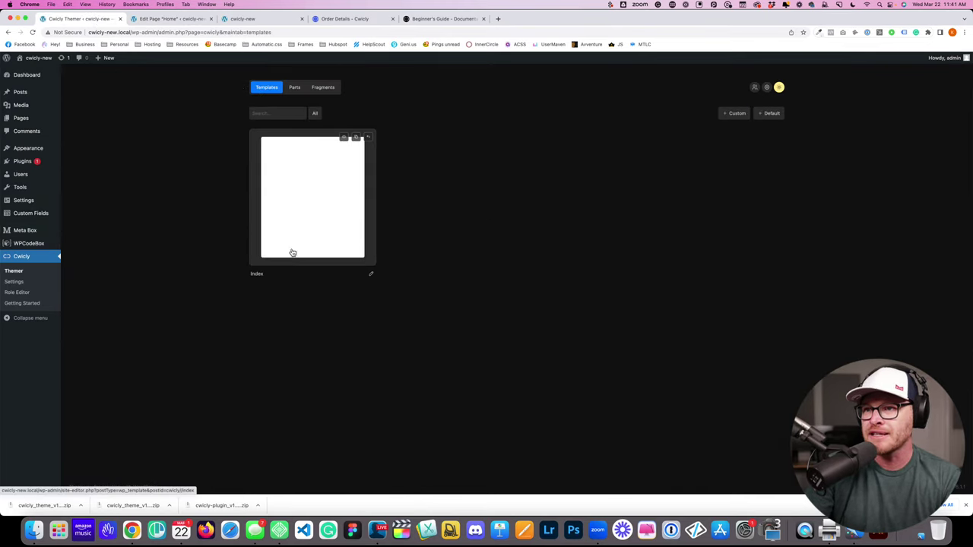
click(371, 274)
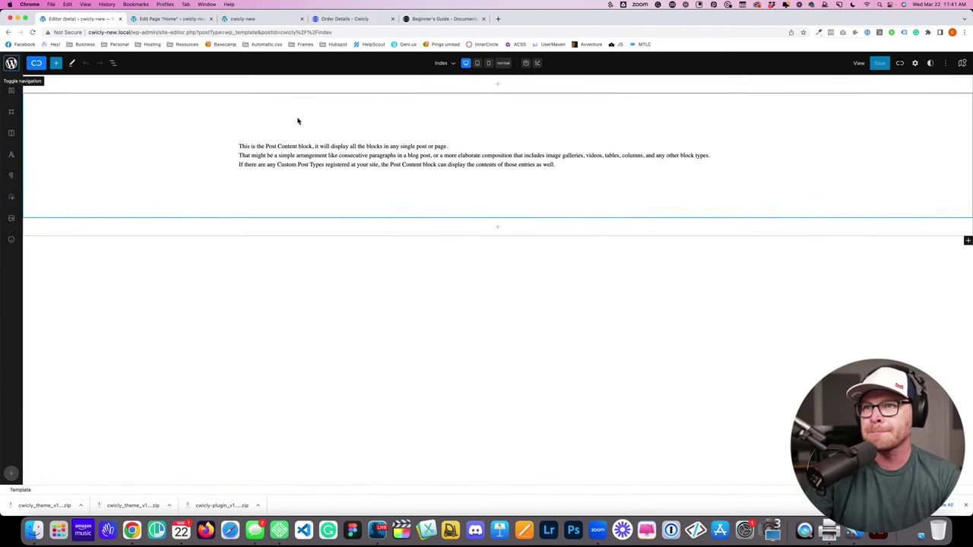
Step: Examine the Index template's block structure, including the header, footer, and the Section that holds the Post Content
click(294, 138)
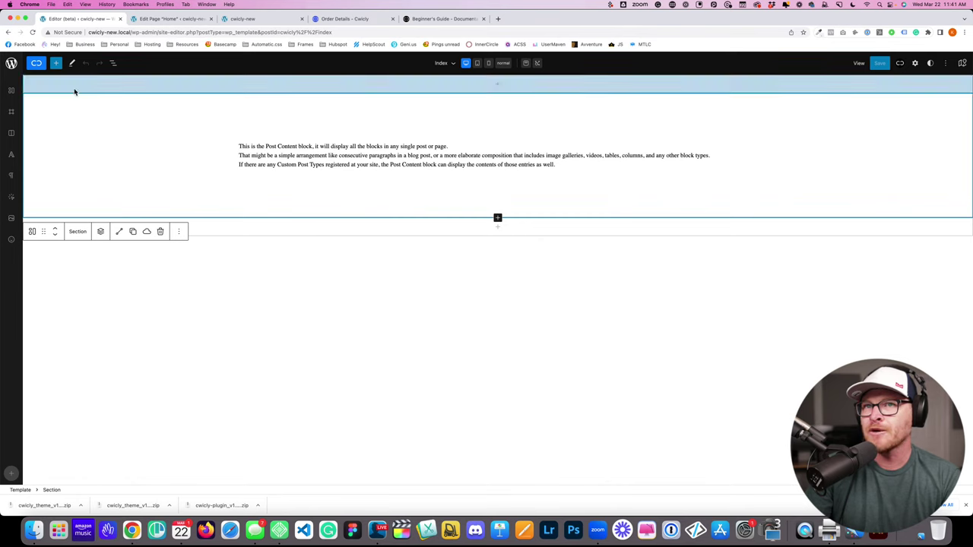
click(112, 63)
click(56, 103)
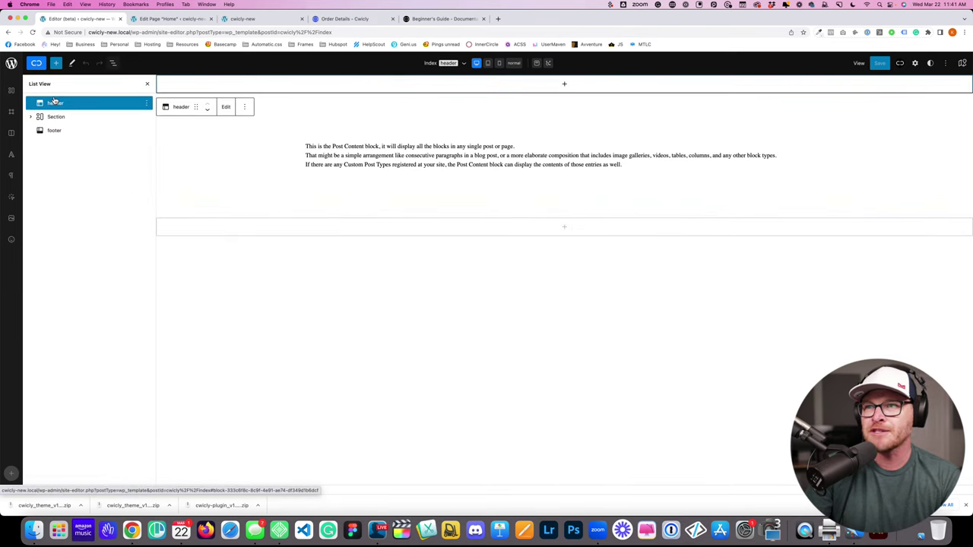
click(55, 130)
click(56, 116)
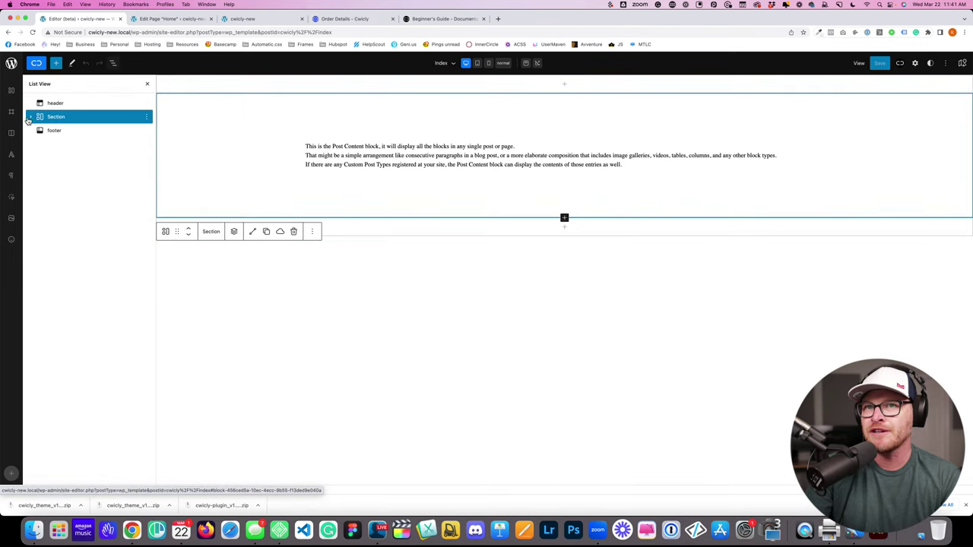
click(29, 117)
click(63, 128)
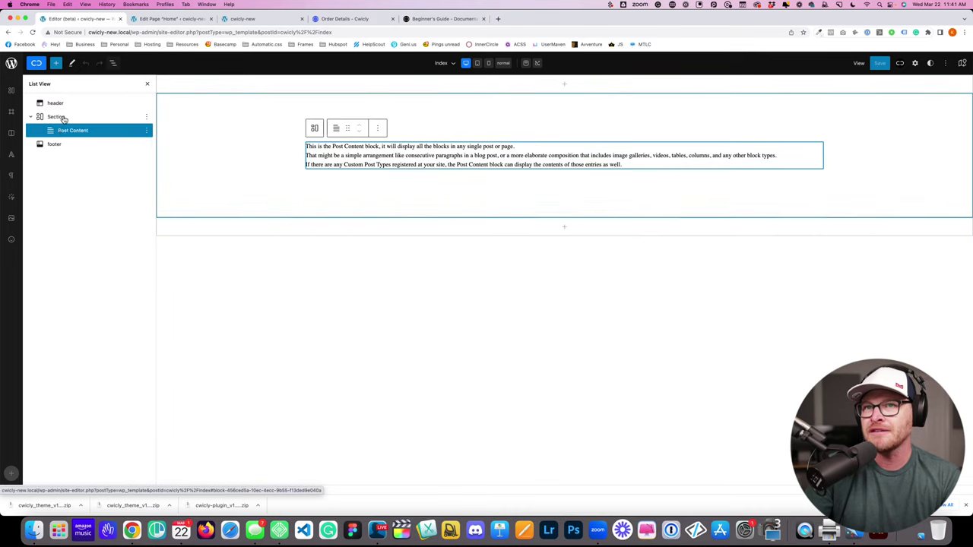
click(64, 118)
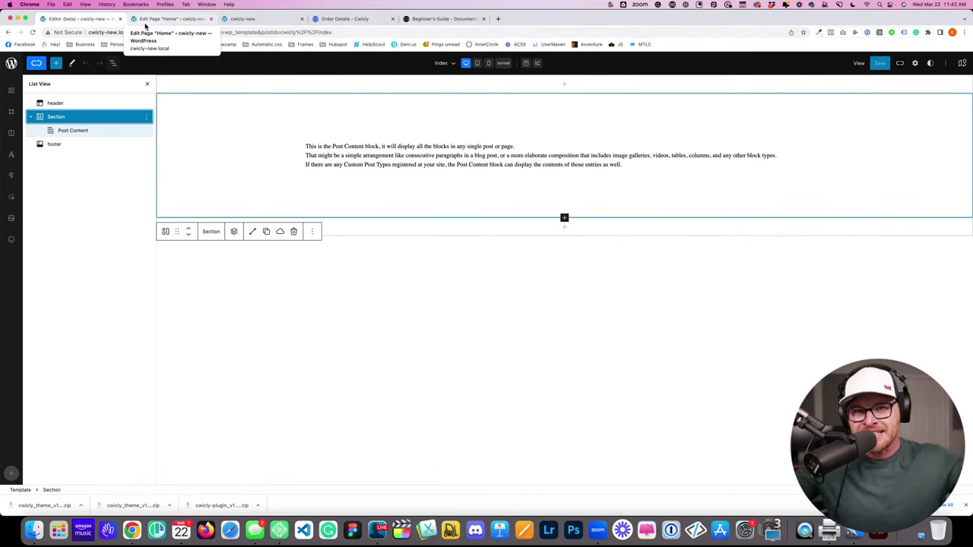
Step: Inspect the hero section's markup and its nesting on the live home page with the browser developer tools
click(247, 18)
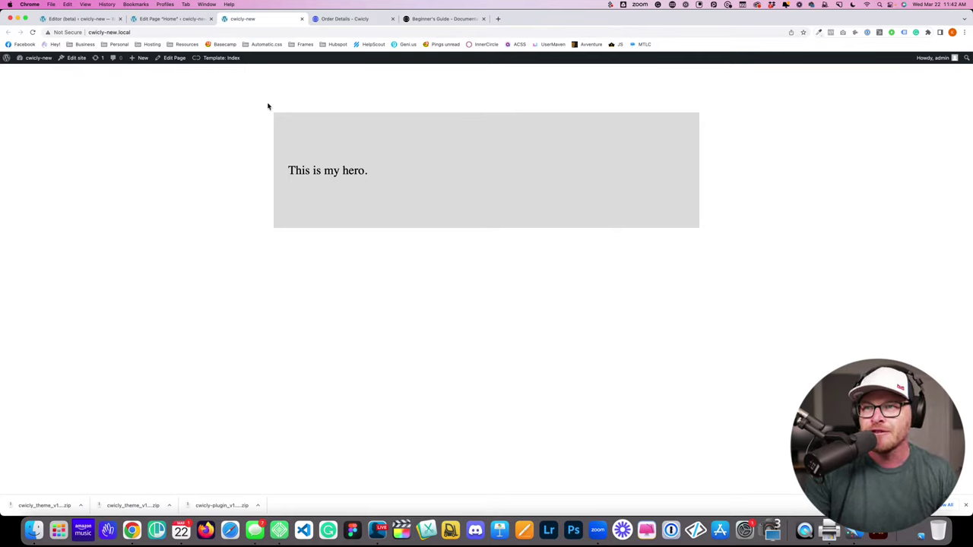
right_click(349, 145)
click(378, 271)
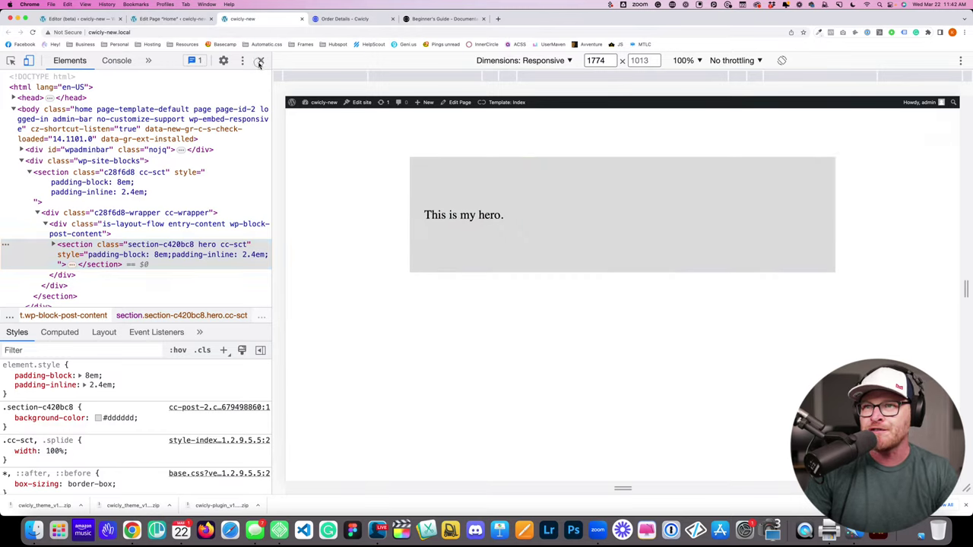
click(260, 62)
right_click(339, 140)
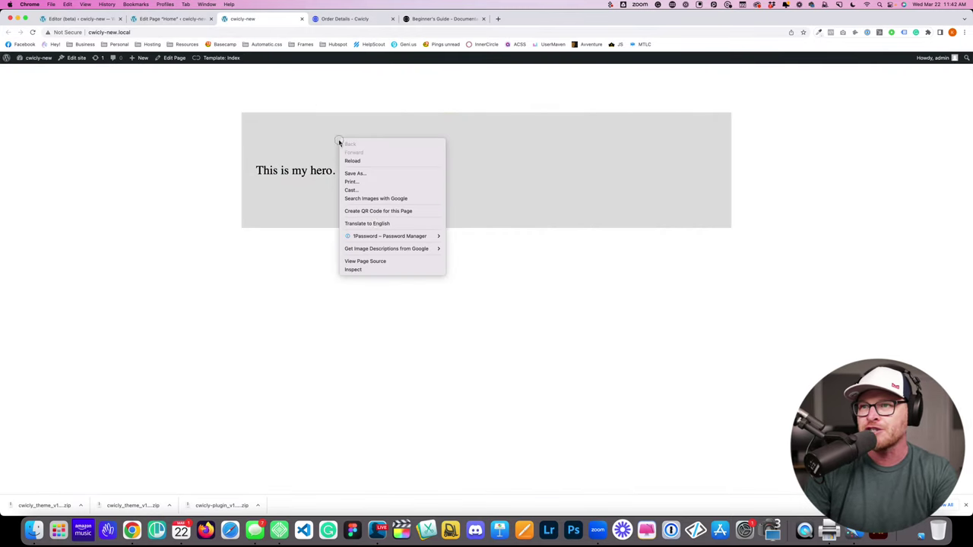
click(372, 270)
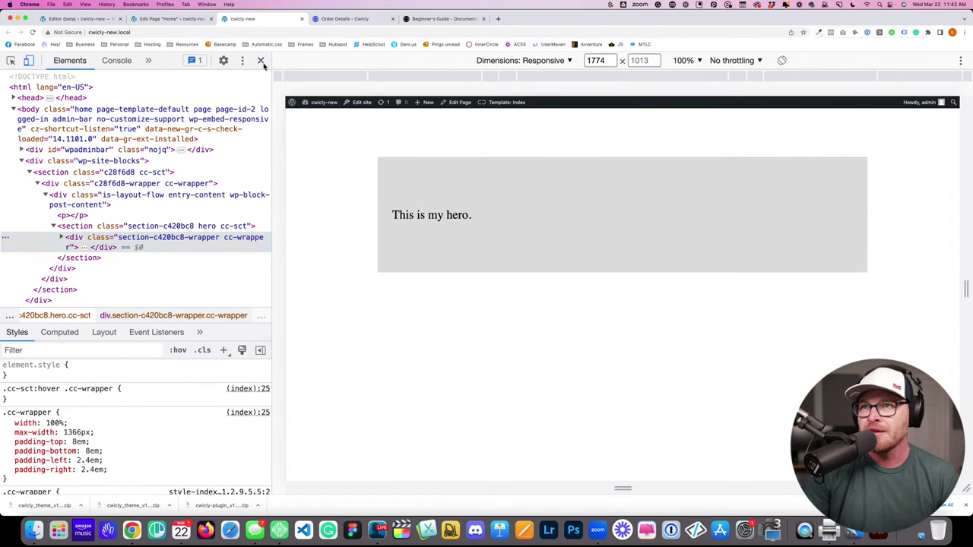
click(261, 61)
Step: Return to the Index template editor and bring up its block structure
click(83, 19)
click(113, 62)
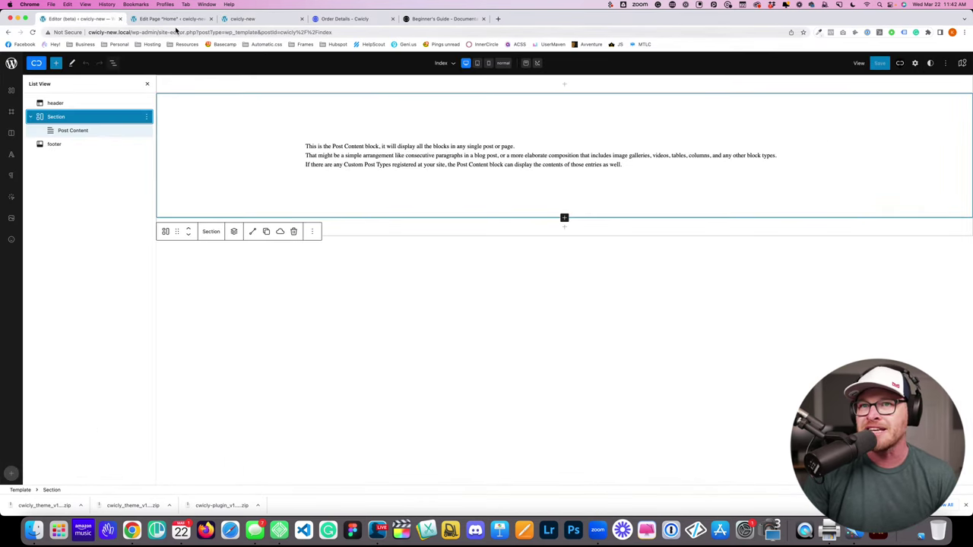
right_click(54, 122)
key(Escape)
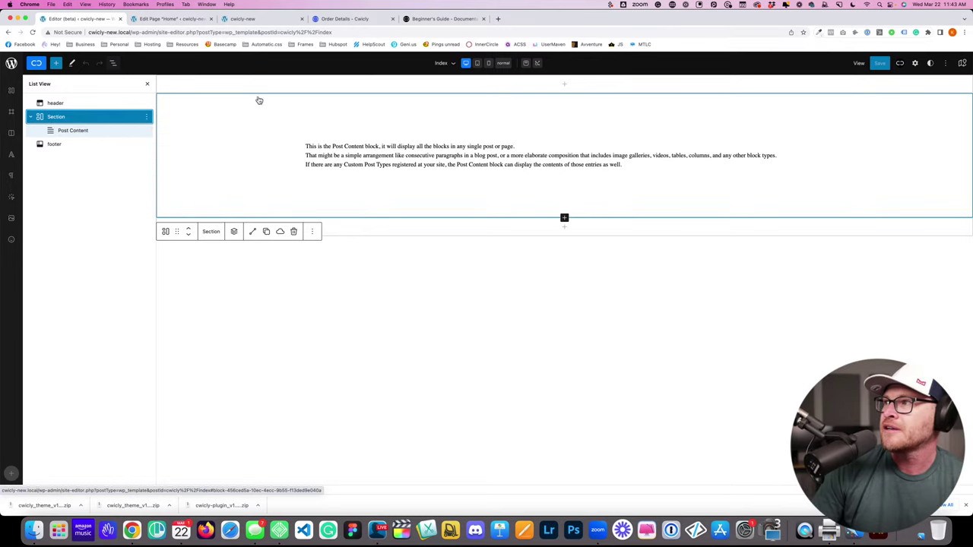
click(112, 63)
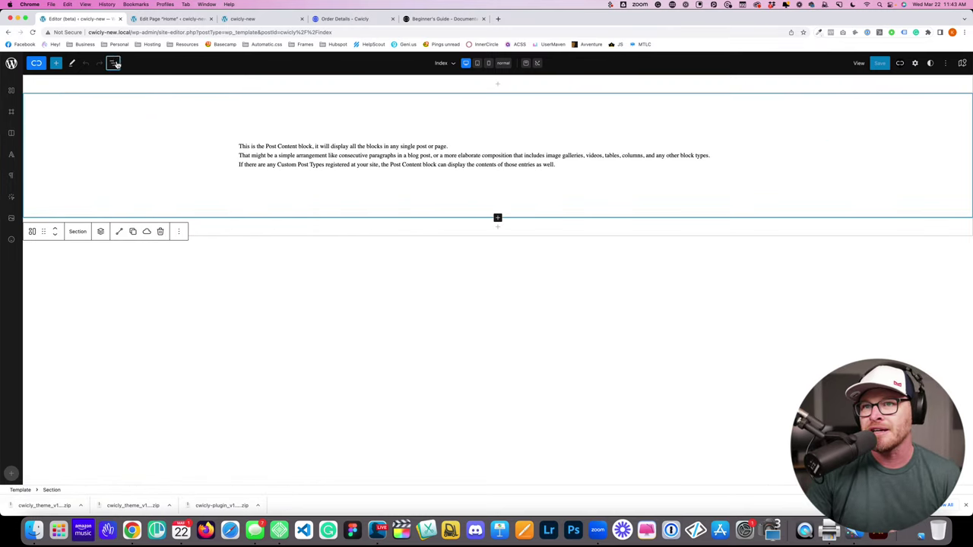
click(114, 61)
click(61, 102)
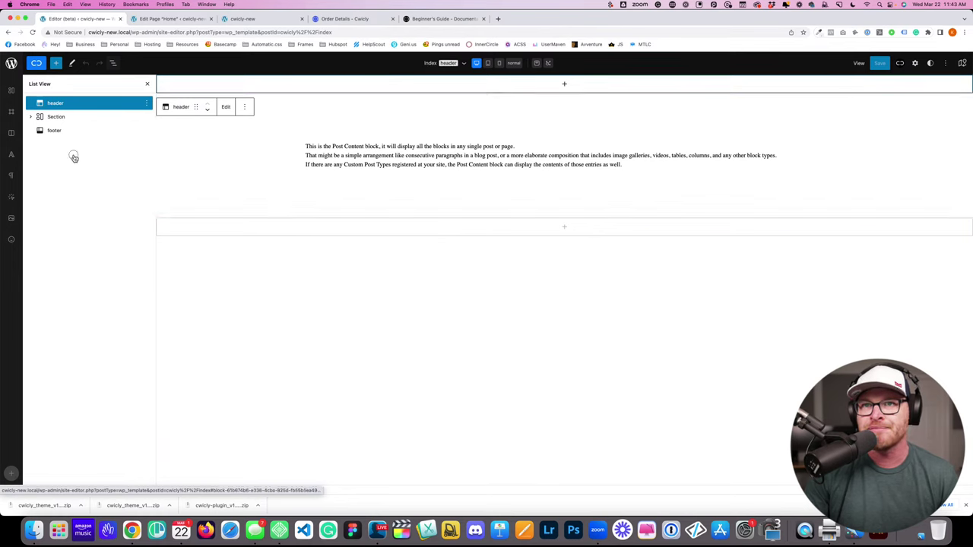
Step: Insert a Div block directly after the Section in the Index template
click(67, 117)
click(56, 62)
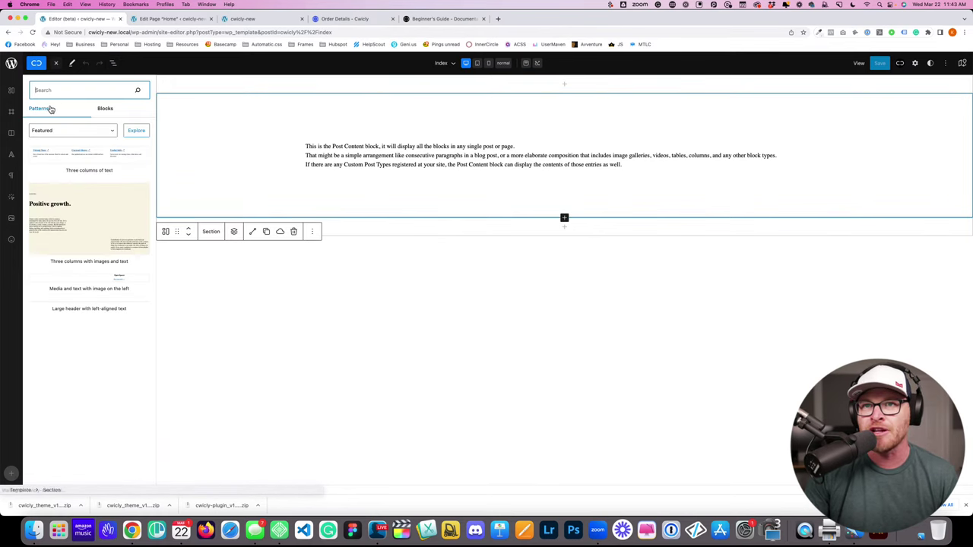
text(div)
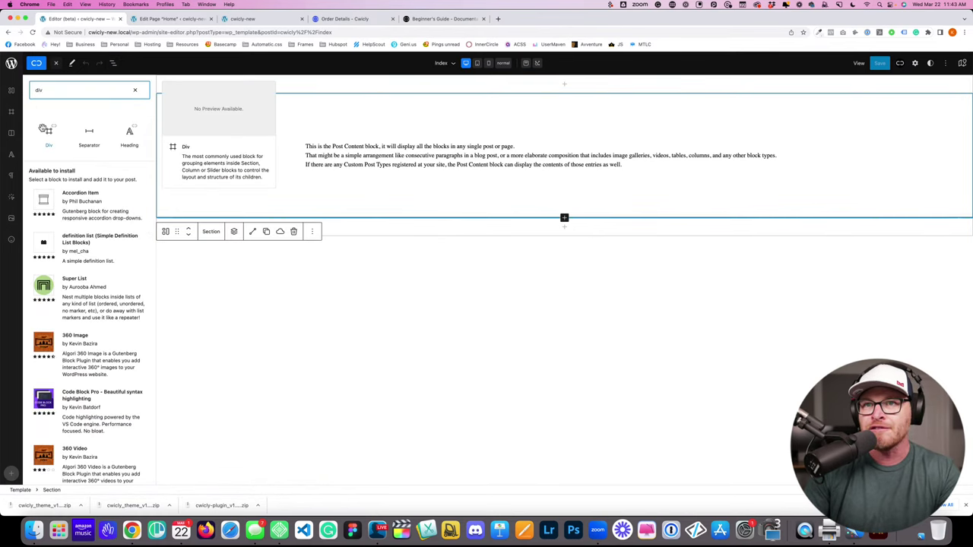
click(48, 133)
click(134, 89)
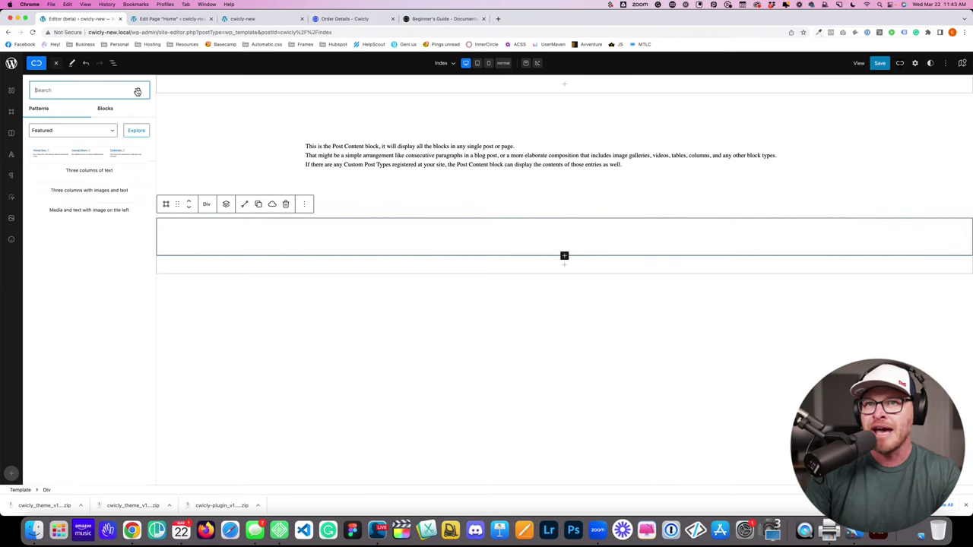
Step: Move the Post Content block out of the Section and into the new Div
click(112, 63)
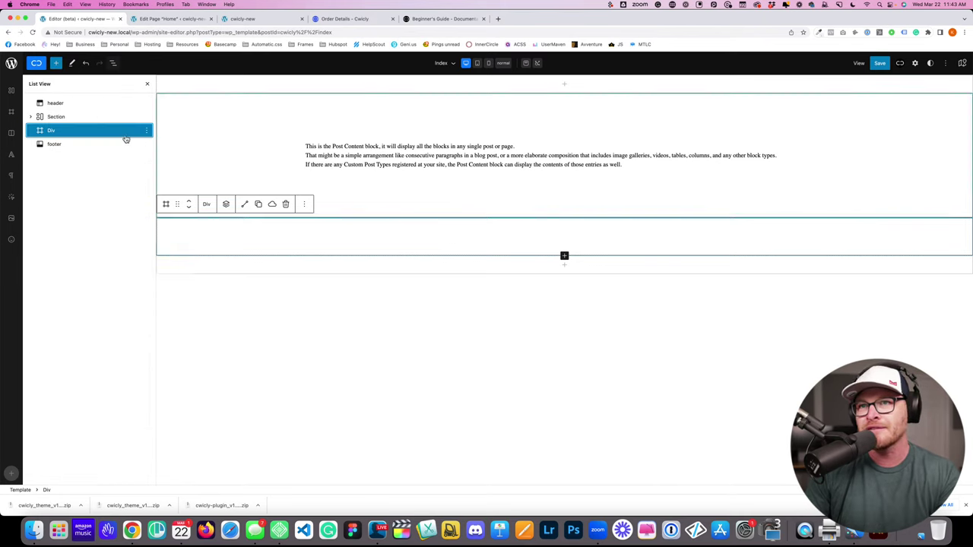
click(30, 116)
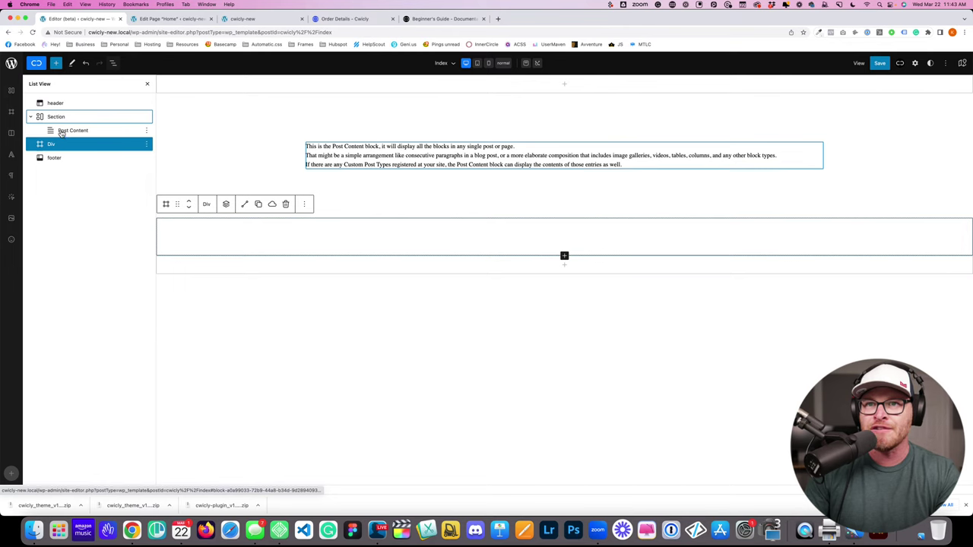
drag(65, 130, 97, 135)
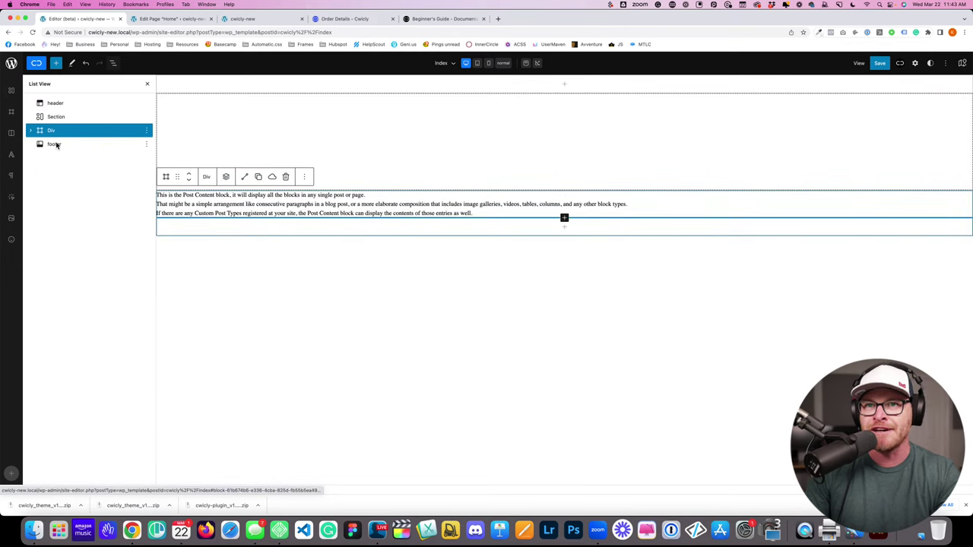
Step: Remove the emptied Section from the Index template and select the Div
click(66, 116)
click(146, 116)
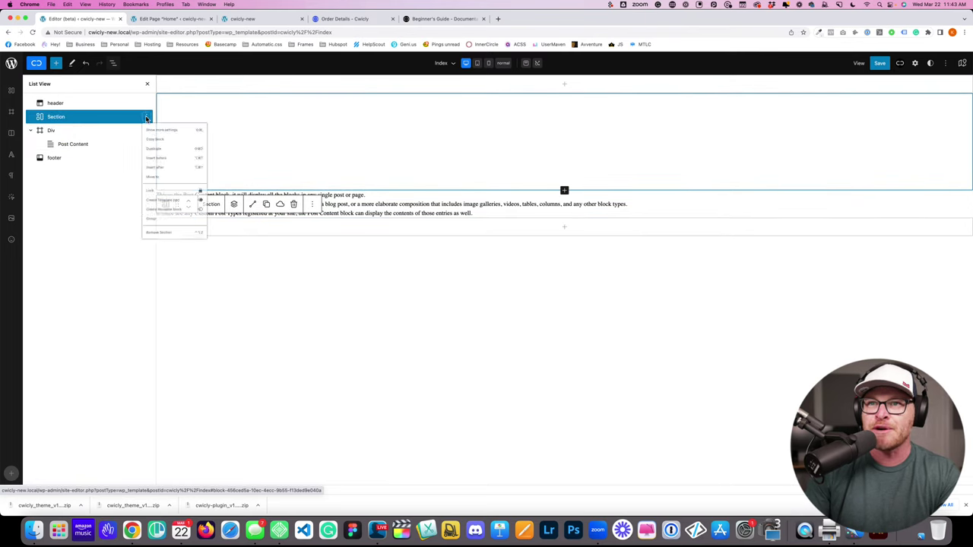
click(161, 287)
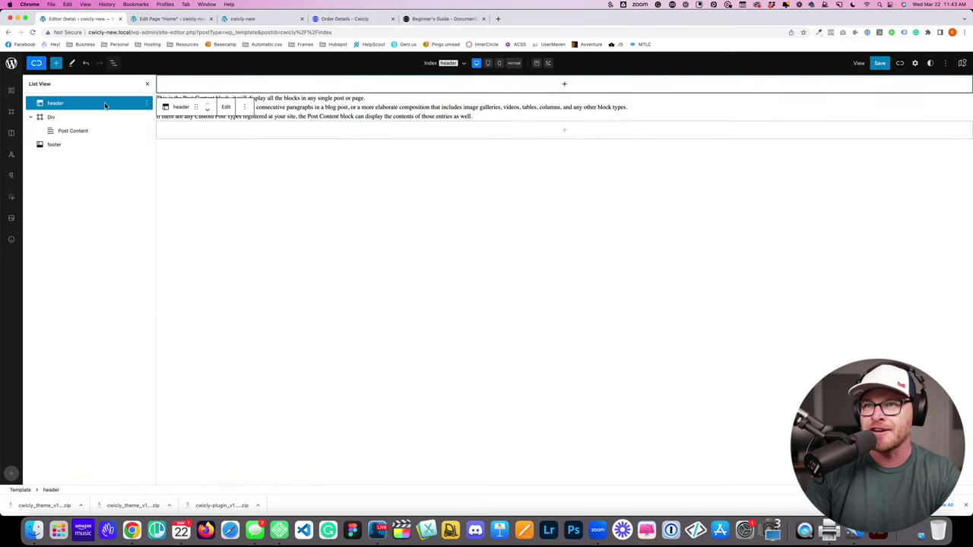
click(68, 117)
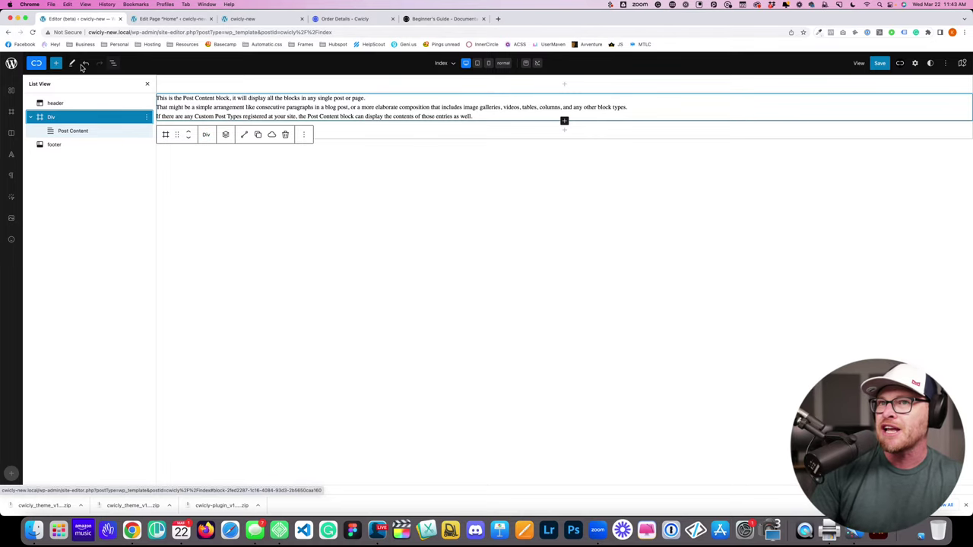
click(113, 64)
click(113, 64)
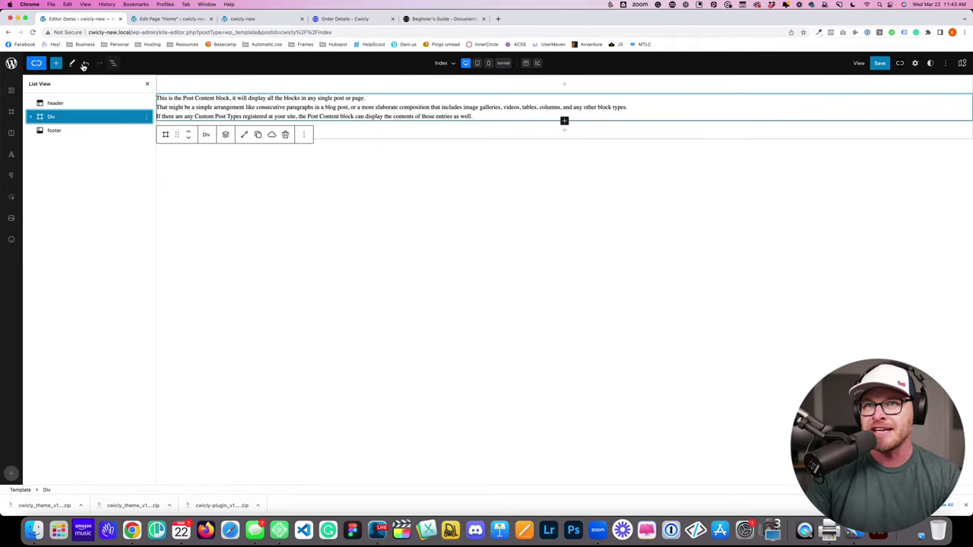
click(147, 117)
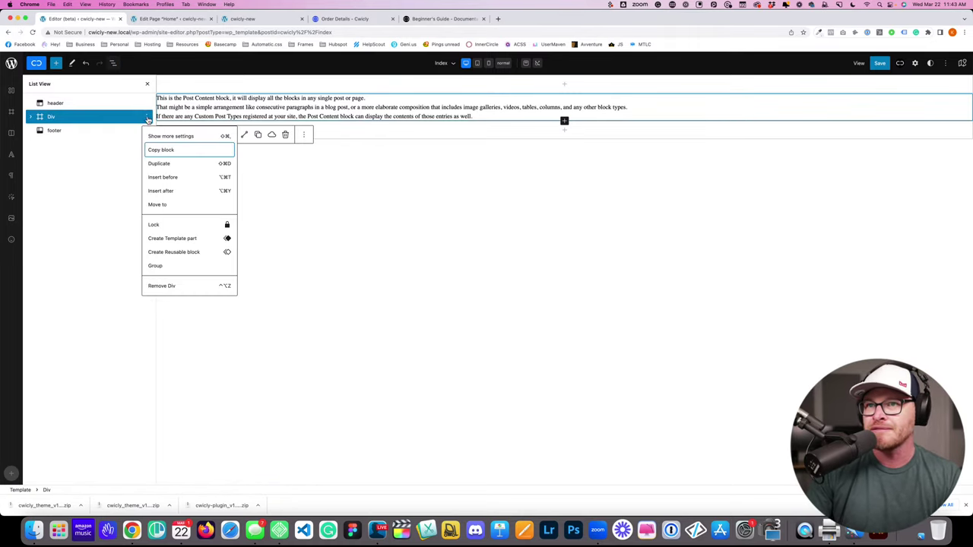
click(119, 130)
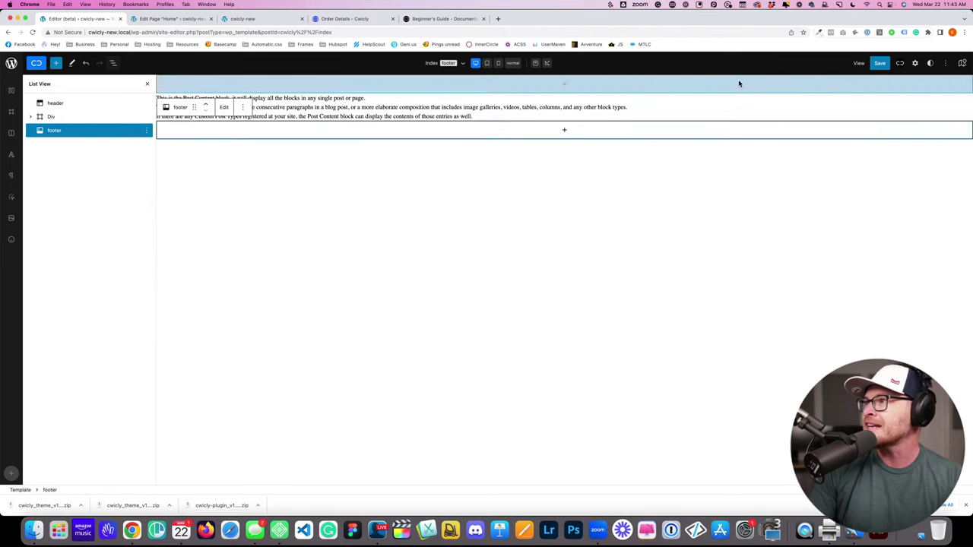
Step: Set the HTML tag of the Div around the Post Content to main and save the Index template
click(79, 119)
click(915, 63)
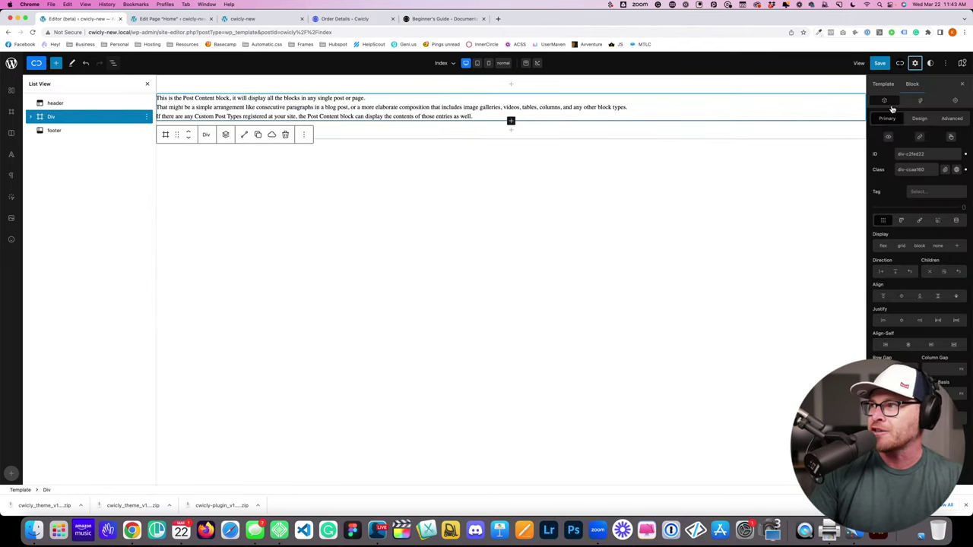
click(887, 87)
click(911, 86)
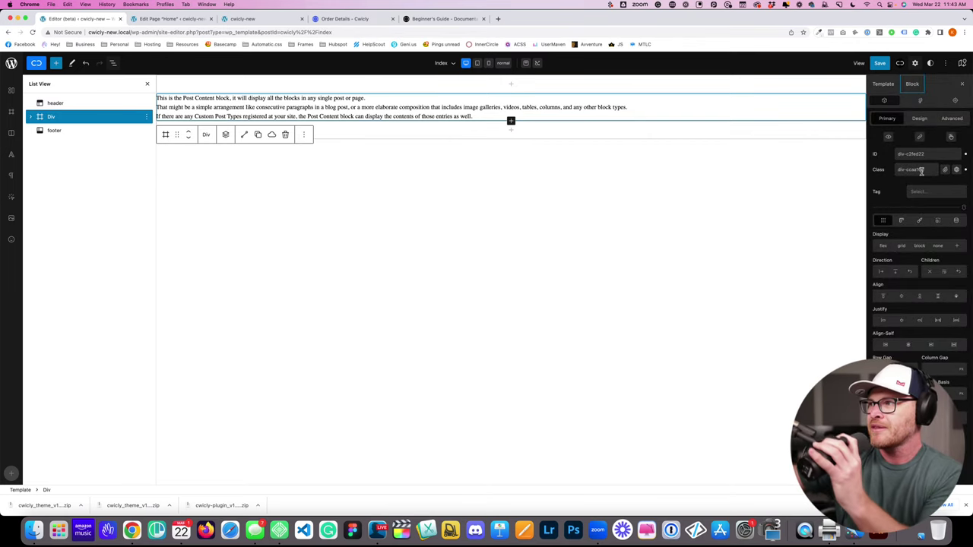
click(935, 192)
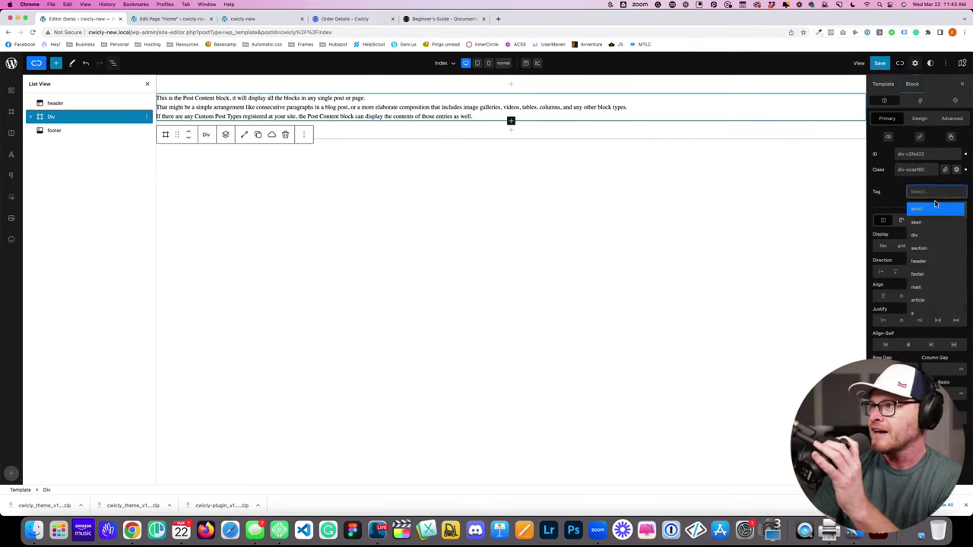
click(925, 289)
click(879, 64)
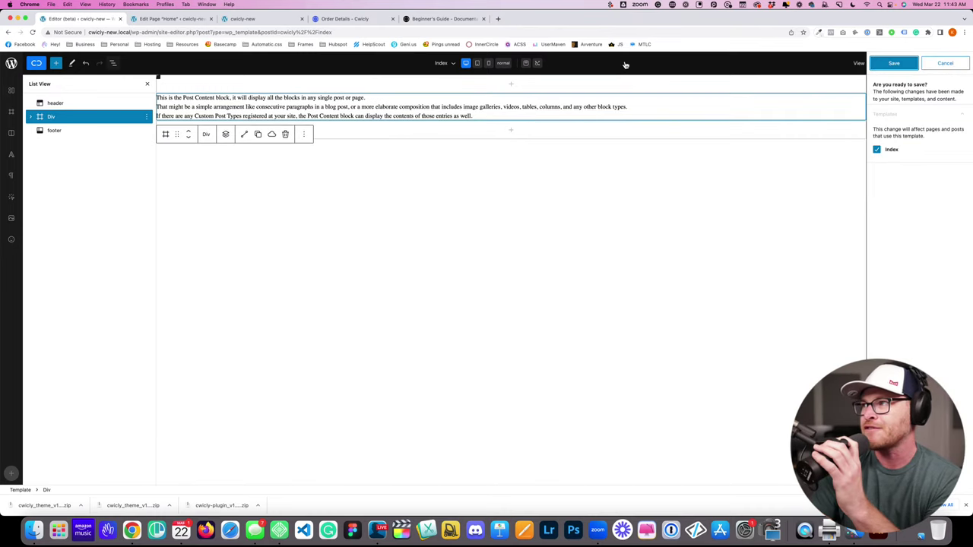
click(881, 67)
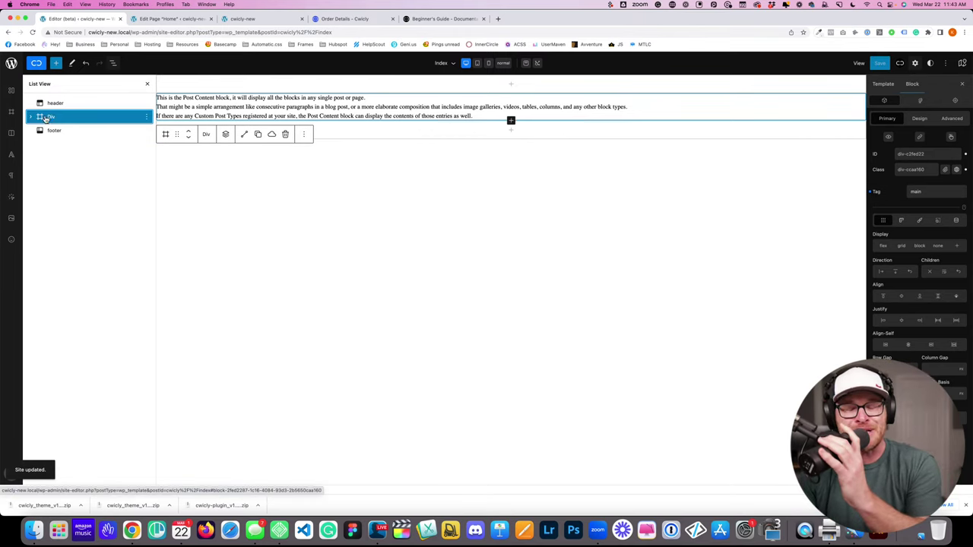
click(147, 118)
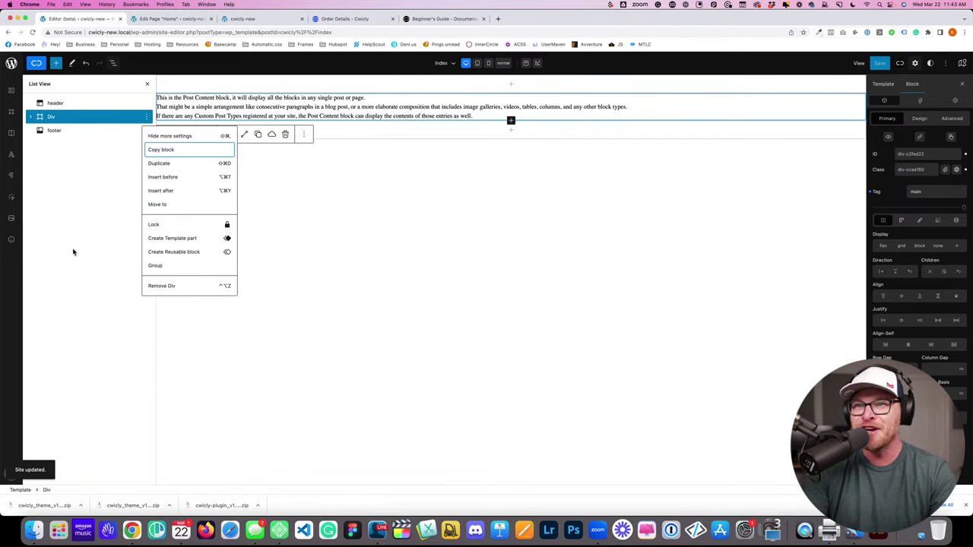
click(339, 277)
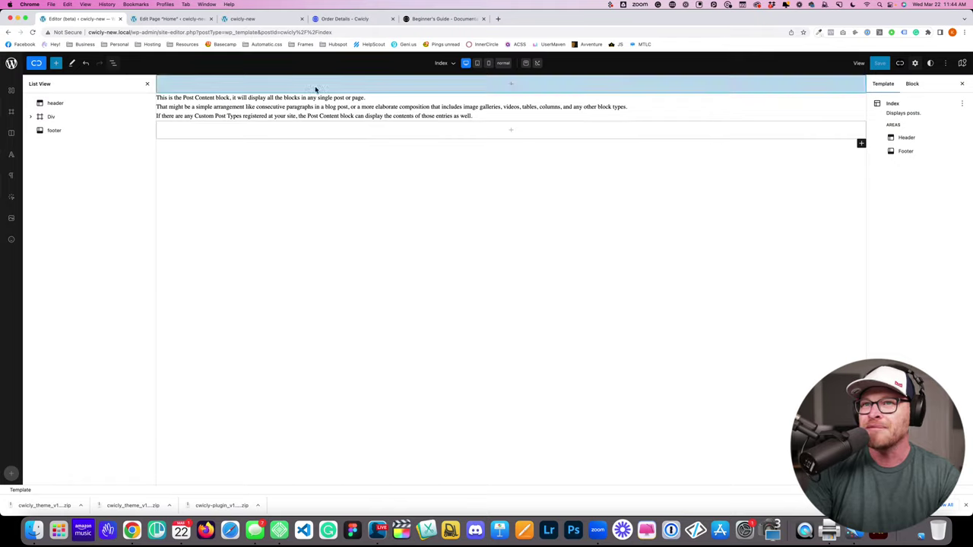
Step: Reload the site's front end and inspect the main and wp-site-blocks elements wrapped around the hero section
click(250, 18)
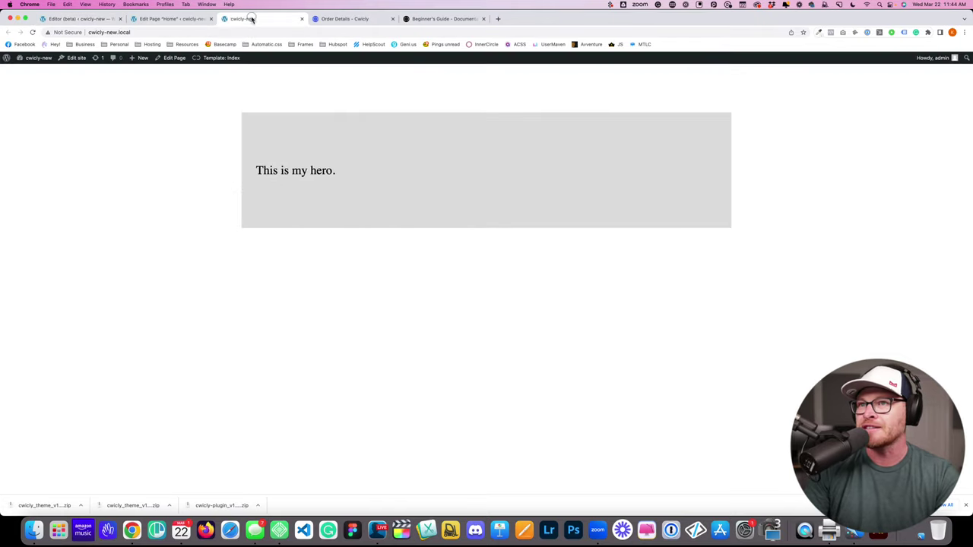
key(super+r)
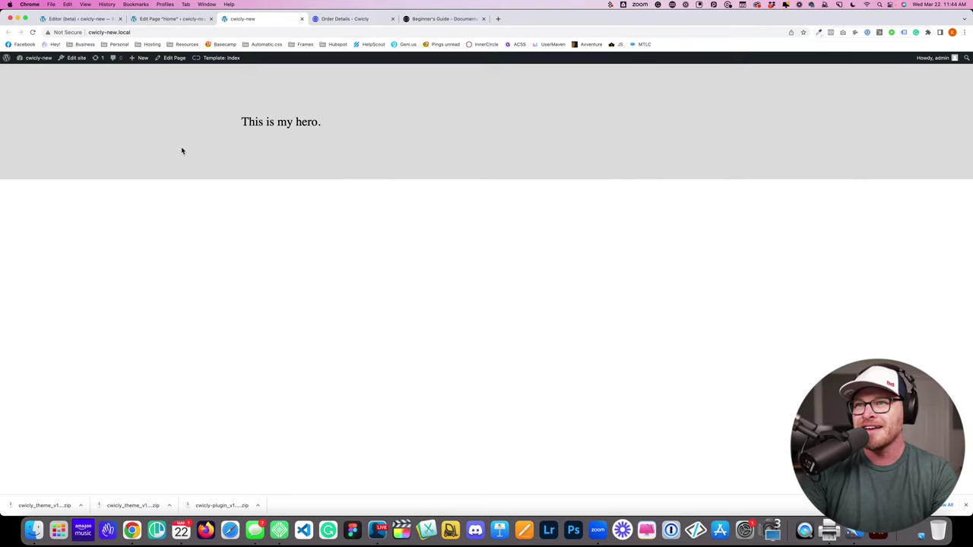
right_click(159, 116)
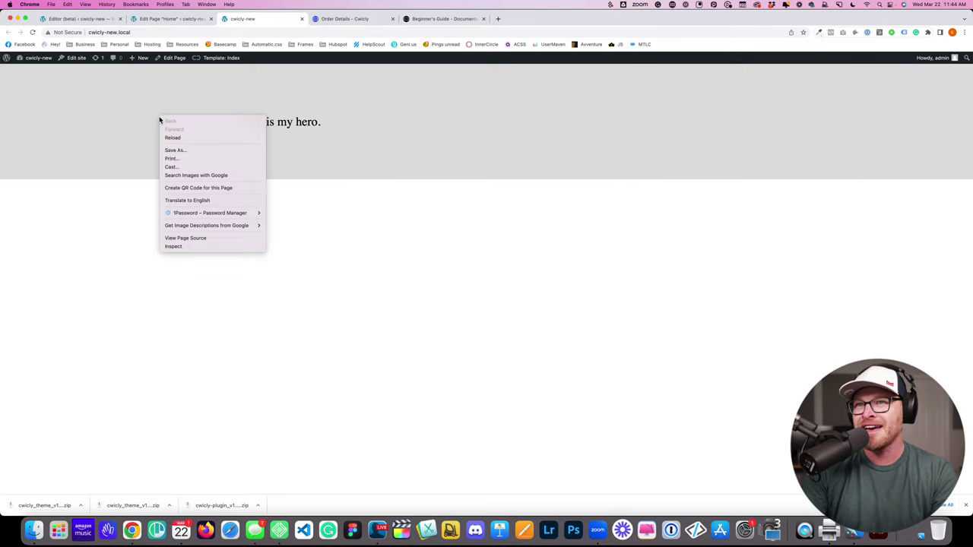
click(220, 246)
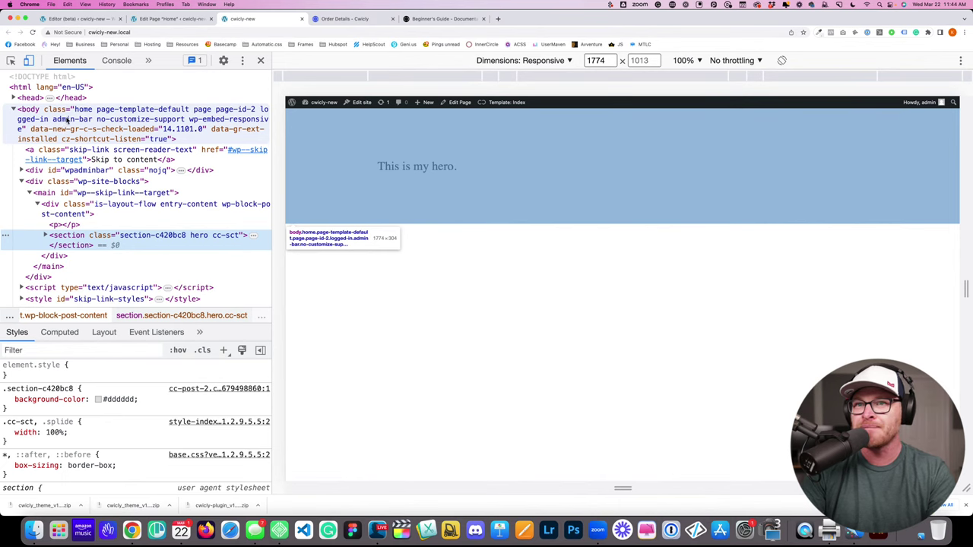
click(44, 192)
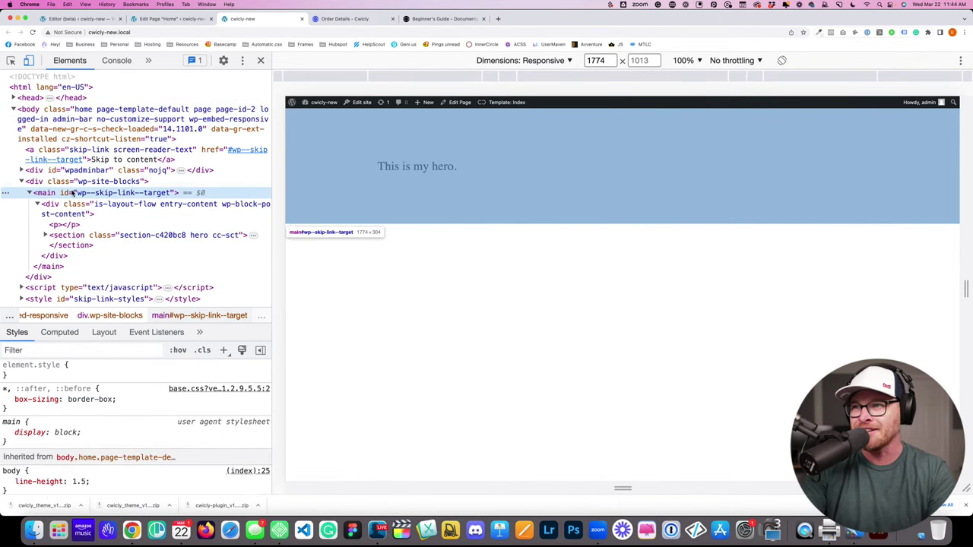
click(35, 182)
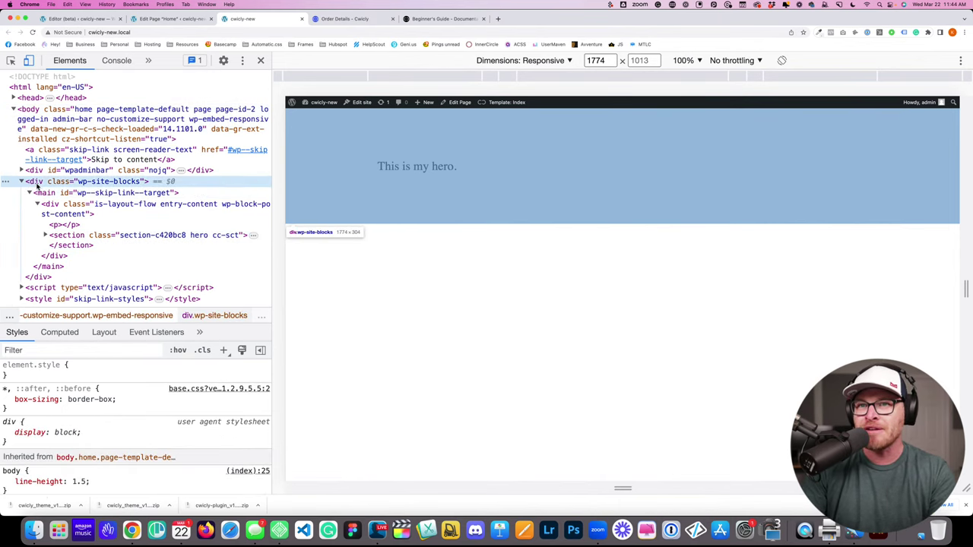
click(44, 191)
click(42, 183)
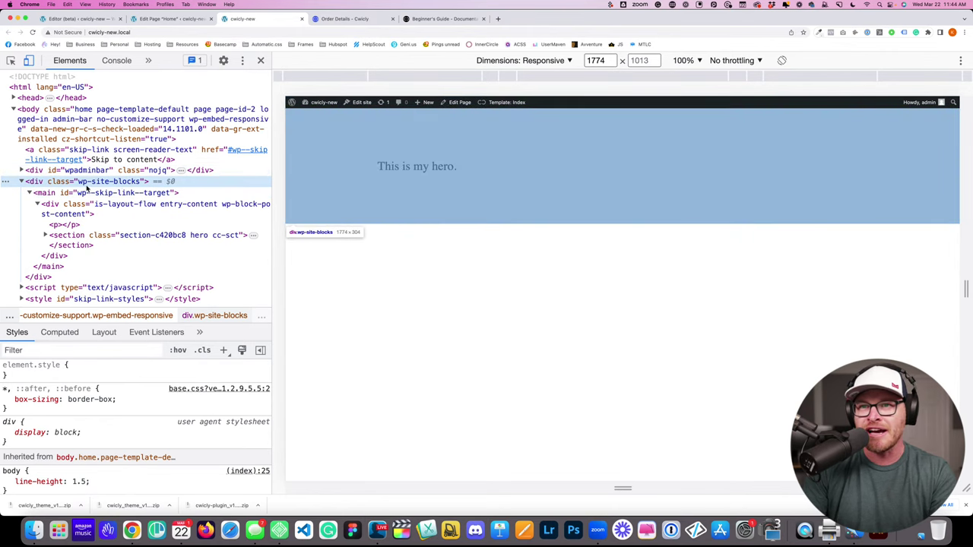
Step: Try moving the main element out of the wp-site-blocks div in the inspected markup, and reload the page to discard the change
click(35, 194)
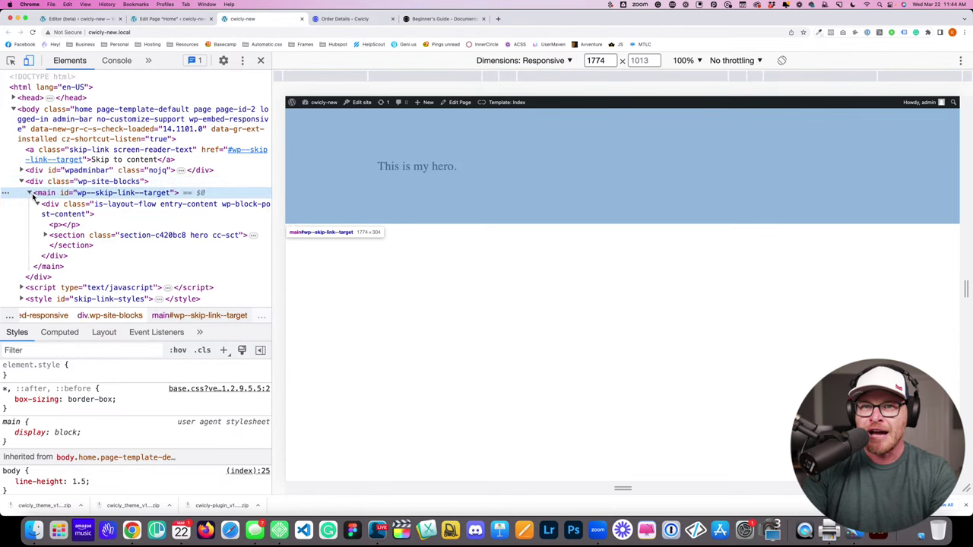
click(30, 194)
drag(42, 195, 46, 168)
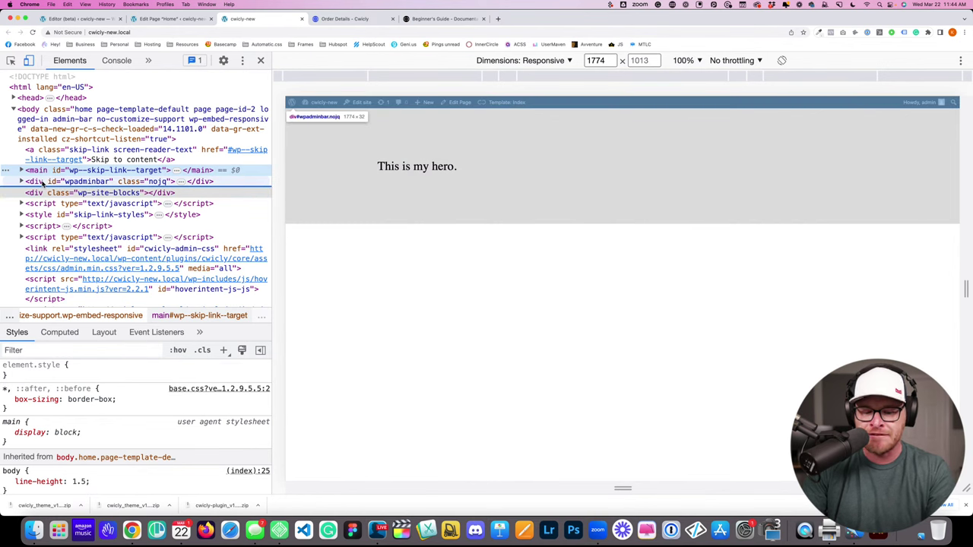
key(super+r)
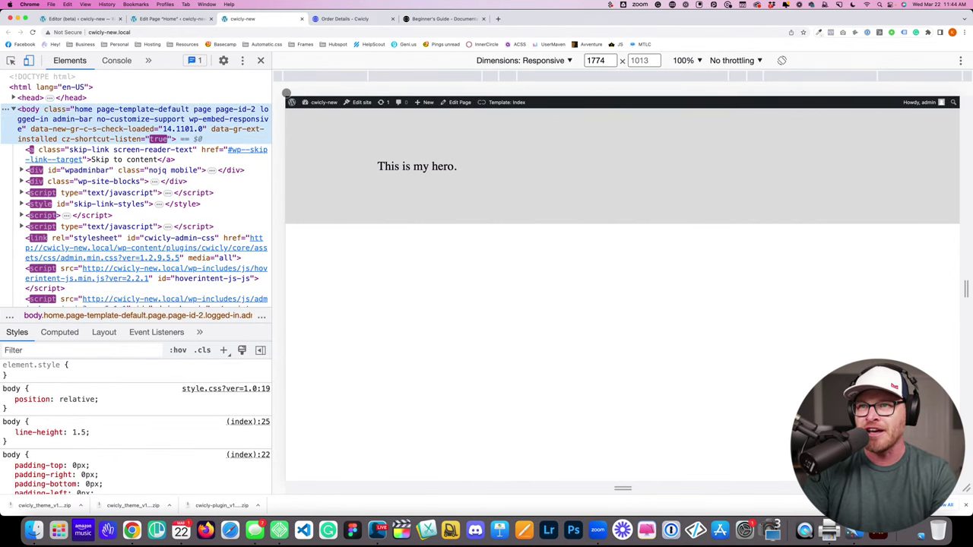
key(super+alt+i)
Step: Inspect the hero again and examine the wp-site-blocks, main and post-content wrappers nested around it
right_click(135, 118)
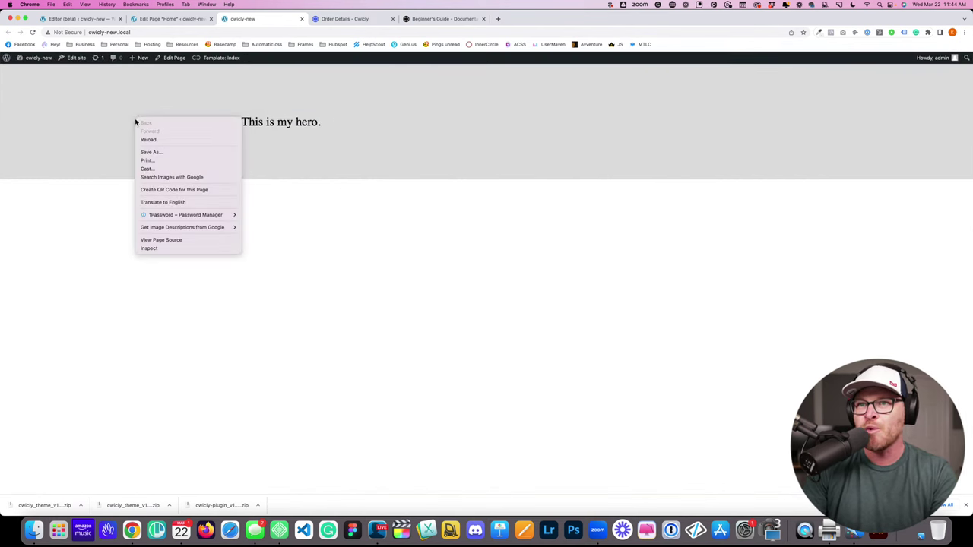
click(195, 252)
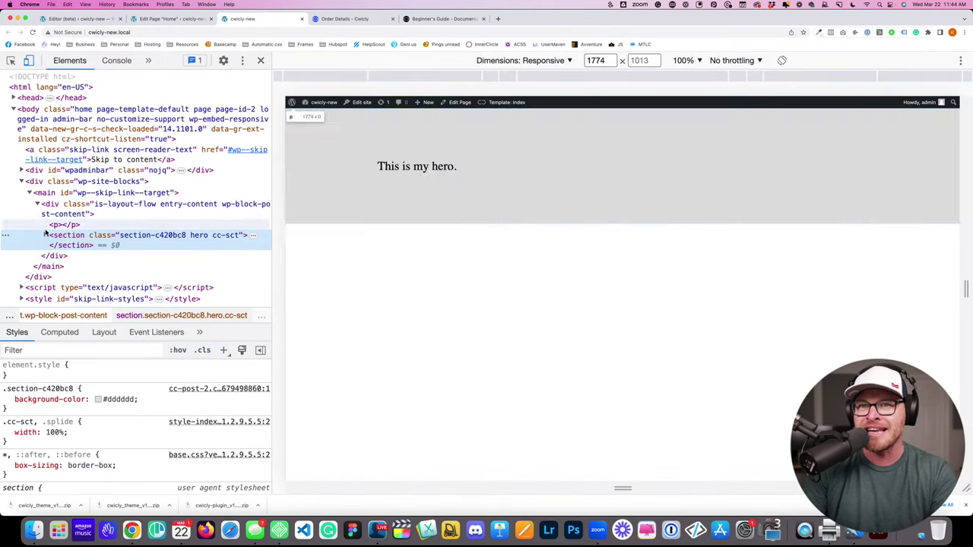
click(110, 183)
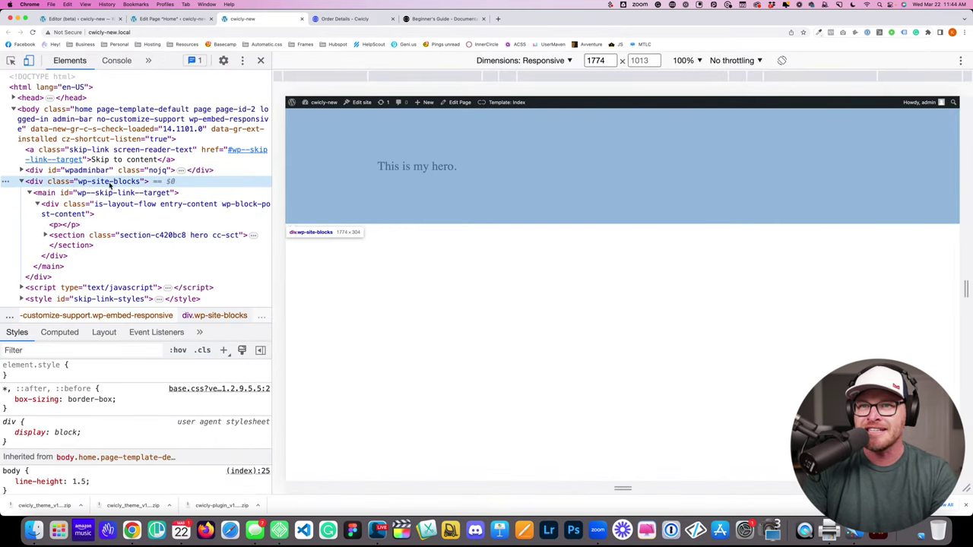
click(35, 194)
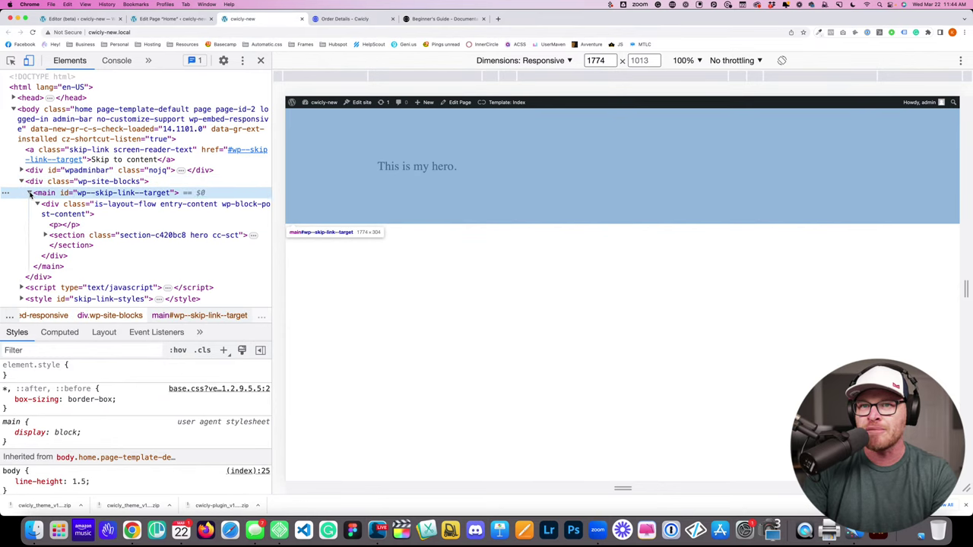
click(38, 206)
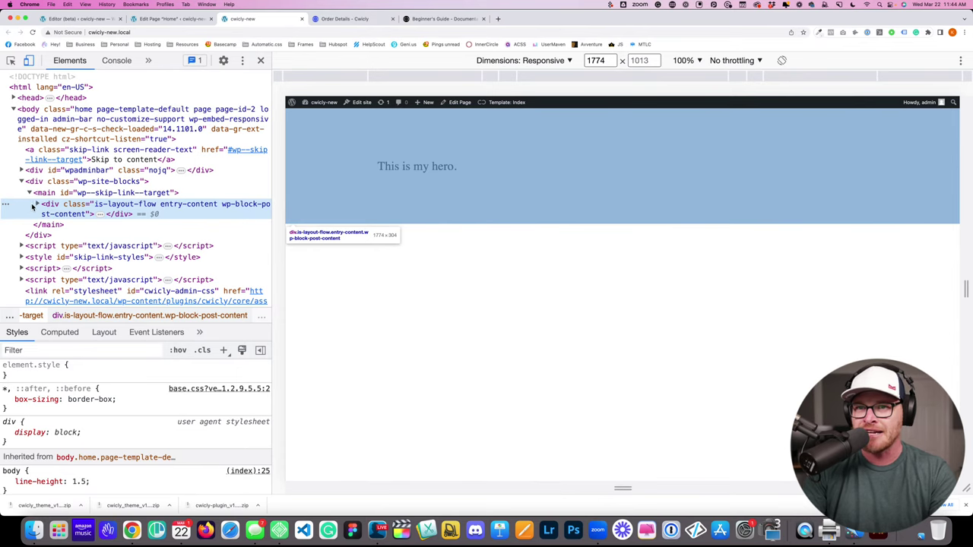
click(36, 204)
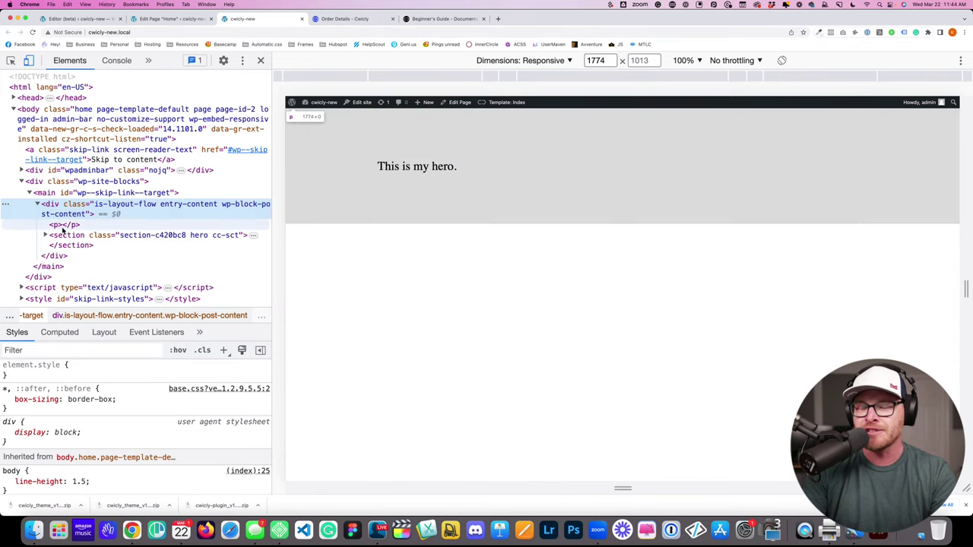
Step: In the inspected markup, delete the empty paragraph, move the hero section directly into main and delete the emptied post-content div
click(65, 226)
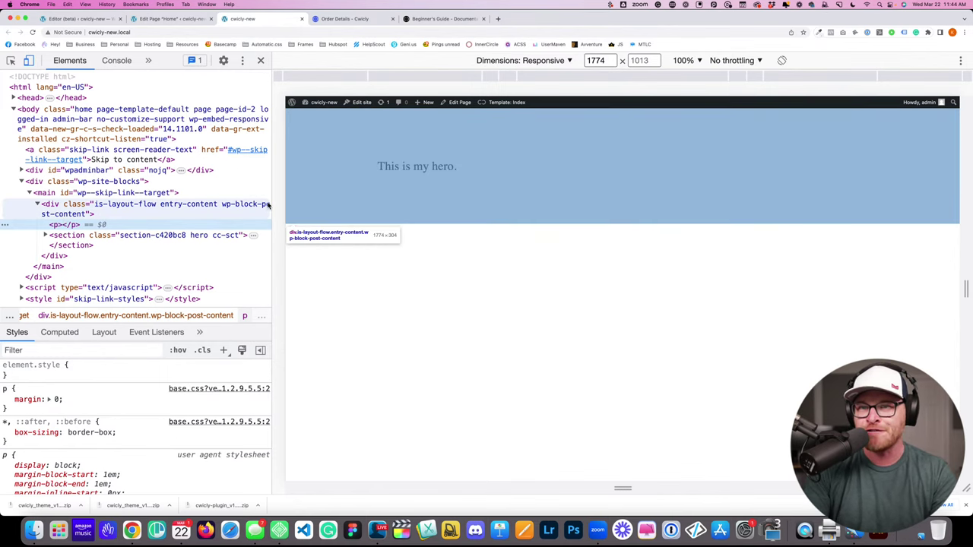
key(Delete)
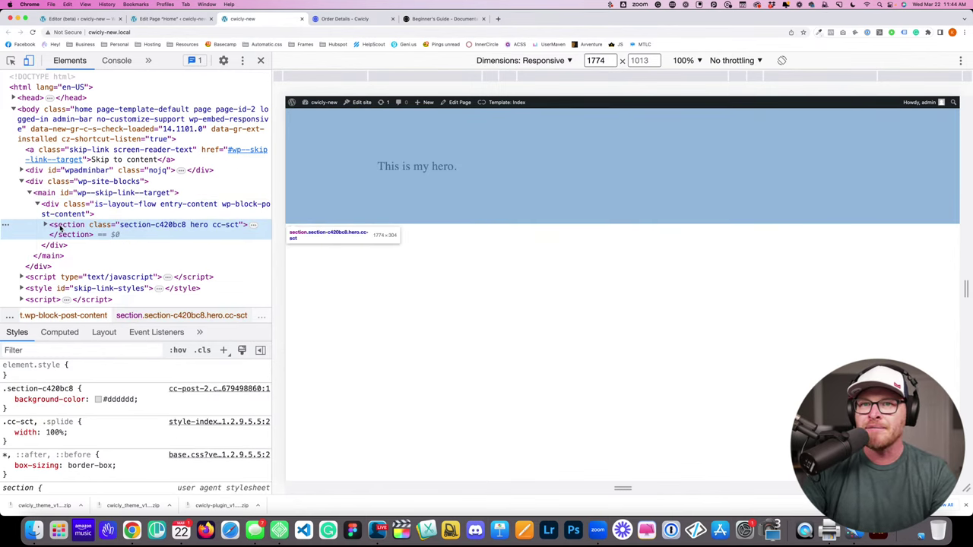
drag(59, 228, 55, 201)
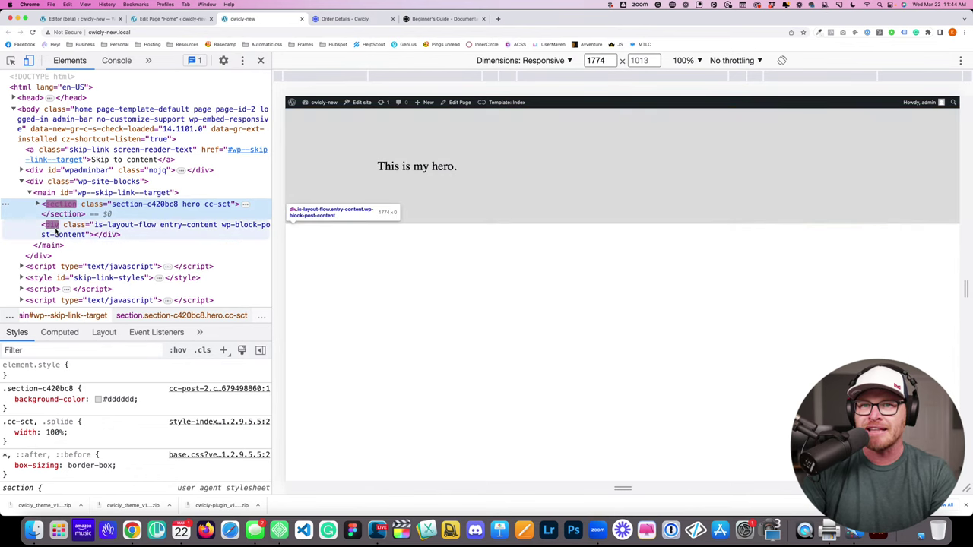
click(68, 231)
key(Delete)
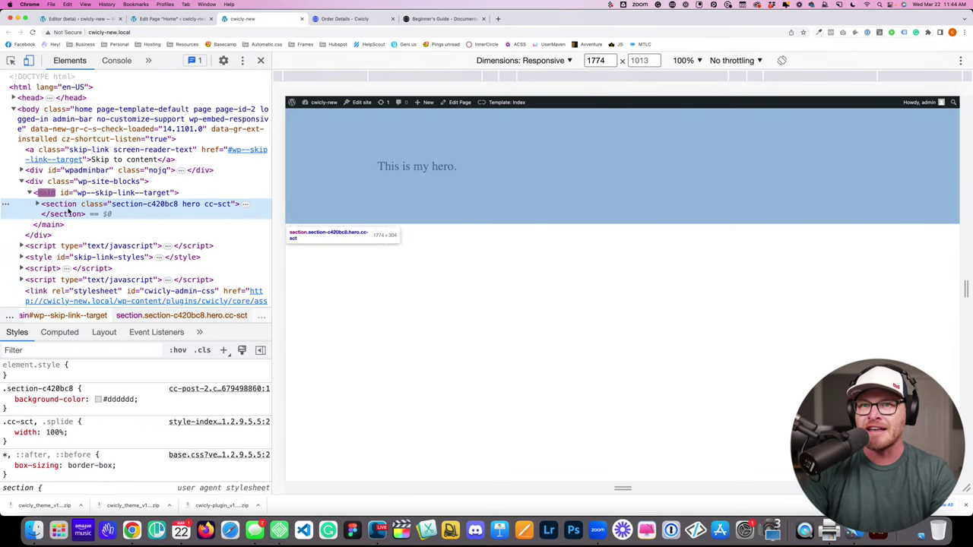
Step: Move the main element out of the wp-site-blocks div in the inspected markup and delete the emptied div
click(44, 194)
click(41, 203)
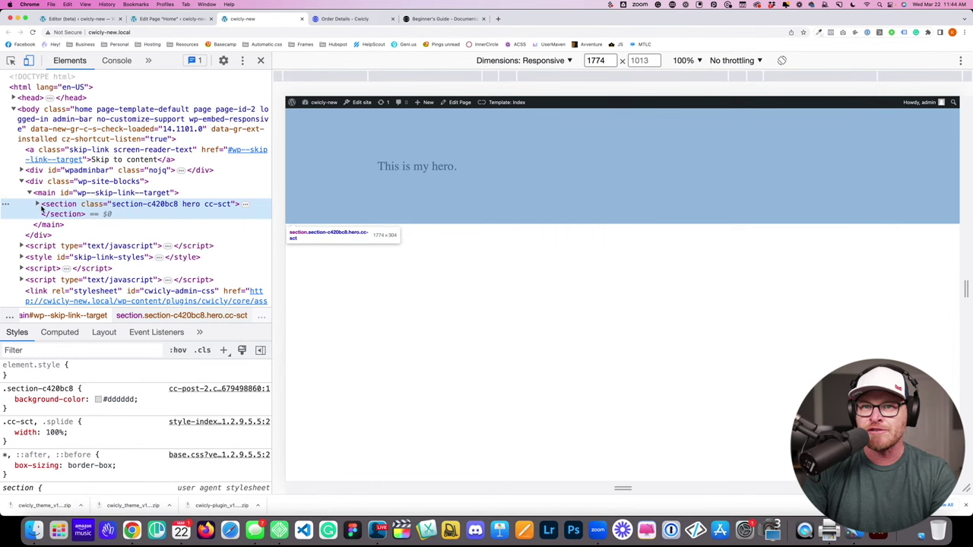
click(36, 204)
click(29, 192)
drag(53, 192, 32, 179)
click(38, 193)
key(Delete)
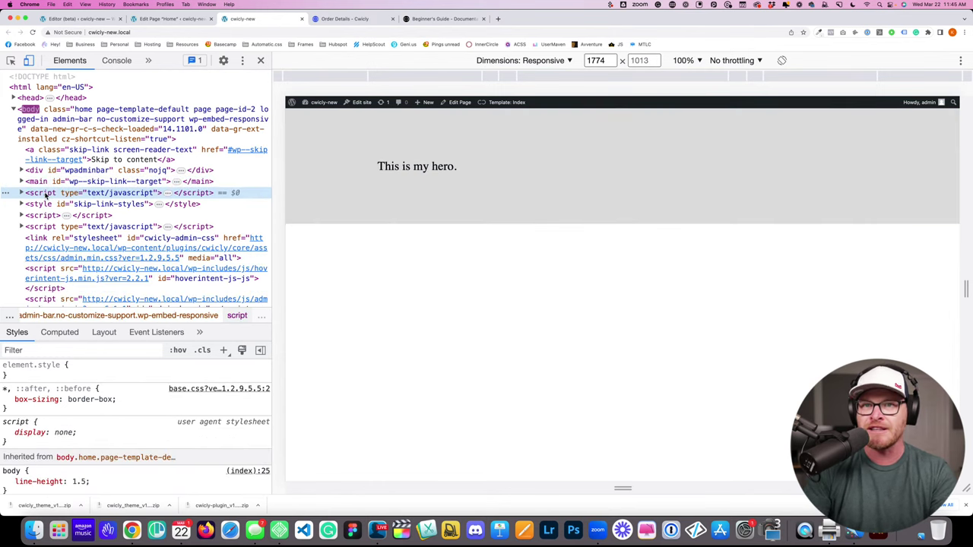
Step: Review the simplified nesting of the hero section inside main, and reload the page to discard the markup edits
click(38, 182)
scroll(30, 167, down, 5)
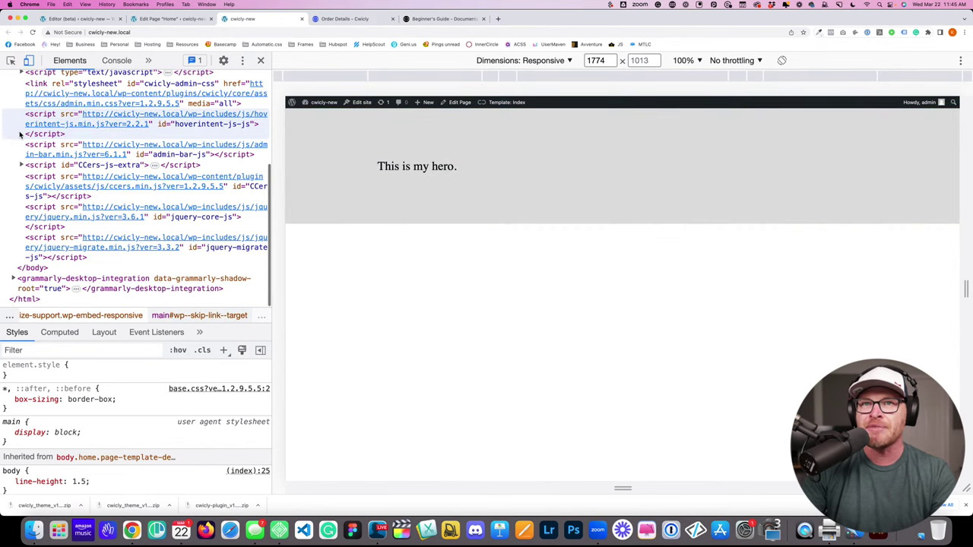
scroll(23, 145, up, 5)
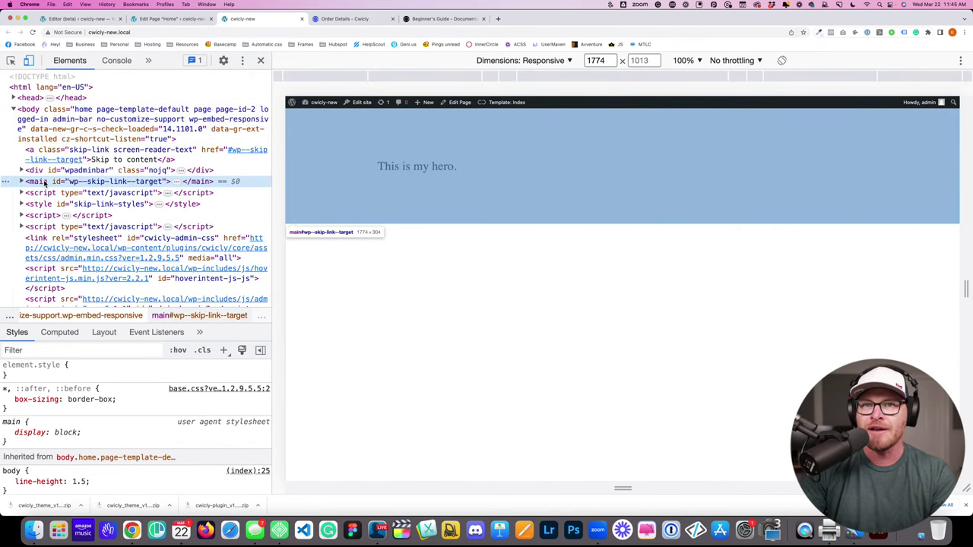
click(21, 182)
click(53, 193)
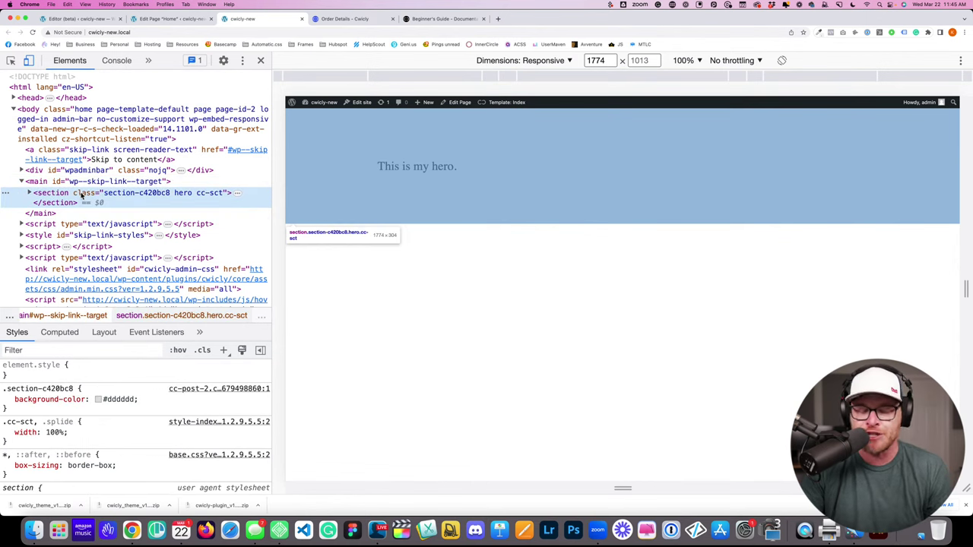
key(super+r)
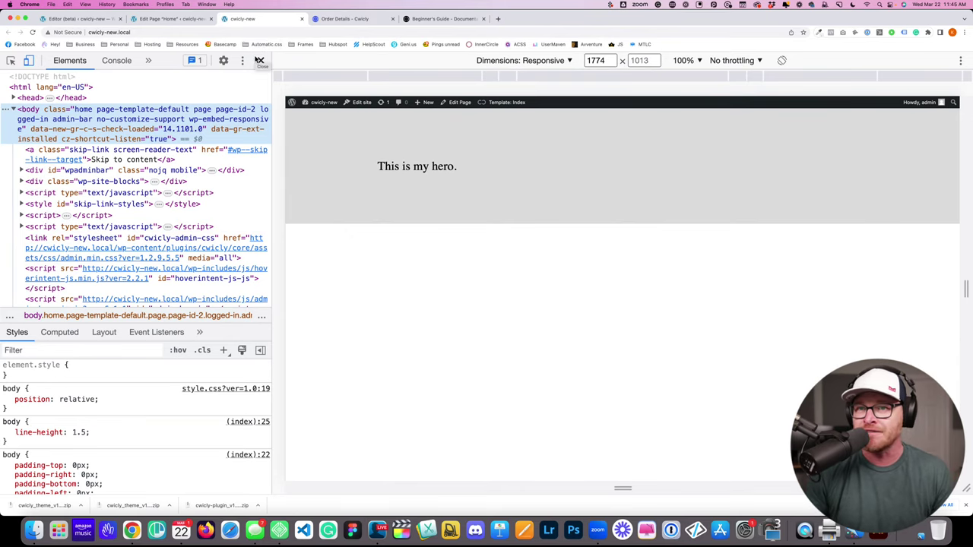
click(260, 61)
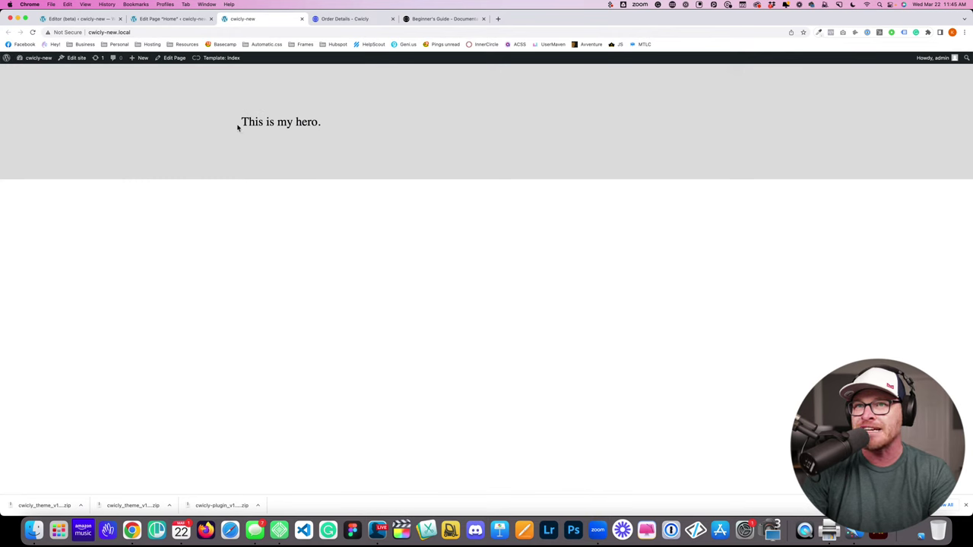
Step: Inspect the live hero section and expand it to examine its inner cc-wrapper div
right_click(149, 127)
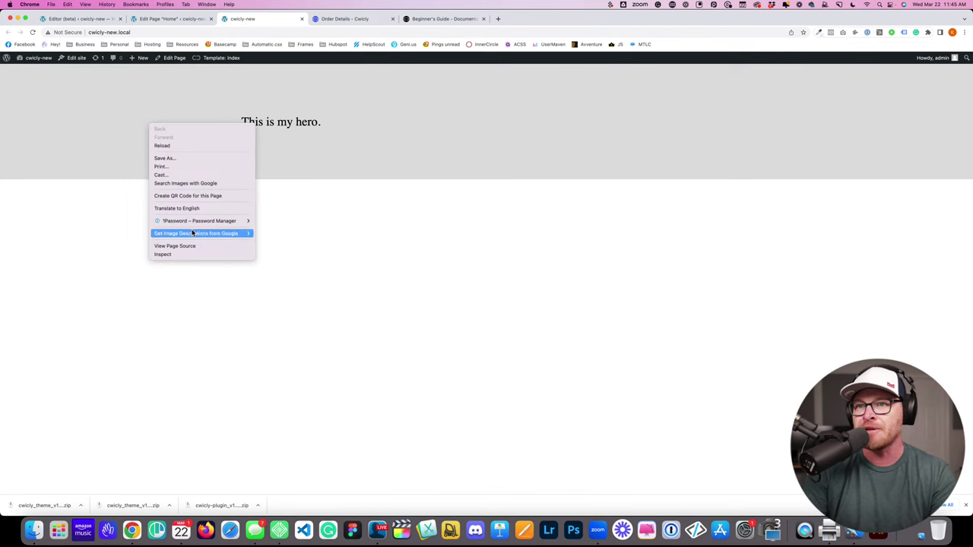
click(187, 256)
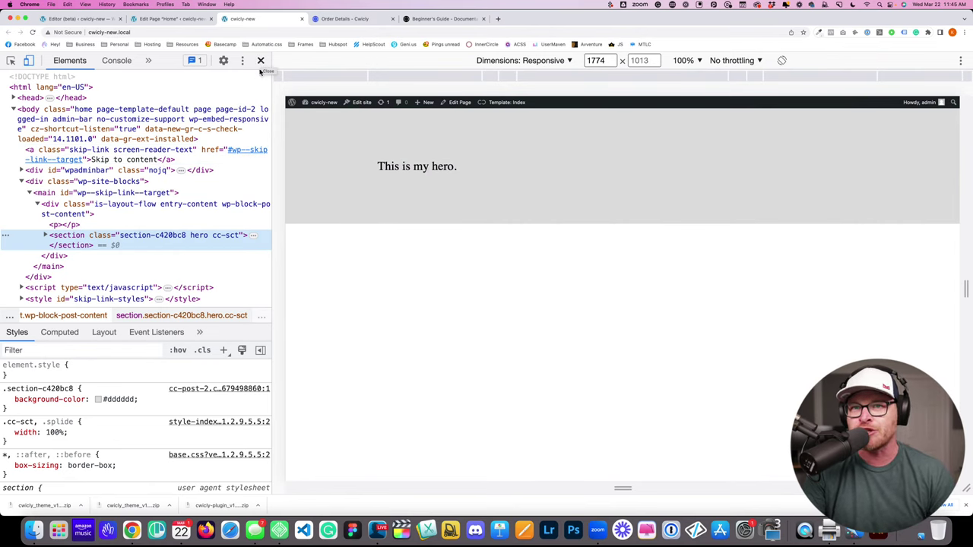
click(44, 235)
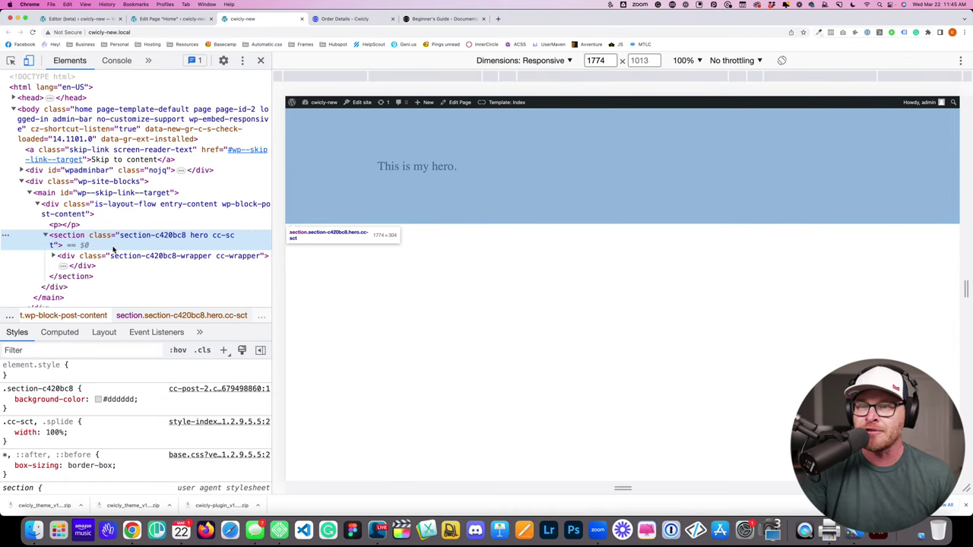
click(260, 60)
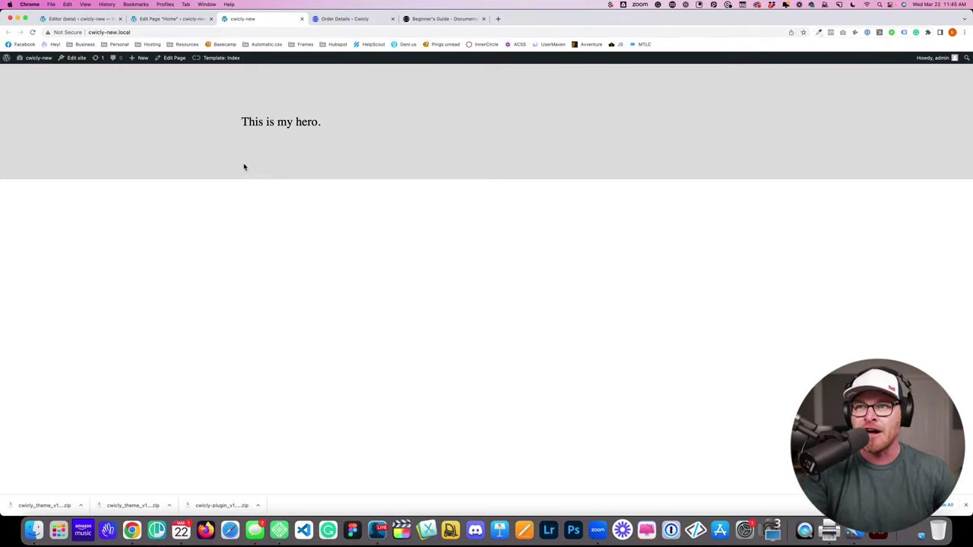
Step: Inspect the width and padding styles of the hero's cc-wrapper div and return to the Home page editor
right_click(271, 99)
click(293, 231)
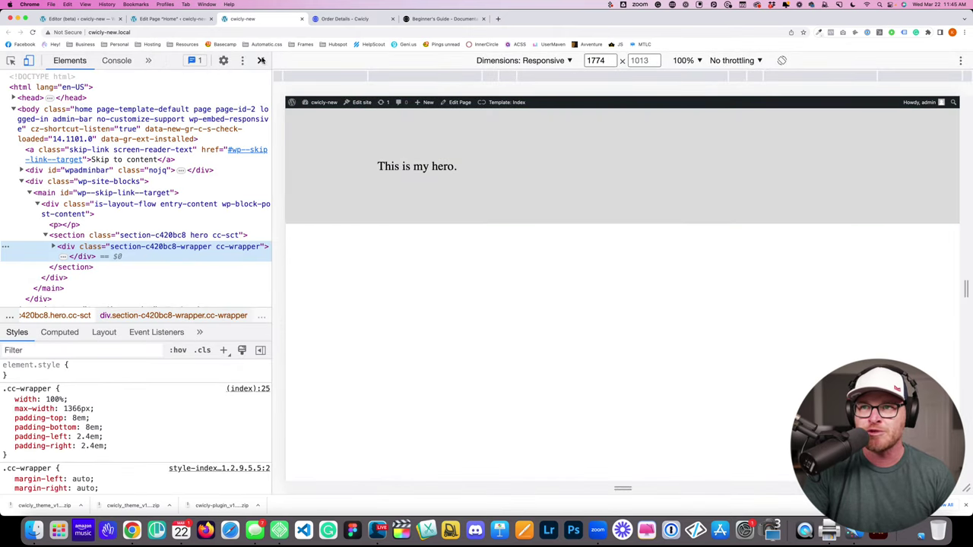
click(260, 60)
click(180, 23)
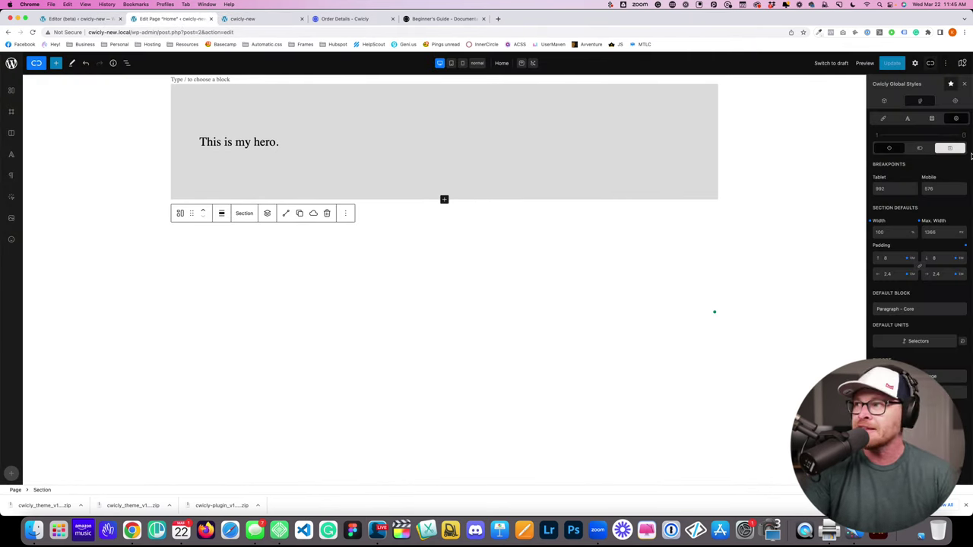
click(916, 65)
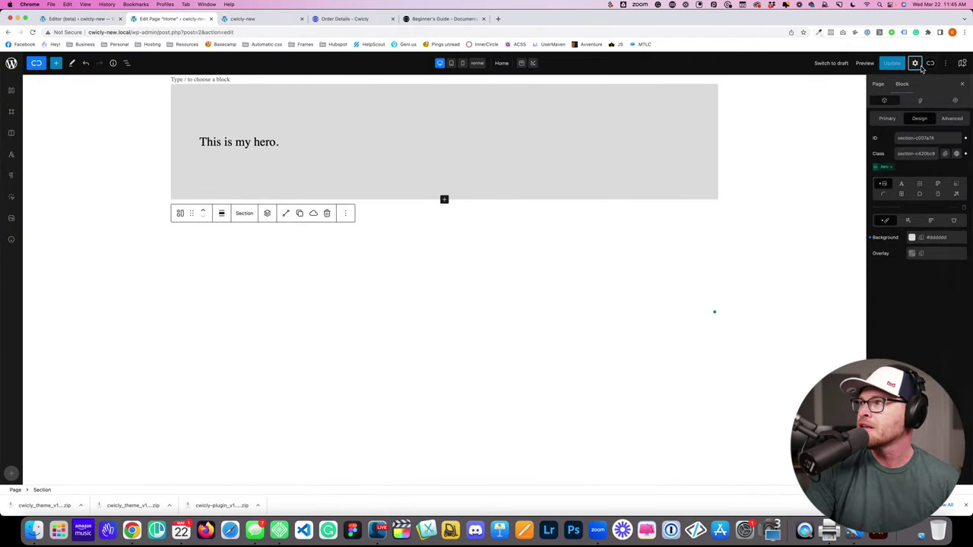
click(955, 119)
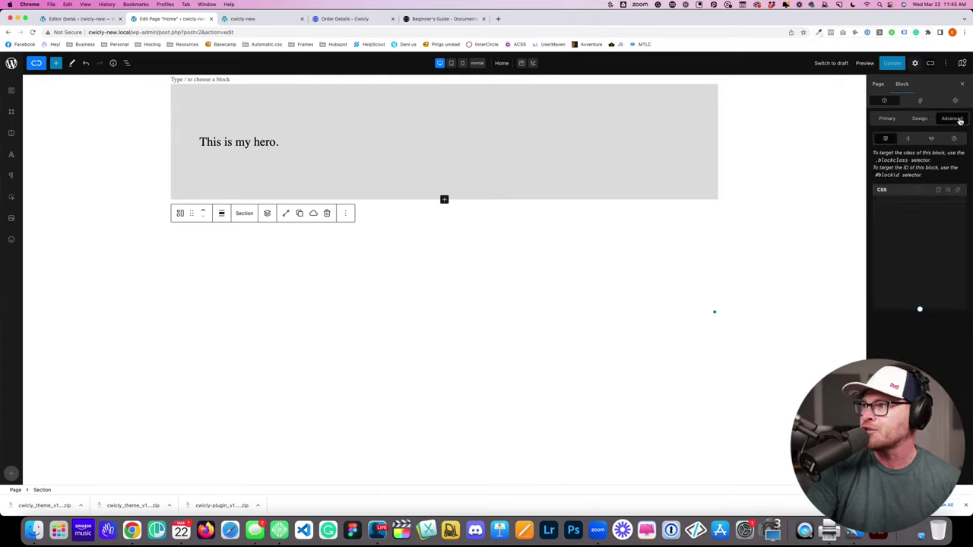
click(955, 100)
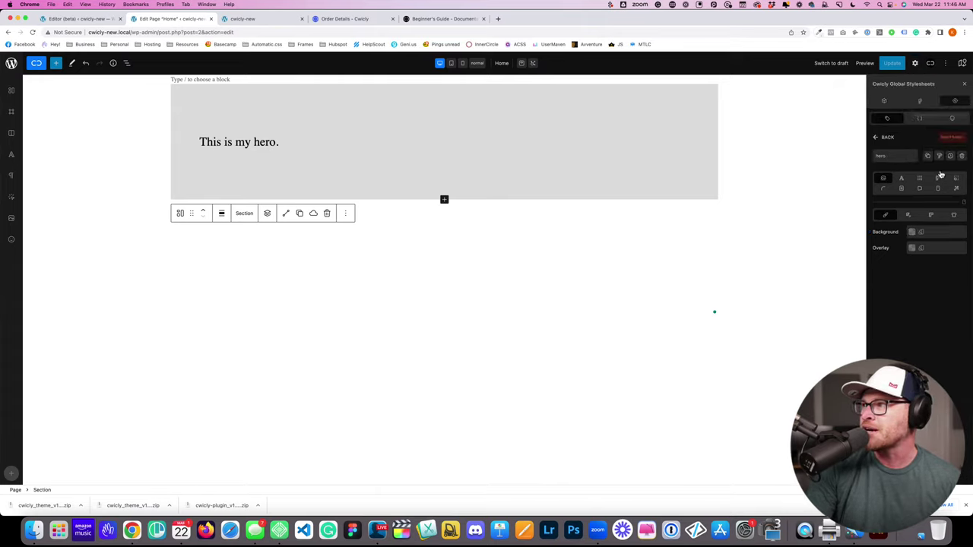
click(920, 100)
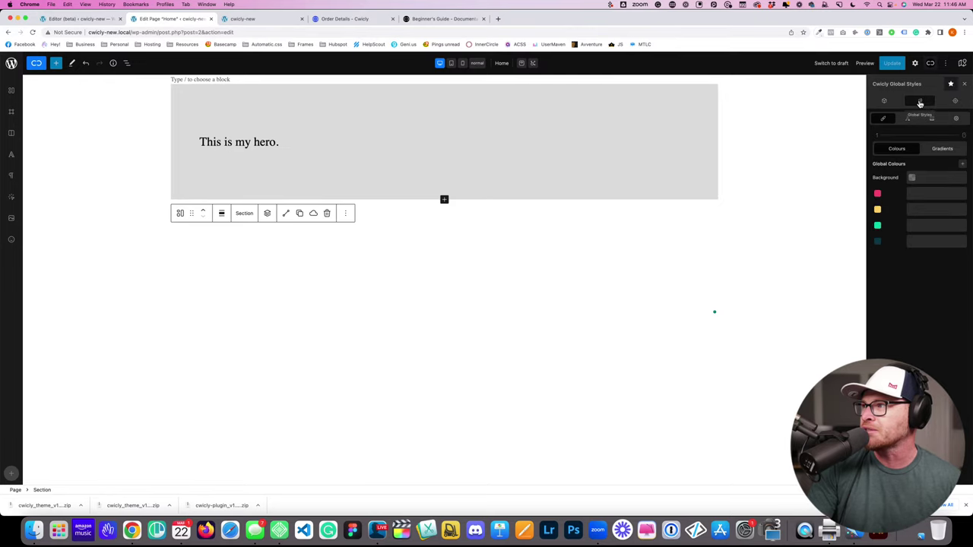
click(956, 118)
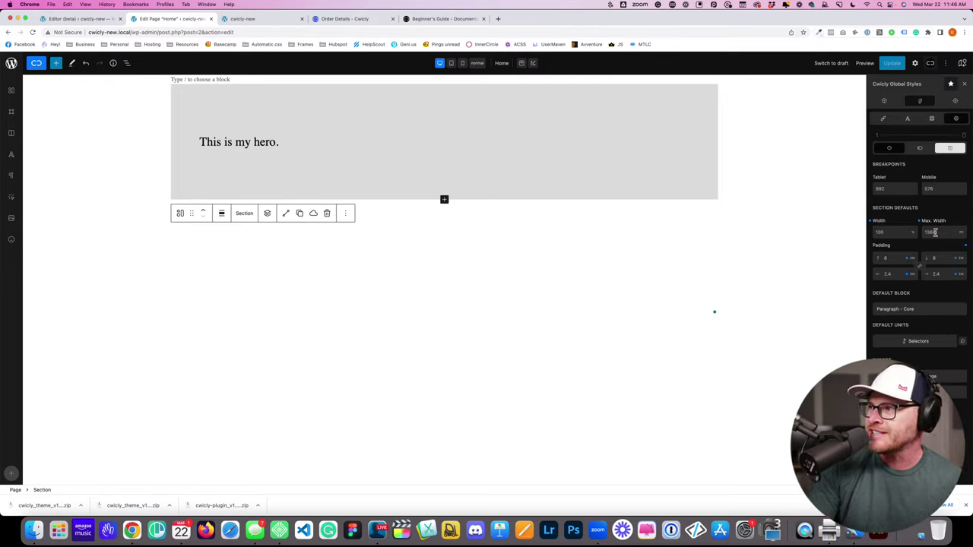
Step: Clear the top, bottom and left padding in the section defaults and save the global settings
click(888, 258)
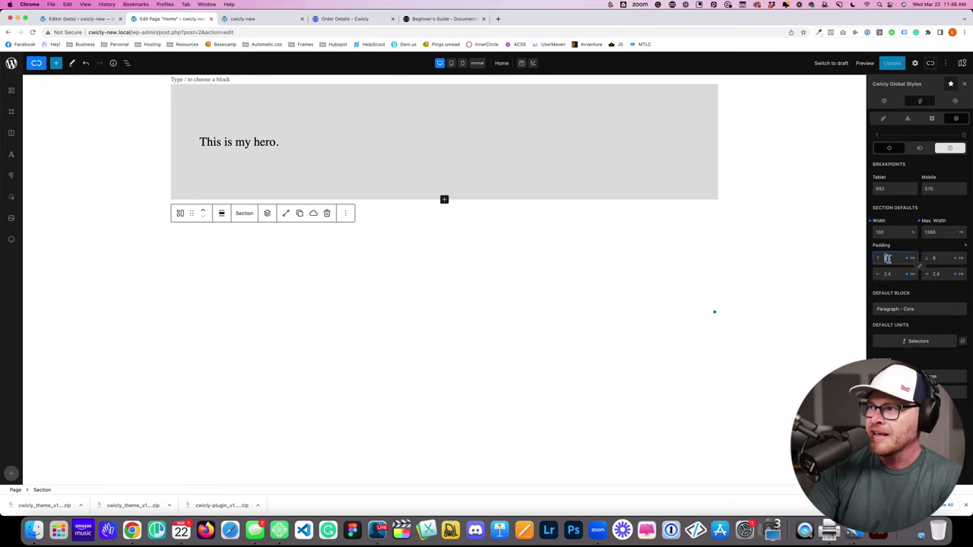
text(1)
key(Tab)
text(1)
key(Tab)
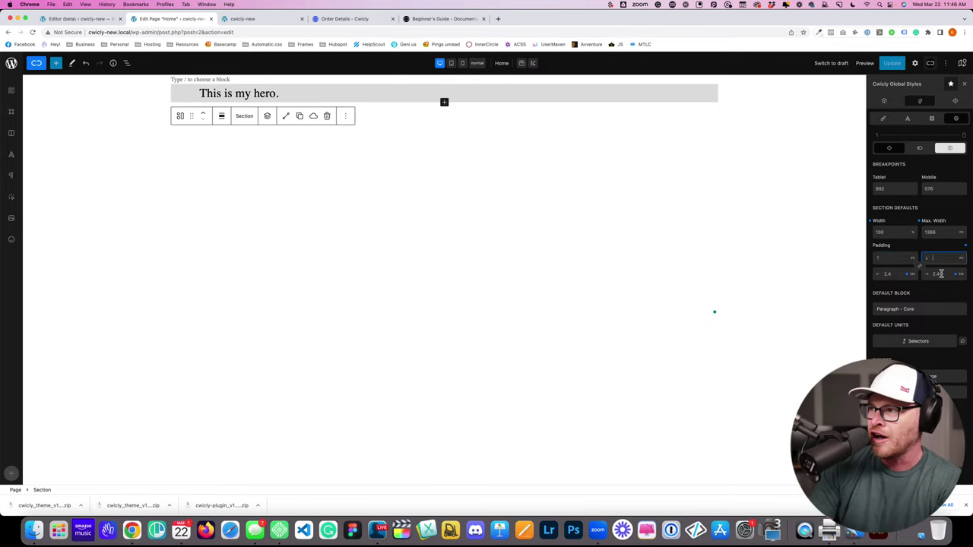
text(2)
click(910, 278)
text(1)
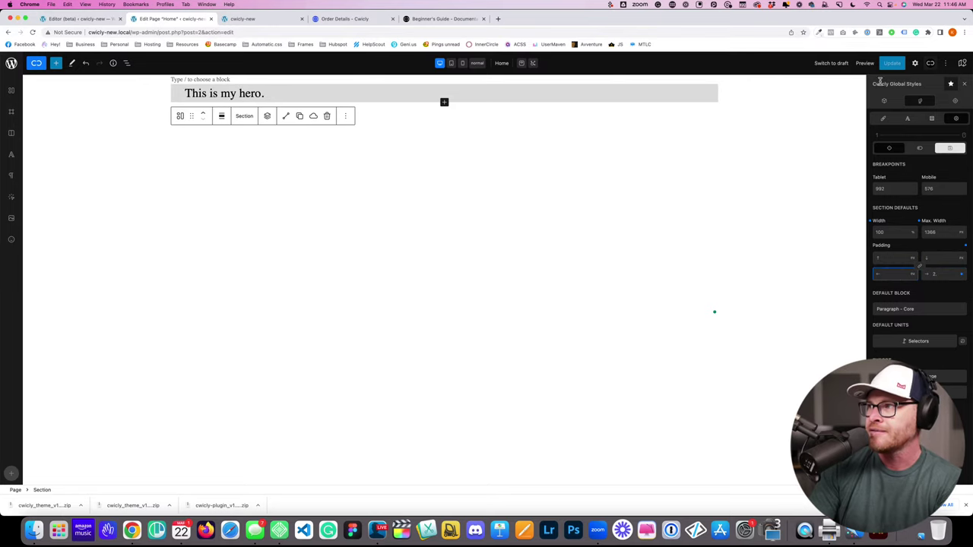
click(950, 147)
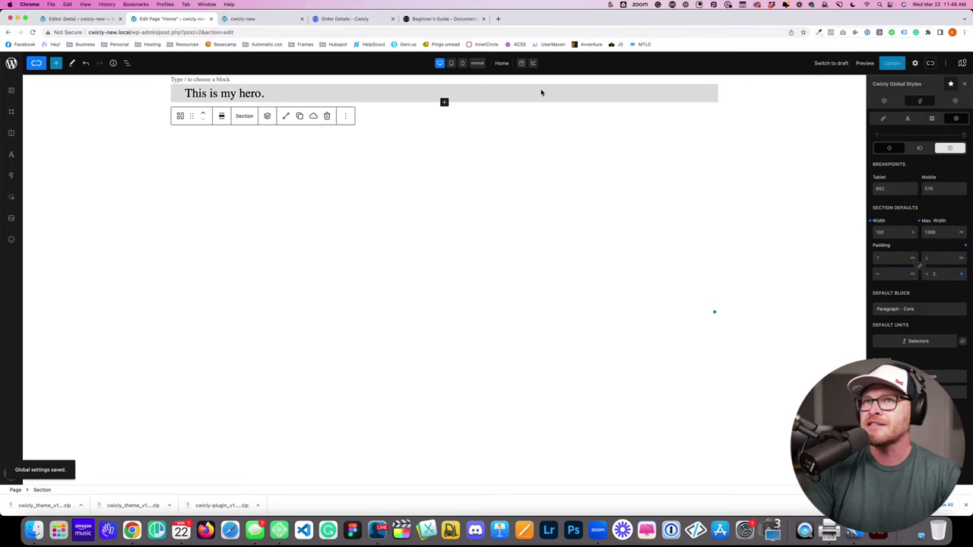
Step: Leave the Index template in the site editor for the WordPress dashboard and open the WPCodeBox snippet editor
click(88, 21)
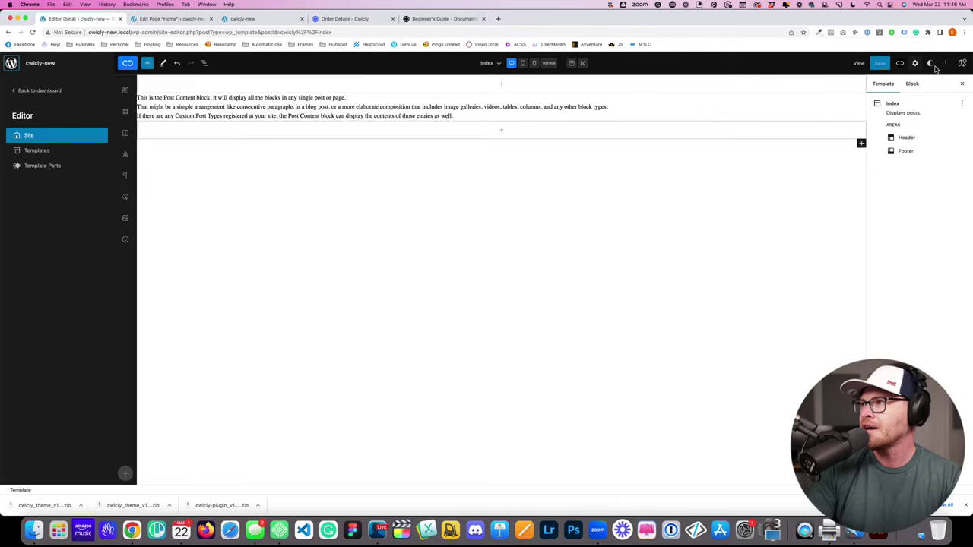
click(11, 63)
click(11, 63)
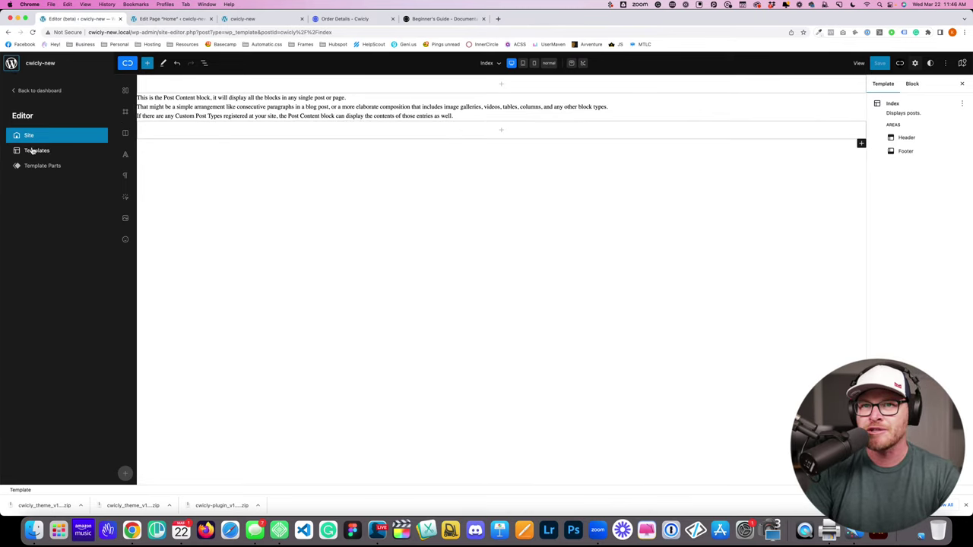
click(29, 92)
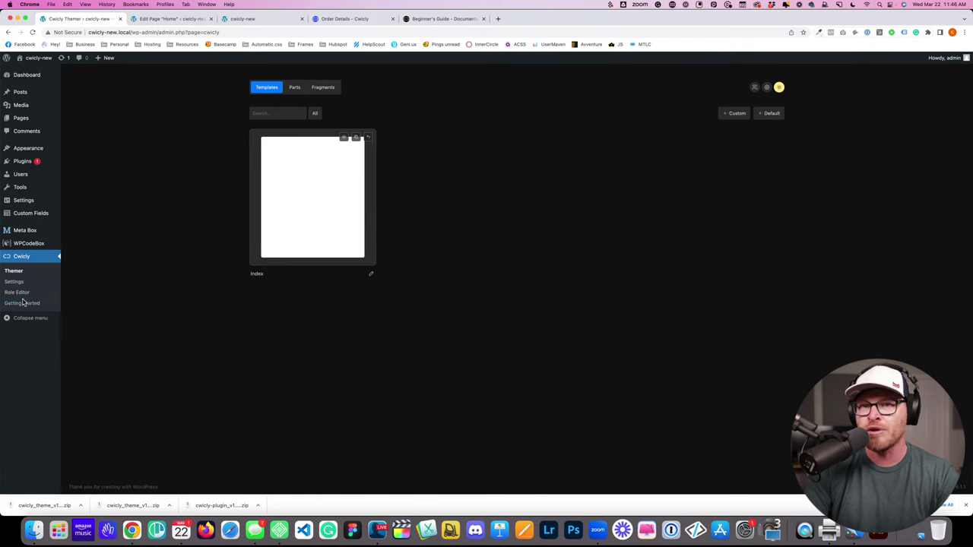
click(23, 244)
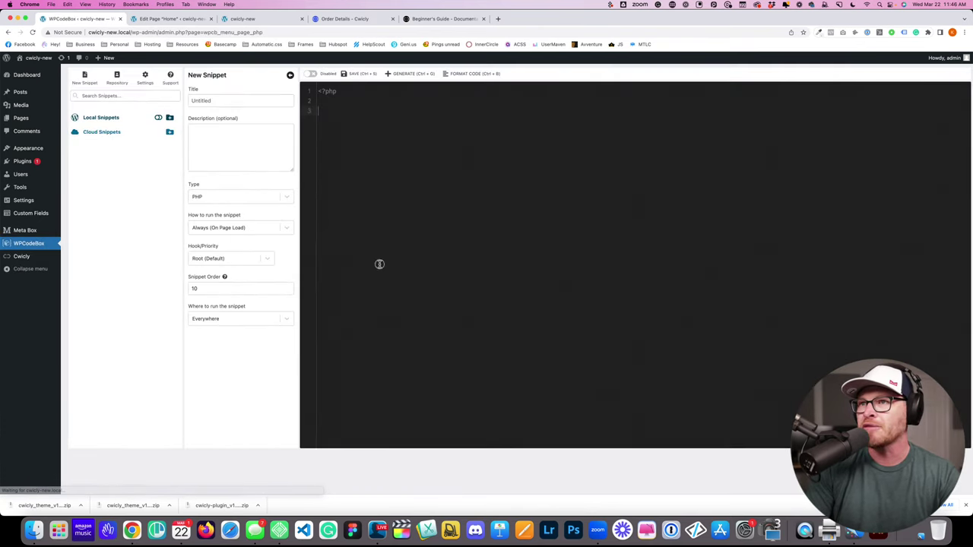
Step: Write a section rule with padding-block 8em and padding-inline 2.4em in a new snippet, then save and enable it
text(section {)
key(Return)
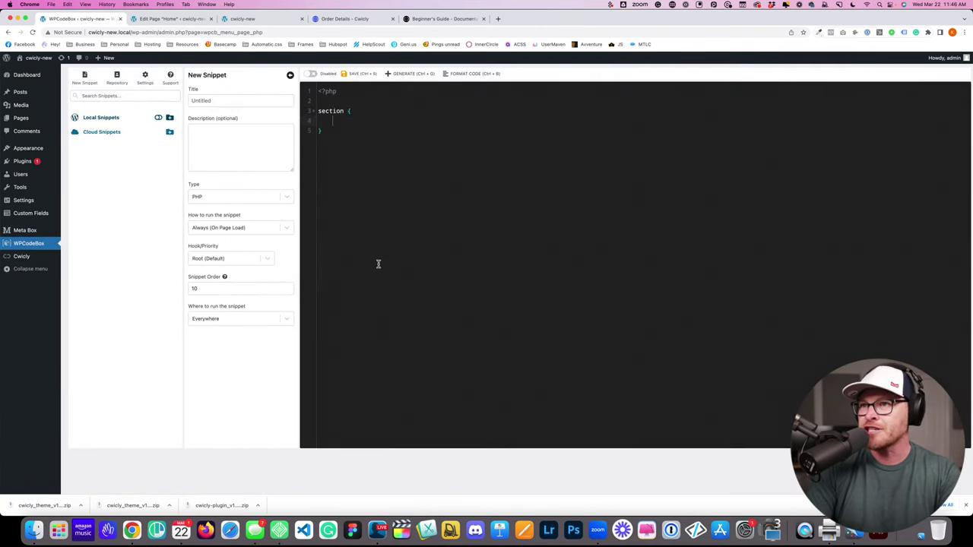
text(padding-b)
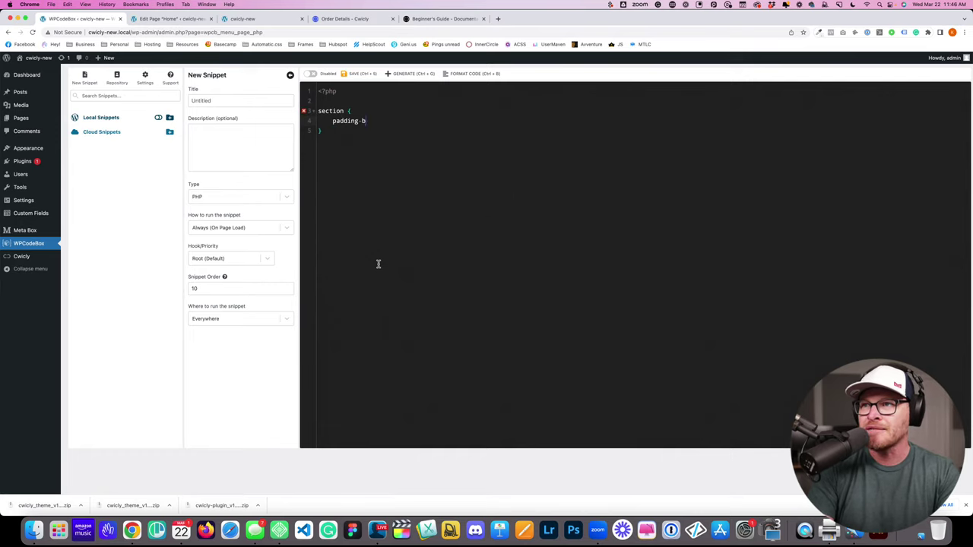
text(lock: 8)
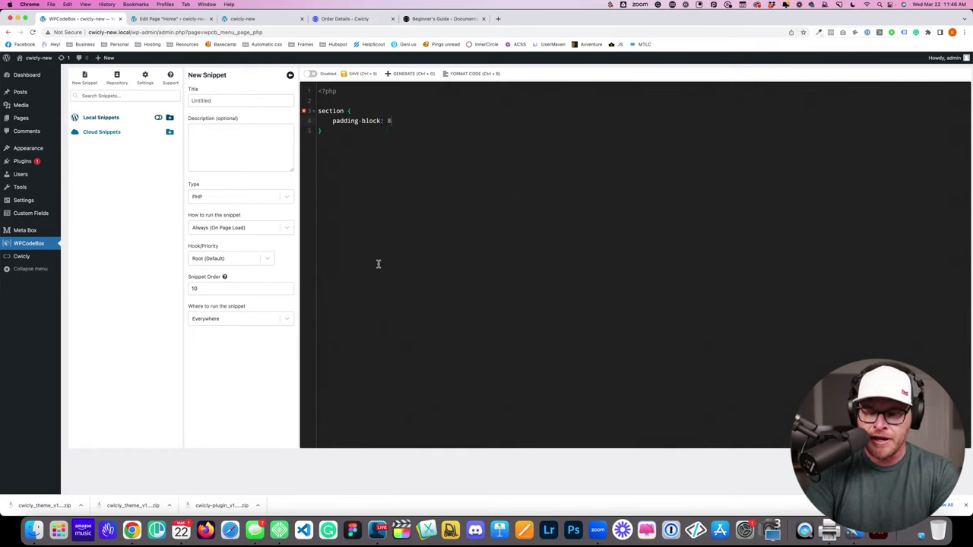
text(em;)
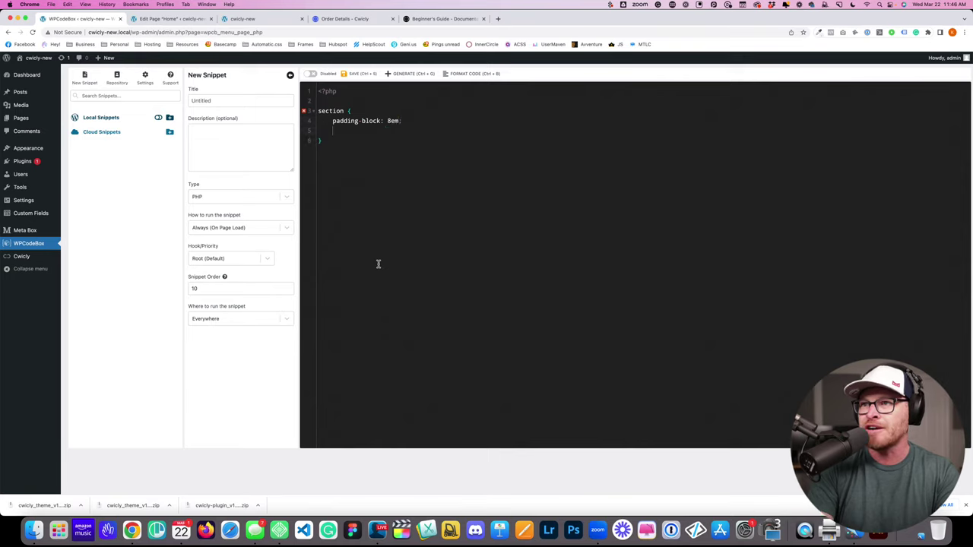
key(Return)
text(padding-inline:)
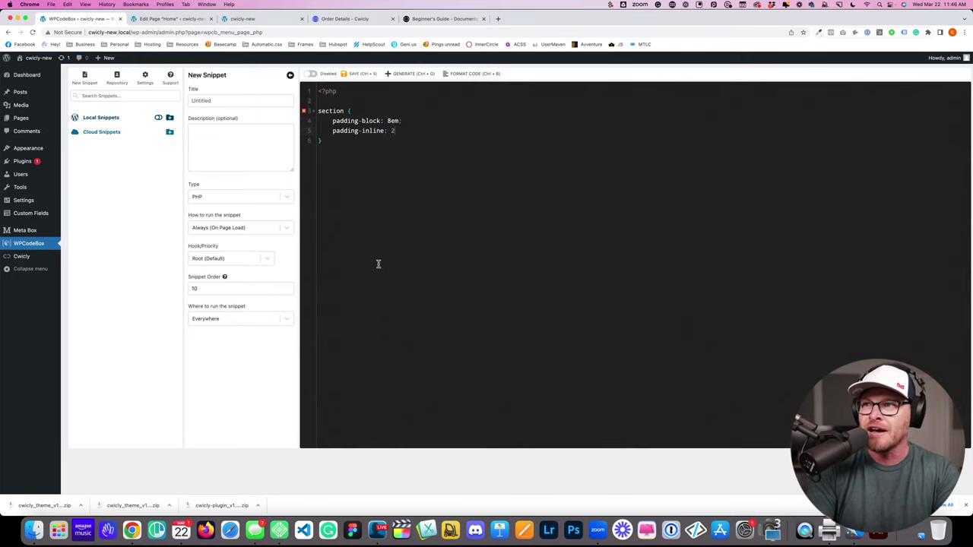
text( 2.4em;)
key(ctrl+s)
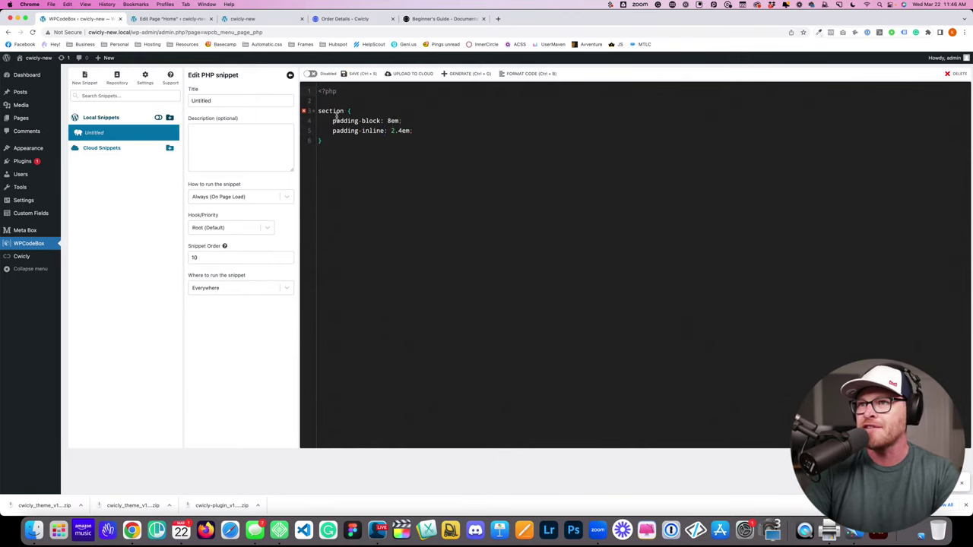
click(310, 73)
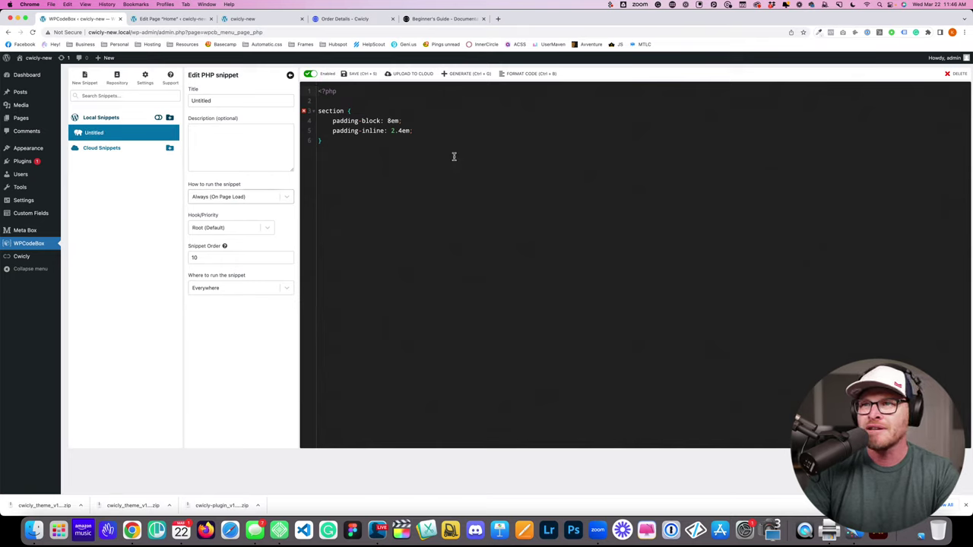
Step: Cut the section rule out of the PHP snippet, leaving its copy on the clipboard
key(super+a)
key(super+x)
key(super+v)
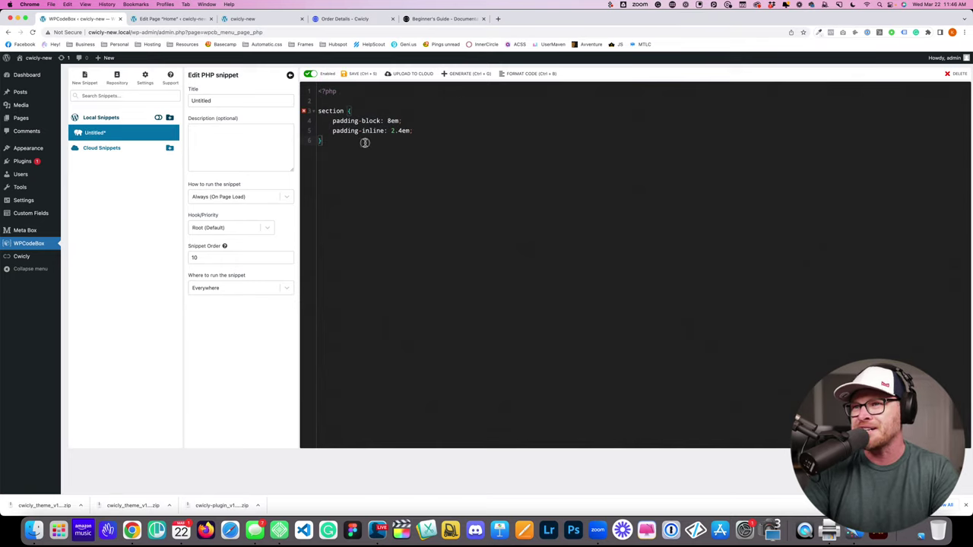
key(BackSpace)
Step: Retitle the PHP snippet as Global and look through its run and hook options
click(257, 99)
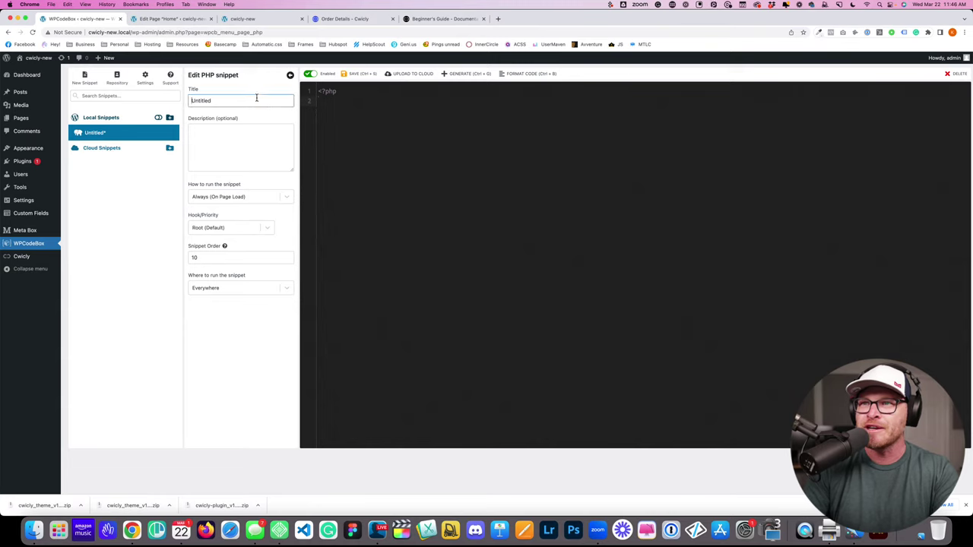
key(super+a)
text(Global)
click(251, 197)
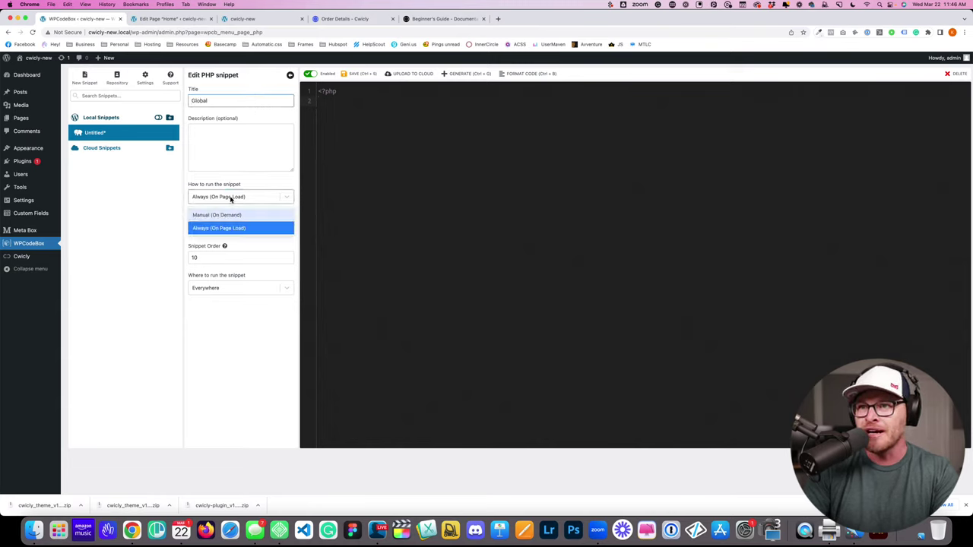
click(223, 198)
click(226, 229)
click(226, 230)
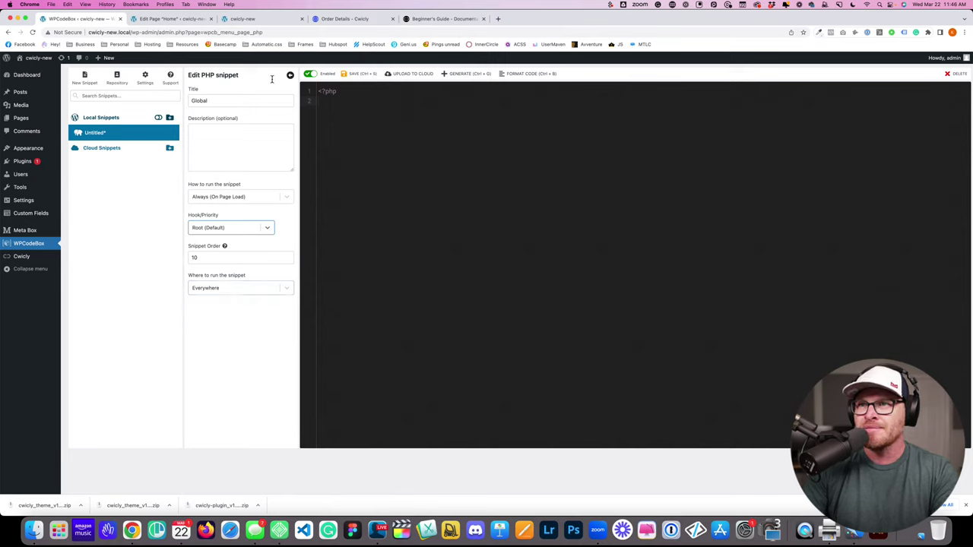
Step: Create and save a new SCSS snippet titled Global that renders as an external file
click(85, 77)
click(239, 101)
text(Gl)
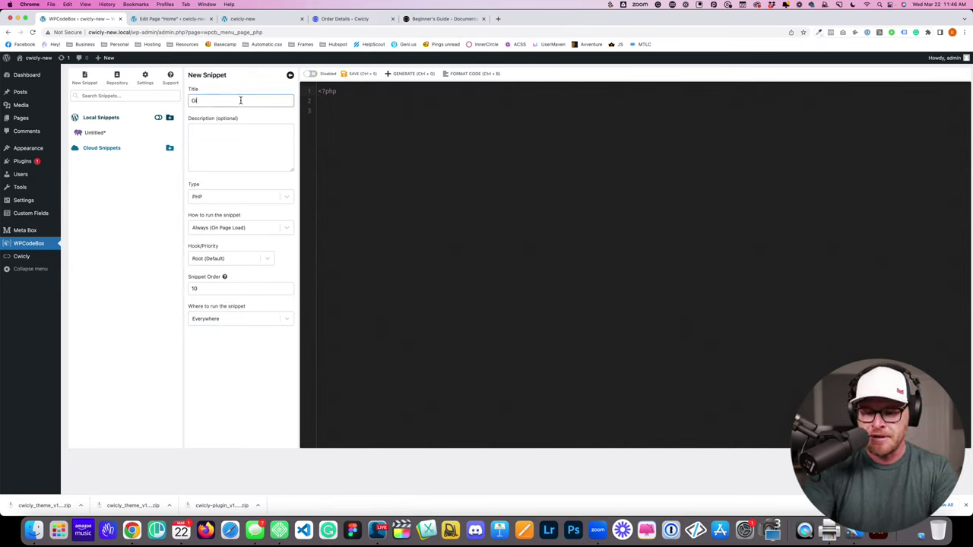
key(Tab)
click(223, 199)
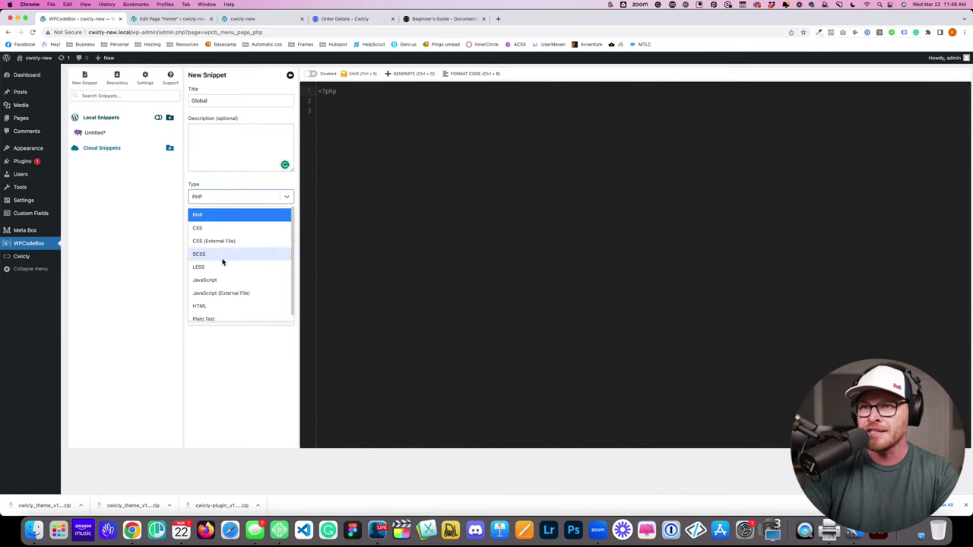
click(223, 259)
click(216, 228)
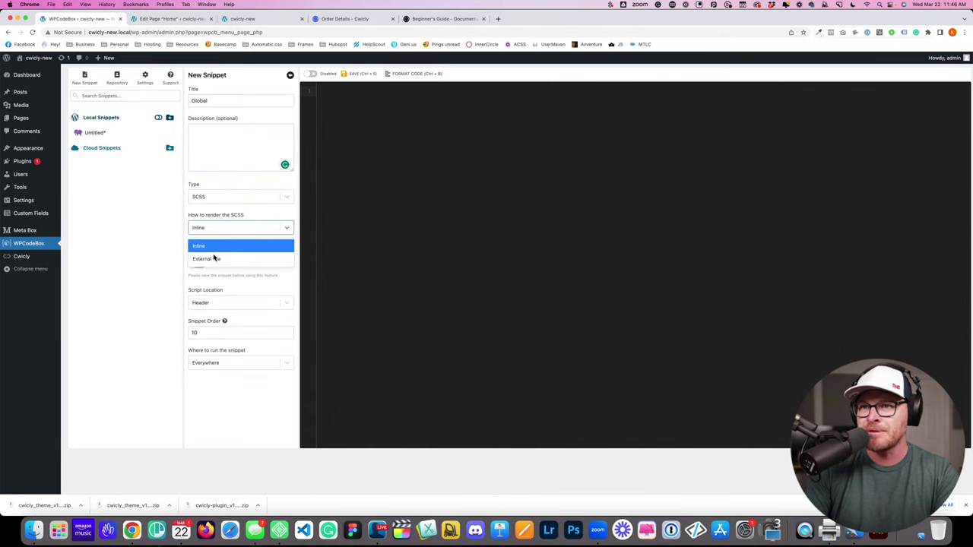
click(216, 258)
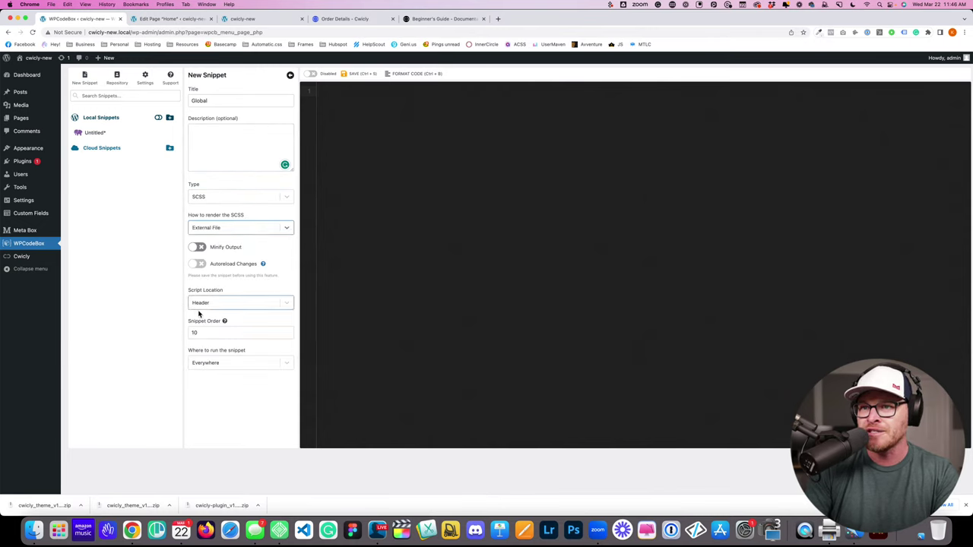
click(356, 74)
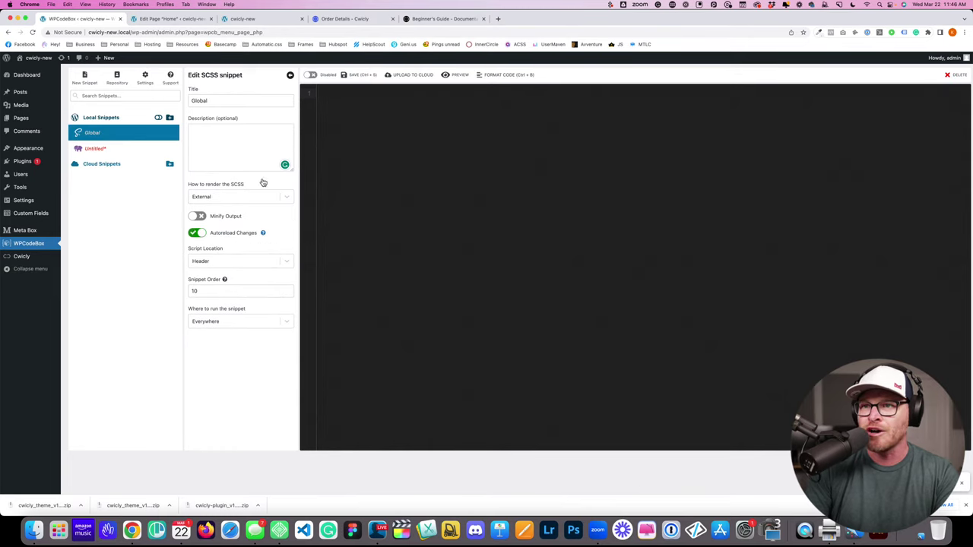
Step: Enable the Global snippet and paste in the section rule with padding-block 8em and padding-inline 2.4em
click(310, 75)
click(352, 133)
key(super+v)
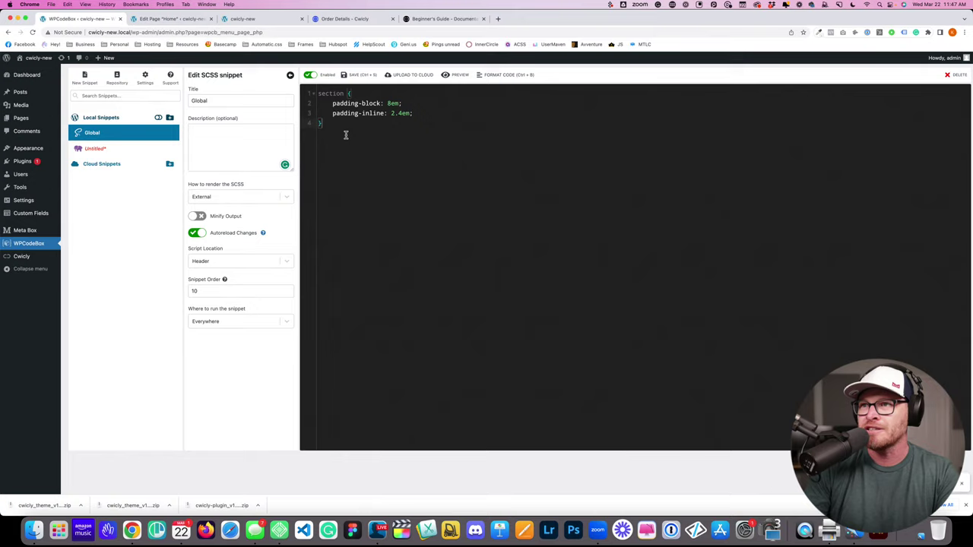
Step: Inspect the hero section on the front end to check which padding rules apply to it
click(262, 19)
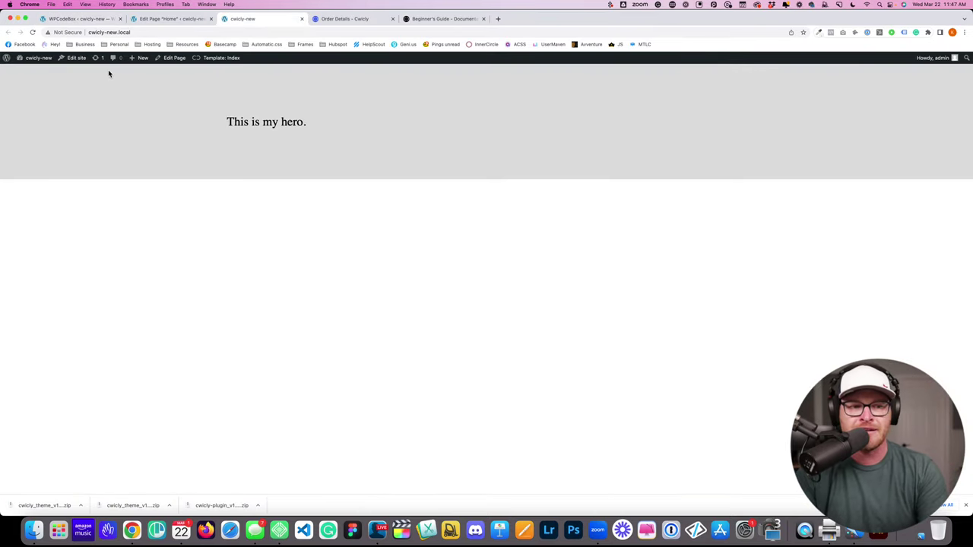
right_click(174, 103)
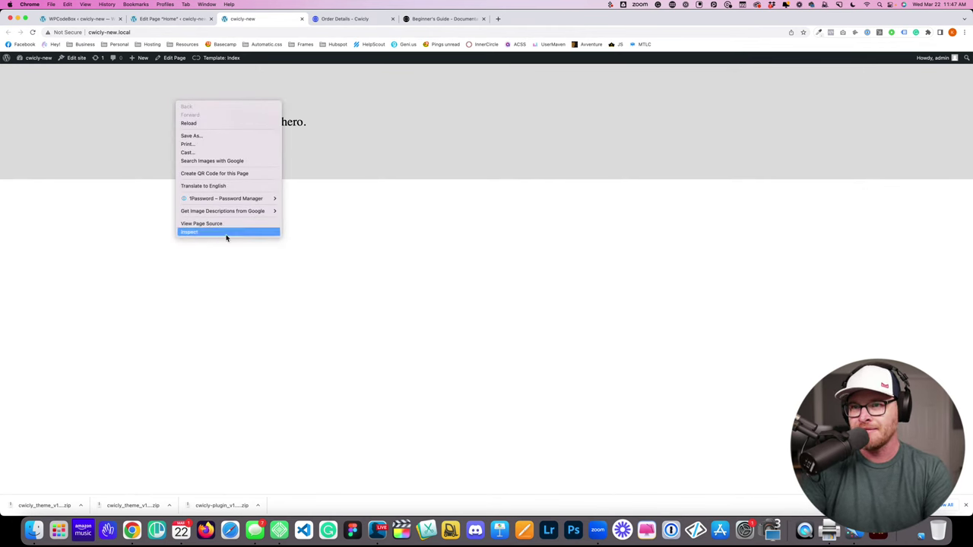
click(226, 233)
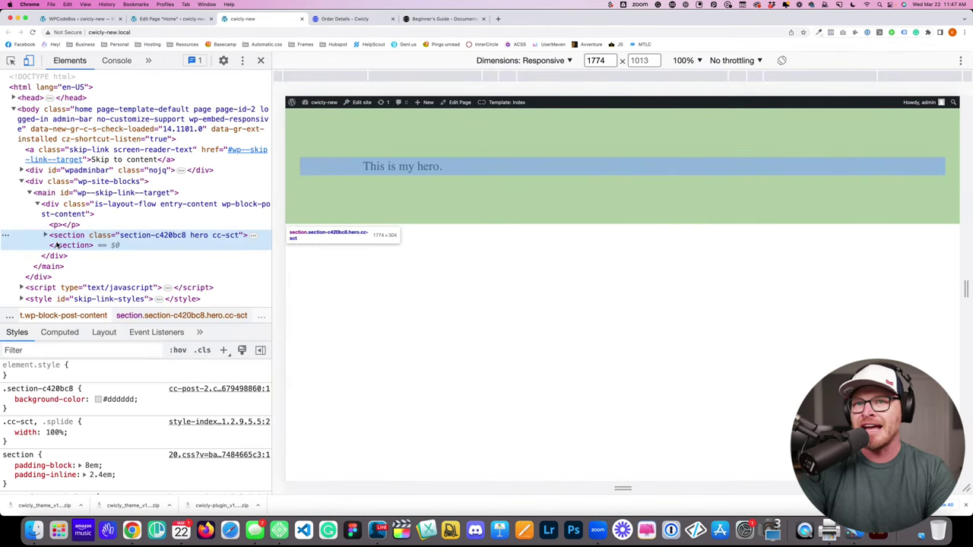
Step: Expand the hero section's markup, then close the inspector and inspect the "This is my hero." heading directly
click(45, 236)
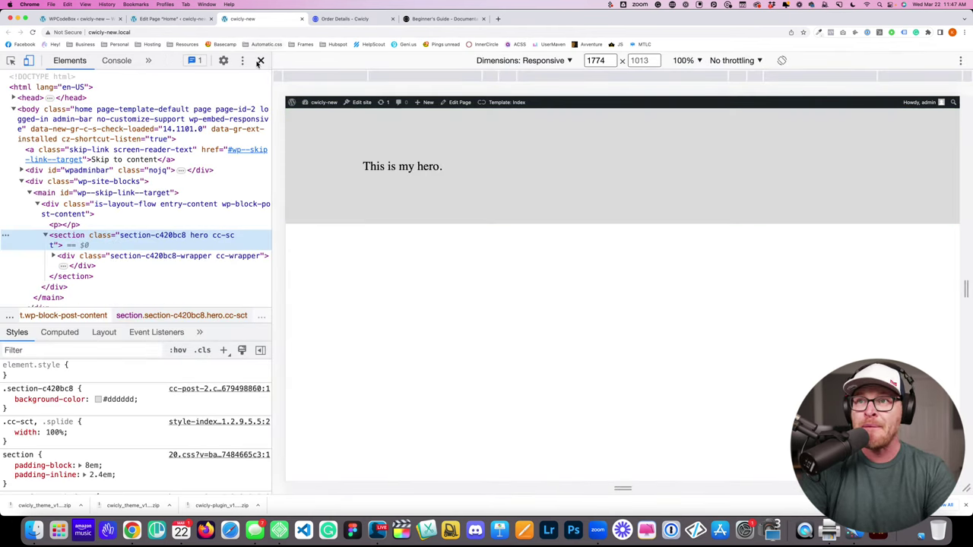
click(260, 60)
right_click(270, 122)
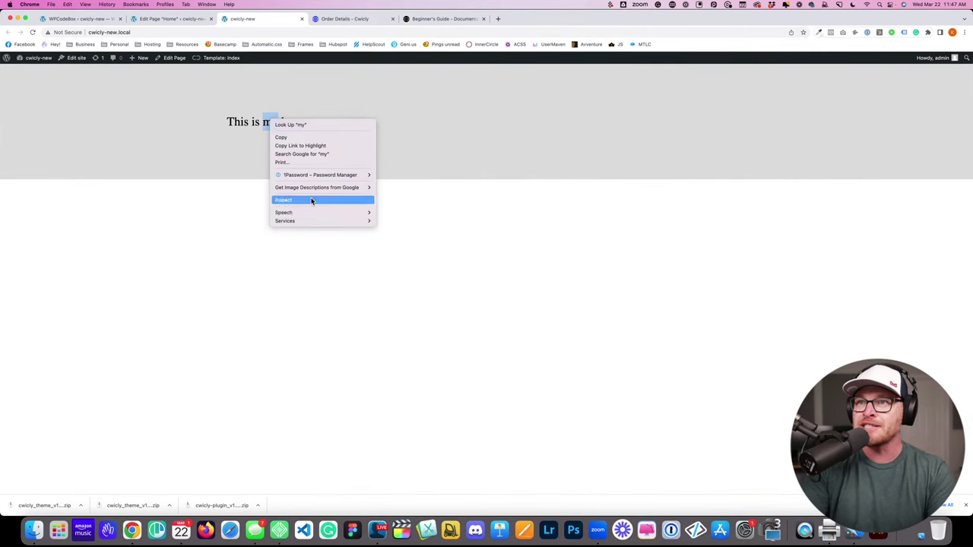
click(311, 199)
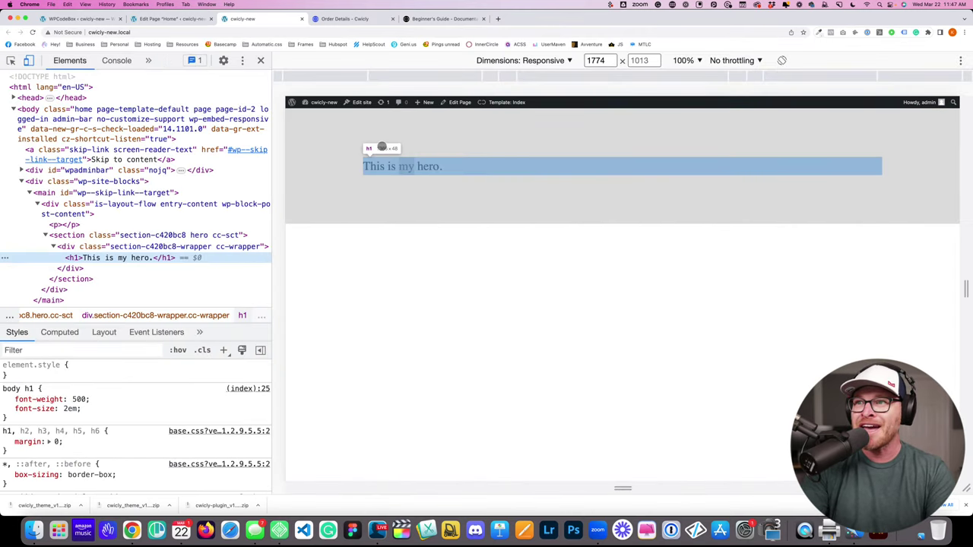
Step: Examine the hero section element and its inner cc-wrapper div with their styles, then close the inspector
click(72, 247)
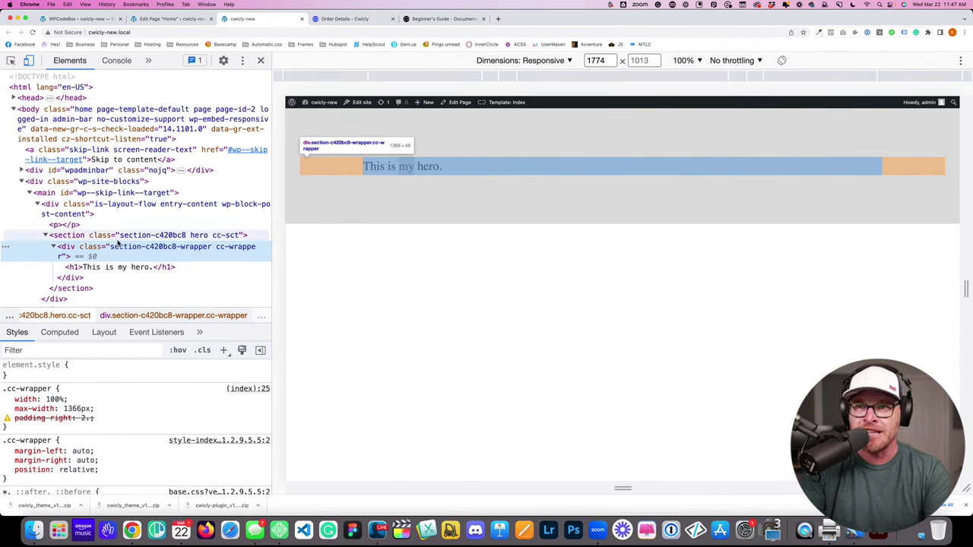
click(121, 239)
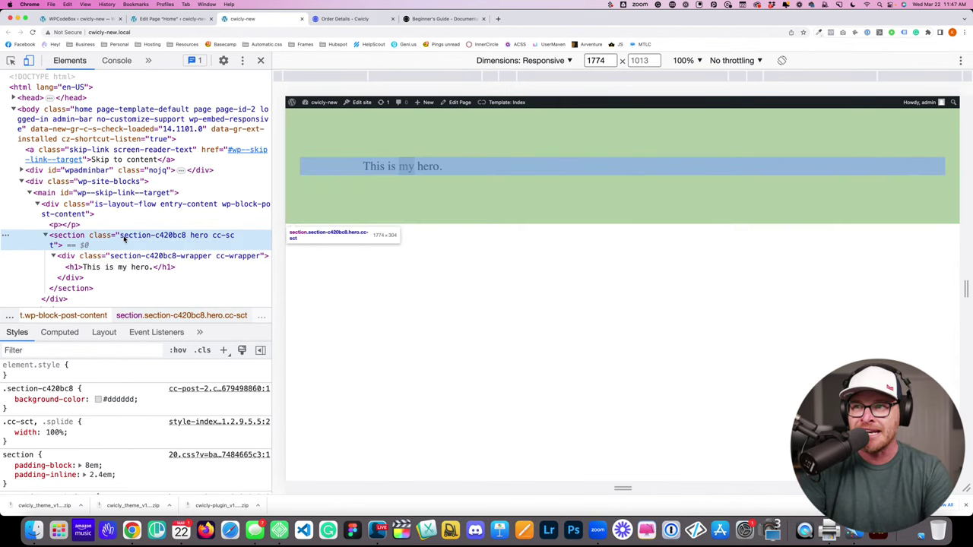
click(46, 236)
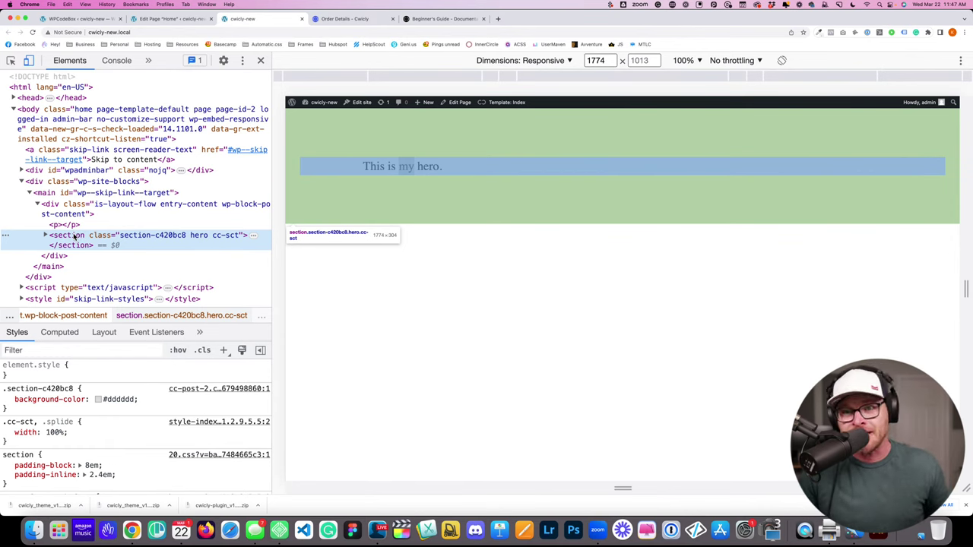
click(46, 235)
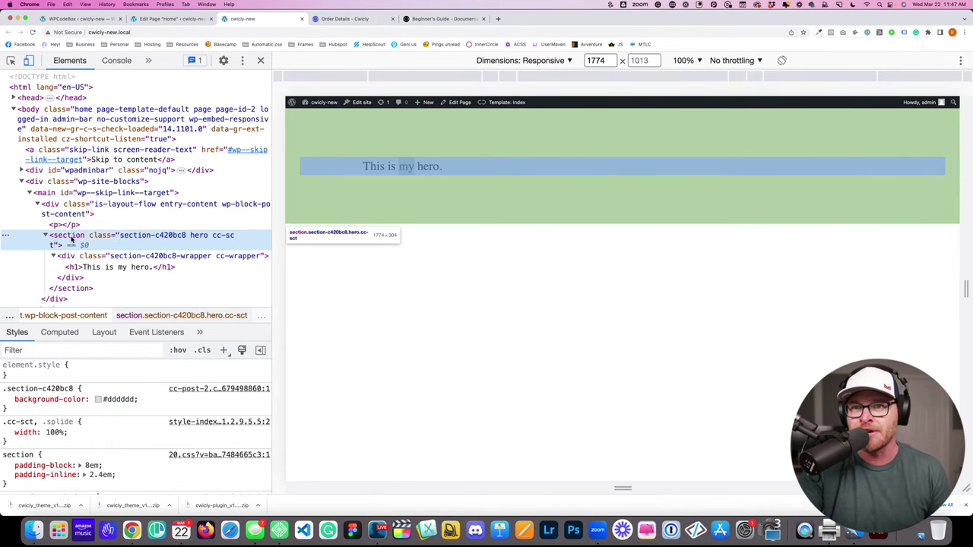
click(76, 252)
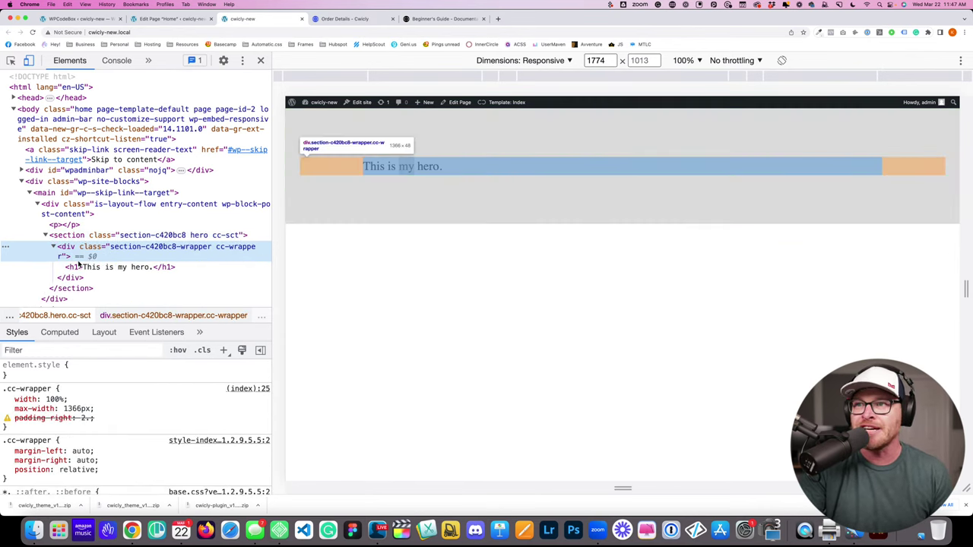
click(54, 247)
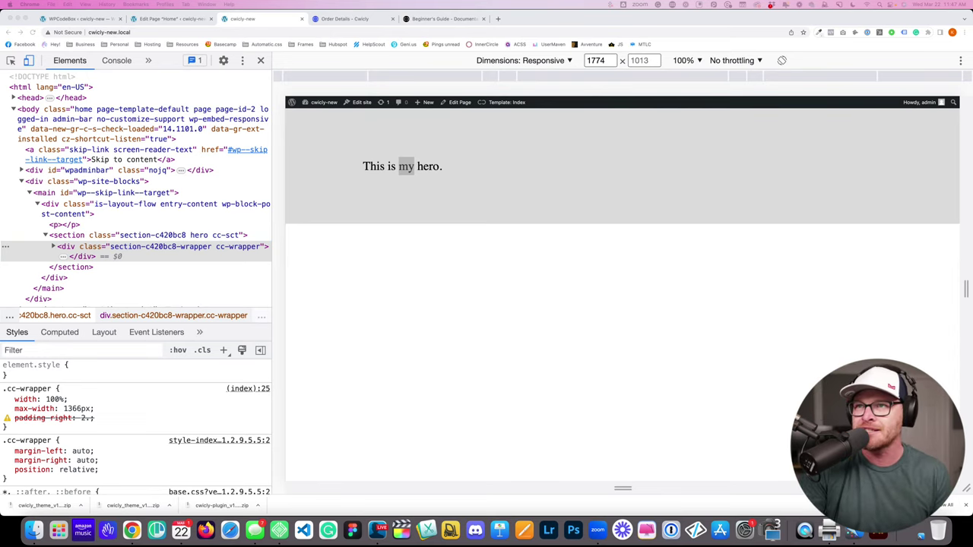
click(262, 63)
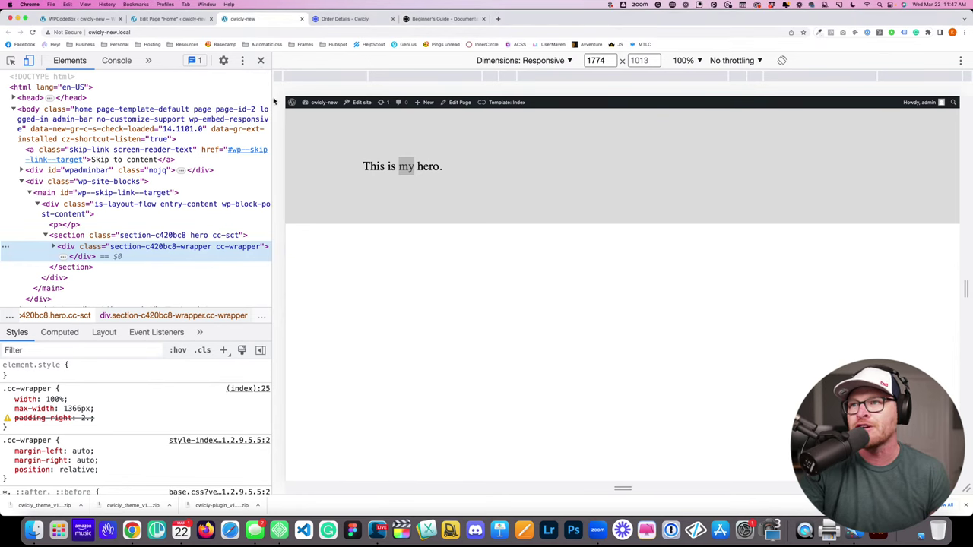
click(260, 61)
Step: Compare the hero section in the Home page editor with its front-end rendering, highlighting the heading text
click(162, 19)
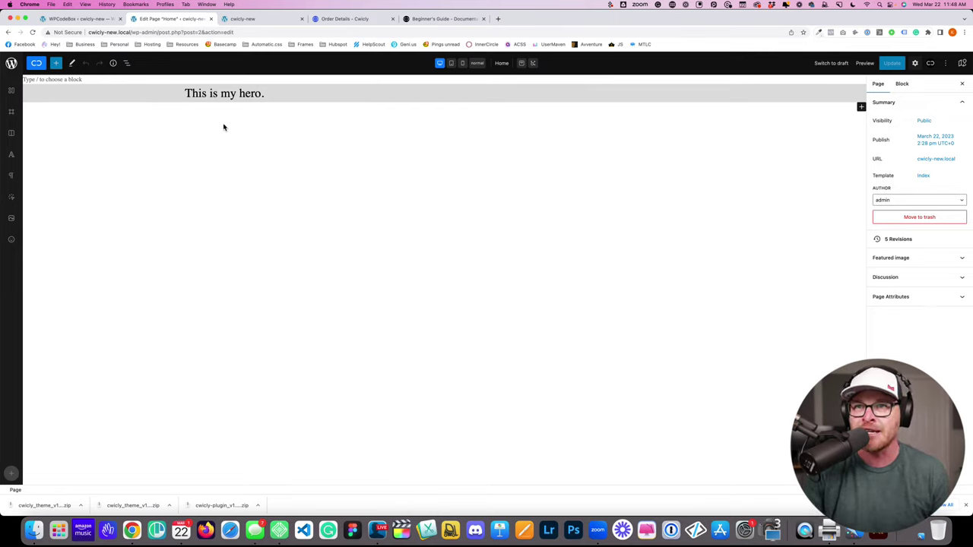
click(251, 19)
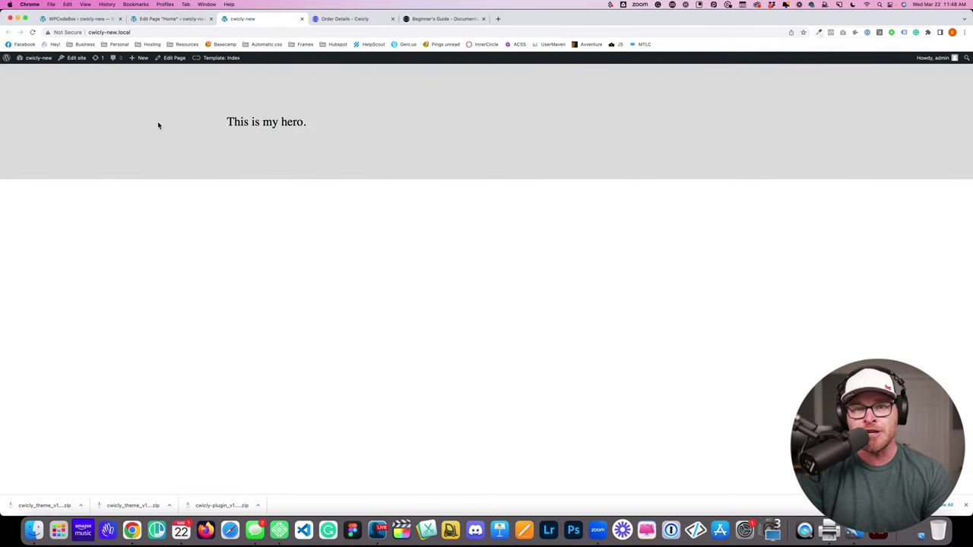
drag(321, 124, 221, 122)
click(287, 130)
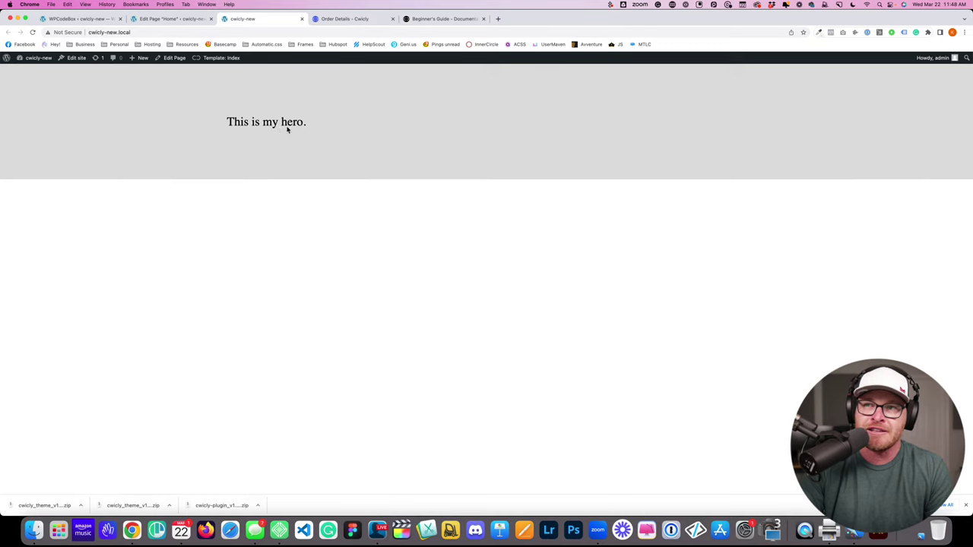
drag(385, 128, 167, 106)
Step: Return to the Home page editor and look through the block inserter and the List View of the page's blocks
click(167, 19)
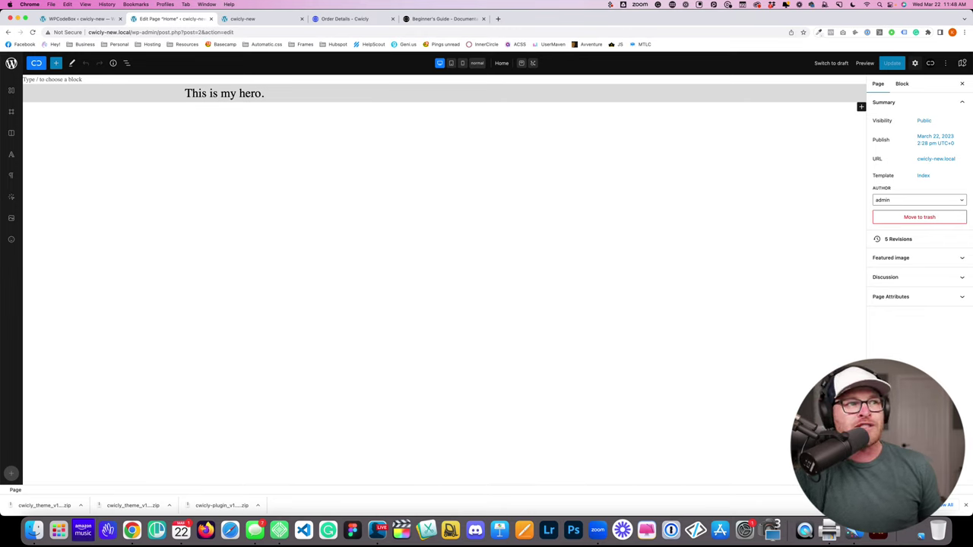
click(55, 63)
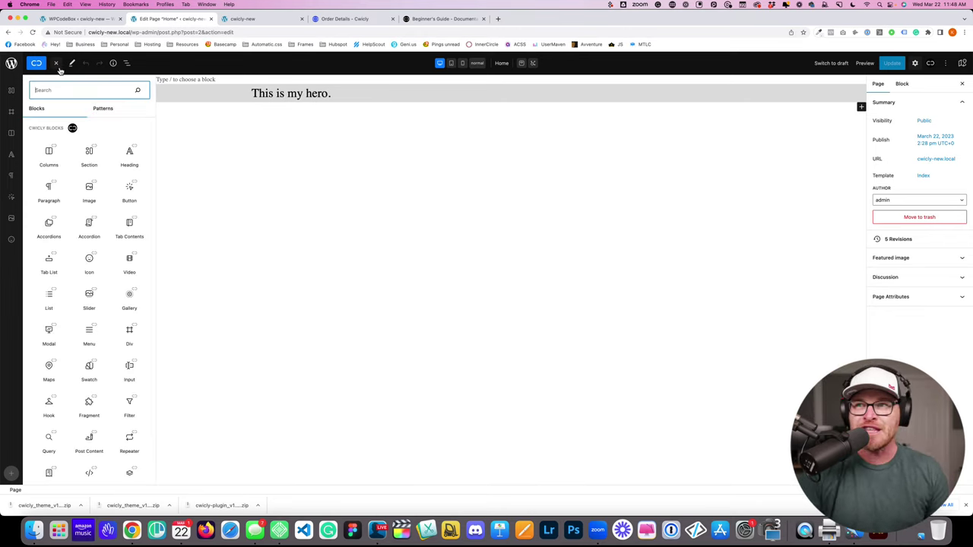
click(126, 63)
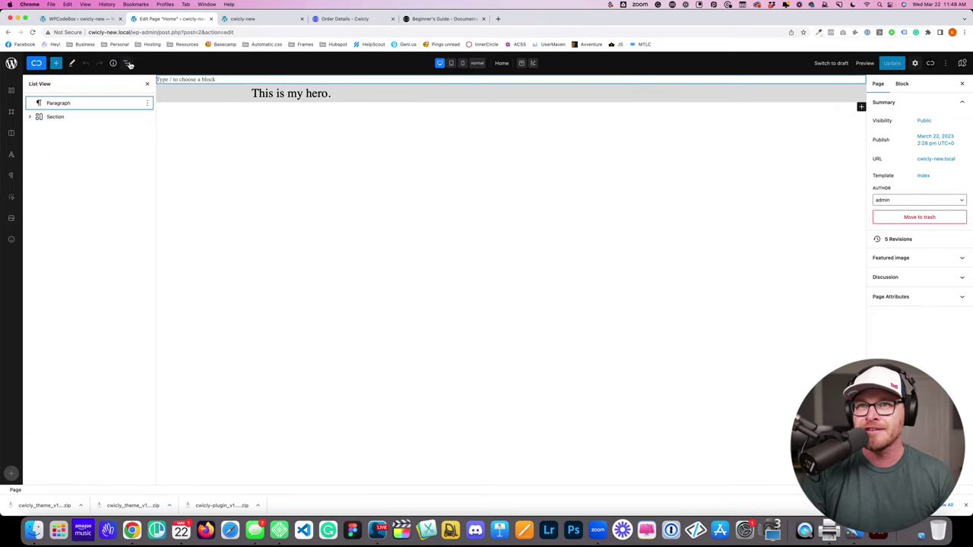
click(127, 64)
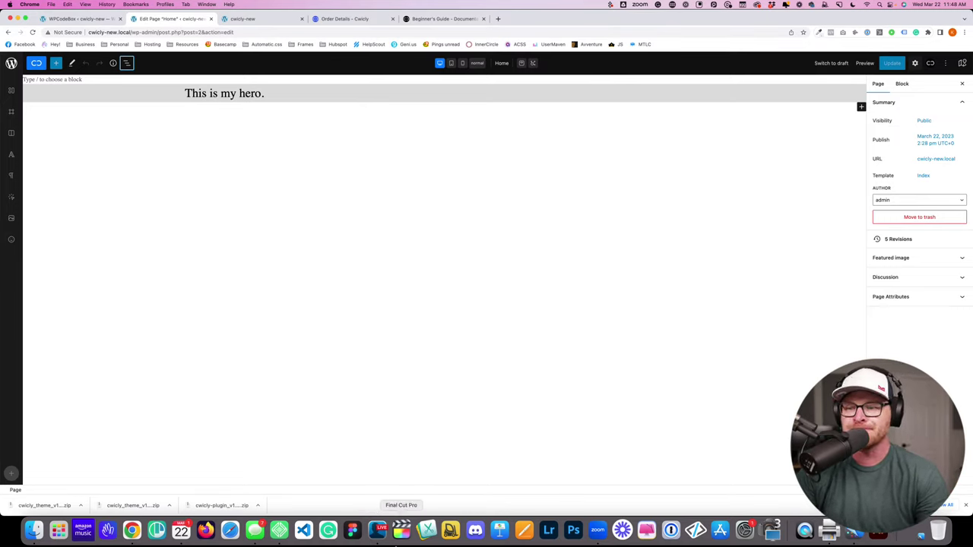
Step: Hide the page settings sidebar so the canvas takes the full width
click(380, 538)
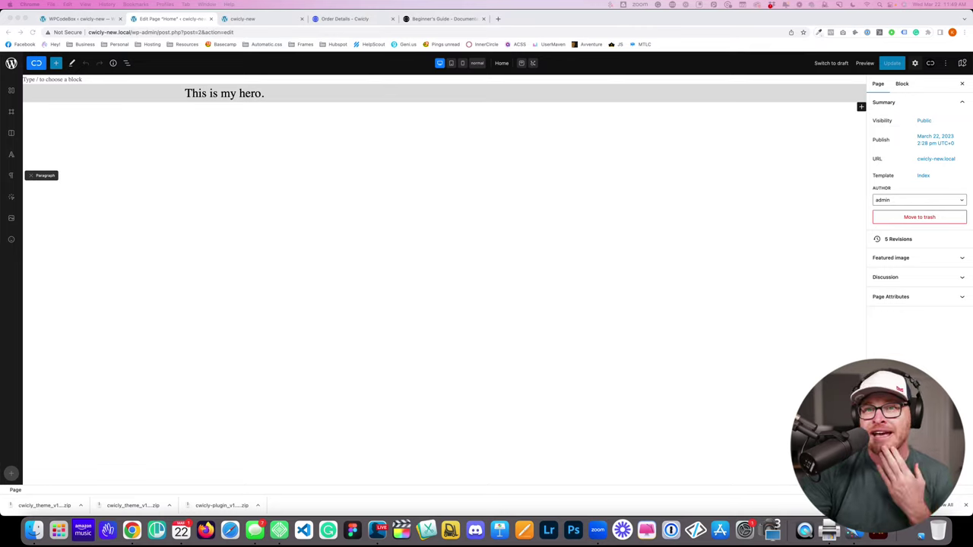
click(930, 64)
click(931, 65)
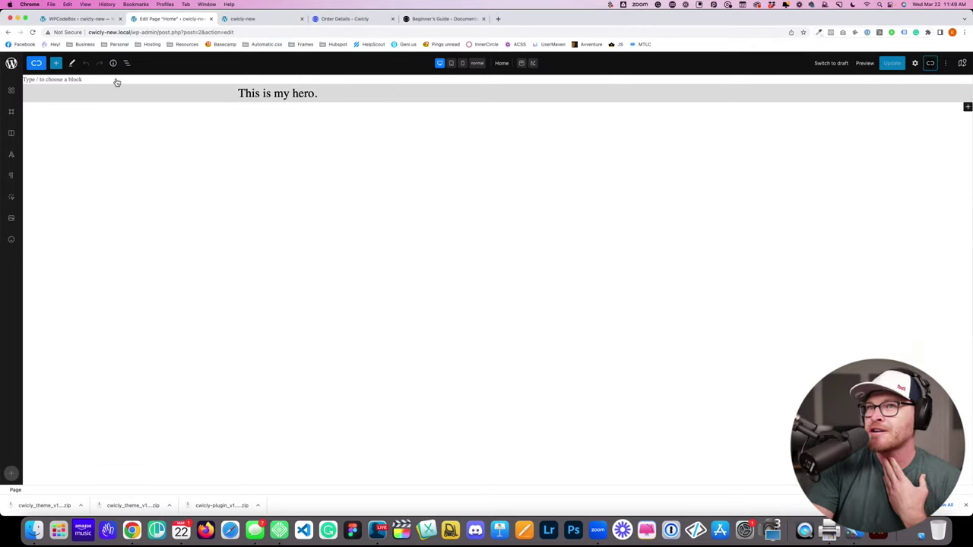
Step: Show the block List View to check the page structure, then close it again
click(126, 64)
click(126, 65)
click(126, 64)
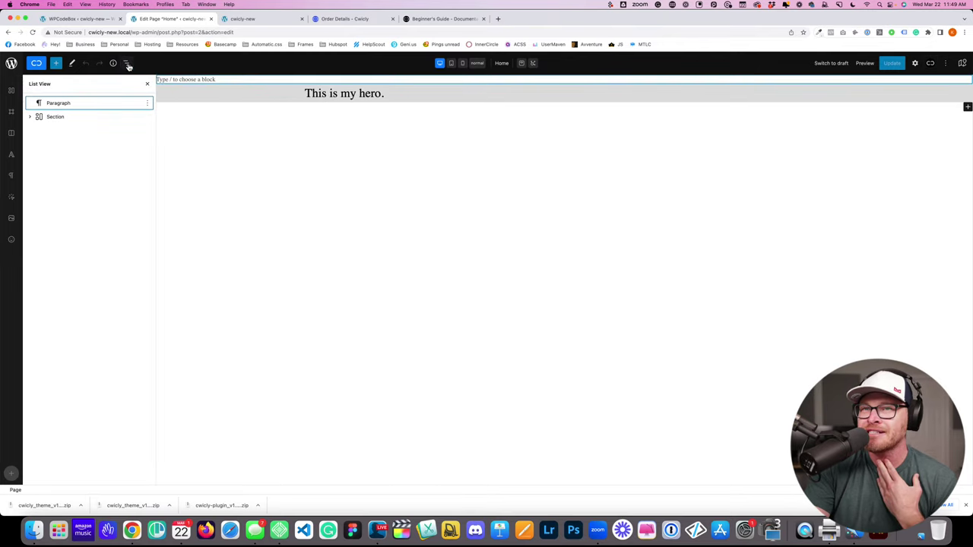
click(126, 64)
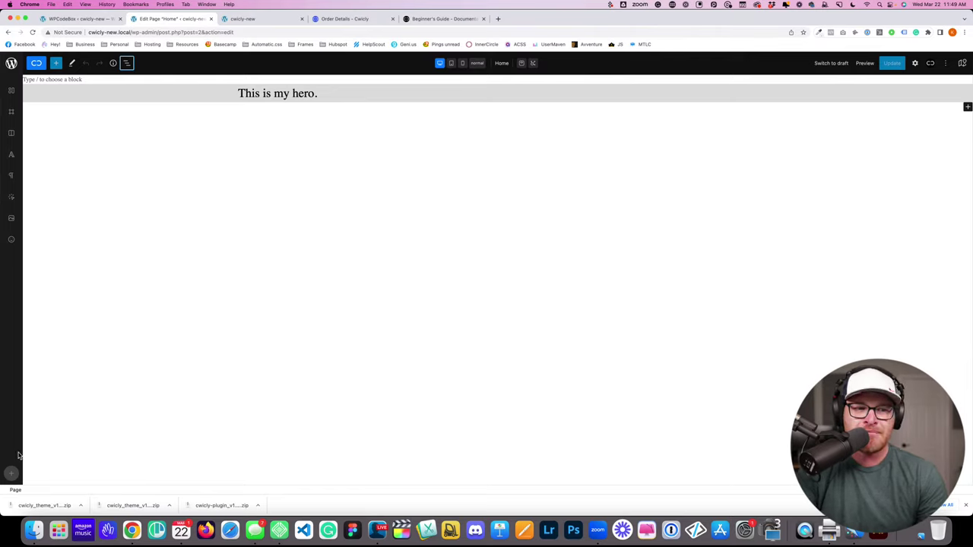
Step: Open the floating Navigator, move it to the canvas's upper-right corner and stretch it taller
click(963, 64)
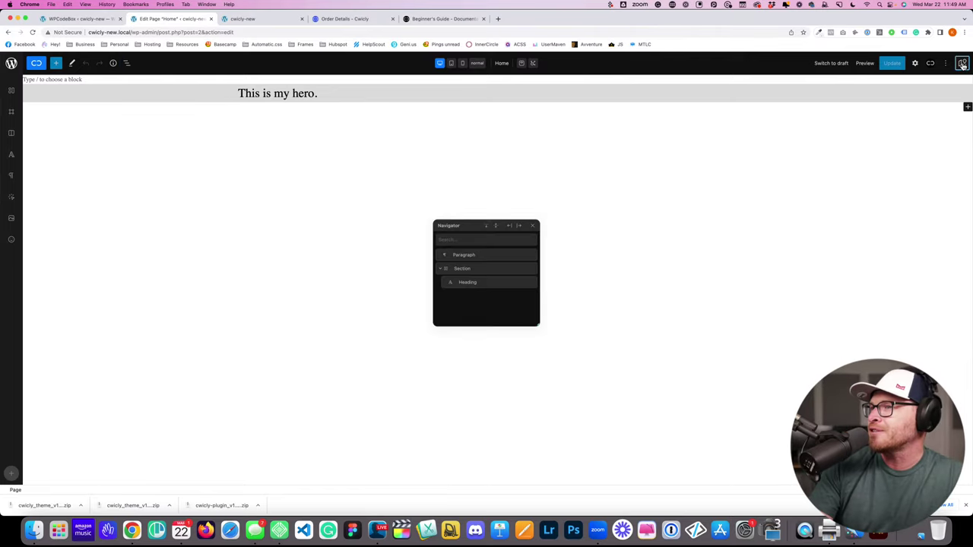
drag(464, 227, 917, 81)
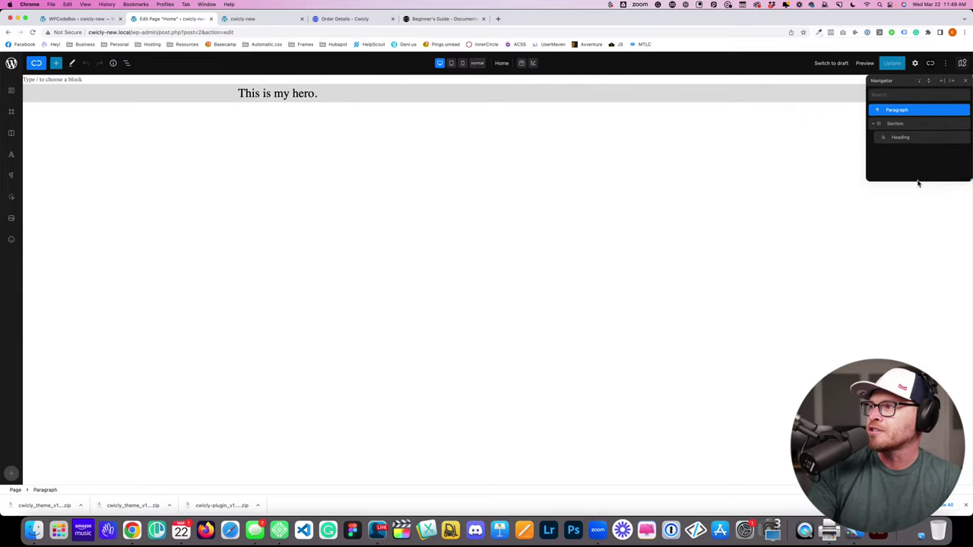
click(918, 180)
drag(968, 182, 964, 379)
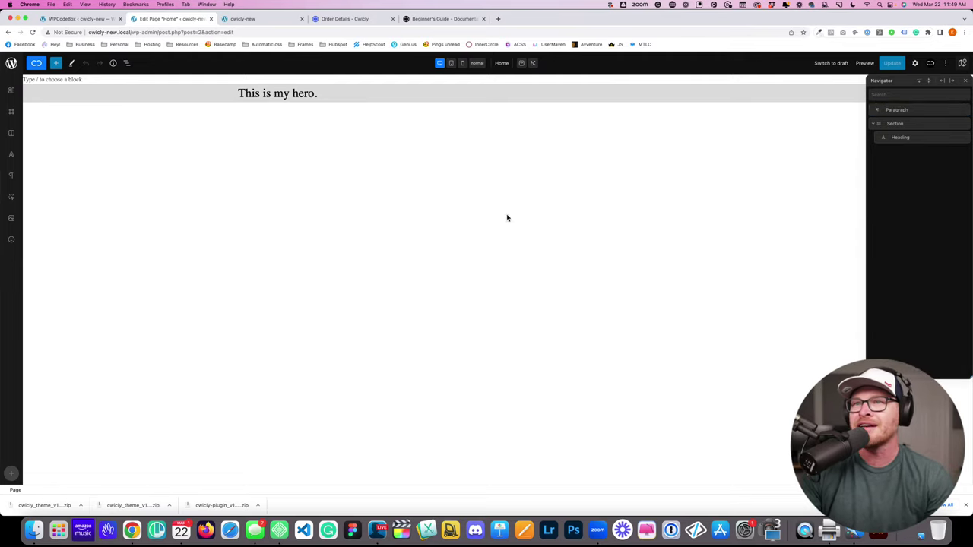
Step: Examine how the Navigator follows selecting and deselecting the hero heading, and compare it with the List View
click(302, 91)
click(304, 137)
click(328, 92)
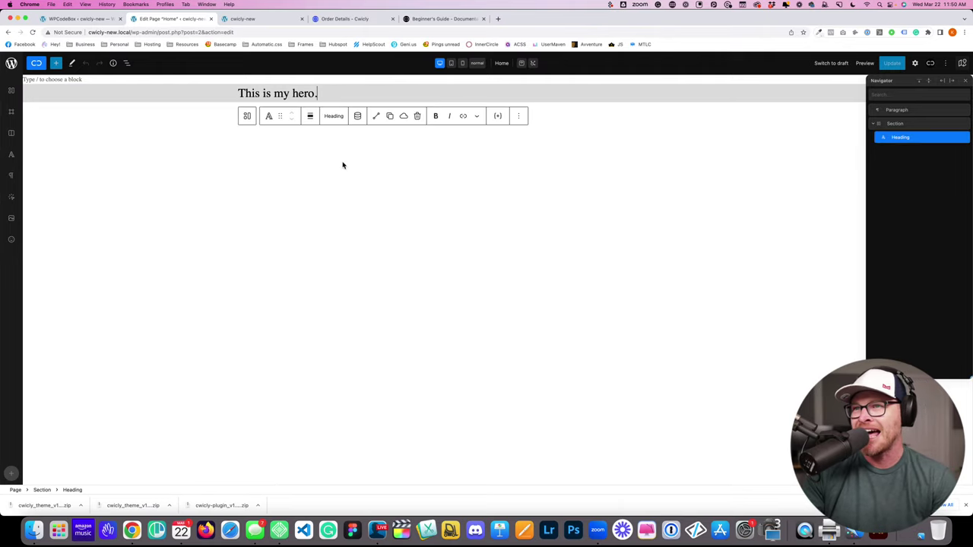
click(343, 164)
click(331, 93)
click(382, 190)
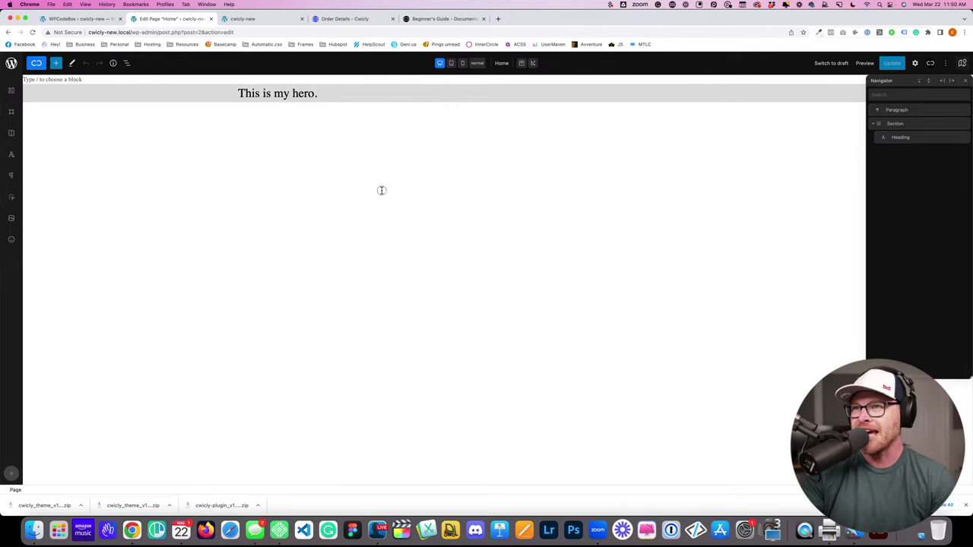
click(328, 93)
click(292, 165)
click(127, 63)
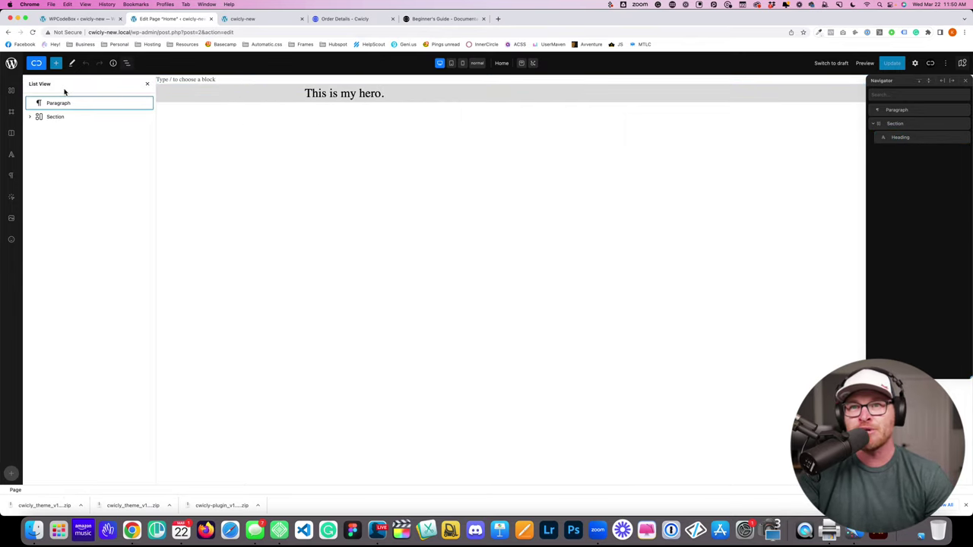
click(147, 83)
Step: Rename the Section block as Hero in the Navigator
double_click(900, 124)
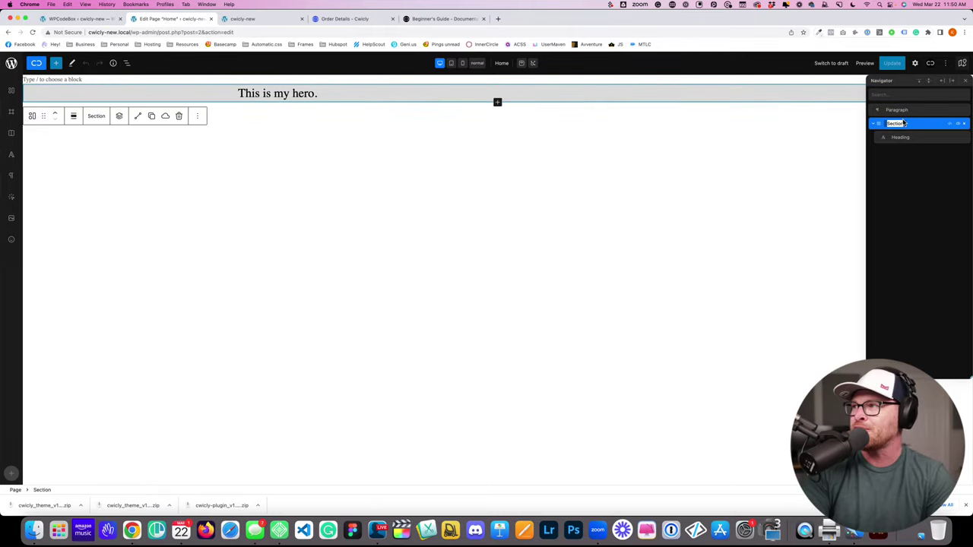
click(721, 195)
double_click(895, 123)
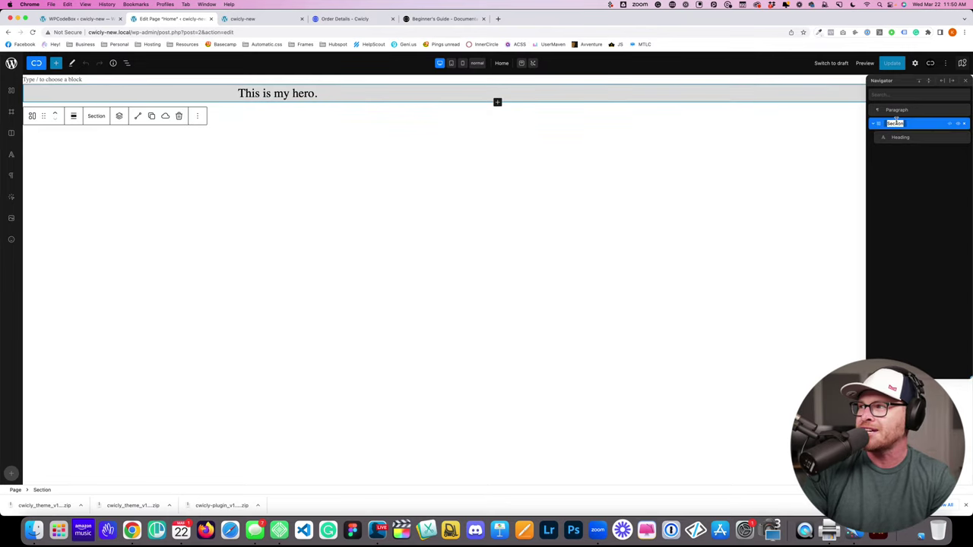
click(900, 124)
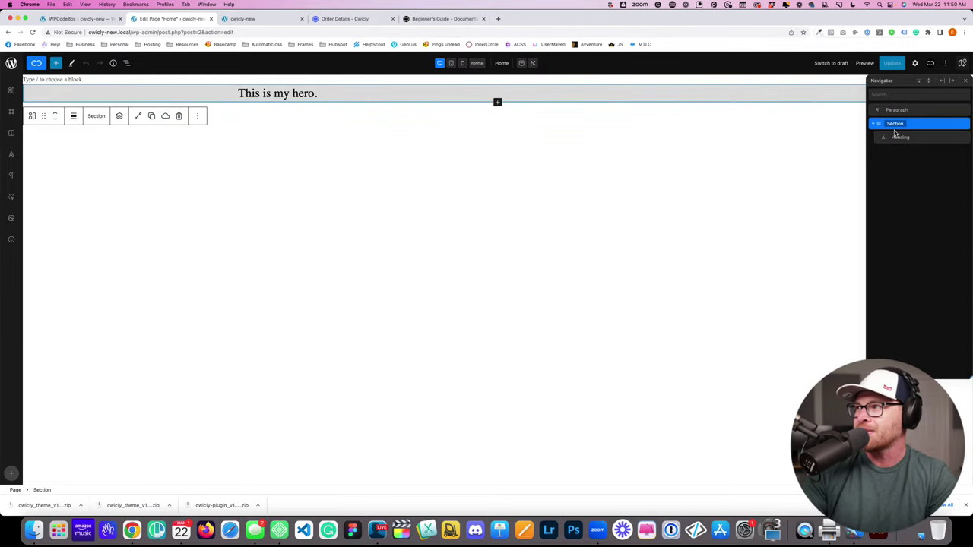
double_click(896, 124)
text(Hero)
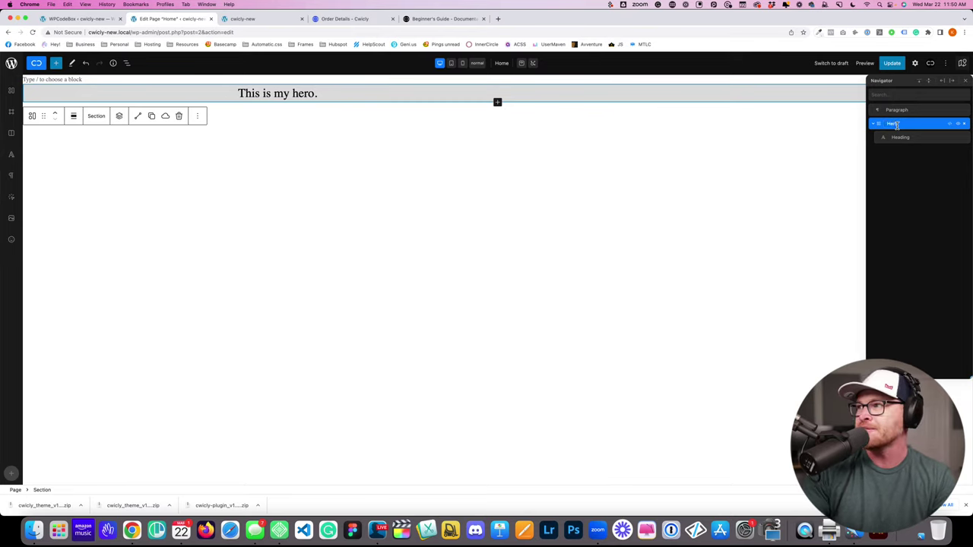
click(486, 199)
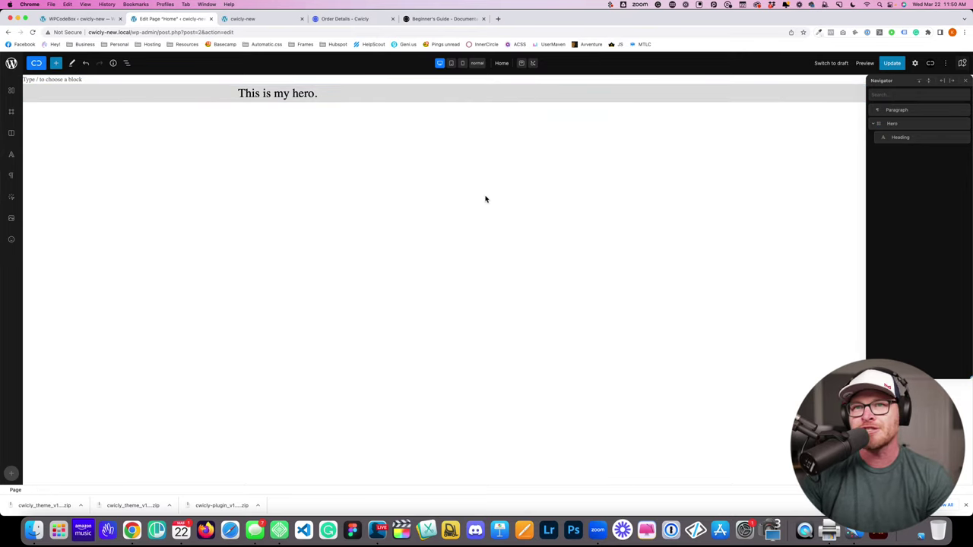
double_click(891, 124)
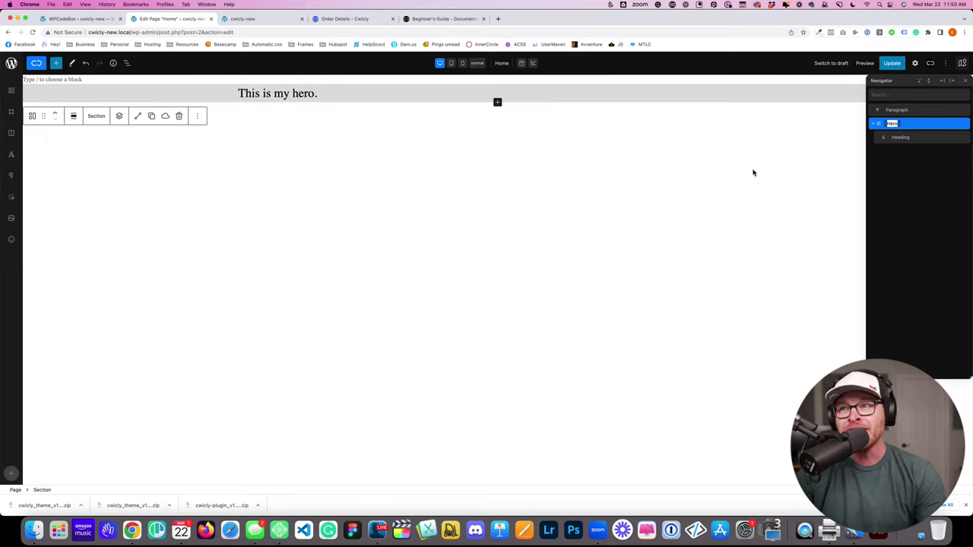
click(456, 94)
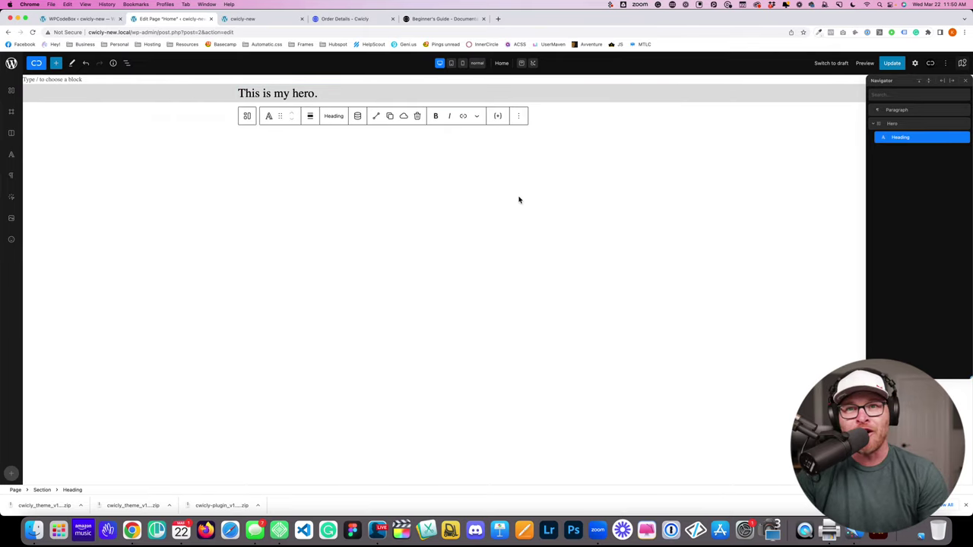
click(380, 187)
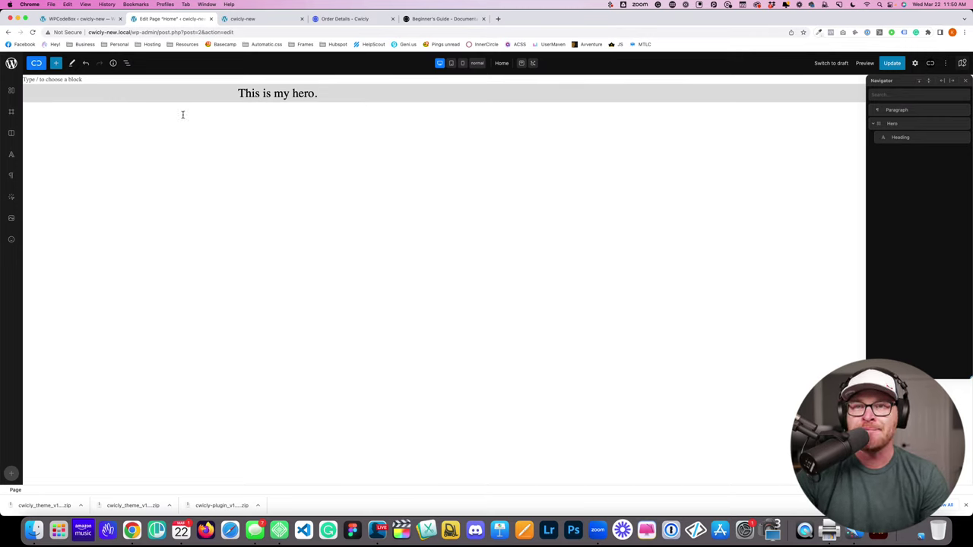
Step: Update the Home page to save the hero section's new label
click(292, 93)
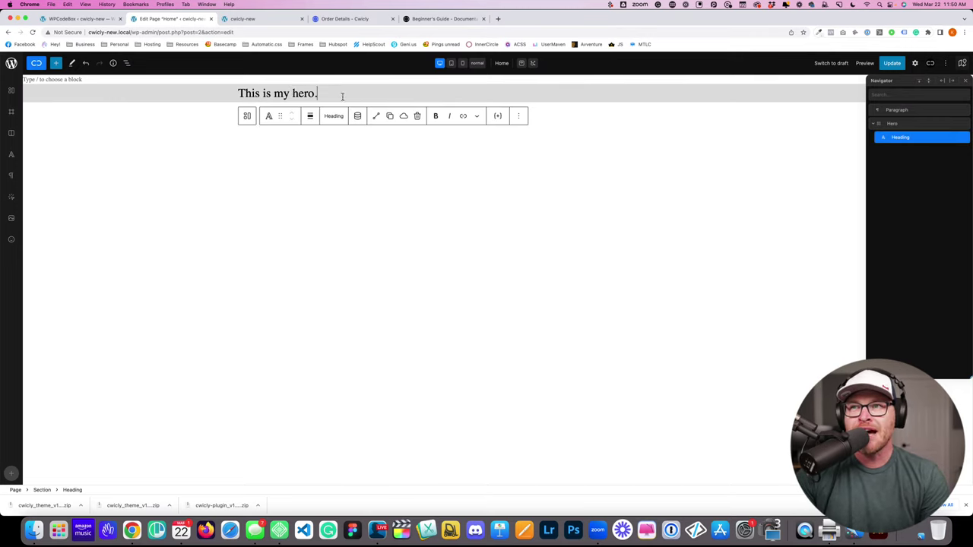
click(893, 63)
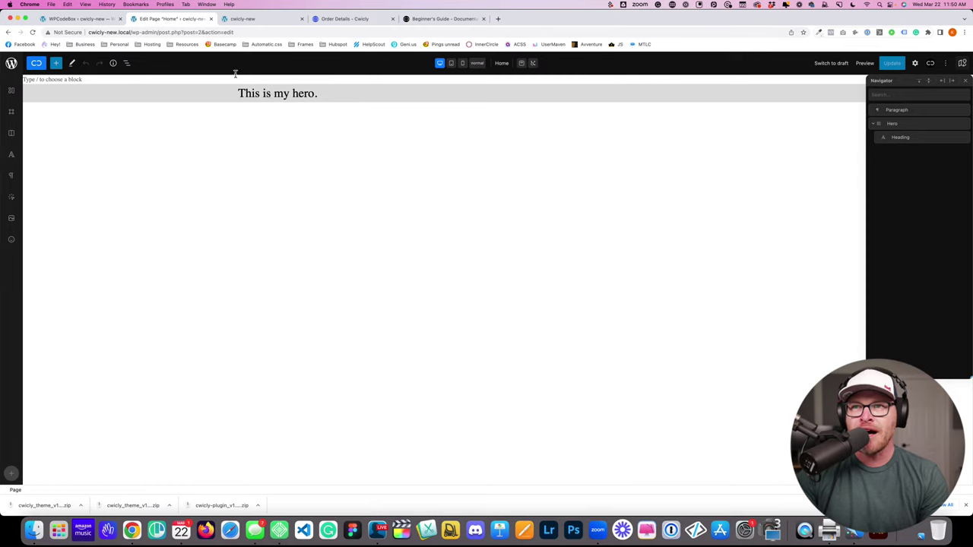
Step: Compare the section padding rule in WPCodeBox's Global SCSS snippet with how the hero section renders in the page editor
click(73, 18)
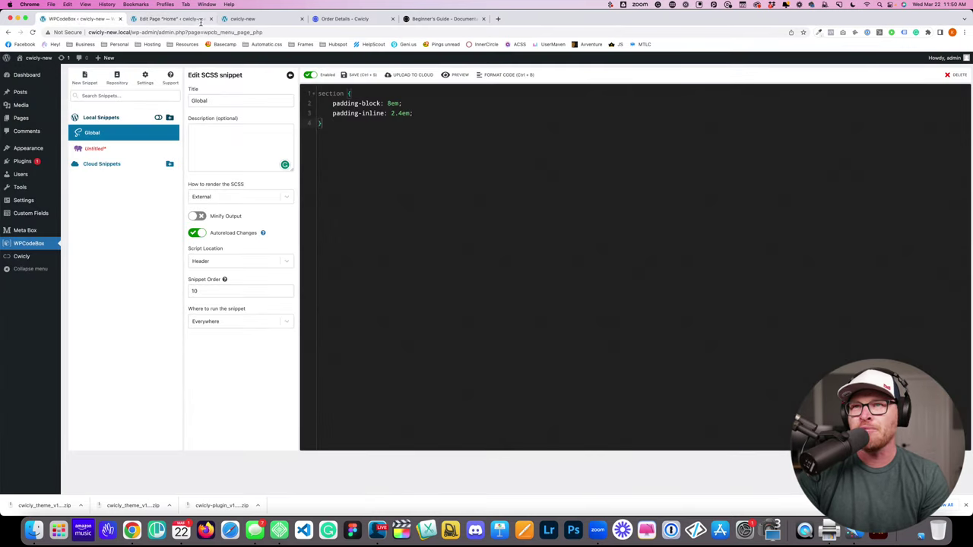
click(173, 19)
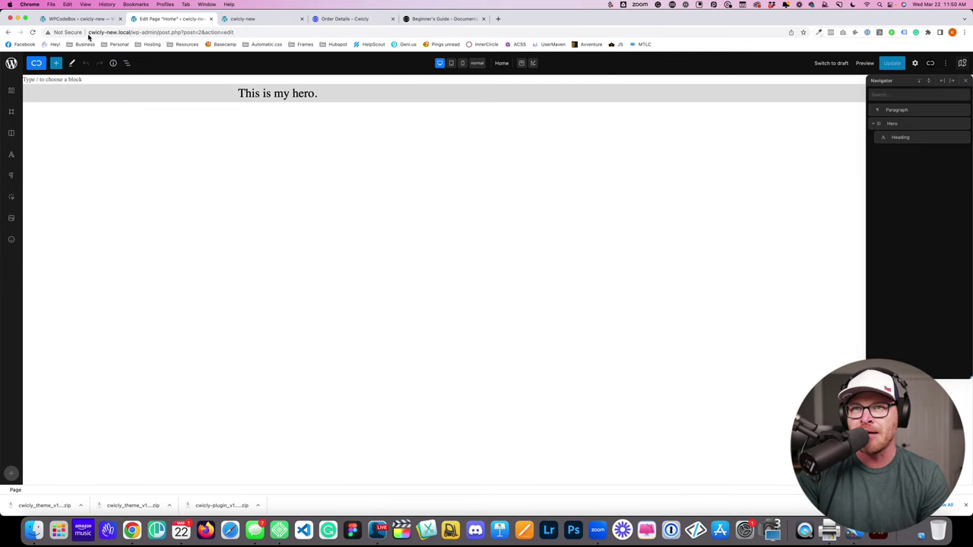
click(84, 18)
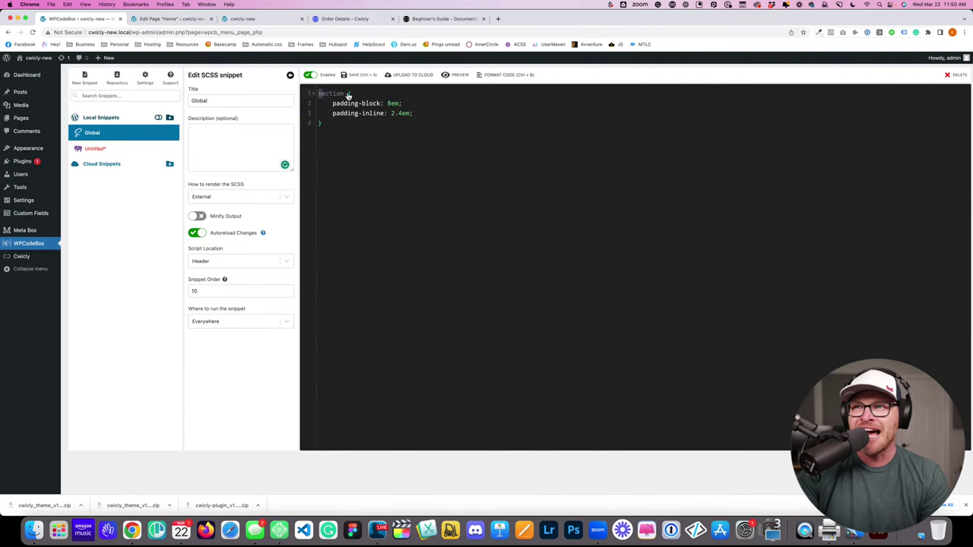
click(178, 20)
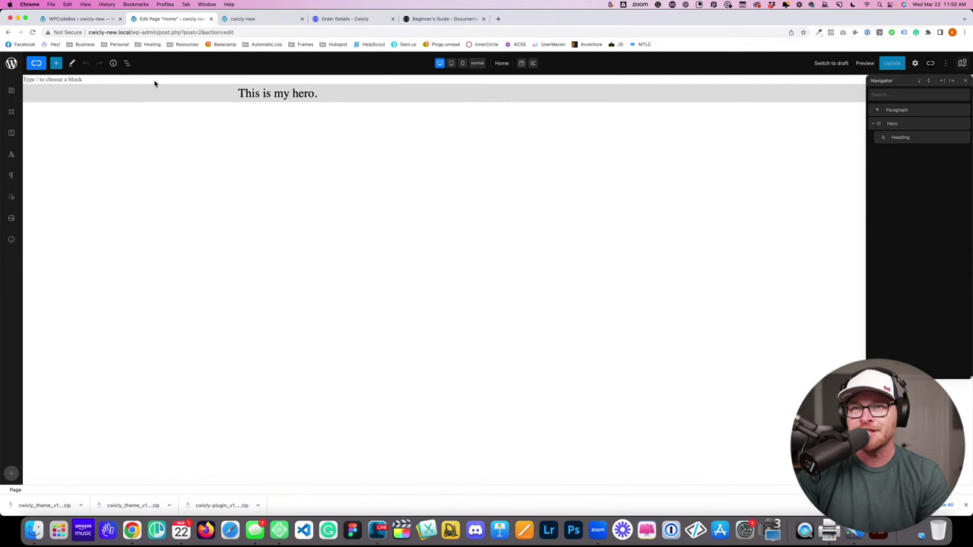
click(76, 19)
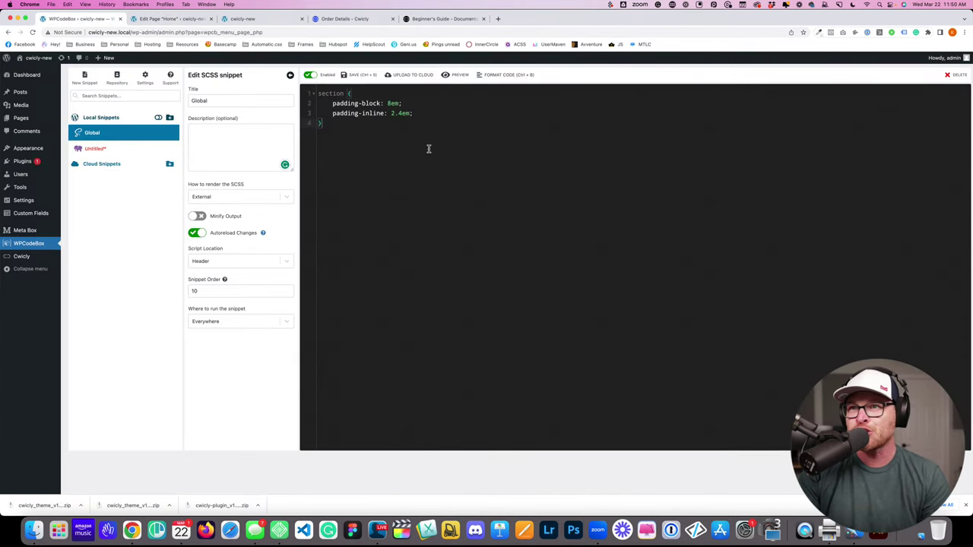
click(167, 18)
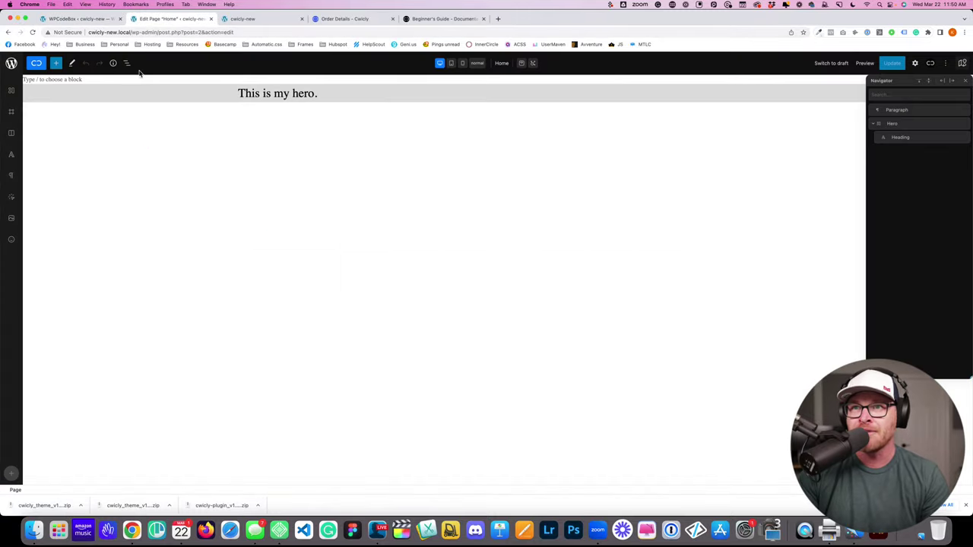
click(76, 19)
drag(361, 125, 277, 60)
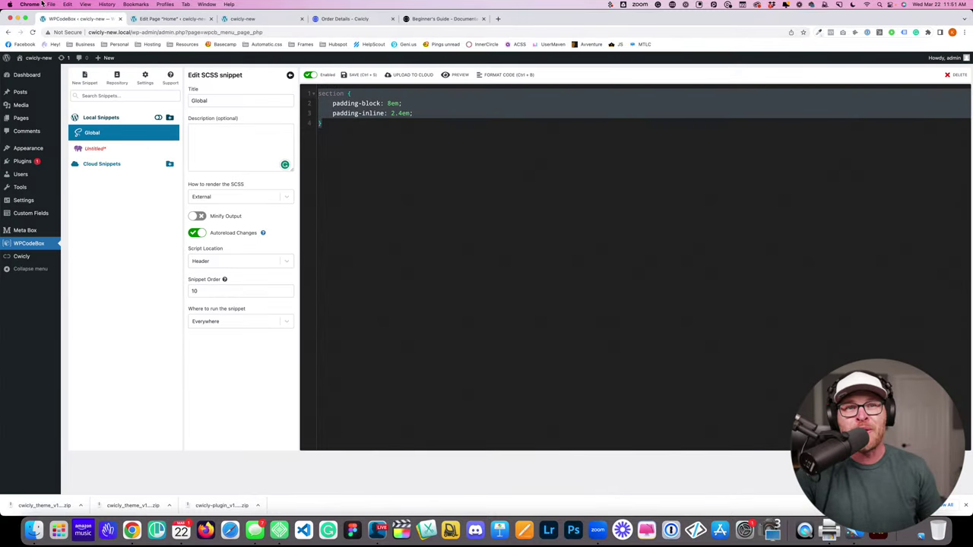
click(167, 18)
click(261, 91)
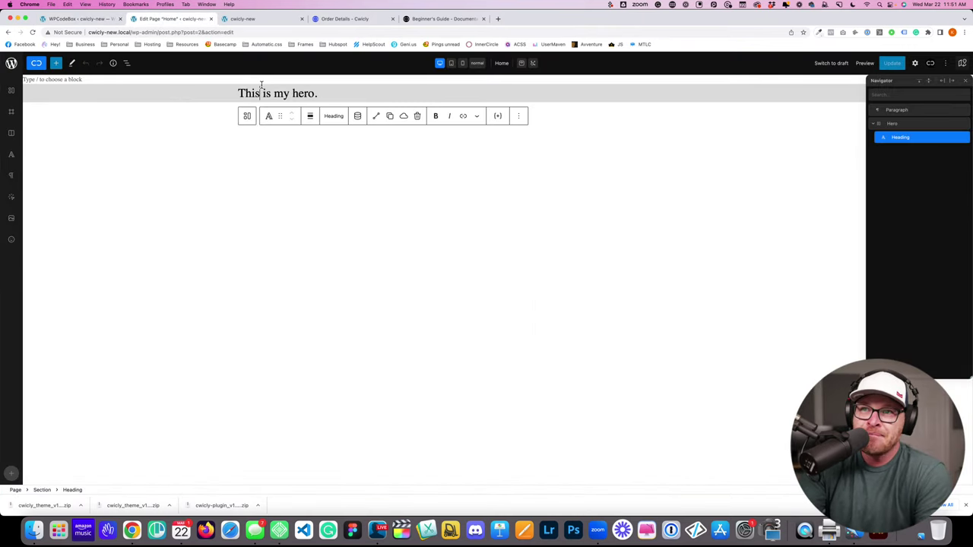
Step: Delete the whole section padding rule from the Global SCSS snippet in WPCodeBox and return to the Home page editor
click(91, 18)
click(424, 155)
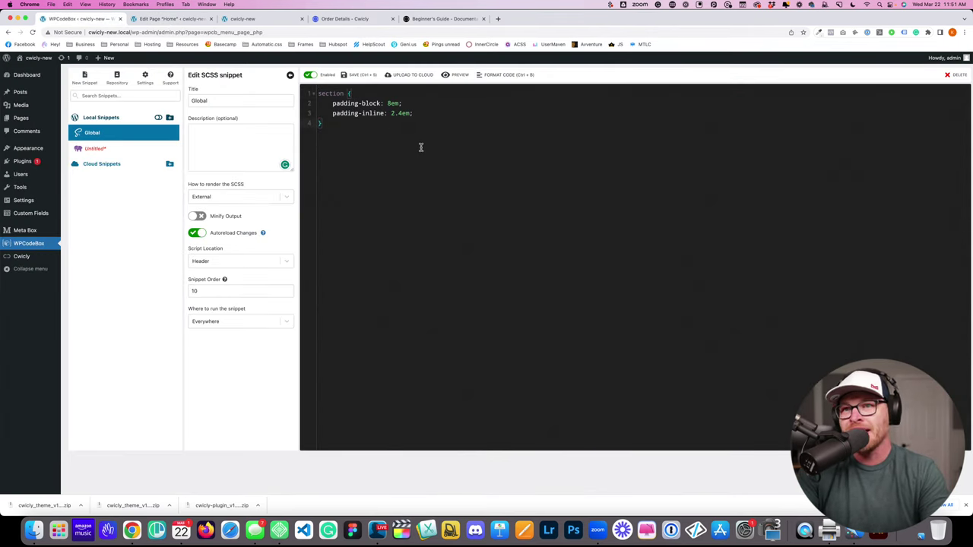
key(super+a)
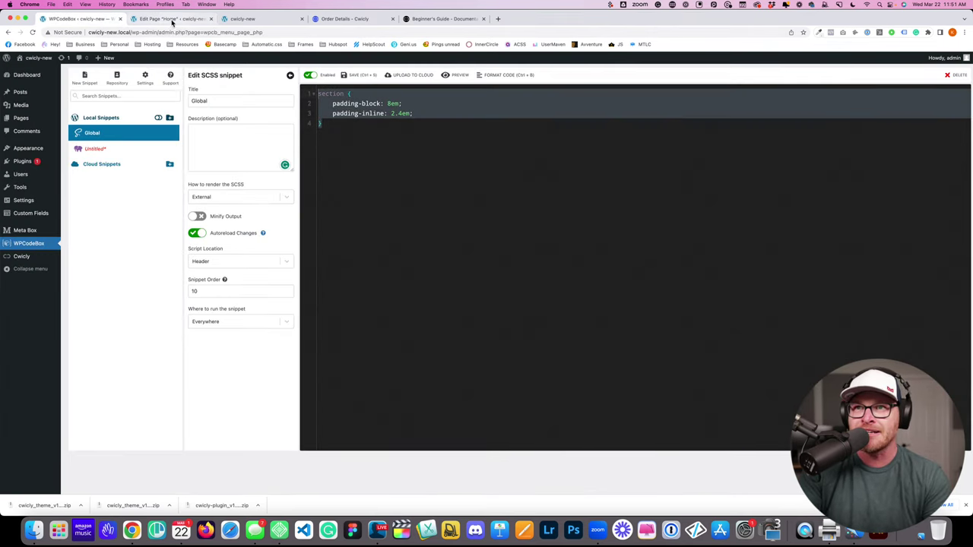
click(172, 21)
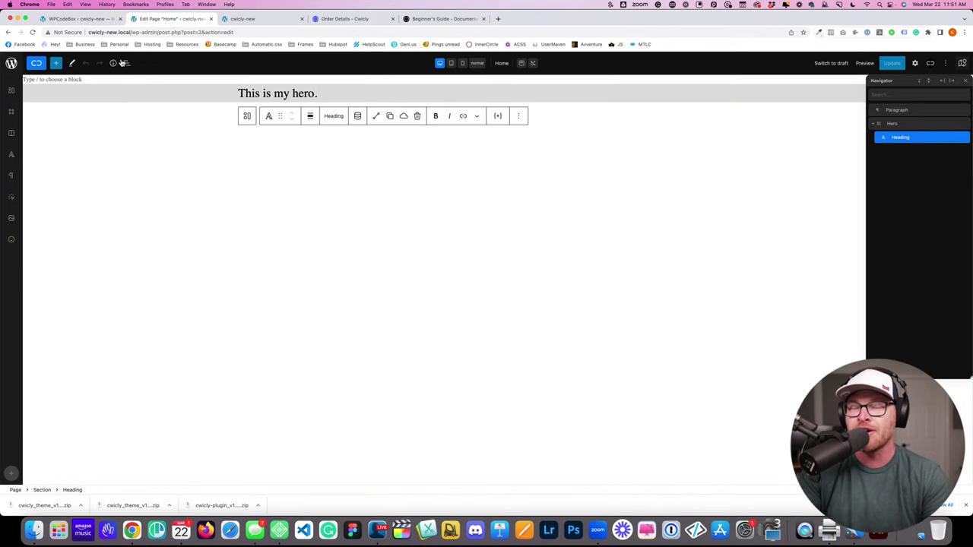
click(82, 18)
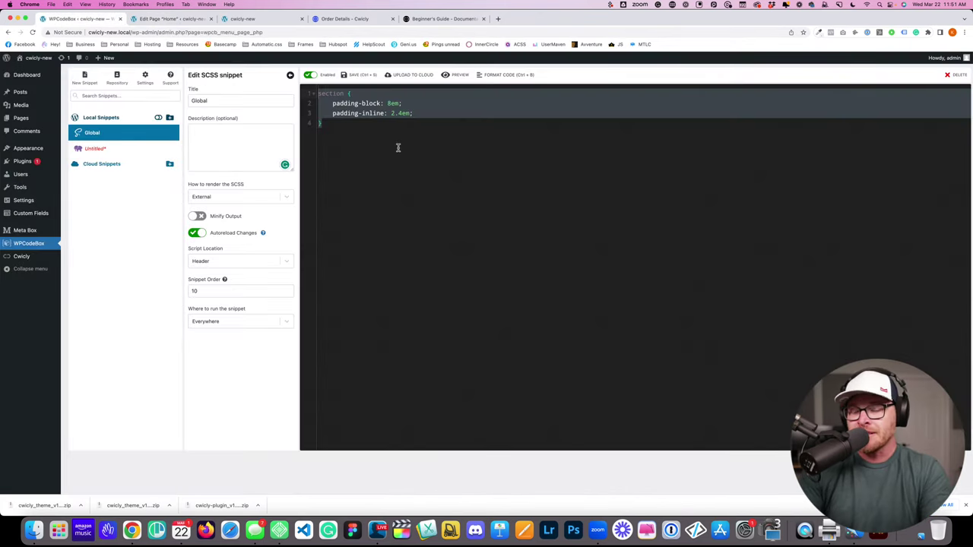
key(BackSpace)
click(170, 19)
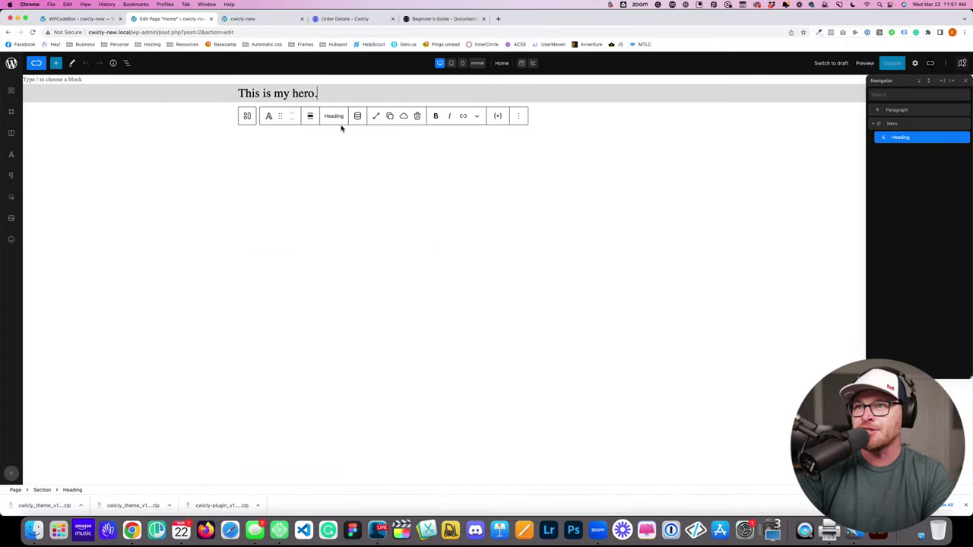
Step: Show the settings sidebar and move the Navigator beside it so it no longer covers the settings
click(916, 65)
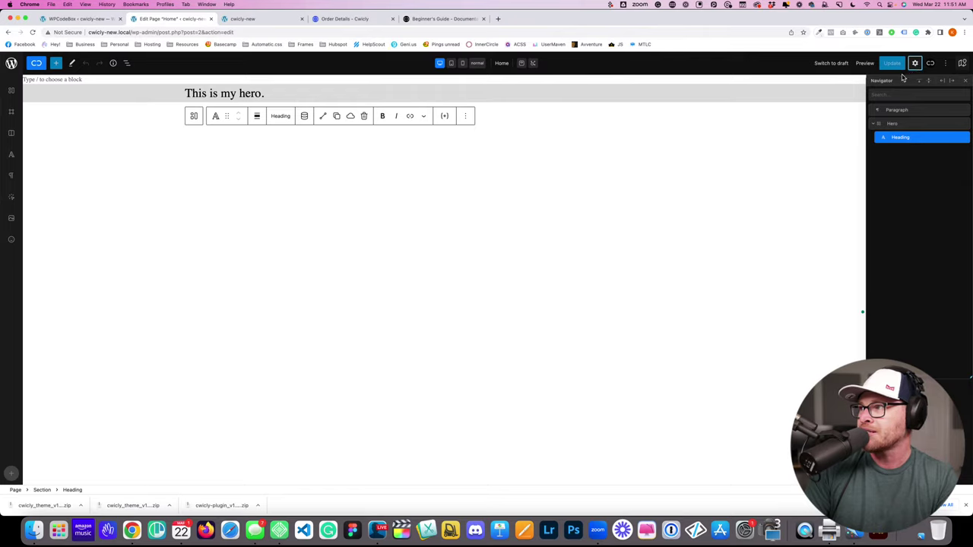
drag(903, 77, 794, 76)
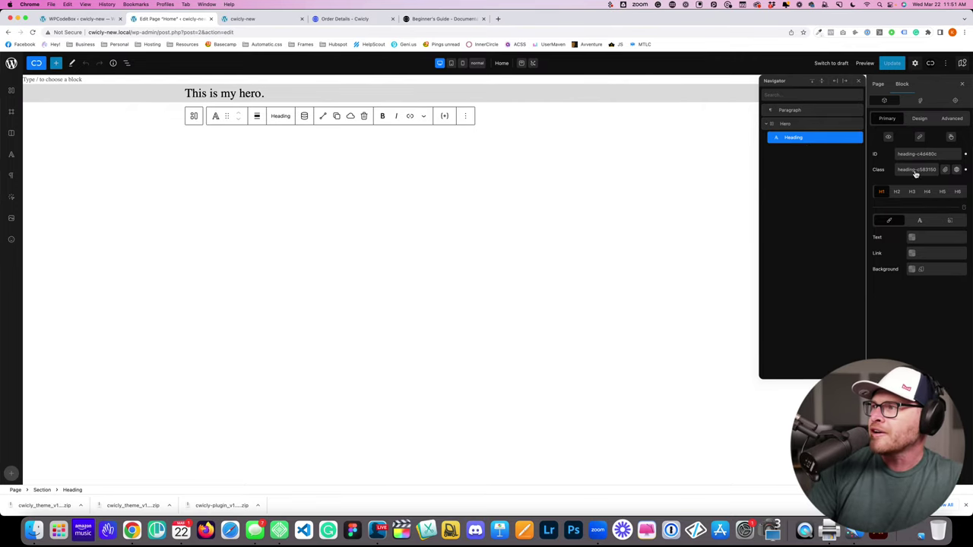
Step: Open the section defaults in Cwicly Global Styles
click(954, 102)
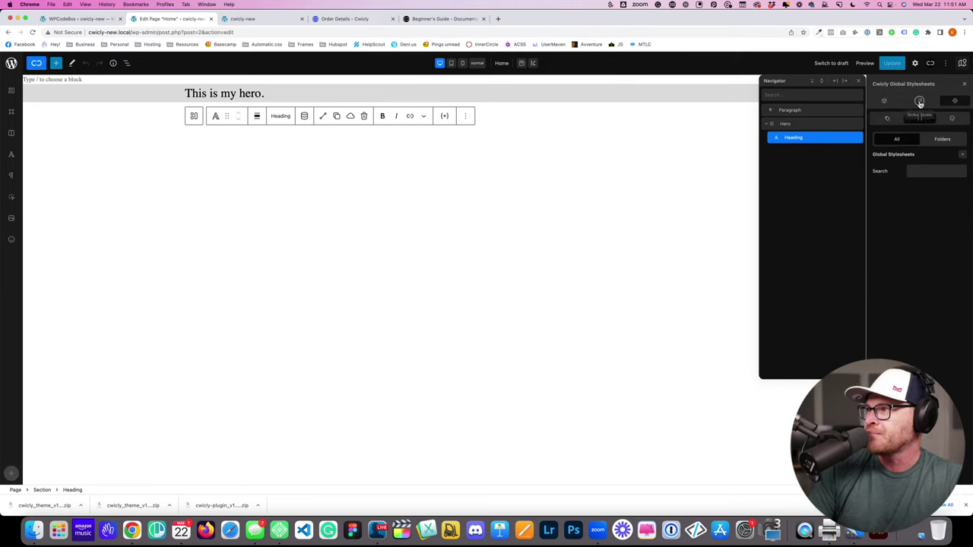
click(919, 100)
click(969, 101)
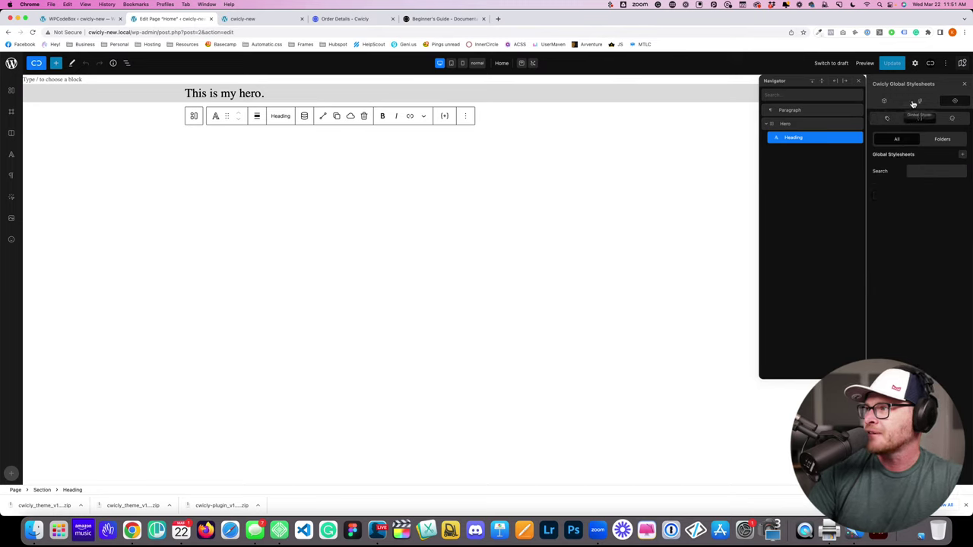
click(914, 101)
click(958, 118)
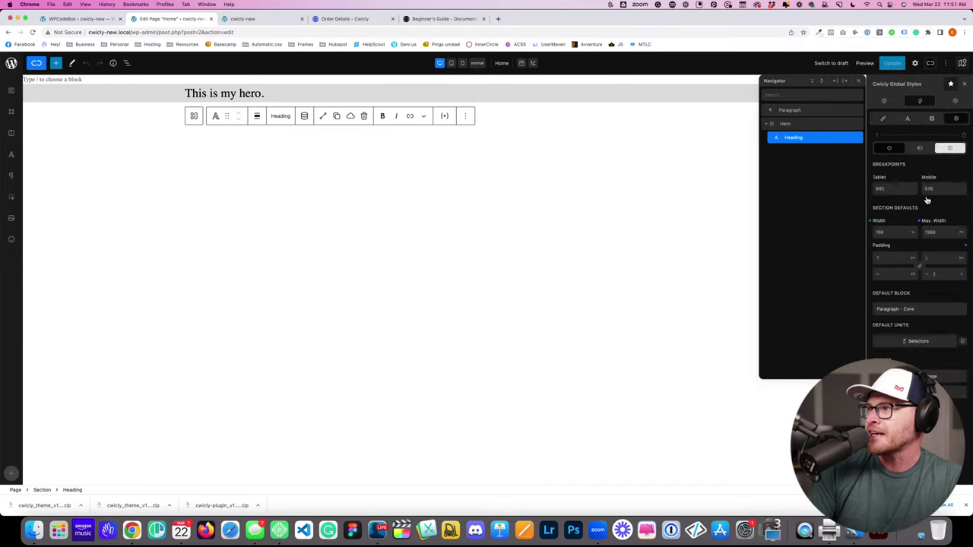
Step: Set the units of all four default section paddings to em and clear the stray right padding value
click(891, 259)
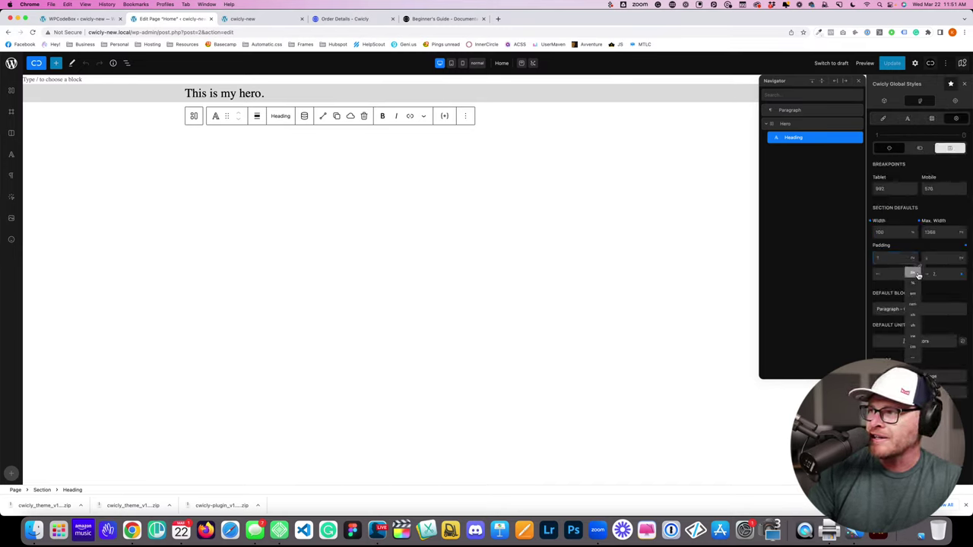
click(962, 275)
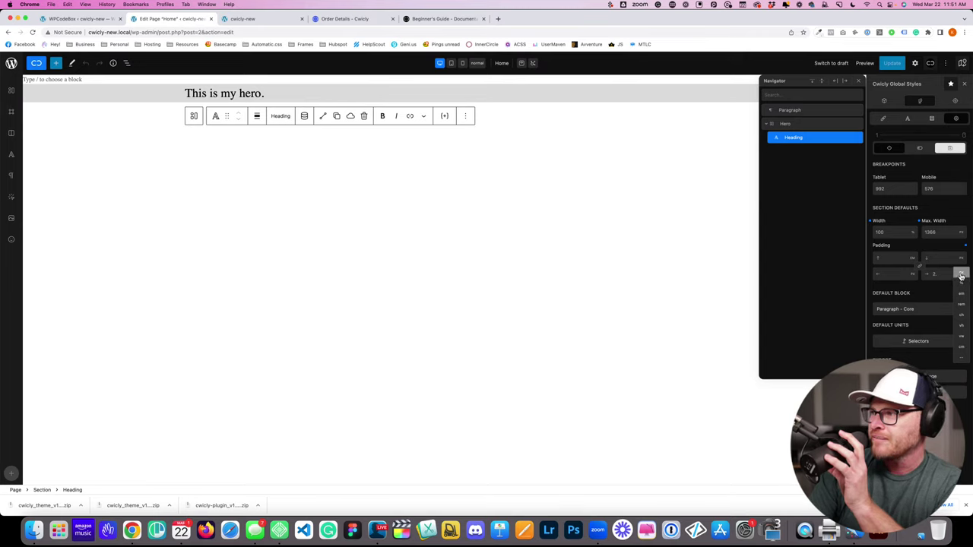
click(962, 259)
click(963, 260)
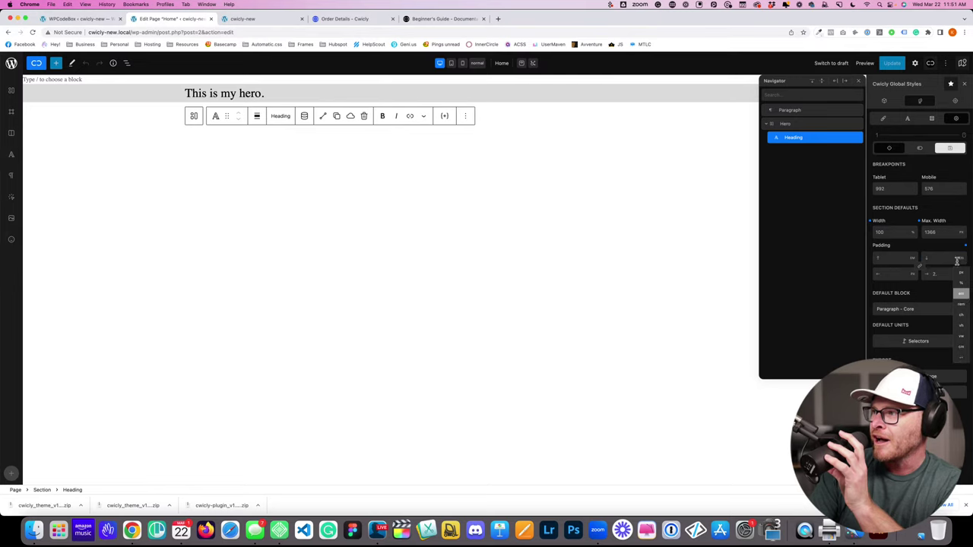
click(961, 259)
click(961, 259)
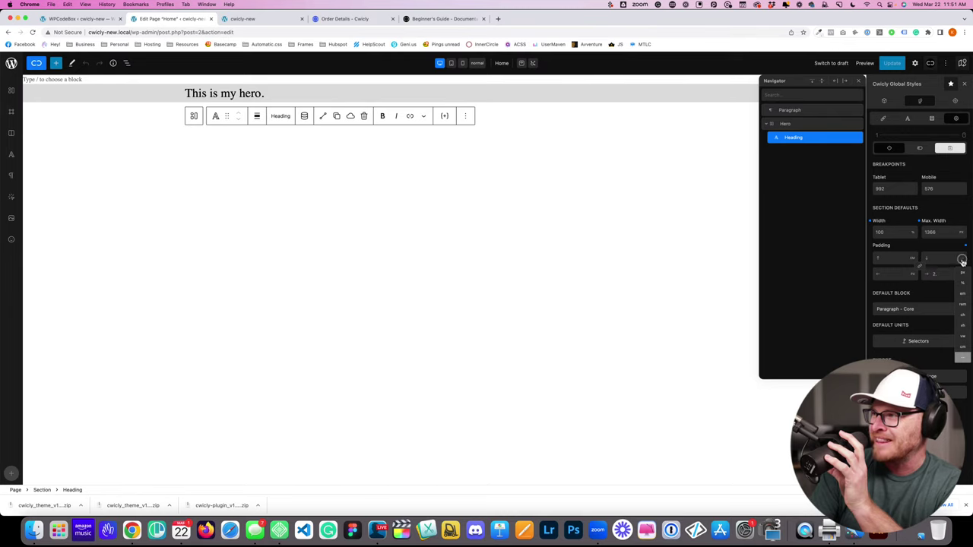
click(962, 263)
click(962, 261)
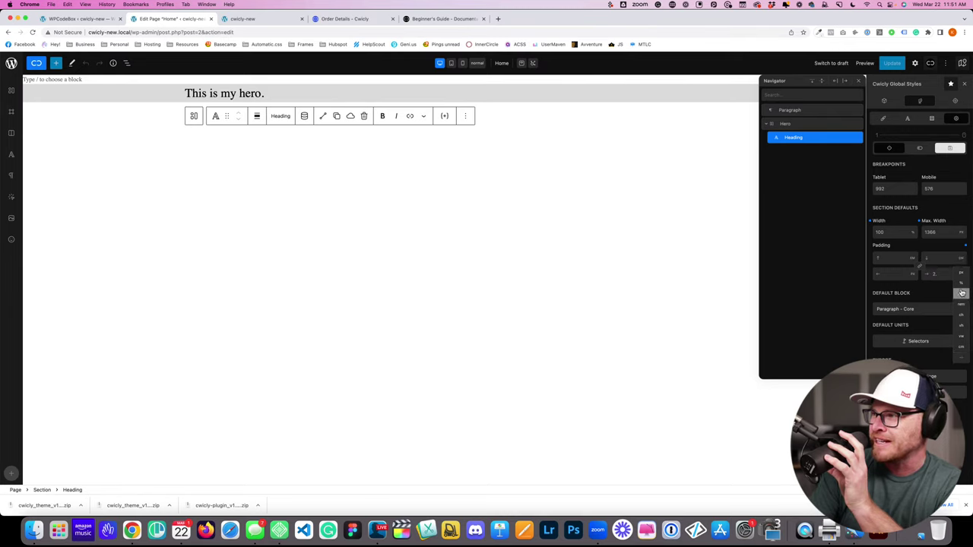
click(959, 274)
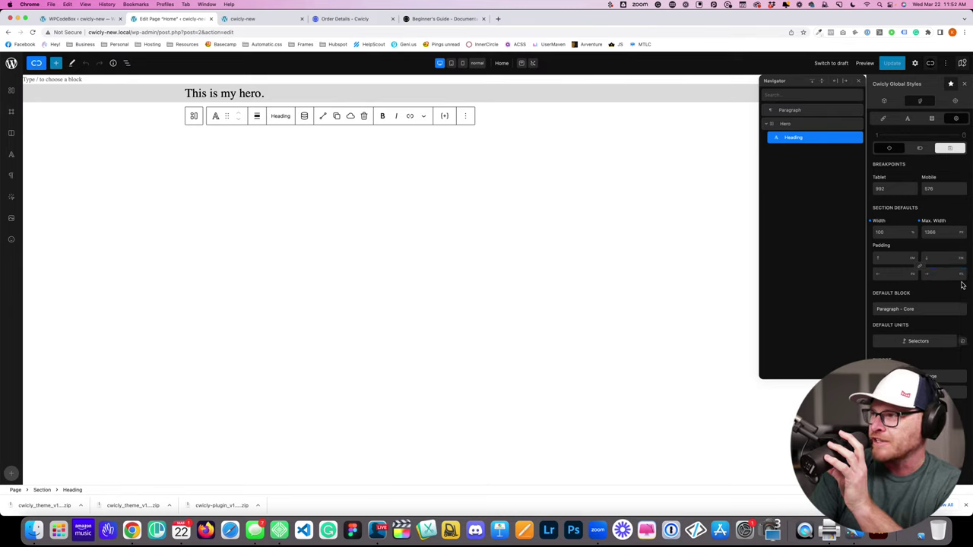
click(961, 276)
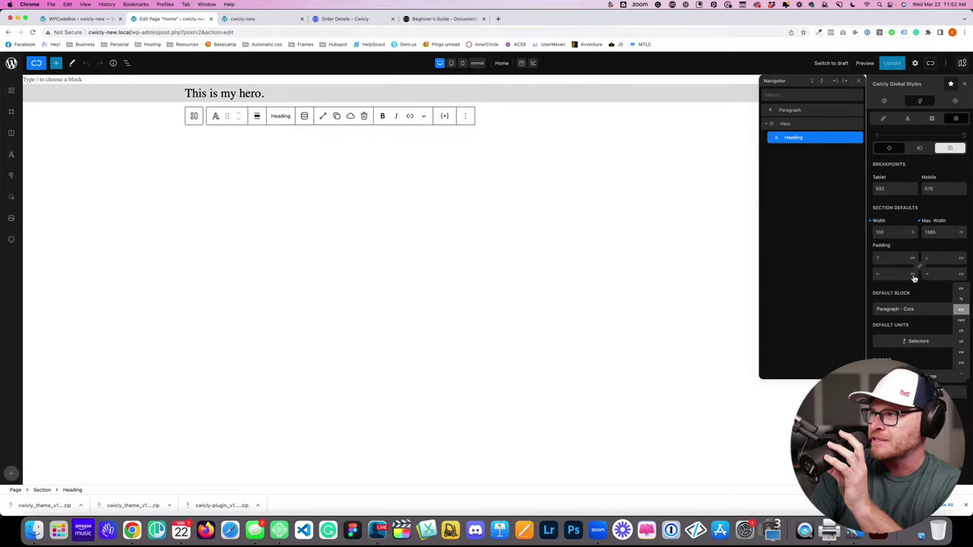
Step: Set the default section padding to 8 em at top and bottom and 2.4 em at left and right
click(893, 262)
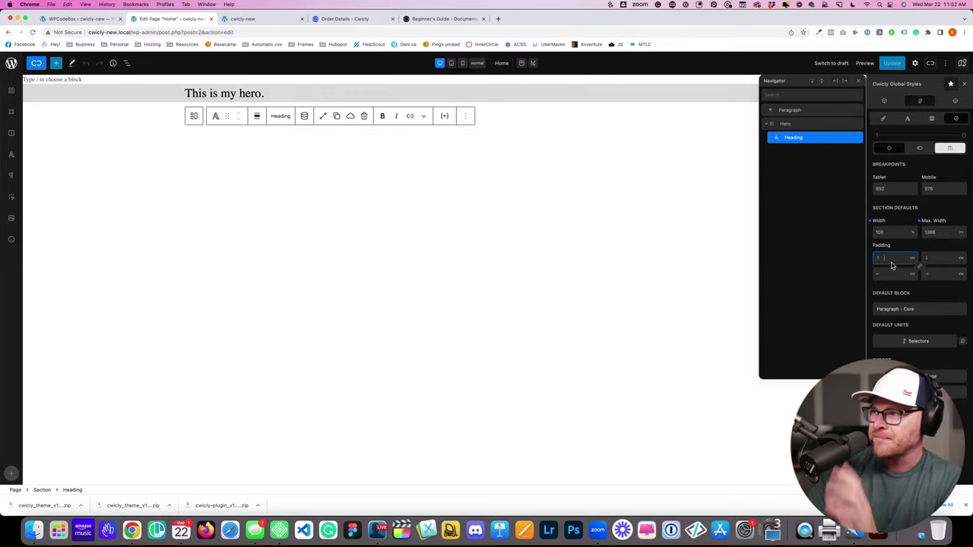
text(8)
key(Tab)
text(8)
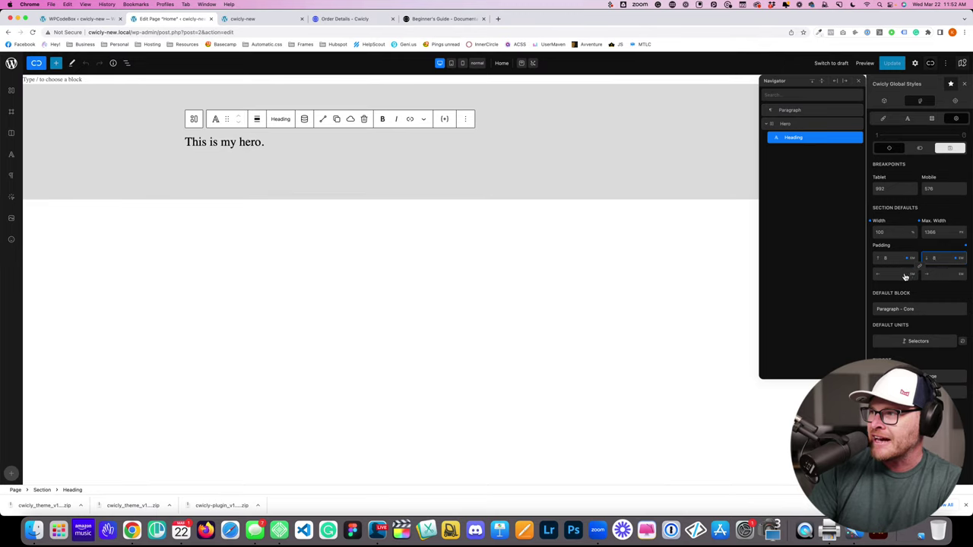
click(905, 276)
text(2.4)
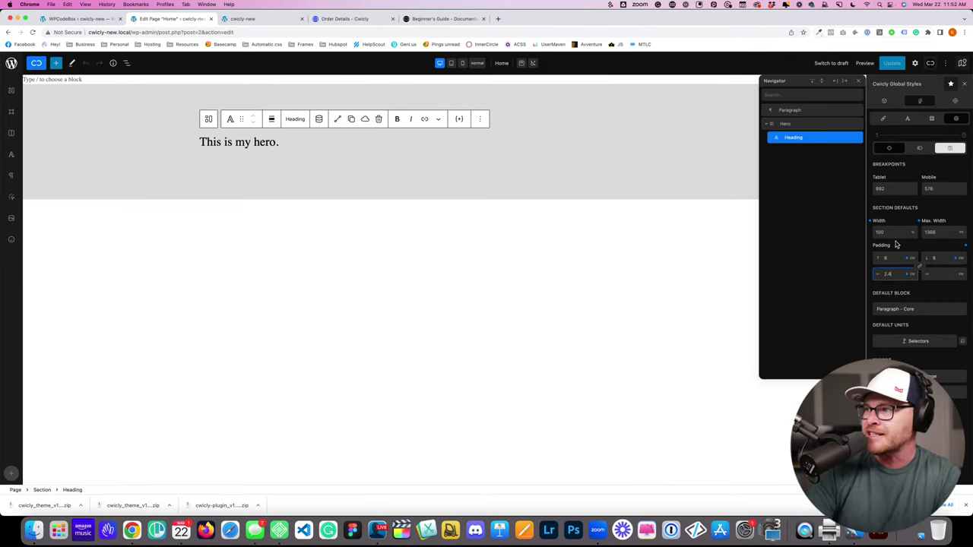
click(941, 278)
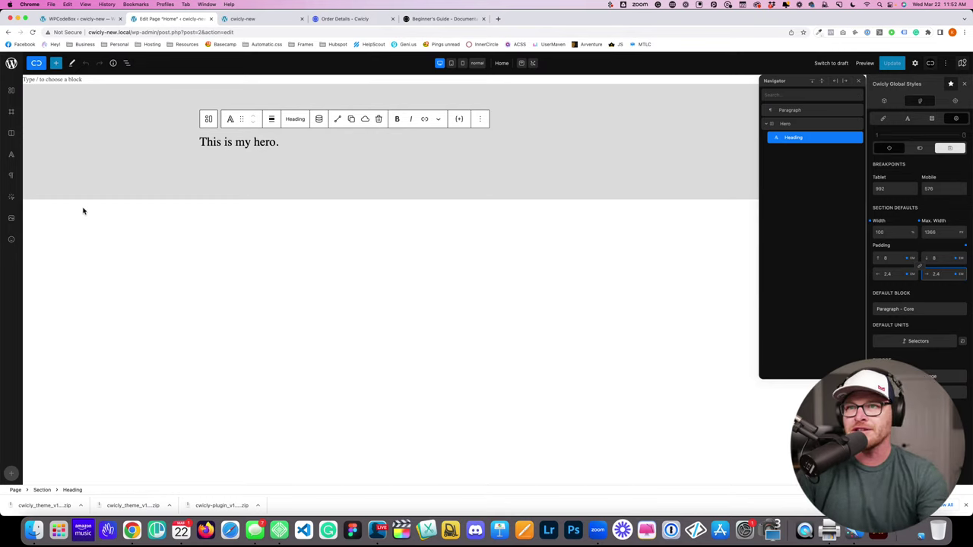
Step: Delete the empty Paragraph block above the Hero section
click(88, 239)
click(82, 80)
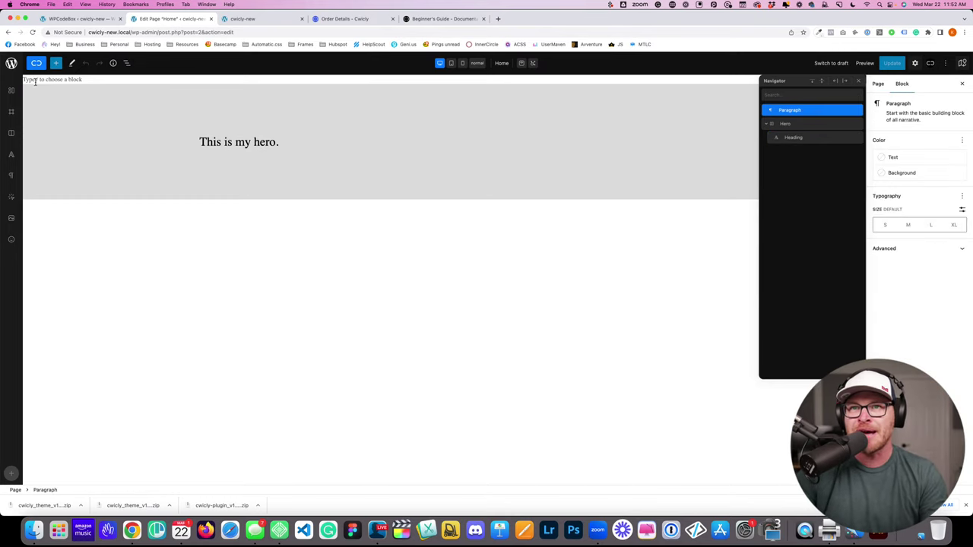
click(128, 63)
key(BackSpace)
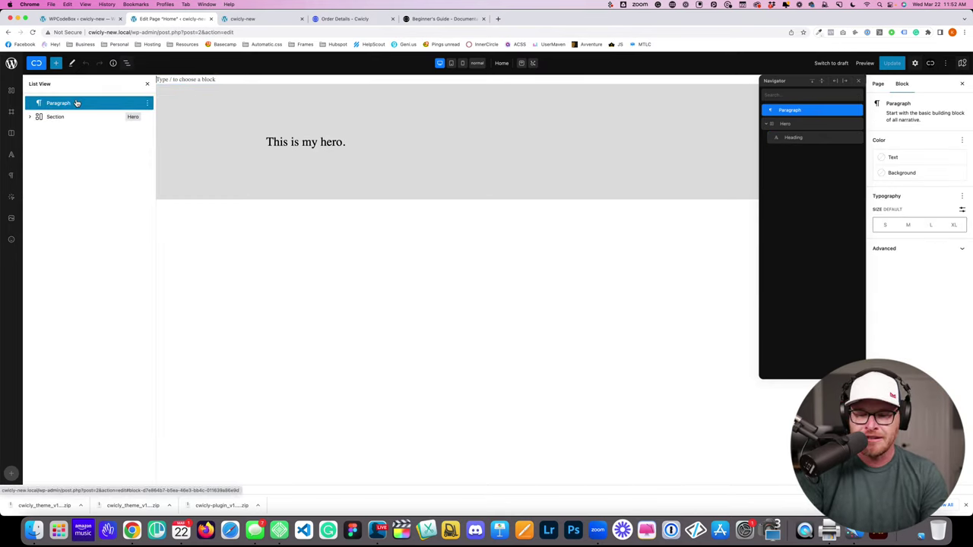
Step: Update the Home page and dock the Navigator to the right
click(891, 63)
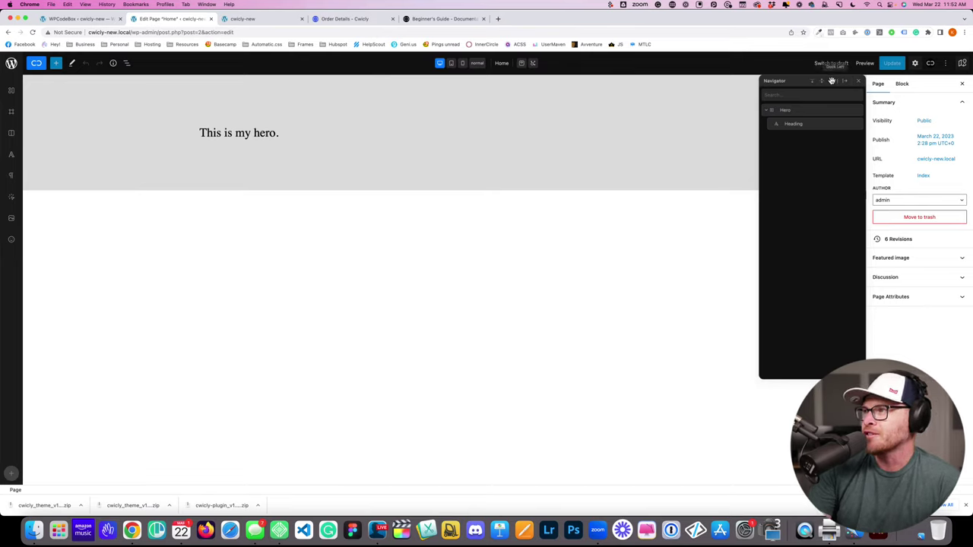
click(845, 81)
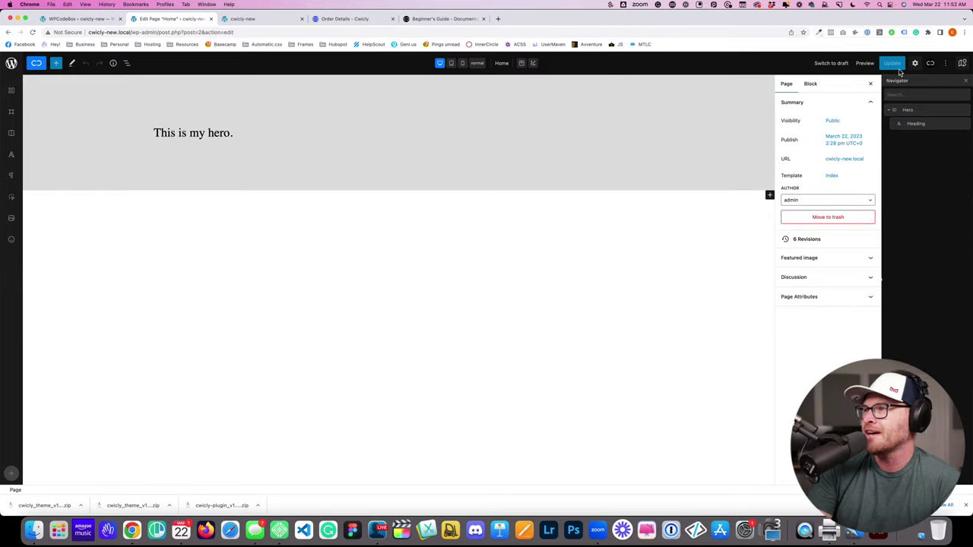
Step: Select the hero heading and compare the page structure in the List View with the Navigator
click(201, 134)
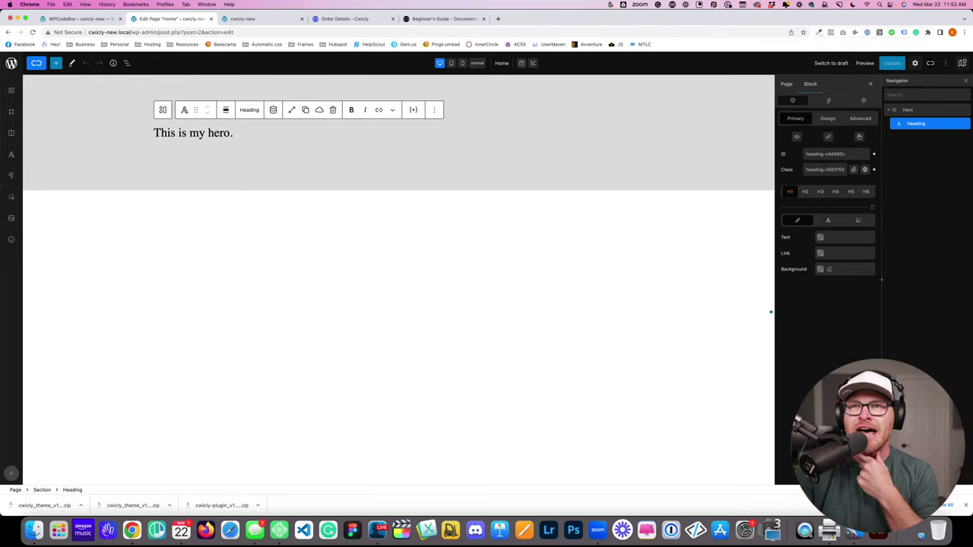
click(127, 64)
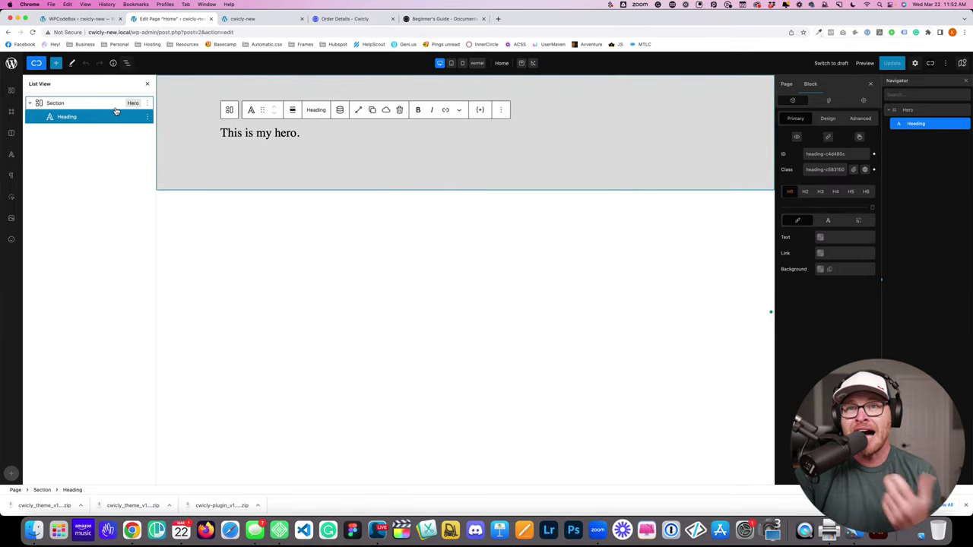
click(148, 84)
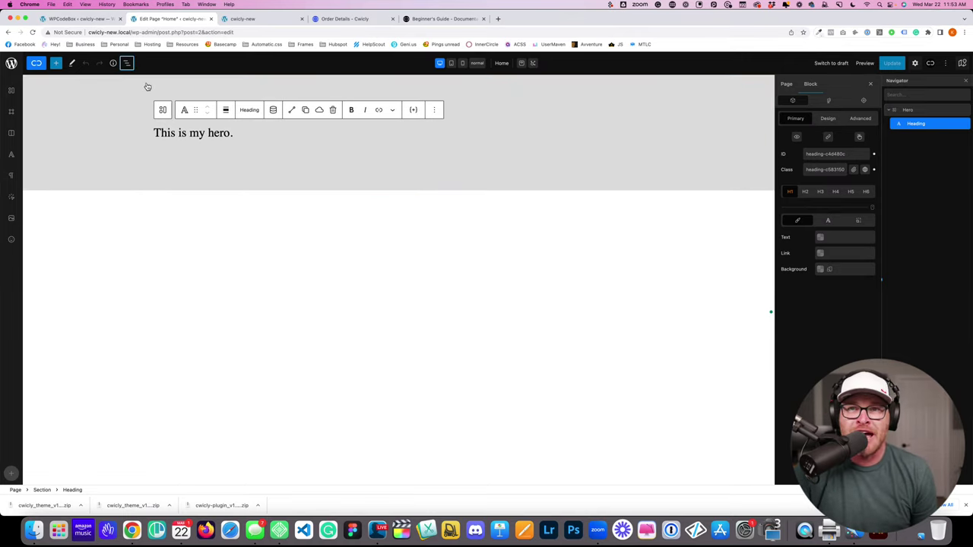
click(127, 64)
drag(182, 128, 573, 364)
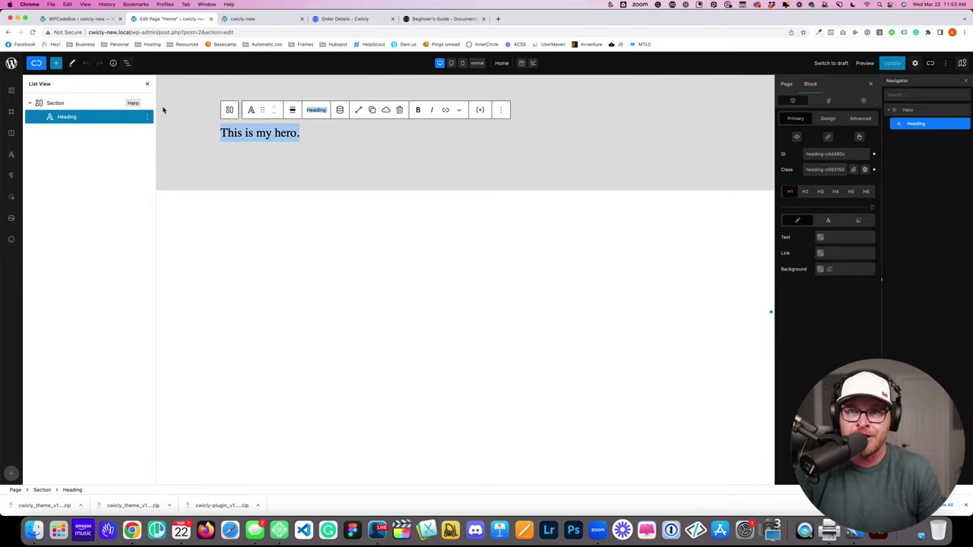
click(147, 84)
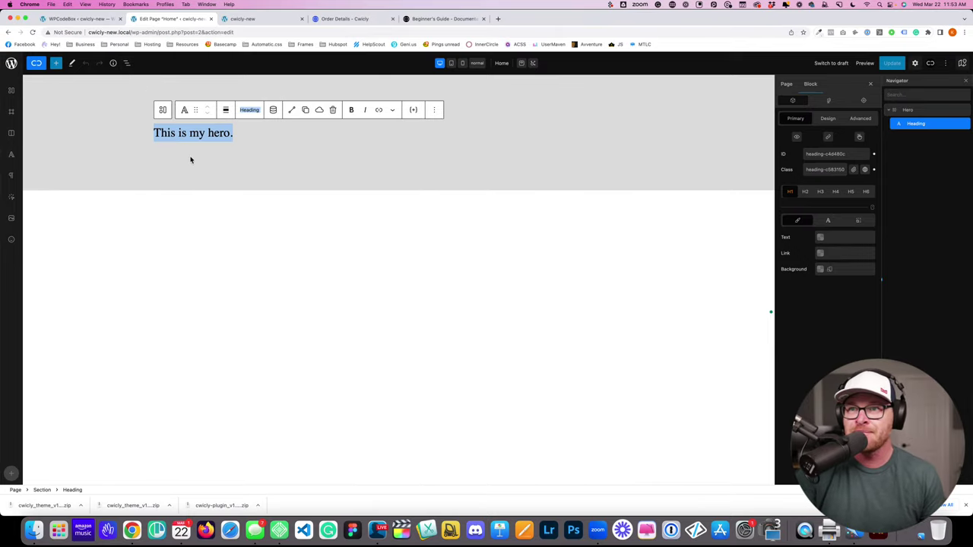
click(222, 136)
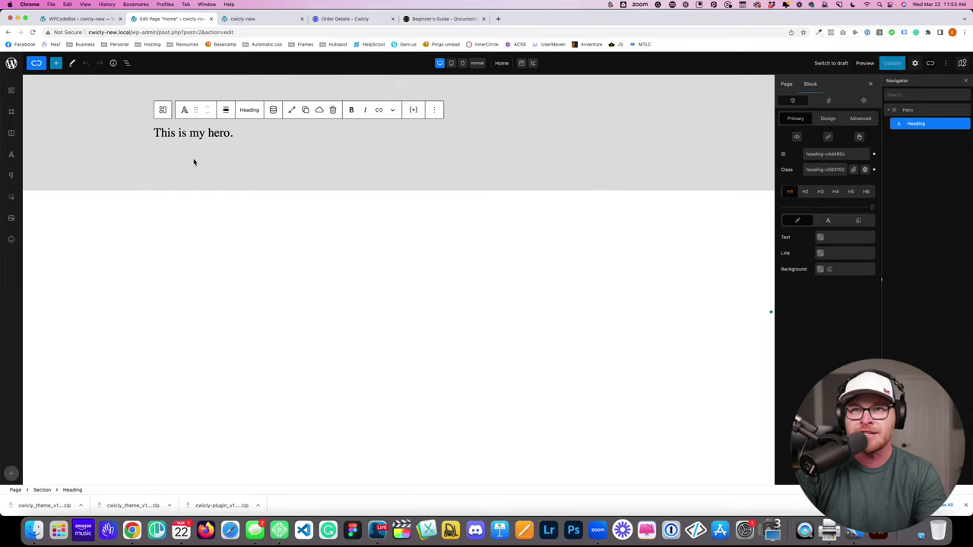
double_click(220, 134)
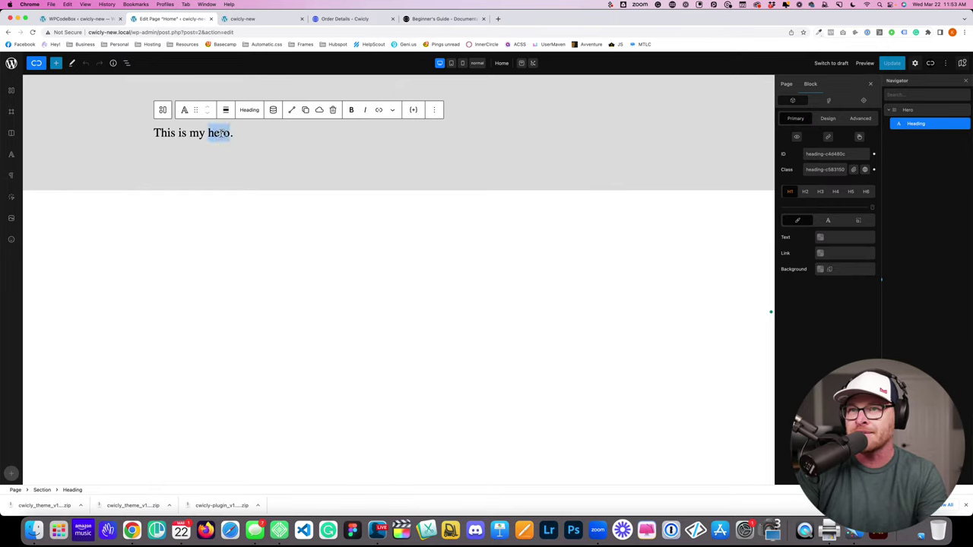
click(127, 64)
click(128, 64)
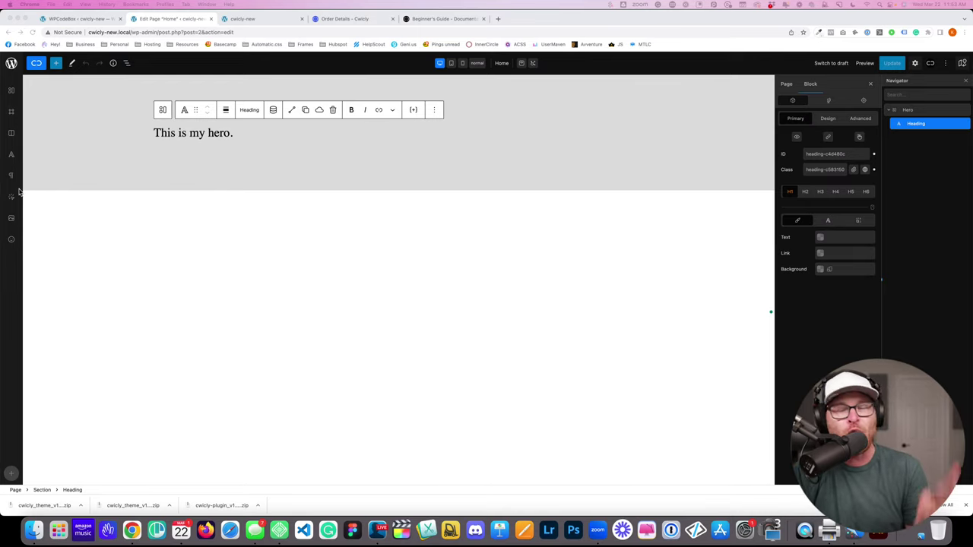
click(56, 66)
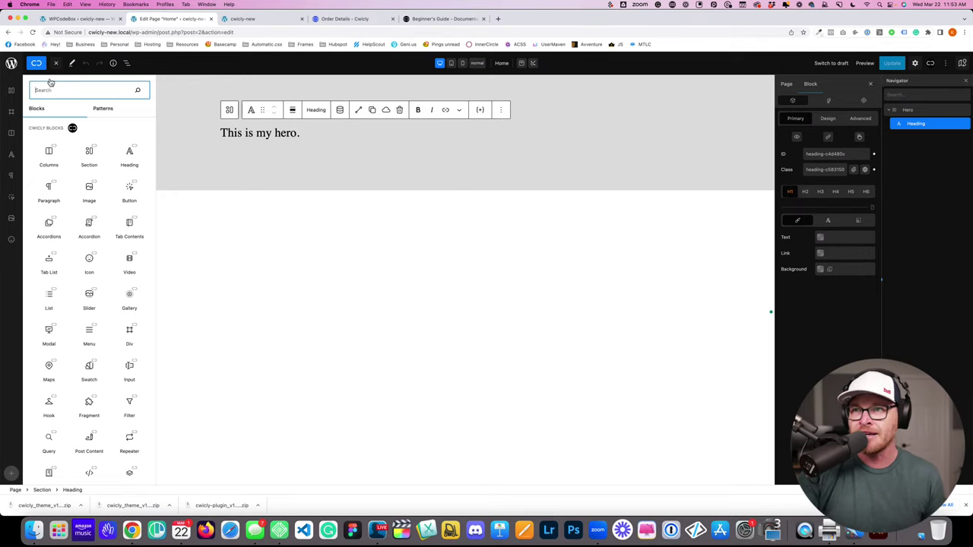
click(242, 221)
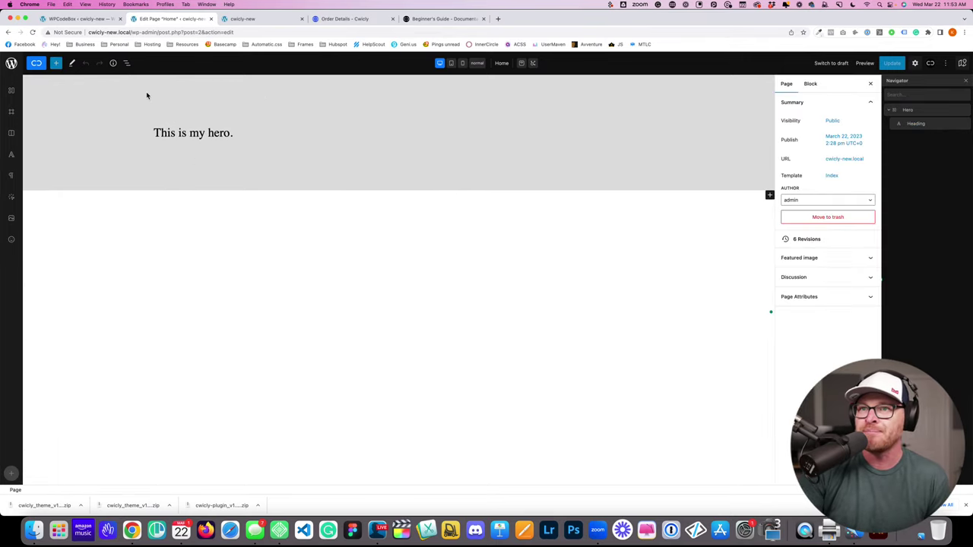
click(147, 93)
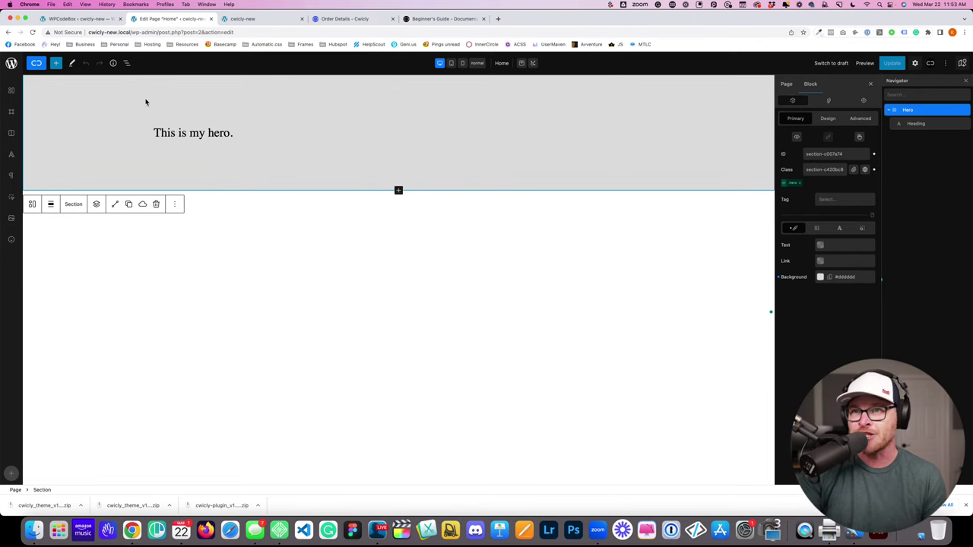
Step: Search the block library for "div" and add a Div block directly below the Hero section
click(215, 299)
click(55, 63)
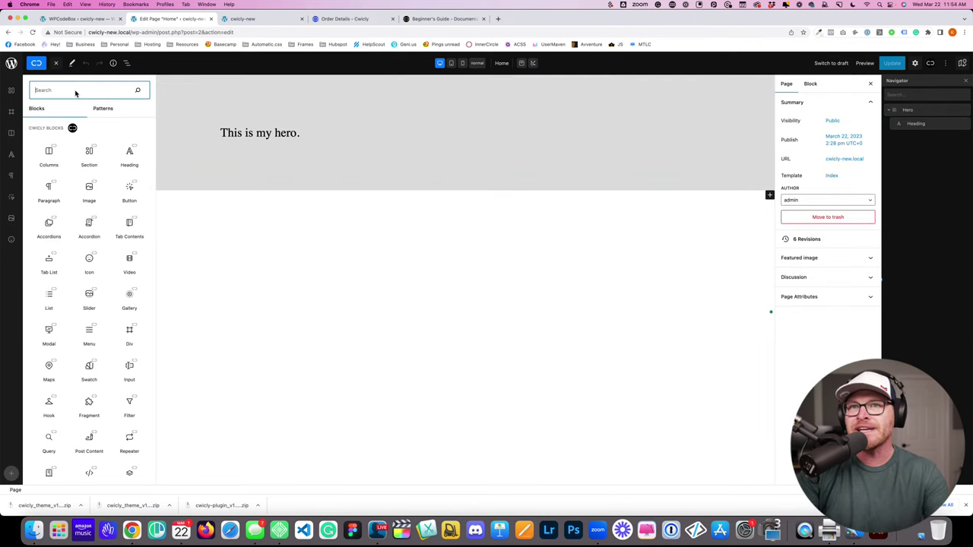
text(div)
drag(49, 136, 317, 272)
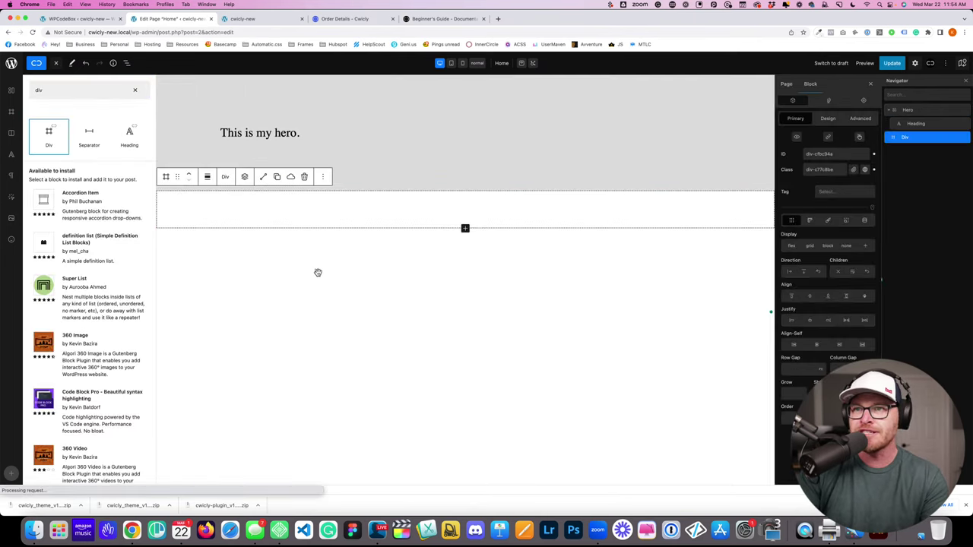
click(395, 214)
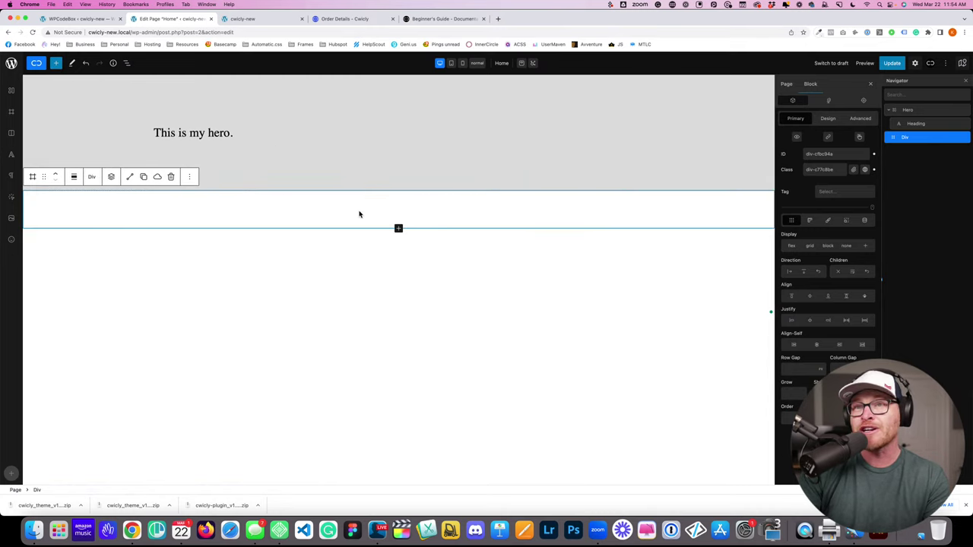
Step: Add a Paragraph block inside the Div with the text "This is a div."
click(55, 62)
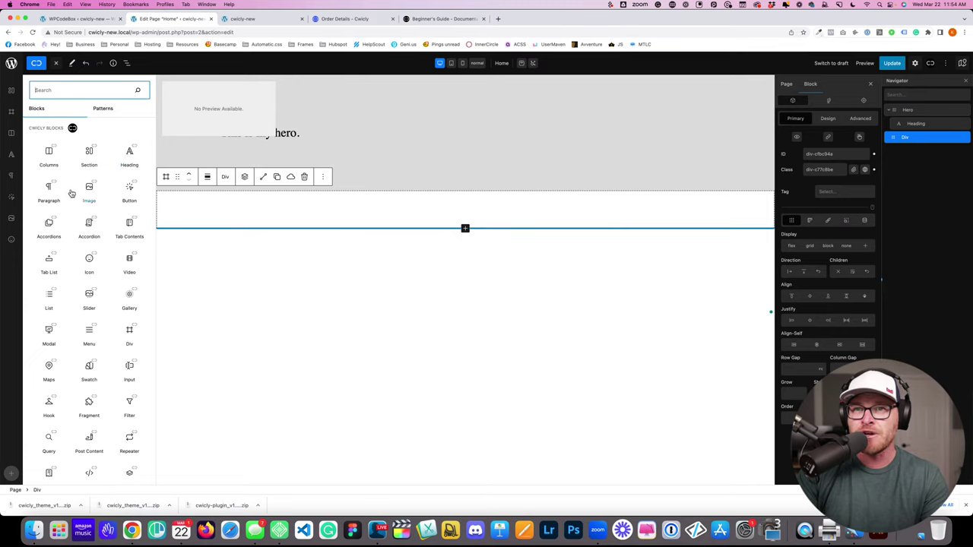
drag(69, 192, 199, 208)
click(189, 200)
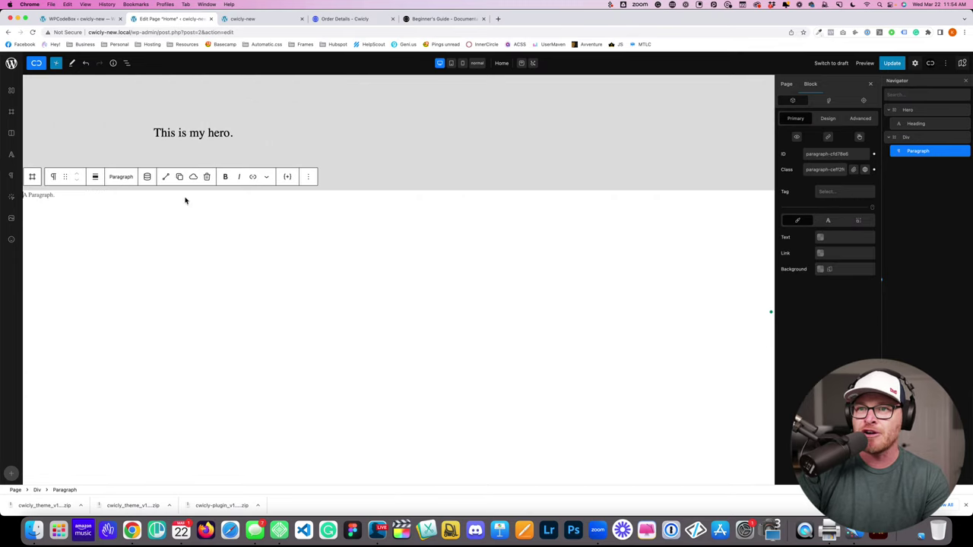
text(Thi)
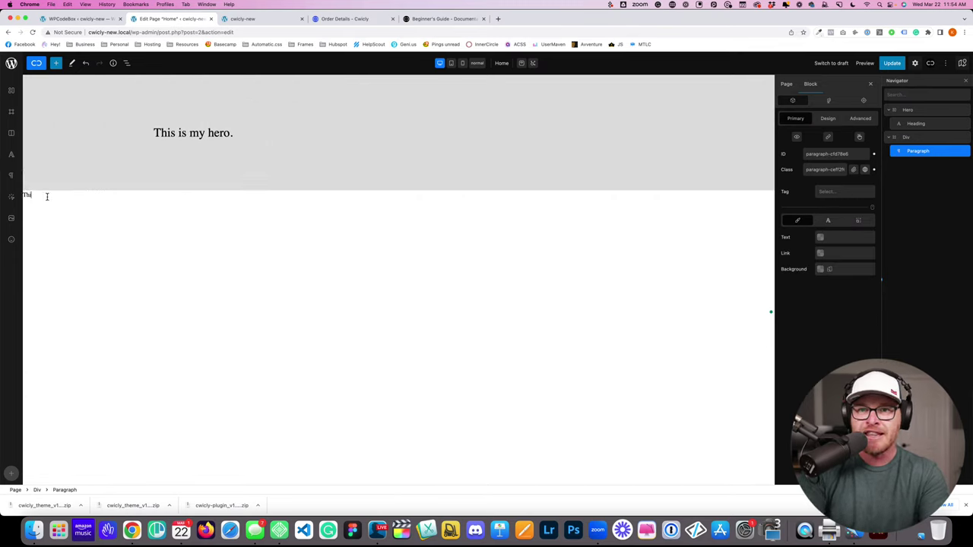
text(s is a div.)
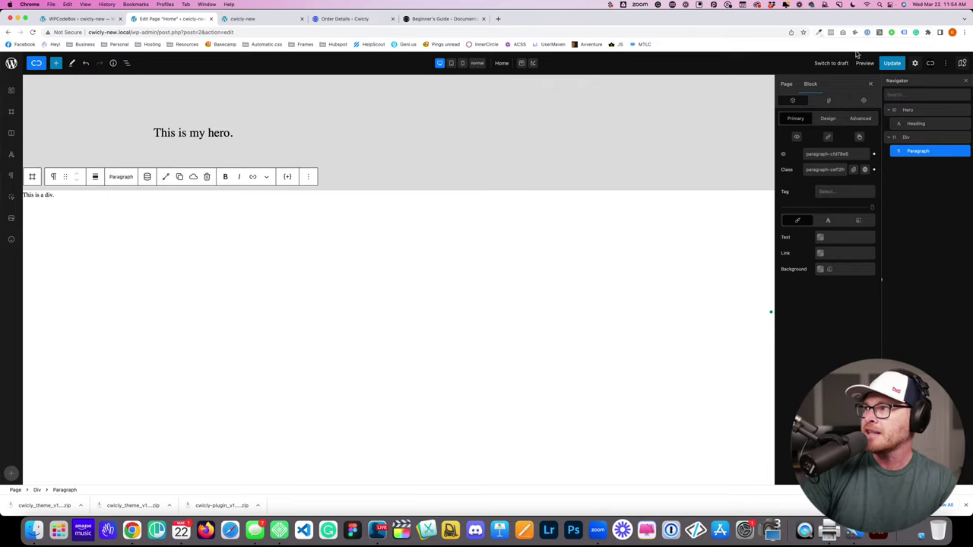
Step: Update the Home page and reload its front-end view
click(886, 63)
click(248, 19)
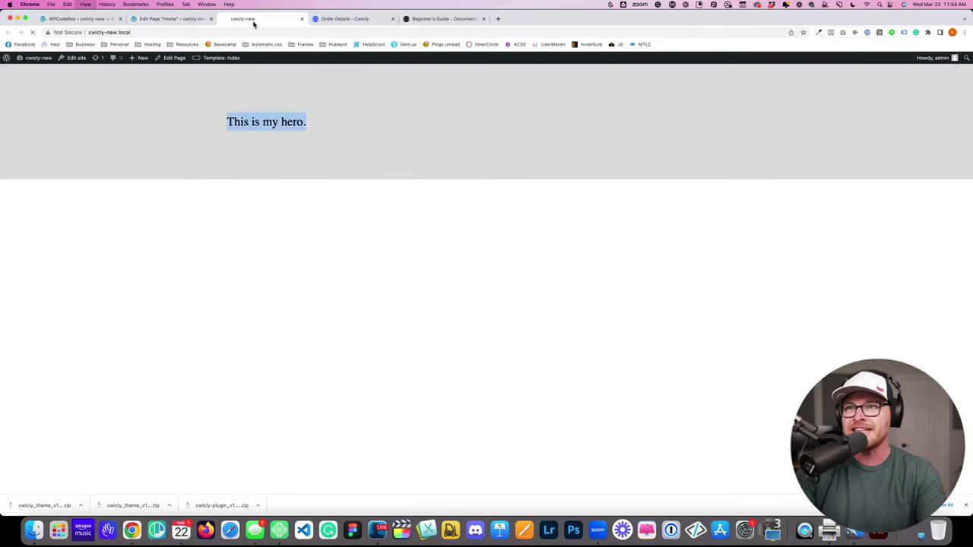
key(super+r)
Step: Inspect the front-end markup of the new div, examining its classes and nesting against the hero section
right_click(23, 282)
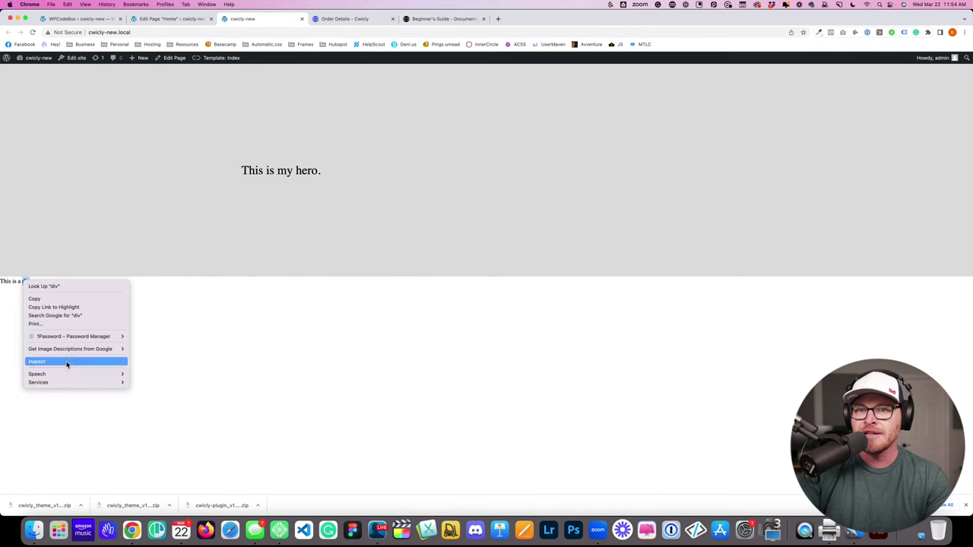
click(66, 362)
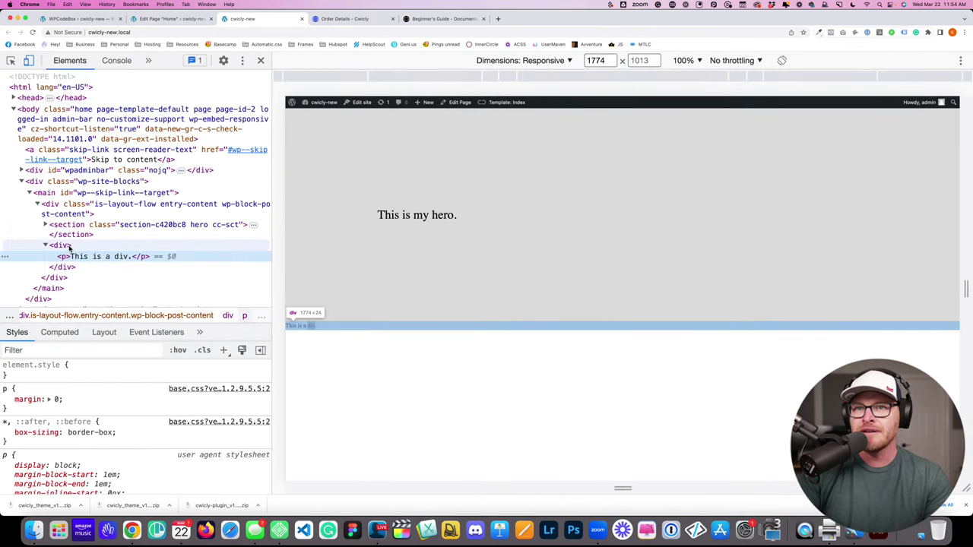
click(69, 245)
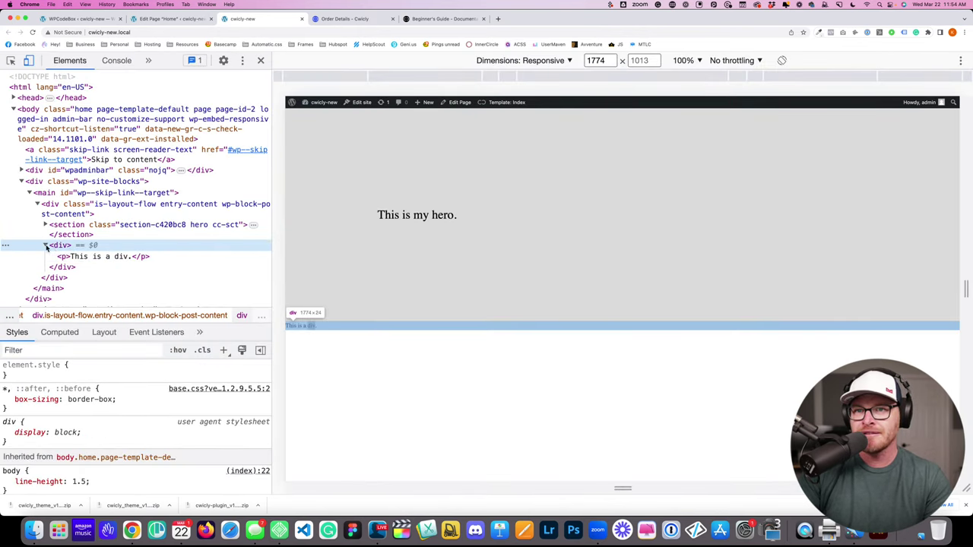
click(45, 244)
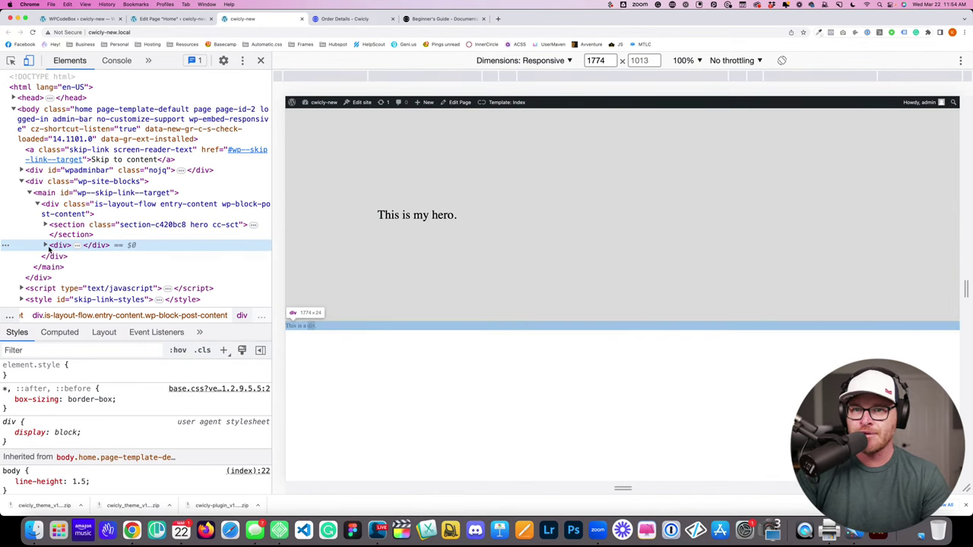
click(44, 245)
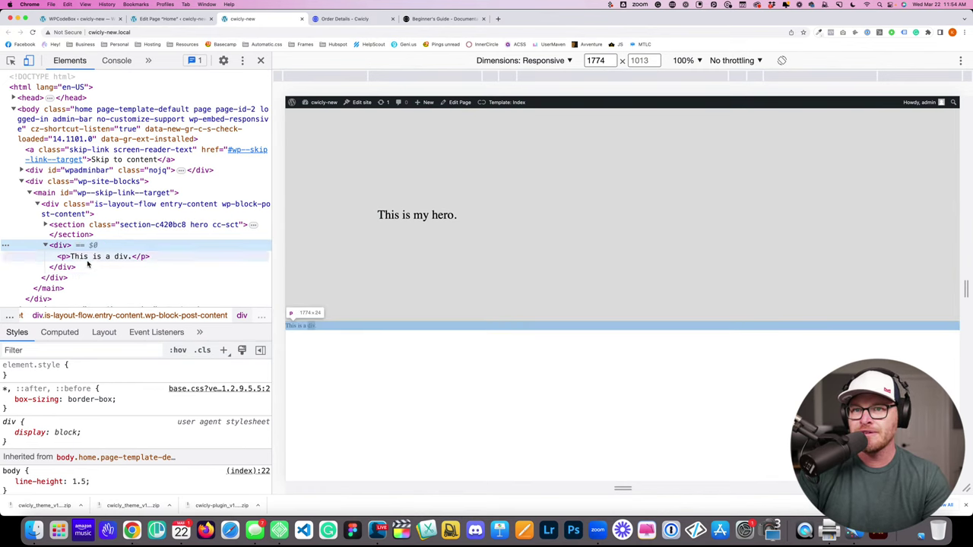
click(69, 256)
click(46, 245)
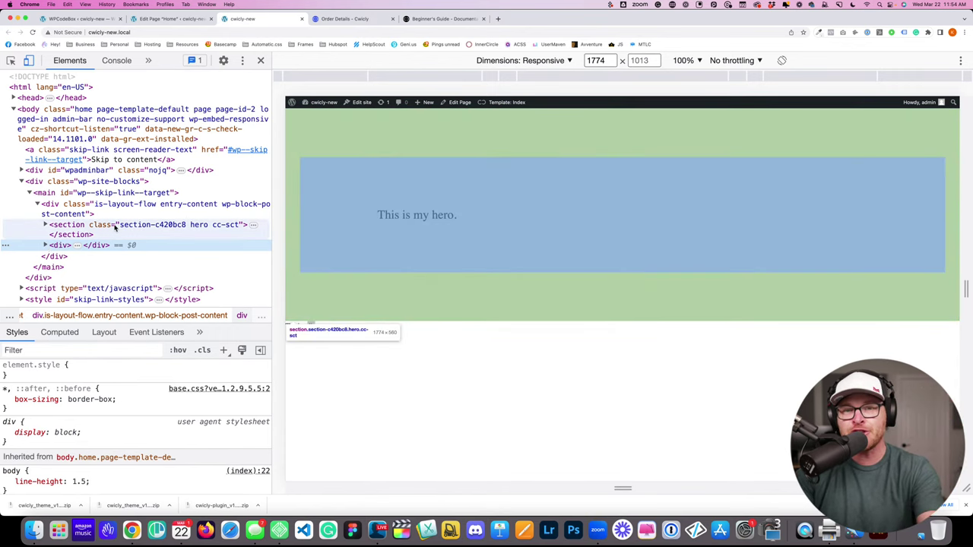
click(46, 245)
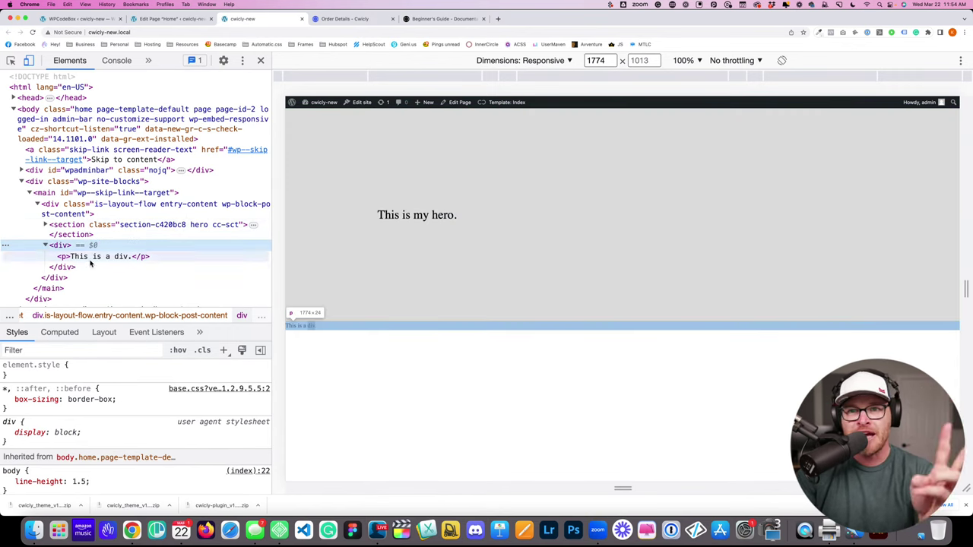
click(67, 256)
click(46, 245)
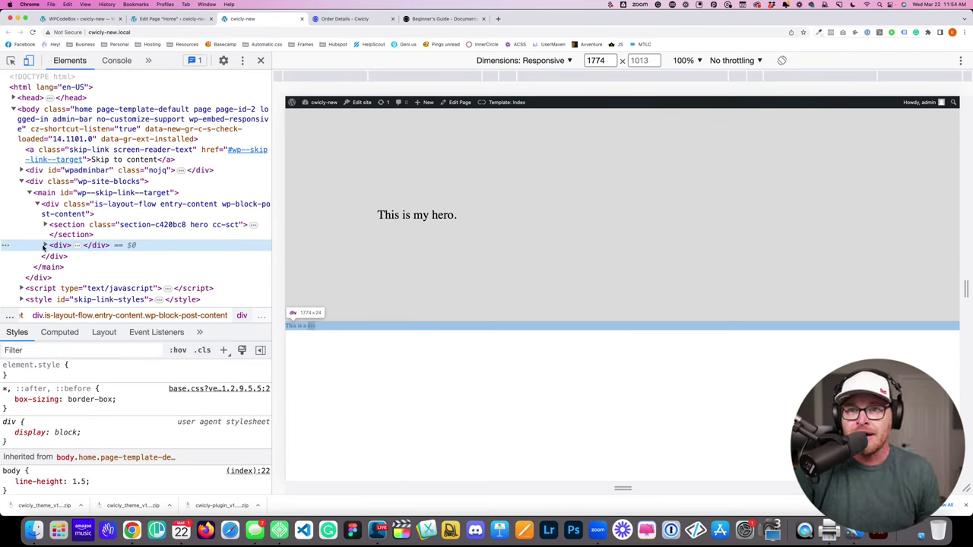
click(45, 246)
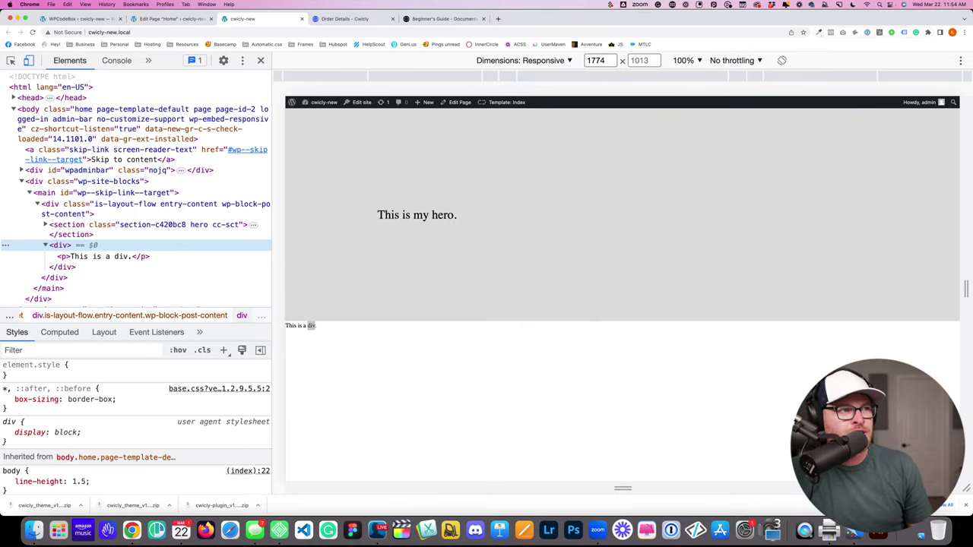
Step: Return to the Home page editor and select the heading inside the Hero section
click(172, 19)
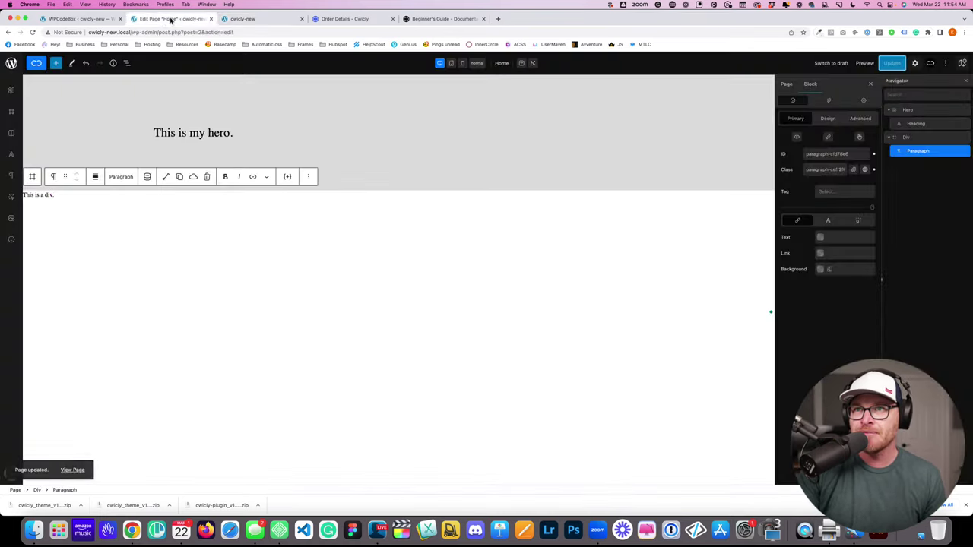
click(229, 135)
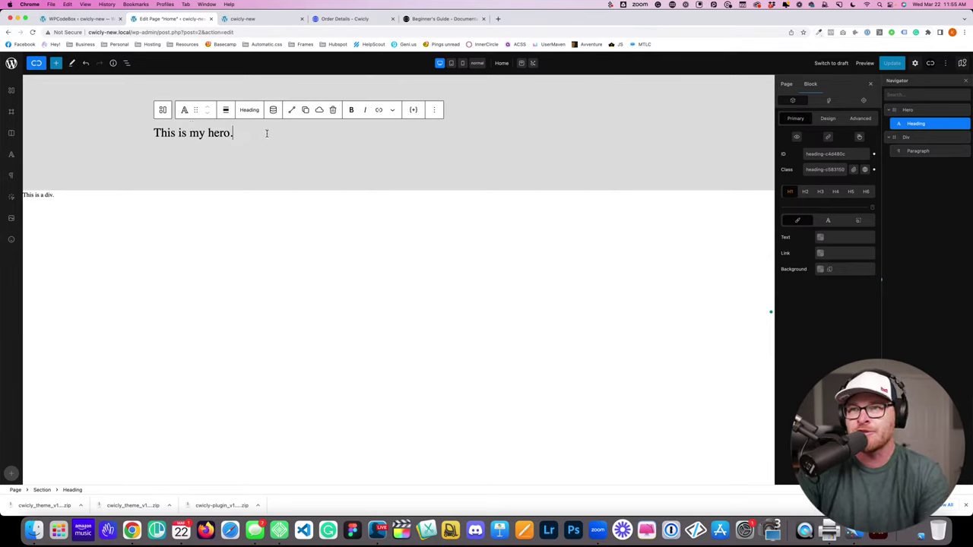
triple_click(190, 131)
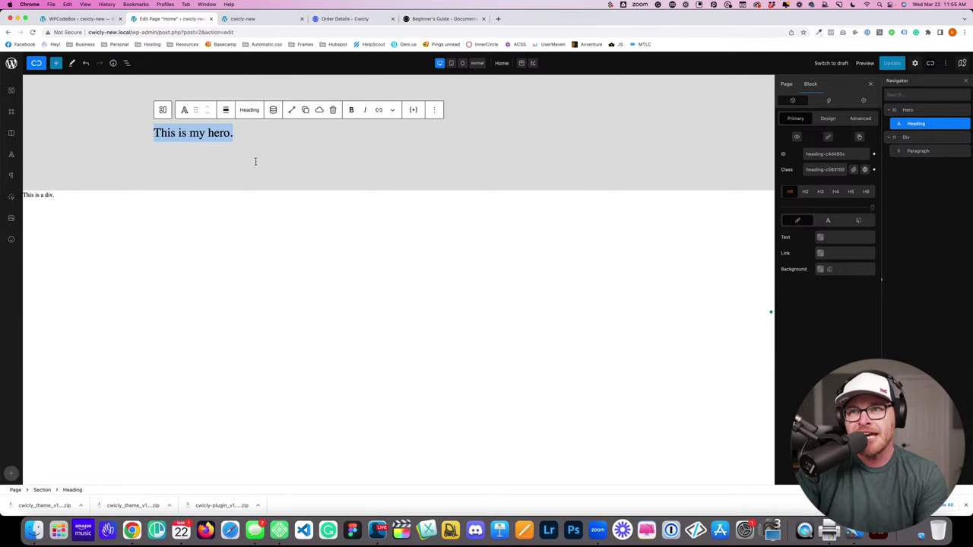
click(216, 155)
click(235, 129)
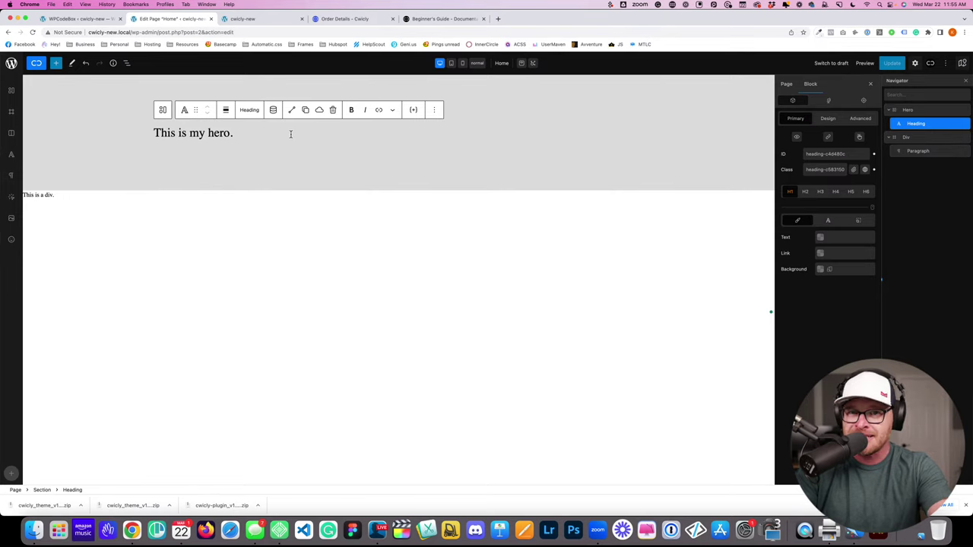
triple_click(228, 129)
click(237, 133)
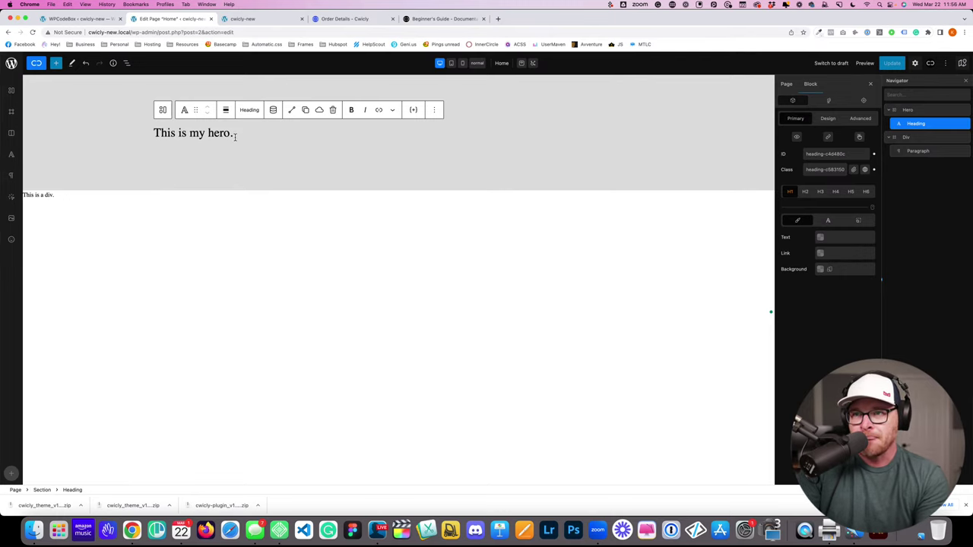
Step: Search the block library for "container", then clear the search and browse the available Cwicly blocks
click(56, 63)
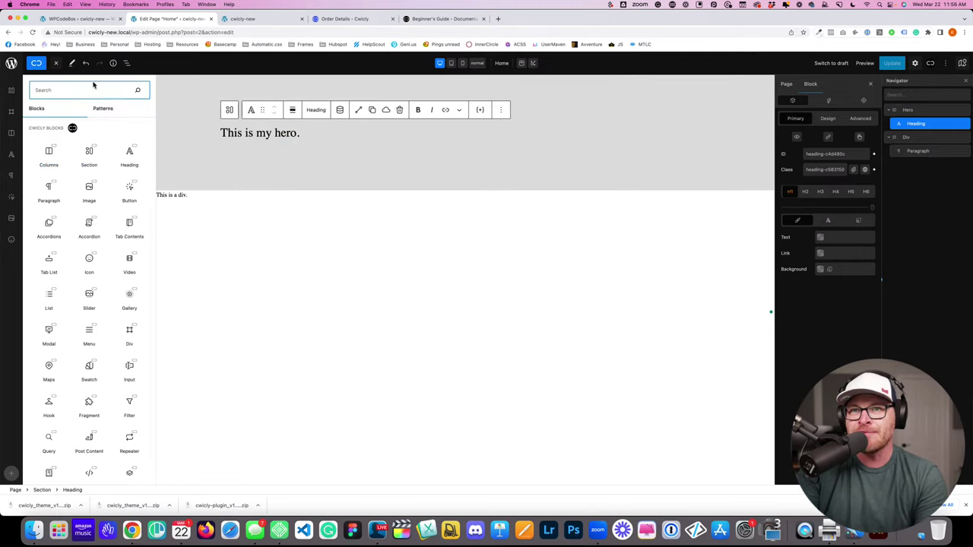
text(container)
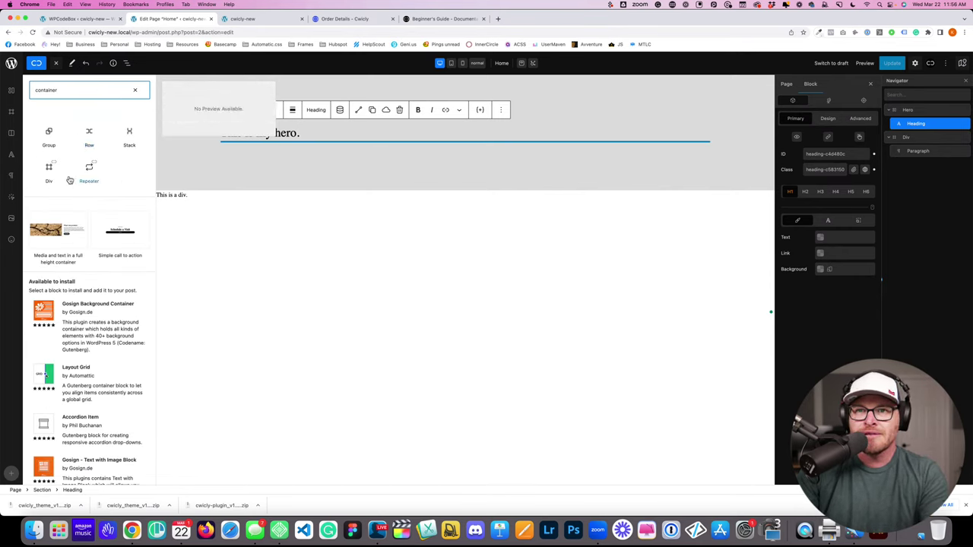
key(super+a)
key(BackSpace)
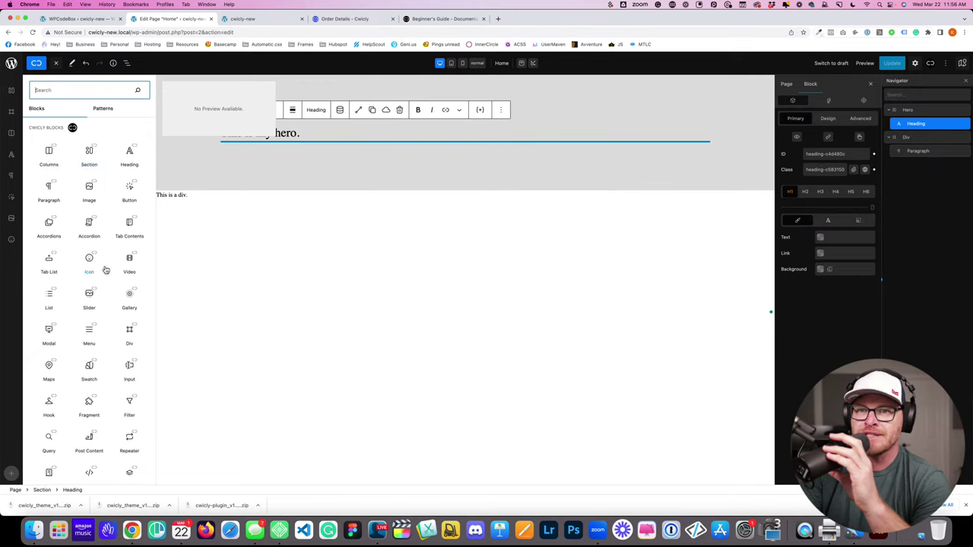
scroll(89, 271, down, 3)
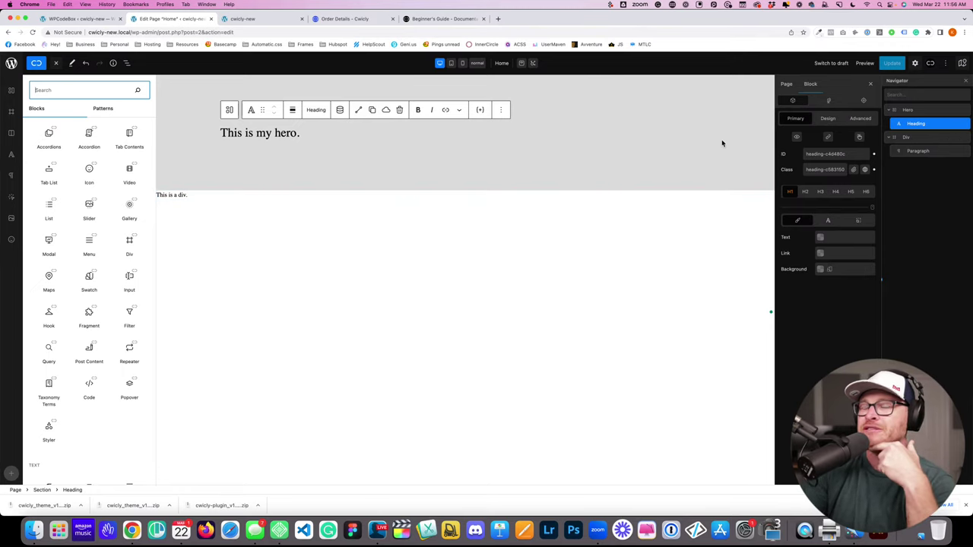
Step: Compare the primary settings of the Div, the Hero section and its Heading by selecting each block
click(904, 137)
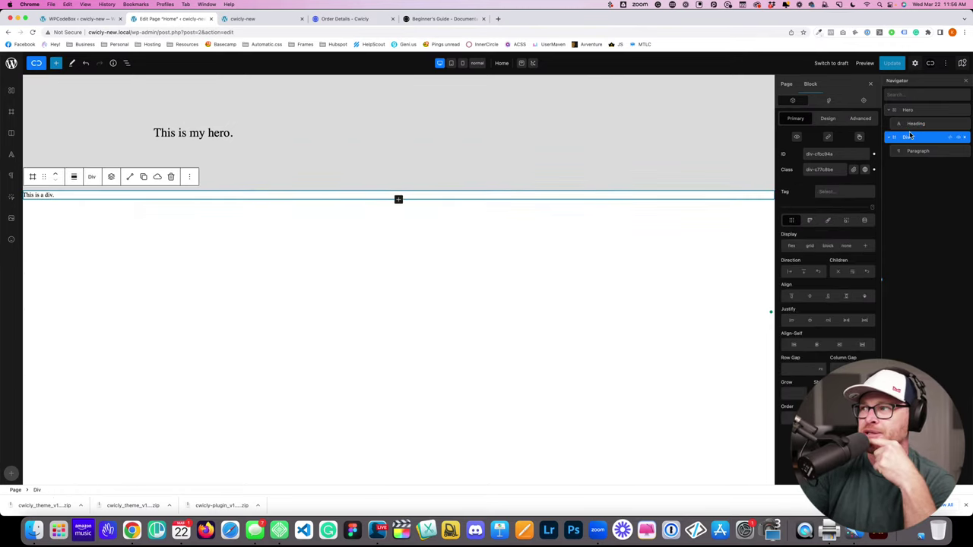
click(904, 110)
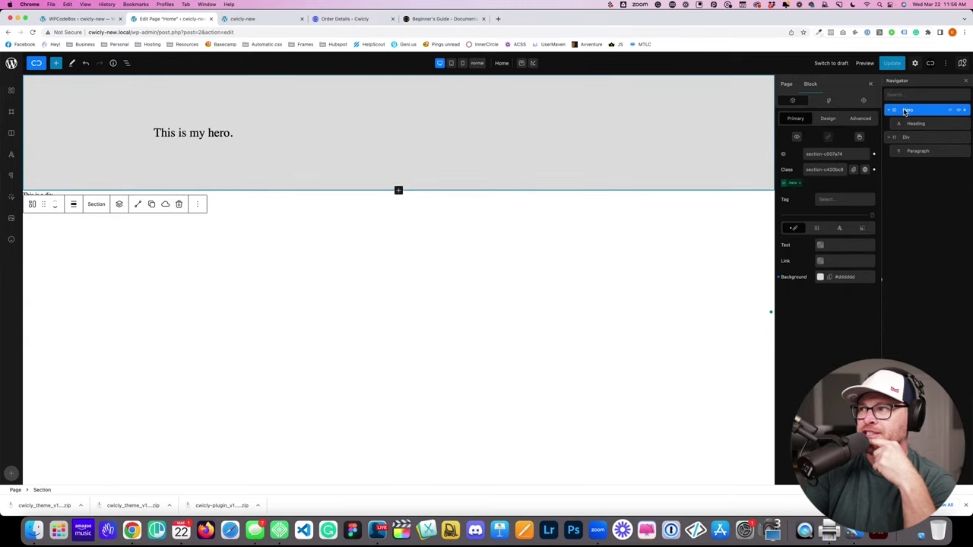
click(911, 127)
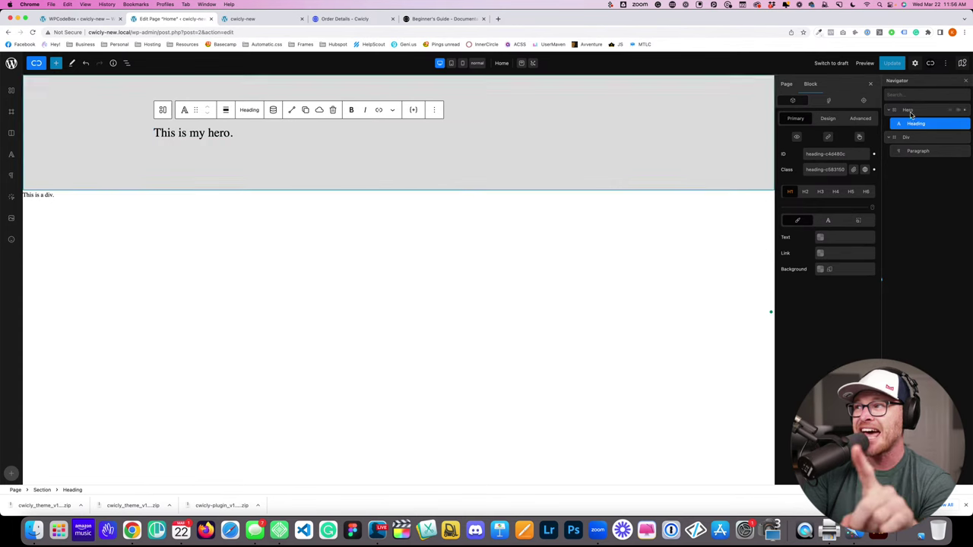
Step: Inspect the front-end markup of the hero heading, its parent section and the cc-wrapper div between them
click(240, 22)
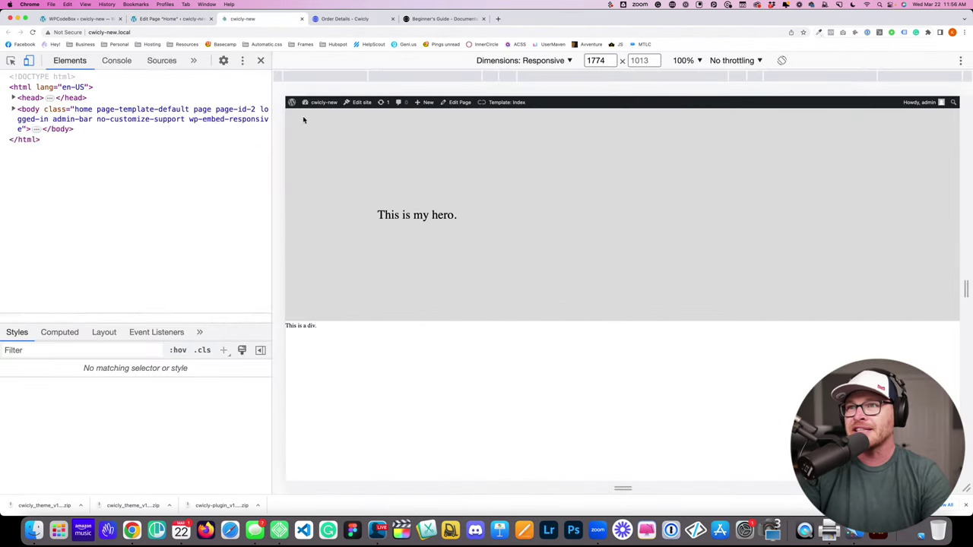
right_click(447, 213)
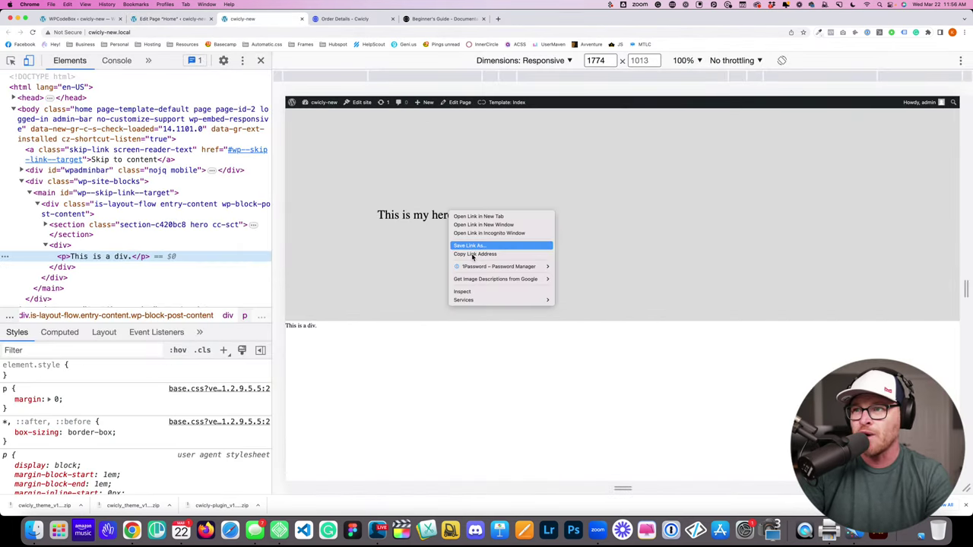
click(476, 297)
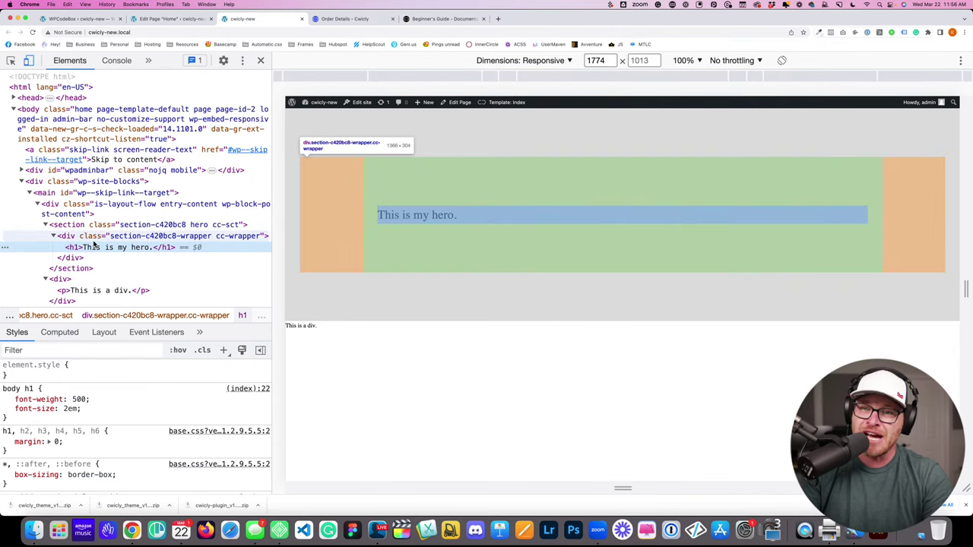
click(83, 228)
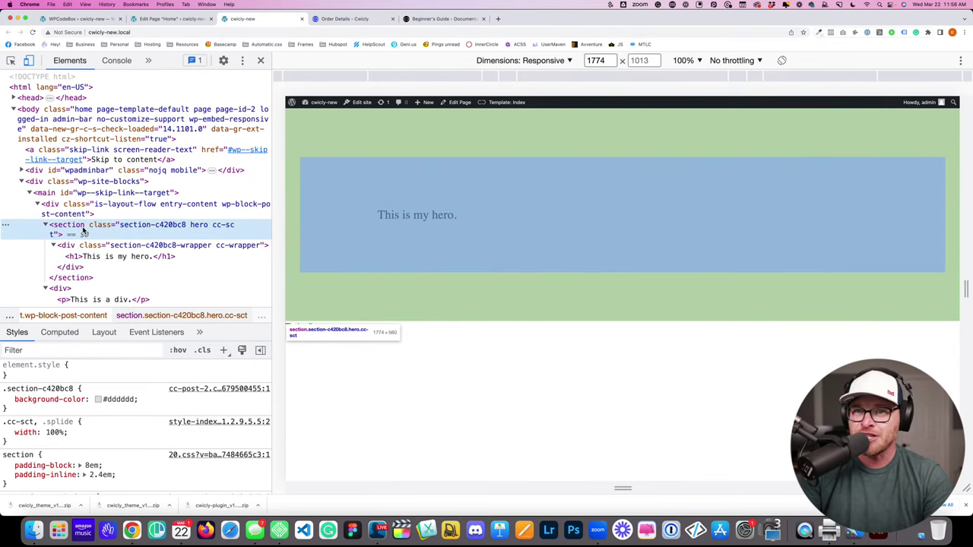
click(81, 247)
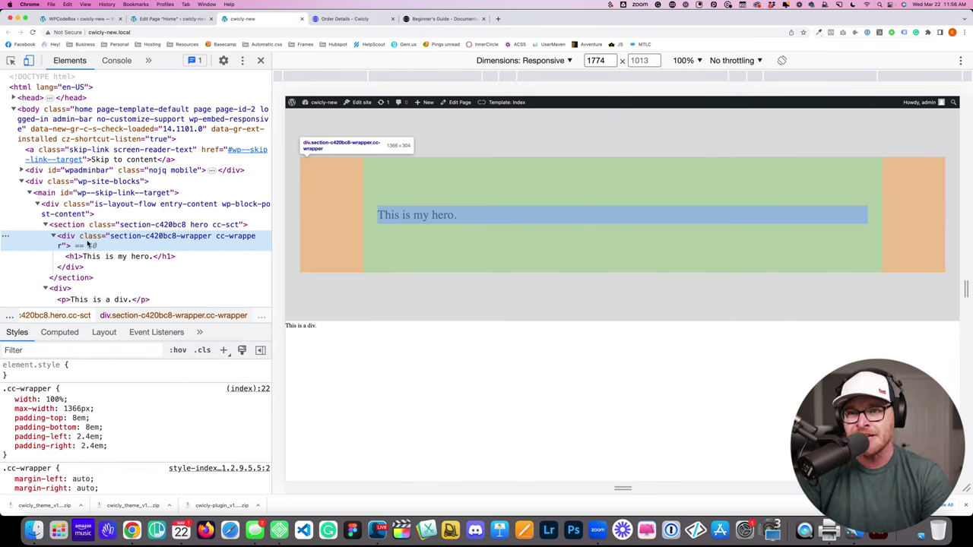
click(103, 256)
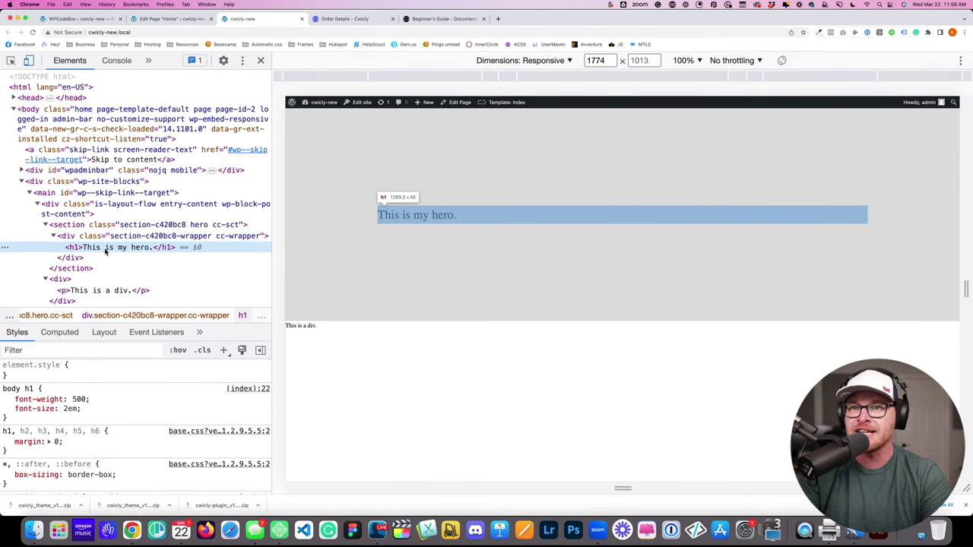
click(90, 237)
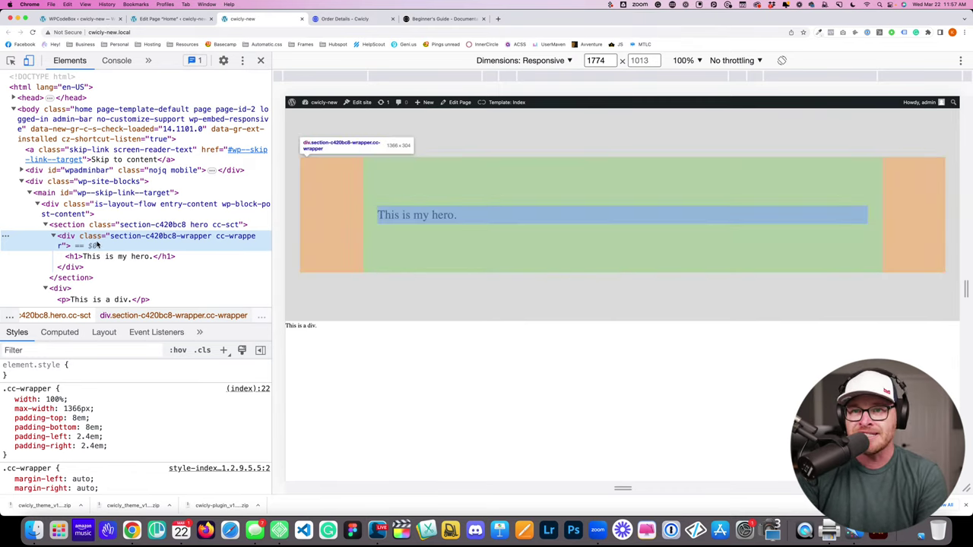
Step: Collapse the hero section's cc-wrapper div in the front-end markup and duplicate it twice
click(53, 236)
key(super+shift+d)
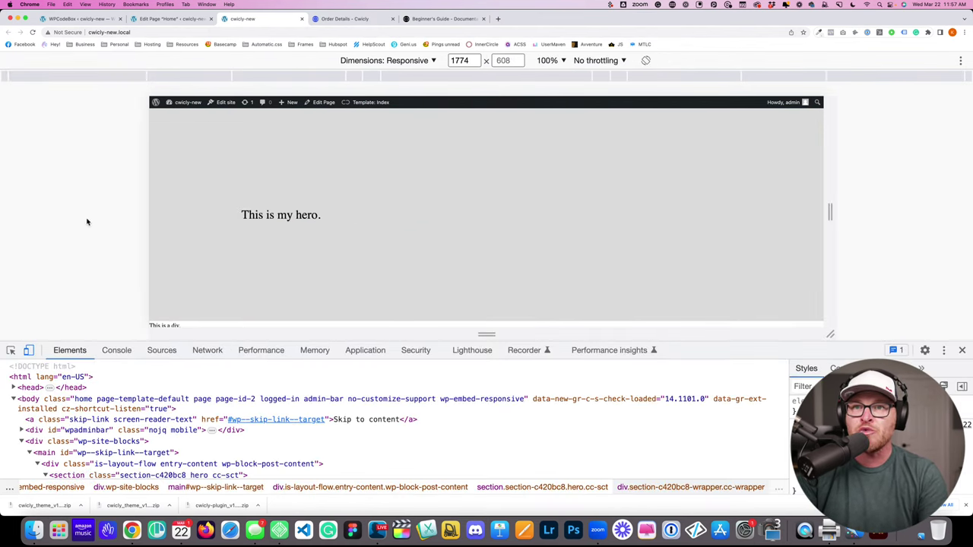
key(super+shift+d)
key(super+d)
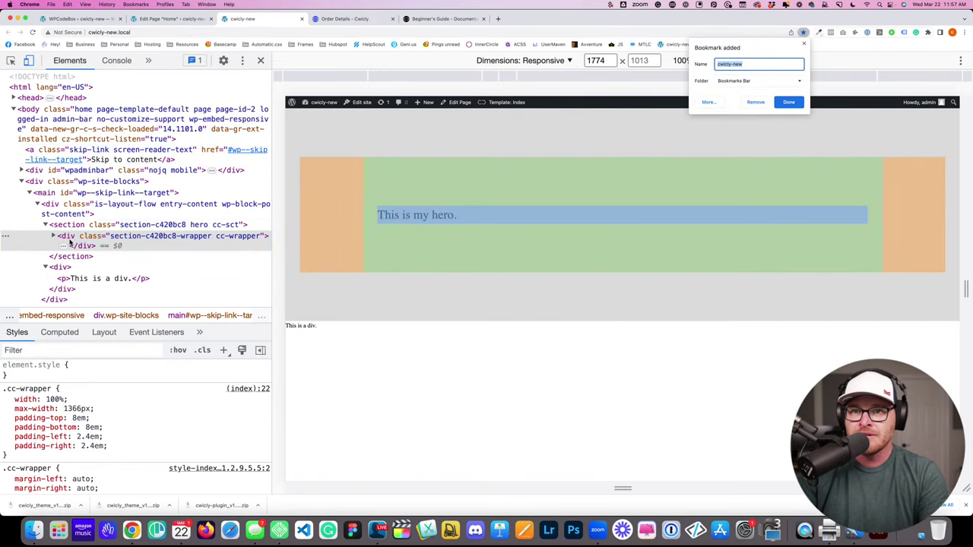
right_click(69, 242)
click(117, 261)
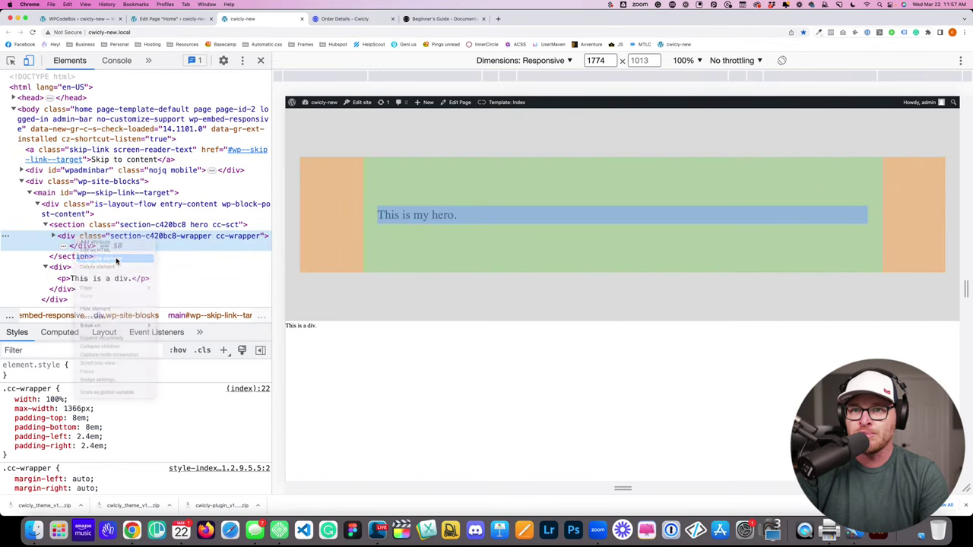
right_click(80, 236)
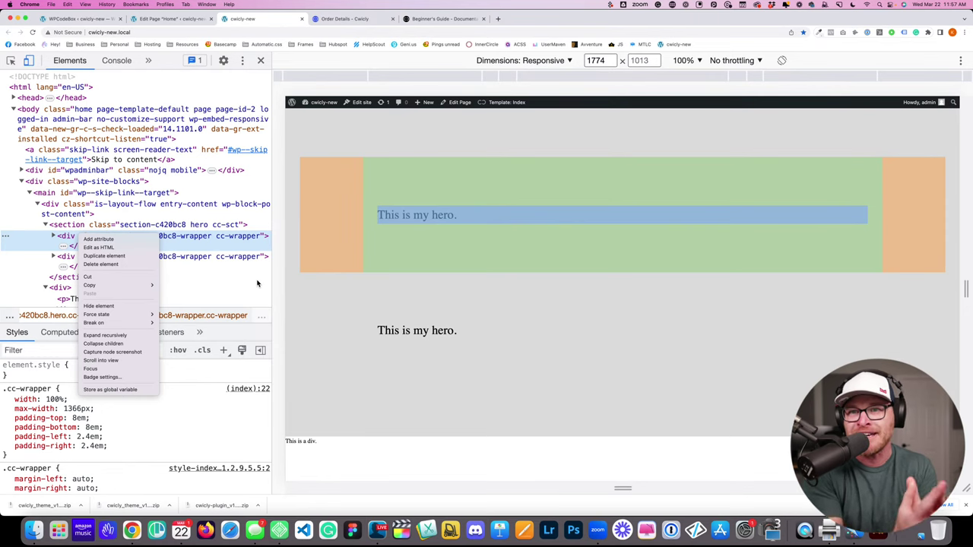
click(126, 260)
right_click(123, 262)
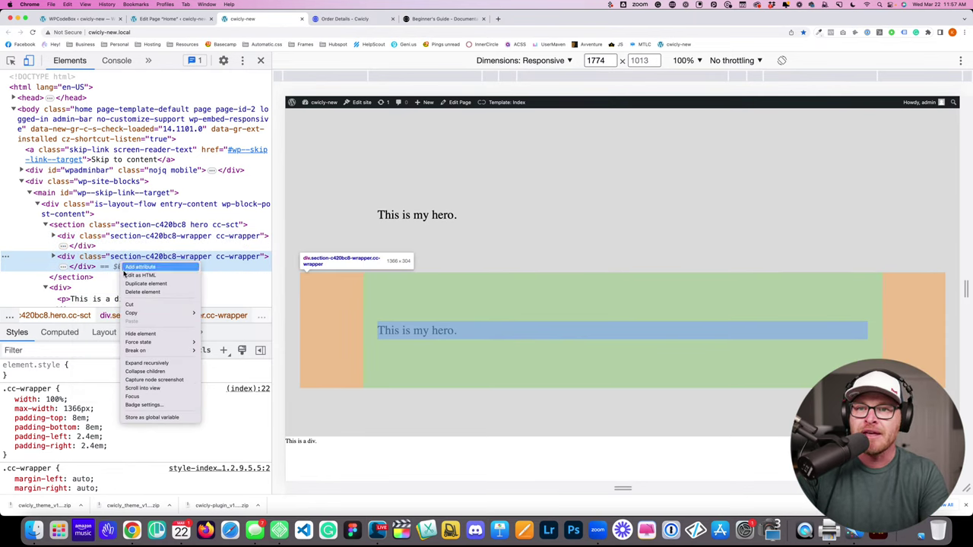
click(155, 284)
scroll(164, 230, down, 2)
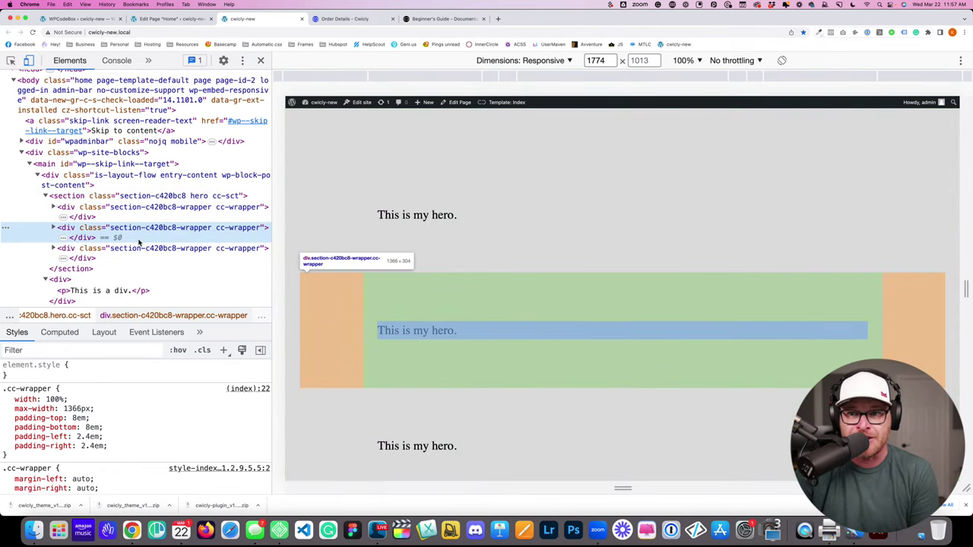
Step: Examine the repeated wrapper divs and their parent section for how padding and width apply
click(145, 211)
click(145, 228)
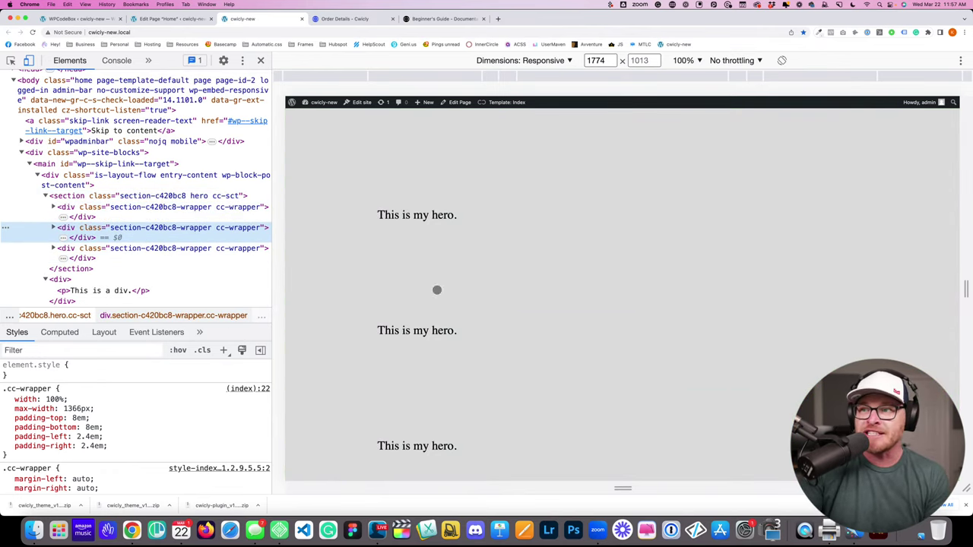
click(158, 211)
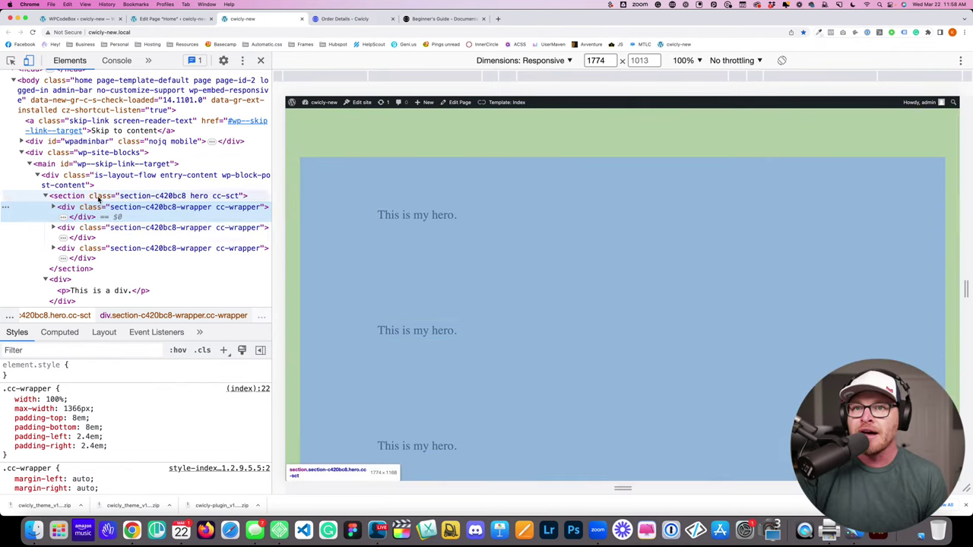
click(102, 198)
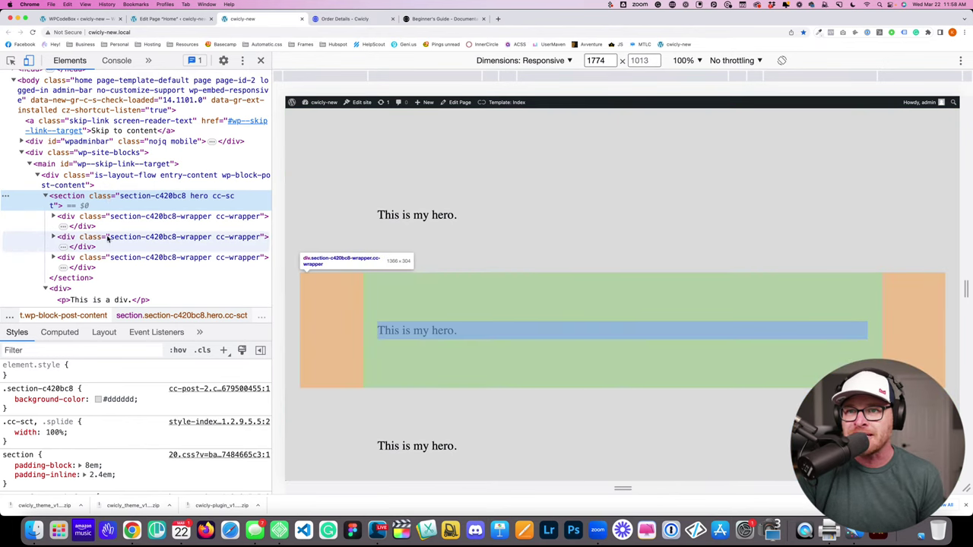
Step: Delete the two duplicated wrapper divs from the hero section's markup
click(115, 260)
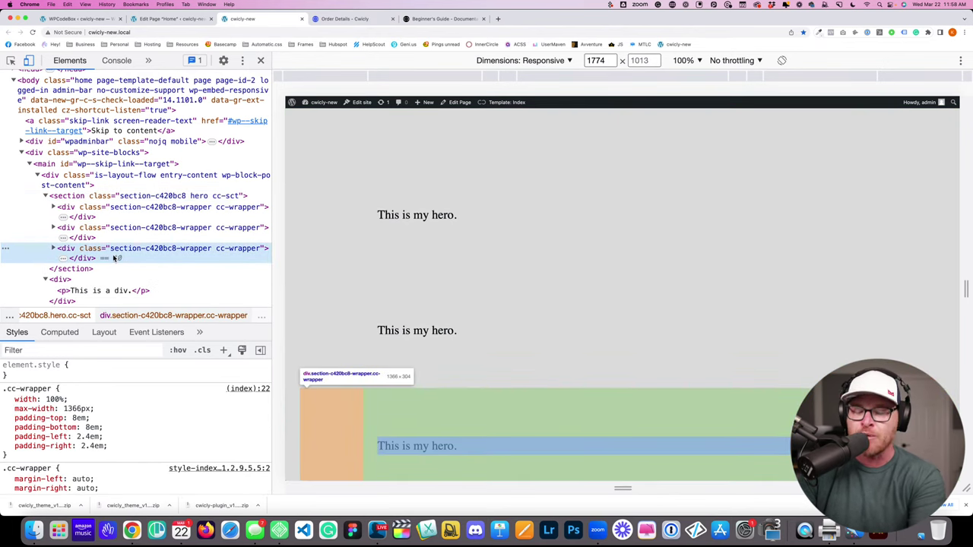
key(Delete)
key(Delete)
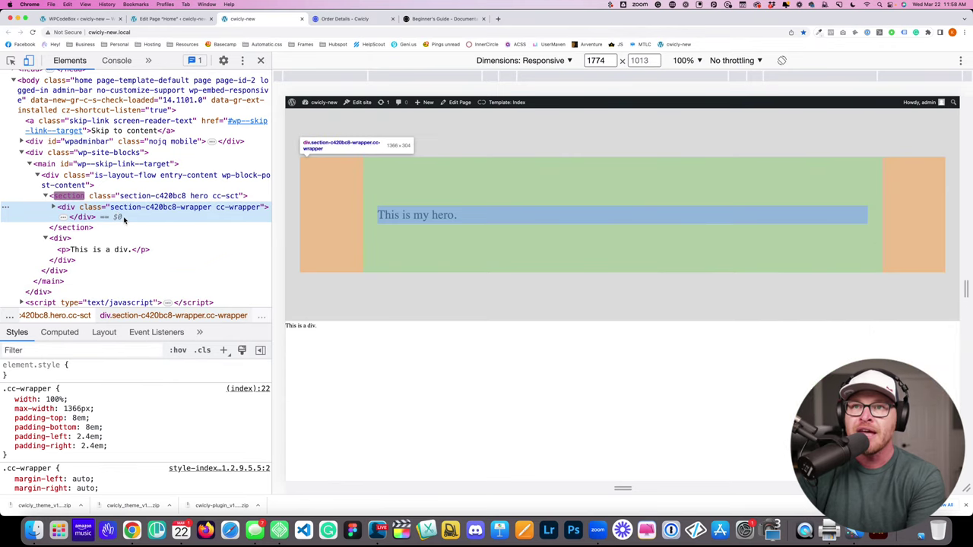
Step: Return to the Home page editor, select the Hero section, and review the section defaults in Cwicly's global styles
click(179, 19)
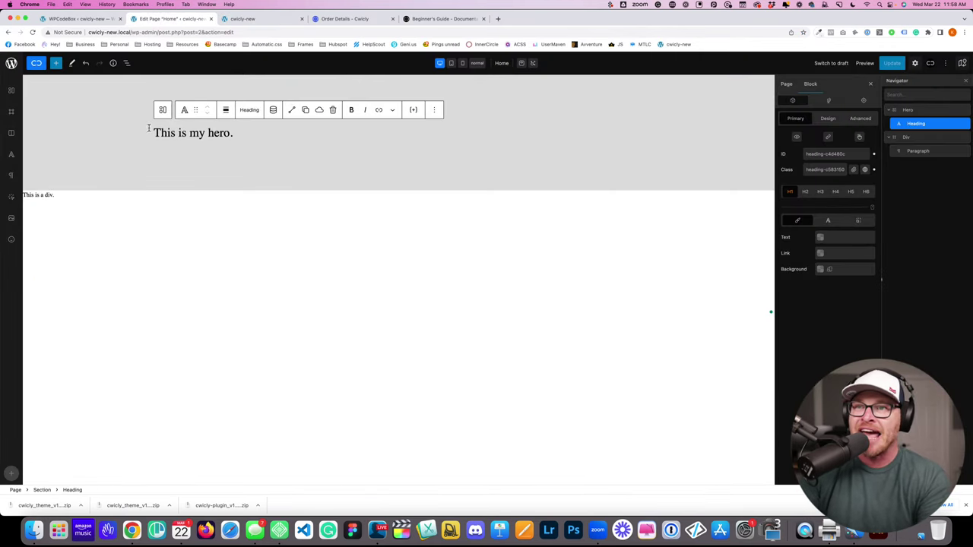
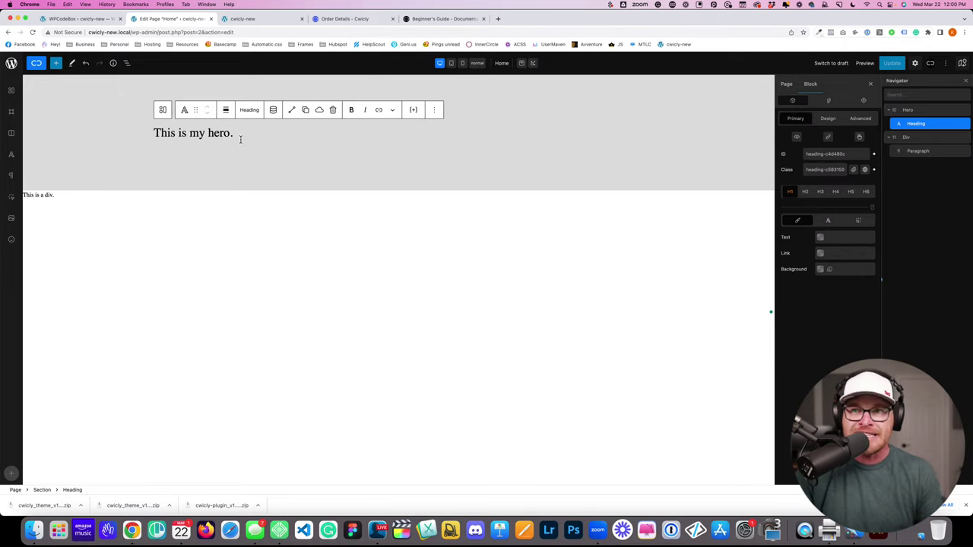
click(64, 92)
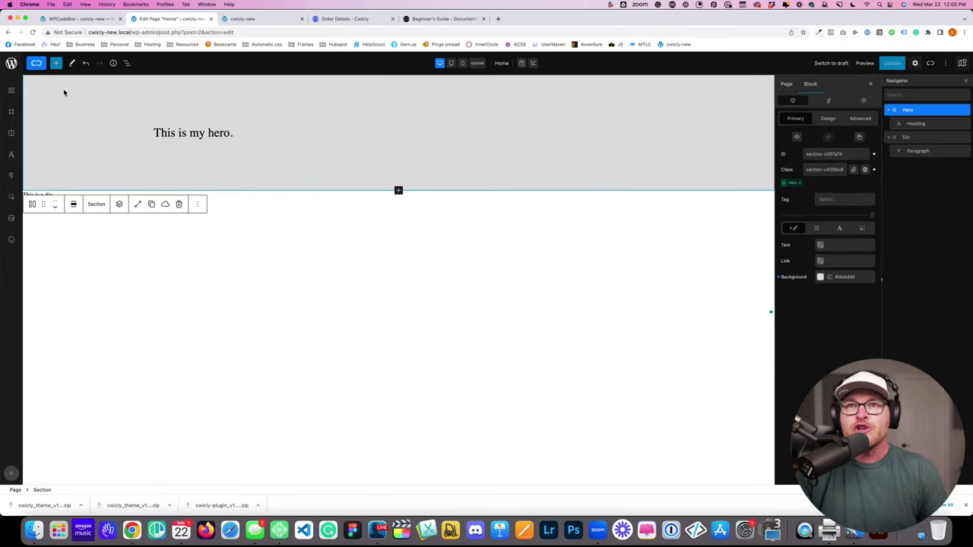
click(828, 102)
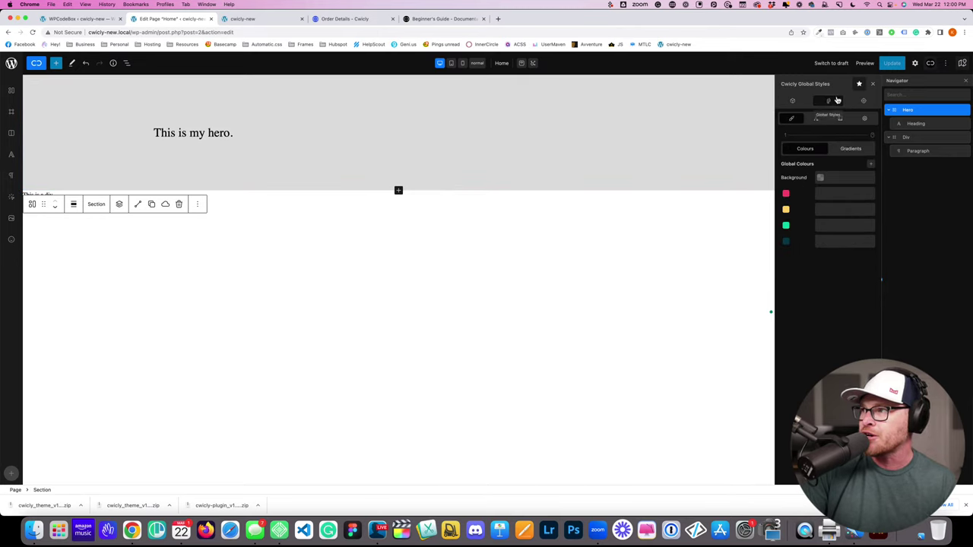
click(863, 119)
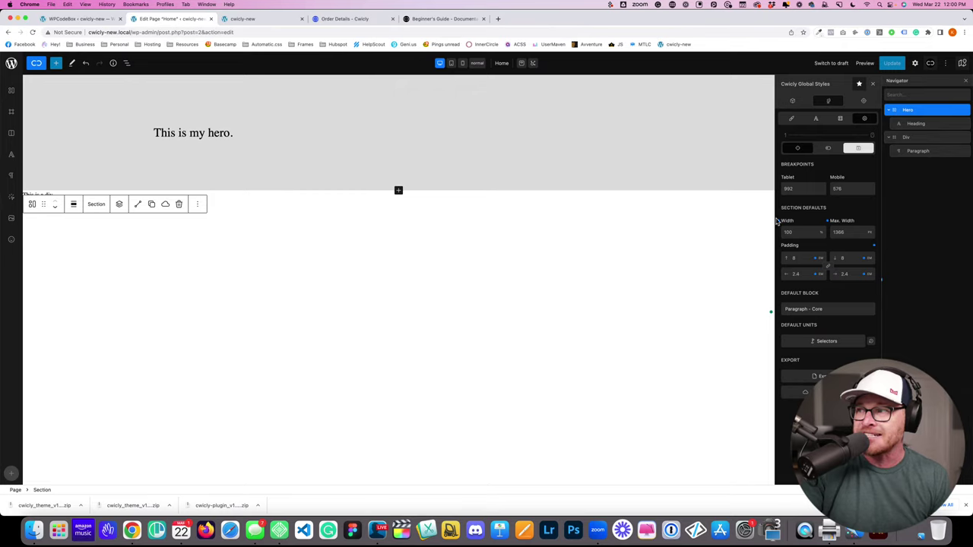
Step: Compare the block settings of the hero heading and its parent Hero section on the canvas
click(264, 131)
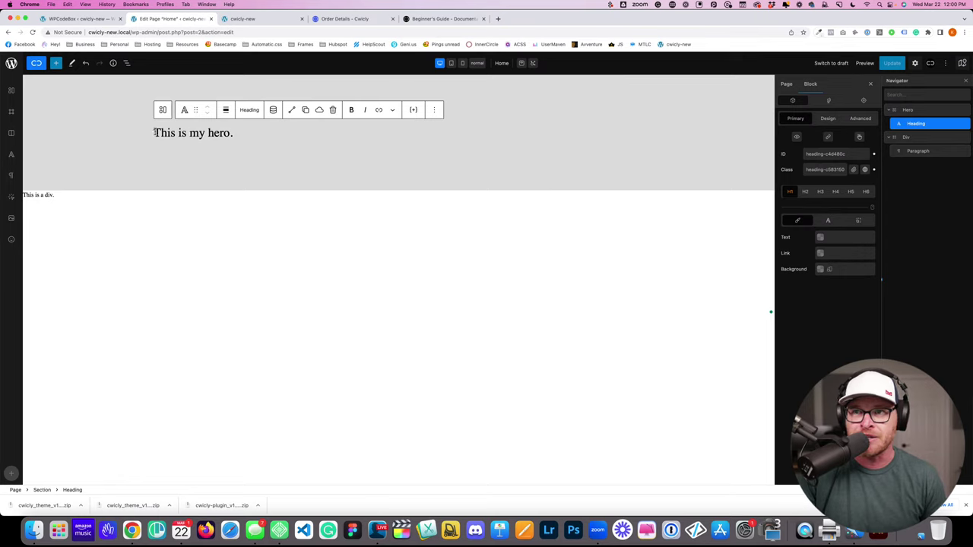
click(95, 104)
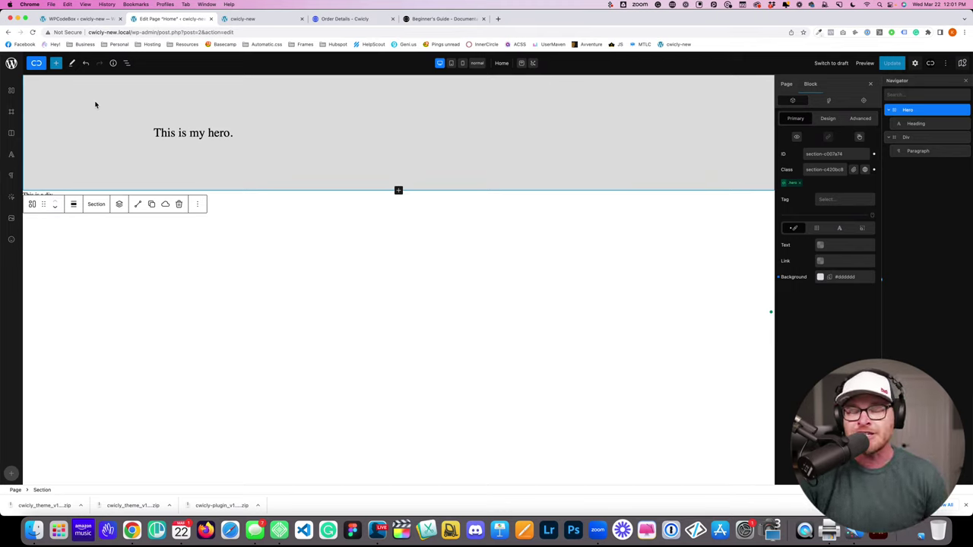
click(196, 132)
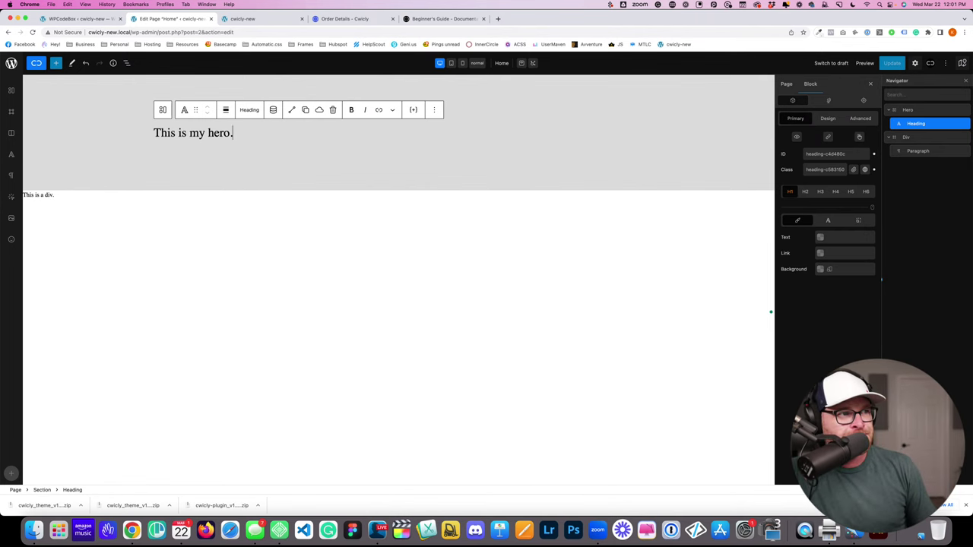
Step: Check the front-end page and switch to WPCodeBox with the Global SCSS snippet open
click(254, 20)
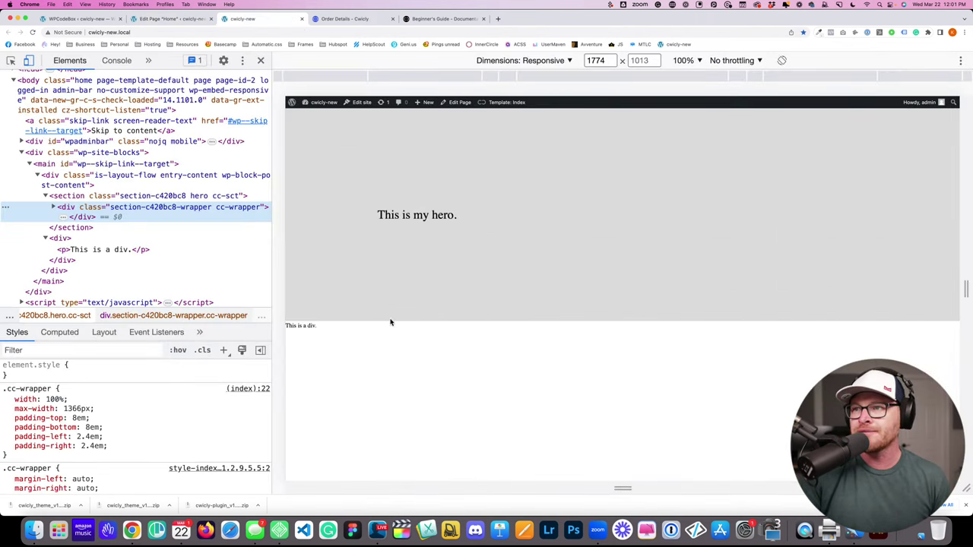
key(ctrl+shift+Tab)
key(ctrl+shift+Tab)
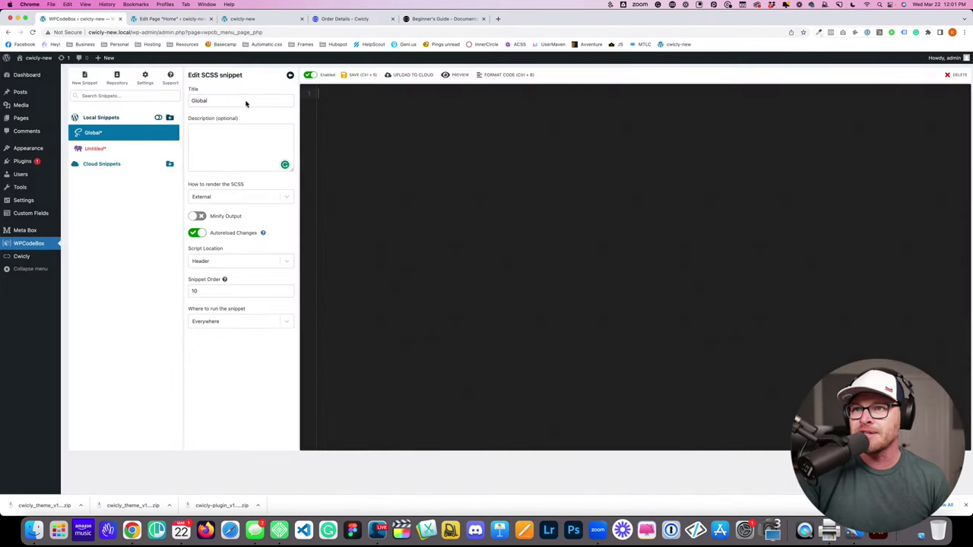
Step: Return to the Home page editor and insert a Cwicly Code block below the hero heading
click(181, 25)
click(57, 64)
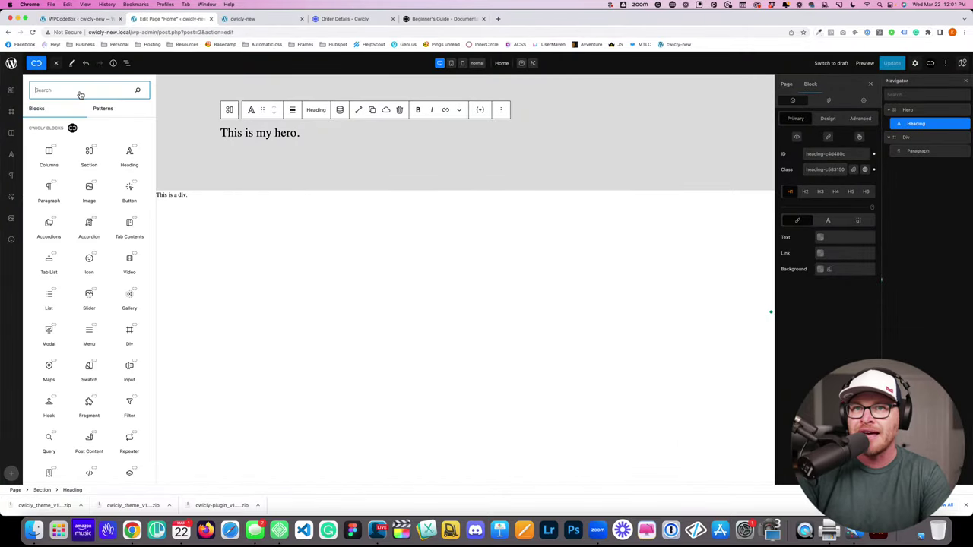
text(code)
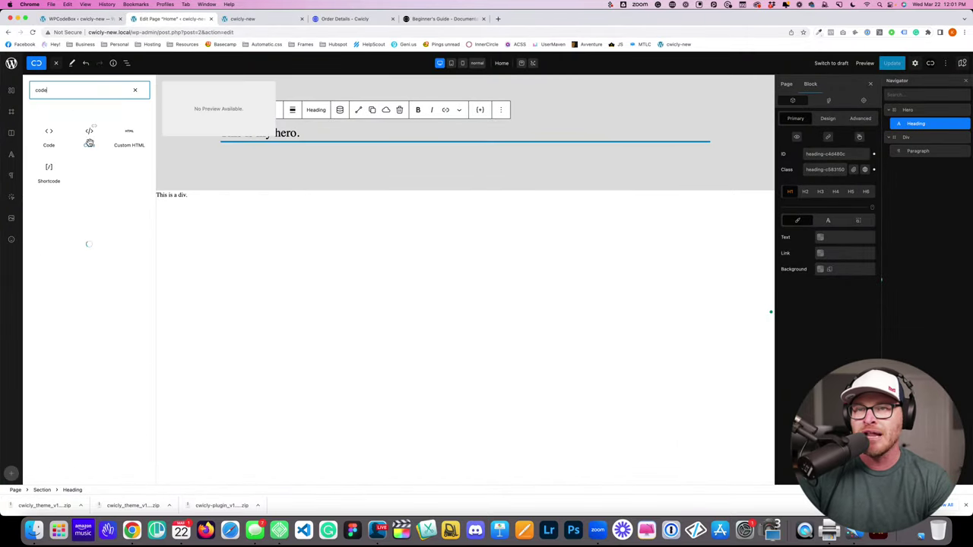
click(90, 139)
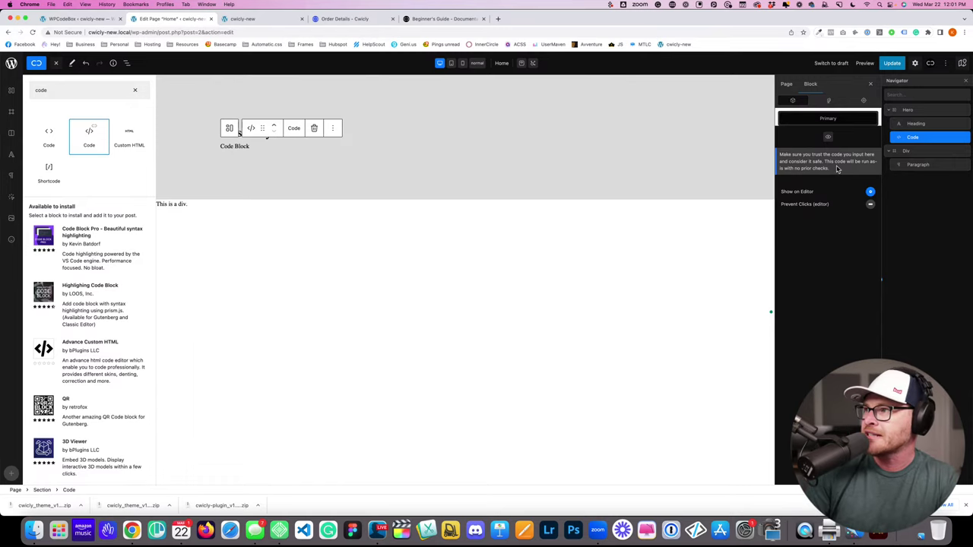
Step: Examine the hero Code block's visibility conditions, placeholder text and transform options for a way to enter code
click(871, 204)
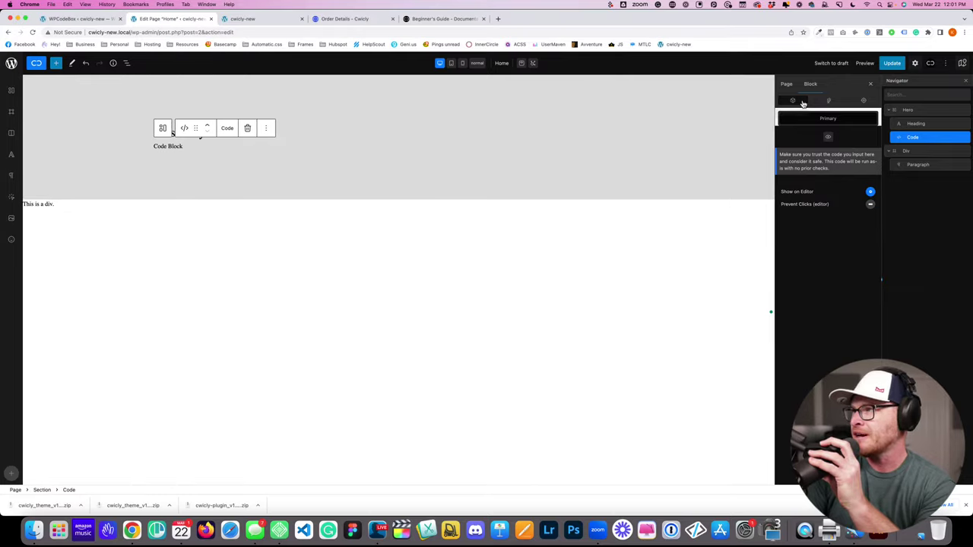
click(829, 138)
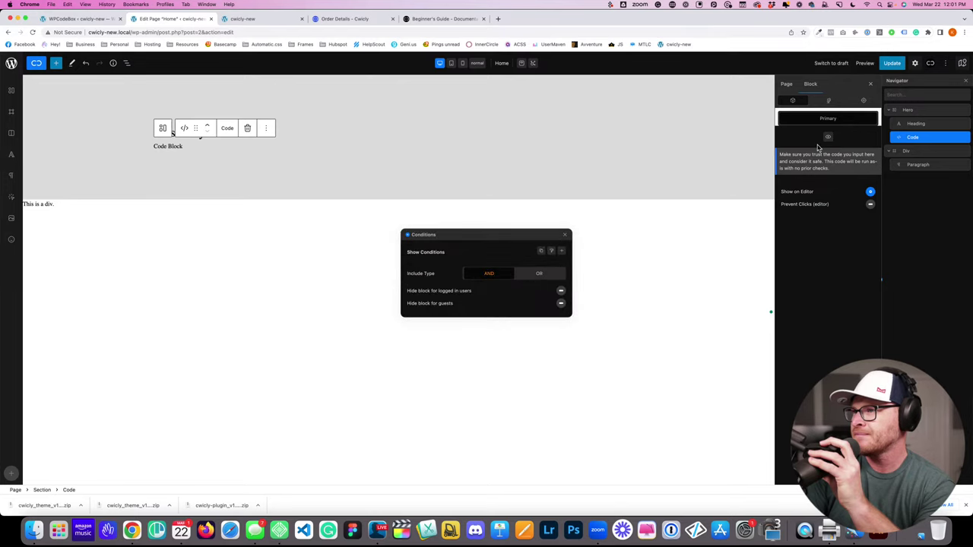
click(566, 234)
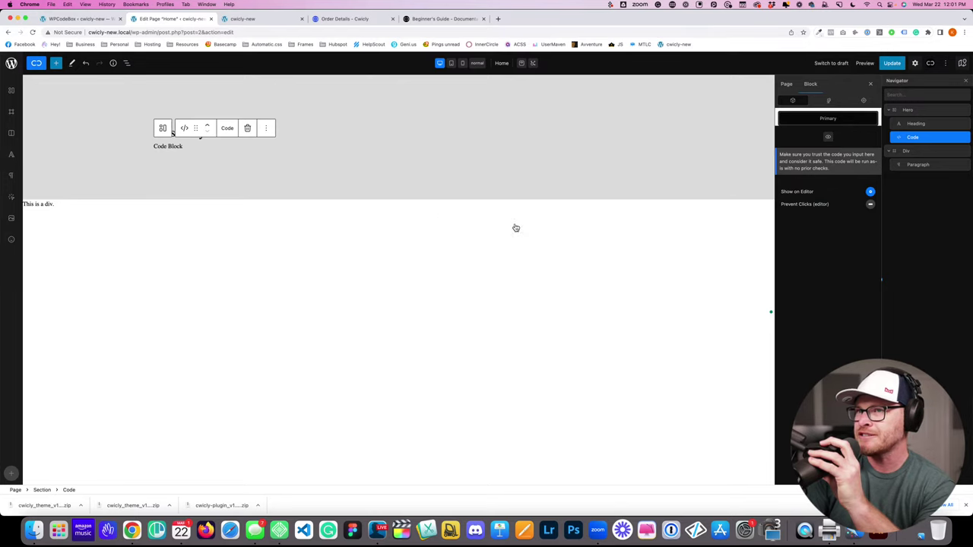
click(174, 146)
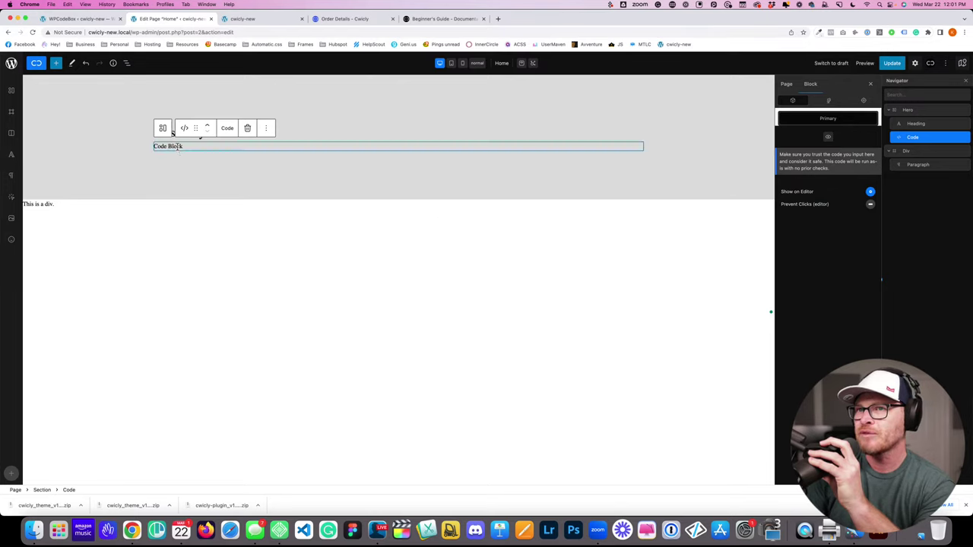
double_click(178, 145)
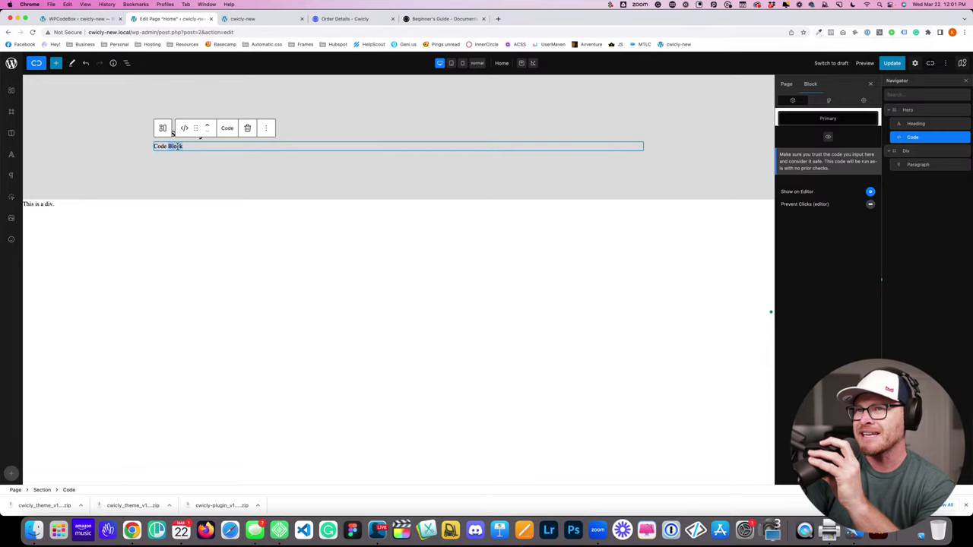
click(921, 141)
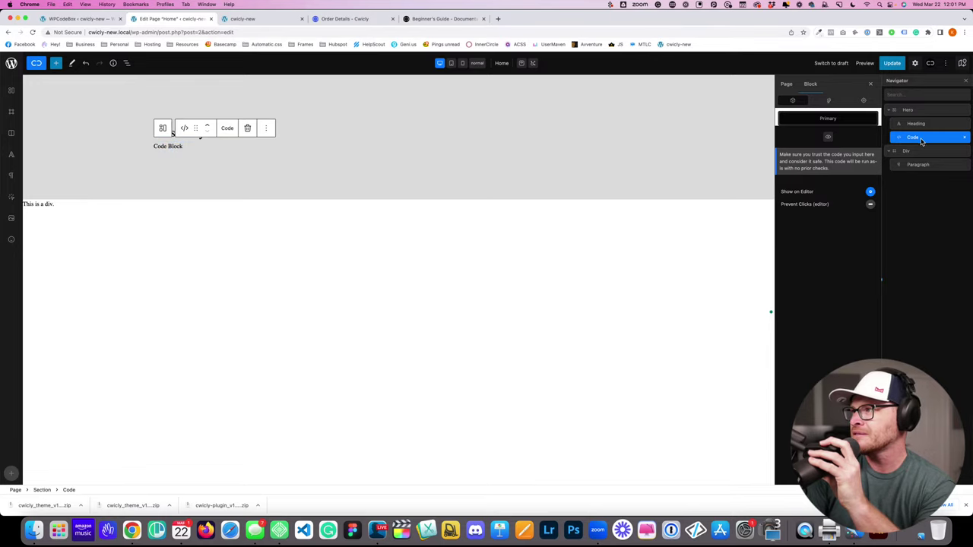
click(184, 128)
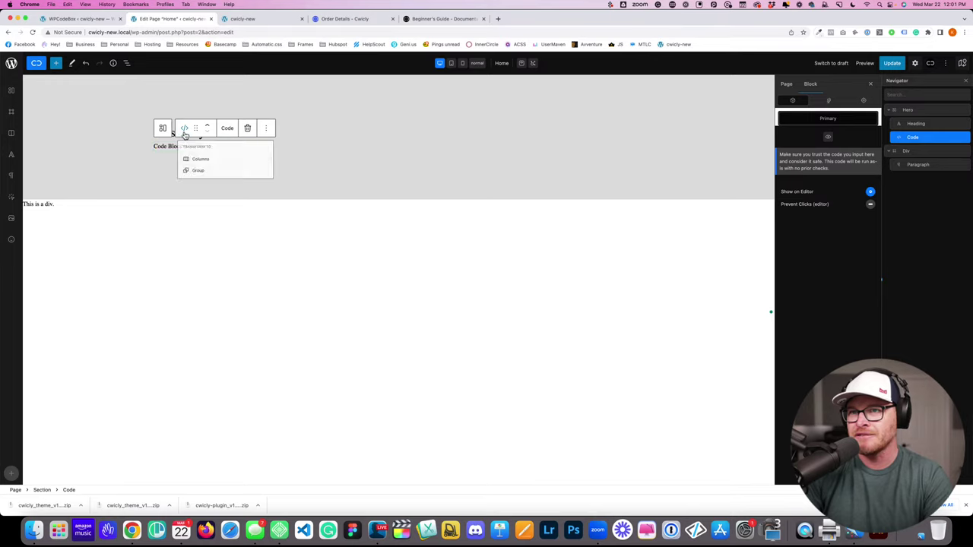
click(168, 146)
triple_click(199, 145)
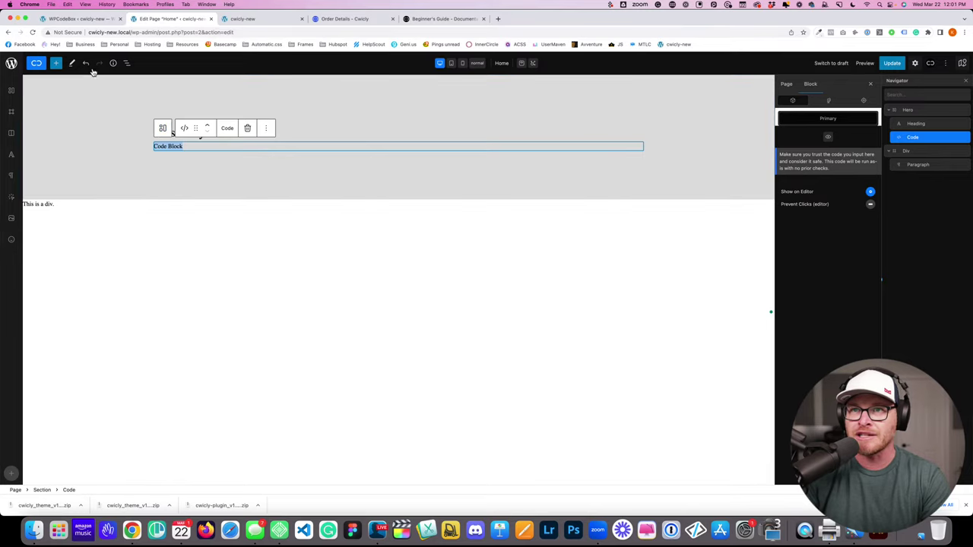
click(227, 129)
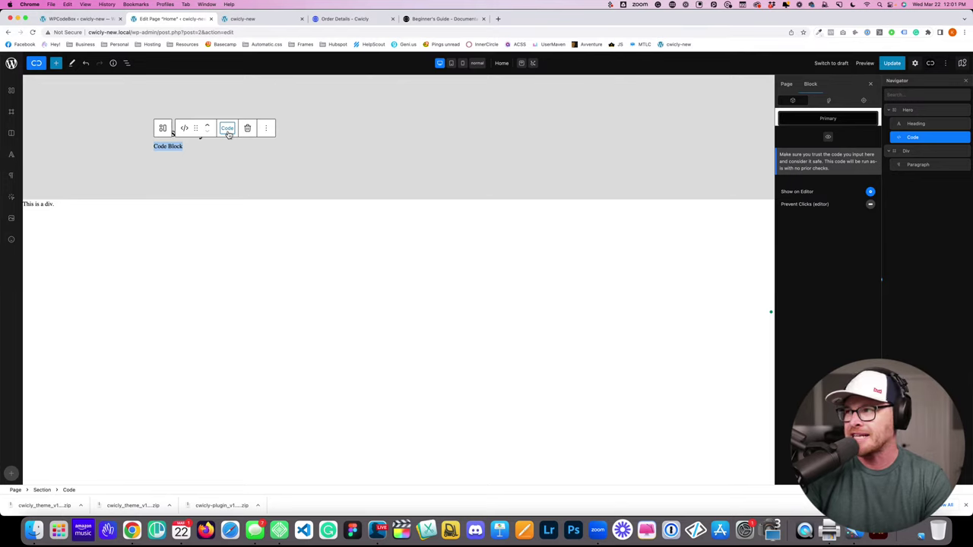
click(156, 148)
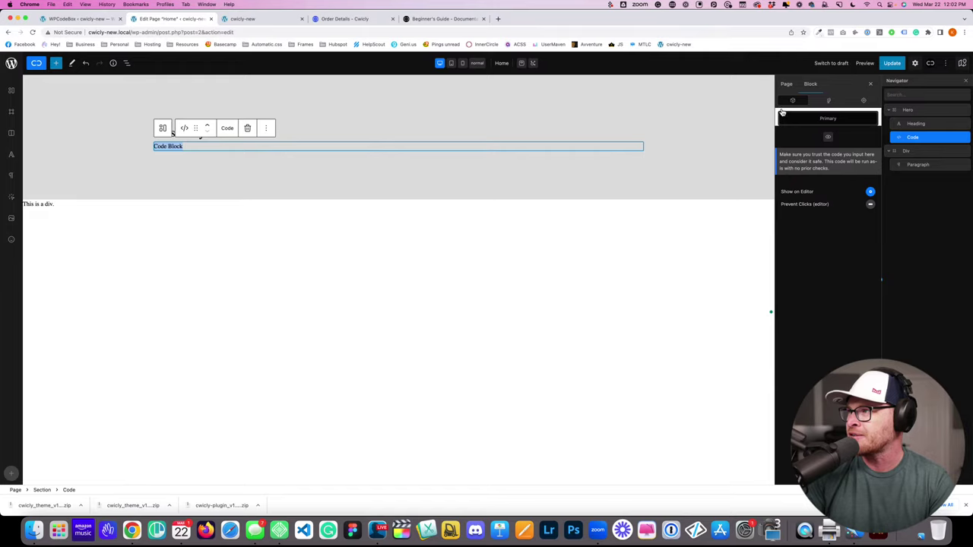
Step: Look through the Code block's primary settings and Cwicly's Global Classes & Stylesheets for a code editor
click(821, 118)
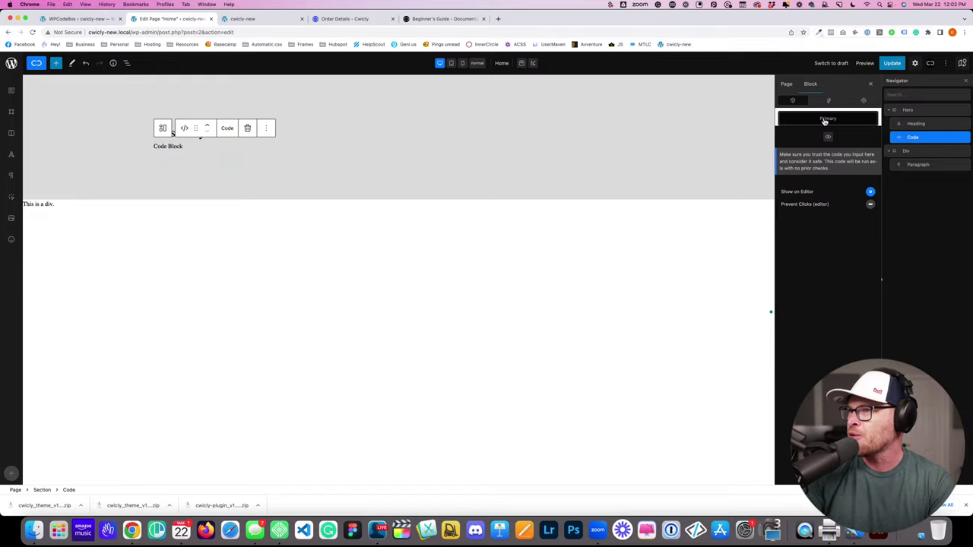
double_click(826, 119)
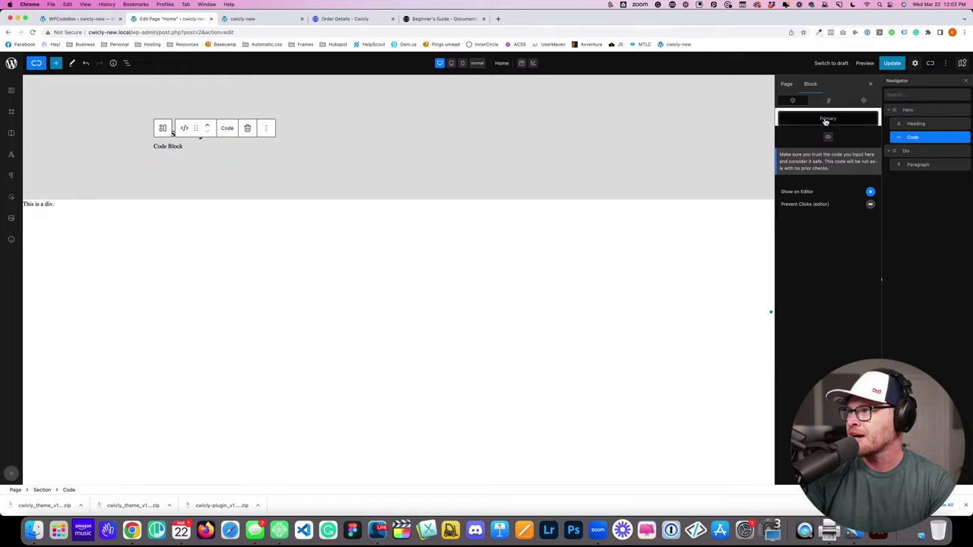
click(829, 101)
click(806, 101)
click(830, 101)
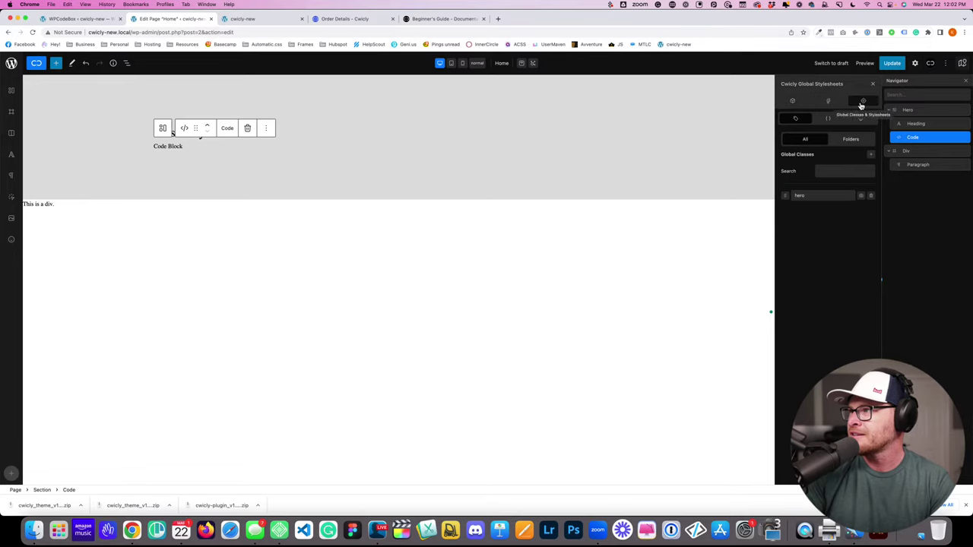
click(800, 104)
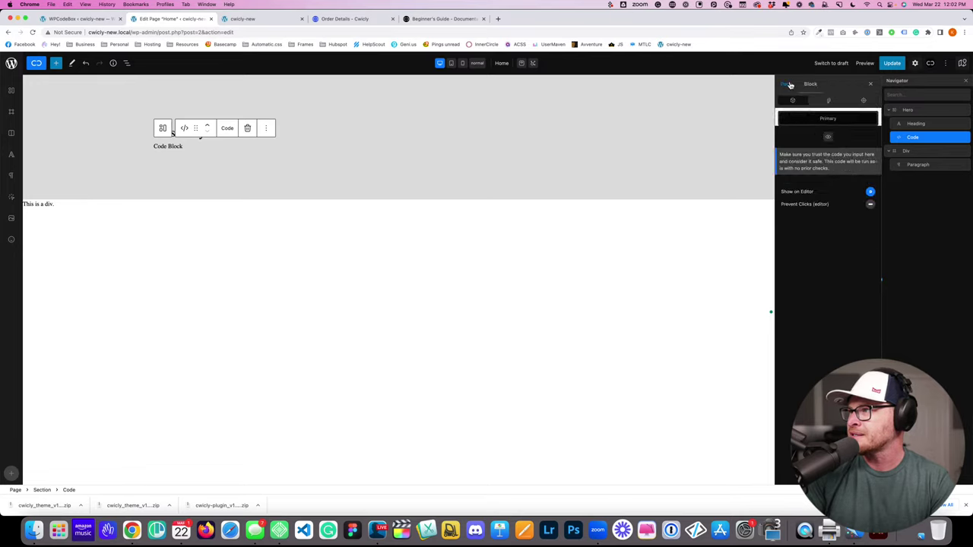
click(827, 138)
click(827, 138)
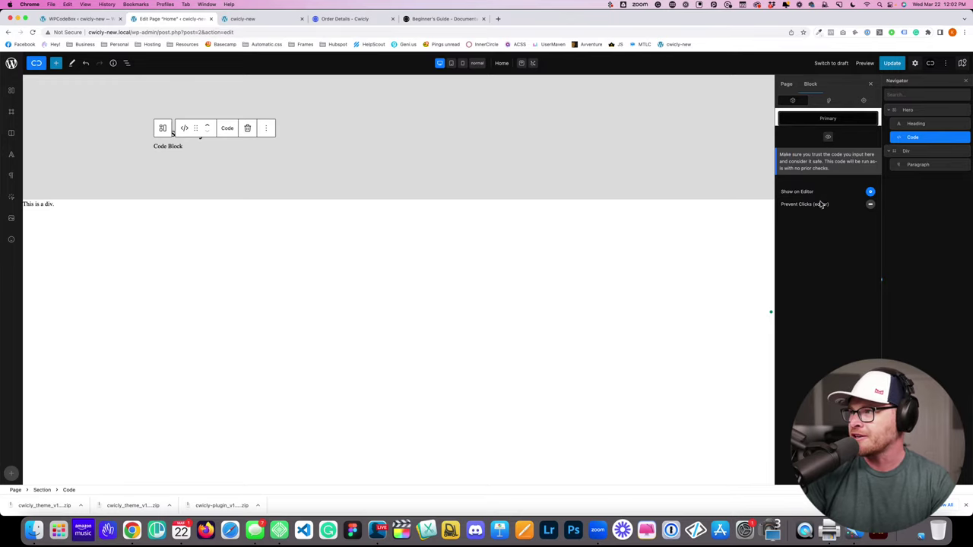
click(870, 192)
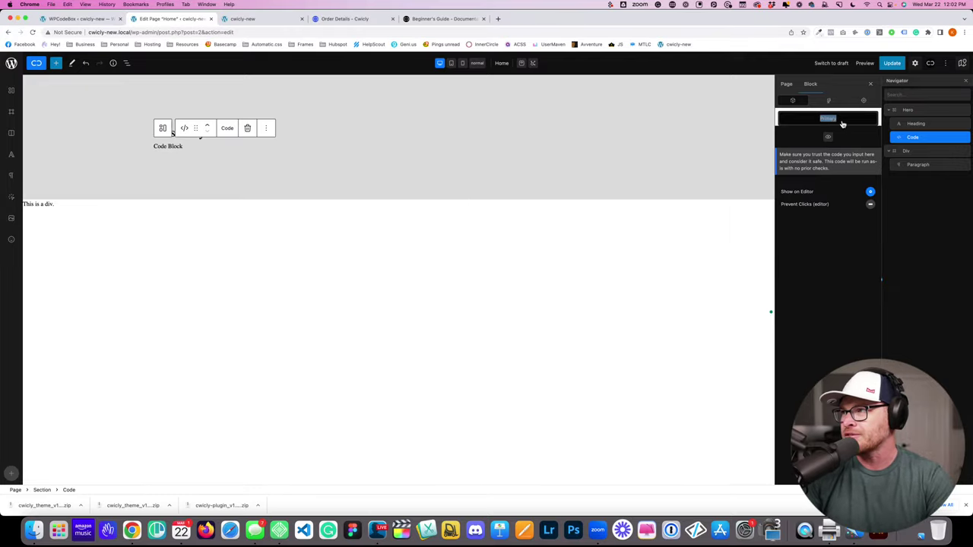
Step: Recheck the Code block's transform options and delete the block from the Hero section
click(161, 145)
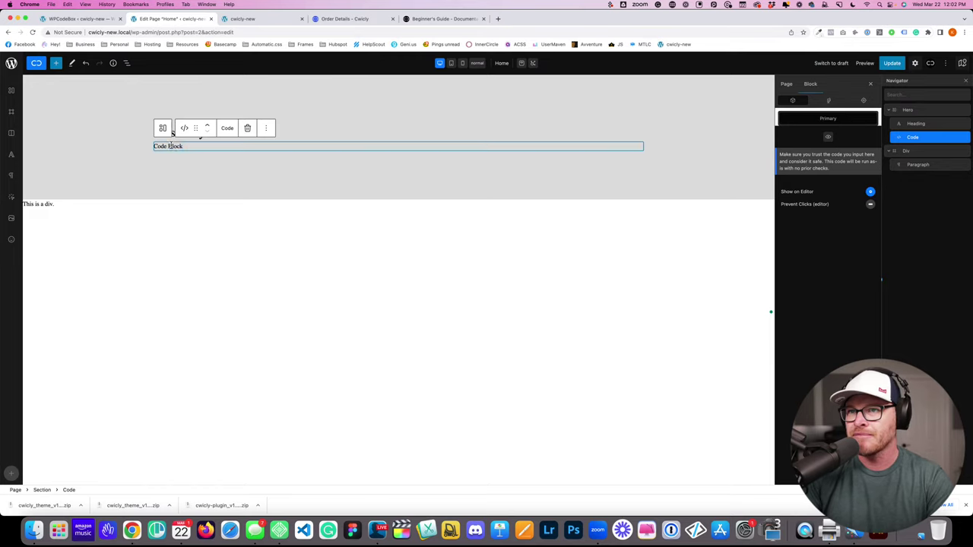
double_click(175, 146)
click(184, 129)
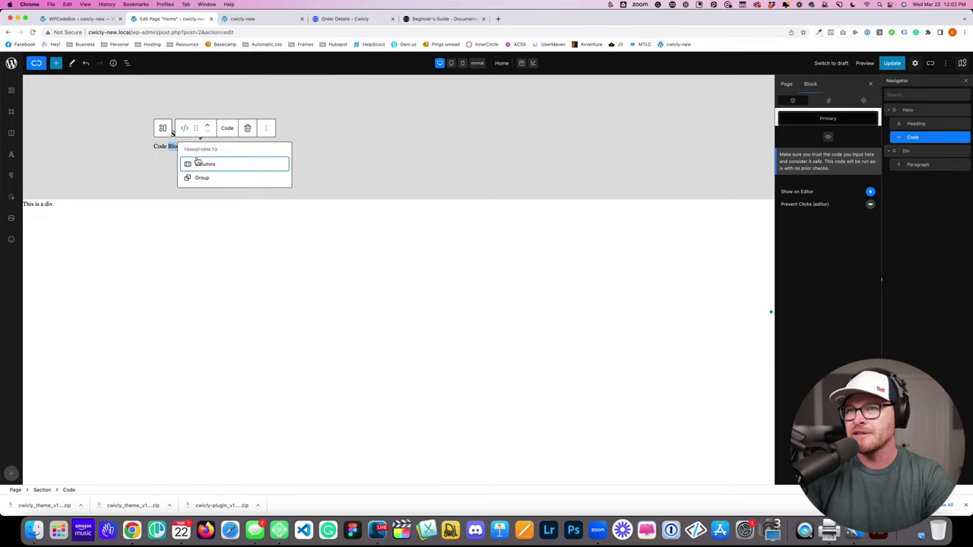
click(228, 129)
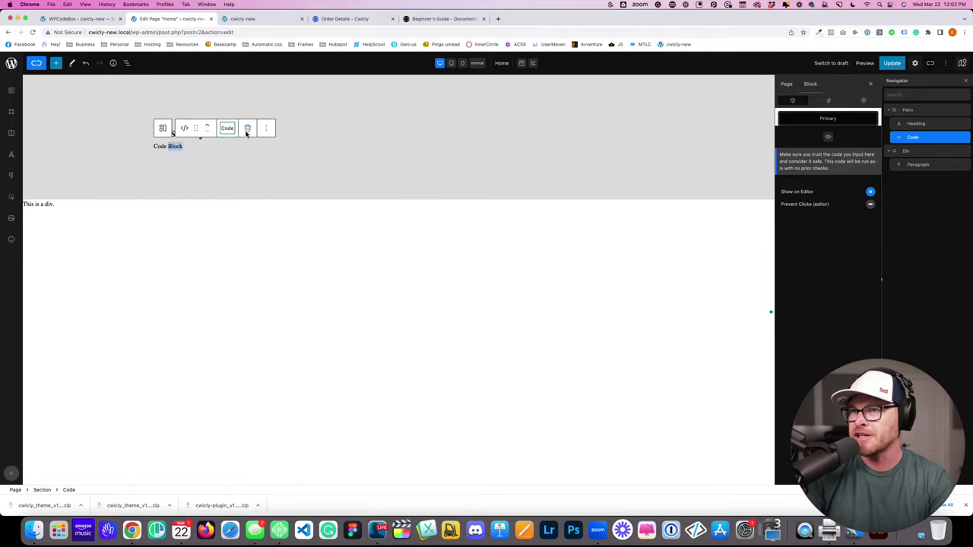
click(247, 128)
click(551, 77)
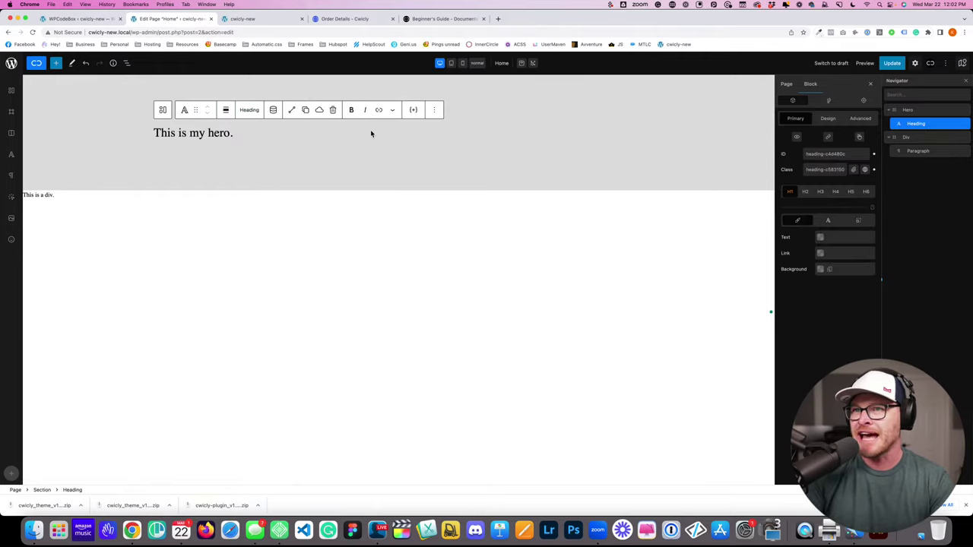
Step: Insert a Cwicly Code block below the paragraph inside the Div
click(241, 195)
click(55, 63)
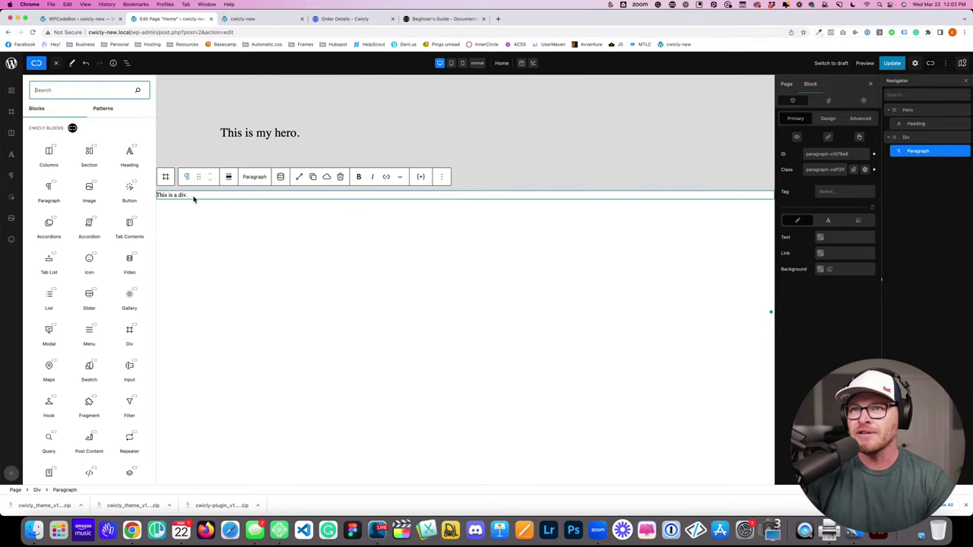
text(cpde)
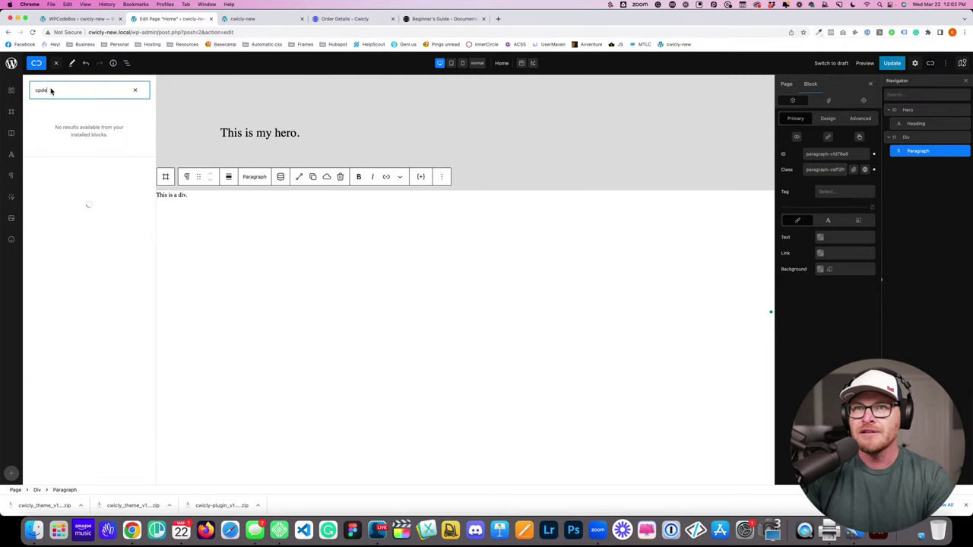
key(BackSpace)
key(BackSpace)
text(ode)
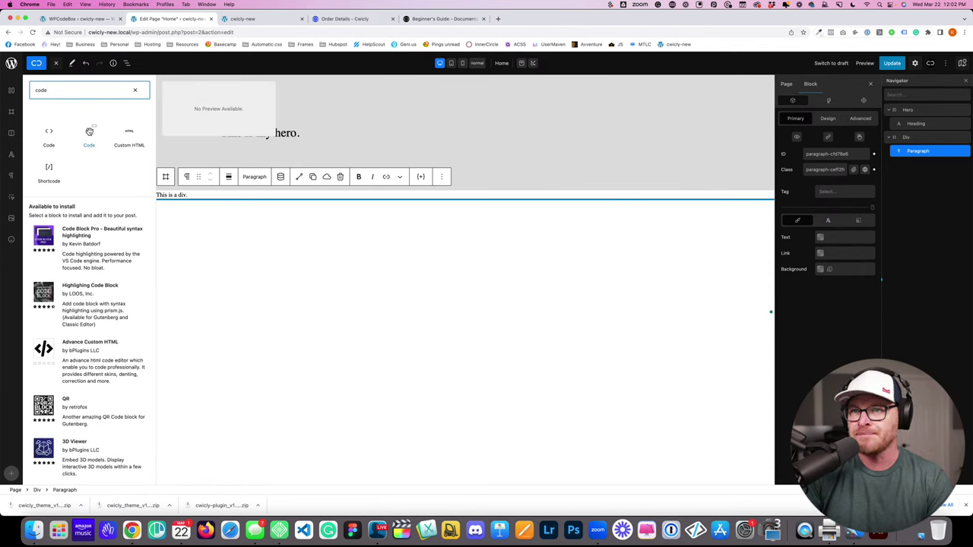
click(89, 131)
click(172, 206)
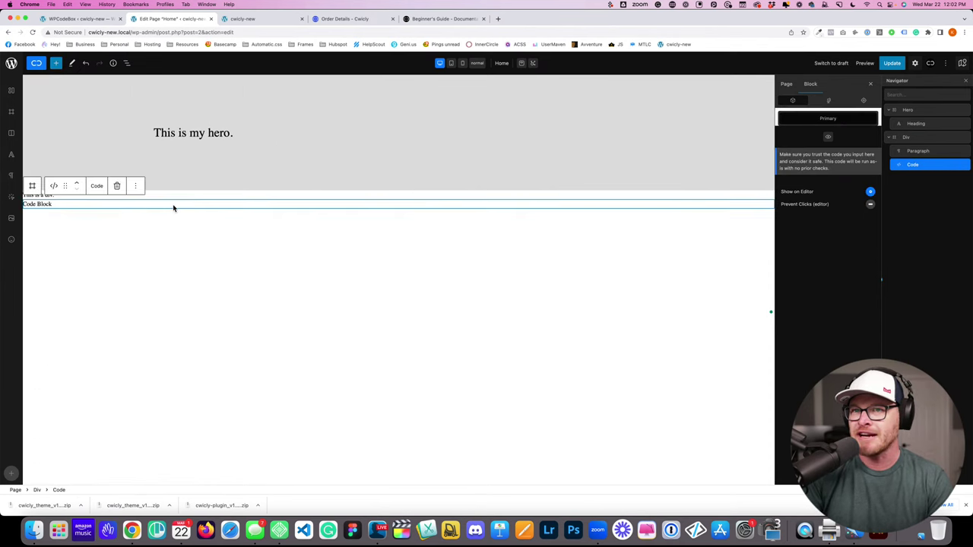
Step: Inspect the Div's Code block, including its visibility conditions and block type options, for a code entry area
click(827, 137)
click(565, 236)
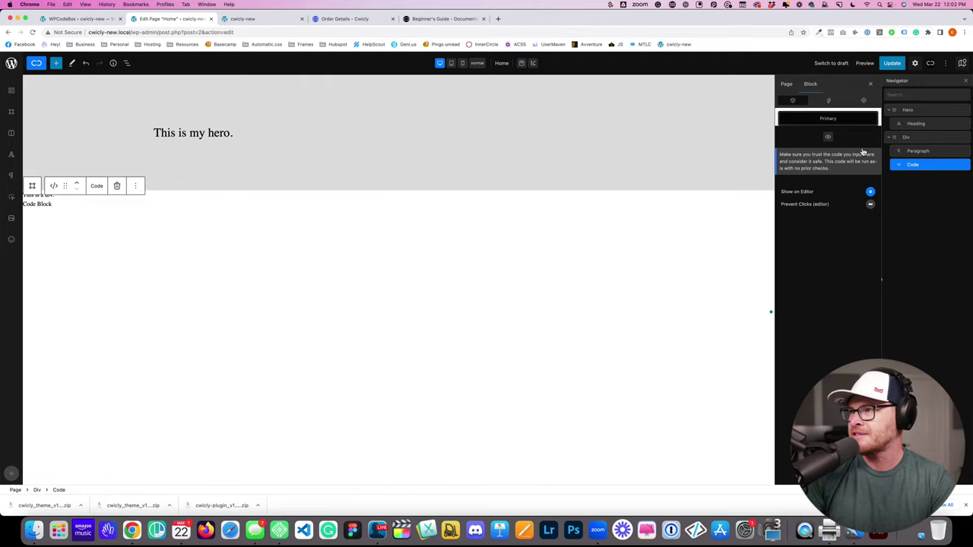
double_click(43, 203)
click(83, 207)
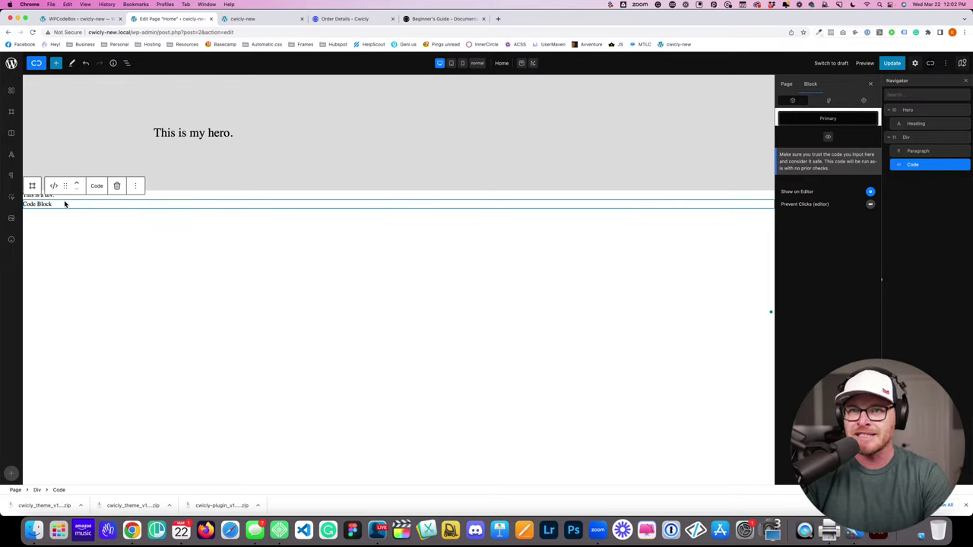
click(54, 187)
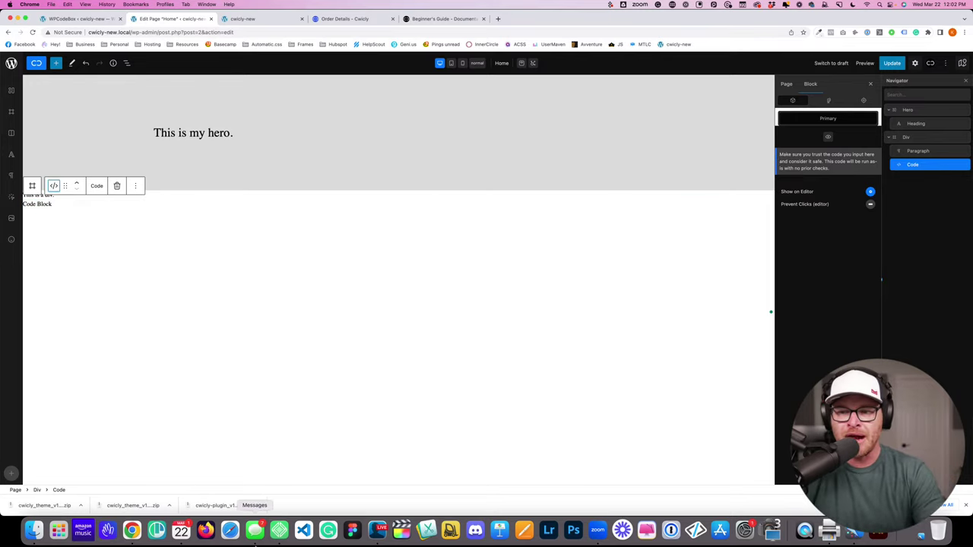
click(377, 529)
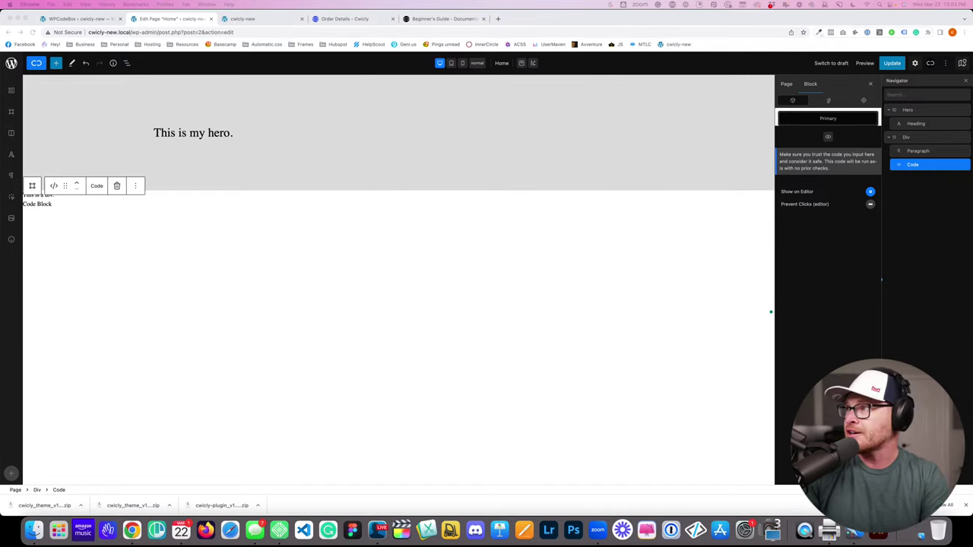
click(33, 190)
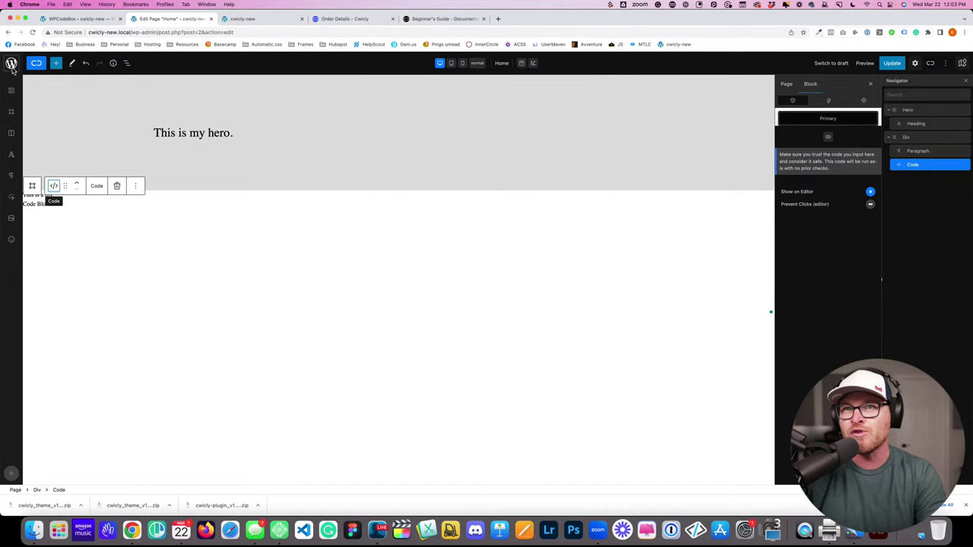
Step: Open Cwicly's Role Editor in the WordPress admin and search the page for "code"
click(11, 66)
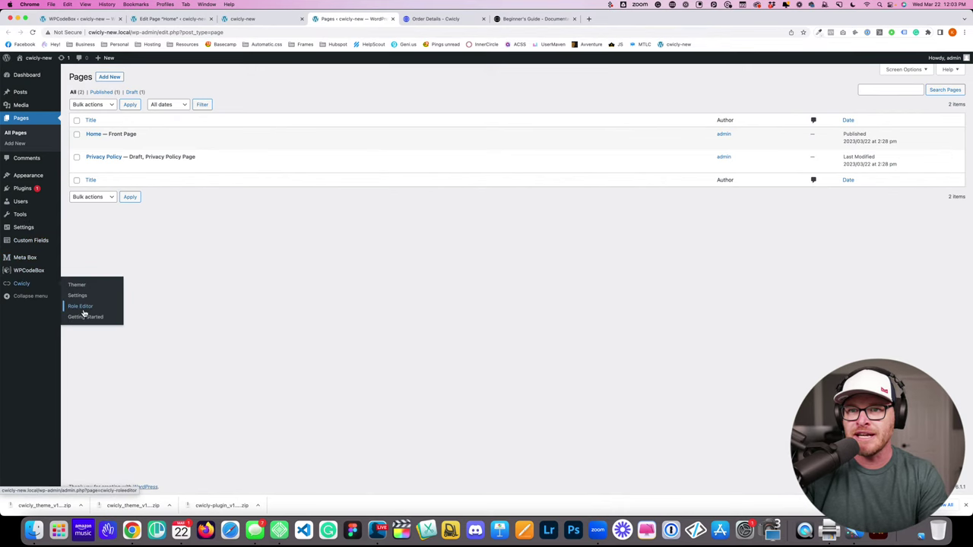
click(82, 307)
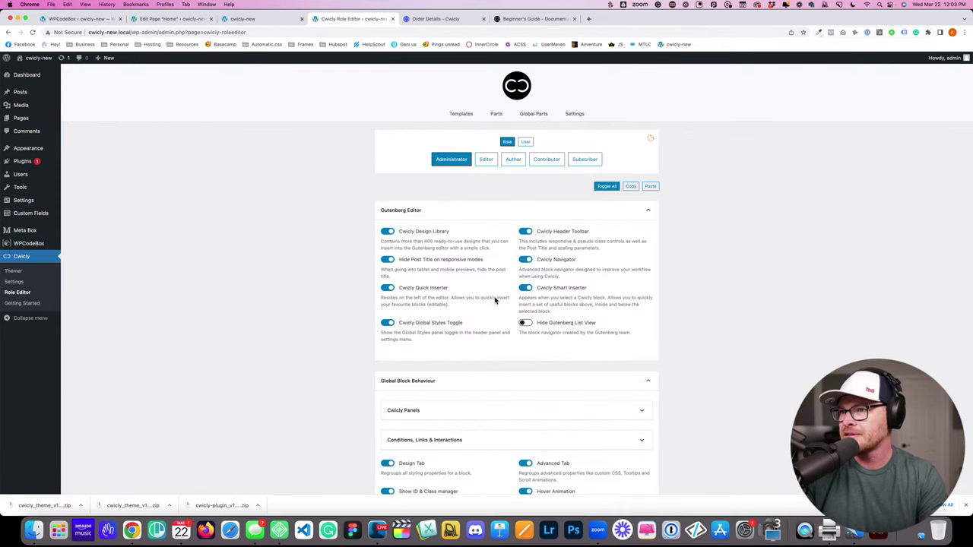
scroll(496, 300, down, 5)
scroll(493, 300, down, 5)
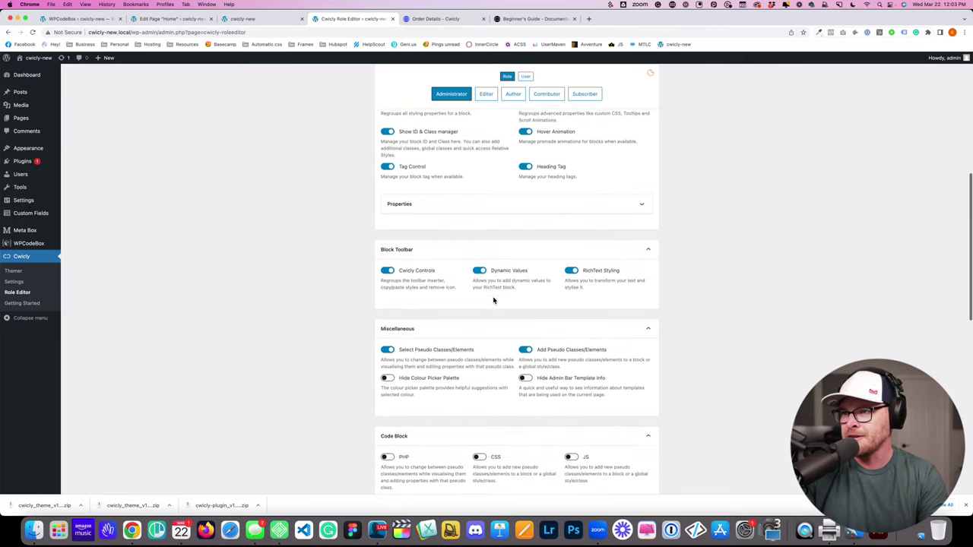
key(super+f)
text(code)
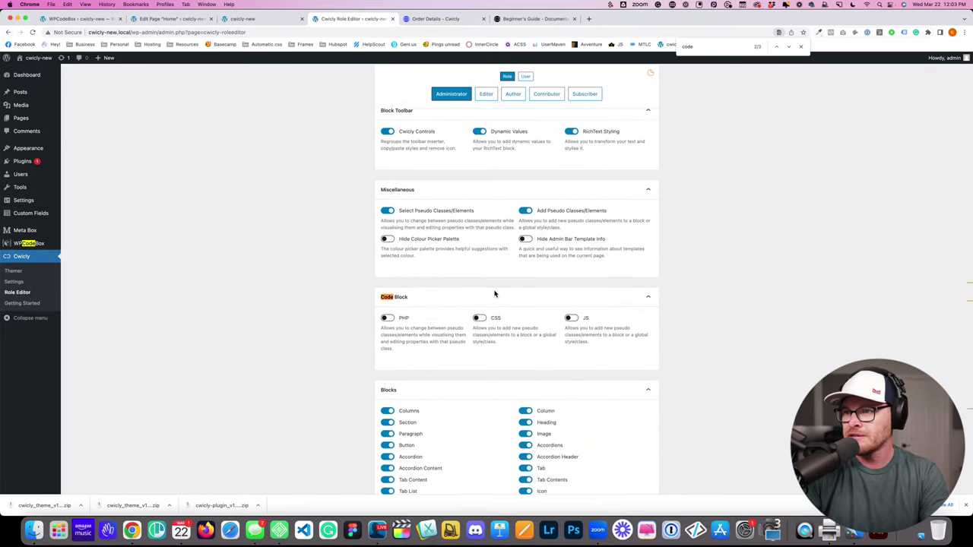
Step: Enable the PHP, CSS and JS permissions under Code Block for the Administrator role
scroll(494, 293, down, 2)
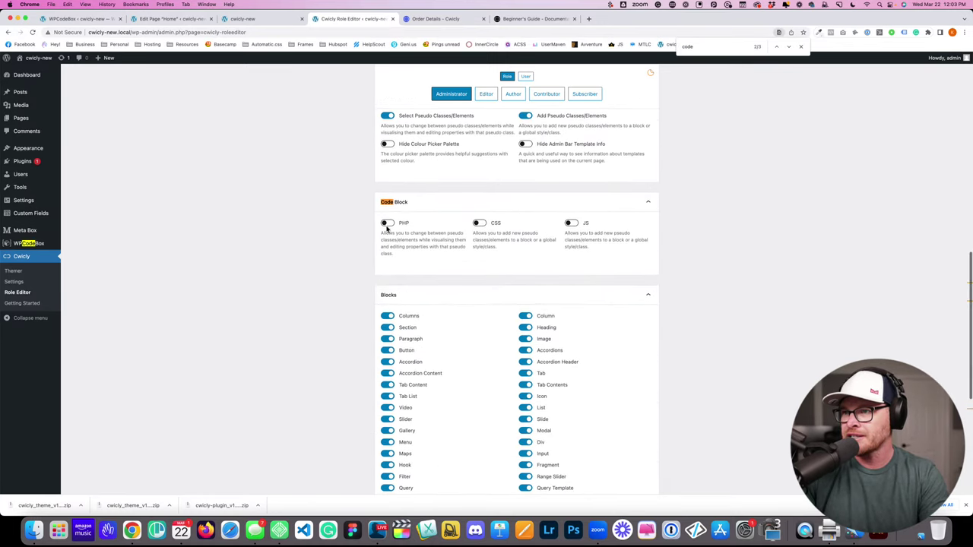
click(387, 223)
click(480, 223)
click(571, 223)
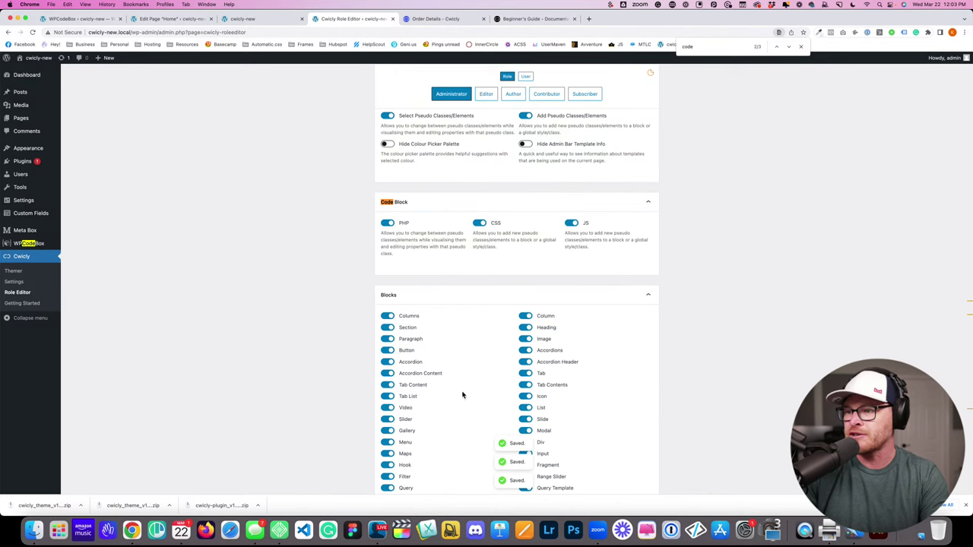
scroll(451, 369, down, 5)
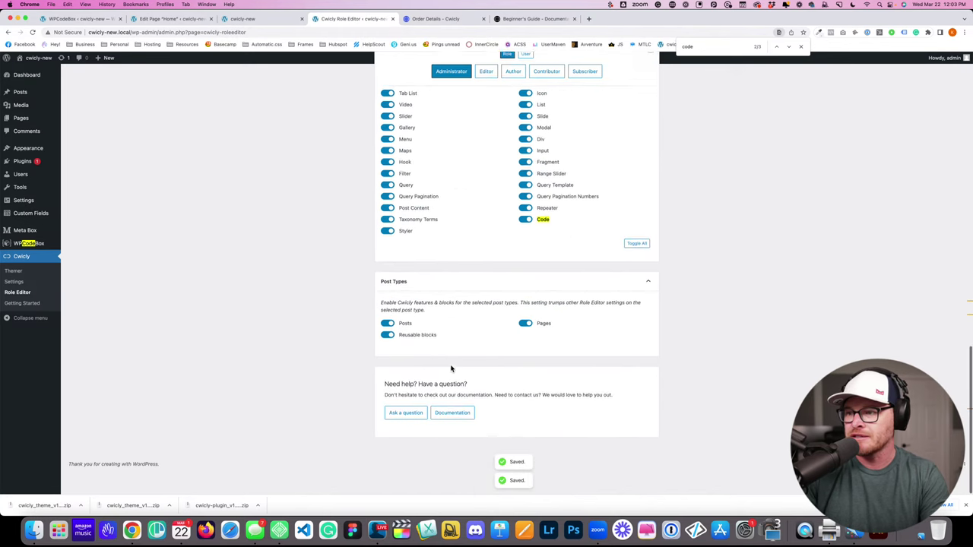
Step: Return to the Home page editor, save the page and reload it
click(252, 19)
click(186, 19)
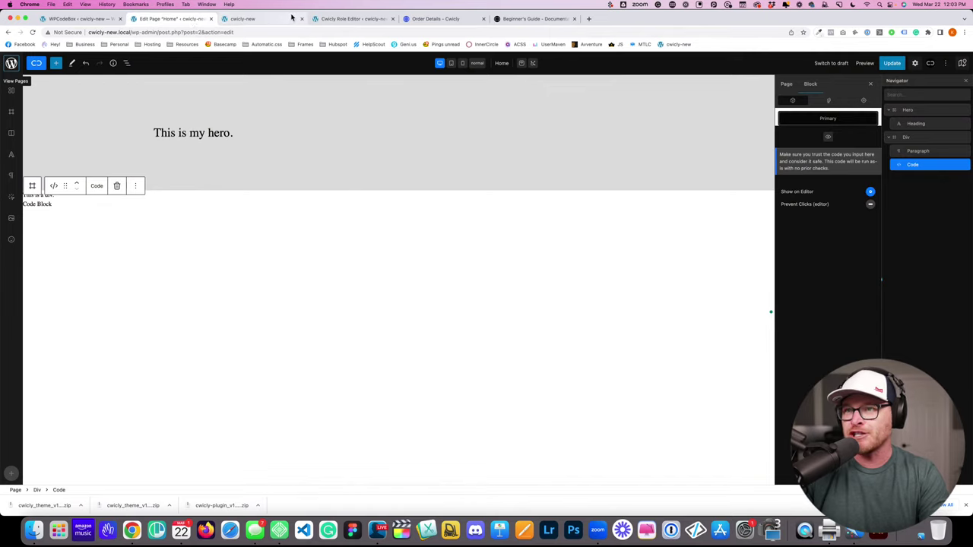
click(459, 184)
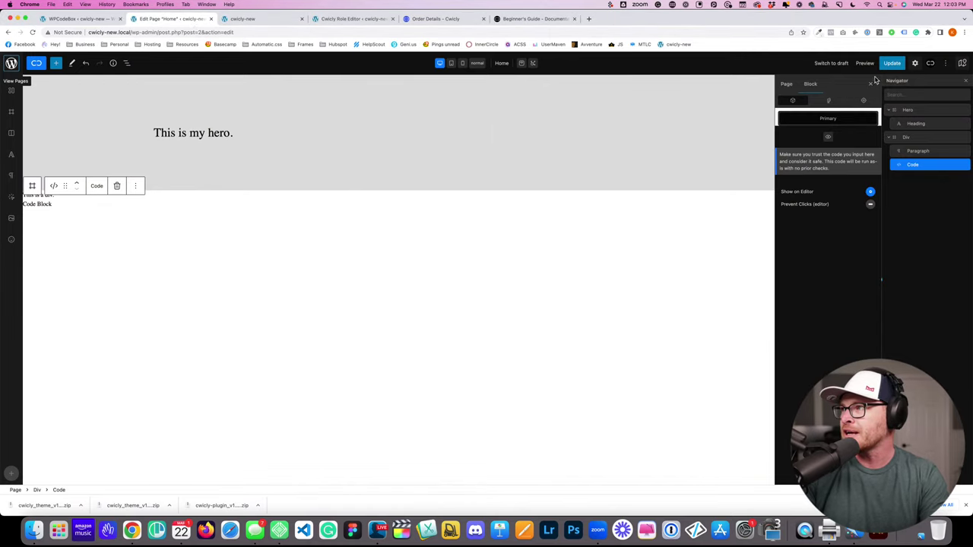
click(892, 63)
key(super+r)
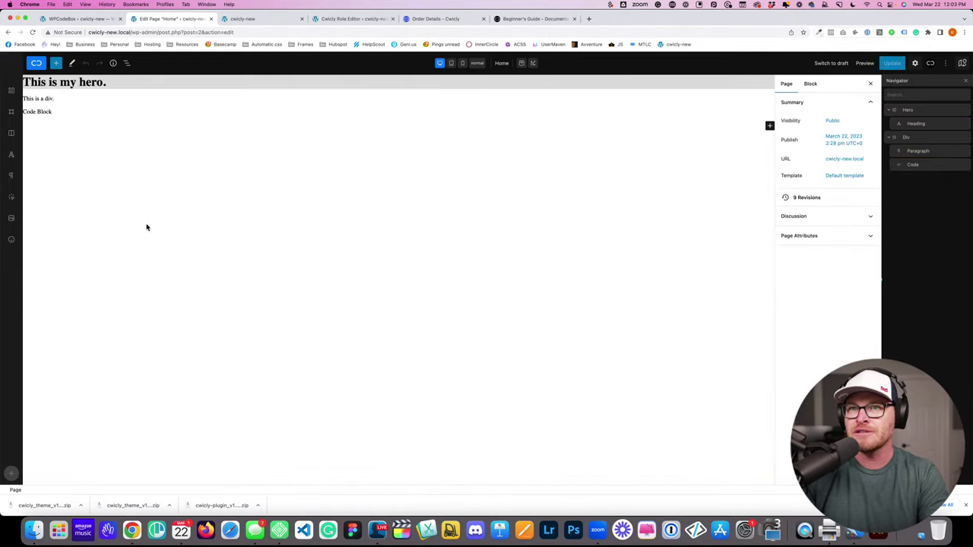
Step: Examine the PHP, CSS and JS code editors in the settings of the Div's Code block
click(42, 209)
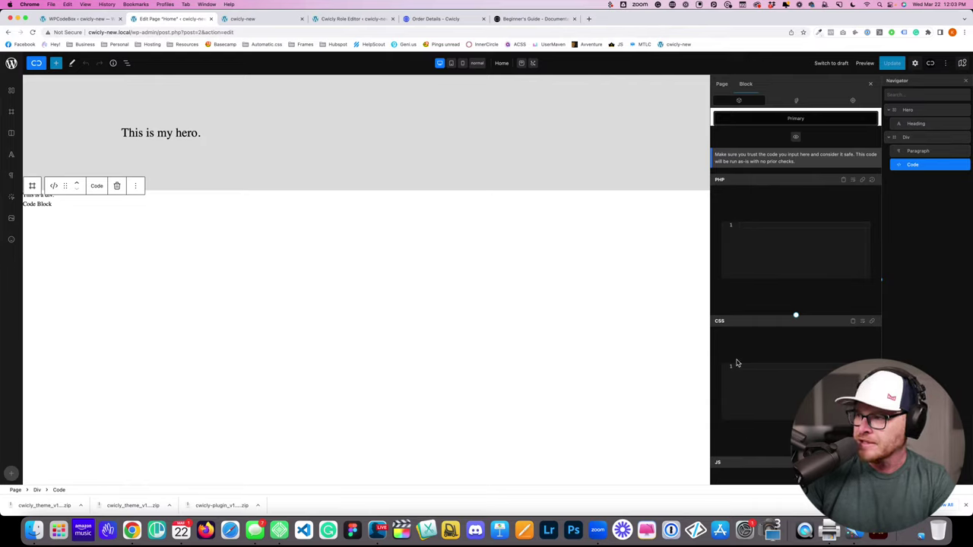
click(739, 186)
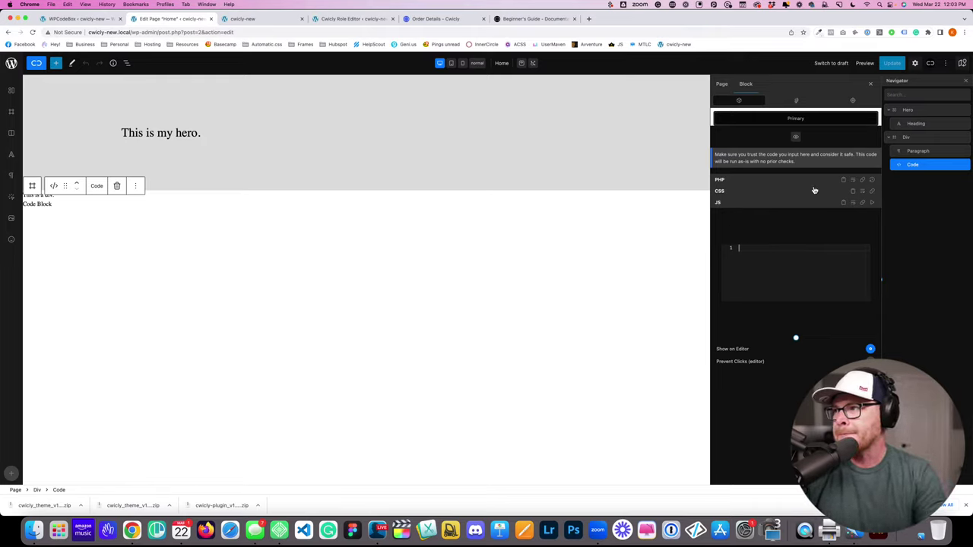
click(731, 183)
click(721, 191)
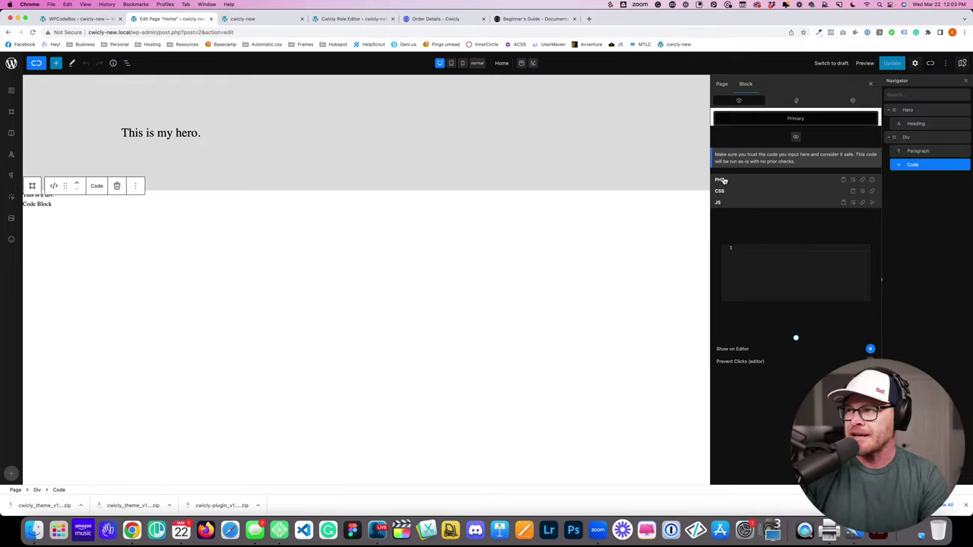
click(734, 183)
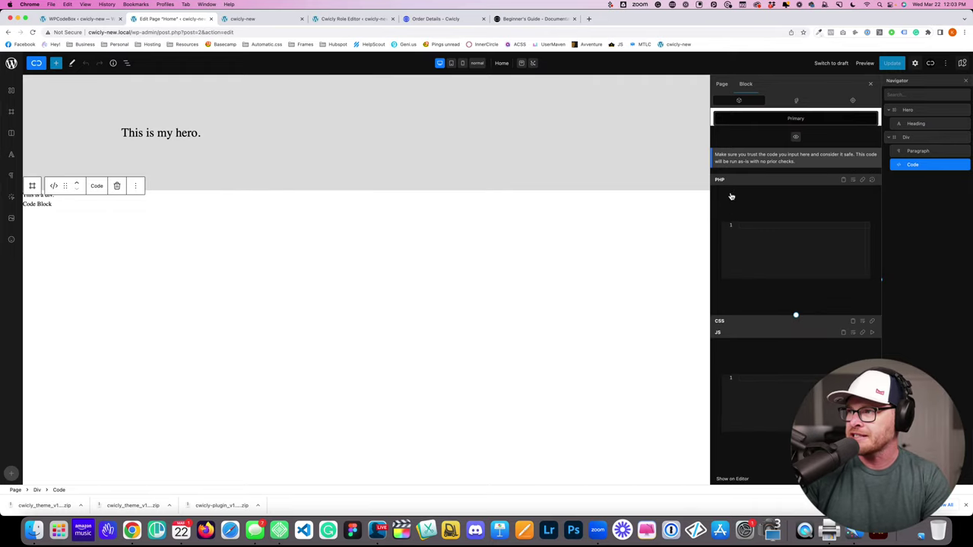
click(730, 181)
click(732, 194)
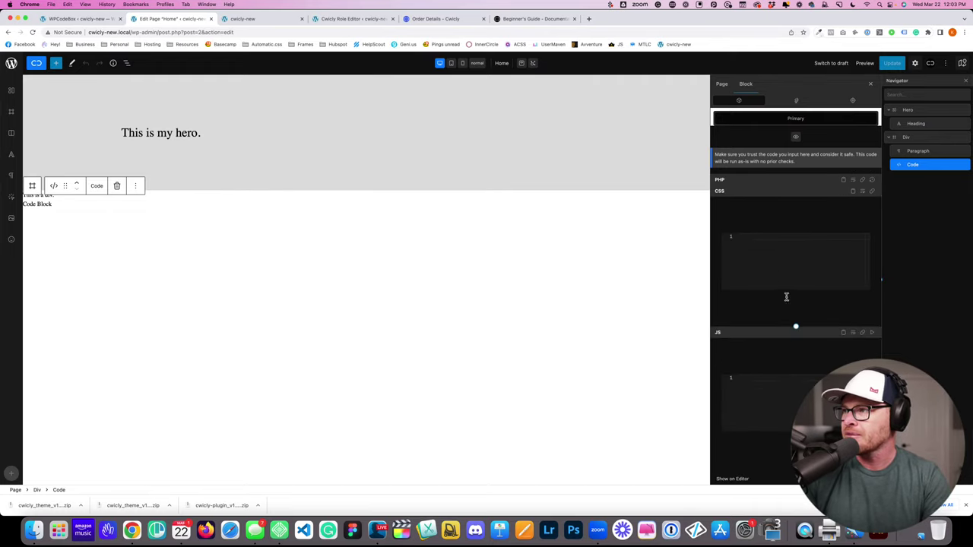
Step: Close the block settings, delete the Code block from the Div and save the page
click(870, 84)
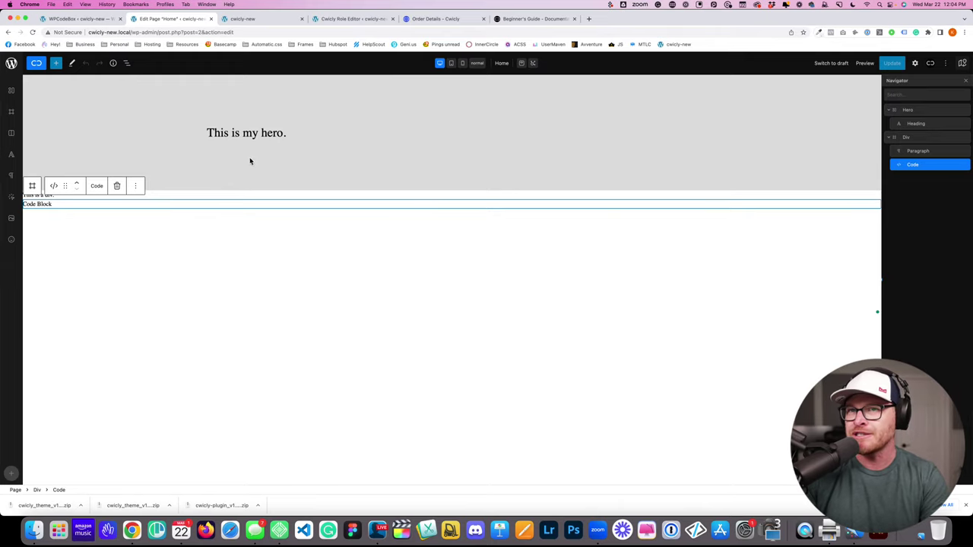
click(965, 165)
click(892, 62)
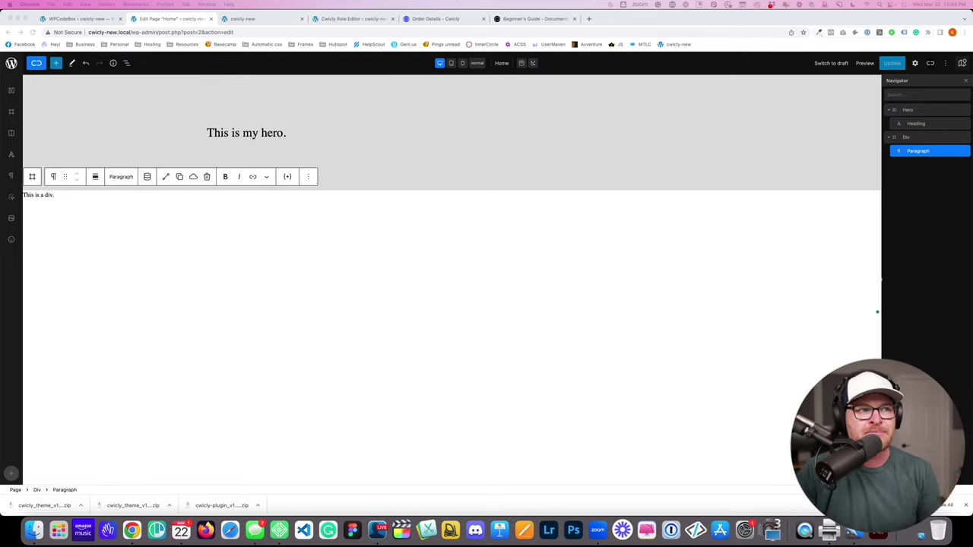
Step: Create the global class "h1" on the Hero section's heading from its block settings
click(252, 133)
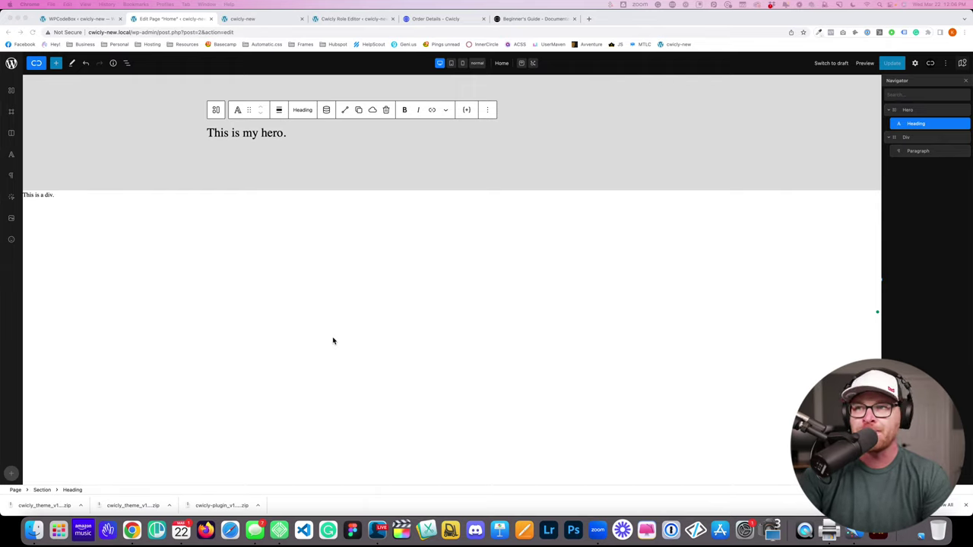
click(335, 269)
click(262, 134)
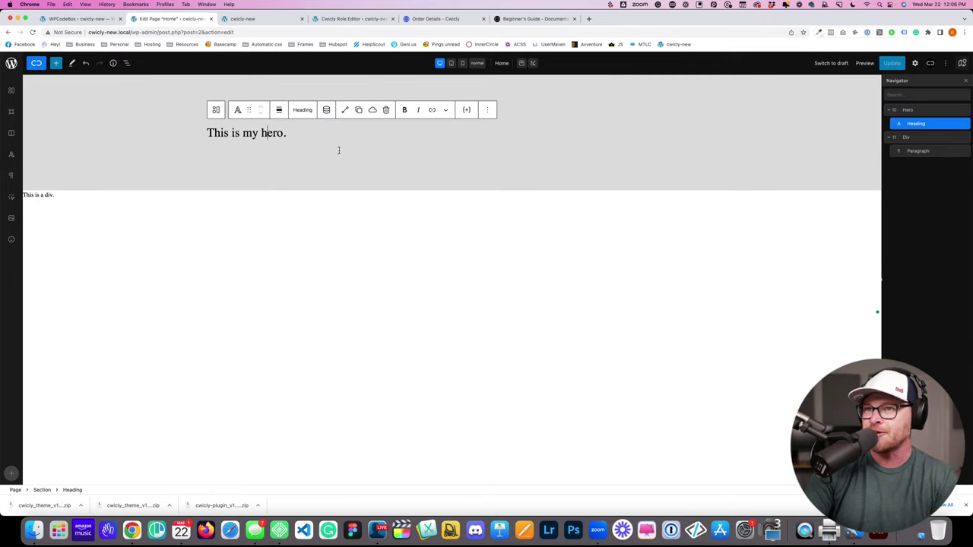
click(914, 62)
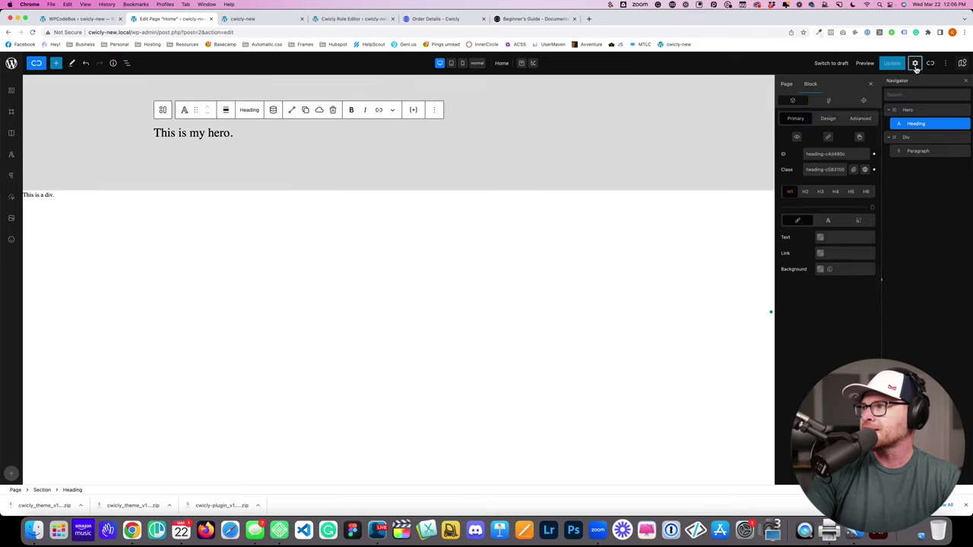
click(786, 84)
click(810, 84)
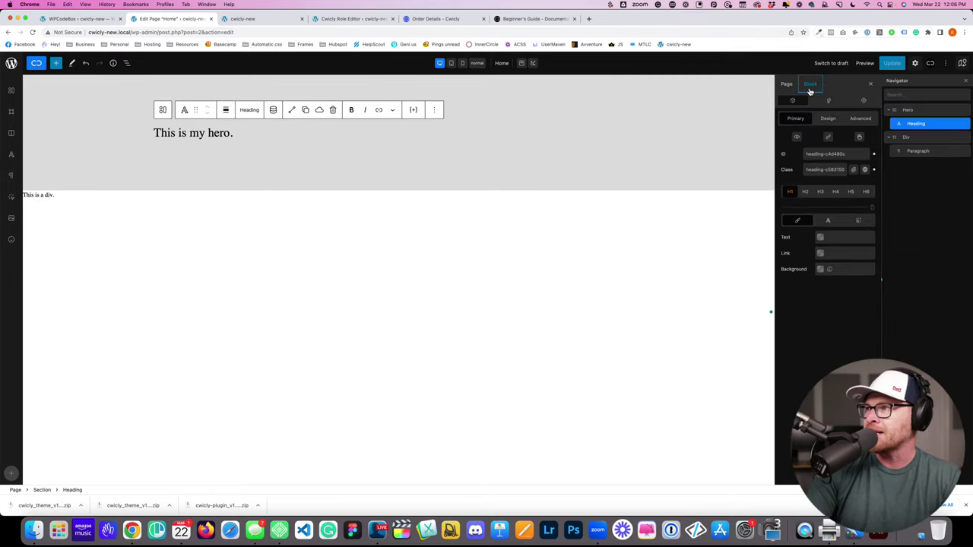
click(865, 171)
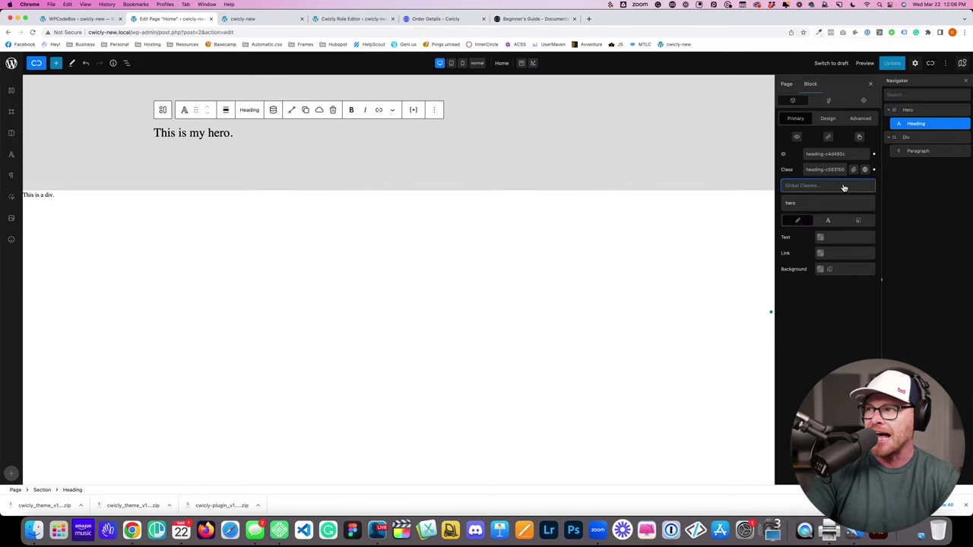
text(h--)
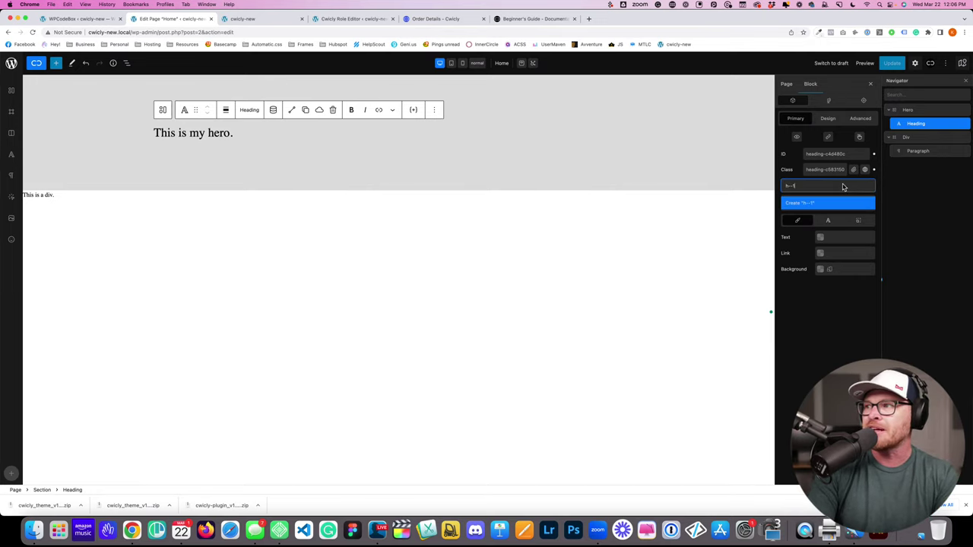
key(Return)
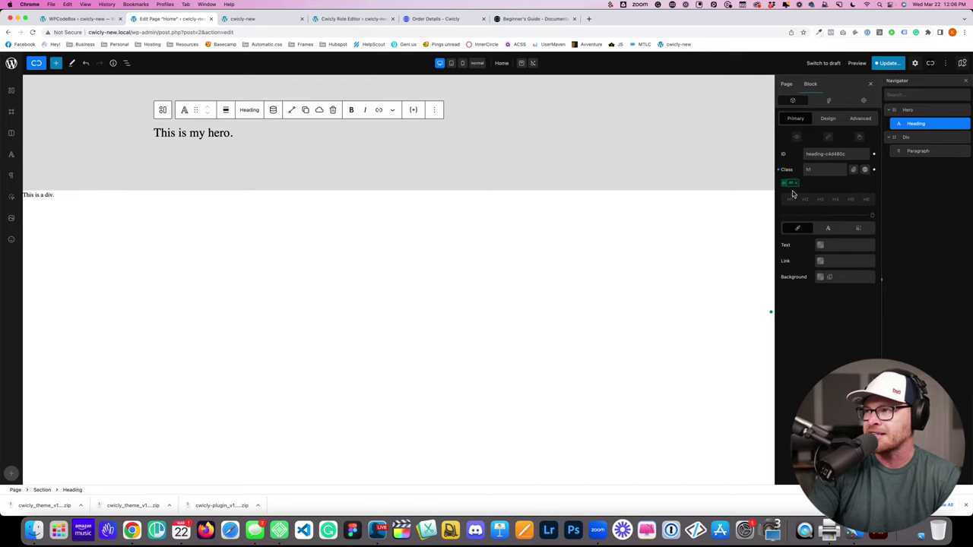
Step: Recheck the heading's class and text, and delete the heading from the Hero section
click(822, 172)
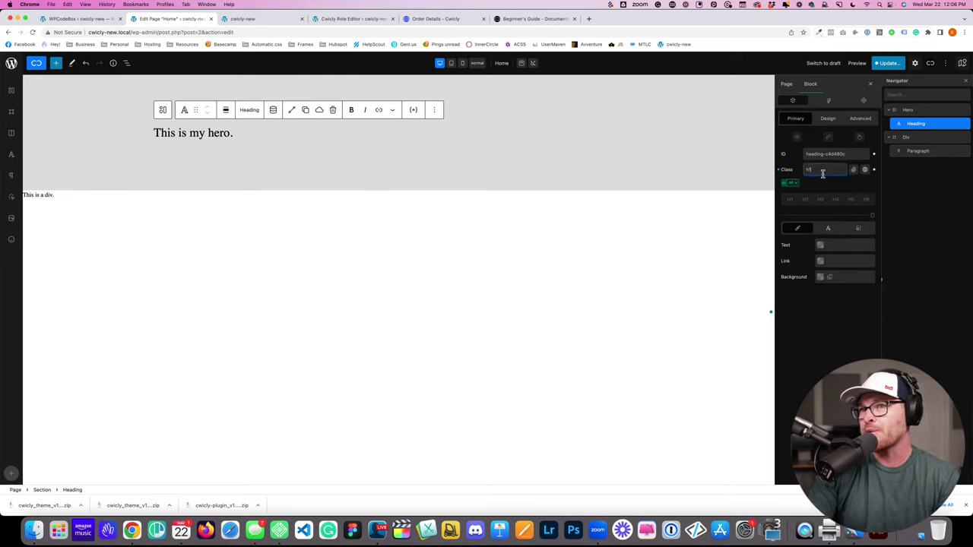
triple_click(196, 134)
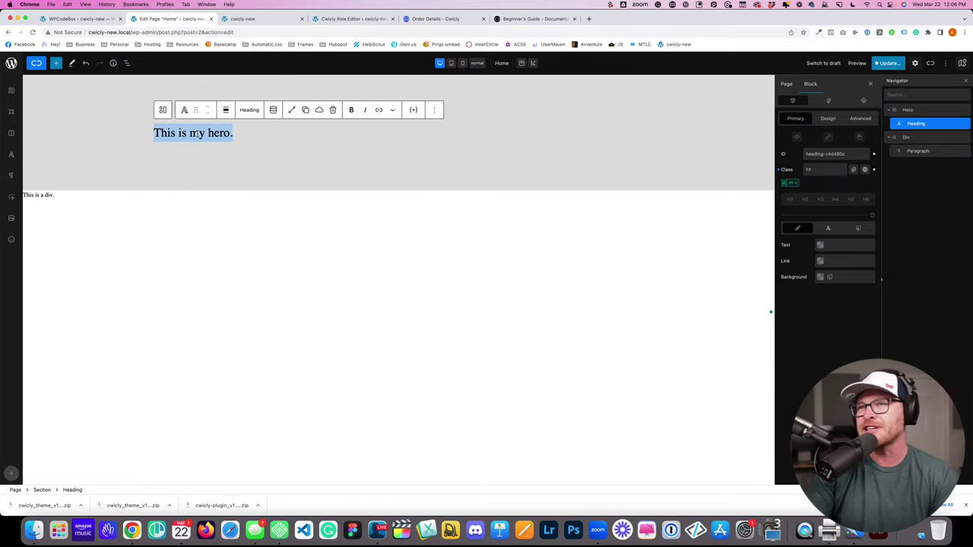
click(785, 170)
triple_click(238, 138)
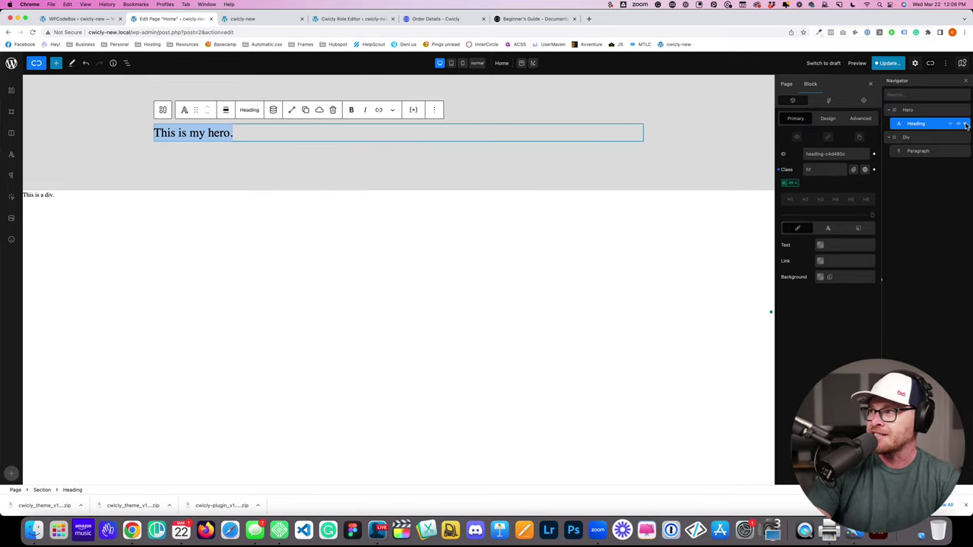
click(964, 127)
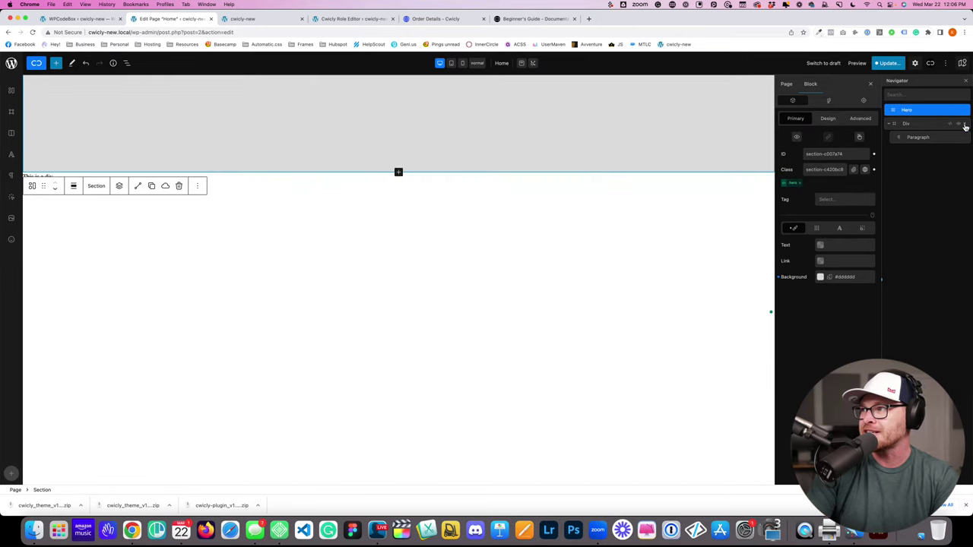
Step: Insert a default WordPress Paragraph block directly below the Hero section
click(56, 63)
text(para)
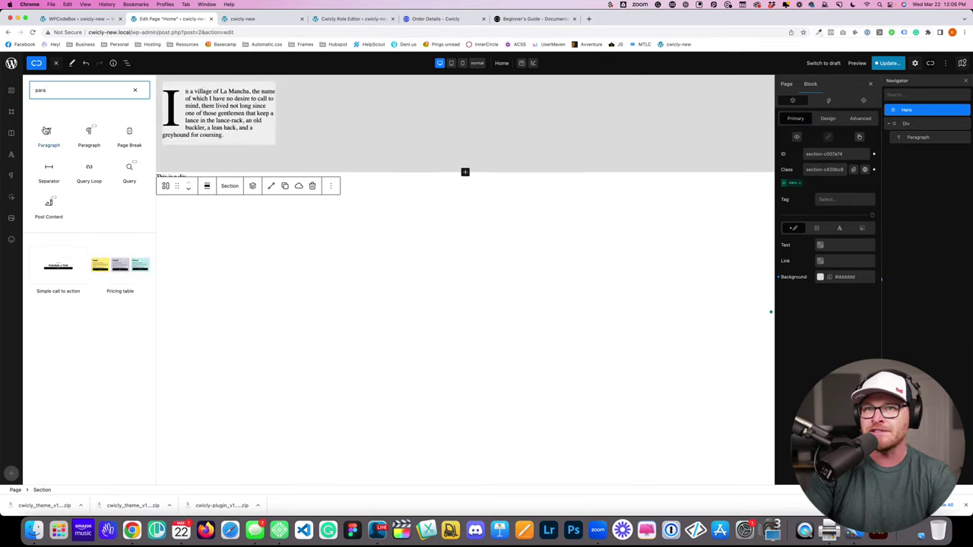
click(49, 136)
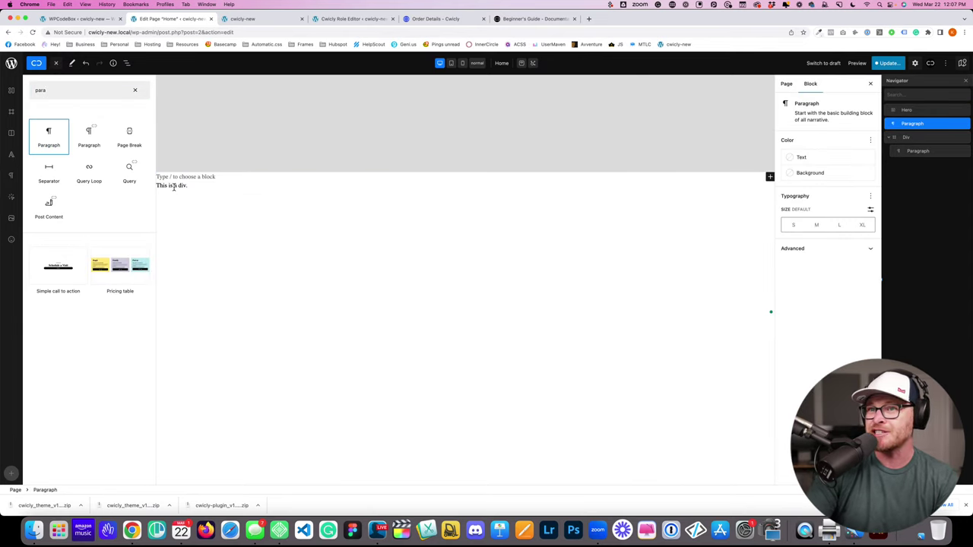
Step: Delete the "This is a div." paragraph from the Div
mouse_move(910, 150)
mouse_down()
mouse_move(918, 137)
mouse_move(919, 153)
mouse_move(916, 139)
mouse_up()
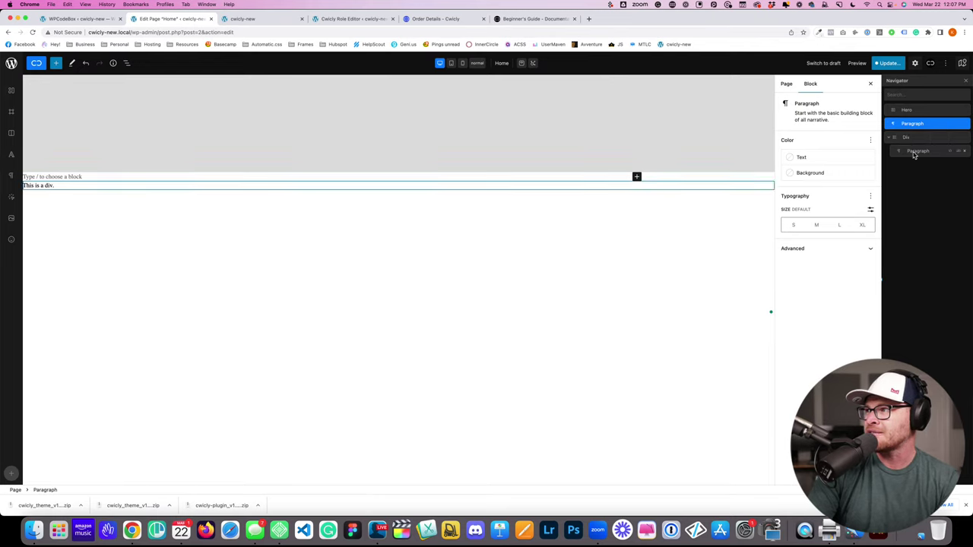
click(915, 152)
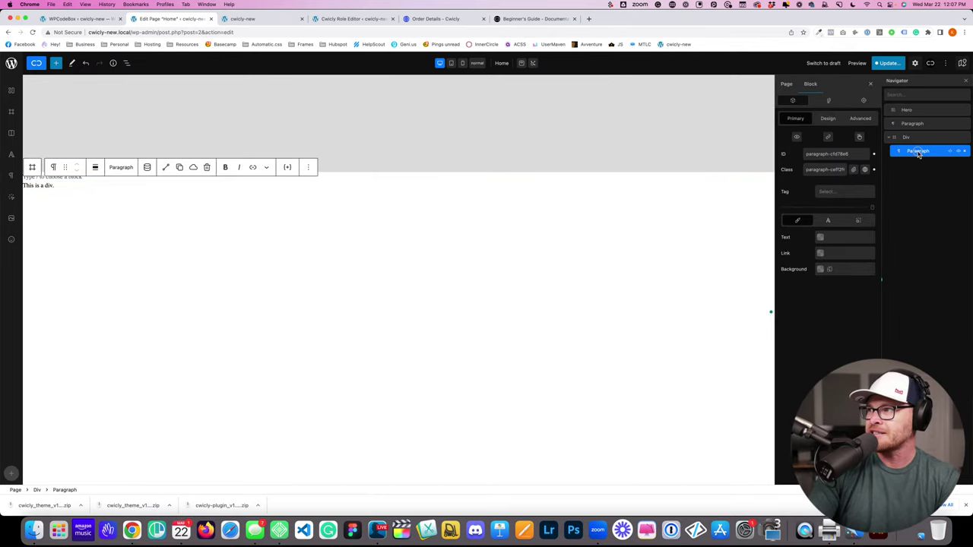
click(967, 153)
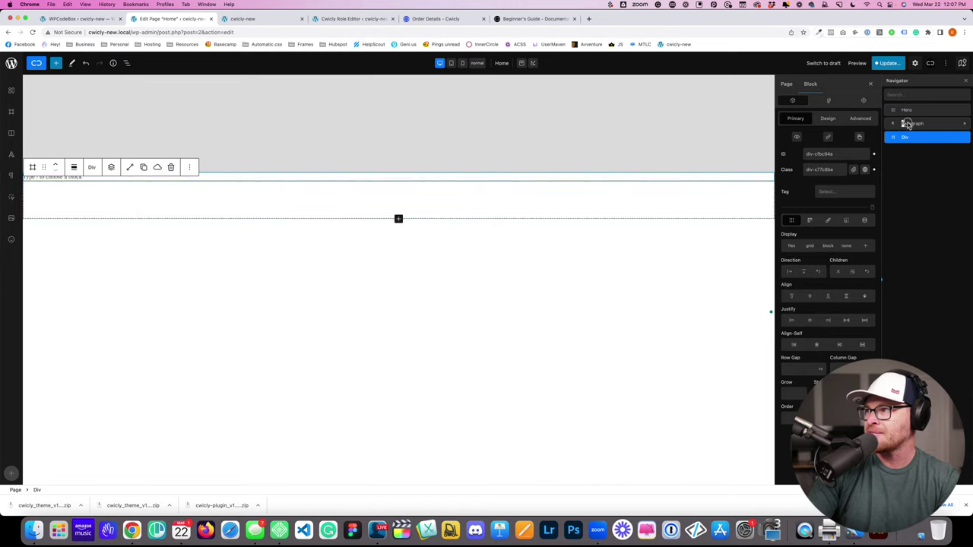
Step: Move the new Paragraph block into the Hero section and enter "accent heading" as its text
drag(903, 121, 926, 126)
click(190, 129)
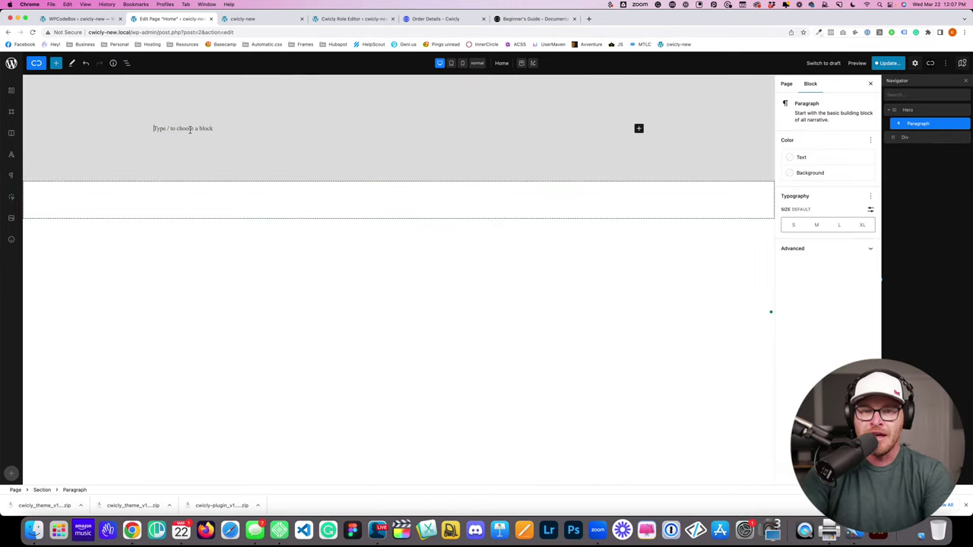
text(accent heading)
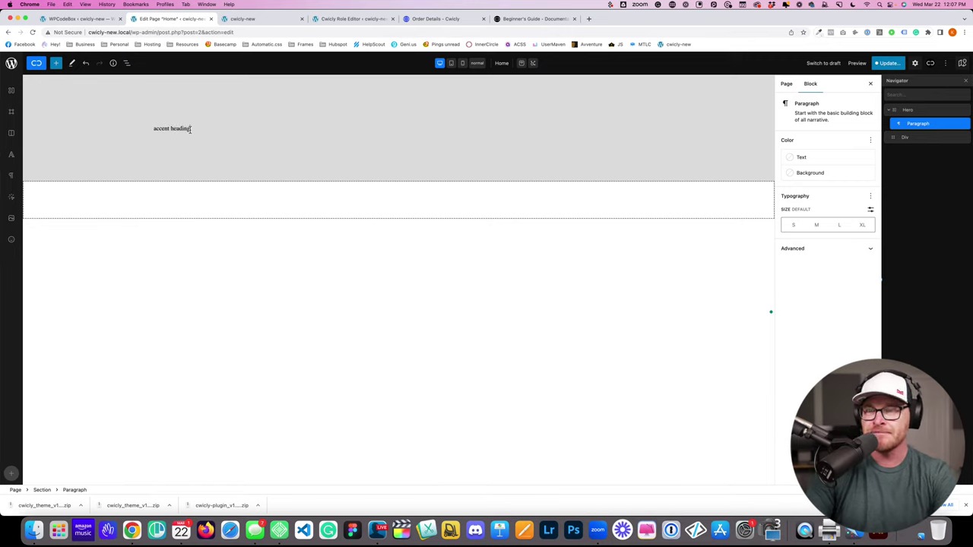
Step: Examine which block settings the default WordPress Paragraph in the Hero offers, hiding and reshowing the settings sidebar
click(171, 301)
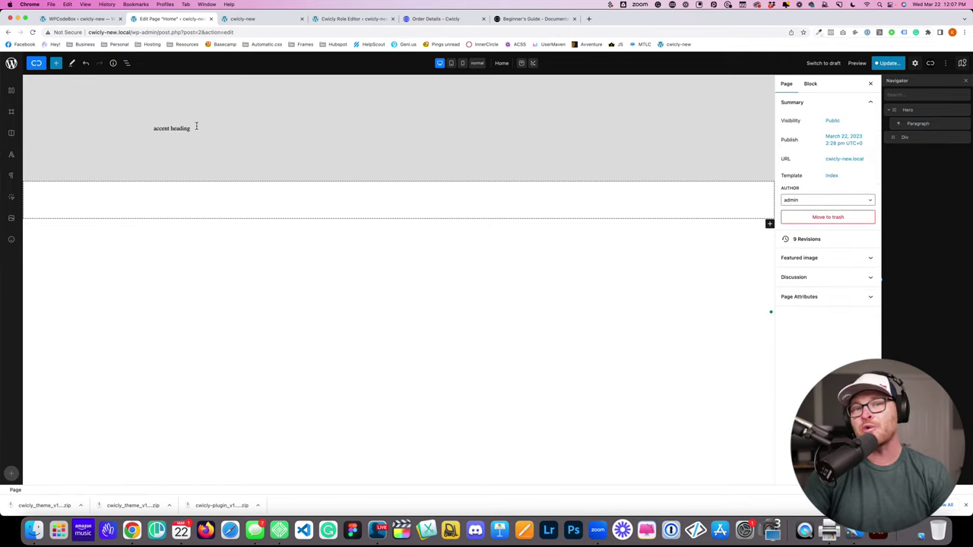
click(196, 125)
triple_click(195, 124)
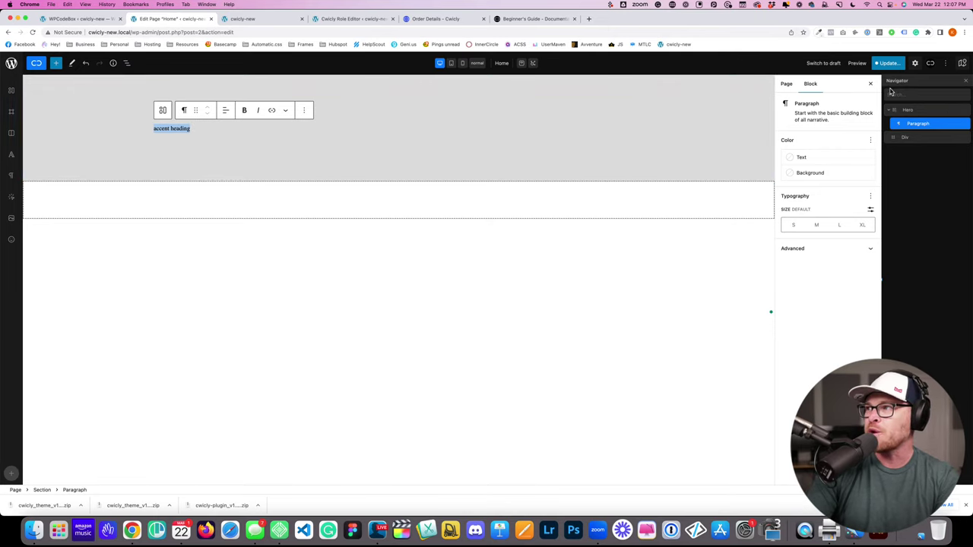
click(913, 66)
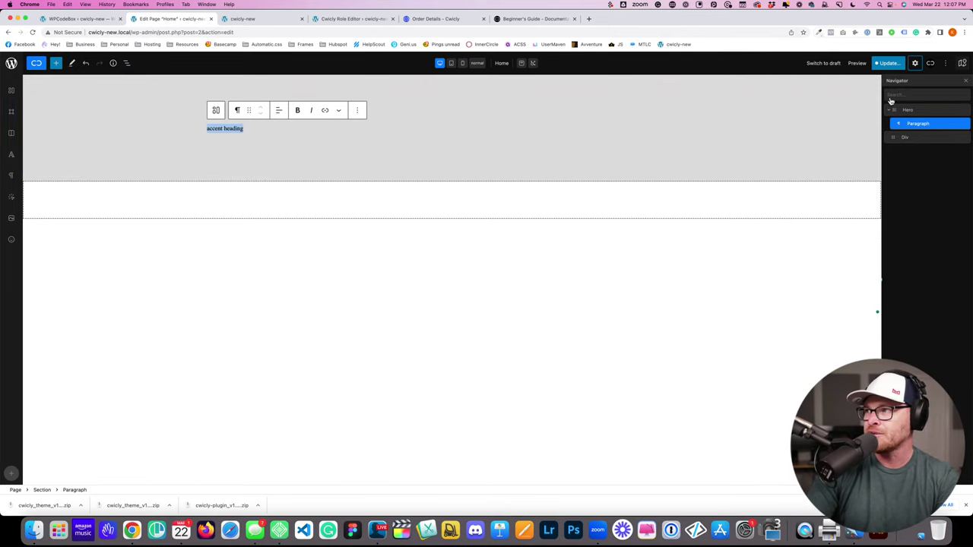
click(915, 66)
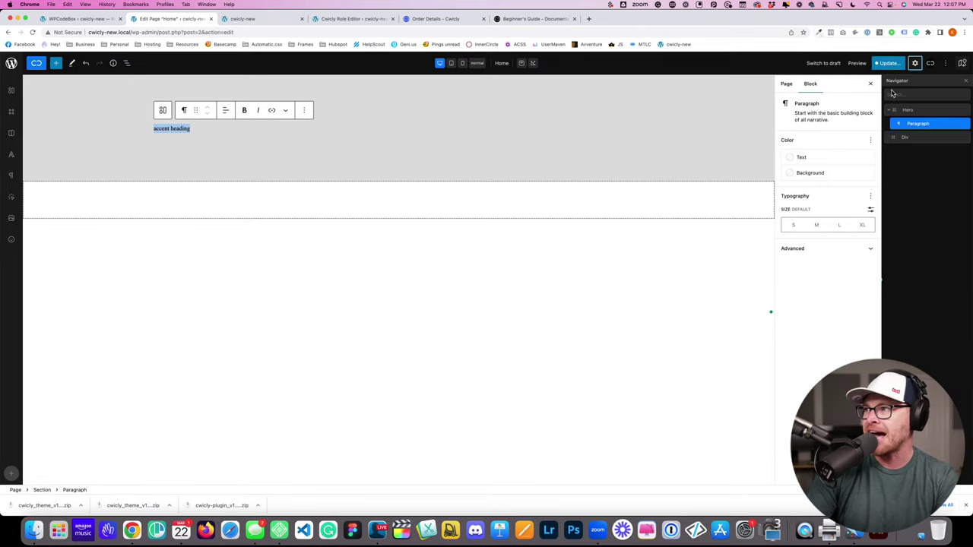
click(913, 66)
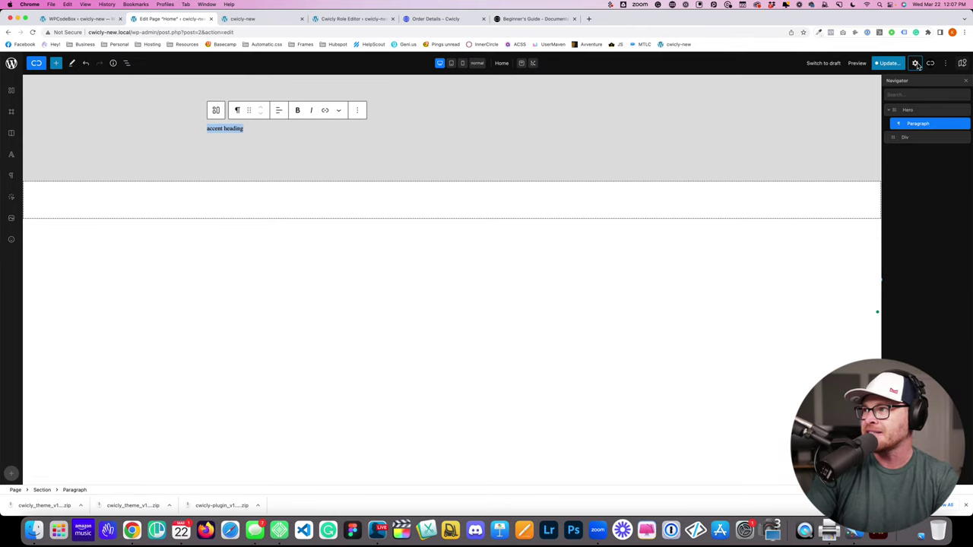
click(918, 66)
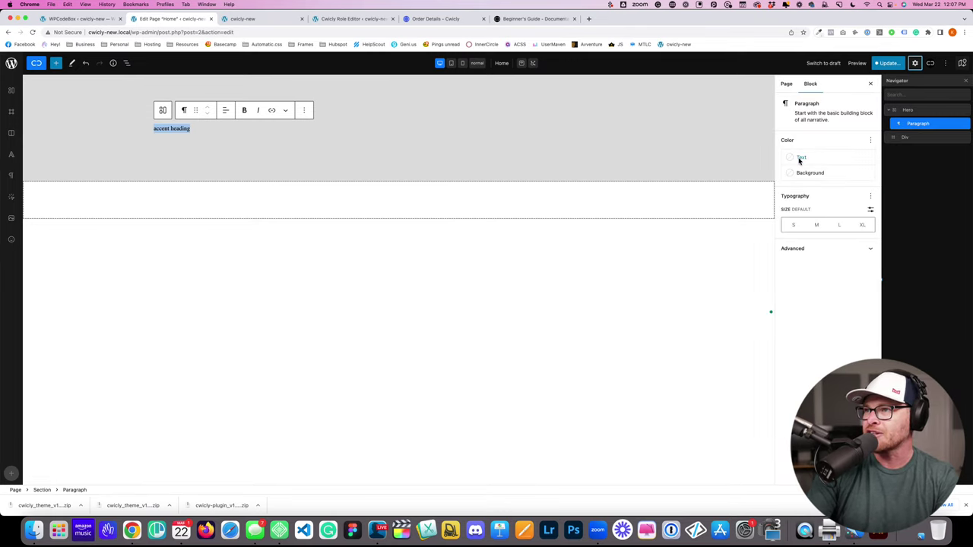
Step: Replace the default WordPress paragraph in the Hero with a Cwicly Paragraph block reading "Accent heading"
double_click(183, 128)
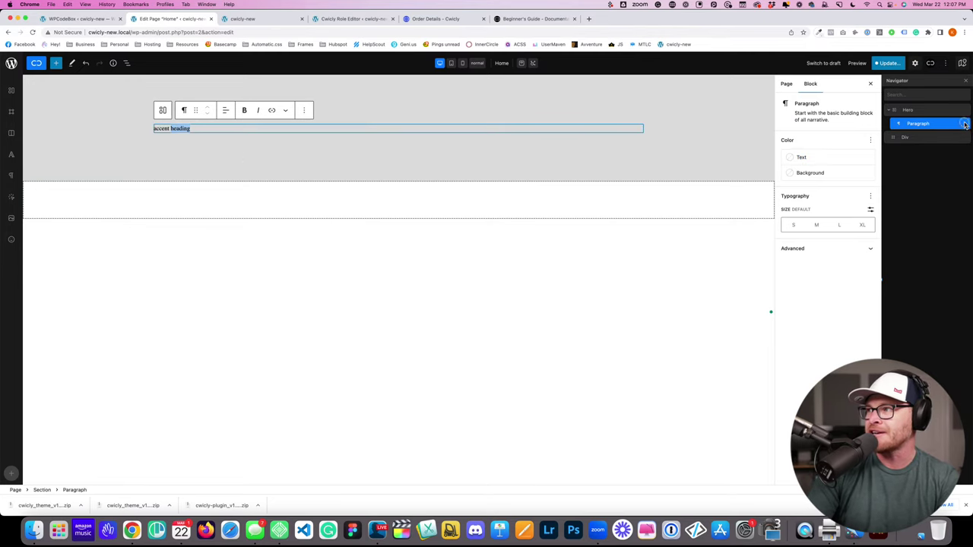
click(901, 111)
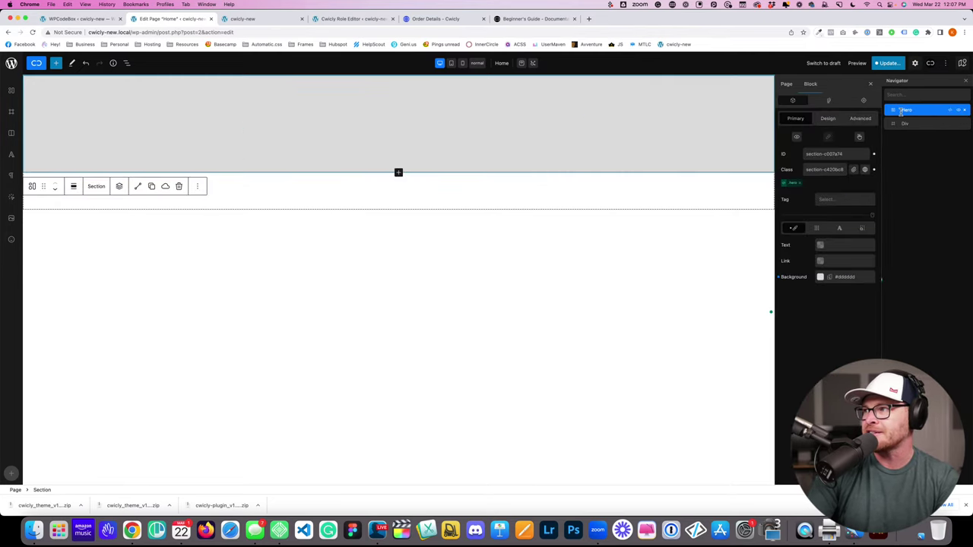
click(56, 62)
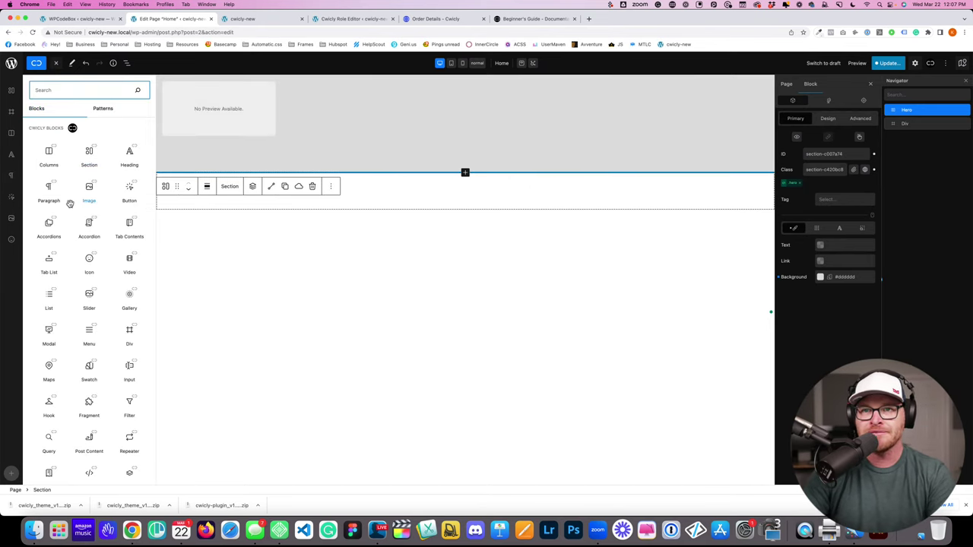
click(40, 186)
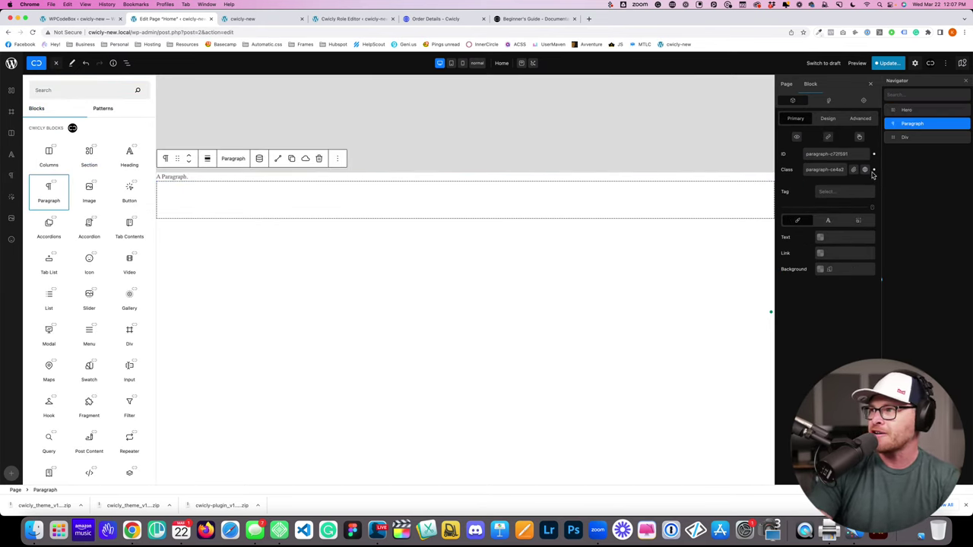
drag(901, 132, 920, 114)
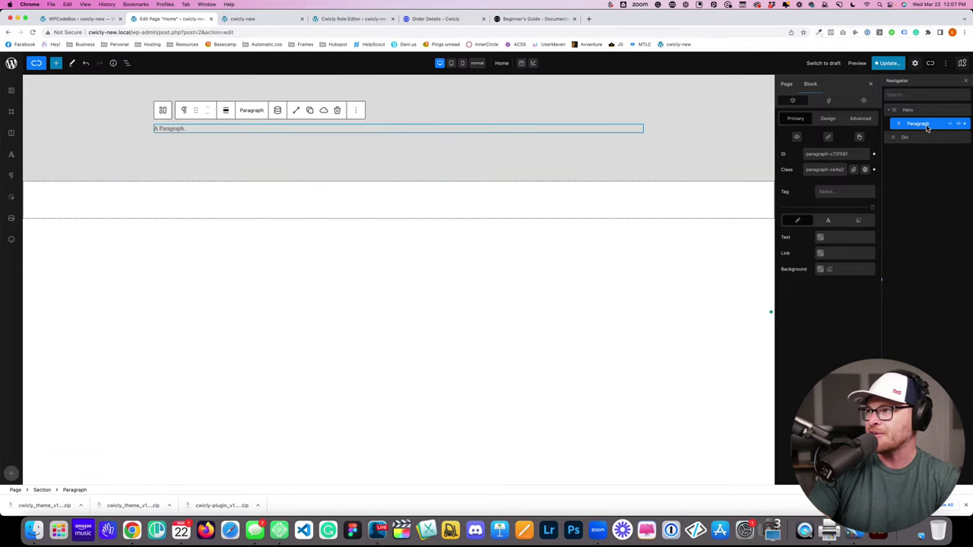
text(Accent heading)
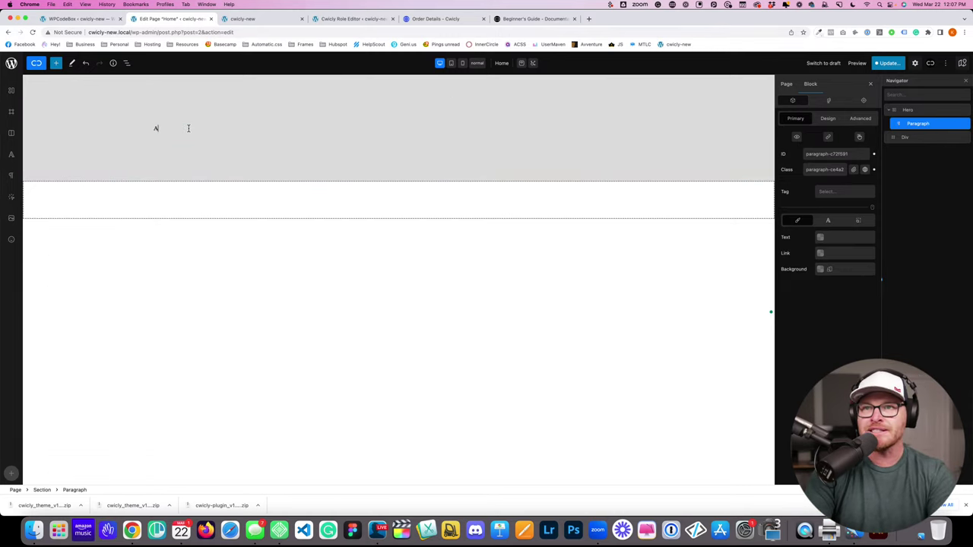
Step: Create the global class "h--accent" and apply it to the new Paragraph
click(863, 170)
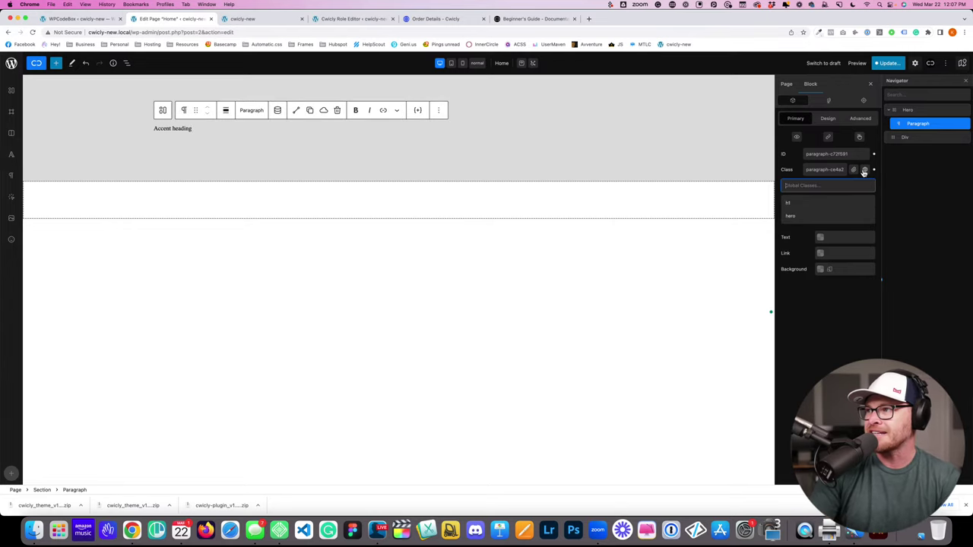
text(h-)
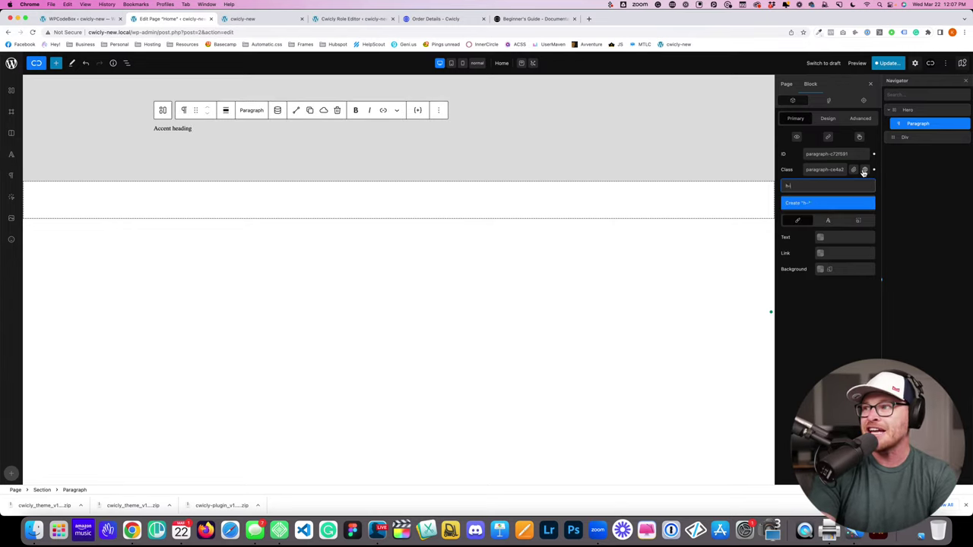
text(-accent)
key(Return)
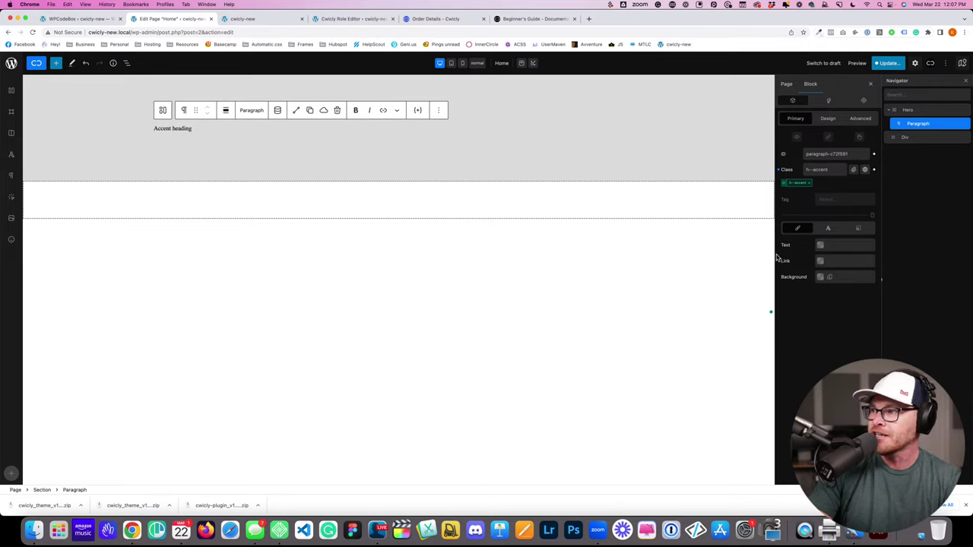
Step: Style the h--accent class's typography with uppercase text and letter spacing of .025 em
click(827, 230)
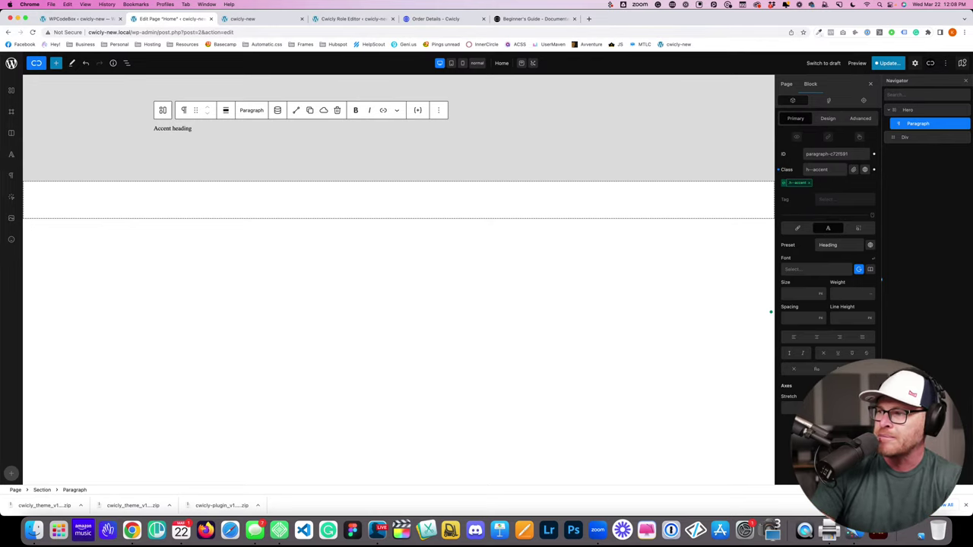
click(838, 354)
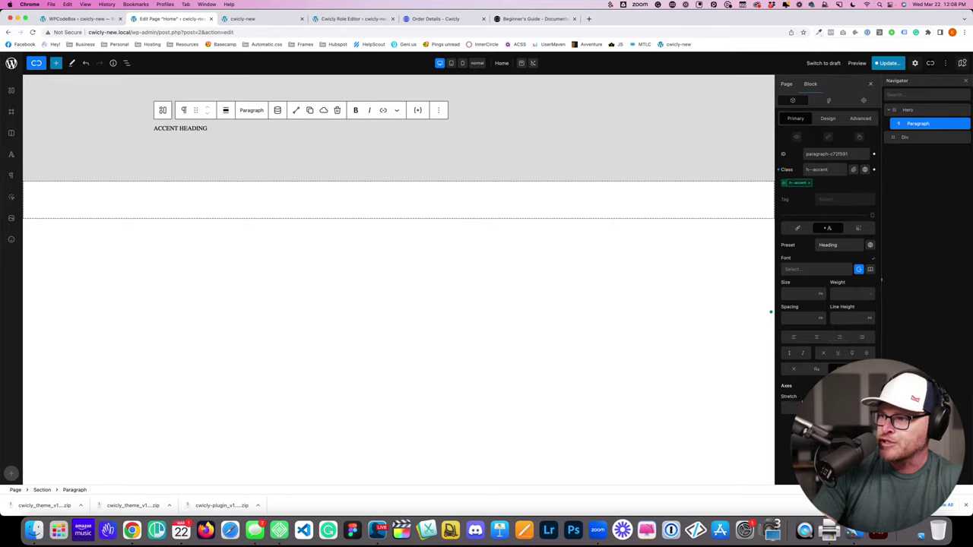
click(812, 317)
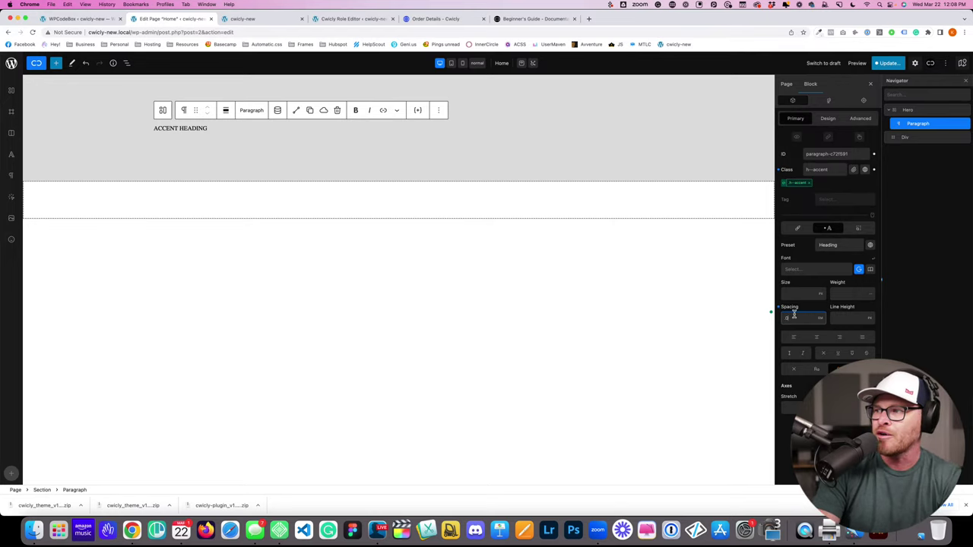
text(0.025)
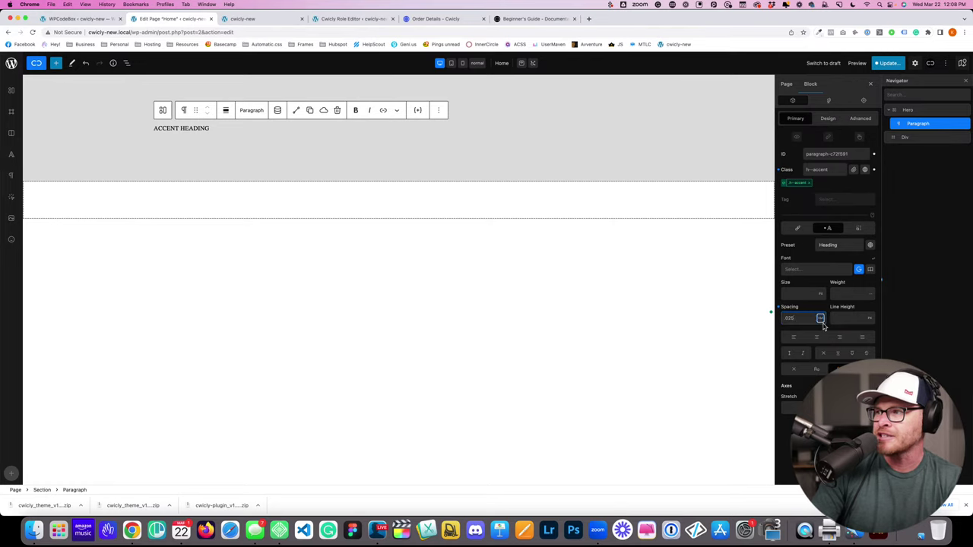
double_click(805, 320)
text(.025)
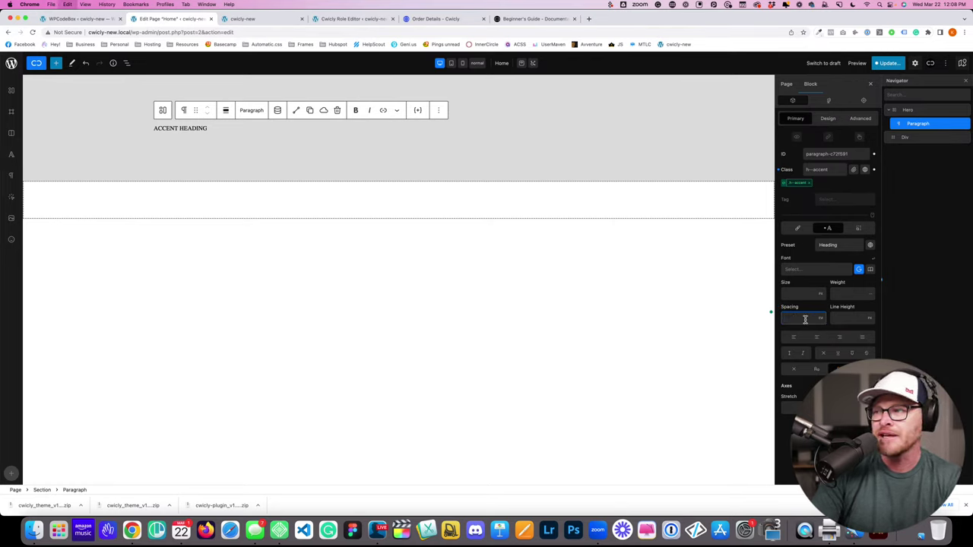
click(820, 319)
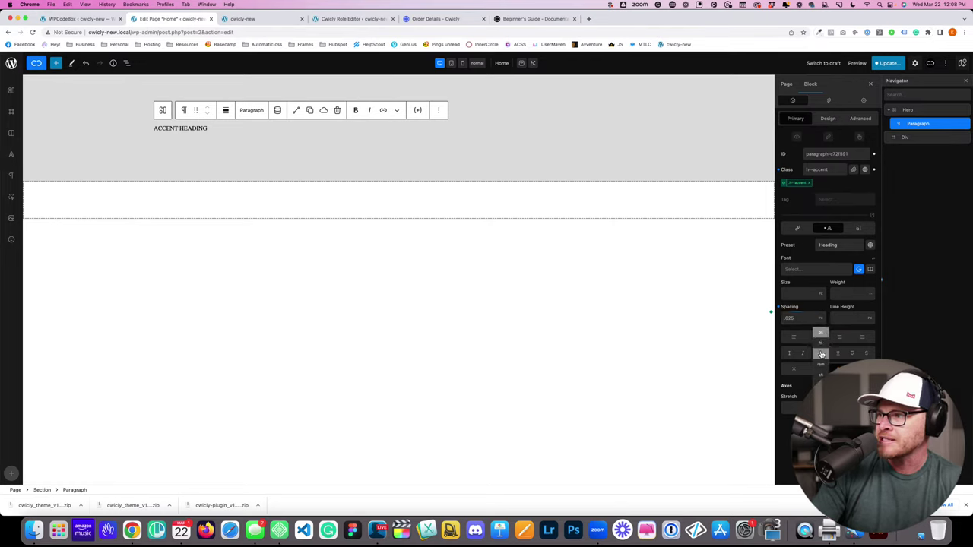
click(847, 318)
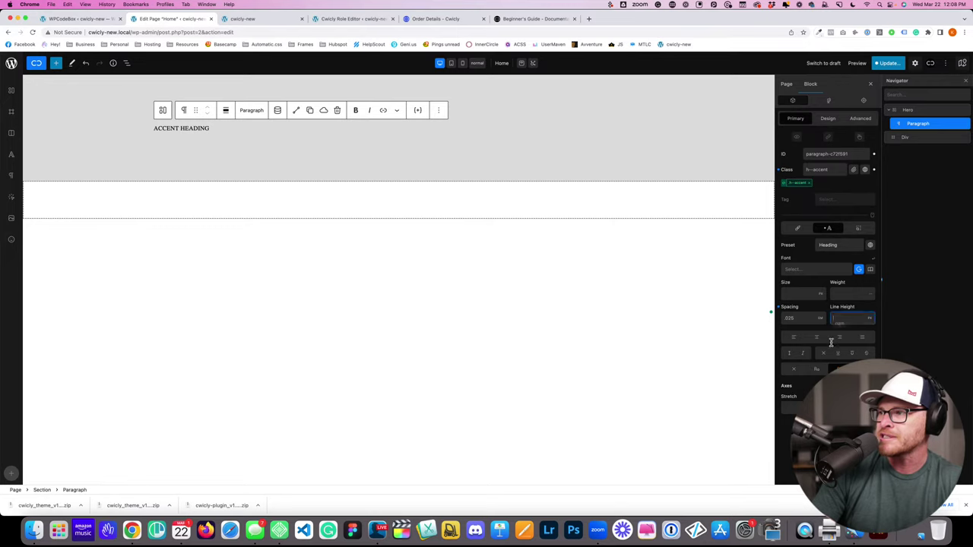
Step: Set the font size of the h--accent class to 1 rem
click(796, 293)
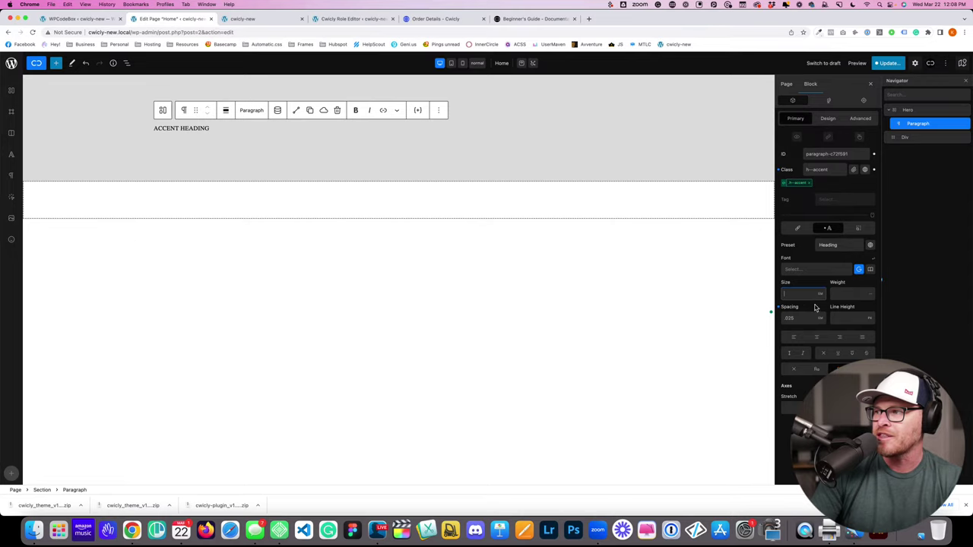
key(Down)
click(797, 294)
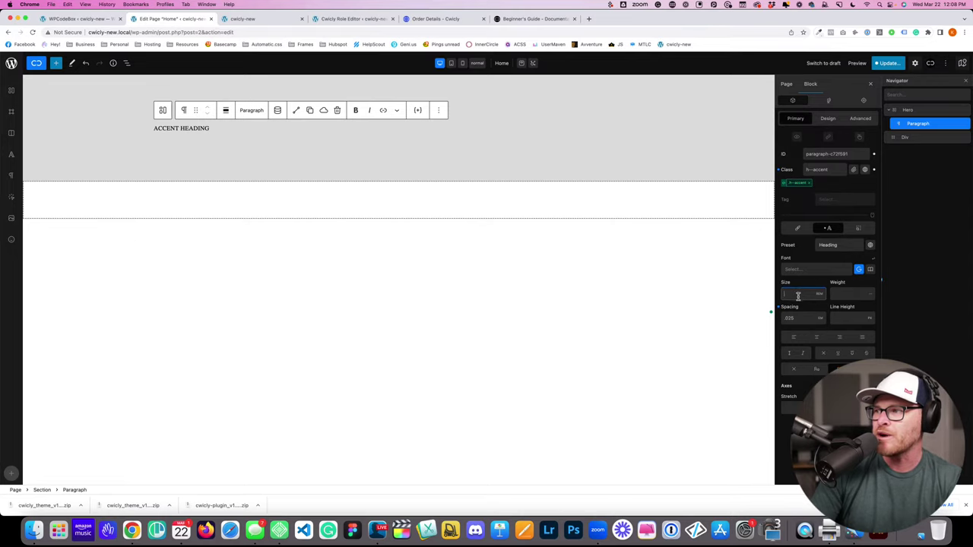
text(1.2)
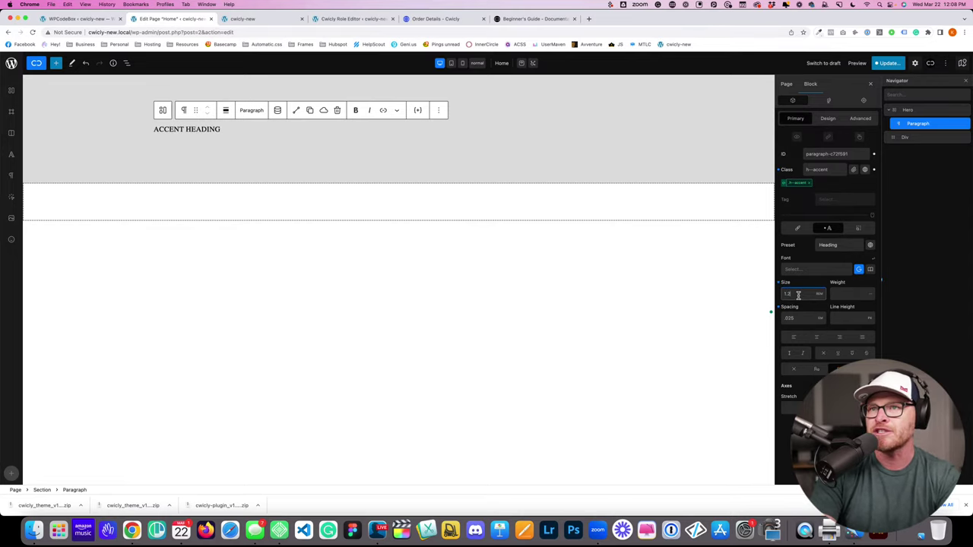
key(BackSpace)
text(1)
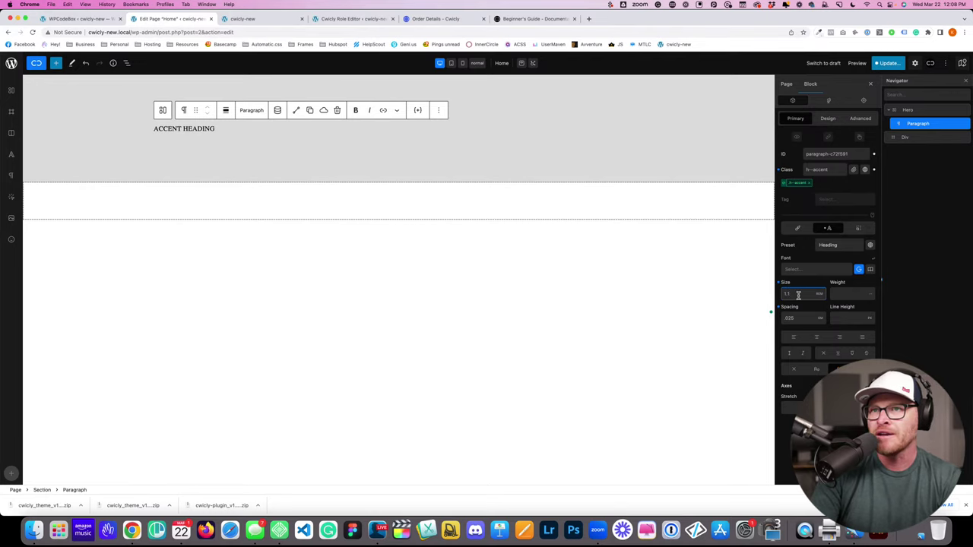
key(BackSpace)
key(BackSpace)
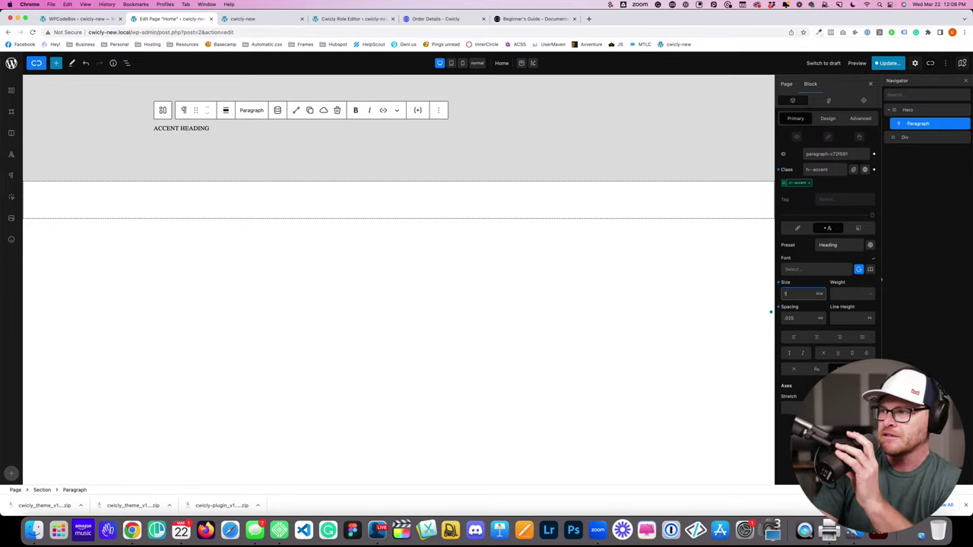
Step: Set the h--accent class's font weight to 600 and save the page and site changes
click(859, 293)
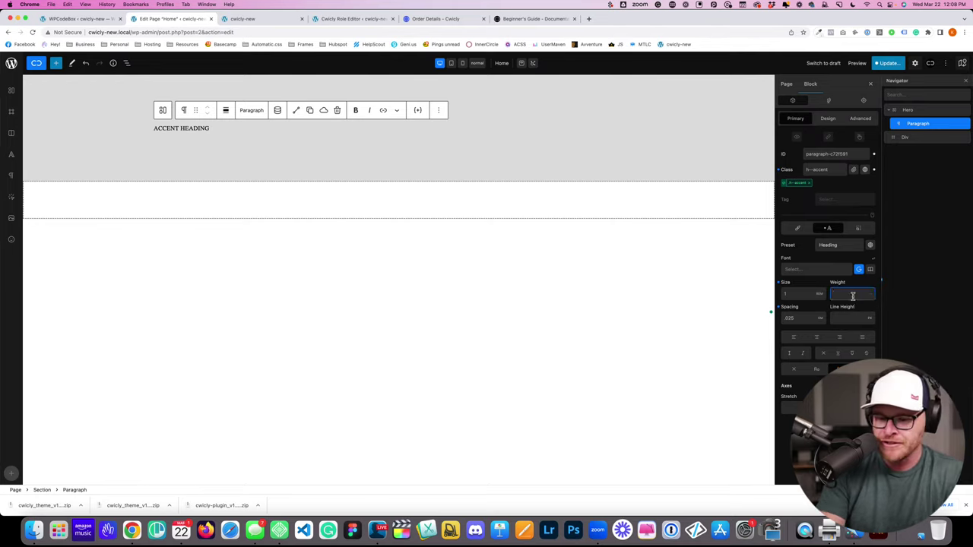
text(600)
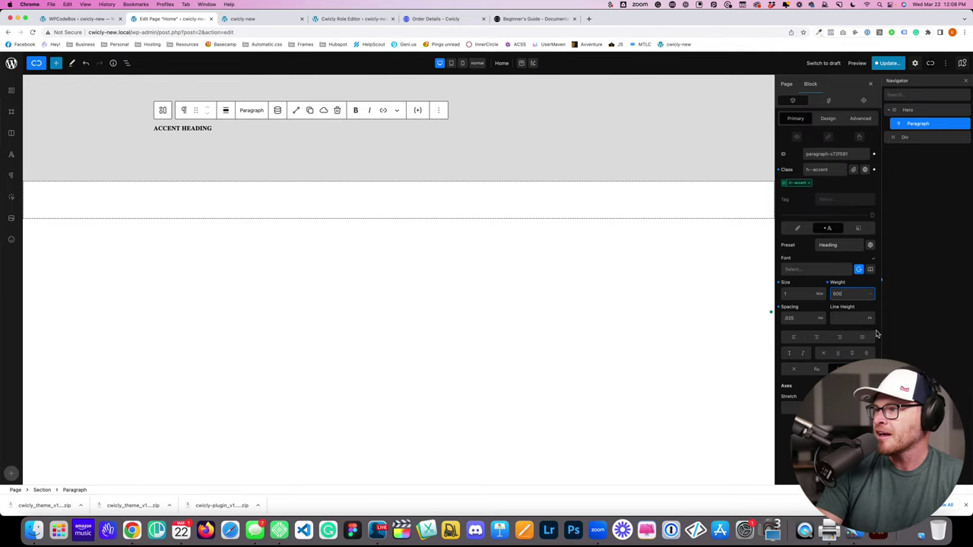
click(888, 63)
click(890, 62)
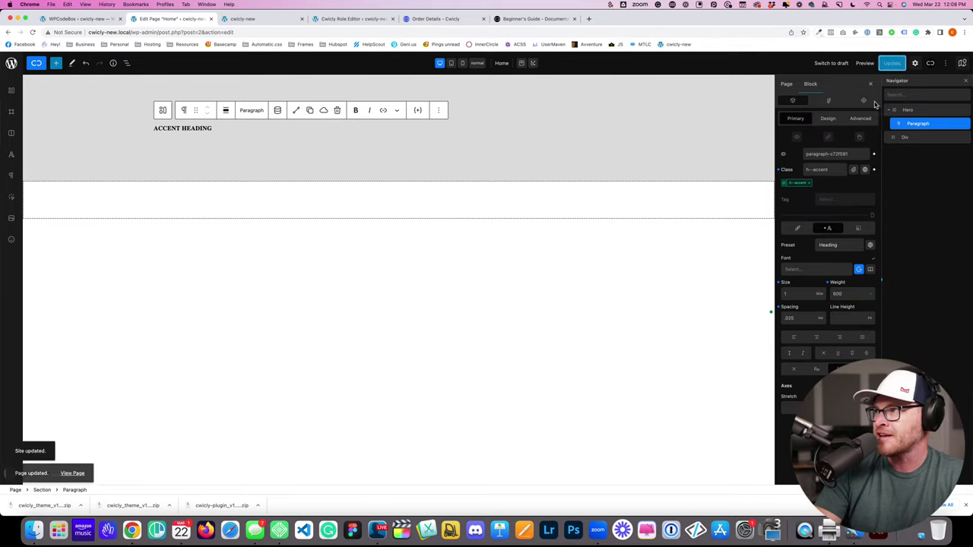
Step: Inspect the accent heading and its surrounding section wrapper in the front-end page's markup and styles
click(244, 19)
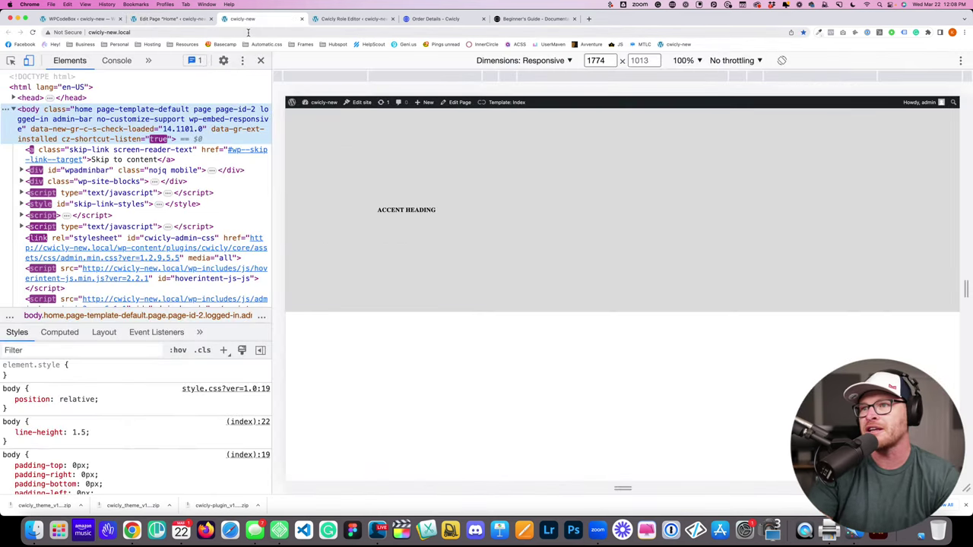
click(261, 60)
right_click(257, 163)
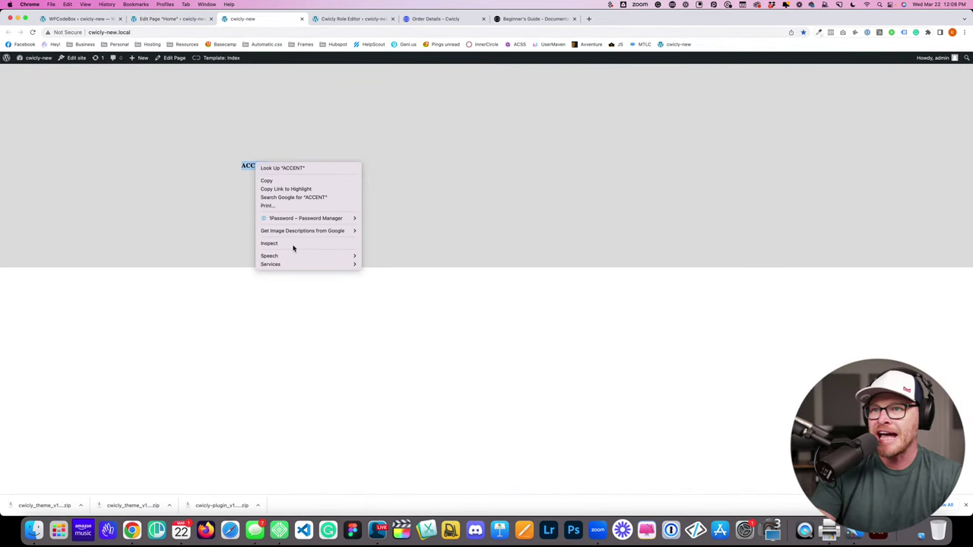
click(293, 251)
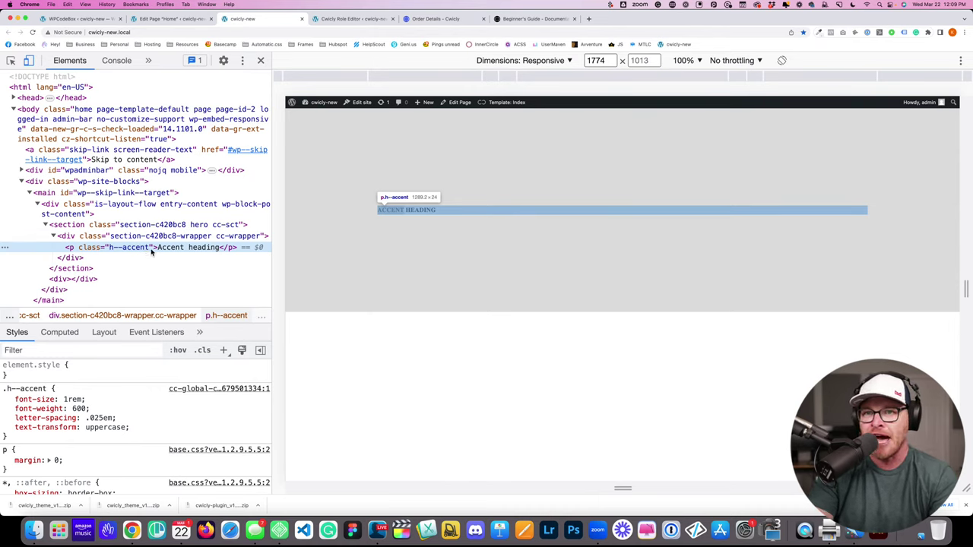
click(161, 241)
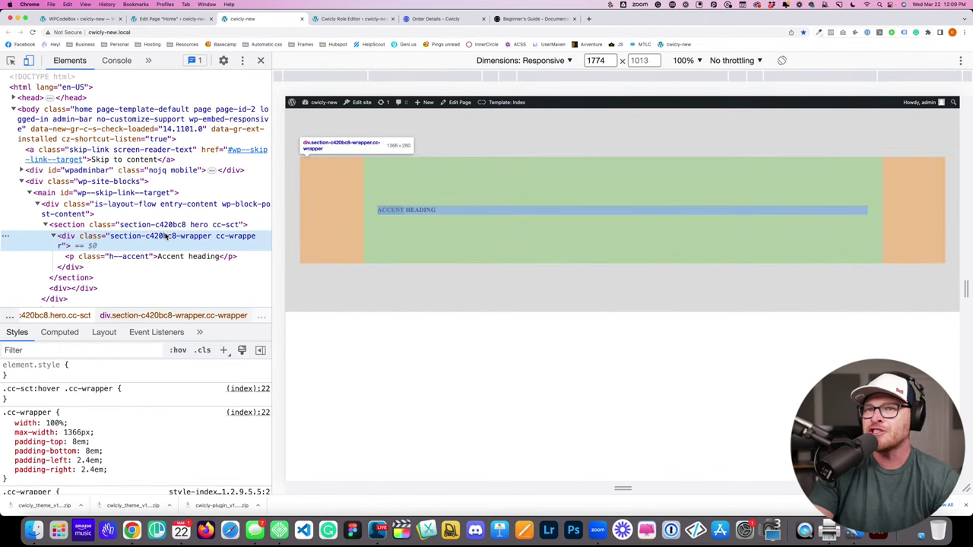
click(53, 238)
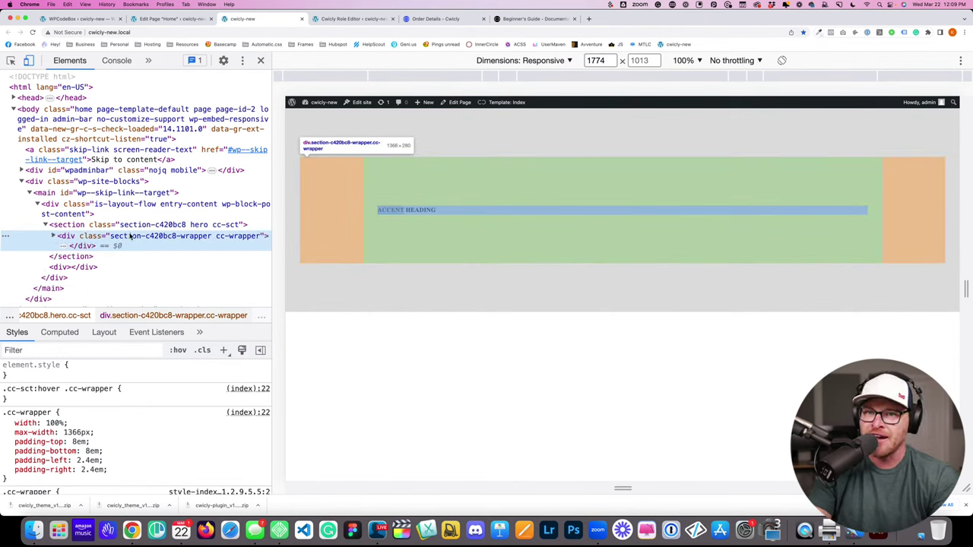
Step: Examine the accent paragraph's markup and styles inside the section wrapper, and the block's virtual class list in the page editor
click(53, 236)
click(96, 249)
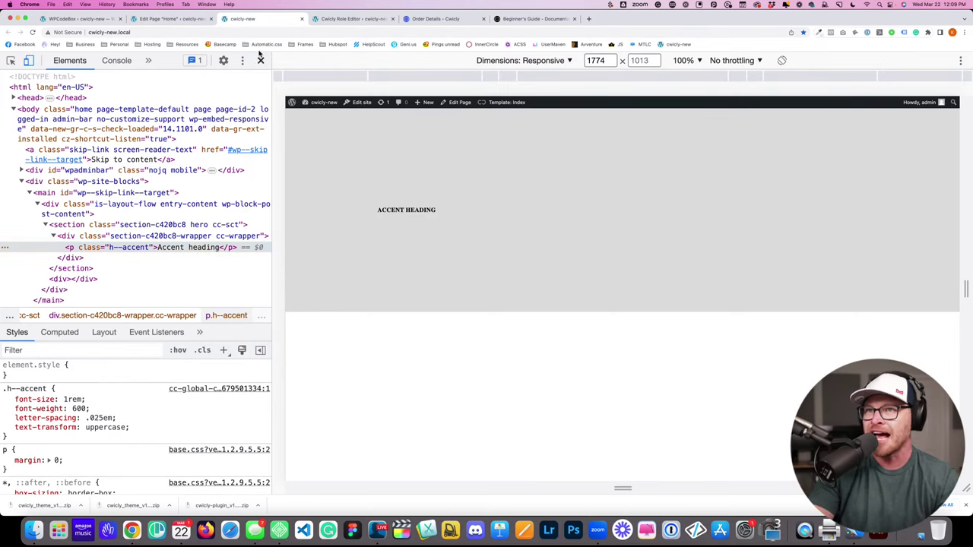
click(165, 20)
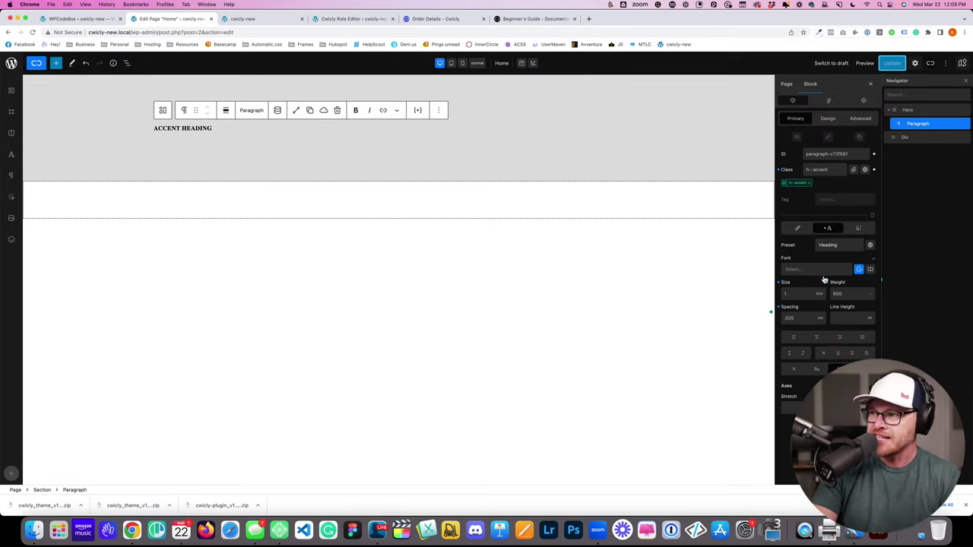
click(852, 172)
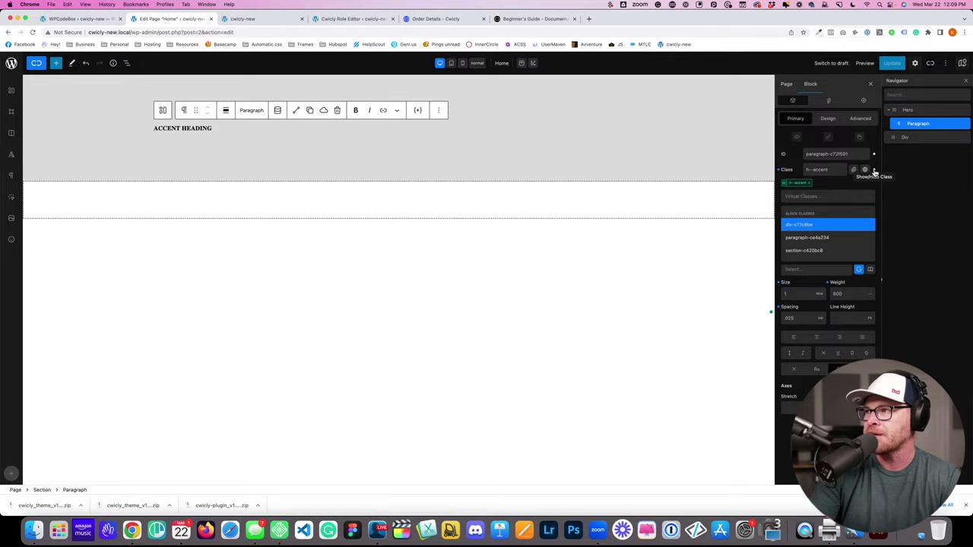
Step: Try renaming the accent paragraph's global class to another-class, and undo the rename
click(828, 169)
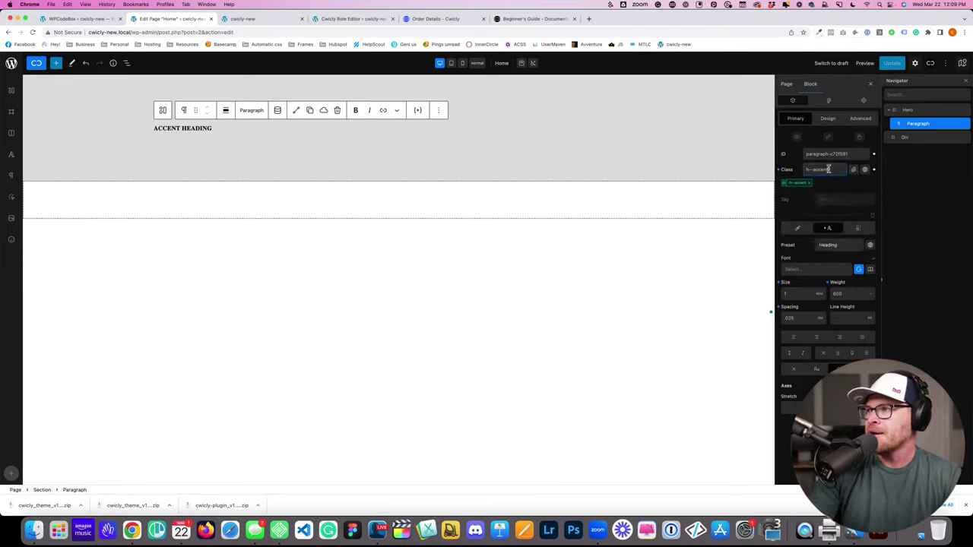
triple_click(831, 171)
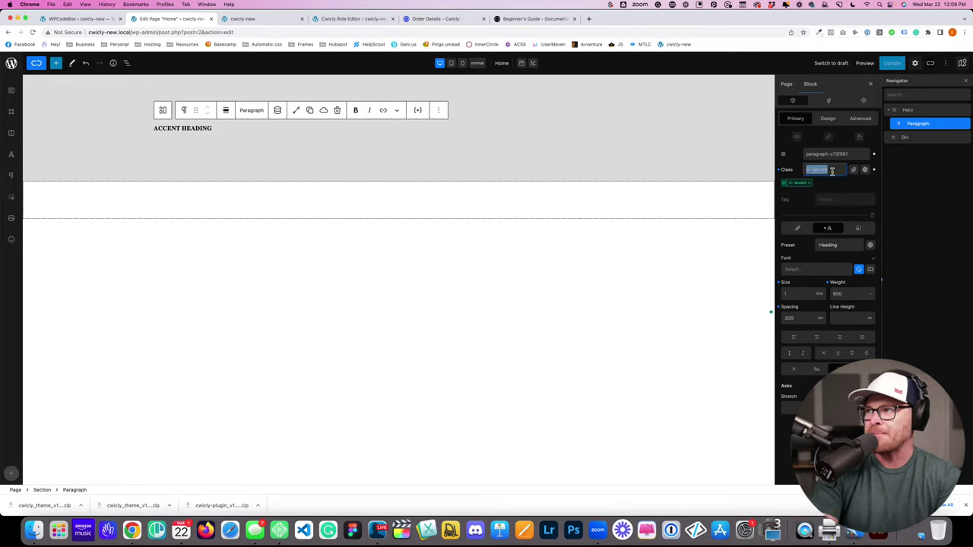
text(another-class)
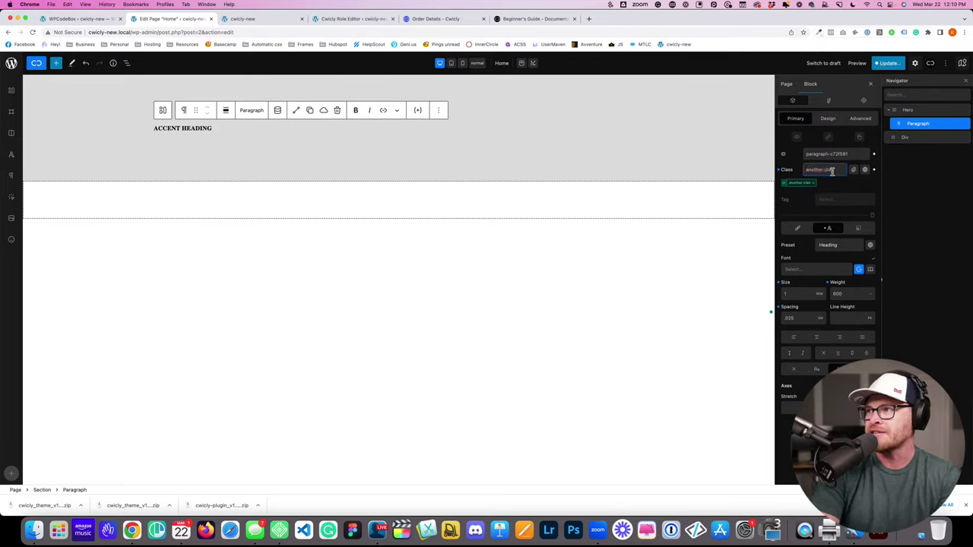
key(super+z)
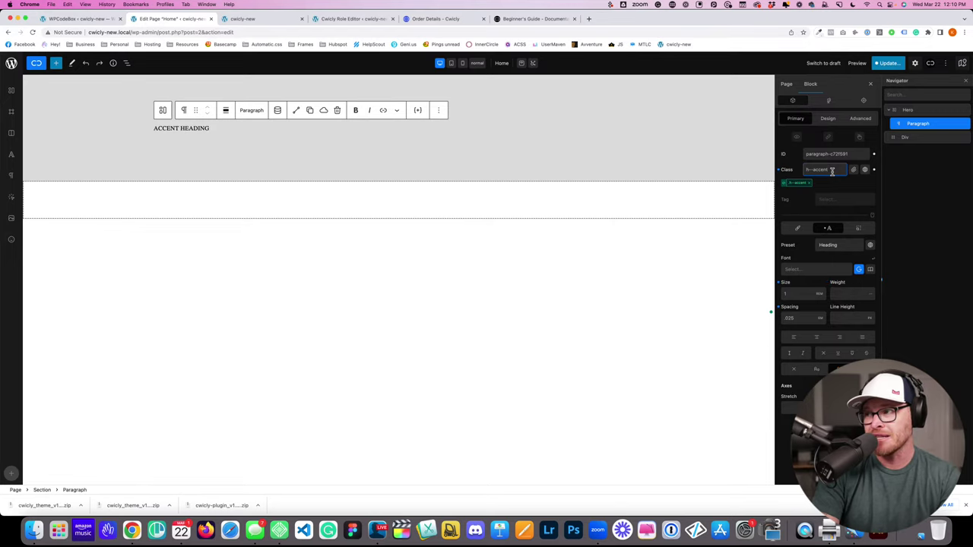
Step: Rename the h--accent global class to renamed-class and save the page and site changes
key(super+a)
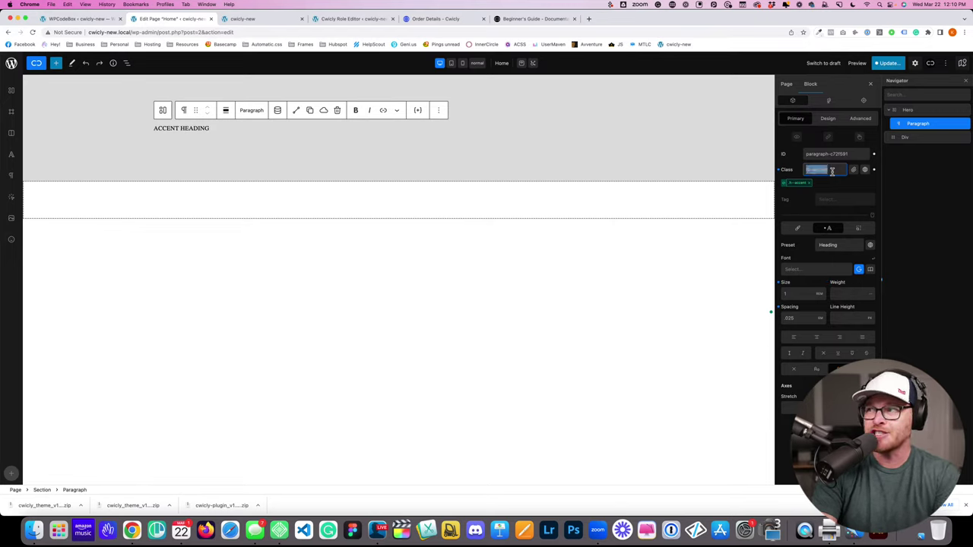
text(renamed-class)
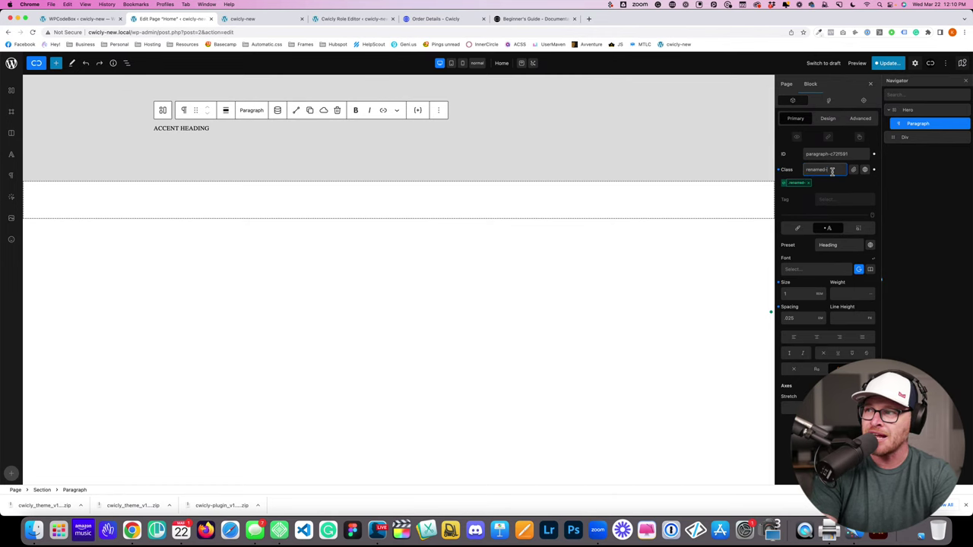
click(887, 63)
click(883, 64)
Step: Check the accent heading's class name and styles in the front-end page's markup
click(247, 25)
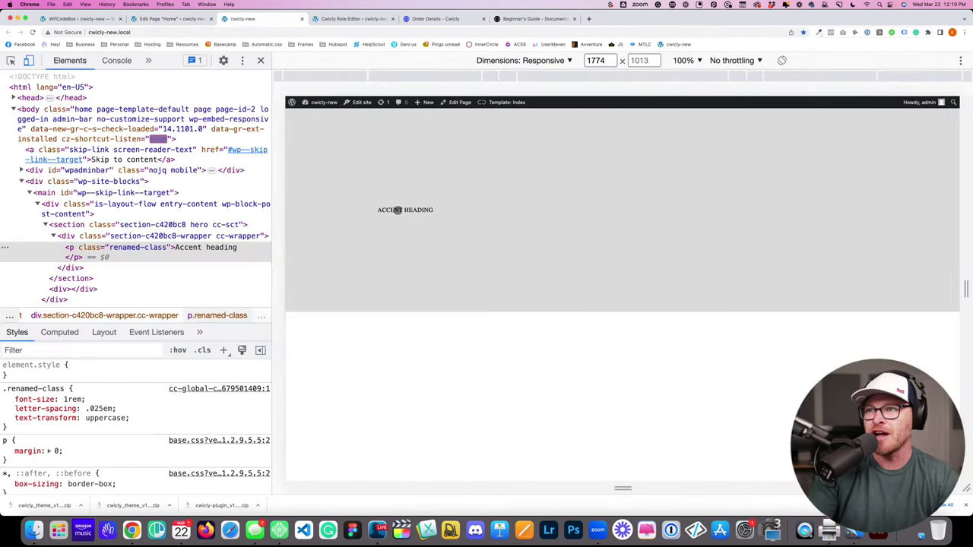
right_click(397, 211)
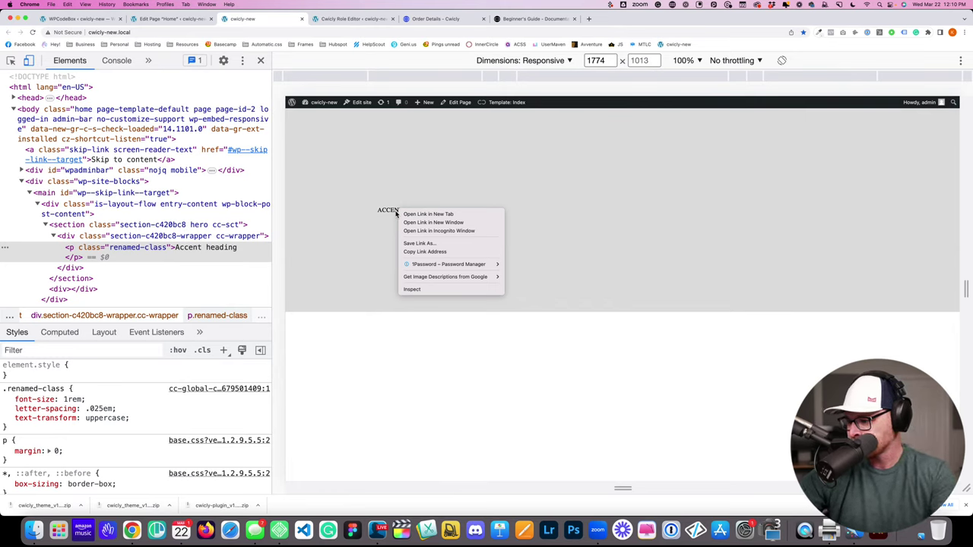
click(152, 257)
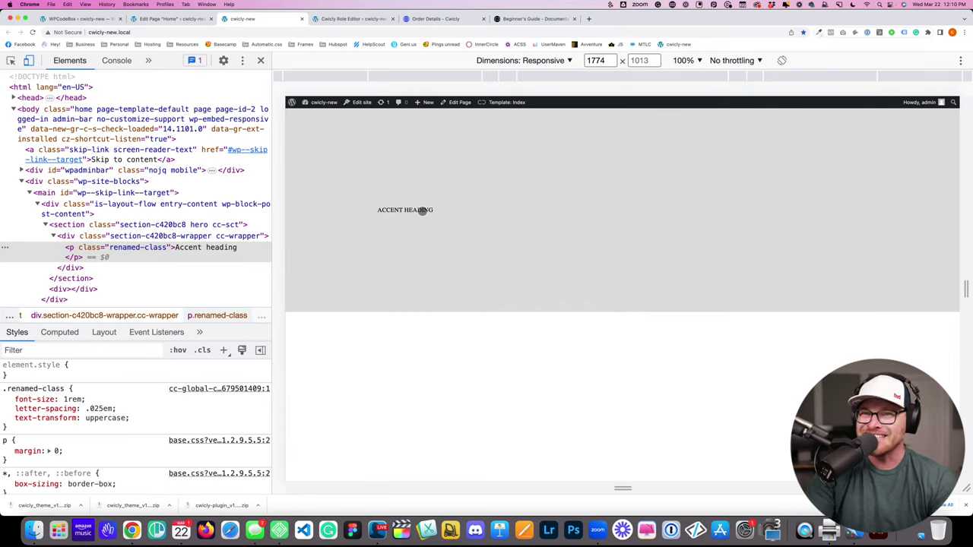
Step: Rename the paragraph's global class back to h--accent in the page editor and save the page and class changes
click(173, 18)
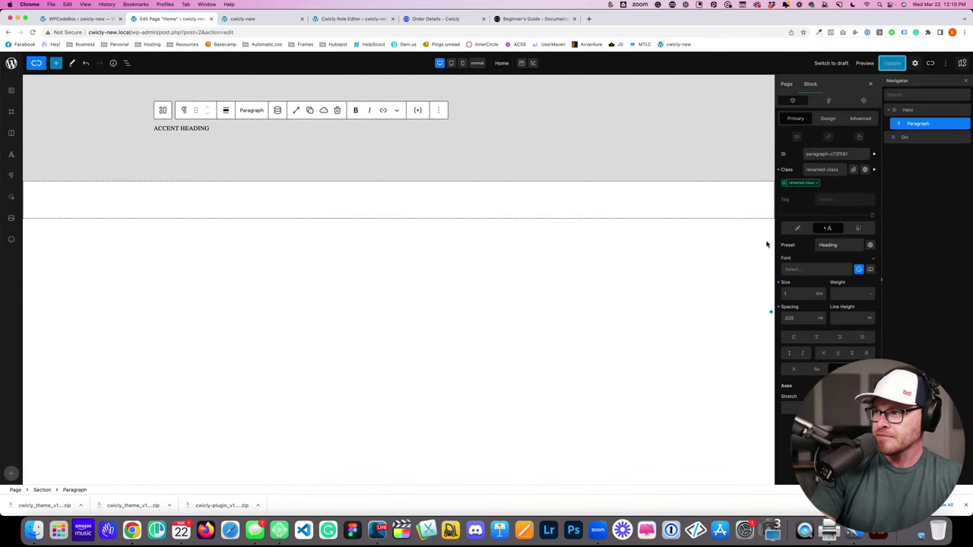
click(824, 171)
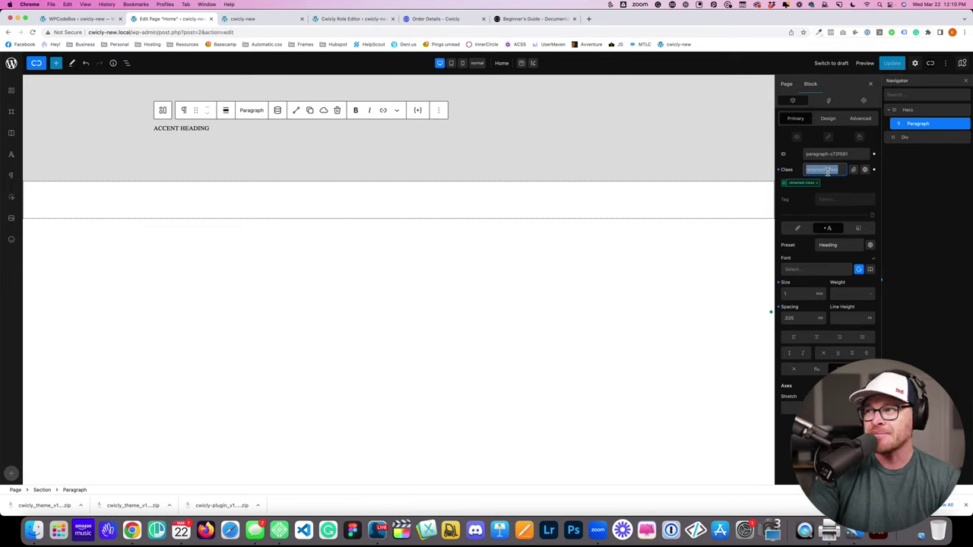
text(h-)
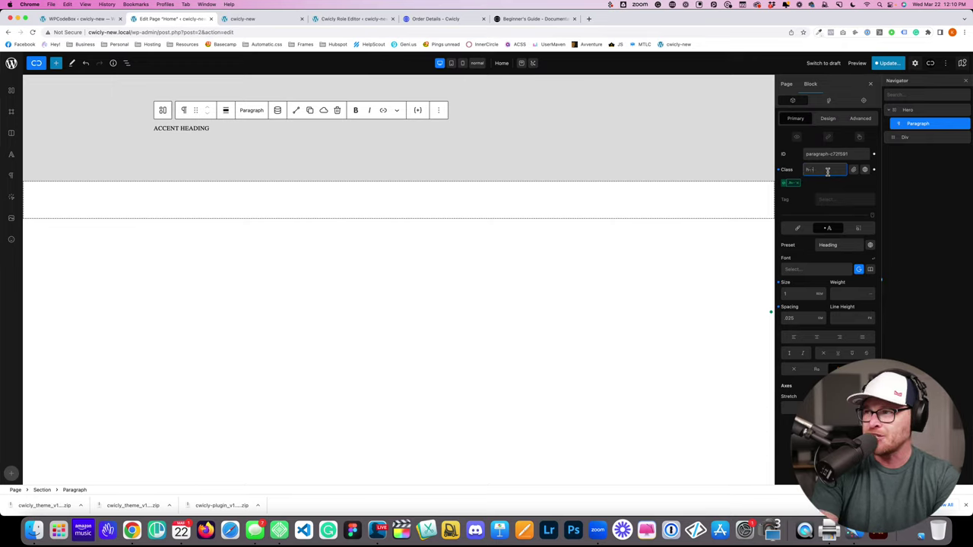
text(accent)
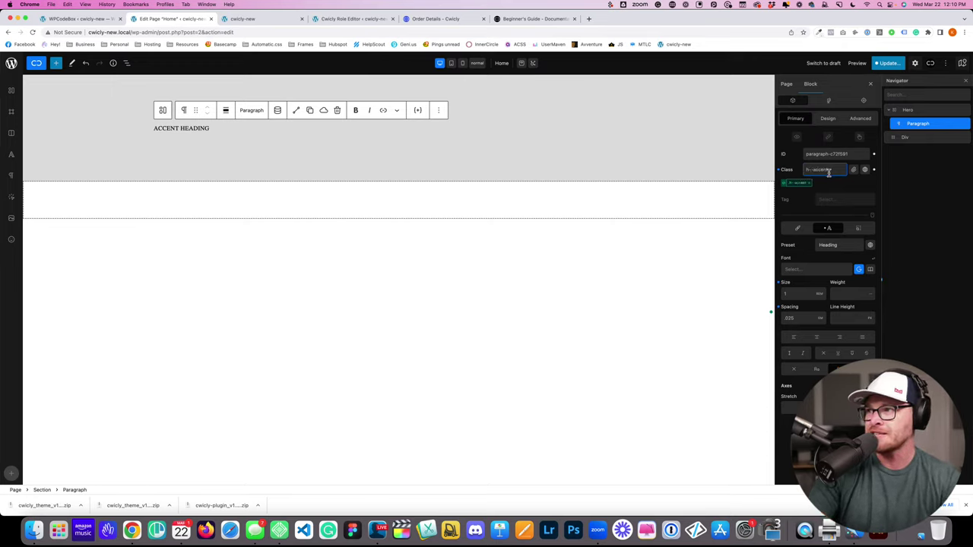
click(697, 240)
double_click(187, 129)
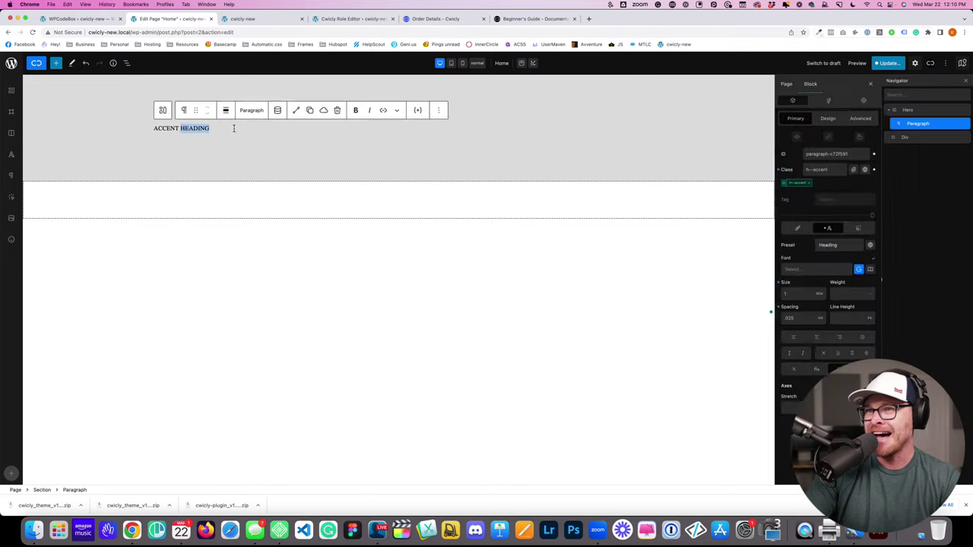
click(890, 64)
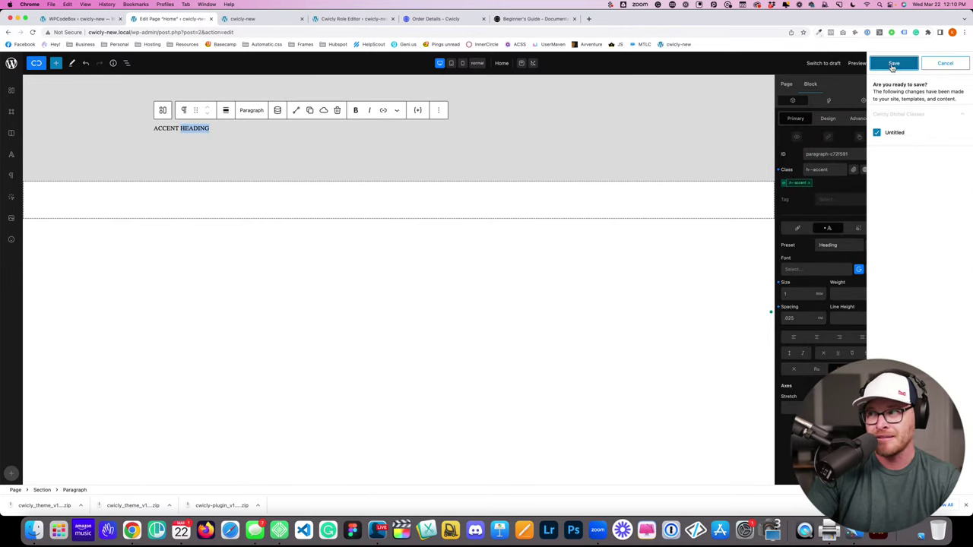
click(891, 64)
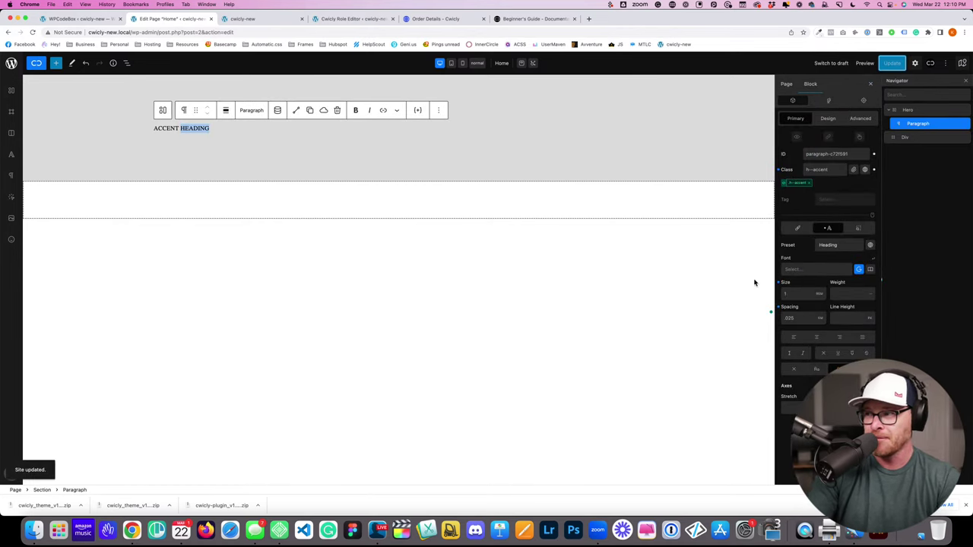
Step: Try overwriting the accent heading's class name with random letters, and undo the rename
triple_click(196, 130)
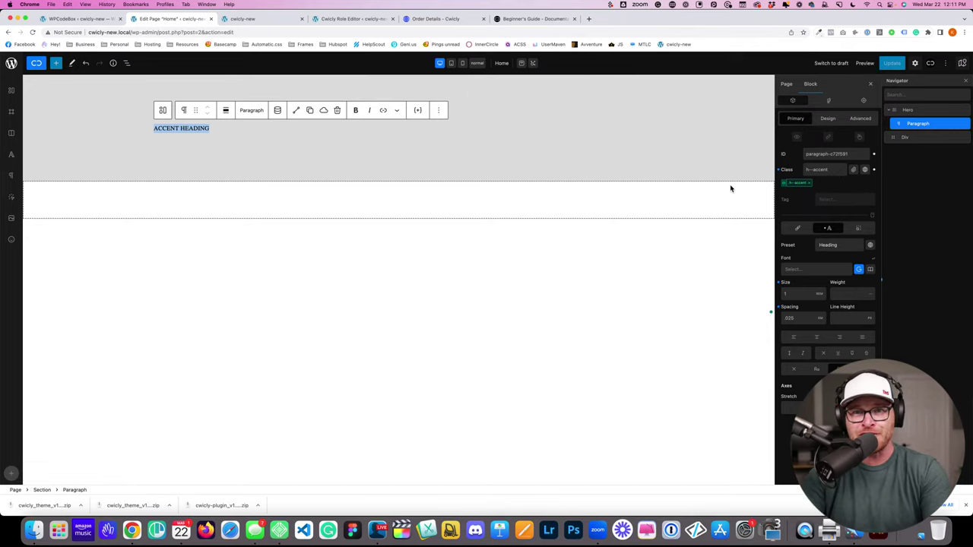
click(825, 170)
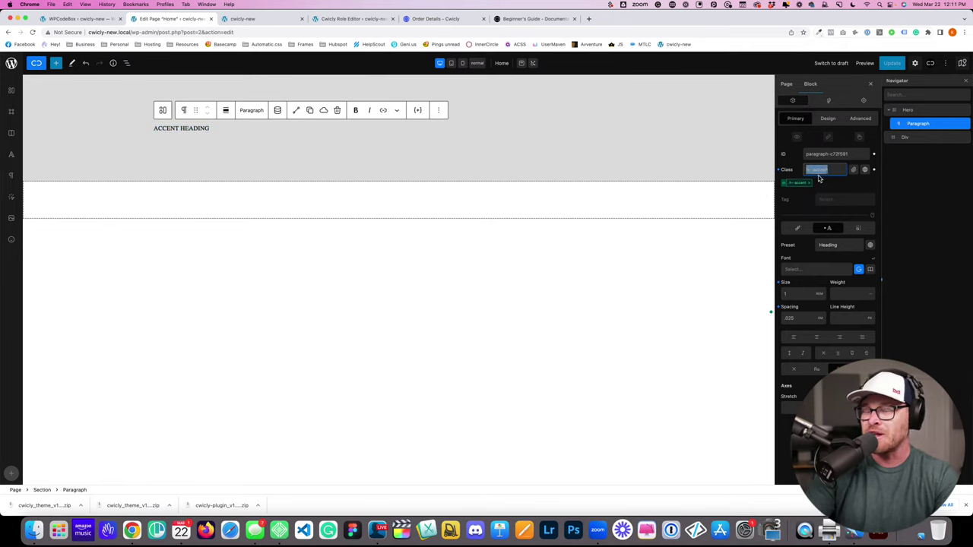
text(asdf)
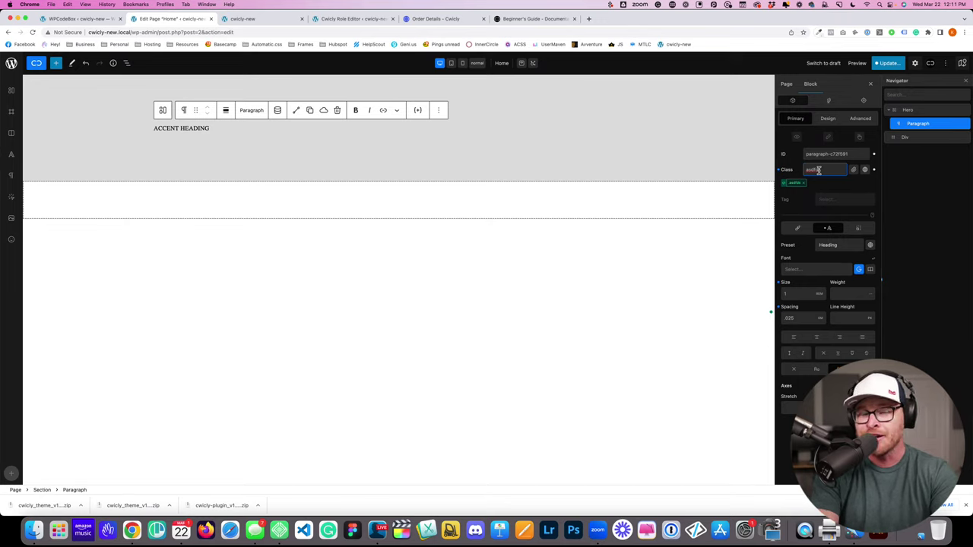
key(super+z)
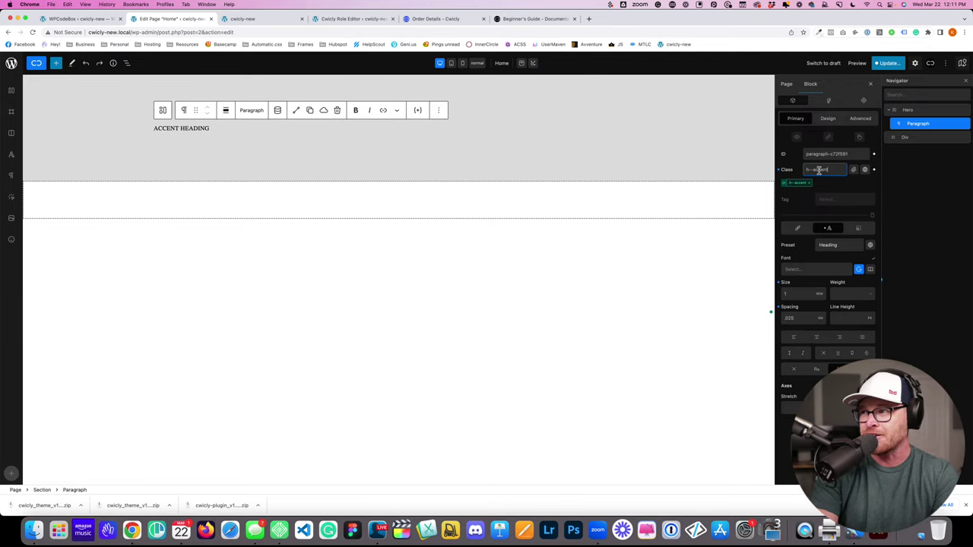
Step: Try clearing the h--accent class name and naming the paragraph's own block class another-class, and clear that name again
triple_click(830, 170)
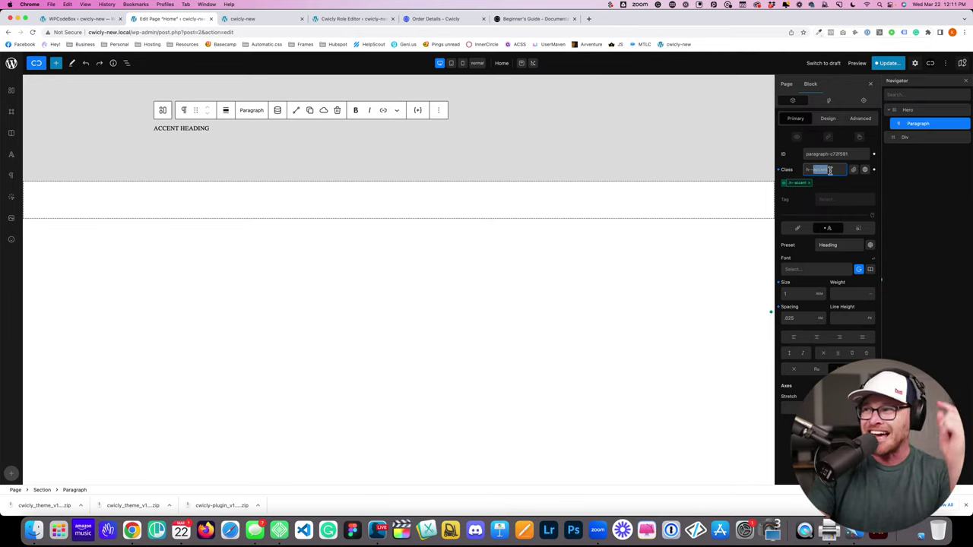
triple_click(830, 170)
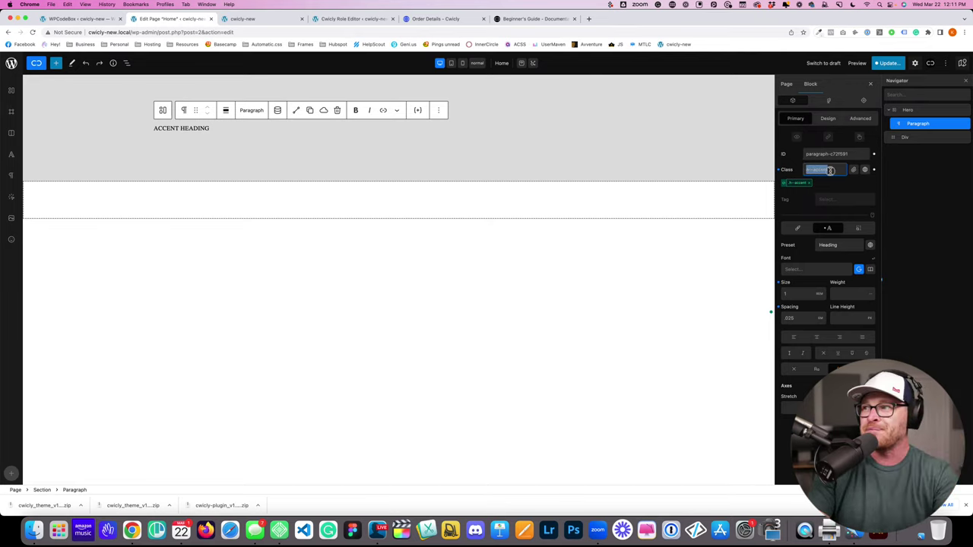
key(BackSpace)
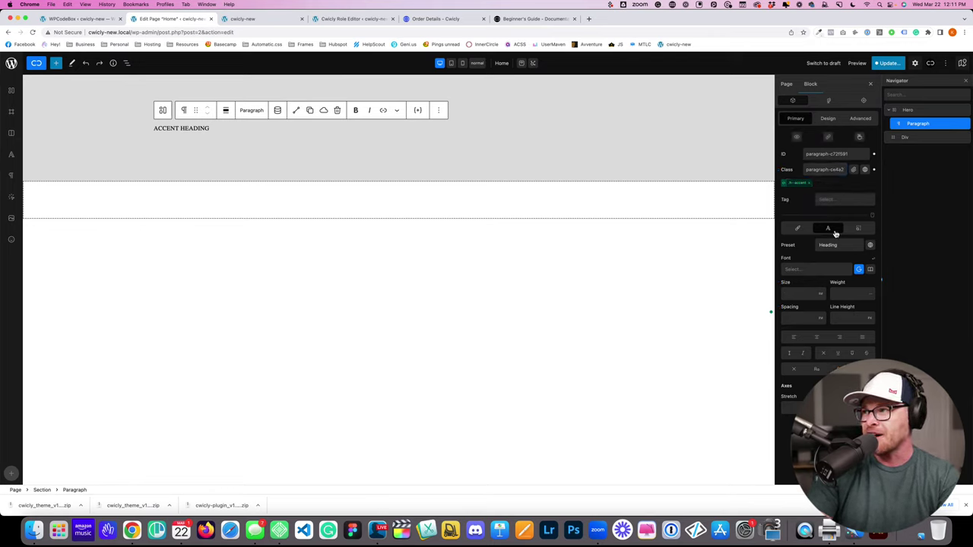
click(826, 169)
double_click(826, 169)
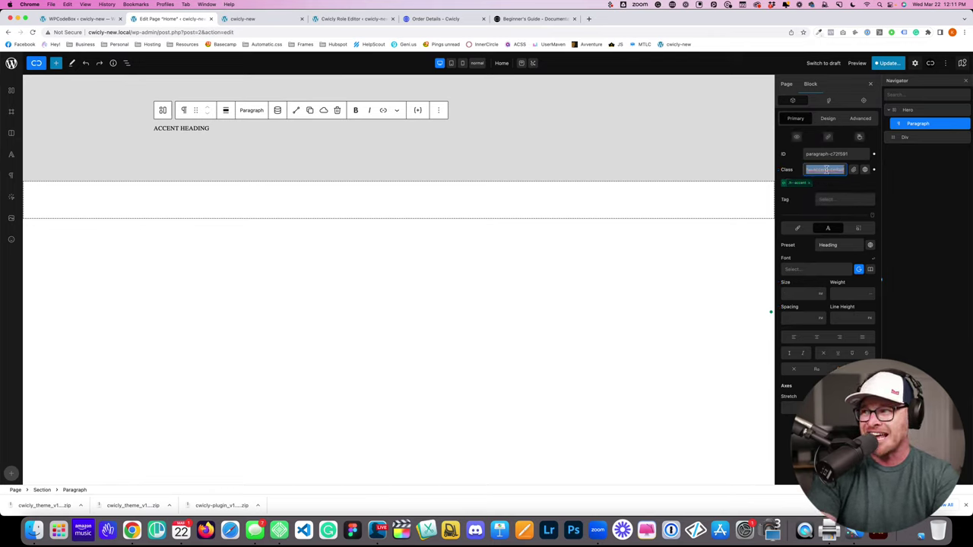
text(another-class)
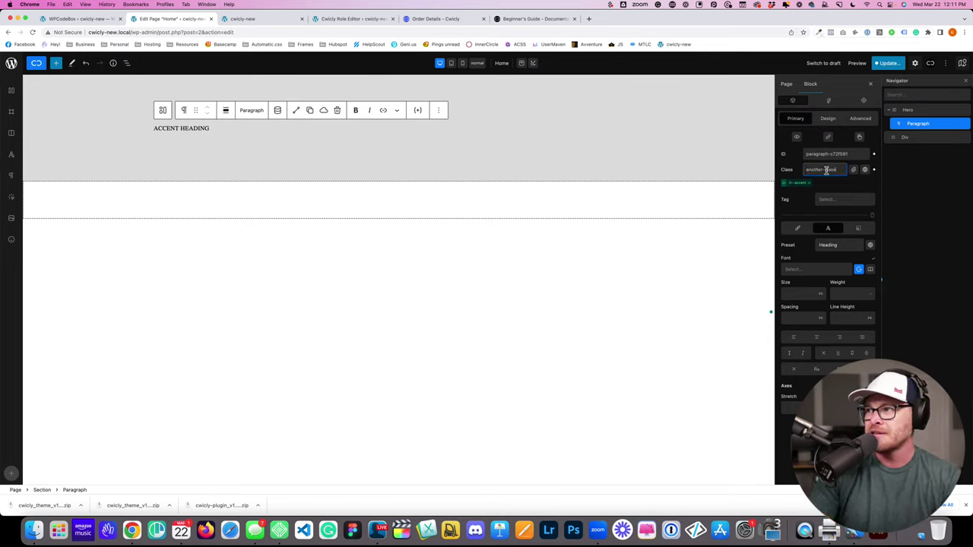
key(super+a)
key(BackSpace)
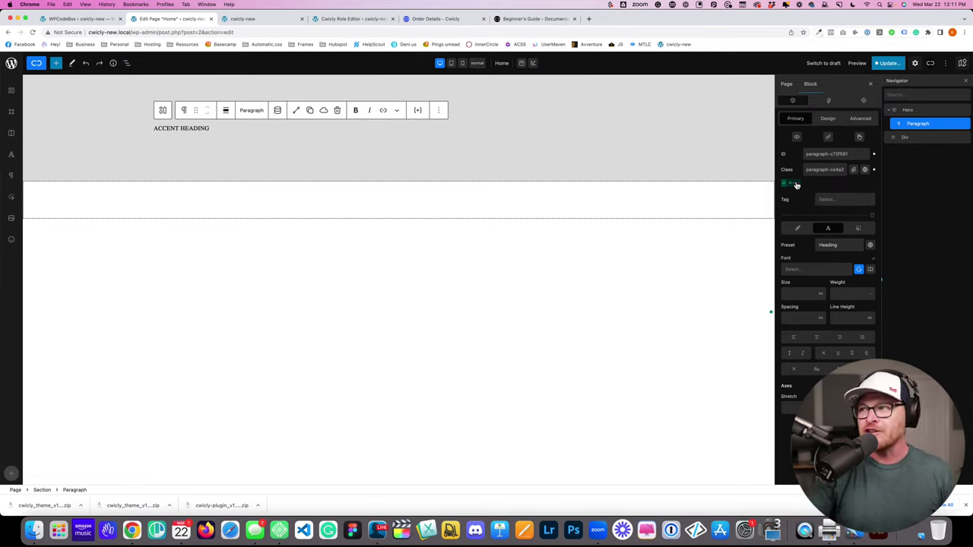
Step: Select the paragraph's shortened global class and complete its name as h--accent
click(790, 184)
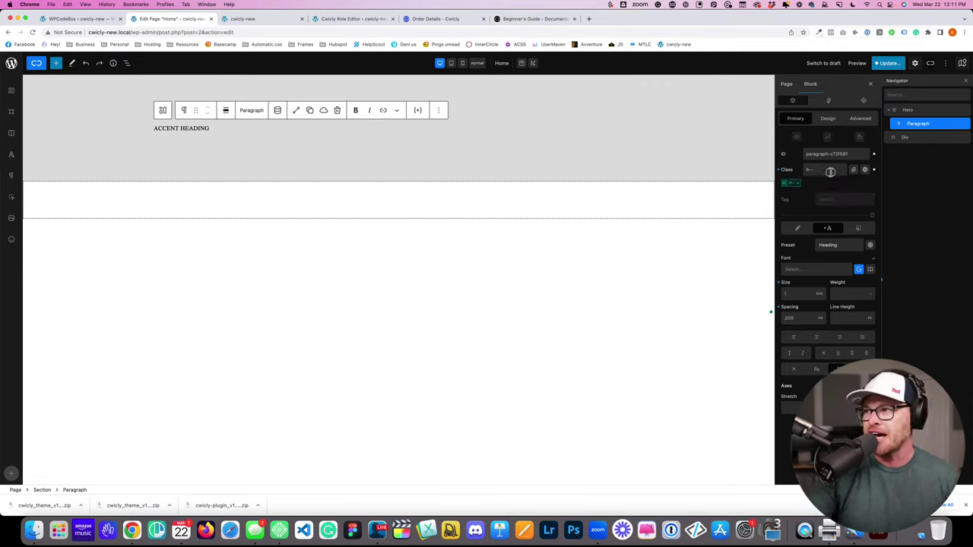
click(830, 172)
text(accent)
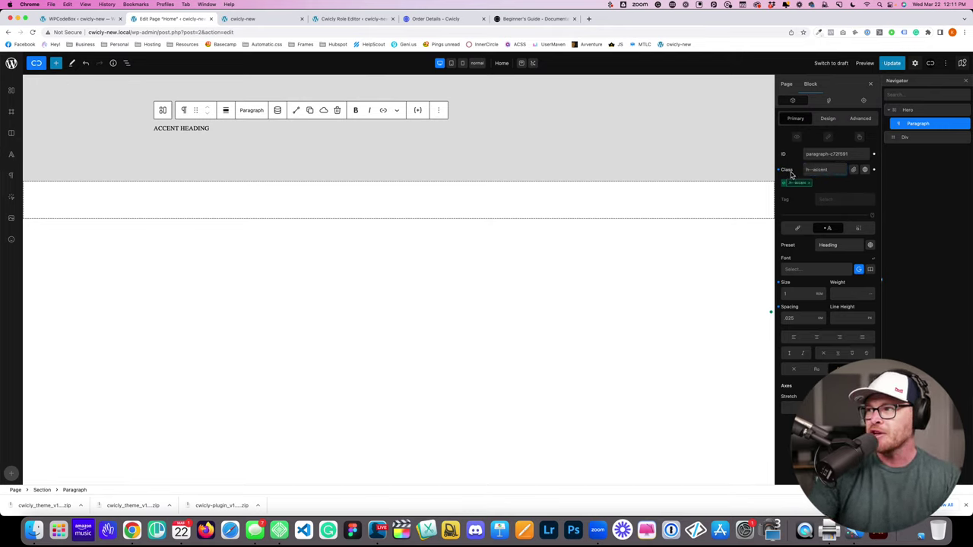
Step: Remove the h--accent global class from the accent paragraph and open the list of global classes
click(795, 185)
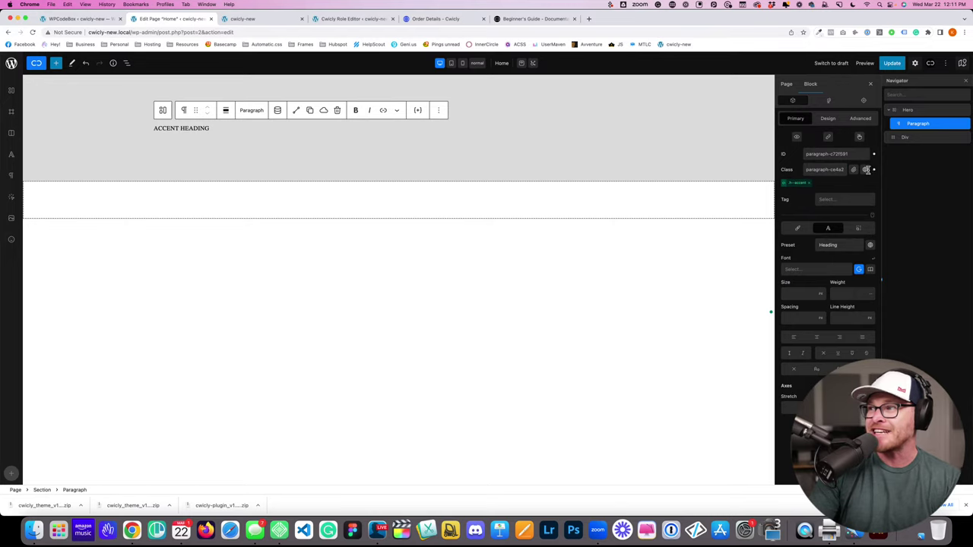
click(865, 170)
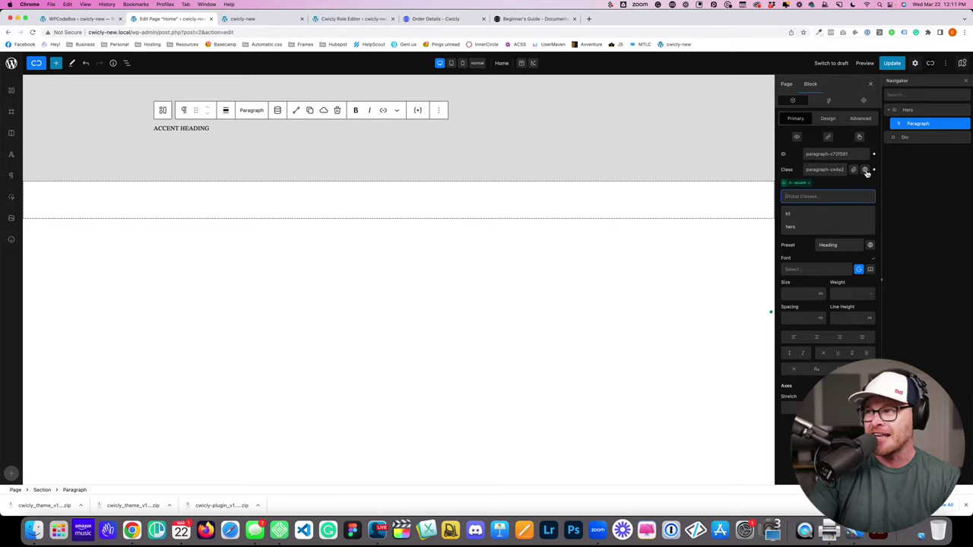
click(810, 184)
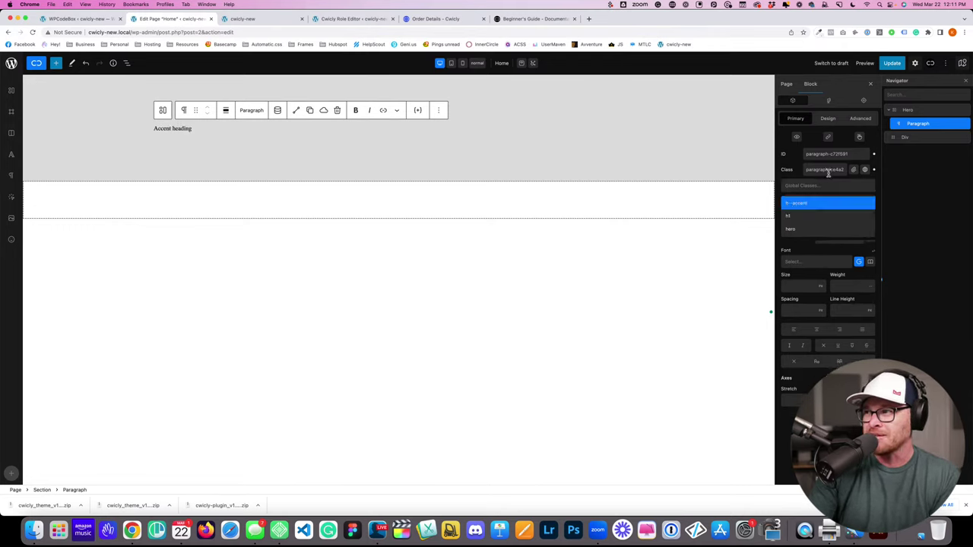
click(841, 183)
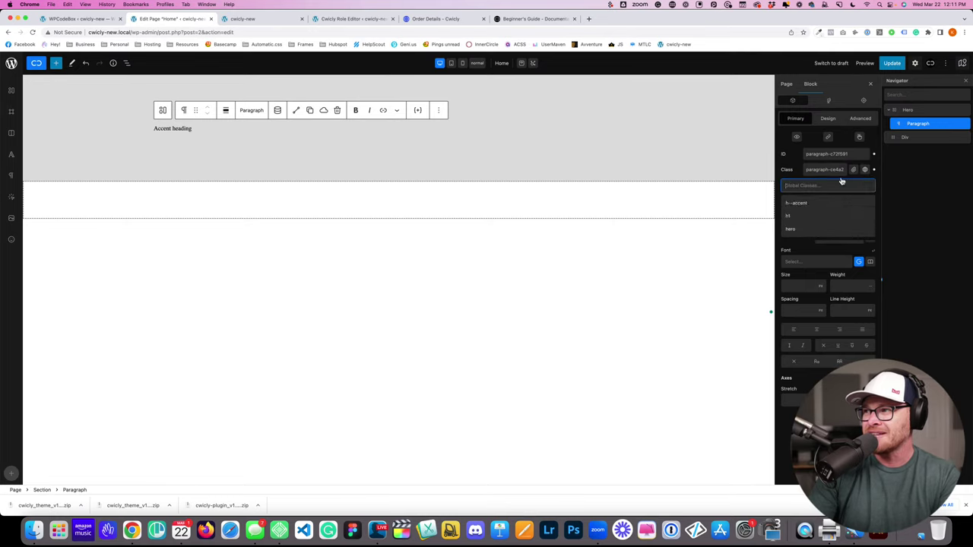
Step: Assign the h--accent global class to the accent paragraph and highlight the paragraph's own block class name
click(796, 202)
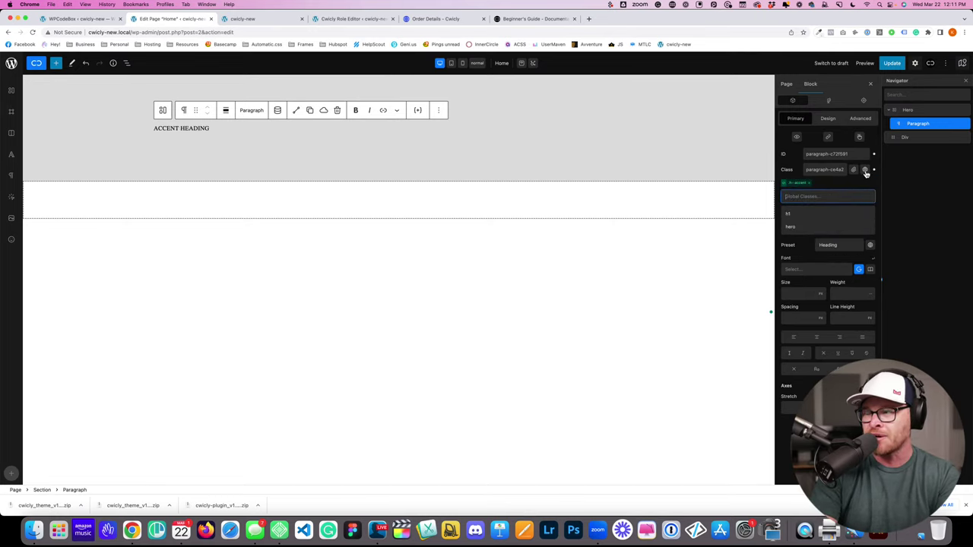
double_click(824, 169)
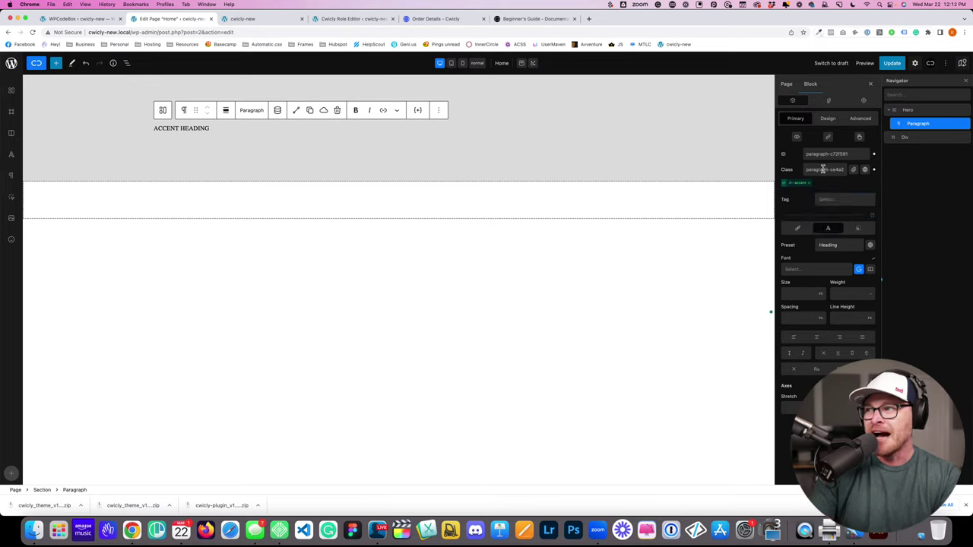
double_click(826, 170)
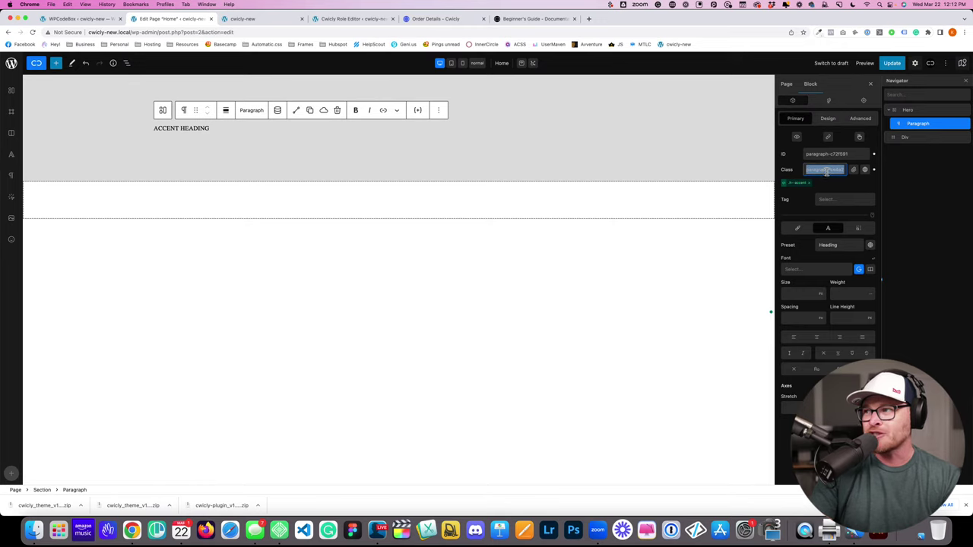
click(818, 169)
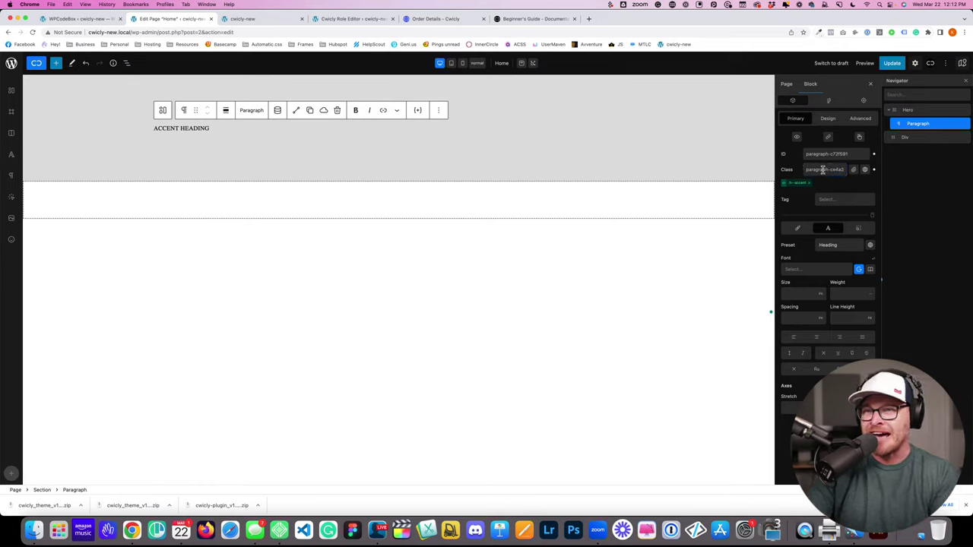
double_click(824, 170)
click(827, 170)
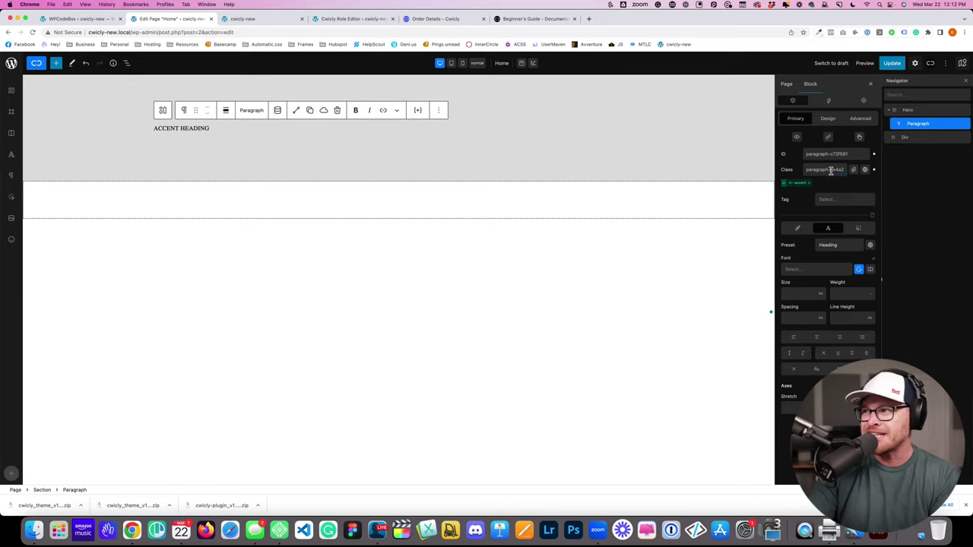
double_click(830, 170)
click(832, 181)
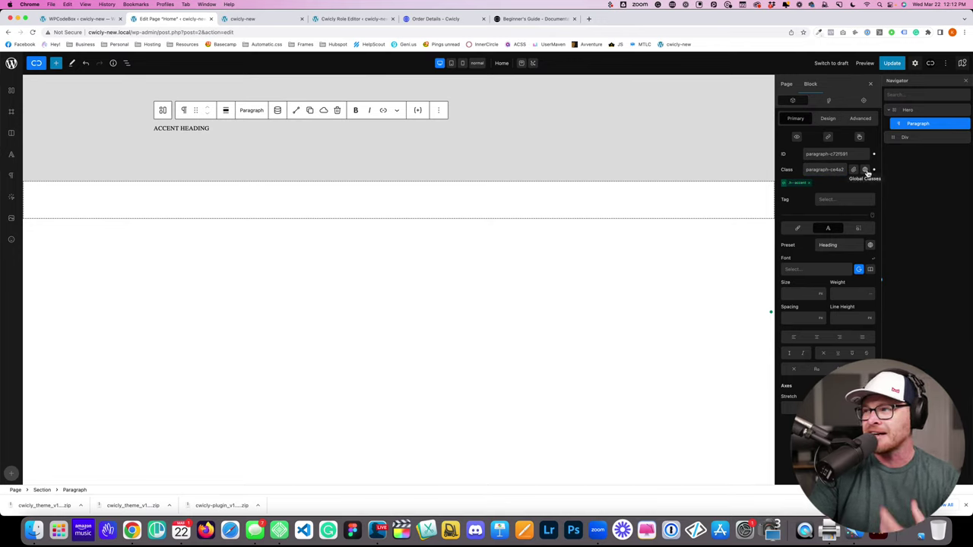
Step: Create a global class named another-class on the accent paragraph and update the page
click(866, 170)
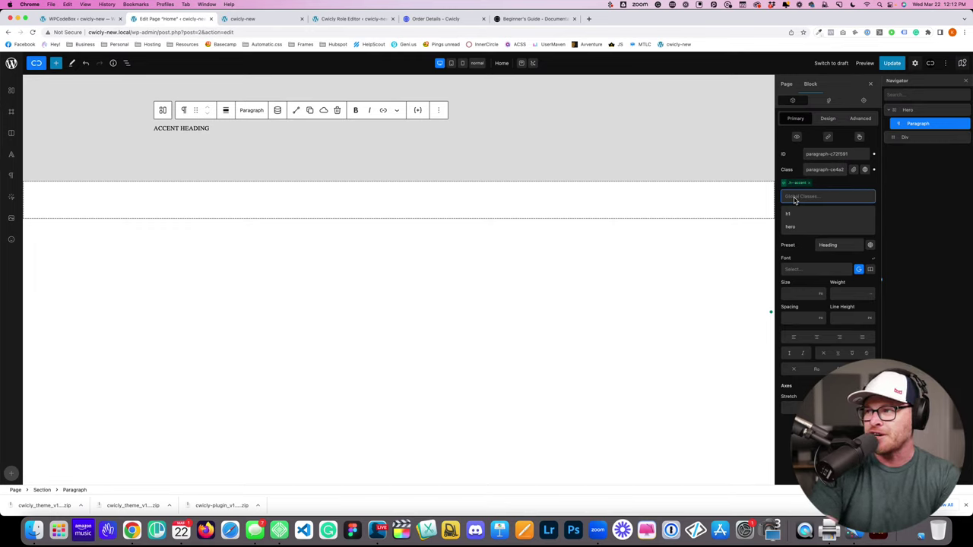
text(another-class)
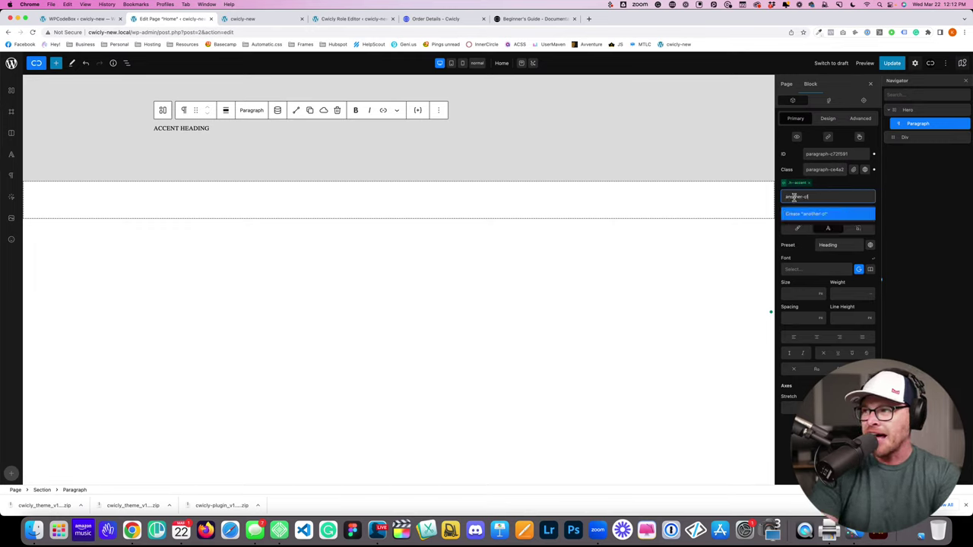
key(Return)
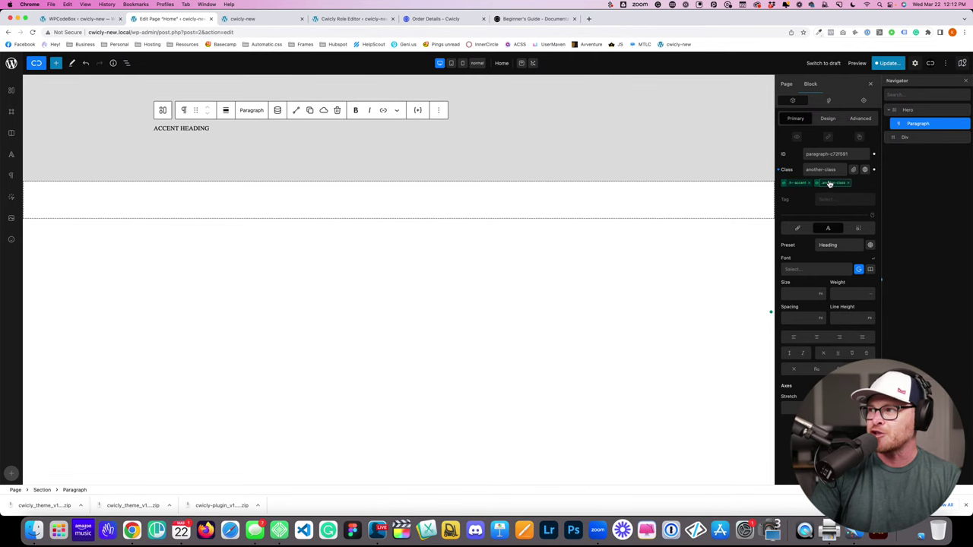
click(887, 63)
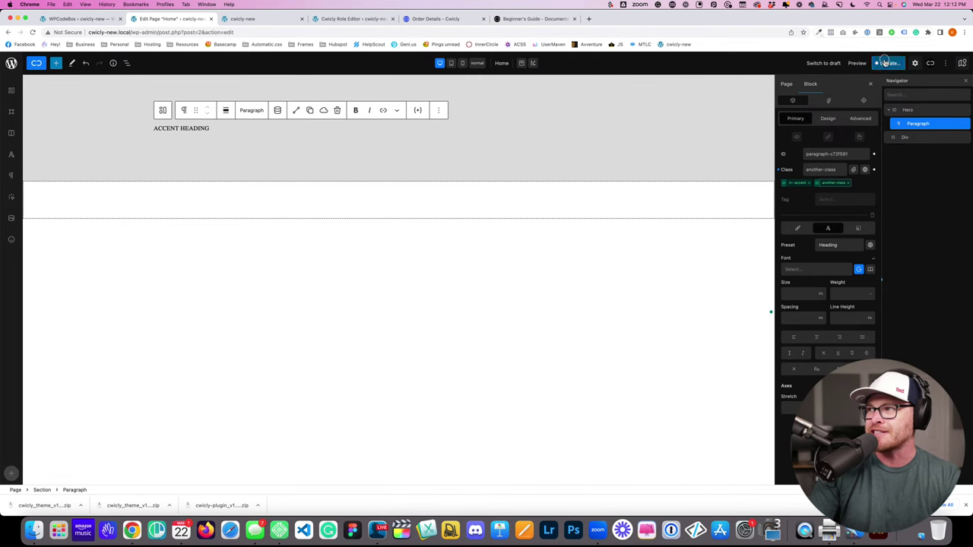
Step: Examine the accent paragraph's classes in the front-end markup, then return to its class name in the page editor
click(265, 21)
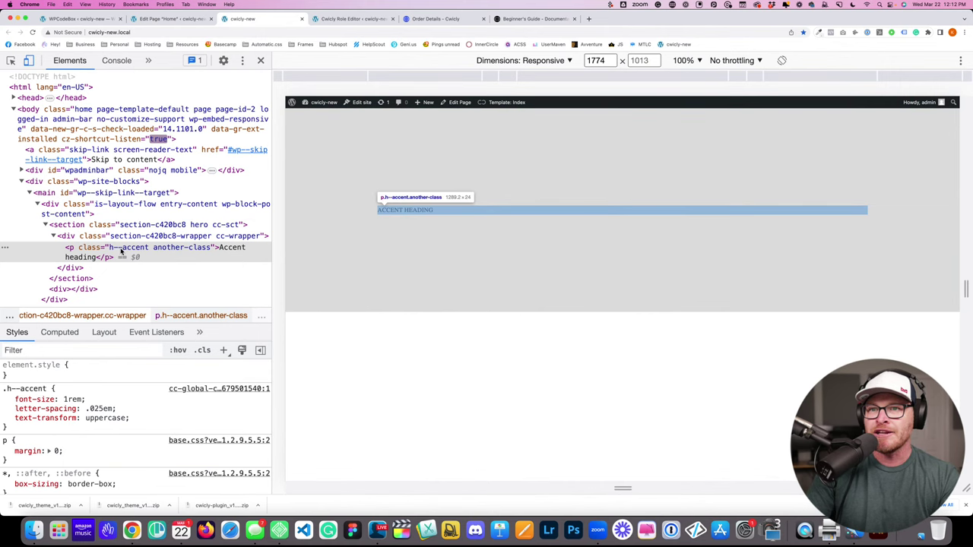
click(166, 23)
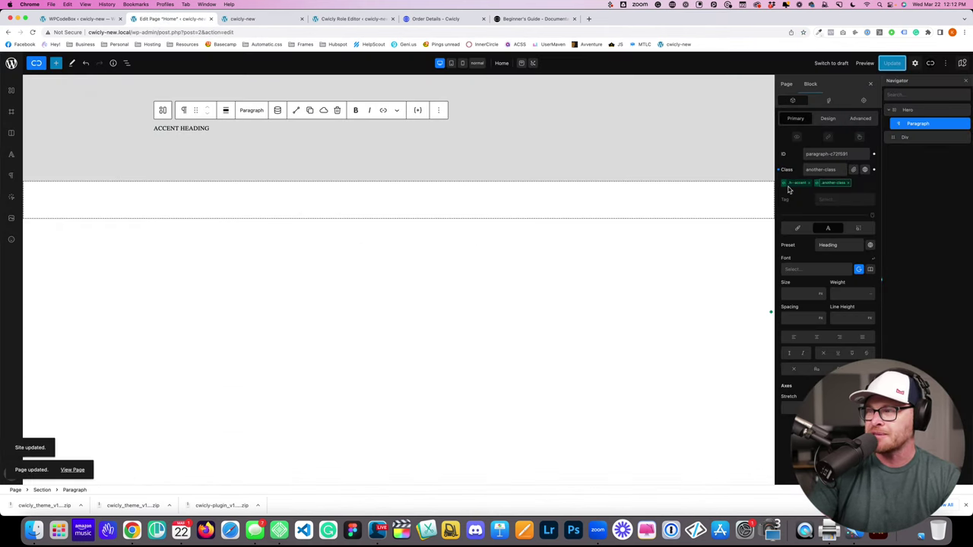
double_click(828, 169)
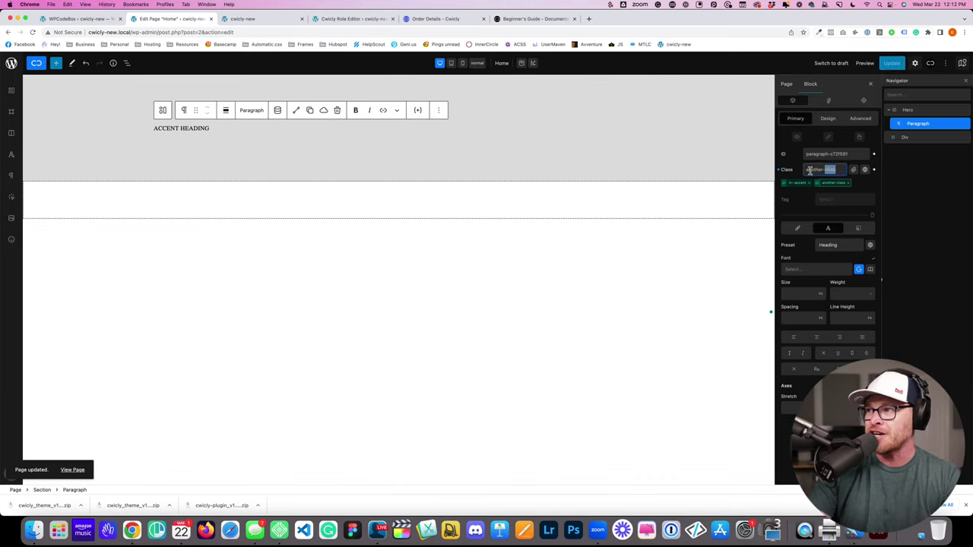
click(800, 174)
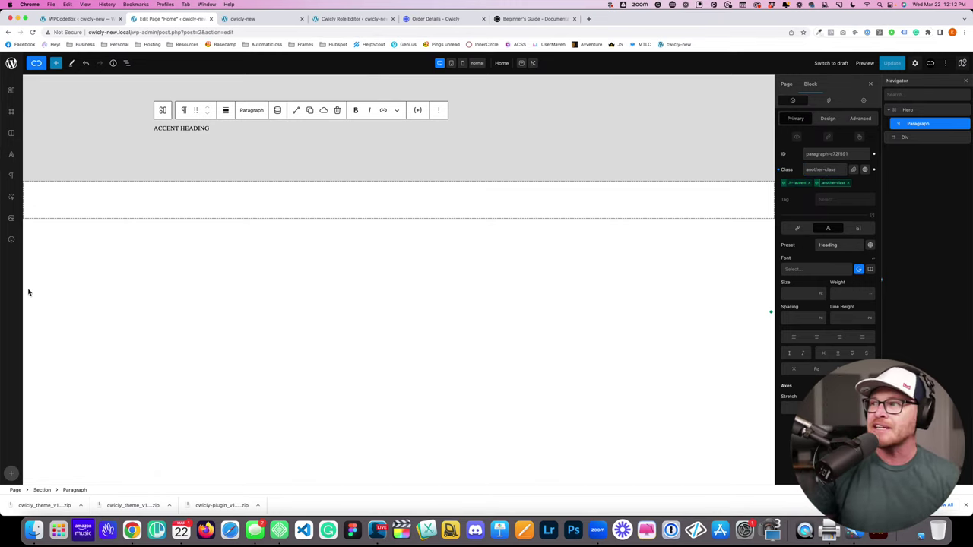
click(833, 169)
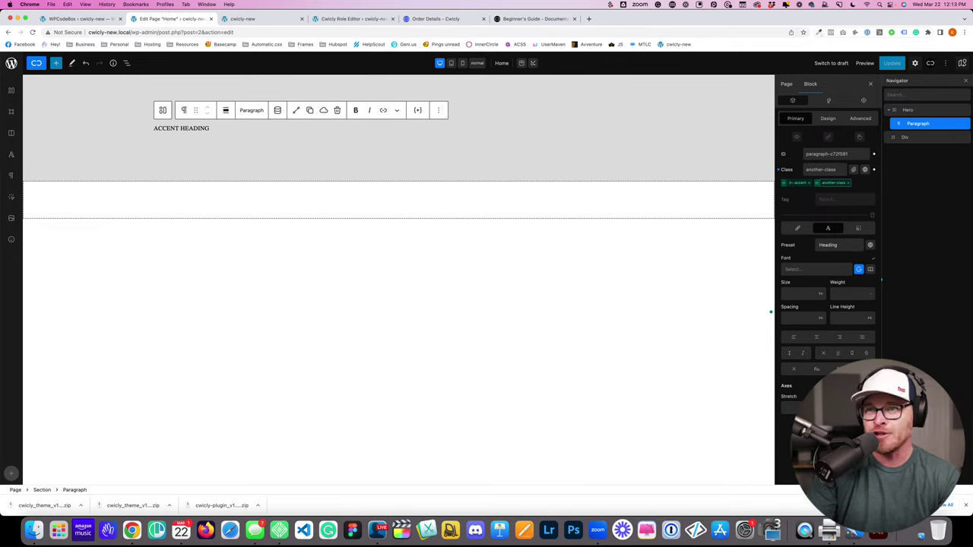
right_click(399, 532)
right_click(401, 530)
click(403, 504)
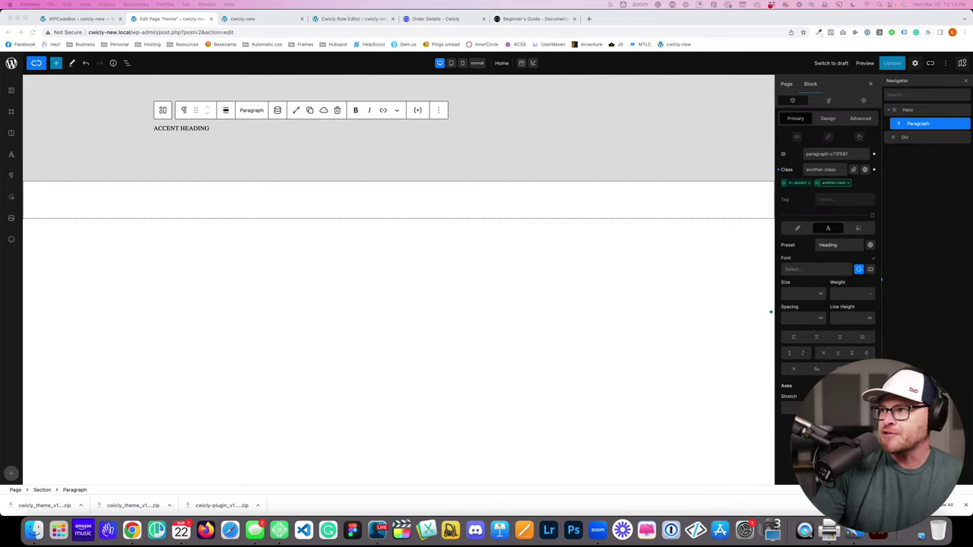
drag(855, 154, 796, 162)
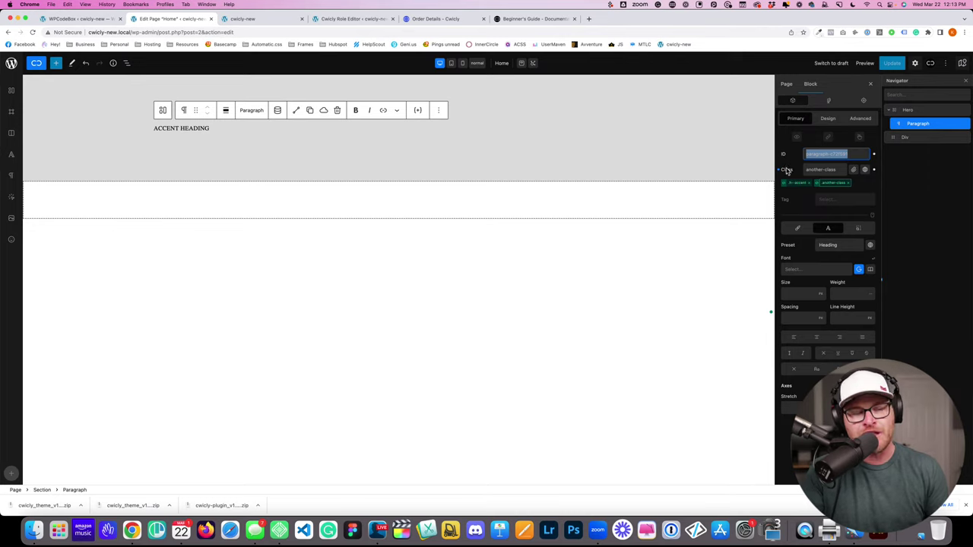
click(853, 155)
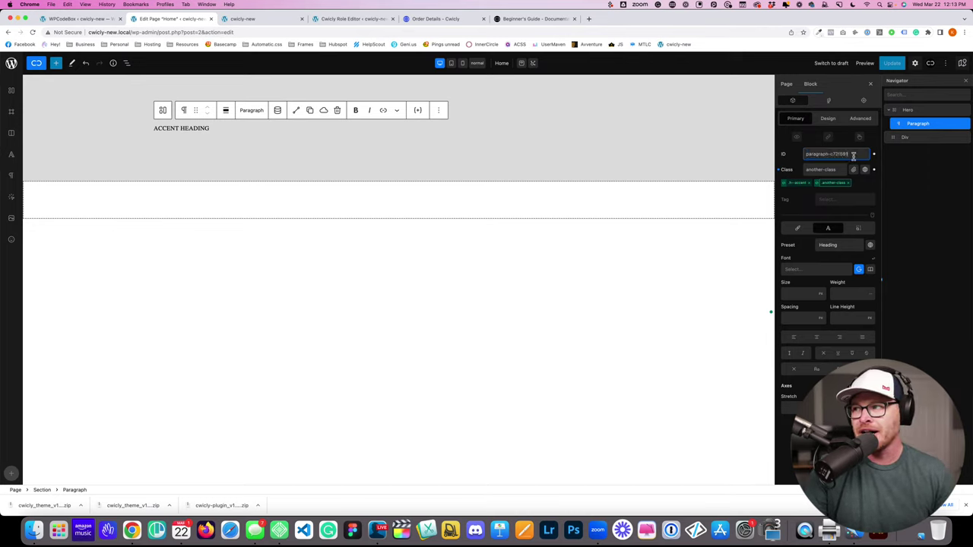
triple_click(853, 155)
click(854, 155)
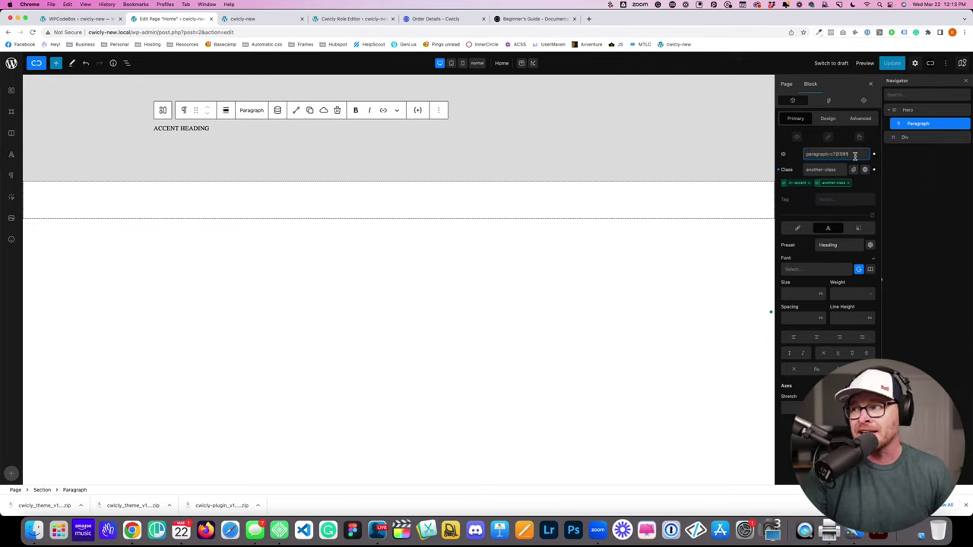
drag(855, 155, 803, 155)
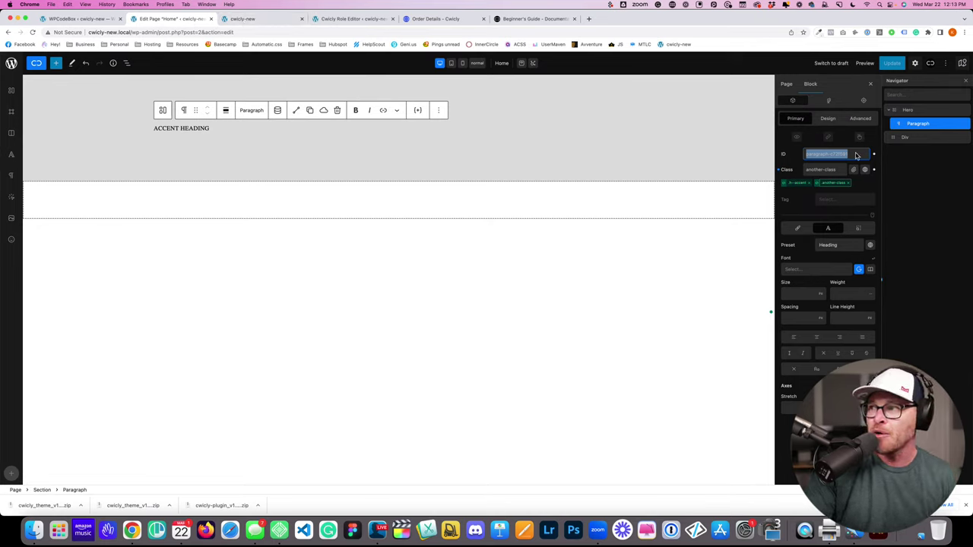
click(856, 155)
Step: Deselect the another-class global class, capitalize the accent heading's text on the paragraph's own class, and save the page
click(836, 184)
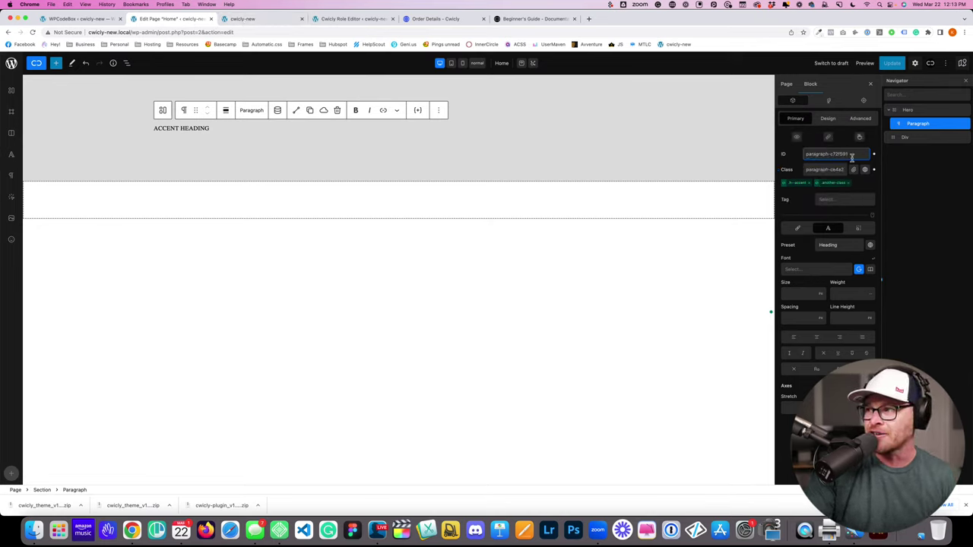
click(189, 132)
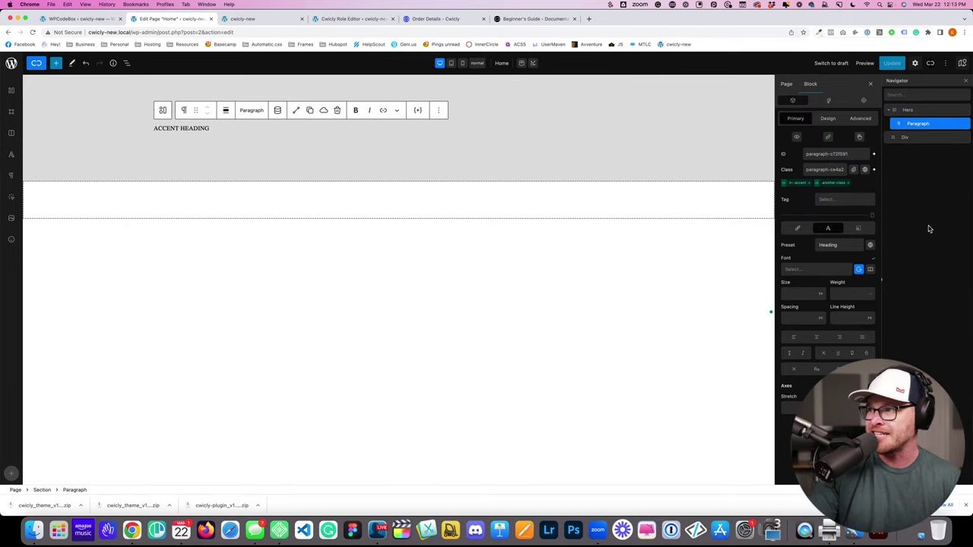
click(816, 370)
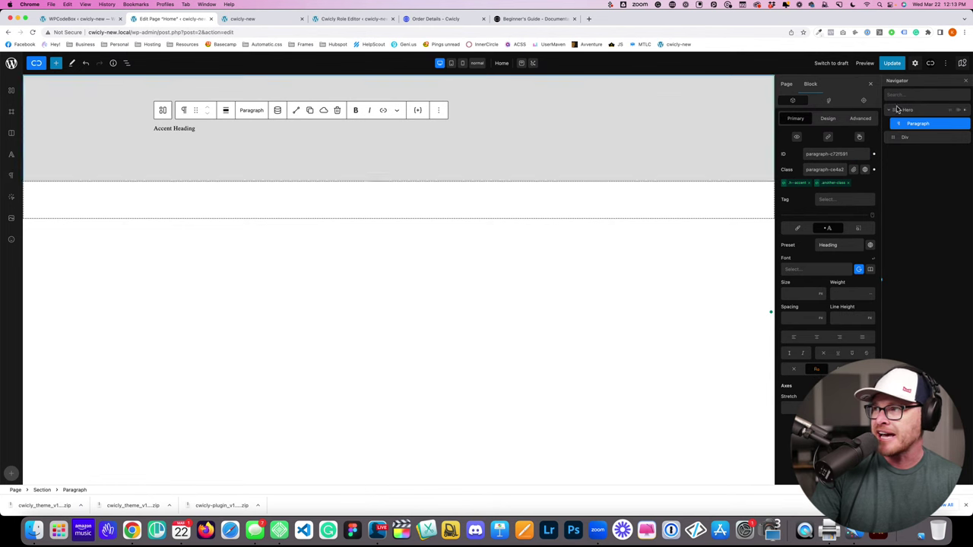
key(super+s)
Step: Inspect the accent paragraph on the front end and highlight its own block class in the markup
click(249, 19)
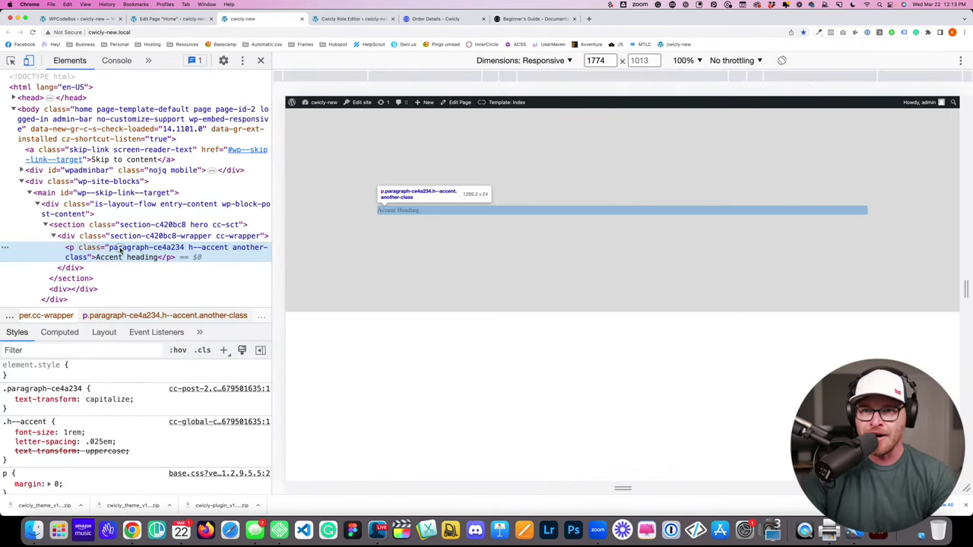
double_click(119, 249)
click(185, 252)
drag(185, 251, 109, 249)
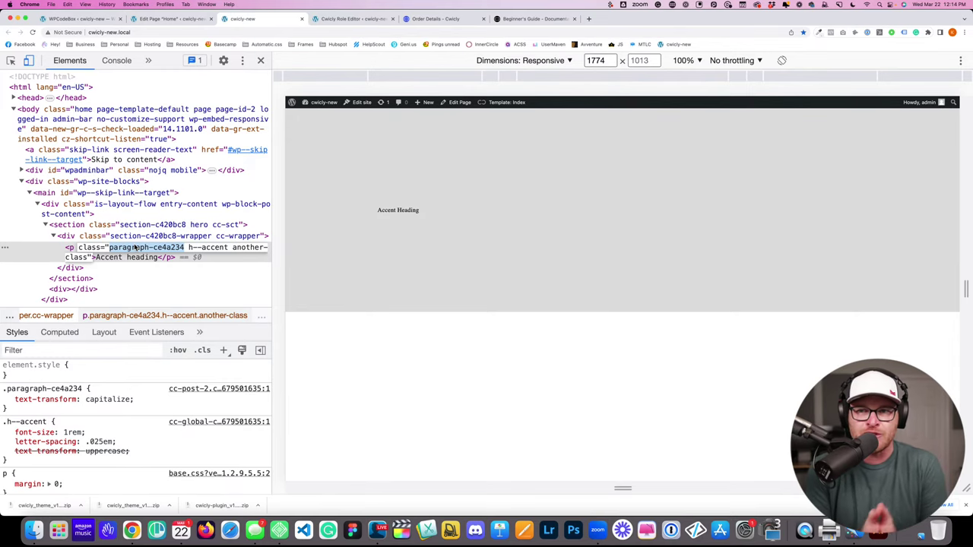
Step: Look at the Global SCSS snippet in WPCodeBox and return to the Home page editor
click(154, 19)
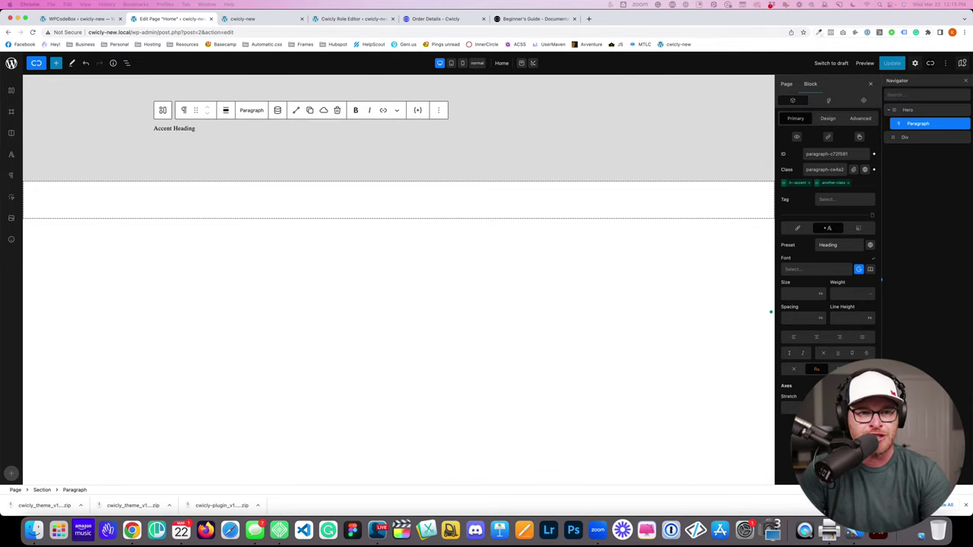
click(79, 19)
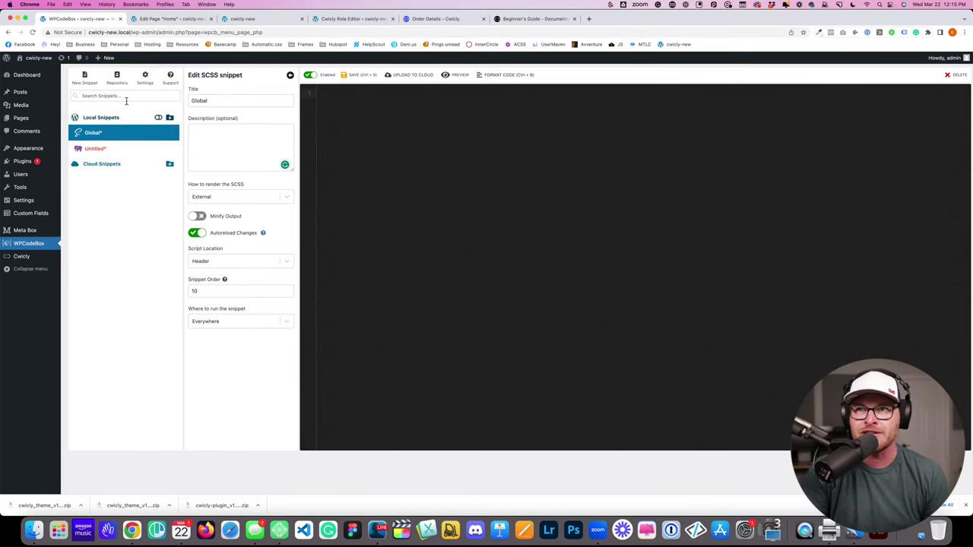
click(163, 17)
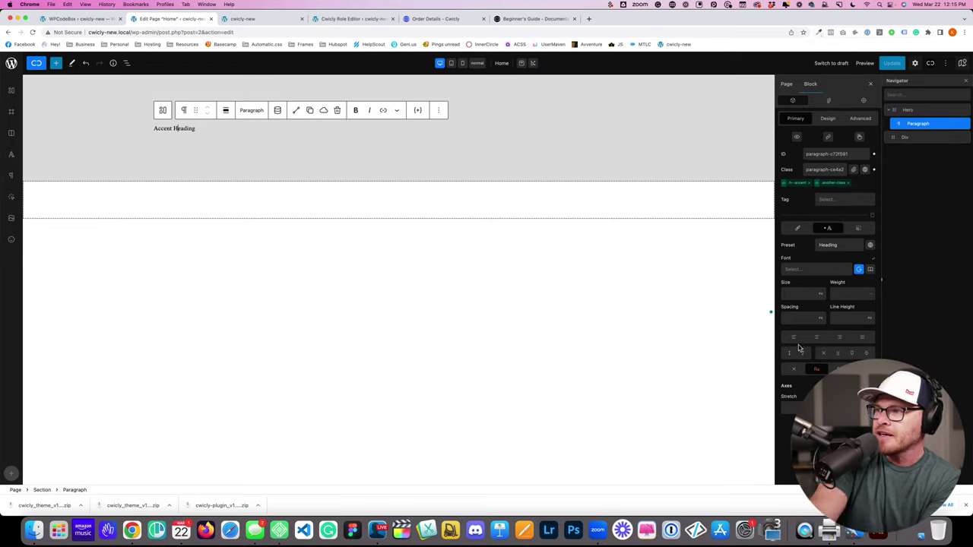
Step: Try a font size of 14 on the accent paragraph and clear the value
click(793, 294)
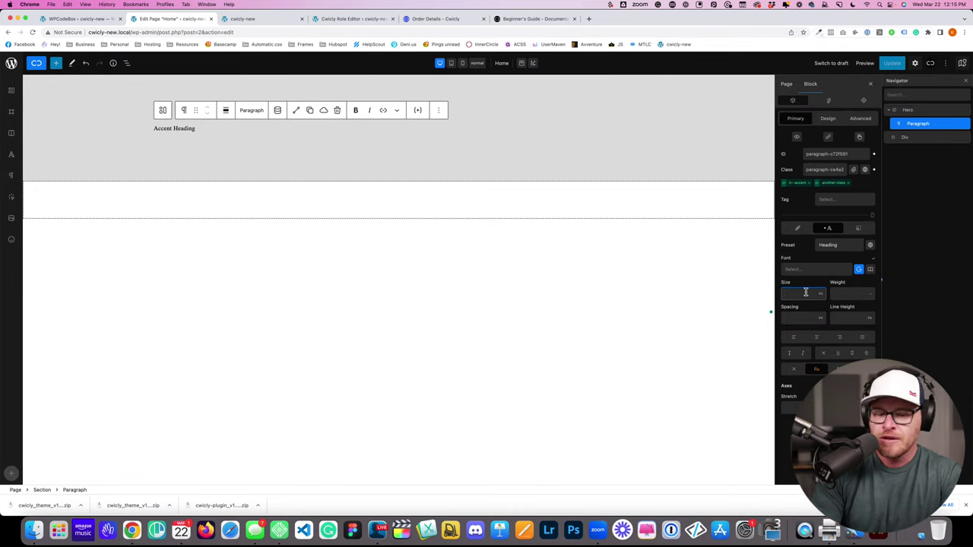
text(14)
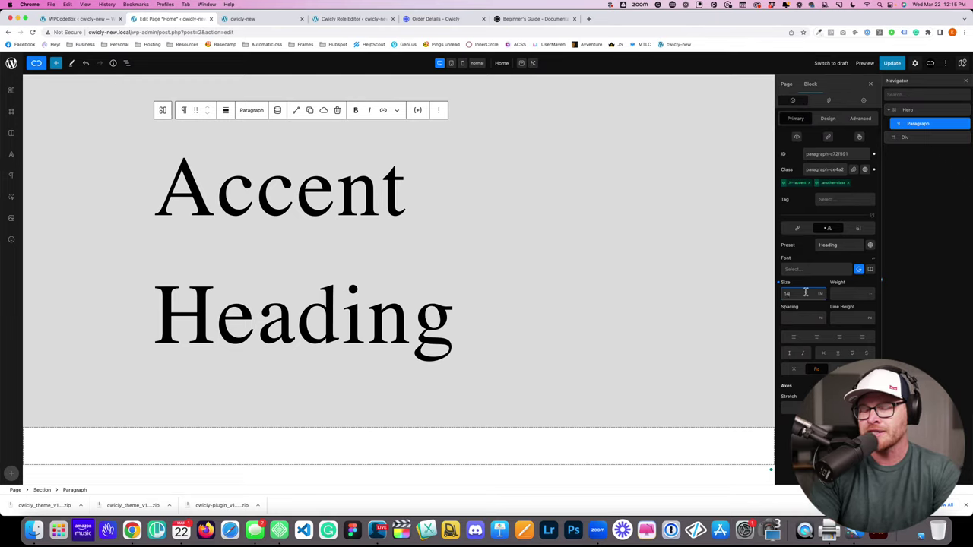
key(BackSpace)
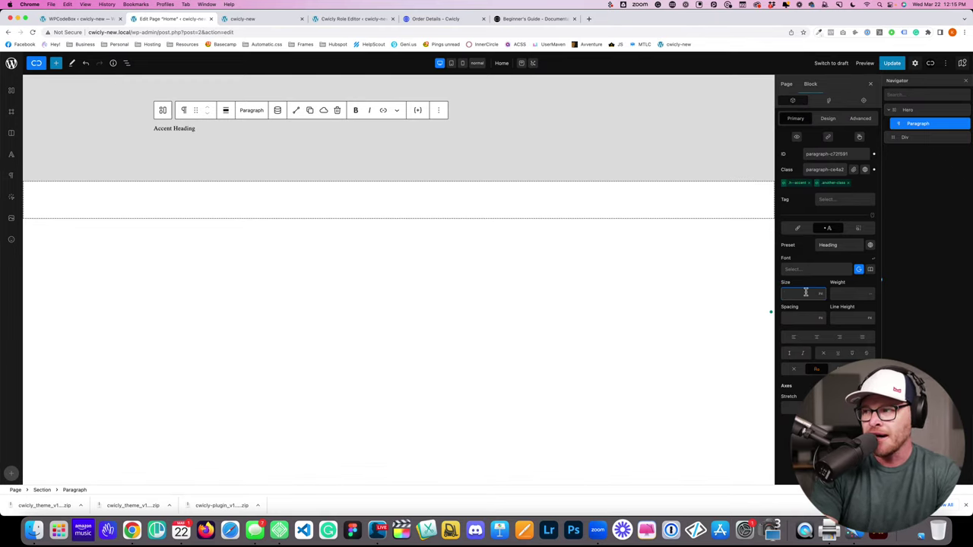
Step: Set the accent paragraph's font size to clamp(2em, 4vh, 6em) and save the page
text(clamp(2em, 4vh,)
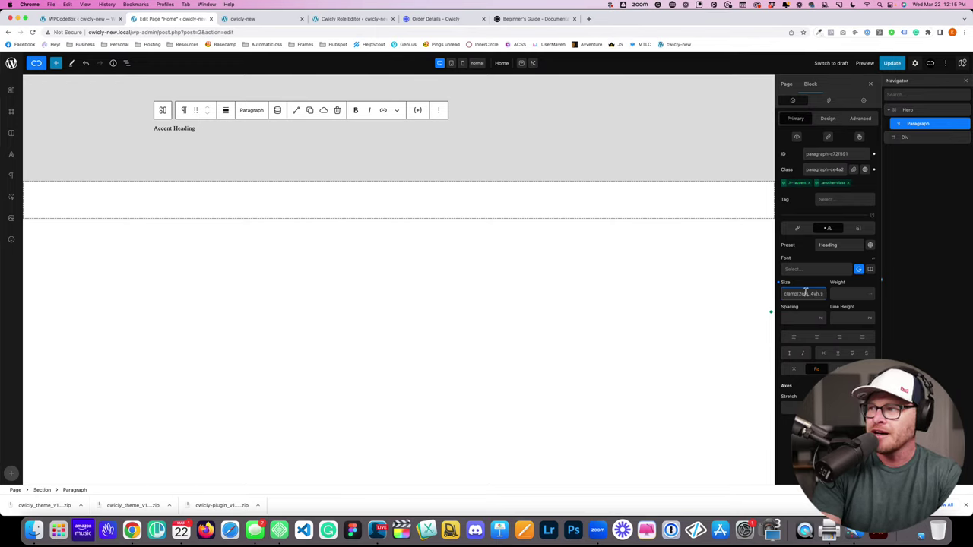
text(6em)
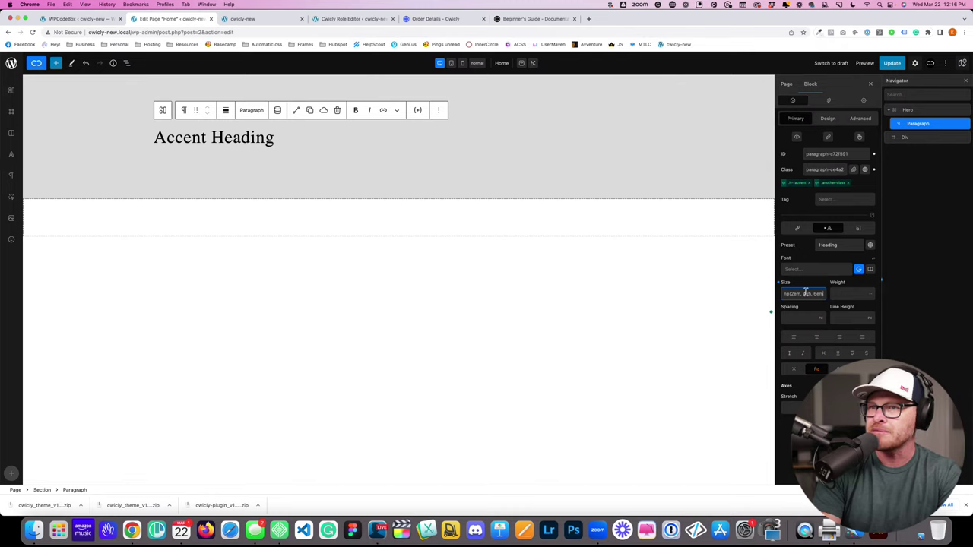
key(super+s)
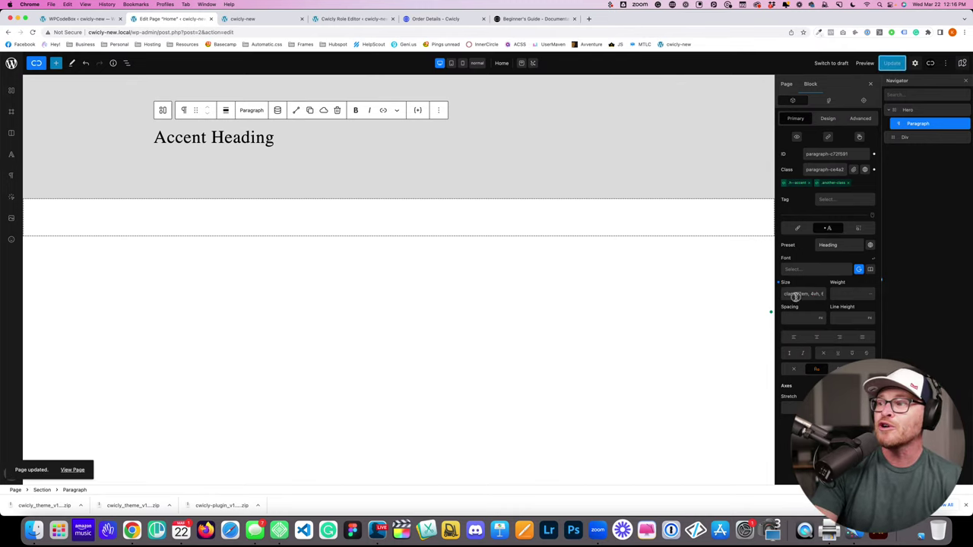
click(797, 295)
click(796, 295)
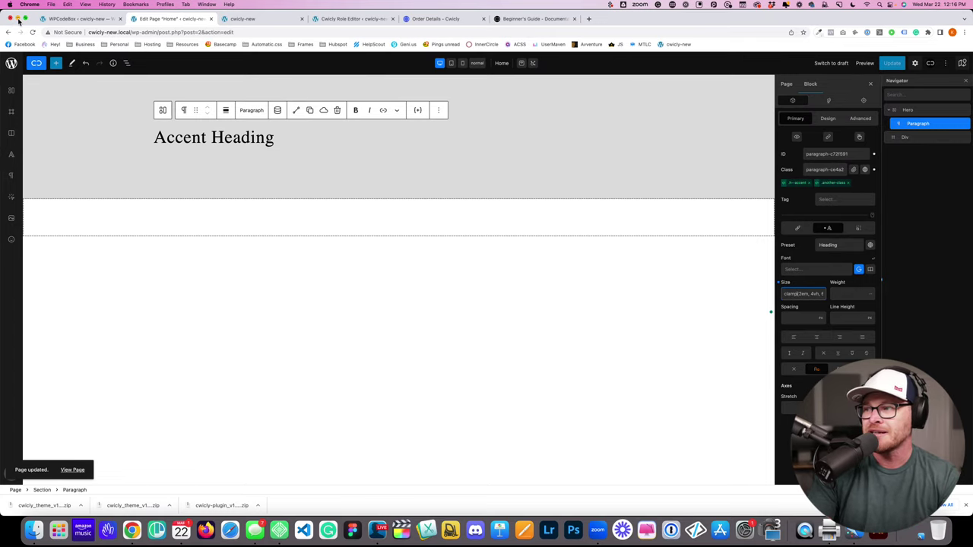
Step: Clear the clamp value from the accent paragraph's font size
text(a)
key(super+a)
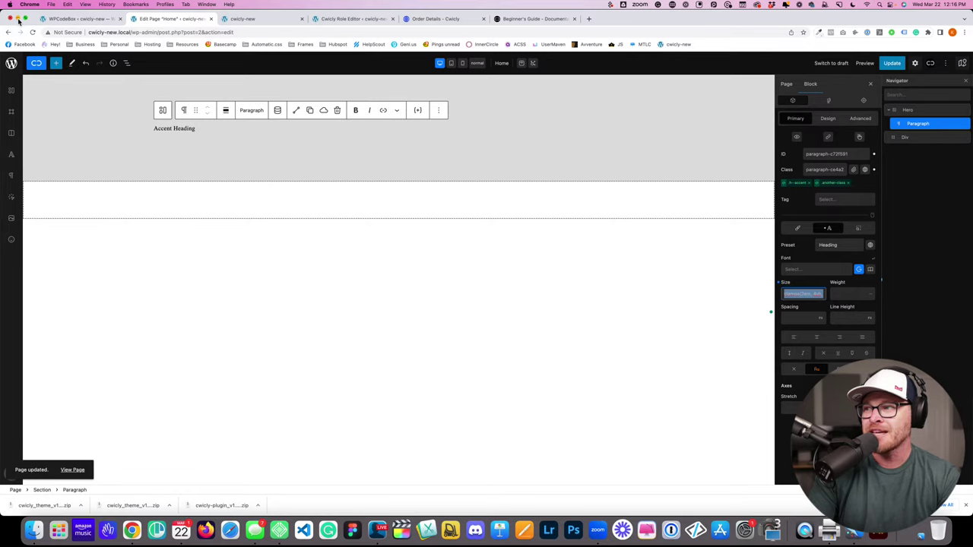
key(BackSpace)
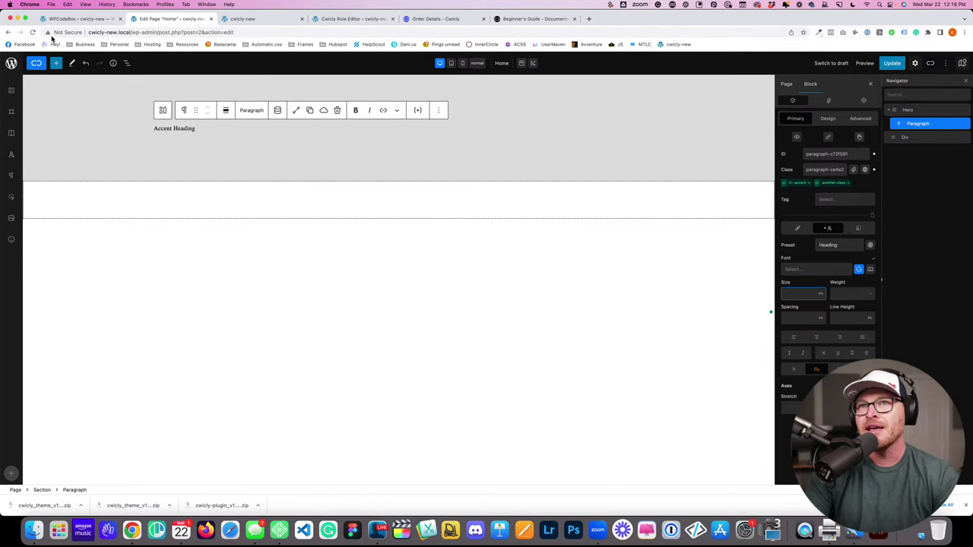
Step: In the Global SCSS snippet in WPCodeBox, define the :root variable --text-m as clamp(2em, 10vw, 5em) and save the snippet
click(81, 19)
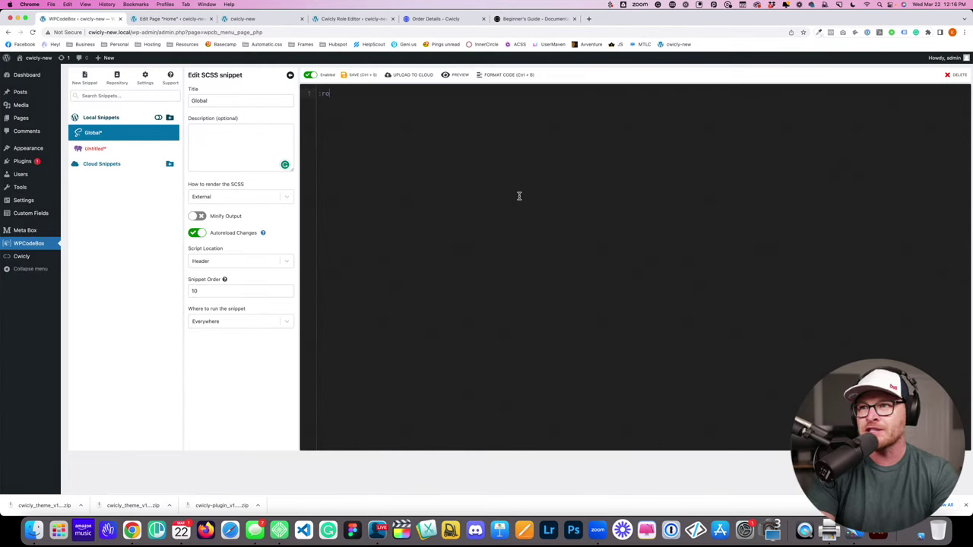
text({     )
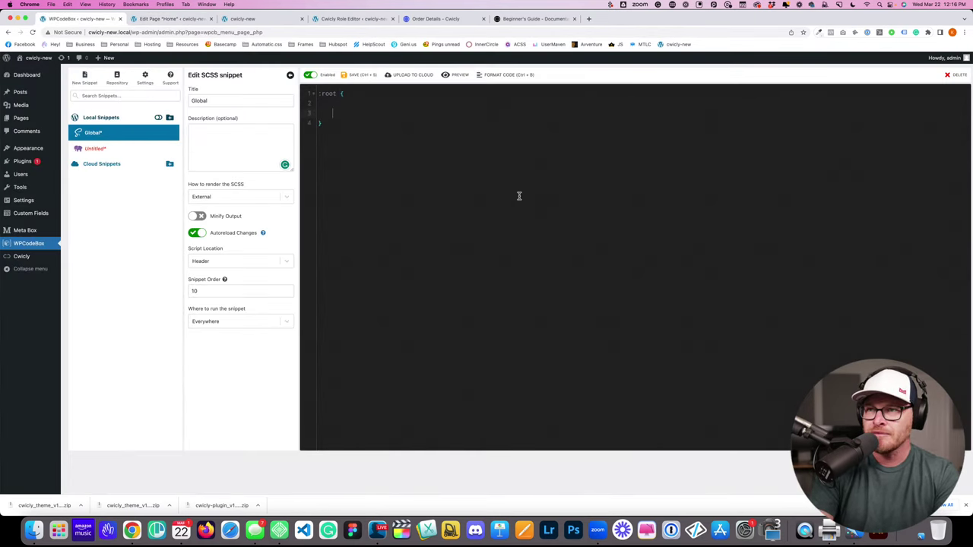
text(--)
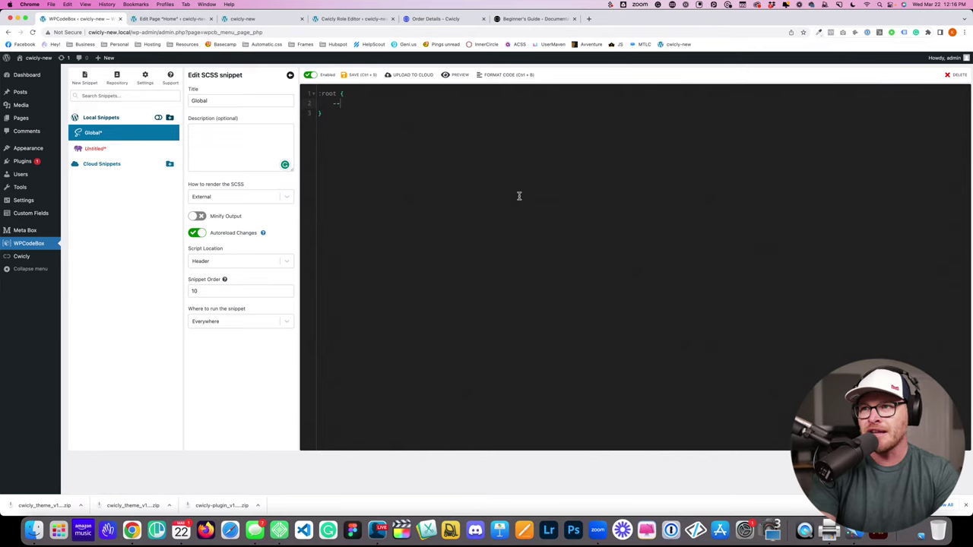
text(text-m:)
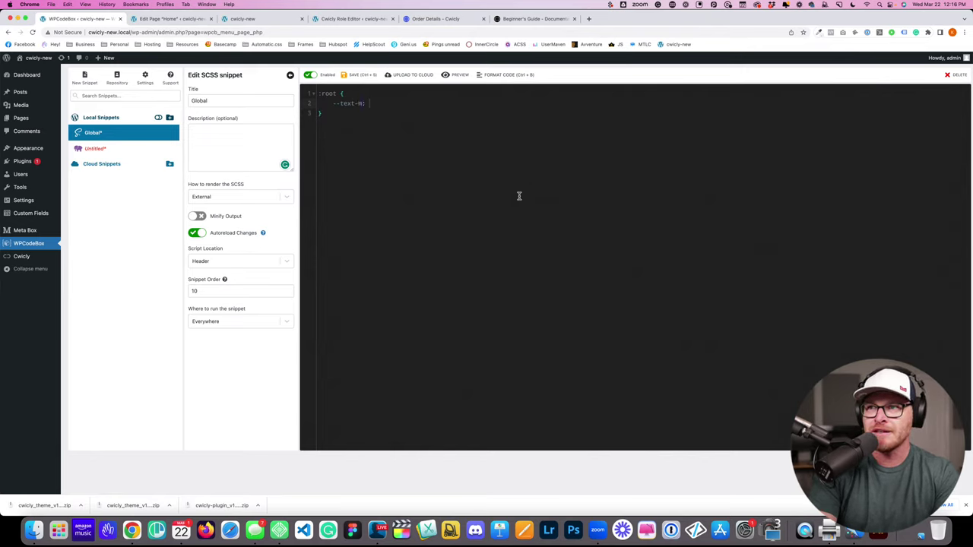
text( clamp)
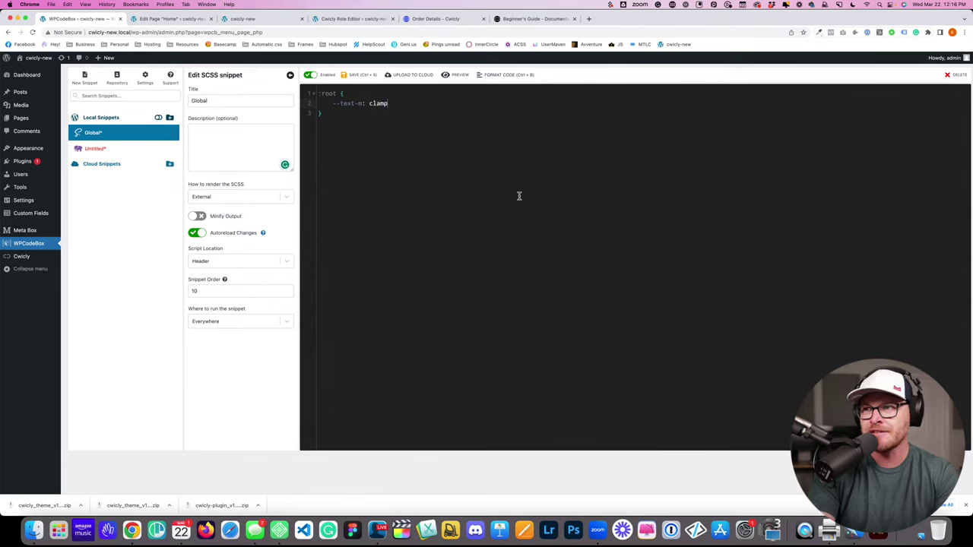
text((2em, )
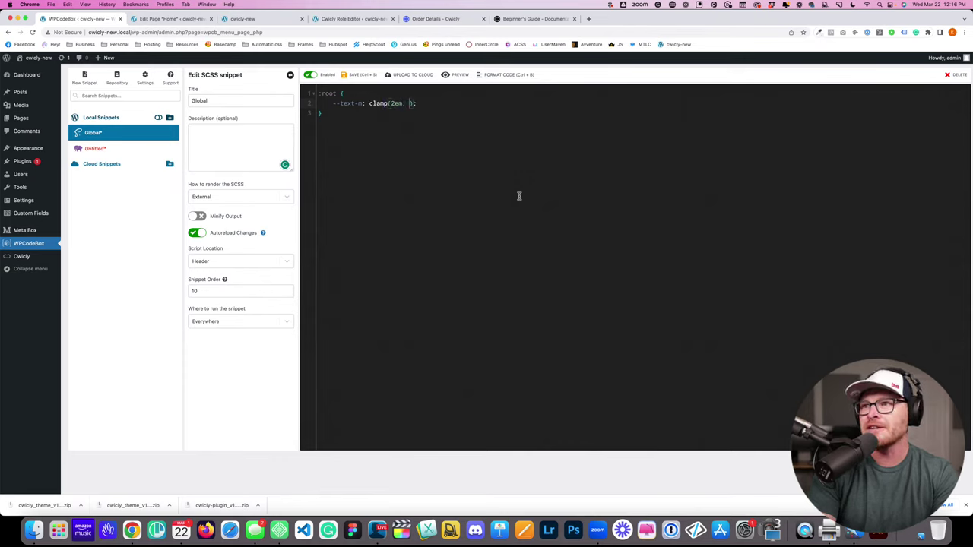
text(20)
key(BackSpace)
key(BackSpace)
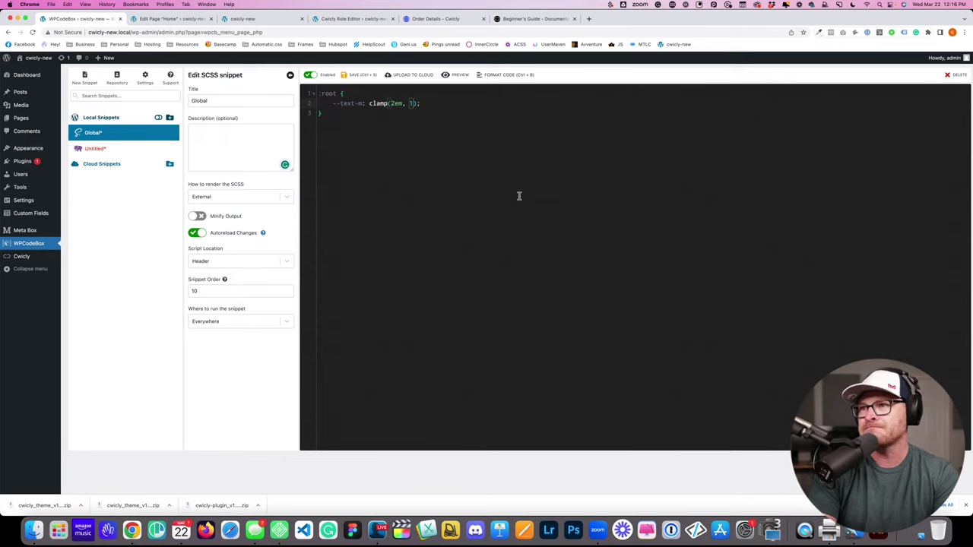
text(10vw, )
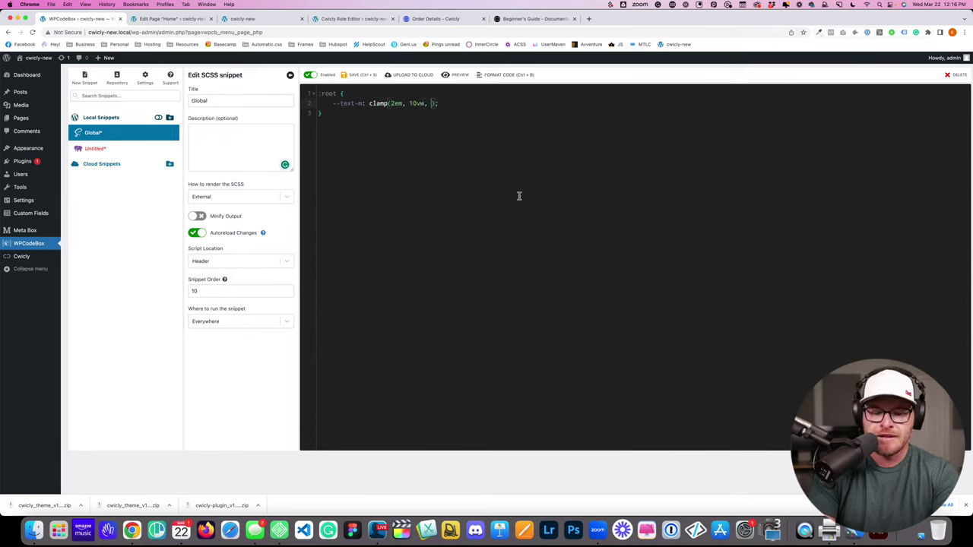
text(5em)
key(ctrl+s)
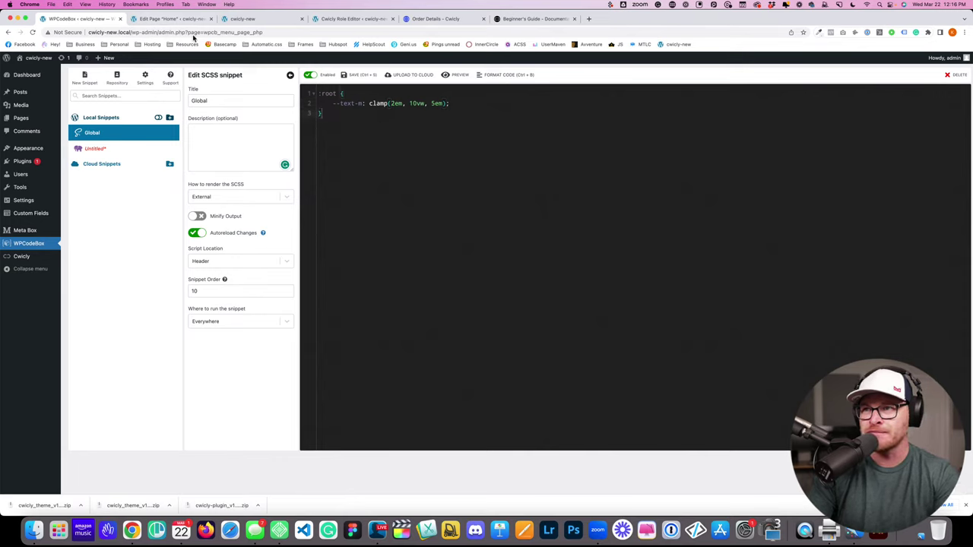
click(365, 103)
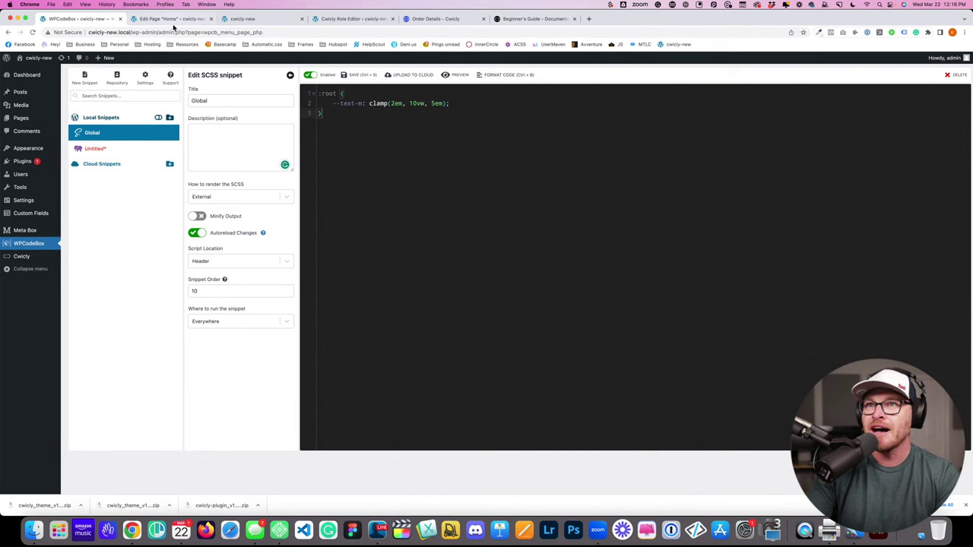
Step: Return to the Home page editor, update the page and reload the editor
click(177, 19)
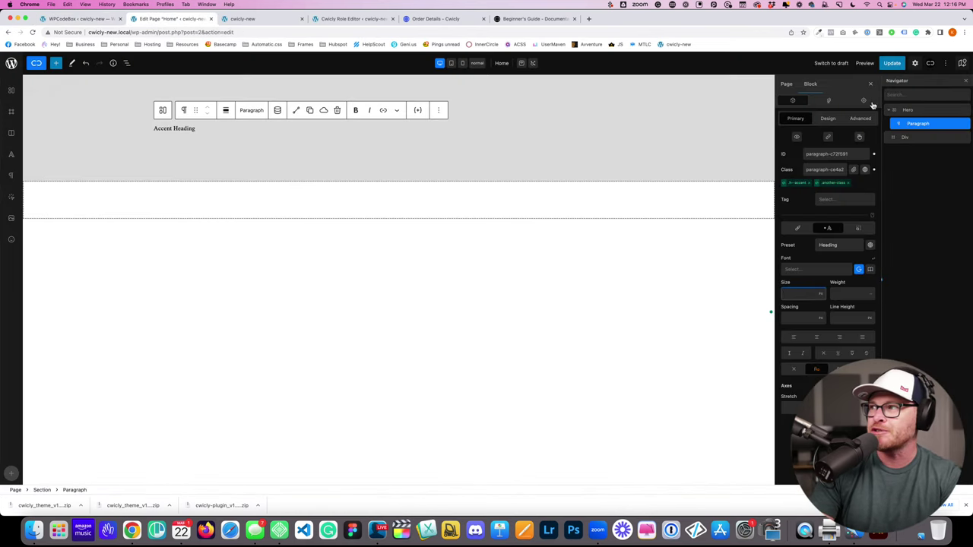
click(891, 65)
key(super+r)
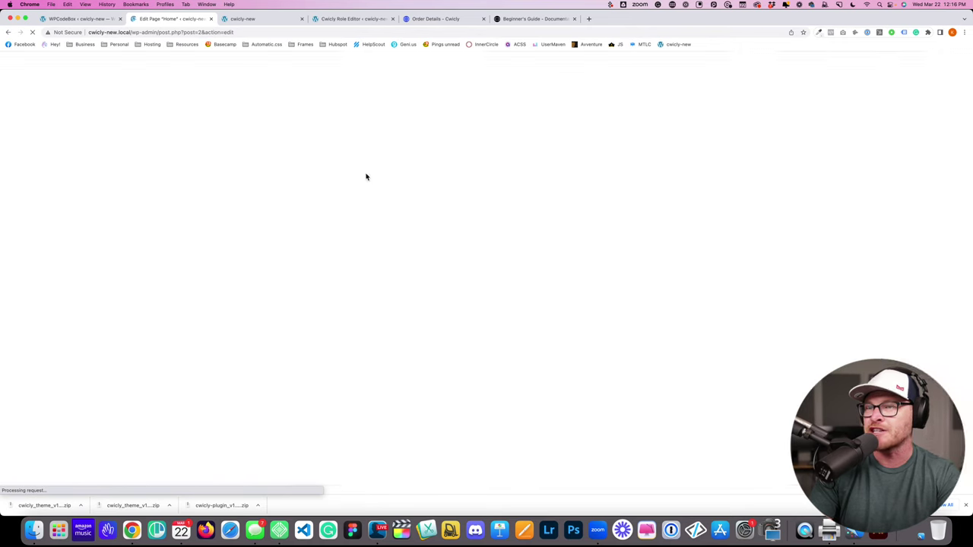
Step: Set the accent paragraph's font size to var(--text-m) and save the page
click(162, 129)
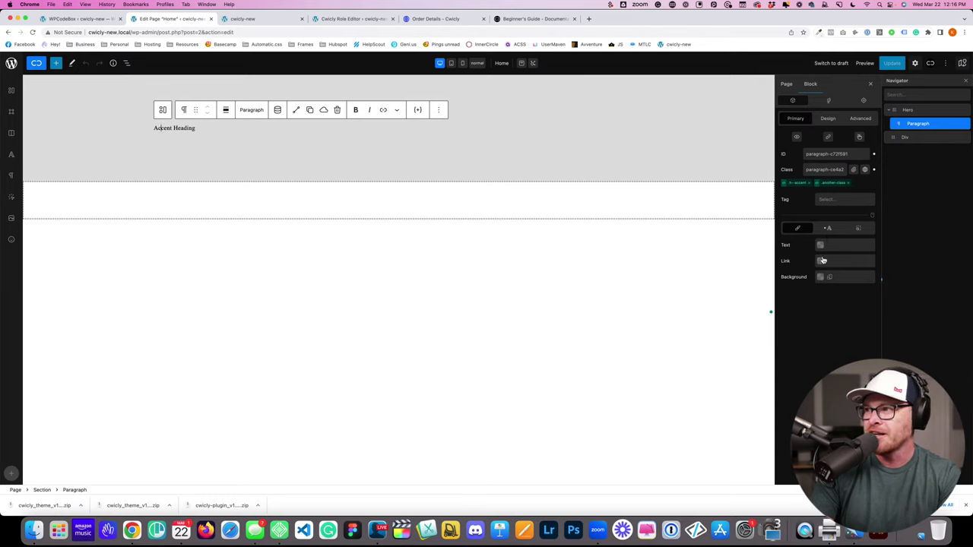
click(831, 227)
click(801, 293)
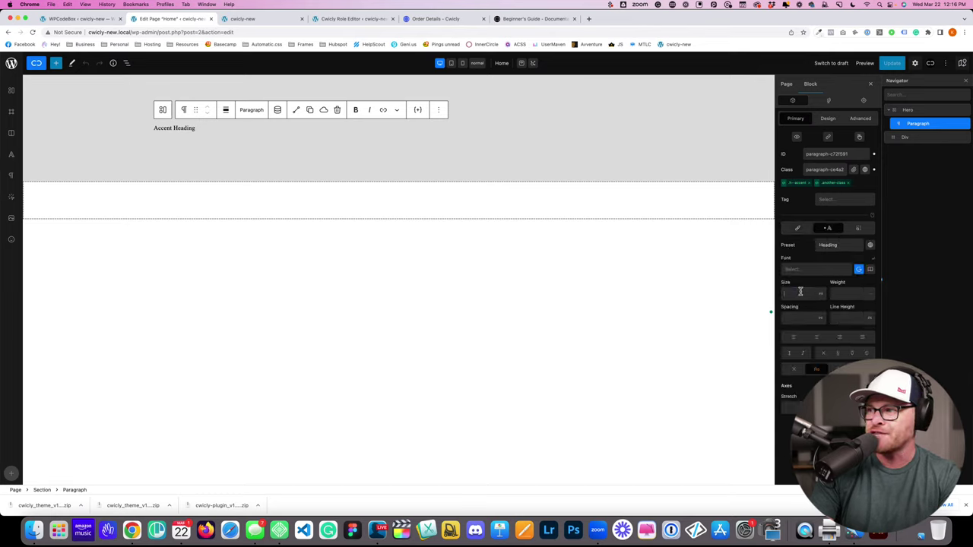
text(var()
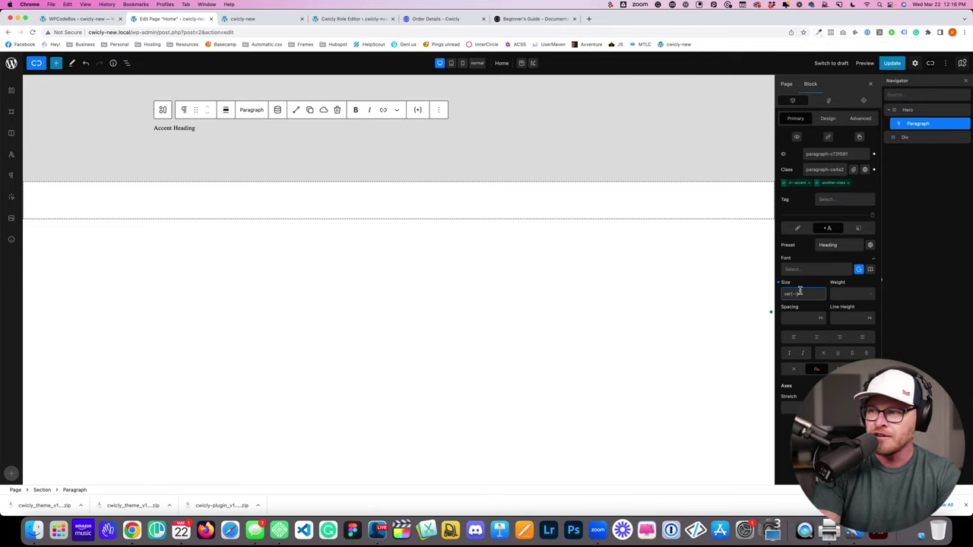
text(--text-m)
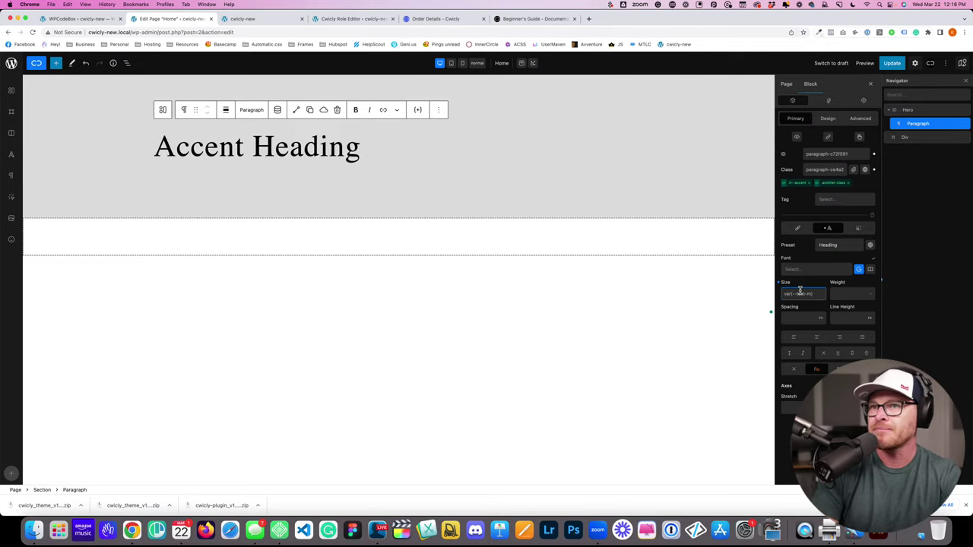
key(super+s)
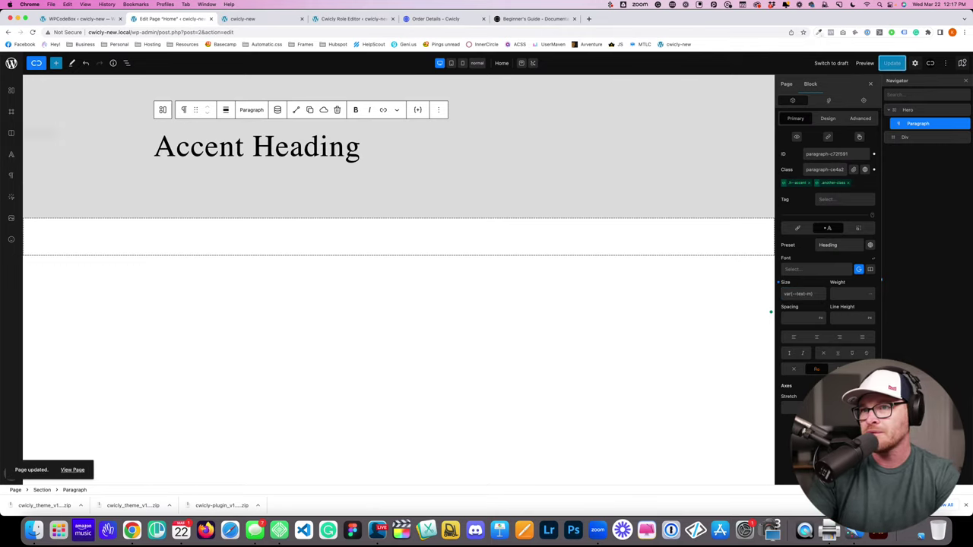
Step: Reload the front-end page to check the accent heading's size, glance at the Global snippet and return to the Home page editor
click(257, 20)
key(super+r)
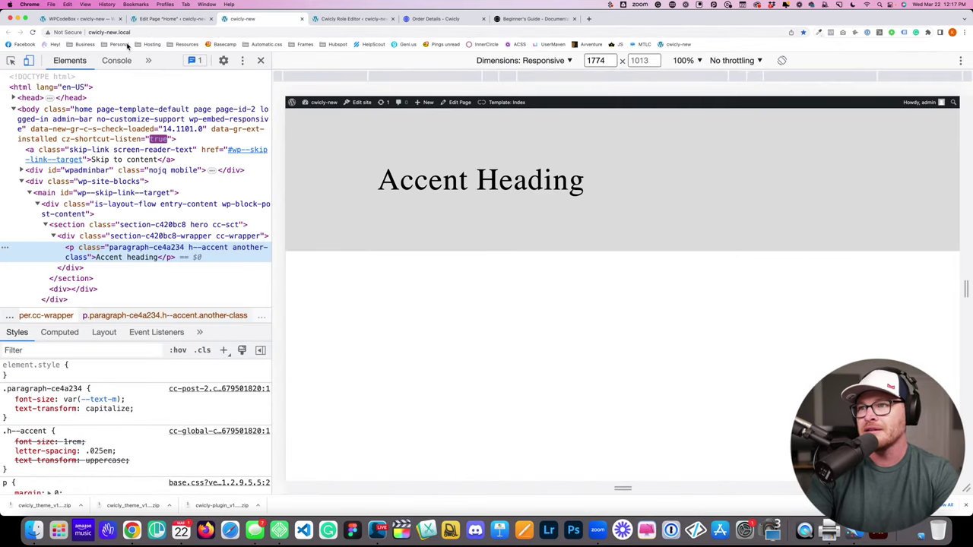
click(171, 21)
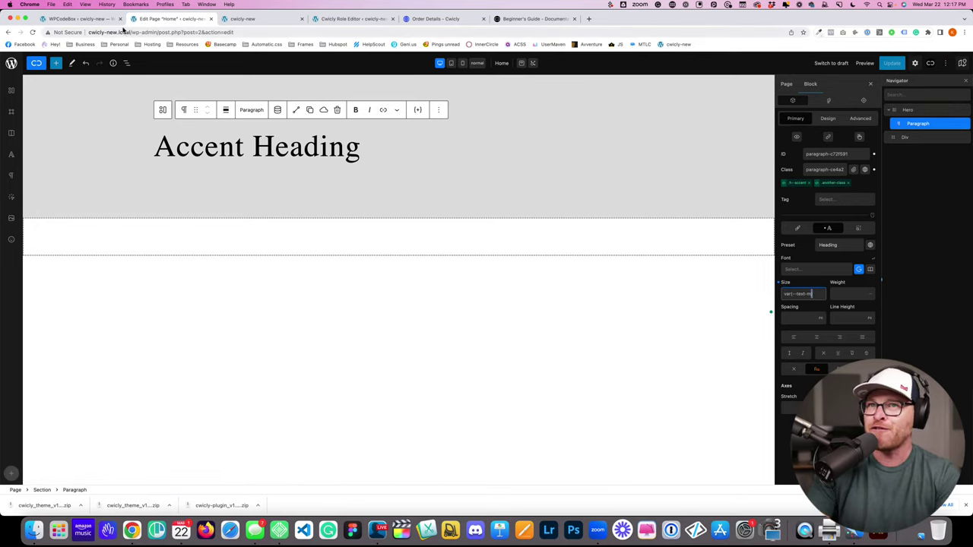
click(76, 21)
click(168, 21)
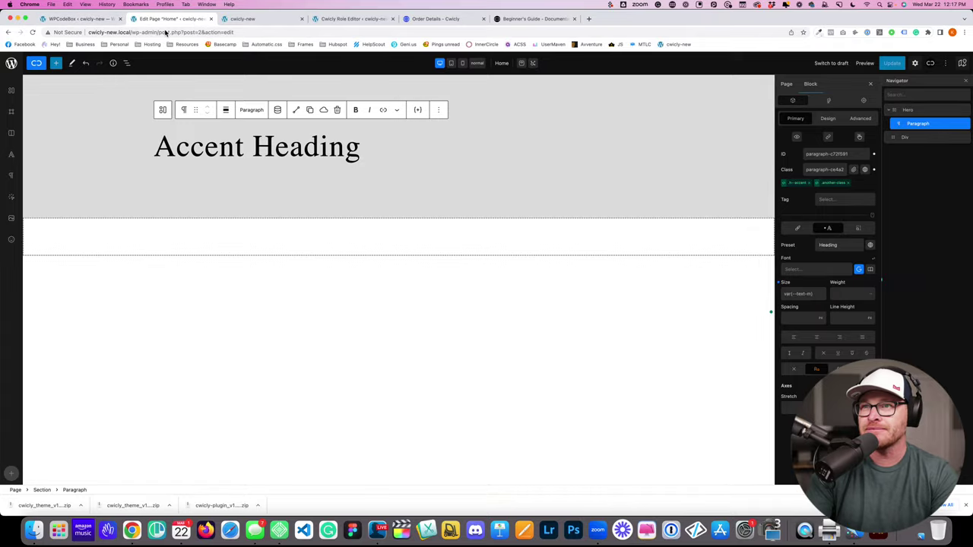
Step: Highlight the variable used as the accent paragraph's font size
triple_click(811, 293)
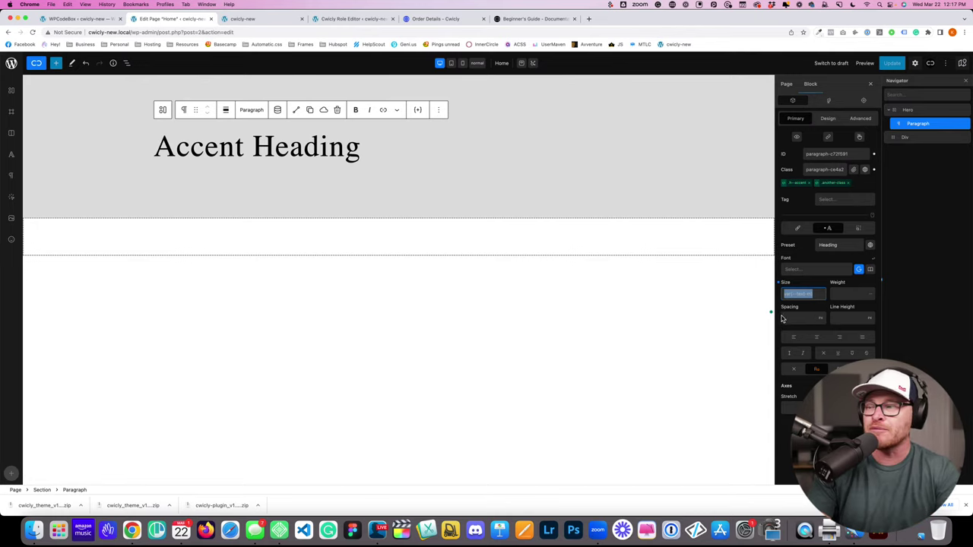
click(818, 294)
triple_click(819, 293)
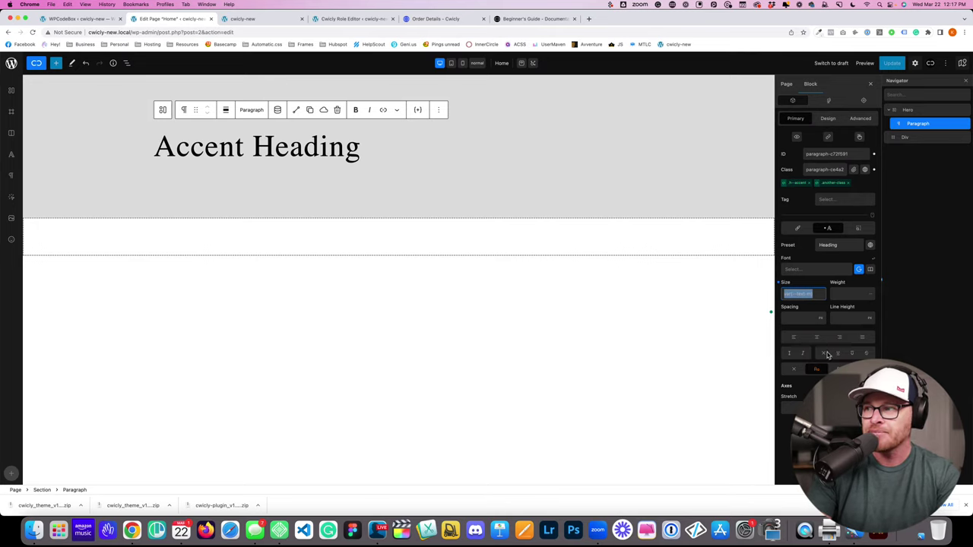
click(819, 294)
triple_click(818, 293)
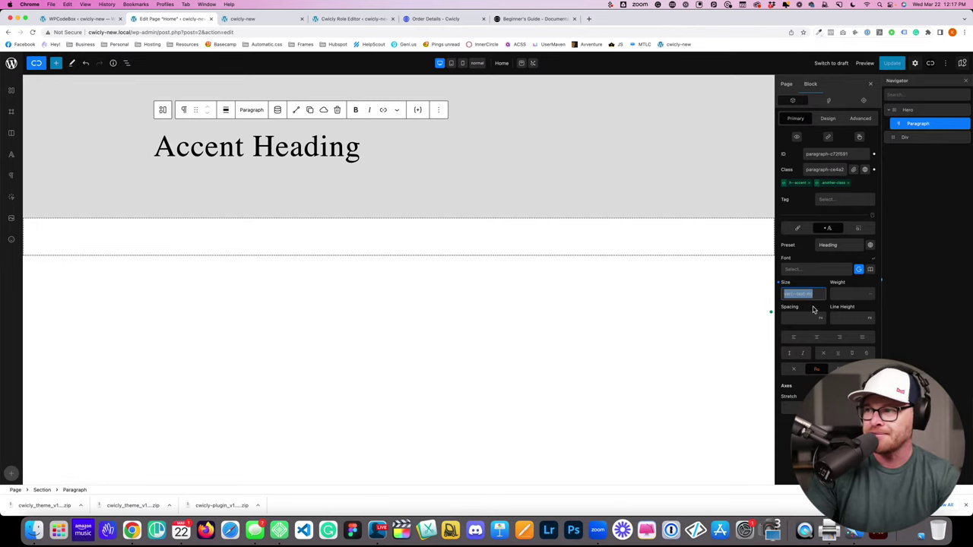
click(817, 295)
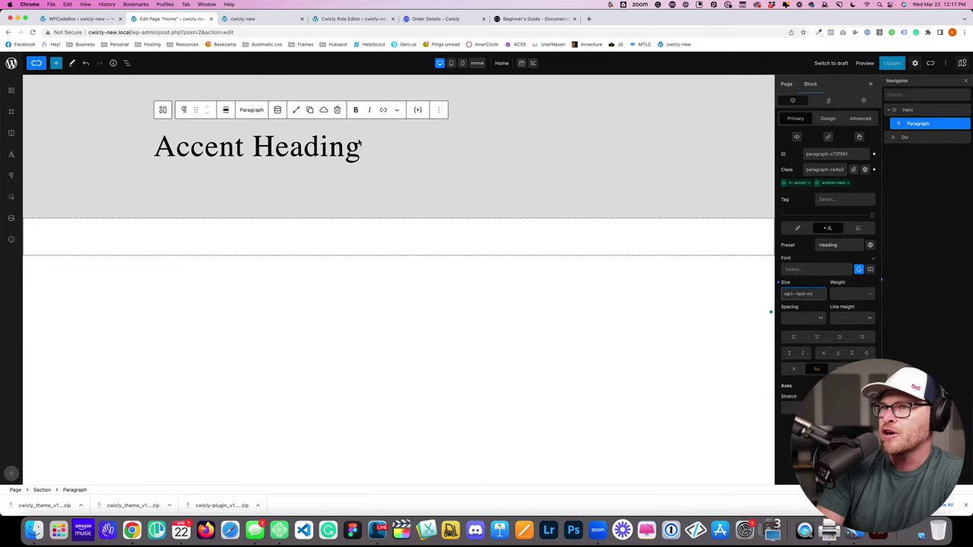
Step: Select the Hero section and examine its layout and spacing settings, including the padding fields
click(324, 162)
key(End)
click(83, 145)
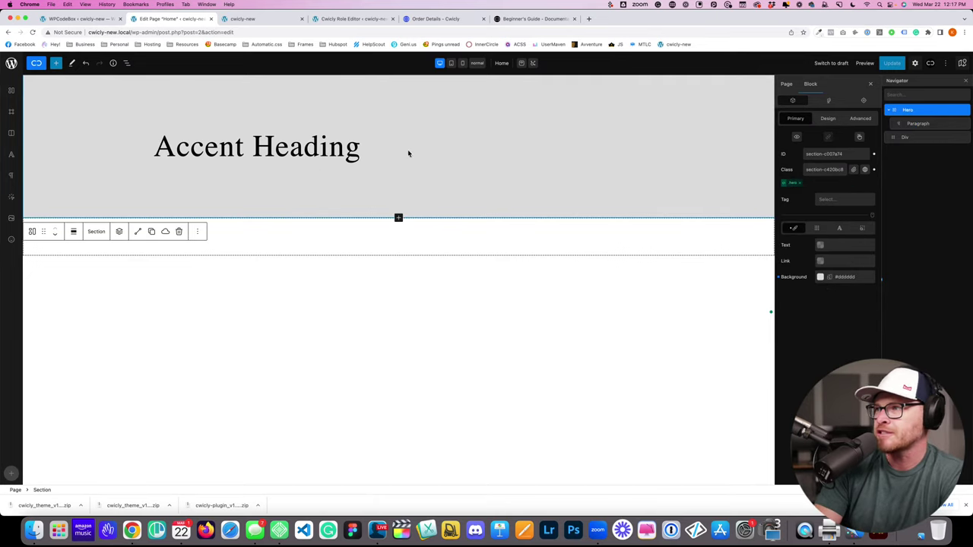
click(865, 228)
click(815, 229)
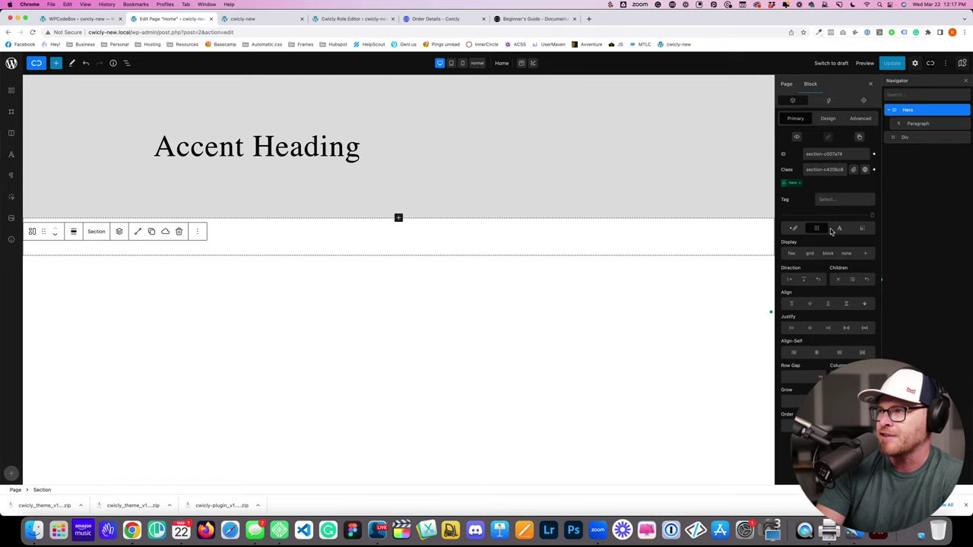
click(861, 229)
click(816, 229)
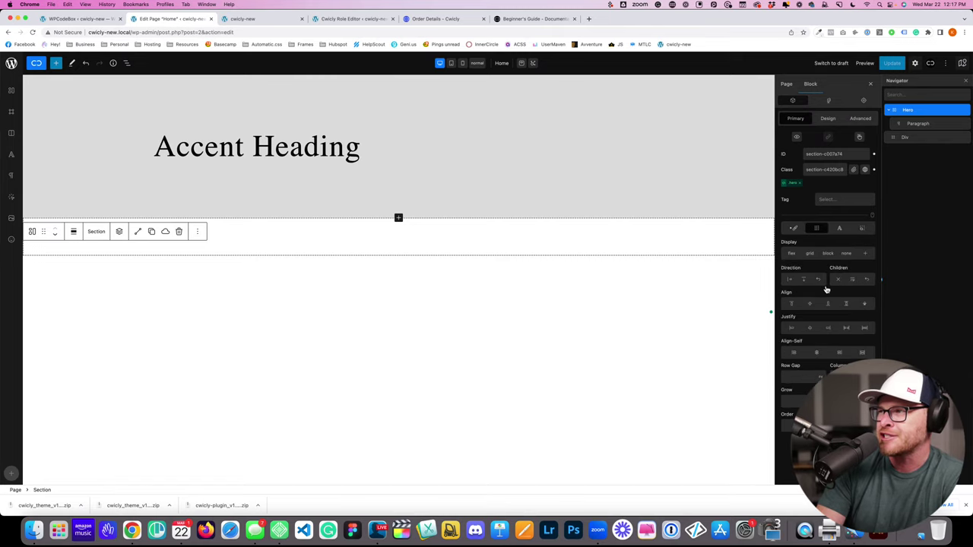
click(863, 229)
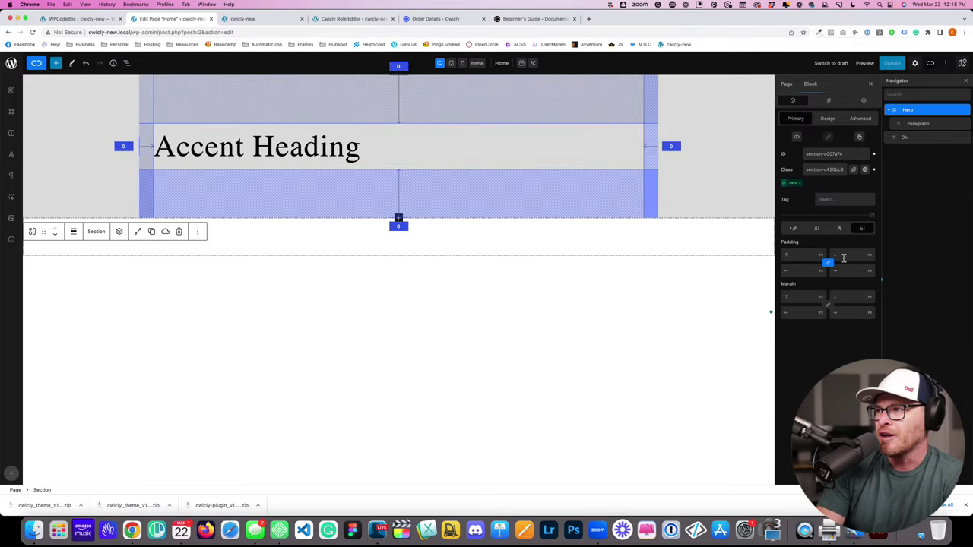
click(813, 255)
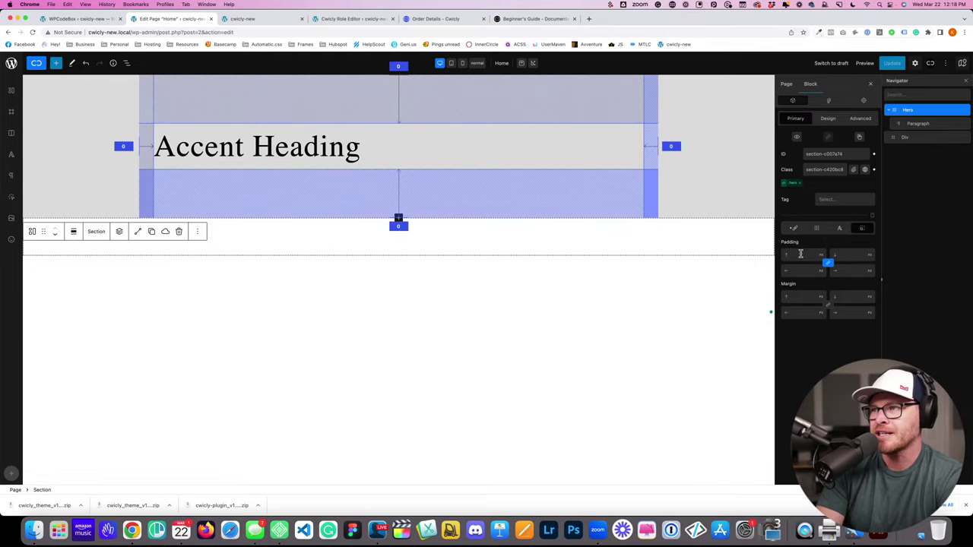
click(194, 148)
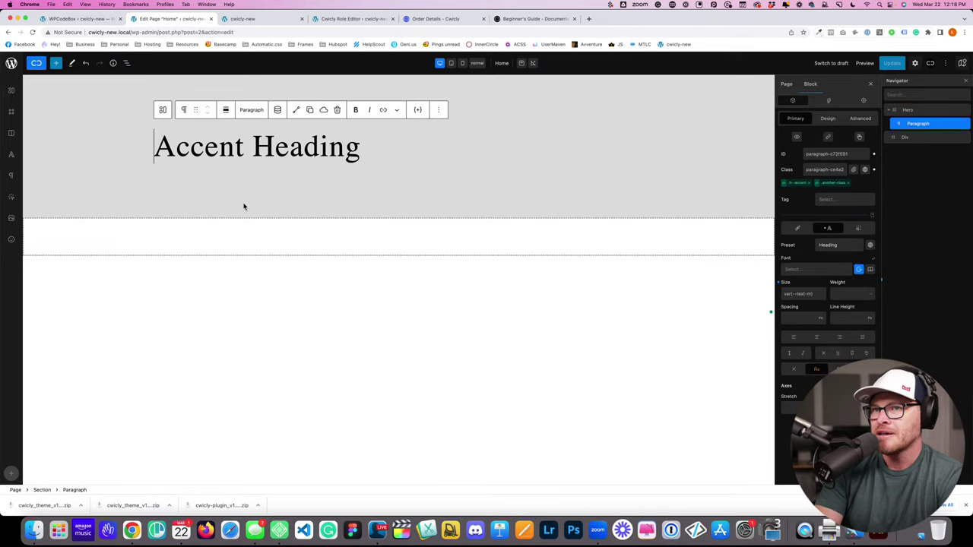
click(249, 216)
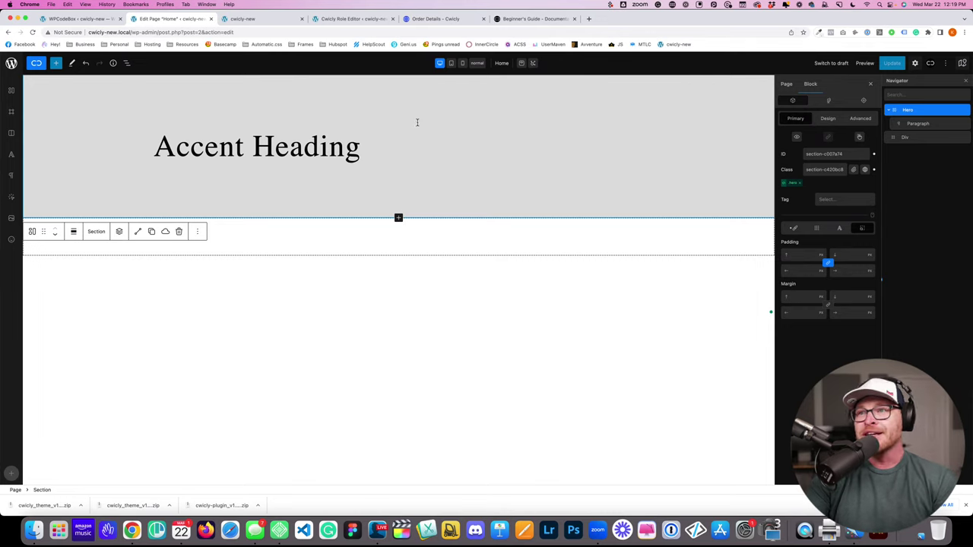
click(327, 156)
click(259, 214)
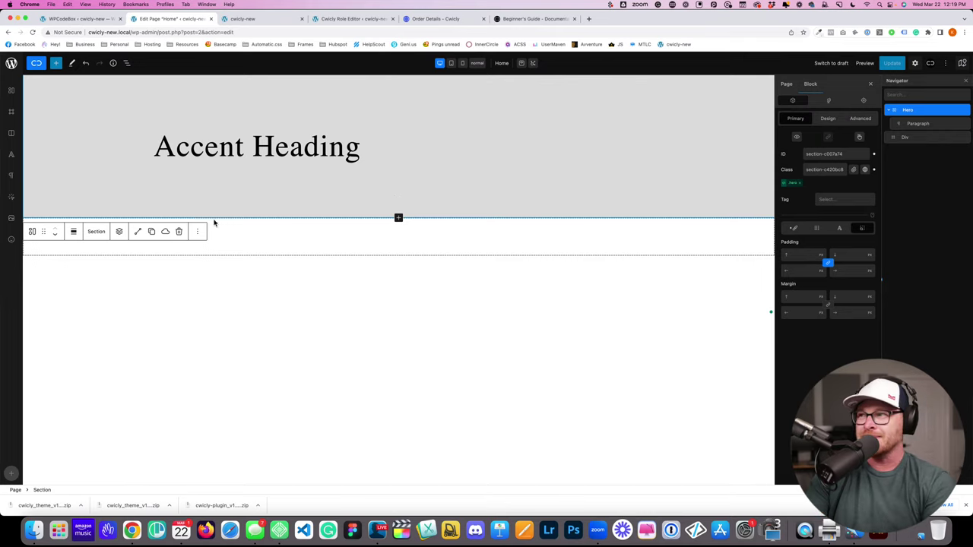
click(224, 145)
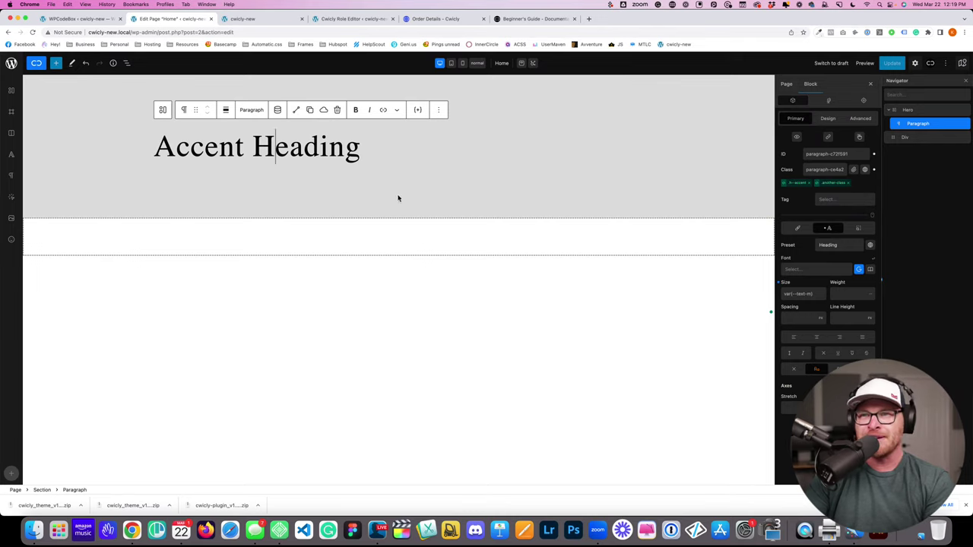
Step: Inspect the accent heading on the front-end page and return to its text in the Home page editor
click(372, 147)
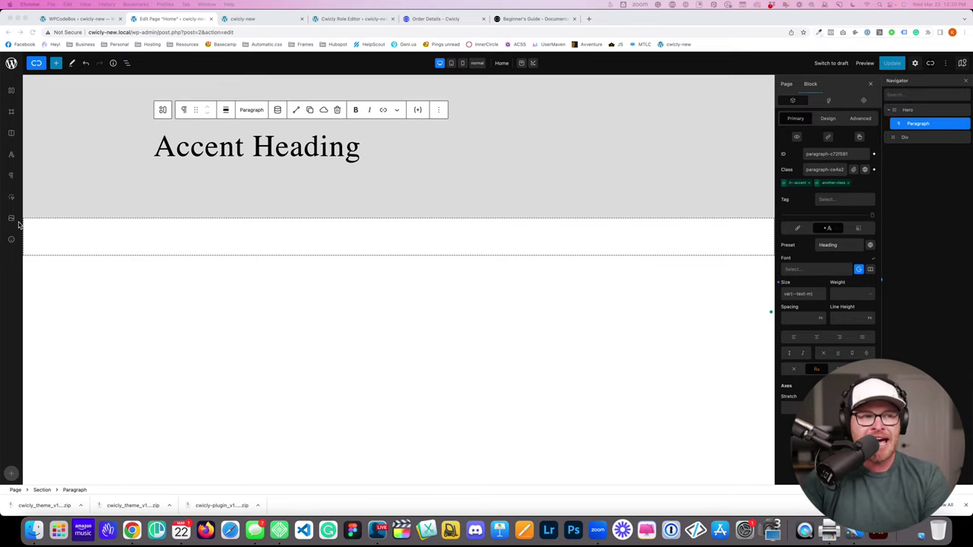
click(266, 21)
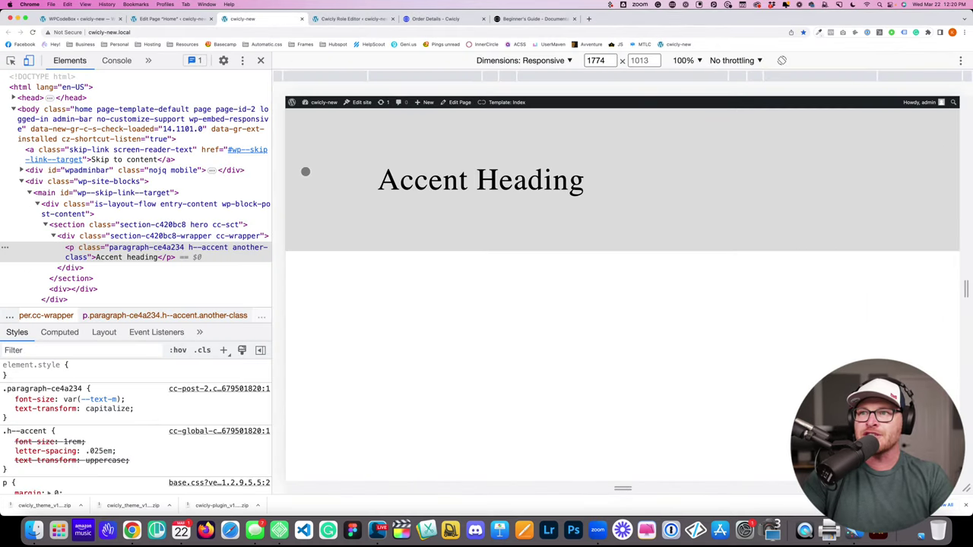
right_click(423, 182)
click(435, 261)
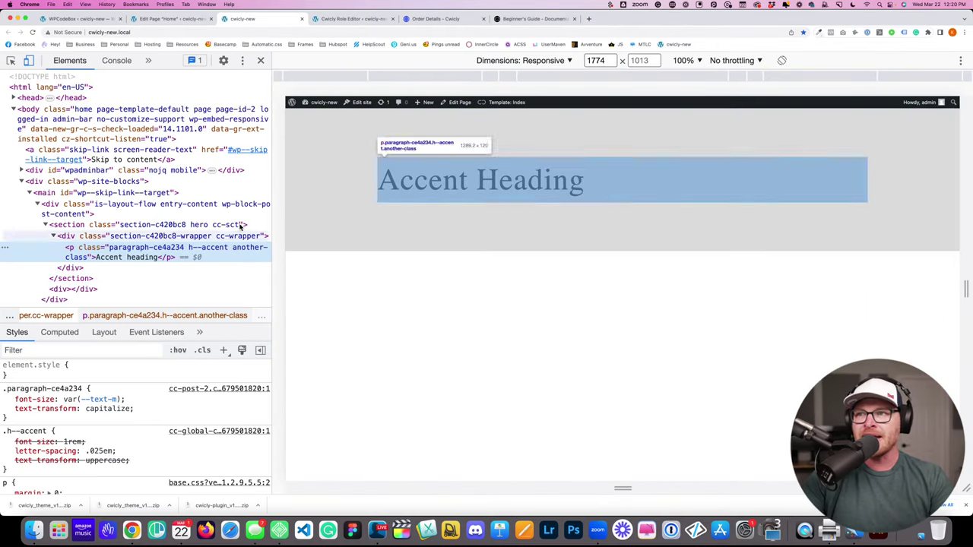
click(168, 18)
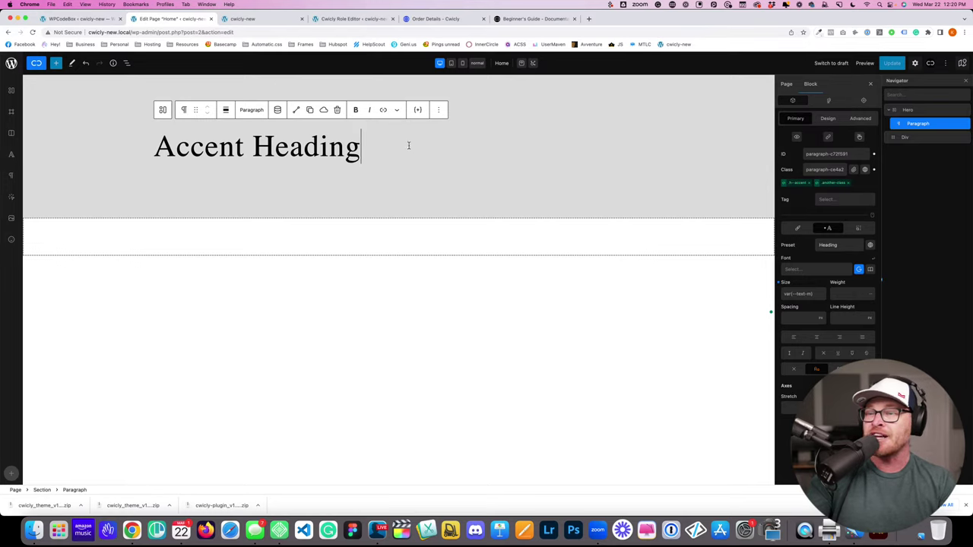
triple_click(320, 149)
click(384, 150)
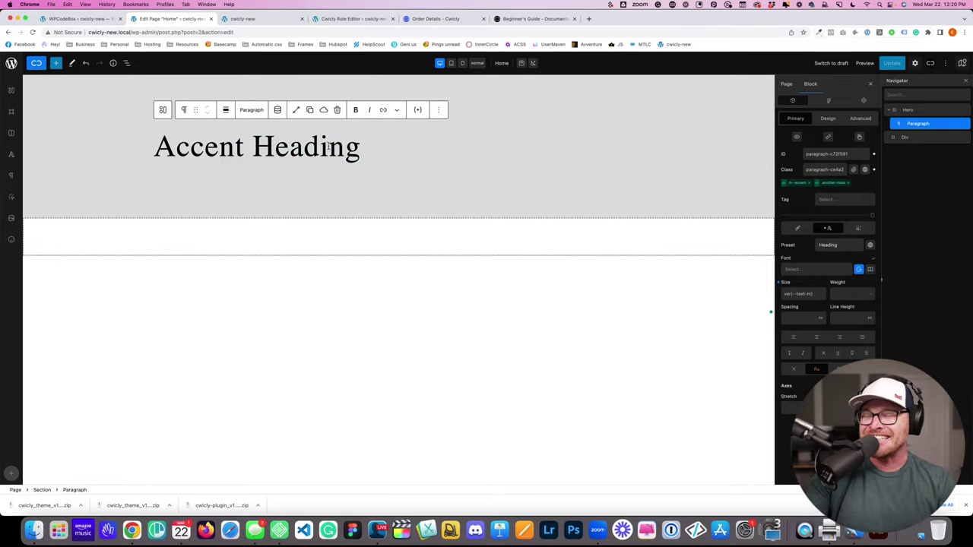
Step: Add a Cwicly Heading block below the accent paragraph with the text "This is a real heading" and save the page
click(55, 63)
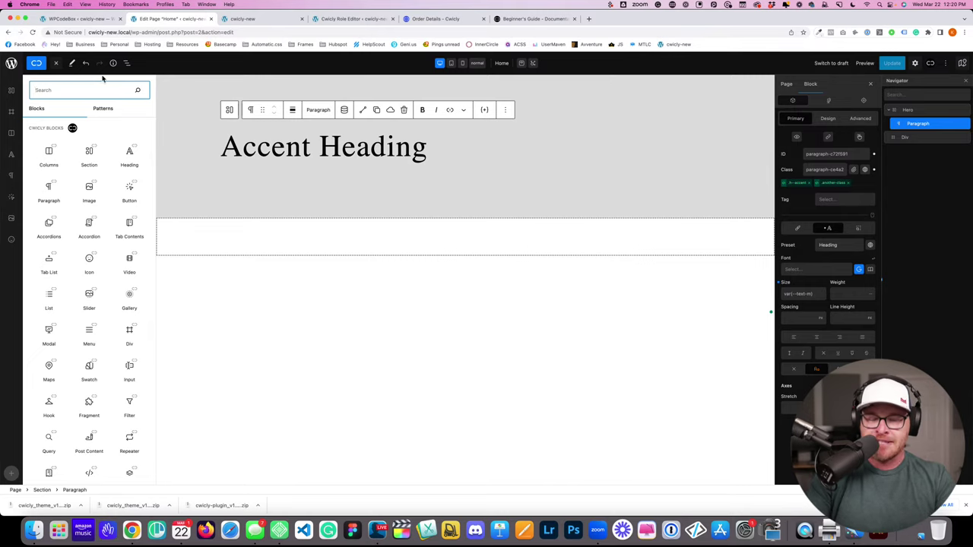
text(head)
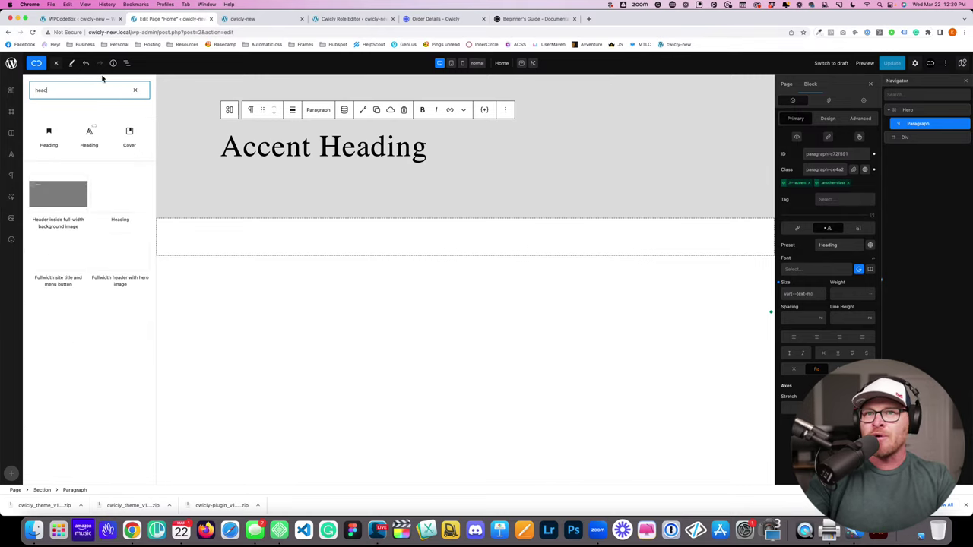
click(91, 132)
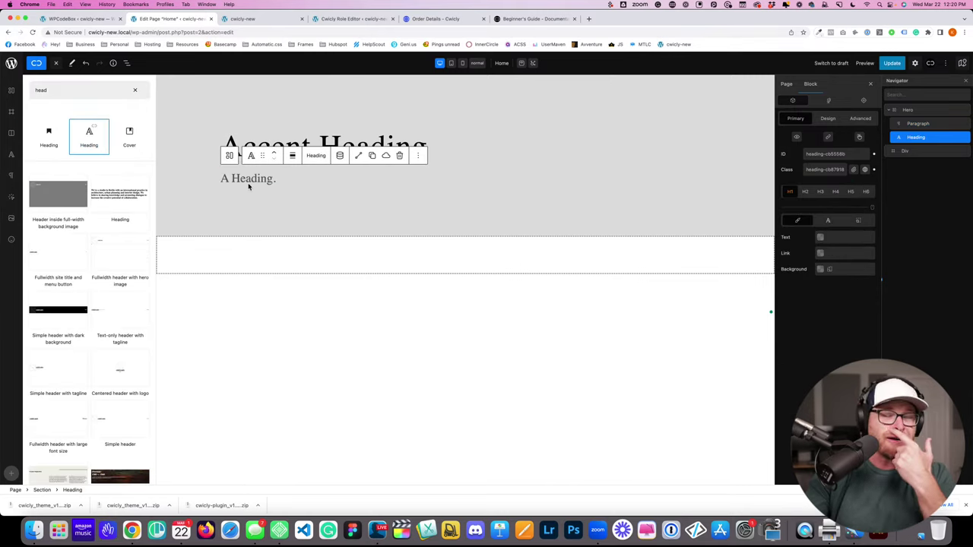
click(248, 184)
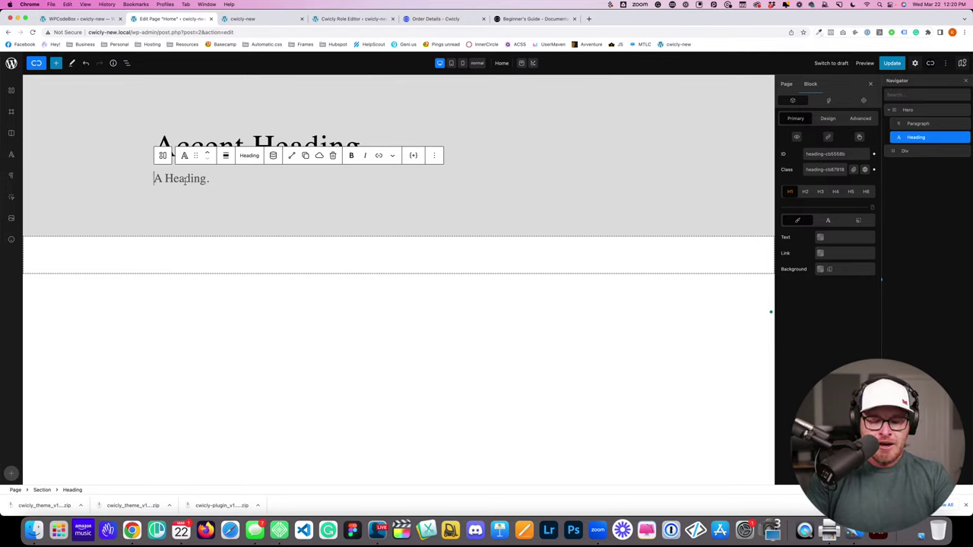
text(This is a re)
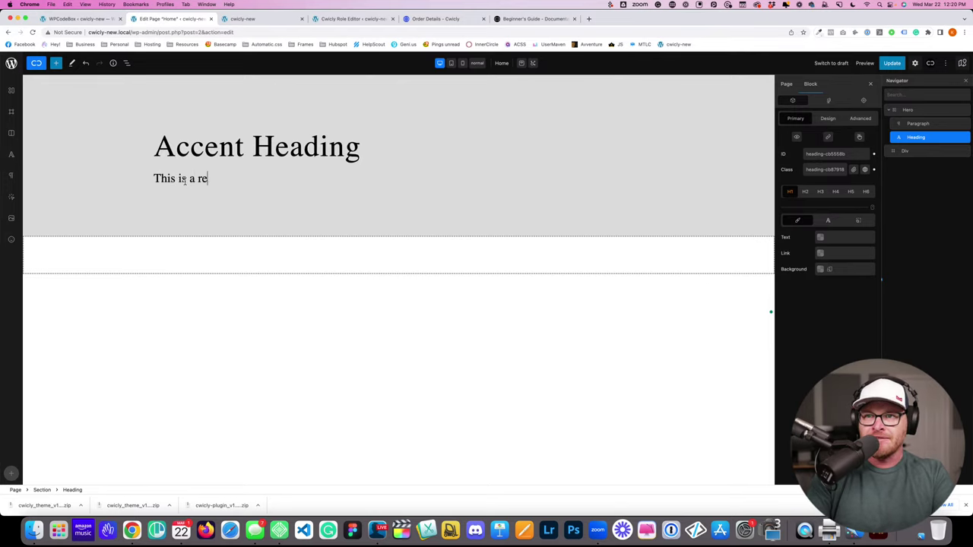
text(al heading)
click(893, 65)
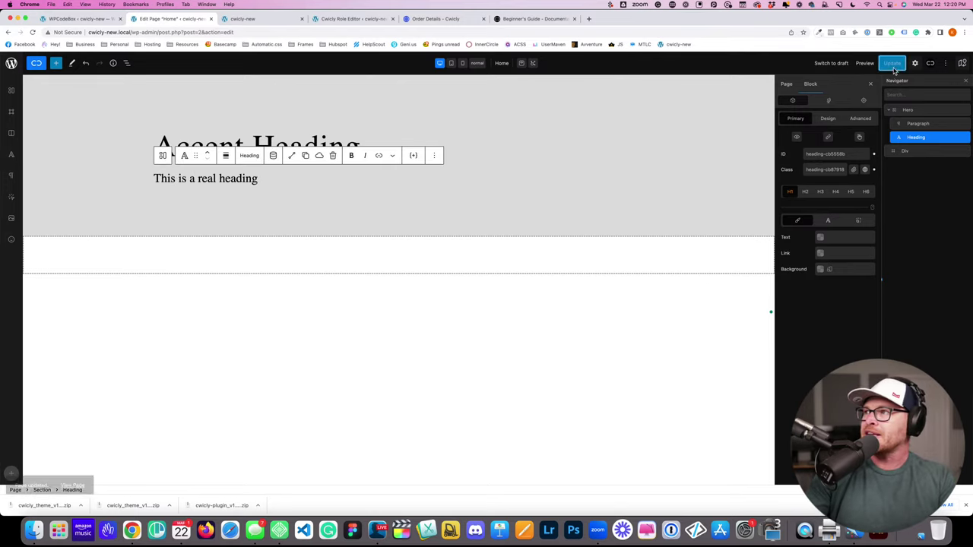
Step: Reload the front-end page, examine the new h1's markup and applied styles, and return to the Home page editor
click(251, 19)
key(super+r)
right_click(405, 217)
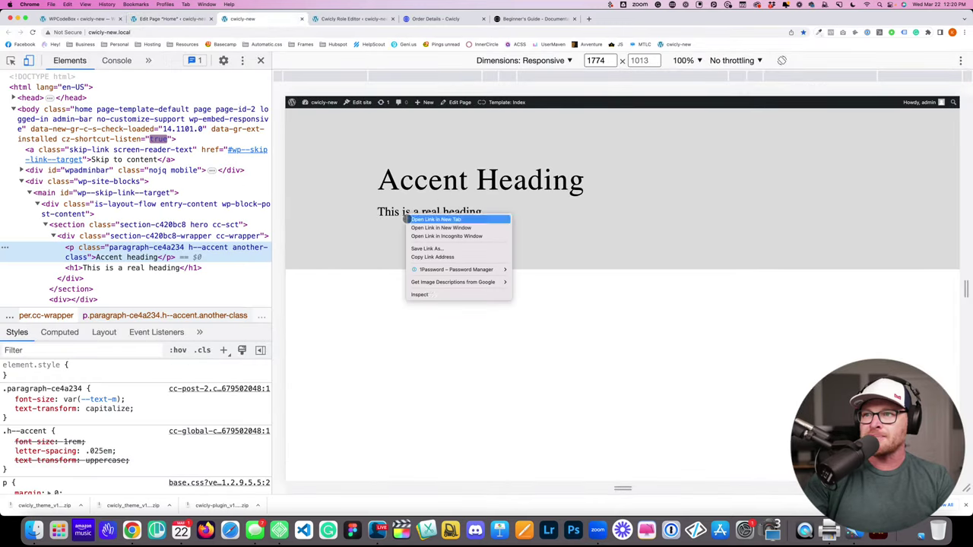
click(106, 272)
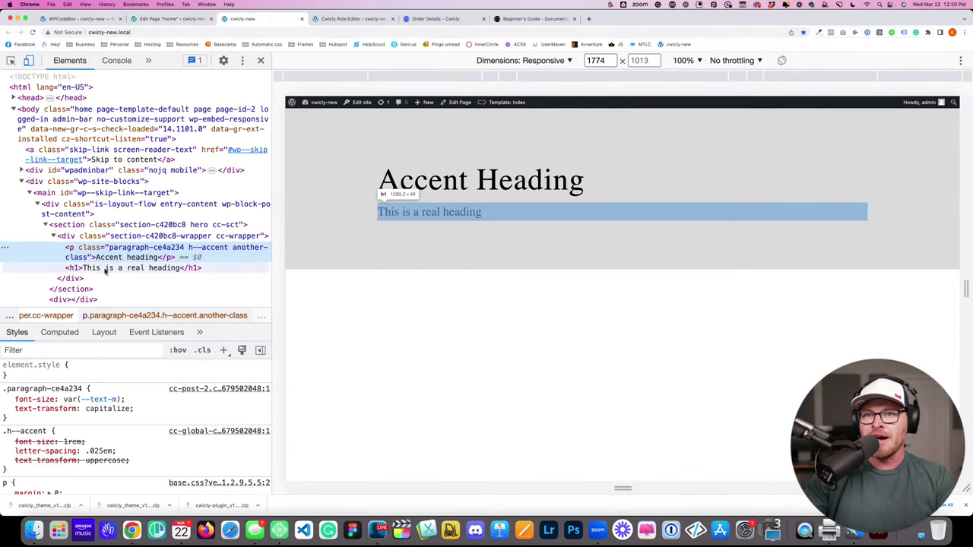
click(105, 269)
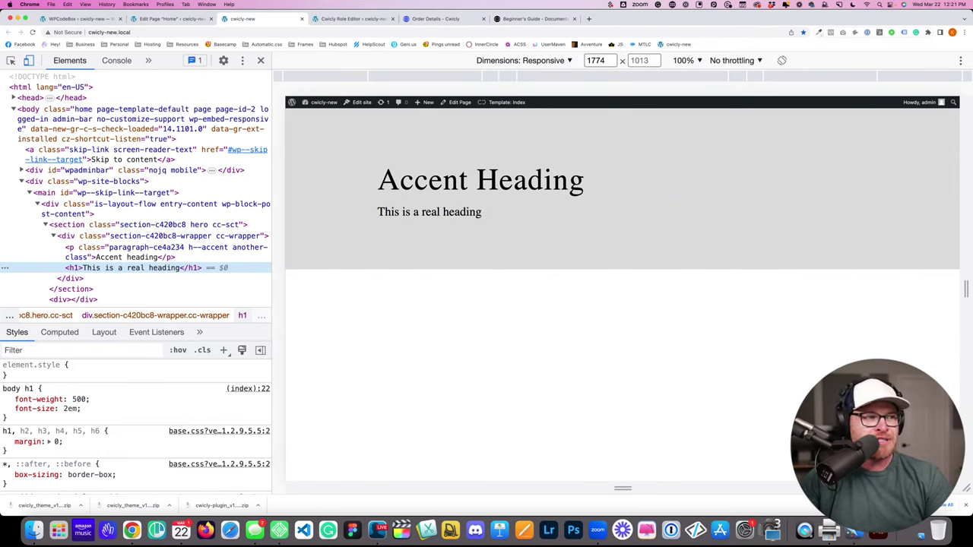
click(163, 19)
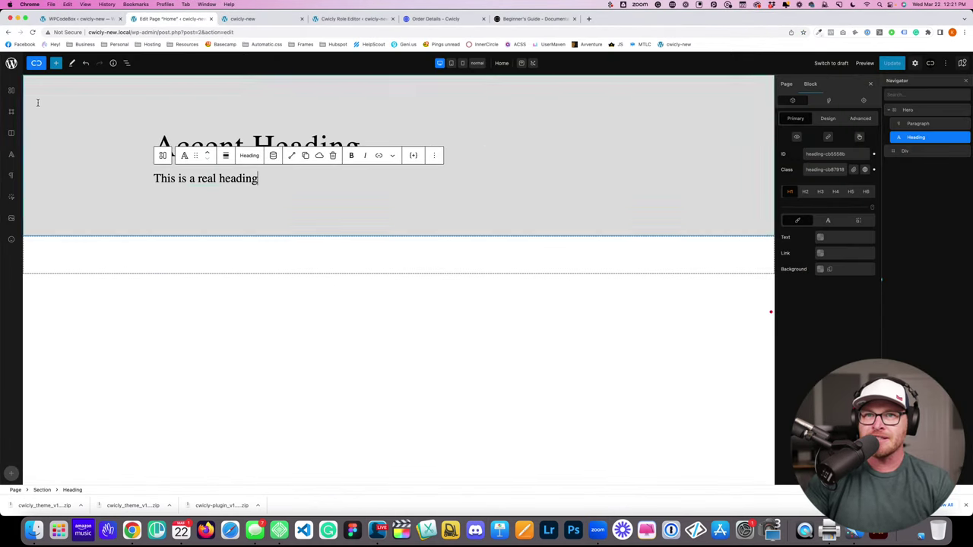
Step: Search the available blocks for "rich" and "text" to look for a rich text block, and clear the search
click(56, 64)
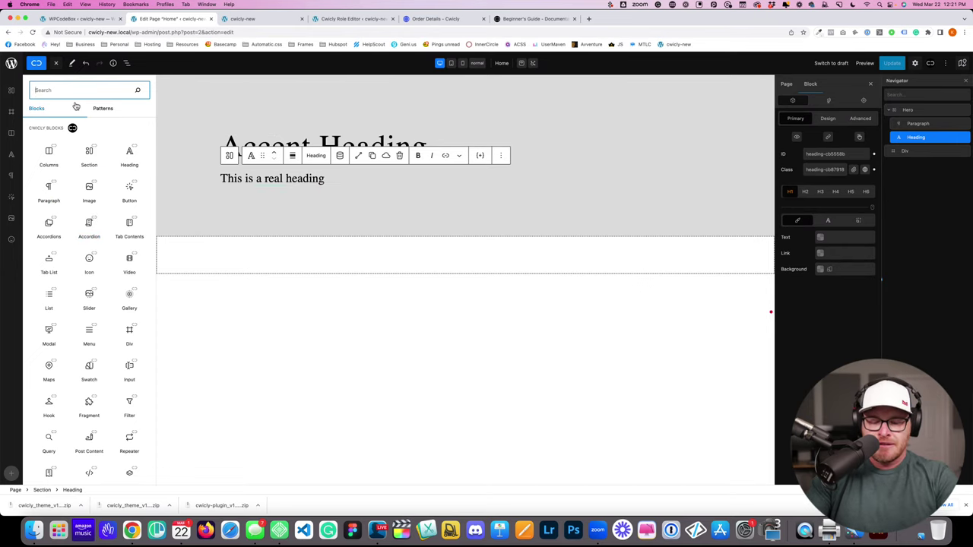
text(rich)
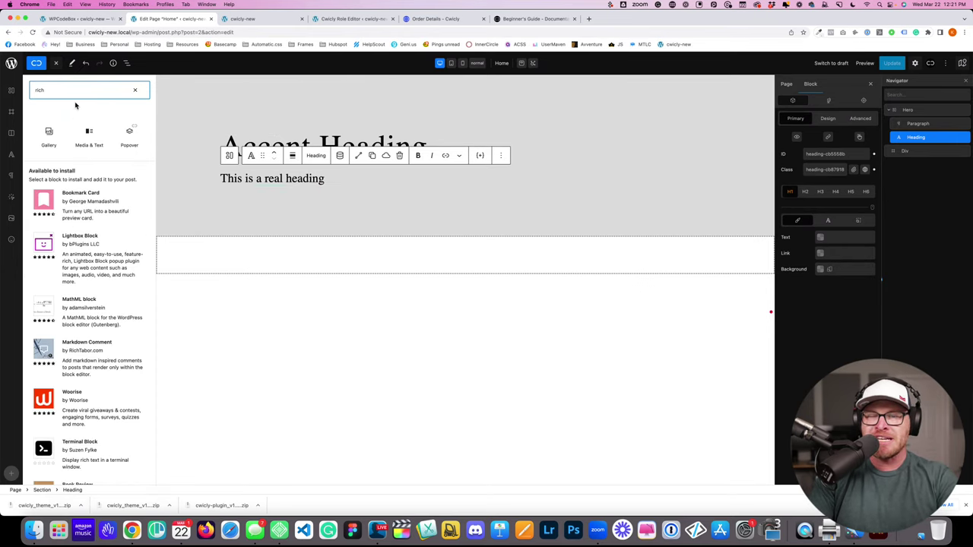
key(BackSpace)
key(BackSpace)
key(BackSpace)
key(BackSpace)
text(text)
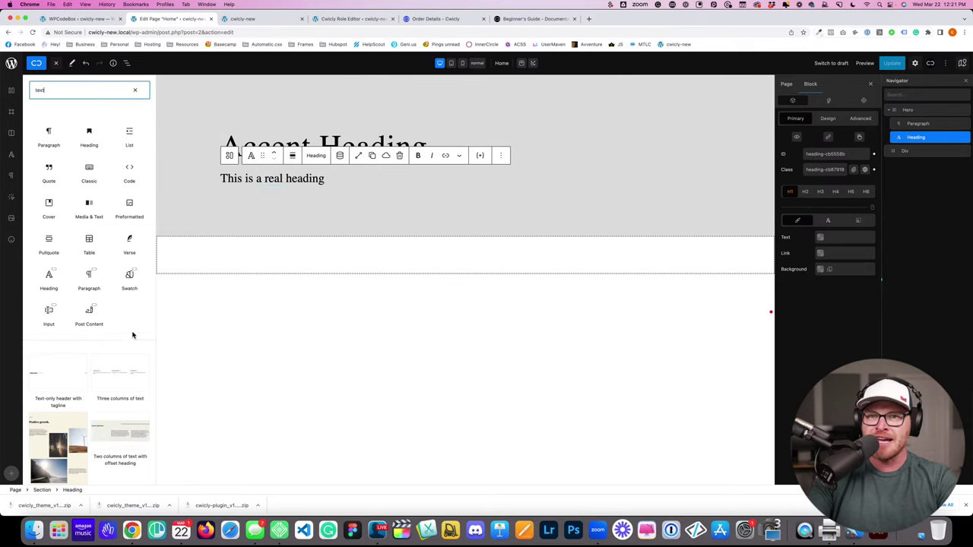
key(BackSpace)
key(BackSpace)
key(BackSpace)
key(BackSpace)
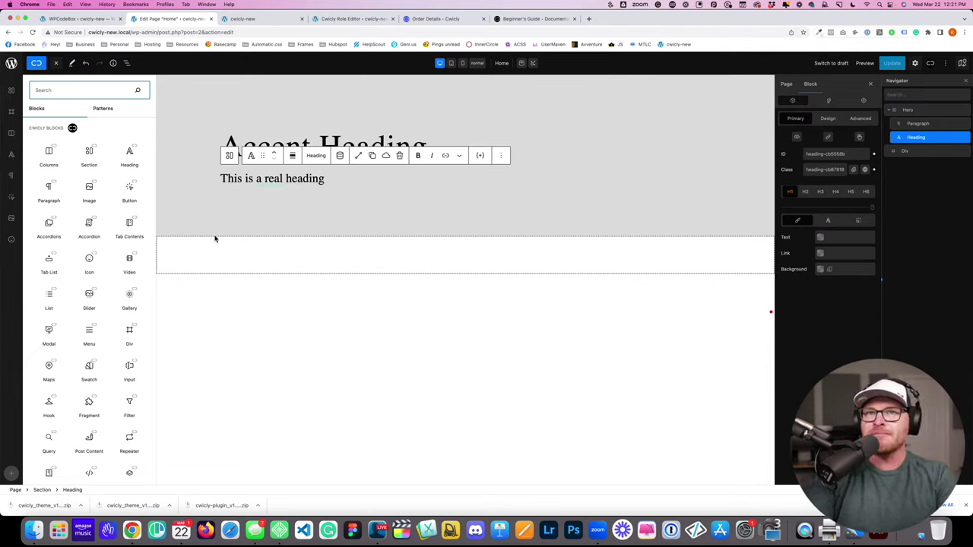
Step: Add a Cwicly Button block below the heading, save the page and label the button "This is a button"
text(button)
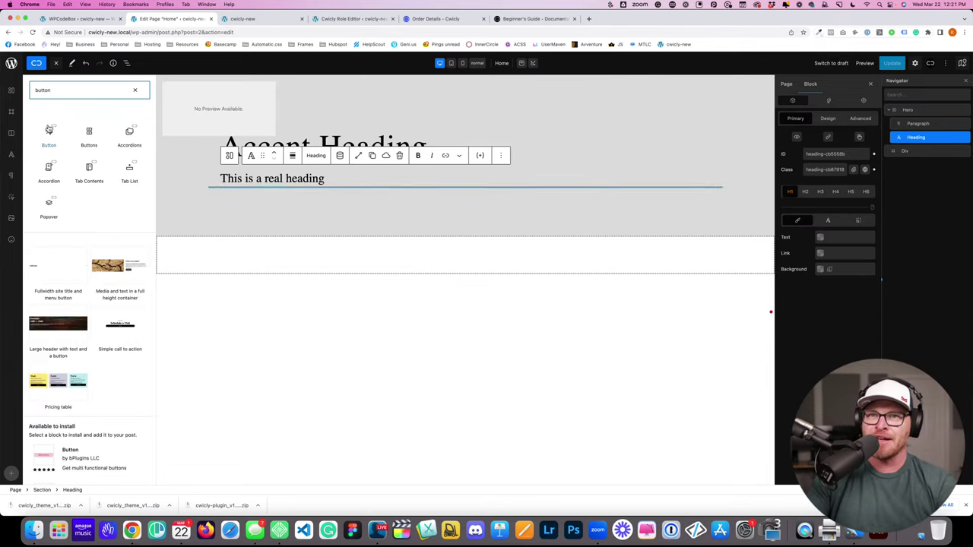
click(49, 133)
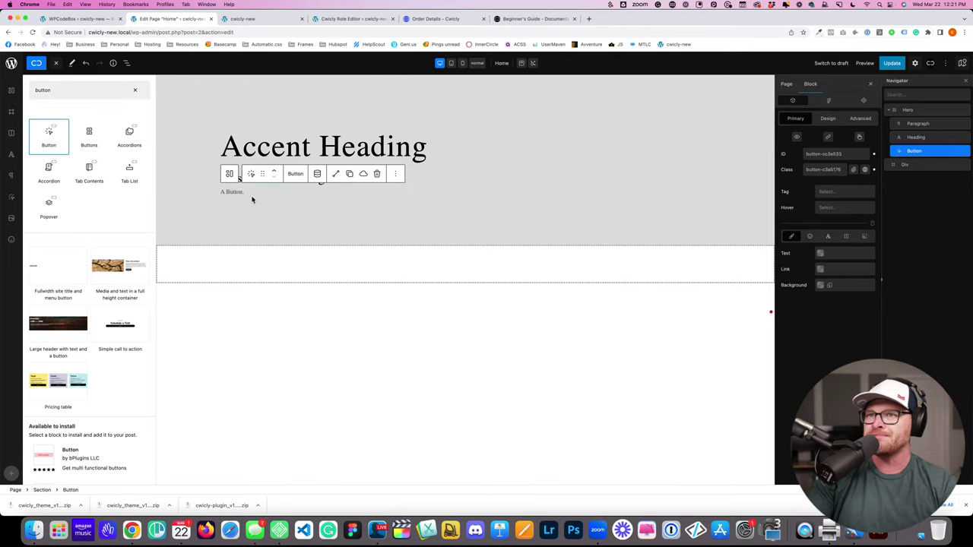
key(Escape)
click(891, 63)
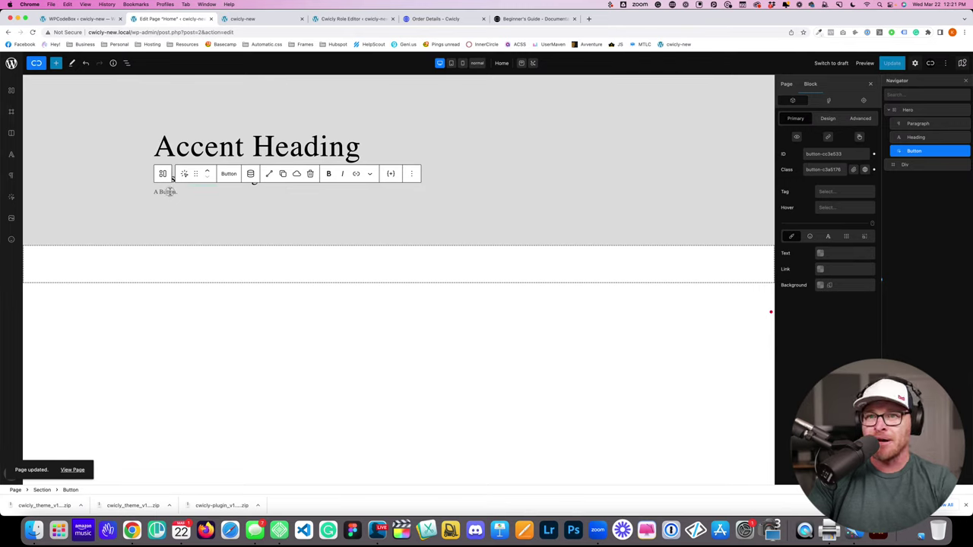
text(This is a button)
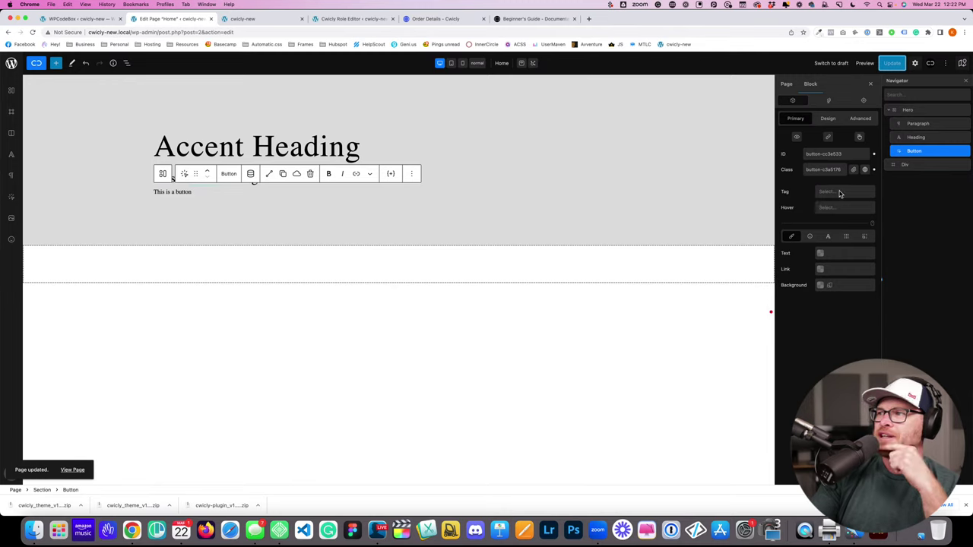
Step: Create the global class btn--action on the button and give it a solid #FF0000 background
click(865, 170)
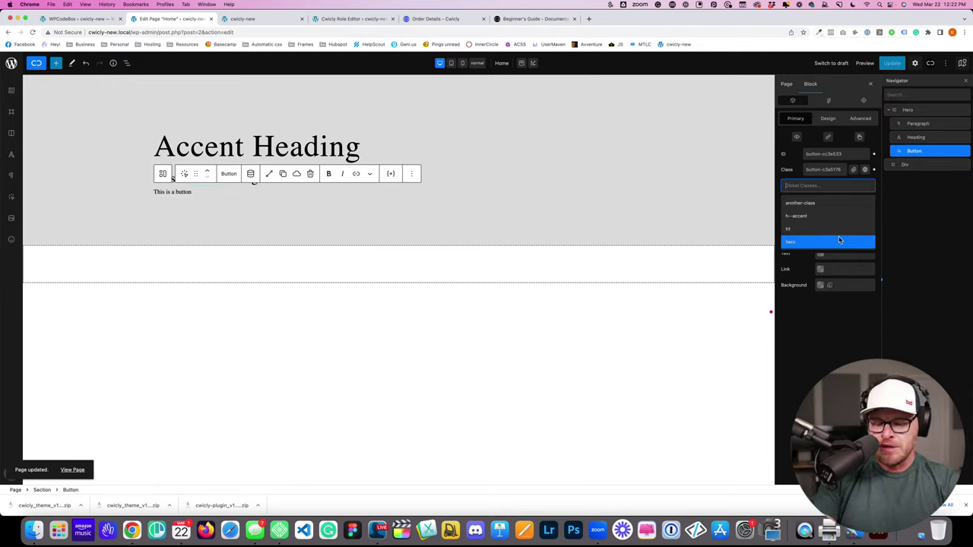
text(btn--action)
key(Return)
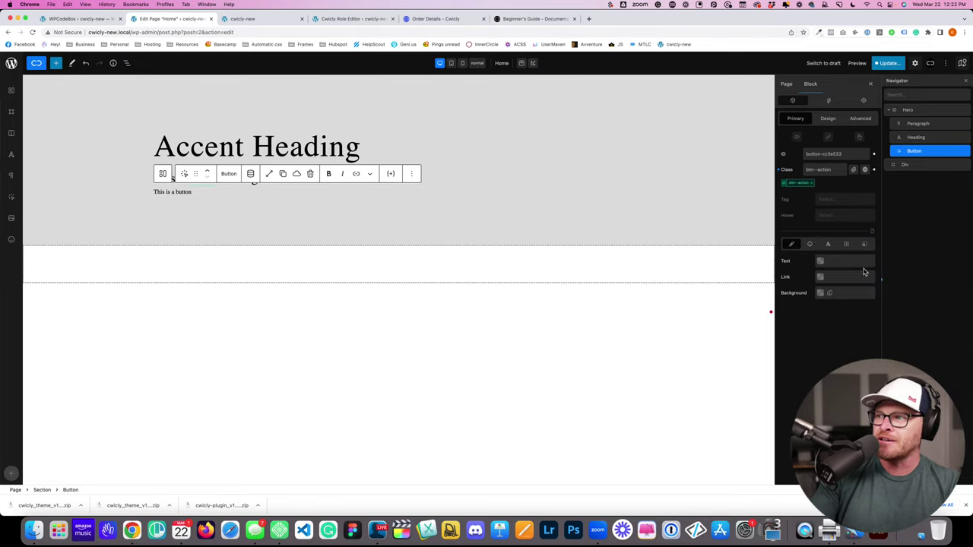
click(826, 294)
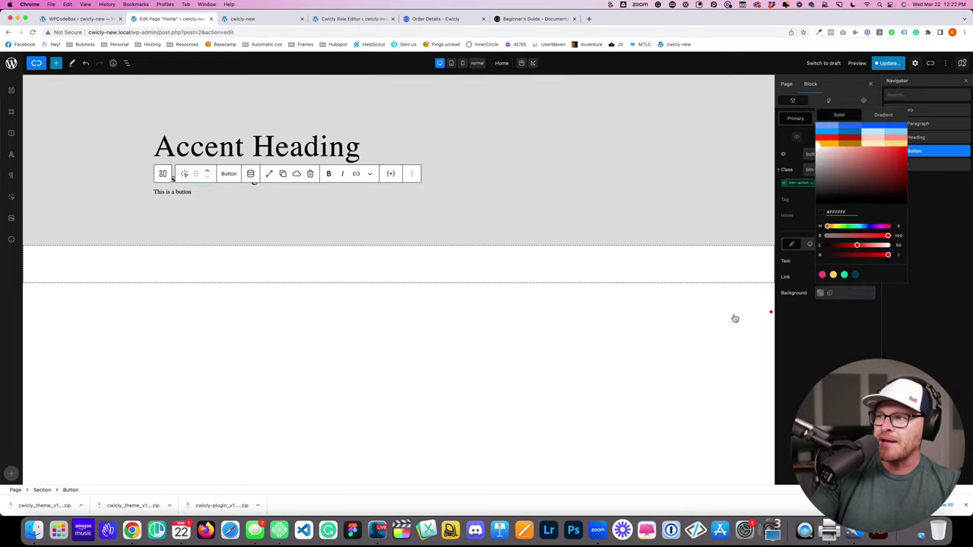
drag(868, 191, 914, 157)
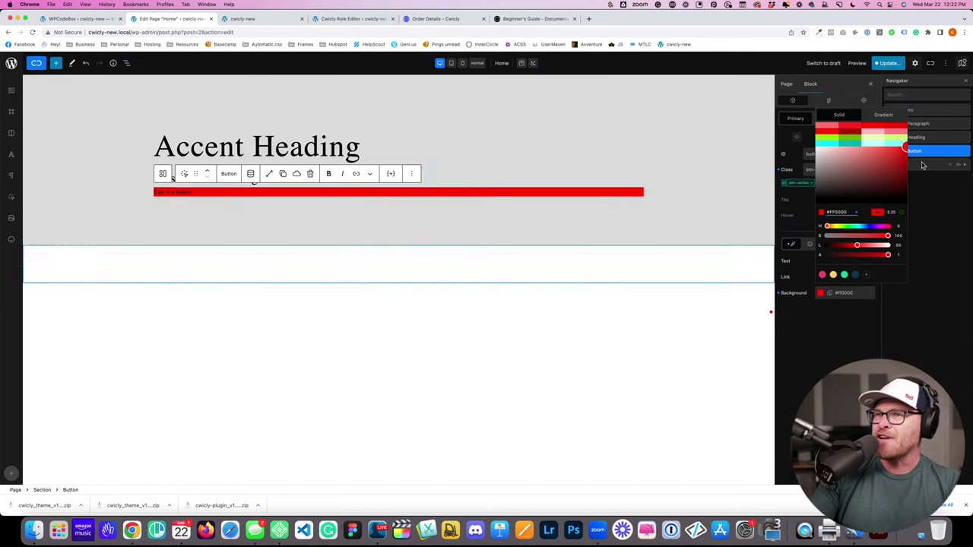
key(Escape)
click(526, 190)
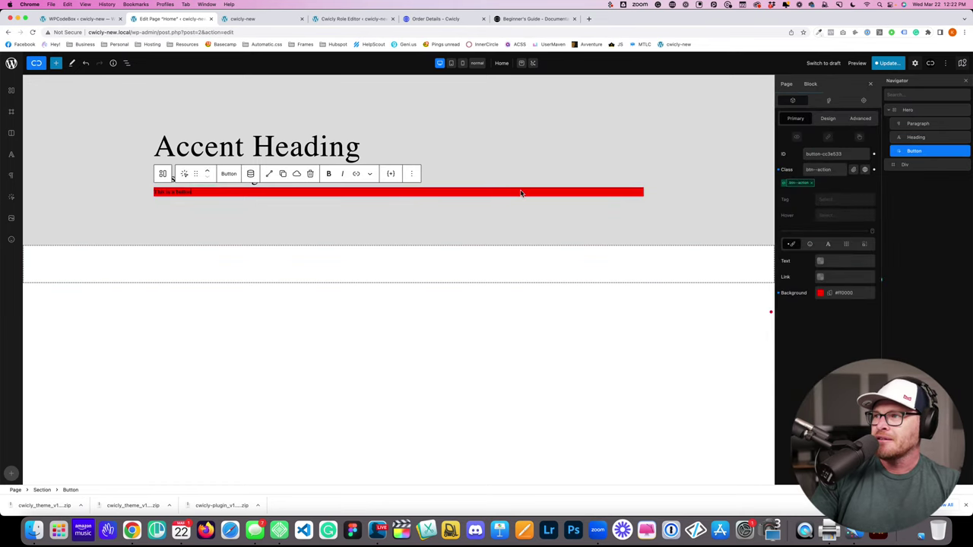
click(827, 244)
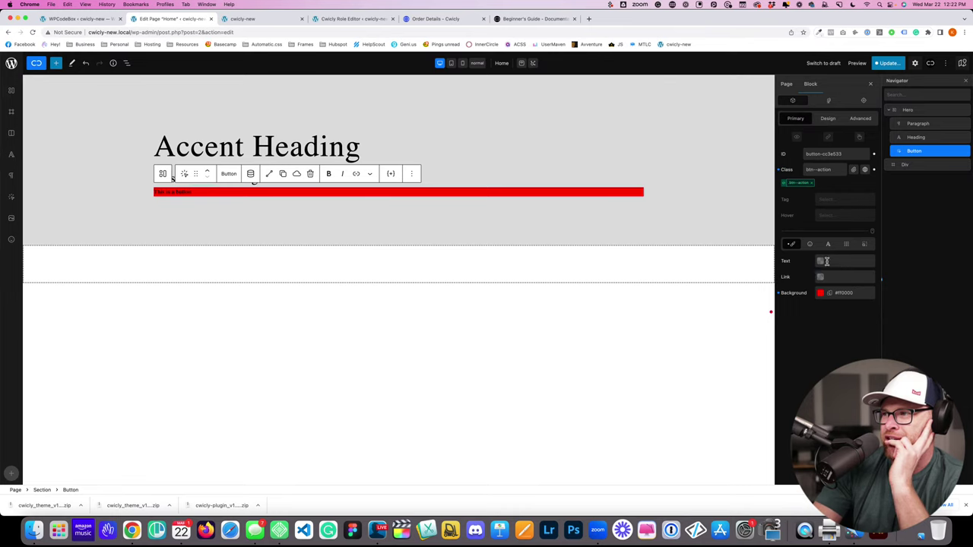
click(820, 261)
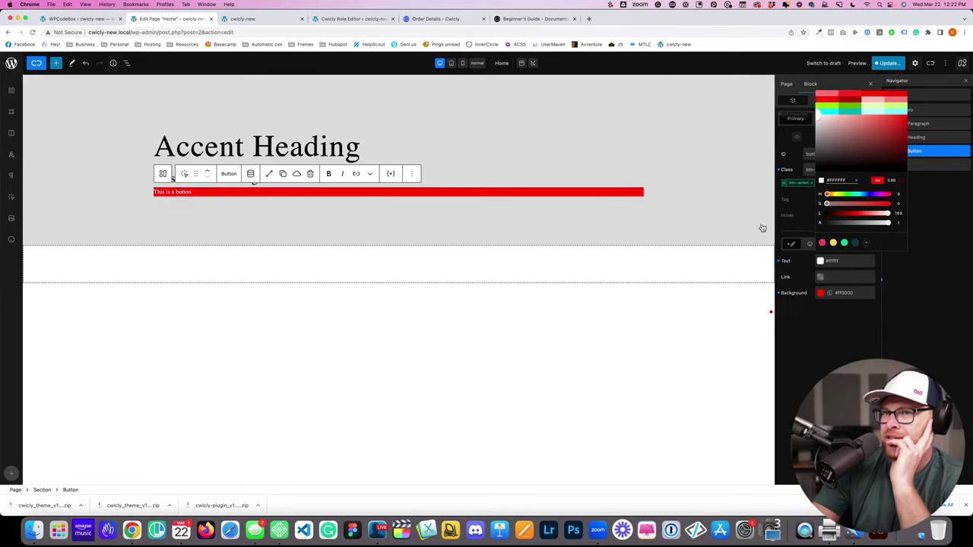
click(806, 281)
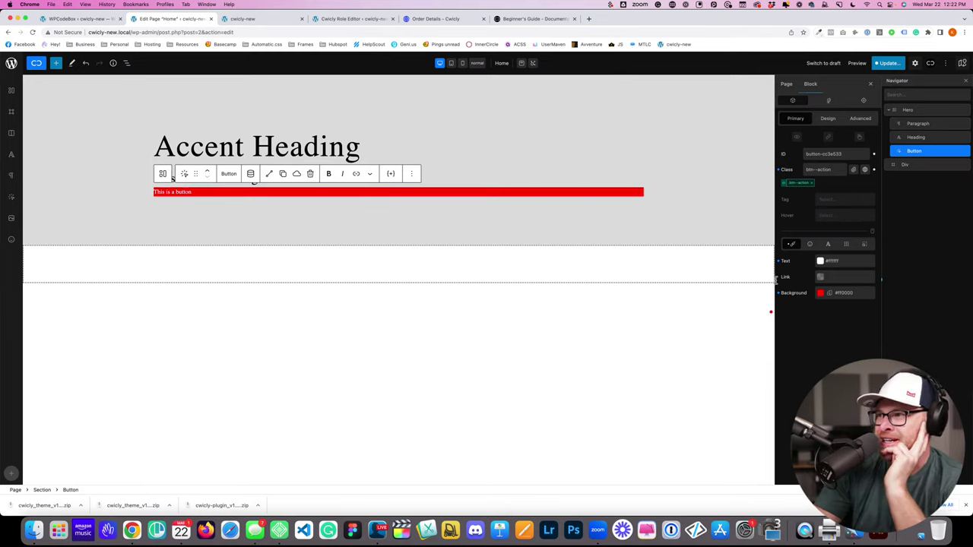
click(837, 279)
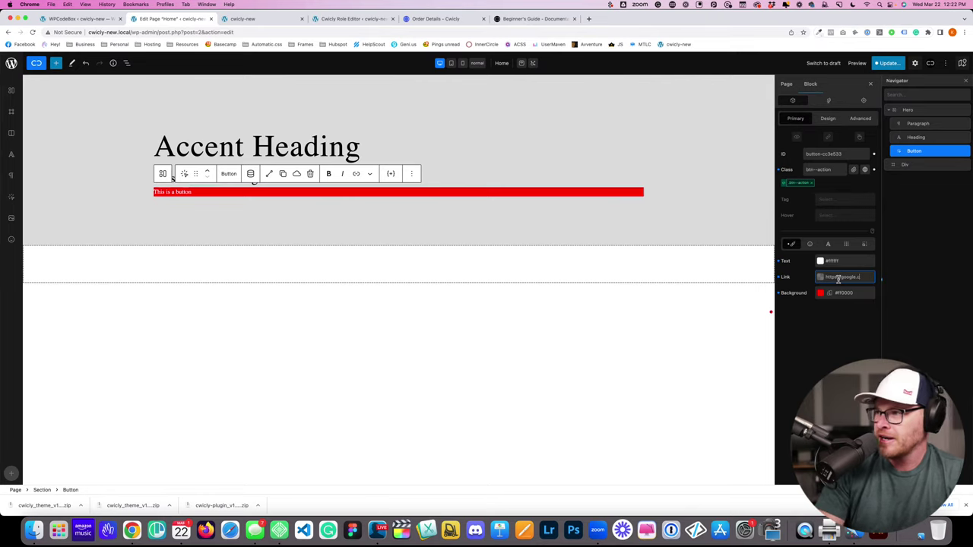
click(889, 62)
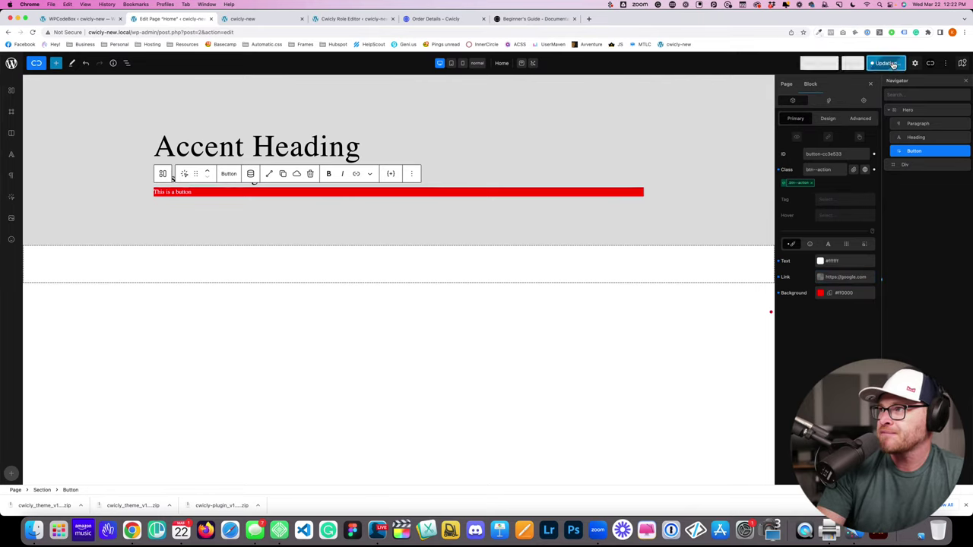
Step: Unlink the padding sides of the btn--action class and set its top padding to 1em
click(864, 244)
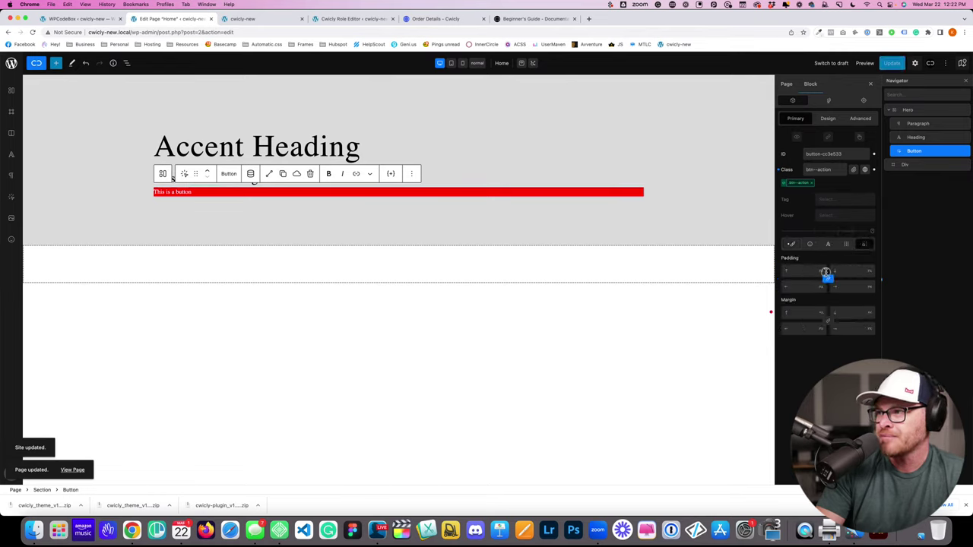
click(802, 269)
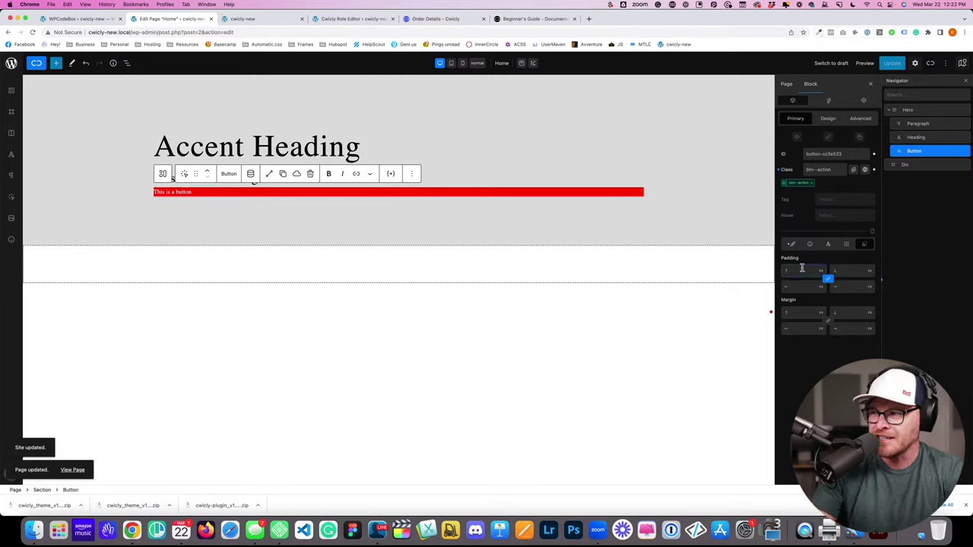
click(827, 281)
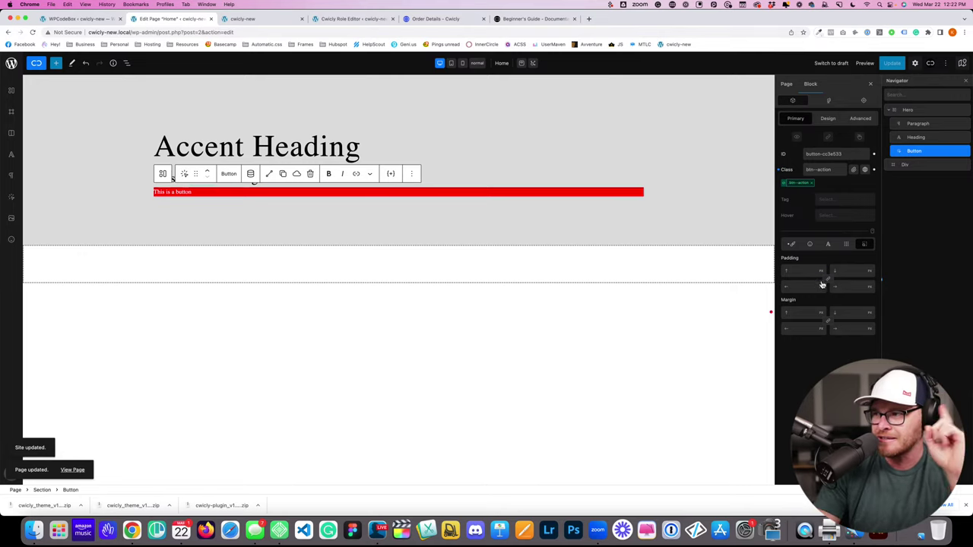
click(797, 271)
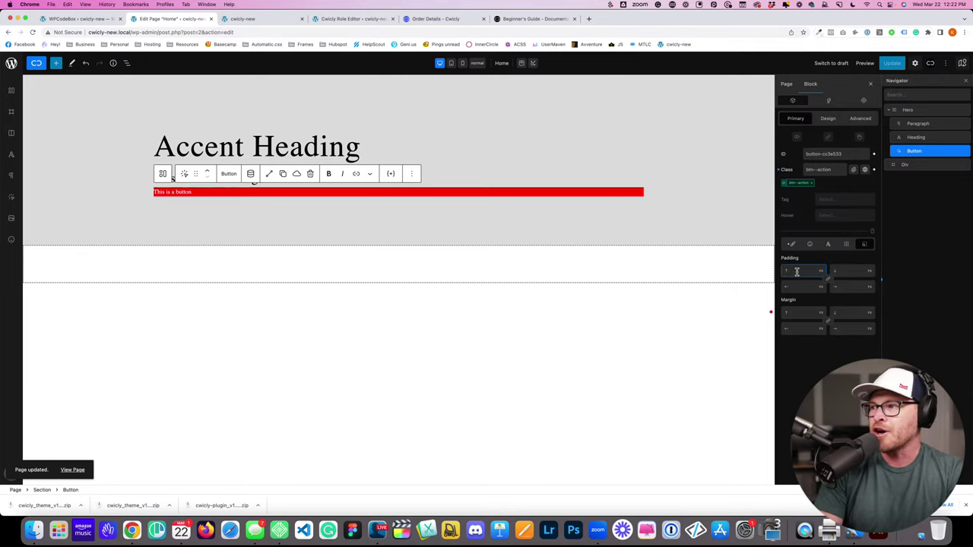
text(1em)
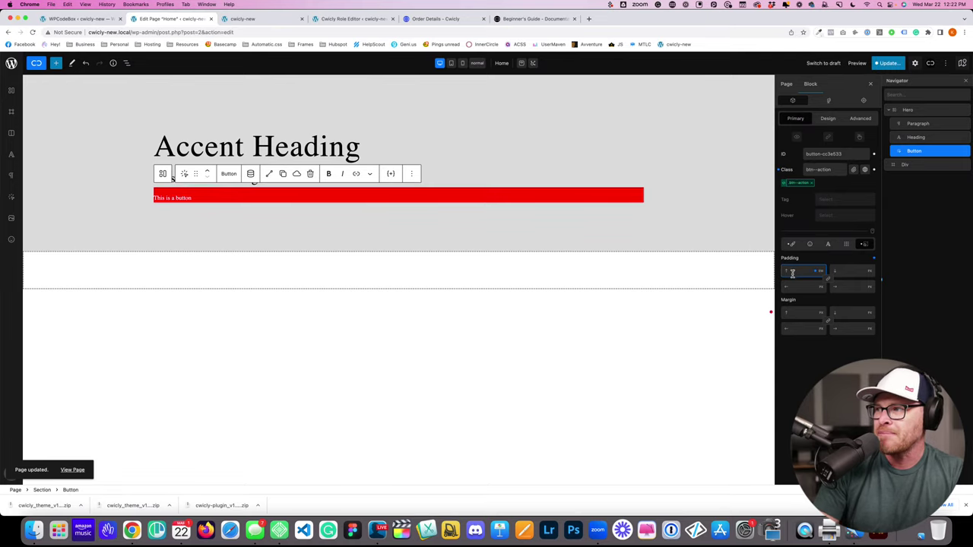
Step: Set the button's top and bottom padding to 1em and left and right padding to 2em, and update the page
click(850, 271)
text(1em)
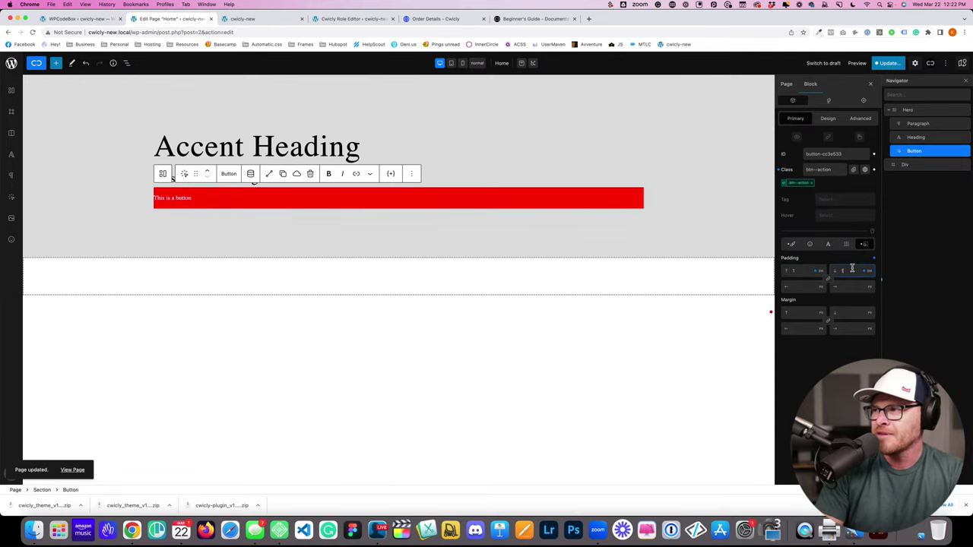
click(798, 288)
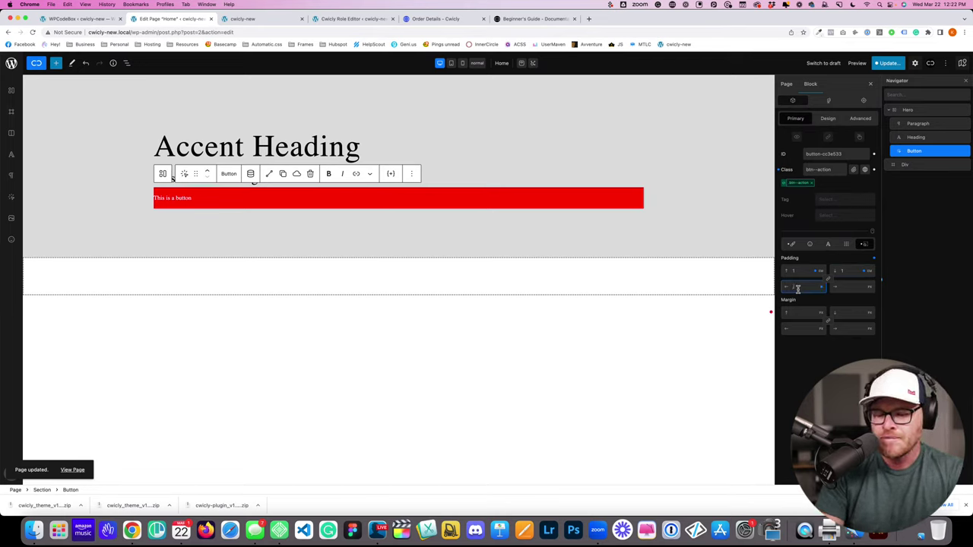
text(1em)
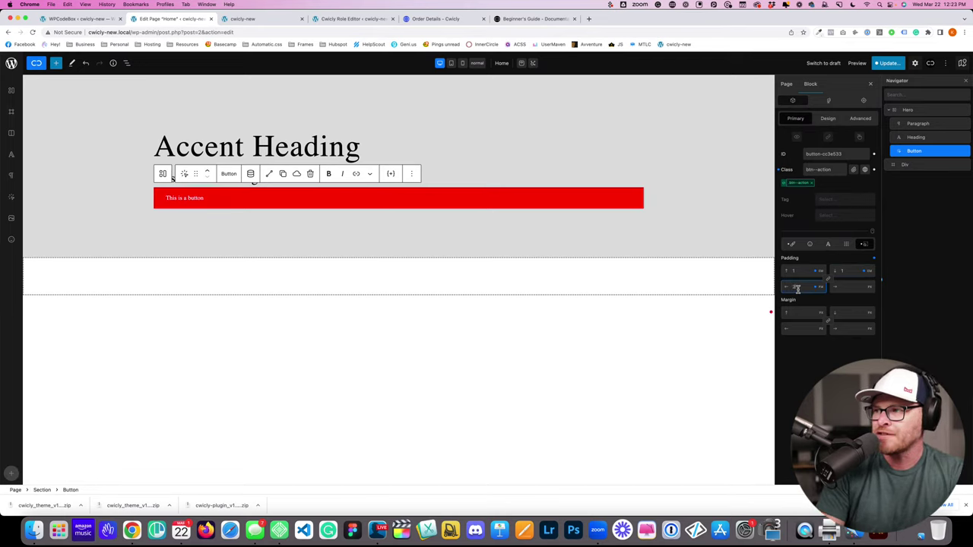
click(845, 288)
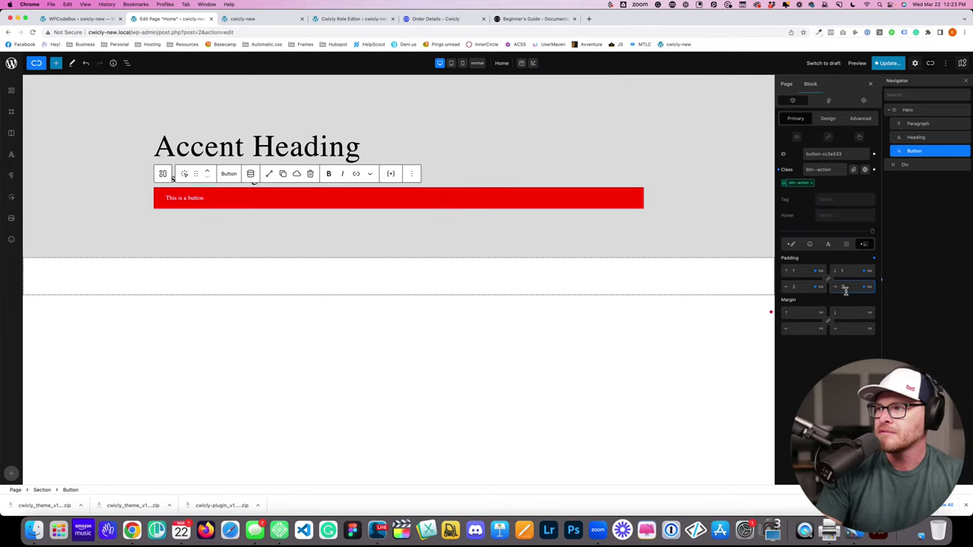
text(2)
click(887, 64)
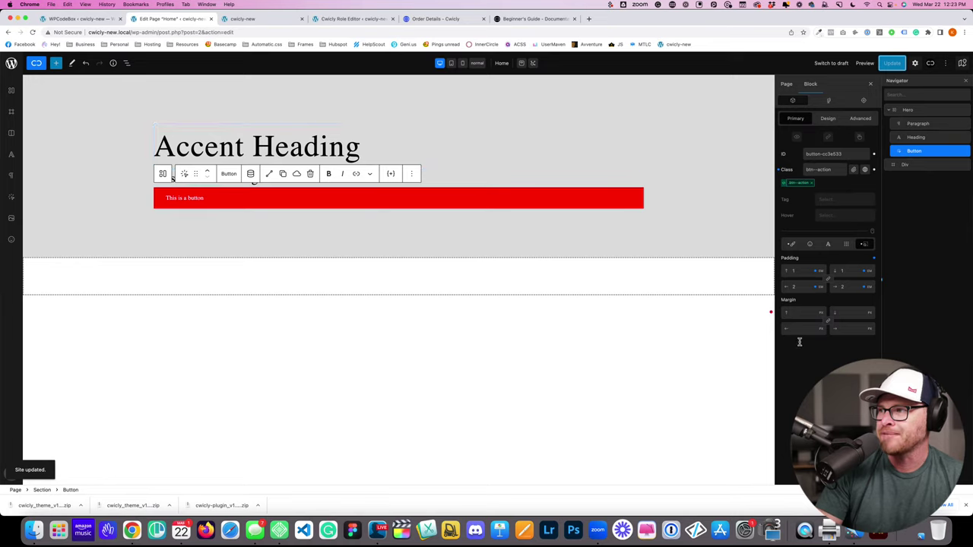
Step: Review the button's primary style groups: icon, typography, layout, margin and padding, and colours
click(811, 245)
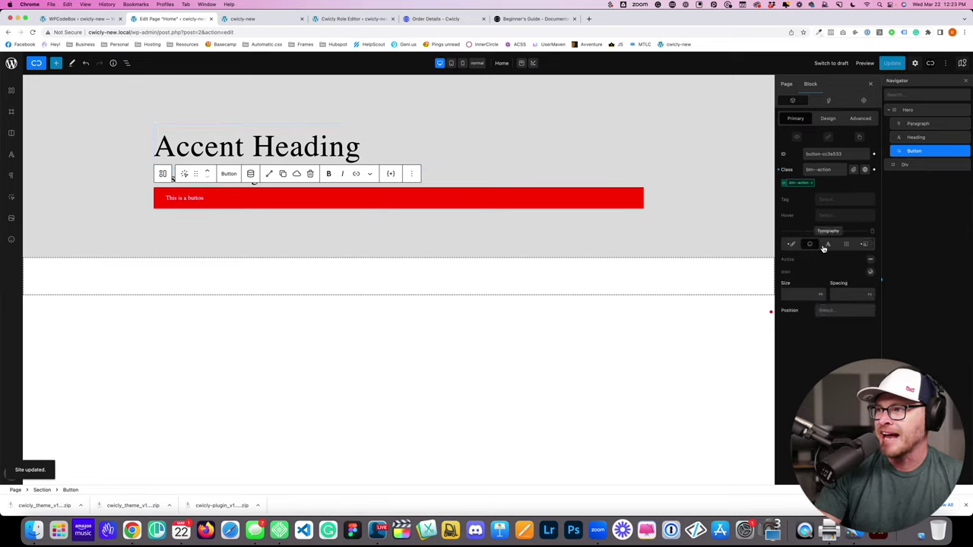
click(827, 244)
click(846, 245)
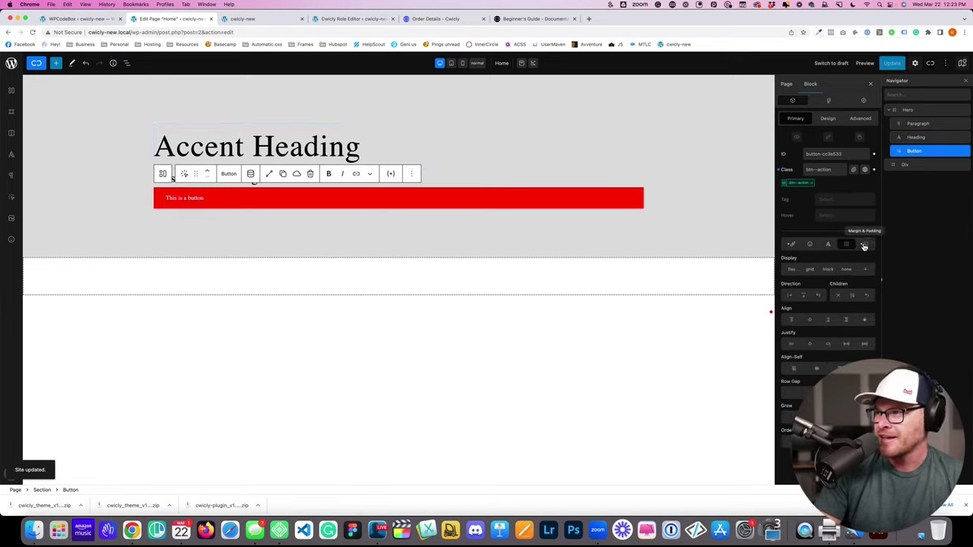
click(864, 245)
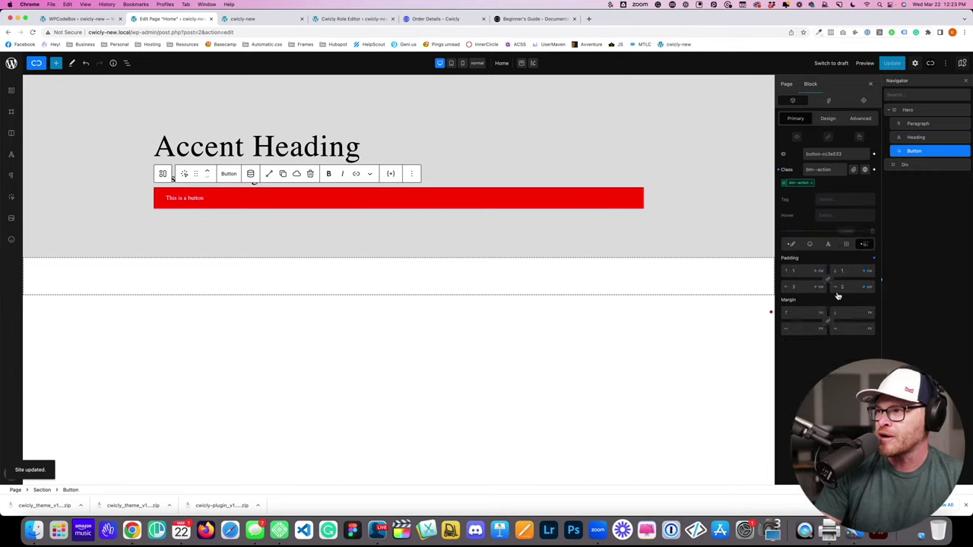
click(846, 244)
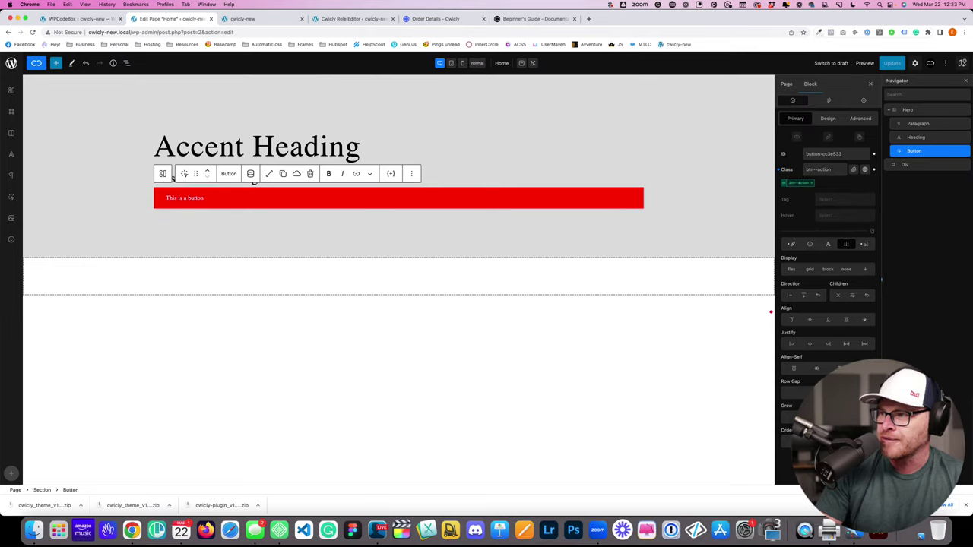
click(828, 244)
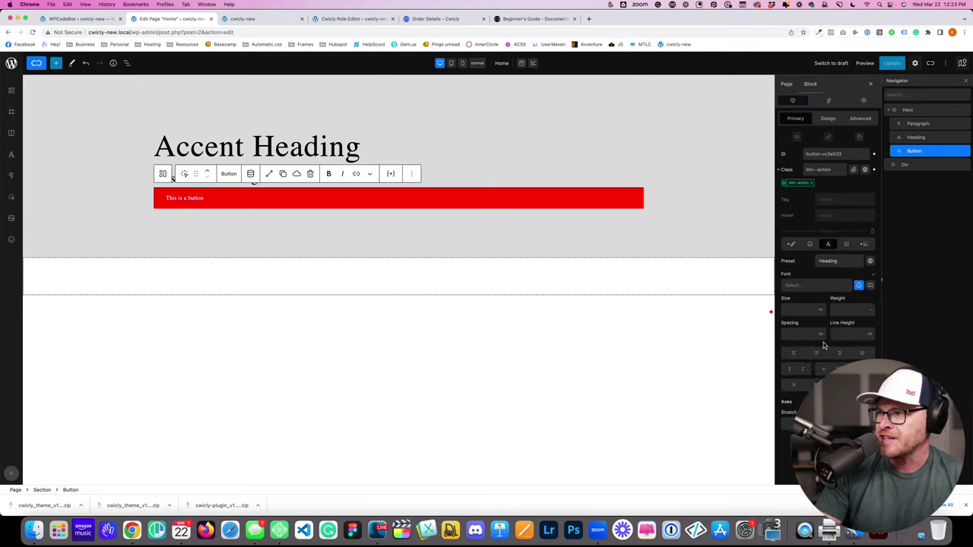
click(810, 244)
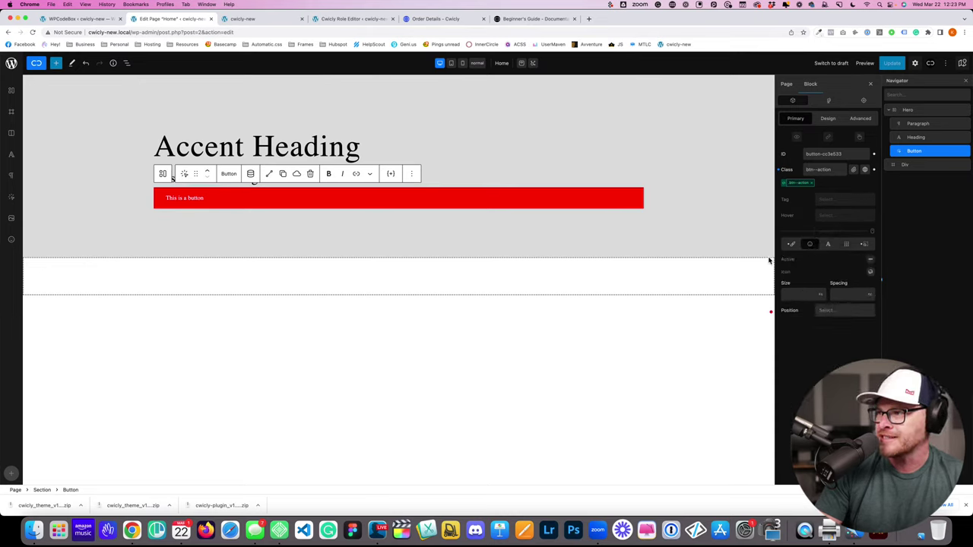
click(791, 244)
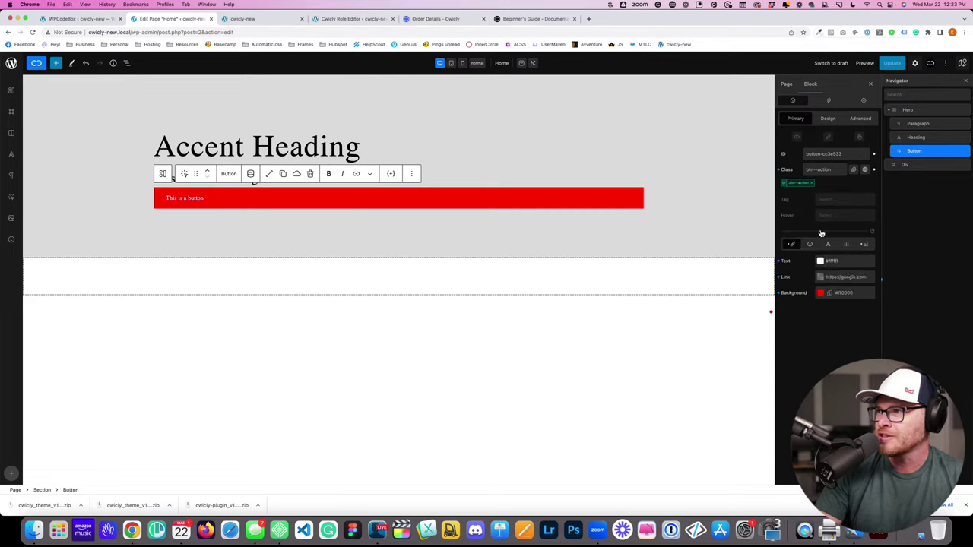
Step: Review the button's design groups and advanced settings, including background, typography, layout, border, custom CSS and attributes, and compare them with the primary settings
click(828, 119)
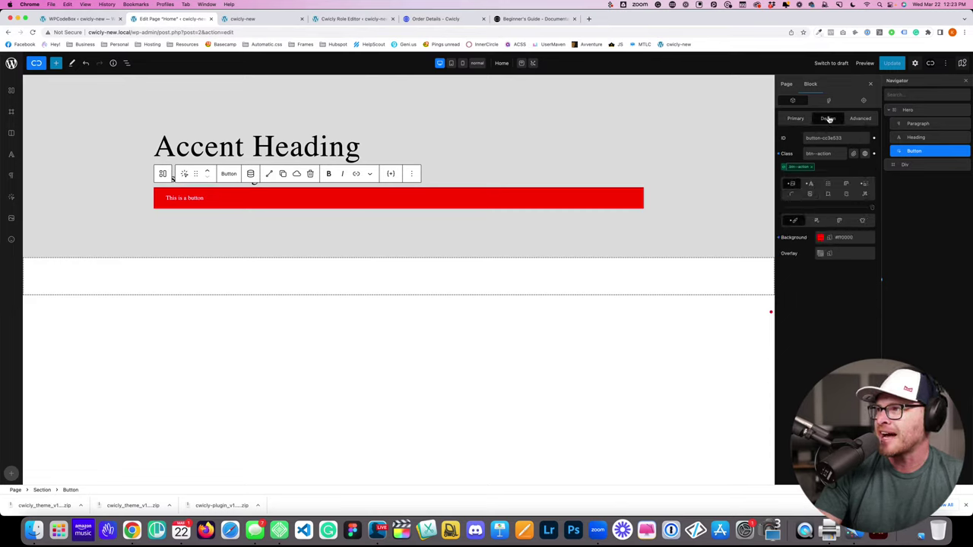
click(818, 221)
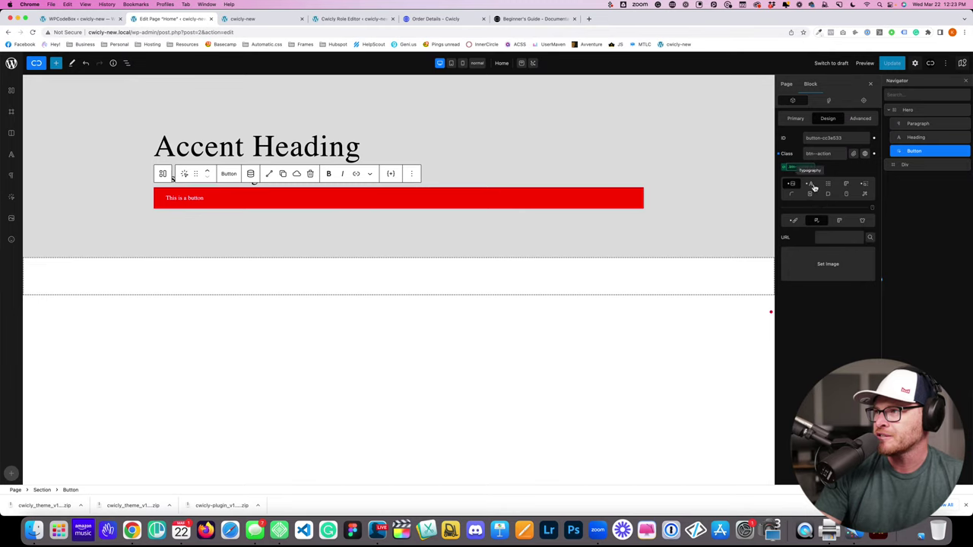
click(809, 184)
click(828, 184)
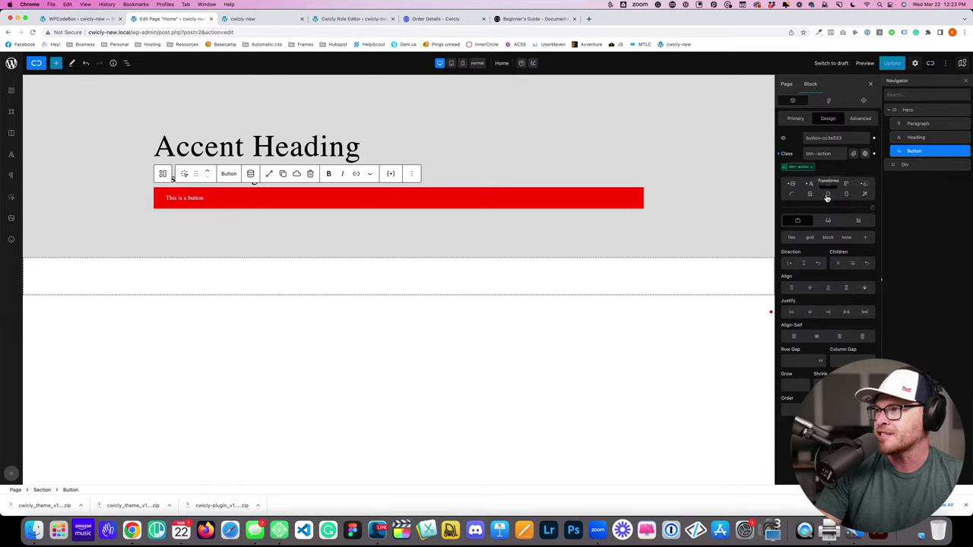
click(792, 194)
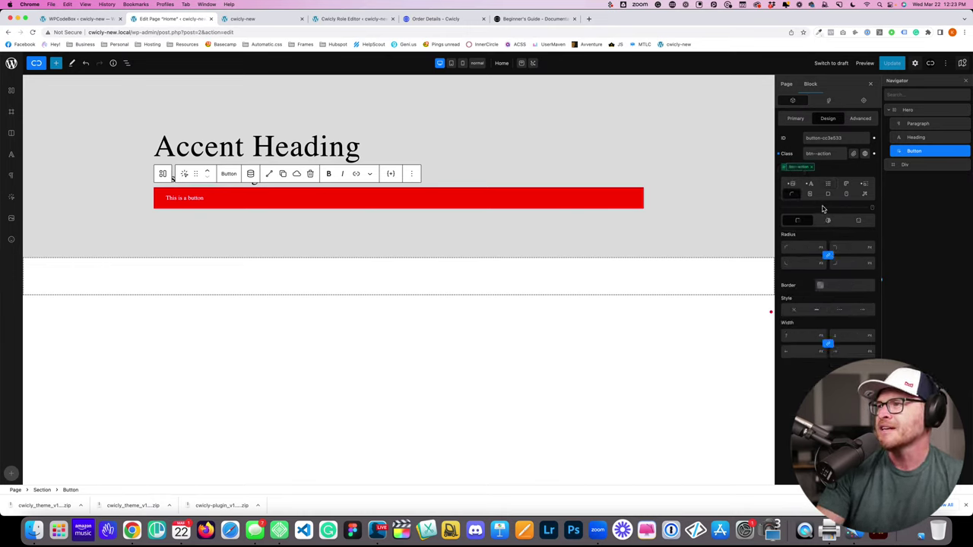
click(794, 122)
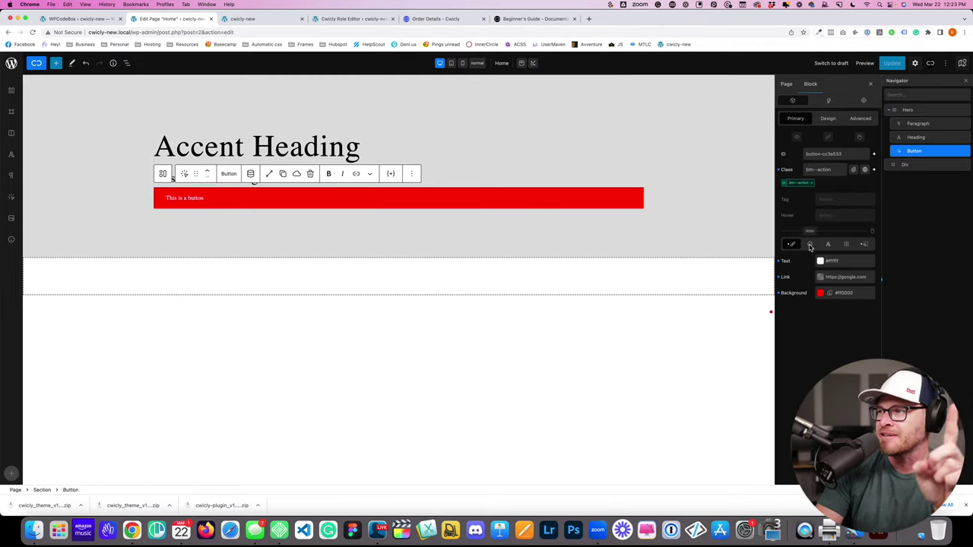
click(827, 116)
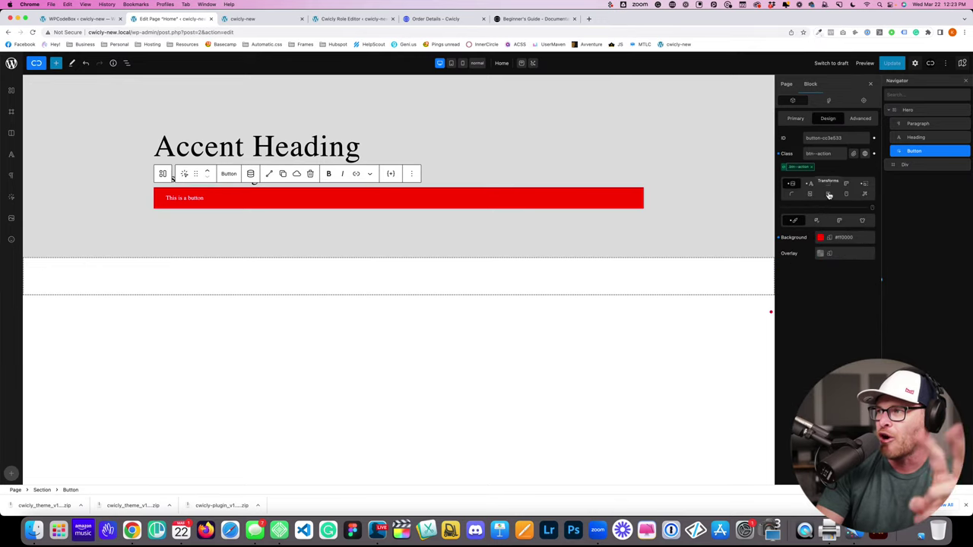
click(858, 120)
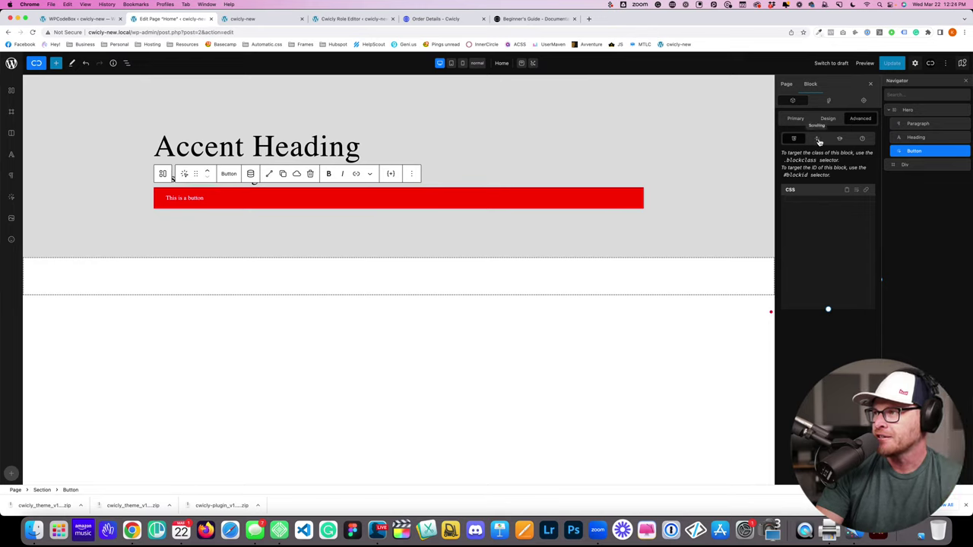
click(840, 141)
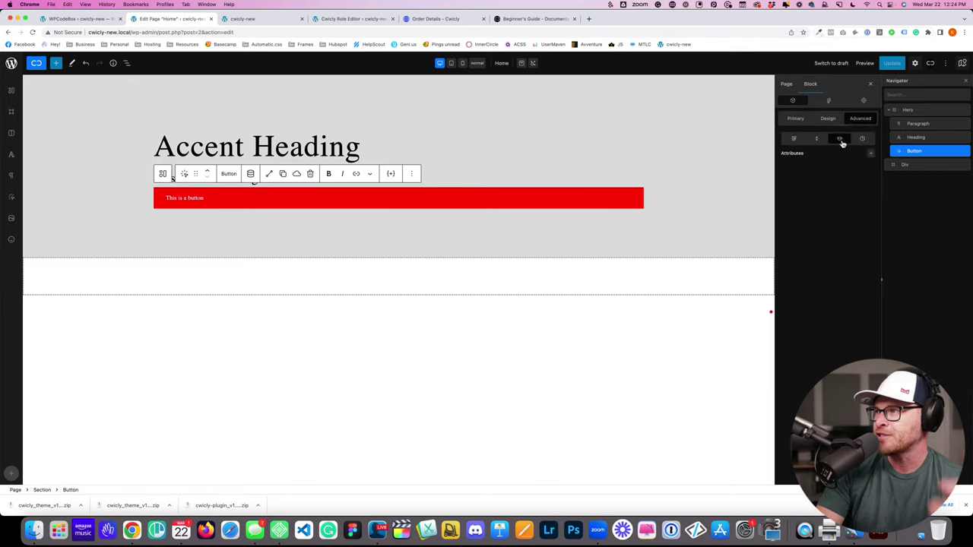
click(826, 120)
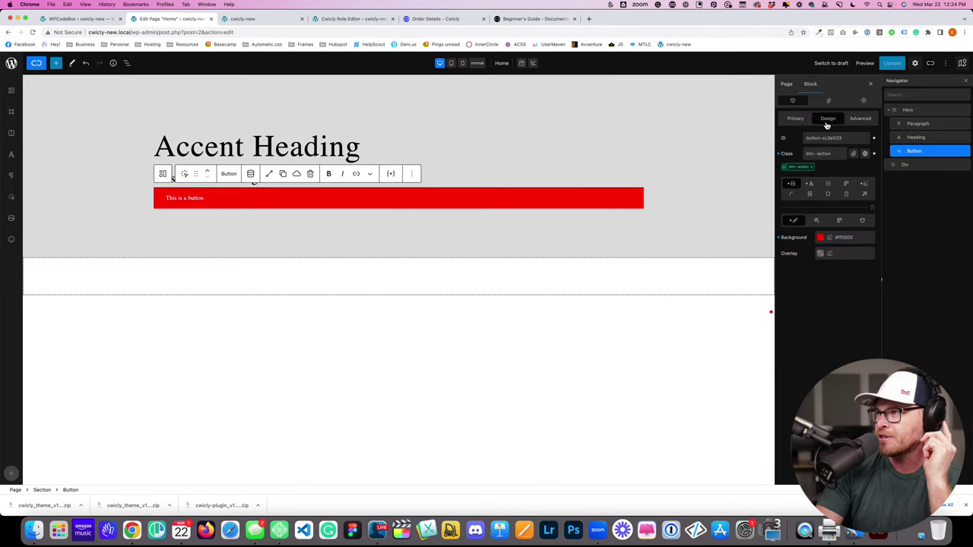
click(806, 124)
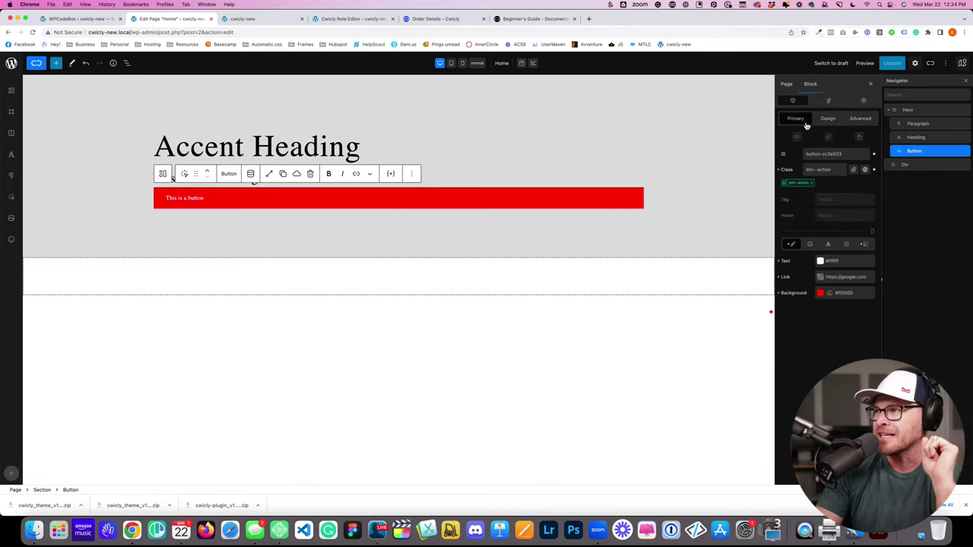
Step: Set the border radius of the btn--action class to 1em on all four corners and update the page
click(827, 119)
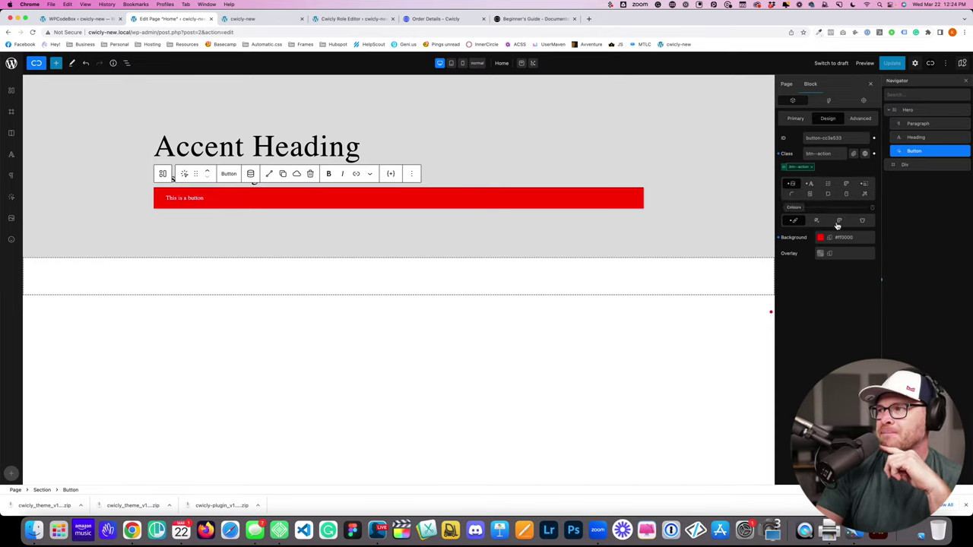
click(791, 194)
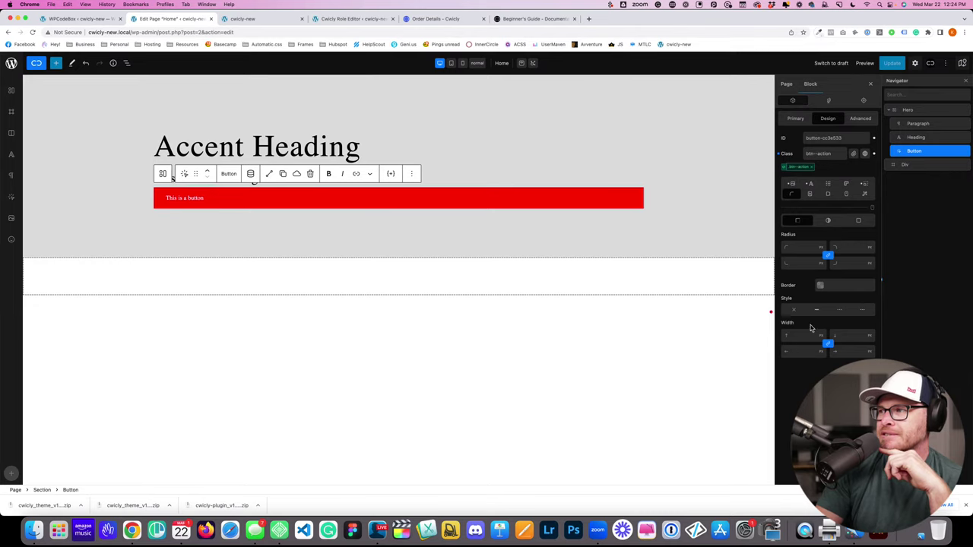
click(809, 247)
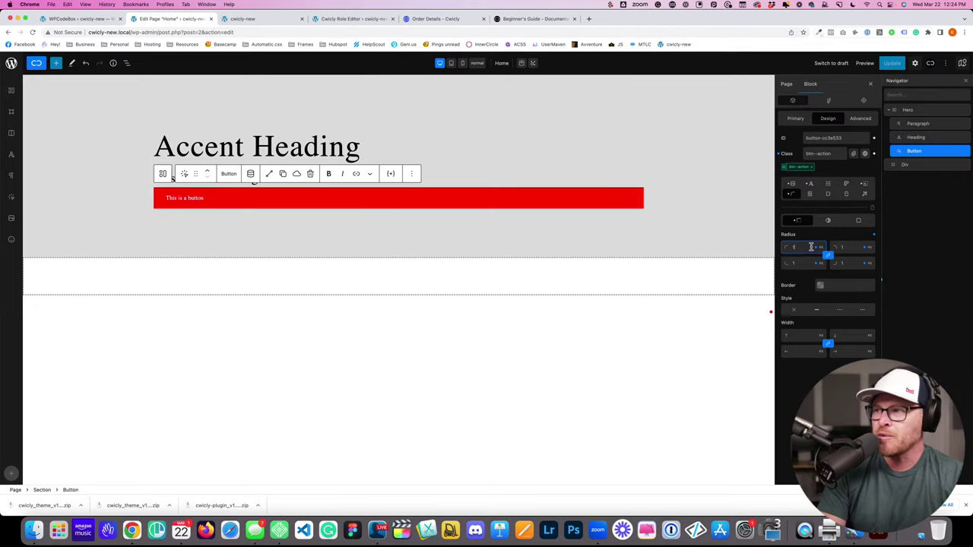
text(1)
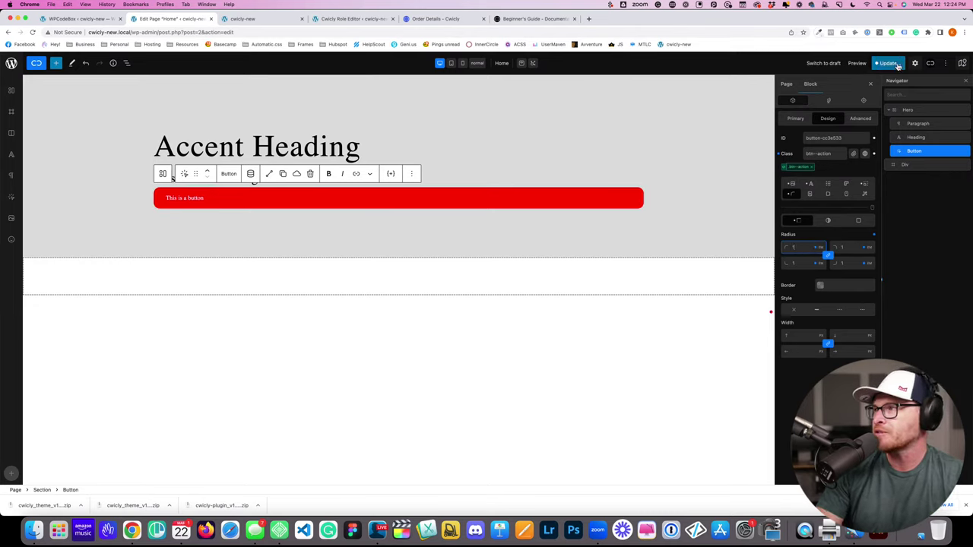
click(888, 63)
click(897, 62)
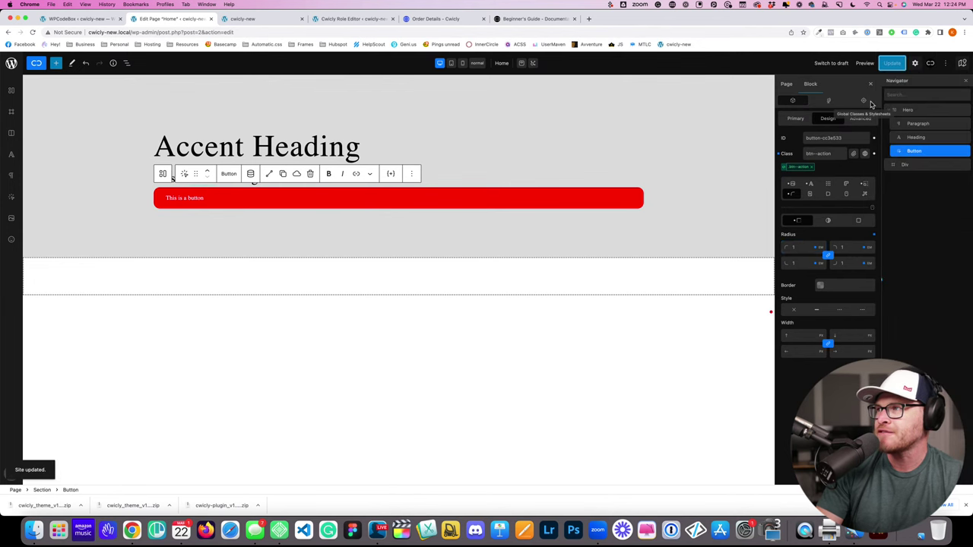
Step: Reload the live front-end page to check the button's styling against the editor
click(235, 18)
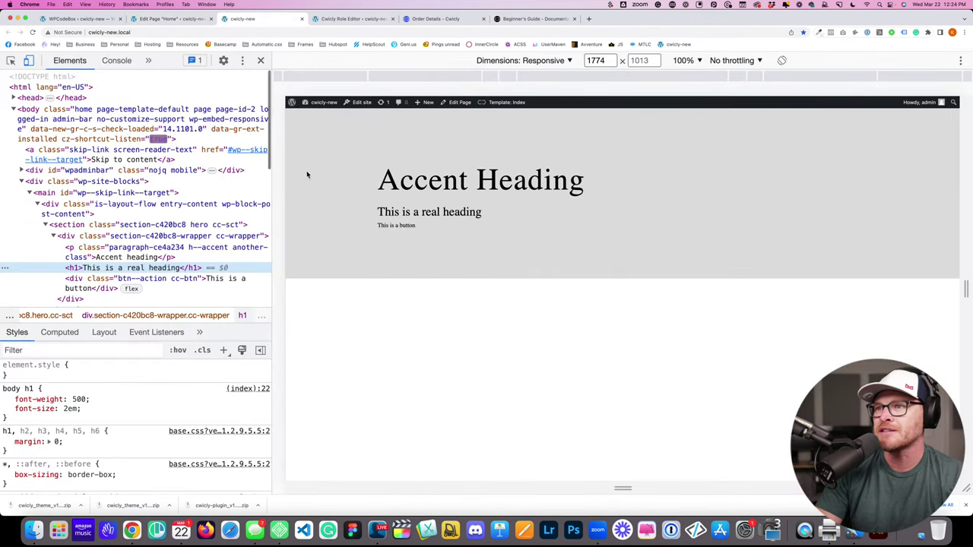
key(super+r)
click(174, 19)
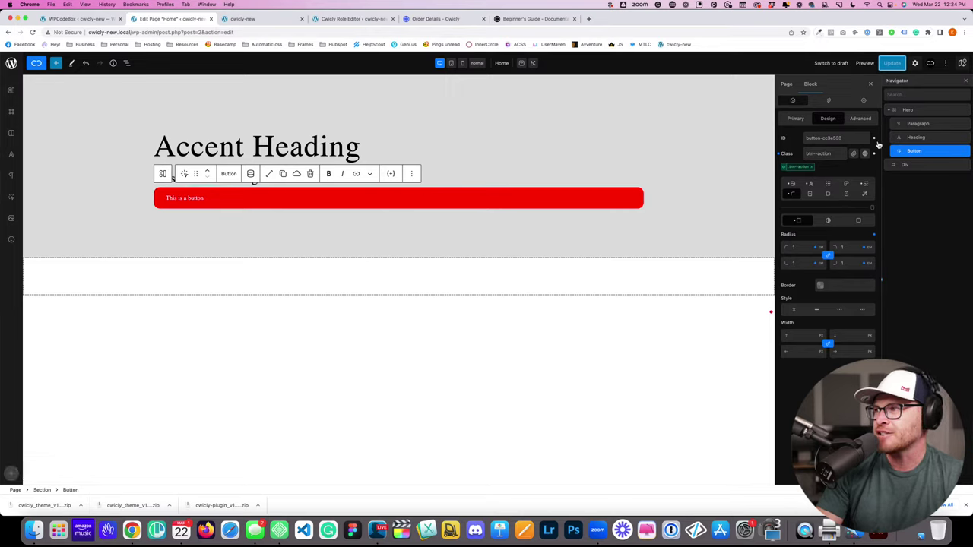
click(252, 21)
key(super+r)
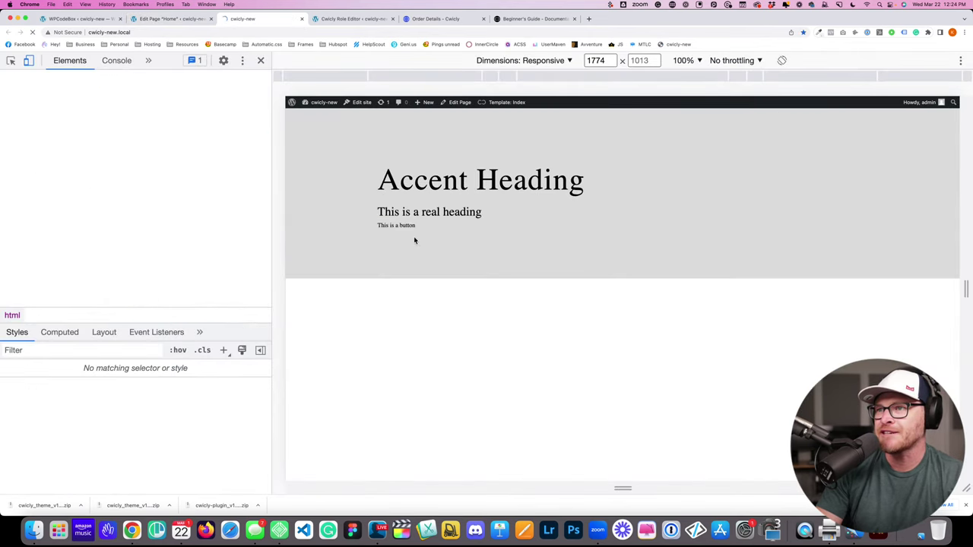
Step: Inspect the front-end button's markup and CSS rules for the btn--action class, and compare it with the button in the editor
right_click(409, 225)
click(426, 307)
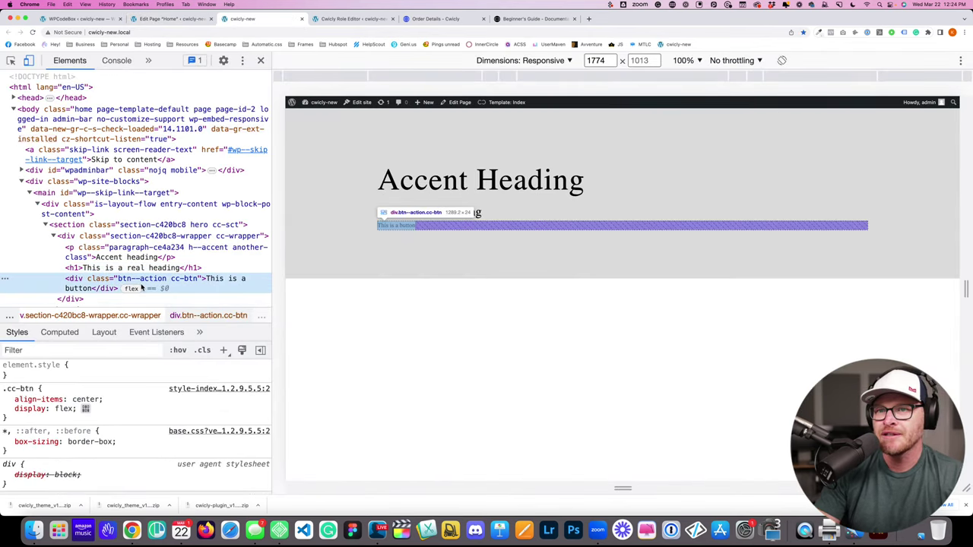
double_click(163, 279)
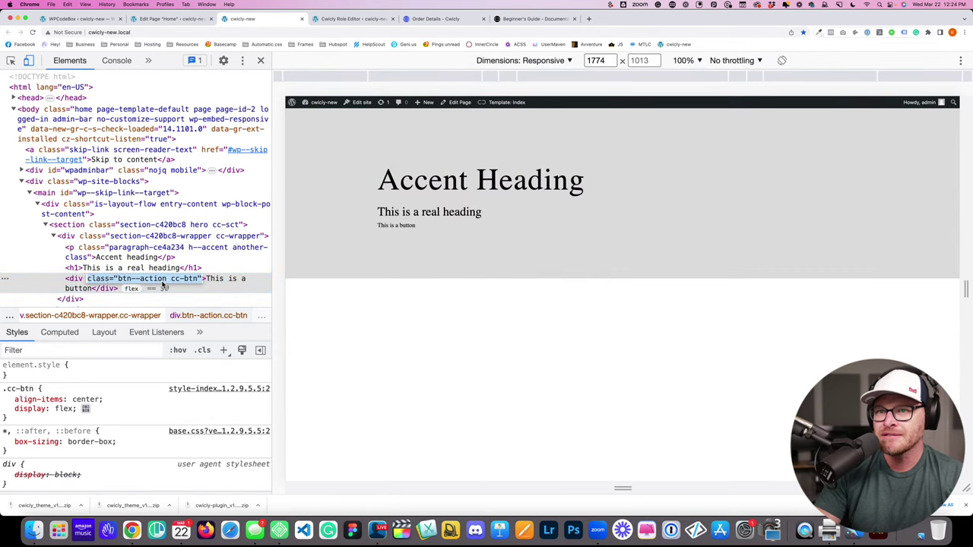
click(124, 280)
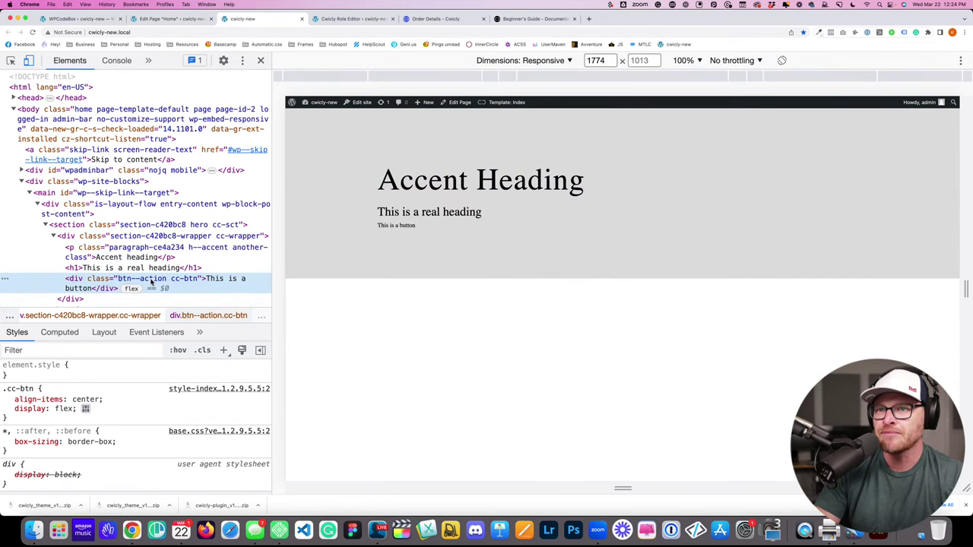
click(172, 18)
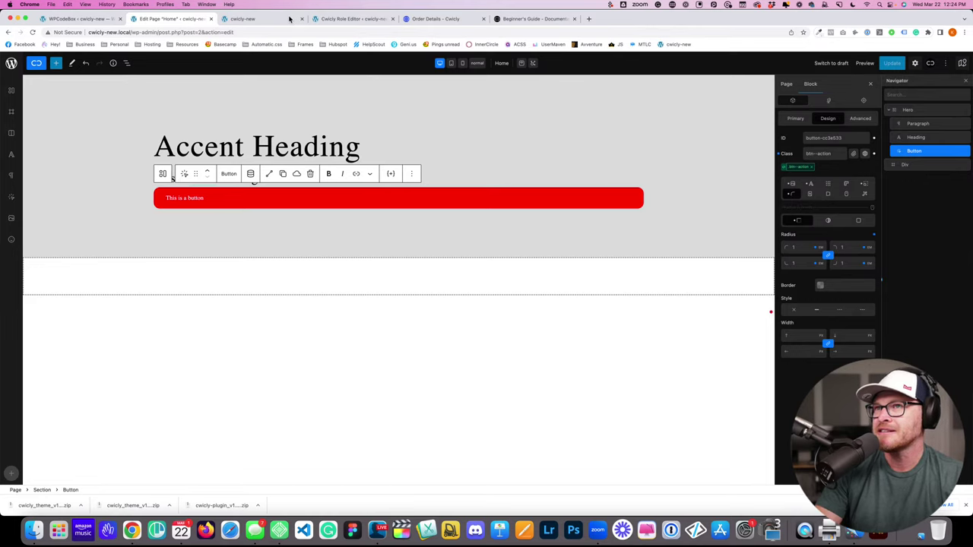
key(ctrl+Tab)
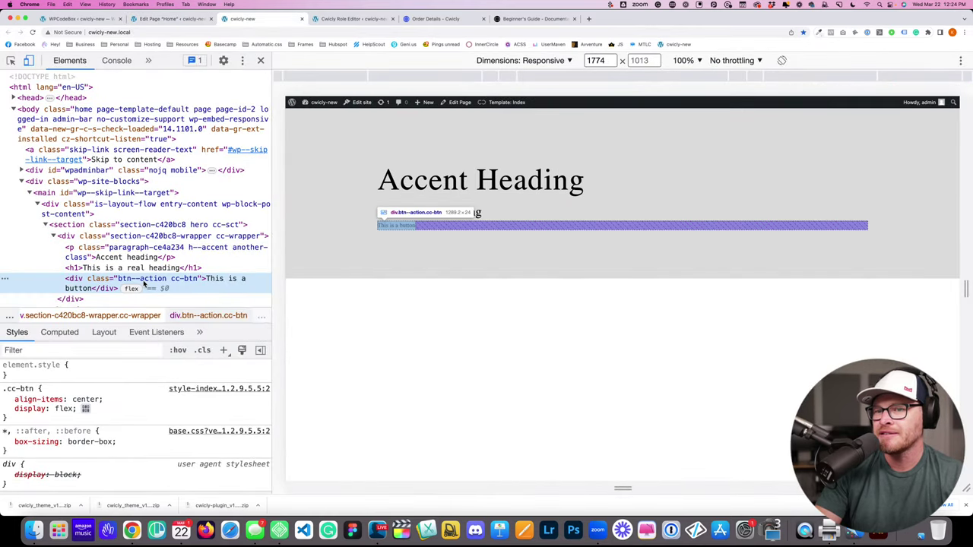
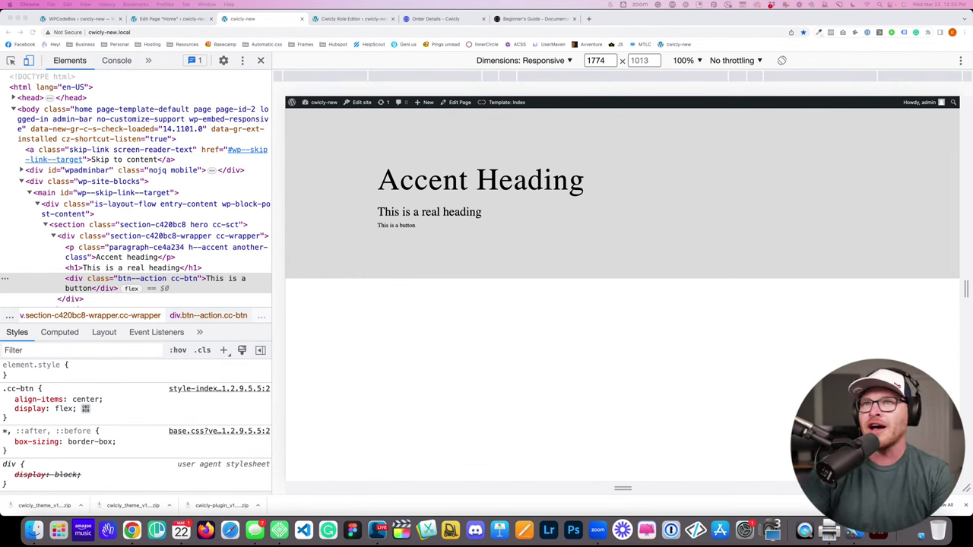
Step: Clear the link colour value of the btn--action class in the button's primary settings and update the page
key(super+1)
click(161, 20)
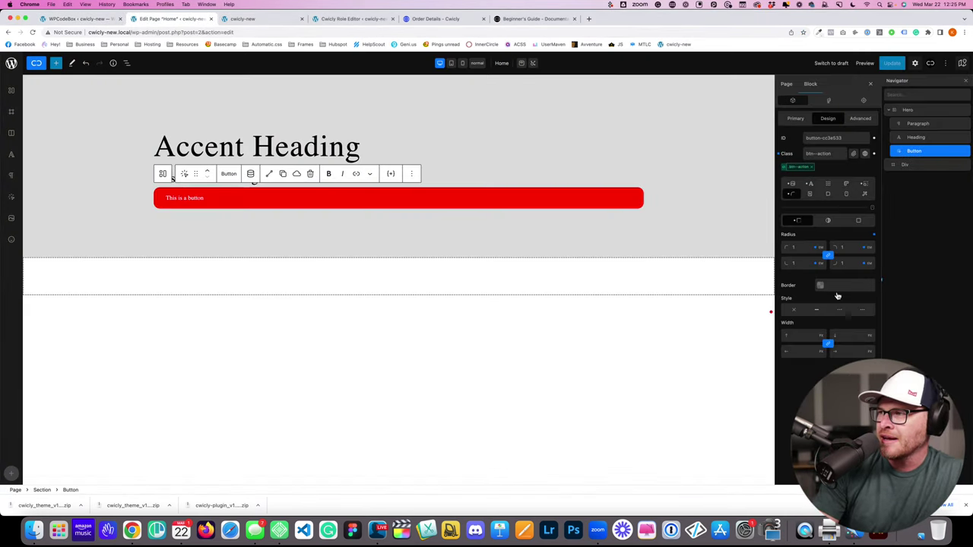
click(188, 199)
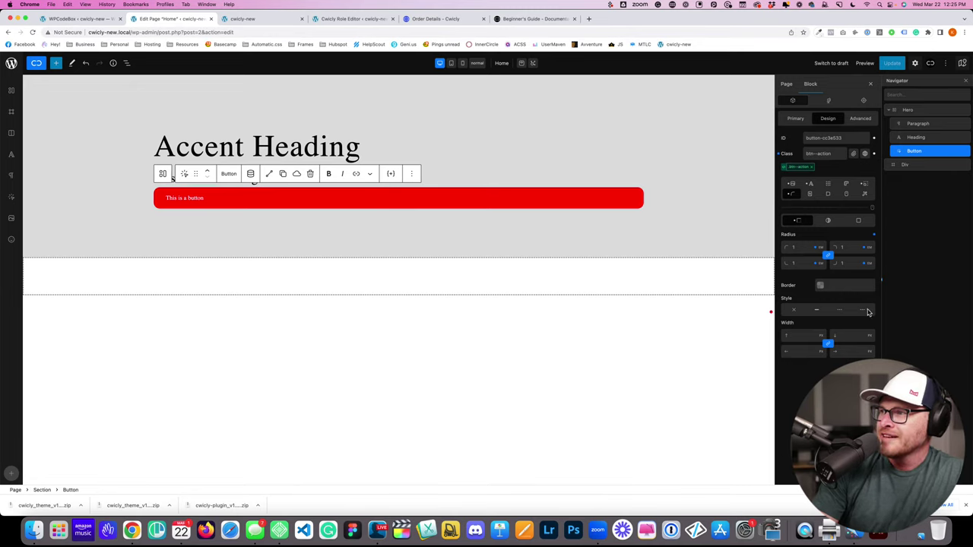
click(795, 118)
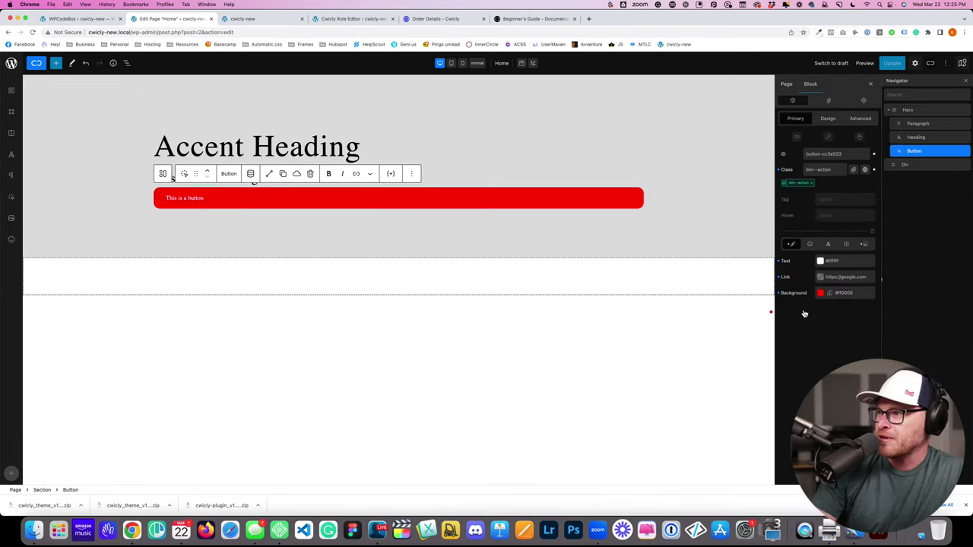
click(778, 278)
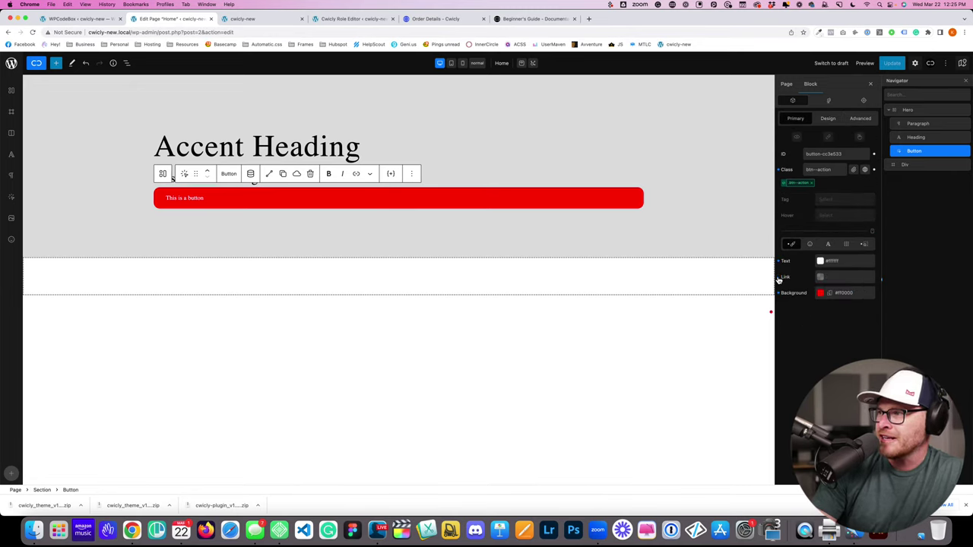
click(889, 63)
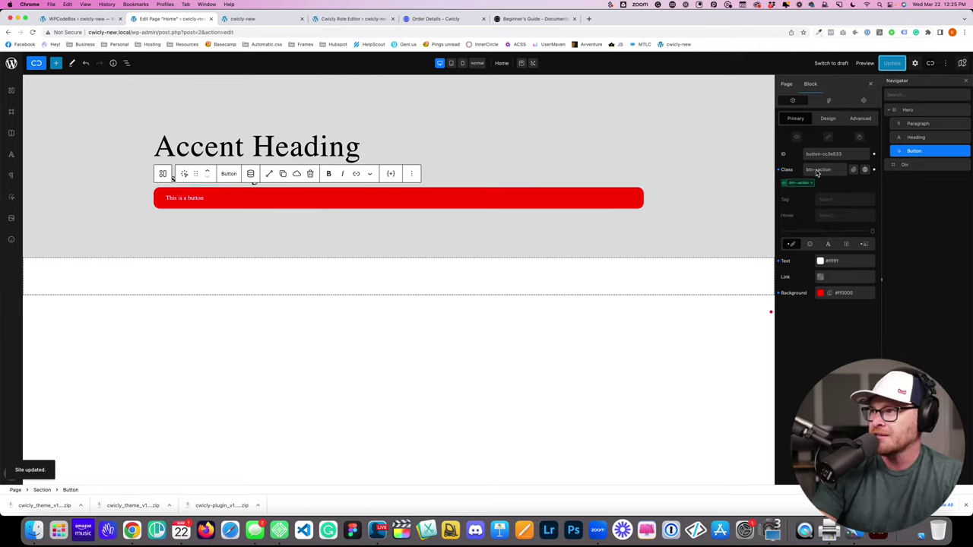
Step: Compare the button in the editor with its markup on the live front-end page
triple_click(214, 200)
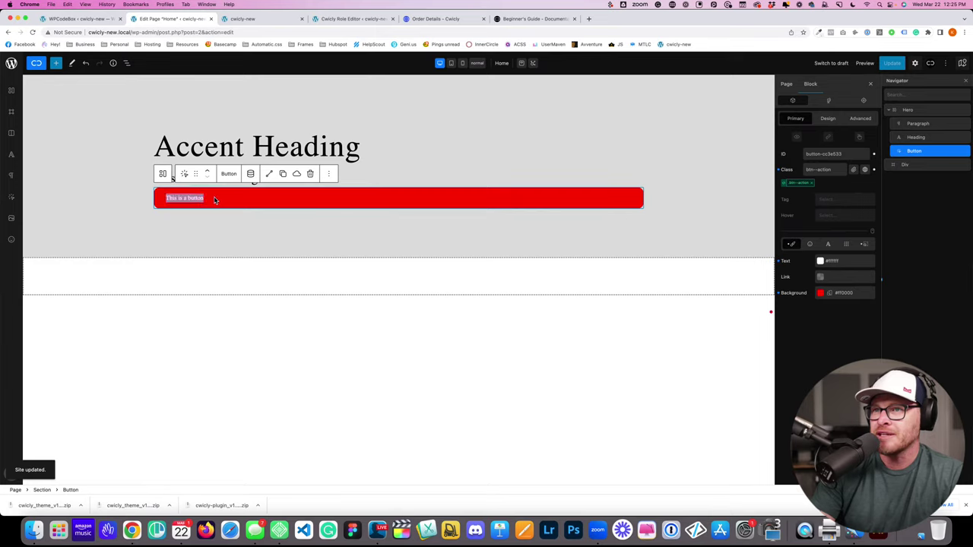
click(220, 202)
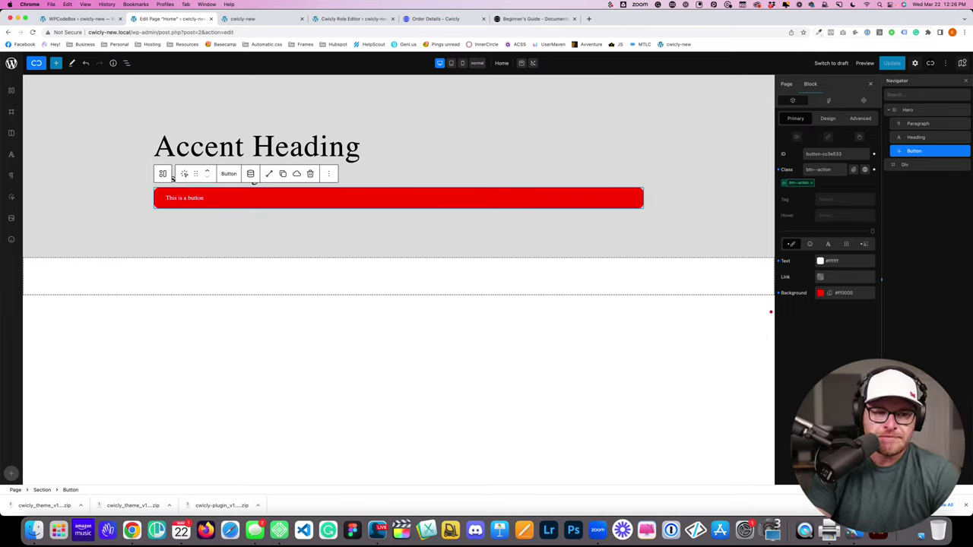
click(244, 19)
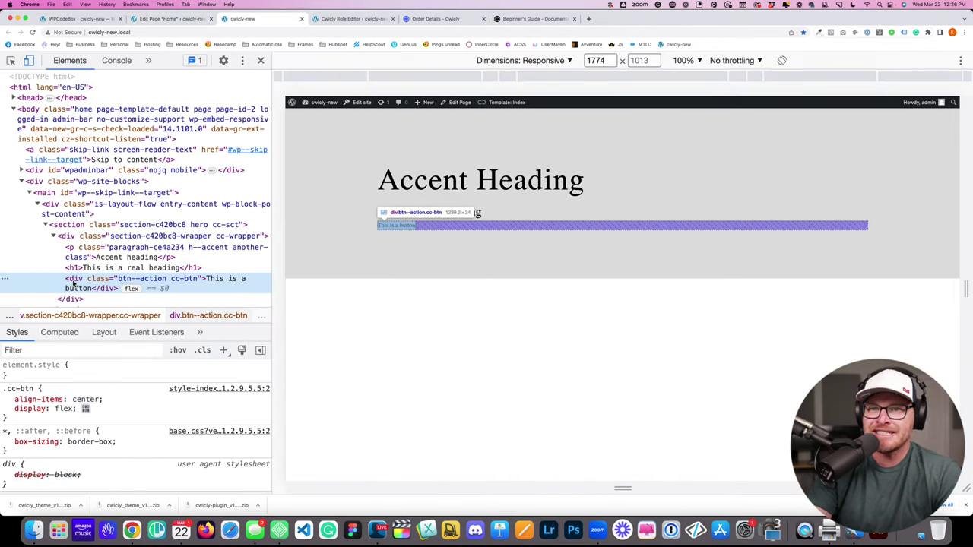
click(167, 18)
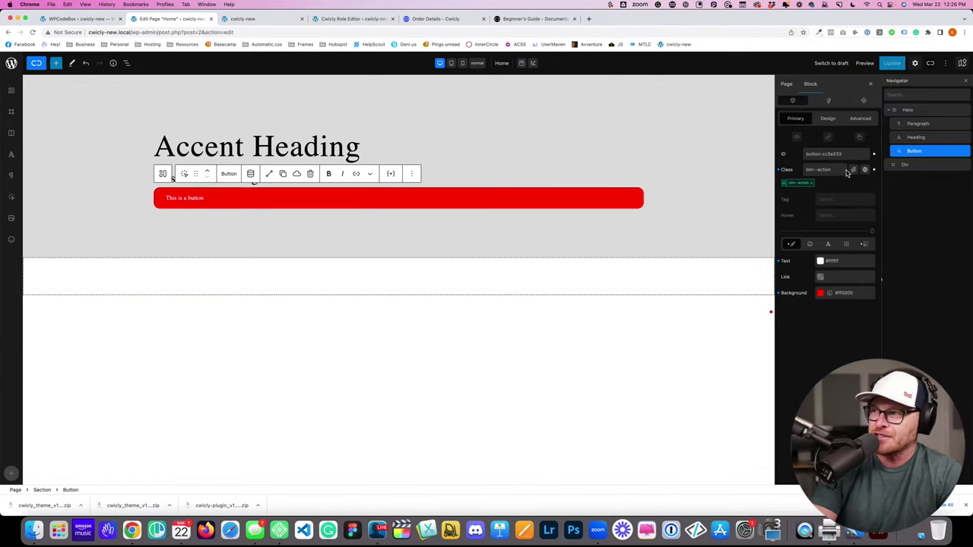
Step: Search the button's design, advanced, primary and global style settings for a link option, including the link colour picker
click(830, 119)
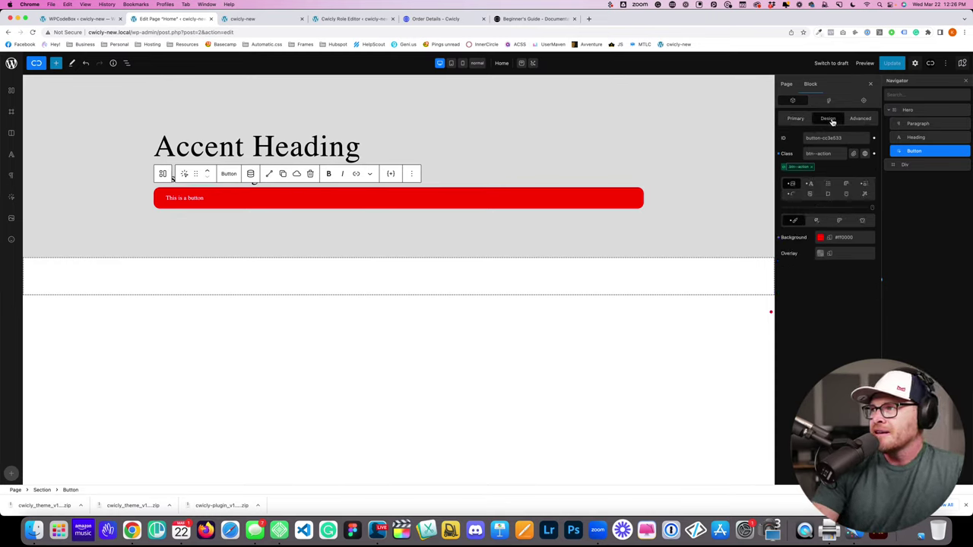
click(851, 121)
click(831, 121)
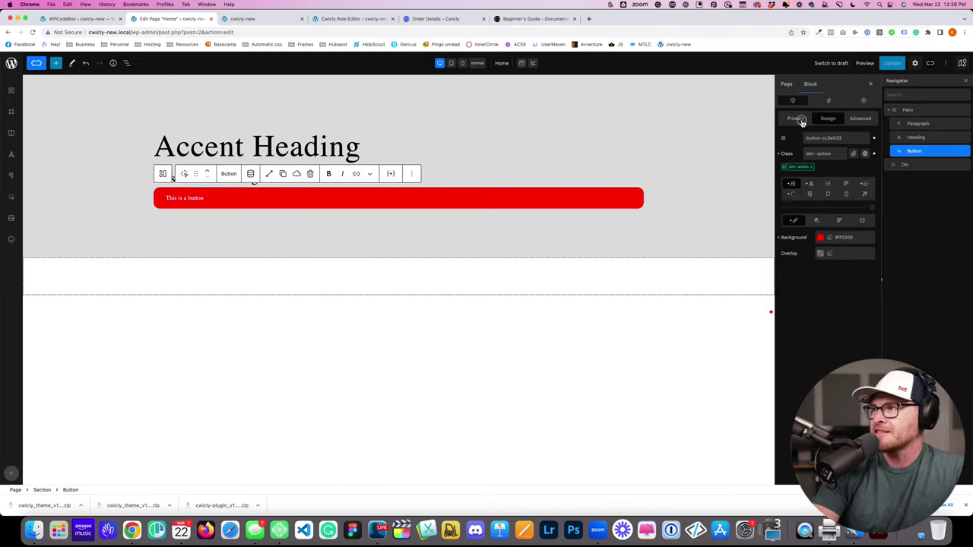
click(800, 122)
click(829, 101)
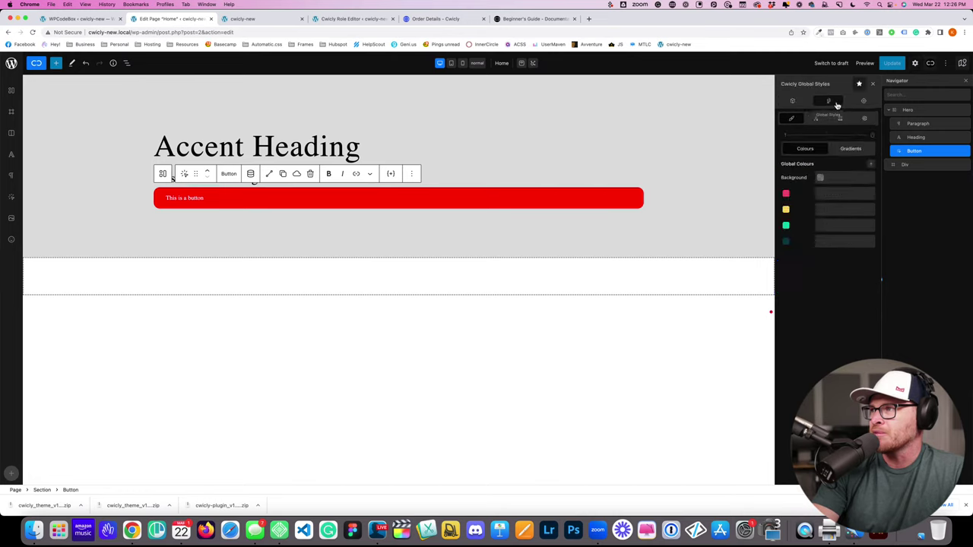
click(794, 101)
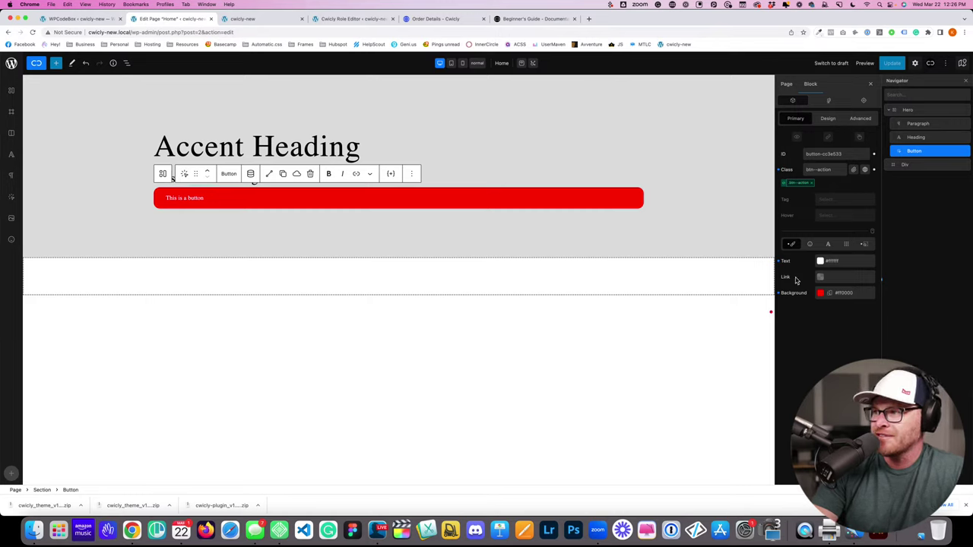
click(821, 278)
click(821, 277)
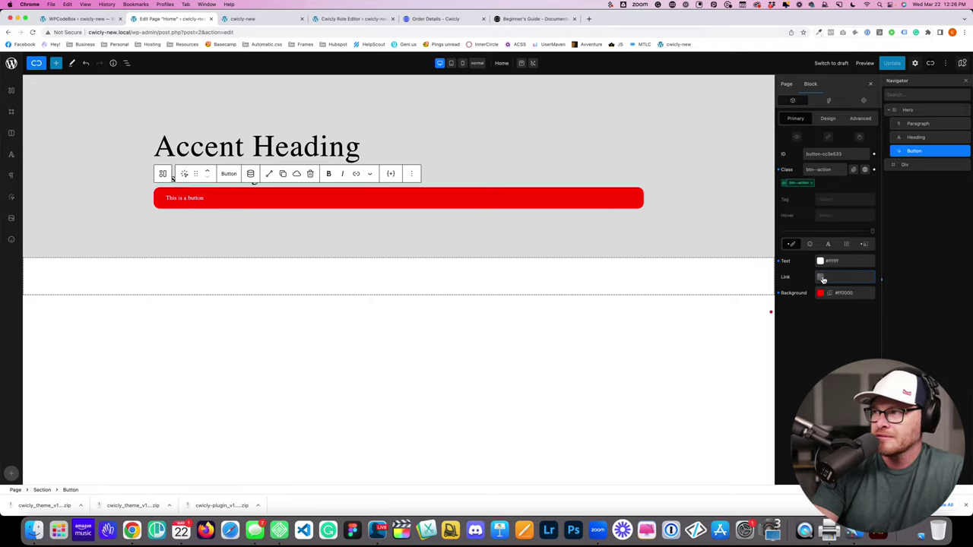
click(820, 278)
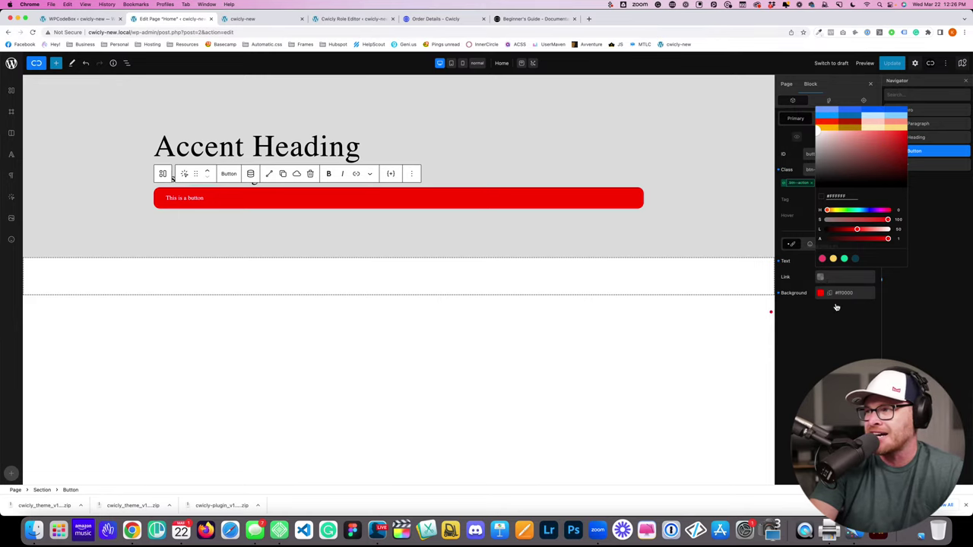
click(798, 266)
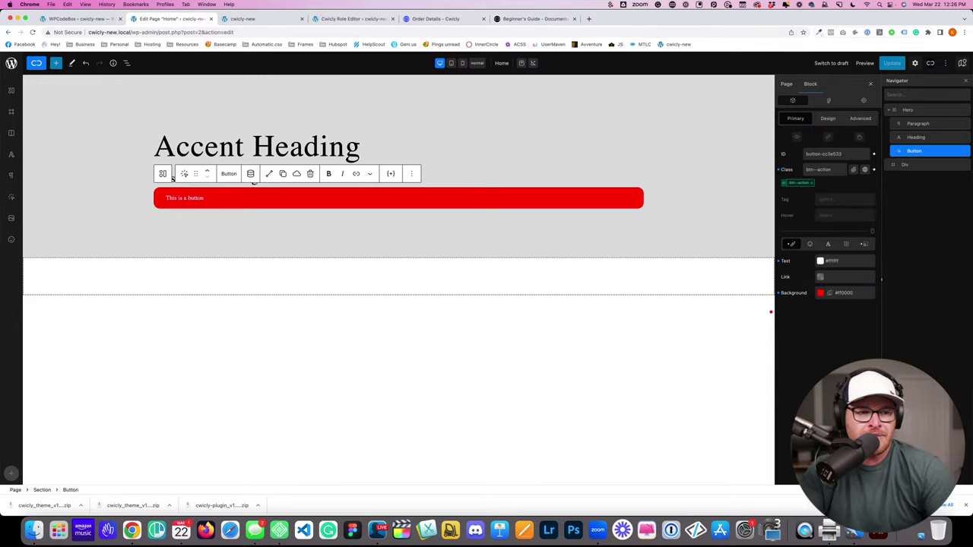
Step: Compare the design and primary settings of the button's btn--action class and examine the button's text on the canvas
click(827, 120)
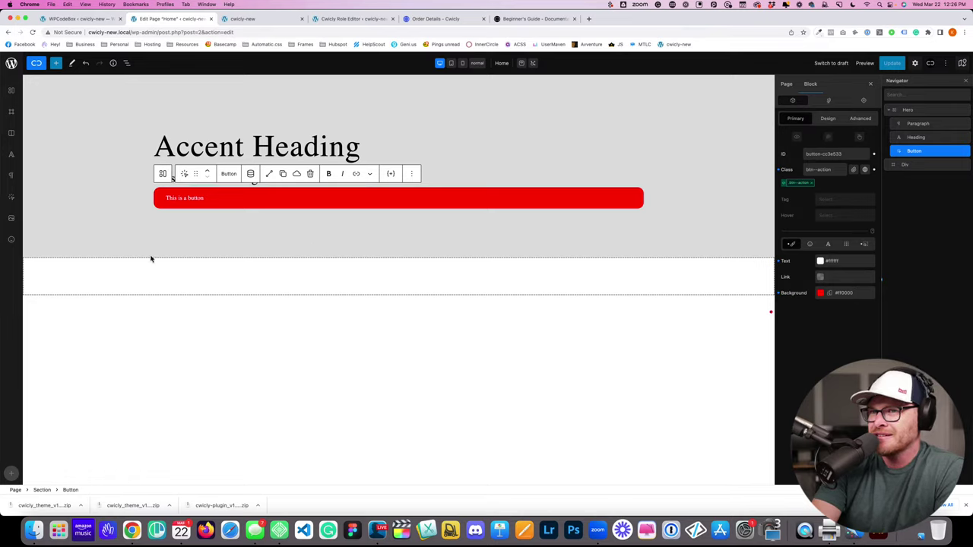
triple_click(210, 201)
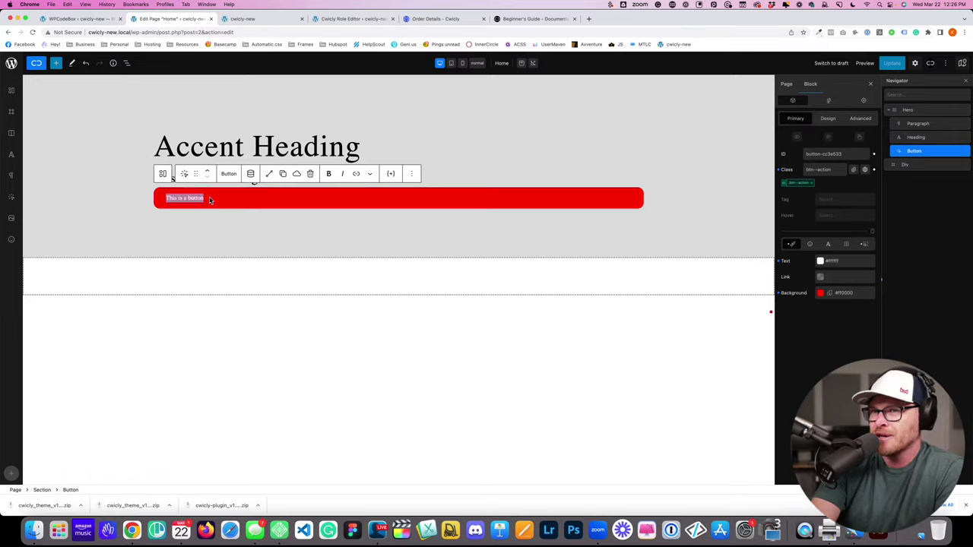
click(830, 140)
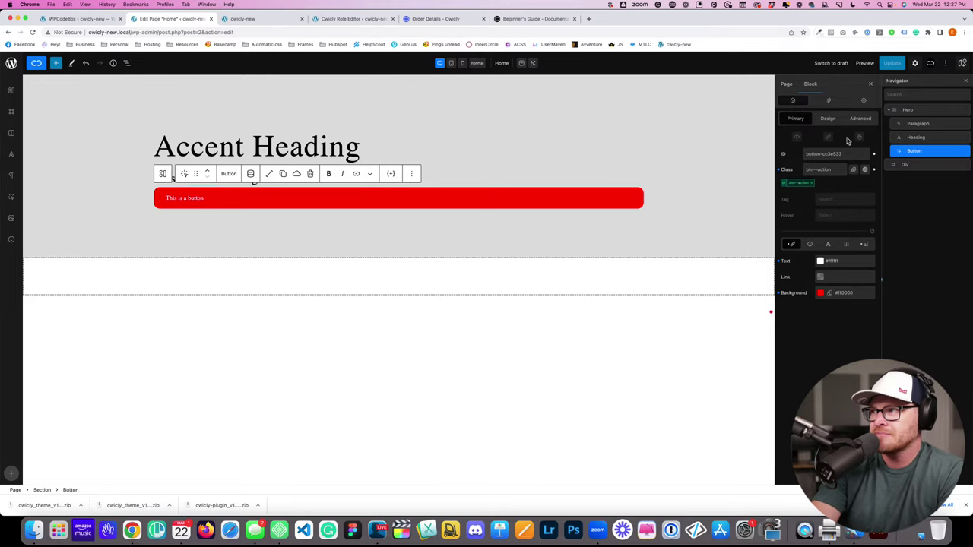
click(827, 119)
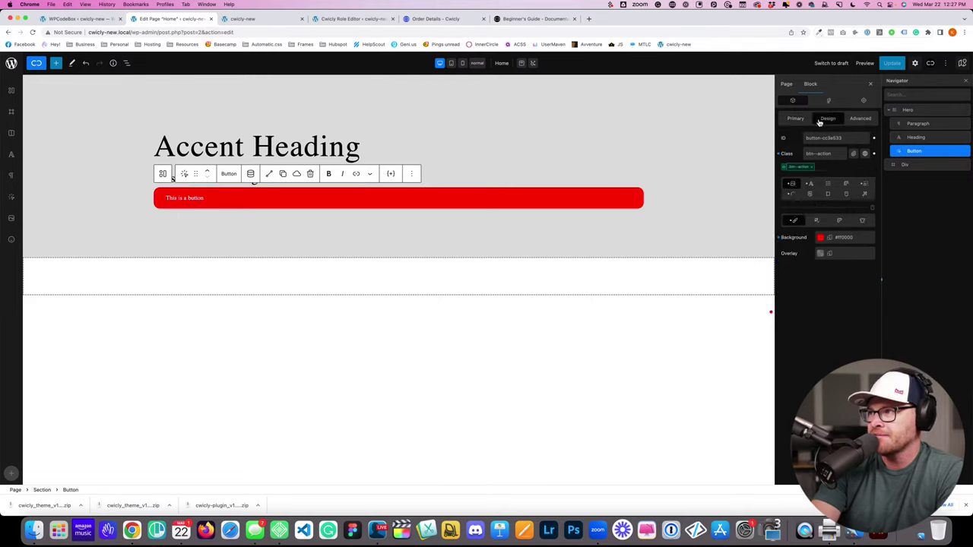
click(795, 119)
click(828, 118)
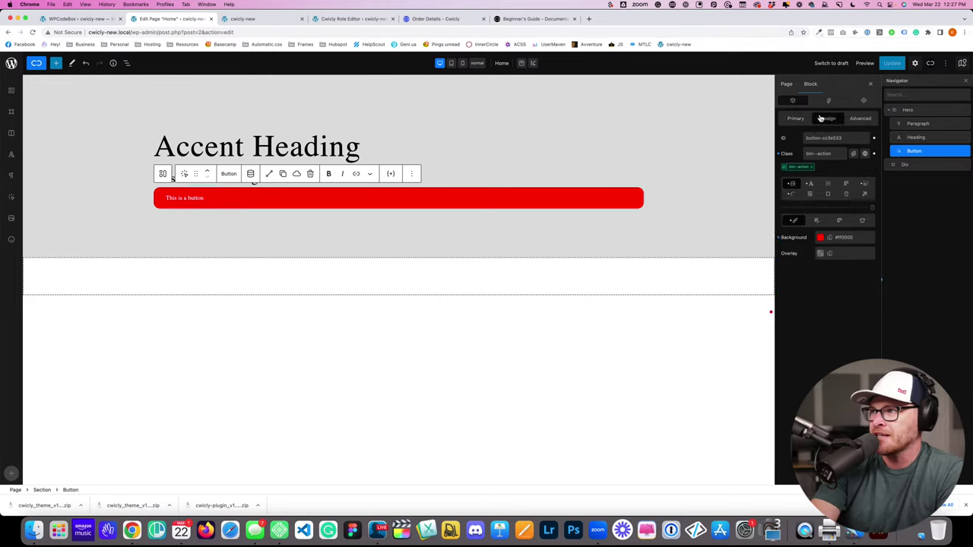
click(793, 119)
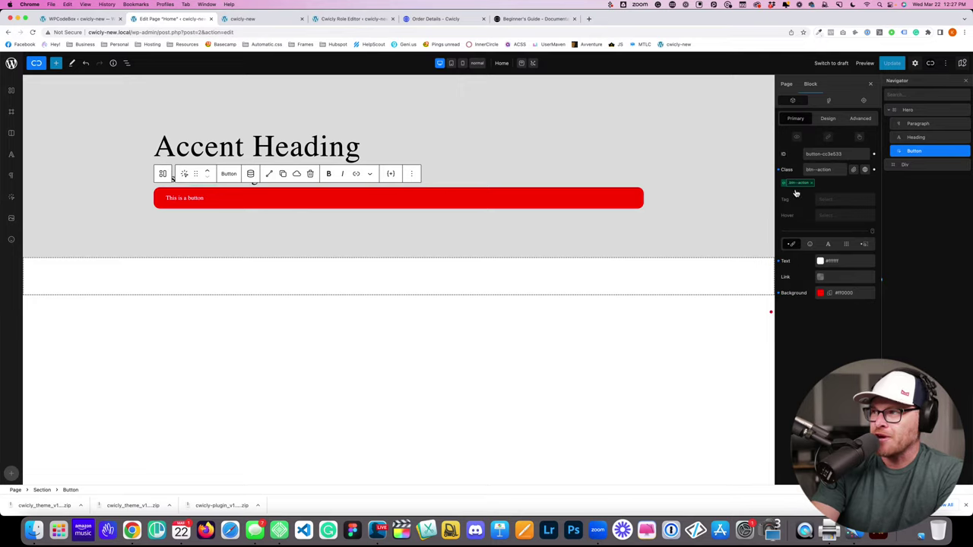
click(242, 201)
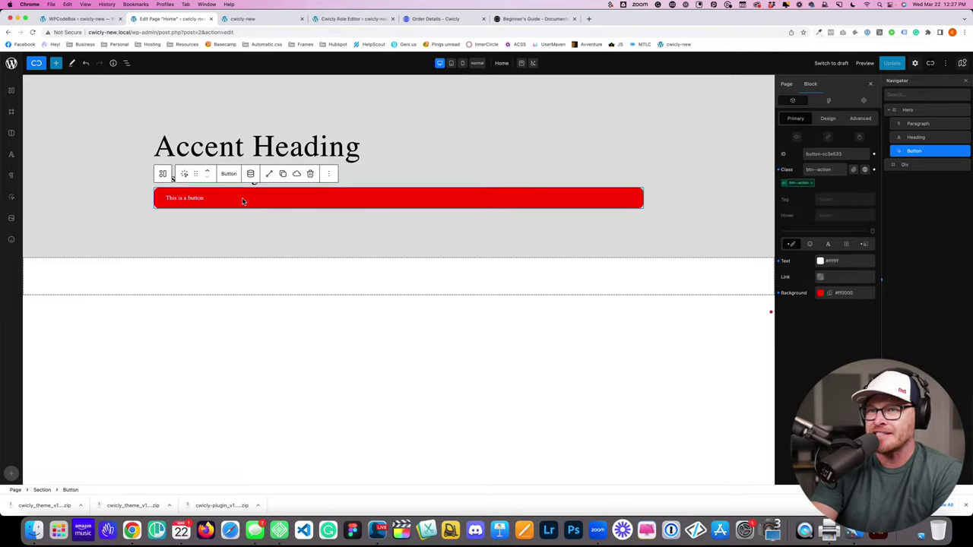
click(180, 201)
triple_click(179, 199)
Step: Compare the Accent Heading paragraph's primary settings with its global classes h--accent and another-class selected and deselected
click(426, 152)
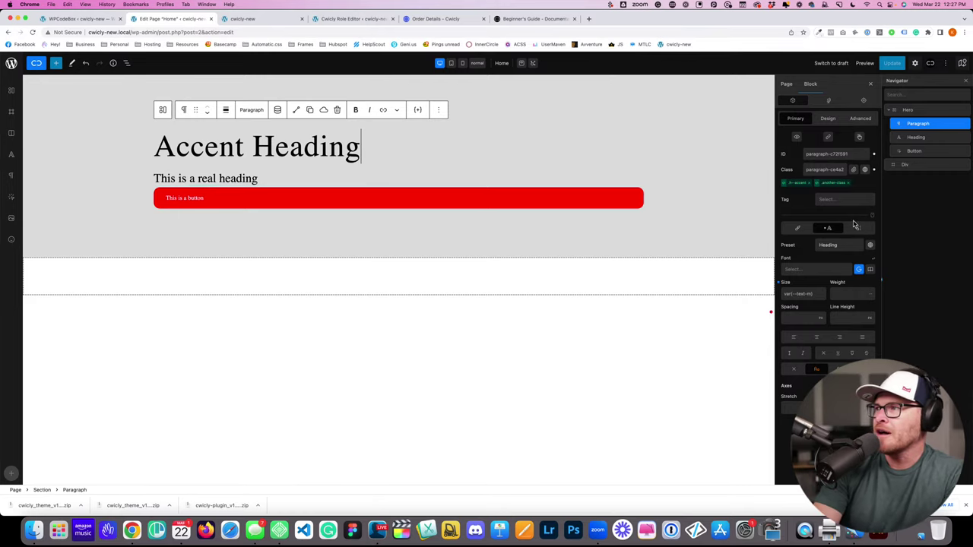
click(798, 184)
click(834, 184)
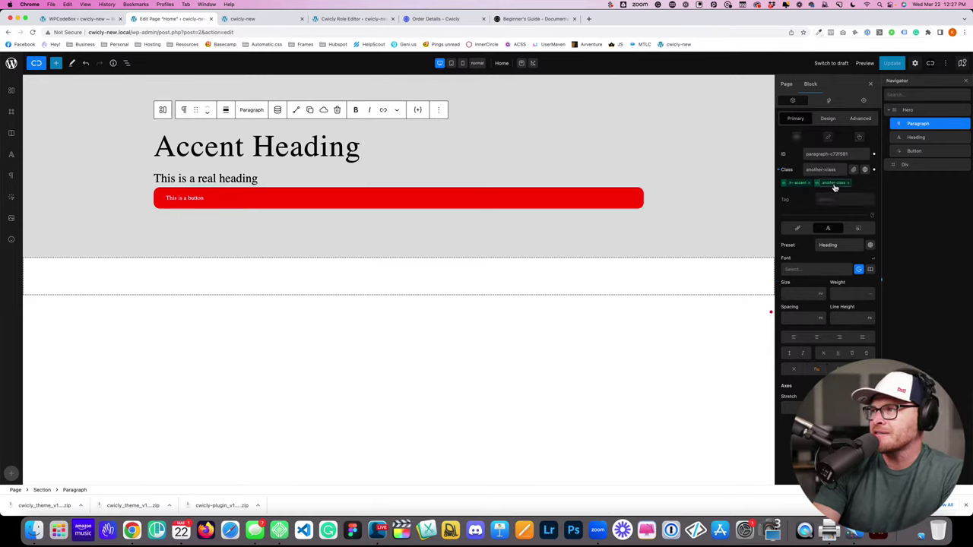
click(835, 184)
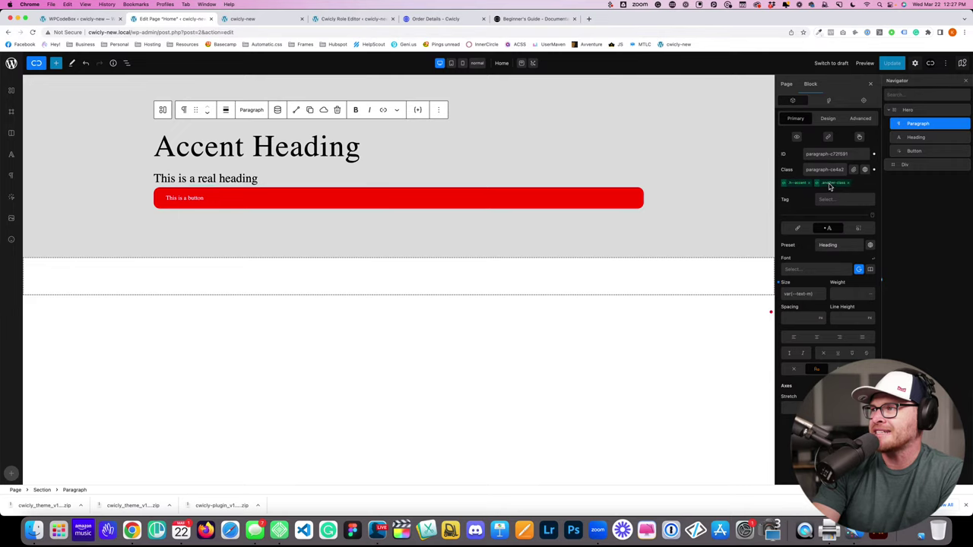
click(830, 188)
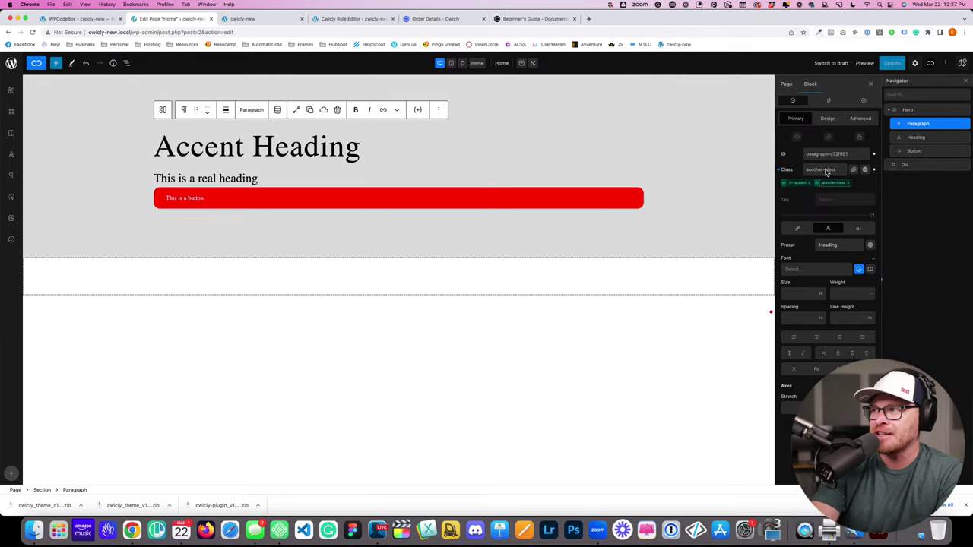
click(831, 184)
Step: Enable a link on the Accent Heading paragraph with the type URL and update the page
click(829, 137)
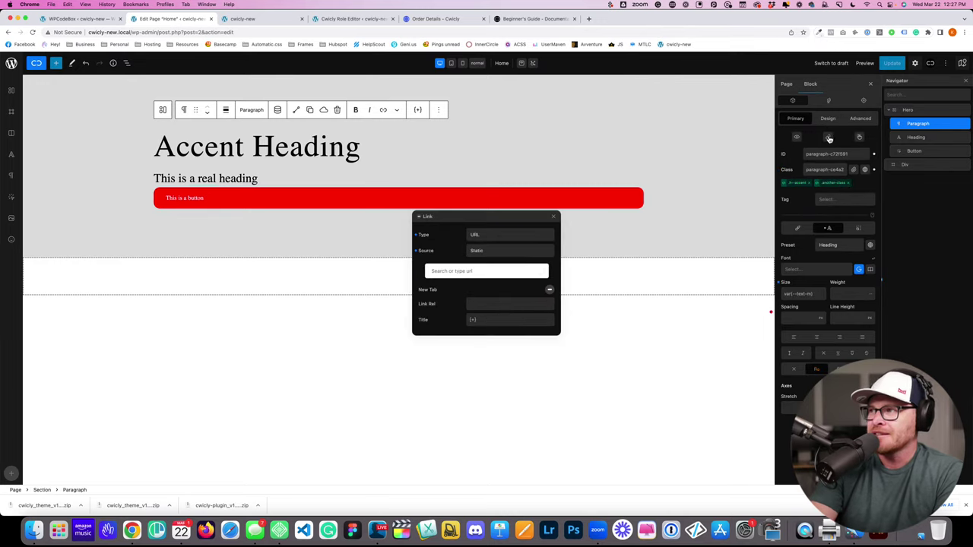
click(511, 236)
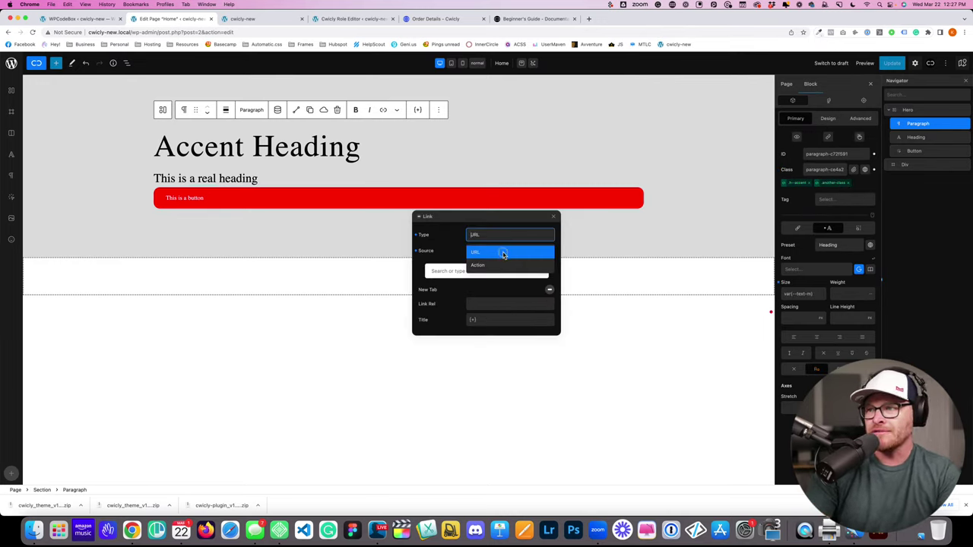
click(503, 252)
text(htt)
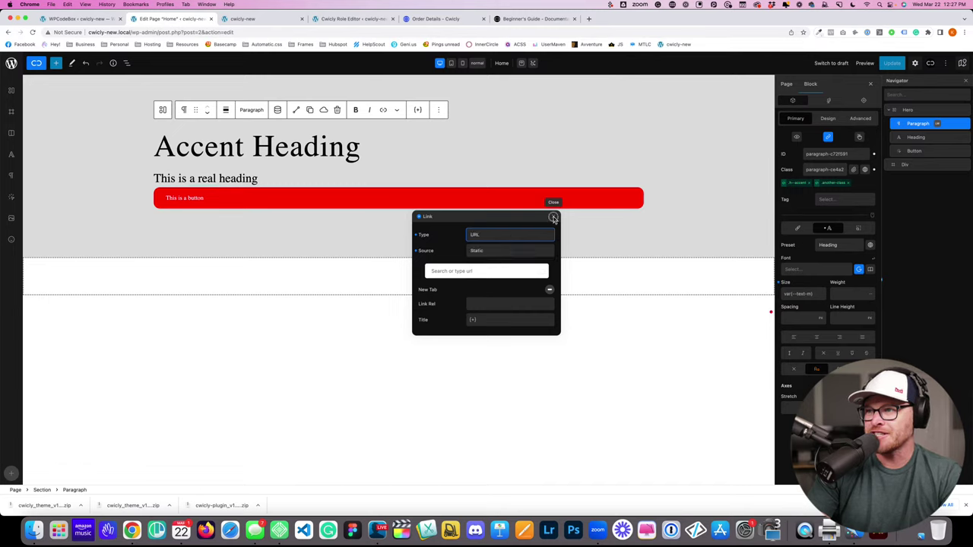
click(553, 218)
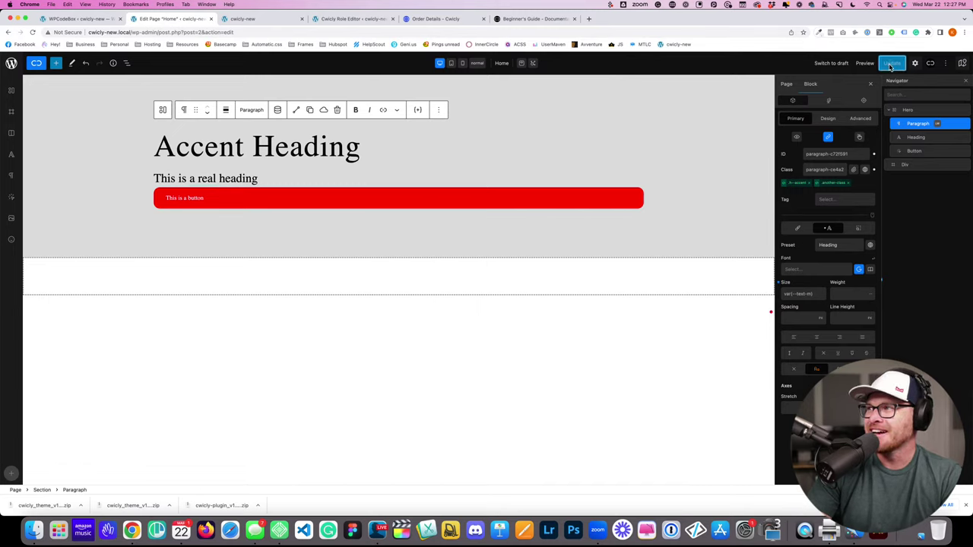
click(909, 111)
click(917, 124)
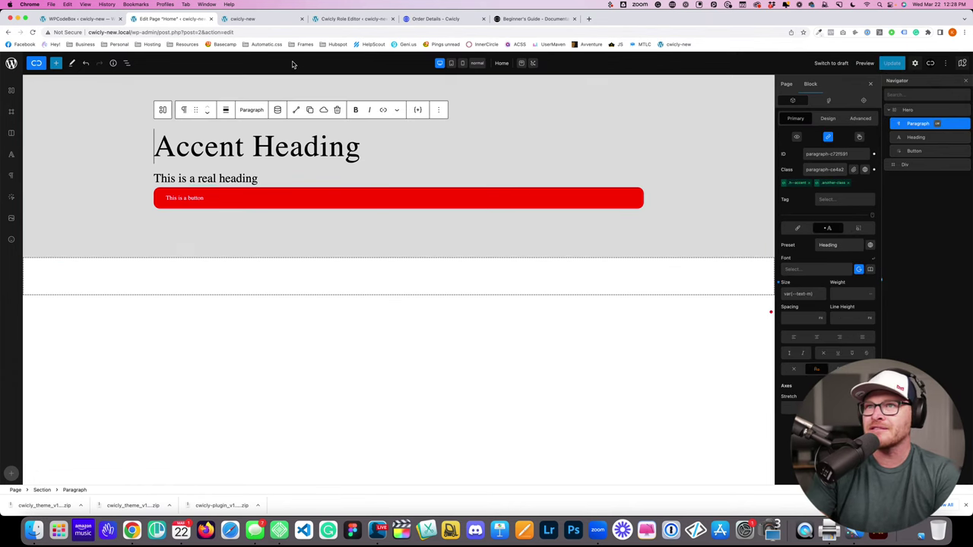
Step: Check the button's styling on the live front-end page and turn off the responsive device preview
click(243, 18)
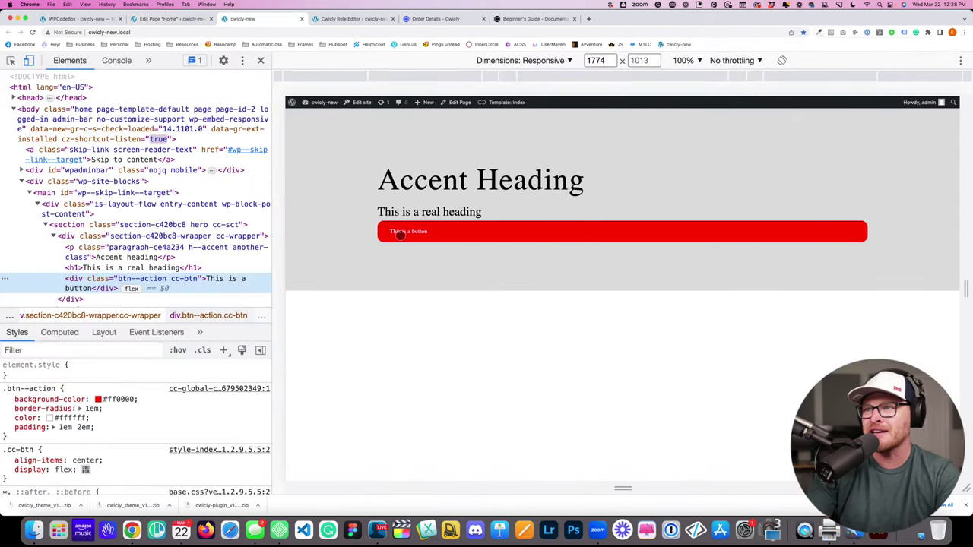
click(28, 60)
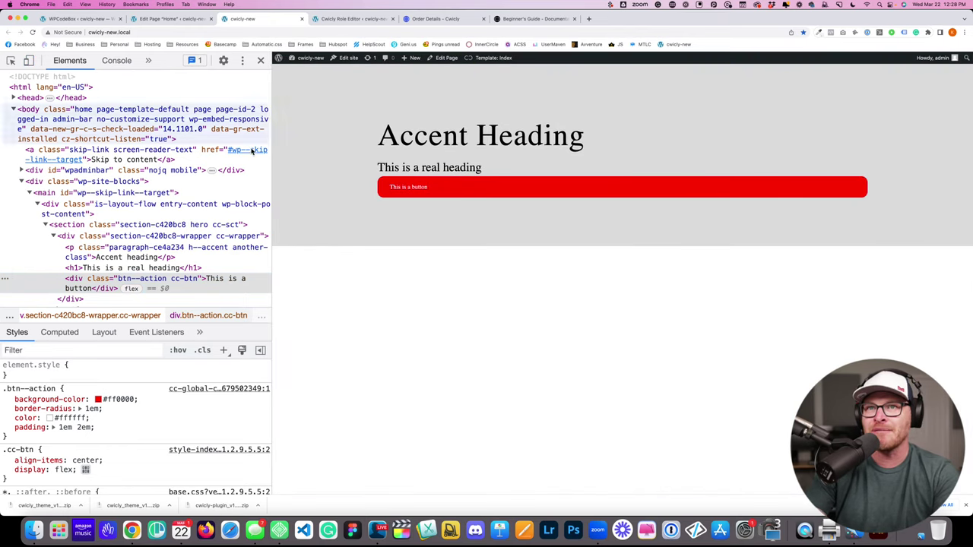
Step: Reload the live front-end page and review the Accent Heading paragraph's link settings in the page editor
key(super+r)
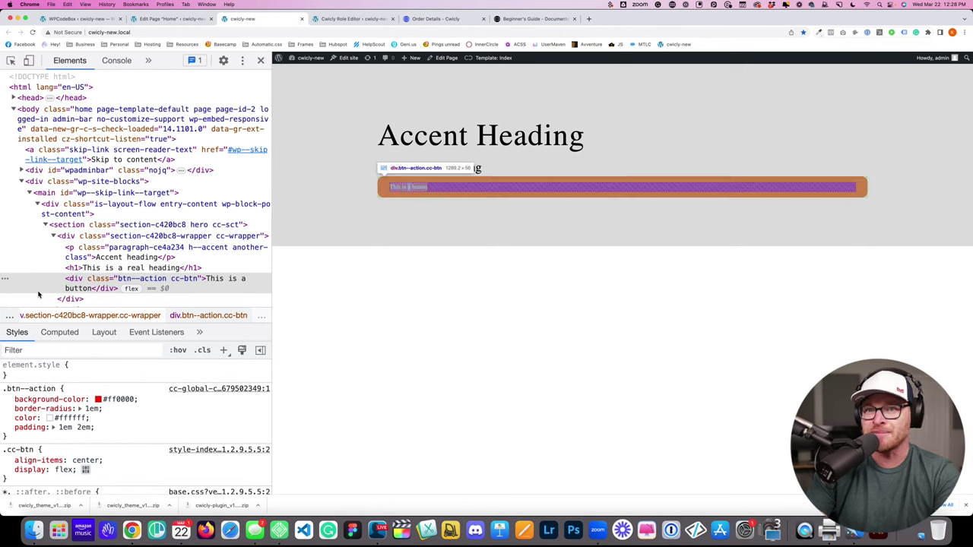
click(154, 18)
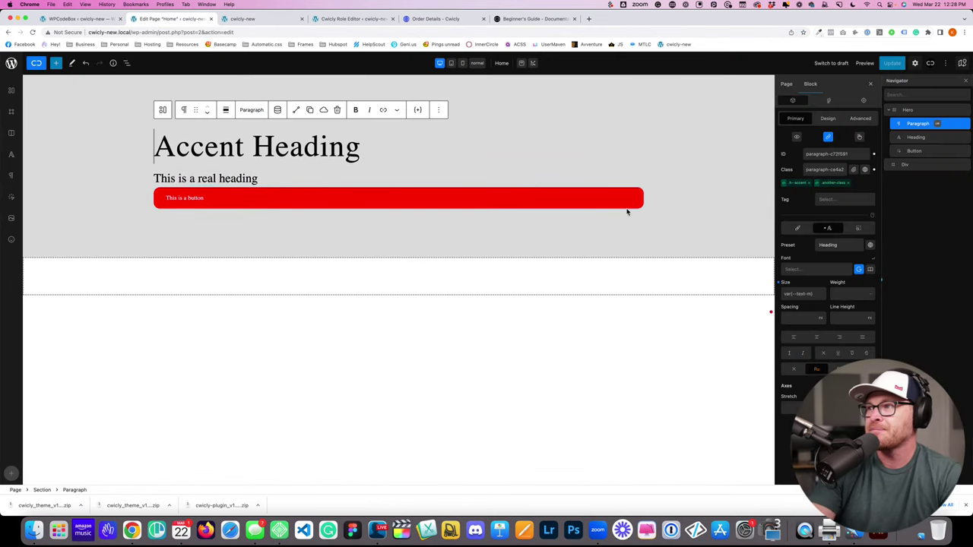
click(828, 137)
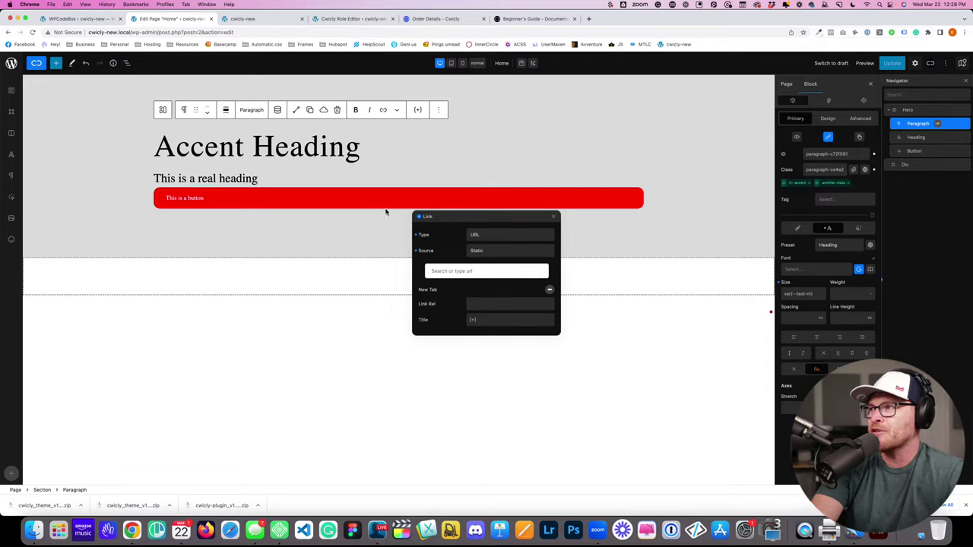
Step: Deselect the button's btn--action class and enable a link on the button with the type URL
click(640, 195)
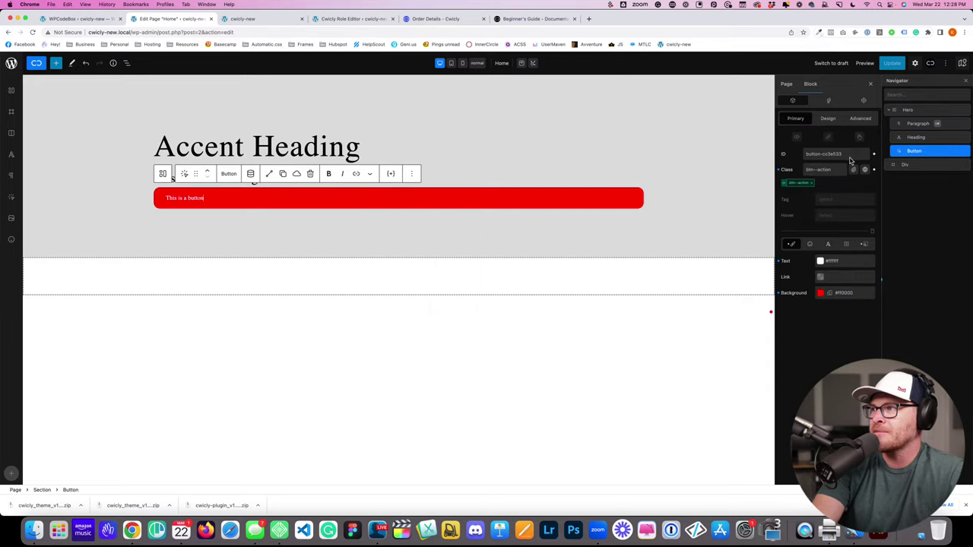
click(804, 183)
click(828, 137)
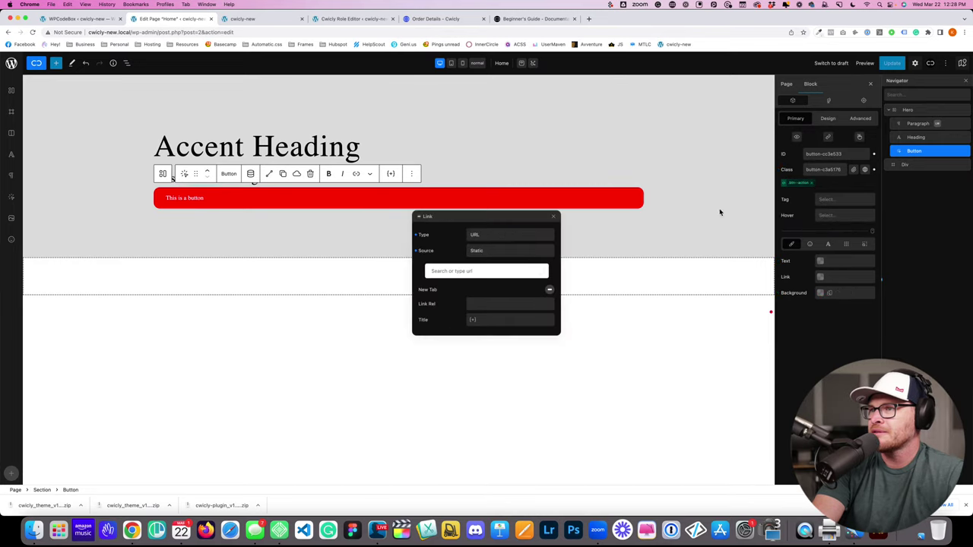
click(498, 235)
text(https://)
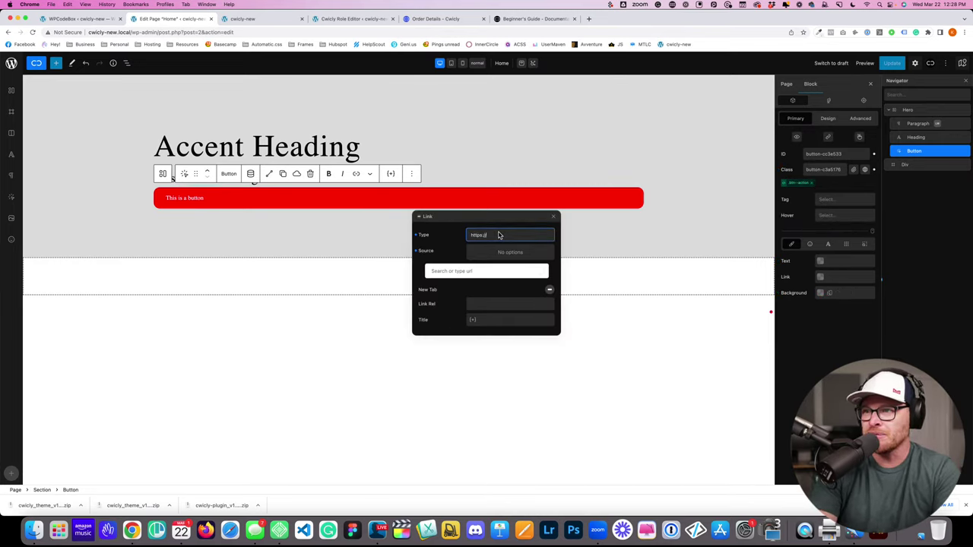
key(super+BackSpace)
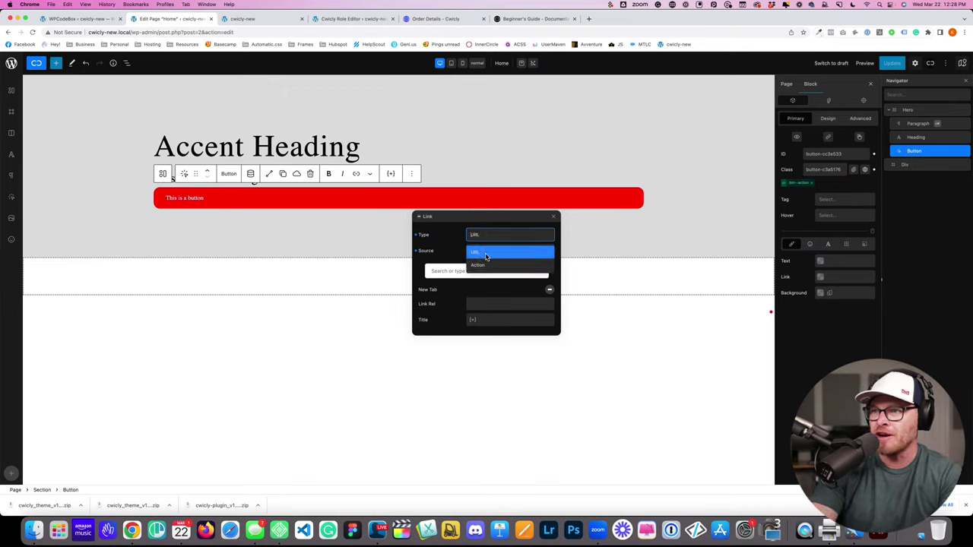
click(484, 253)
click(500, 252)
text(ht)
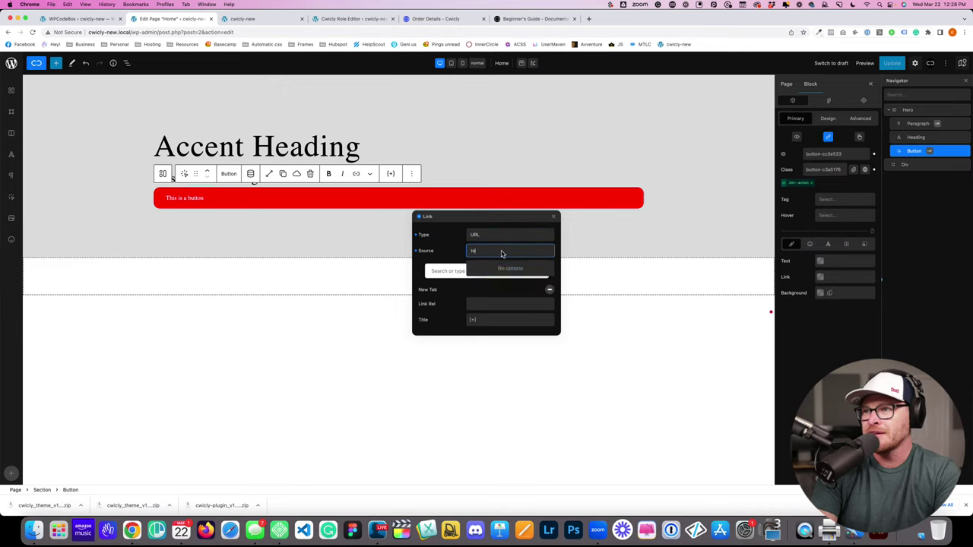
key(Escape)
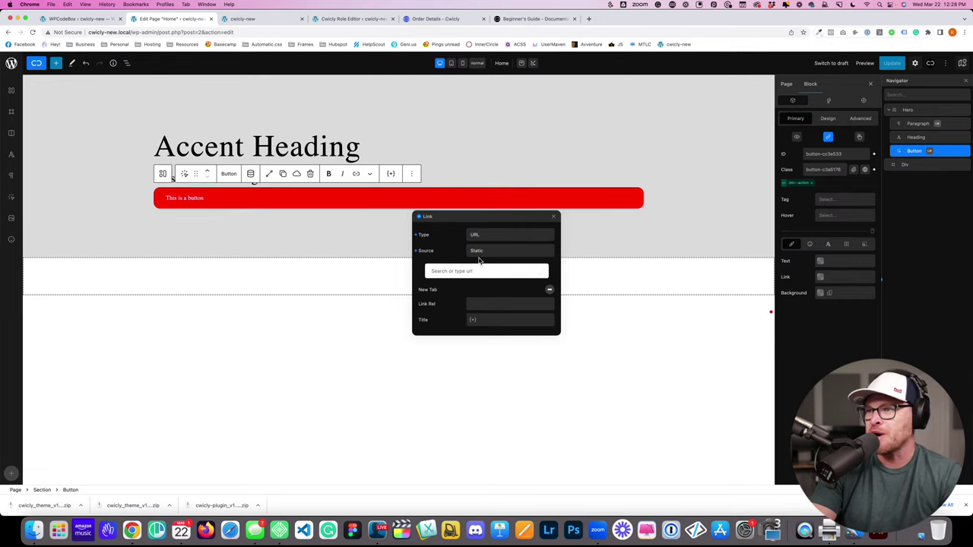
click(481, 253)
click(485, 266)
click(469, 271)
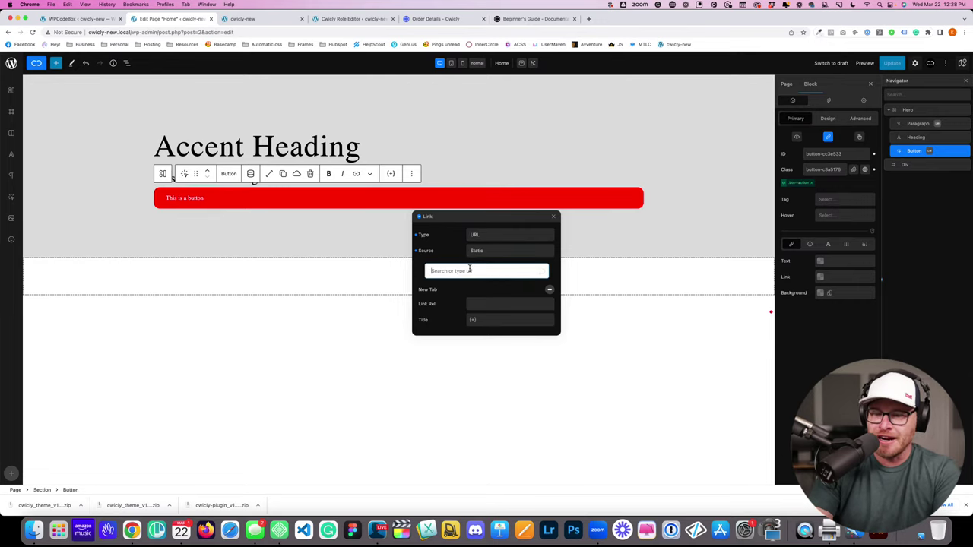
text(https://google.com)
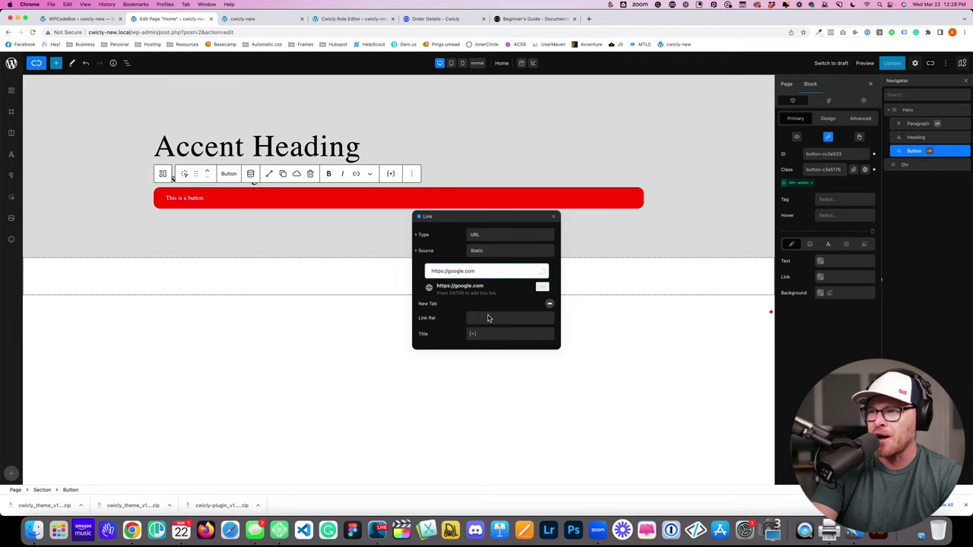
click(477, 236)
click(479, 236)
click(478, 257)
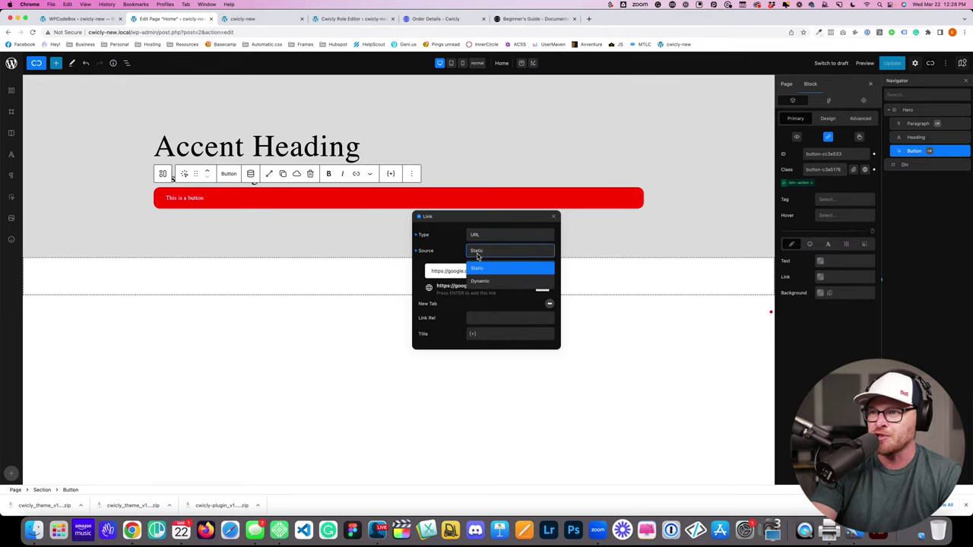
click(479, 269)
click(485, 251)
click(485, 252)
click(482, 272)
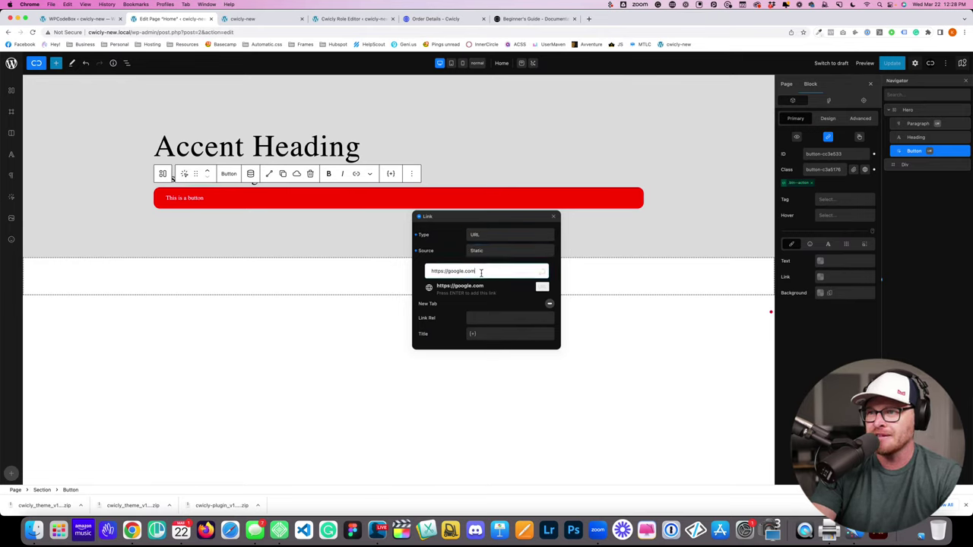
click(540, 281)
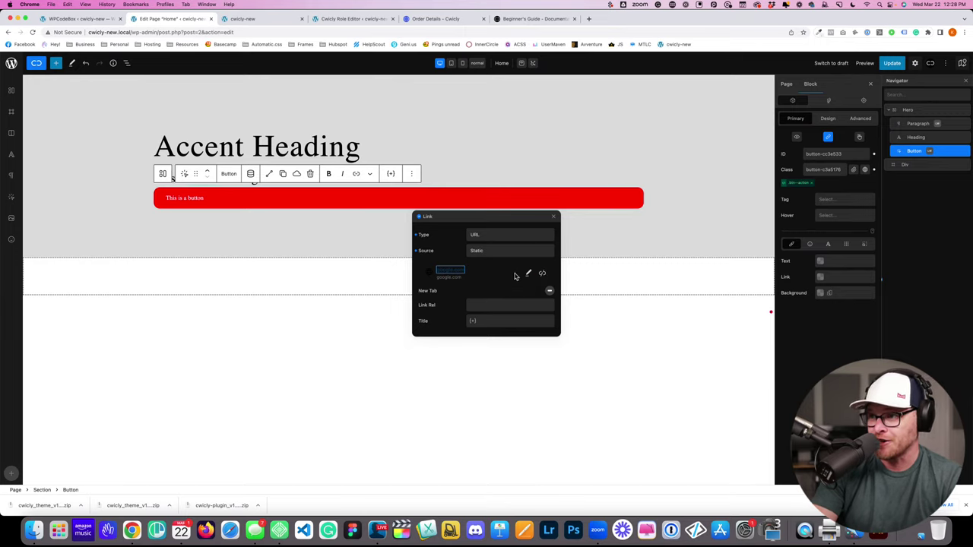
click(552, 203)
click(892, 63)
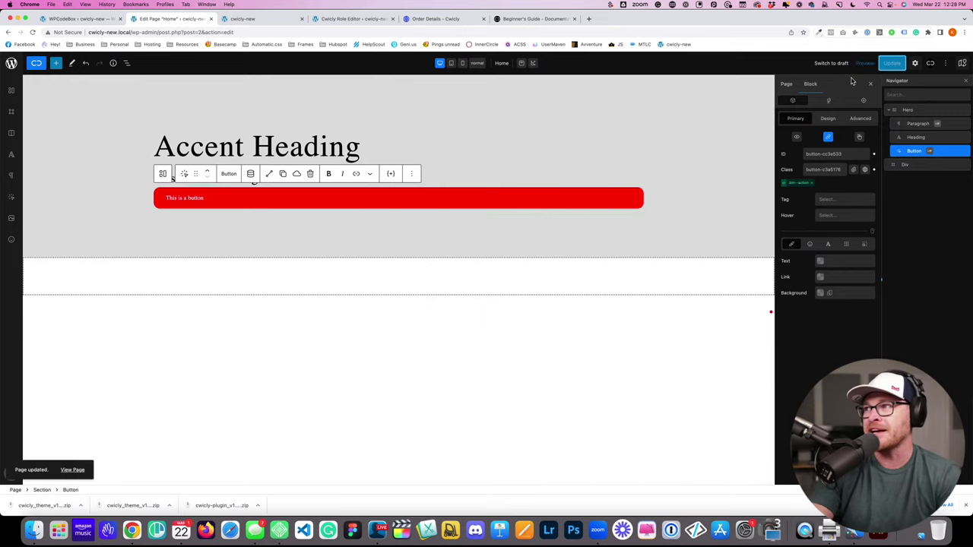
Step: Inspect the linked button's markup and styles on the live front-end page
click(274, 18)
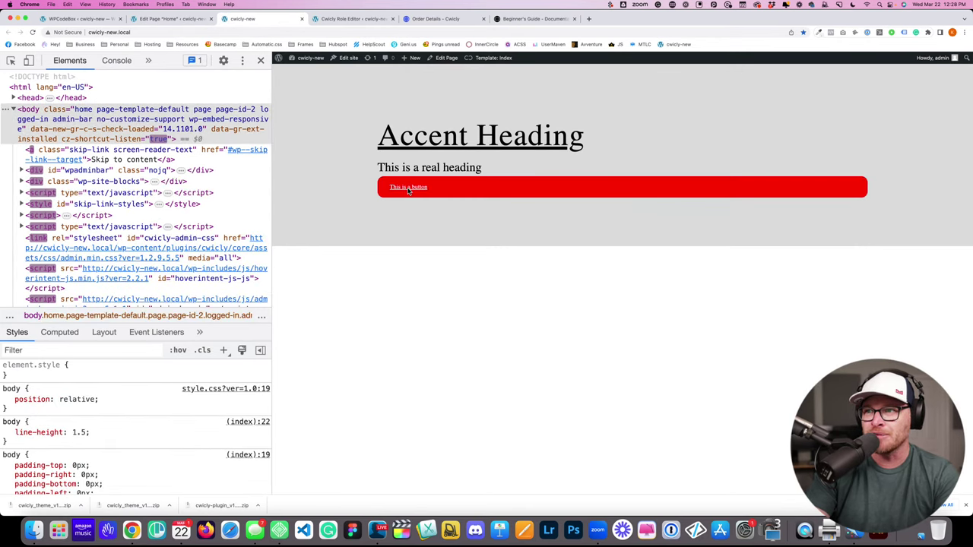
right_click(453, 195)
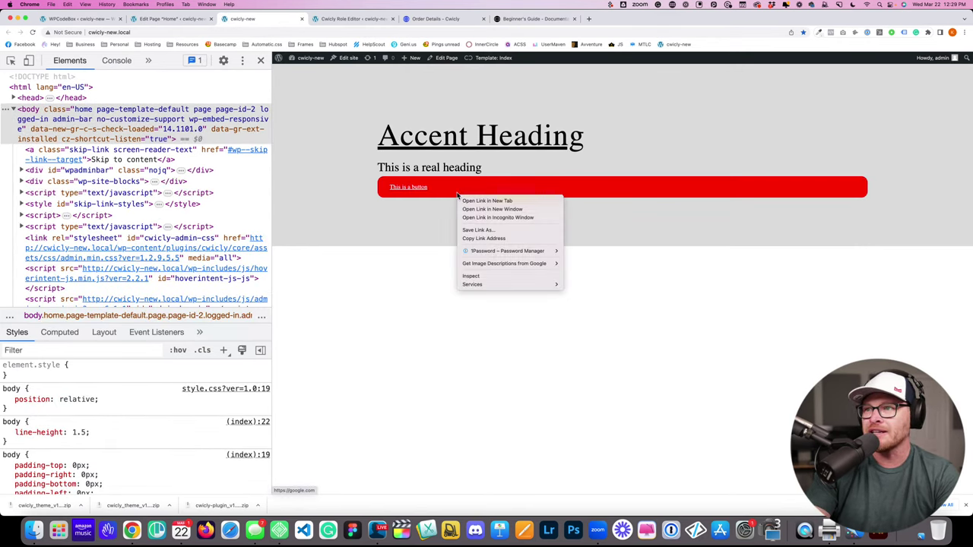
click(465, 283)
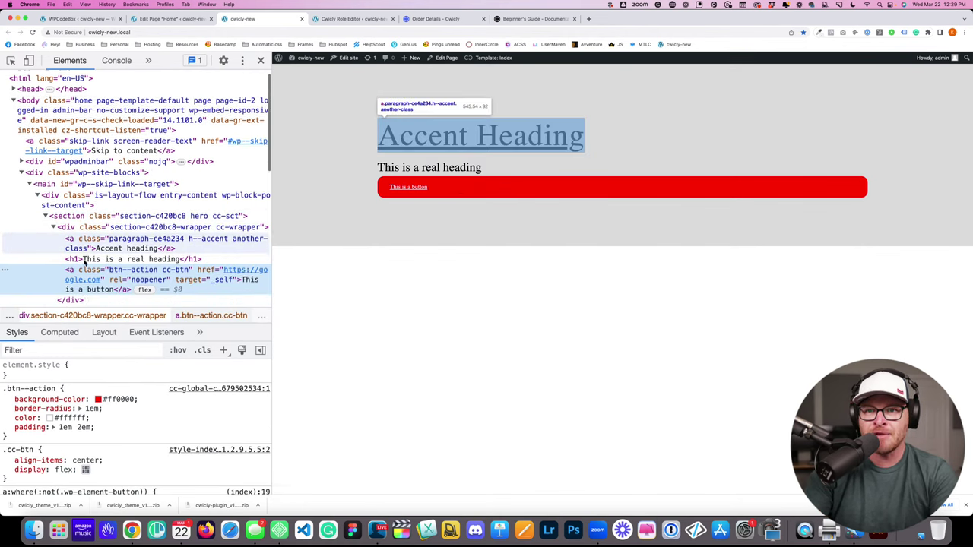
scroll(72, 231, down, 3)
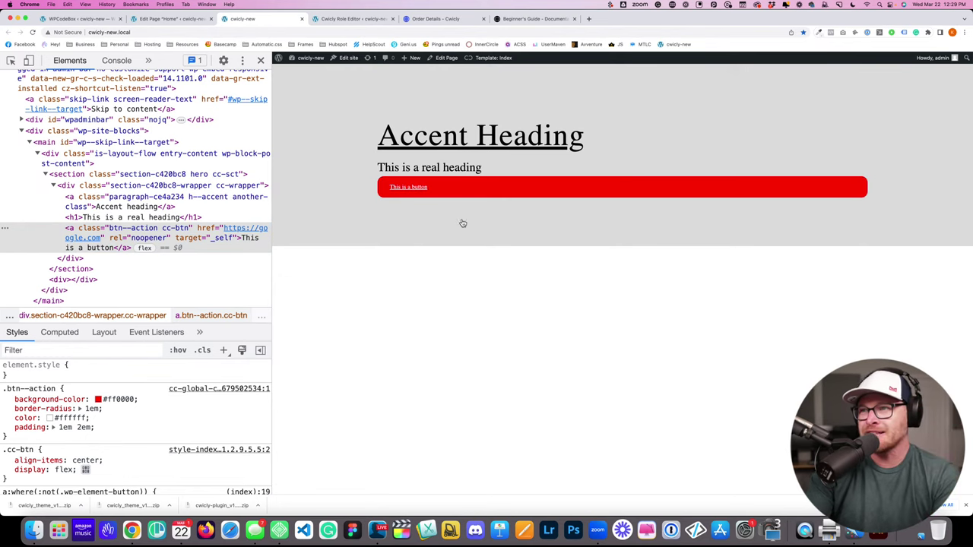
right_click(417, 189)
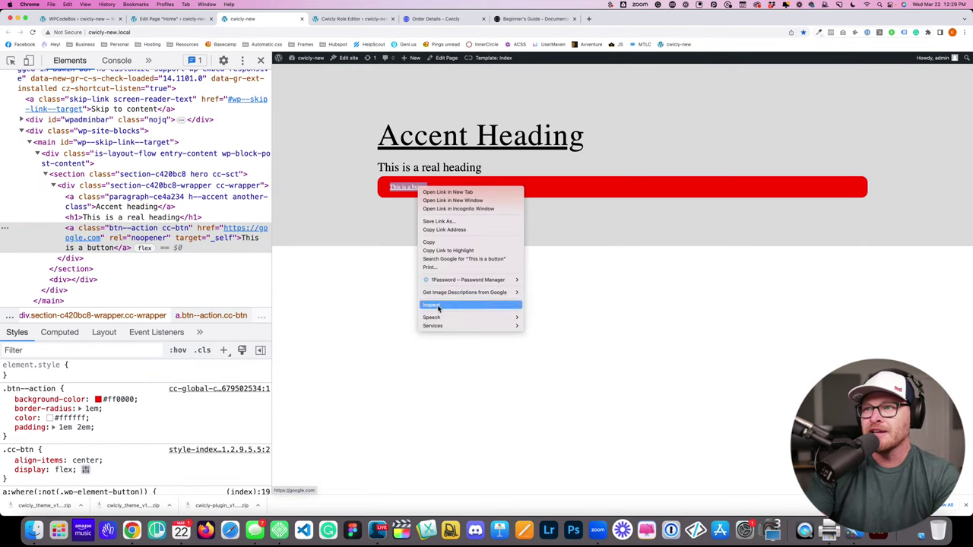
click(438, 305)
Step: Reload the page editor, set the text decoration of the button's btn--action class to none, and save
click(171, 18)
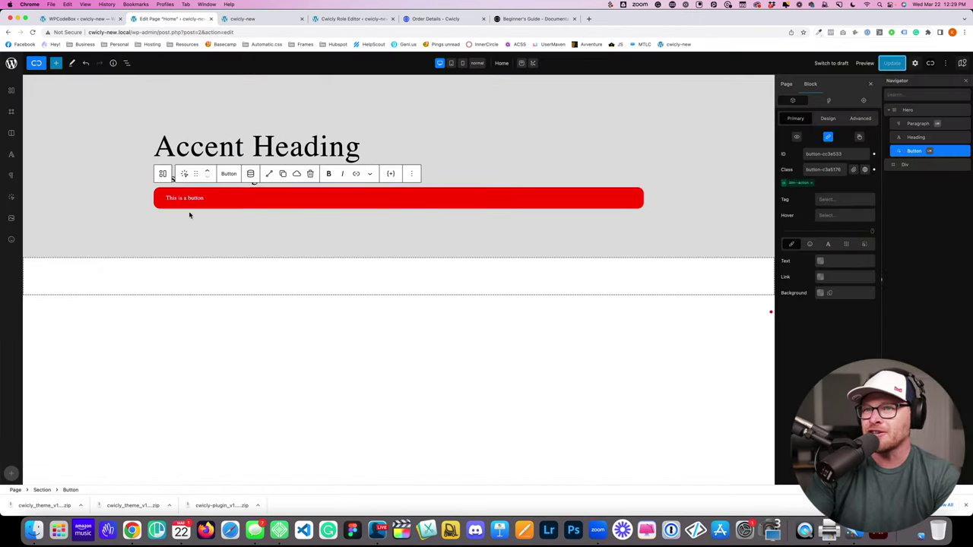
key(super+r)
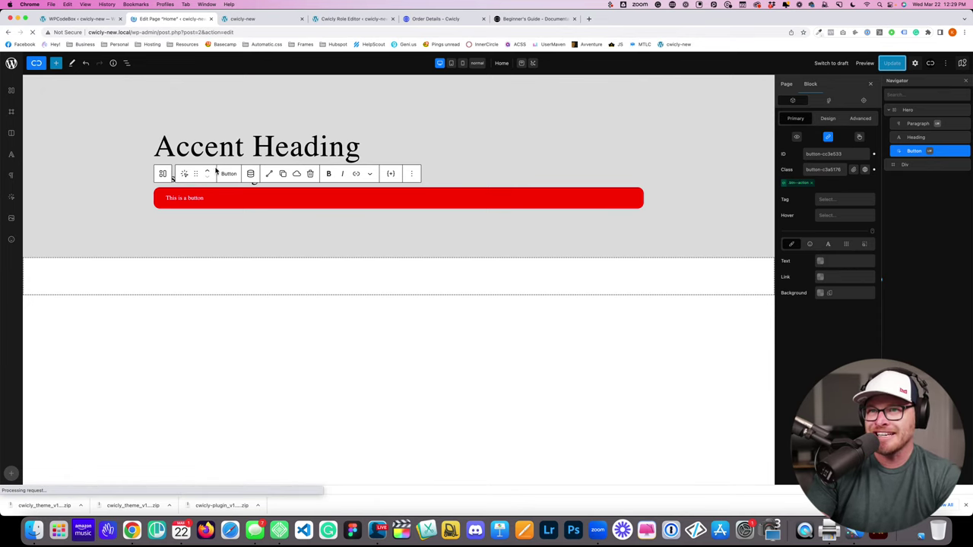
click(194, 201)
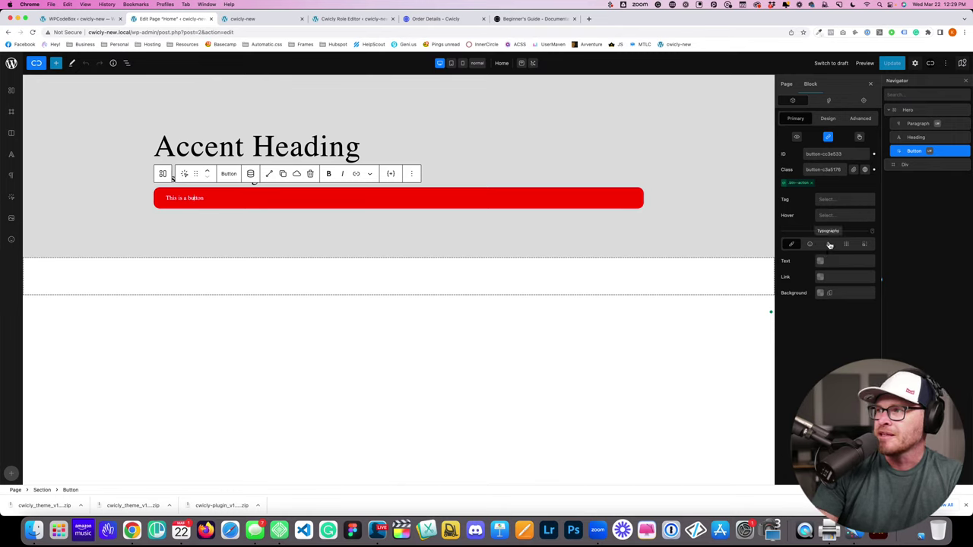
click(791, 186)
click(828, 244)
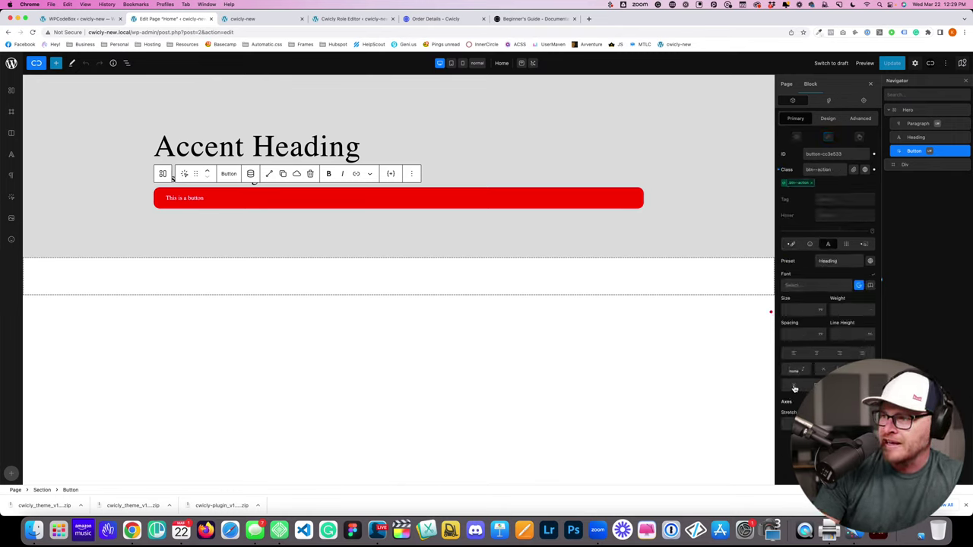
click(823, 372)
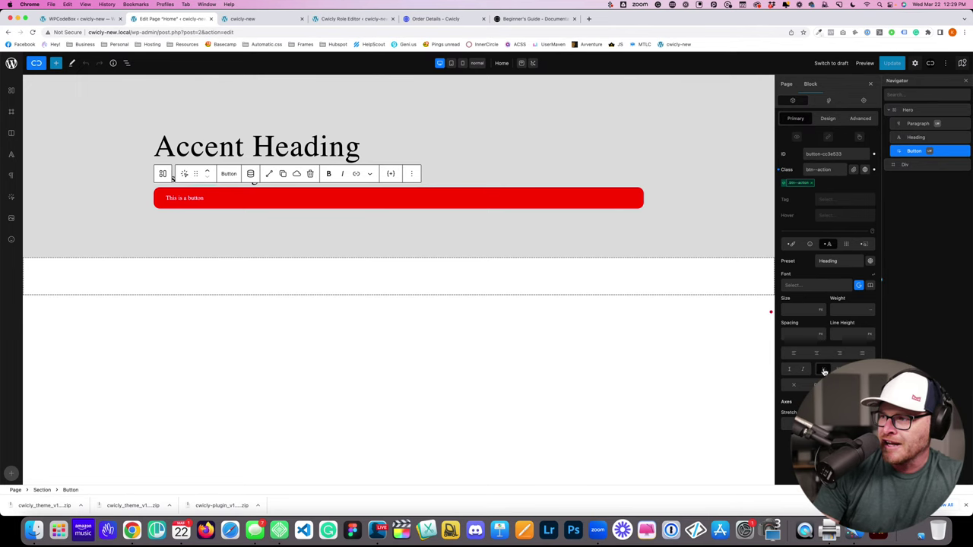
key(ctrl+s)
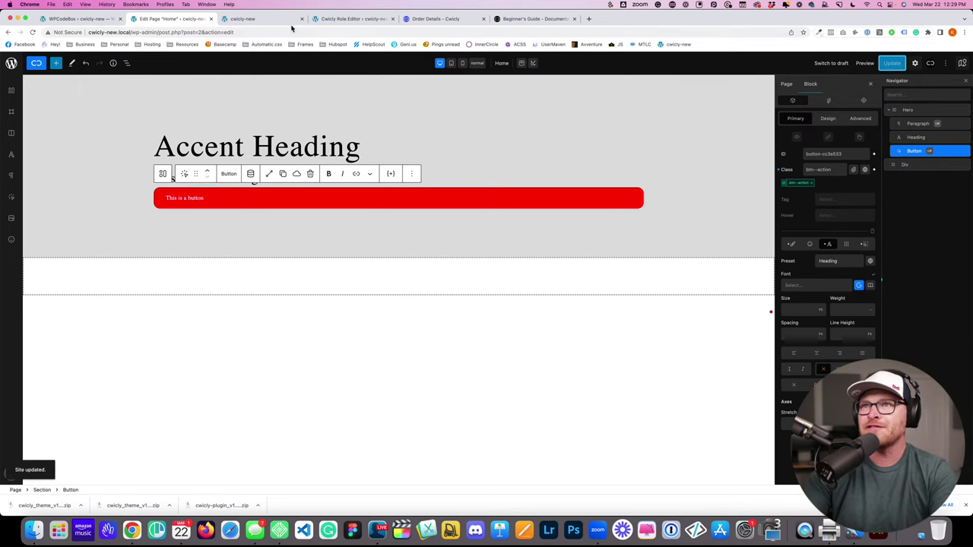
Step: Compare the btn--action class's design and primary settings in the editor with the button's markup and styles on the live page
click(251, 19)
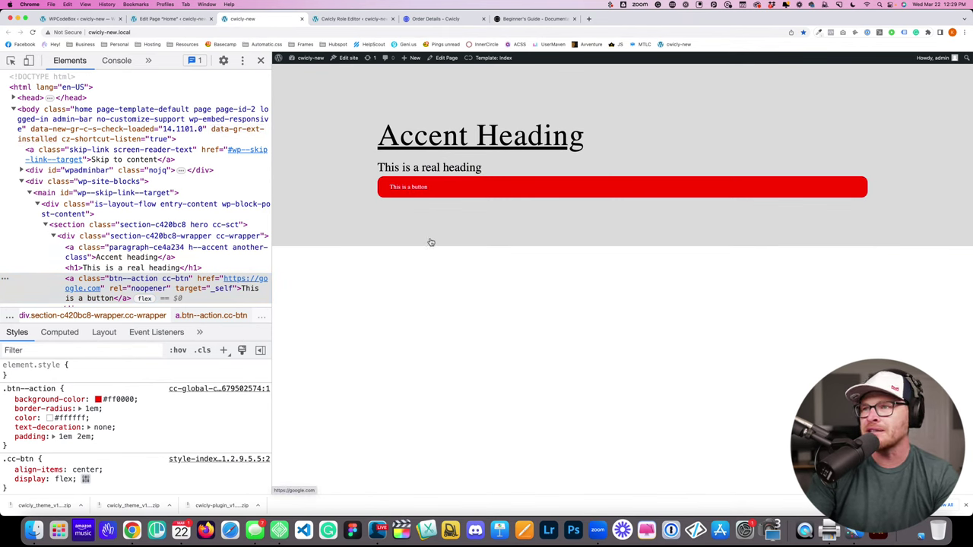
scroll(91, 289, down, 2)
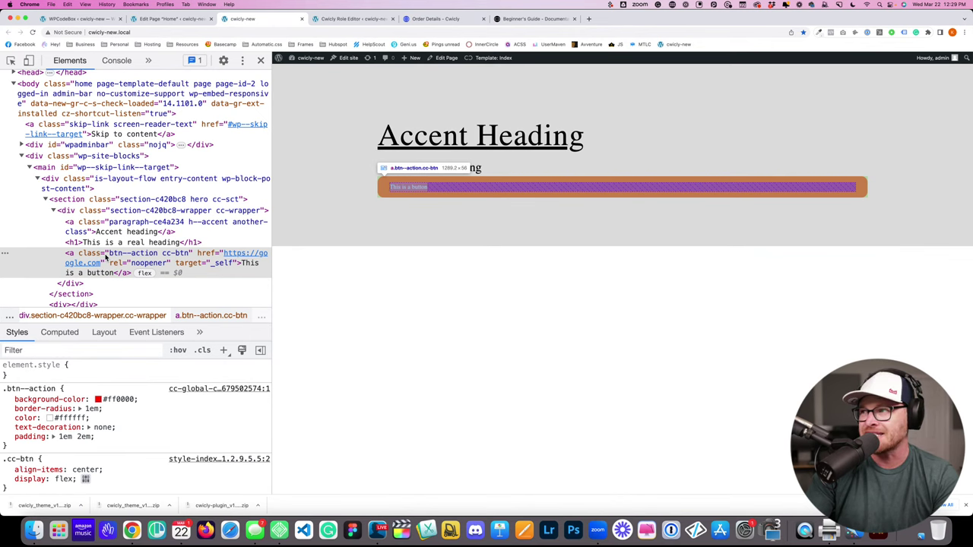
click(143, 19)
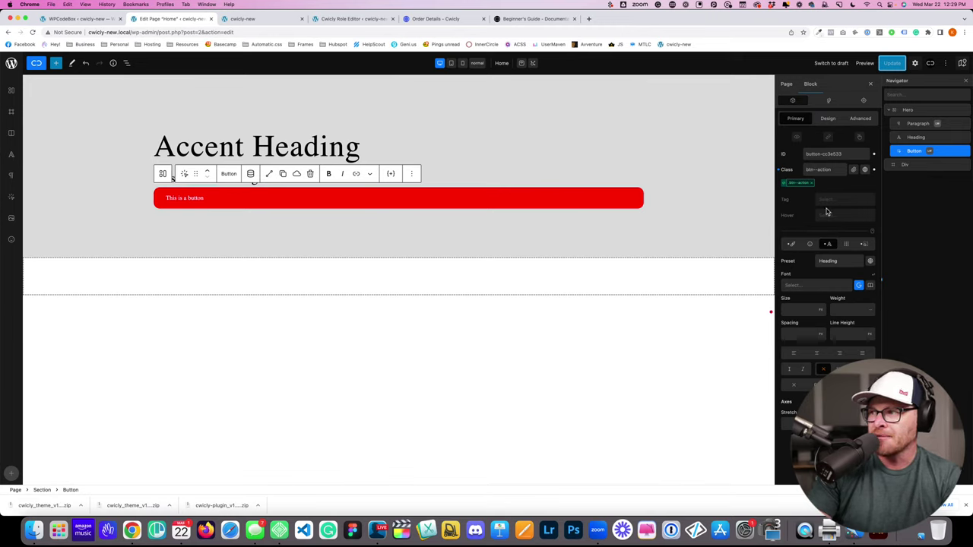
click(828, 118)
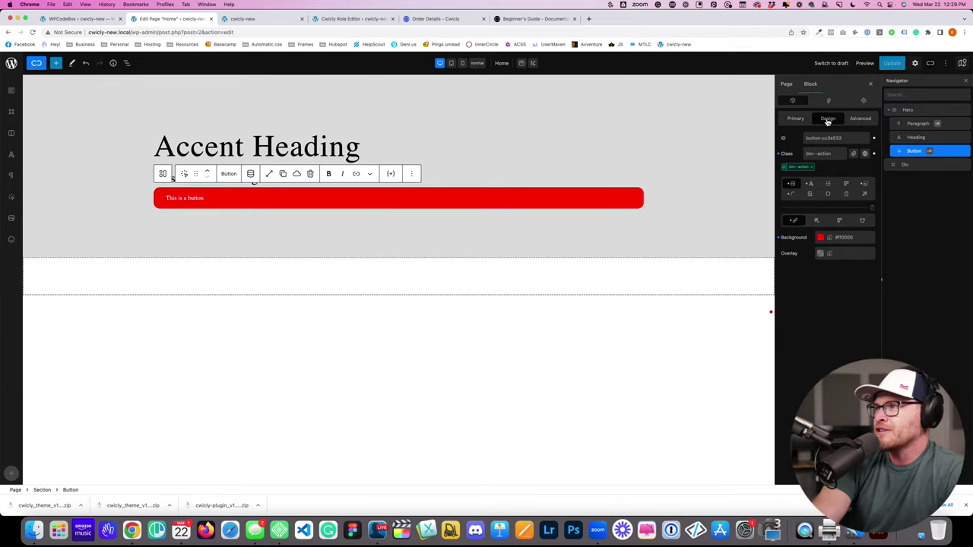
click(840, 221)
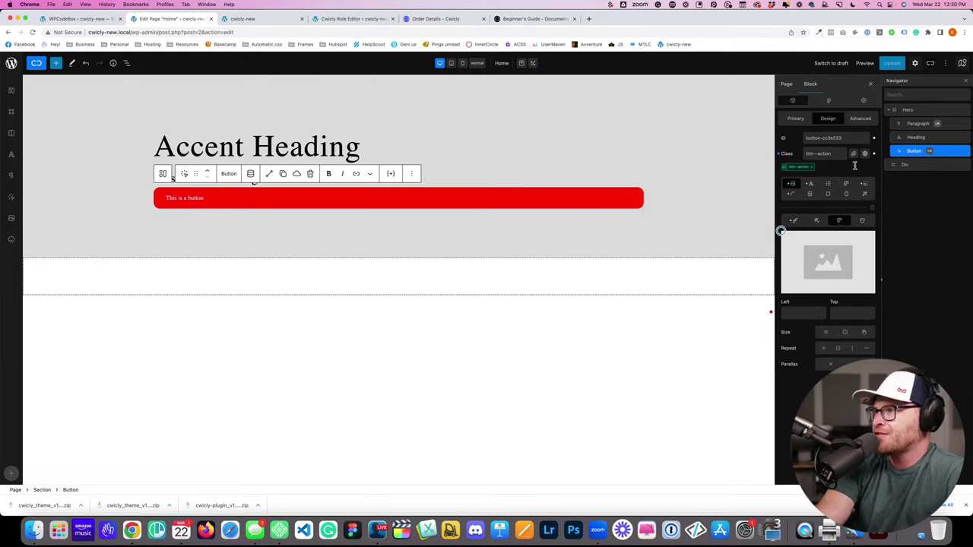
click(804, 121)
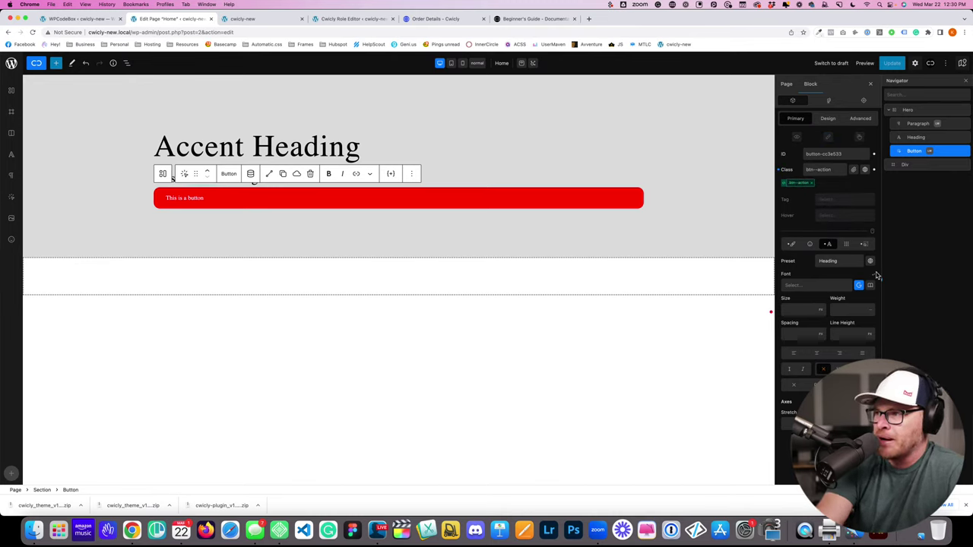
click(833, 121)
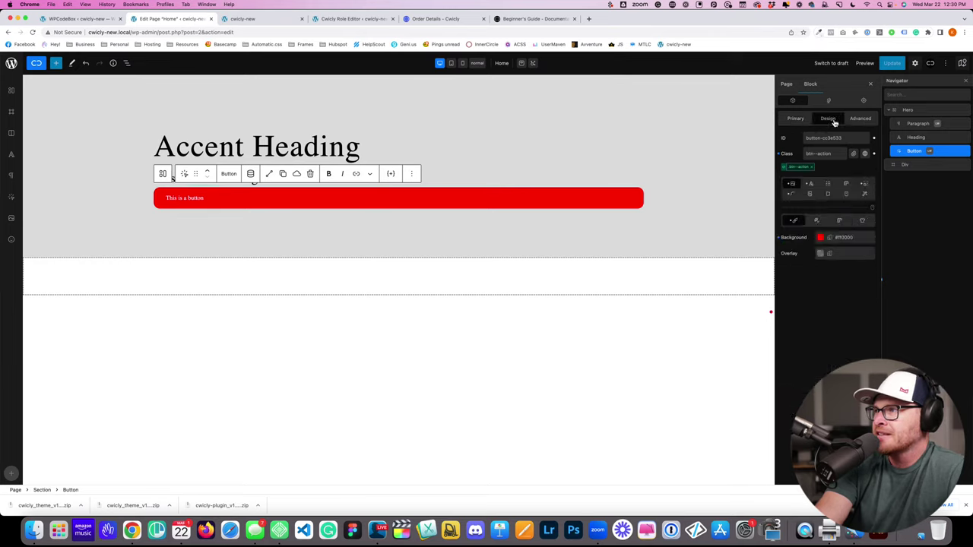
click(791, 121)
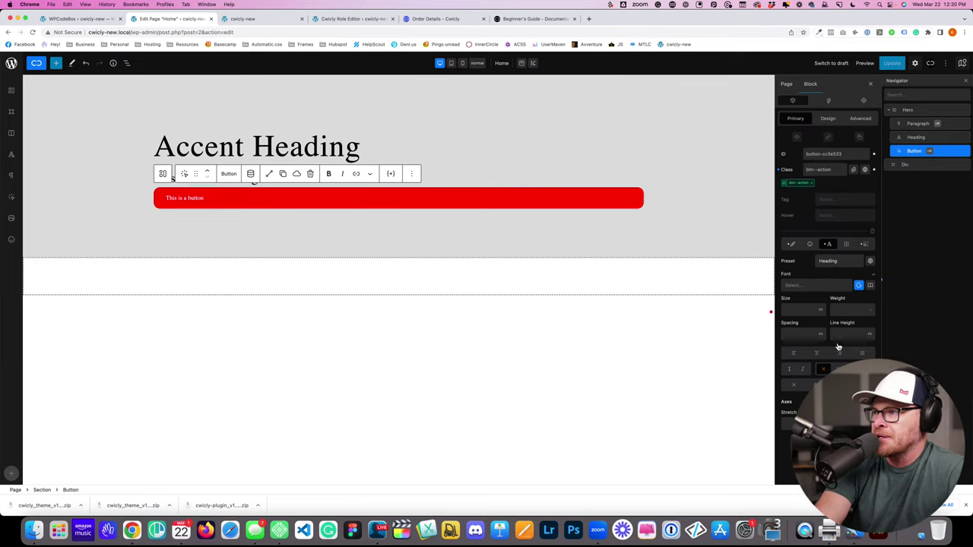
click(244, 18)
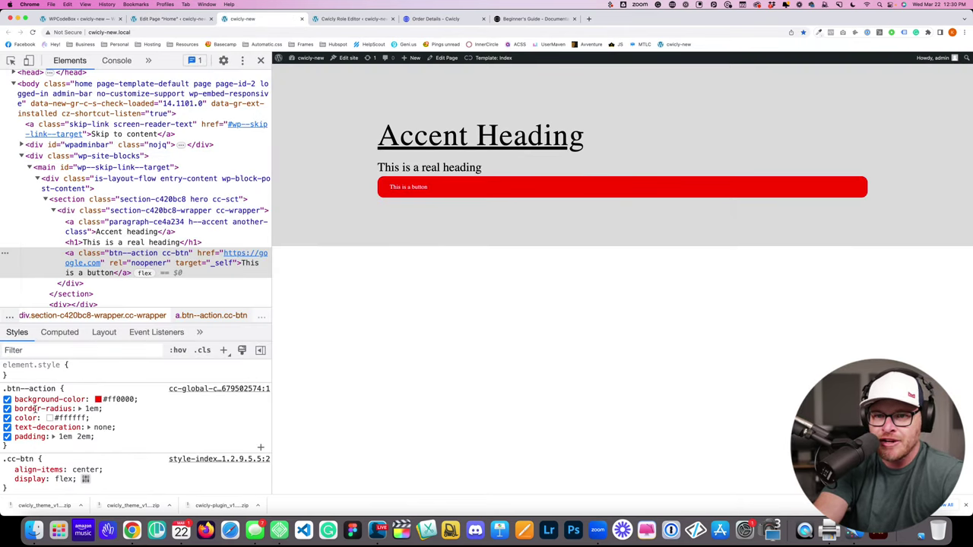
Step: Test the button's layout by switching the .cc-btn rule's display and align-items declarations off and back on in the inspector
scroll(35, 411, down, 3)
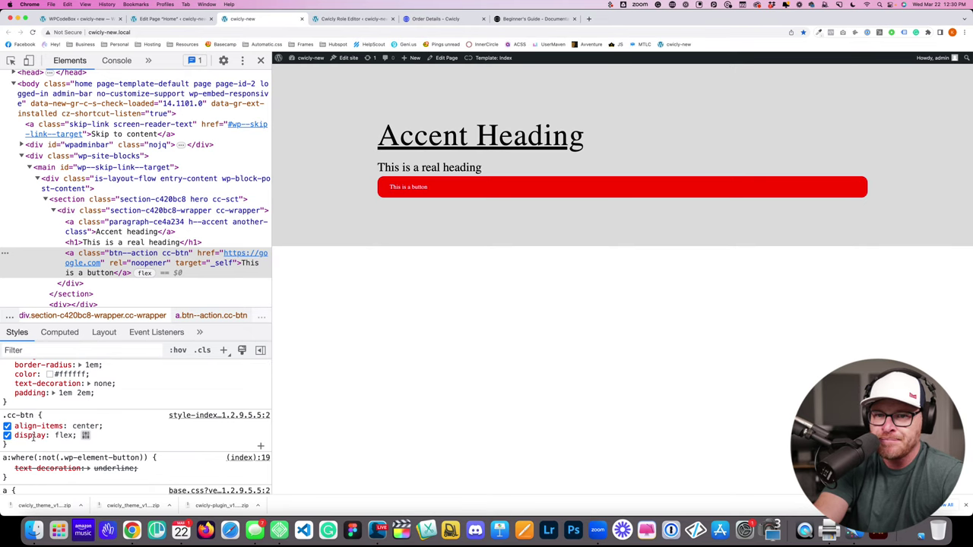
click(6, 435)
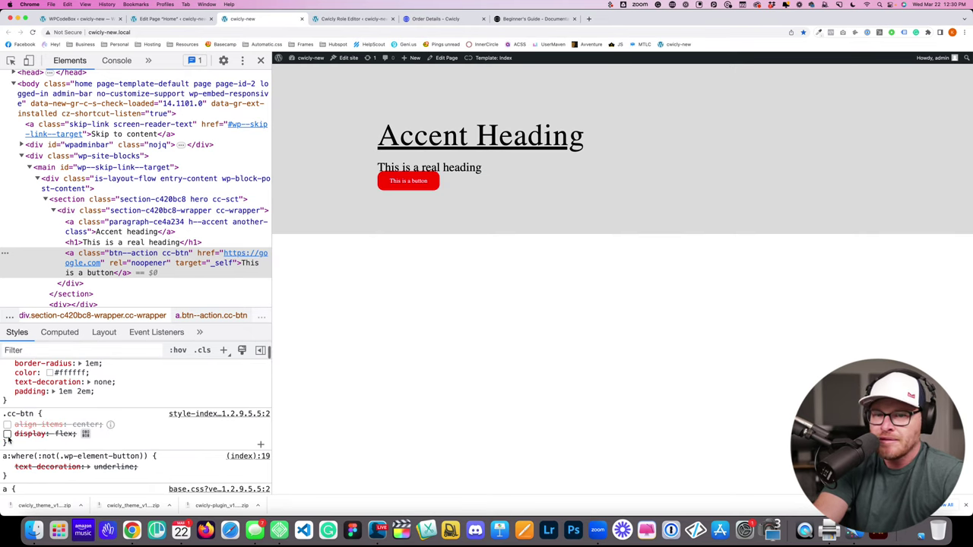
click(7, 435)
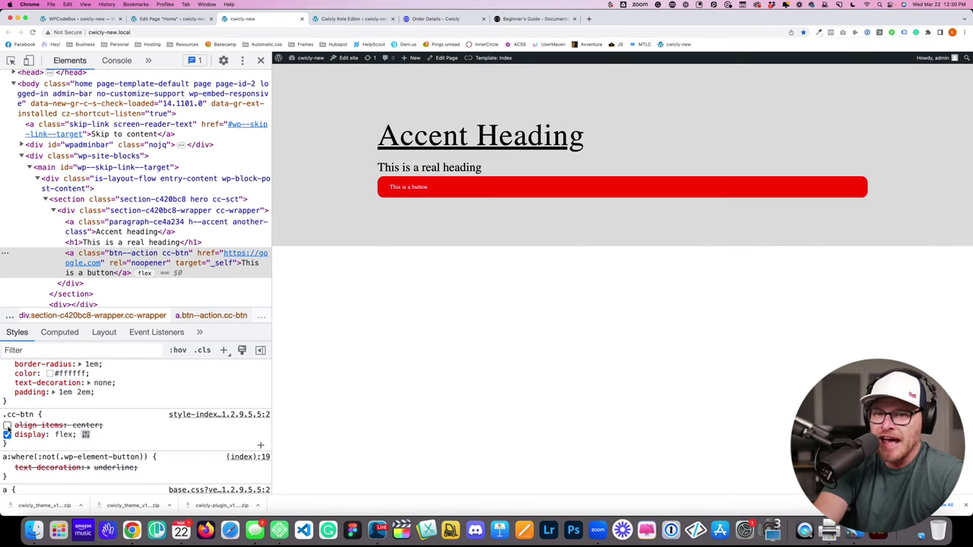
click(6, 424)
scroll(96, 418, down, 5)
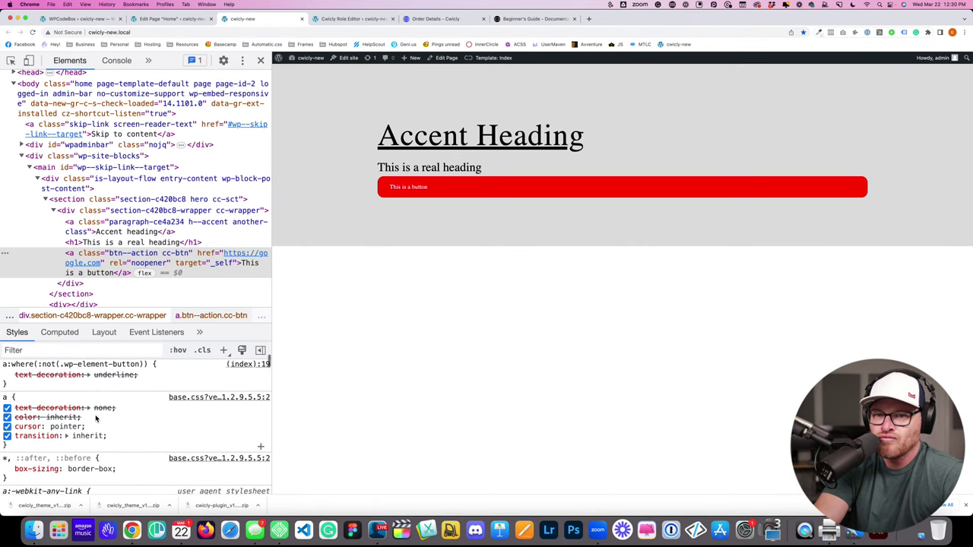
scroll(96, 418, up, 4)
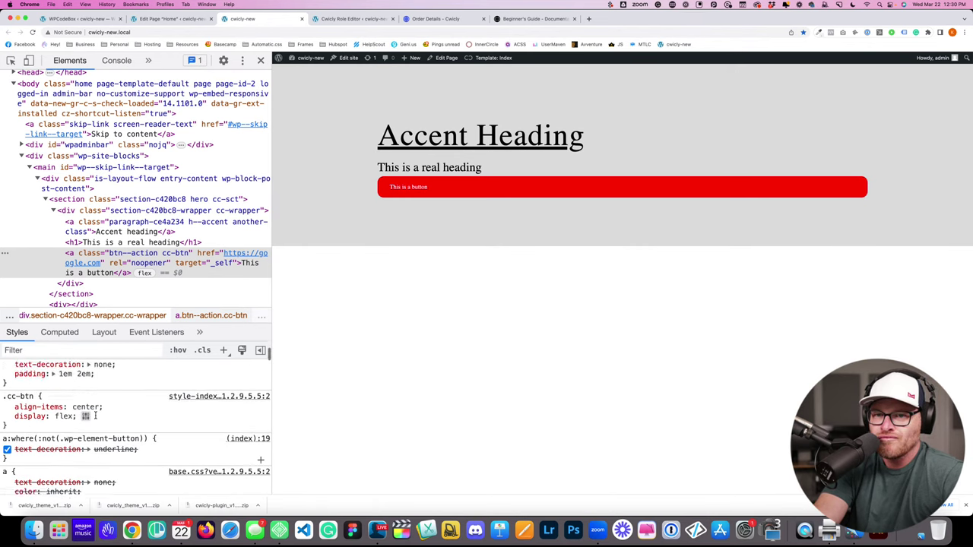
Step: Try display inline-flex in the inspected .cc-btn rule, and reload the live page to discard the test
click(67, 417)
text(inline)
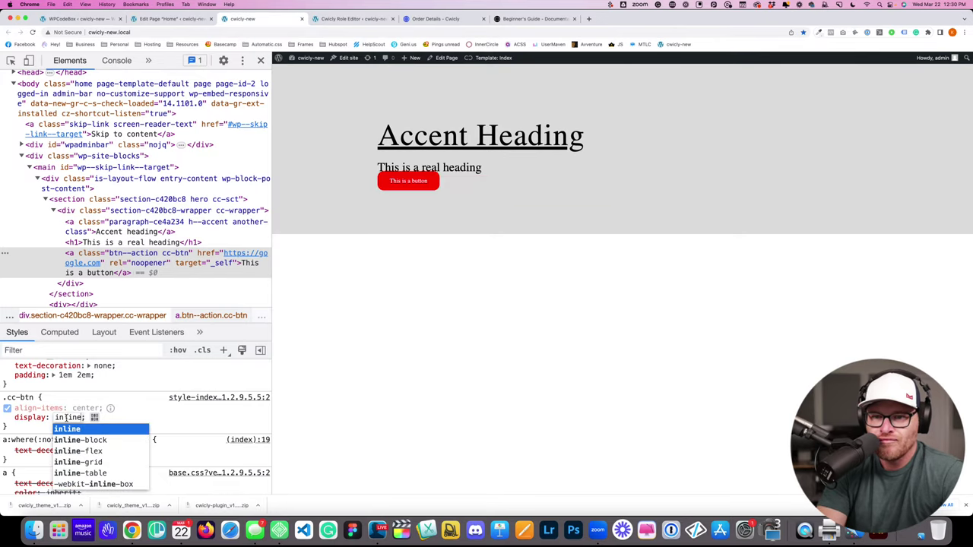
text(-flex)
click(357, 426)
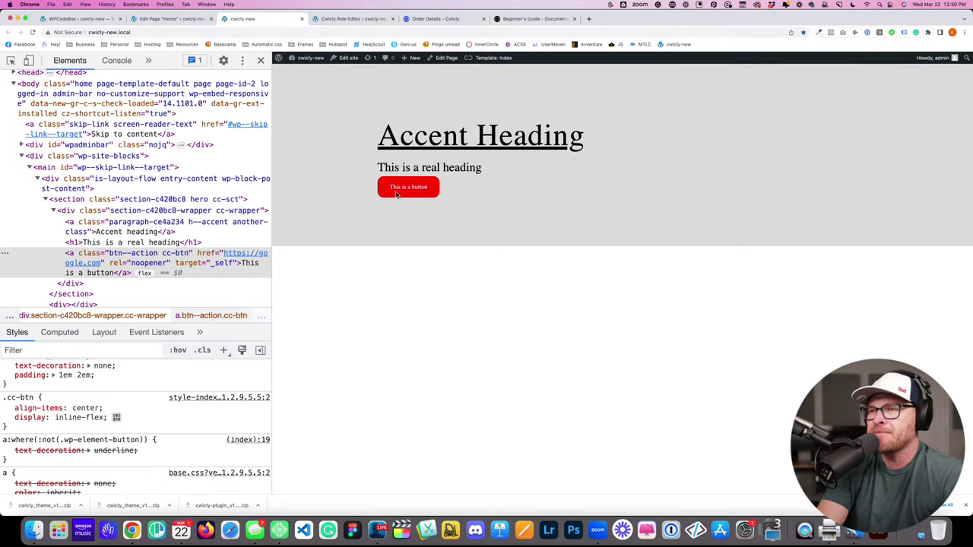
click(76, 417)
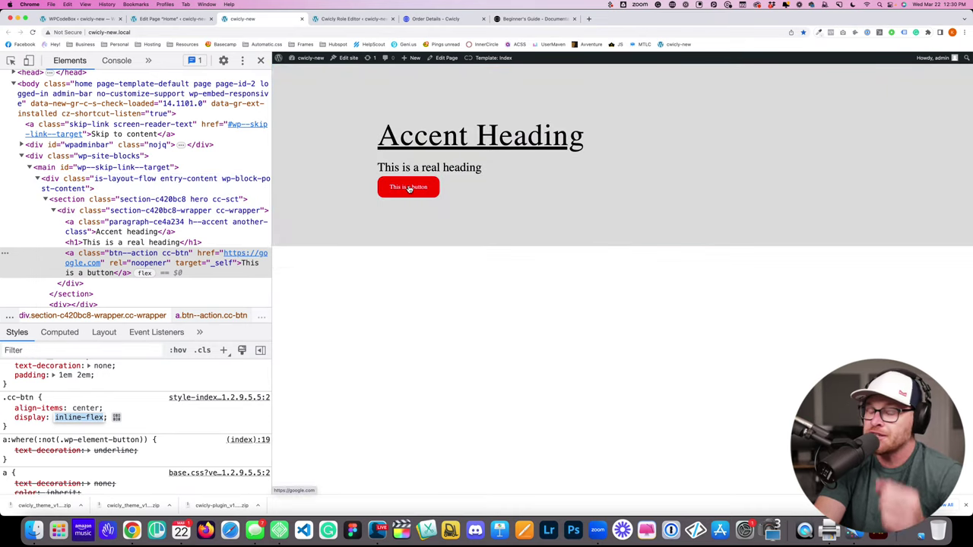
click(177, 413)
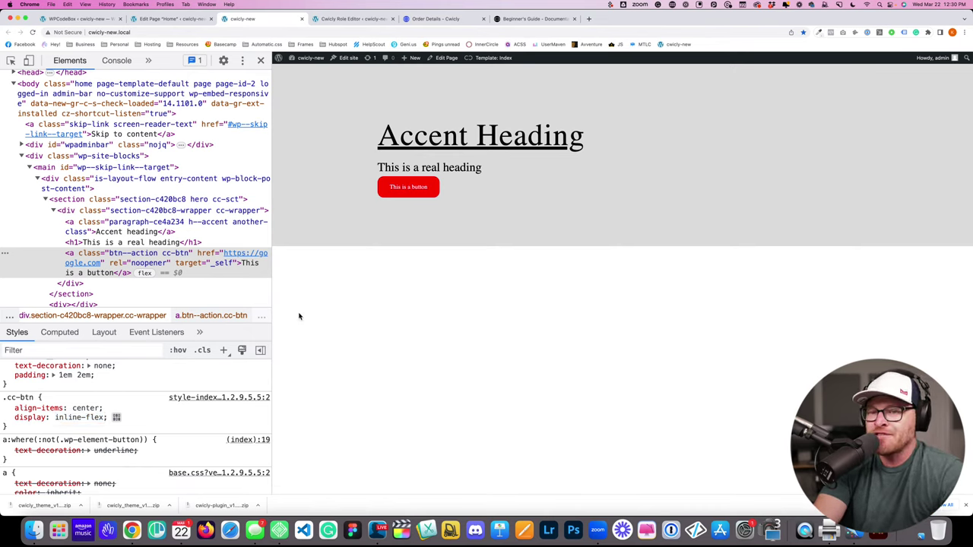
click(7, 417)
key(super+r)
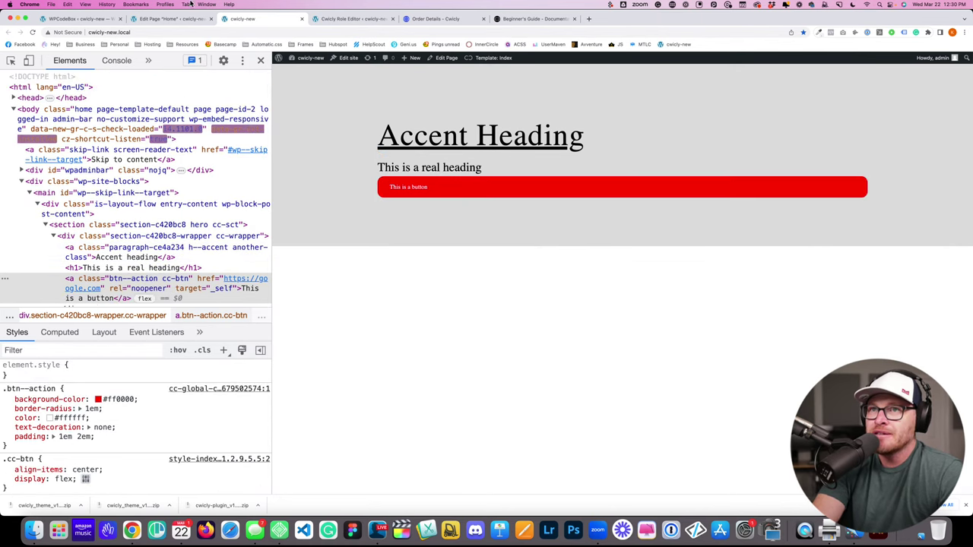
Step: Set the display of the button's btn--action class to inline-flex in the page editor, and save it and check the live page
click(173, 18)
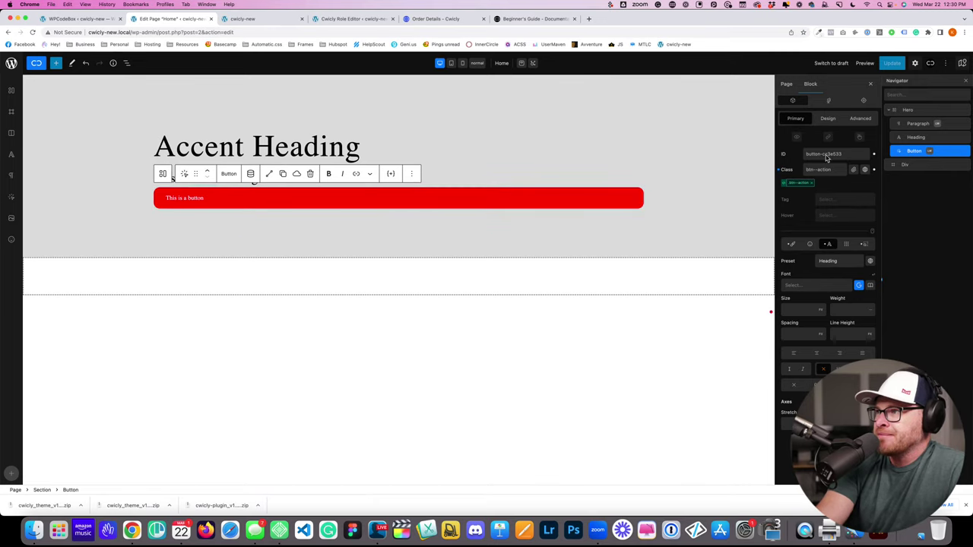
click(811, 245)
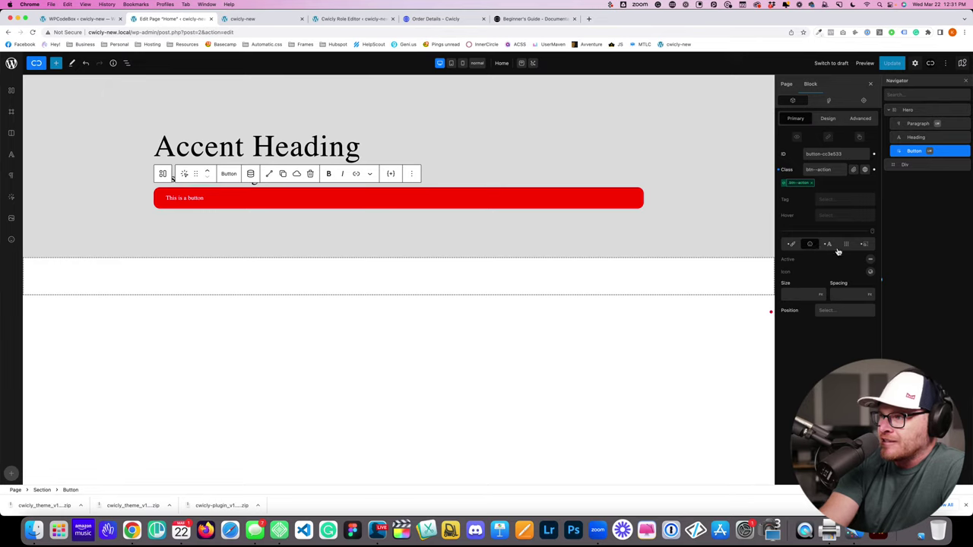
click(847, 245)
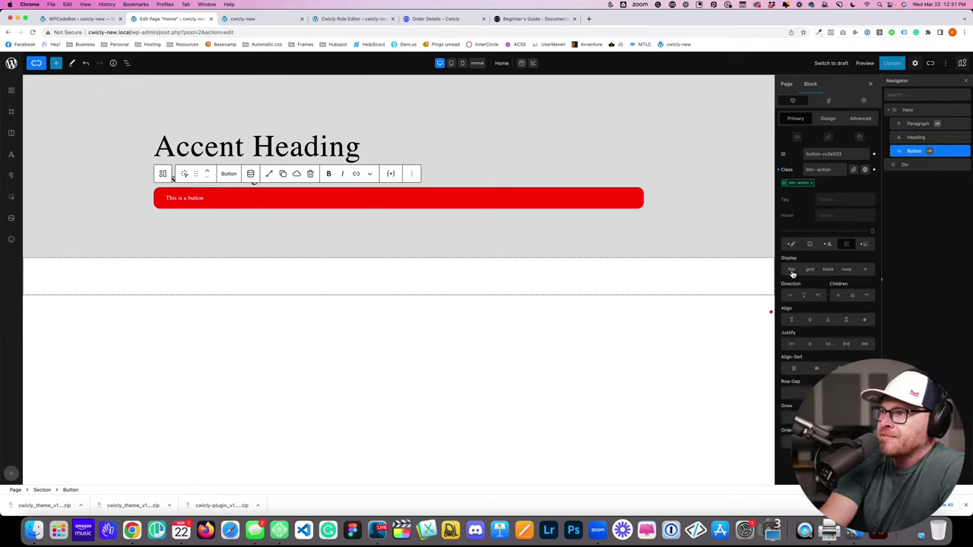
click(863, 270)
click(861, 296)
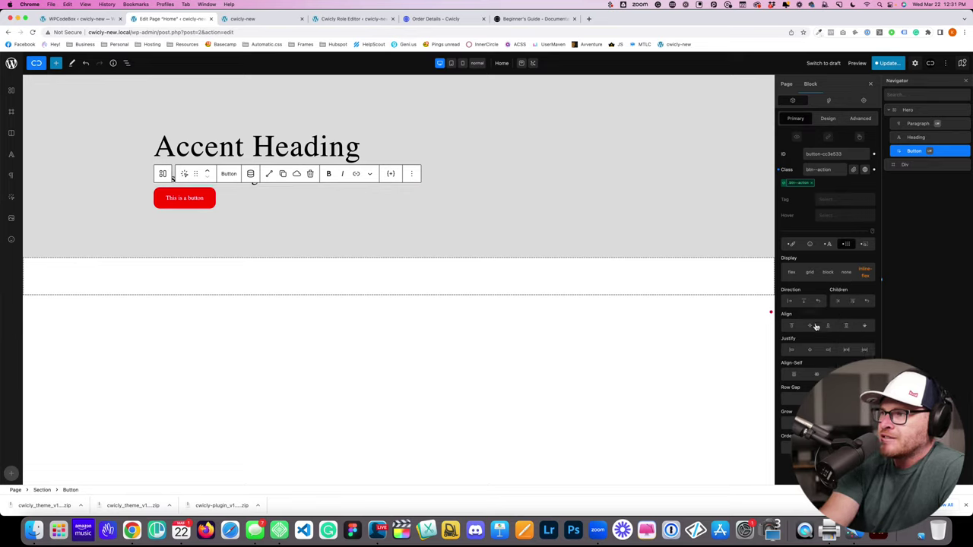
click(884, 65)
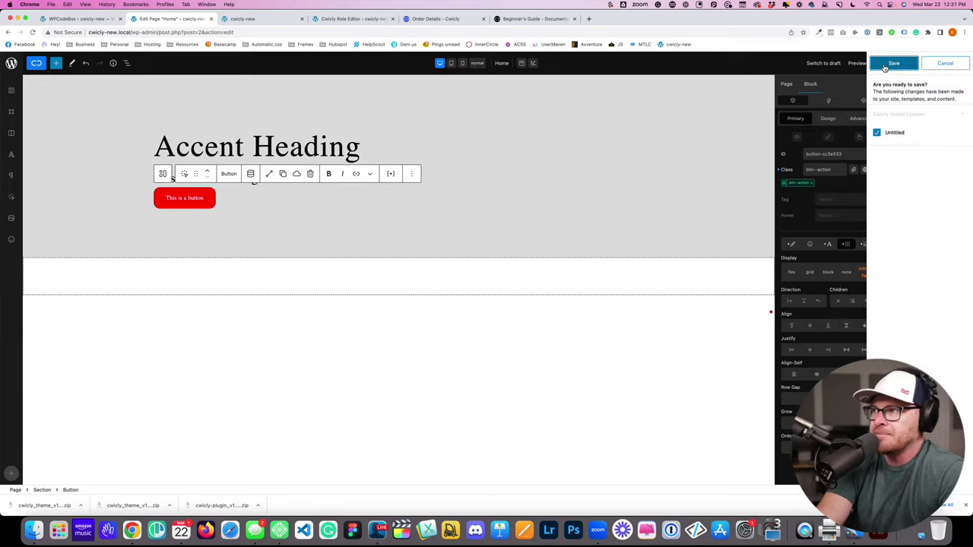
click(243, 18)
key(super+r)
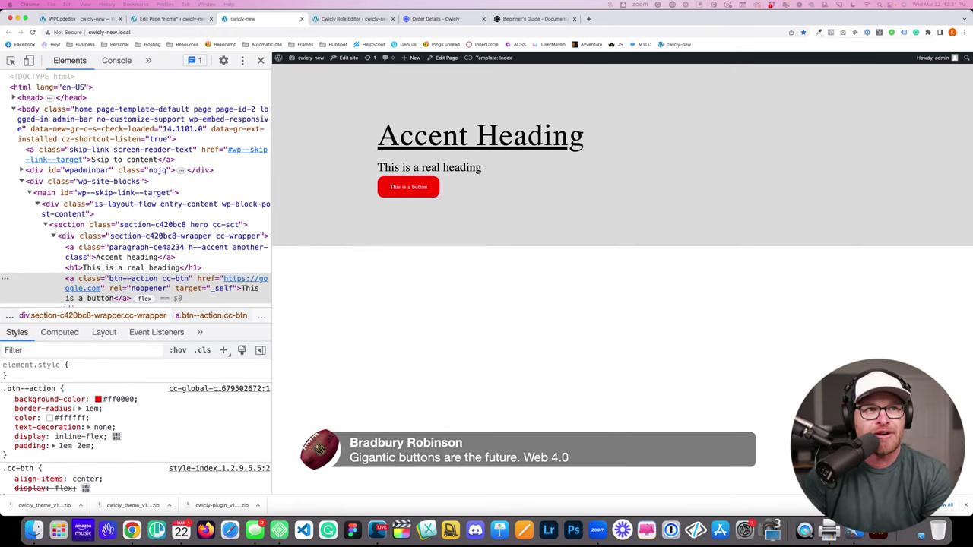
Step: Compare the class and primary settings of the button and the Hero section in the page editor, including the section's hero class
click(173, 18)
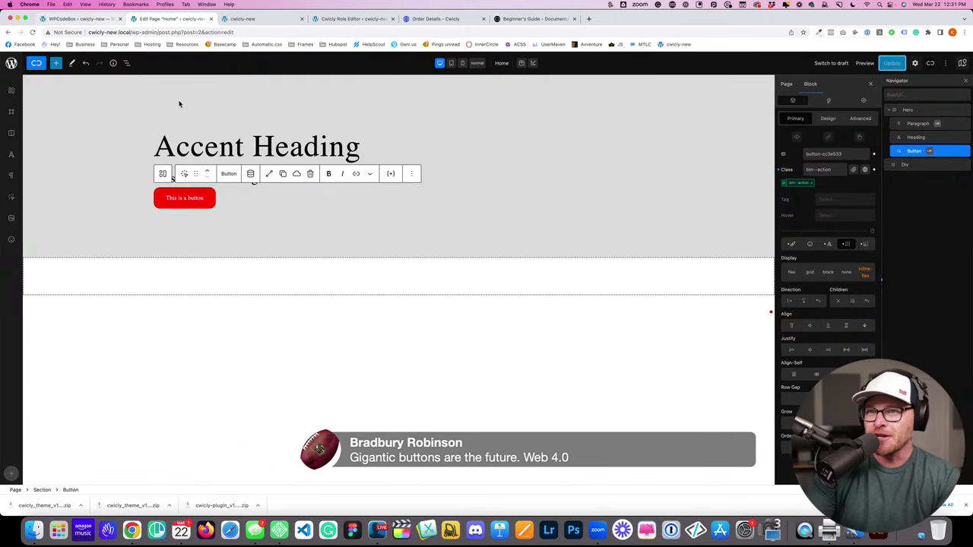
click(238, 200)
click(168, 199)
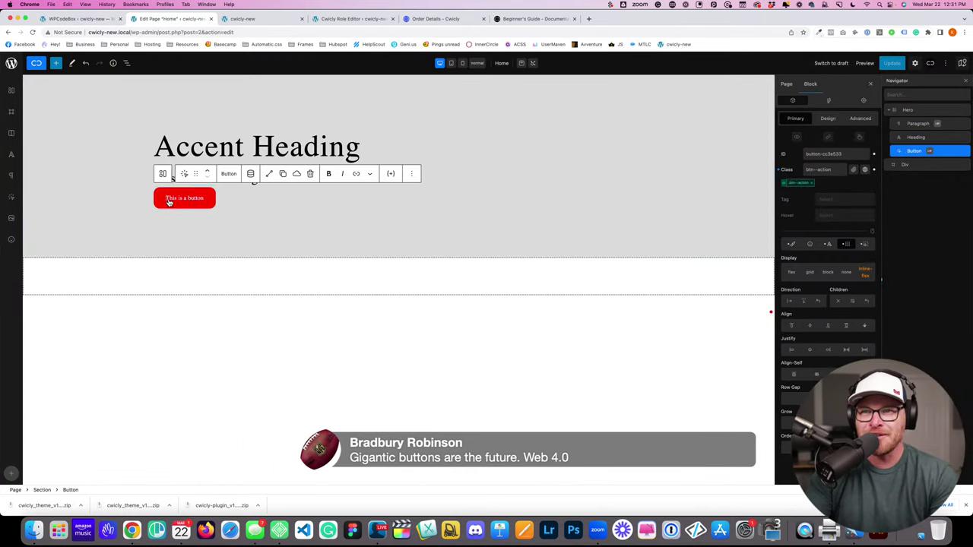
click(268, 202)
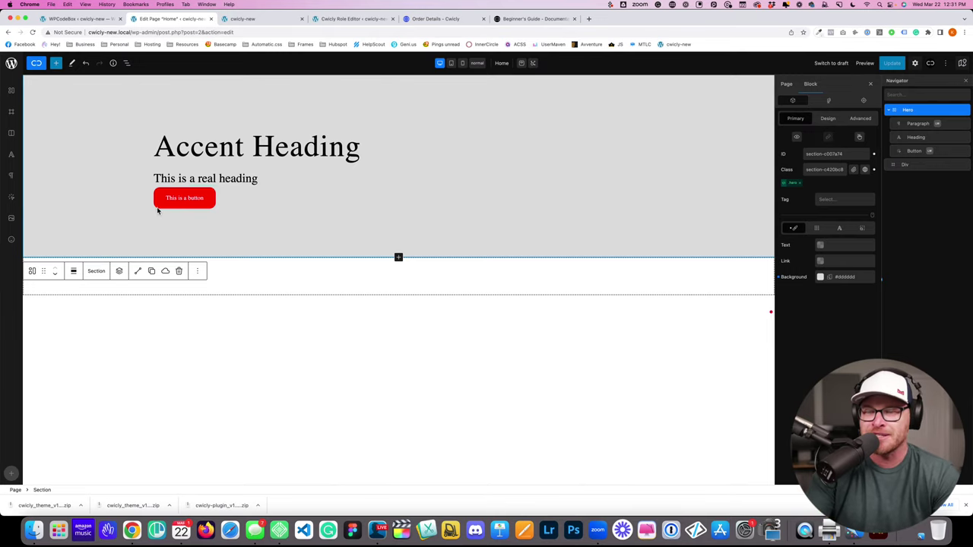
click(181, 198)
click(274, 201)
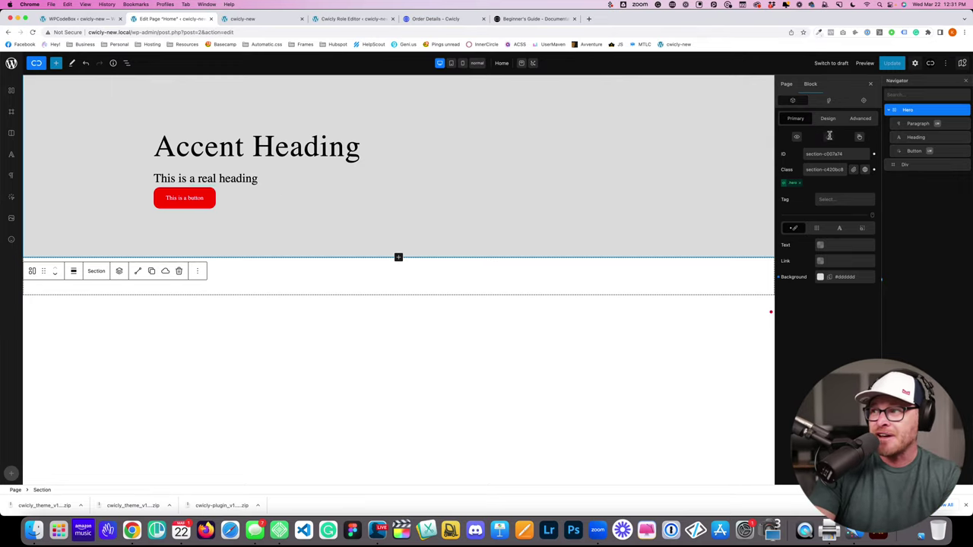
click(792, 185)
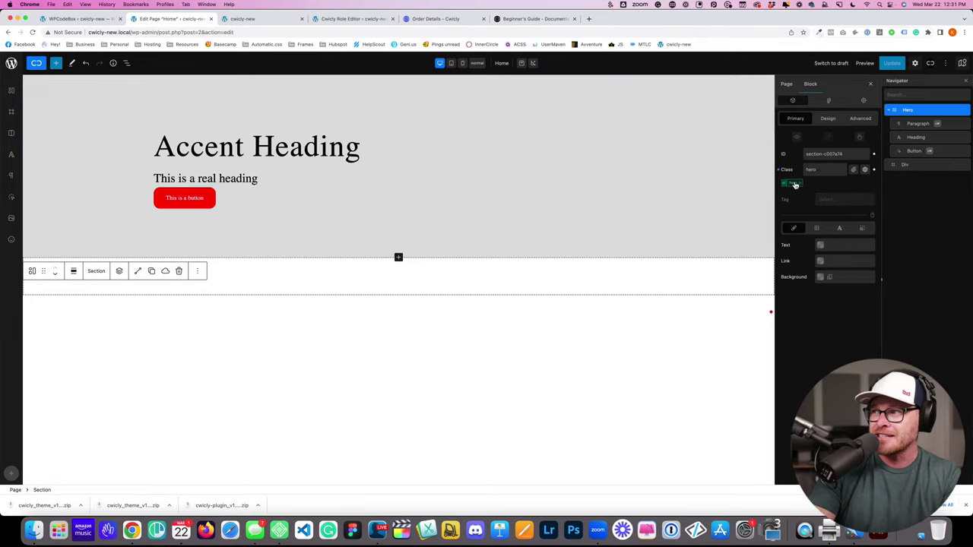
click(186, 203)
click(323, 196)
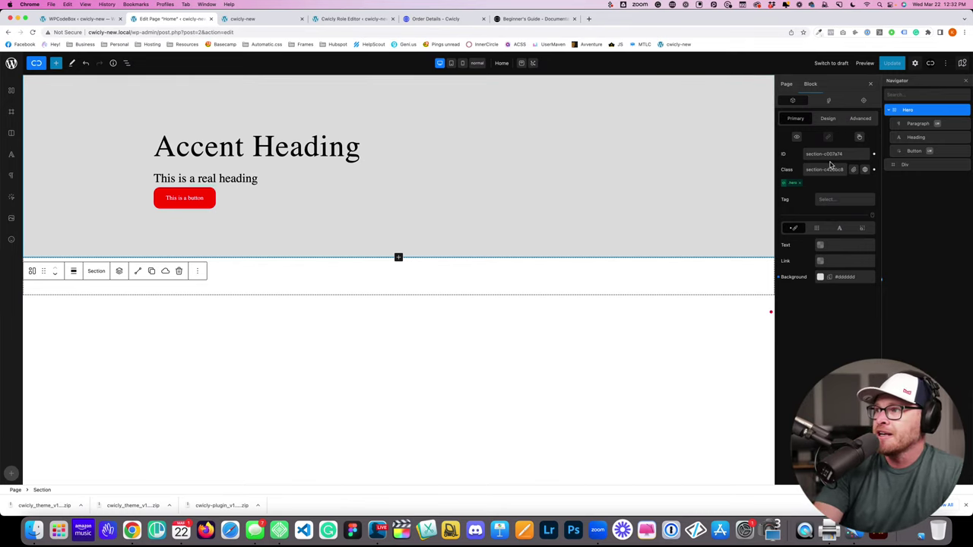
Step: Inspect the hero section element's markup and CSS rules on the live front-end page
click(247, 19)
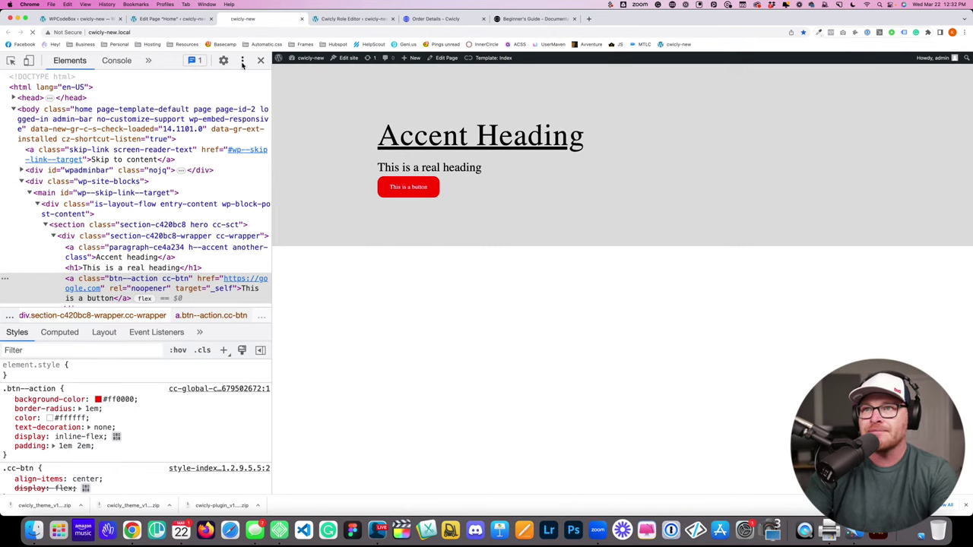
click(88, 225)
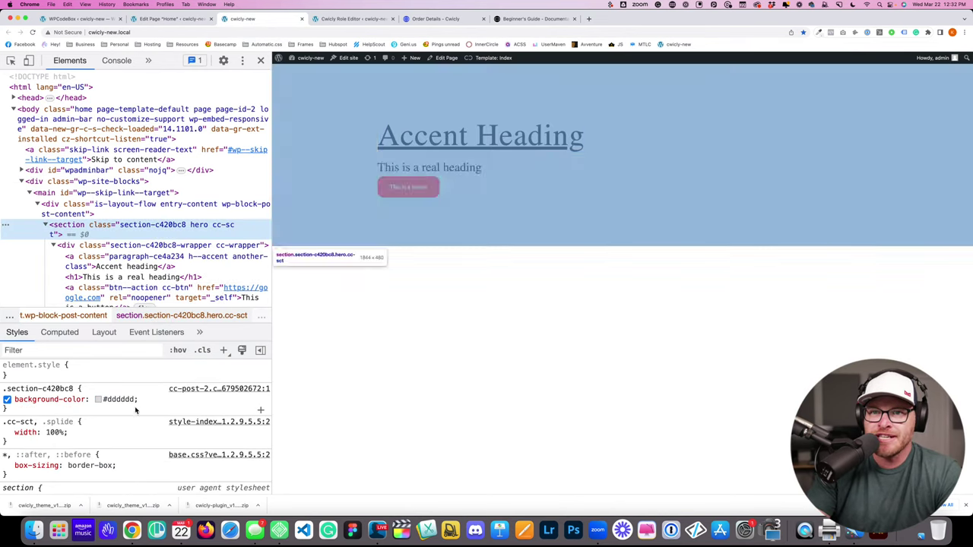
scroll(119, 411, down, 2)
scroll(120, 412, up, 2)
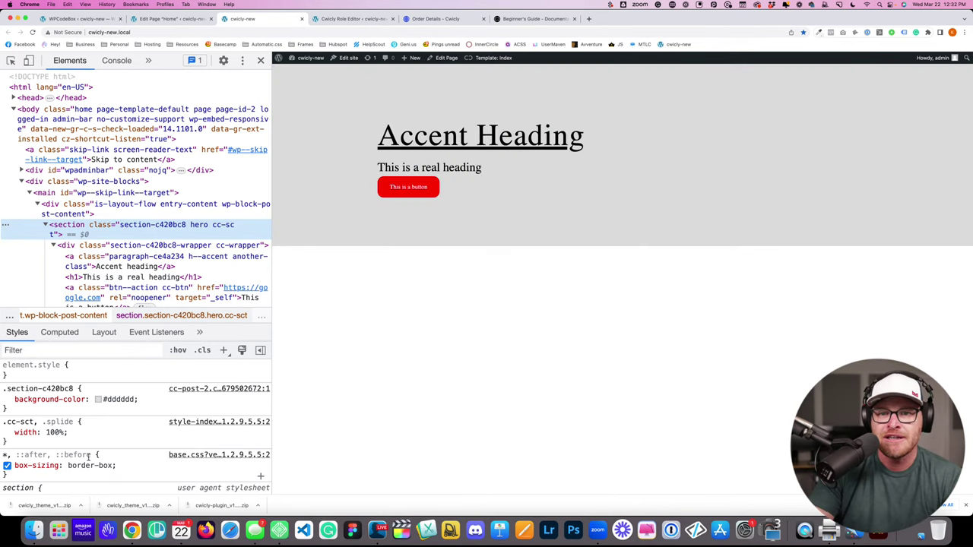
scroll(66, 414, down, 2)
scroll(66, 413, down, 3)
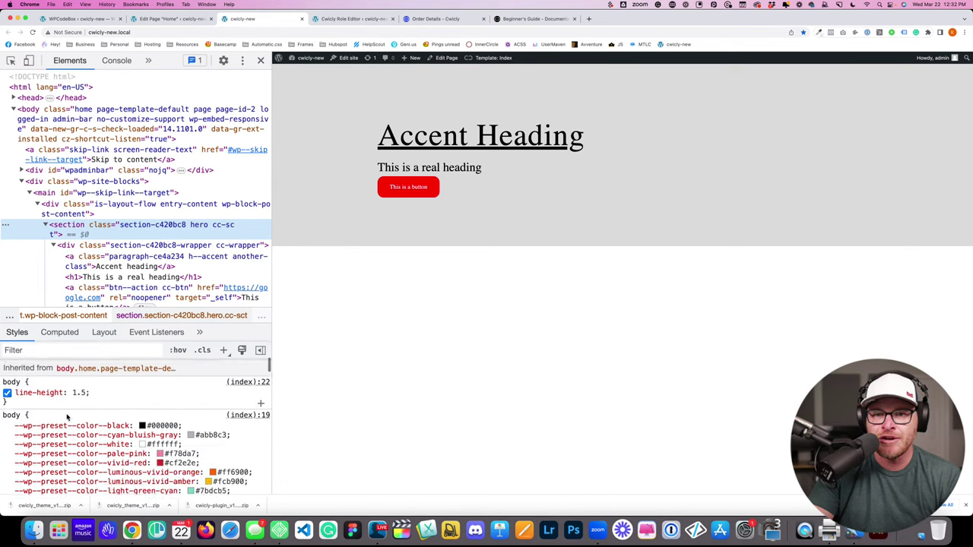
scroll(73, 423, up, 3)
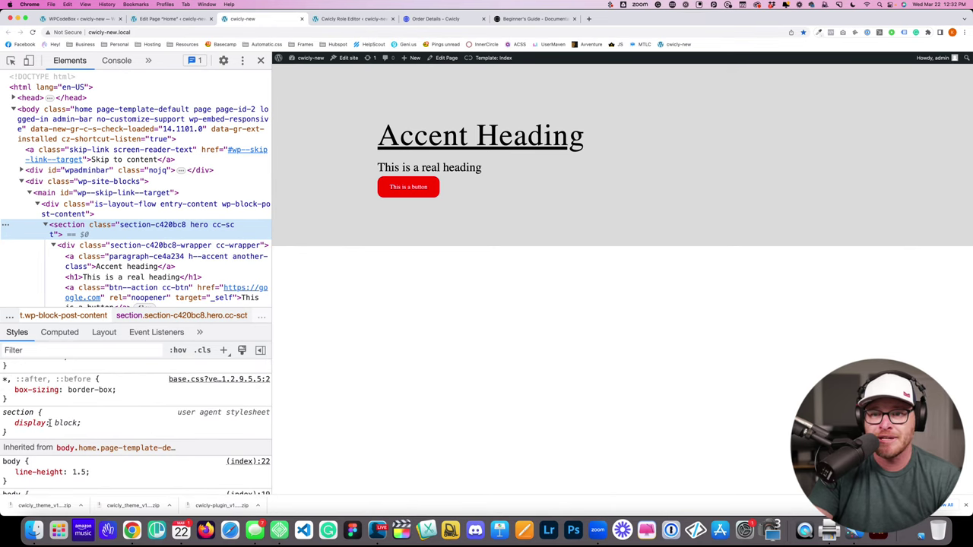
Step: Examine the CSS rules applied to the hero section's cc-wrapper div, including the styles inherited from the body
click(73, 247)
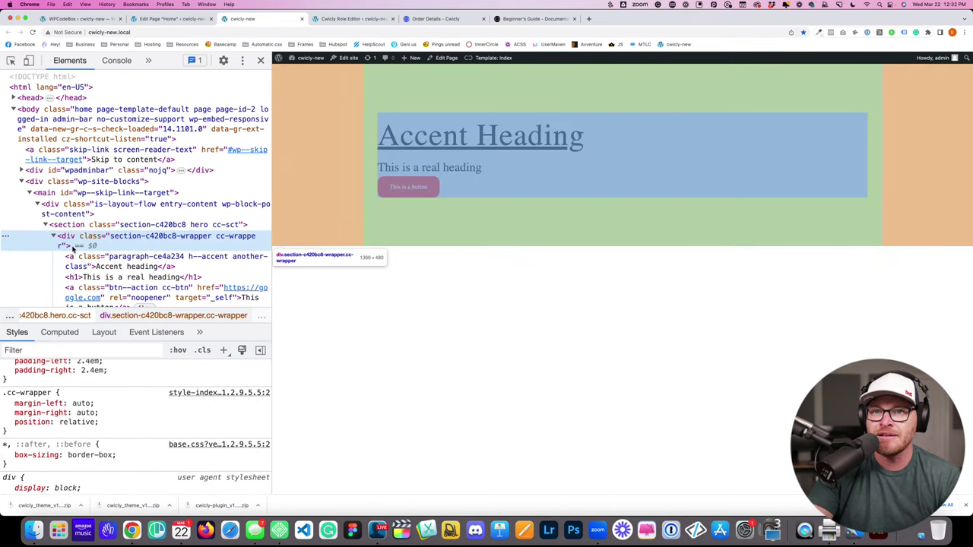
scroll(54, 396, up, 3)
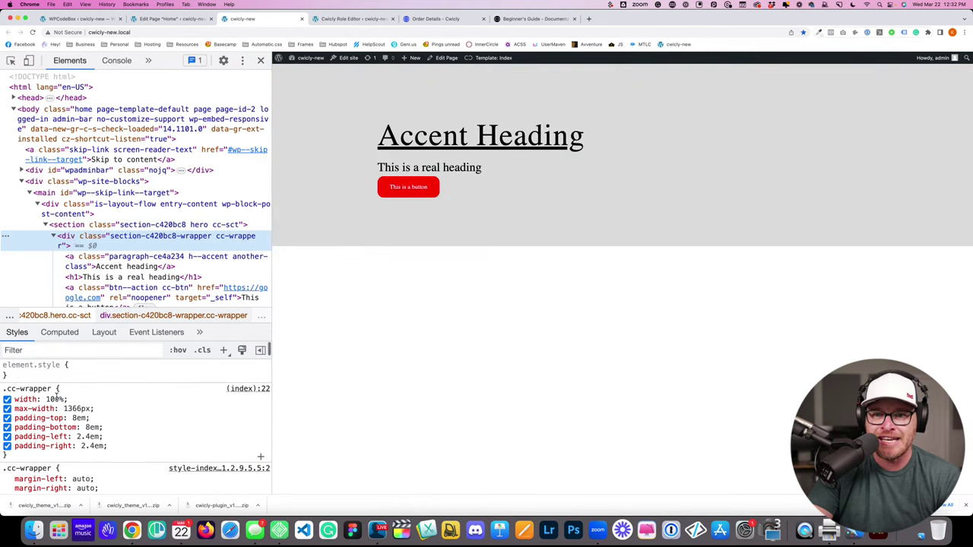
scroll(55, 397, down, 2)
scroll(55, 403, down, 2)
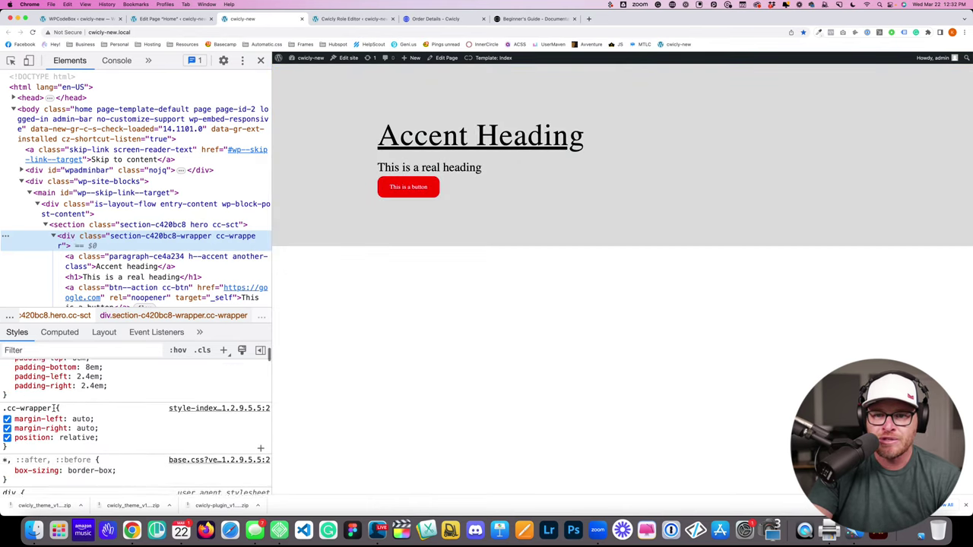
scroll(55, 408, down, 4)
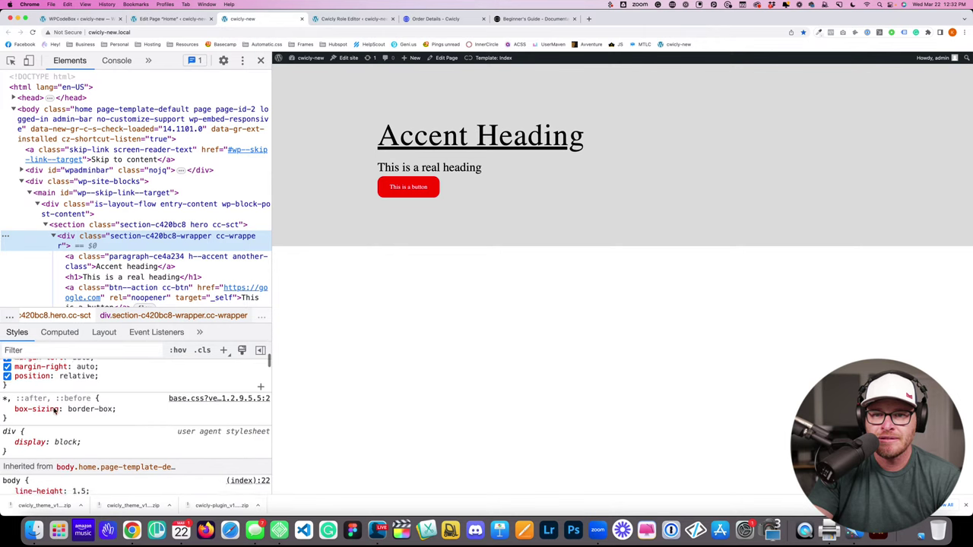
scroll(55, 409, up, 2)
scroll(55, 418, down, 2)
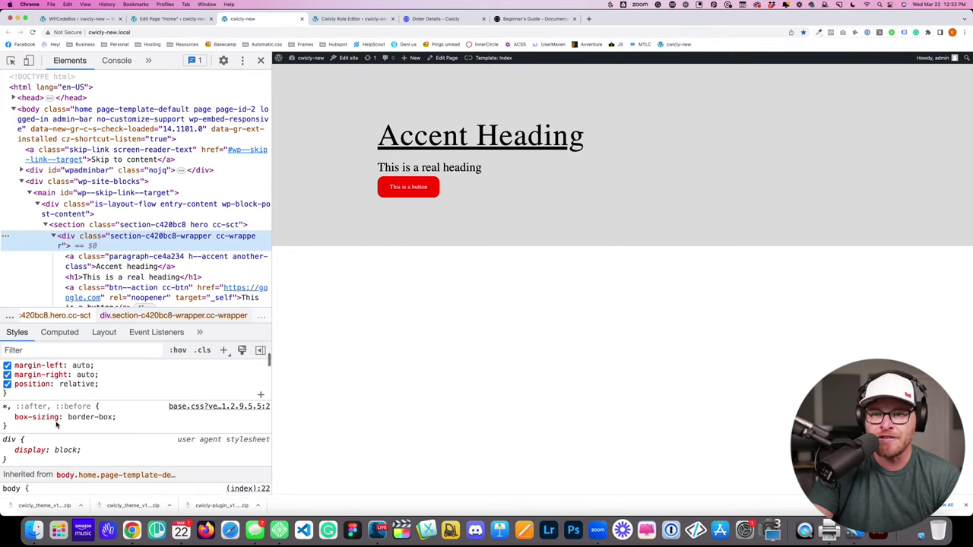
scroll(56, 426, down, 3)
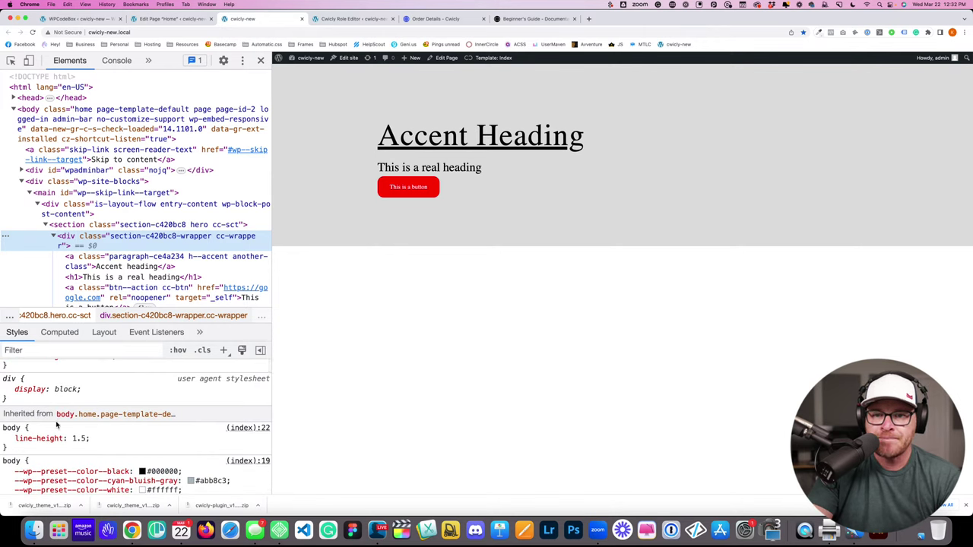
scroll(56, 426, down, 8)
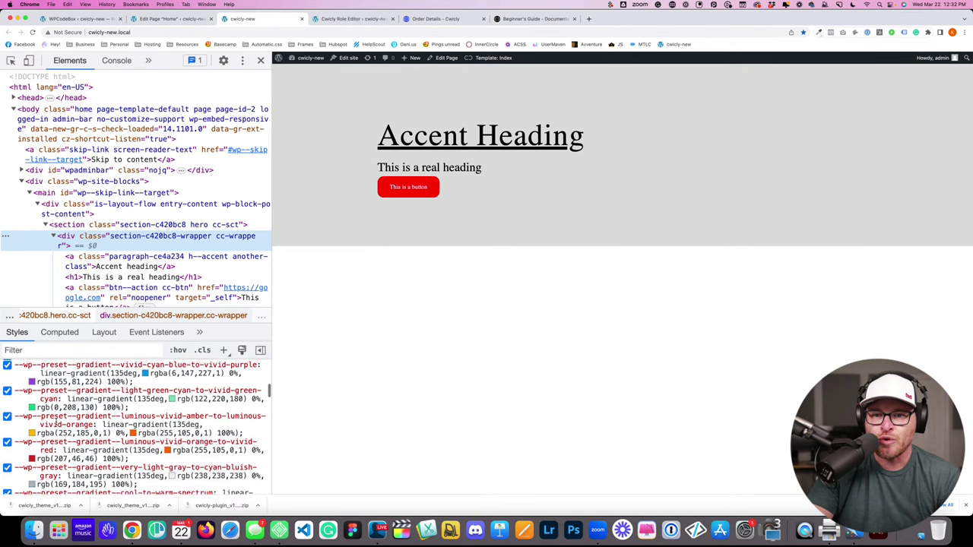
scroll(55, 416, up, 15)
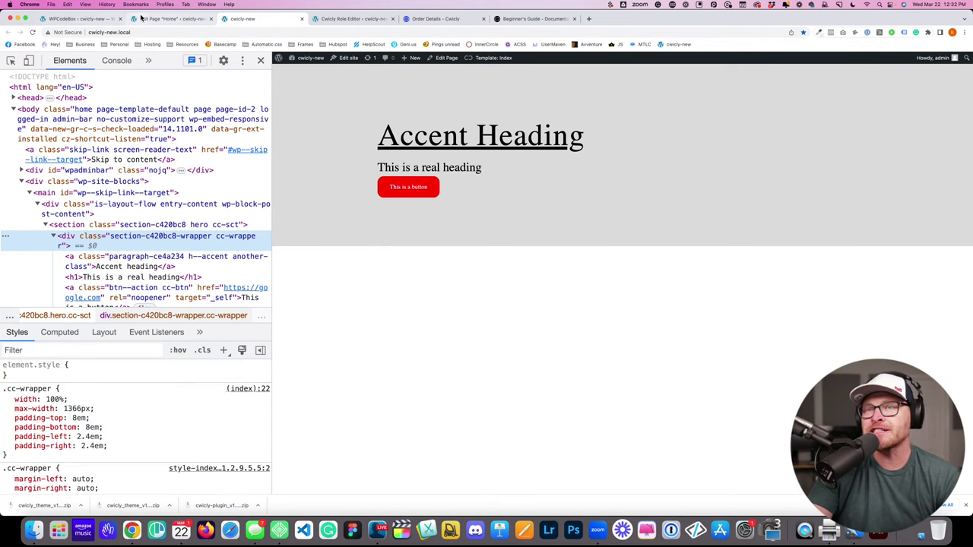
Step: Return to the page editor, select the Div block below the Hero section, and examine the HTML tag choices available for it
click(167, 18)
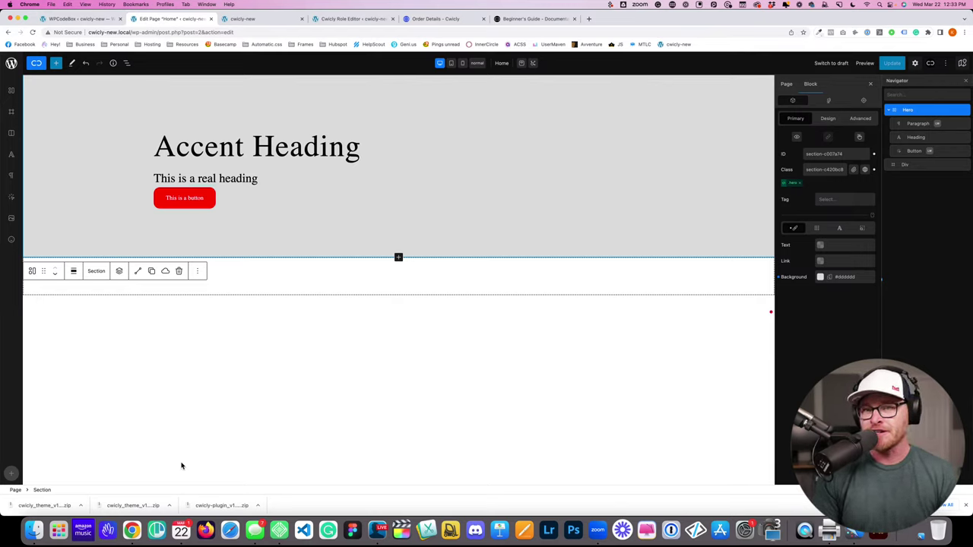
right_click(185, 182)
click(210, 108)
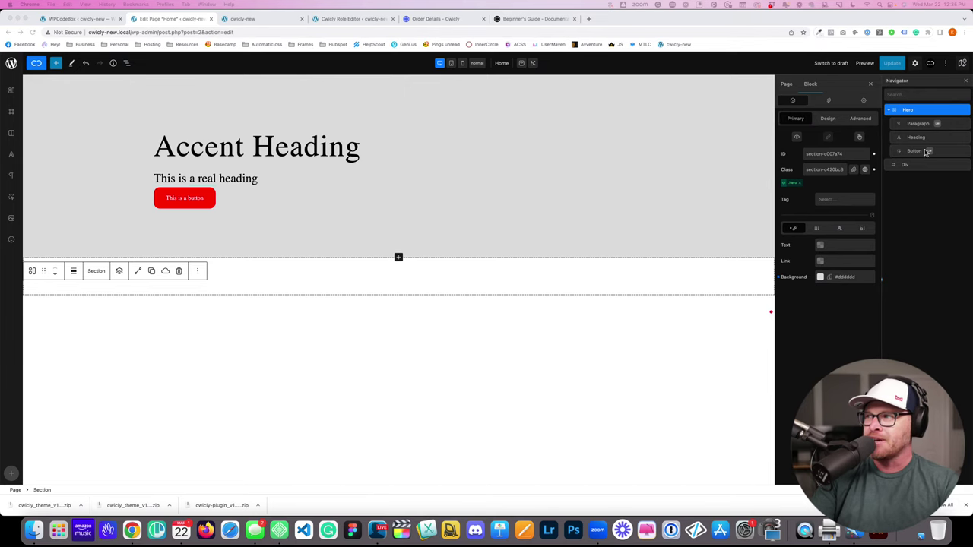
click(904, 166)
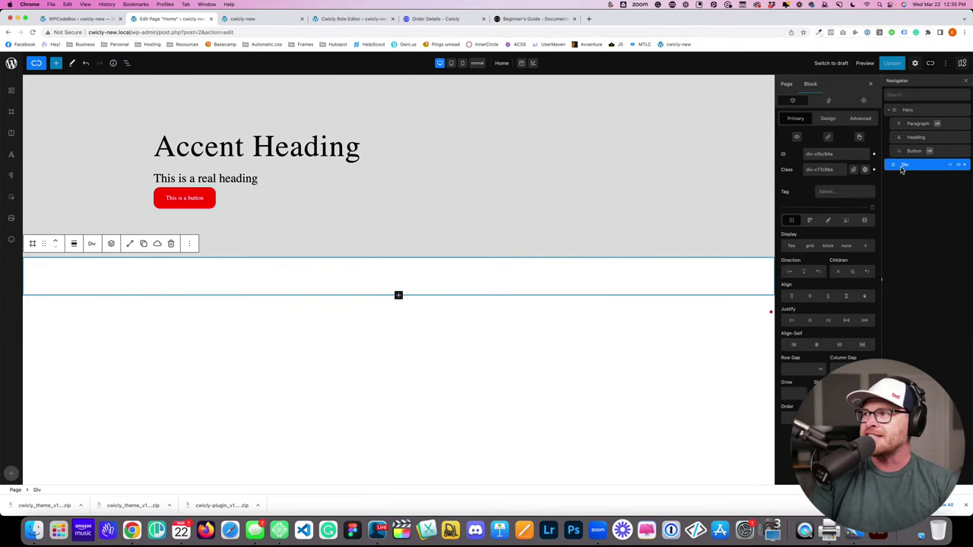
click(841, 196)
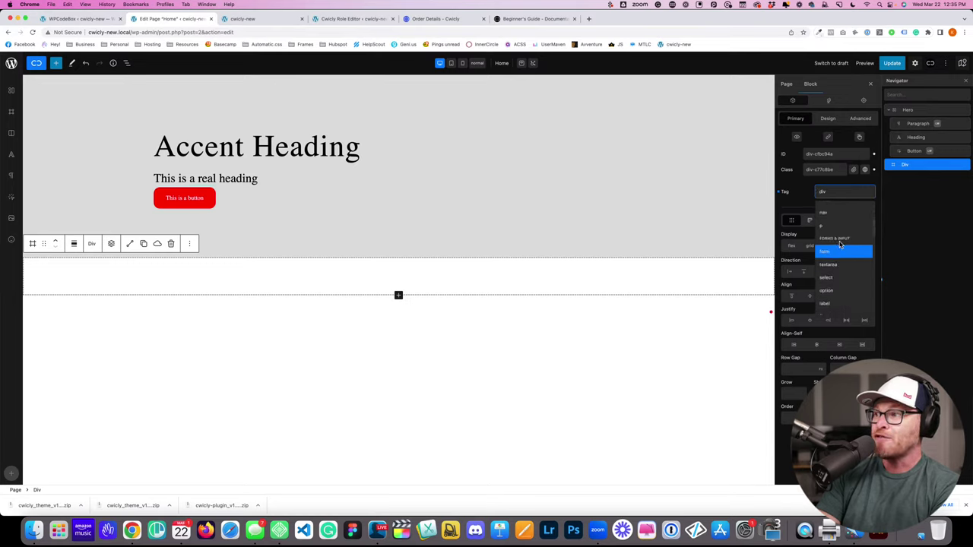
scroll(839, 242, down, 1)
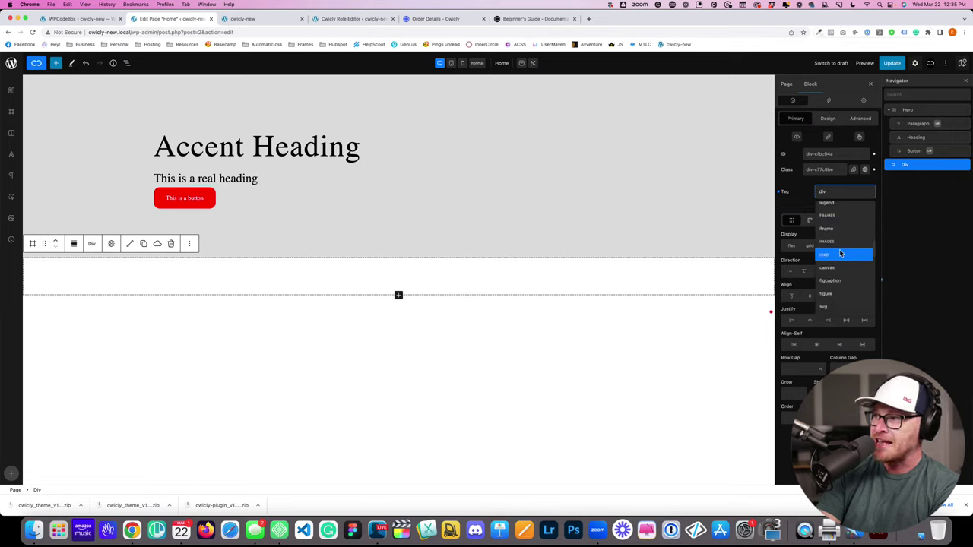
scroll(844, 252, down, 1)
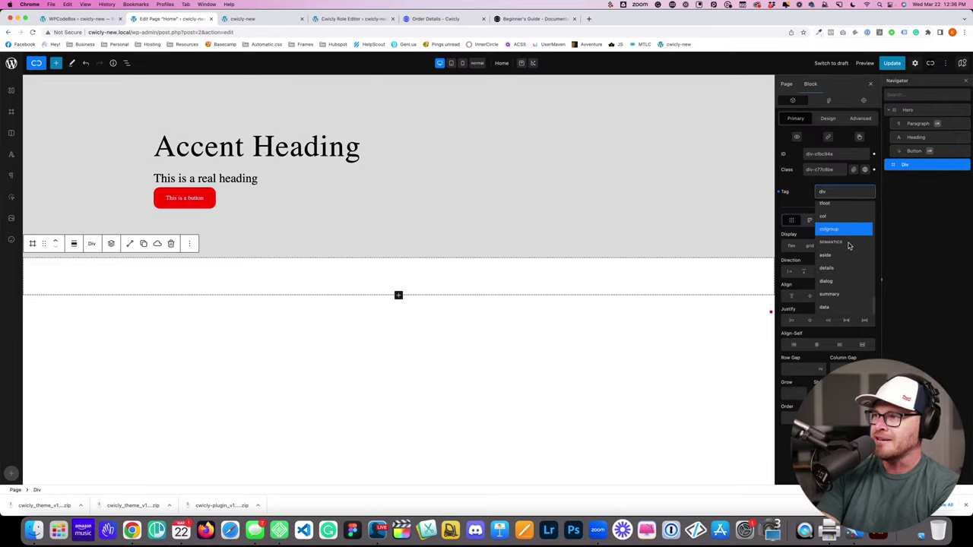
scroll(842, 250, up, 2)
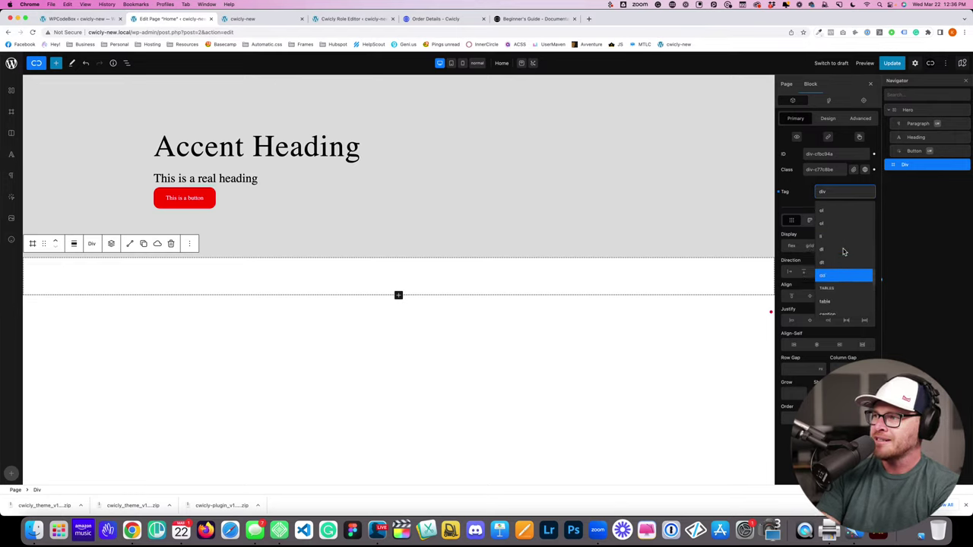
scroll(843, 252, up, 1)
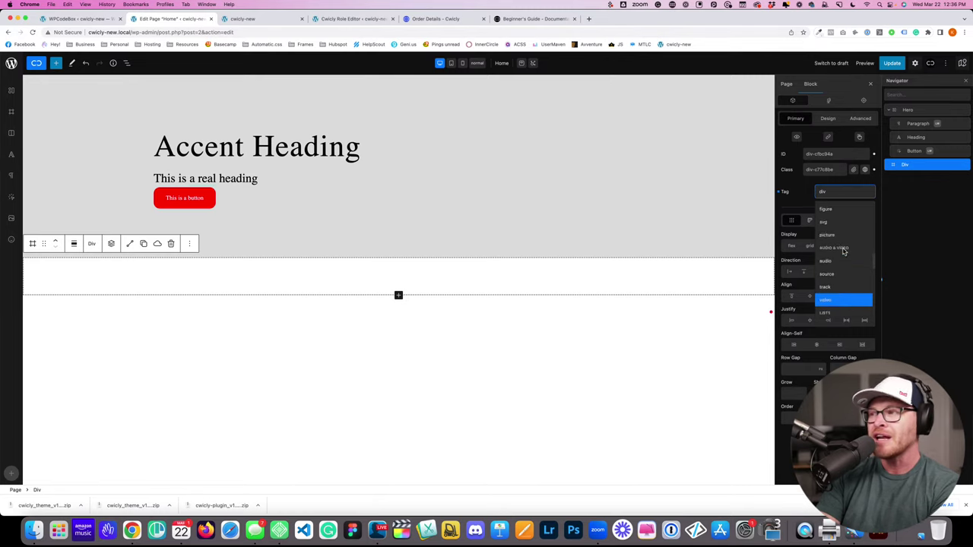
scroll(843, 252, up, 4)
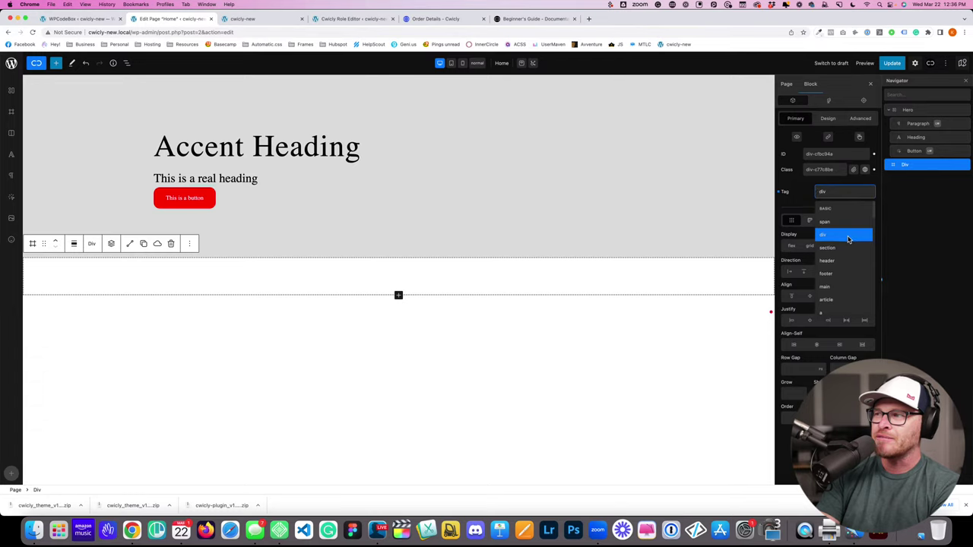
scroll(847, 240, up, 10)
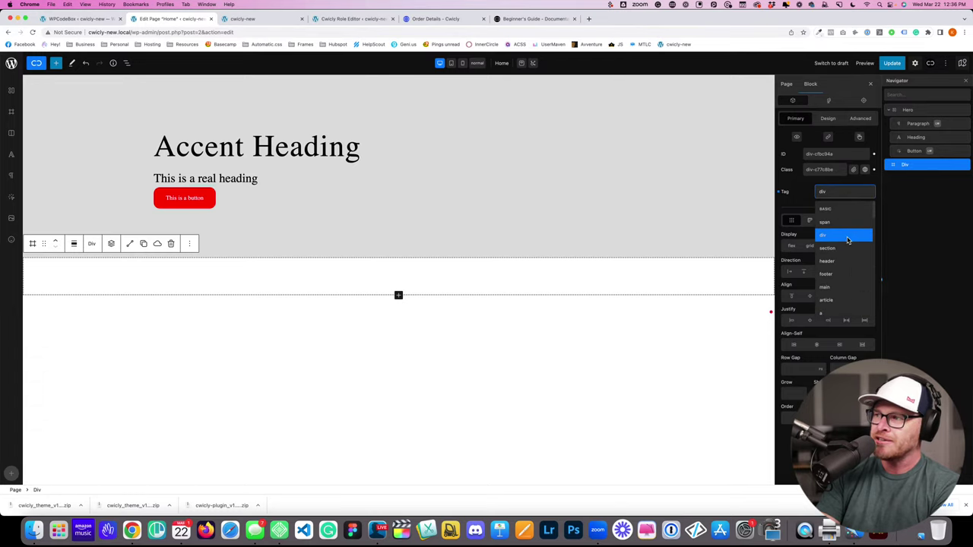
scroll(848, 240, down, 10)
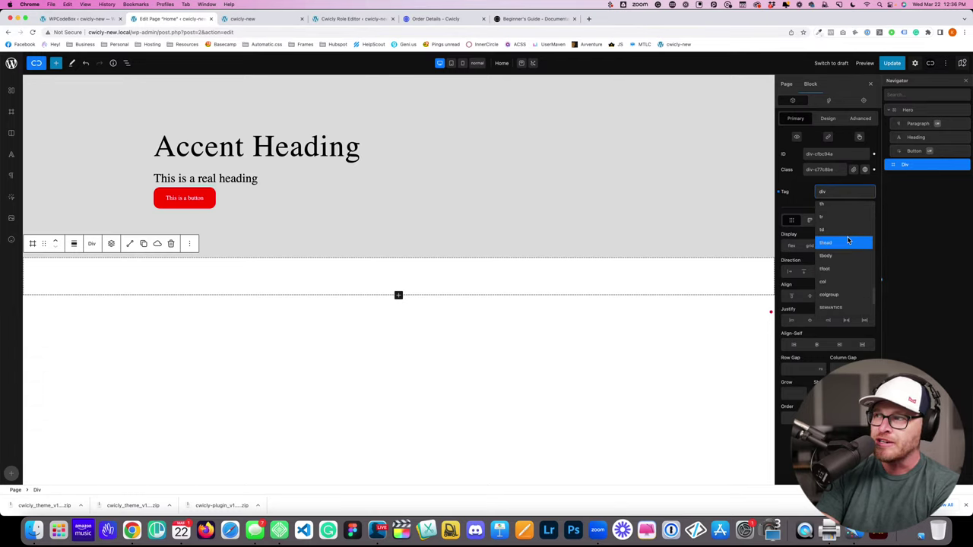
Step: Try the arbitrary text asdfasdf as the Div block's HTML tag, and clear the tag value
click(837, 191)
click(824, 194)
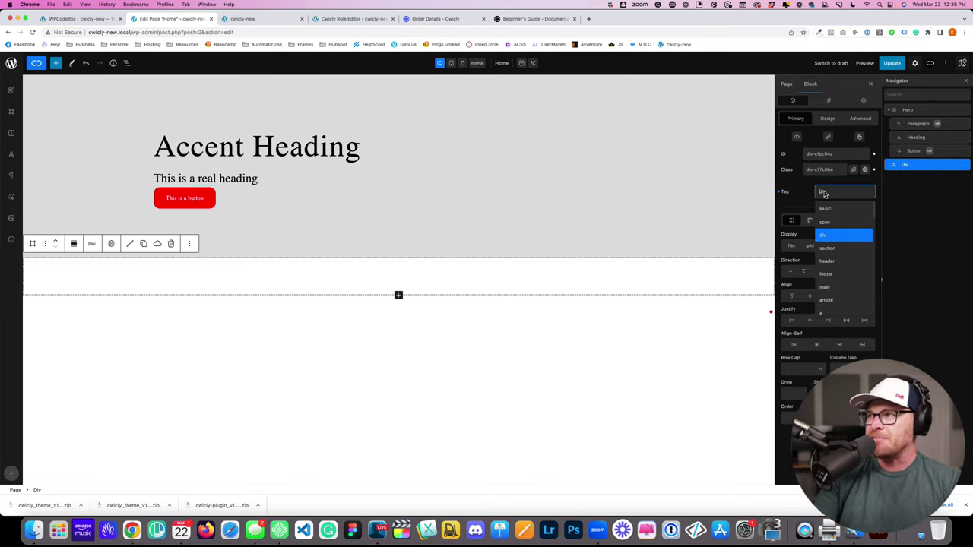
text(asdfasdf)
key(super+a)
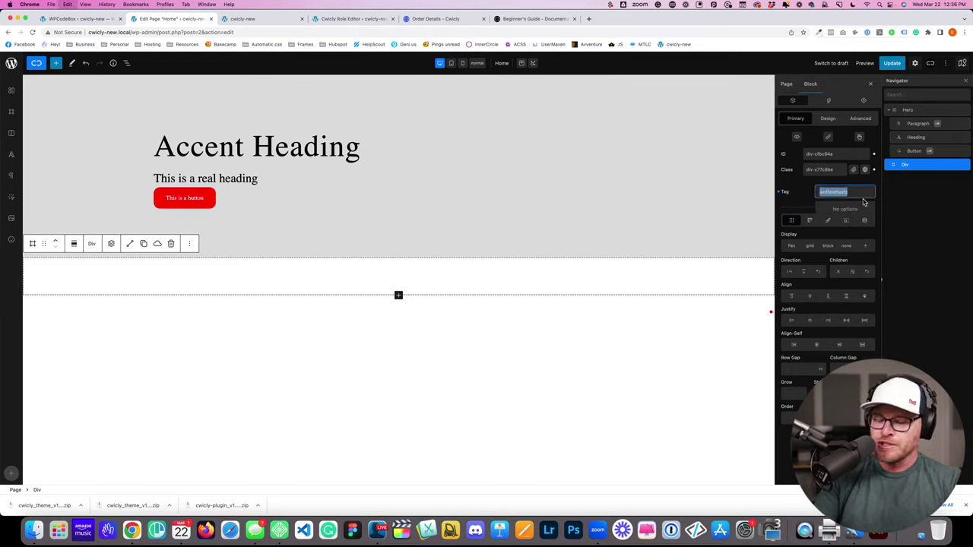
key(BackSpace)
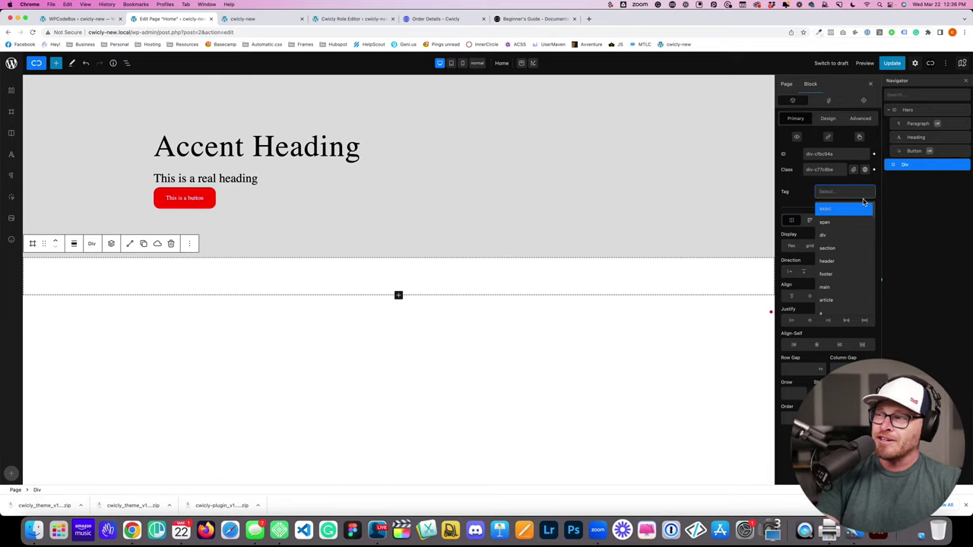
Step: Try to set the Div block's HTML tag to custom-element, and save the page
text(custom-element)
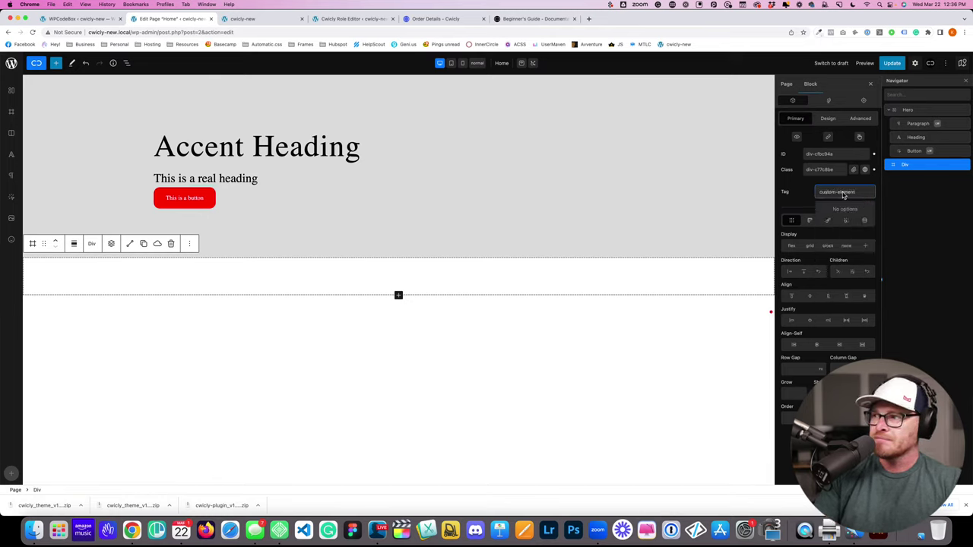
click(804, 192)
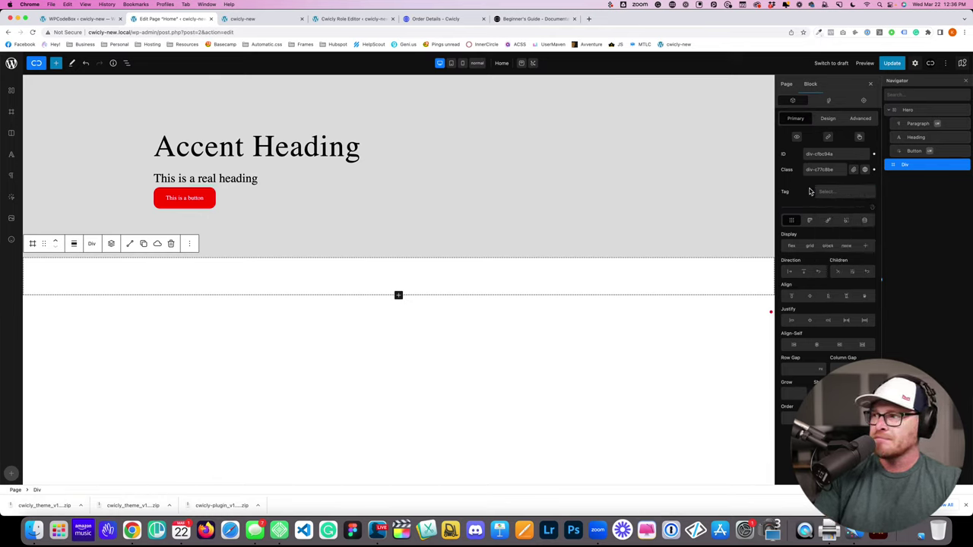
click(830, 193)
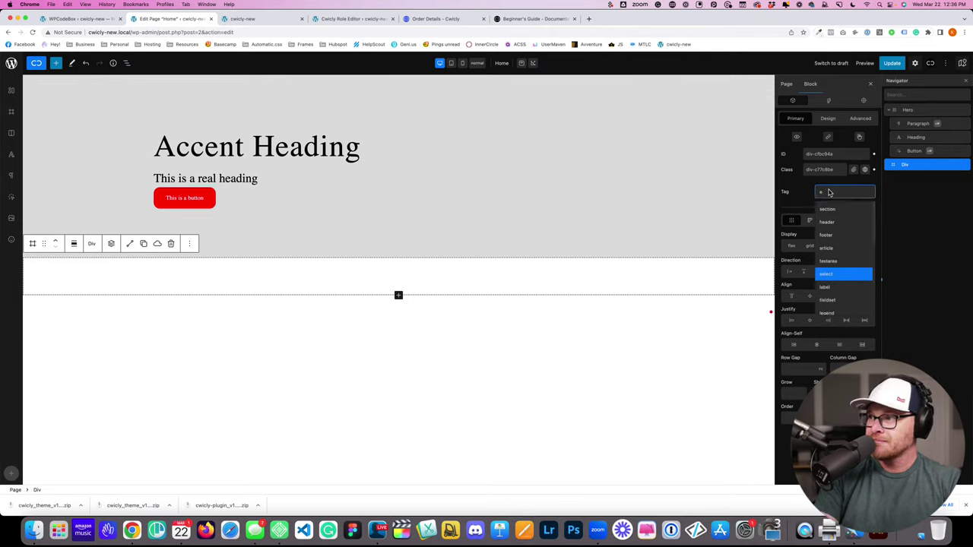
text(custom-element)
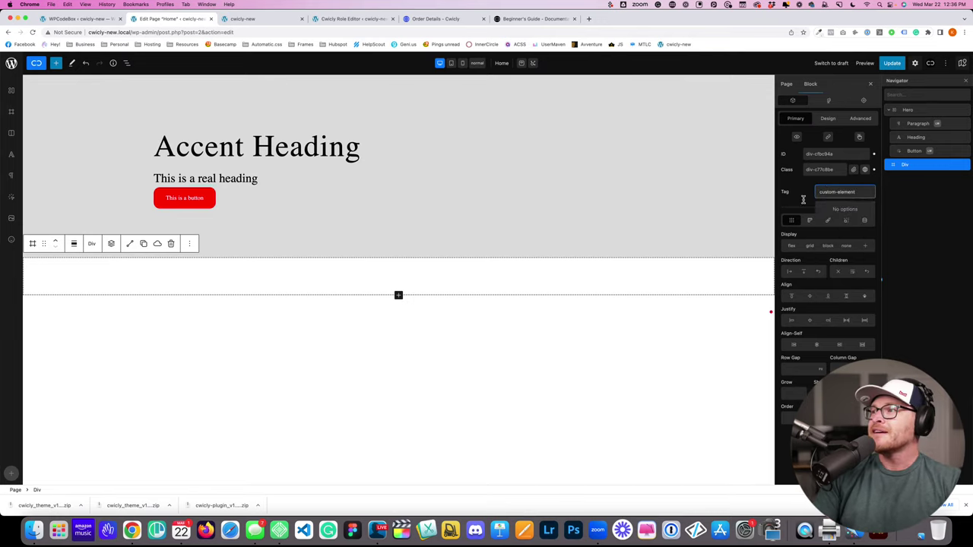
click(860, 197)
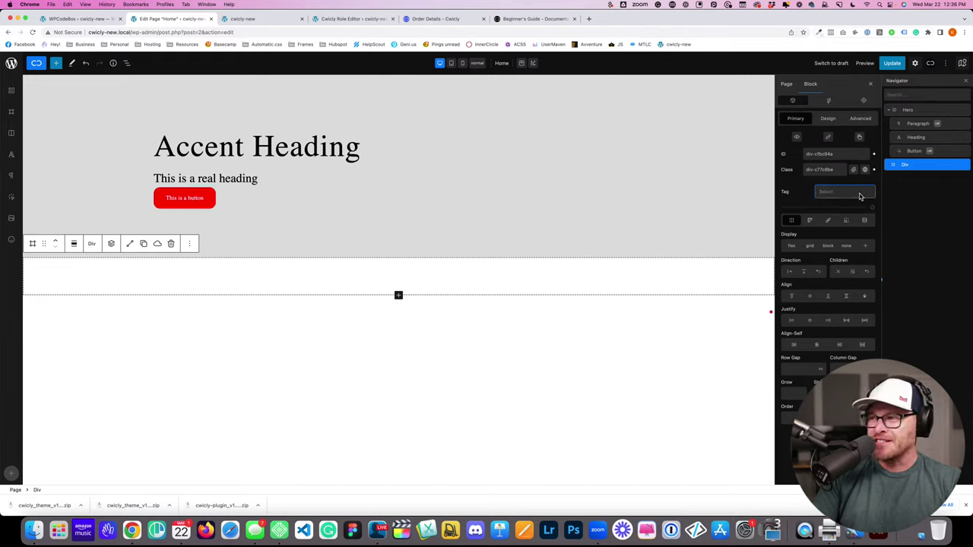
click(843, 192)
text(custom-eleme)
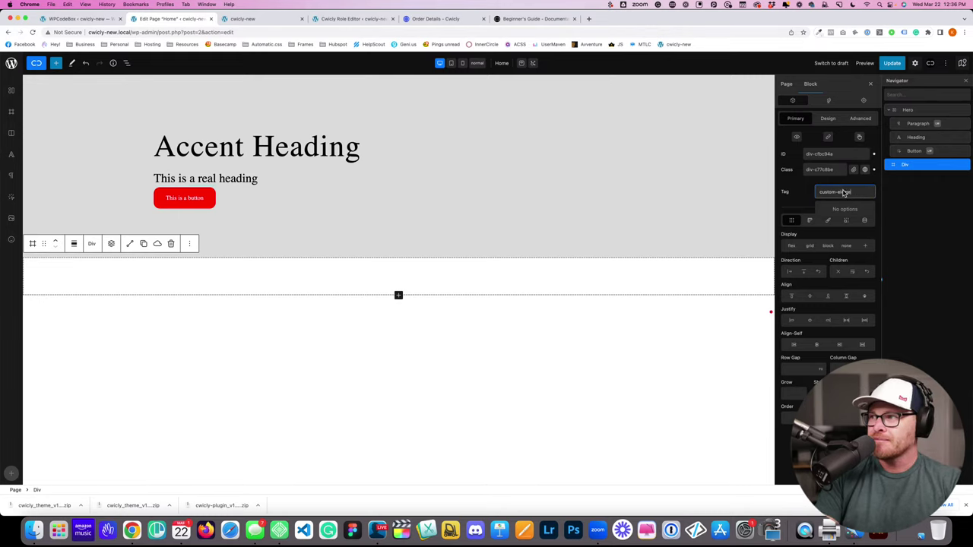
text(nt)
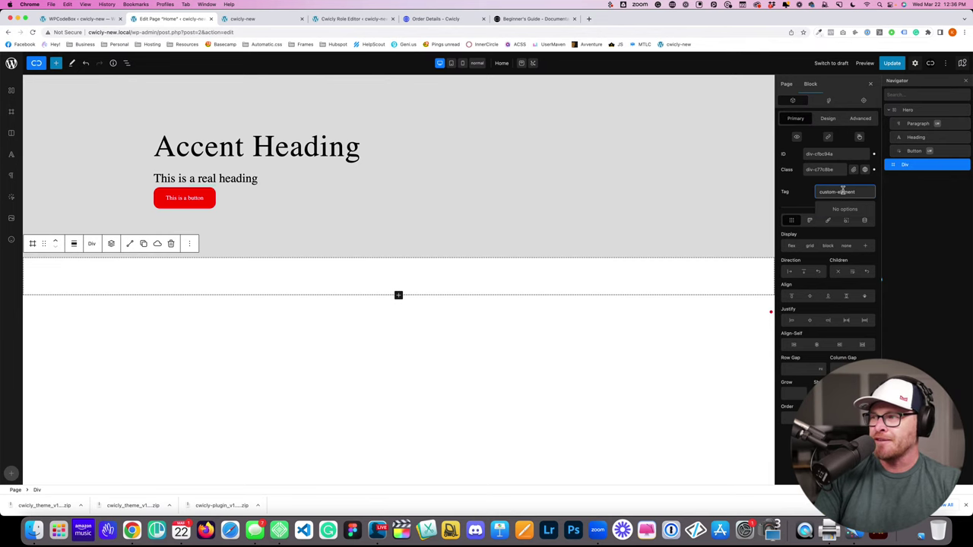
click(893, 64)
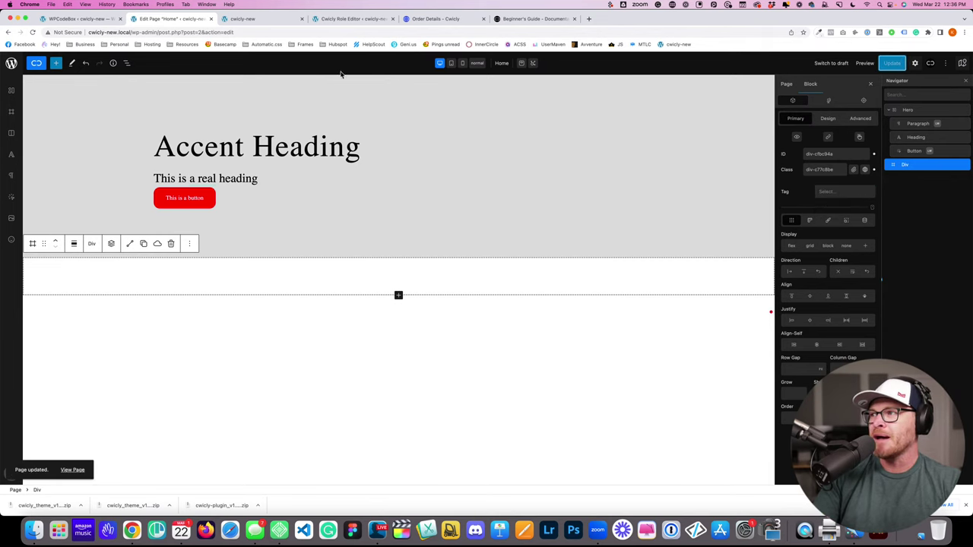
Step: Rename the hero section's cc-wrapper div to custom-element in the inspected markup of the live page
click(245, 18)
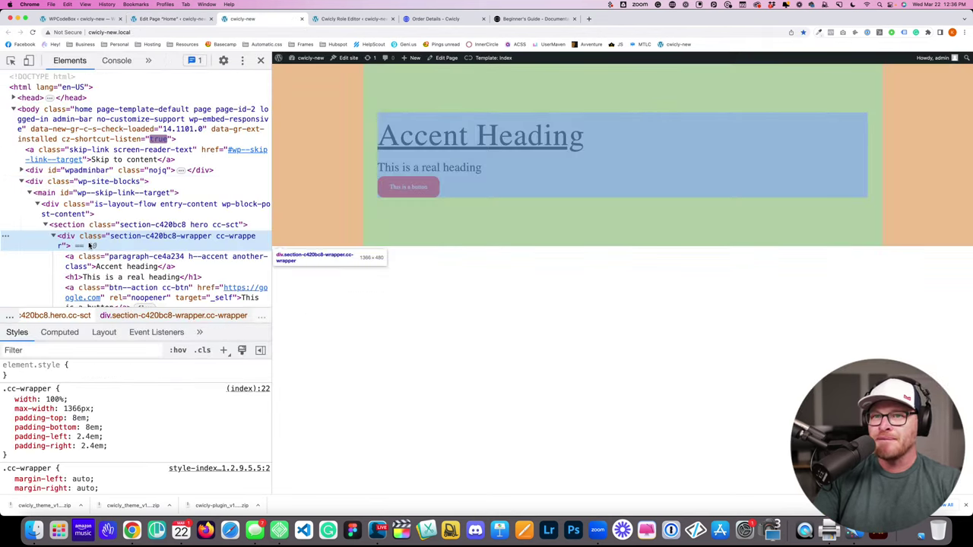
double_click(68, 237)
text(custom-element)
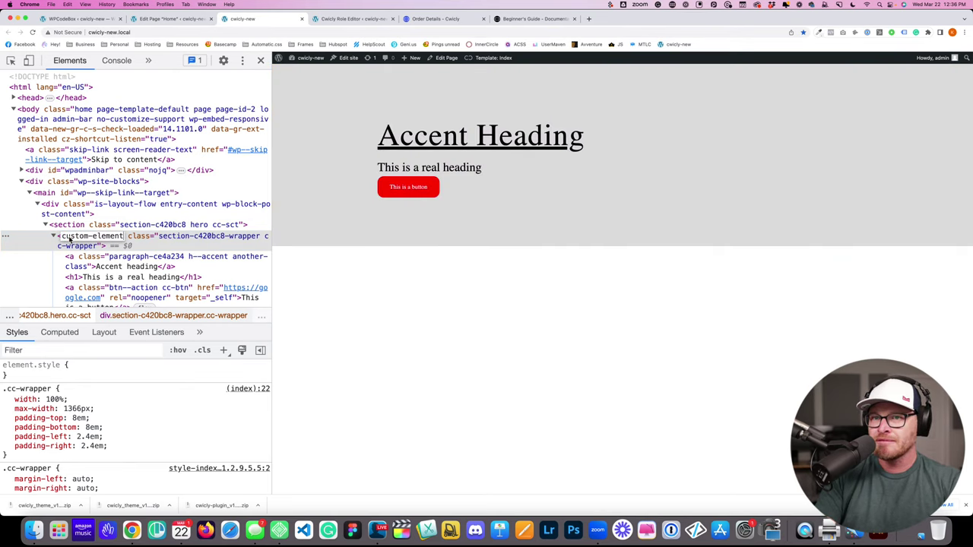
key(Return)
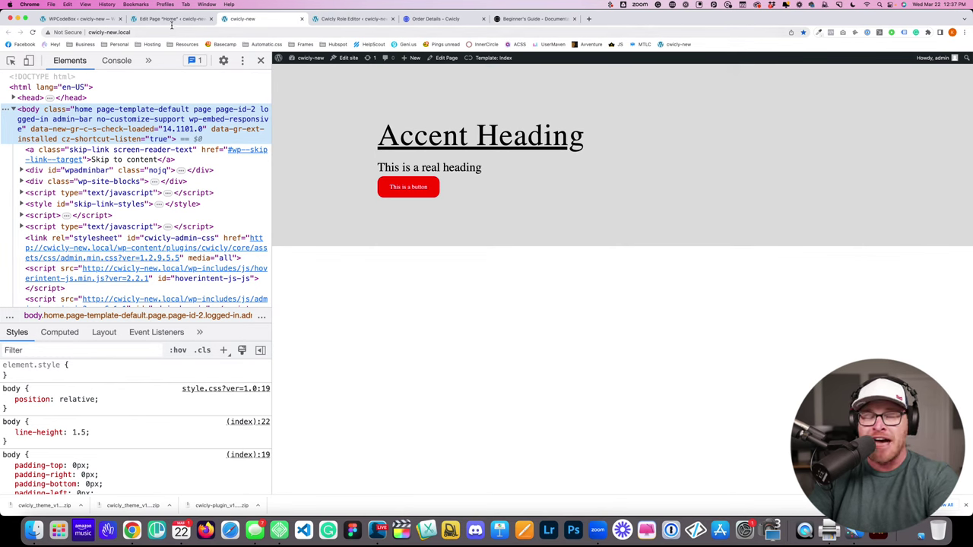
click(167, 18)
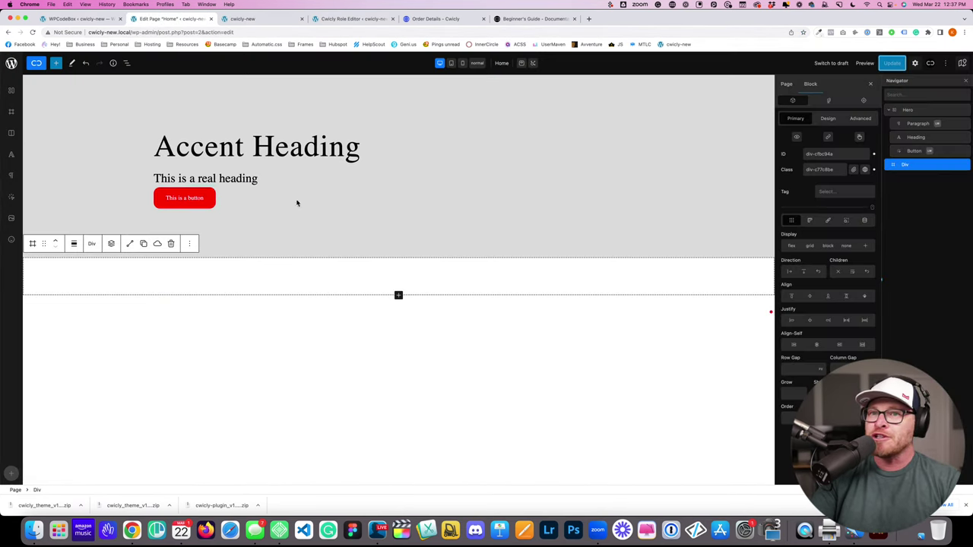
click(839, 192)
text(tod)
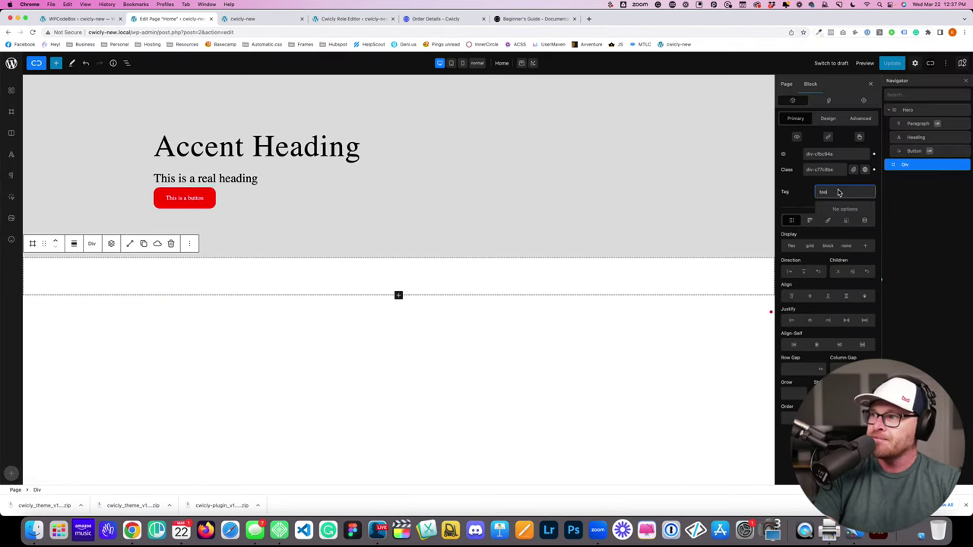
key(super+BackSpace)
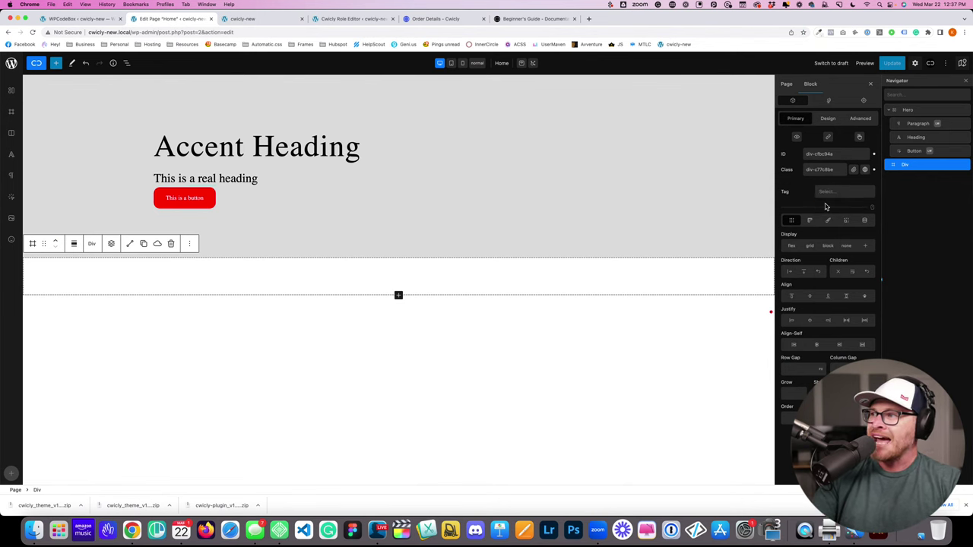
Step: Inspect the live page's markup and rename the empty div below the hero section to tool-tip
click(247, 18)
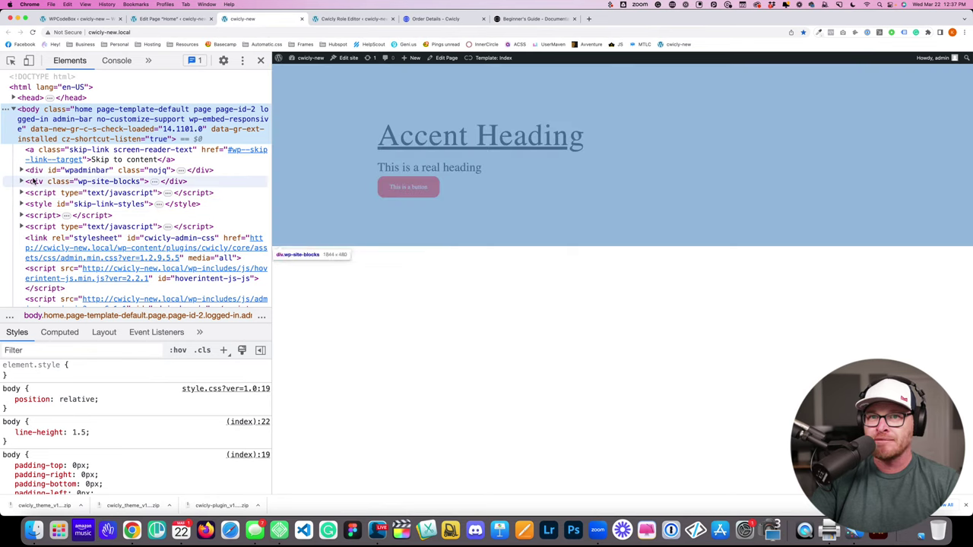
right_click(411, 165)
click(424, 223)
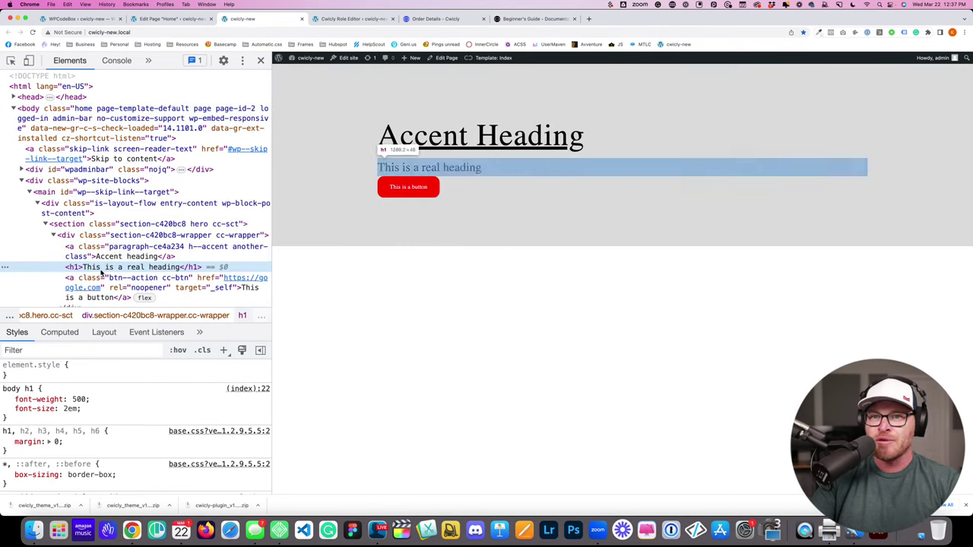
scroll(95, 263, down, 3)
click(83, 230)
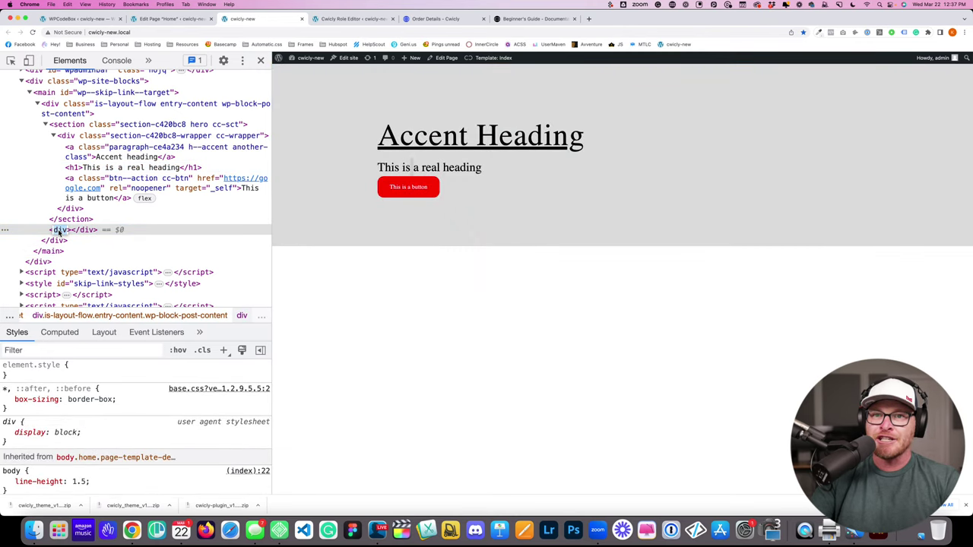
text(tool-tip)
key(Return)
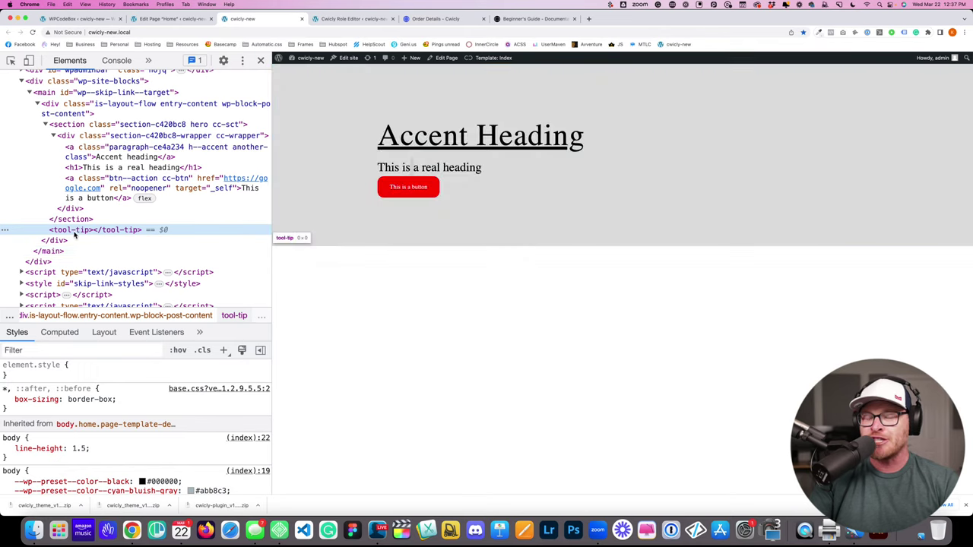
Step: In WPCodeBox, add an empty tool-tip rule below the :root rule of the Global SCSS snippet
click(45, 18)
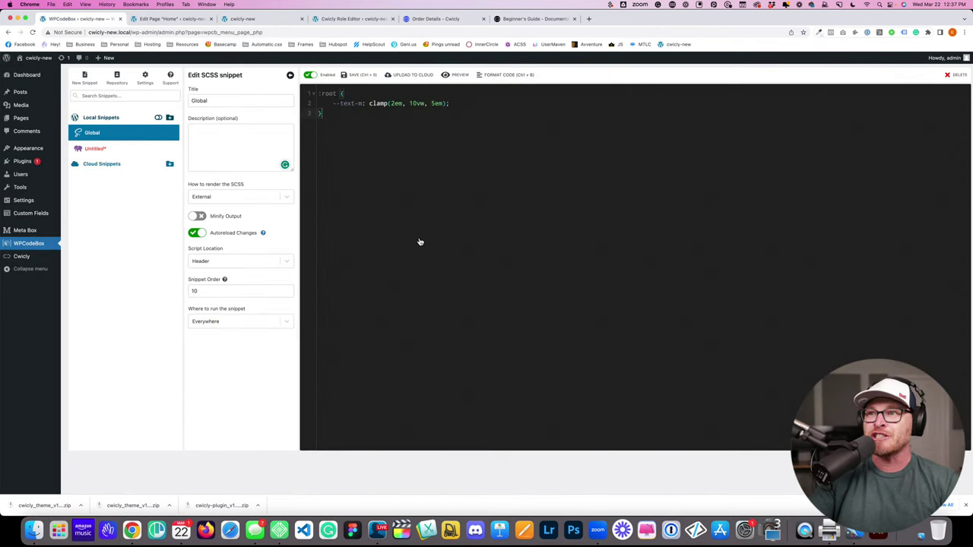
key(Return)
key(Return)
text(tool-tip {)
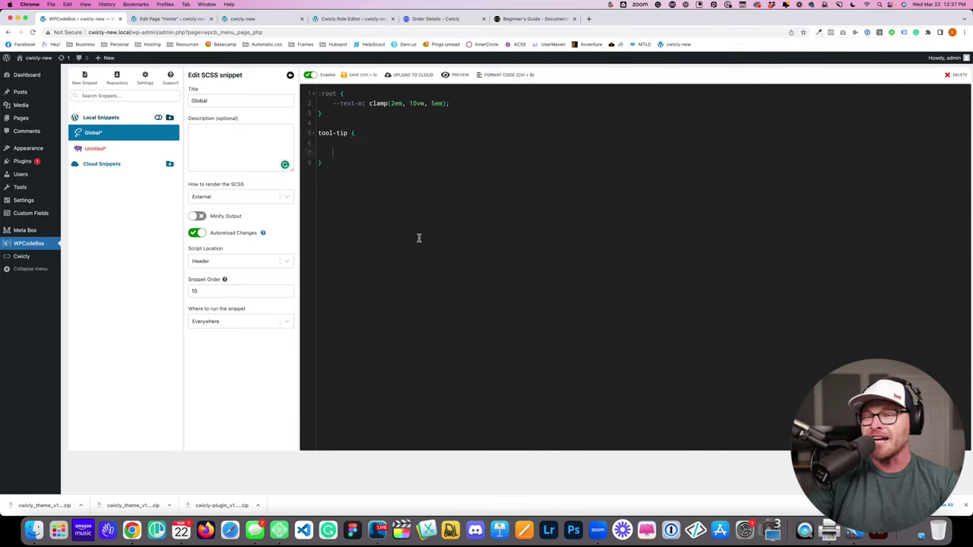
key(BackSpace)
Step: Delete the tool-tip rule and the blank lines below :root from the Global snippet
key(super+a)
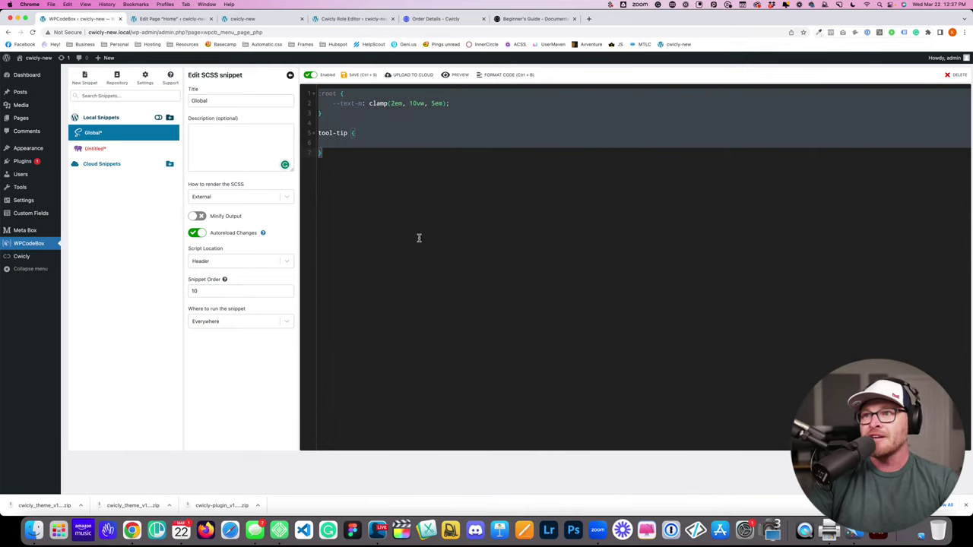
click(391, 211)
shift+click(304, 132)
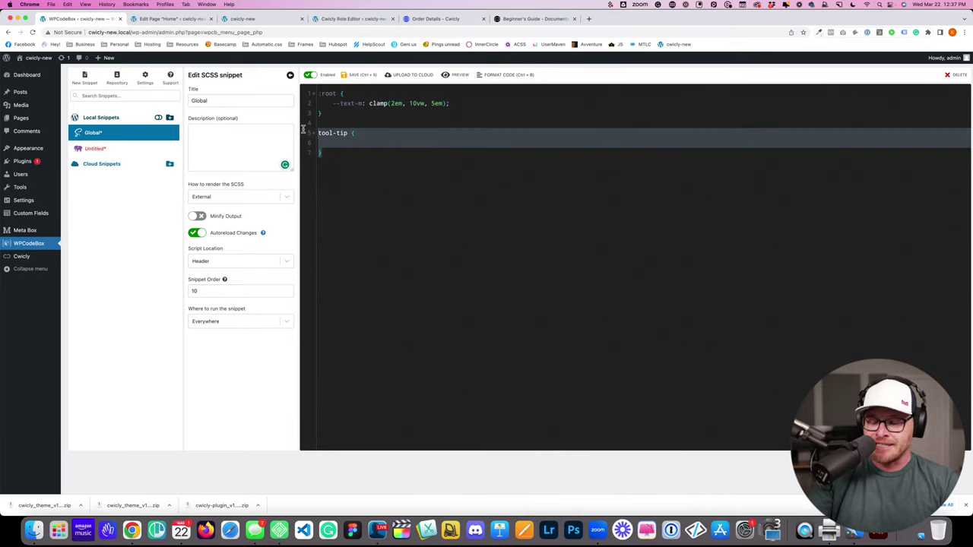
key(BackSpace)
key(BackSpace)
key(BackSpace)
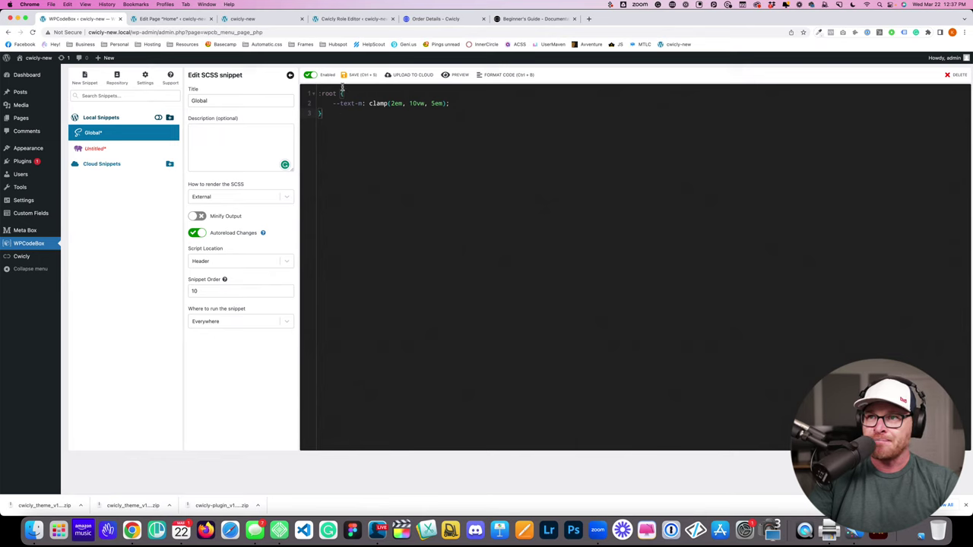
Step: Switch to Local, open the bricks-acss site's WordPress admin, and open the Alerts page for editing with Bricks
click(279, 530)
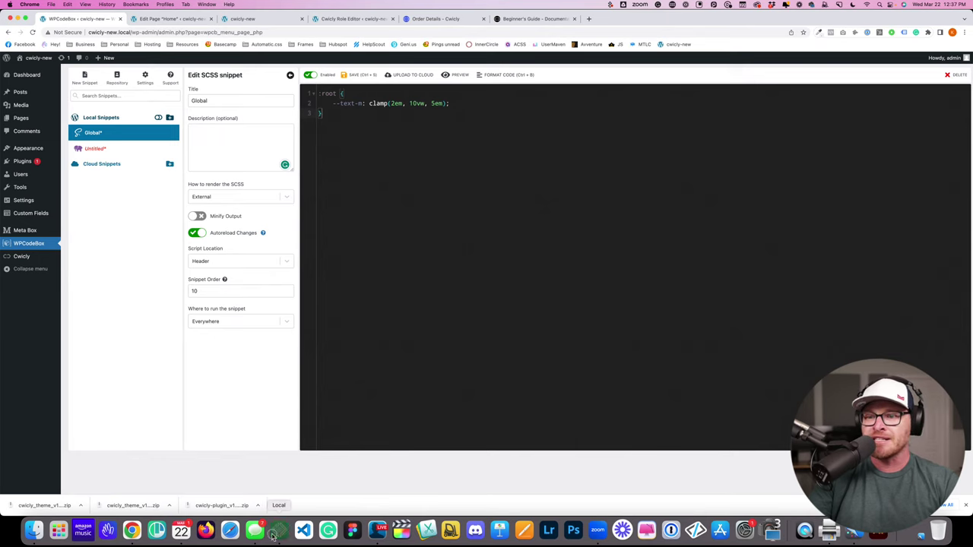
click(228, 142)
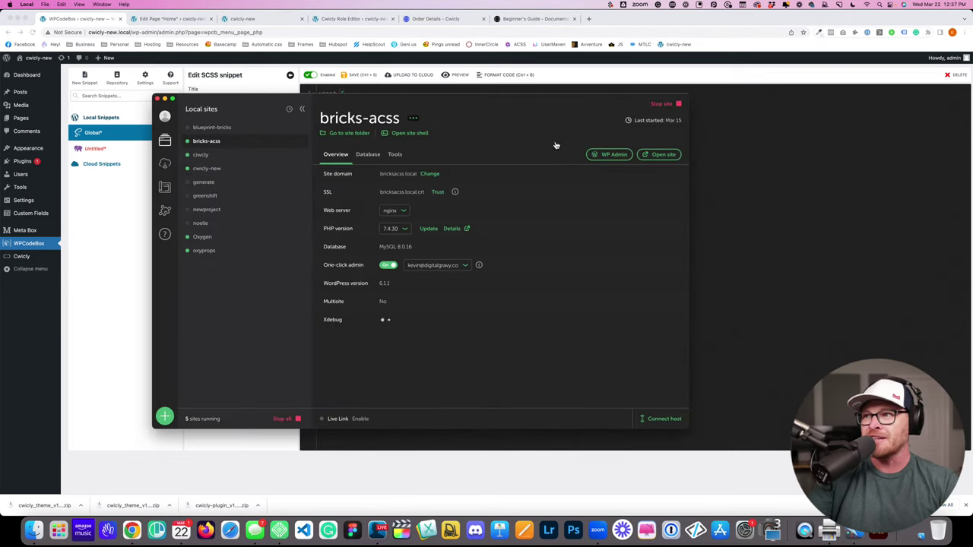
click(611, 155)
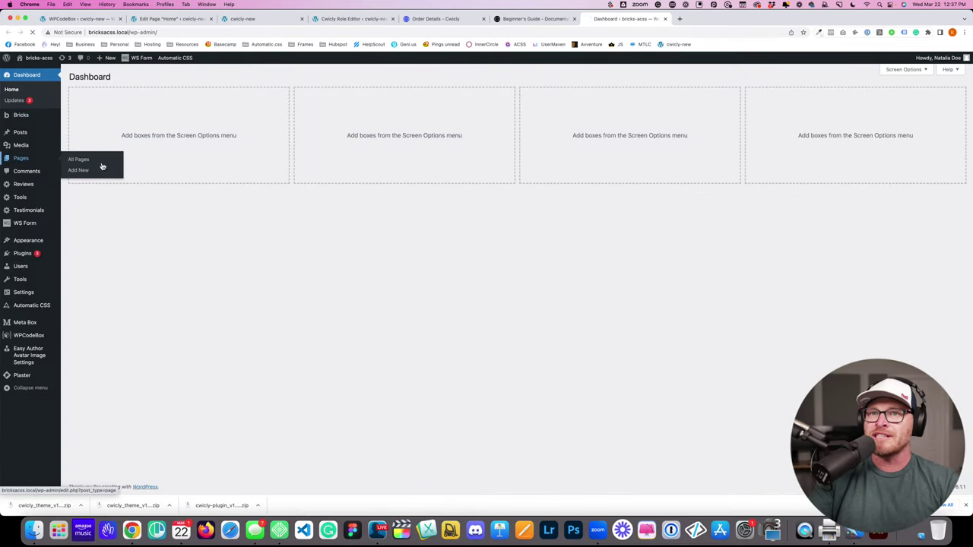
click(95, 160)
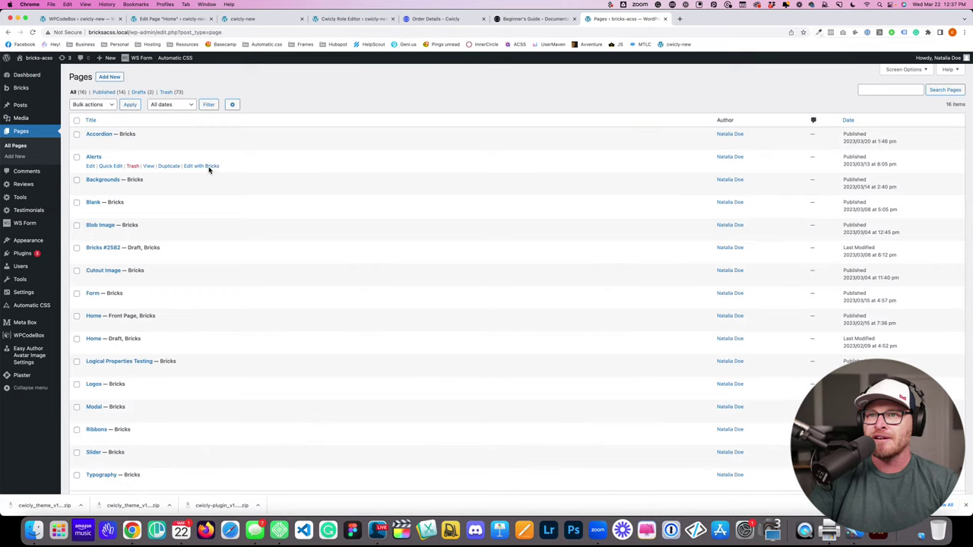
click(202, 165)
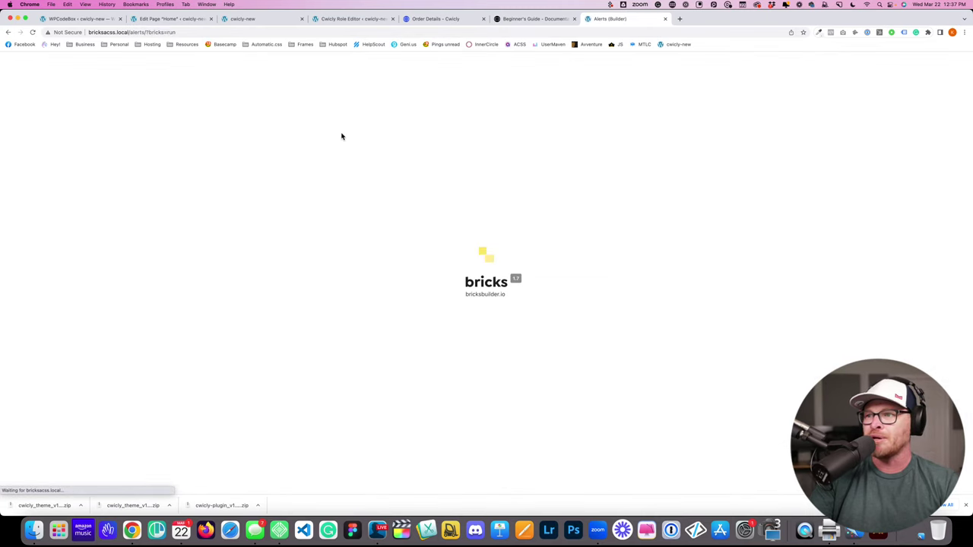
Step: Add a Div element inside the section's container on the Alerts page
click(463, 97)
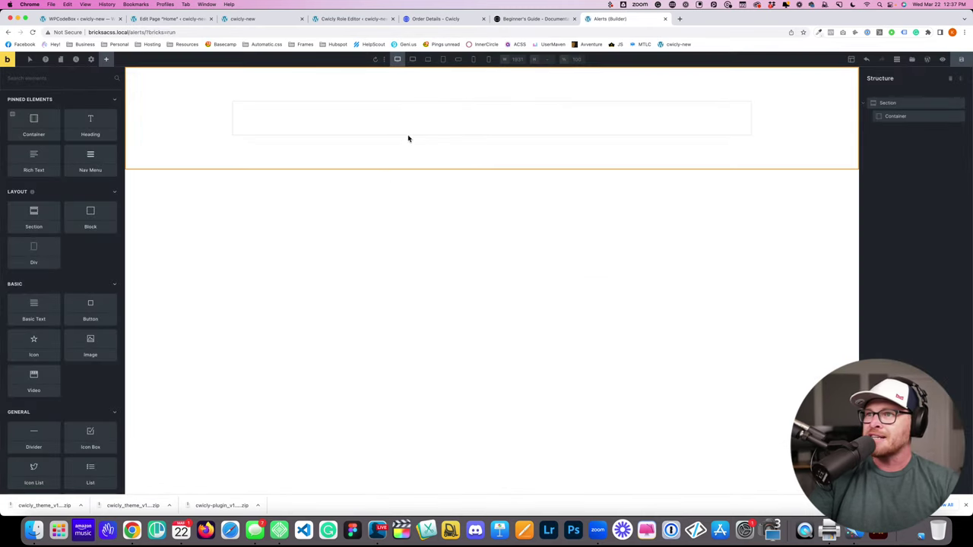
click(234, 103)
click(110, 61)
text(div)
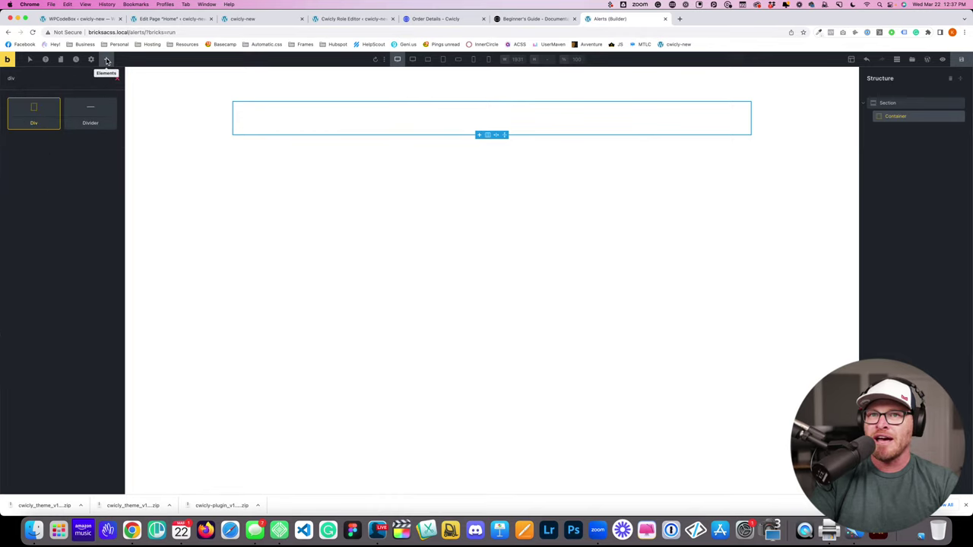
click(34, 114)
drag(244, 115, 244, 116)
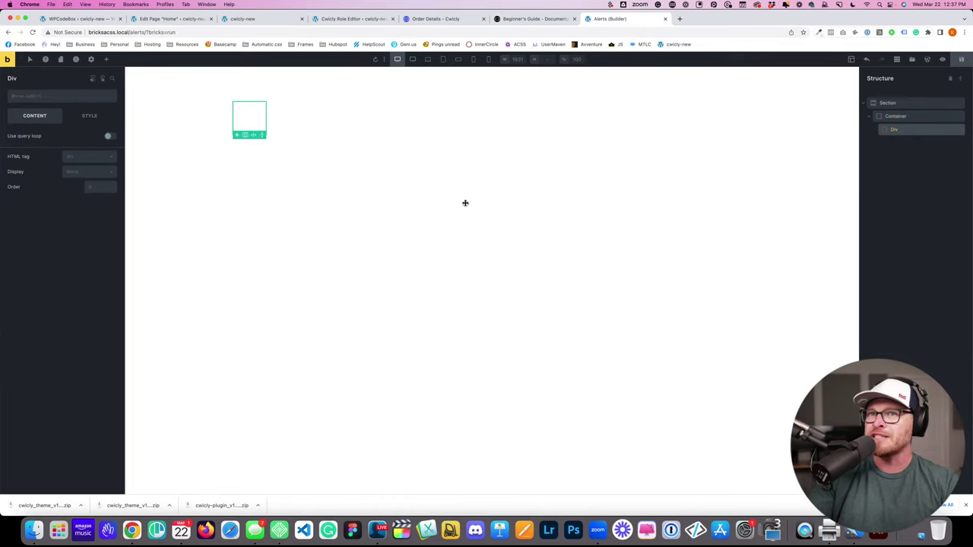
Step: Set the Div's HTML tag to Custom and enter tool-tip as the custom tag
click(80, 156)
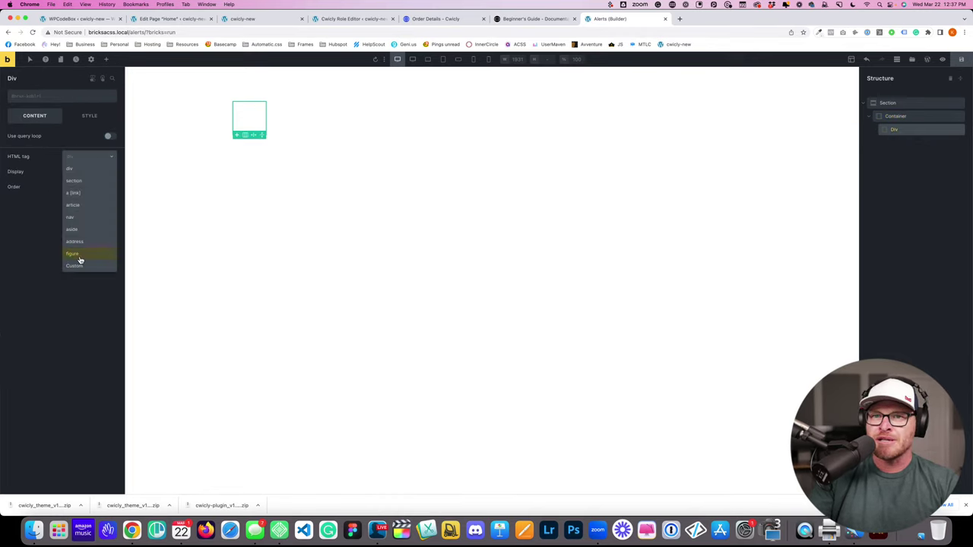
click(79, 261)
click(79, 171)
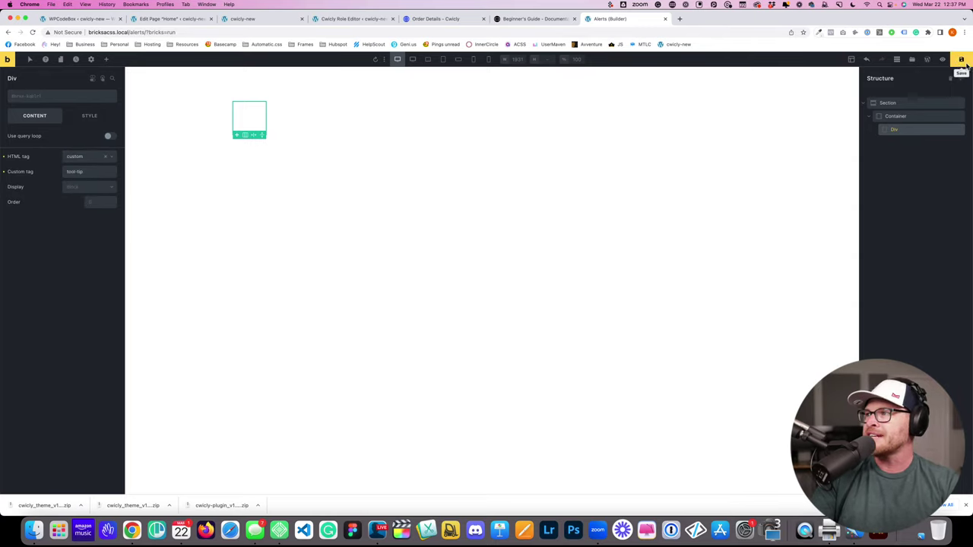
Step: Add a Basic Text element inside the tool-tip Div and save the page
click(106, 59)
text(text)
click(33, 113)
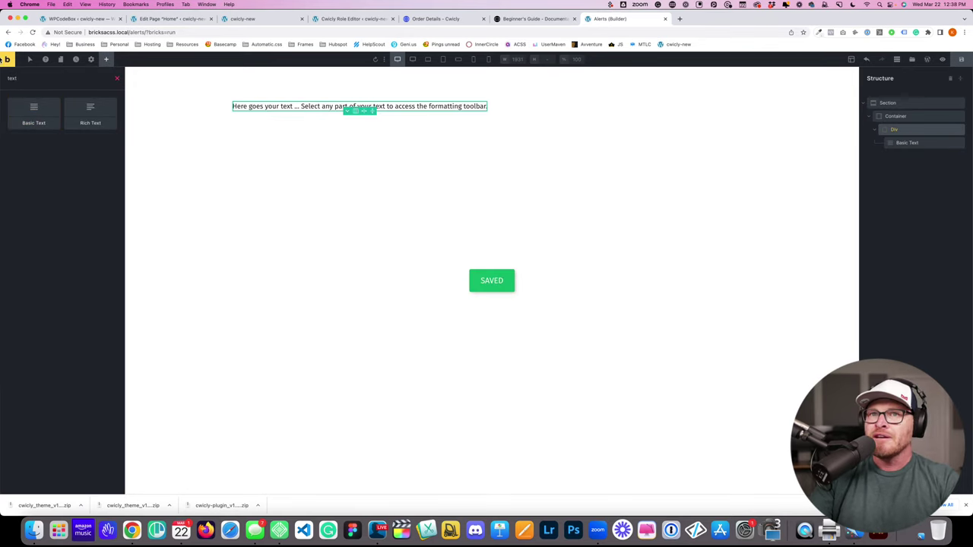
Step: Preview the Alerts page on the front end and inspect the enlarged markup around the text, examining its wrapper's tag name
key(ctrl+shift+v)
right_click(309, 105)
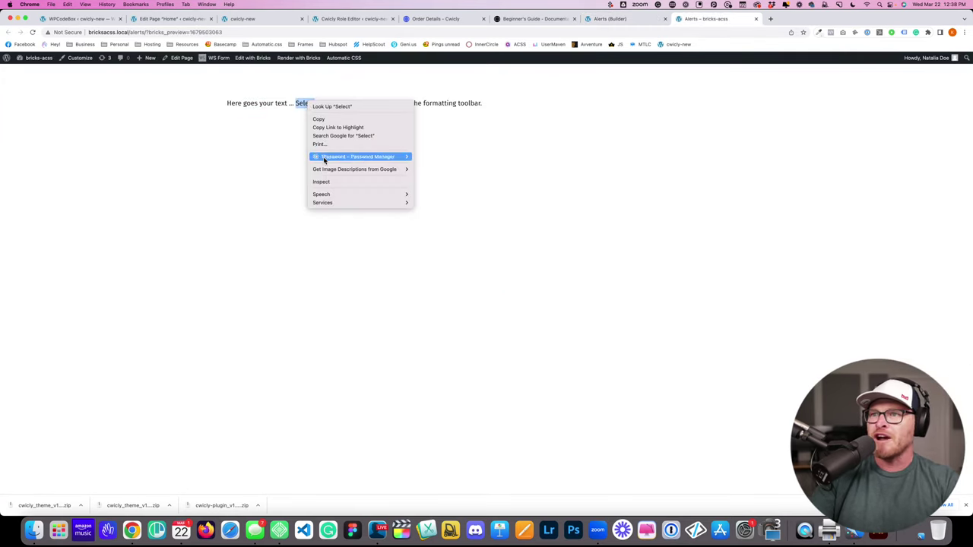
click(327, 180)
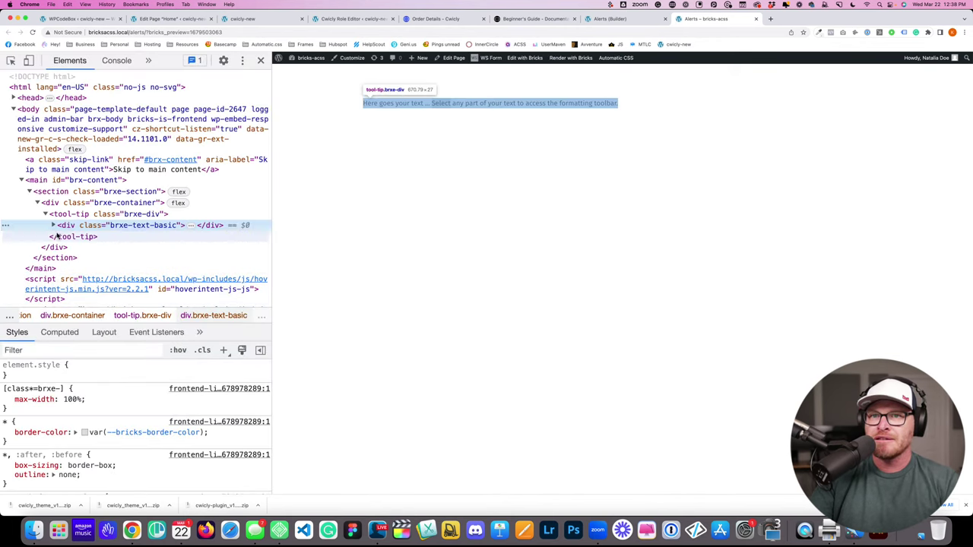
click(106, 213)
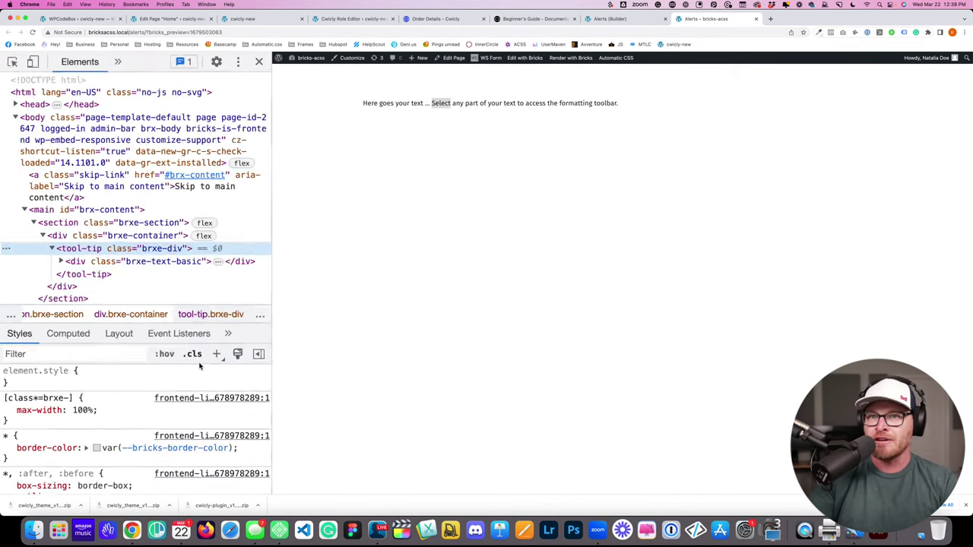
key(super+equal)
key(super+equal)
key(super+equal)
scroll(164, 282, up, 1)
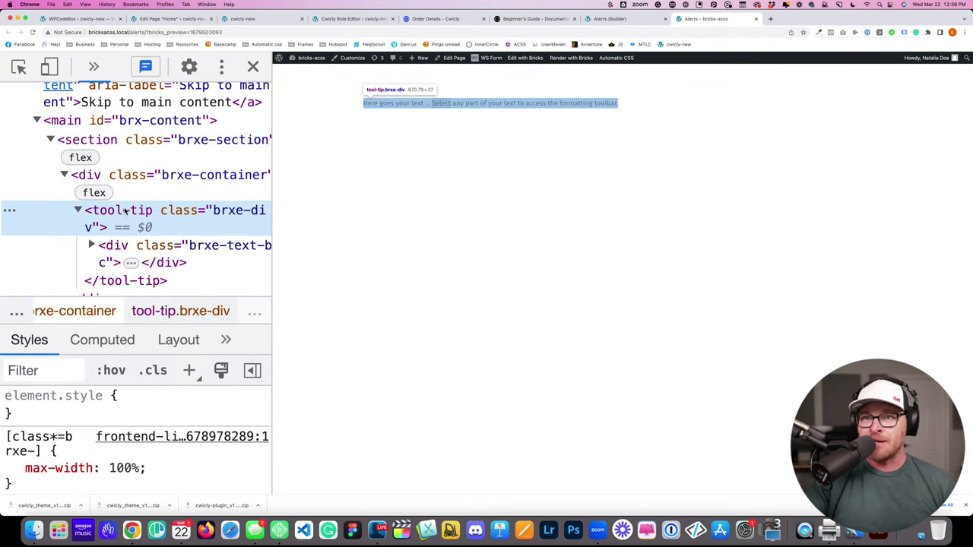
double_click(122, 211)
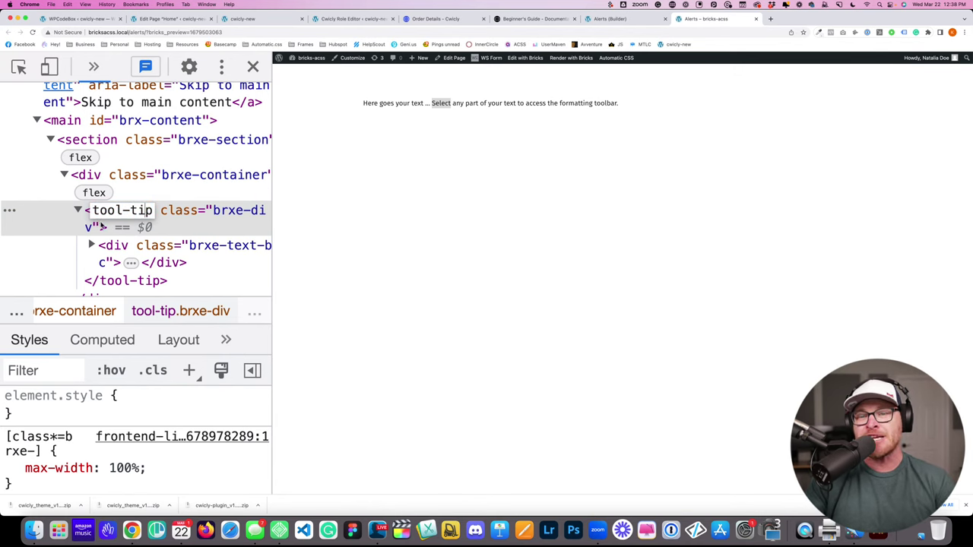
key(Escape)
Step: Return to the Cwicly editor for the Home page and look through the HTML tag options available for the Div
click(192, 19)
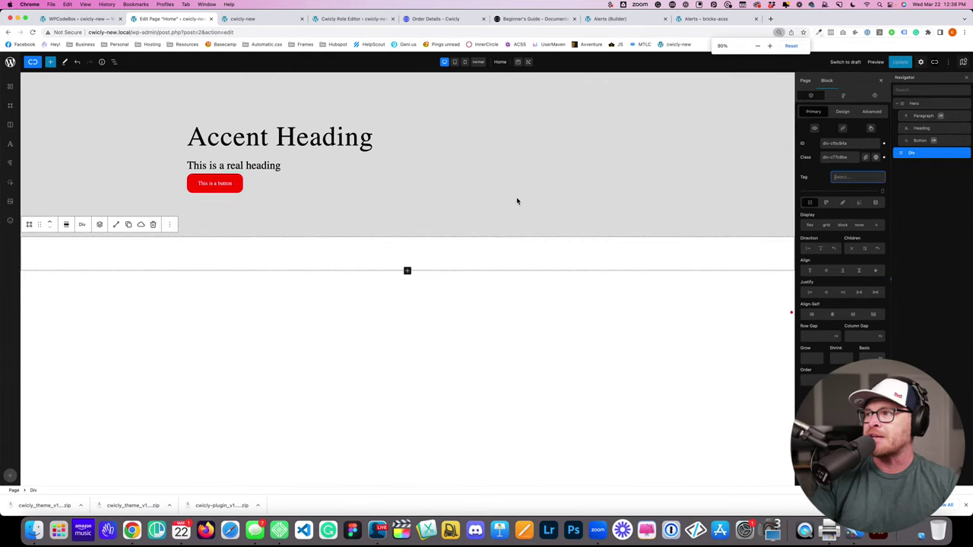
click(851, 177)
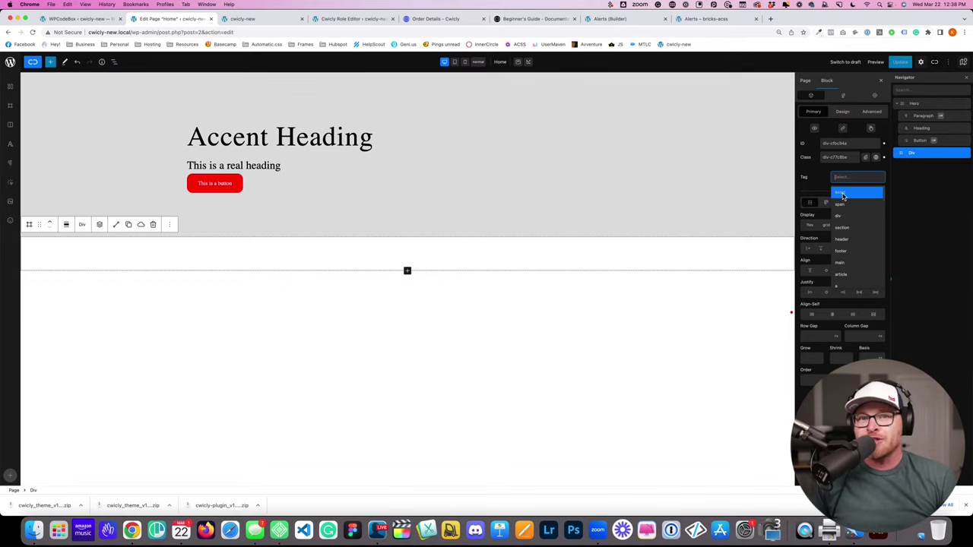
scroll(852, 205, down, 5)
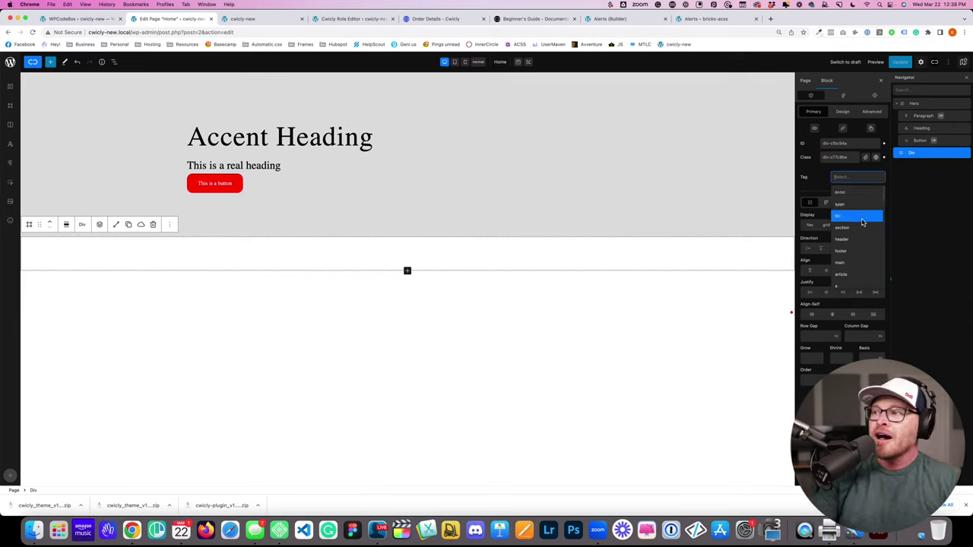
scroll(863, 222, down, 5)
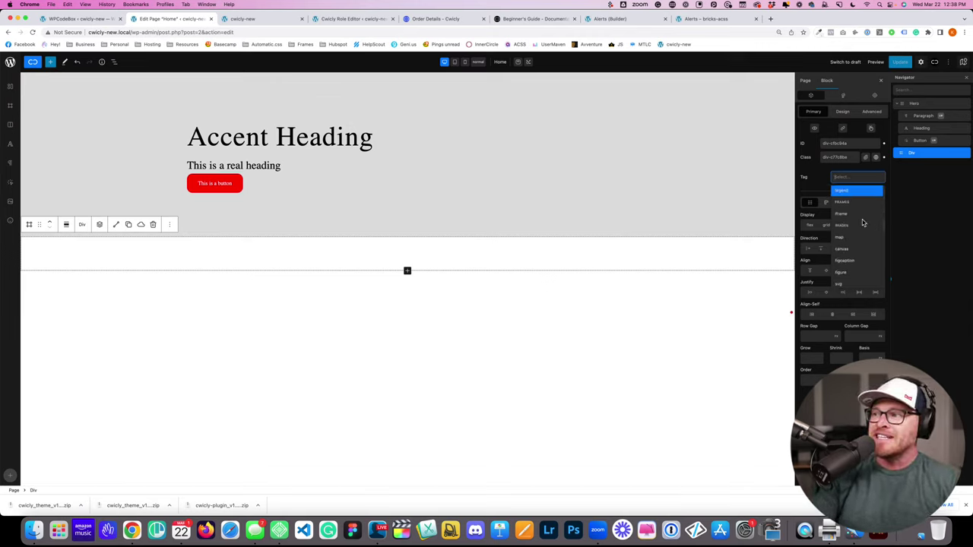
scroll(862, 222, down, 3)
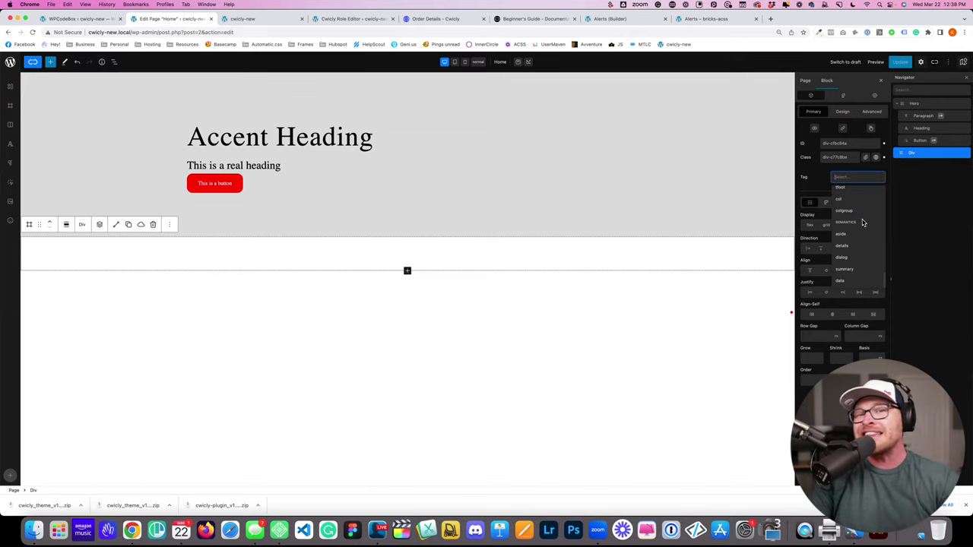
scroll(859, 228, up, 8)
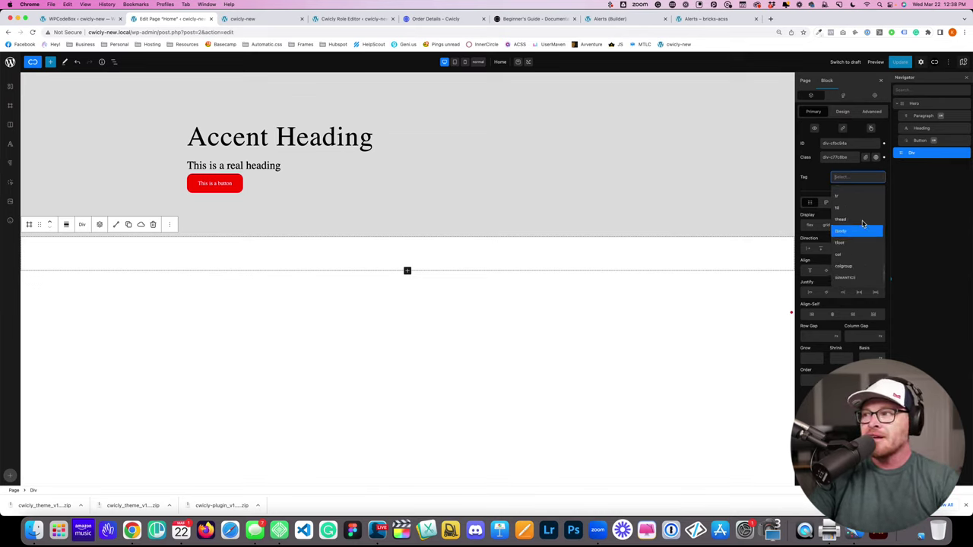
scroll(857, 244, down, 8)
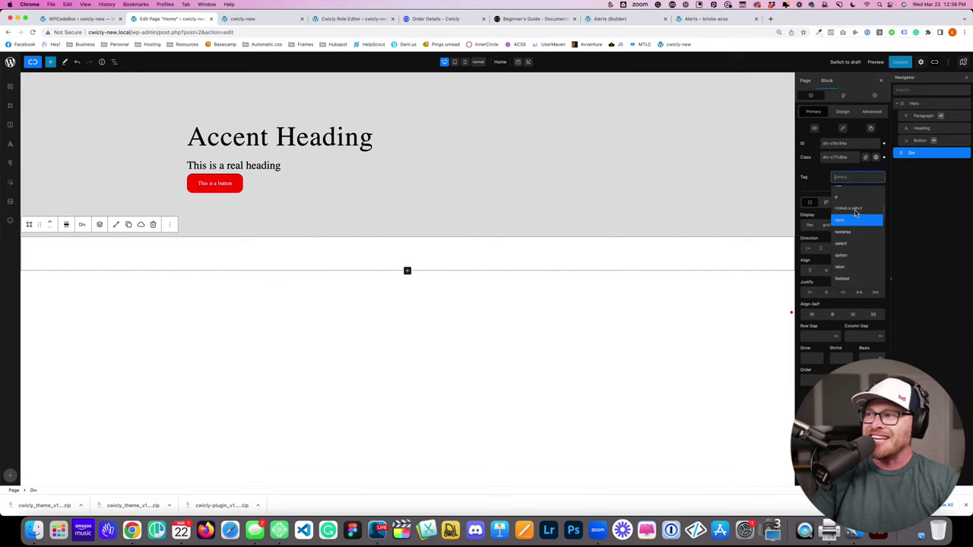
scroll(851, 243, up, 4)
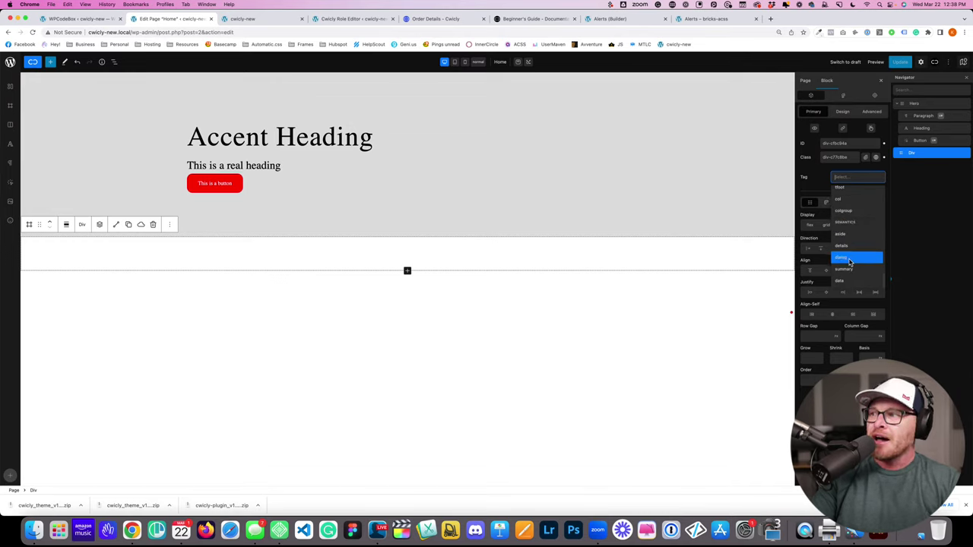
scroll(845, 265, up, 2)
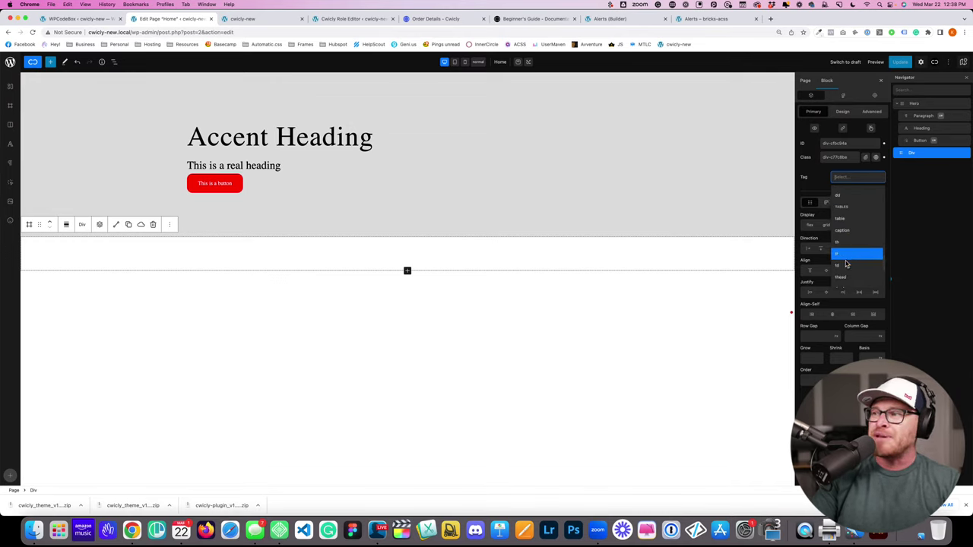
scroll(847, 264, up, 5)
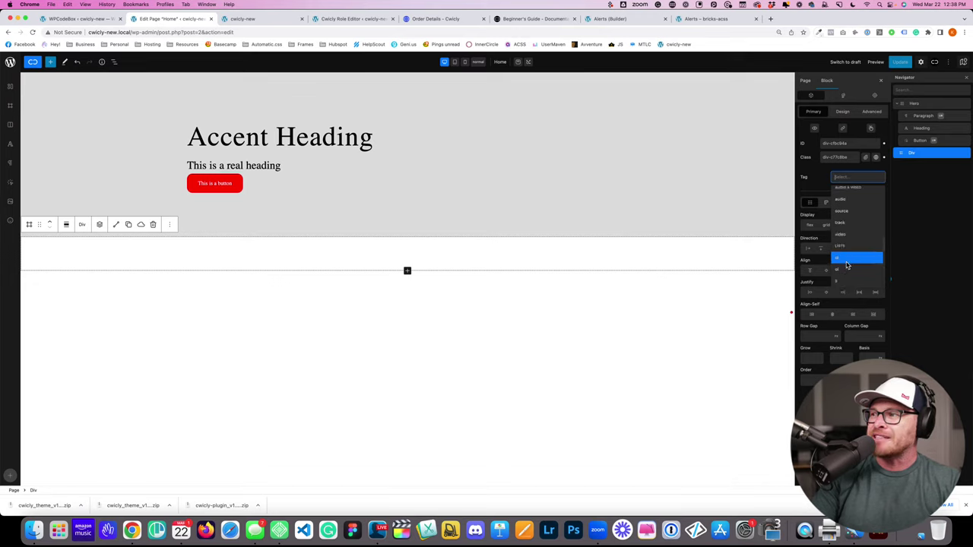
scroll(851, 258, up, 5)
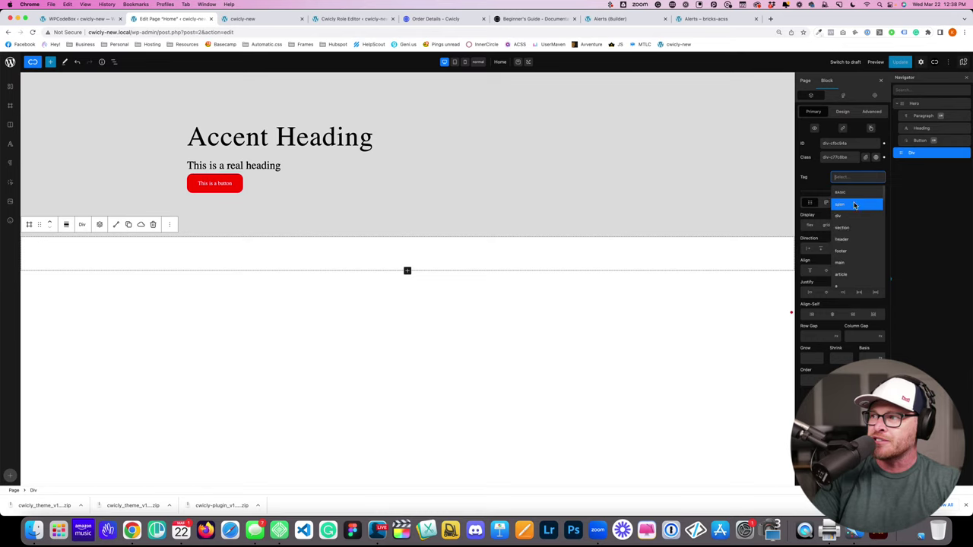
Step: Set the Div block's HTML tag to ul and update the Home page
text(ul)
click(841, 194)
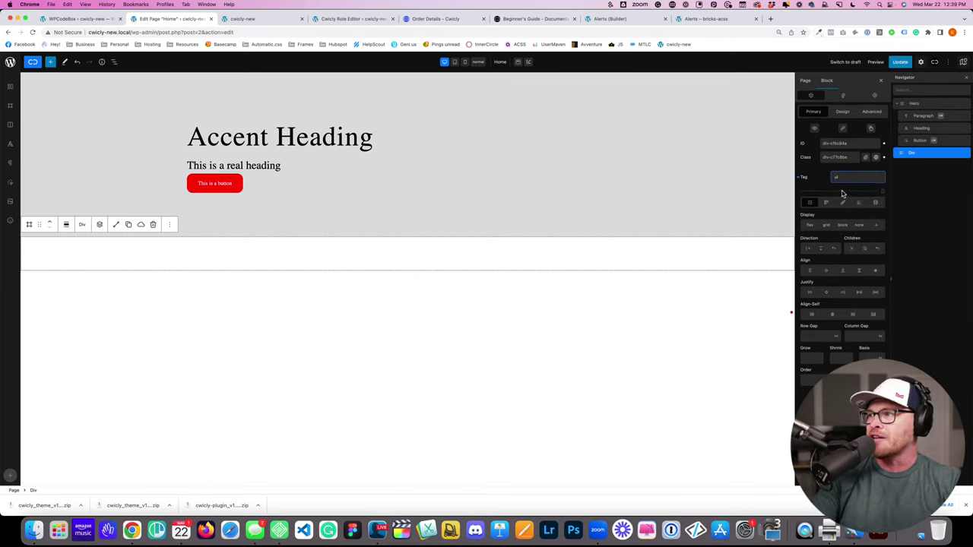
click(901, 63)
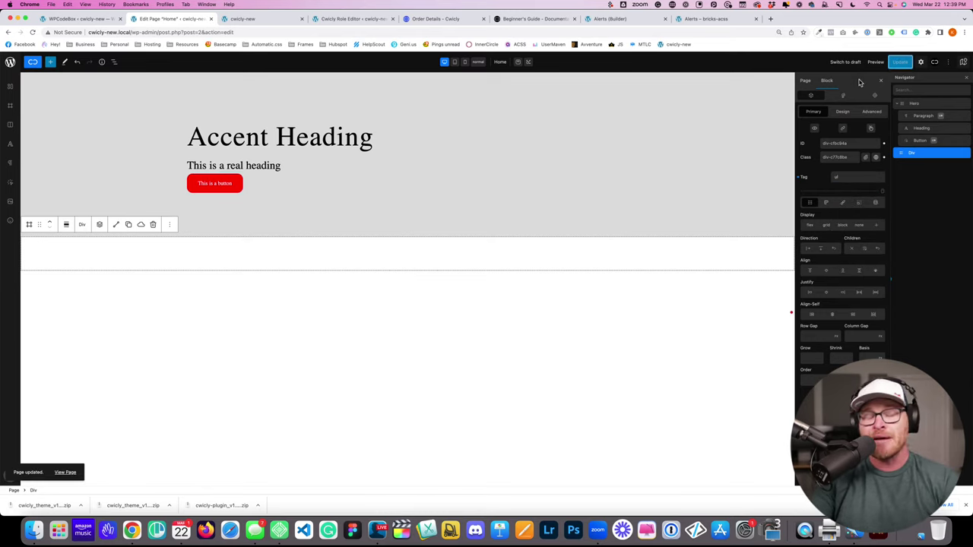
click(52, 62)
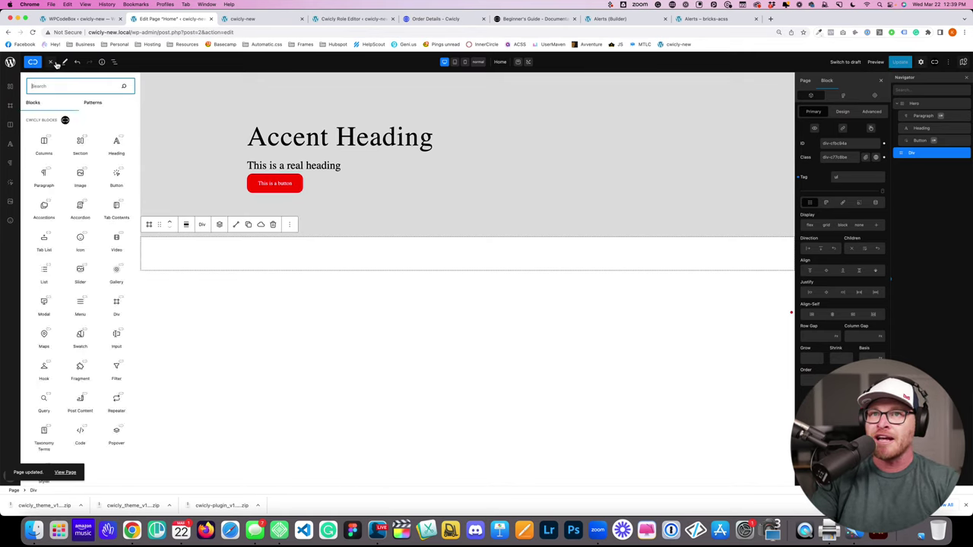
text(text)
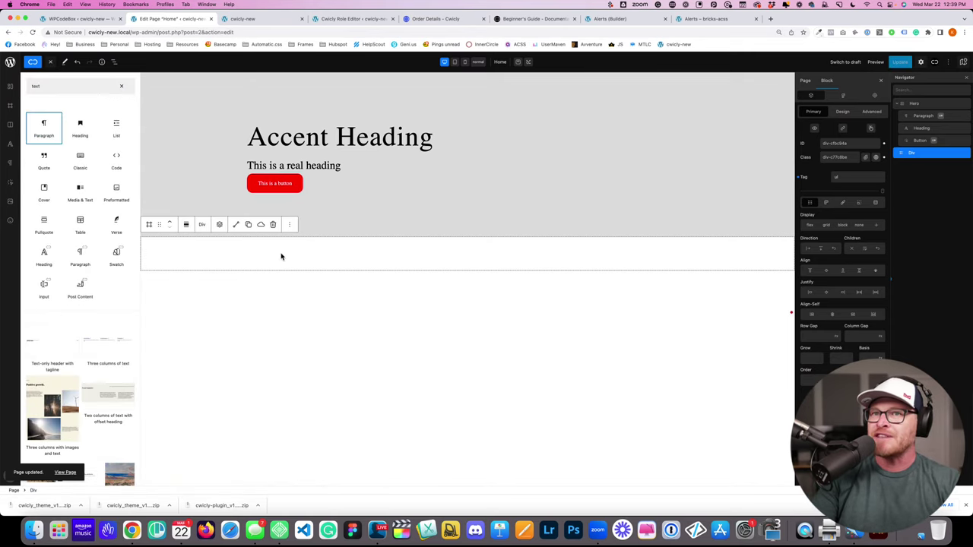
click(280, 257)
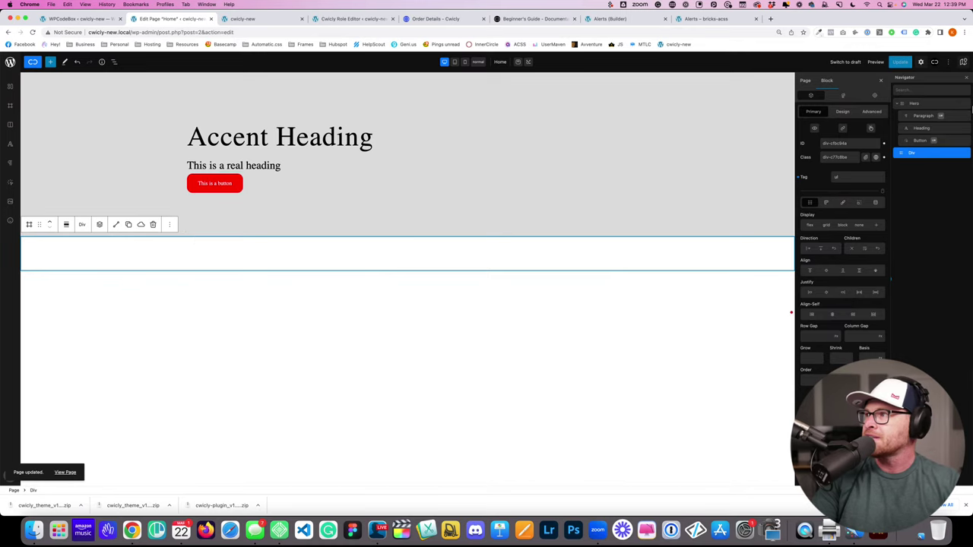
click(919, 116)
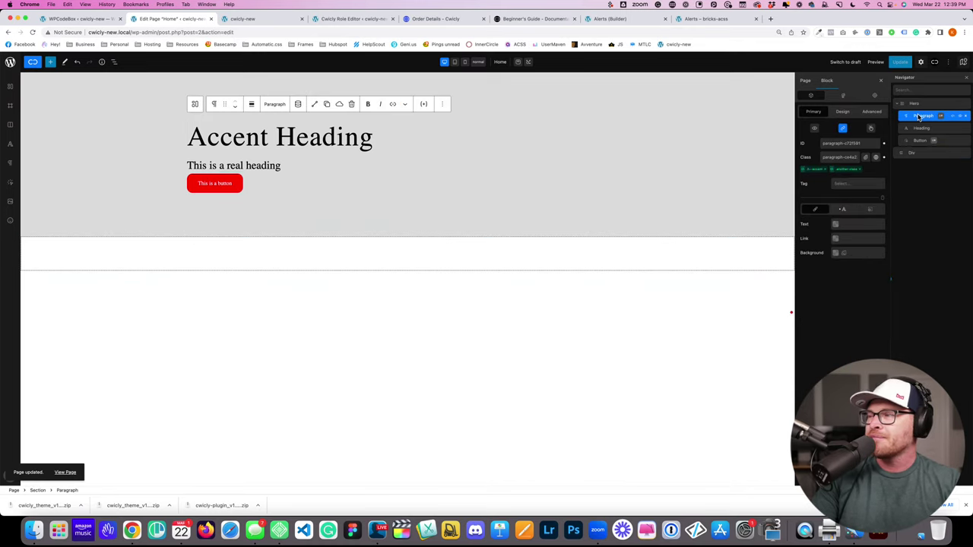
Step: Add a Cwicly Paragraph block and nest it inside the Div
click(917, 154)
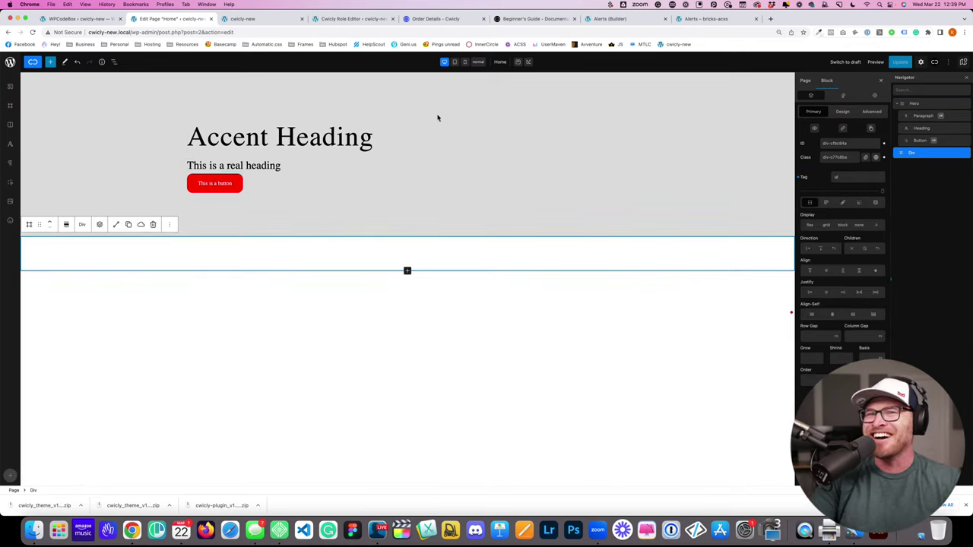
click(50, 62)
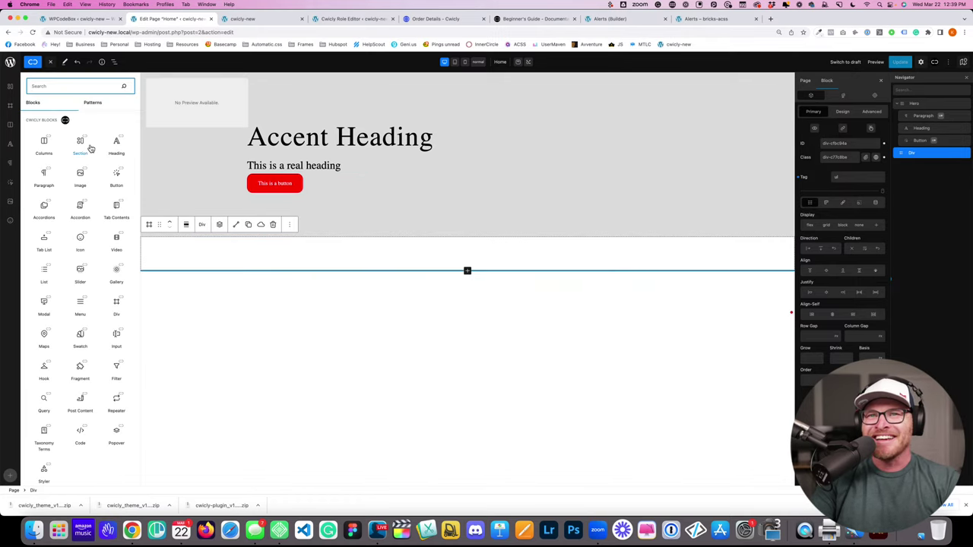
text(para)
click(90, 136)
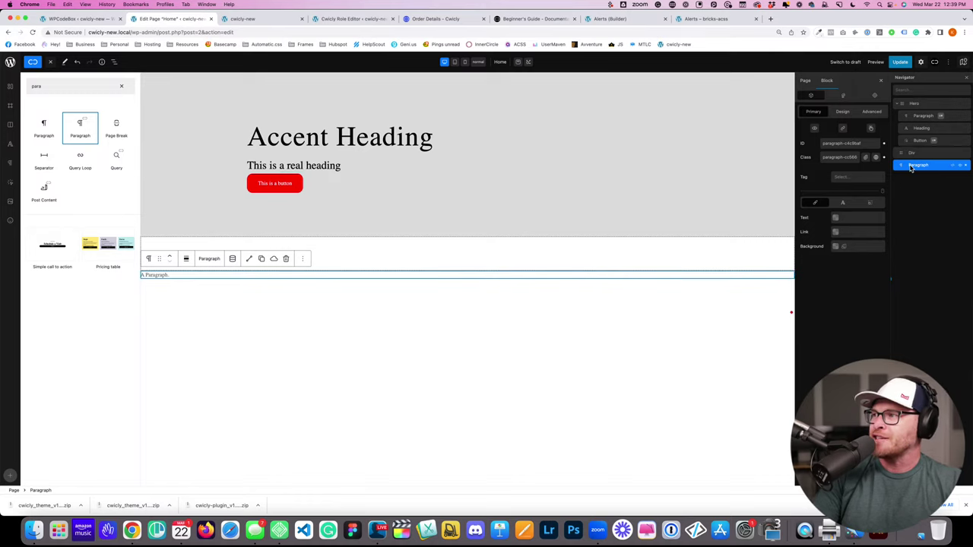
drag(912, 167, 923, 164)
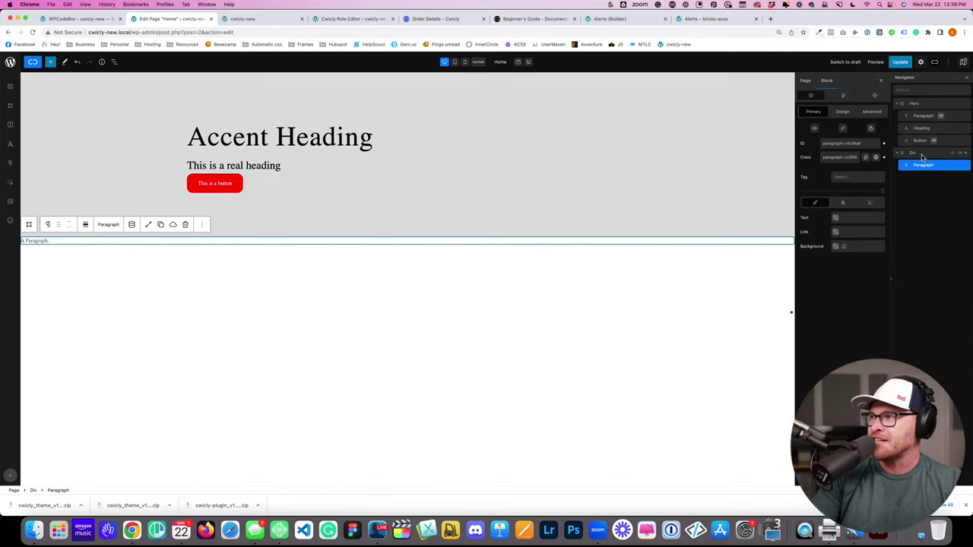
Step: Rename the Paragraph inside the Div to List Item and replace its text with "List Item"
double_click(923, 165)
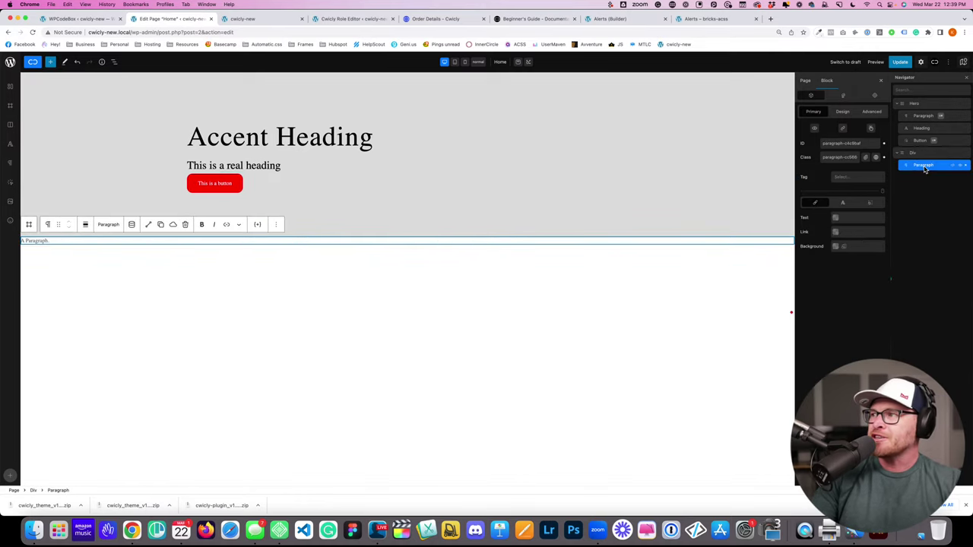
text(Lead)
text(tem)
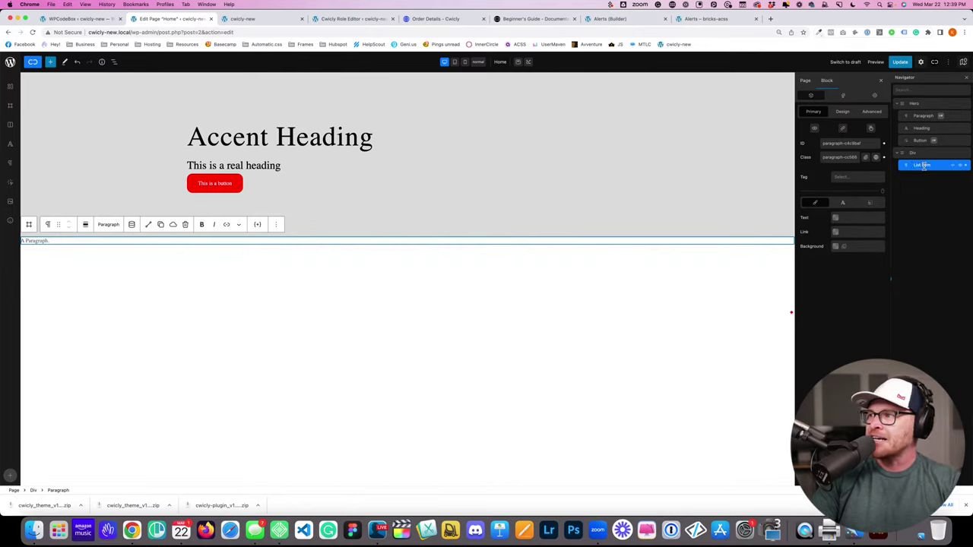
key(Return)
click(43, 241)
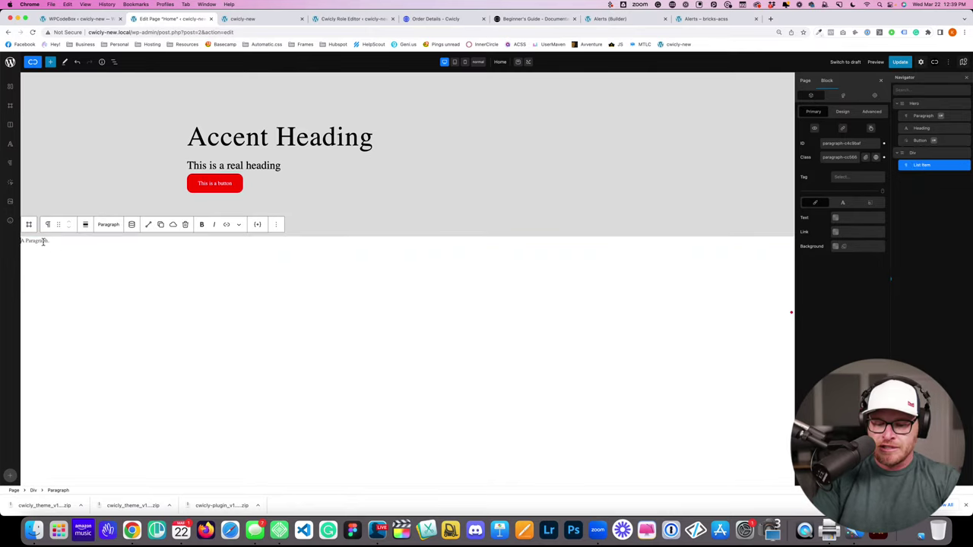
text(List Item)
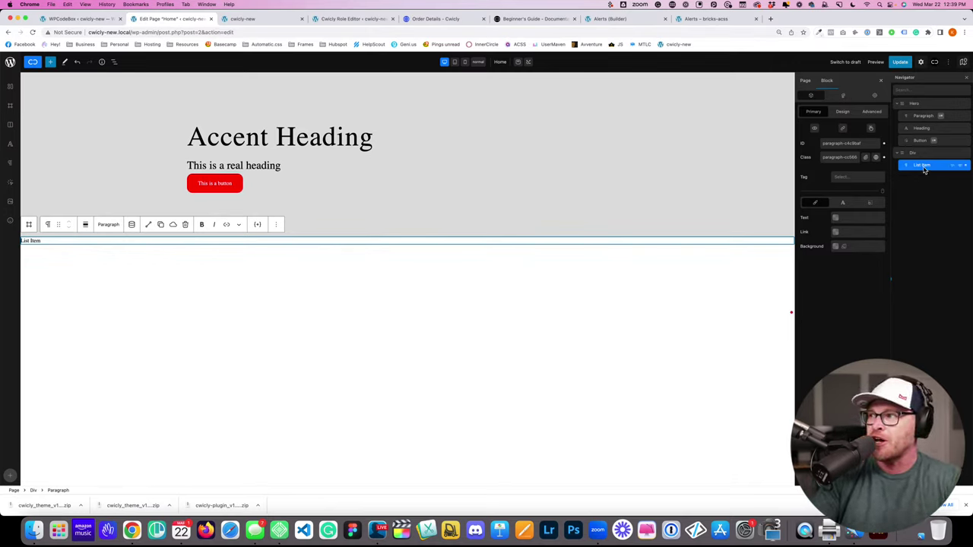
Step: Set the List Item block's HTML tag to li and update the Home page
click(861, 178)
text(li)
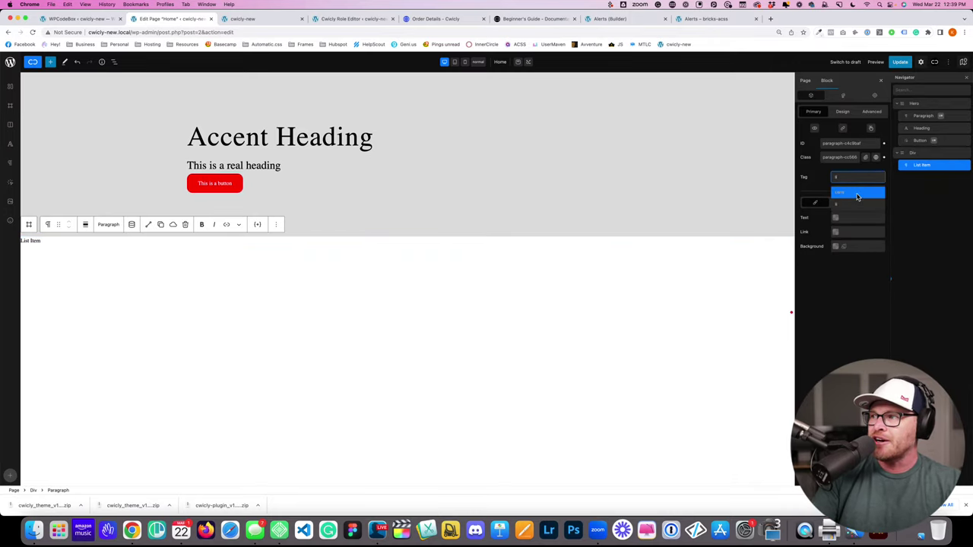
key(Return)
click(903, 63)
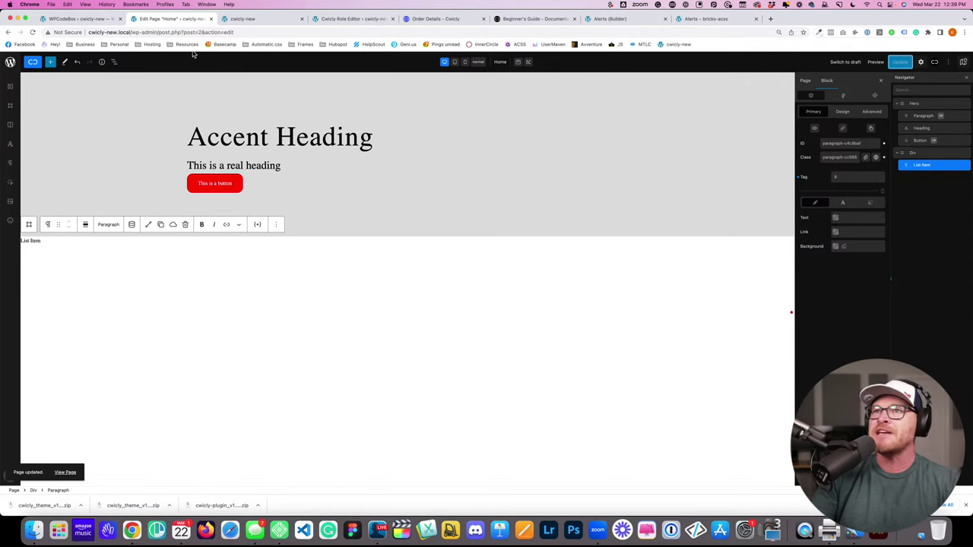
Step: Inspect the list's ul and li markup on the Home page's front end and return to the Cwicly editor
click(243, 18)
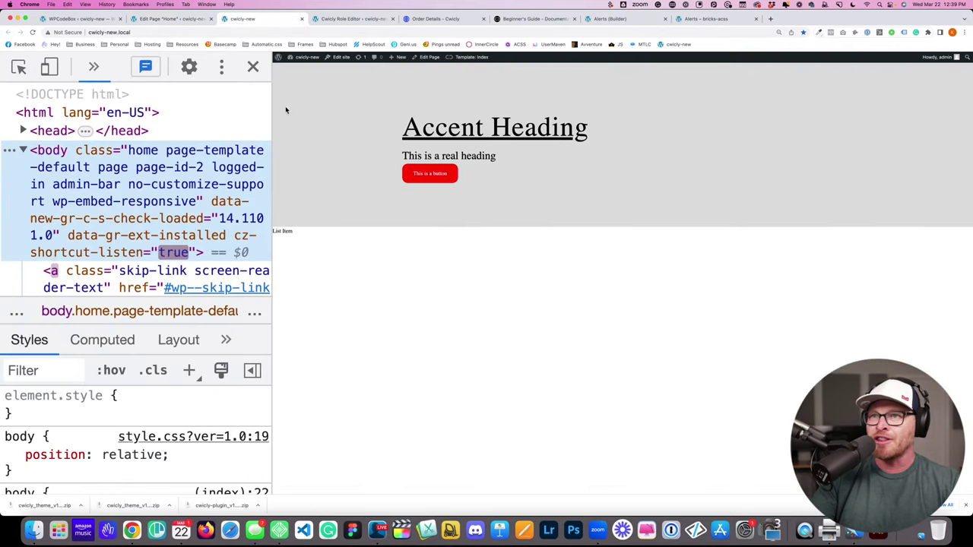
right_click(287, 231)
click(319, 311)
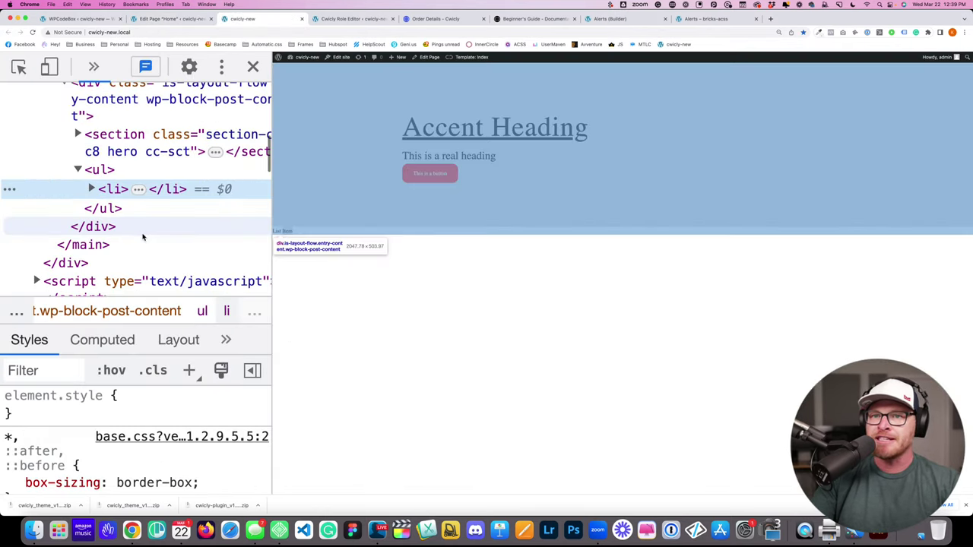
click(106, 172)
click(114, 189)
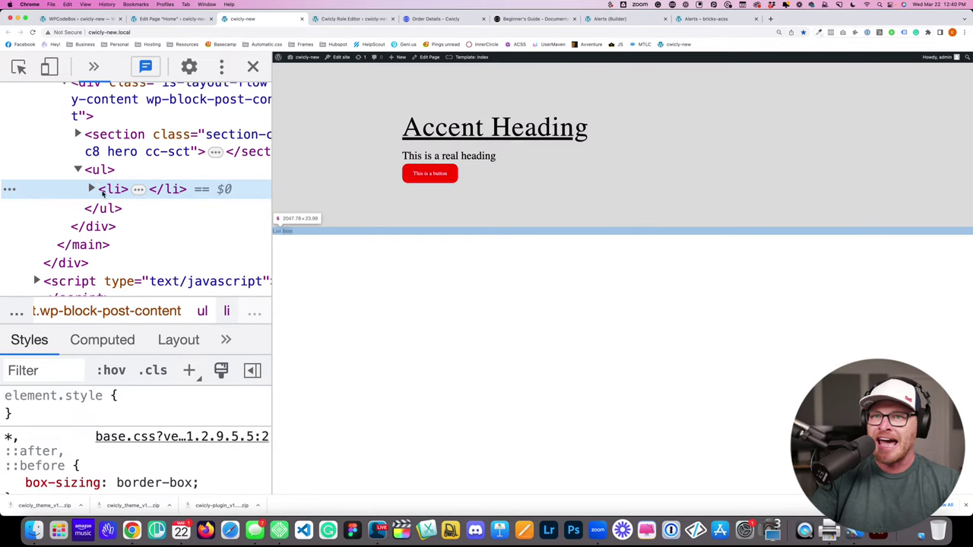
click(106, 172)
click(116, 190)
click(107, 171)
click(114, 190)
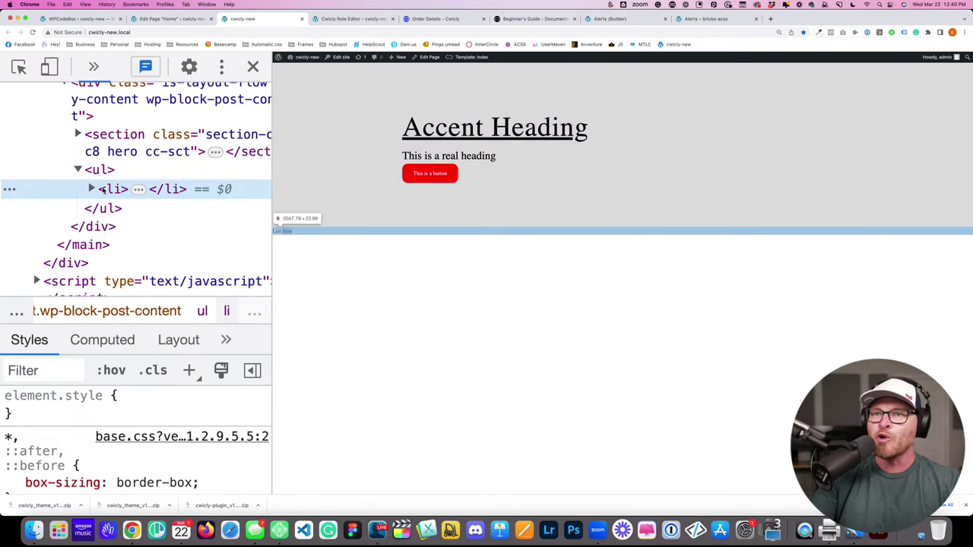
click(91, 190)
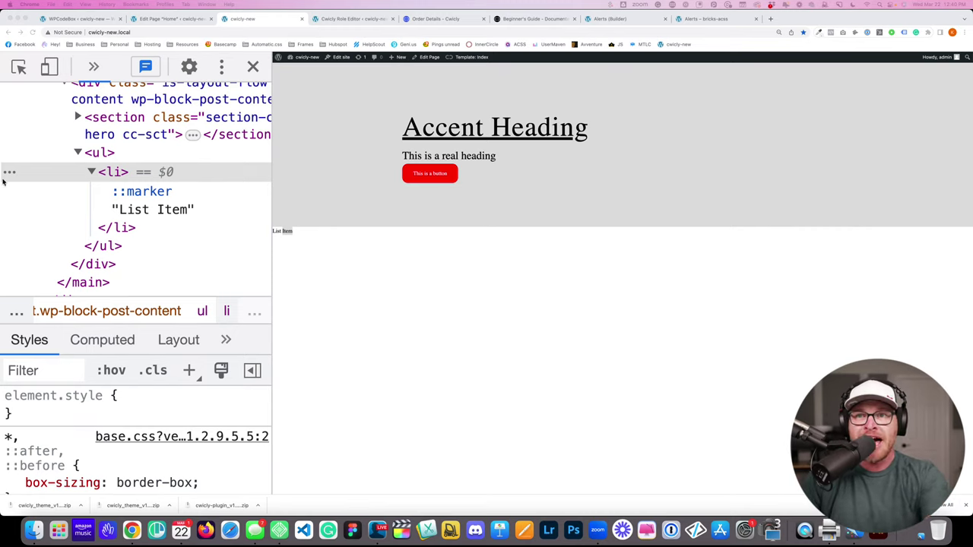
click(114, 172)
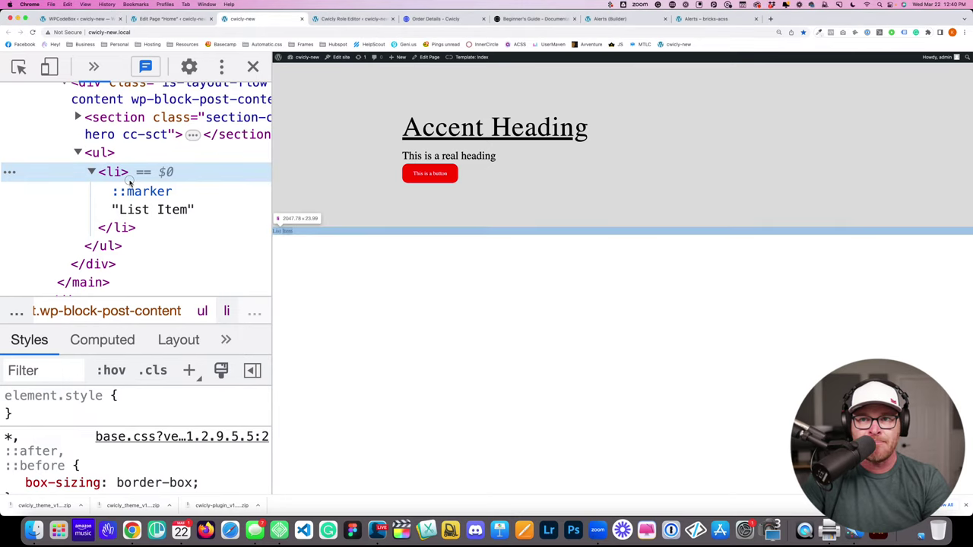
key(super+Tab)
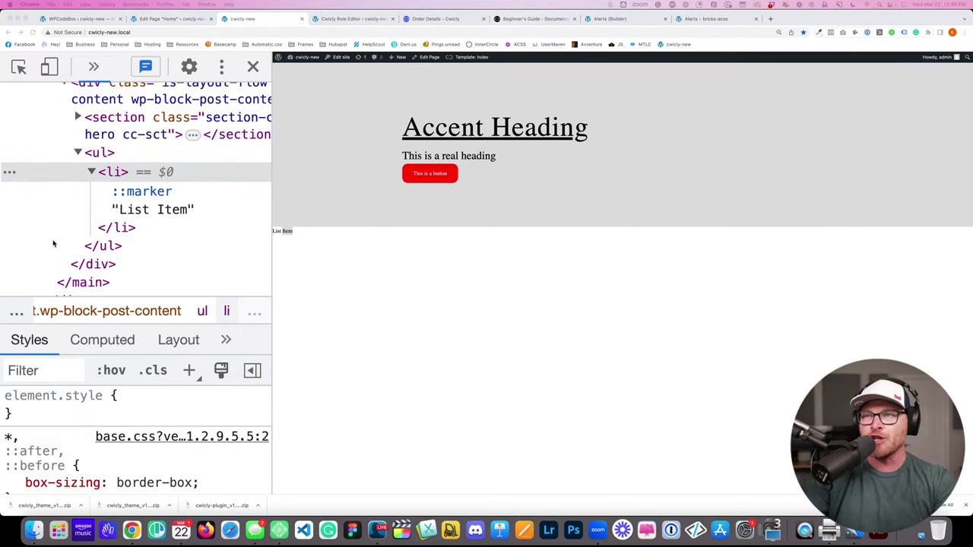
click(166, 18)
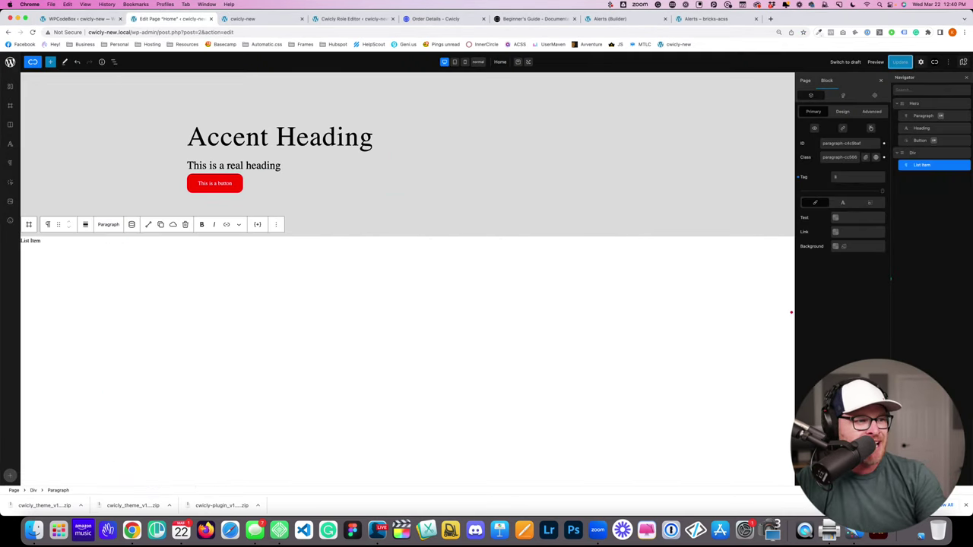
key(super+Tab)
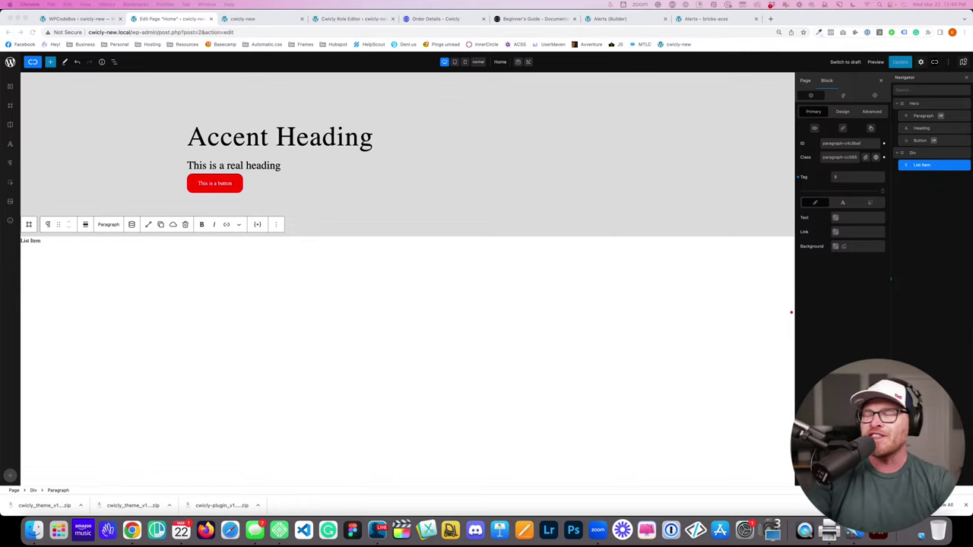
click(422, 285)
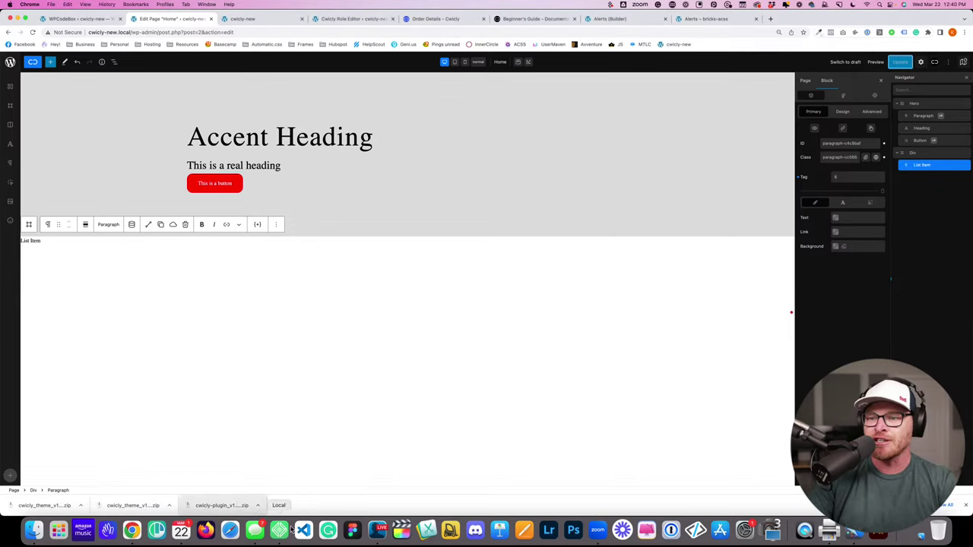
click(379, 535)
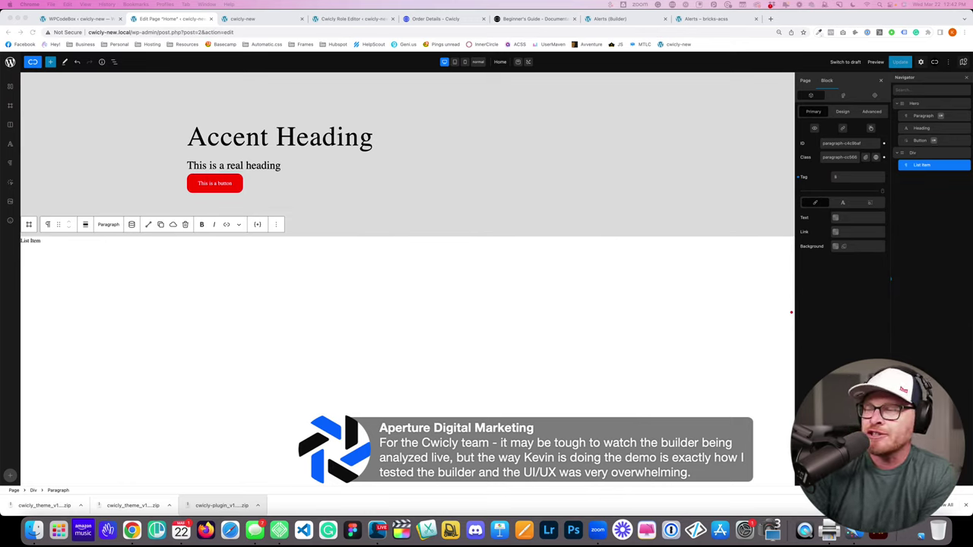
Step: Look through the Design and Advanced settings of the List Item block
click(842, 113)
click(843, 112)
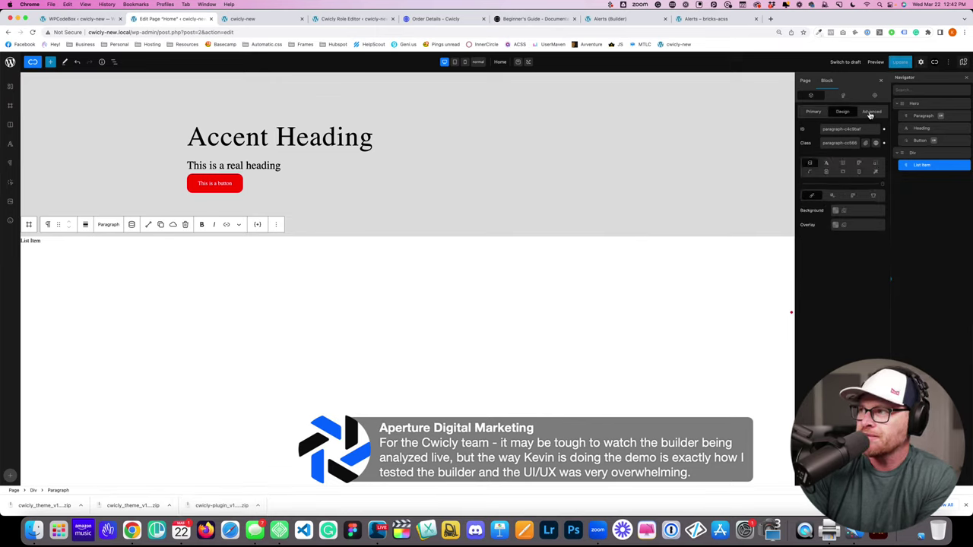
click(870, 112)
click(840, 114)
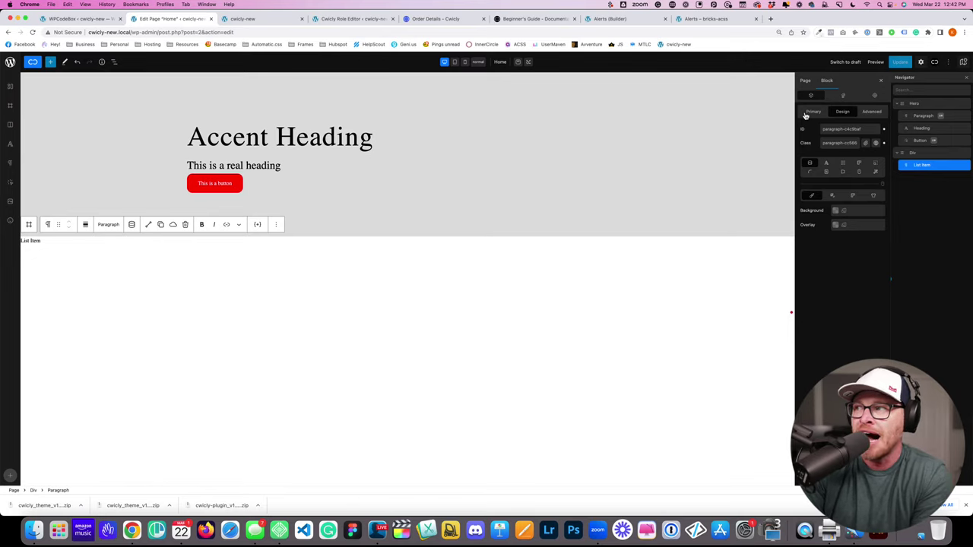
click(872, 113)
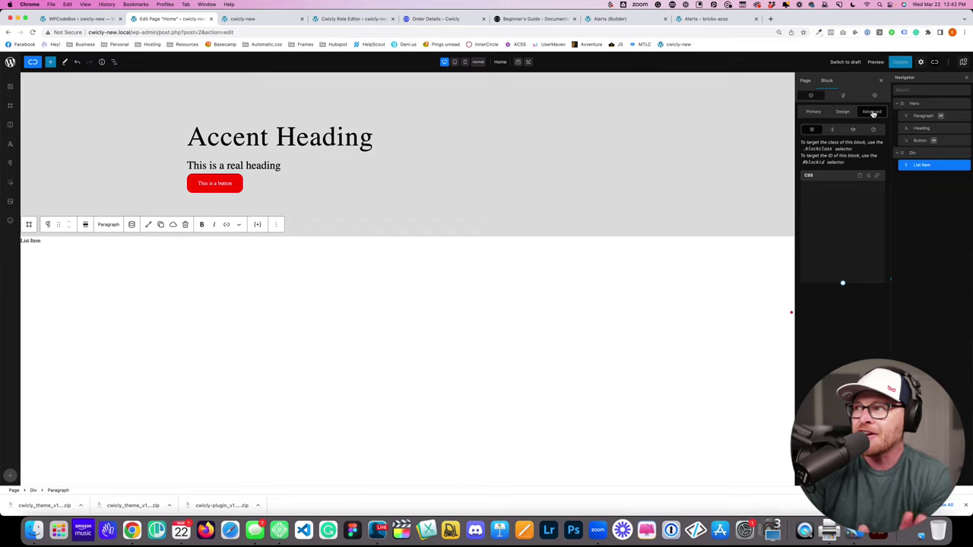
click(850, 114)
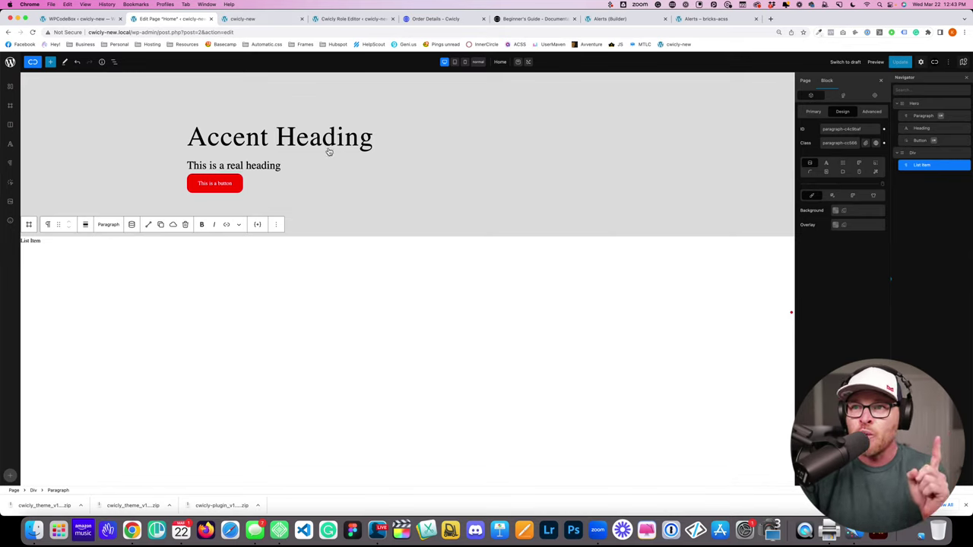
Step: Examine the front-end markup of the hero section and the unordered list, and return to the Home page editor
click(242, 20)
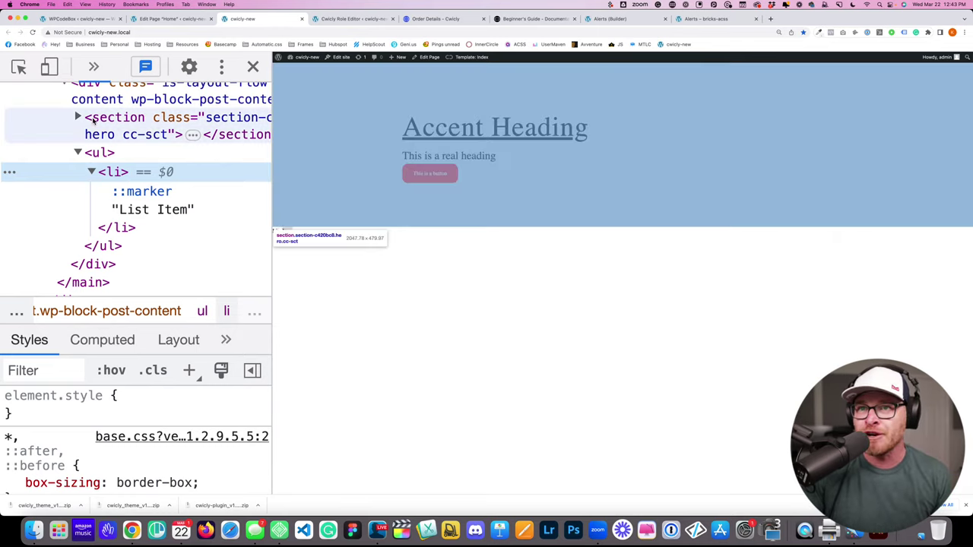
click(79, 118)
click(78, 117)
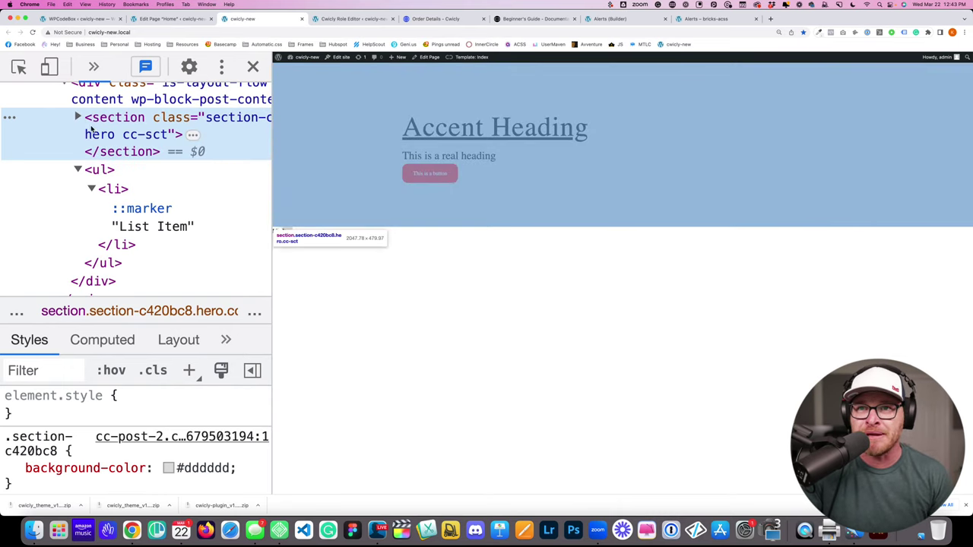
click(77, 117)
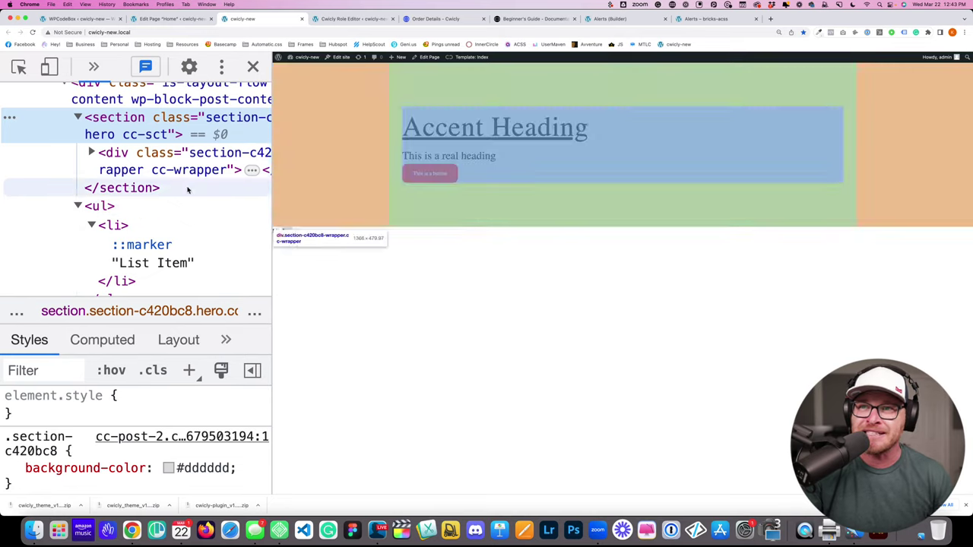
click(78, 118)
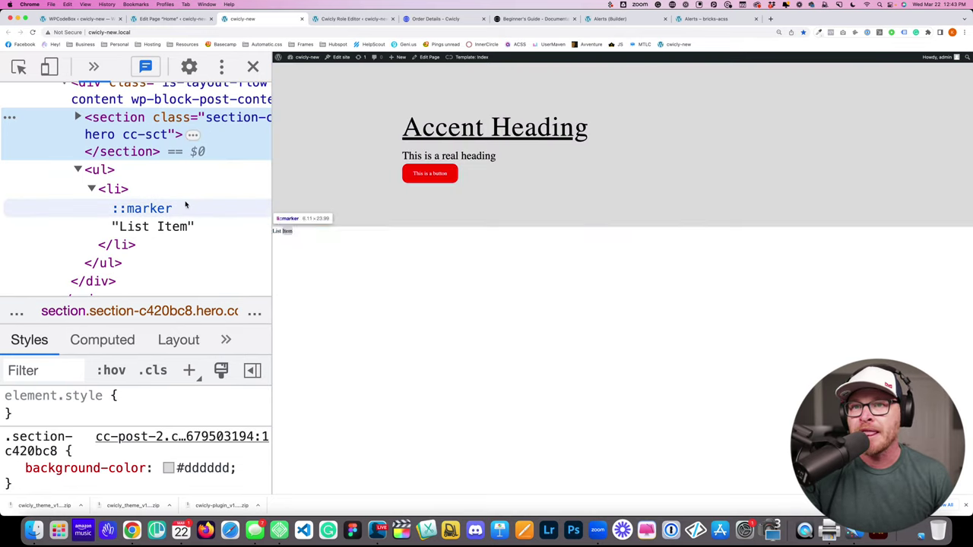
click(74, 170)
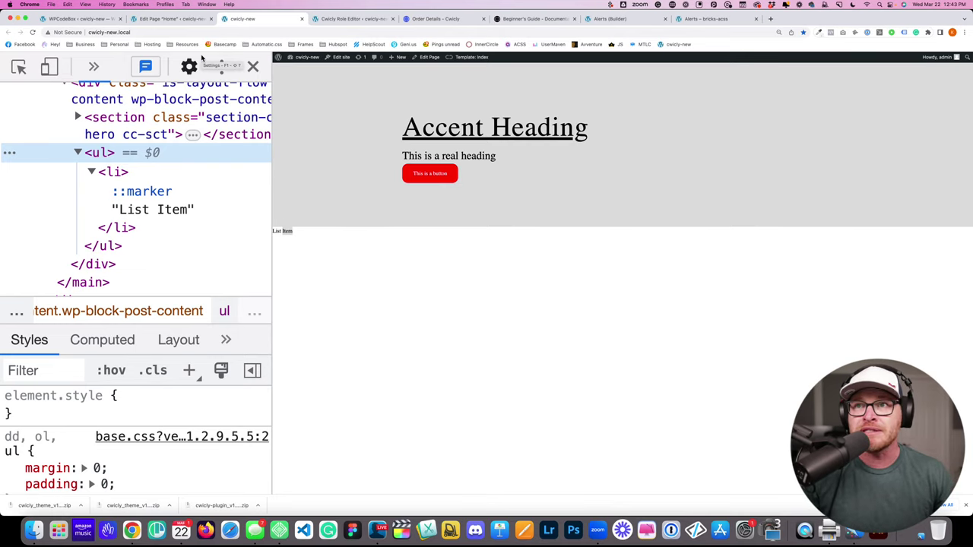
click(164, 18)
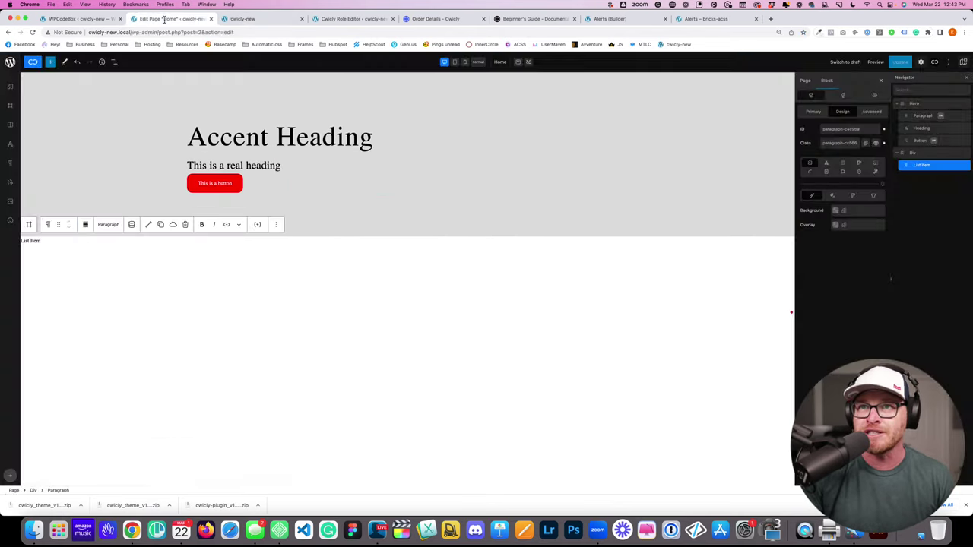
click(498, 157)
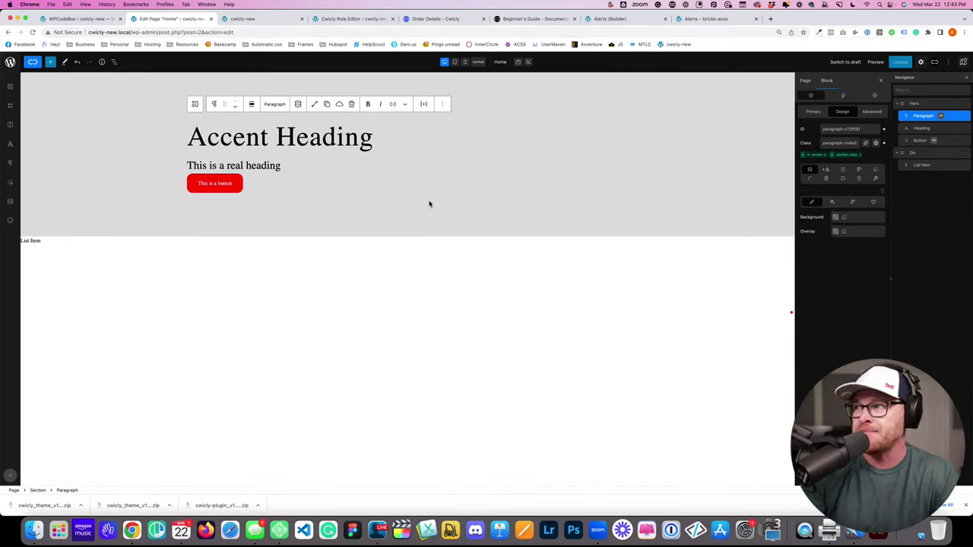
click(398, 235)
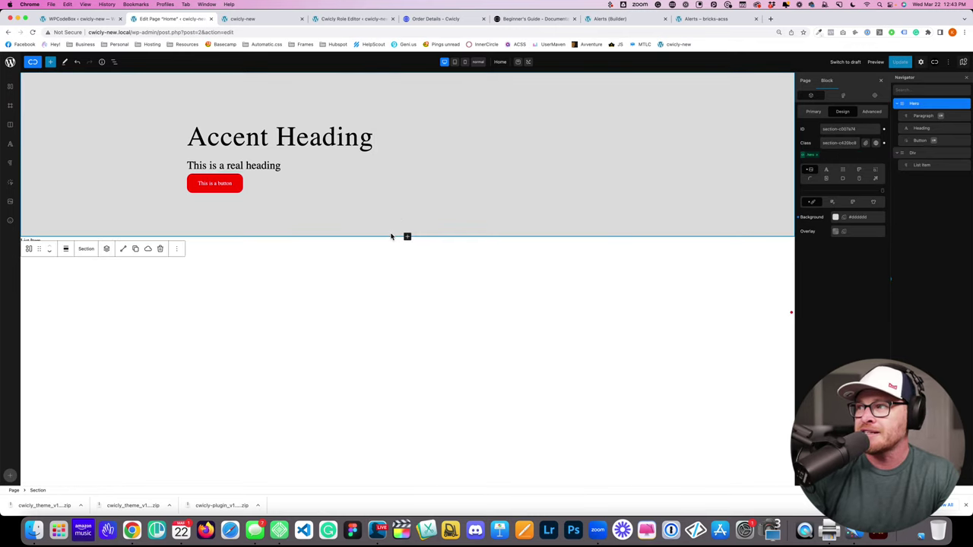
click(378, 238)
click(607, 215)
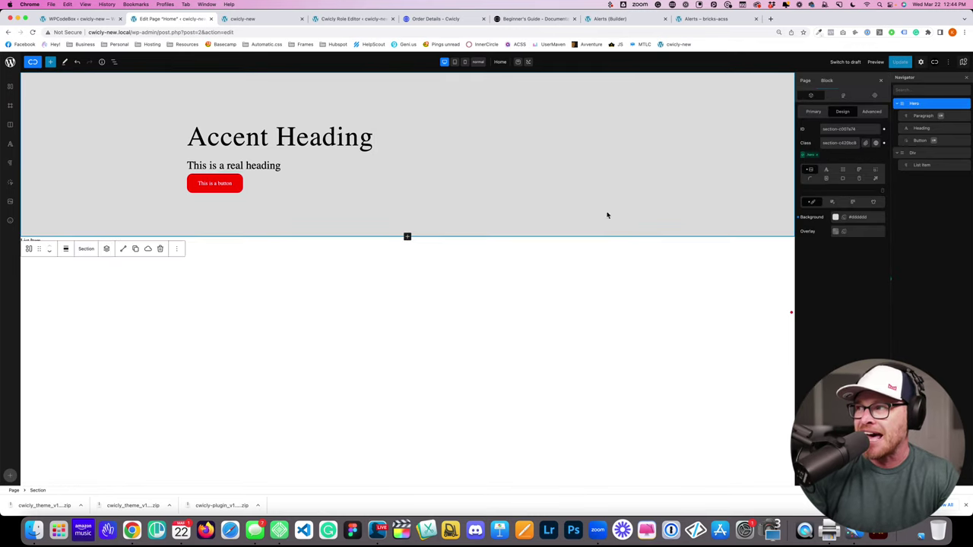
click(301, 333)
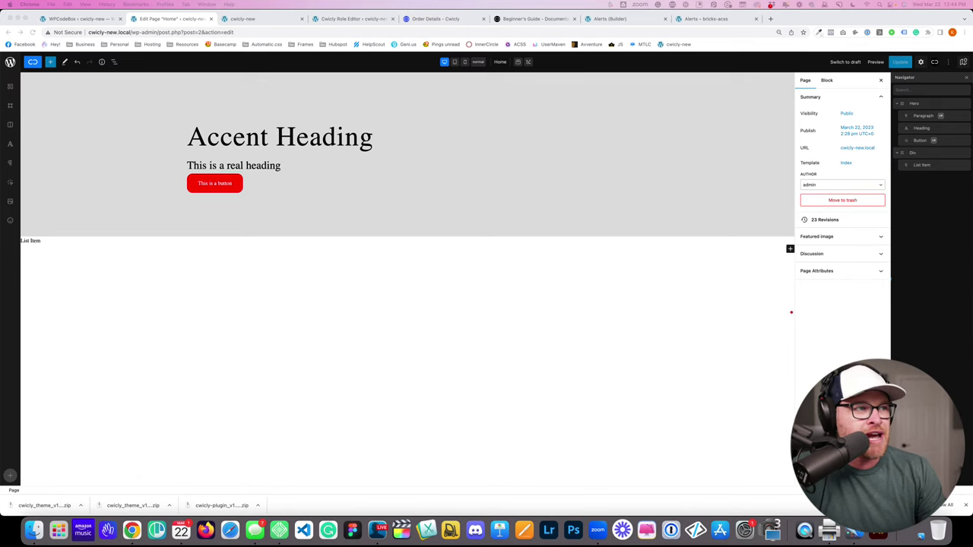
Step: Cancel leaving the WPCodeBox page and save the pending changes to the Global SCSS snippet
click(96, 20)
click(25, 213)
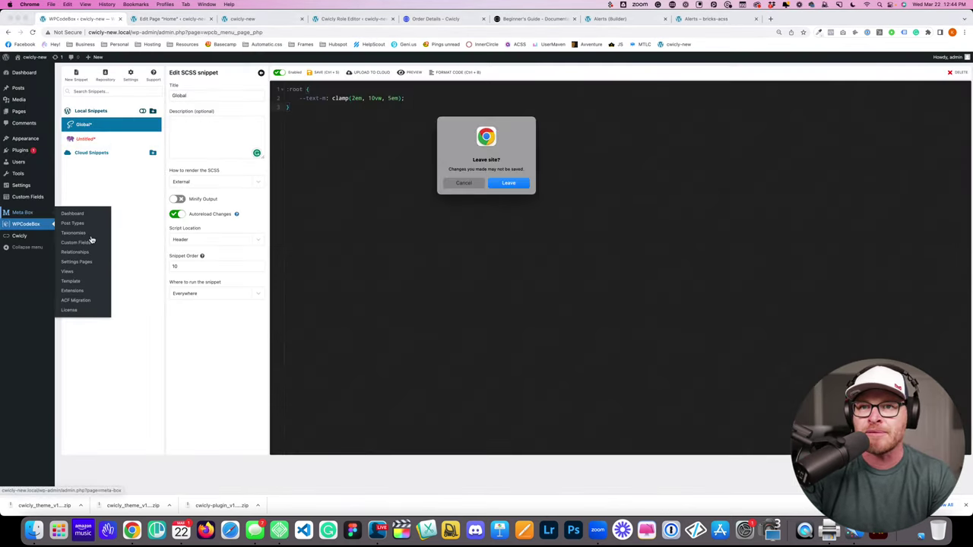
click(463, 185)
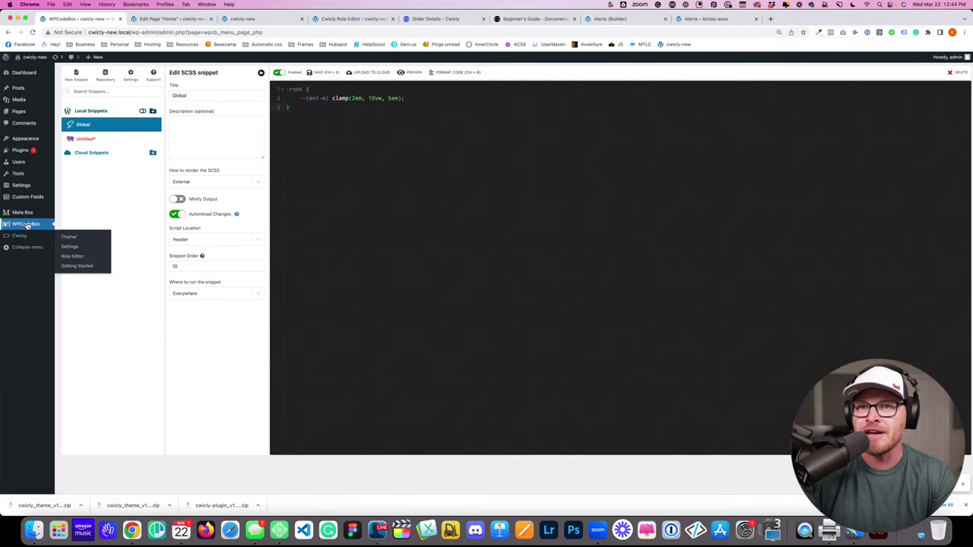
Step: Leave WPCodeBox for Meta Box's post types and try to add a new post type
click(23, 213)
click(507, 182)
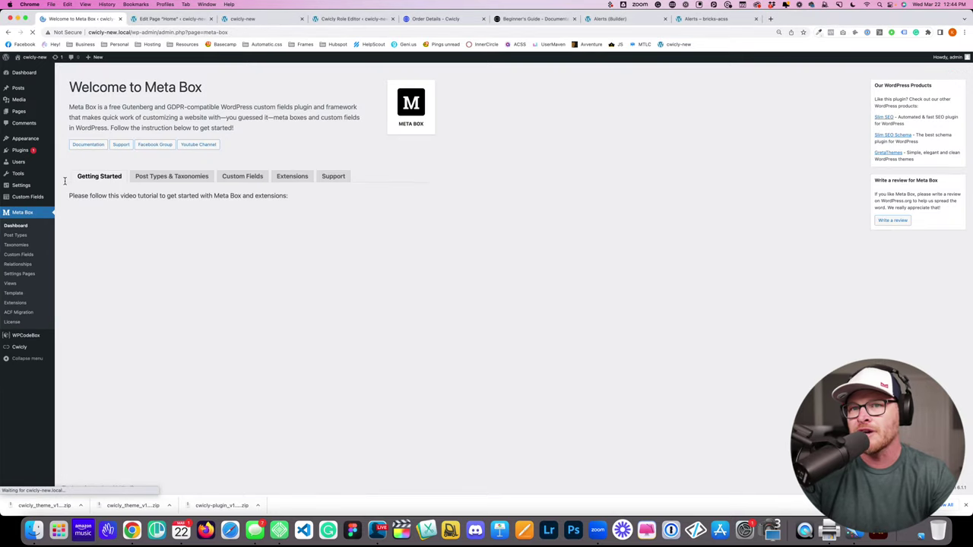
click(15, 235)
click(135, 75)
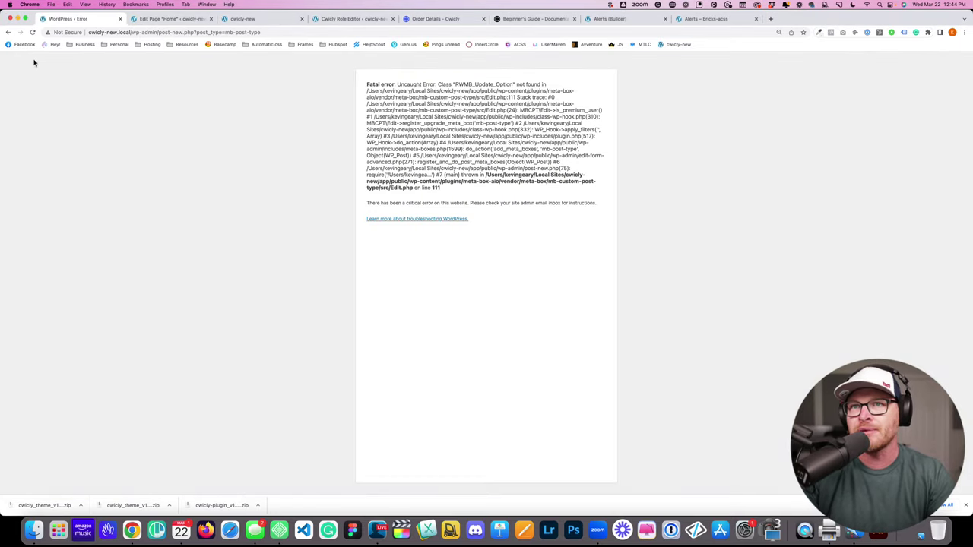
click(9, 32)
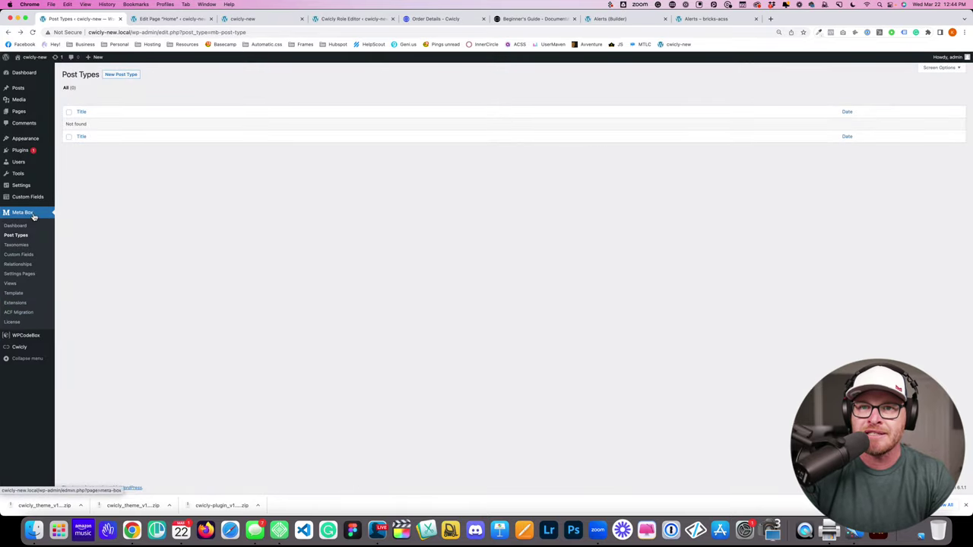
Step: Update the Meta Box AIO plugin from the site's installed plugins
click(29, 149)
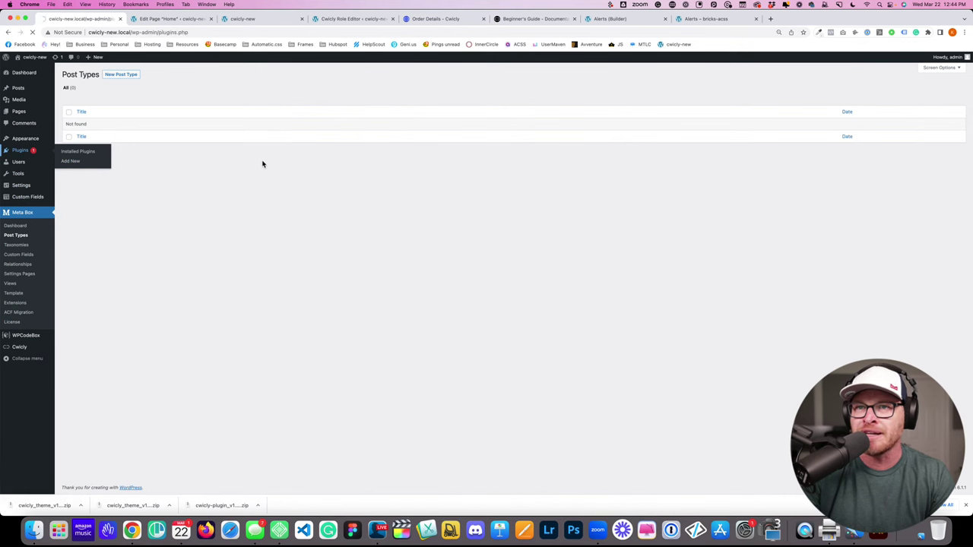
click(271, 201)
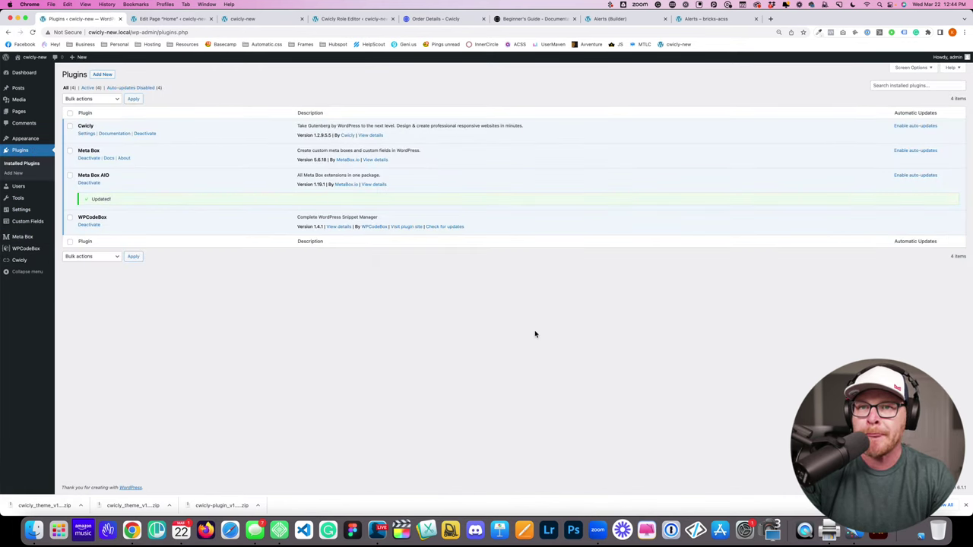
Step: Publish a Meta Box post type with plural name Reviews, singular name Review and slug reviews, and check its blank entry editor
mouse_move(23, 242)
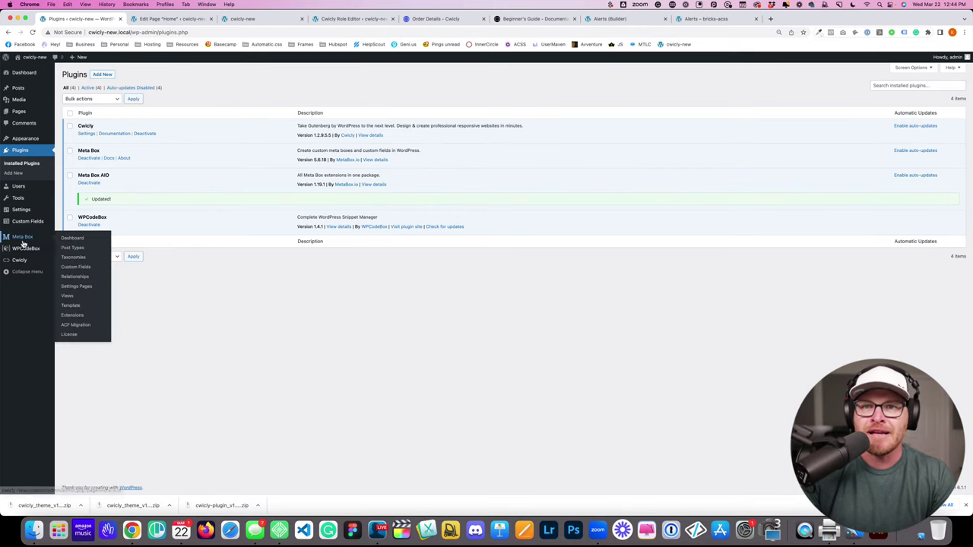
click(72, 248)
click(115, 75)
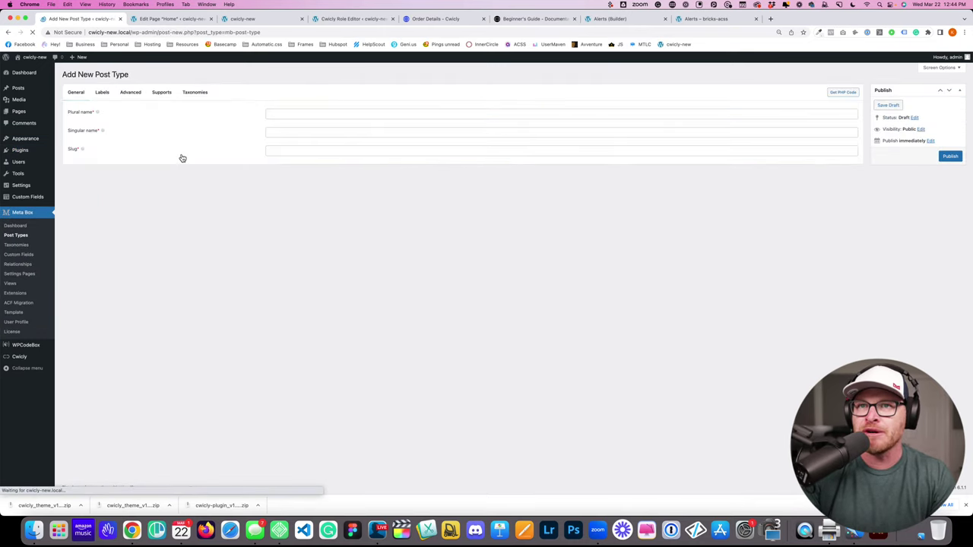
click(287, 111)
text(Reviews)
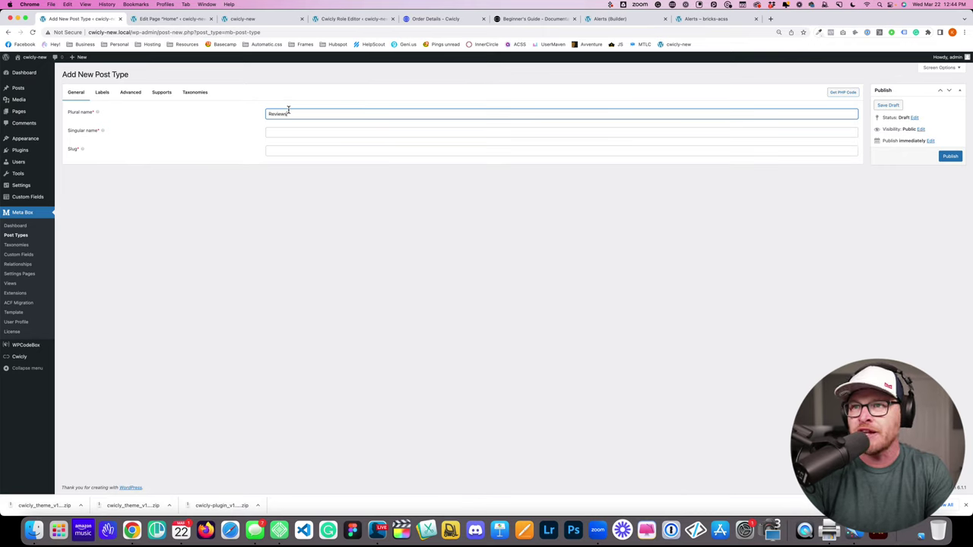
click(285, 130)
text(Review)
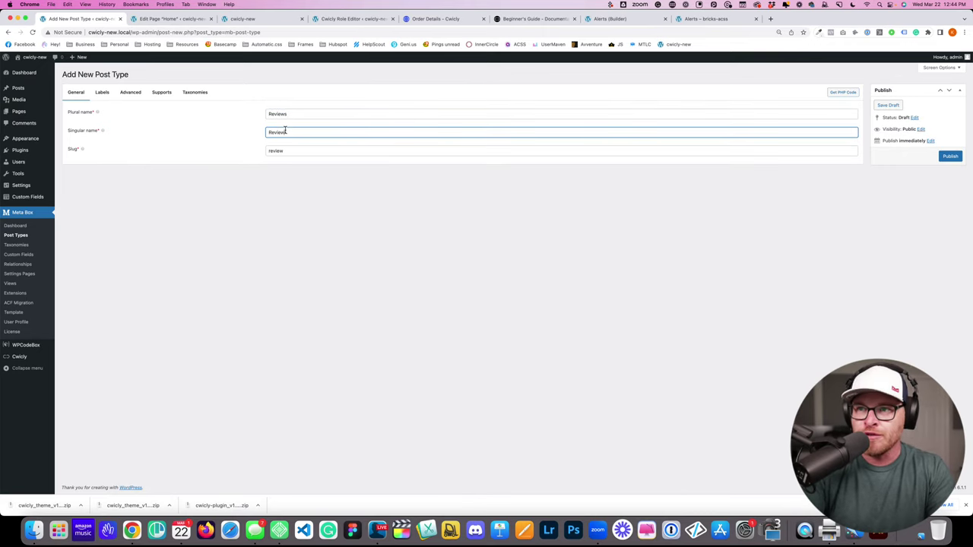
key(Tab)
text(reviews)
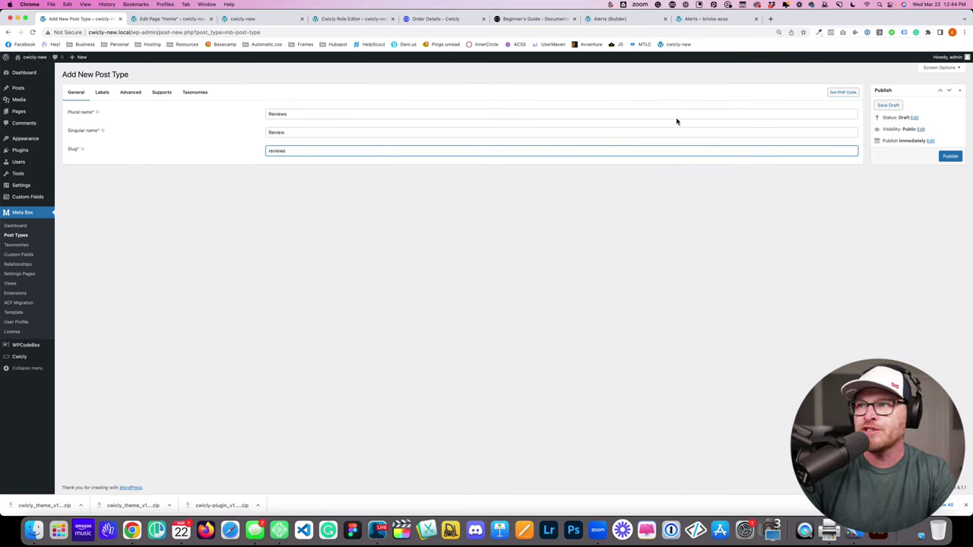
click(950, 155)
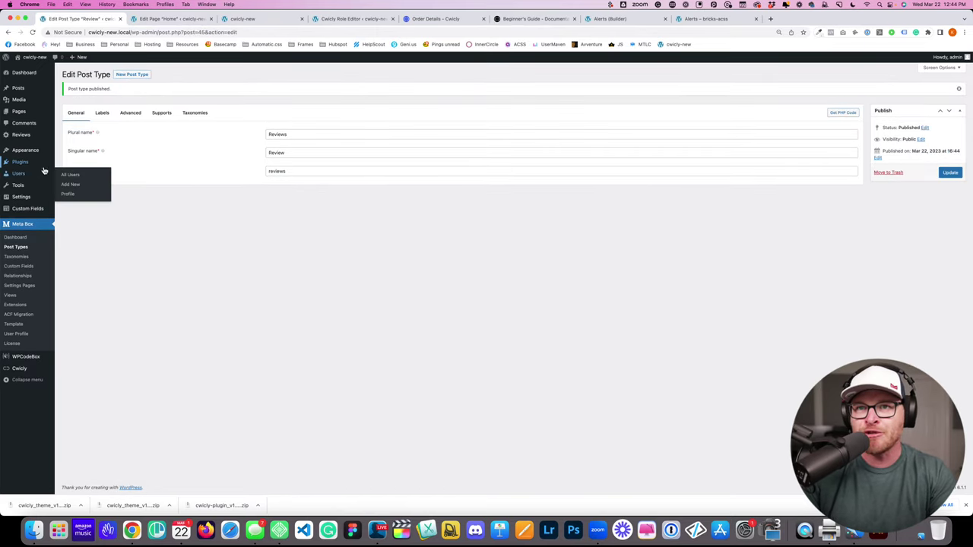
click(72, 145)
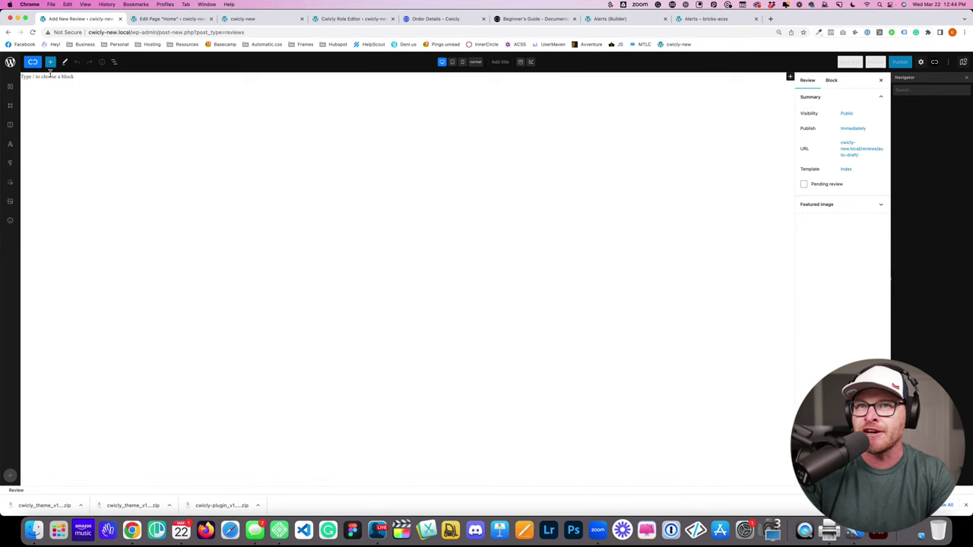
click(8, 32)
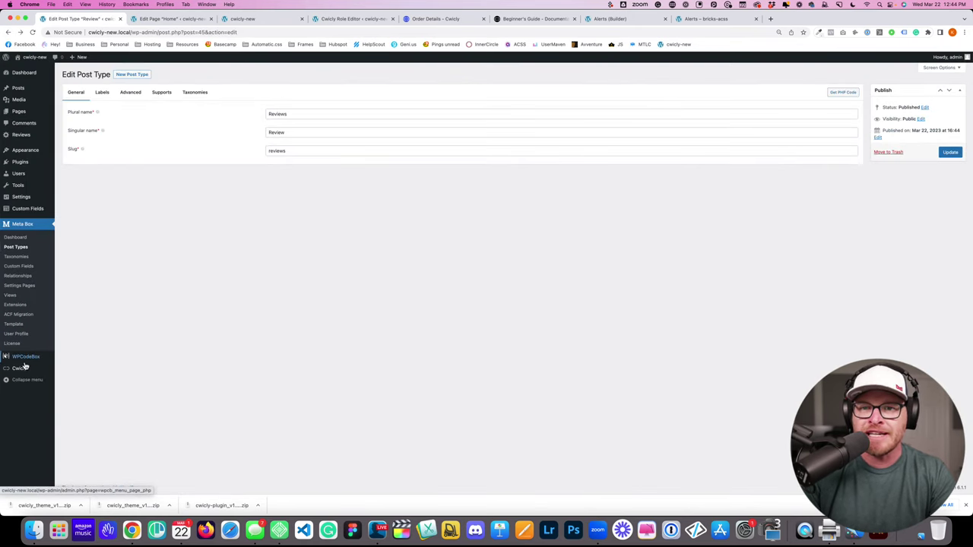
Step: Create a Meta Box field group titled Reviews containing a Text field labelled Review Name
click(23, 267)
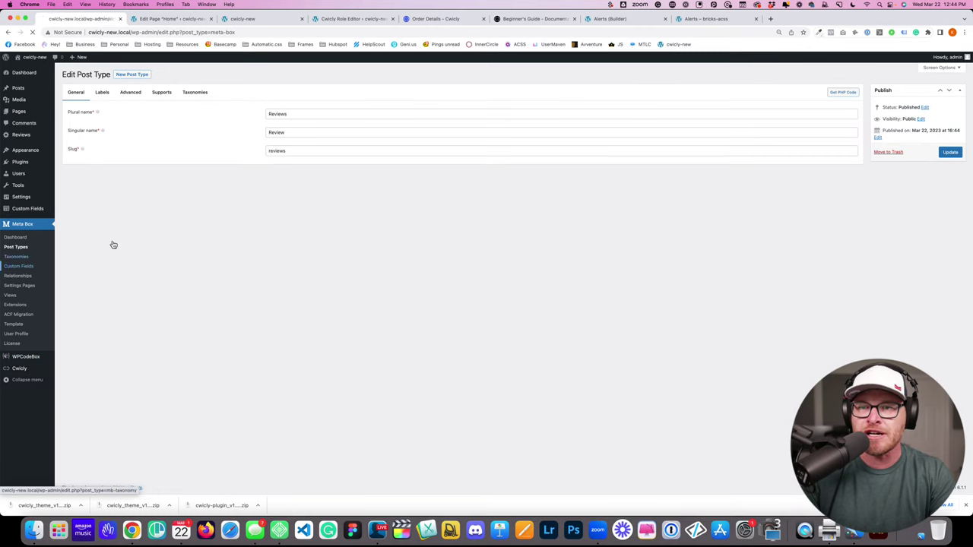
click(114, 74)
text(Reviews)
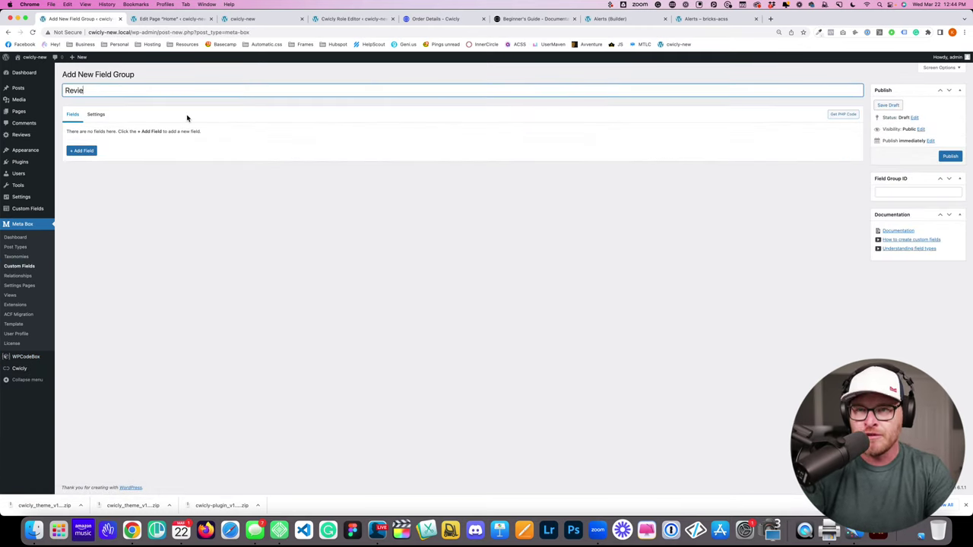
click(81, 150)
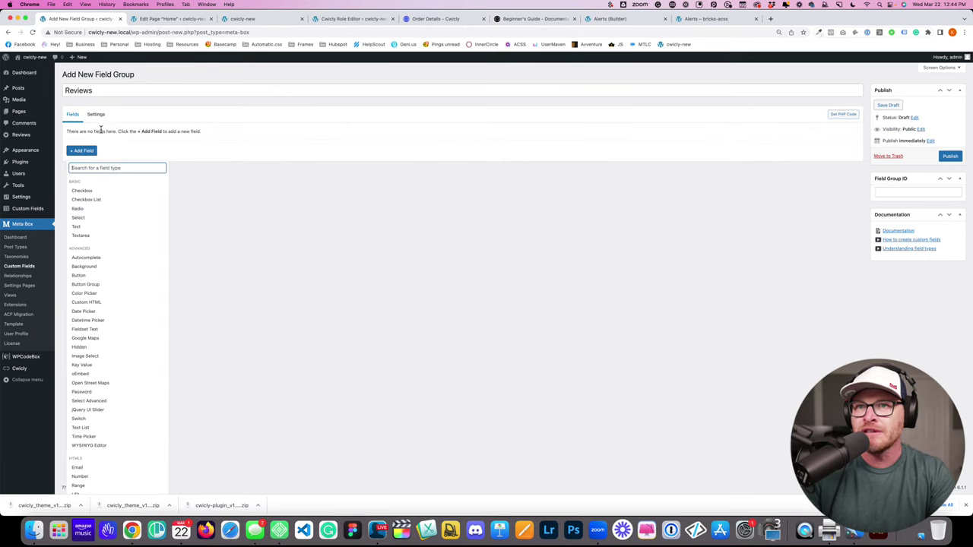
text(text)
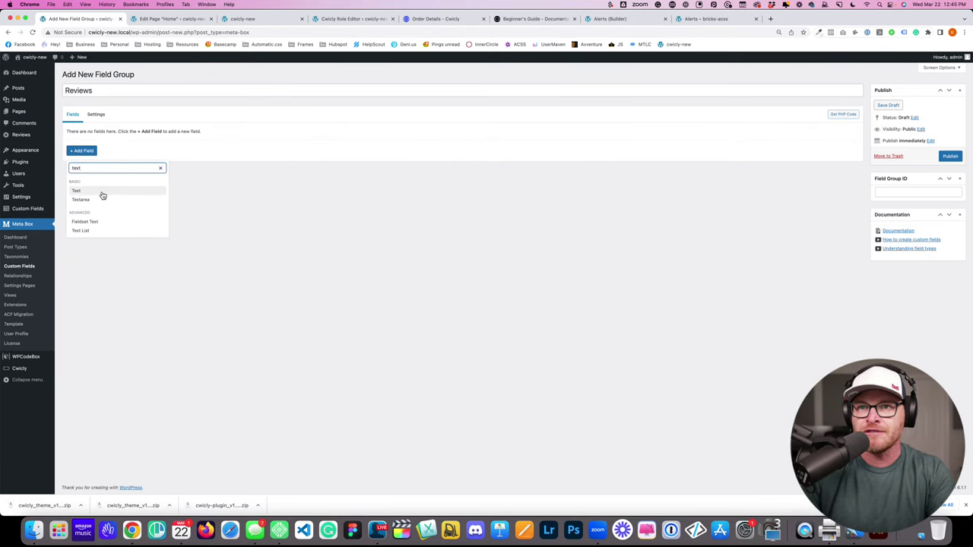
key(Return)
click(109, 135)
double_click(156, 160)
text(R)
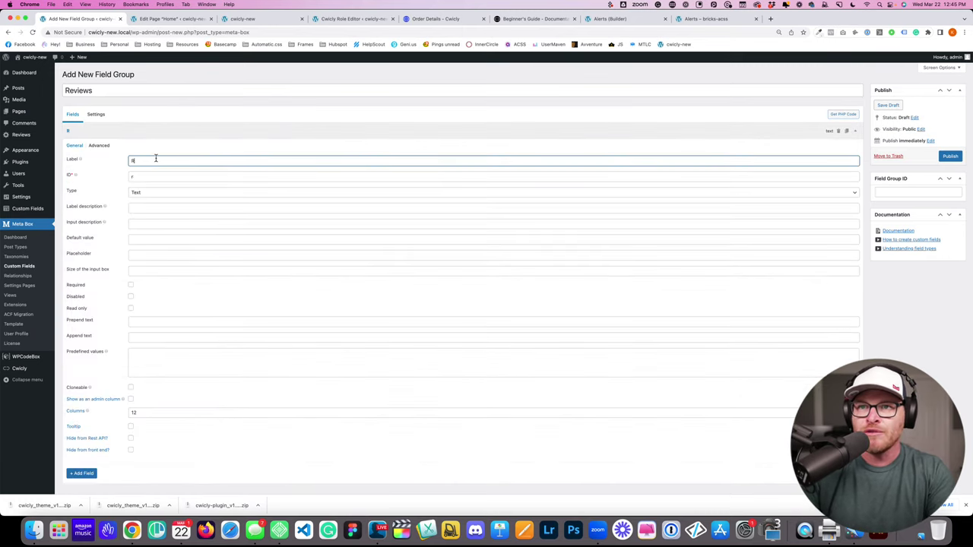
text(eview Name)
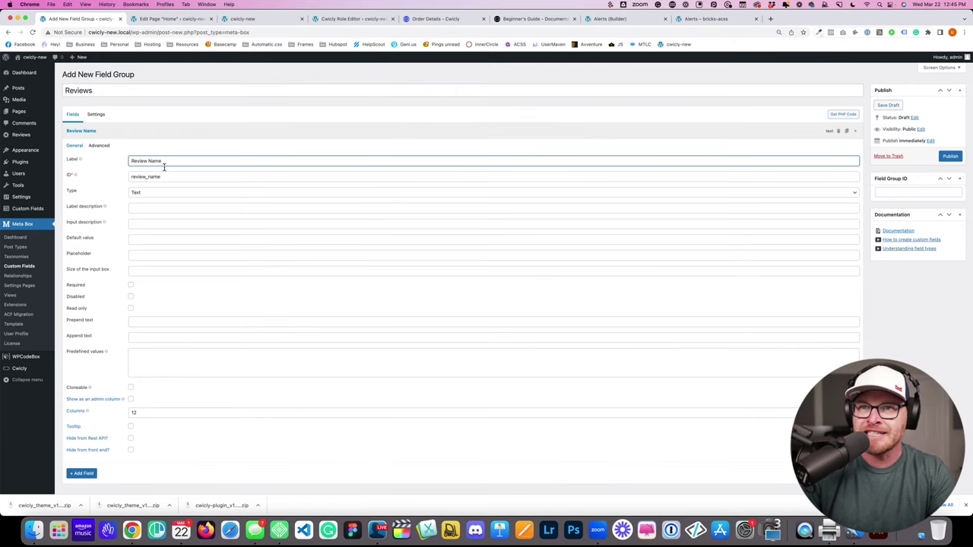
click(138, 131)
Step: Set the field group's location to the Review post type instead of Post and publish the group
click(96, 114)
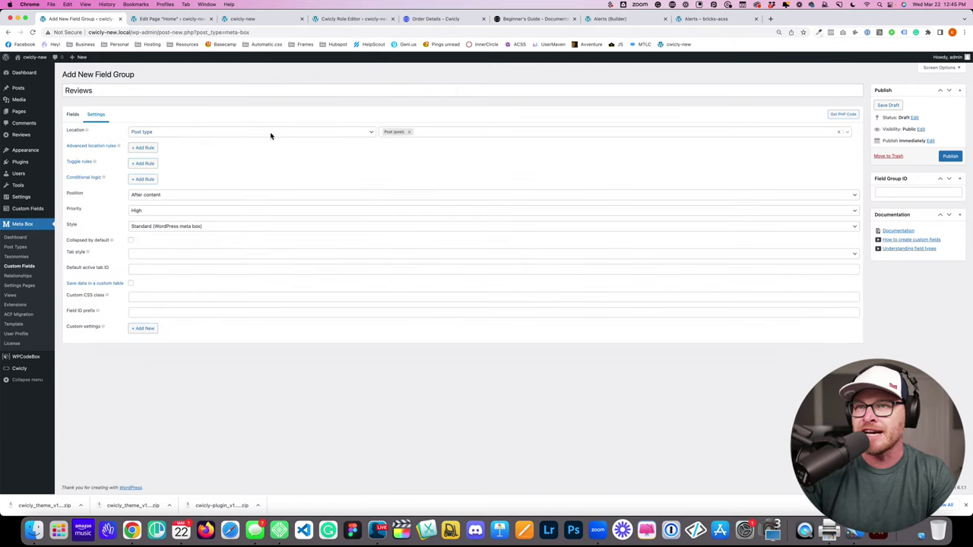
click(417, 133)
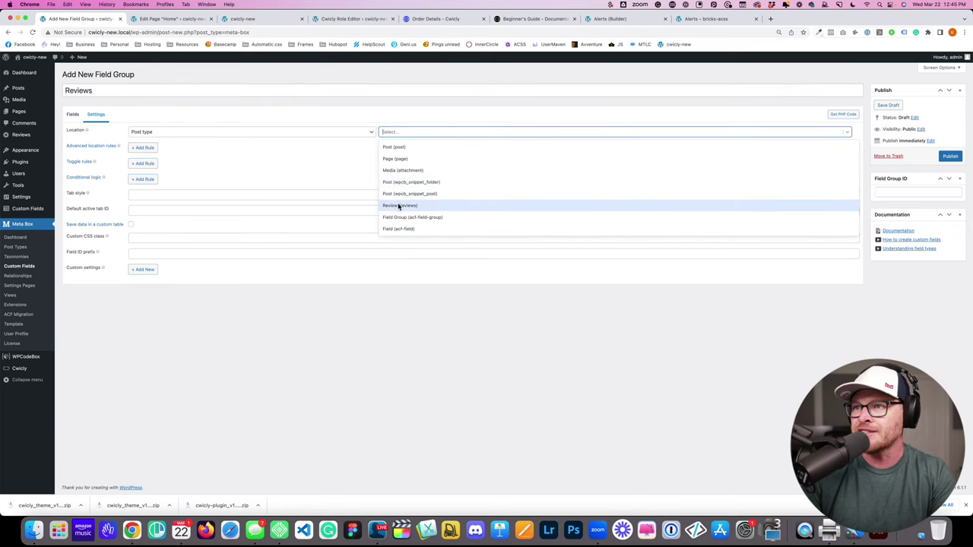
click(398, 206)
click(950, 156)
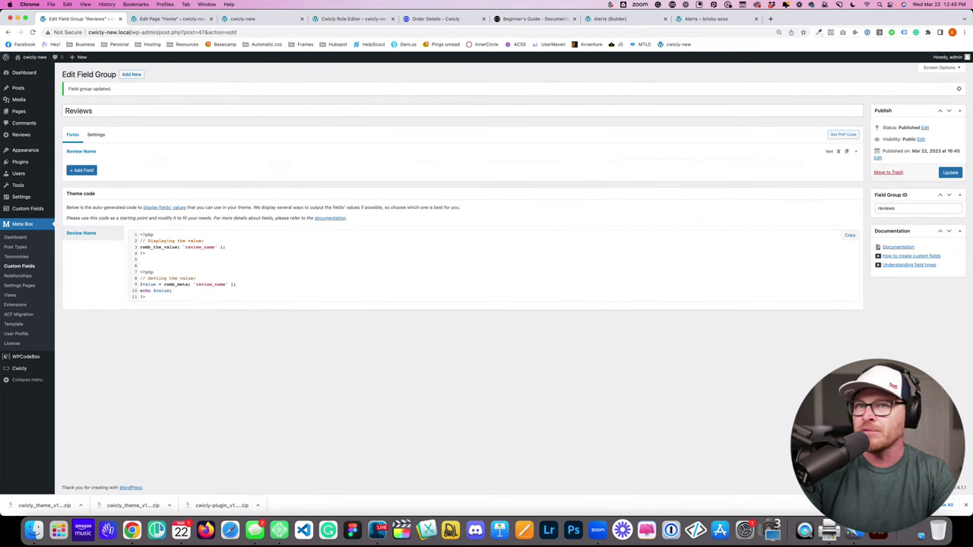
Step: Start a new review entry and title it Sample Review
mouse_move(41, 134)
click(73, 146)
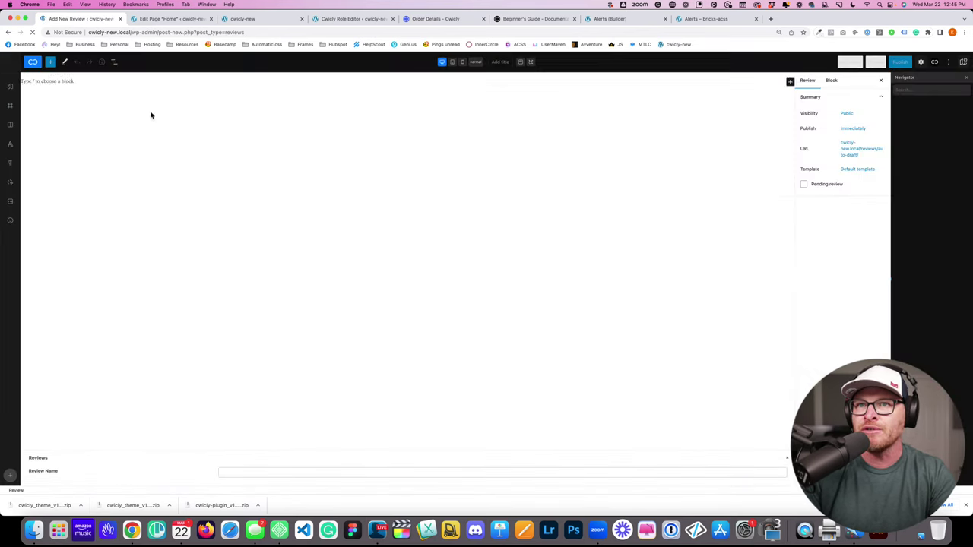
click(501, 61)
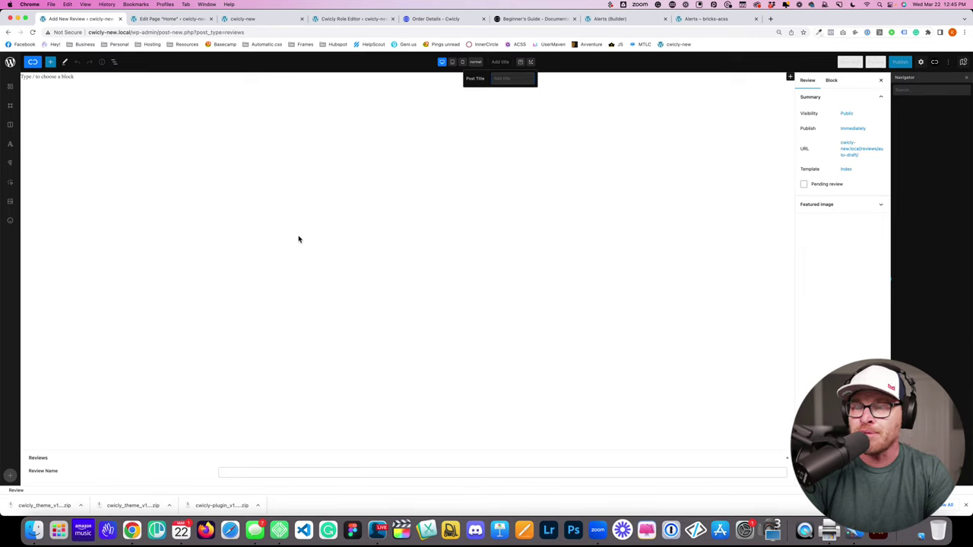
text(Sam)
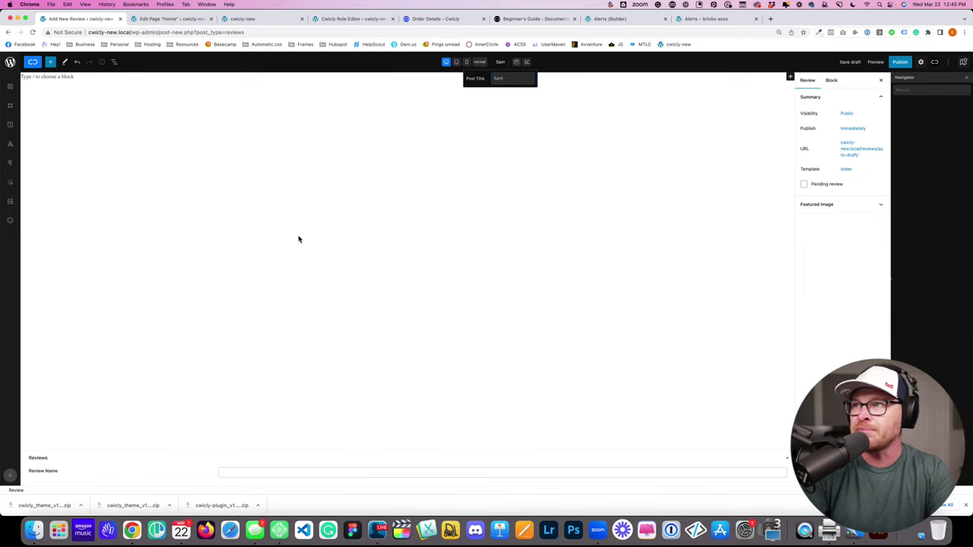
text(ple Review)
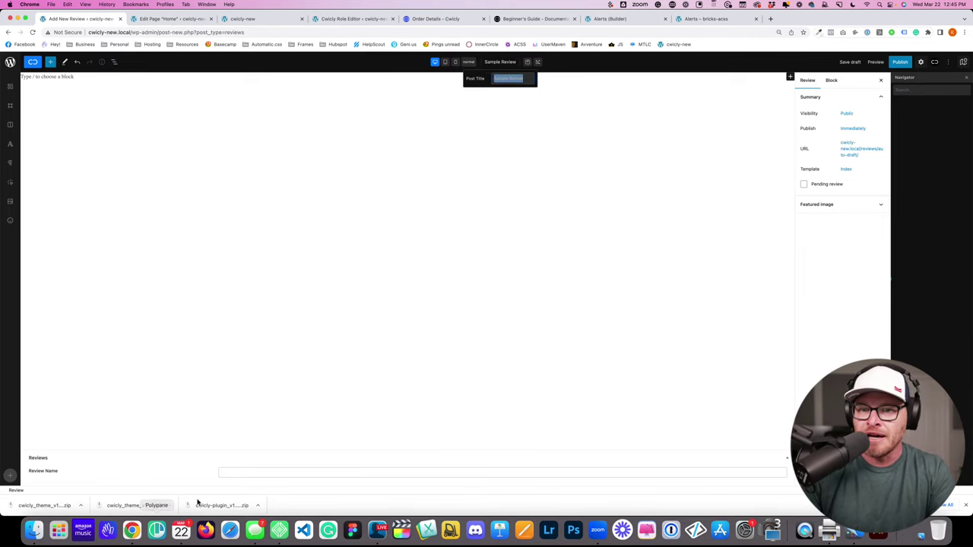
Step: Fill in the Review Name field with the reviewer's name and publish the review
click(262, 473)
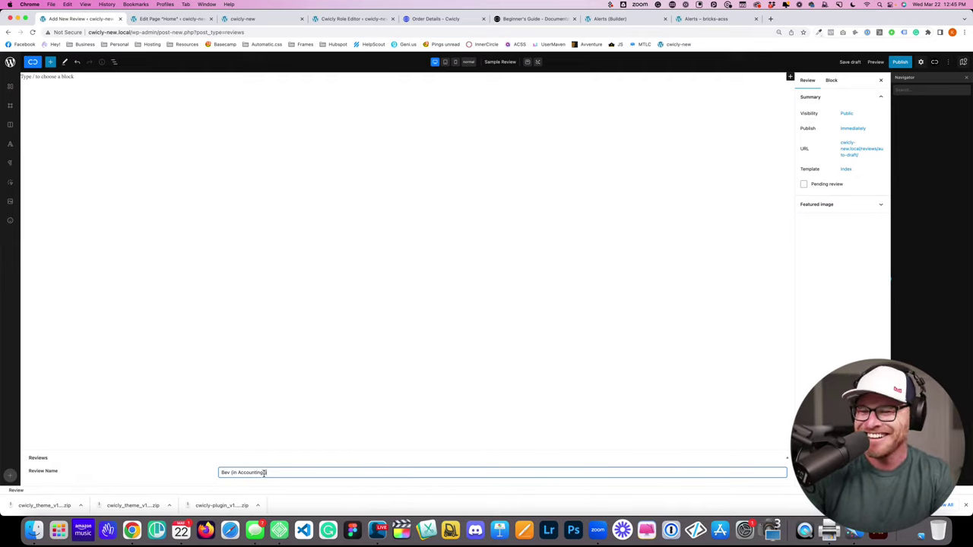
text(Bev (in Accounting))
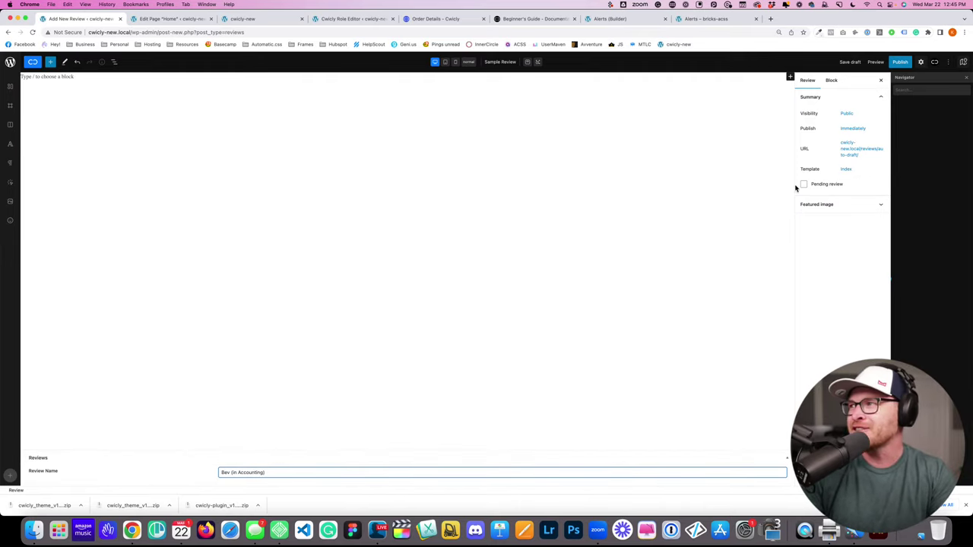
click(901, 63)
click(946, 62)
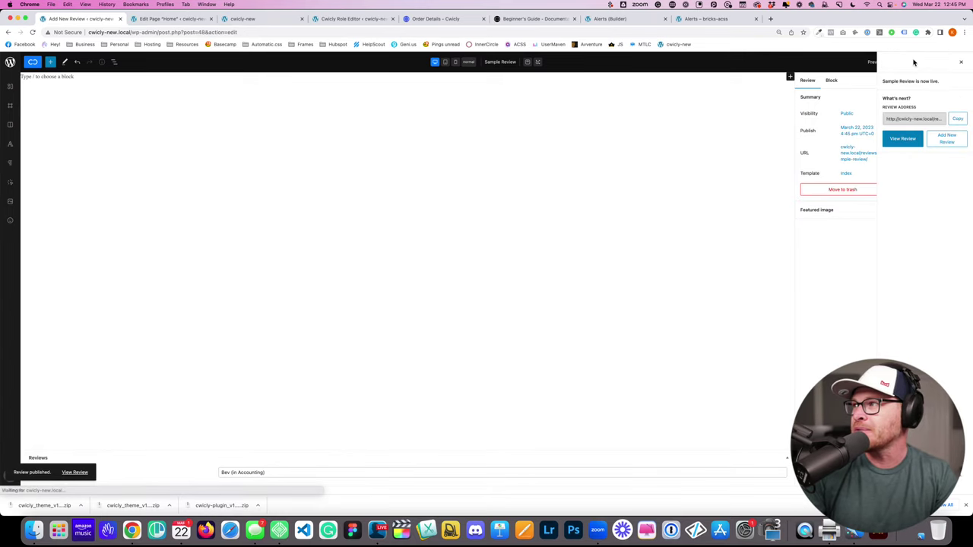
Step: Write a review body that introduces the reviewer and asks to make the logo bigger and the site pop more, and update the review
click(962, 64)
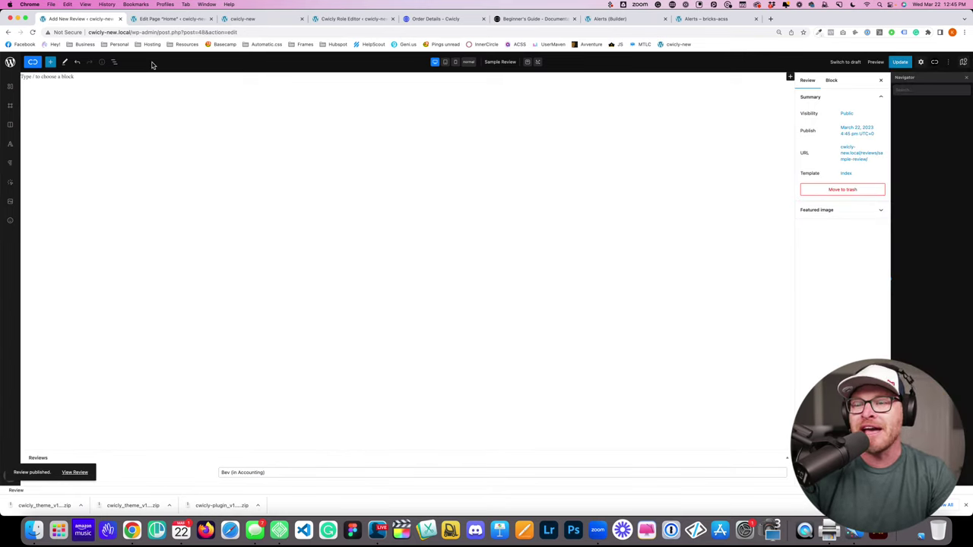
click(68, 81)
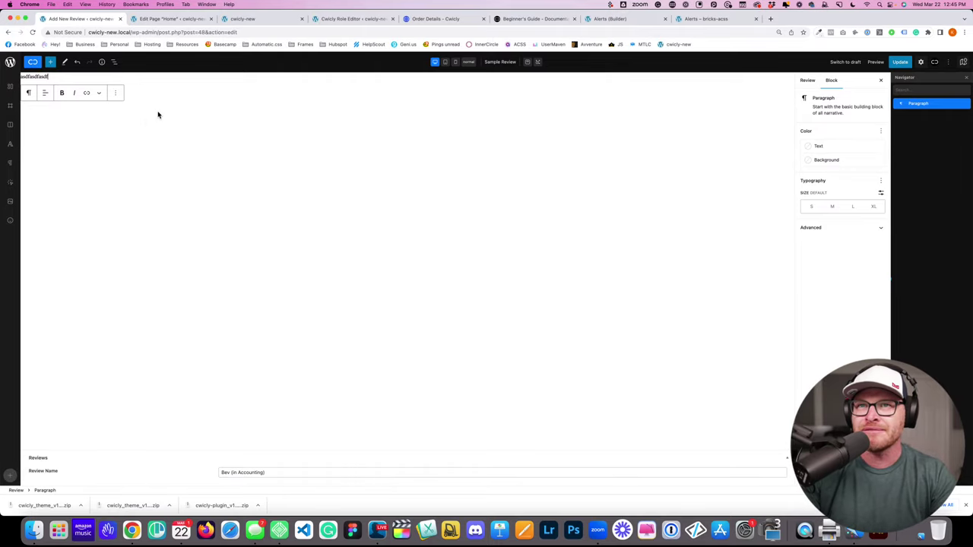
double_click(43, 79)
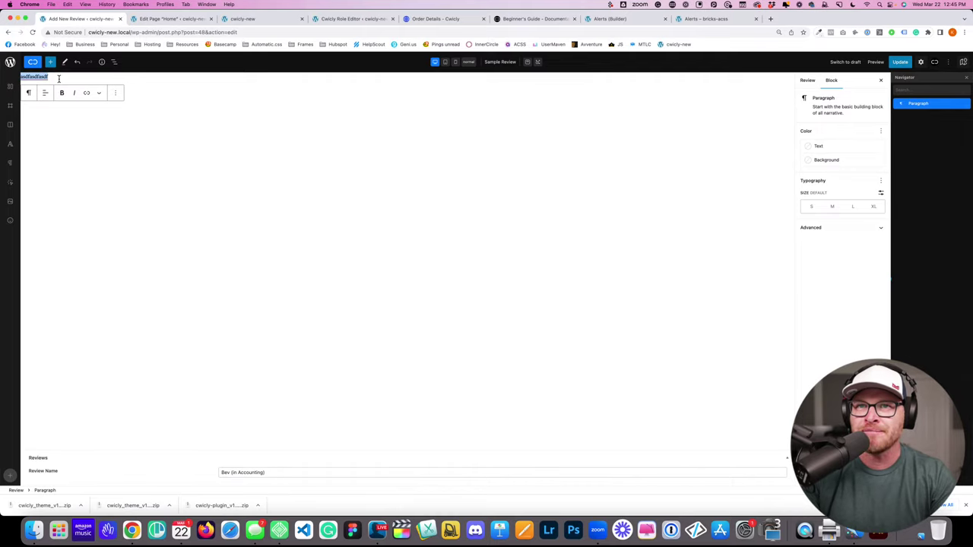
text(This is the)
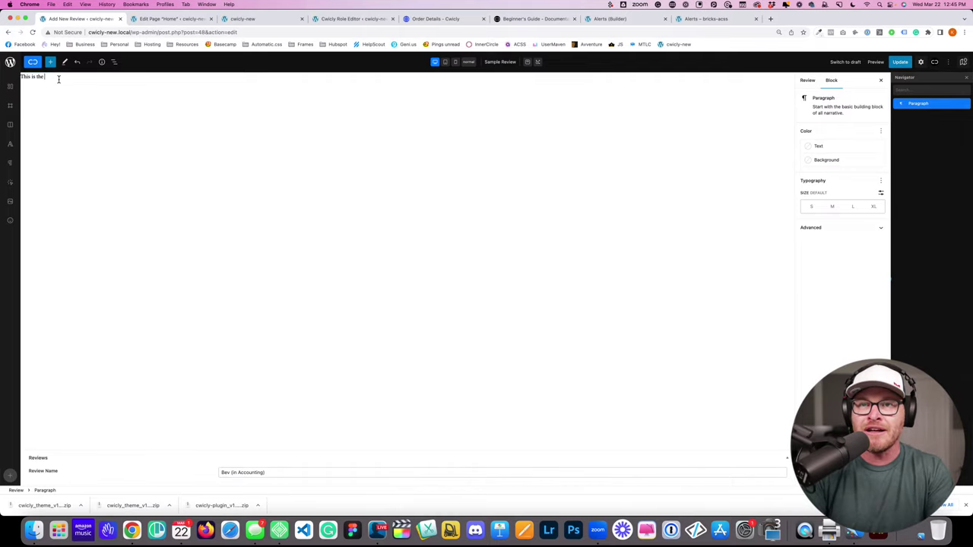
key(super+a)
text(Hi)
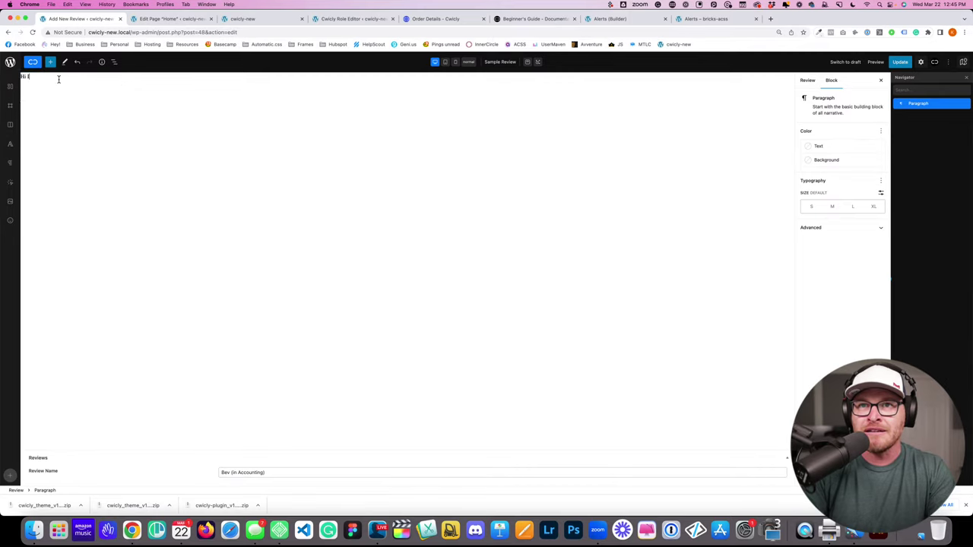
key(super+a)
text(I'm)
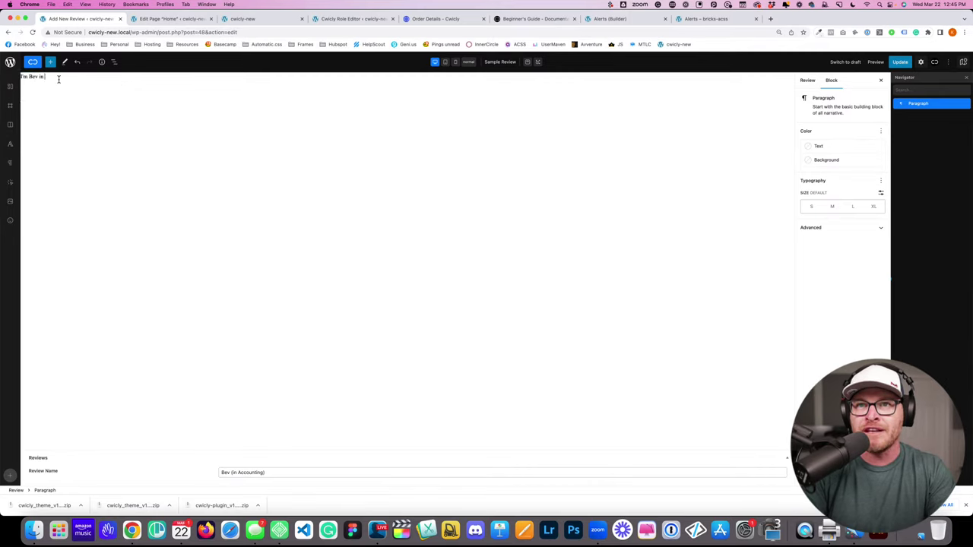
text( Bev in accounting. I t)
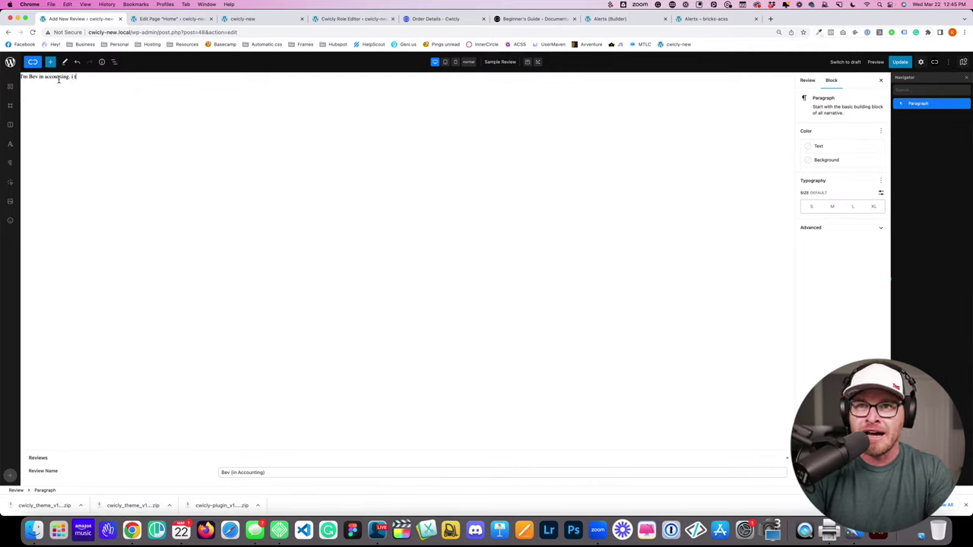
text(hink you should make the logo bigger. And make the site pop more.)
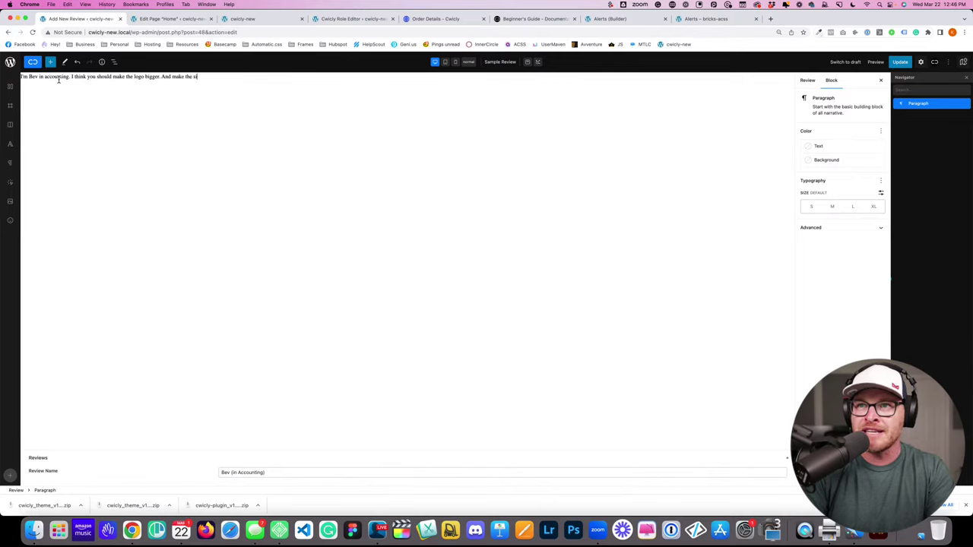
click(900, 63)
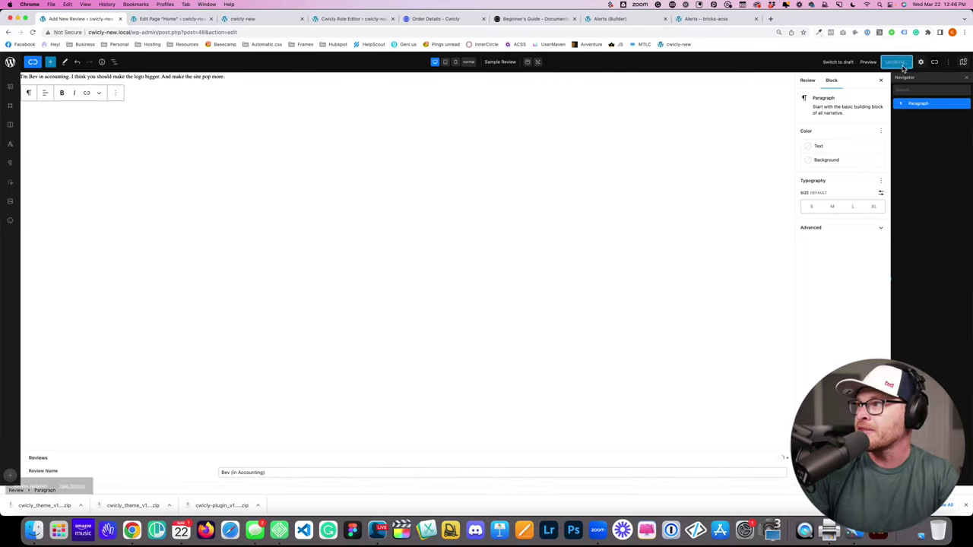
click(443, 128)
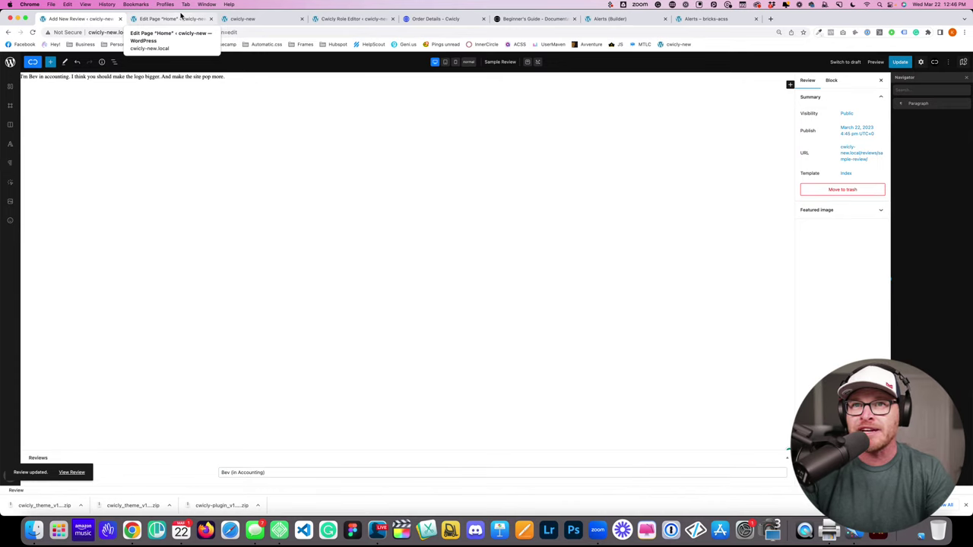
Step: Switch to the Home page editor and delete the Div with its list item and the empty paragraph below the Hero section
click(181, 19)
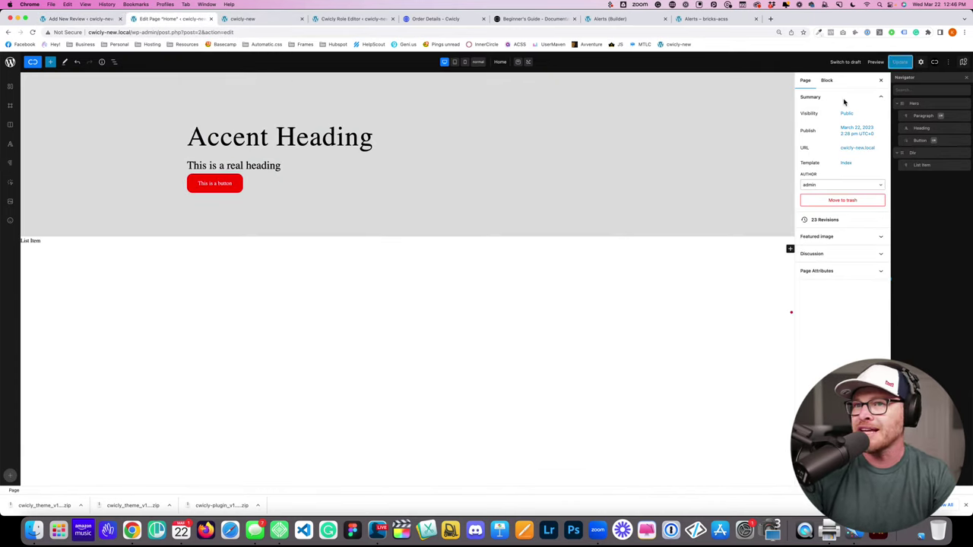
click(89, 247)
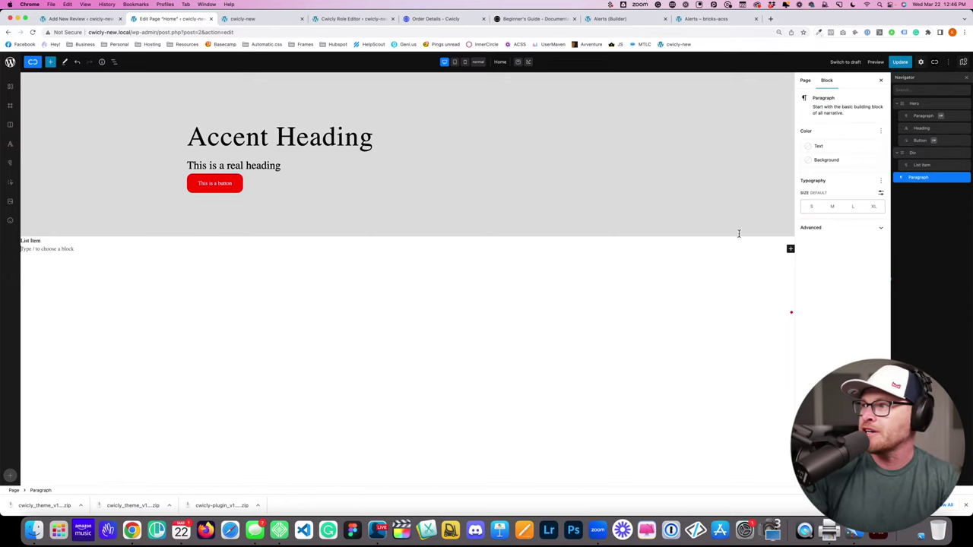
click(965, 155)
click(953, 173)
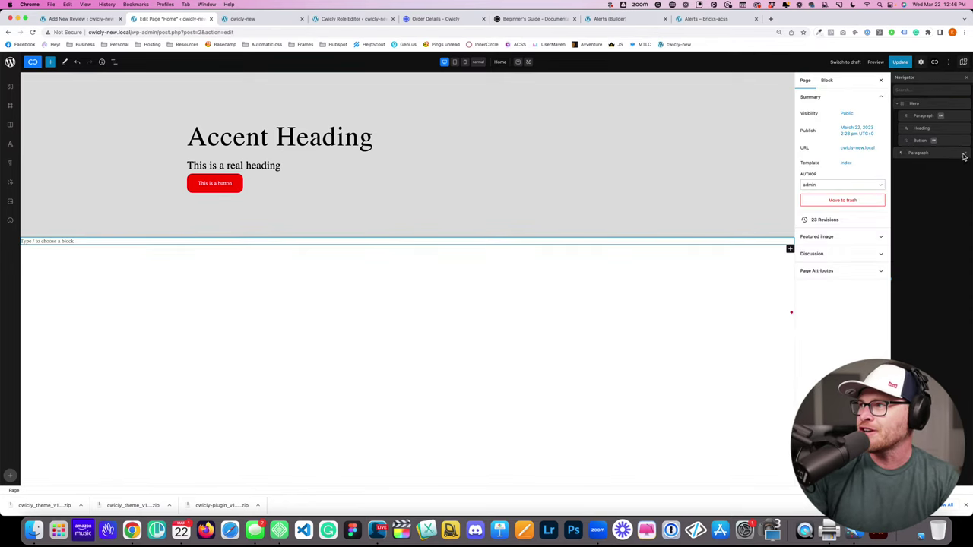
click(965, 157)
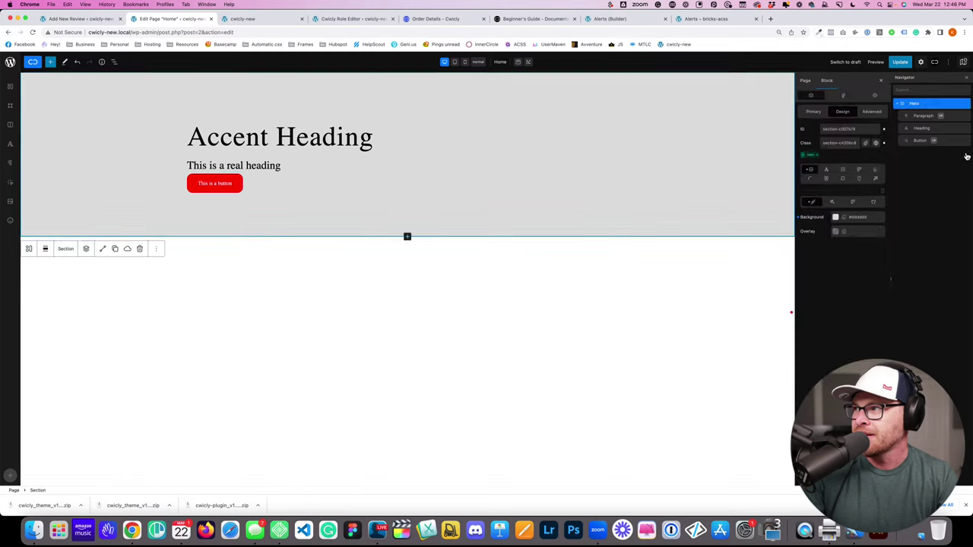
Step: Insert a Cwicly Section block below the Hero section
click(50, 62)
text(sec)
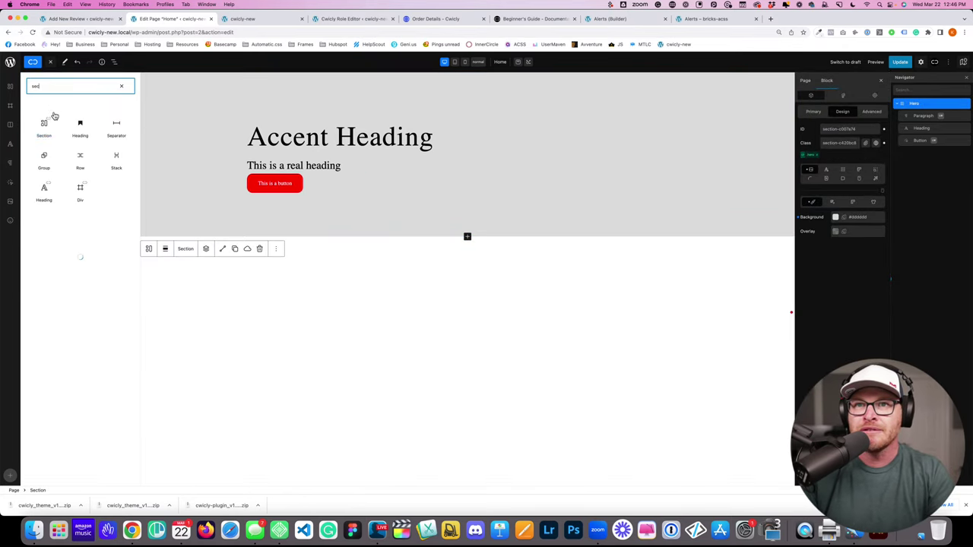
click(44, 127)
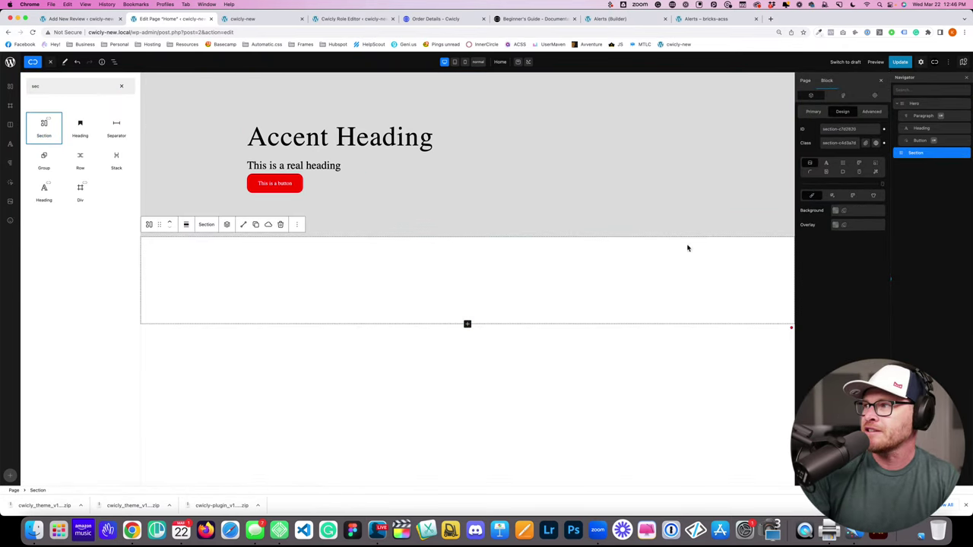
click(539, 289)
click(114, 62)
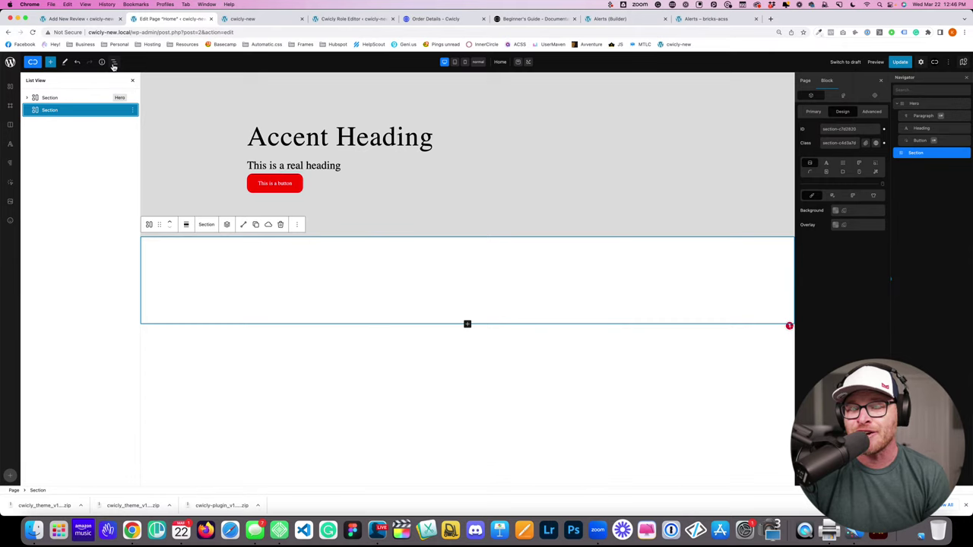
click(133, 82)
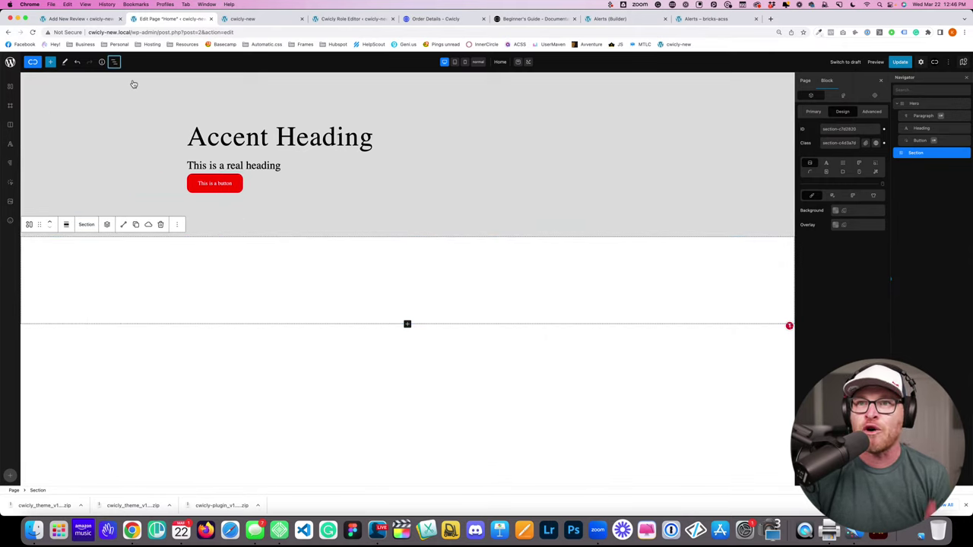
Step: Add a Cwicly Heading and a Cwicly Paragraph and nest both inside the new section
click(50, 62)
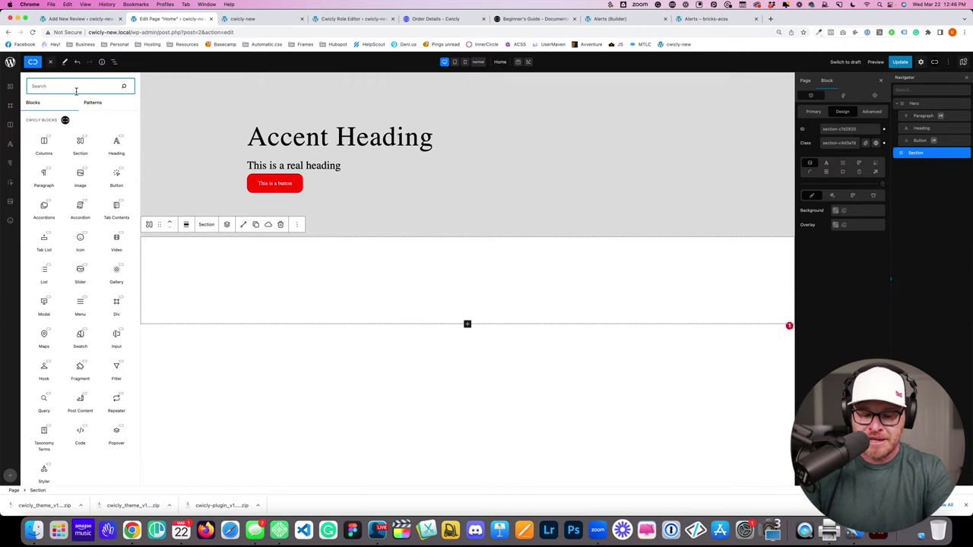
text(head)
click(74, 133)
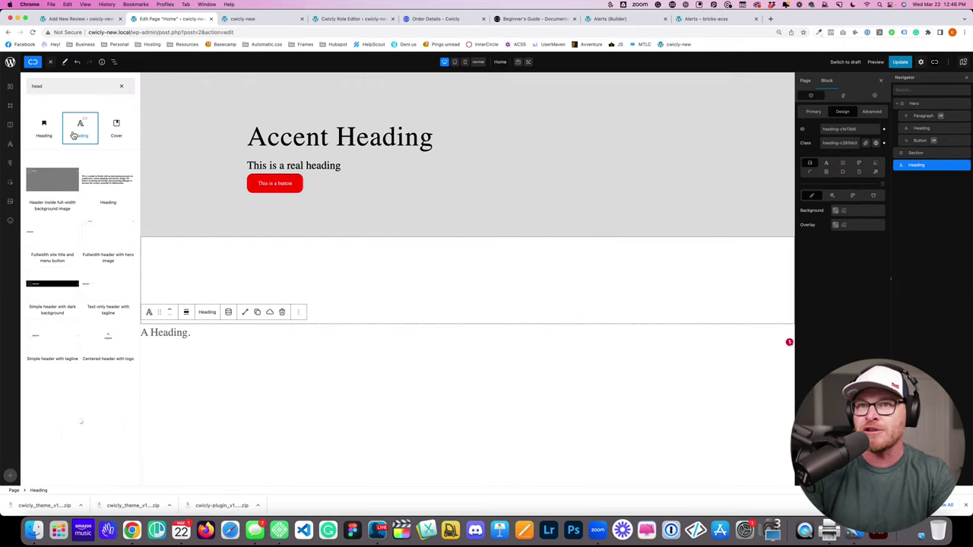
double_click(68, 88)
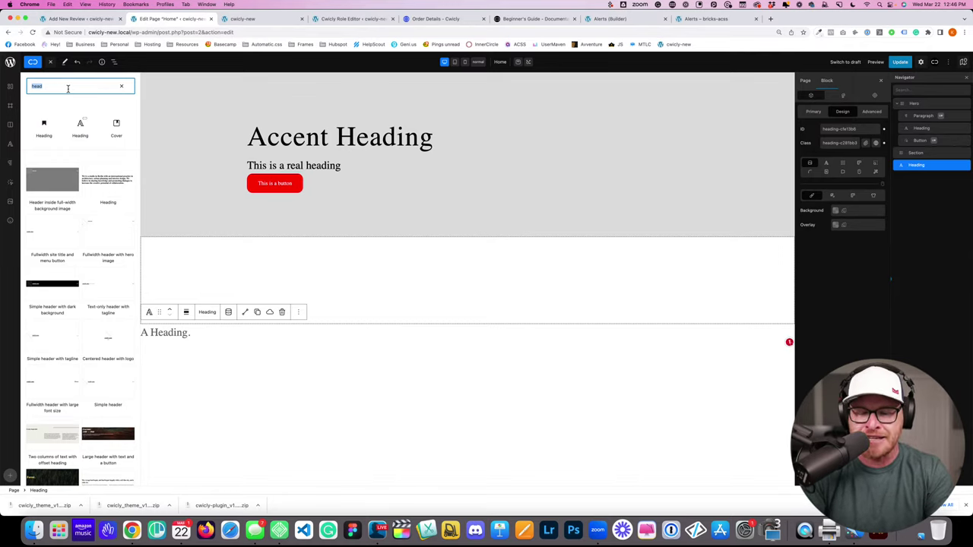
text(para)
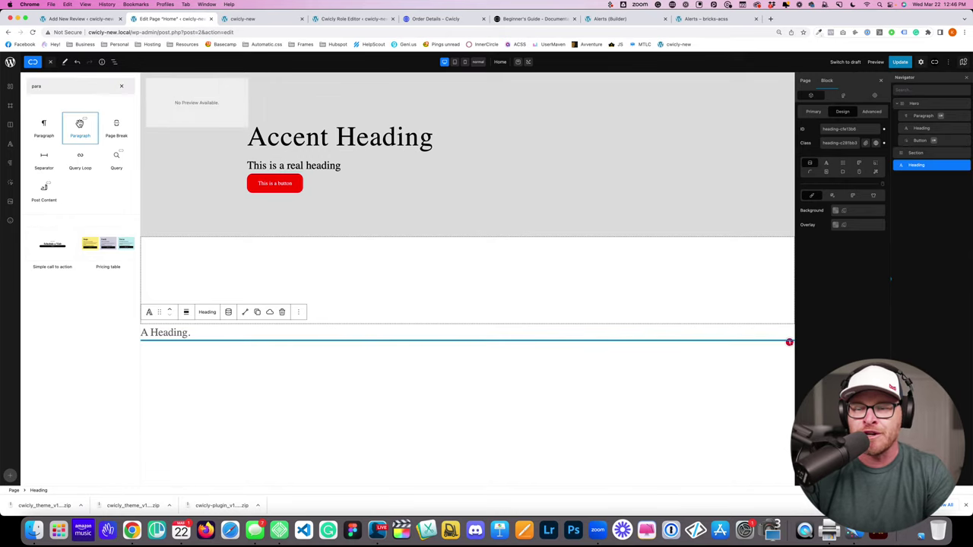
click(79, 125)
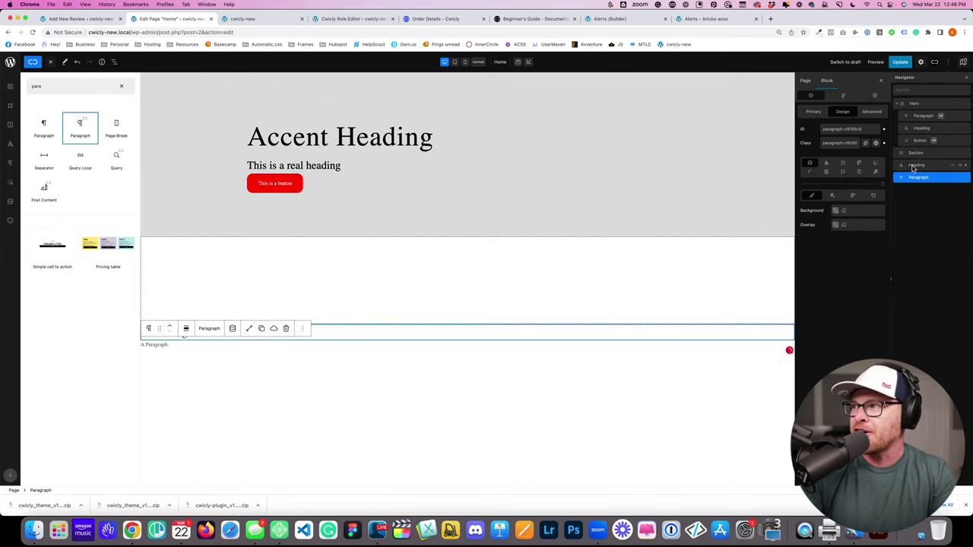
mouse_move(913, 169)
mouse_down()
mouse_move(928, 175)
mouse_move(918, 177)
mouse_up()
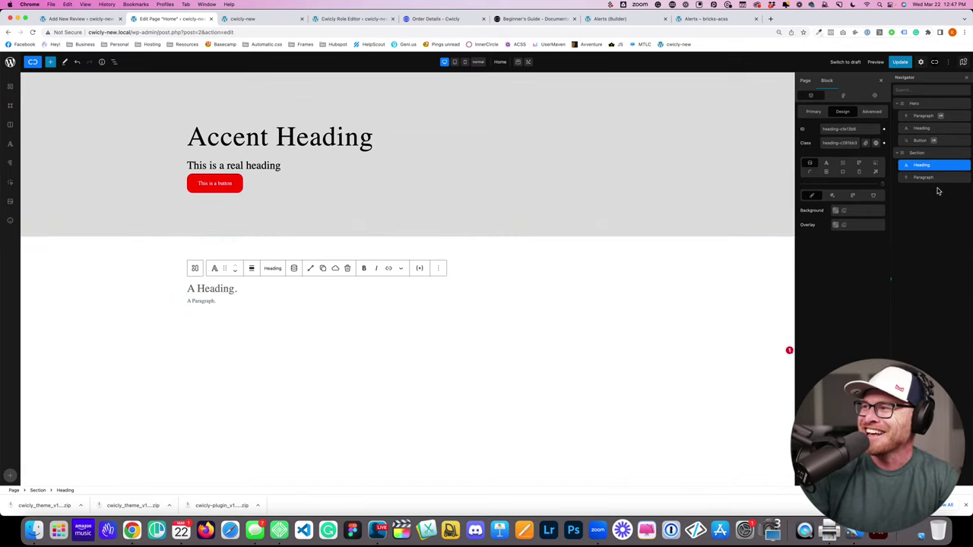
Step: Set the new section's heading text to "Here from", the reviewer's first name and "in Account"
click(920, 176)
click(919, 166)
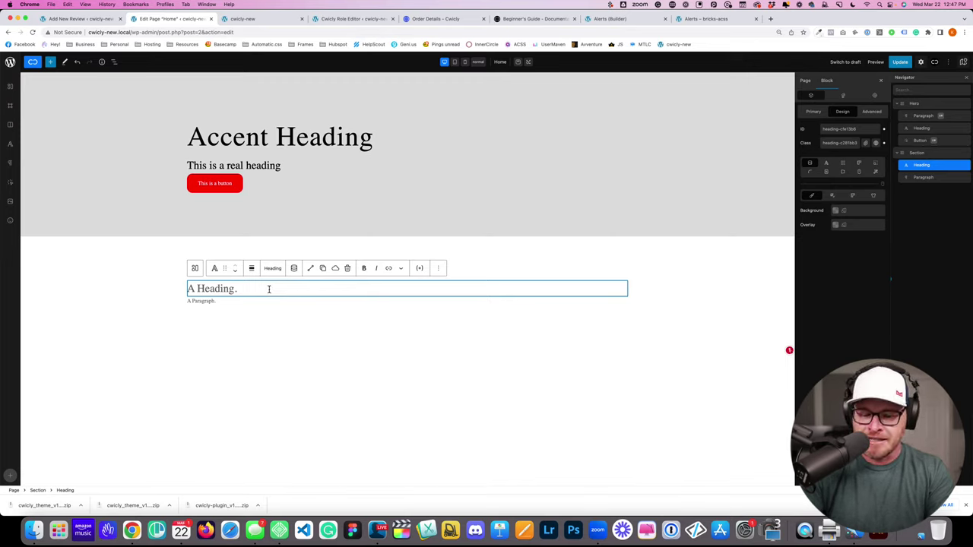
text(Our Redv)
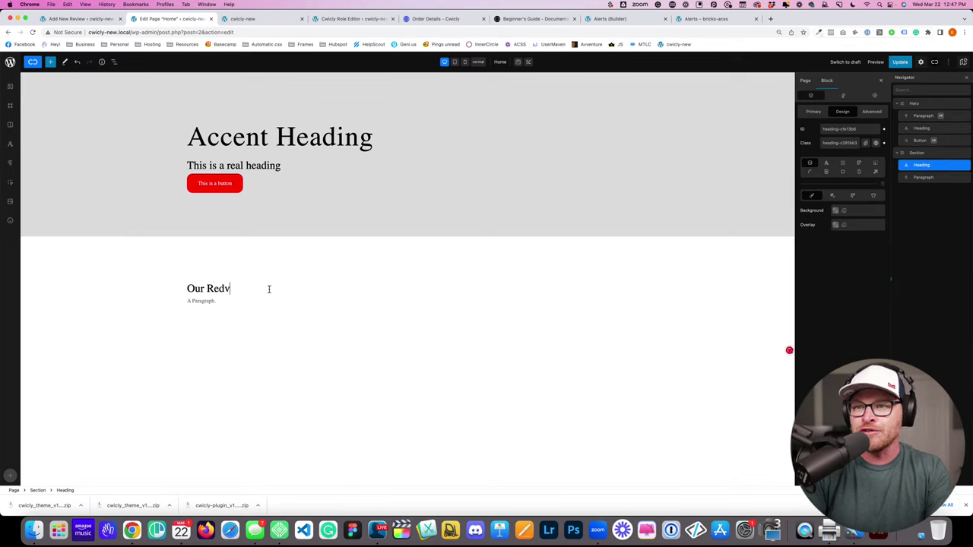
key(BackSpace)
key(BackSpace)
key(BackSpace)
key(BackSpace)
key(BackSpace)
key(BackSpace)
text(Here)
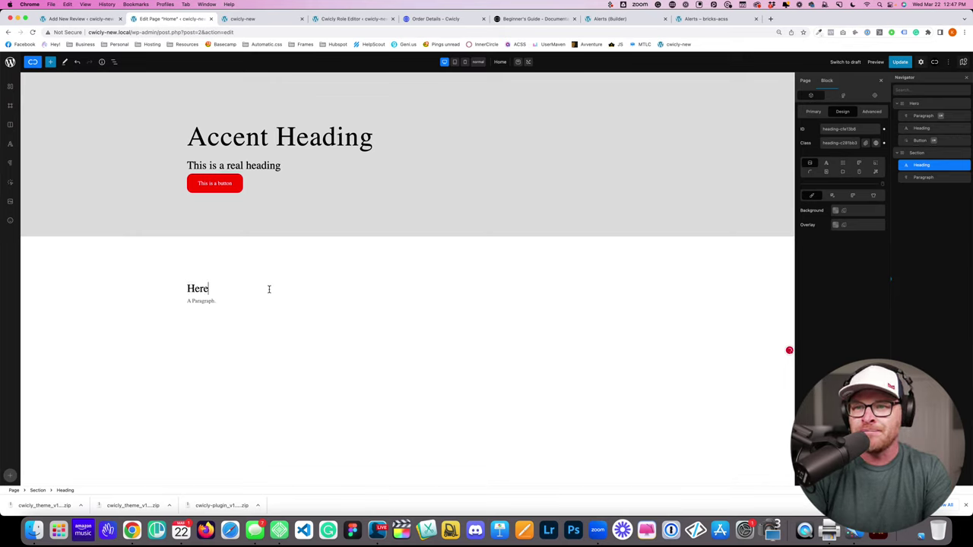
text( from Bev in Account)
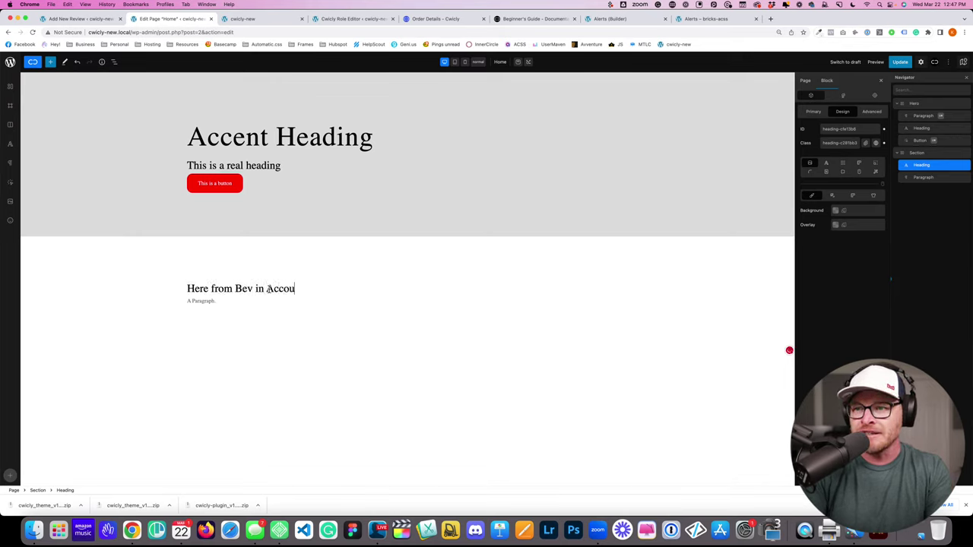
Step: Set the paragraph to "Check out our reviews from people who don't know what they're talking about." and update the page
click(205, 300)
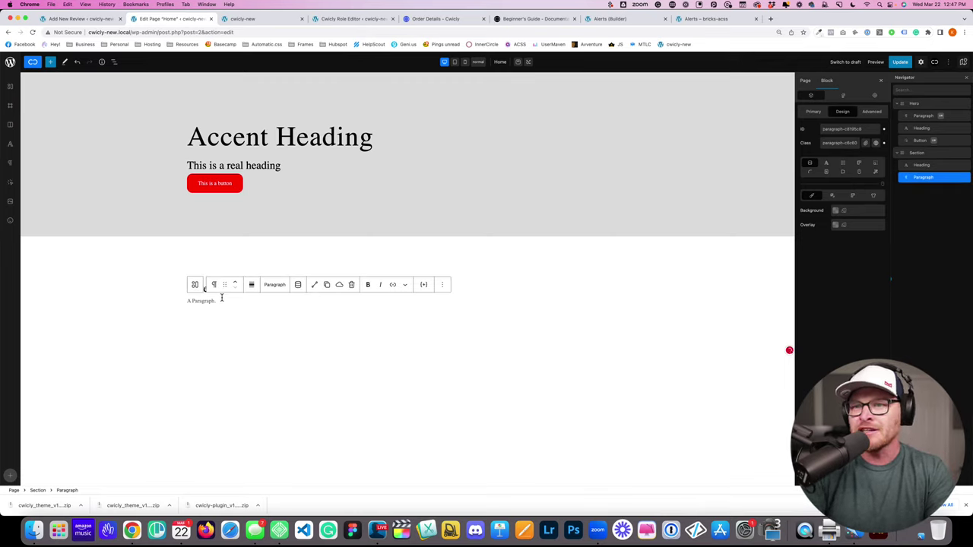
text(Ch)
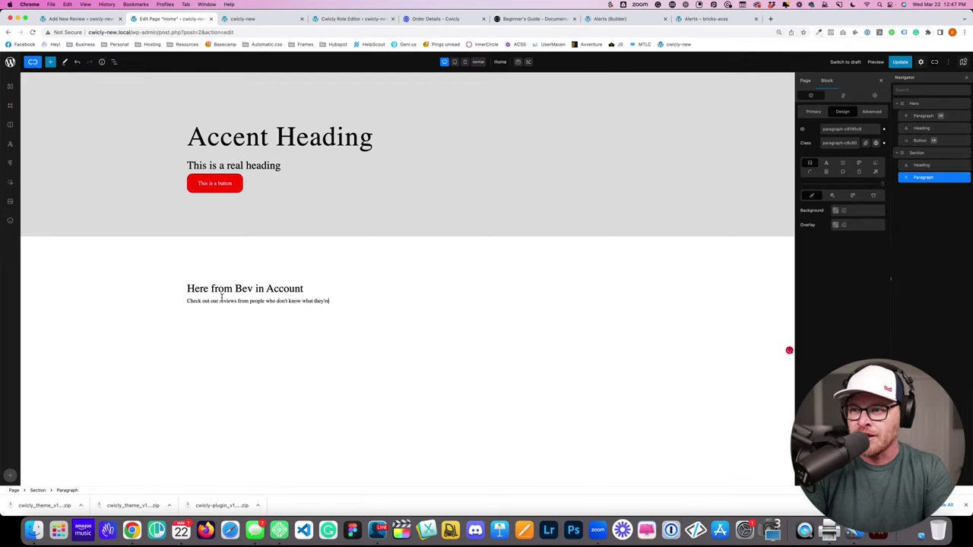
text(talking about.)
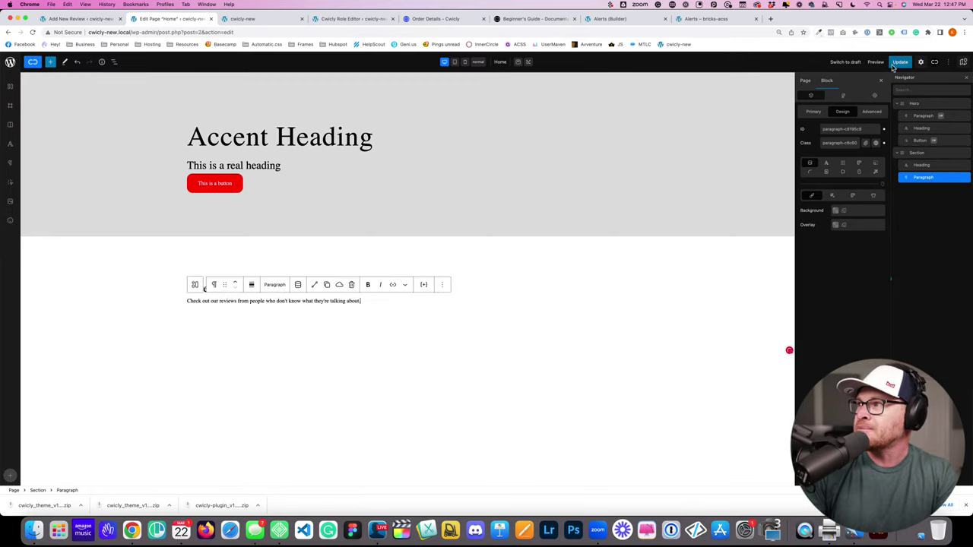
click(899, 63)
click(213, 317)
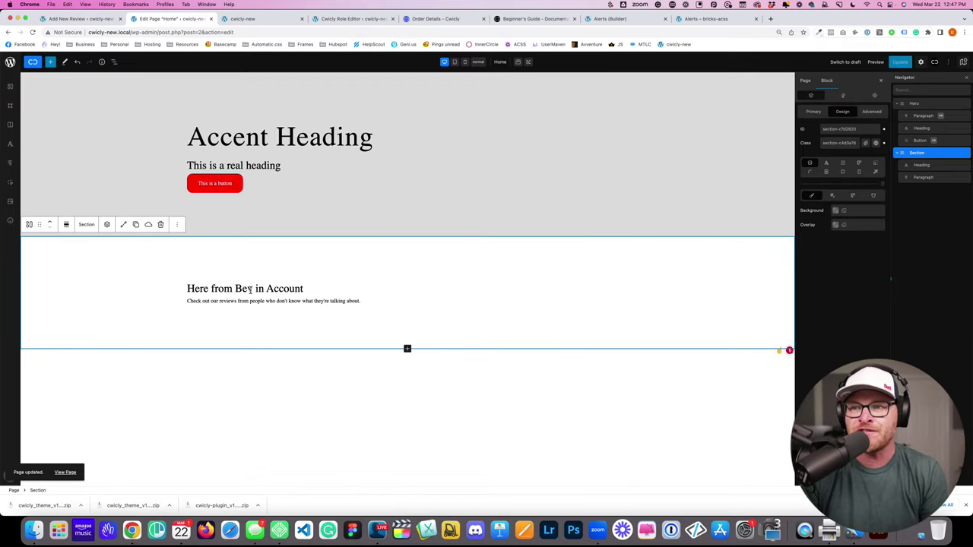
click(386, 300)
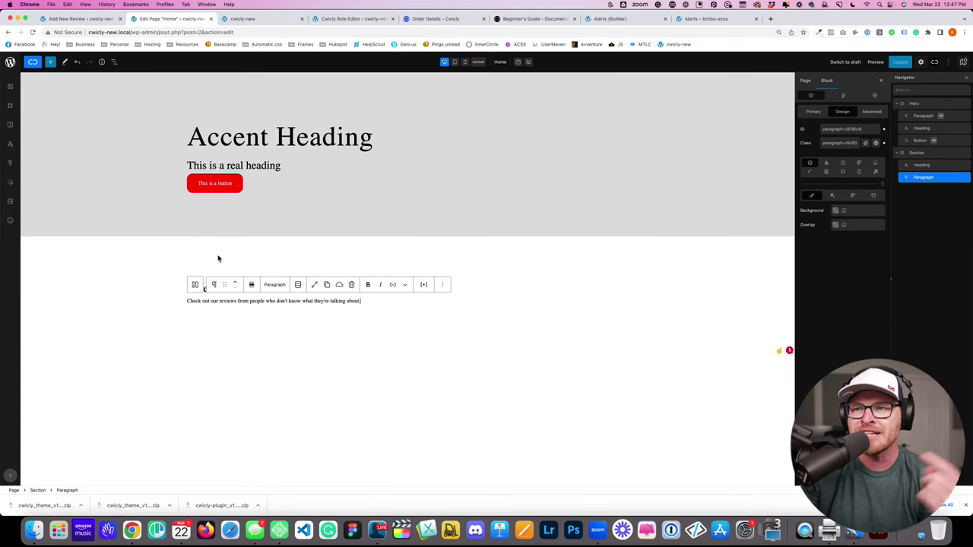
click(219, 261)
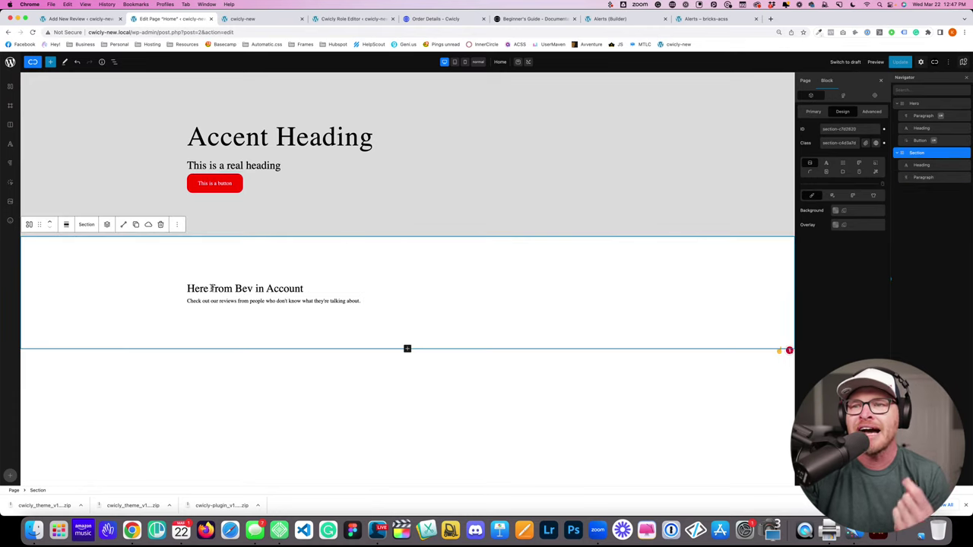
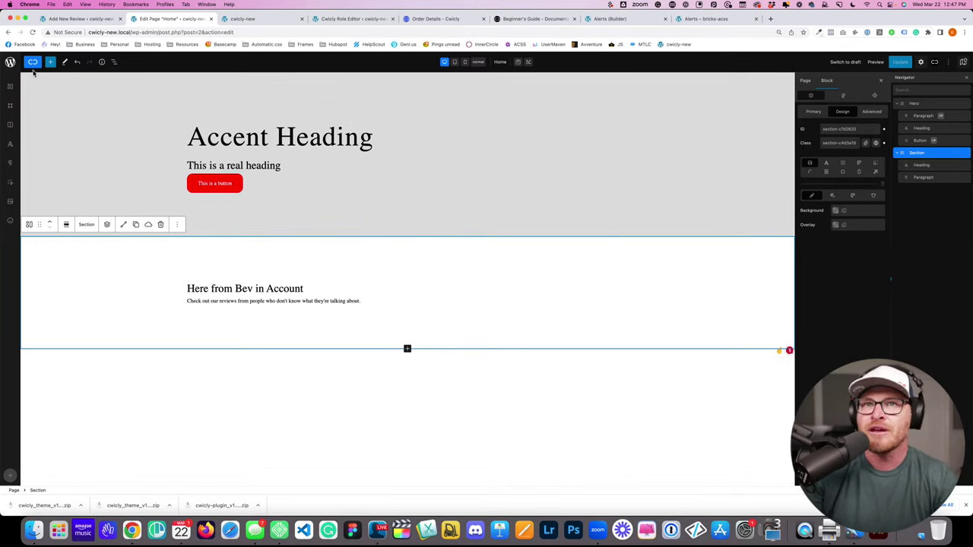
Step: Add a Div named Intro to the new section and nest the section's heading and paragraph inside it
click(10, 105)
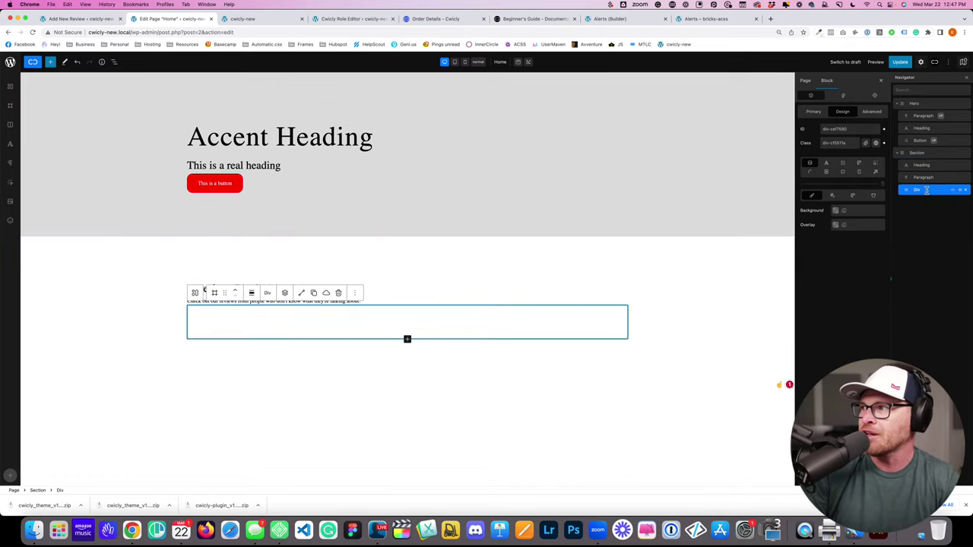
double_click(927, 190)
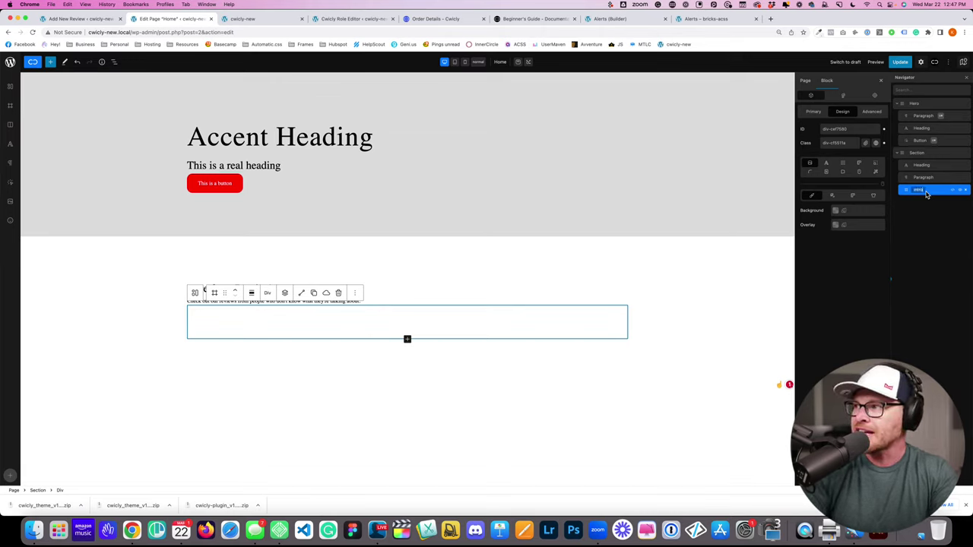
key(Return)
drag(921, 166, 926, 194)
click(902, 165)
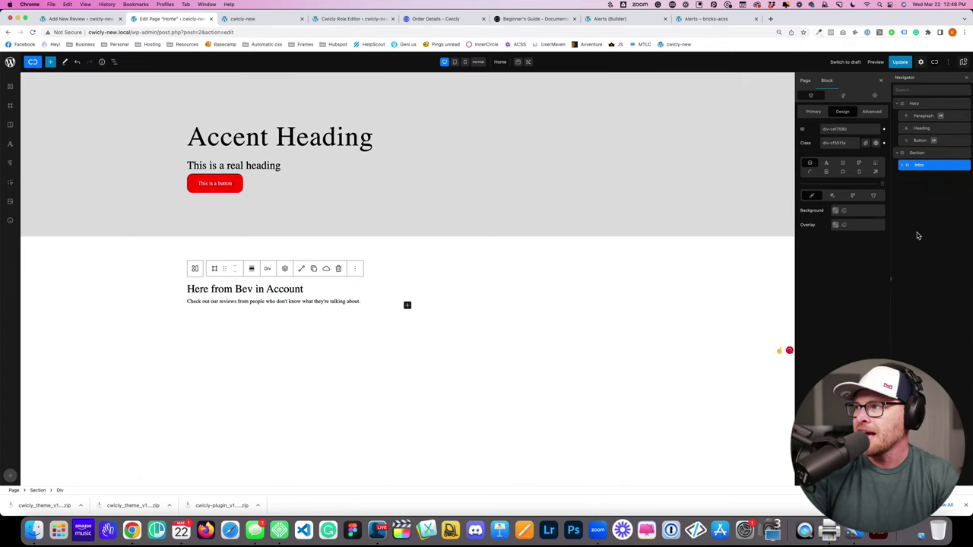
Step: Add a second Div inside the section below Intro and name it Review Cards
click(917, 153)
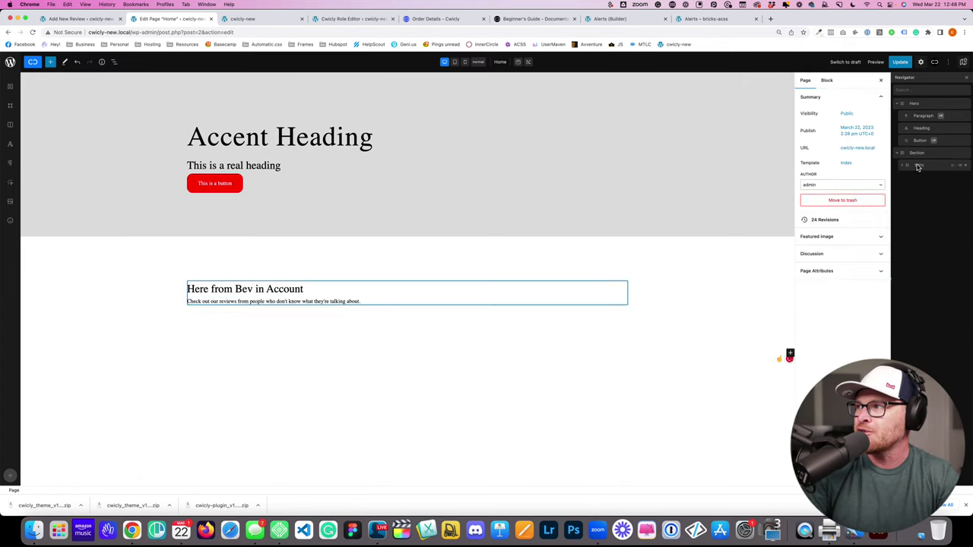
click(51, 63)
text(div)
click(44, 128)
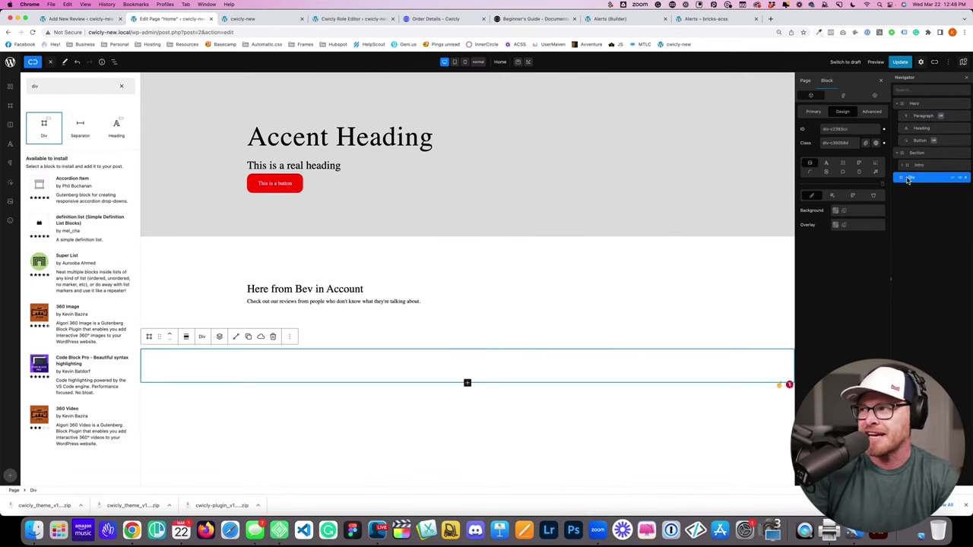
drag(919, 178, 917, 179)
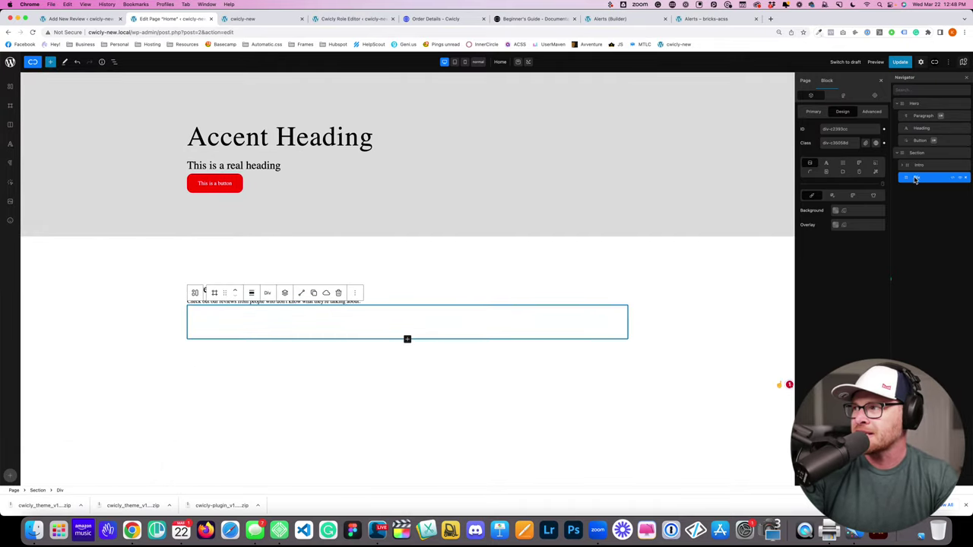
text(Review)
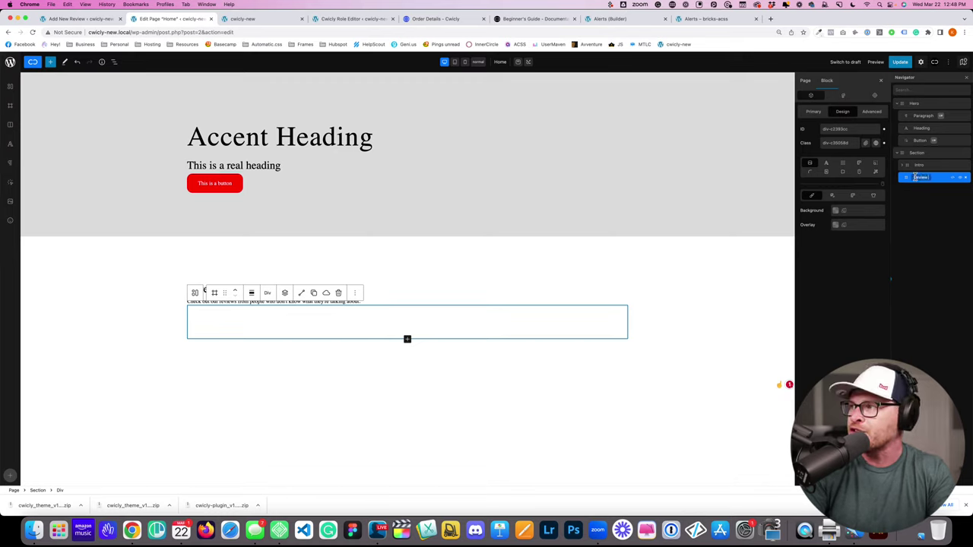
text( Cards)
key(Return)
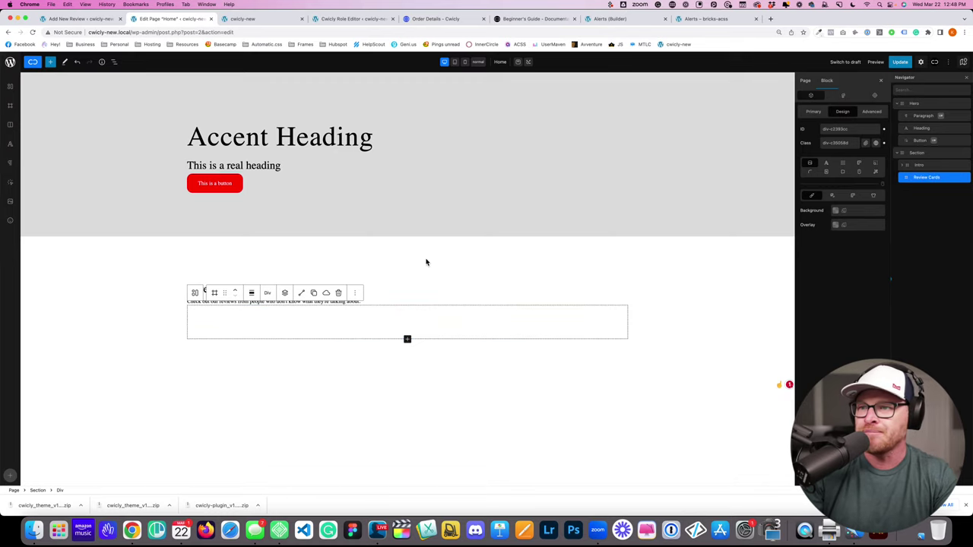
Step: Create a container-gap class and assign it to the section that holds Intro and Review Cards
click(457, 289)
click(136, 297)
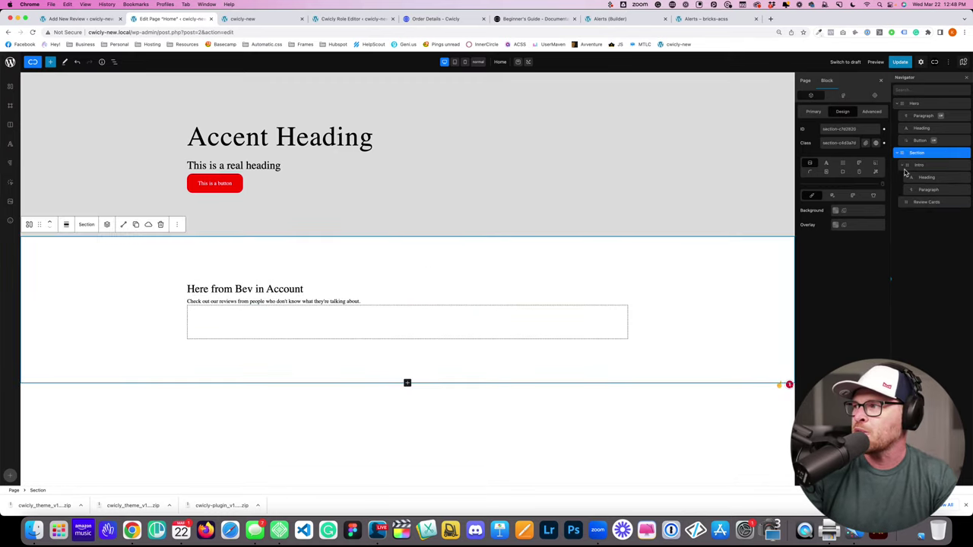
click(919, 165)
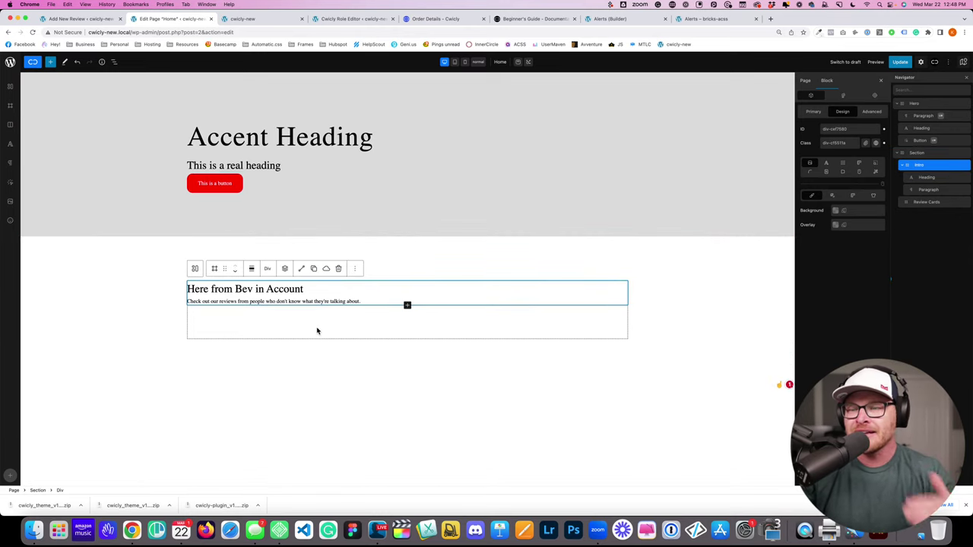
click(135, 302)
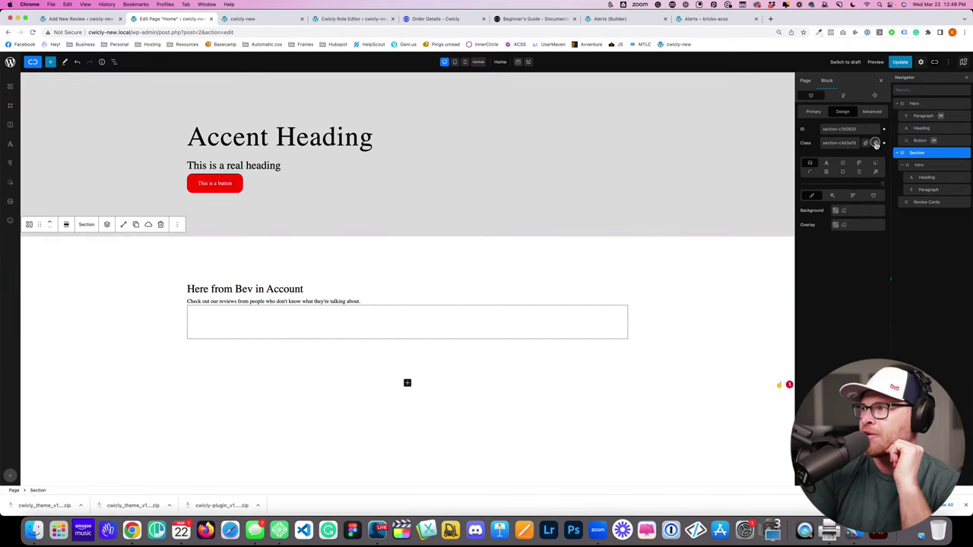
click(871, 142)
text(container-gap)
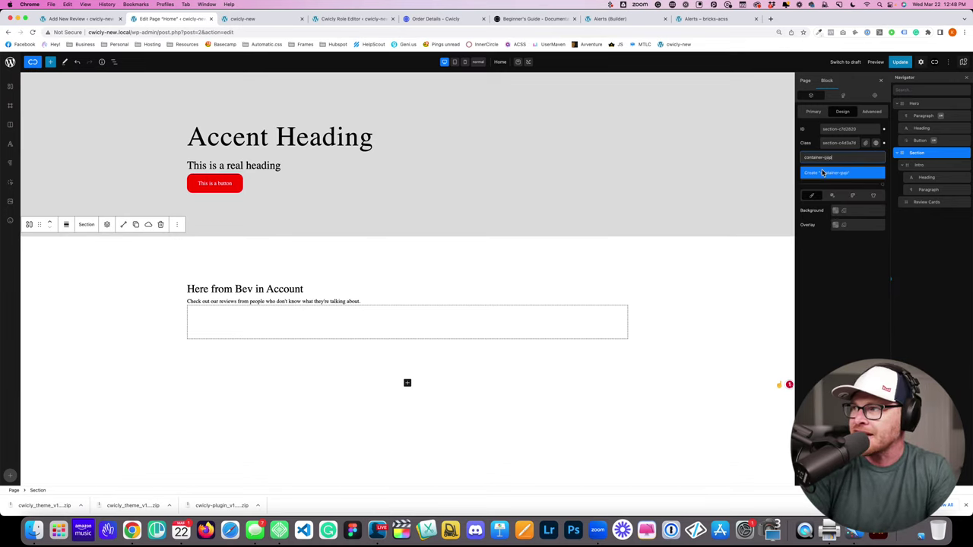
key(Return)
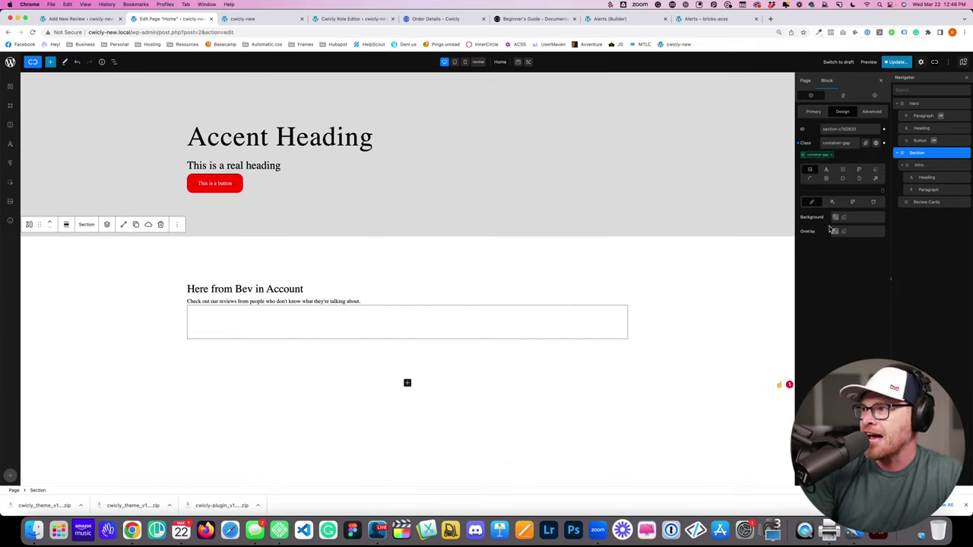
Step: Set the container-gap class's row gap to 2 em and update the page
click(847, 172)
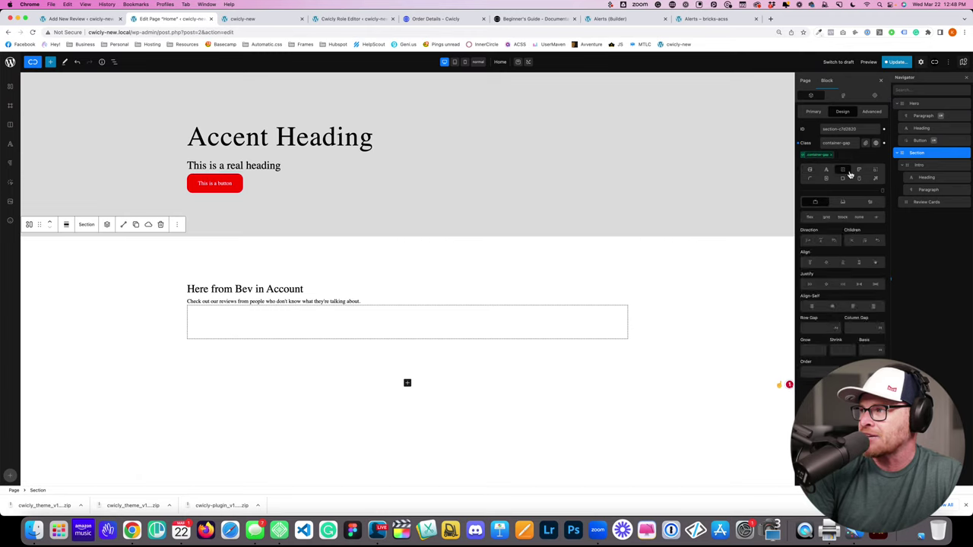
click(819, 326)
text(1)
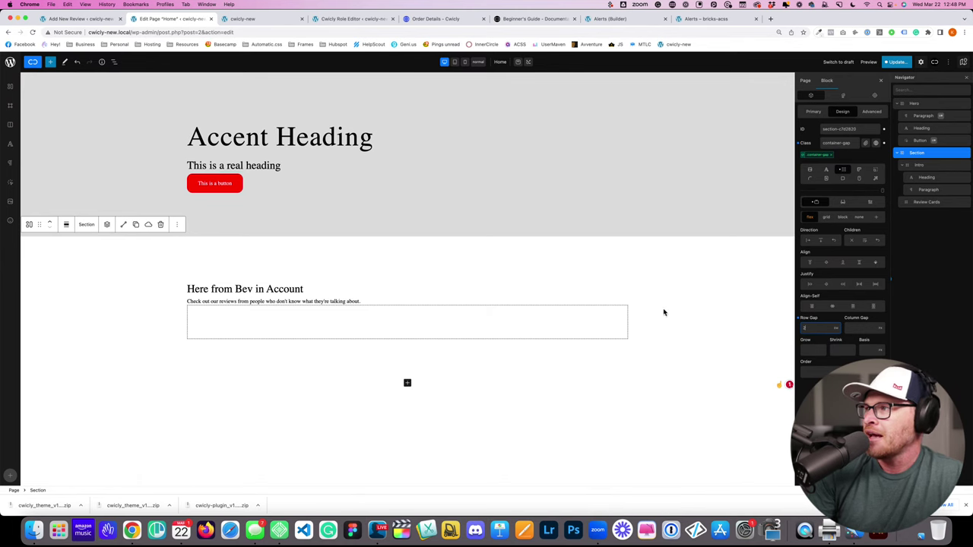
click(897, 62)
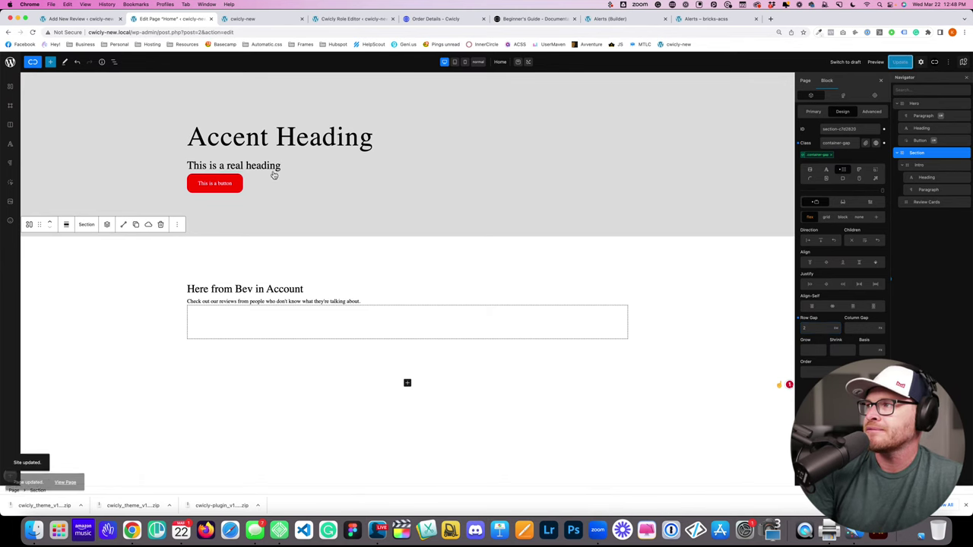
Step: Inspect the reviews section's markup on the front end and examine the styles of its inner cc-wrapper div
click(262, 18)
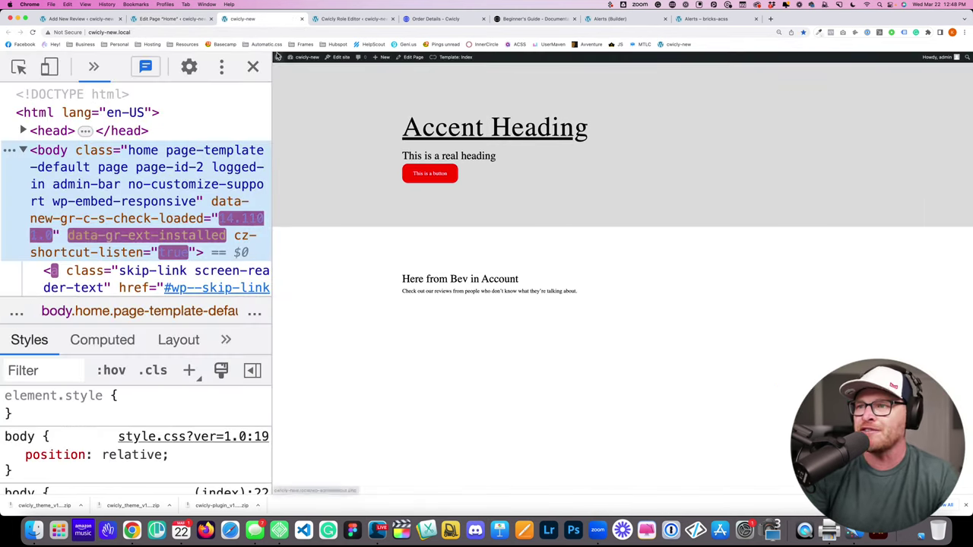
right_click(365, 251)
click(379, 380)
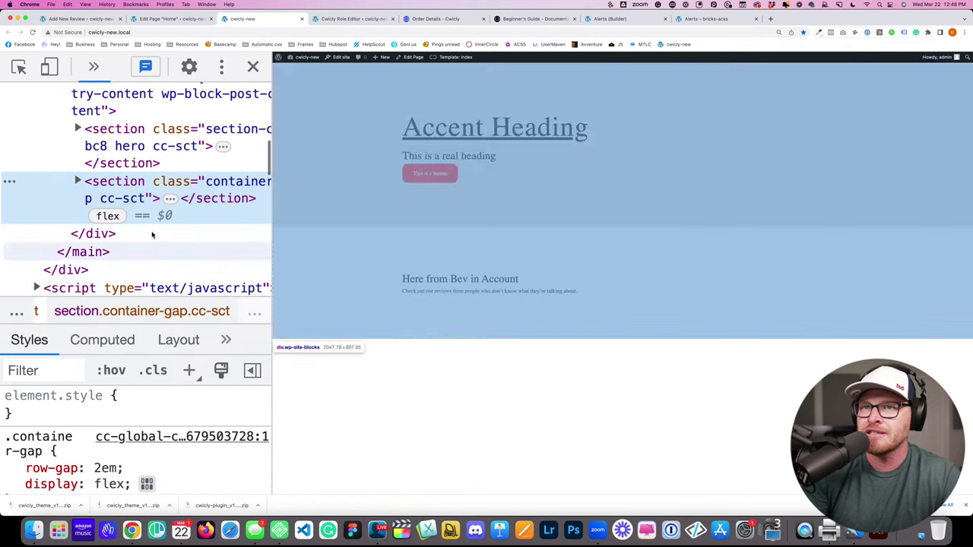
key(super+minus)
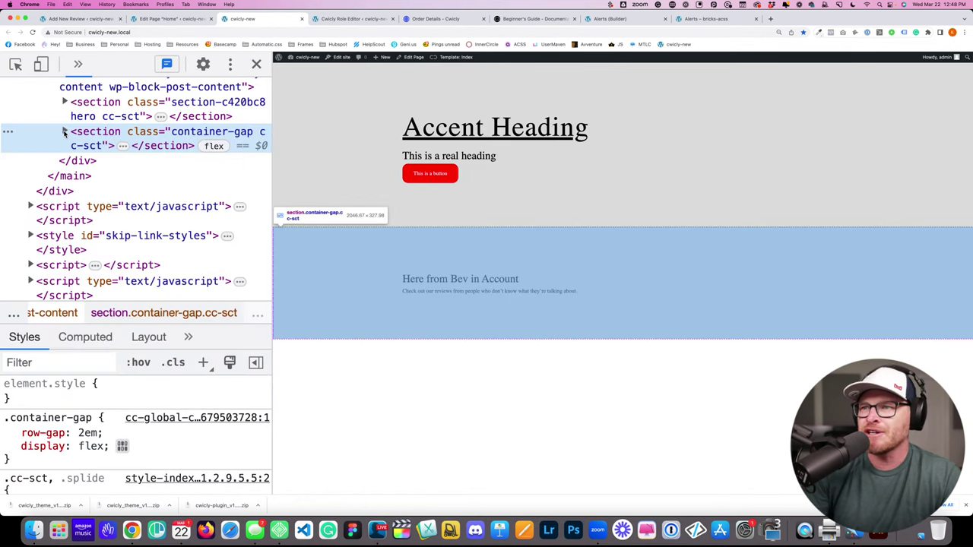
click(65, 131)
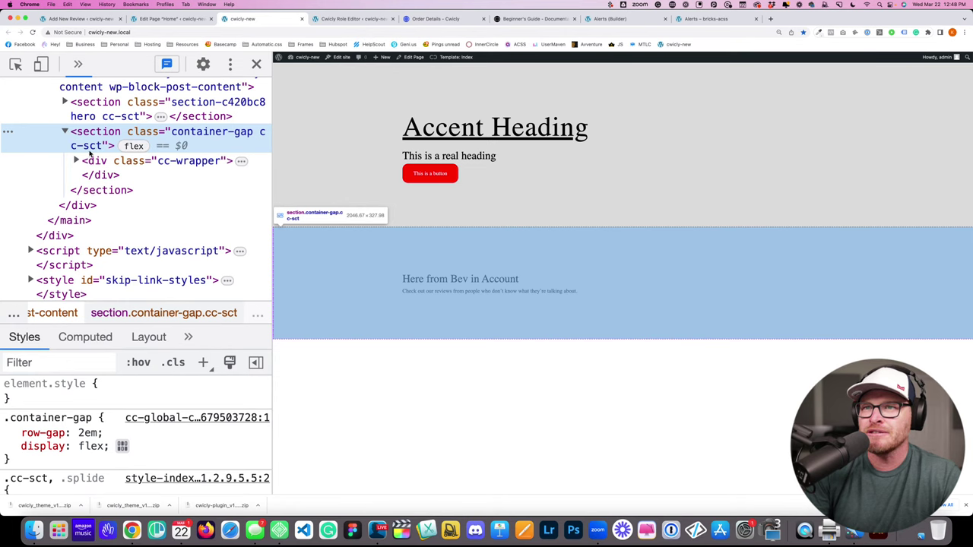
click(77, 160)
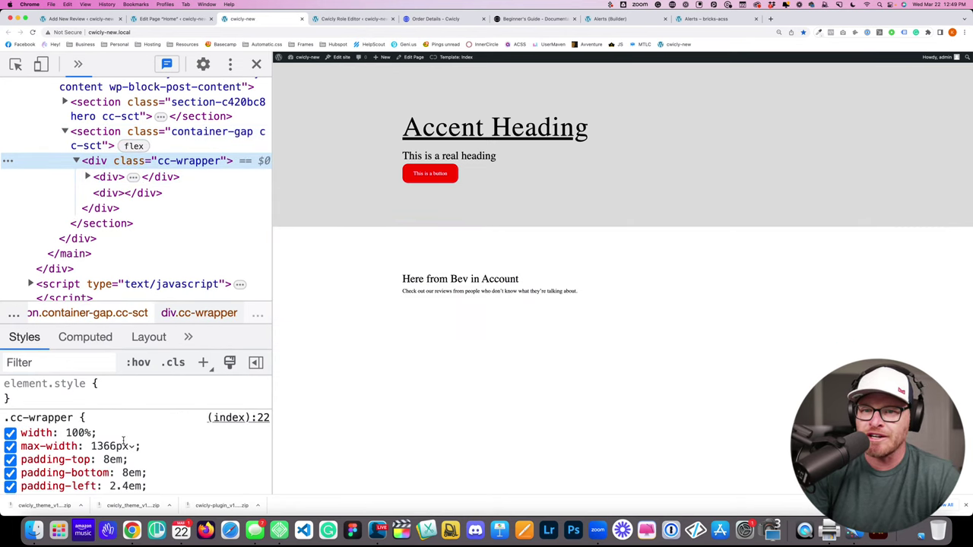
scroll(122, 437, down, 6)
scroll(122, 438, down, 2)
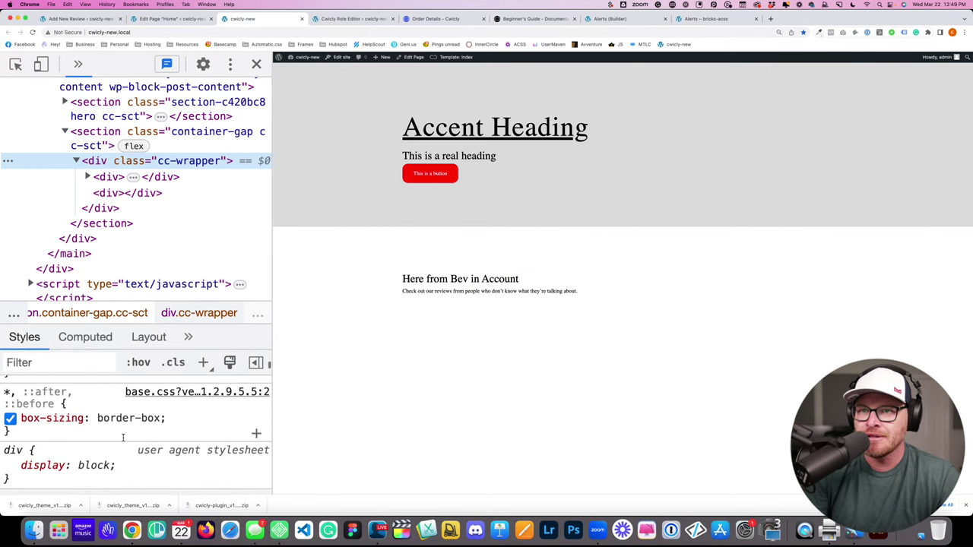
scroll(121, 438, up, 3)
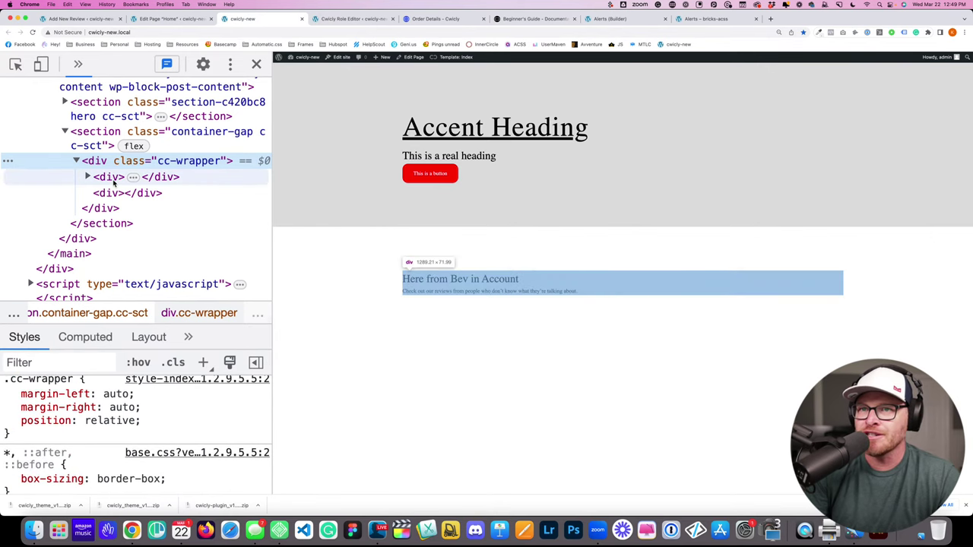
click(115, 195)
click(114, 178)
click(116, 168)
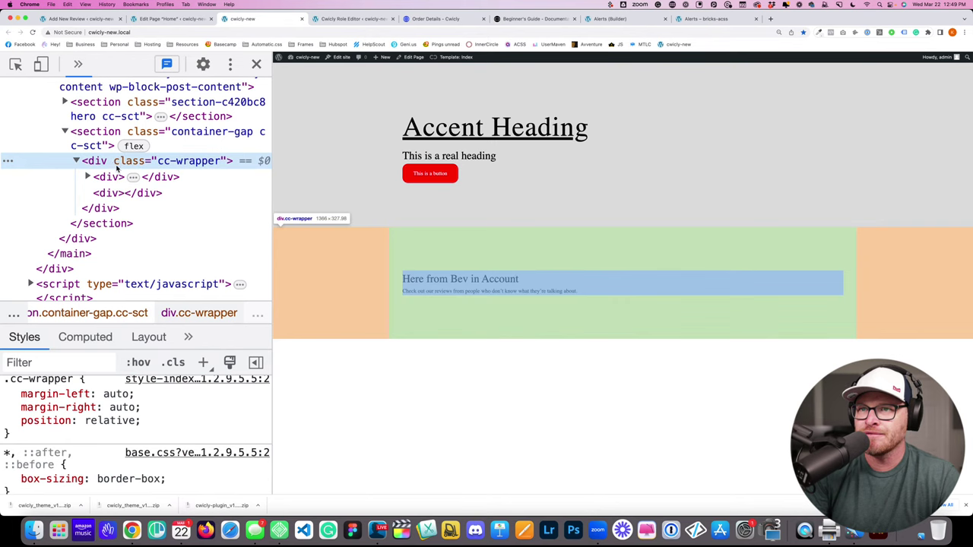
scroll(119, 407, up, 2)
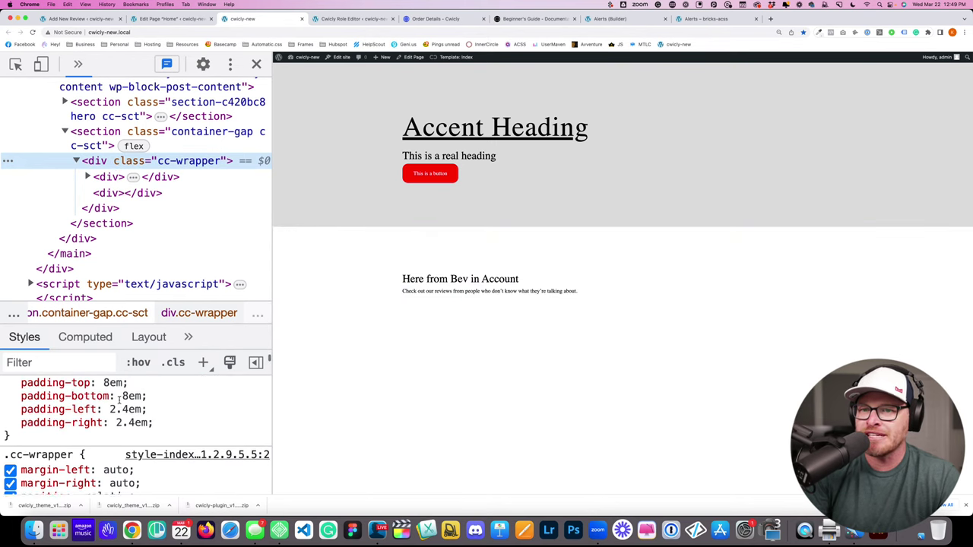
Step: Compare the container-gap rules on the section element with the styles on the nested cc-wrapper div
click(152, 137)
scroll(127, 396, up, 2)
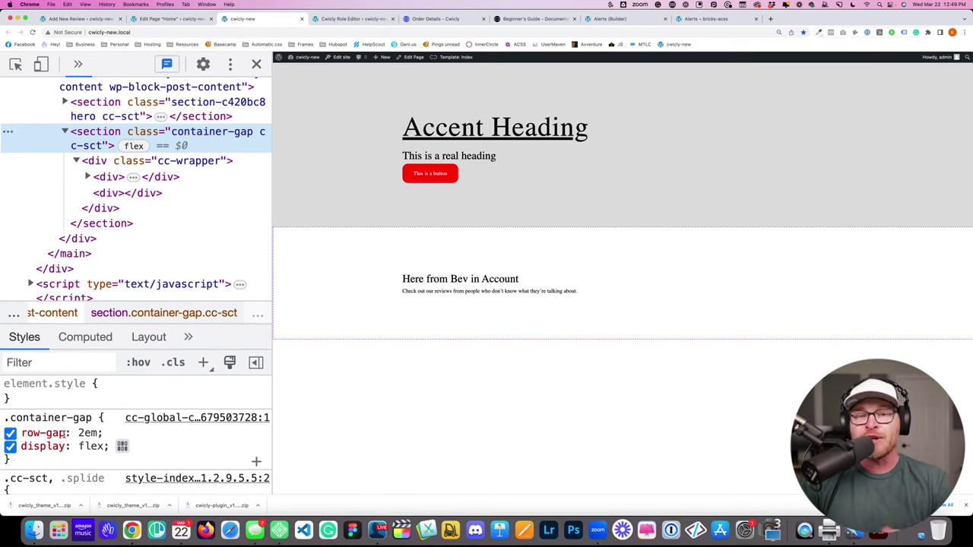
scroll(64, 432, down, 1)
scroll(64, 430, down, 3)
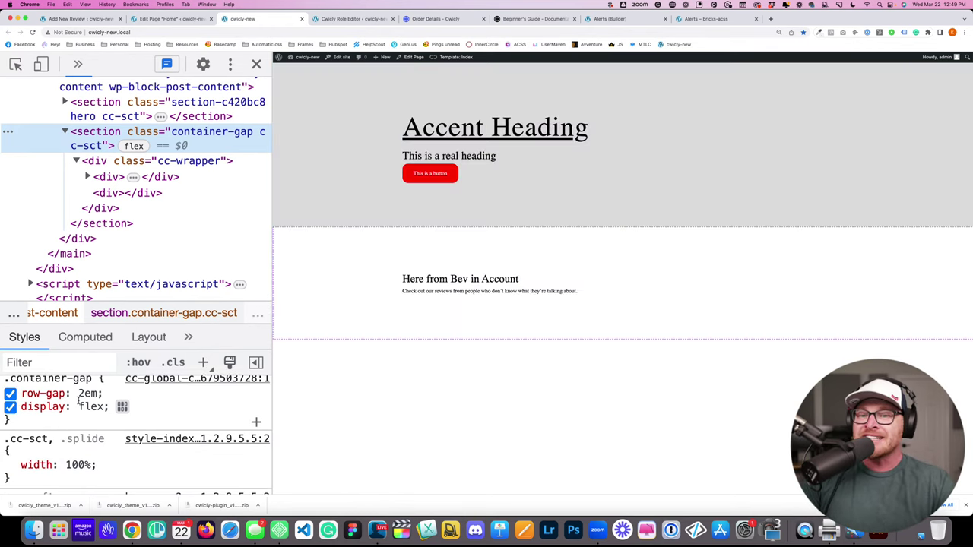
scroll(74, 414, up, 2)
scroll(74, 406, down, 1)
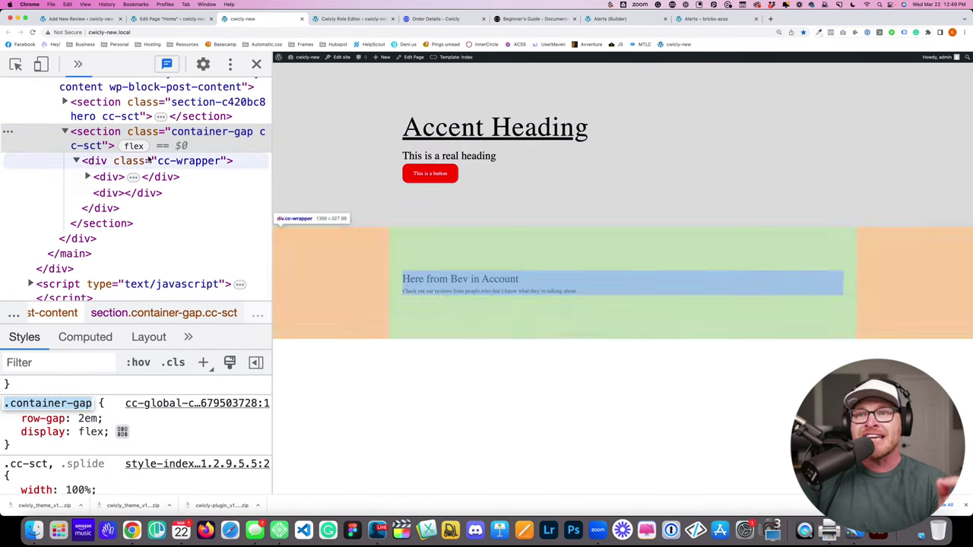
click(177, 162)
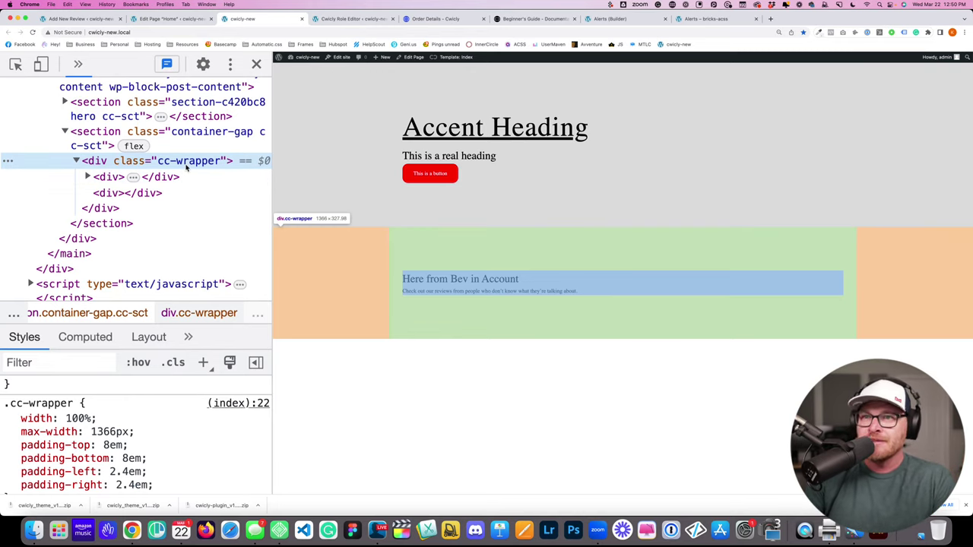
click(168, 132)
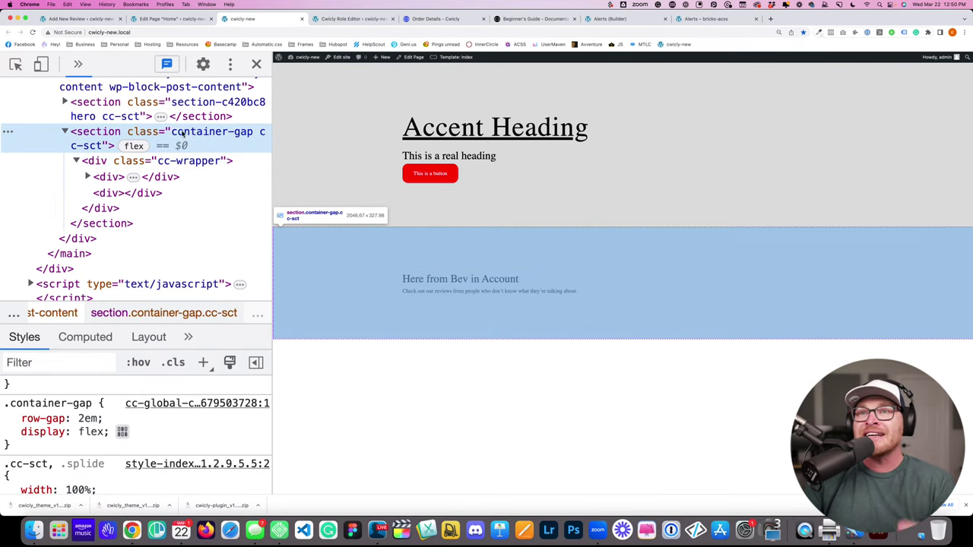
click(146, 18)
click(243, 18)
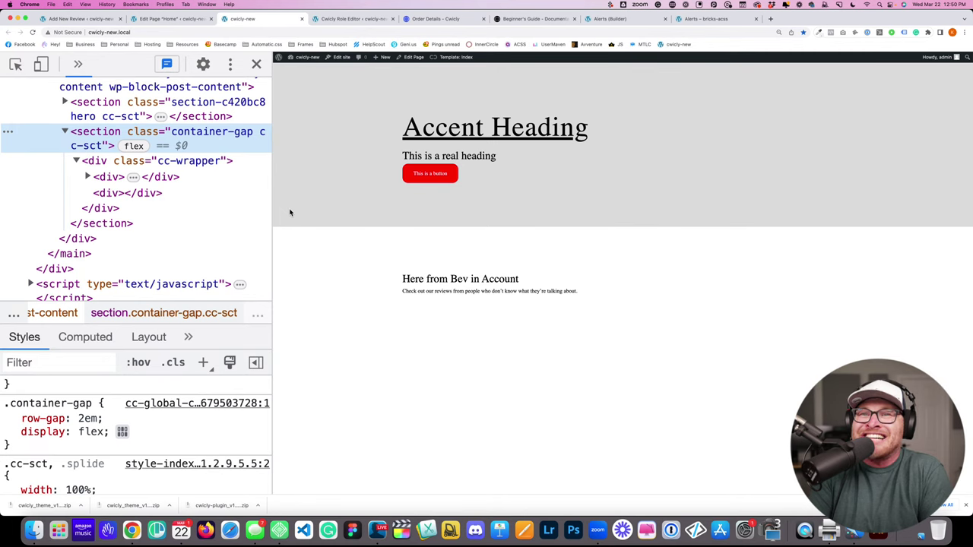
click(242, 177)
click(219, 163)
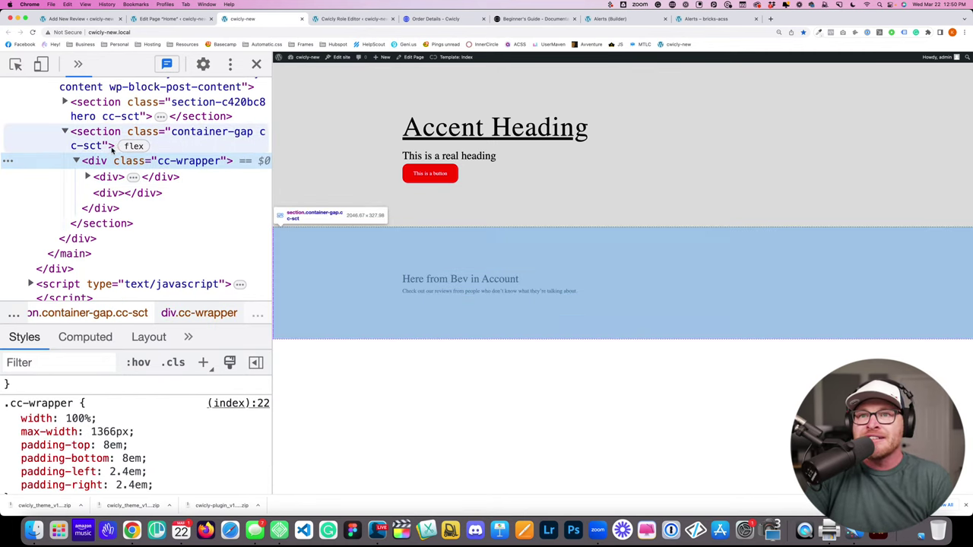
click(221, 135)
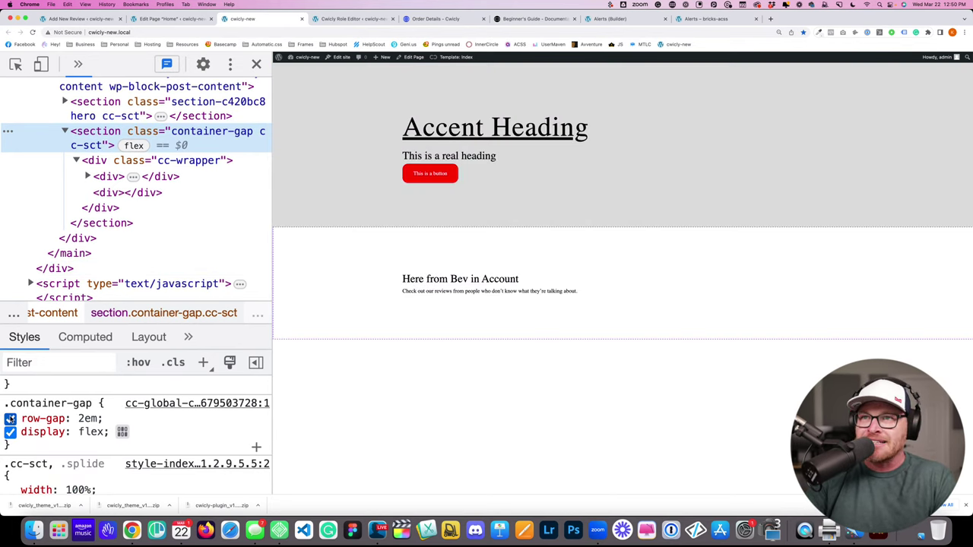
Step: Return to the Home page editor and check the Review Cards div, the intro heading and the reviews section's layout settings
click(190, 18)
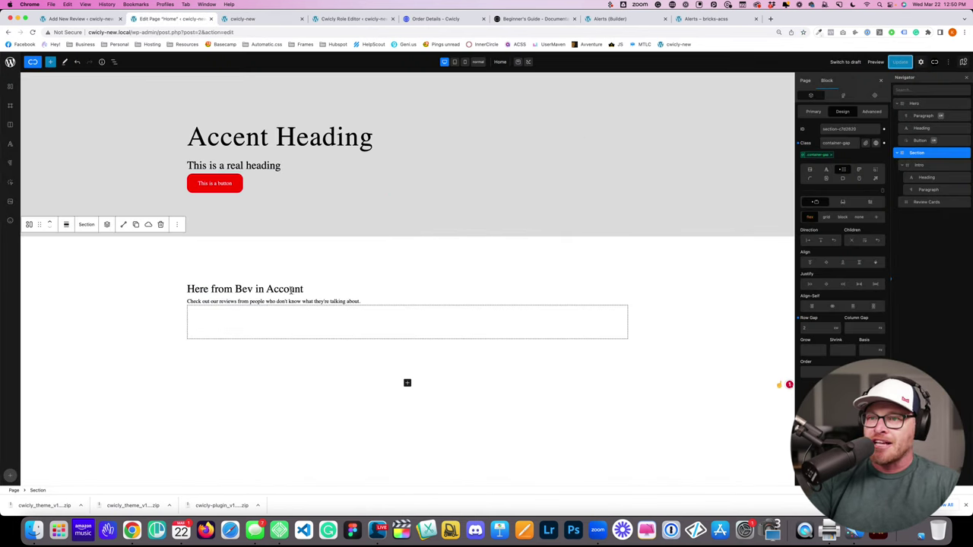
click(365, 329)
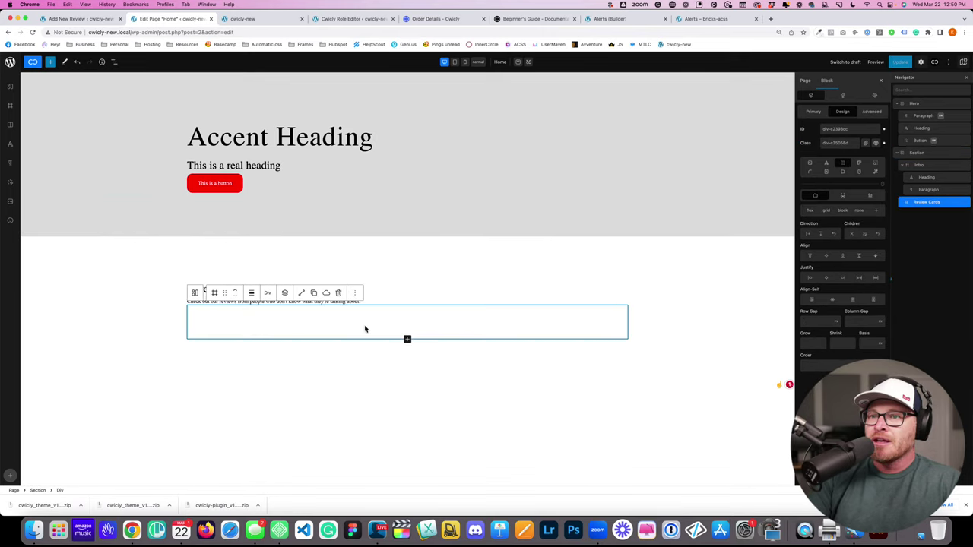
click(414, 288)
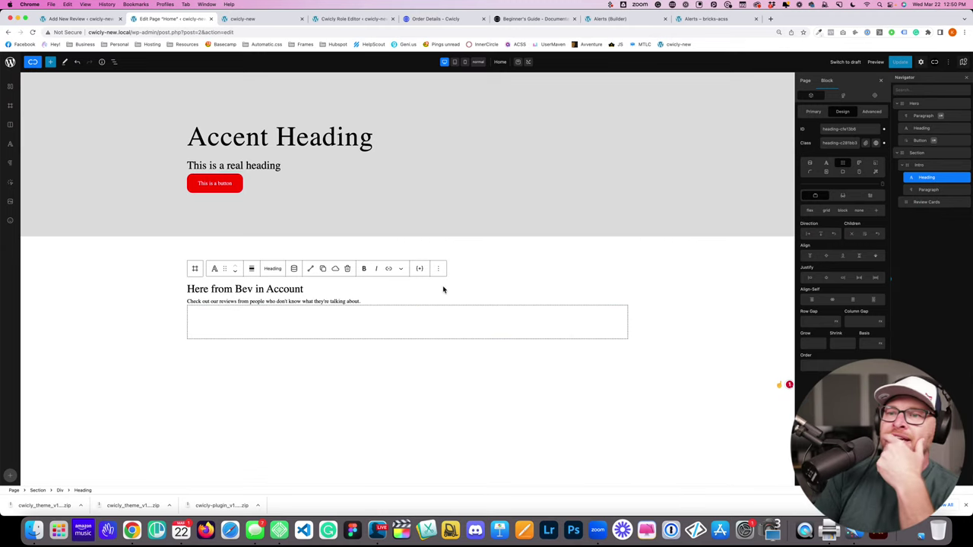
click(145, 311)
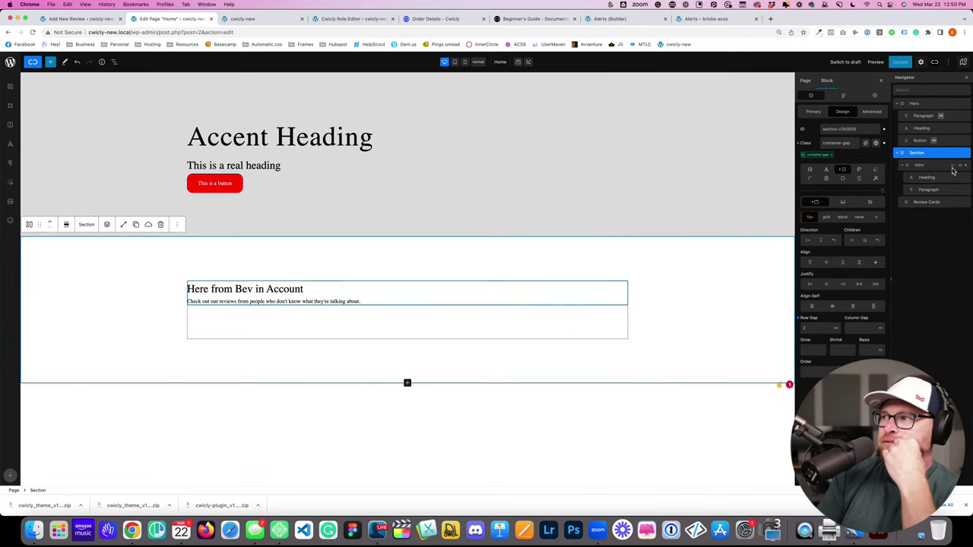
Step: Set a row gap of 2 on the reviews section's own styles instead of the container-gap class, then check the paragraph and Review Cards
click(823, 156)
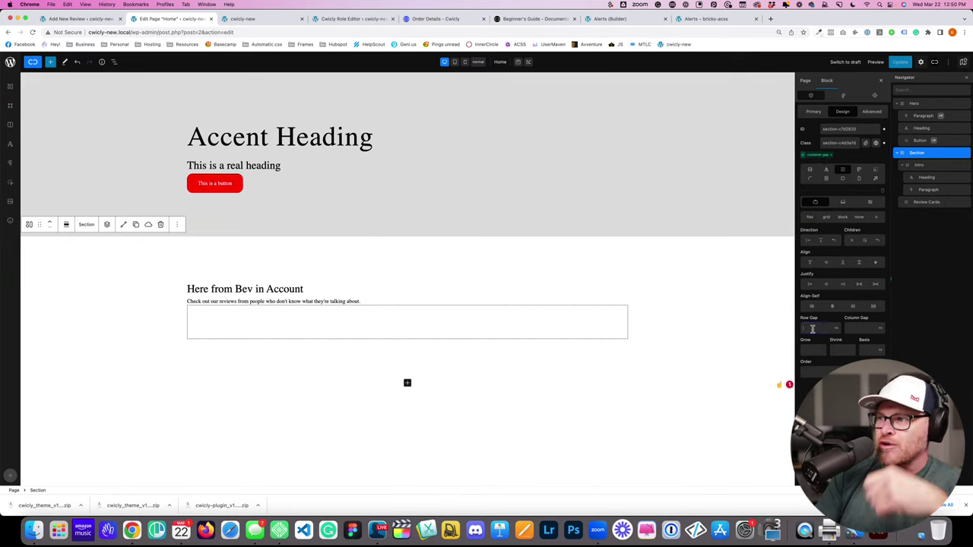
text(2)
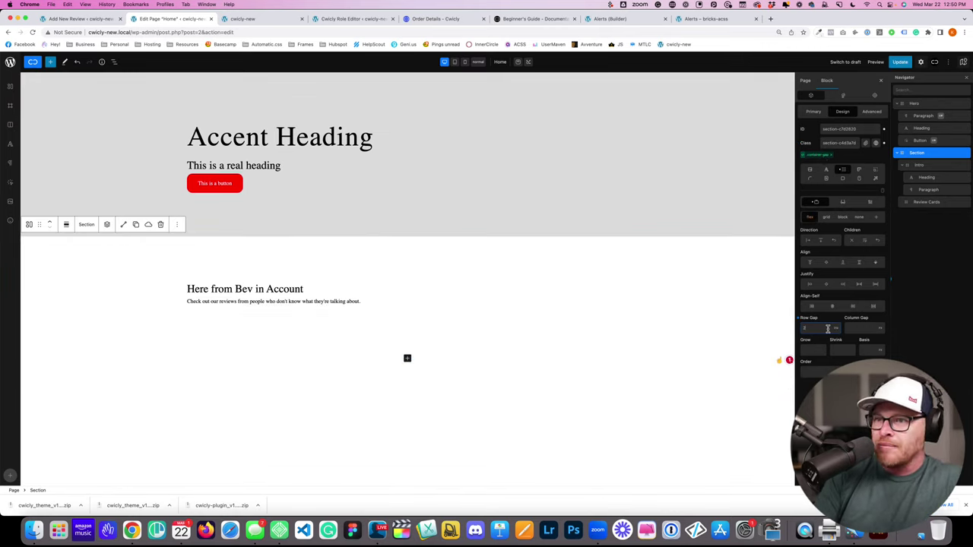
click(932, 190)
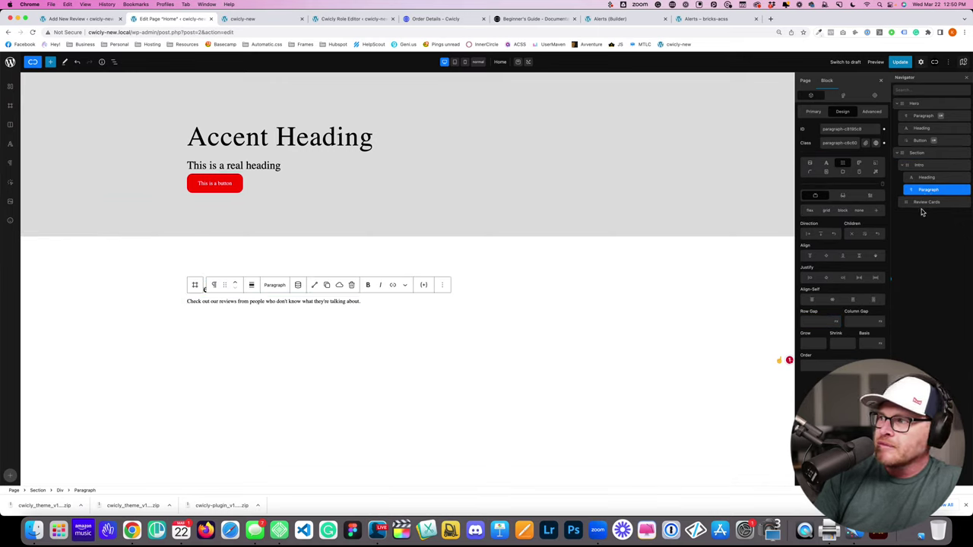
click(922, 202)
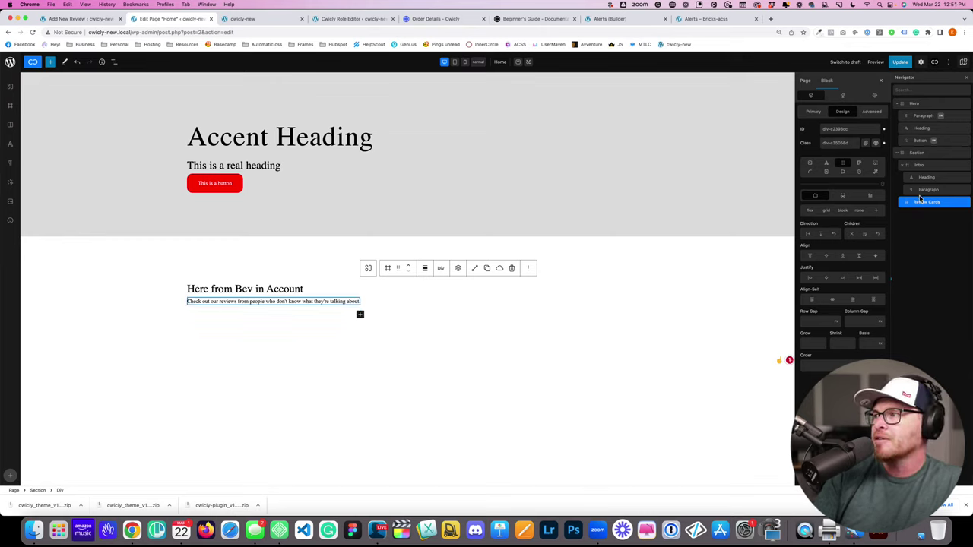
Step: Add a Cwicly Paragraph block to the reviews section and update the page
click(52, 62)
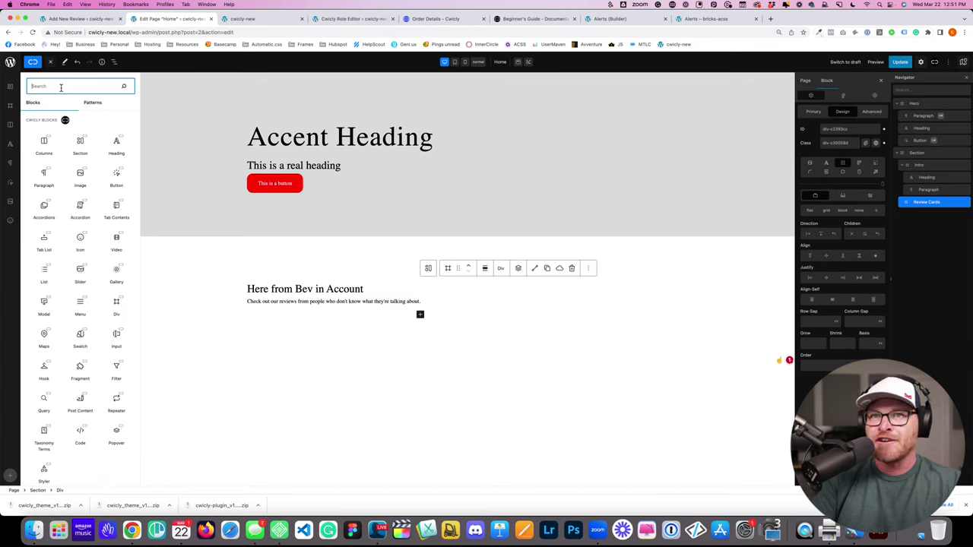
text(text)
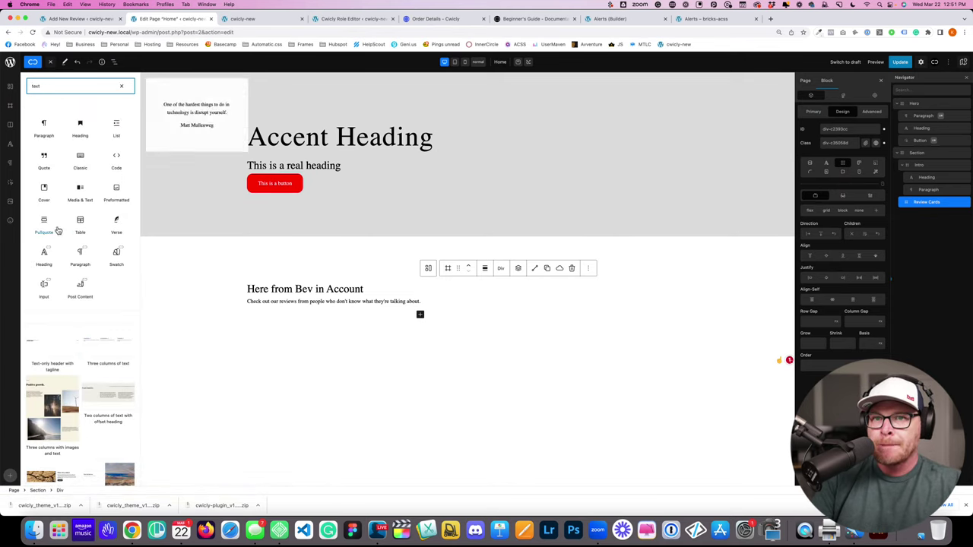
click(80, 256)
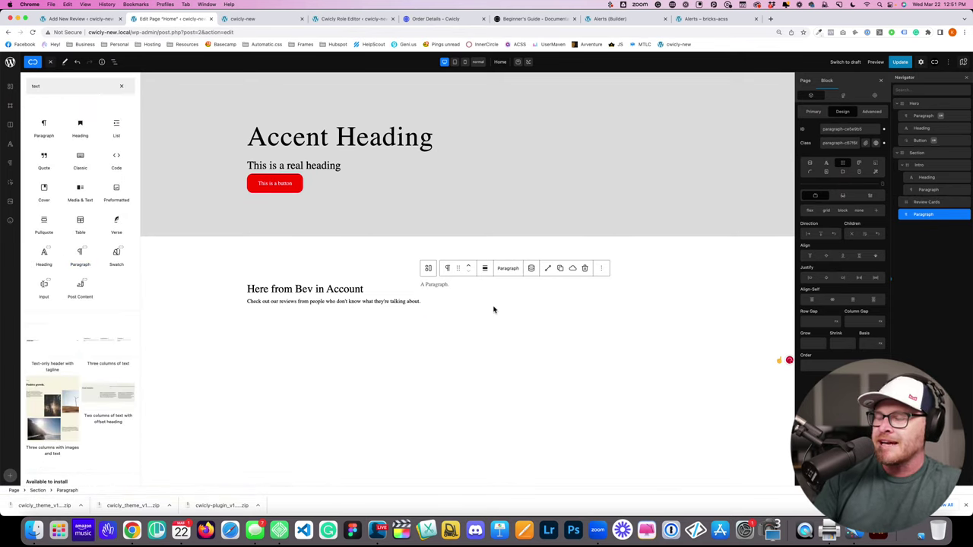
key(ctrl+s)
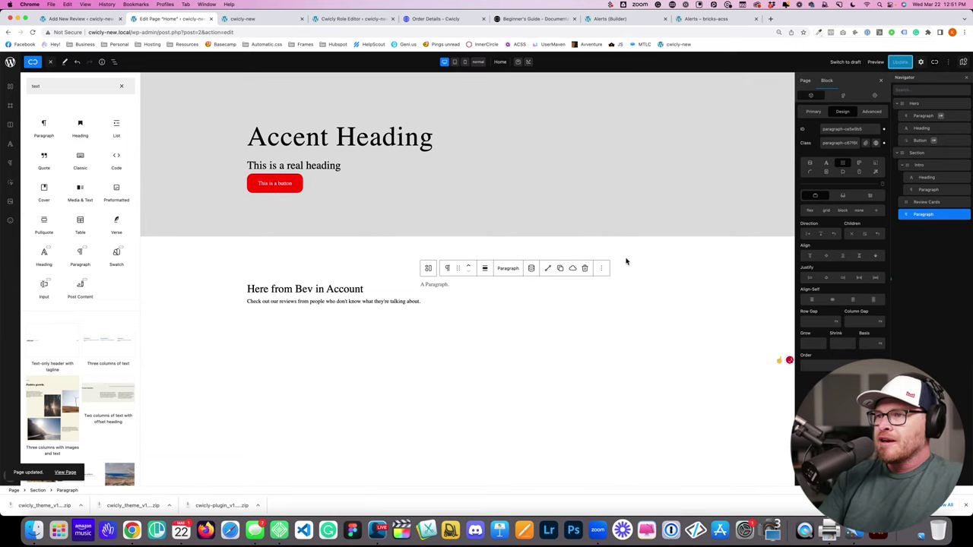
Step: Clear the reviews section's own row gap and flex display, and move the new paragraph into Review Cards
click(251, 261)
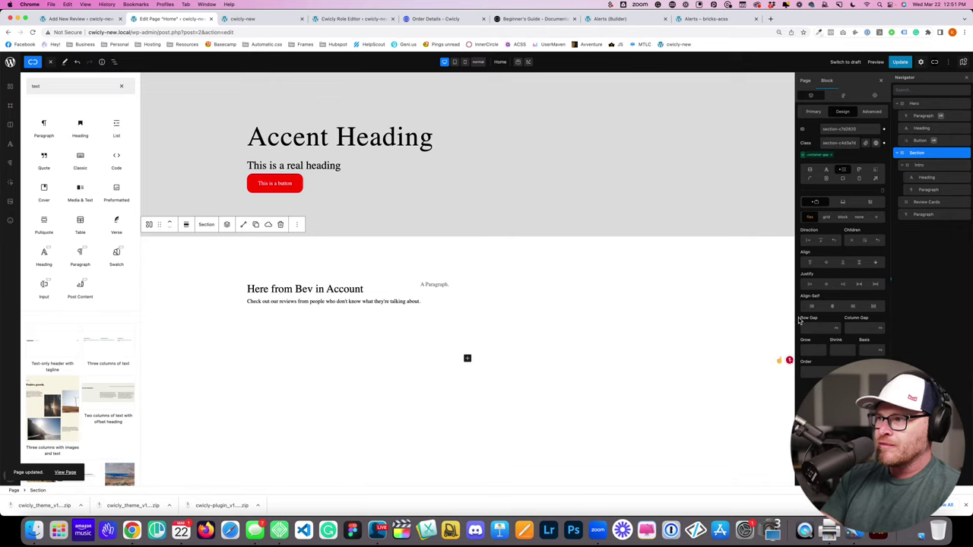
click(810, 217)
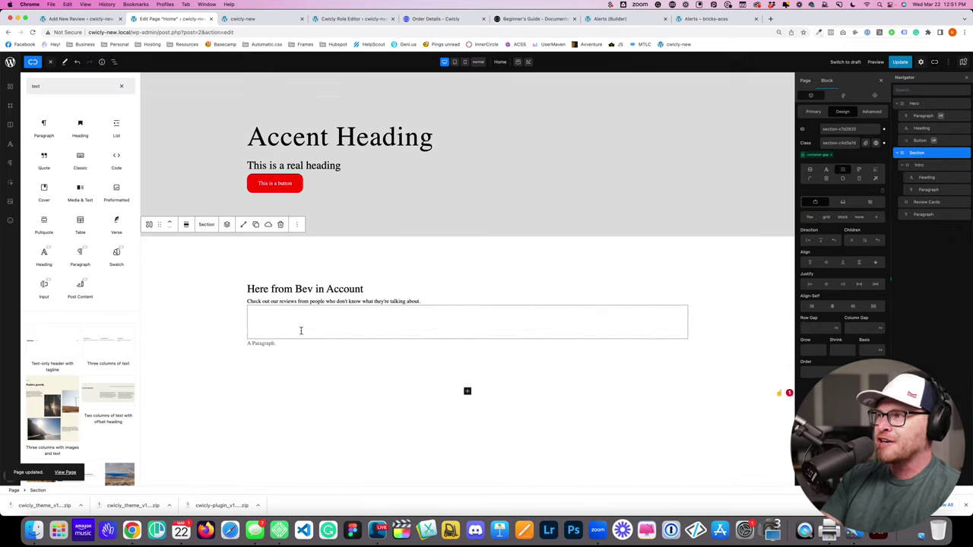
drag(911, 219, 922, 216)
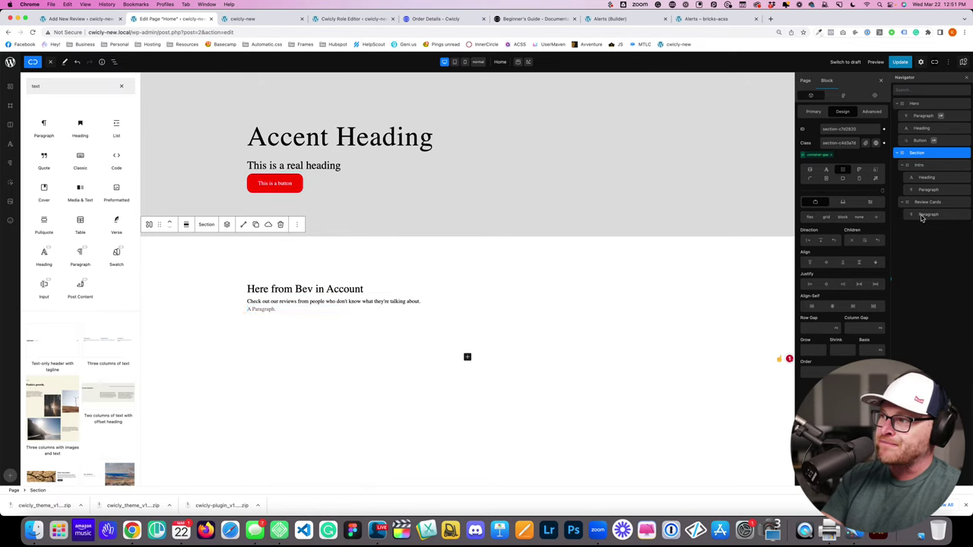
click(921, 217)
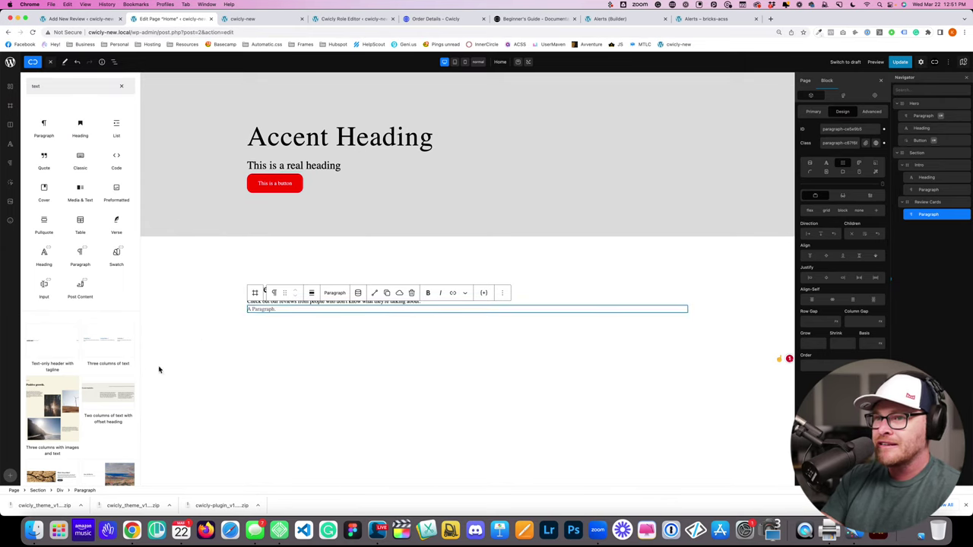
click(238, 282)
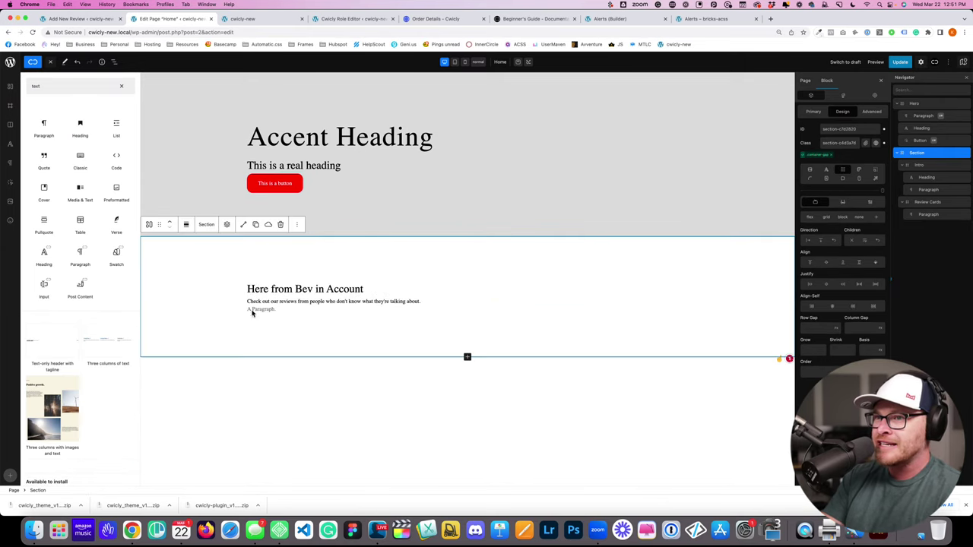
click(254, 310)
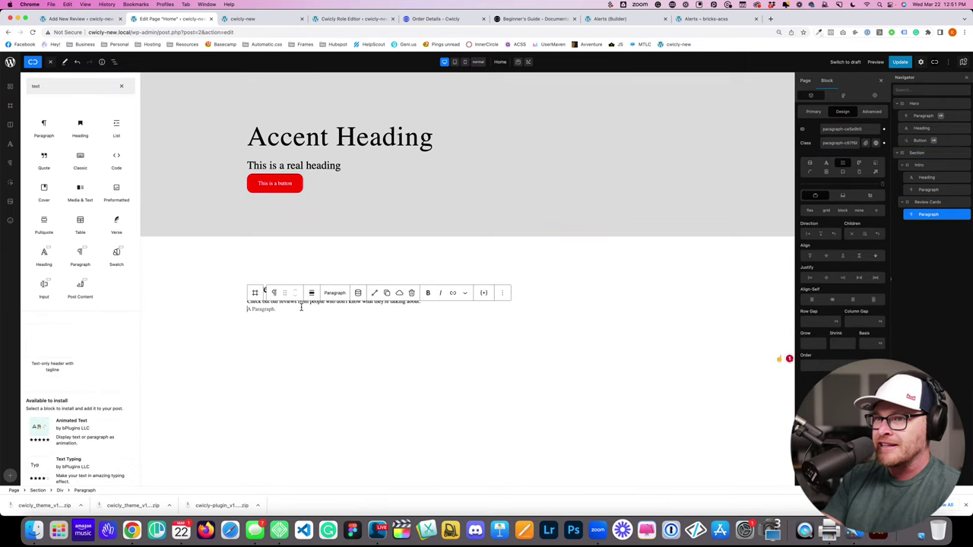
Step: Set the reviews section's own row gap to 2 with a column flex direction, and update the page
click(265, 290)
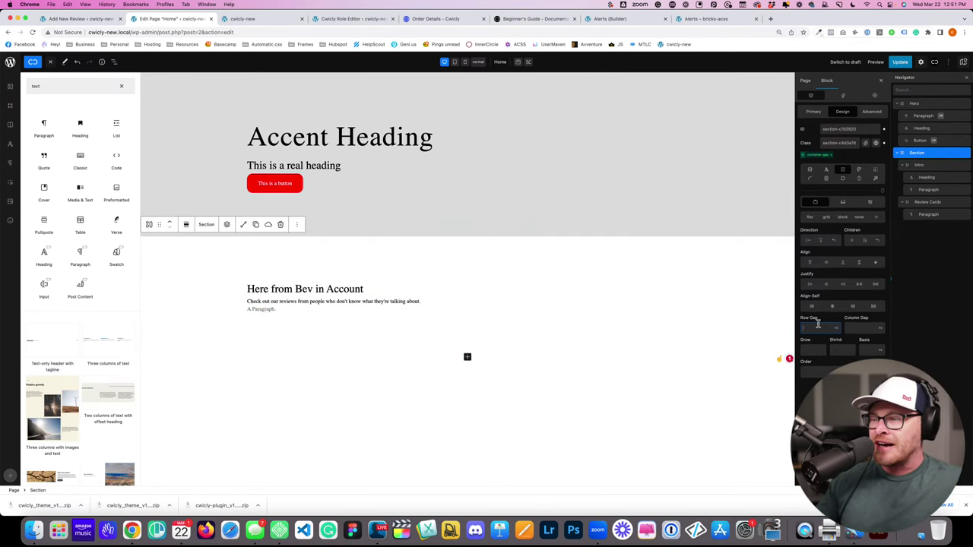
text(2)
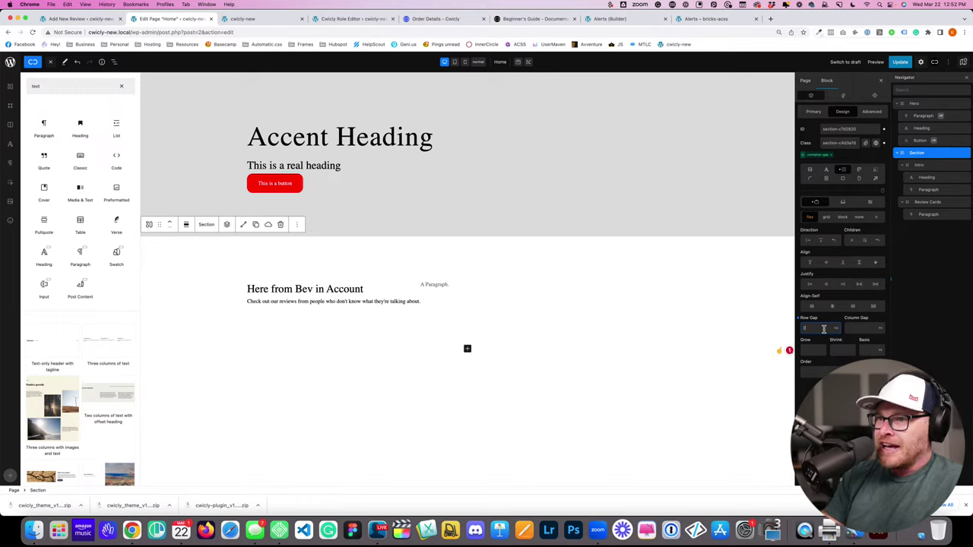
click(820, 241)
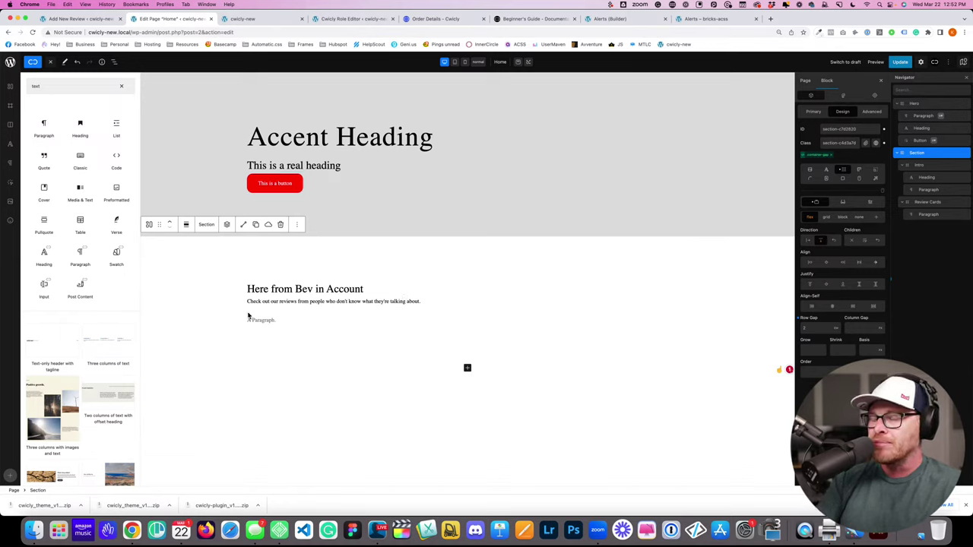
click(900, 62)
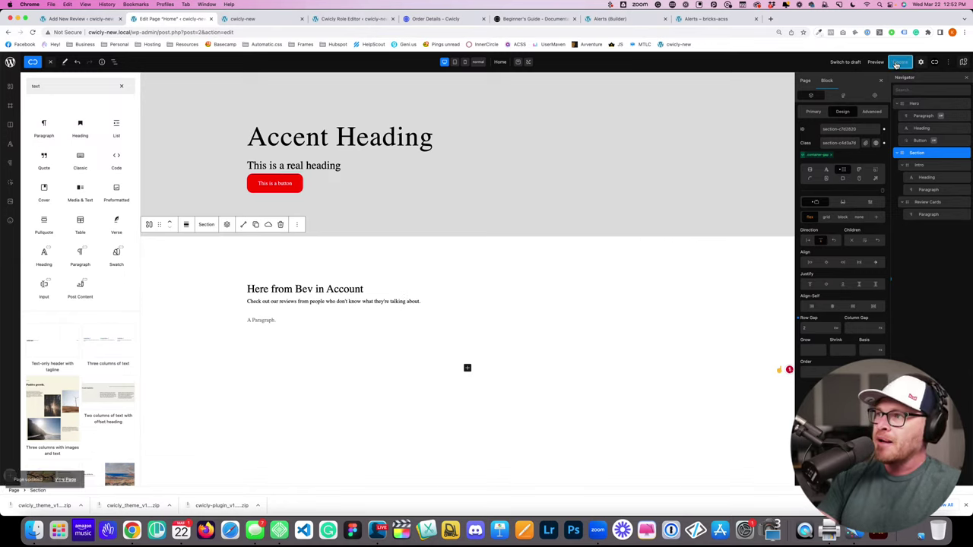
Step: Delete the placeholder paragraph from Review Cards
click(268, 321)
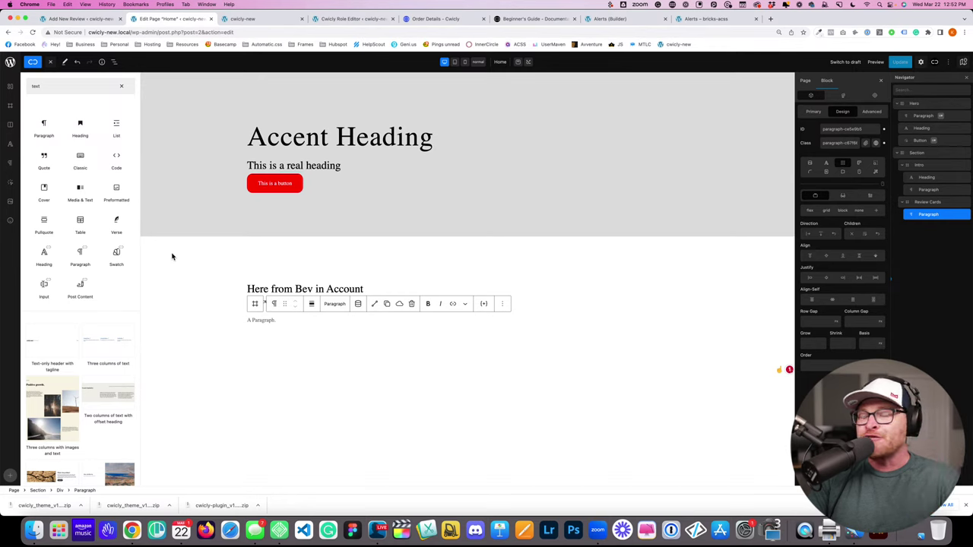
click(320, 321)
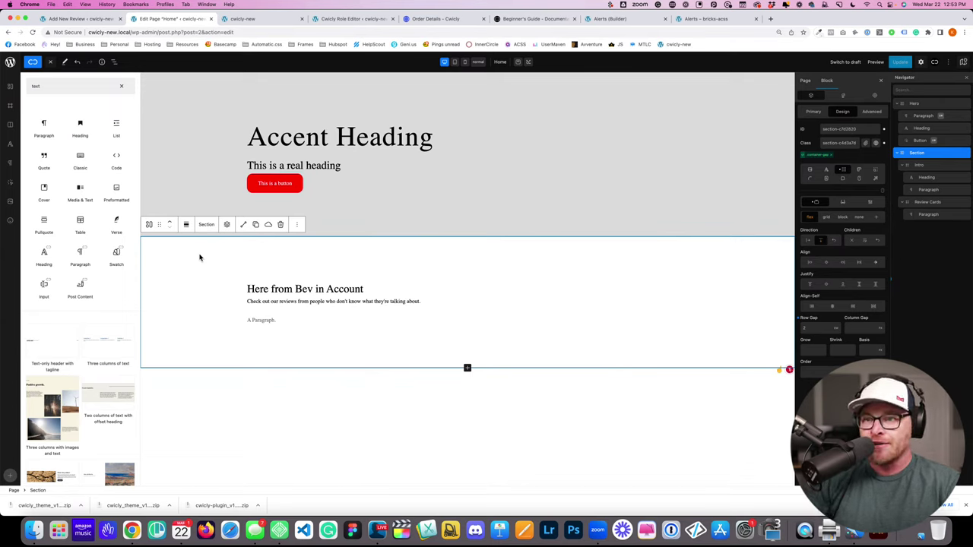
click(276, 321)
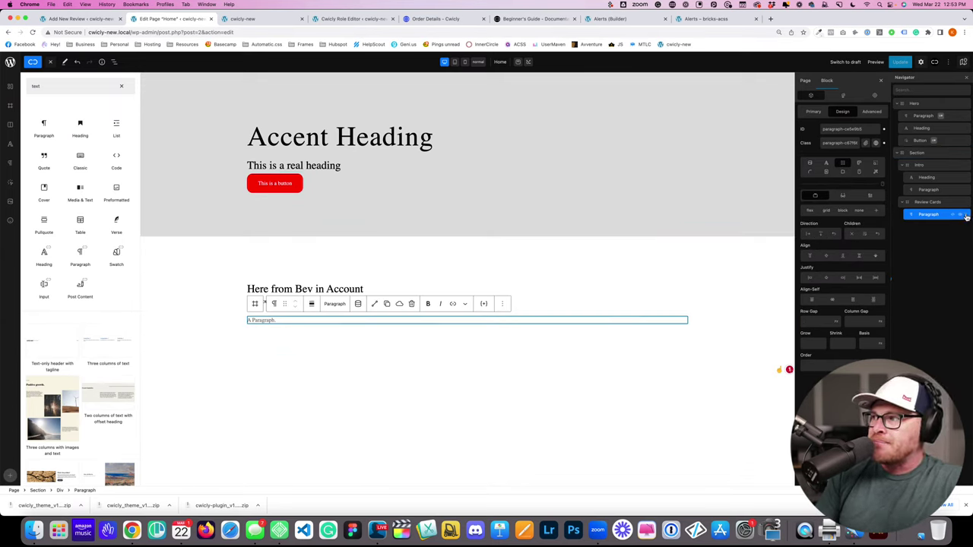
click(965, 217)
Step: Search the block library for the repeater and query blocks to compare the options for listing reviews
click(56, 88)
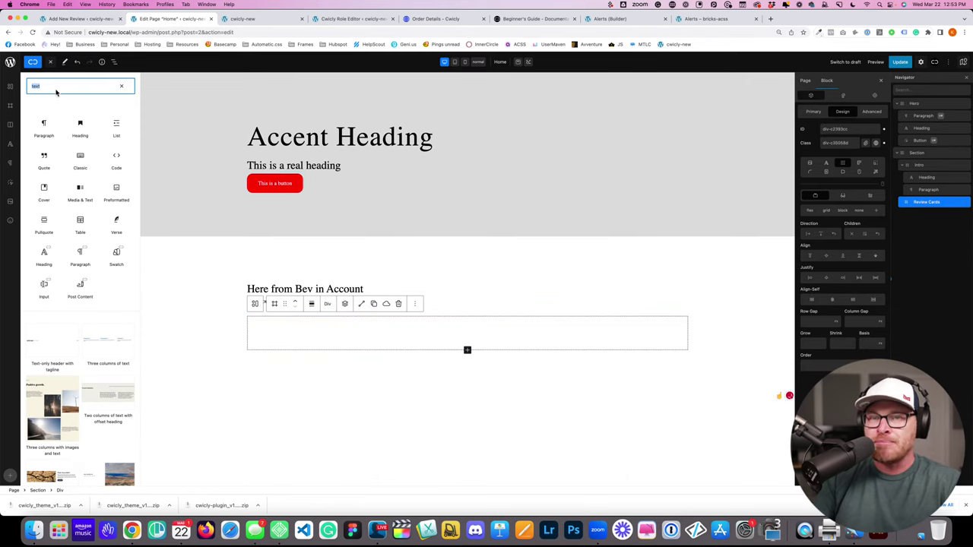
text(repeater)
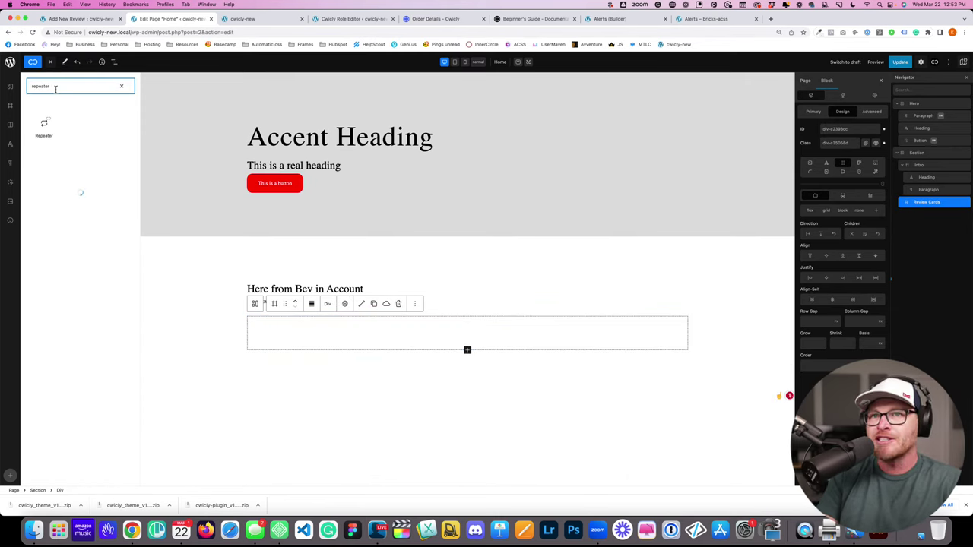
key(super+a)
text(query)
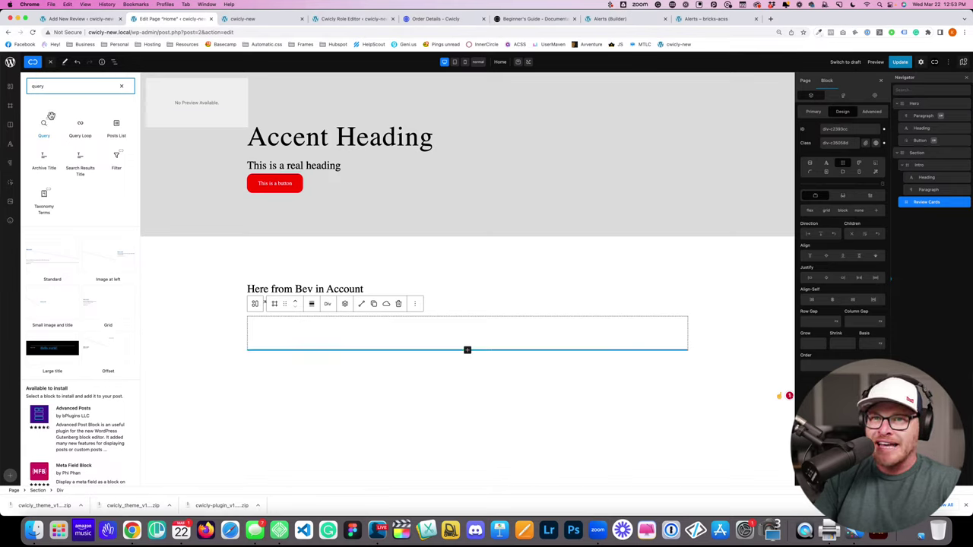
double_click(62, 86)
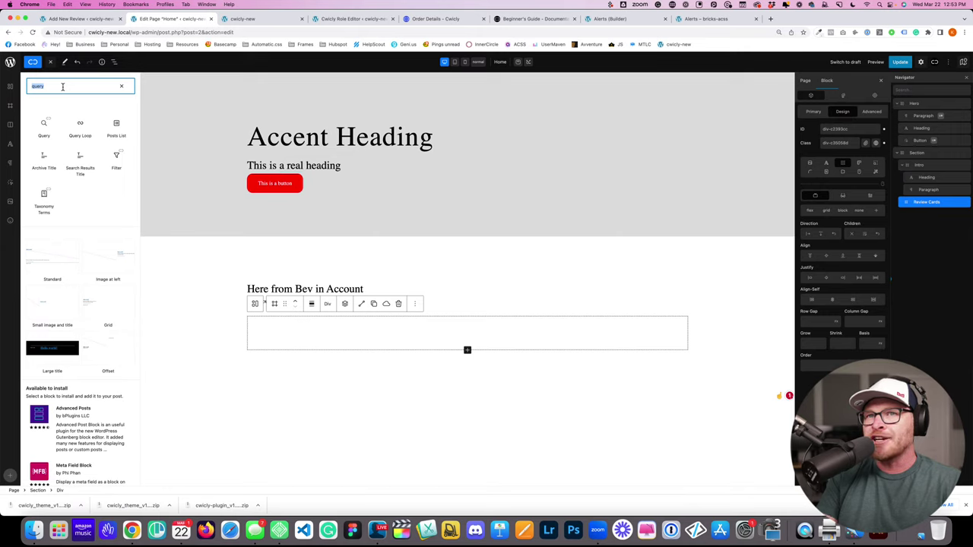
key(BackSpace)
text(repeater)
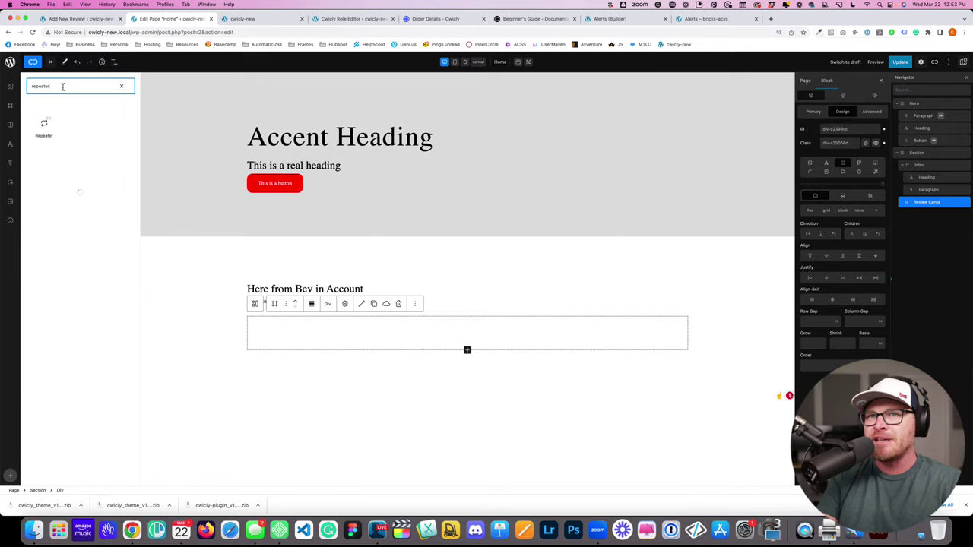
Step: Insert a Cwicly Query block and nest it inside the Review Cards div
key(BackSpace)
key(BackSpace)
key(BackSpace)
key(BackSpace)
key(BackSpace)
key(BackSpace)
key(BackSpace)
key(BackSpace)
text(query)
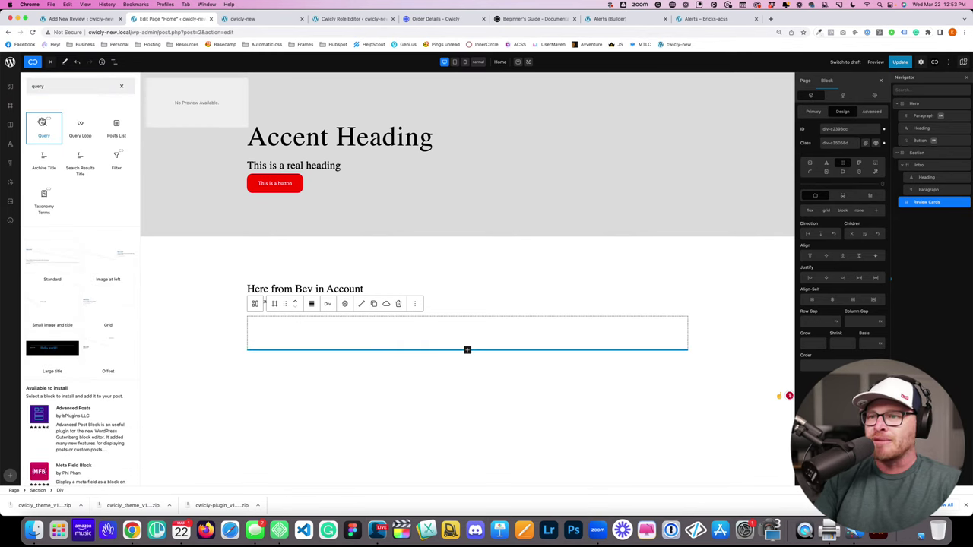
click(44, 123)
scroll(558, 411, down, 2)
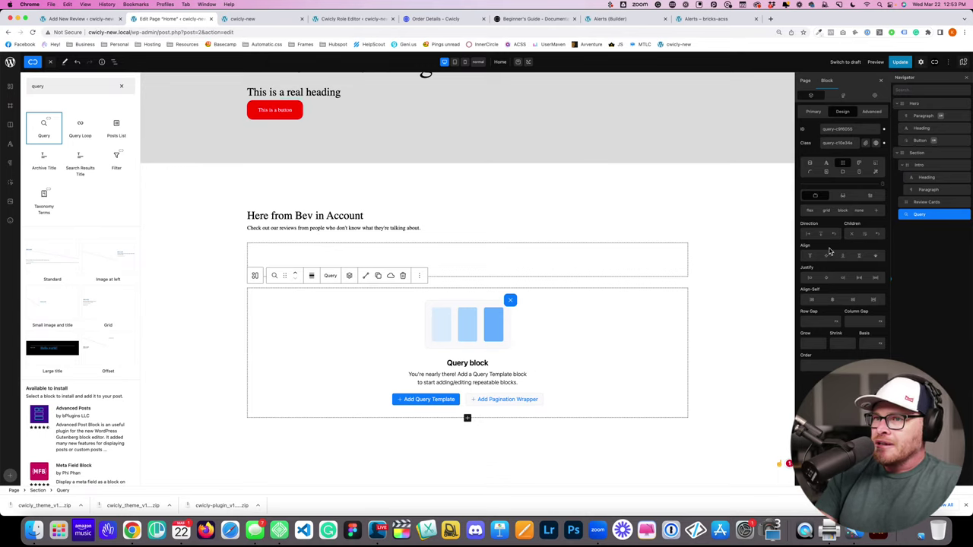
drag(933, 220, 914, 227)
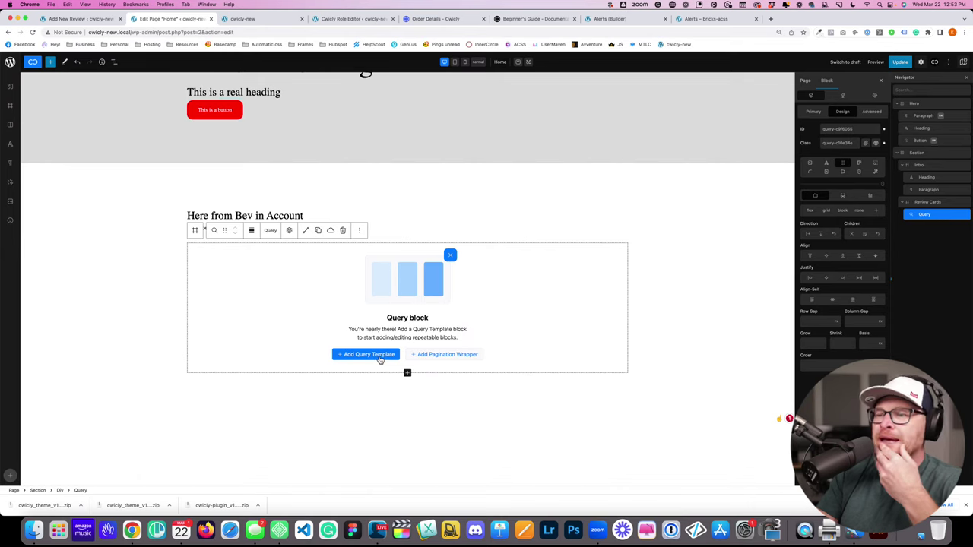
Step: Add a Query Template to the Query block and place a Div inside it
click(376, 360)
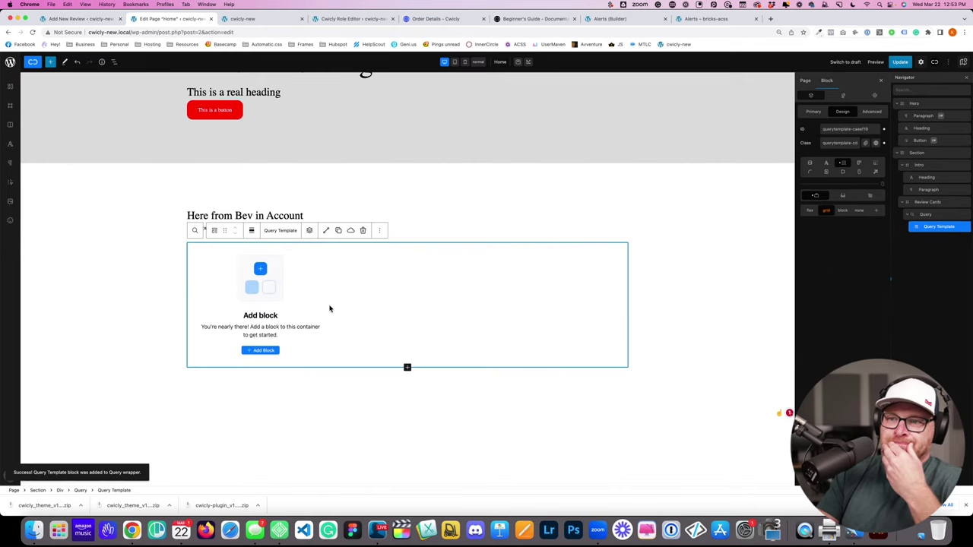
click(266, 352)
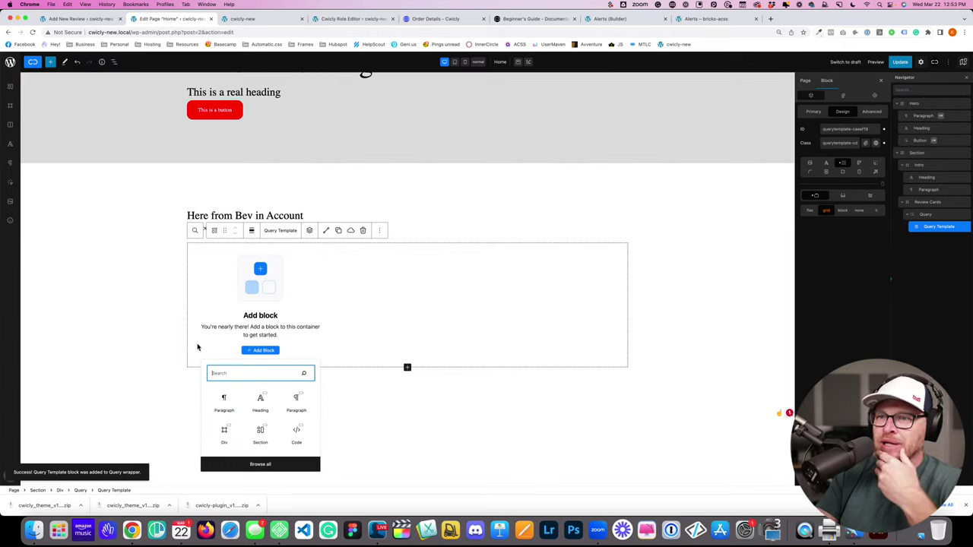
click(224, 430)
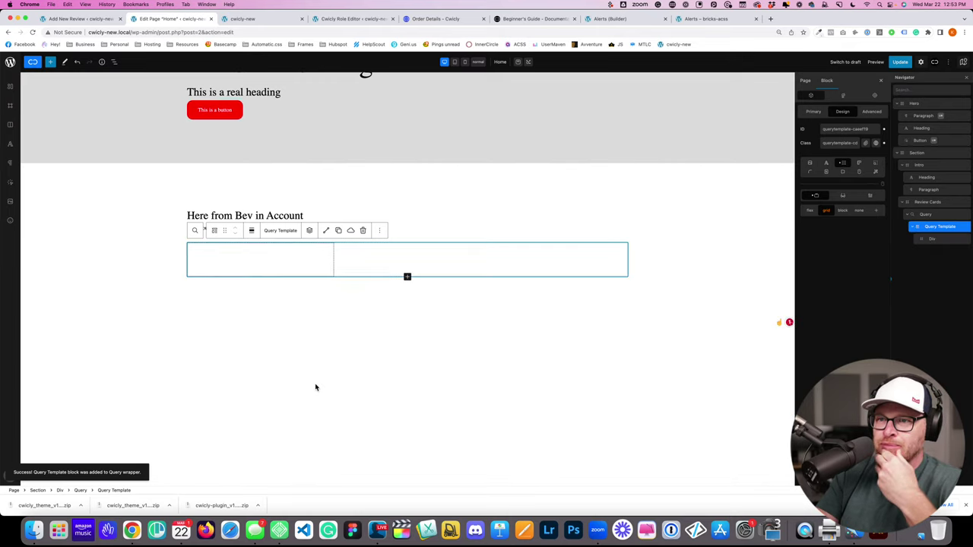
click(277, 259)
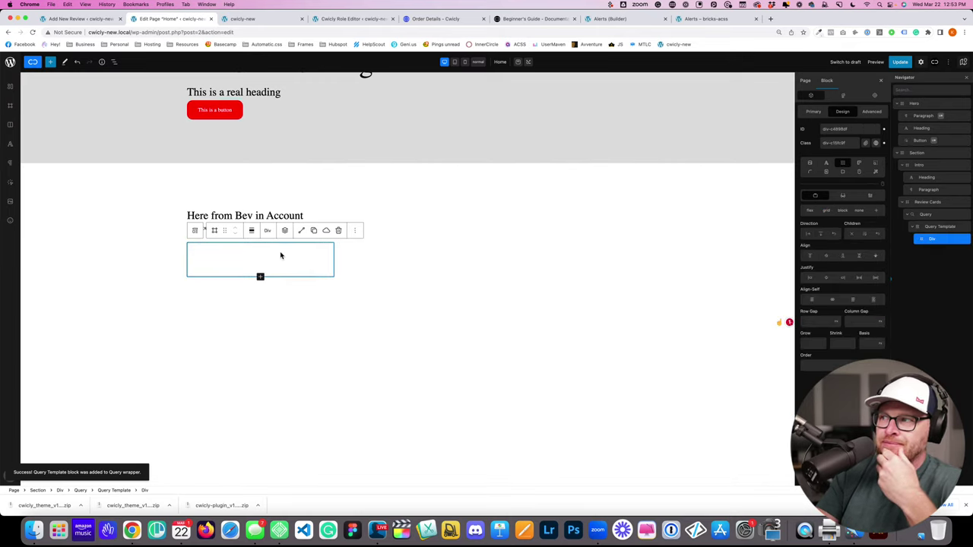
click(941, 226)
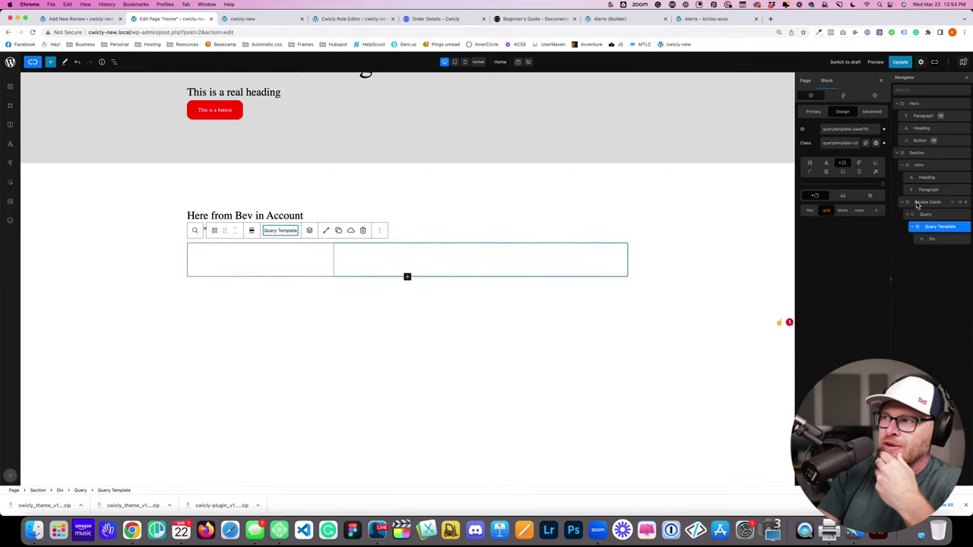
Step: Delete the Query block, including its nested Query Template, from the Review Cards container
click(375, 243)
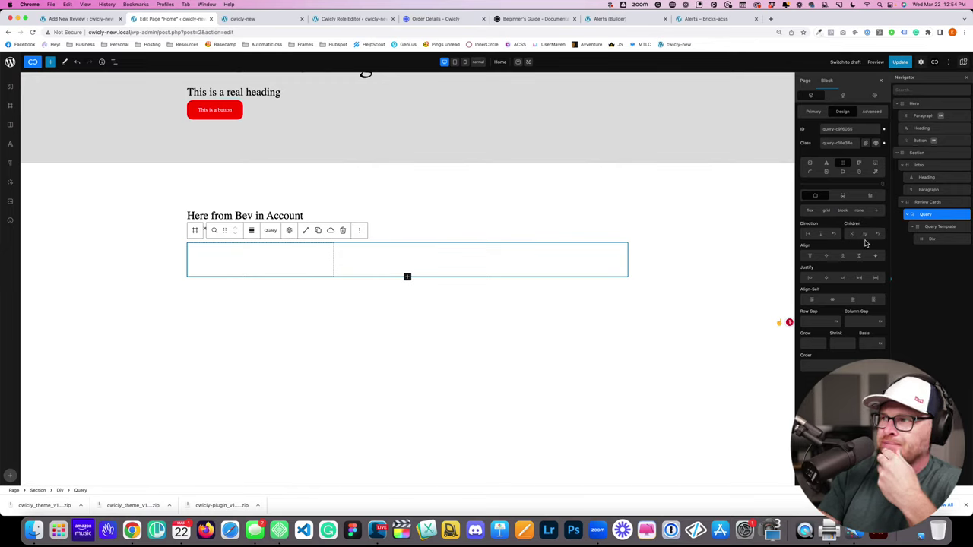
click(812, 114)
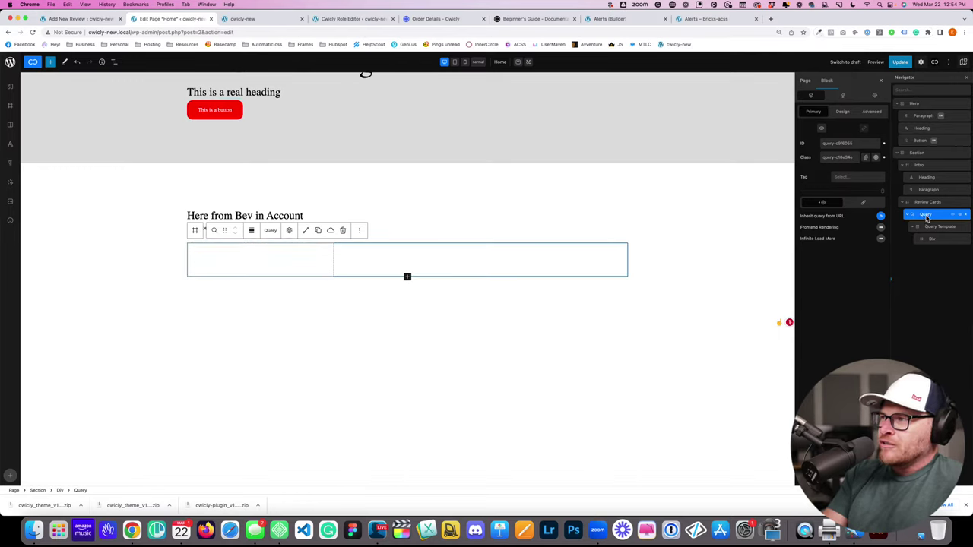
click(966, 217)
Step: Insert a Repeater block and nest it inside the Review Cards container
click(936, 203)
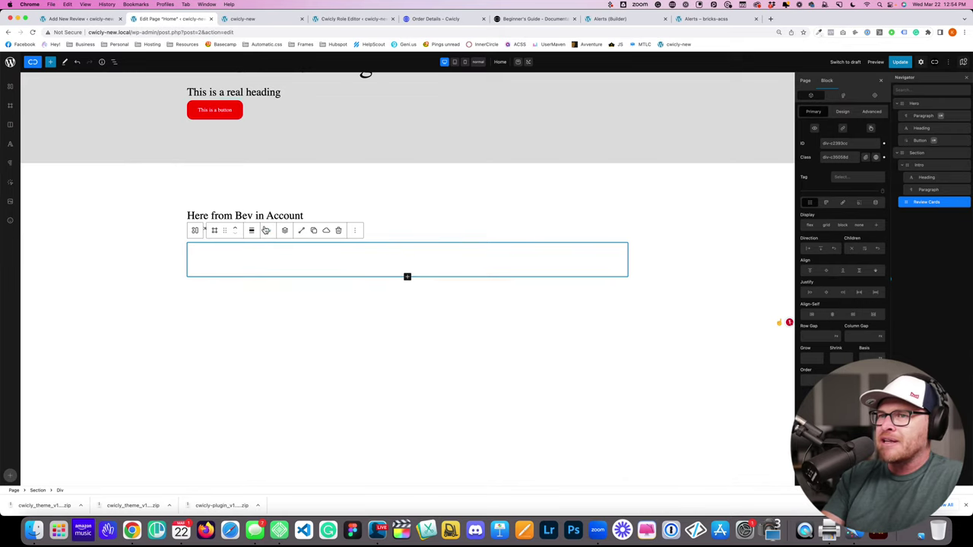
click(51, 63)
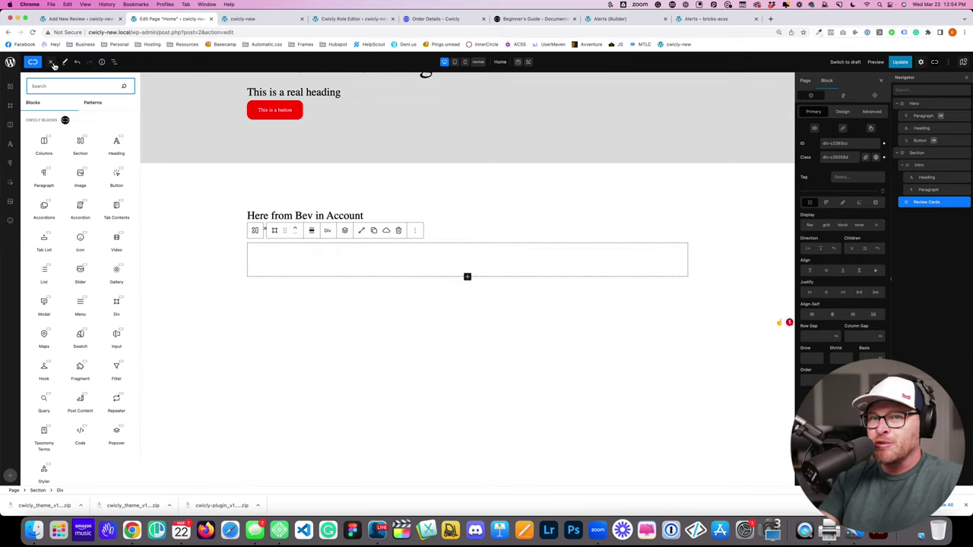
text(repe)
click(44, 126)
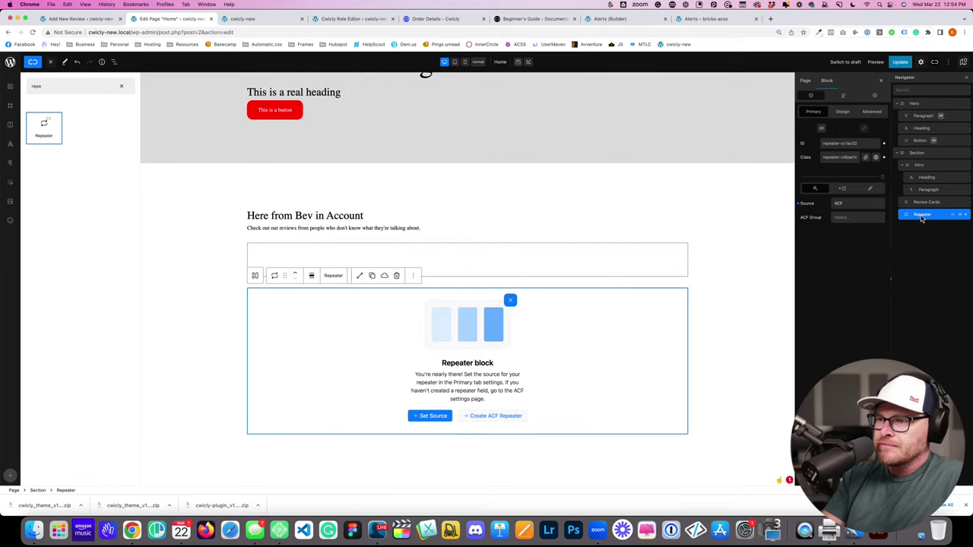
mouse_move(917, 218)
mouse_down()
mouse_move(925, 200)
mouse_move(929, 227)
mouse_move(931, 213)
mouse_up()
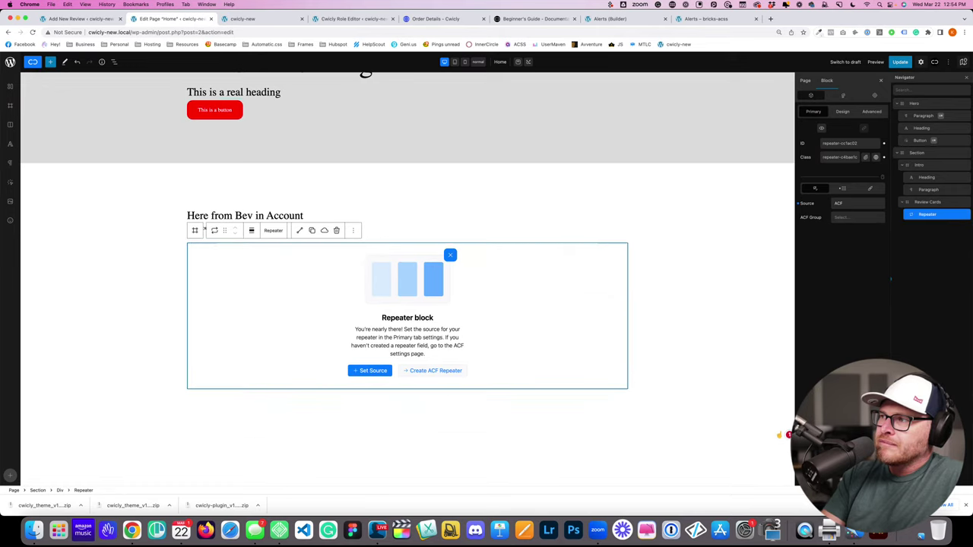
Step: Check which ACF groups are available as the Repeater block's source
click(368, 372)
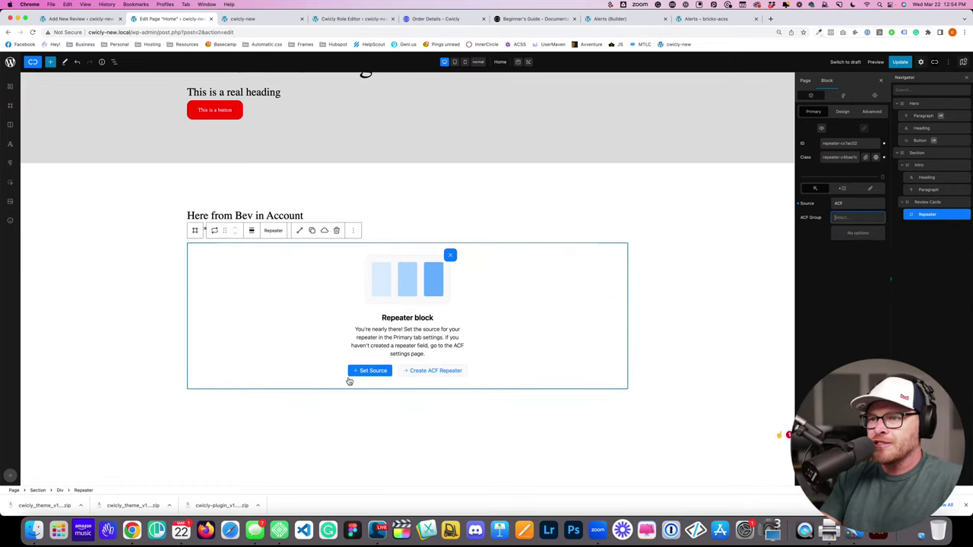
click(376, 373)
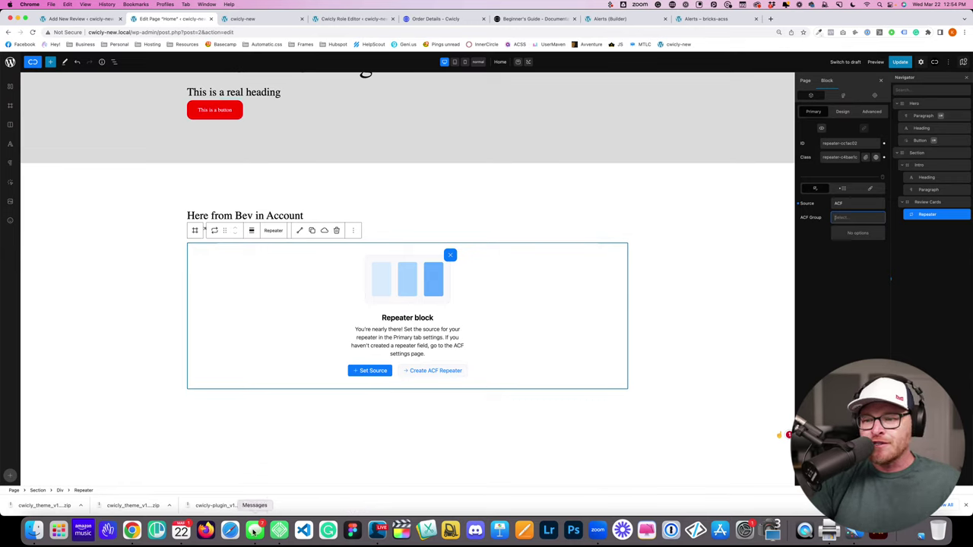
click(377, 530)
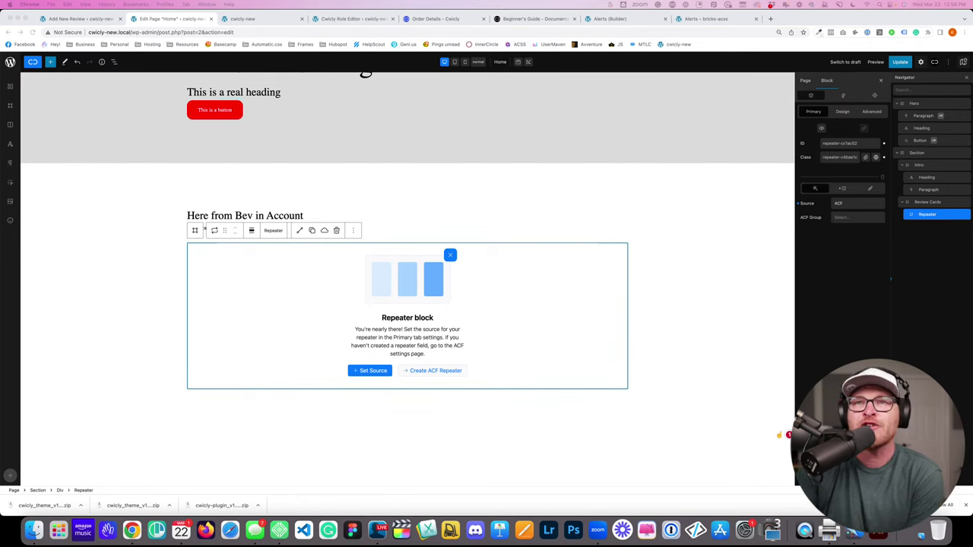
Step: Leave the review editor for the WordPress admin and deactivate the Meta Box and Meta Box AIO plugins
key(ctrl+shift+Tab)
click(16, 64)
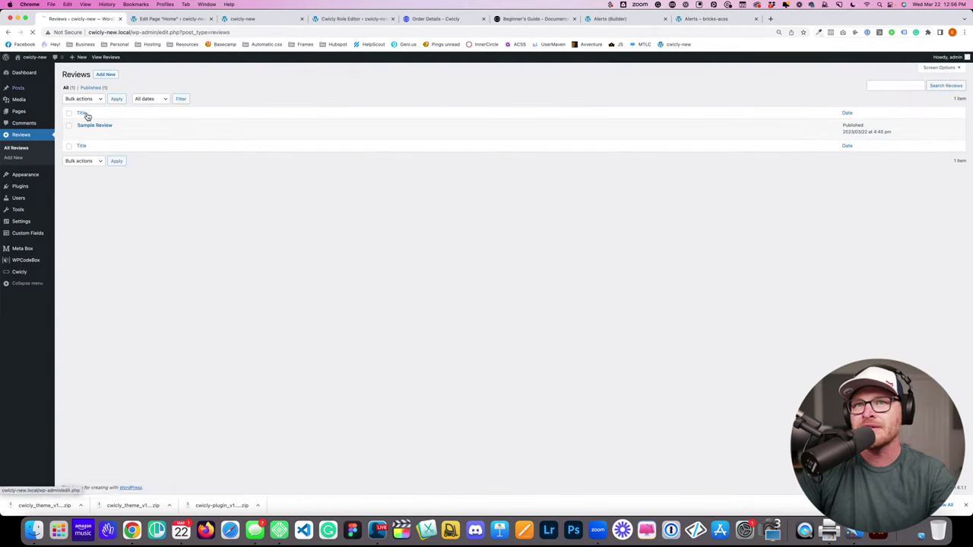
mouse_move(37, 190)
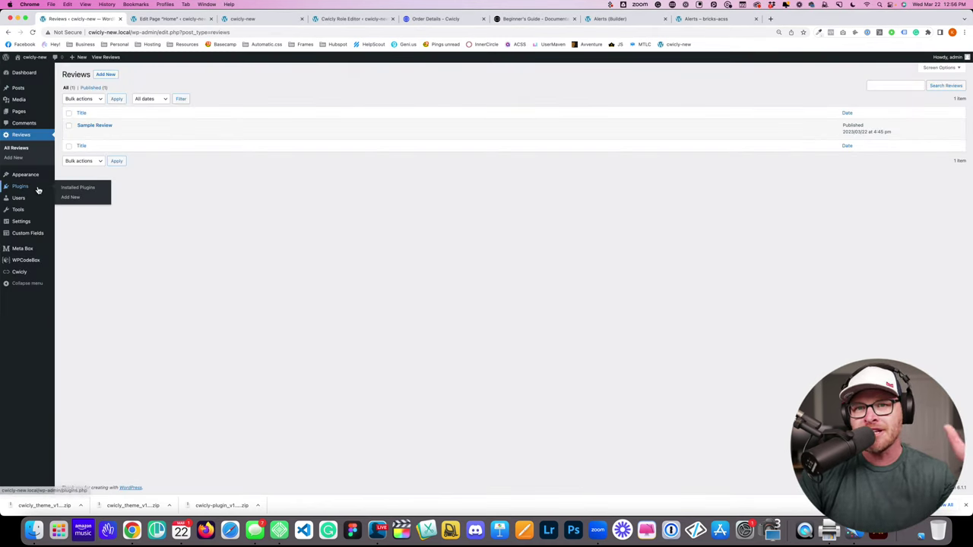
click(68, 189)
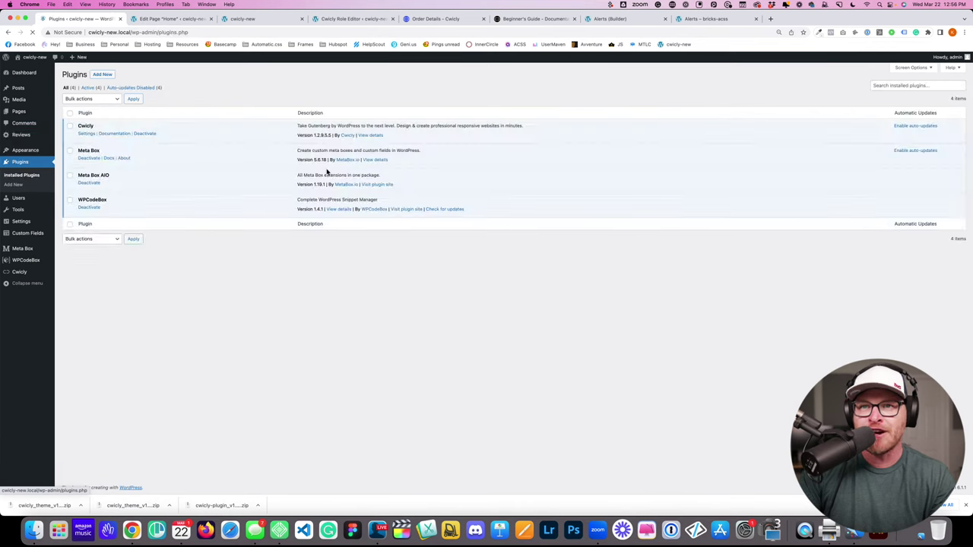
click(89, 158)
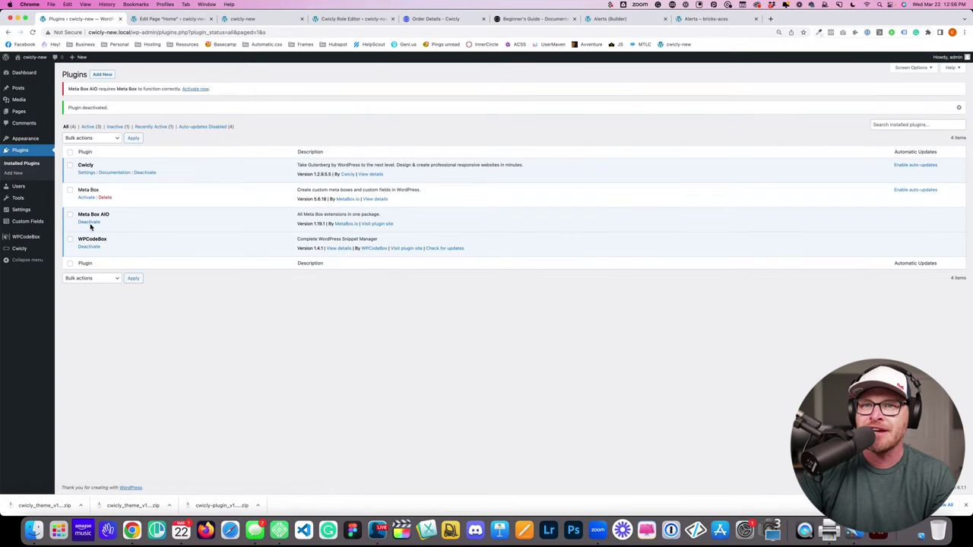
click(89, 222)
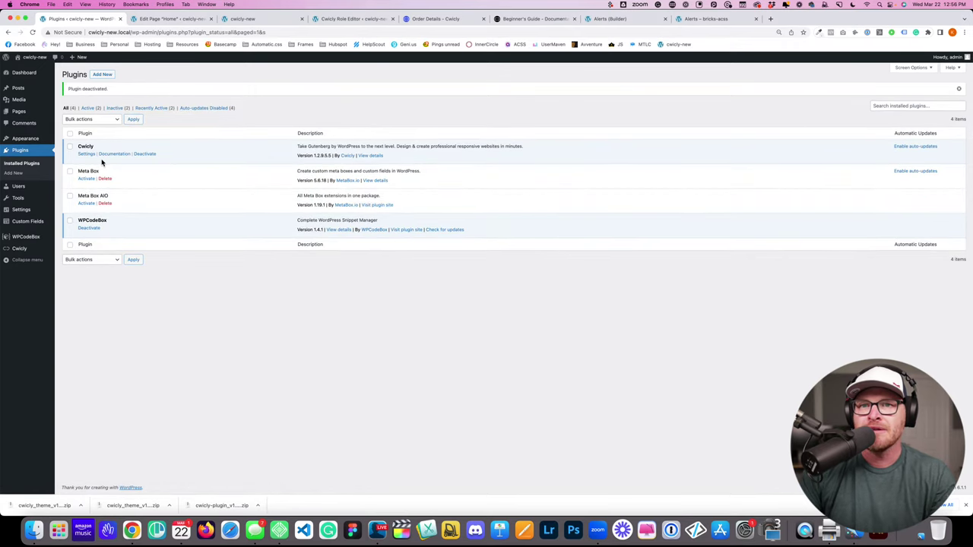
Step: Search the plugin directory for "cpt ui", then install and activate Custom Post Type UI
mouse_move(34, 225)
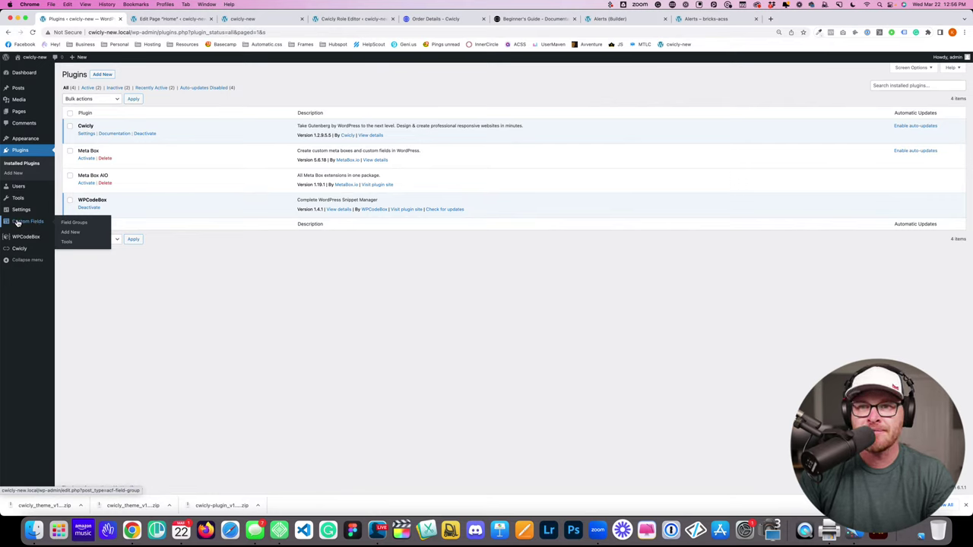
click(105, 76)
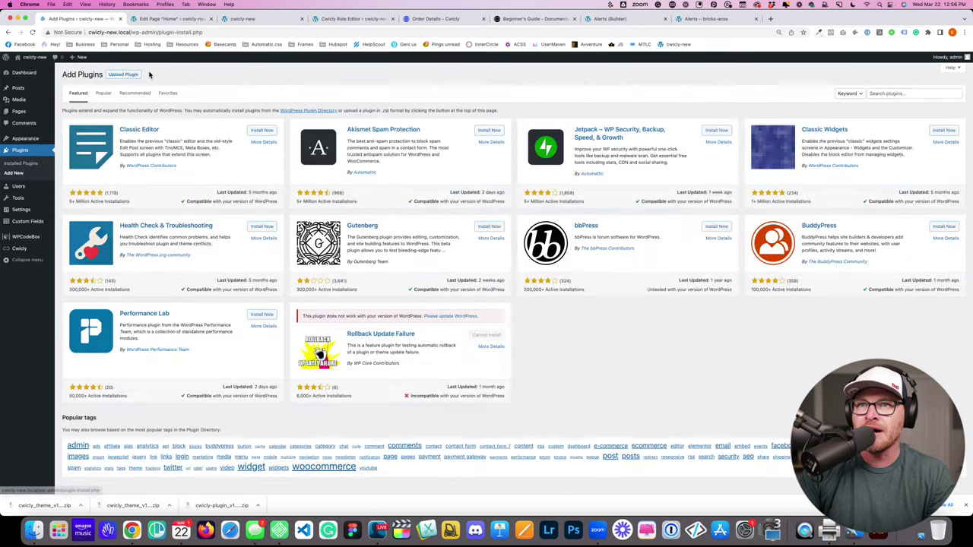
click(889, 94)
text(cpt ui)
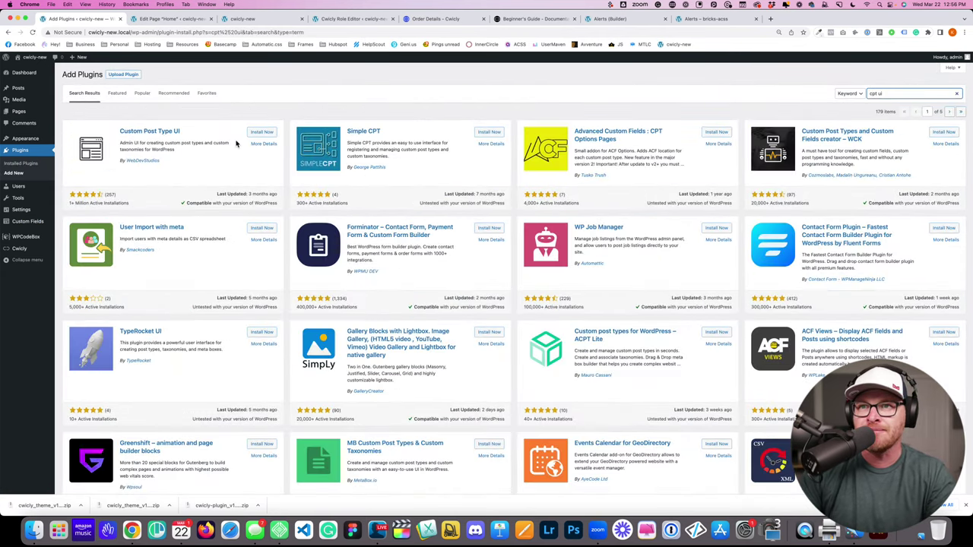
click(261, 132)
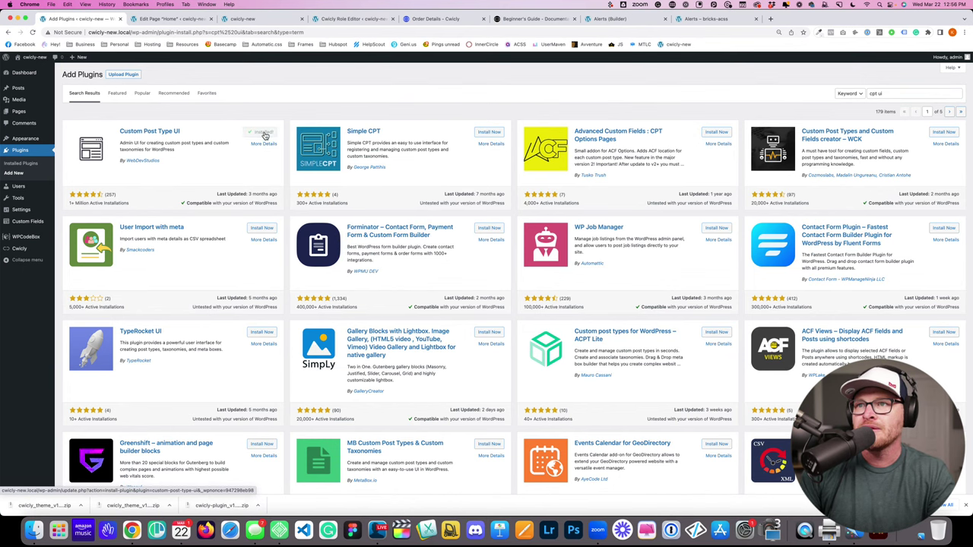
click(261, 132)
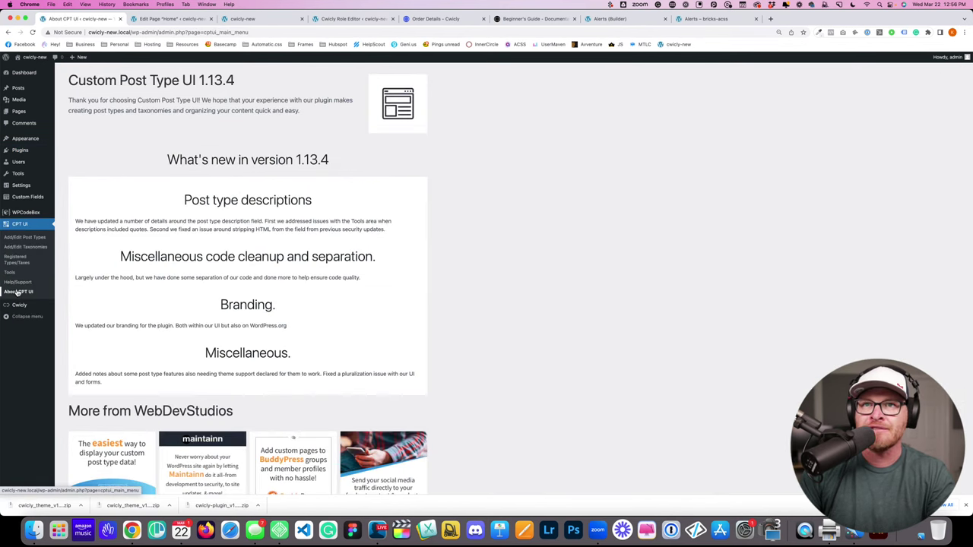
Step: Start a new custom post type with the slug "reviews" and the plural label "Reviews"
click(23, 237)
click(168, 135)
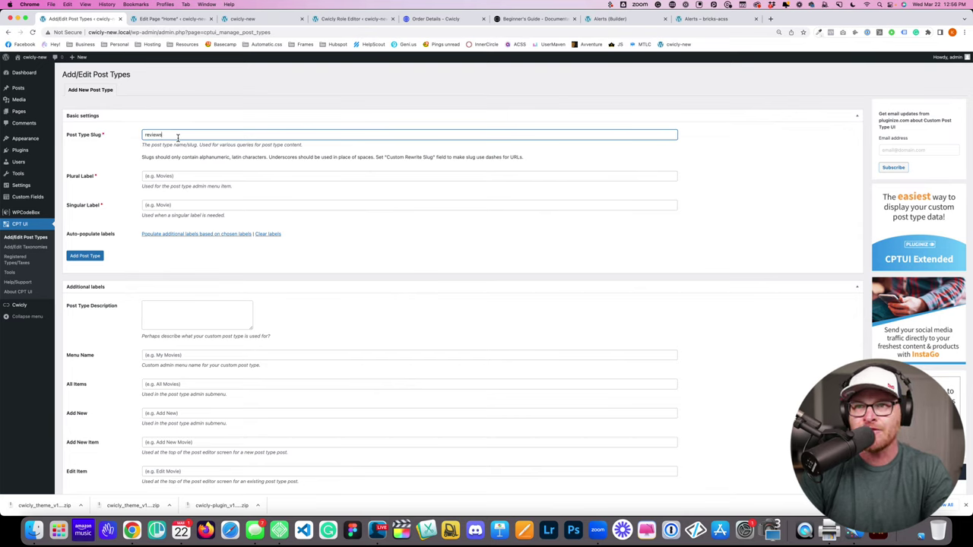
click(202, 175)
text(rev)
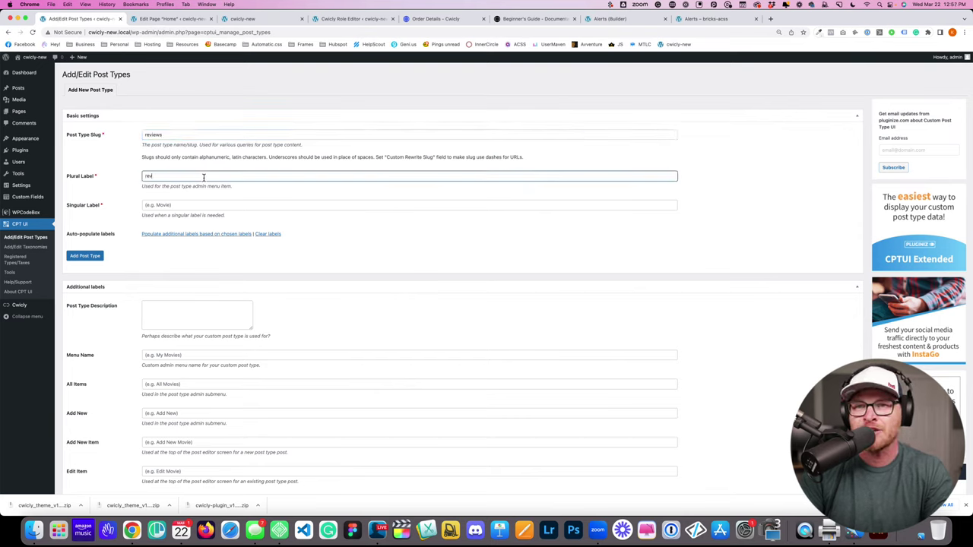
text(iews)
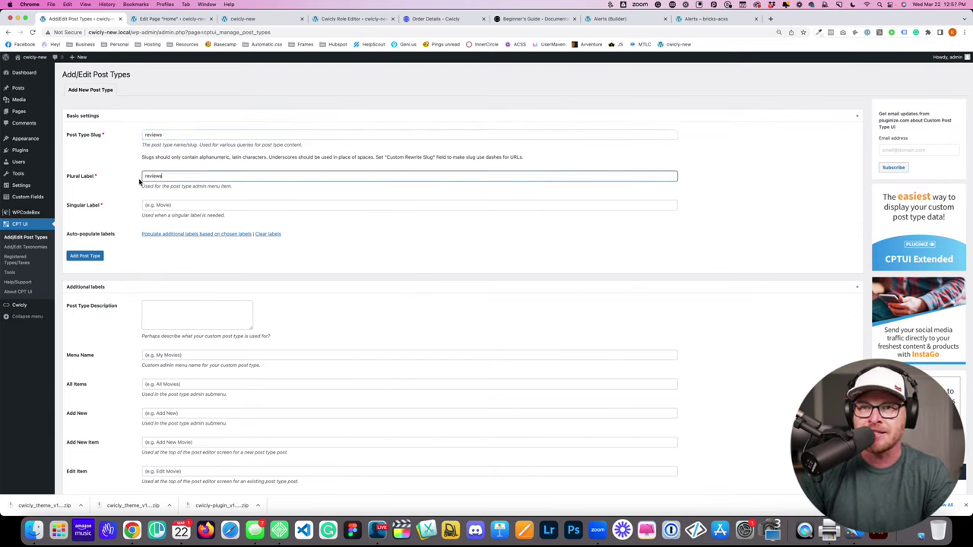
key(super+Left)
key(shift+Right)
text(R)
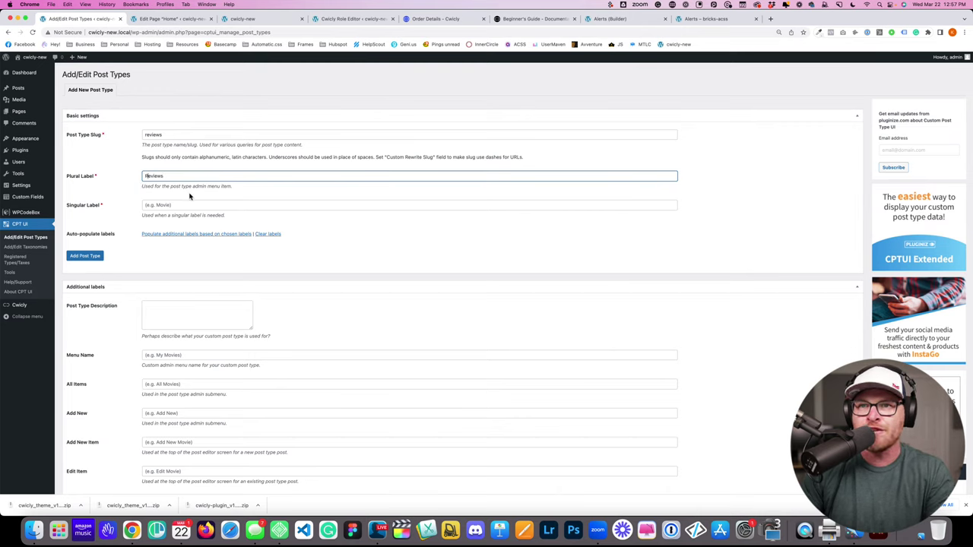
Step: Set the singular label to "Review", populate the additional labels from the chosen ones, and add the post type
click(190, 205)
text(Review)
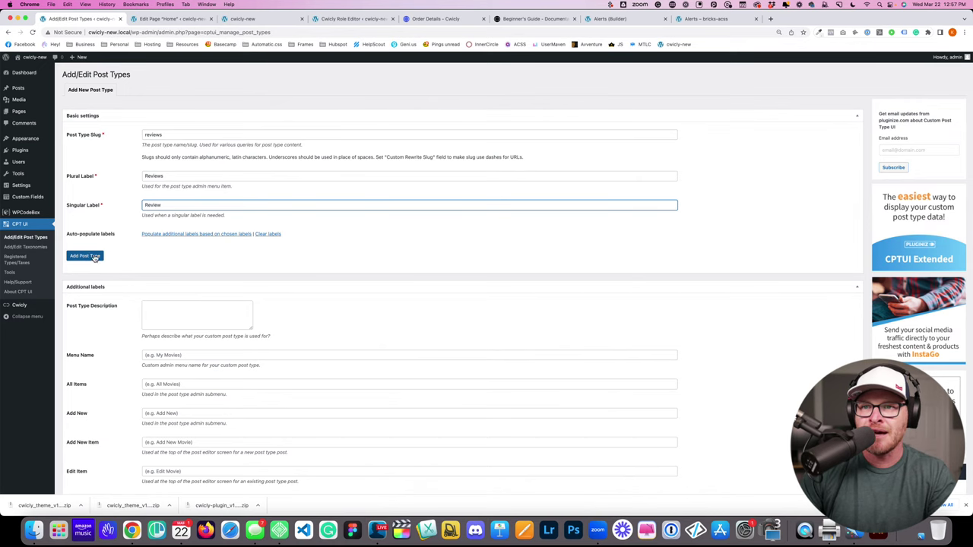
click(196, 233)
click(97, 256)
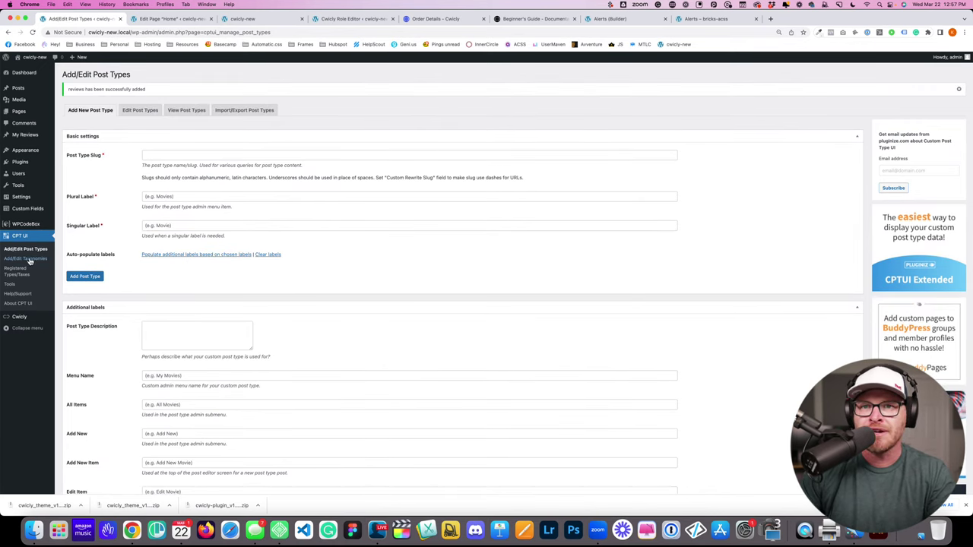
Step: Create a new ACF field group titled "Reviews"
click(26, 208)
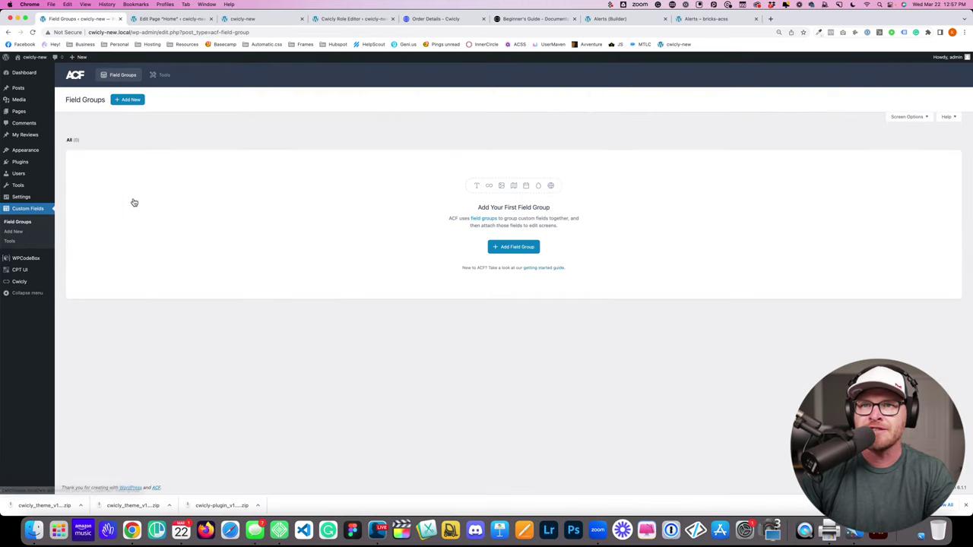
click(128, 100)
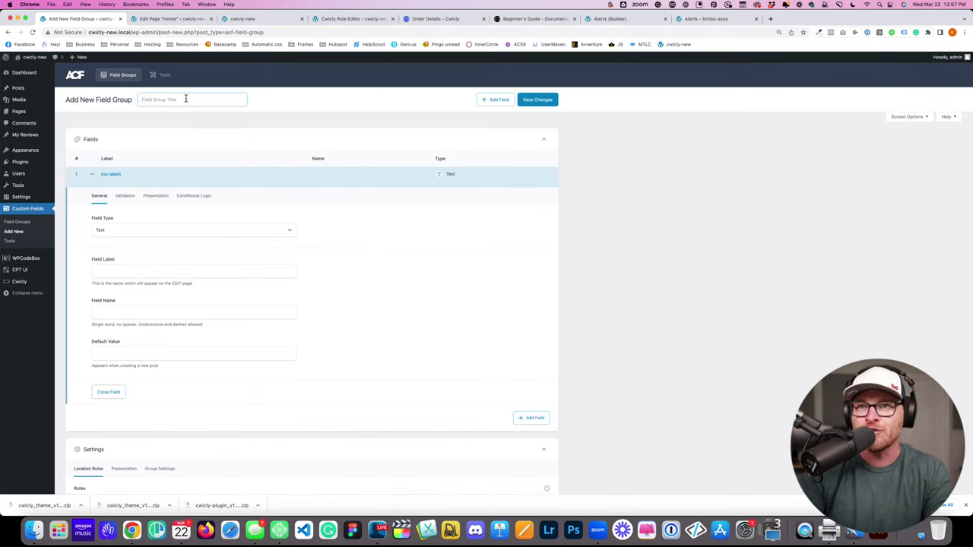
scroll(217, 139, down, 1)
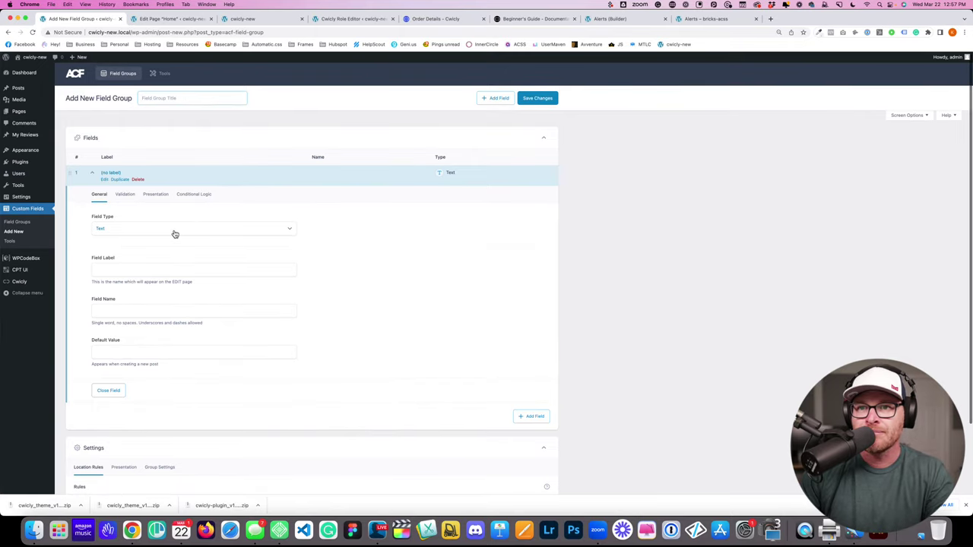
key(Return)
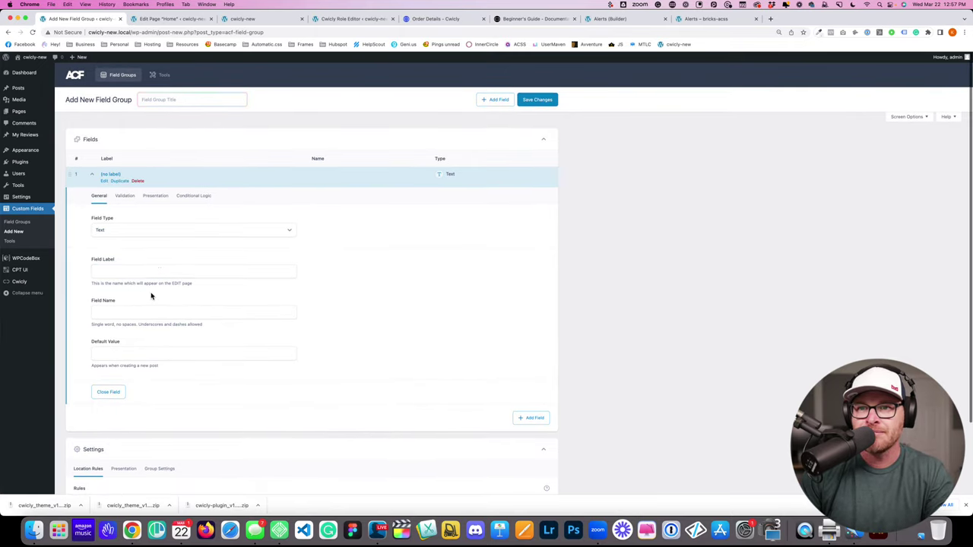
click(174, 264)
click(179, 102)
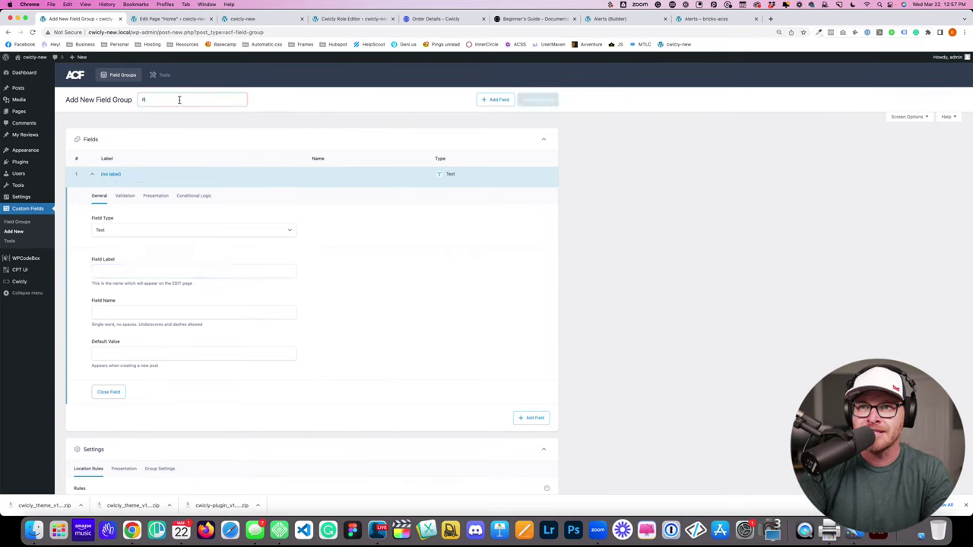
text(Reviews)
Step: Label the group's text field "Name", set the location rule to the Review post type, and save the field group
click(139, 268)
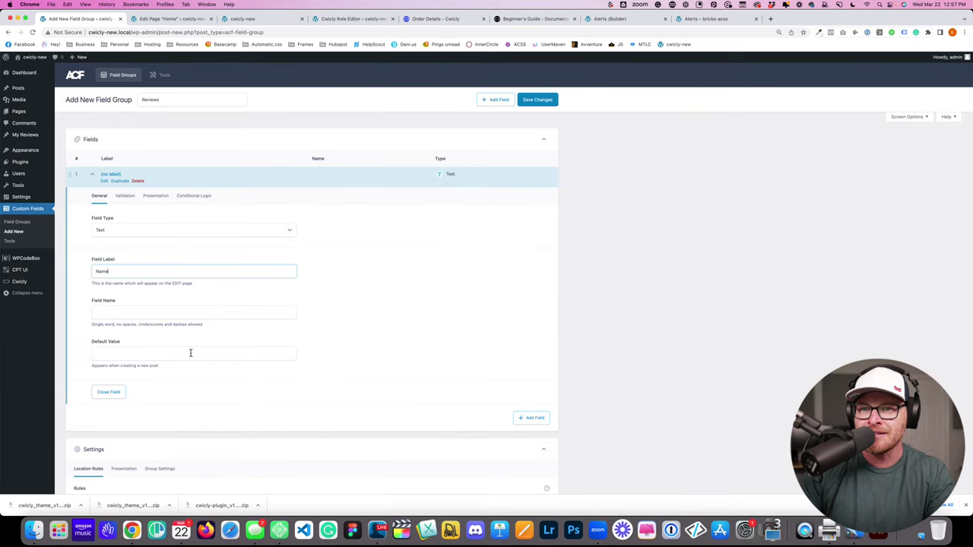
scroll(353, 230, down, 2)
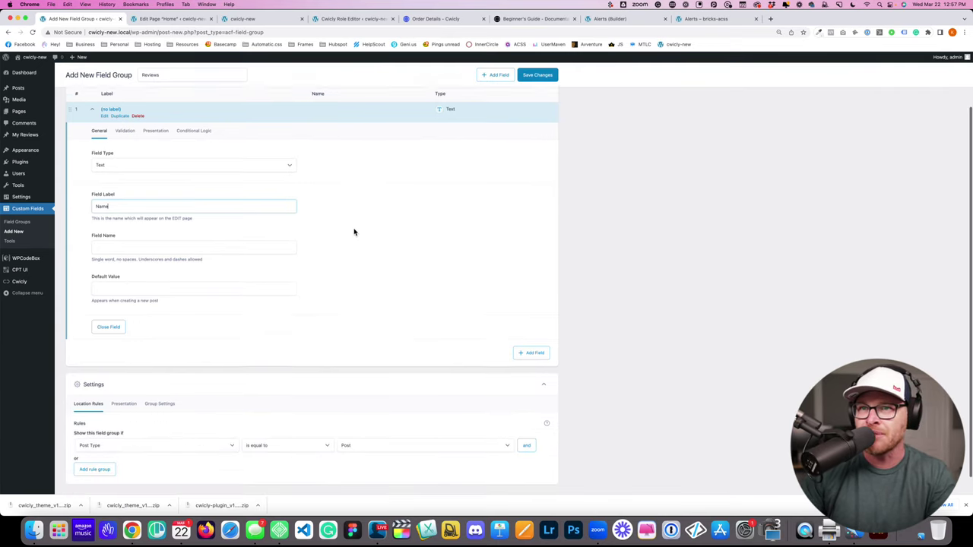
click(380, 428)
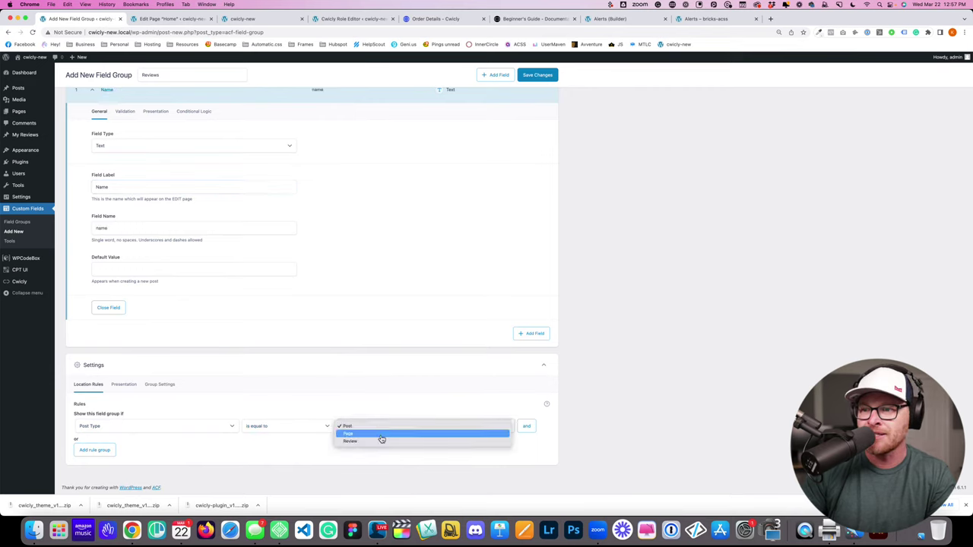
click(377, 443)
click(539, 76)
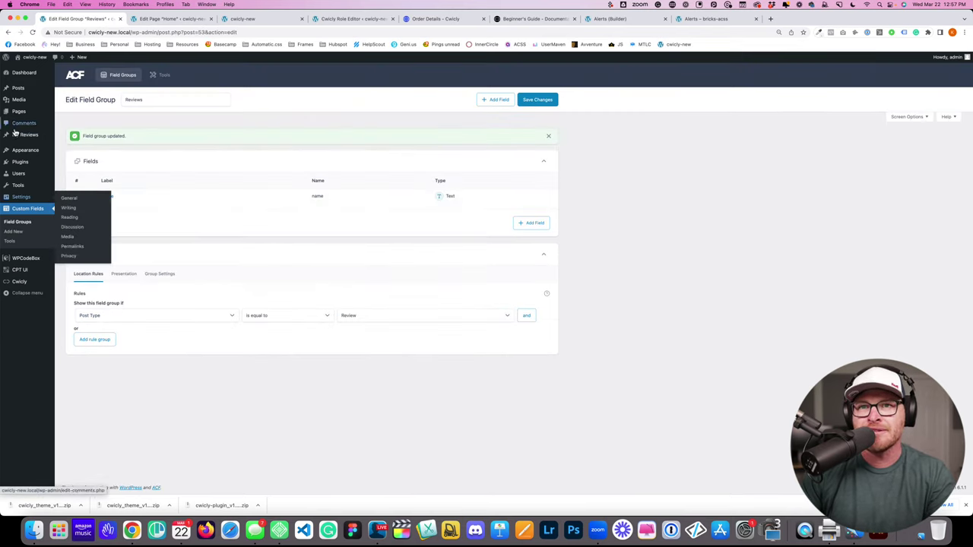
Step: Start a new review in My Reviews and enter the reviewer's name in its Name field
mouse_move(16, 139)
click(84, 137)
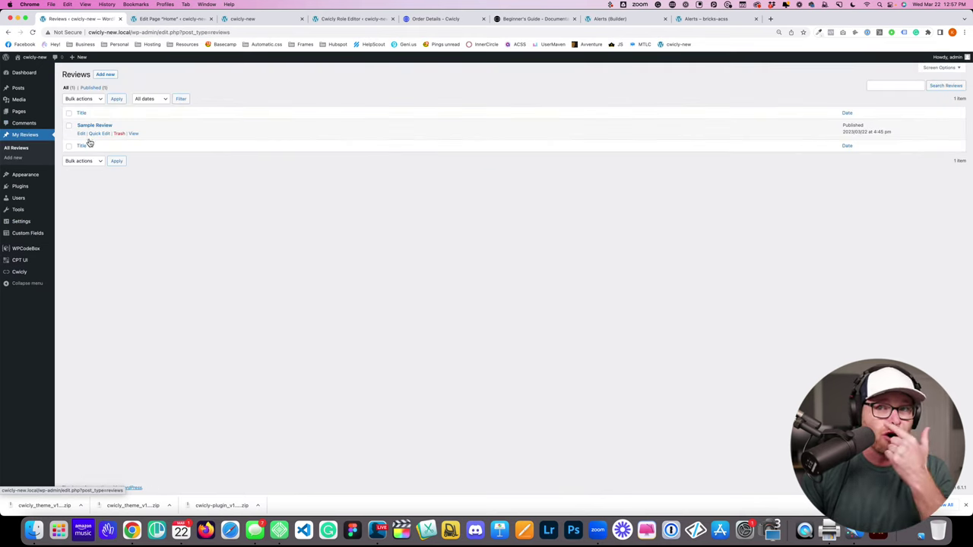
click(104, 74)
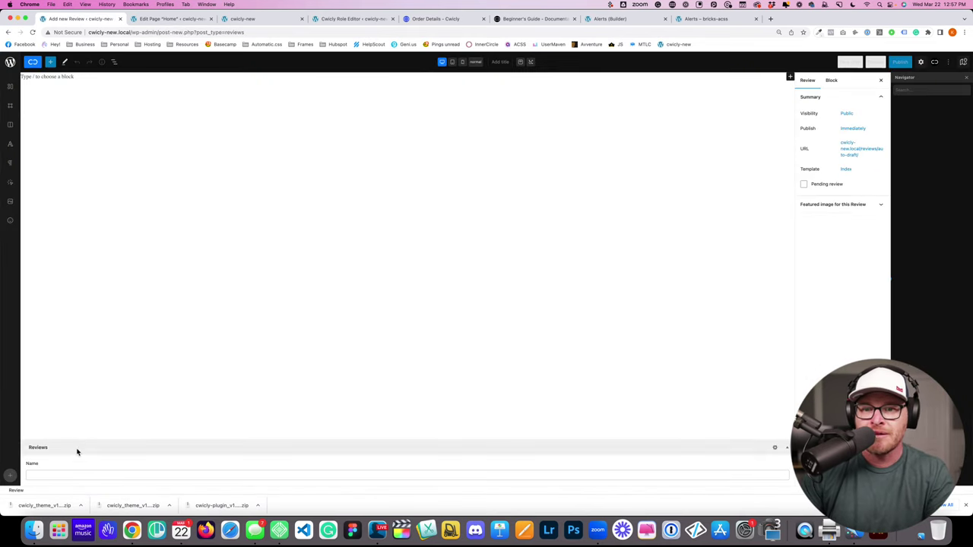
click(70, 475)
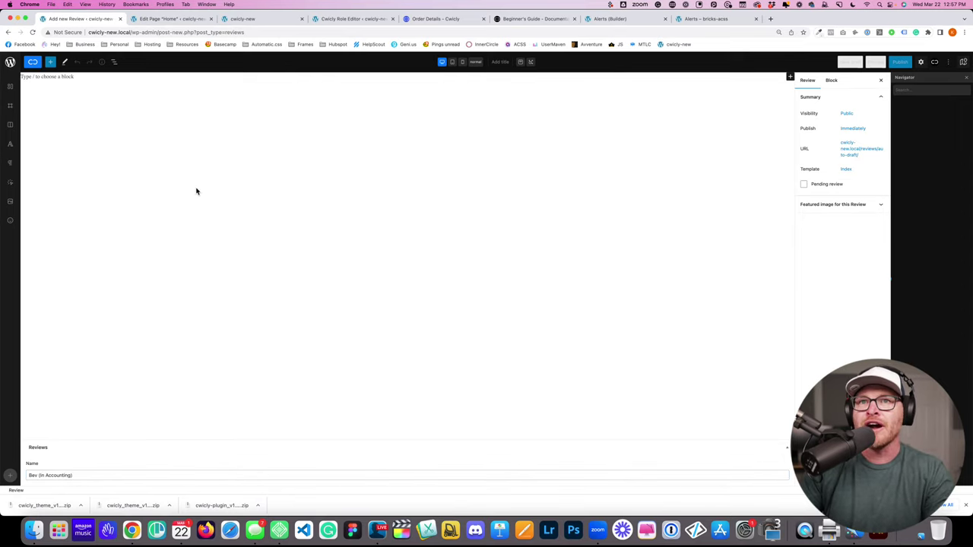
Step: Write the review text "This agency was great. I just wished they made the logo bigger and made the design pop more." and publish the review
click(66, 78)
text(This)
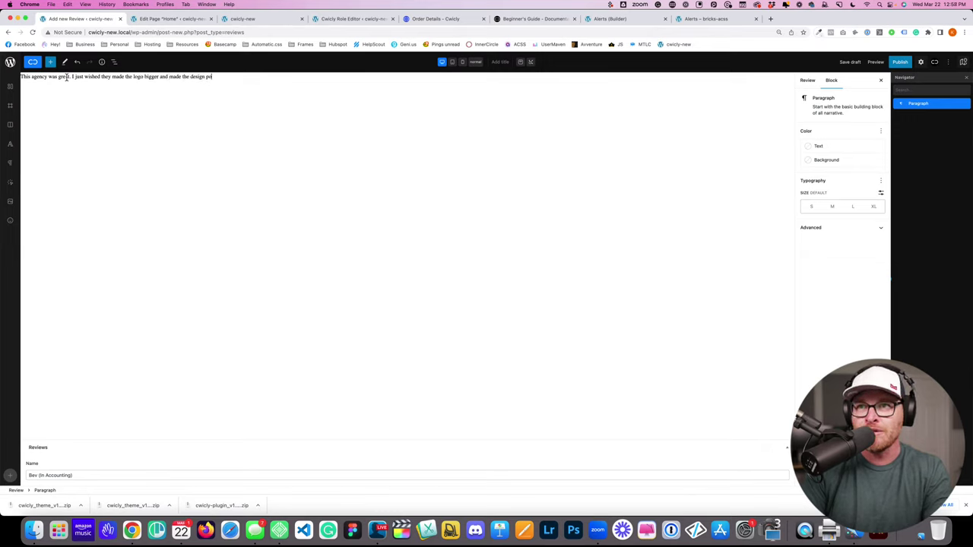
text(p more.)
click(900, 61)
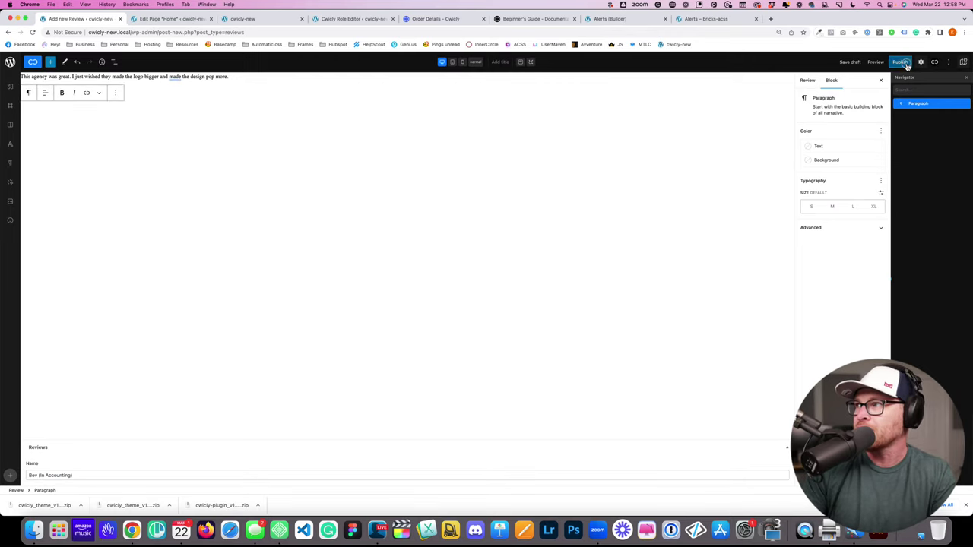
click(902, 61)
click(200, 219)
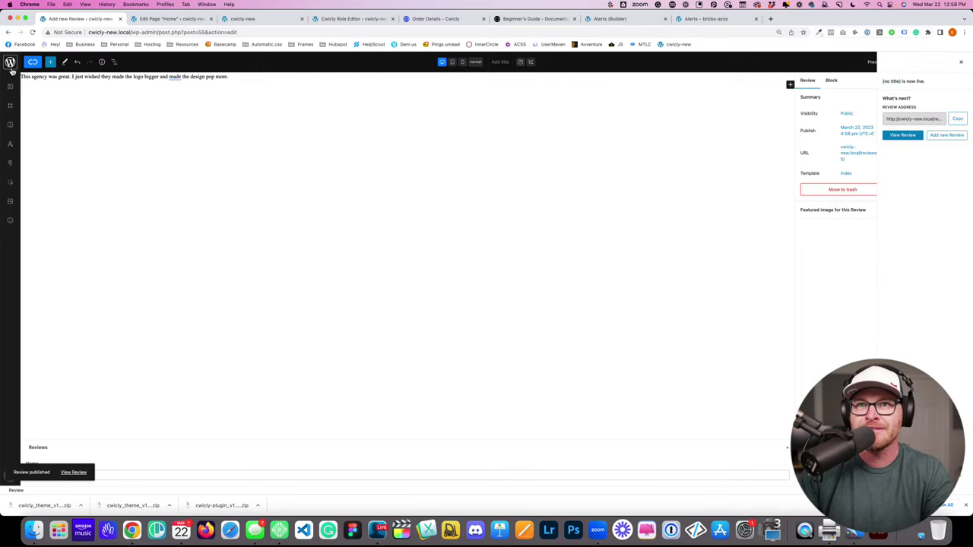
Step: Return to the Home page editor, save and reload the page, and reselect the Repeater block in Review Cards
click(10, 62)
click(171, 18)
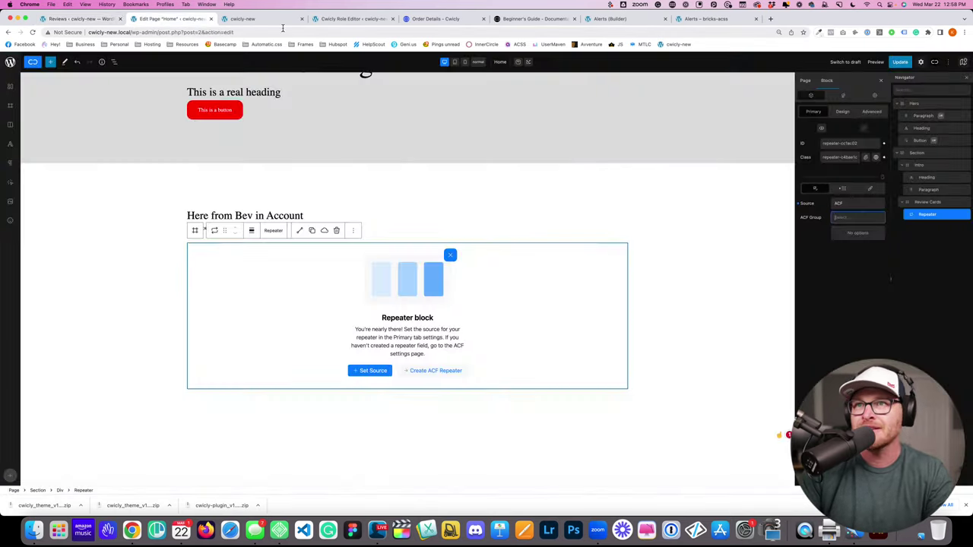
click(900, 62)
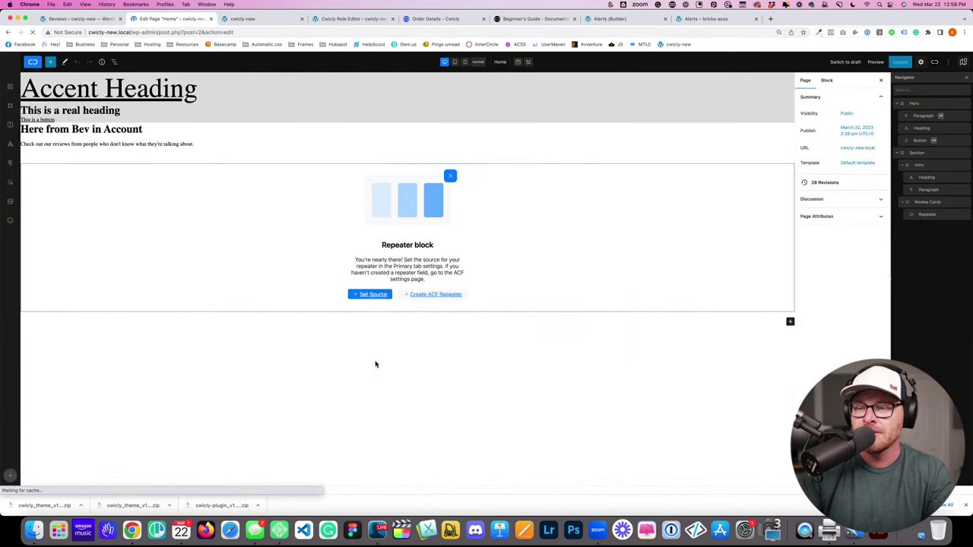
click(378, 443)
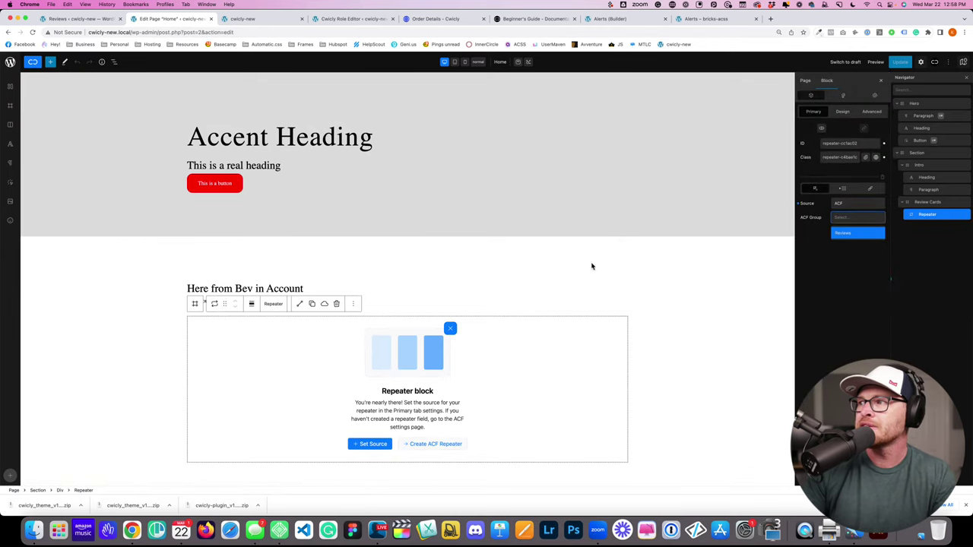
Step: Set the Repeater's ACF group to Reviews and its ACF field to Name, and look through the location options
click(844, 218)
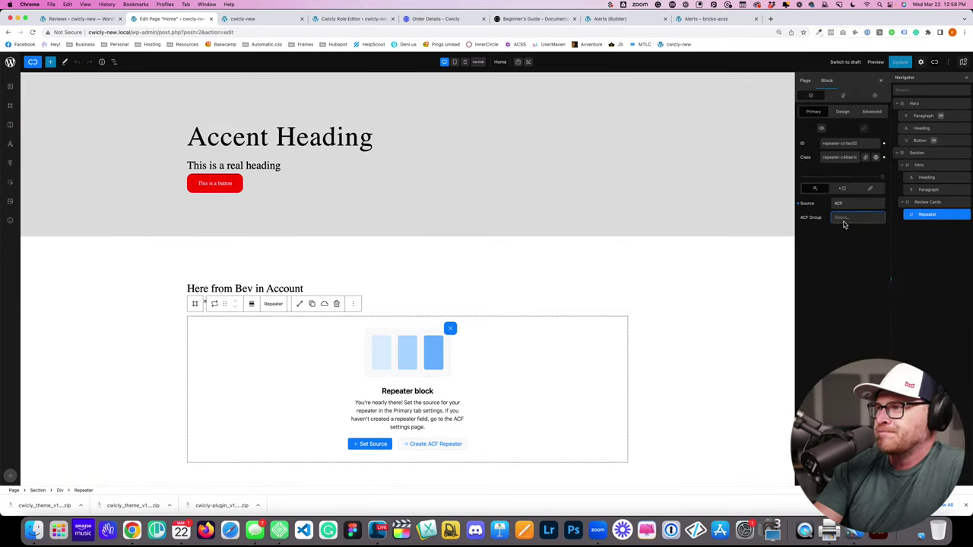
click(842, 217)
click(847, 233)
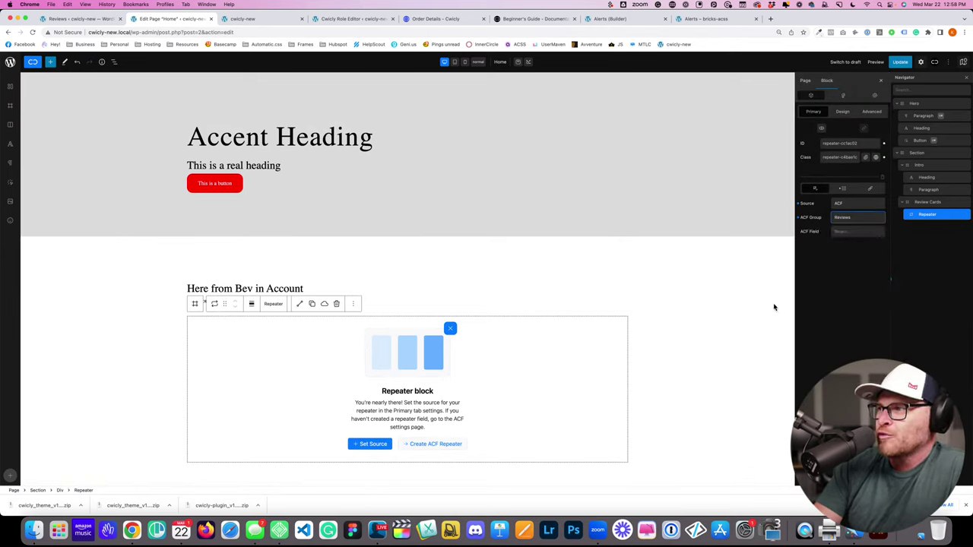
click(849, 232)
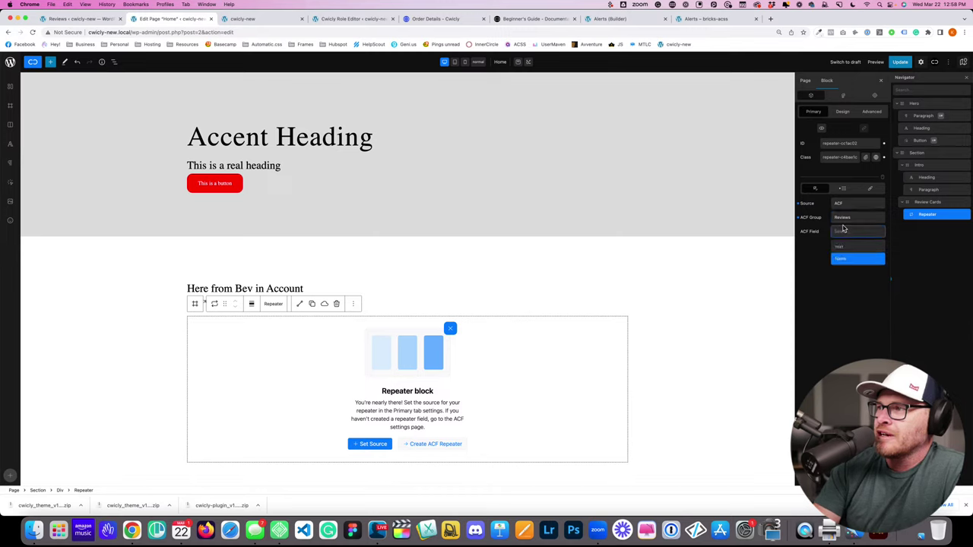
click(845, 262)
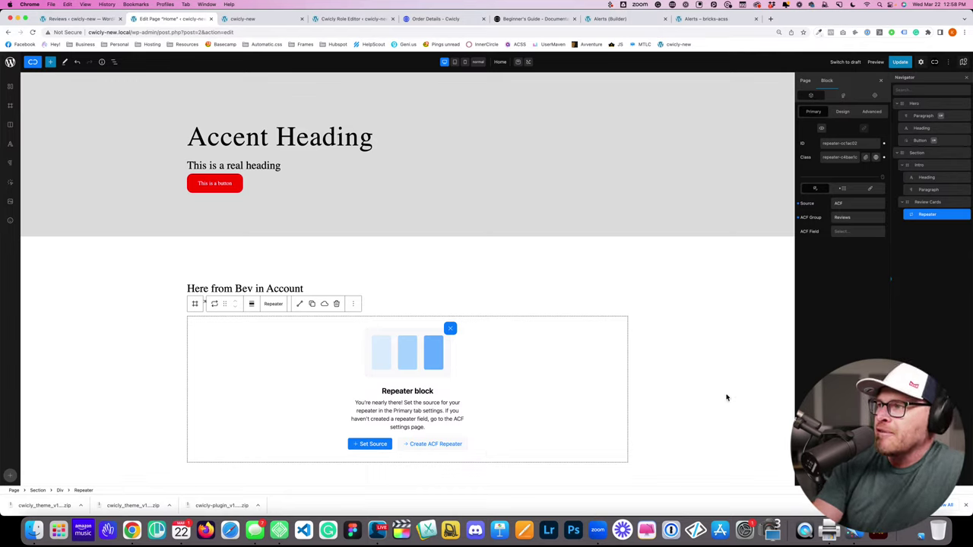
click(853, 231)
click(852, 260)
click(847, 245)
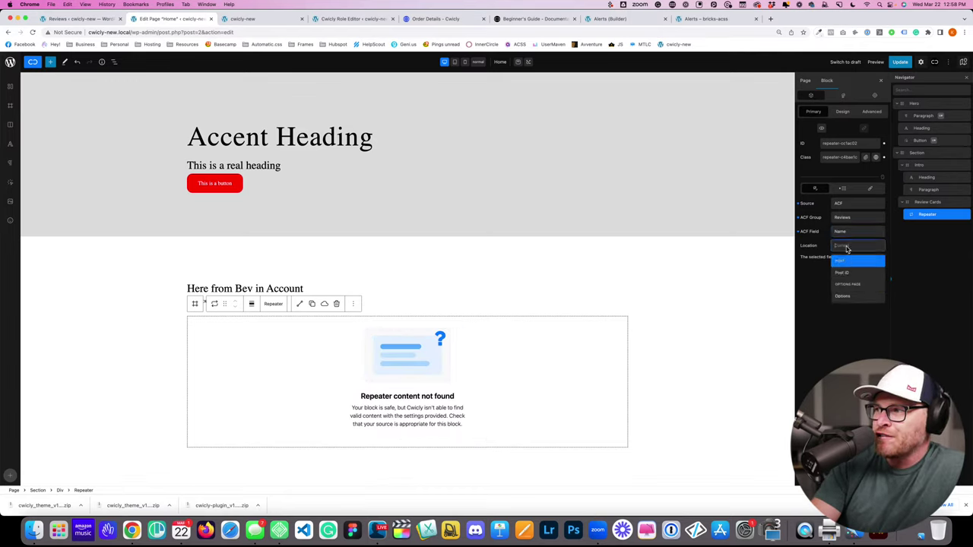
click(838, 332)
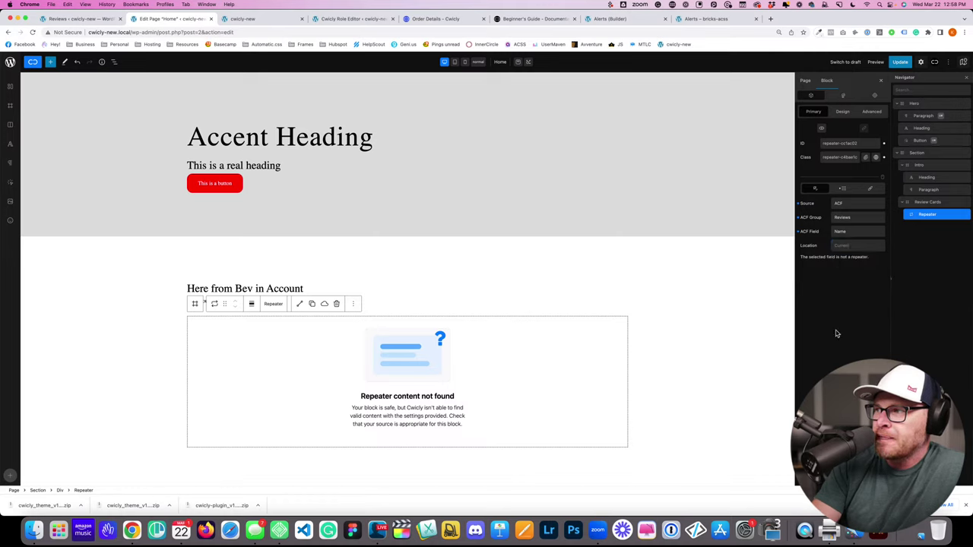
Step: Save and reload the page, reselect the Repeater, clear its ACF field, and check the available fields
click(900, 62)
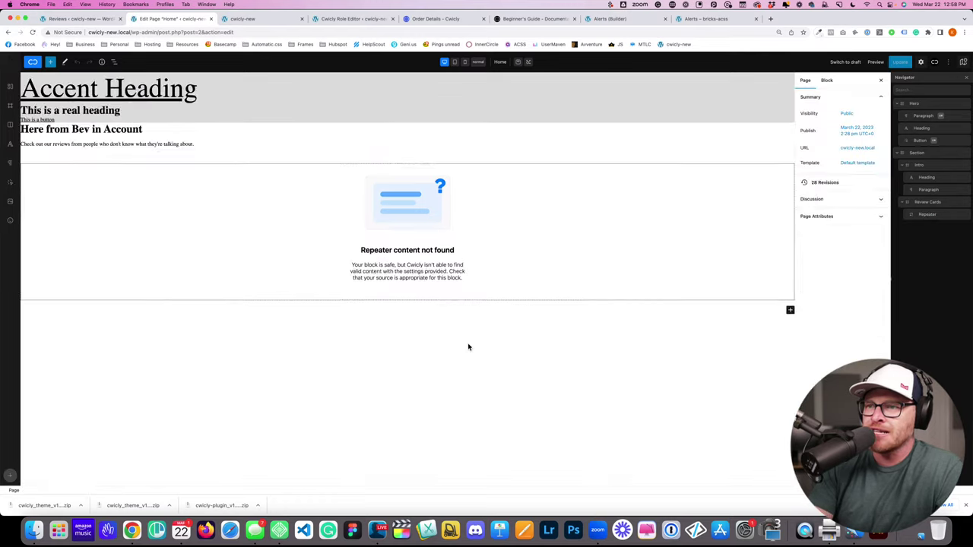
click(354, 360)
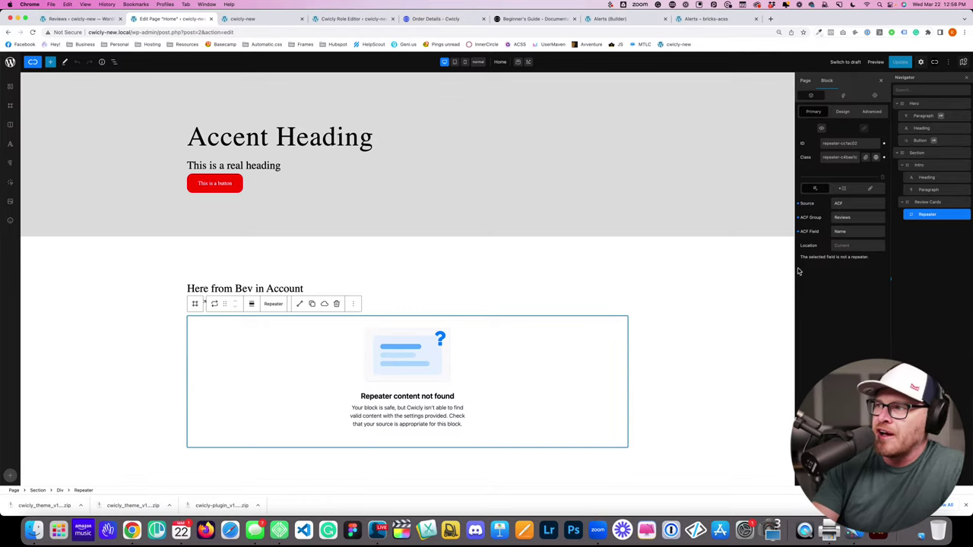
click(798, 232)
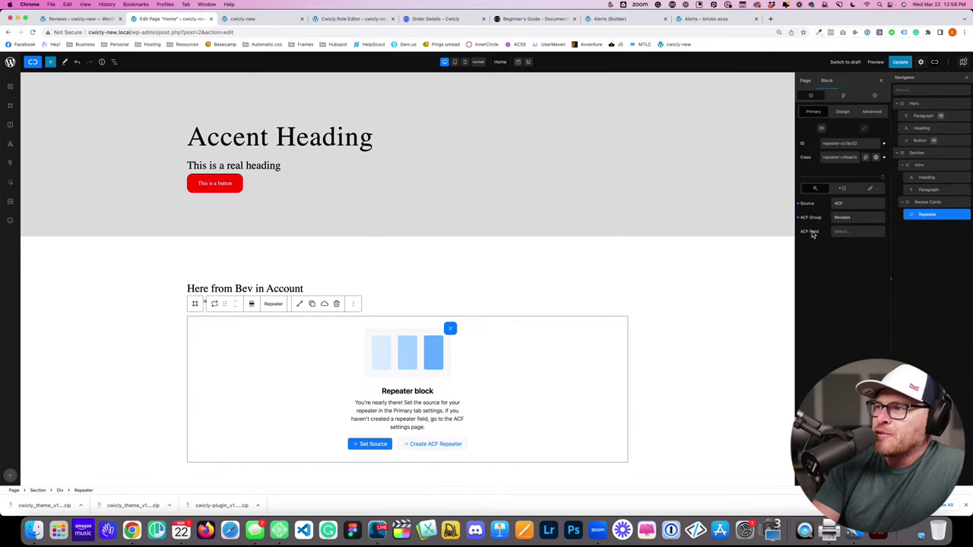
click(843, 232)
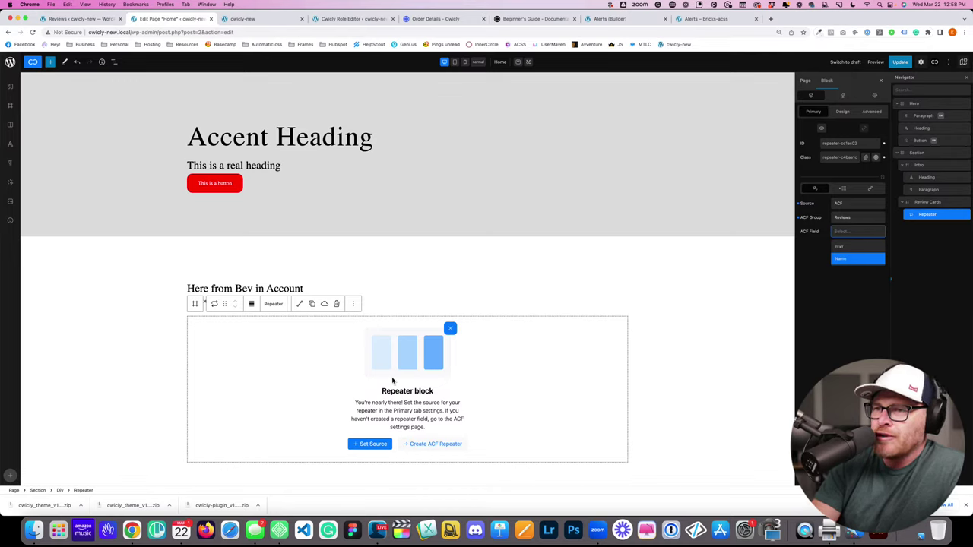
click(219, 351)
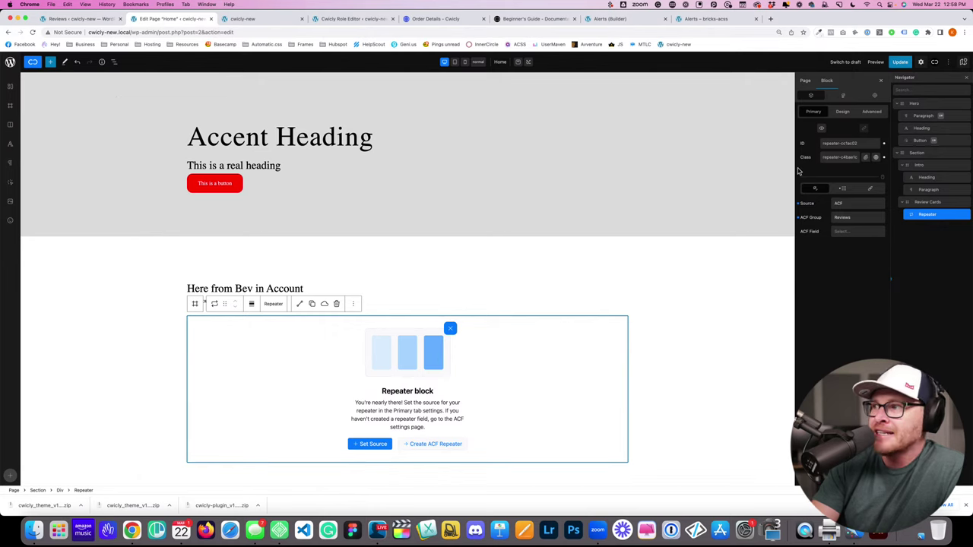
Step: Try to nest a new Div block inside the Repeater, and delete the Div
click(50, 62)
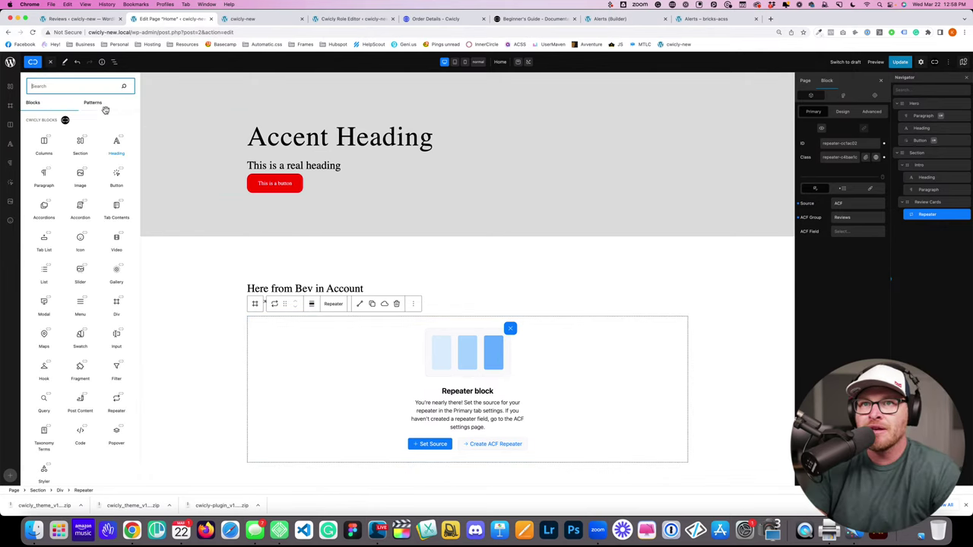
text(div)
click(44, 126)
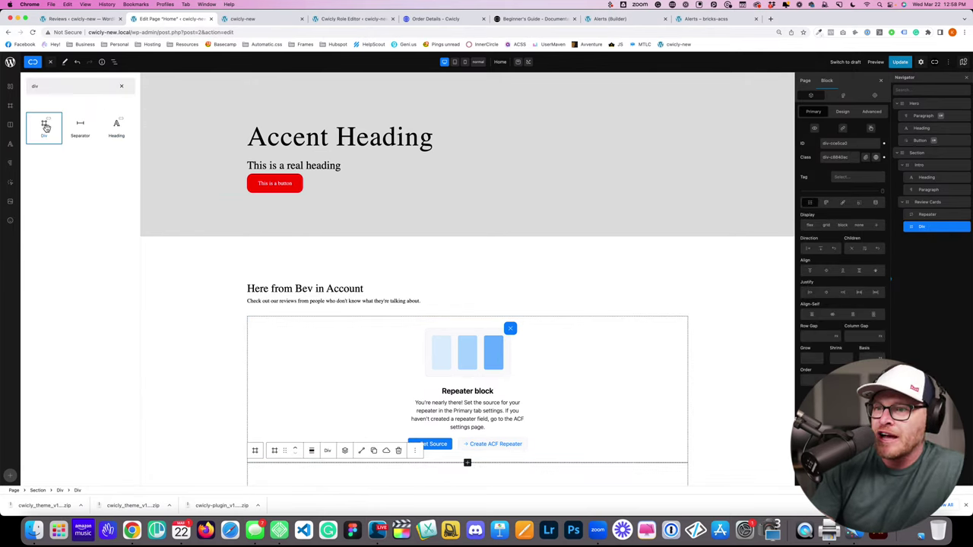
drag(930, 223, 924, 231)
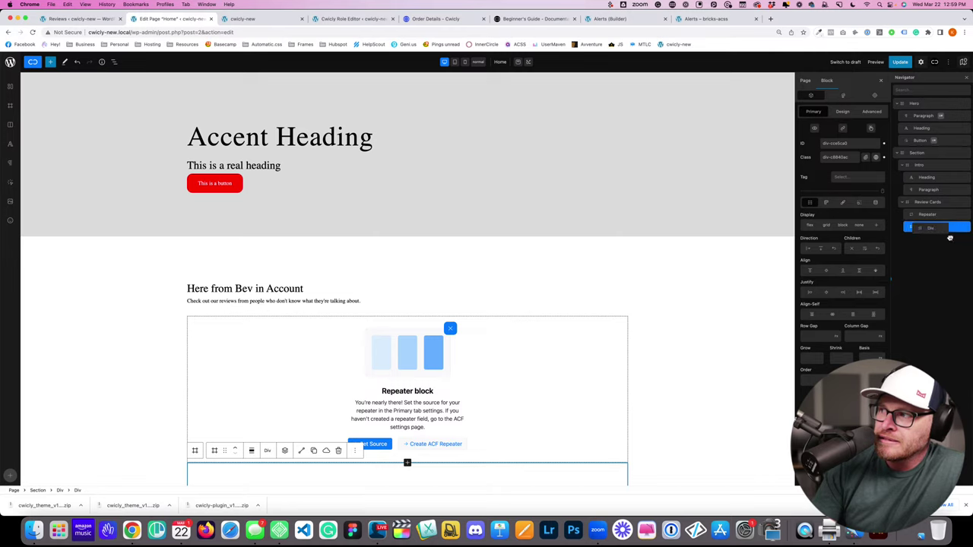
click(963, 227)
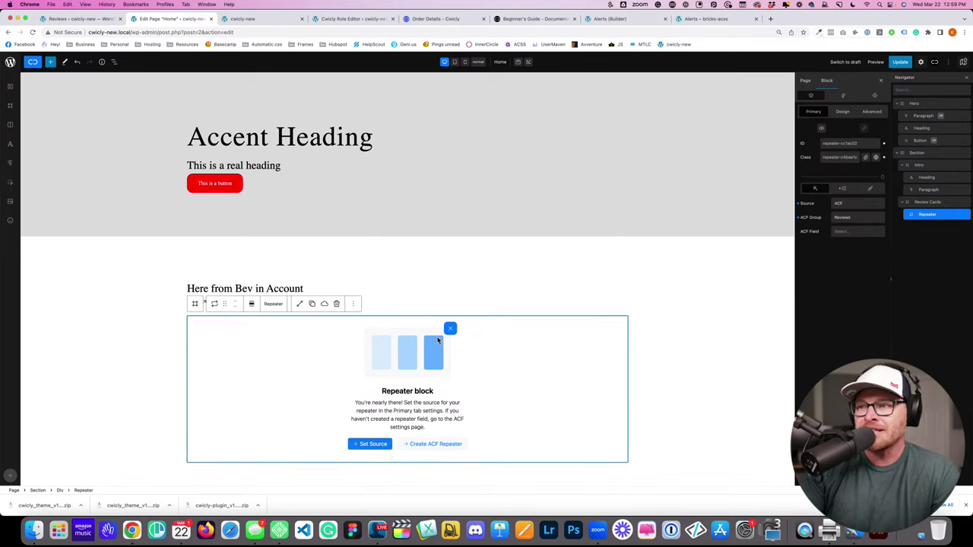
Step: Set the Repeater's ACF field to Name, try Post ID as its location, and reset the location
click(856, 230)
click(852, 252)
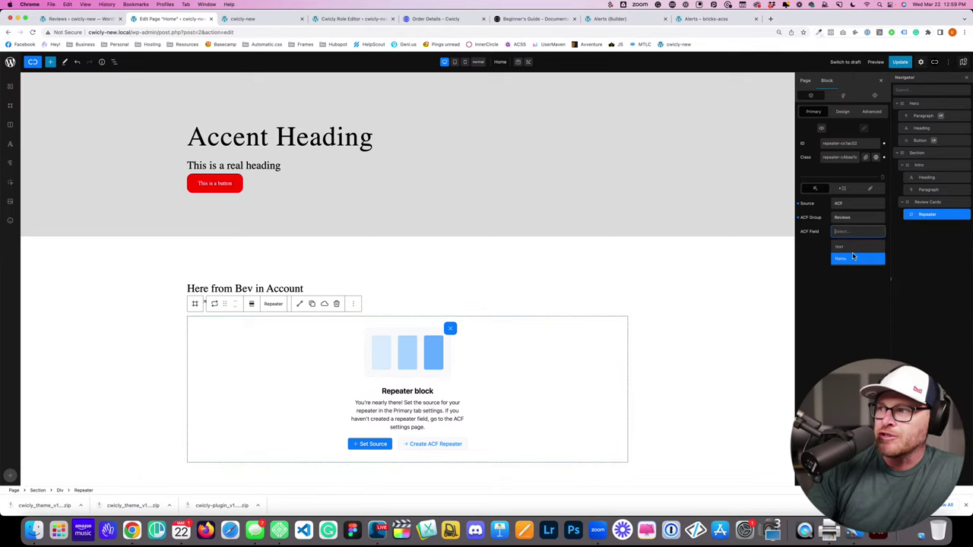
click(838, 248)
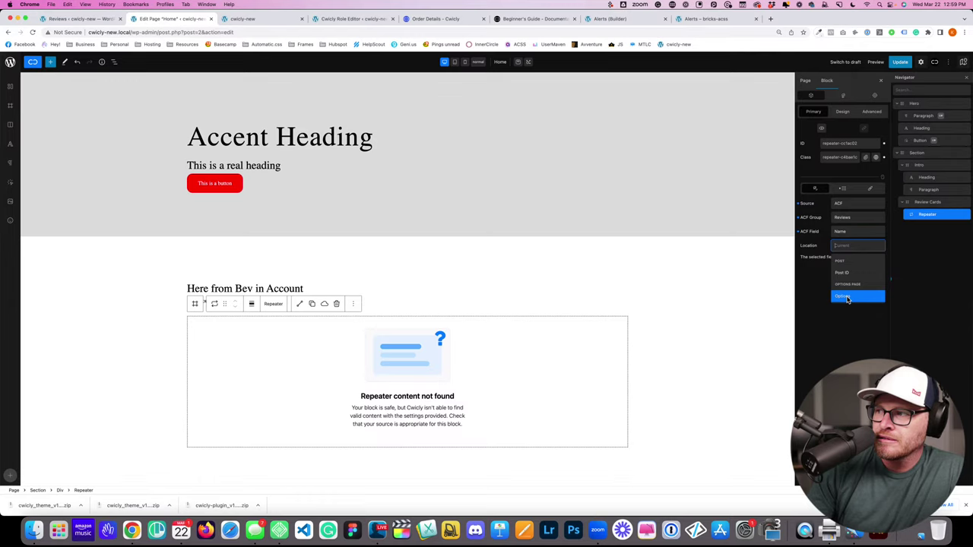
click(846, 273)
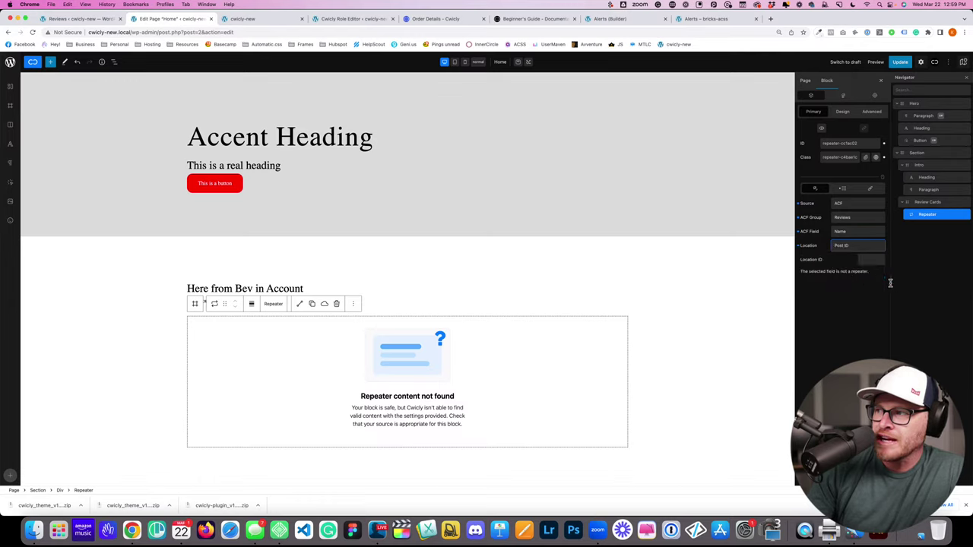
click(855, 245)
click(798, 248)
click(798, 247)
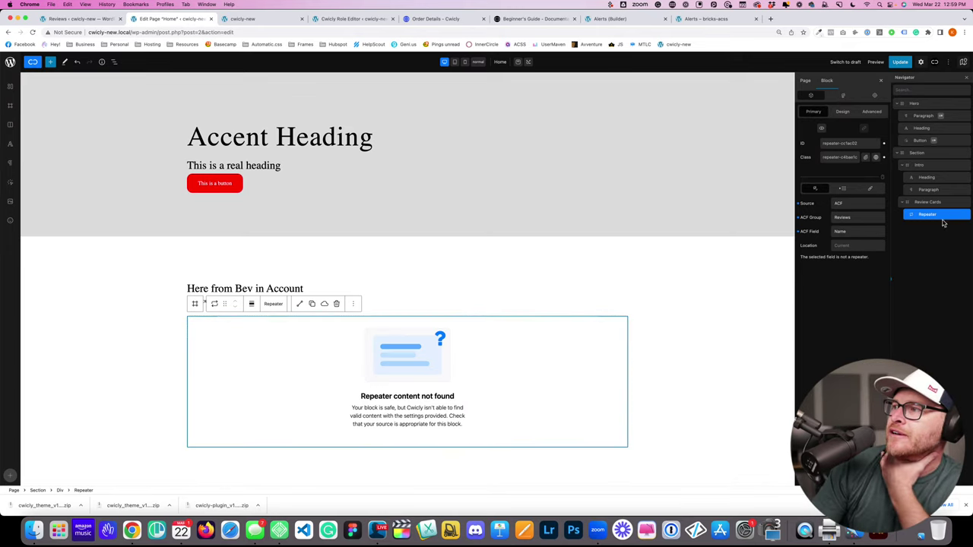
Step: Delete the Repeater from Review Cards and put a Query block inside Review Cards instead
click(966, 217)
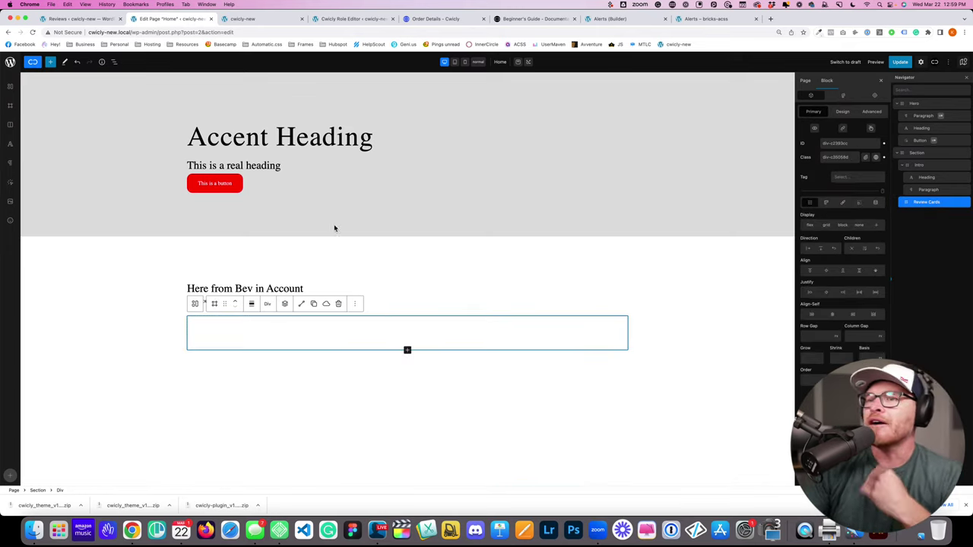
click(50, 62)
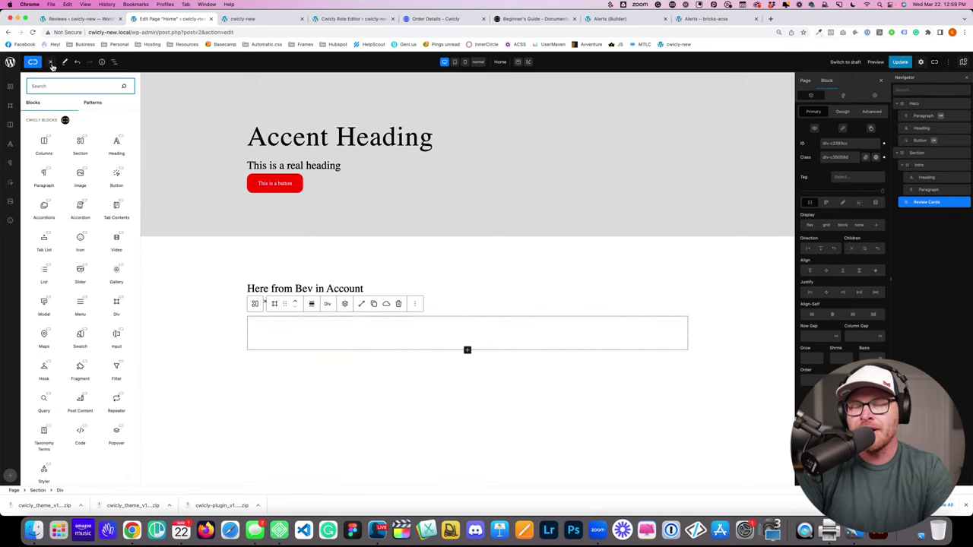
text(query)
drag(43, 128, 564, 321)
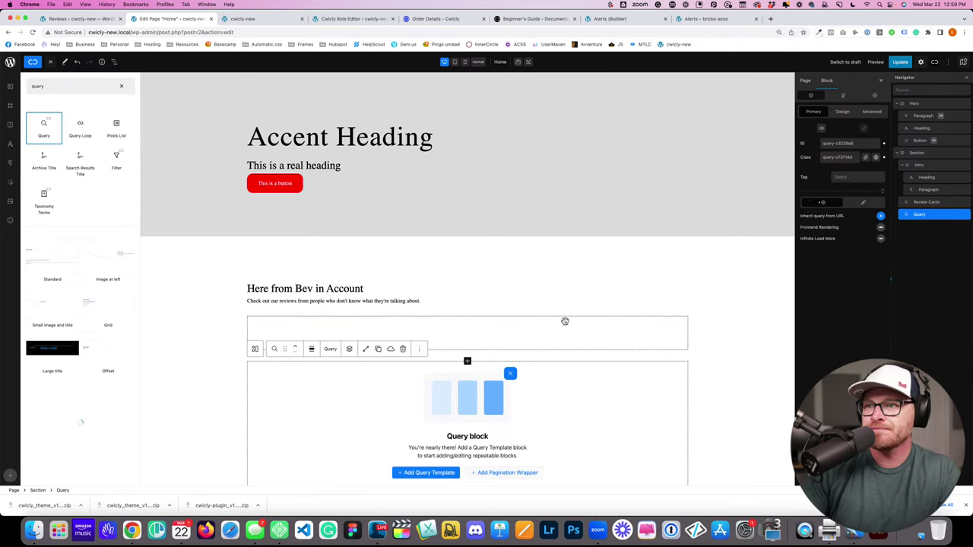
click(930, 213)
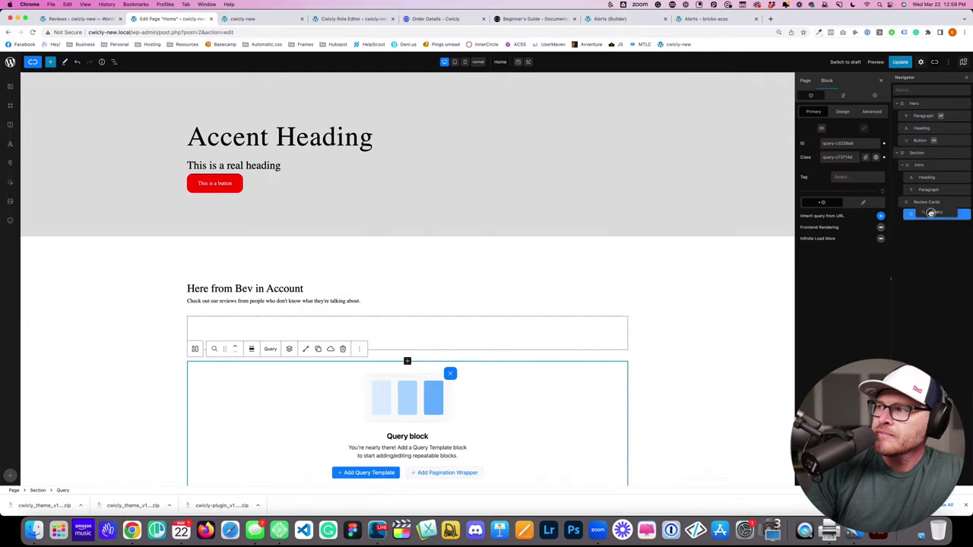
drag(931, 213, 932, 217)
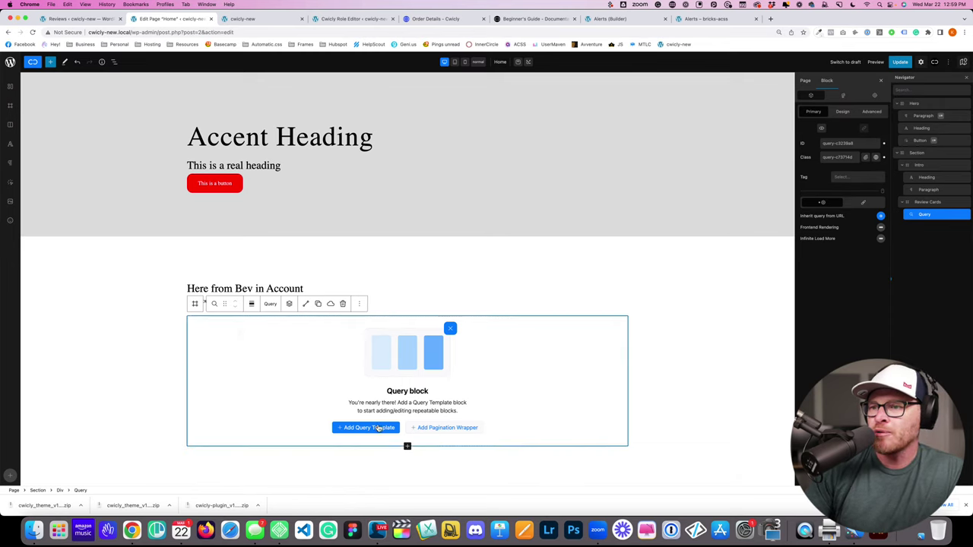
Step: Add a Query Template to the Query block and place a Div inside the template
click(380, 429)
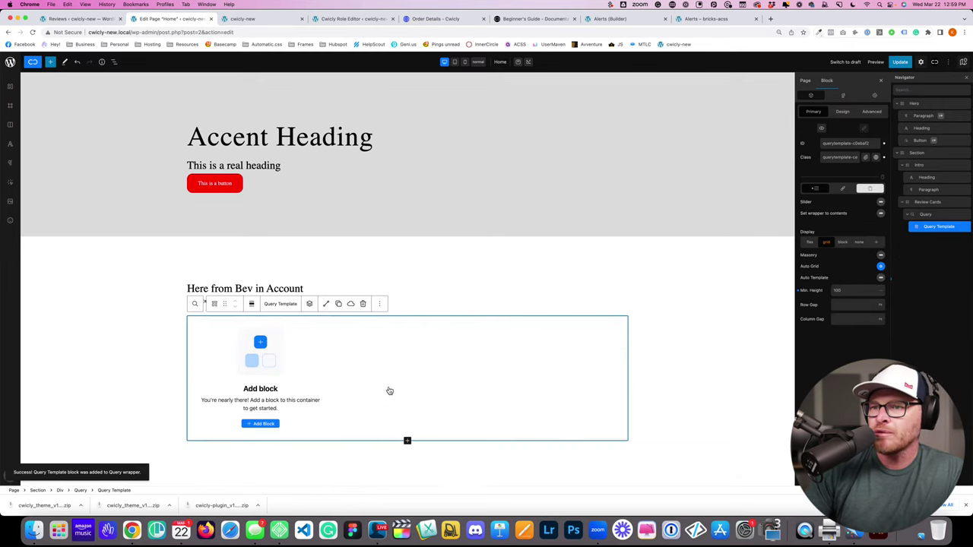
click(262, 424)
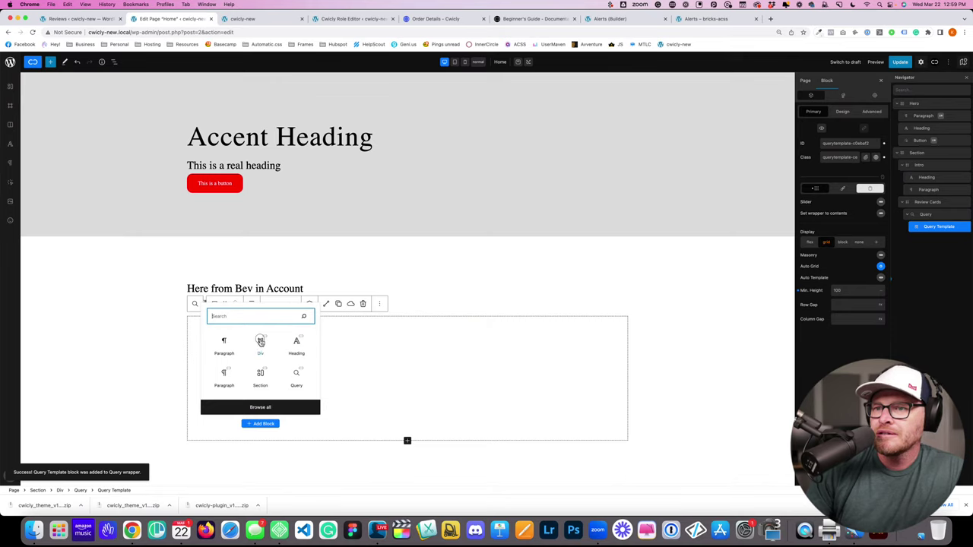
click(261, 346)
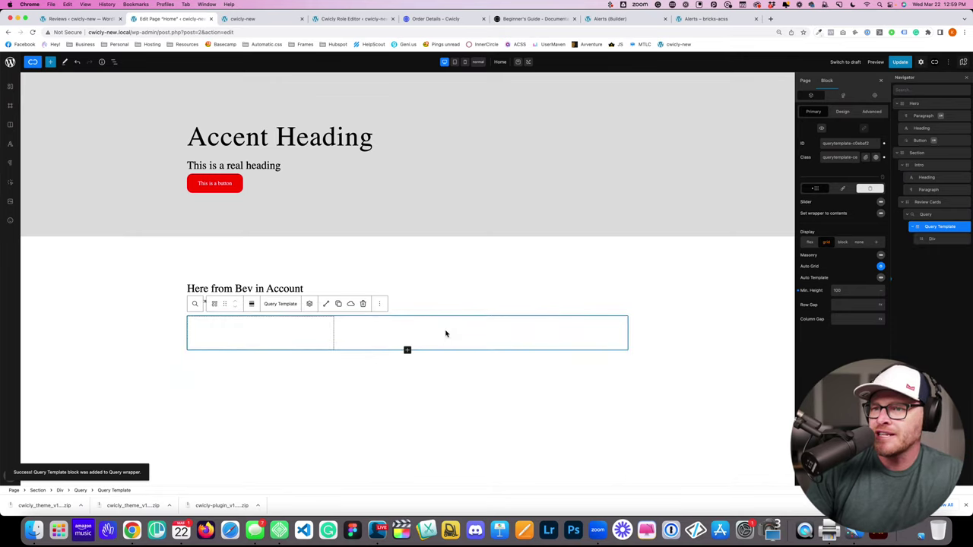
Step: Turn off inheriting the query from the URL on the Query block and open its Query Editor
click(939, 239)
click(933, 226)
click(926, 214)
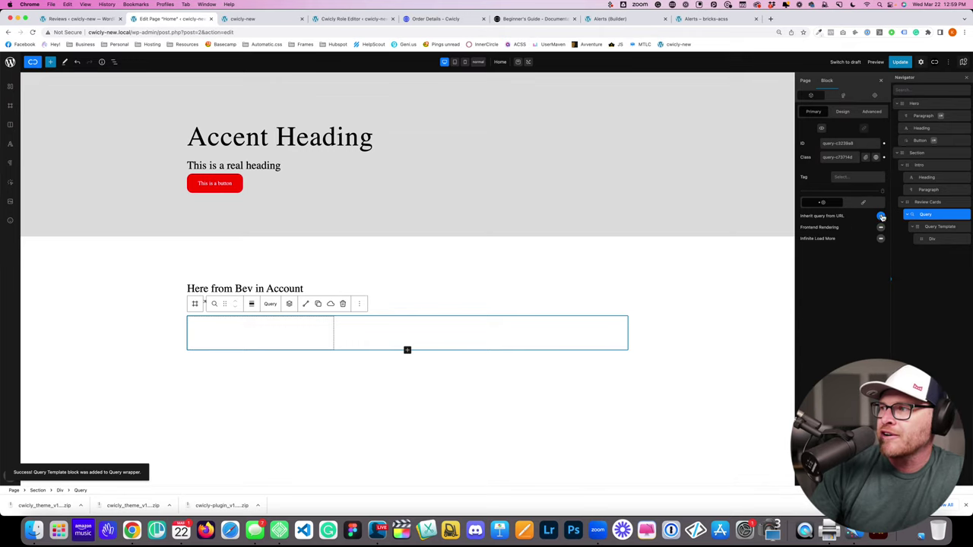
click(880, 216)
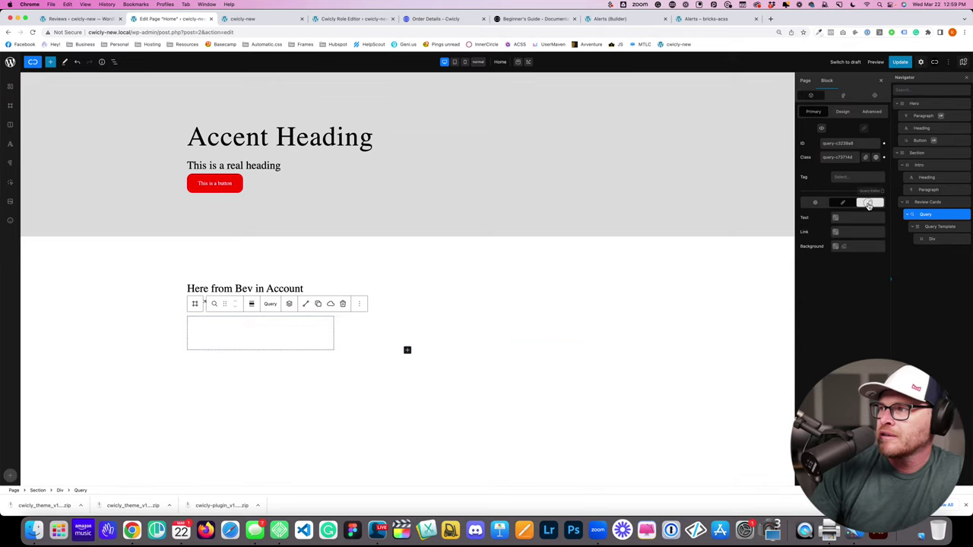
click(842, 202)
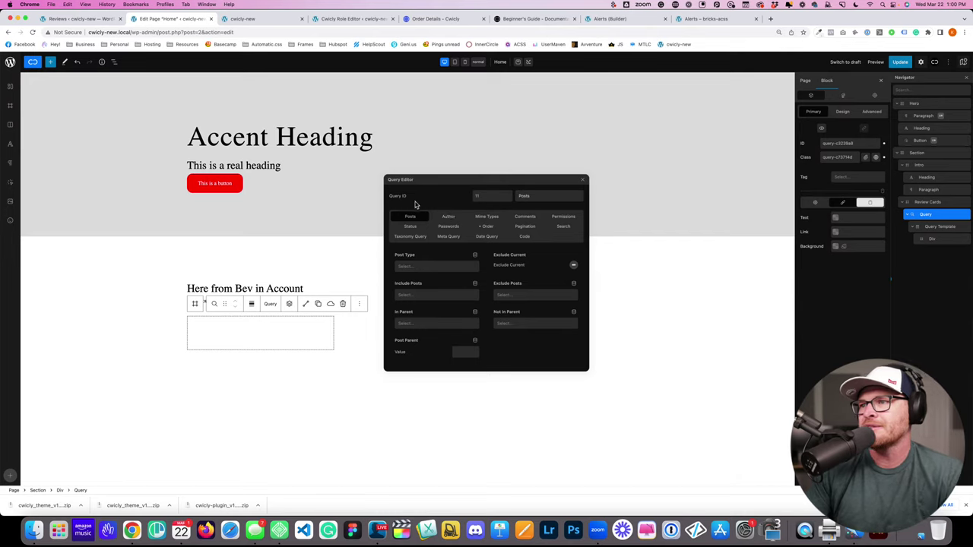
Step: Examine the source types the Query Editor offers, and keep Posts selected
click(542, 196)
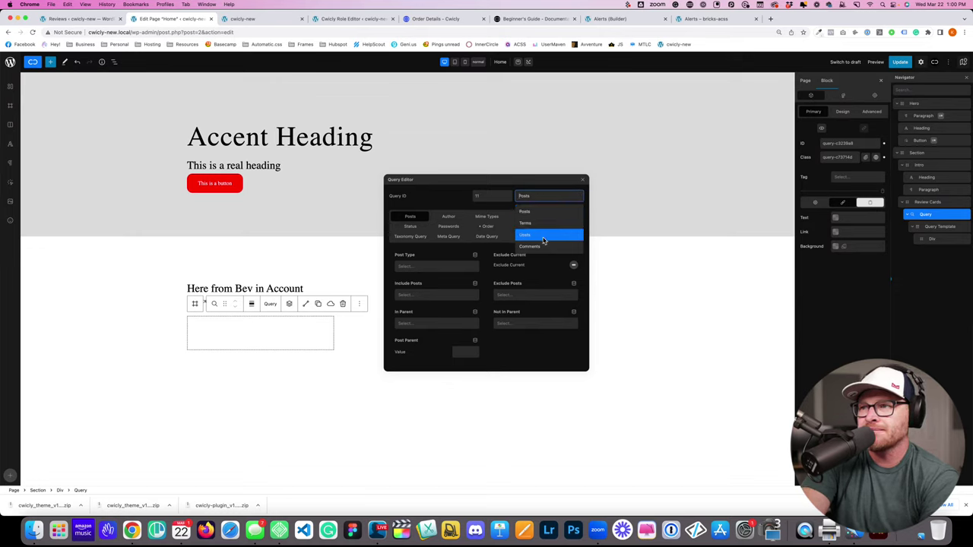
click(542, 212)
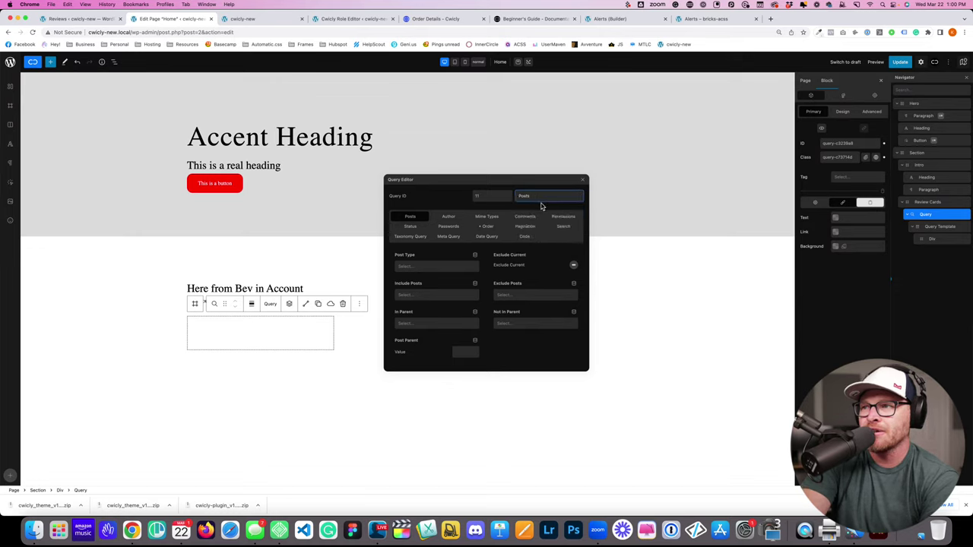
click(539, 199)
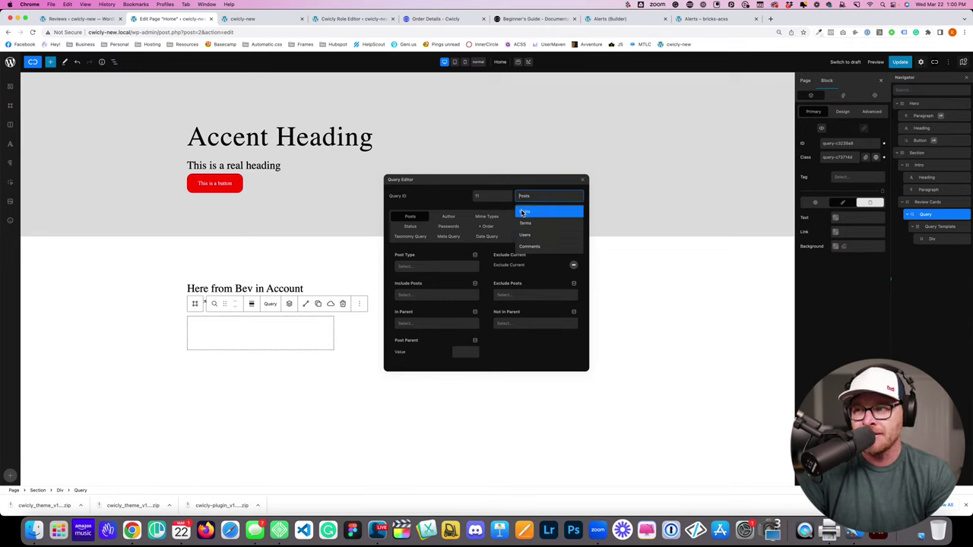
click(442, 199)
click(539, 199)
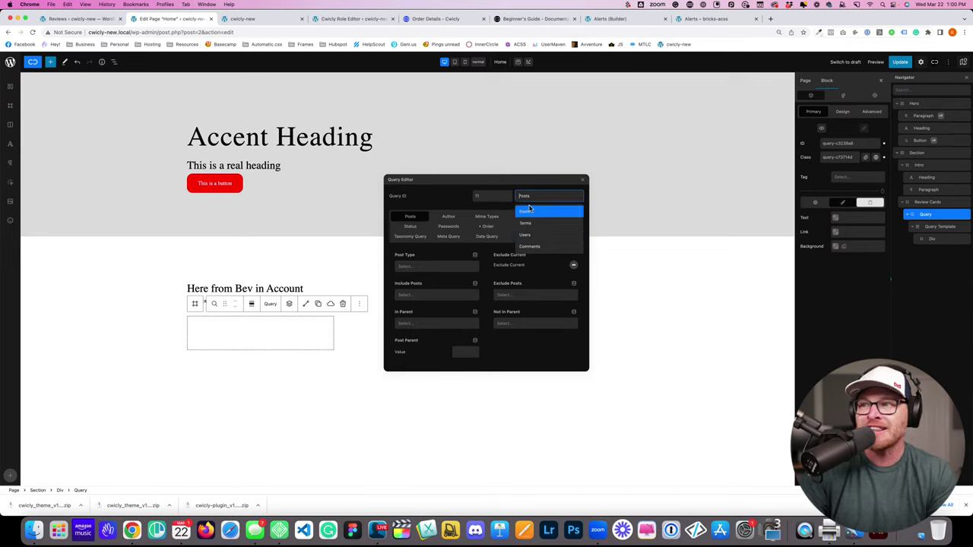
click(445, 198)
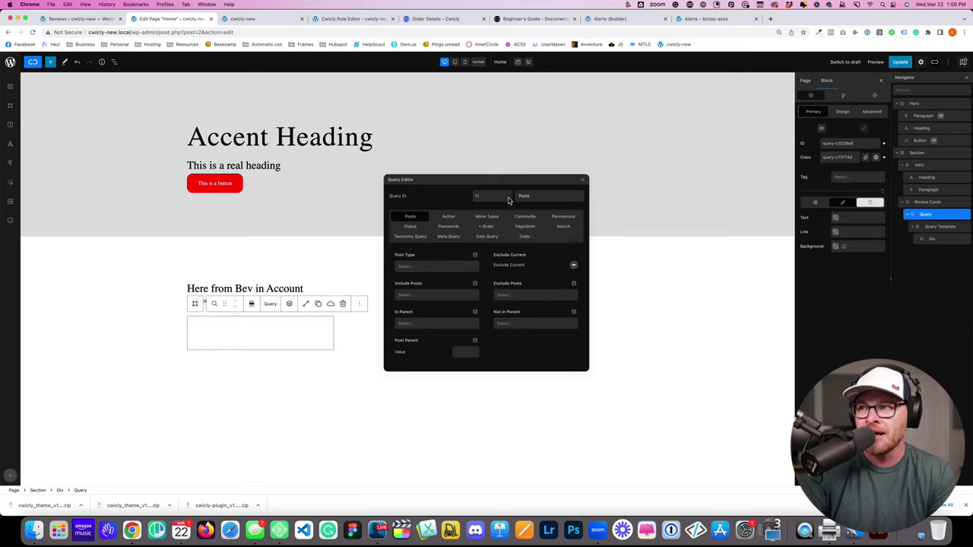
click(565, 200)
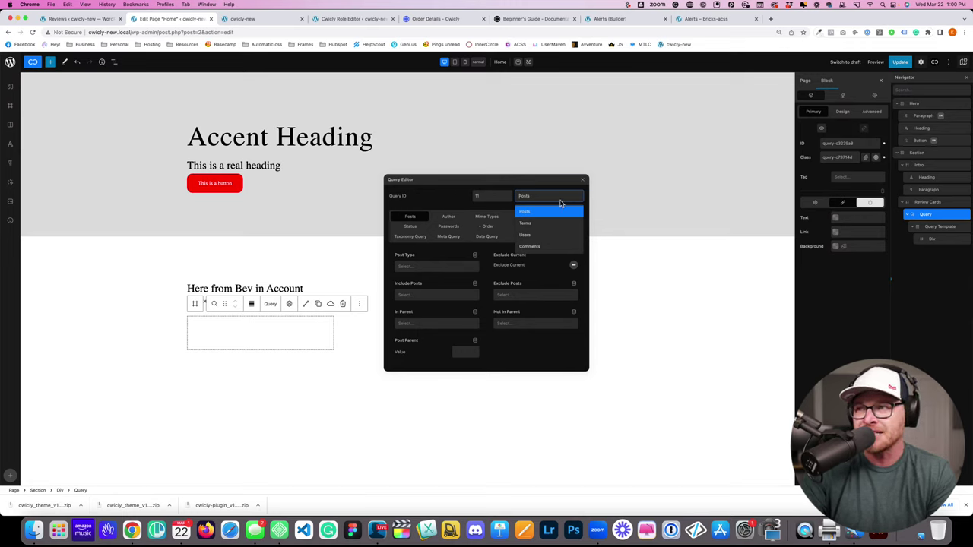
click(552, 210)
click(546, 199)
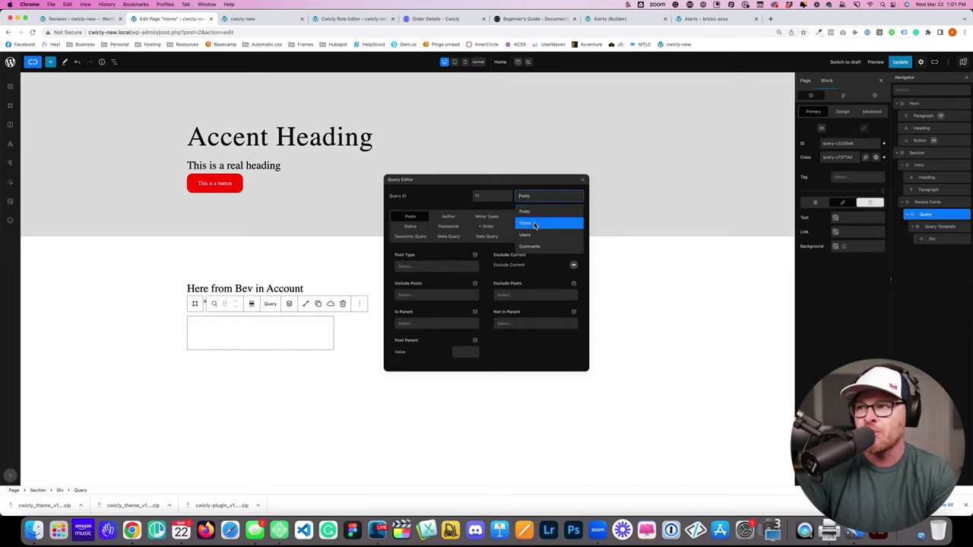
click(534, 210)
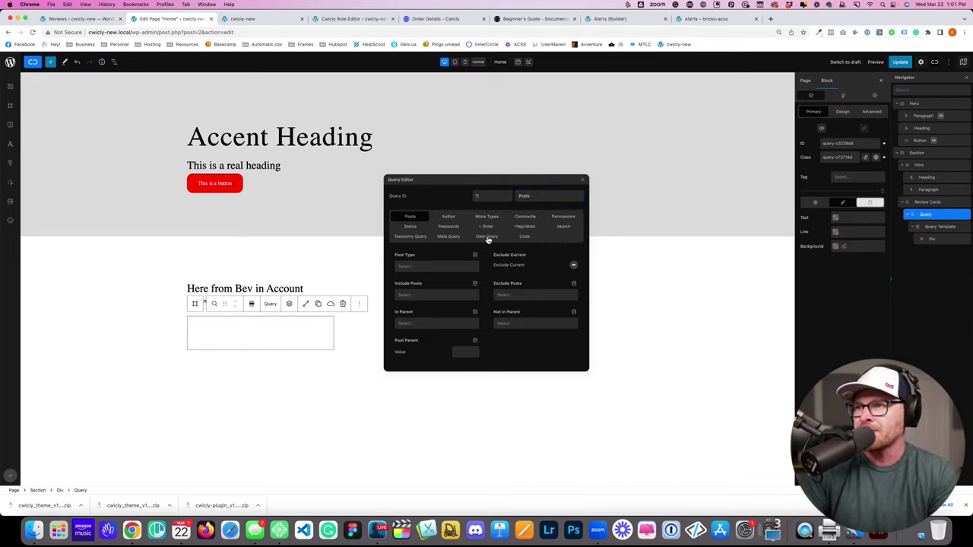
Step: Set the query's post type to Reviews and close the Query Editor
click(418, 267)
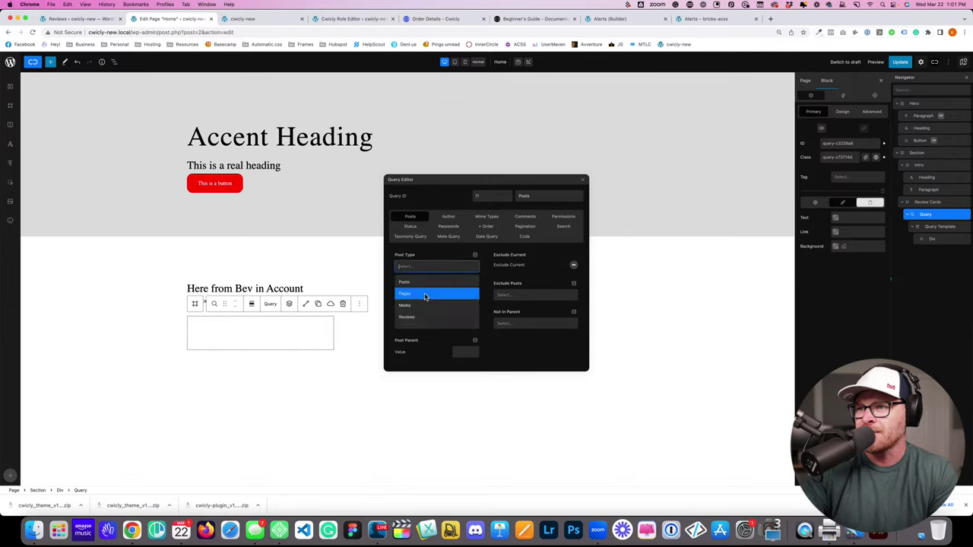
click(422, 317)
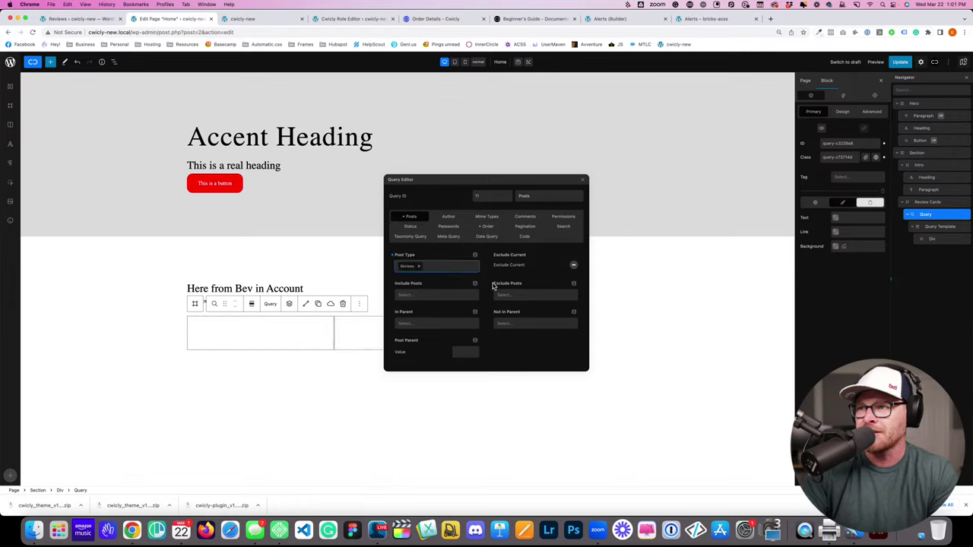
click(422, 304)
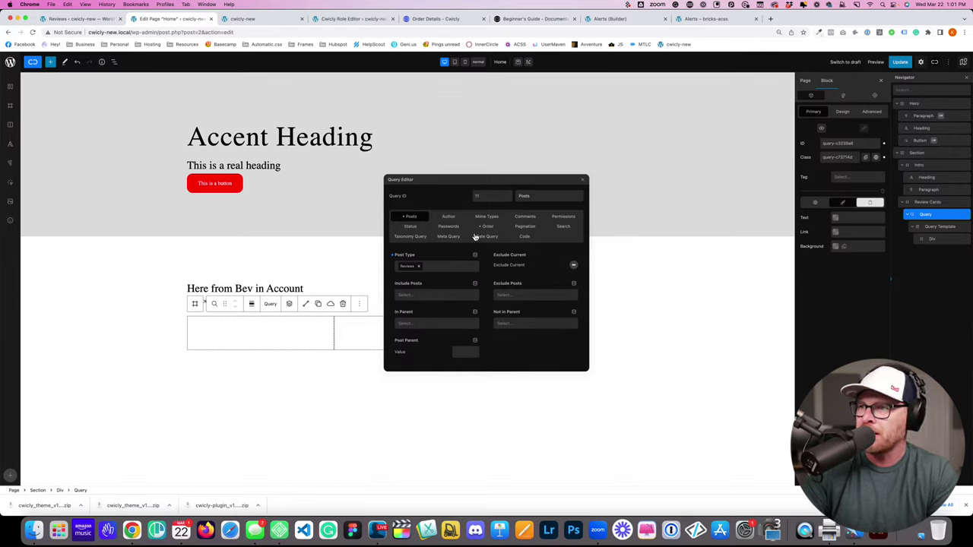
click(584, 181)
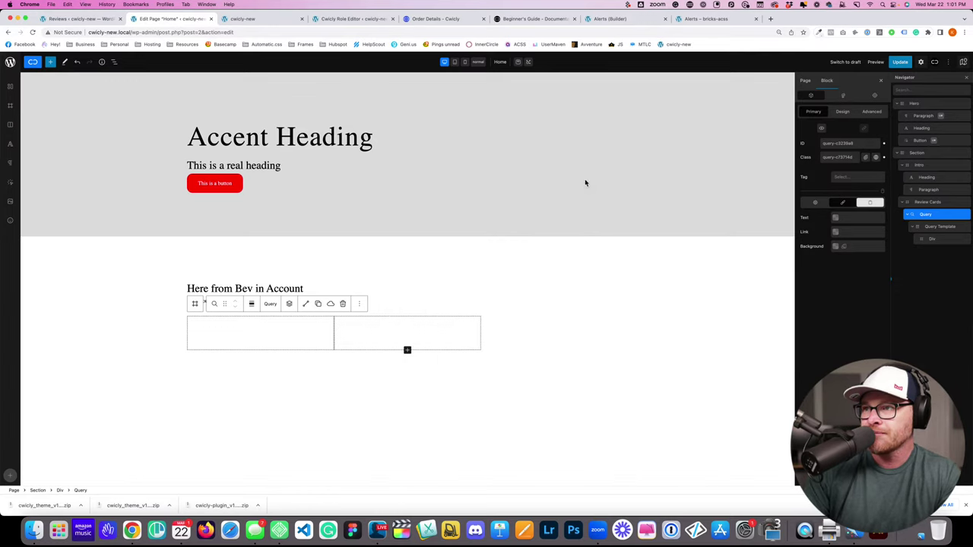
Step: Rename the Div inside the Query Template to Review Card
click(932, 238)
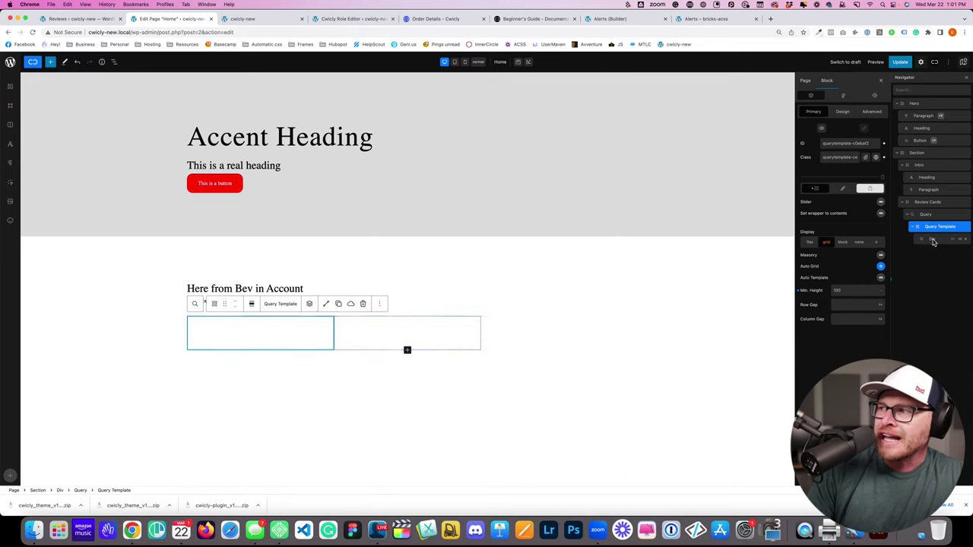
click(936, 227)
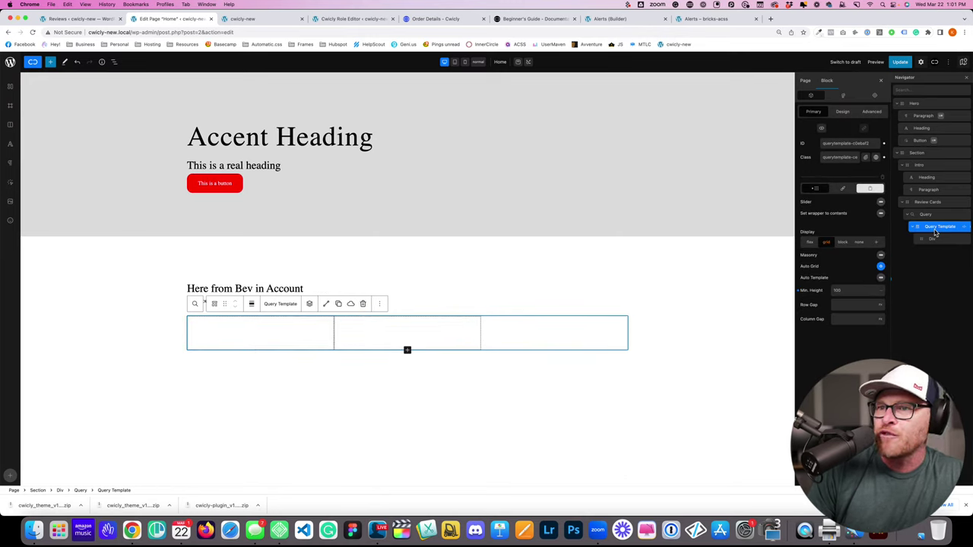
click(934, 239)
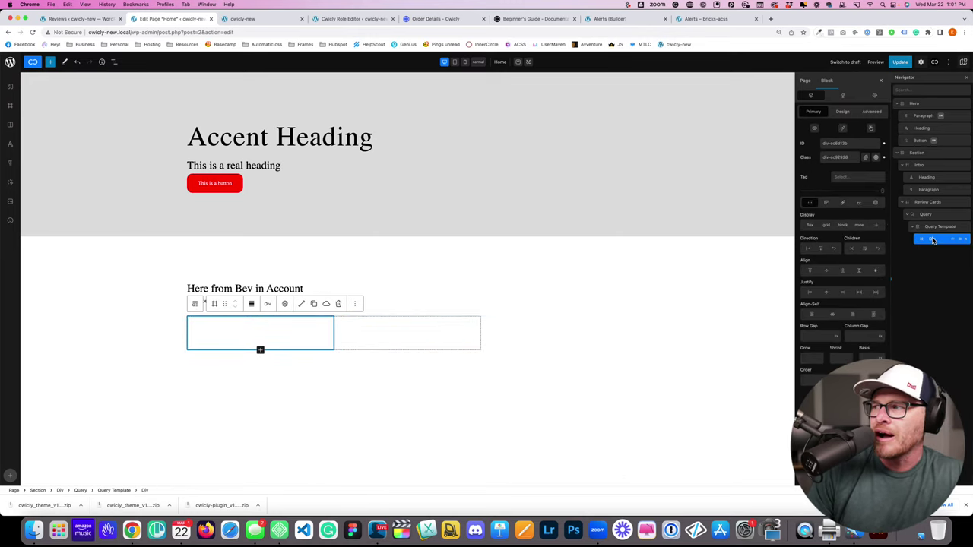
double_click(933, 240)
text(Review C)
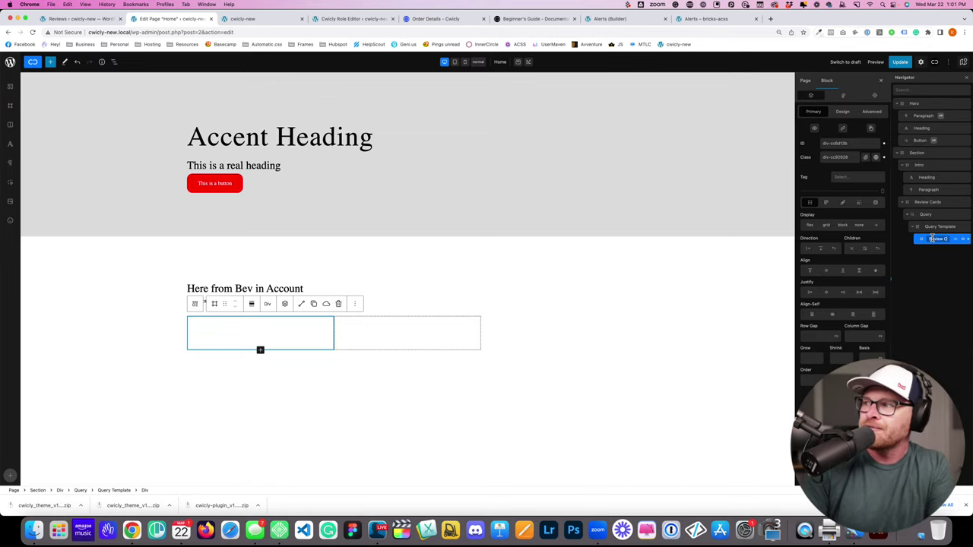
text(ard)
key(Return)
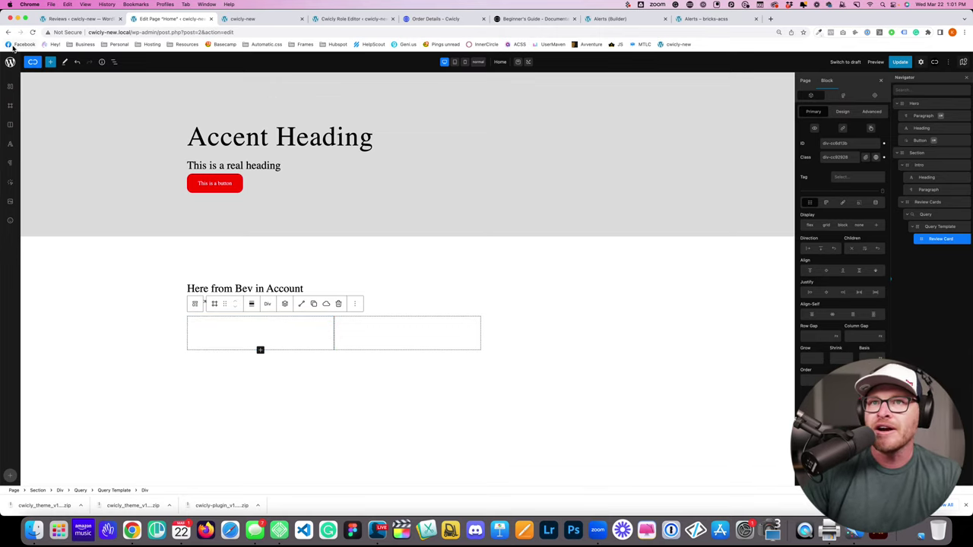
Step: Try the core Paragraph block in the Query Template, moving it into Review Card
click(51, 62)
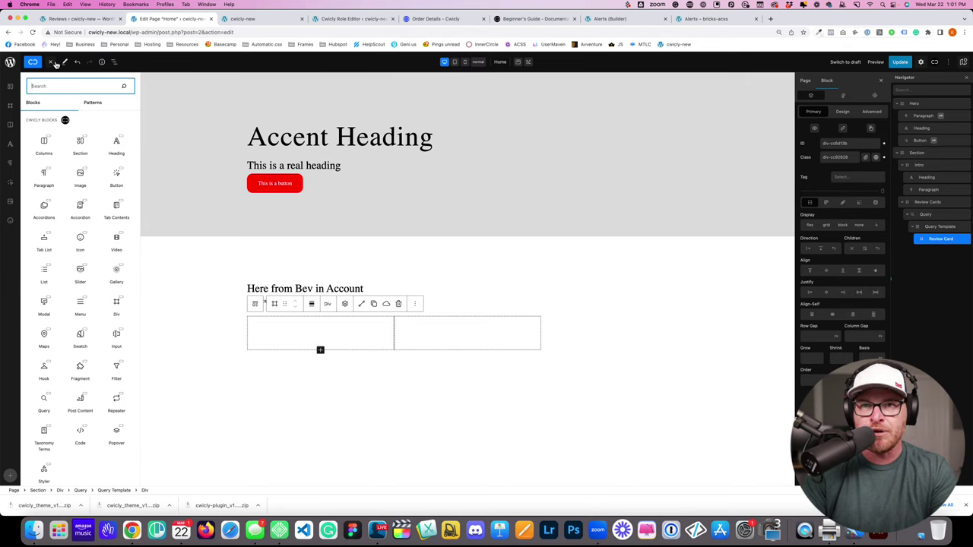
text(text)
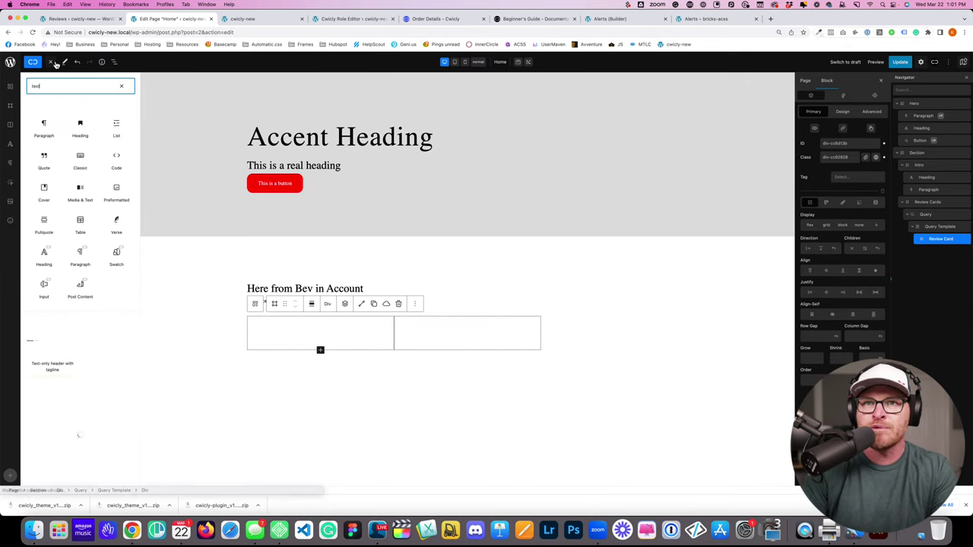
click(44, 128)
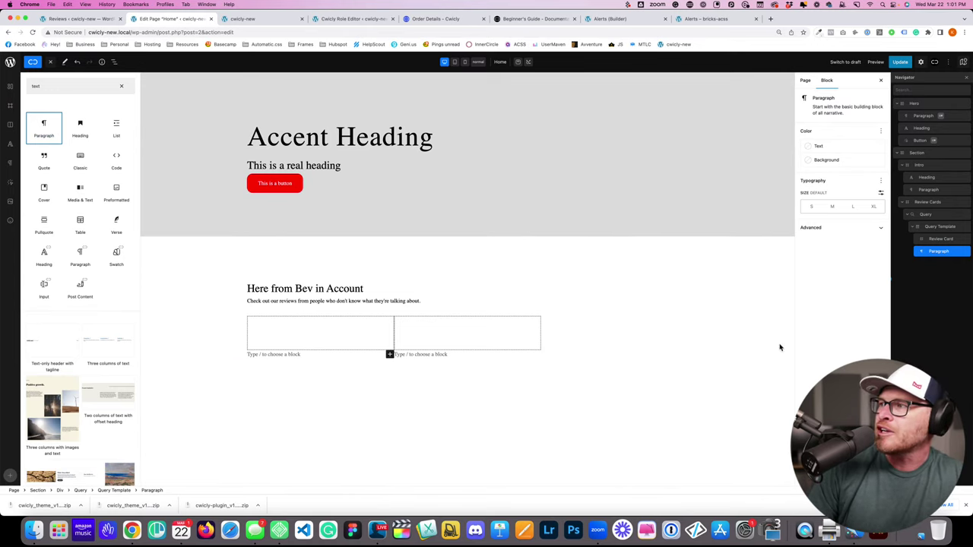
click(941, 252)
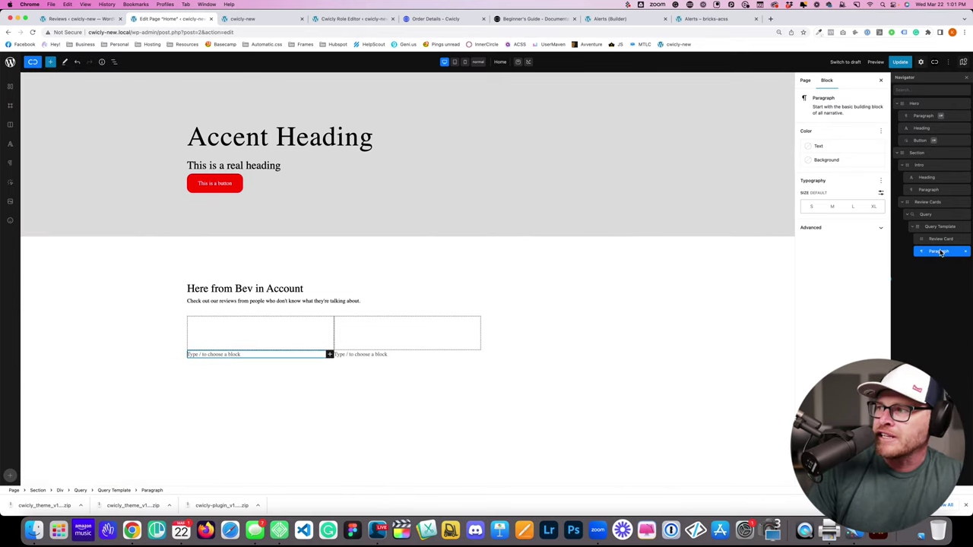
mouse_move(941, 253)
mouse_down()
mouse_move(943, 242)
mouse_move(929, 263)
mouse_move(952, 255)
mouse_move(937, 261)
mouse_move(934, 252)
mouse_move(935, 260)
mouse_up()
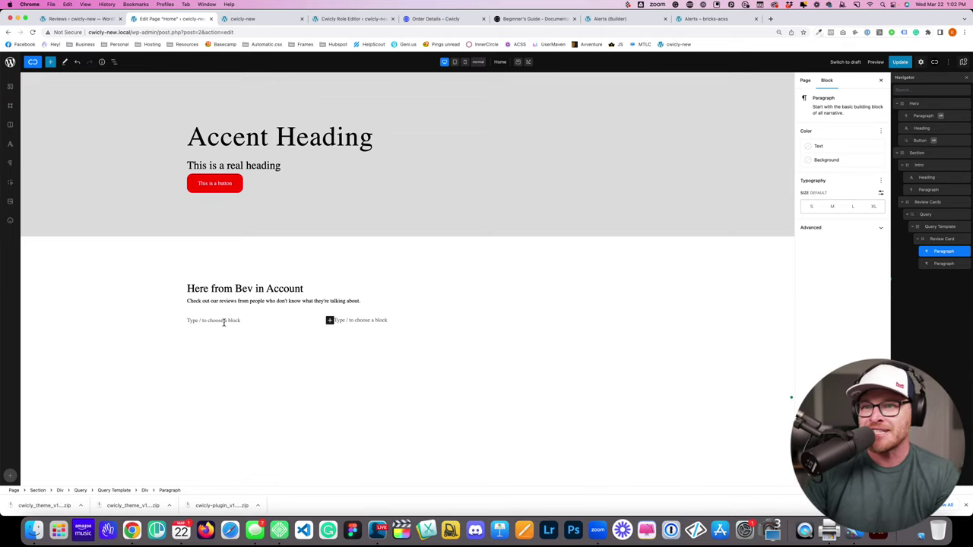
Step: Search the block library for "dyn" blocks, clear the search, and look through the available Cwicly blocks
click(329, 321)
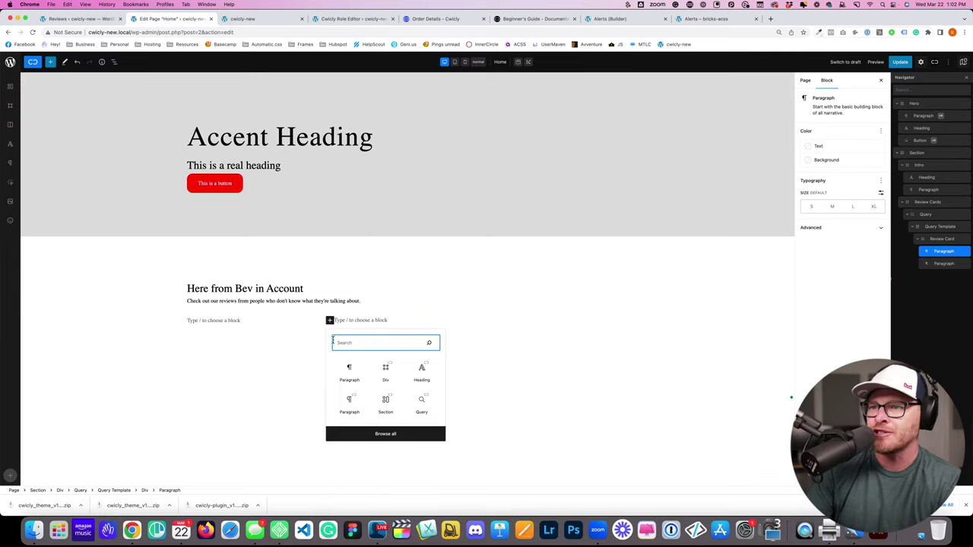
click(943, 252)
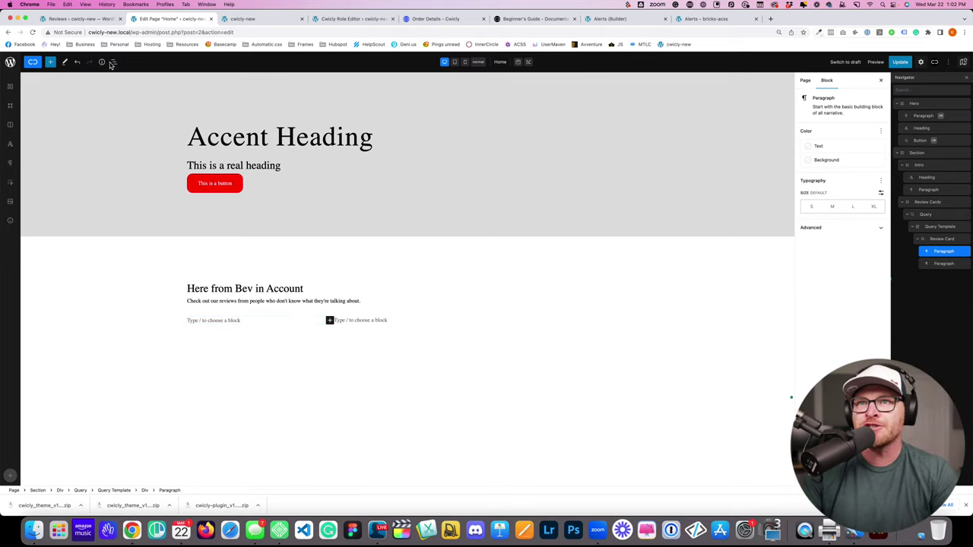
click(51, 62)
text(dyan)
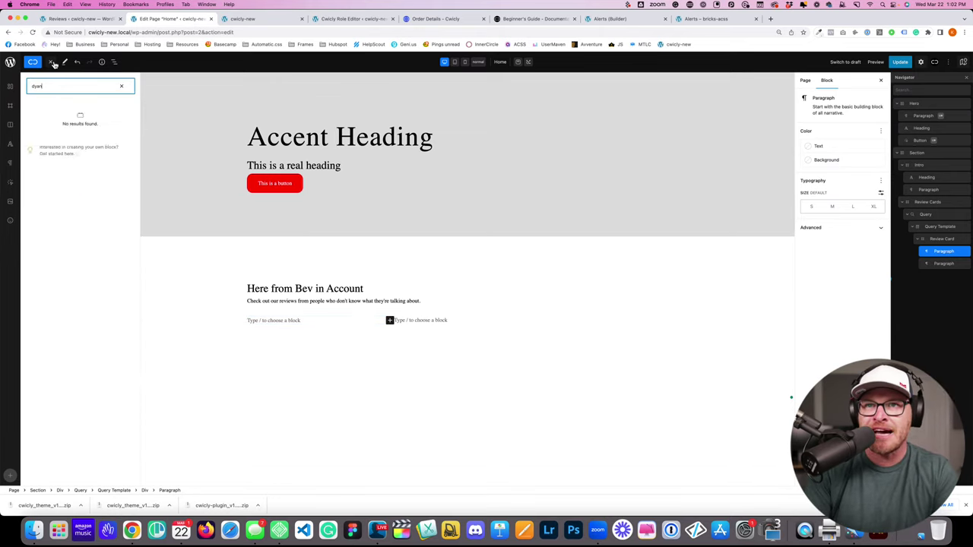
key(BackSpace)
key(BackSpace)
key(BackSpace)
text(yn)
key(BackSpace)
key(BackSpace)
key(BackSpace)
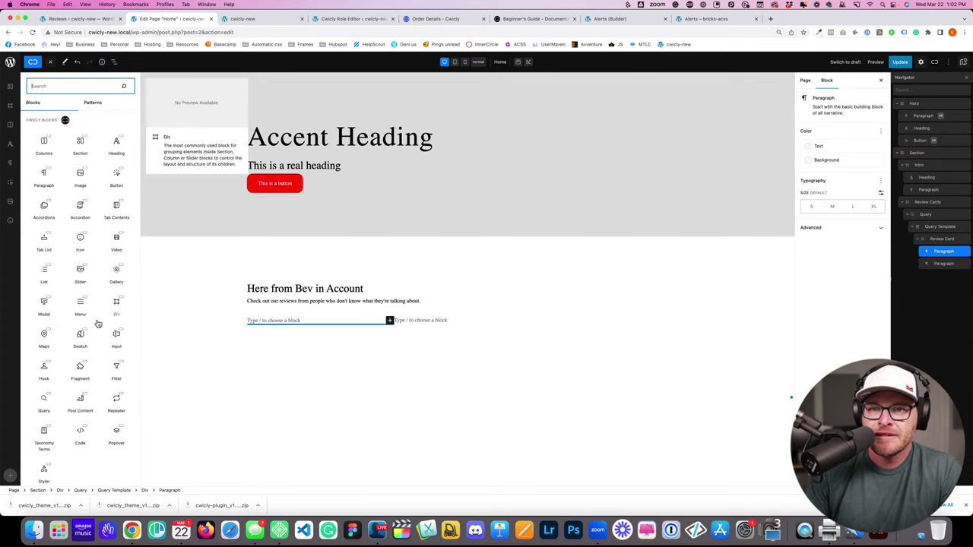
Step: Delete the core Paragraph blocks inside Review Card and add a Cwicly Paragraph block to the Query Template
click(966, 253)
key(Delete)
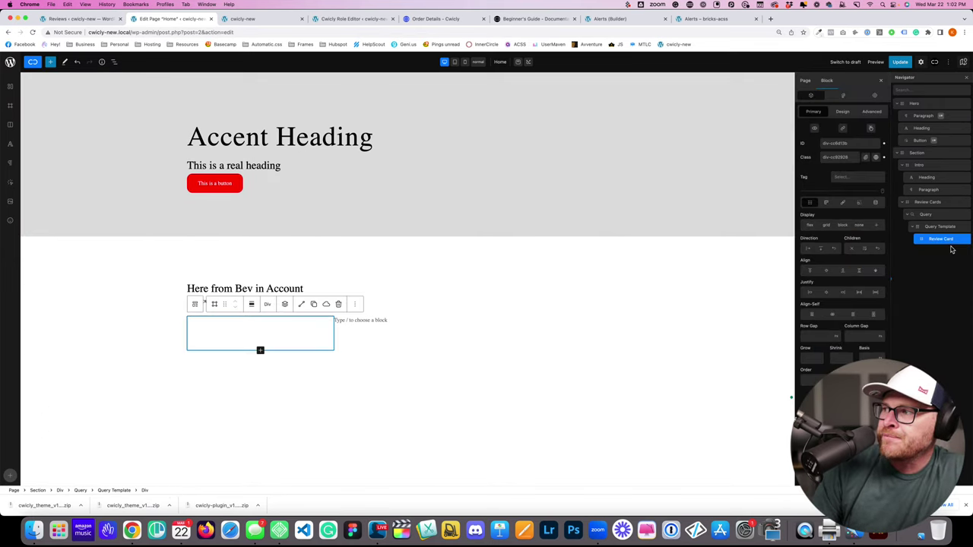
click(51, 63)
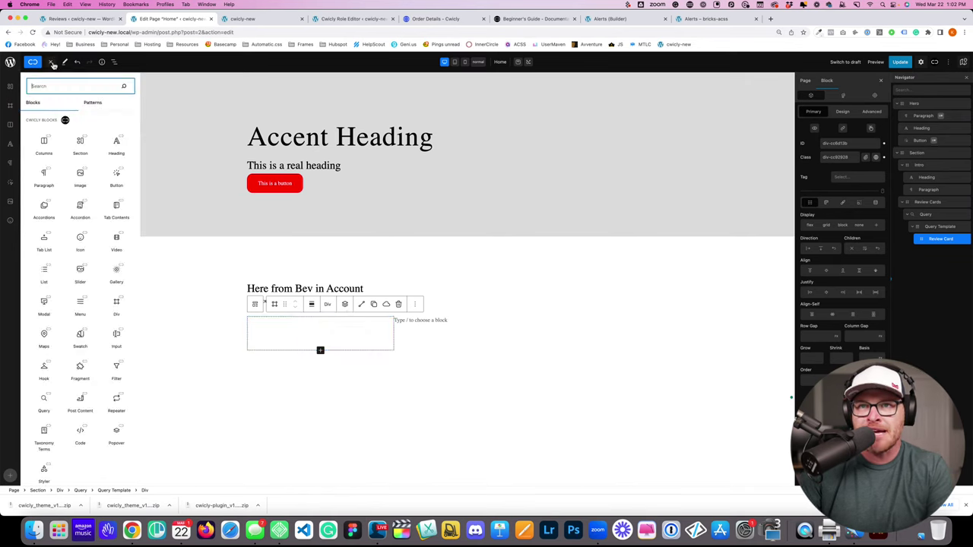
text(para)
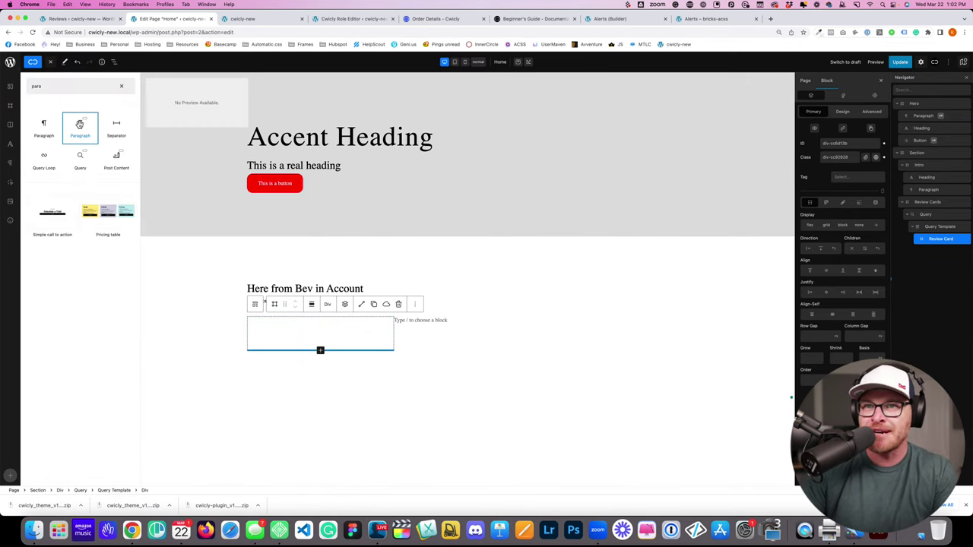
click(79, 124)
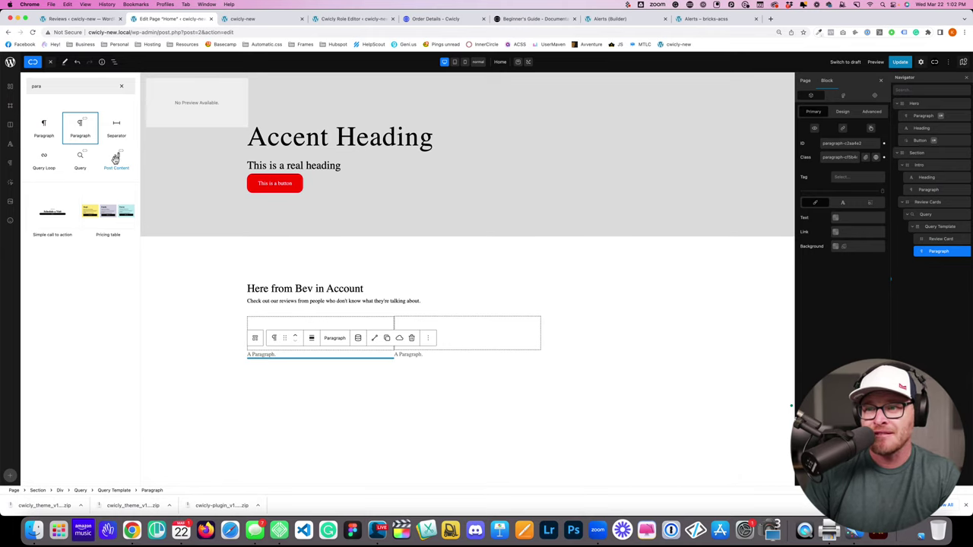
Step: Add a Post Content block to the Query Template and delete the Cwicly Paragraph block above it
click(116, 159)
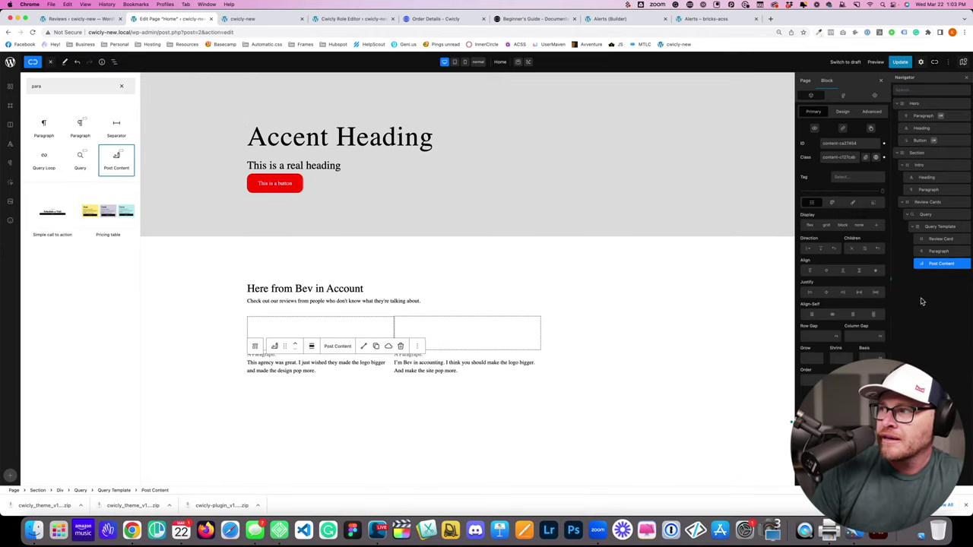
mouse_move(935, 263)
mouse_down()
mouse_move(941, 250)
mouse_move(943, 260)
mouse_up()
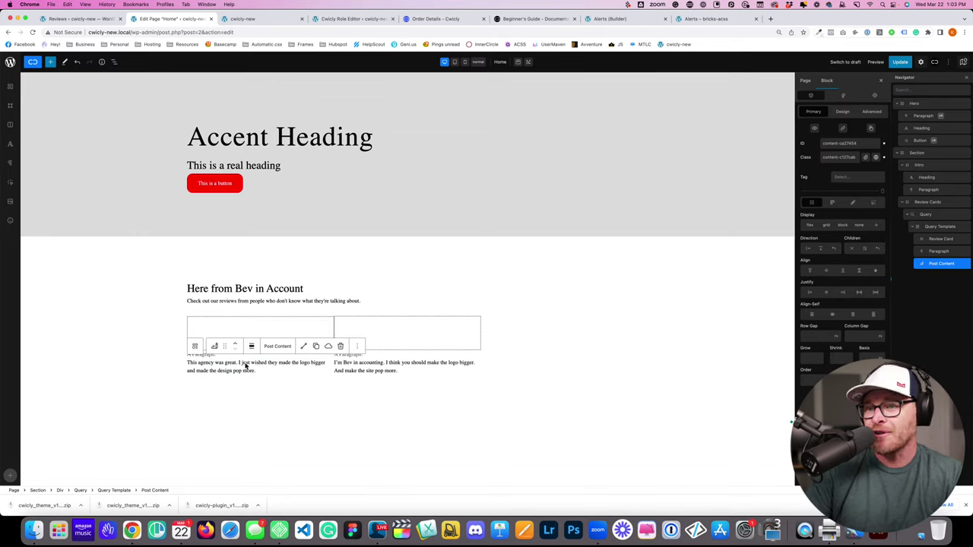
click(200, 356)
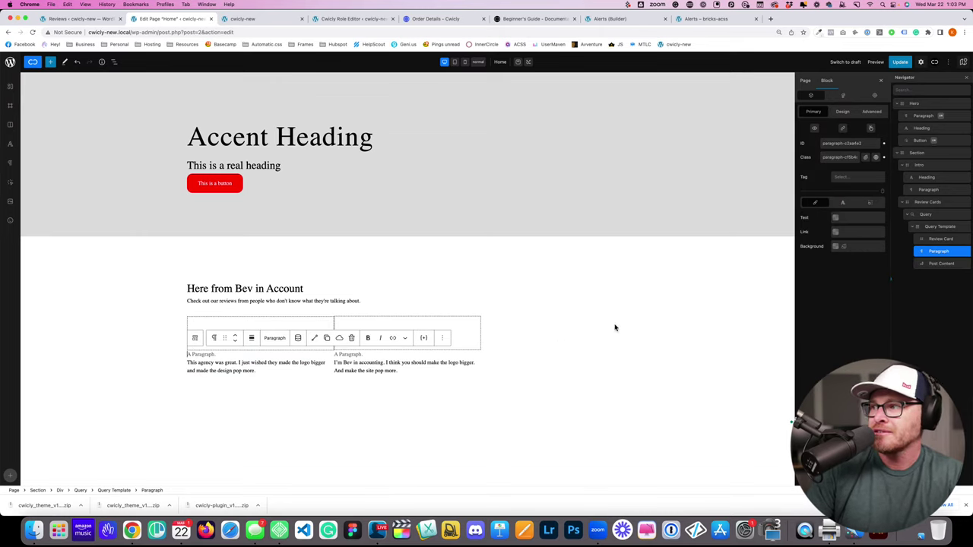
click(969, 254)
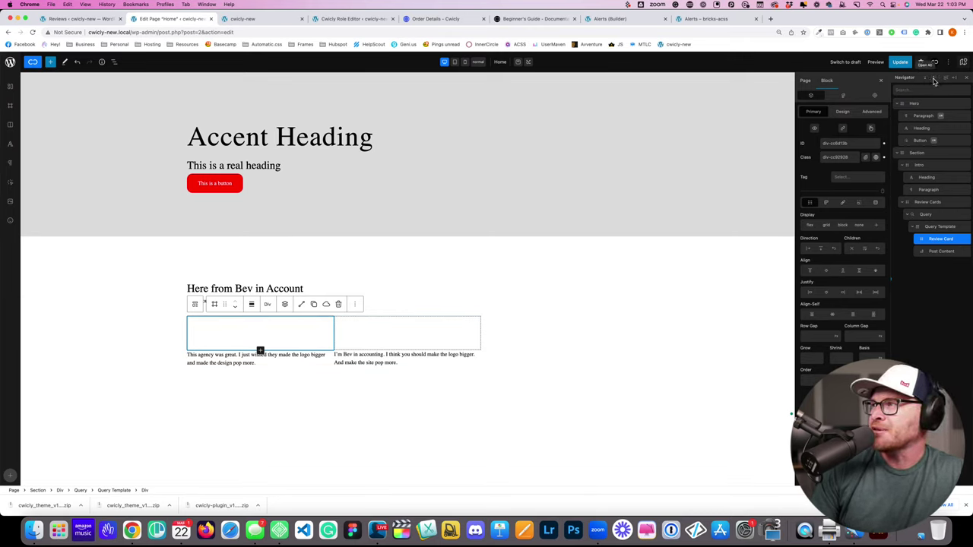
Step: Dock the Navigator on the opposite side of the editor and check the blocks nested in the Query Template
click(954, 79)
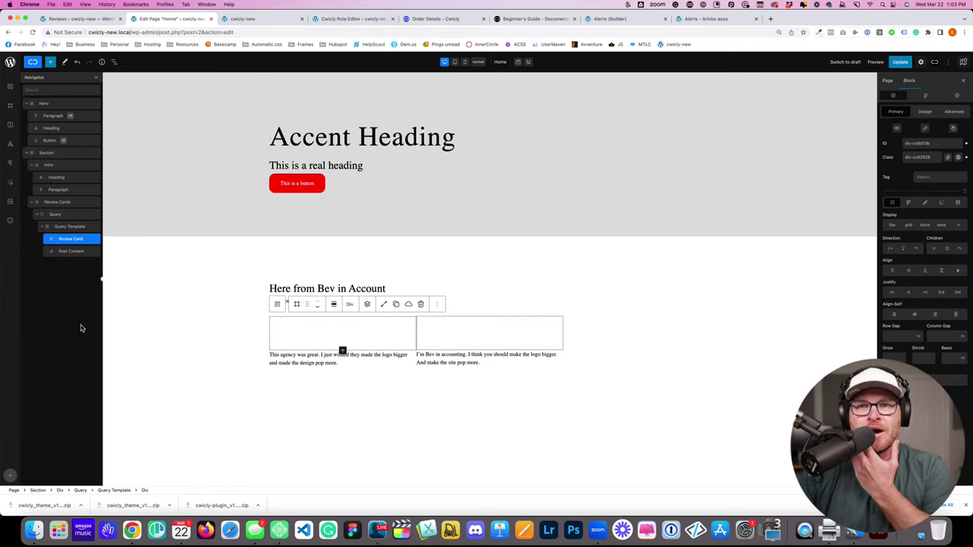
click(69, 225)
click(69, 238)
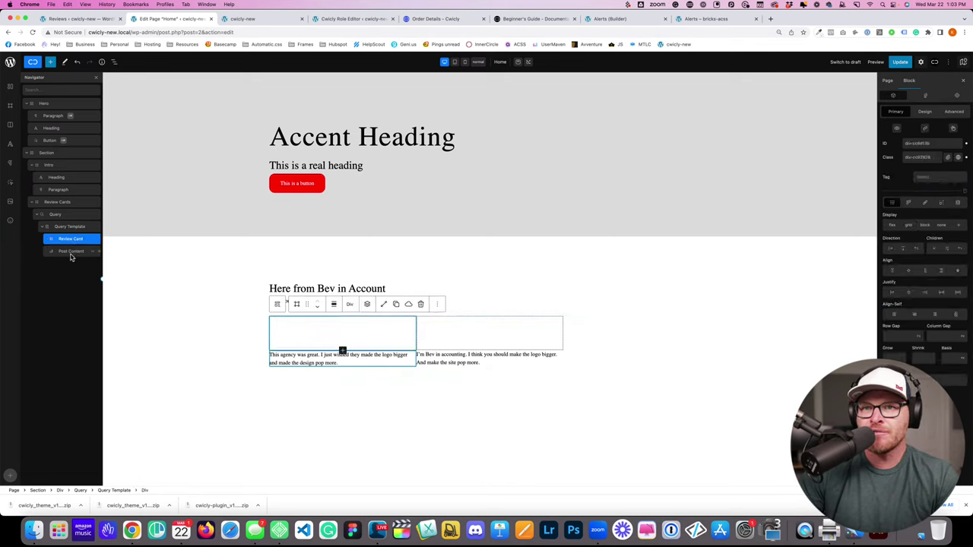
click(70, 252)
click(70, 240)
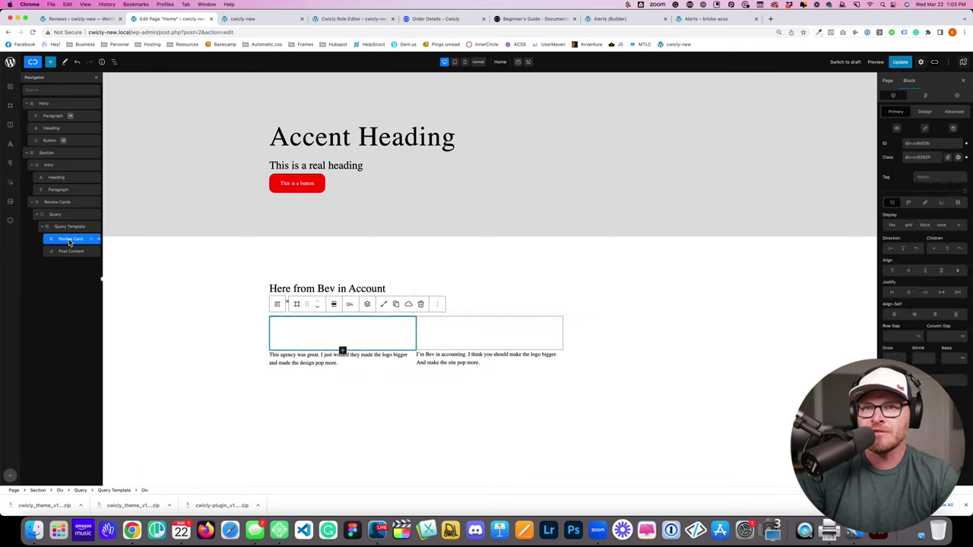
Step: Rename the Query Template block to Review Card in the Navigator
click(68, 225)
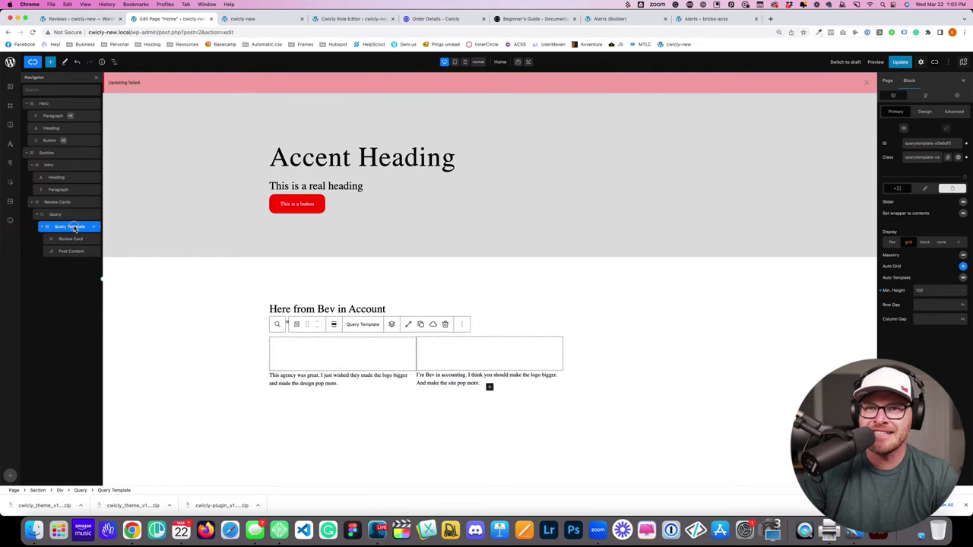
double_click(74, 227)
triple_click(73, 227)
text(Re)
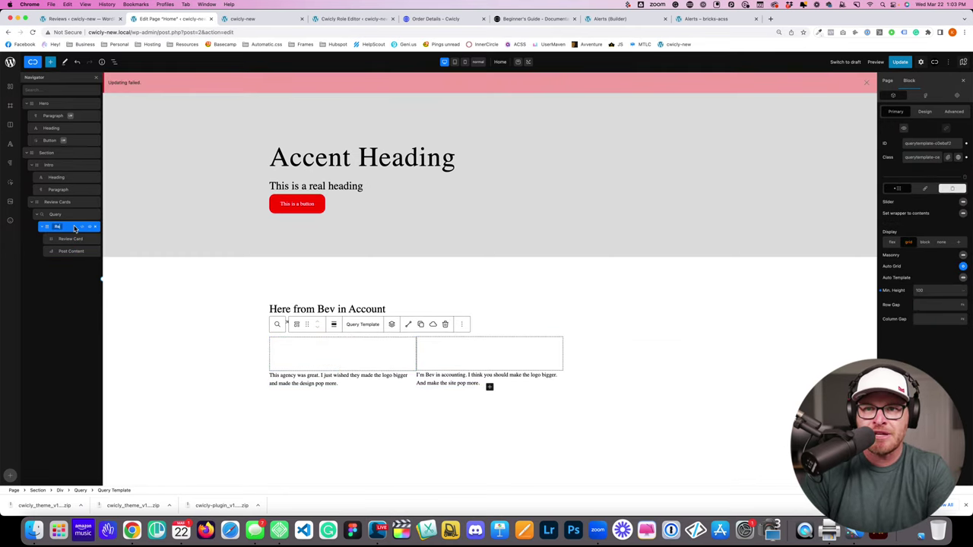
text(view Card)
key(Return)
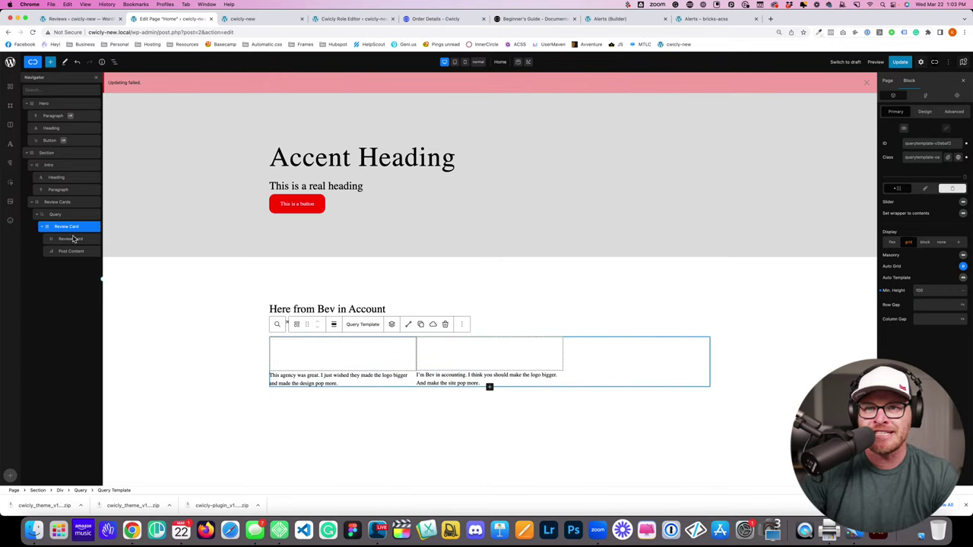
Step: Delete the nested Review Card Div and the Post Content block from inside the renamed Query Template
click(73, 239)
right_click(62, 243)
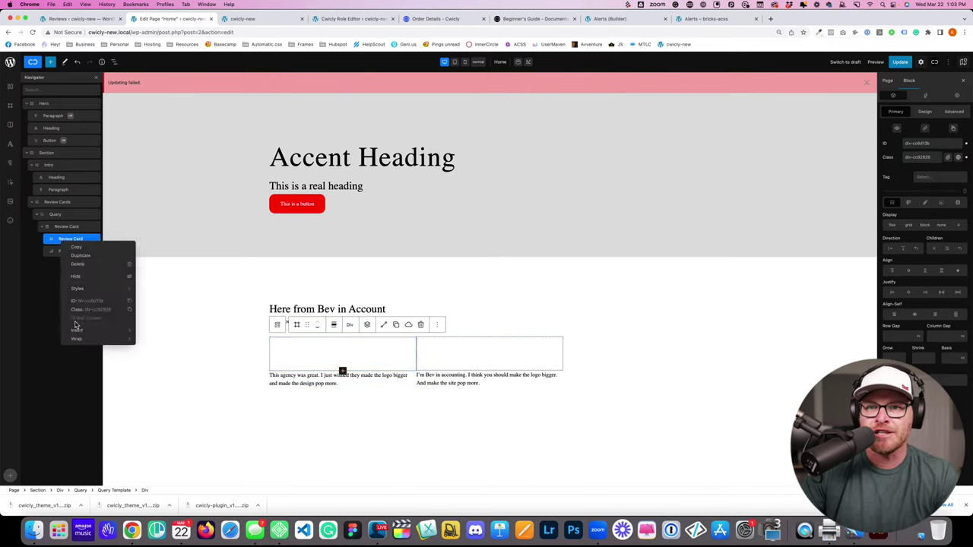
click(85, 265)
click(63, 239)
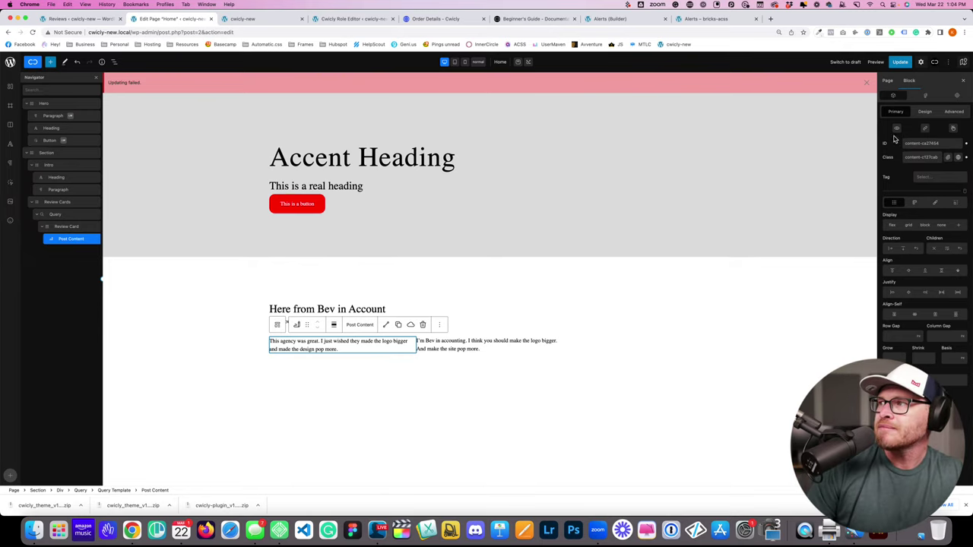
right_click(89, 241)
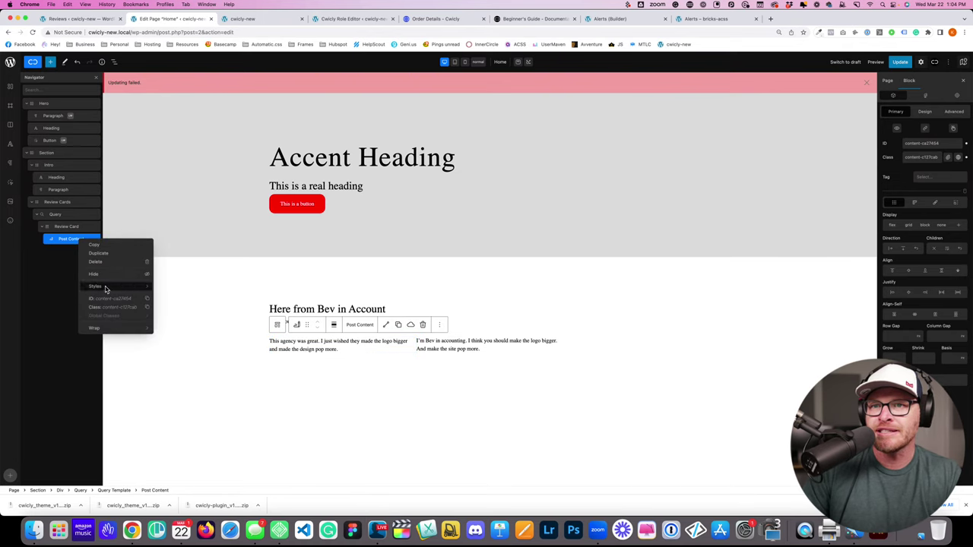
click(90, 262)
Step: Add a Cwicly Paragraph block and nest it inside the Review Card query template
click(76, 226)
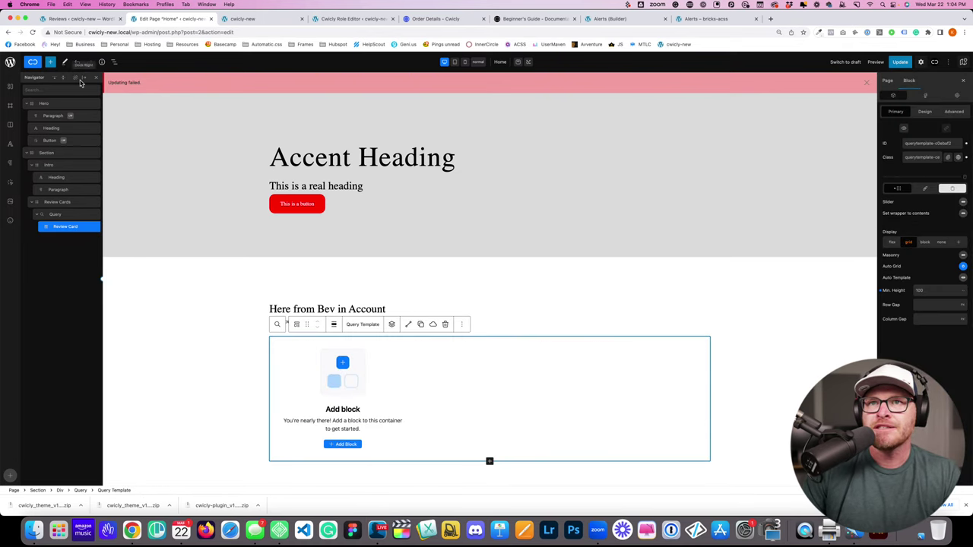
click(50, 62)
text(para)
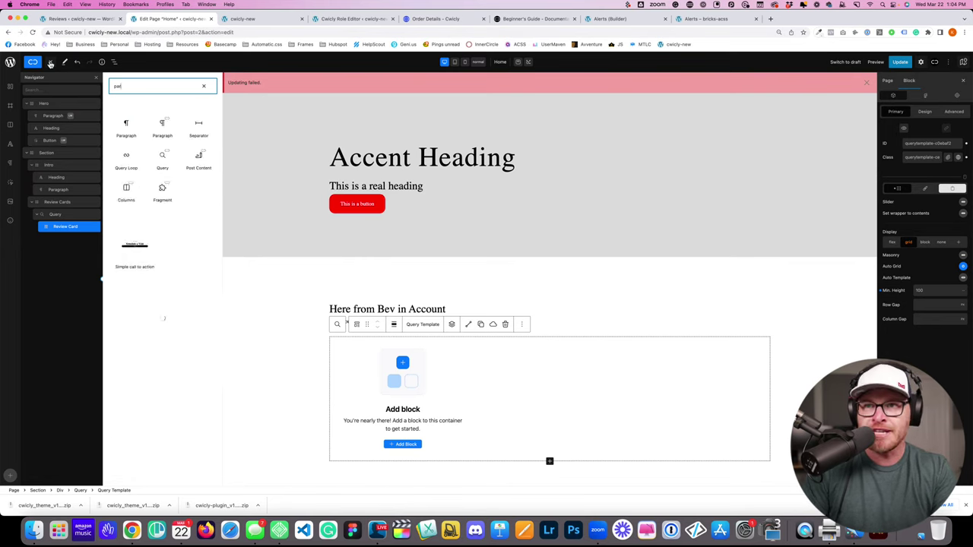
click(163, 126)
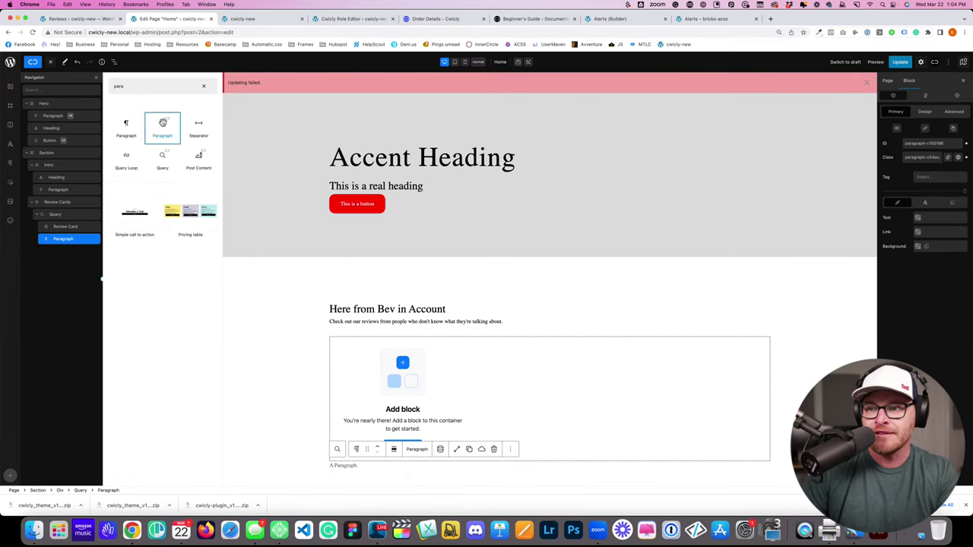
drag(59, 240, 79, 244)
click(288, 341)
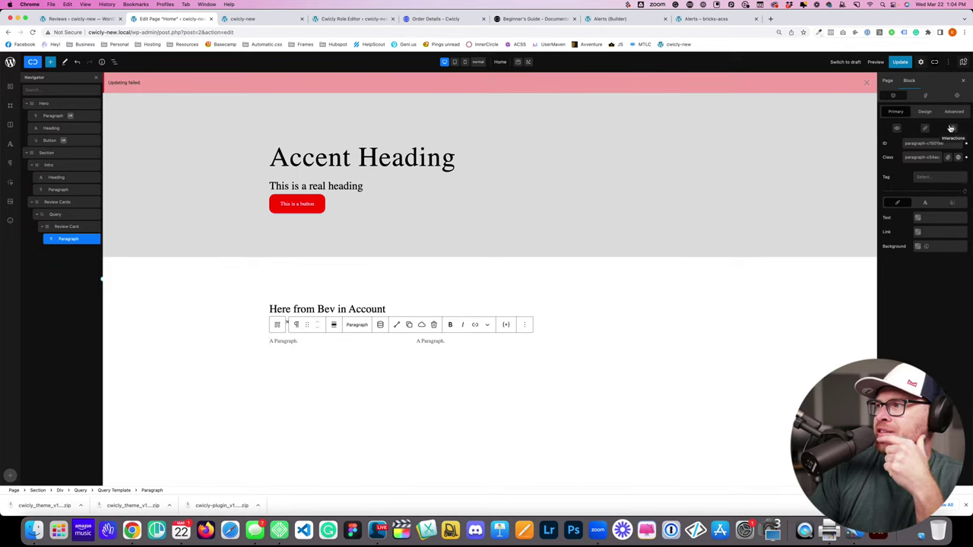
Step: Look through the Paragraph's design settings and set its dynamic content source to ACF
click(929, 113)
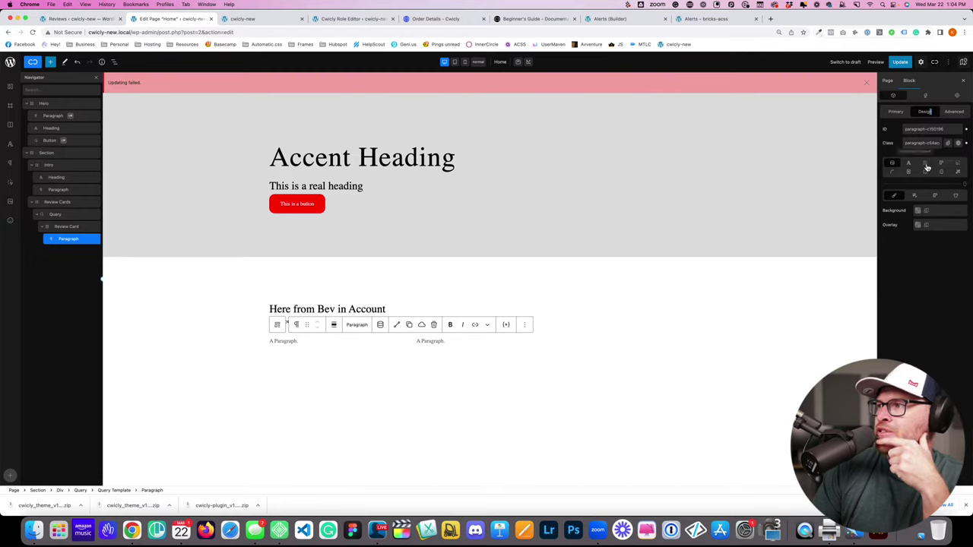
click(896, 112)
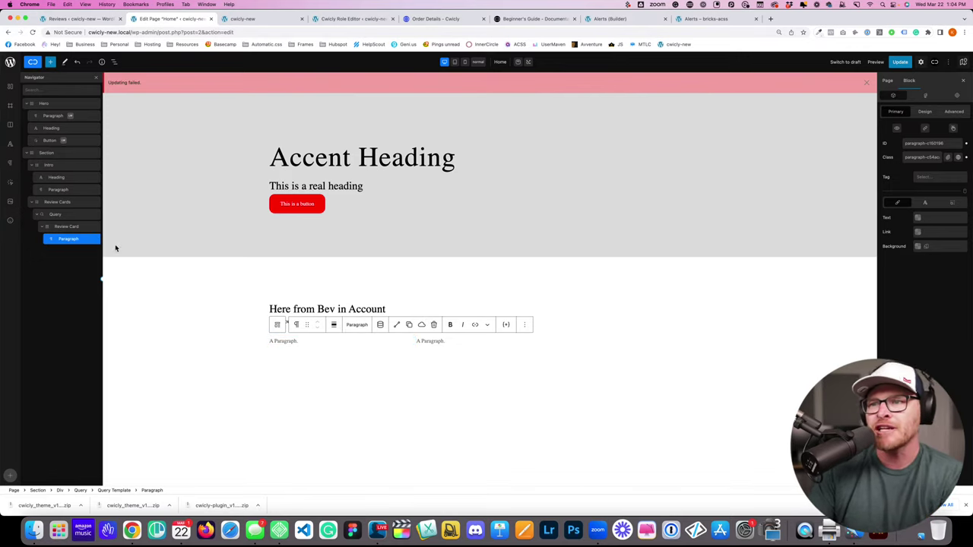
click(382, 325)
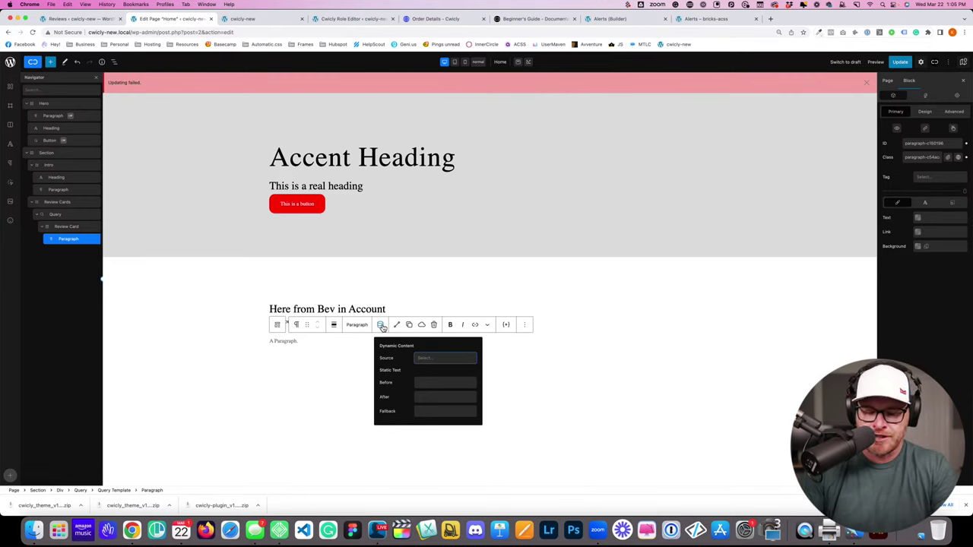
click(434, 359)
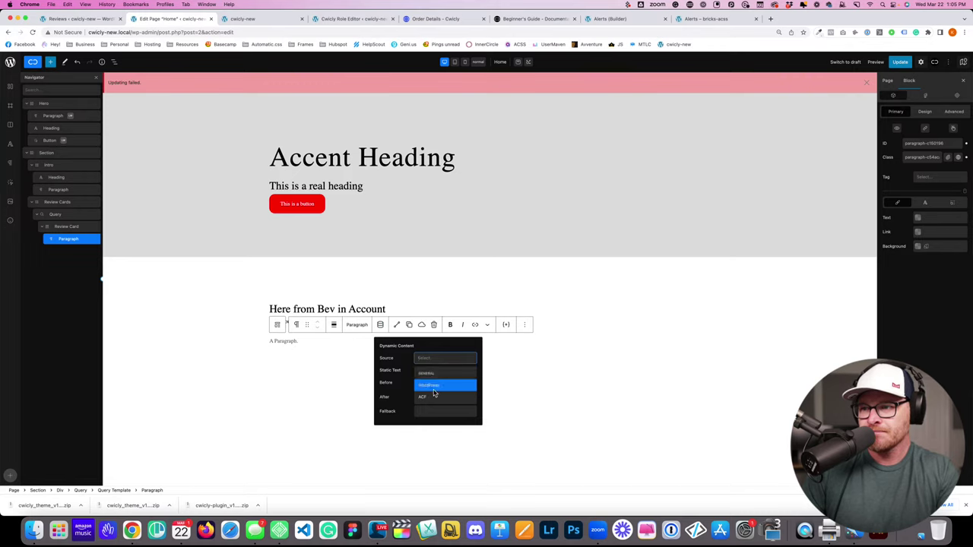
click(433, 396)
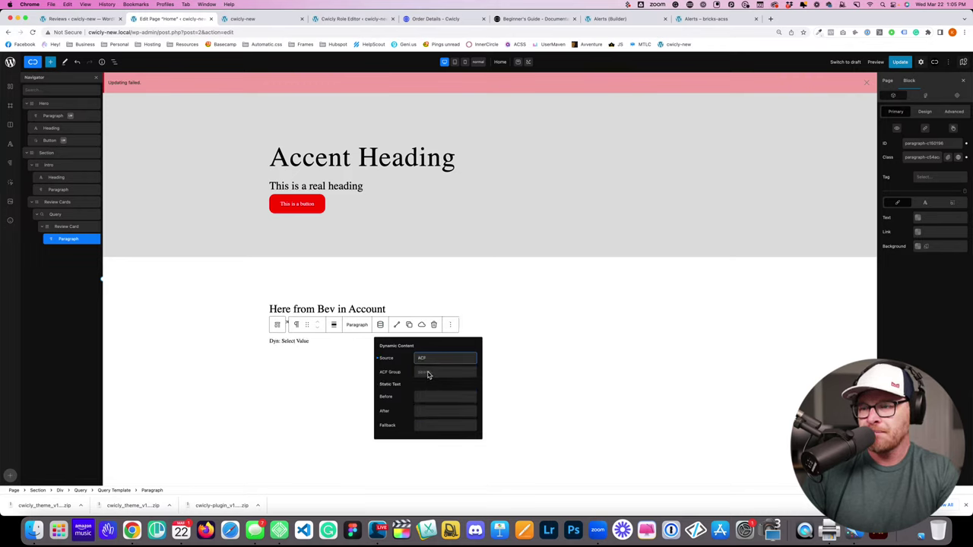
Step: Try WordPress as the Paragraph's dynamic content source and look through its values for a post content option
click(428, 374)
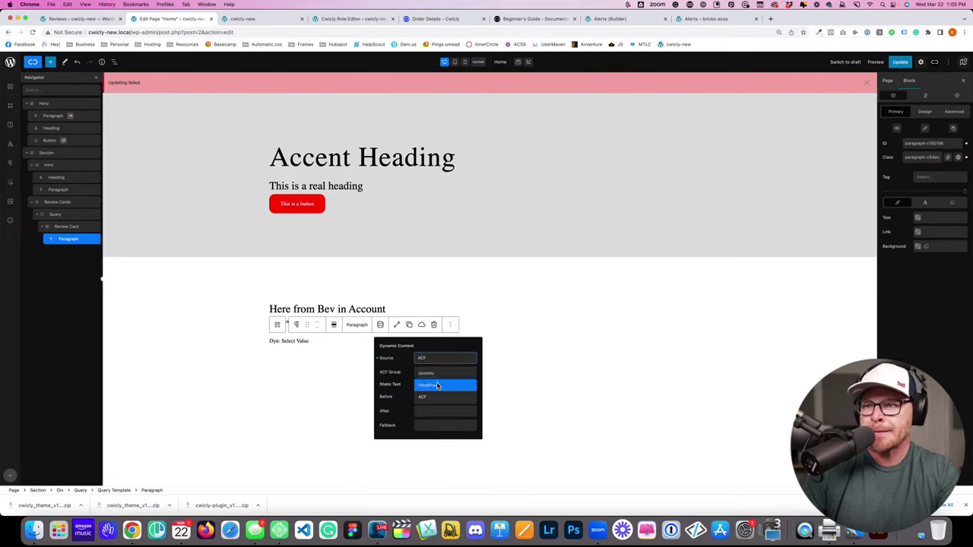
click(437, 386)
click(437, 373)
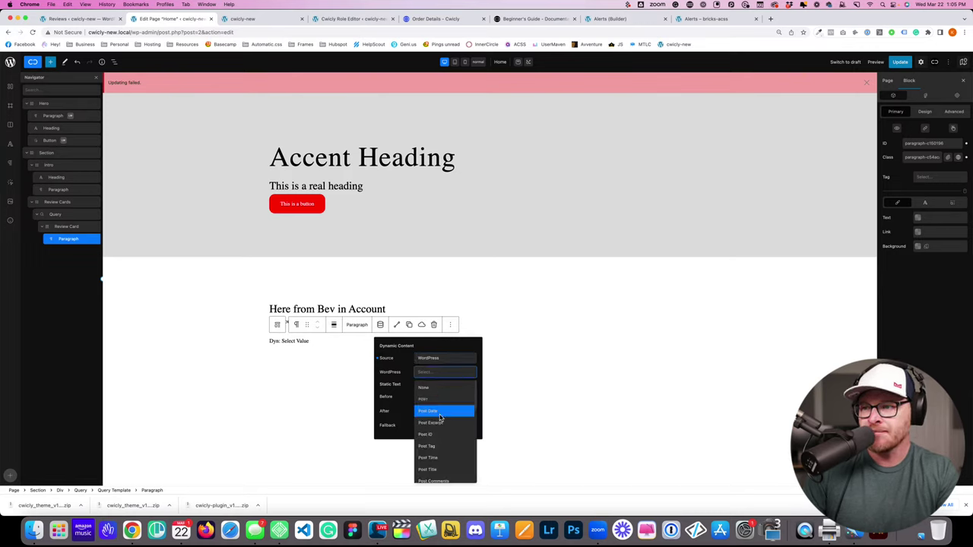
scroll(440, 418, down, 1)
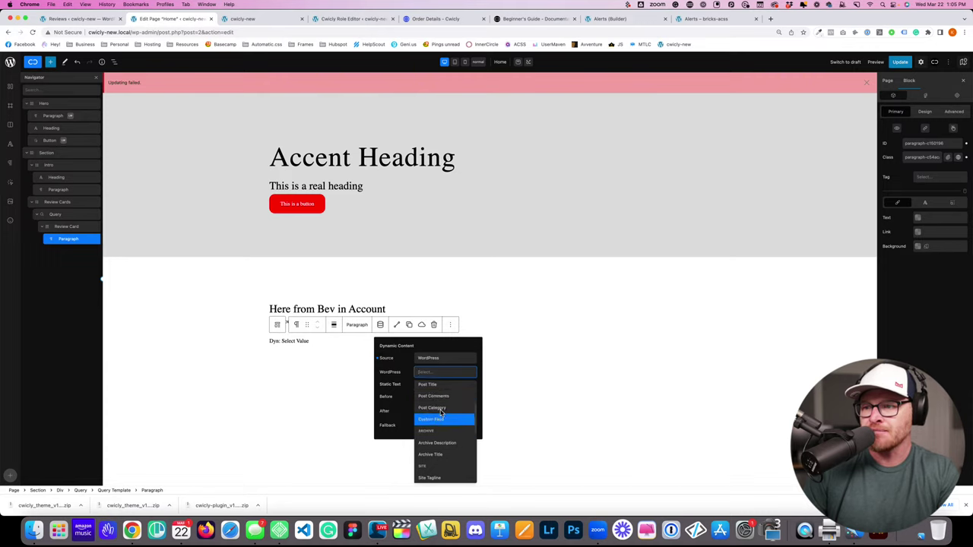
click(438, 372)
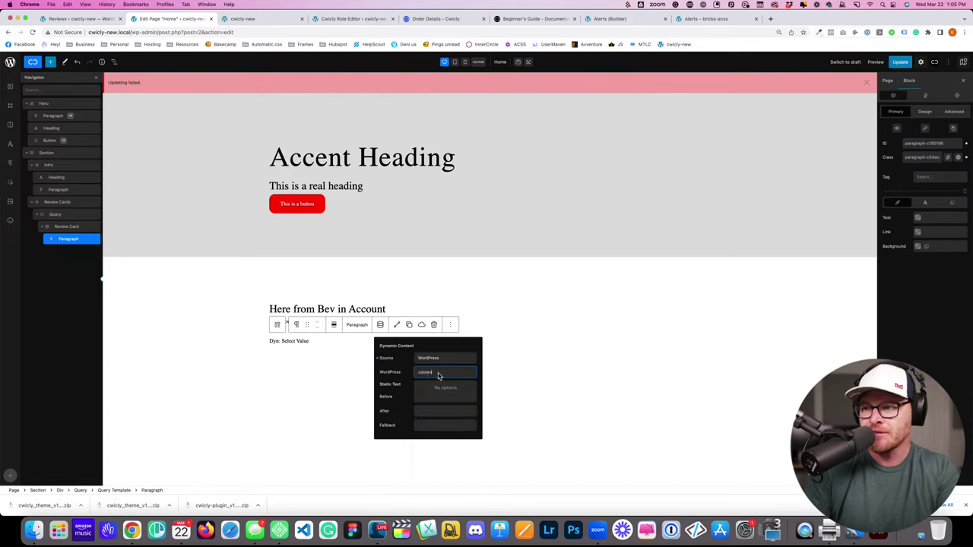
click(437, 373)
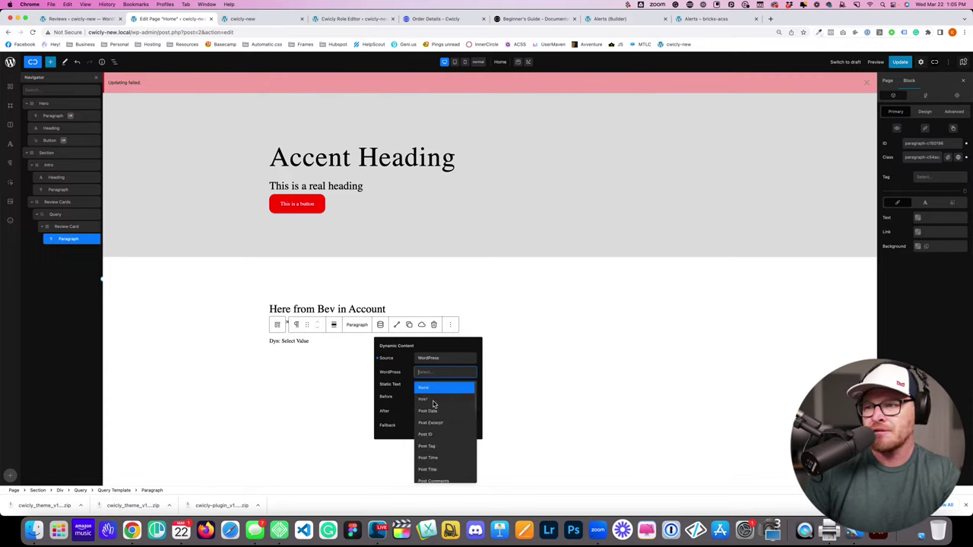
scroll(433, 404, down, 3)
scroll(433, 404, down, 6)
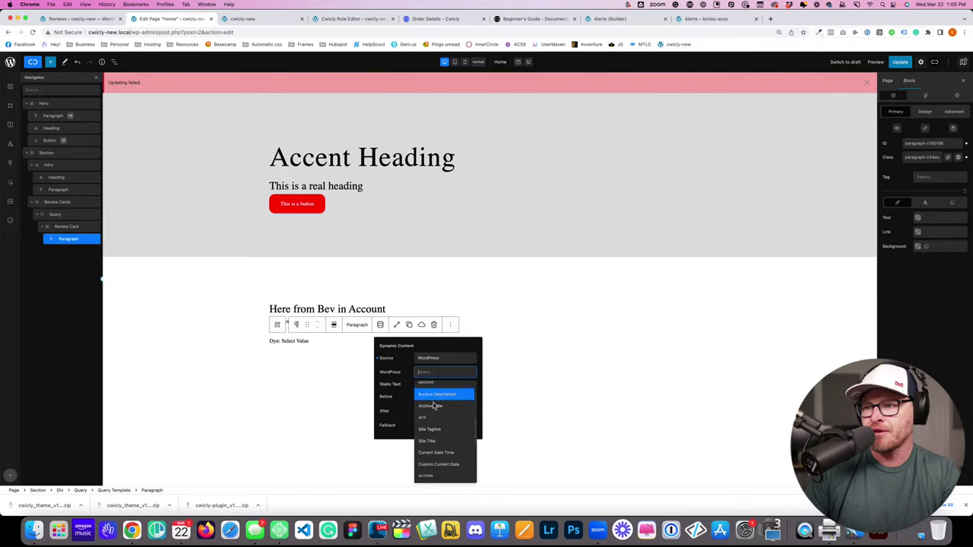
scroll(444, 422, down, 4)
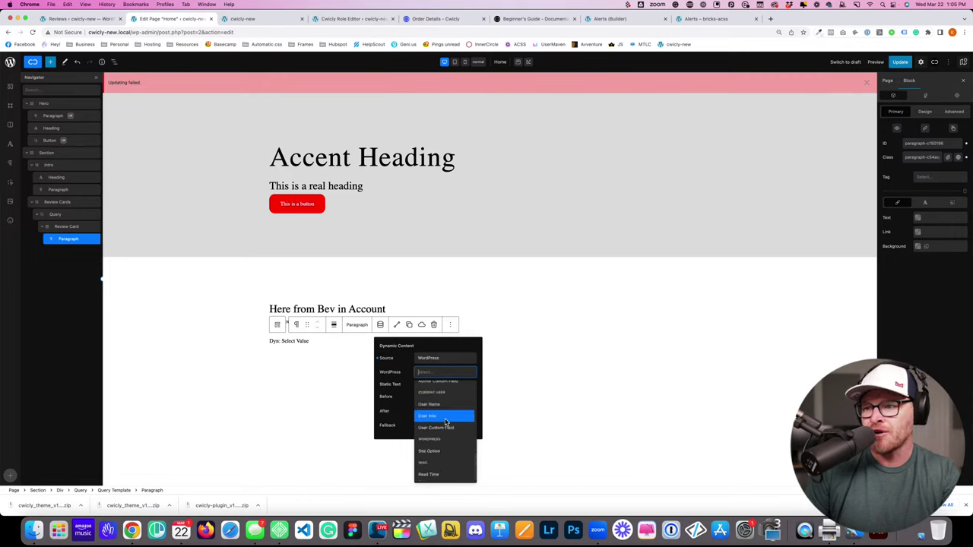
click(437, 349)
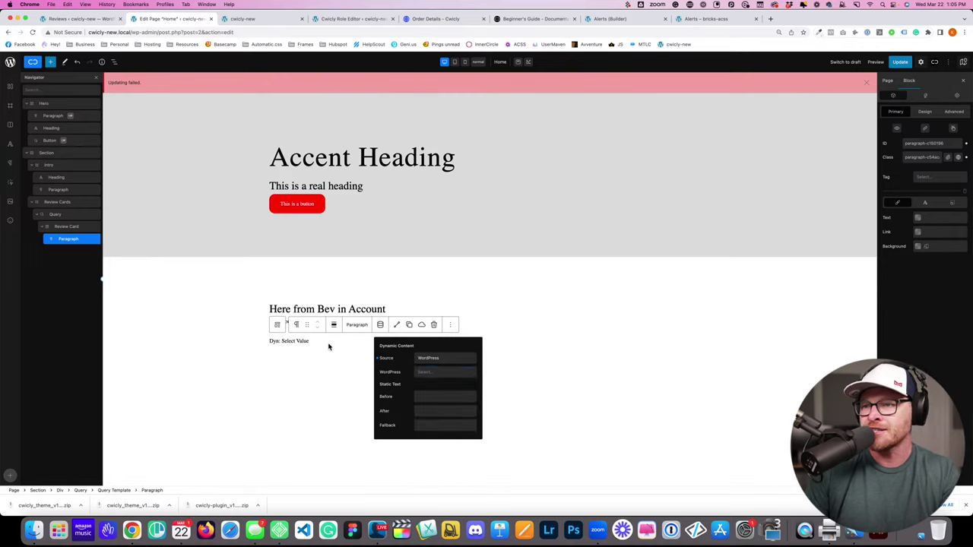
Step: Set the Paragraph's dynamic content to the Name field of the ACF Reviews group and update the page
click(443, 362)
click(441, 382)
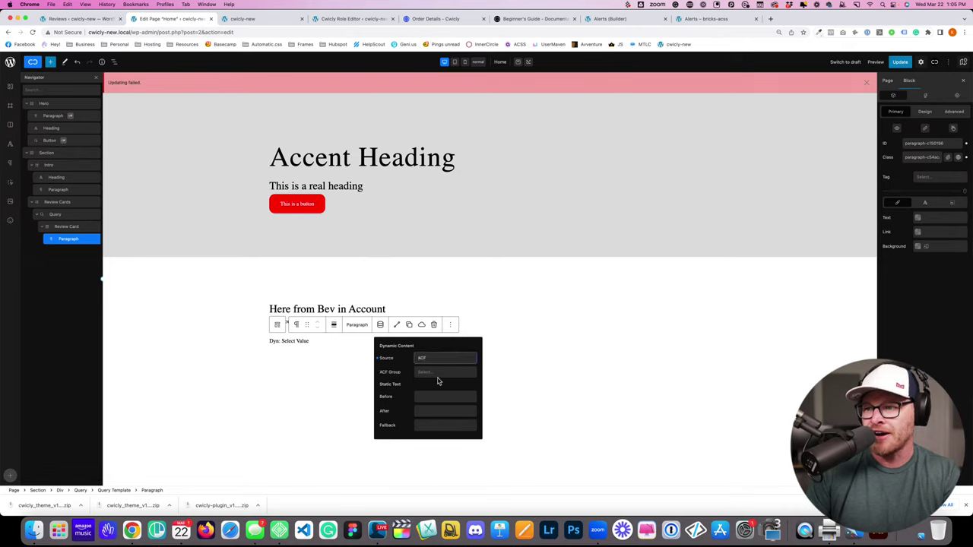
click(439, 372)
click(443, 398)
click(438, 389)
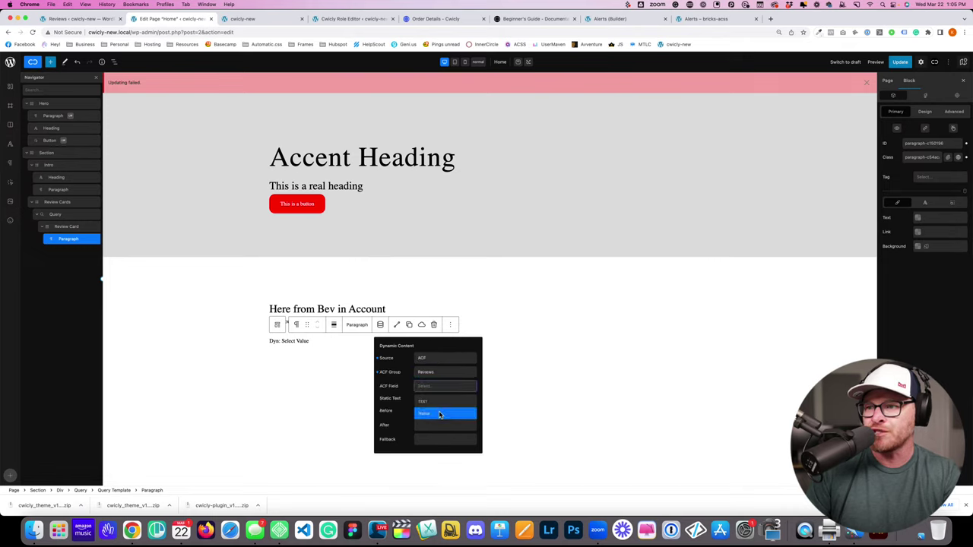
click(439, 414)
click(435, 401)
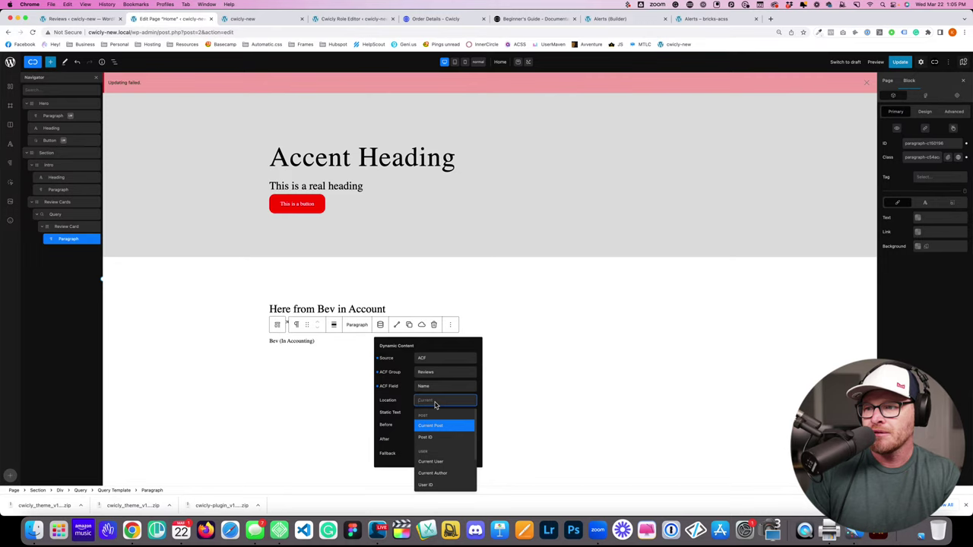
click(566, 383)
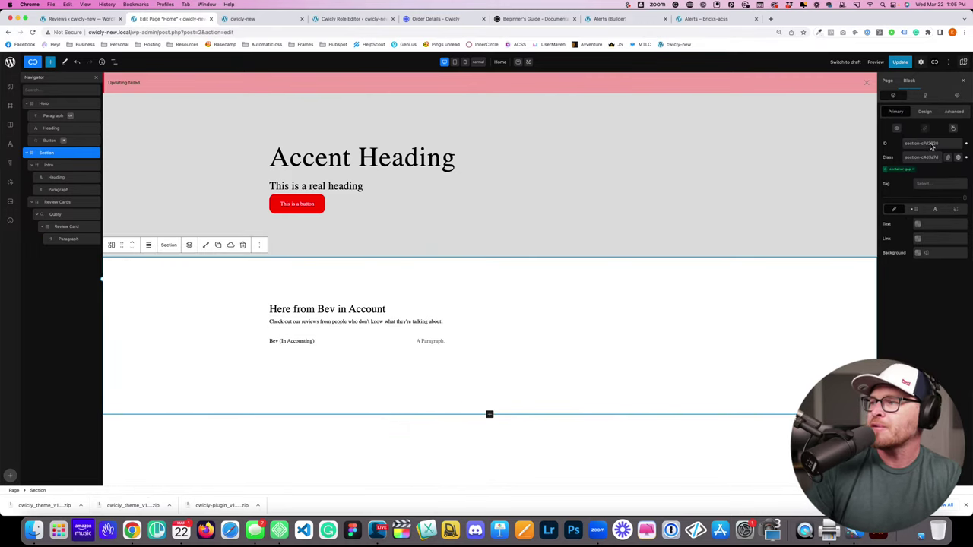
click(900, 62)
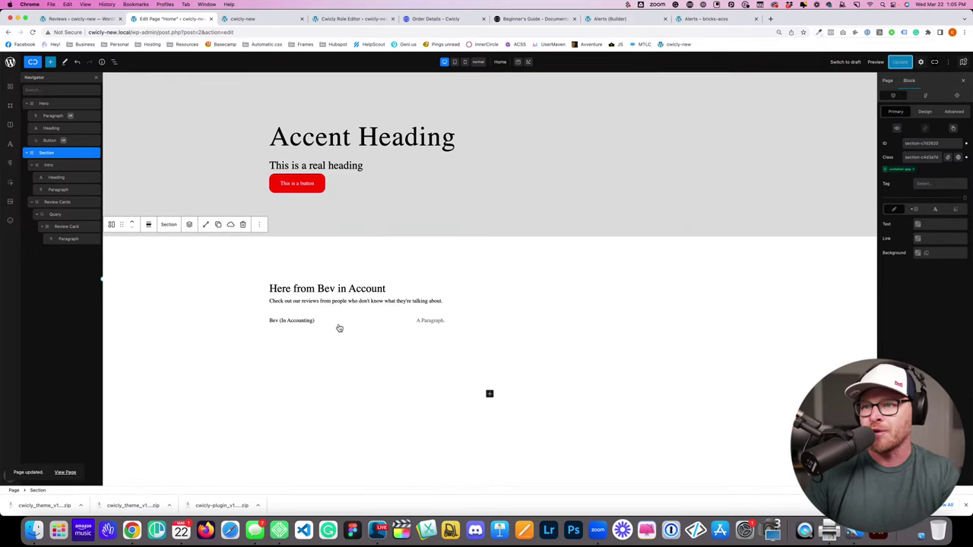
Step: Add a Cwicly Post Content block inside the Review Card query template, placed above the Paragraph
click(68, 228)
click(50, 62)
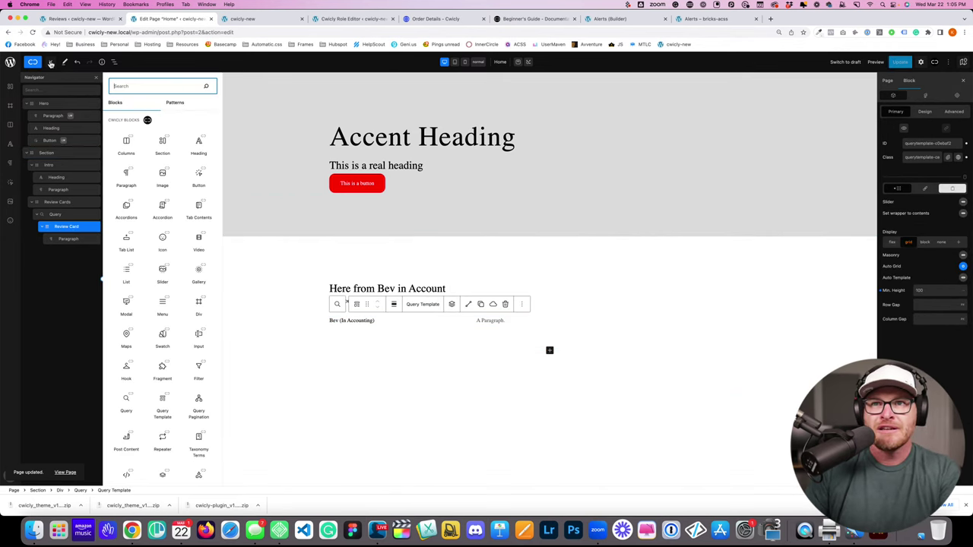
text(post)
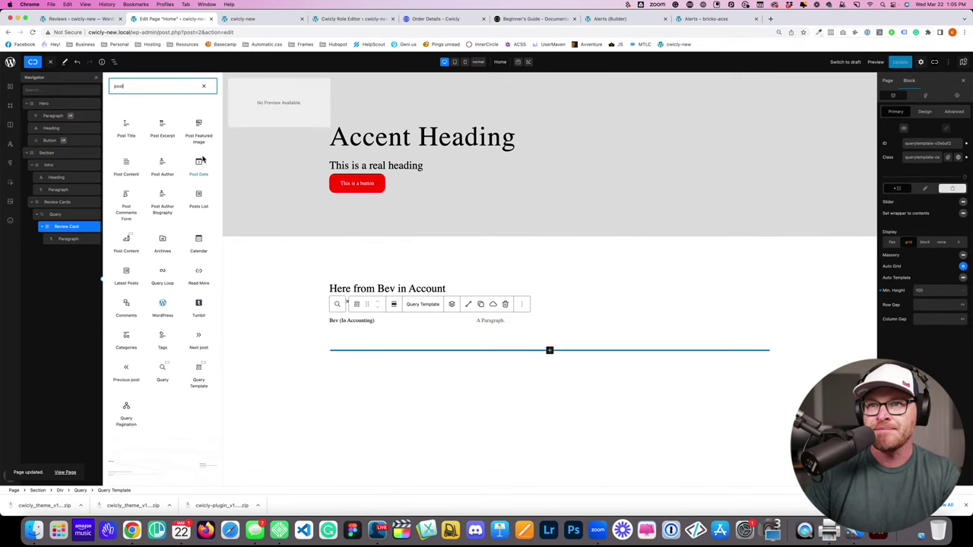
text( con)
text(te)
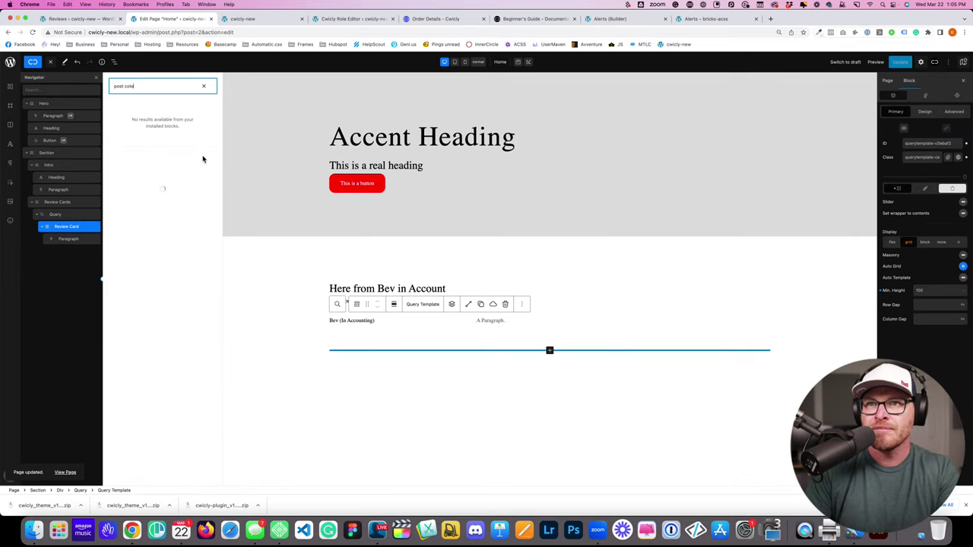
text(nt)
key(BackSpace)
key(BackSpace)
key(BackSpace)
key(BackSpace)
text(ntent)
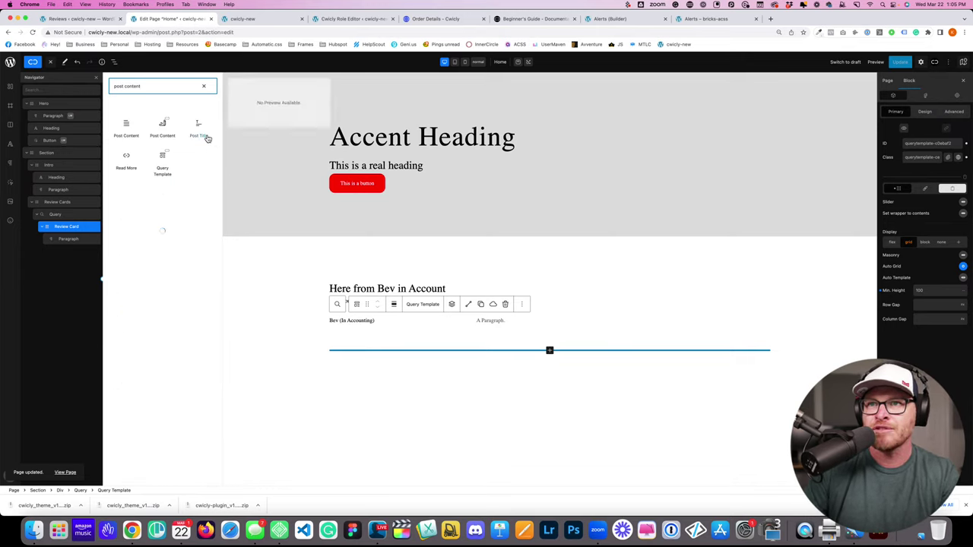
click(163, 124)
drag(65, 250, 68, 239)
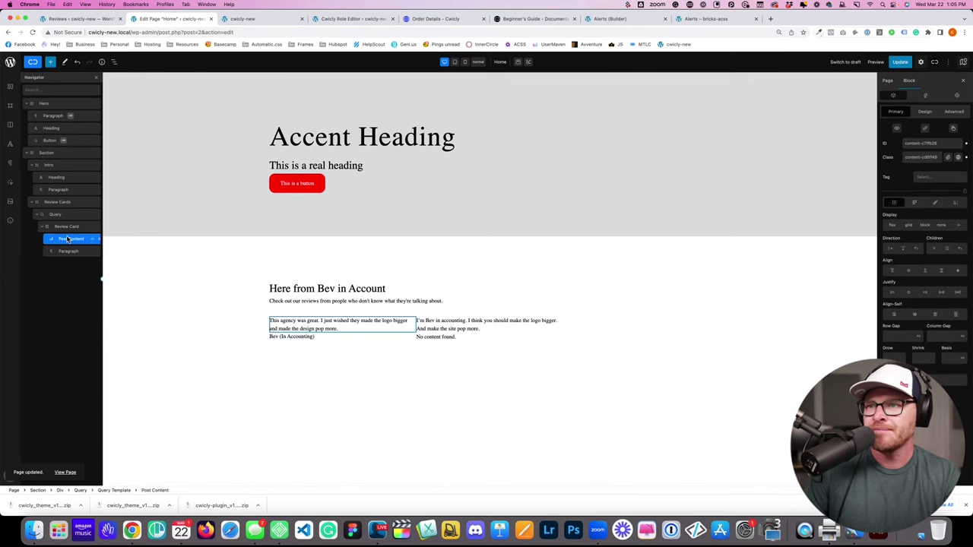
Step: Try to update the Home page with the added Post Content block, repeating the save several times
click(900, 62)
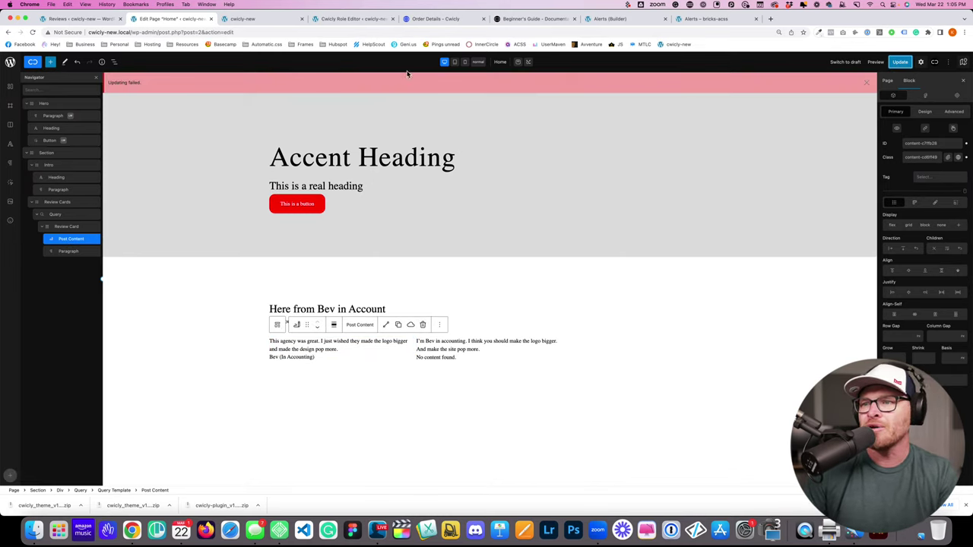
click(902, 62)
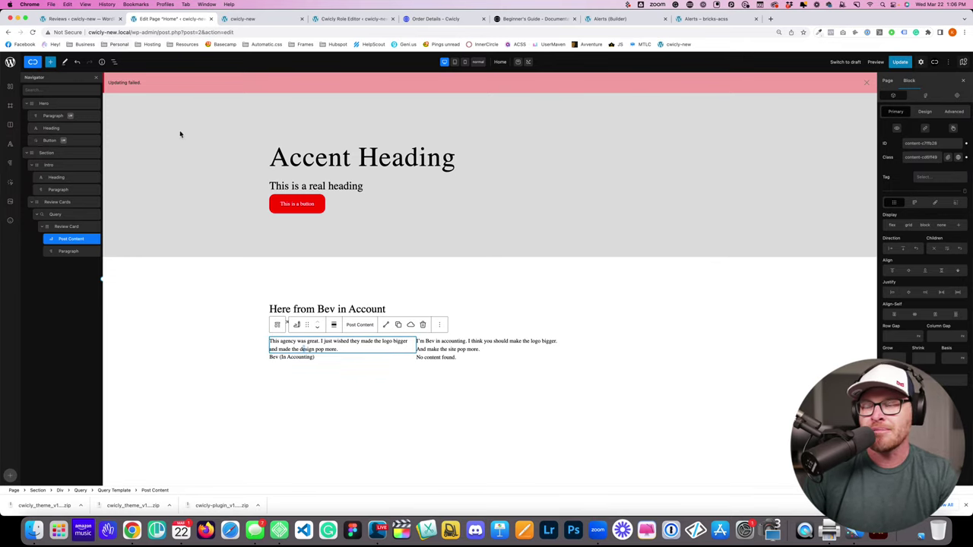
click(905, 60)
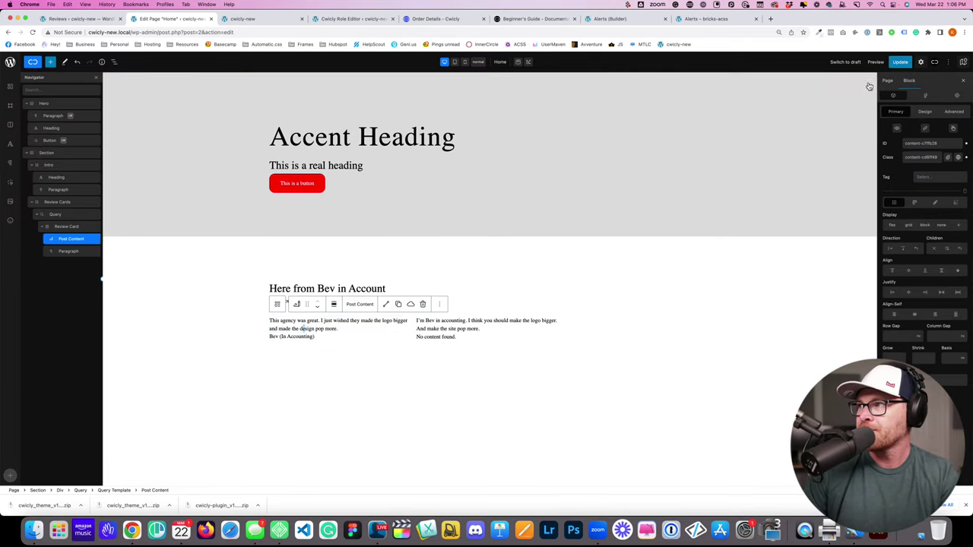
key(super+s)
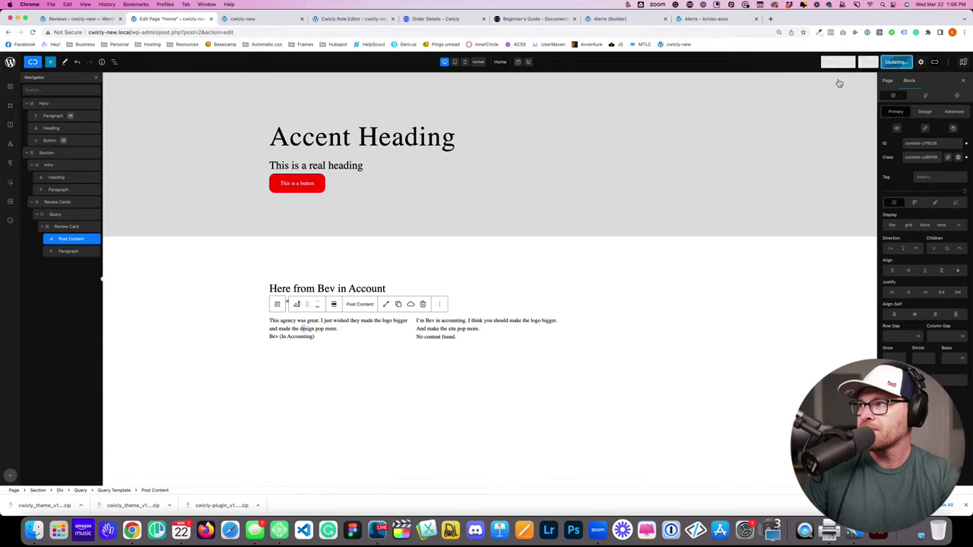
click(192, 316)
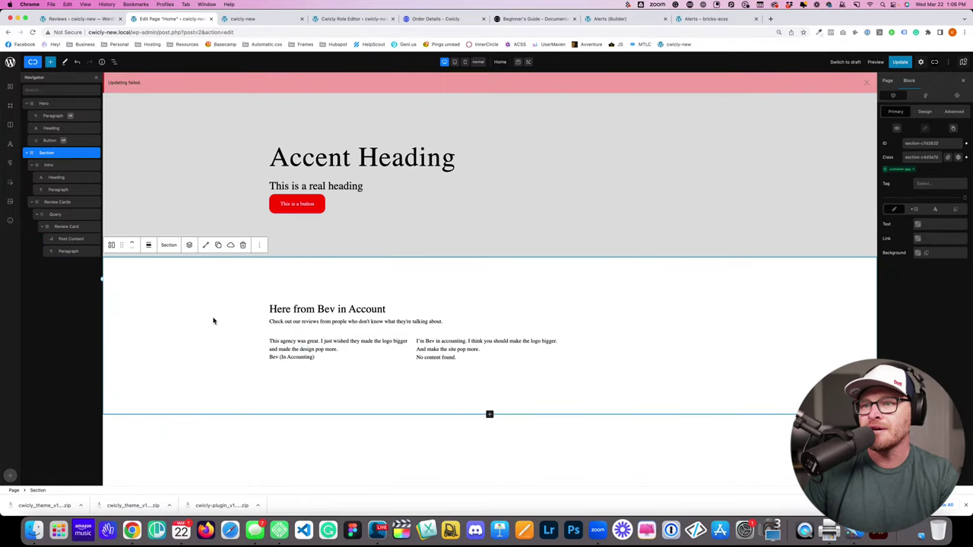
Step: Reload the Home page editor despite unsaved changes and go back to the Pages list
key(super+r)
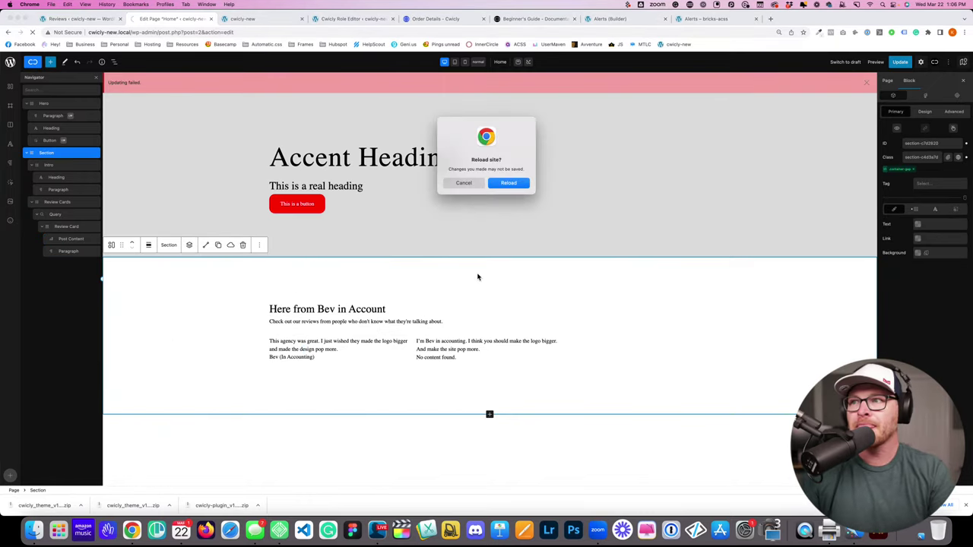
click(505, 183)
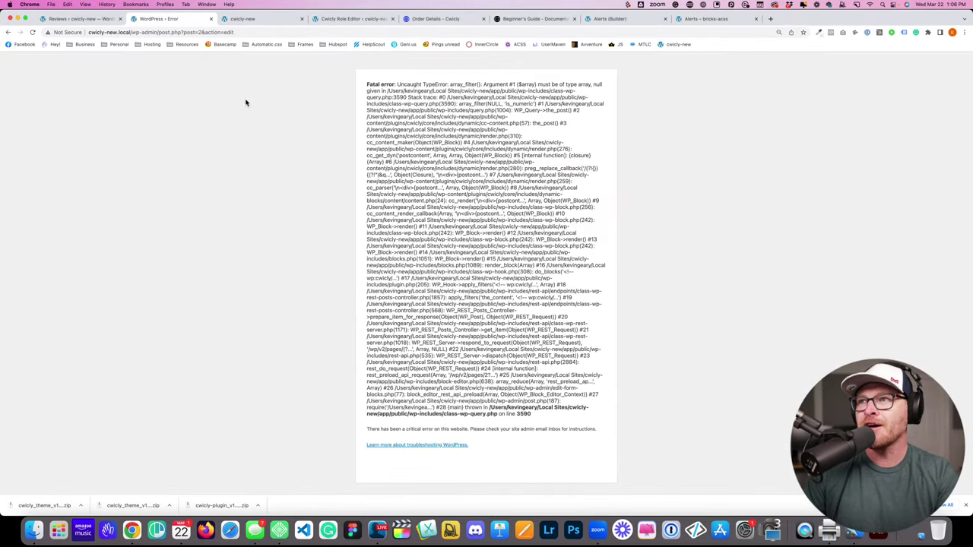
click(7, 32)
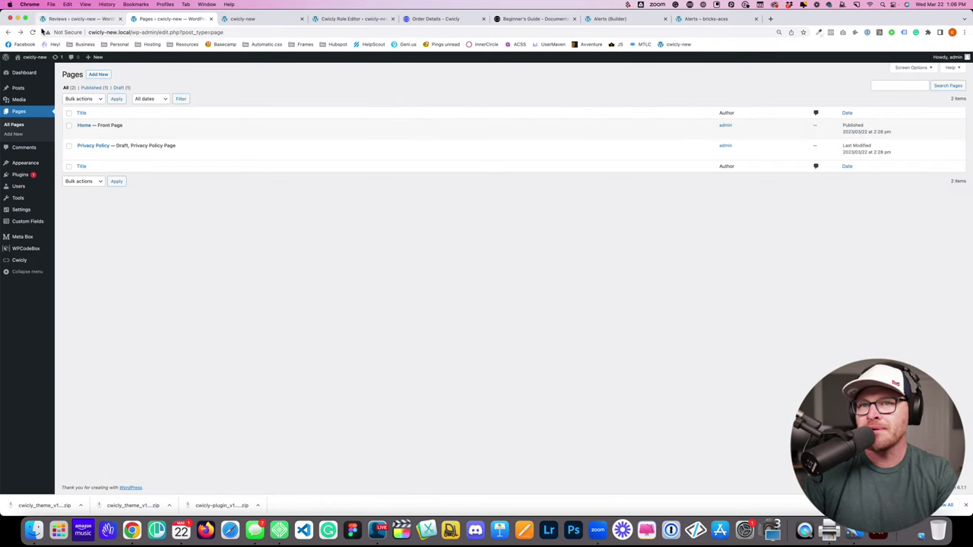
Step: Check the Home page on the front end without the developer tools and read the warning about the Post Content block
click(243, 18)
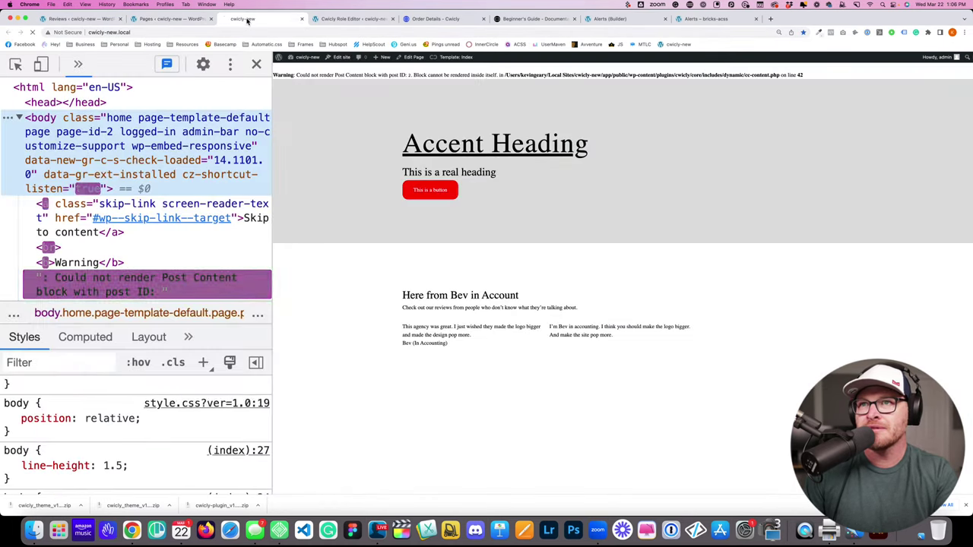
click(258, 63)
click(246, 158)
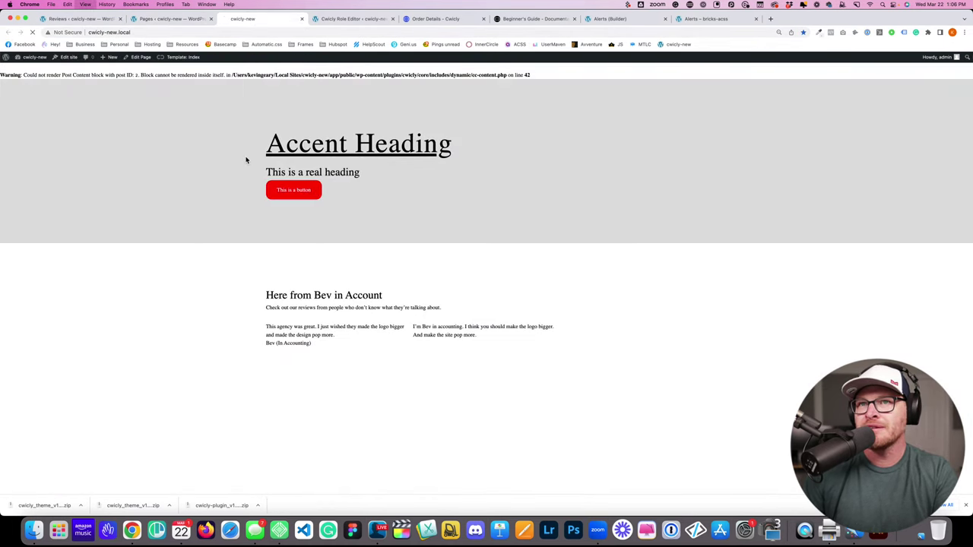
drag(59, 75, 151, 76)
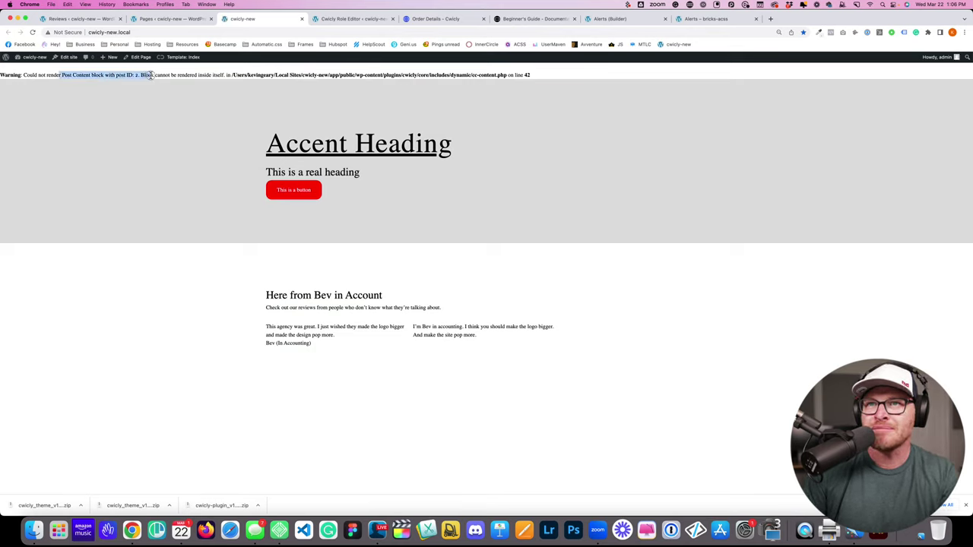
click(202, 76)
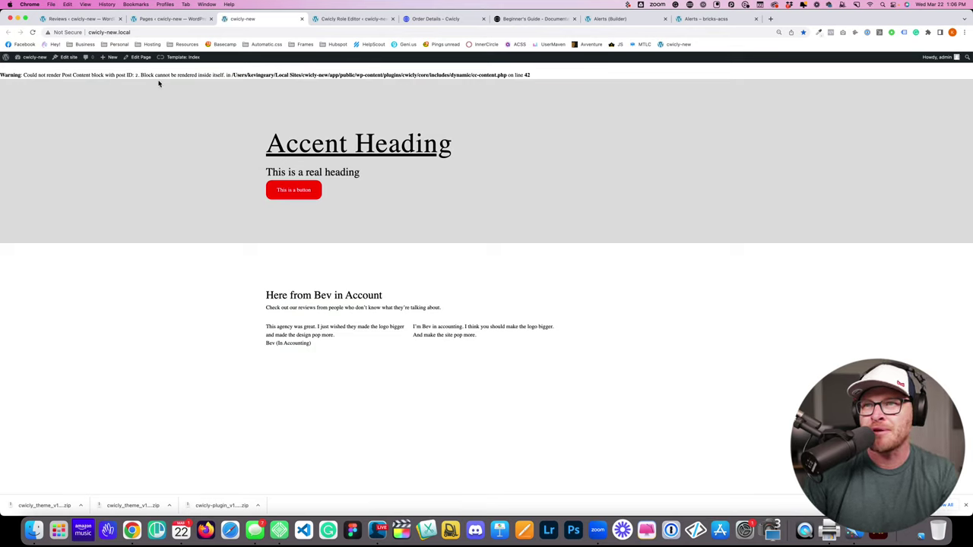
Step: Try to reopen the Home page for editing from the Pages list
click(196, 20)
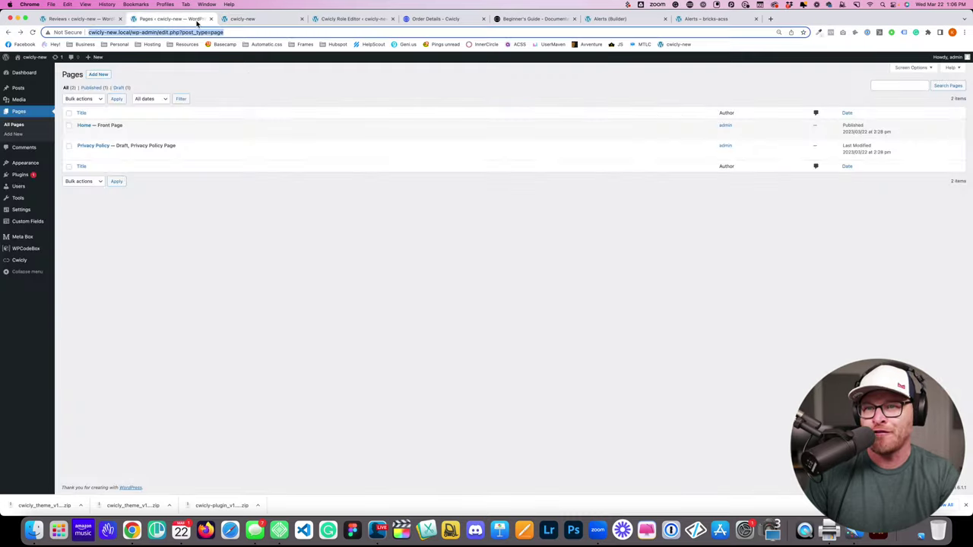
click(76, 19)
click(160, 20)
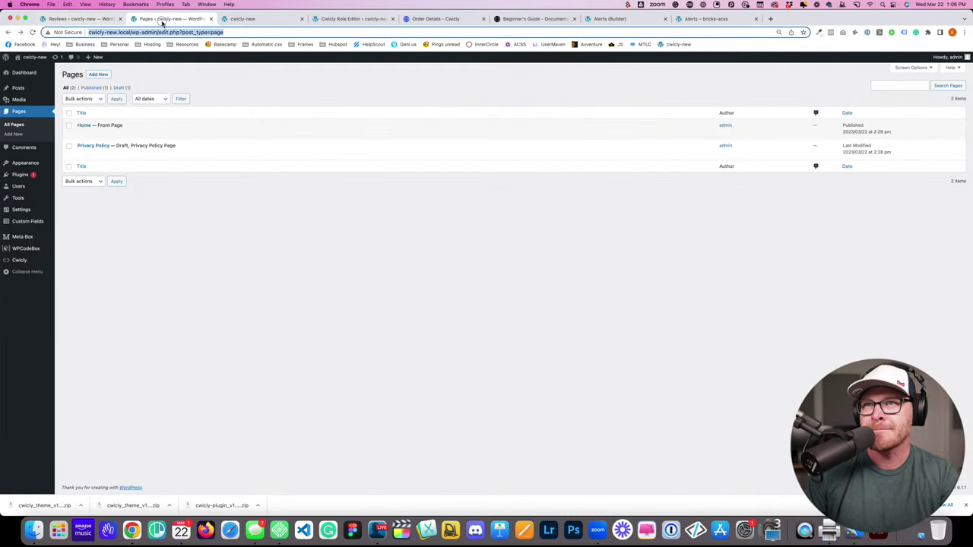
click(81, 133)
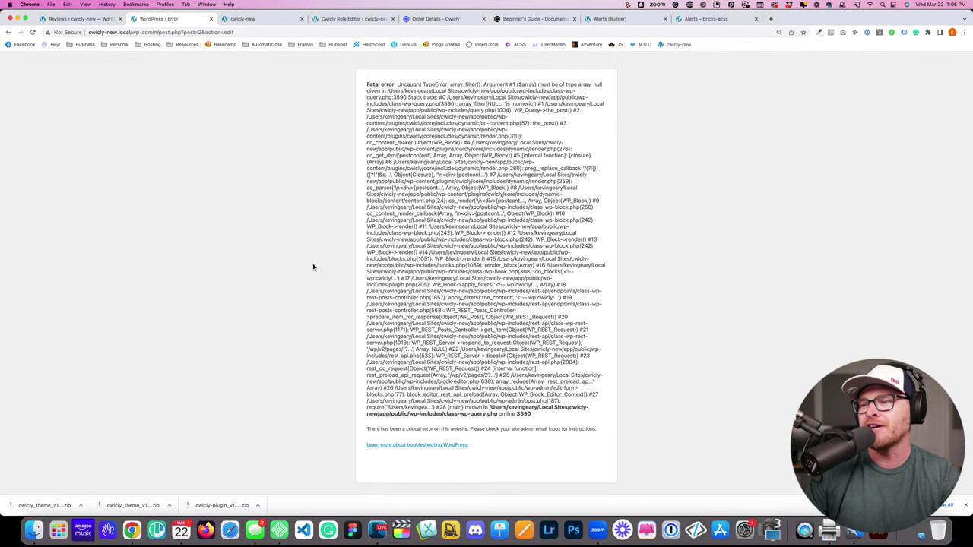
Step: Create a new page titled Home2 and publish it
click(80, 19)
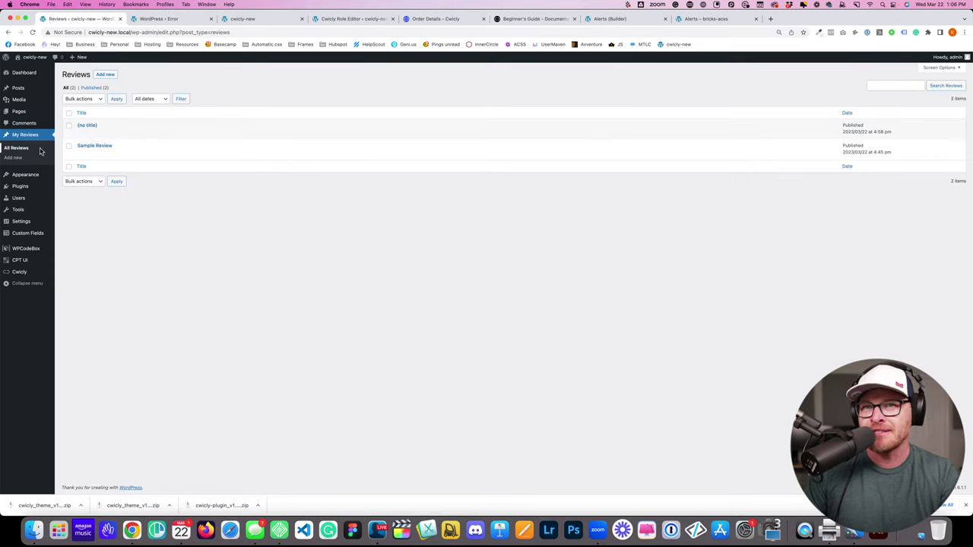
click(18, 111)
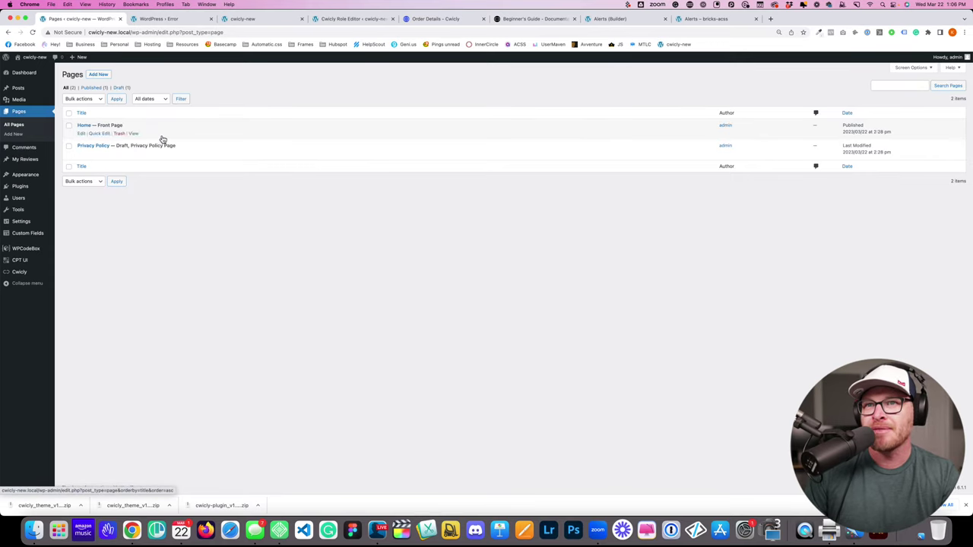
click(98, 75)
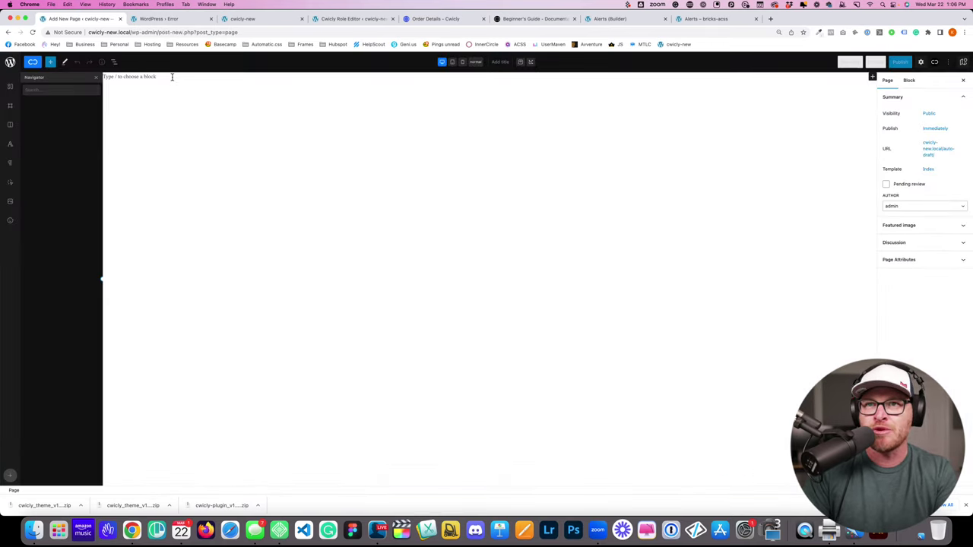
click(500, 63)
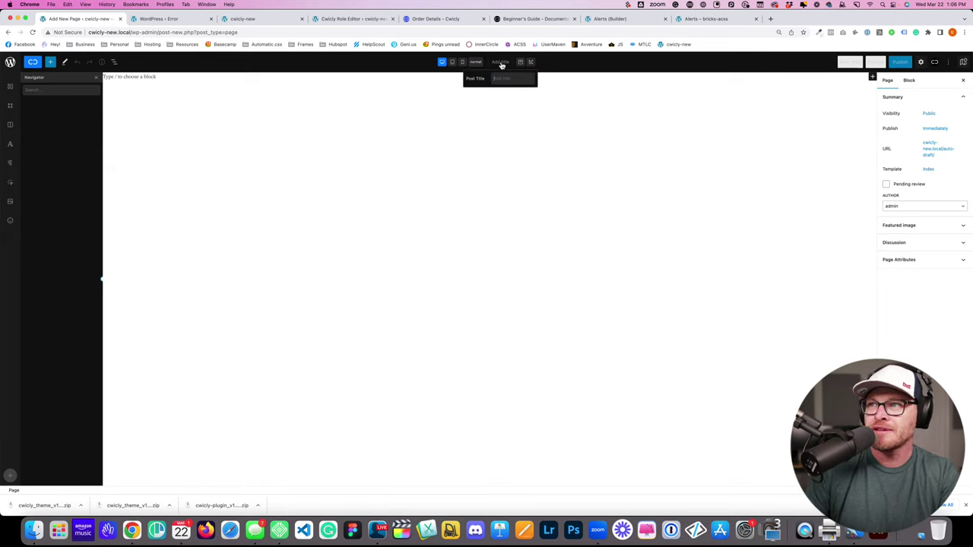
text(Home2)
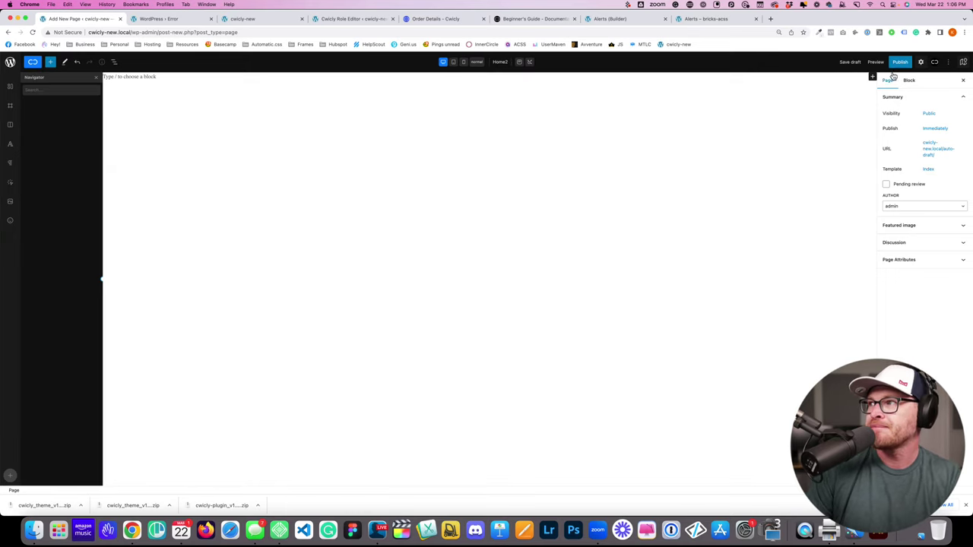
click(894, 64)
click(894, 64)
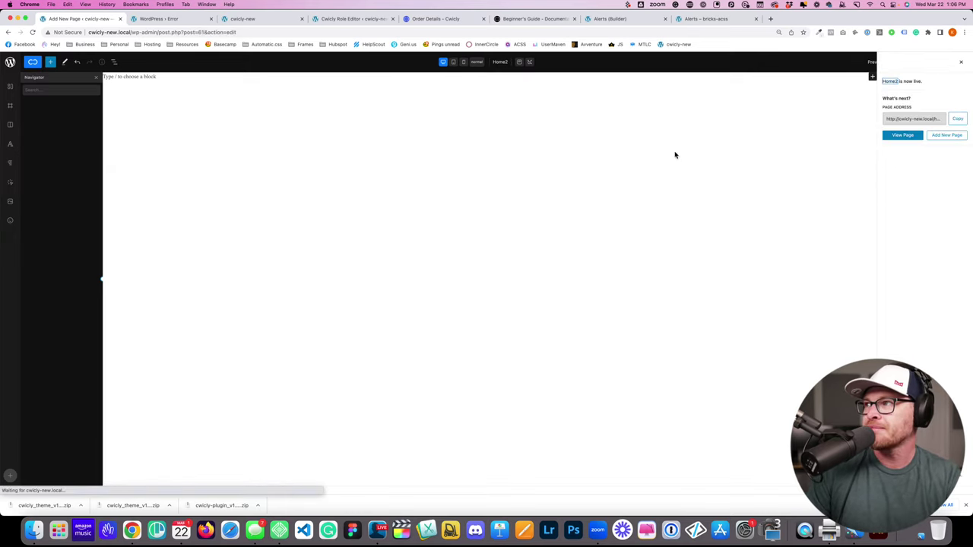
Step: Add a Cwicly Section block and a Div block to the Home2 page
click(49, 65)
text(sec)
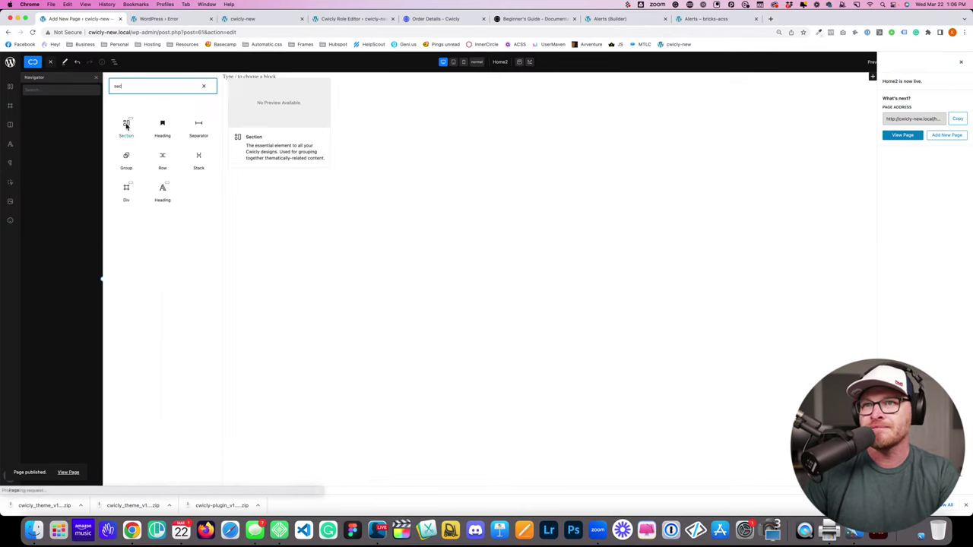
click(126, 127)
click(50, 62)
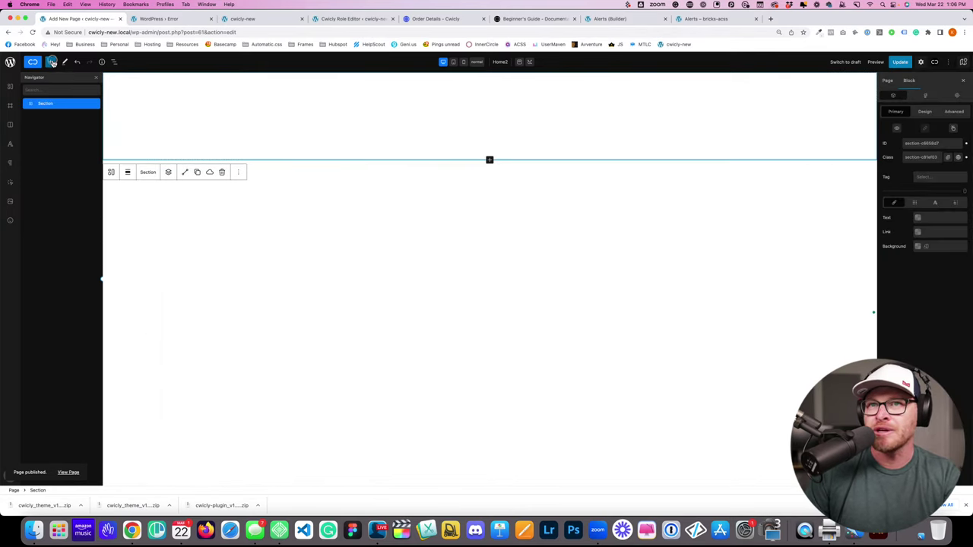
click(50, 61)
text(div)
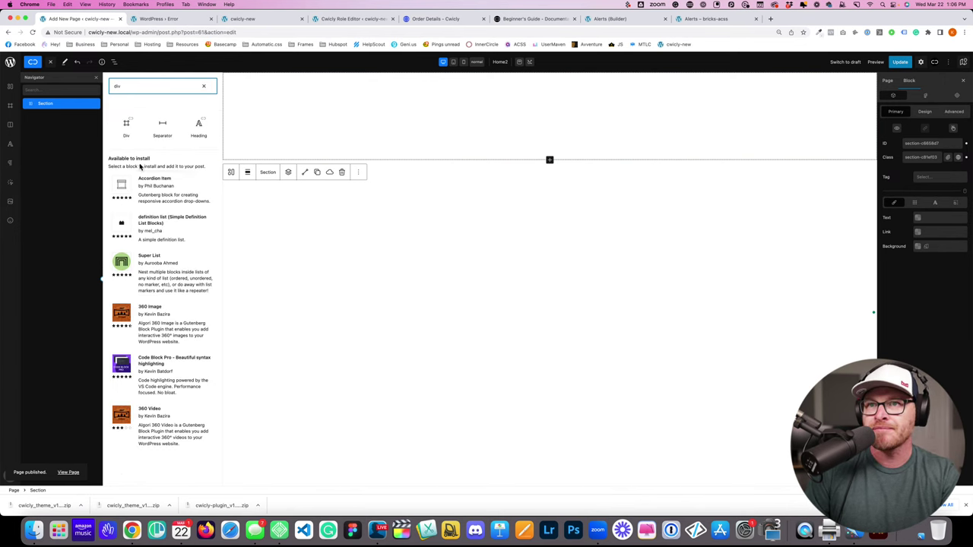
key(Return)
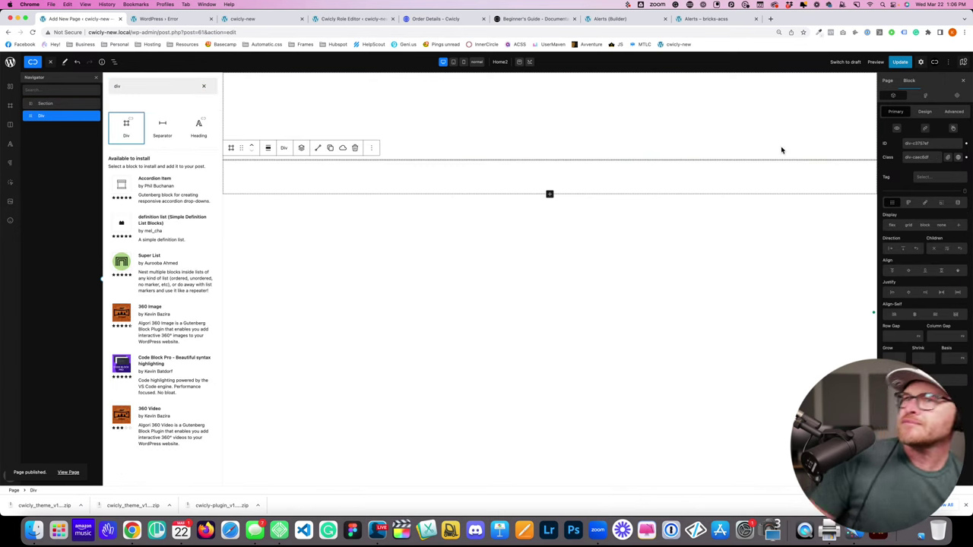
Step: Nest the Div inside the Section and add a Cwicly Query block to the section
mouse_move(46, 116)
mouse_down()
mouse_move(56, 107)
mouse_move(48, 106)
mouse_move(53, 116)
mouse_up()
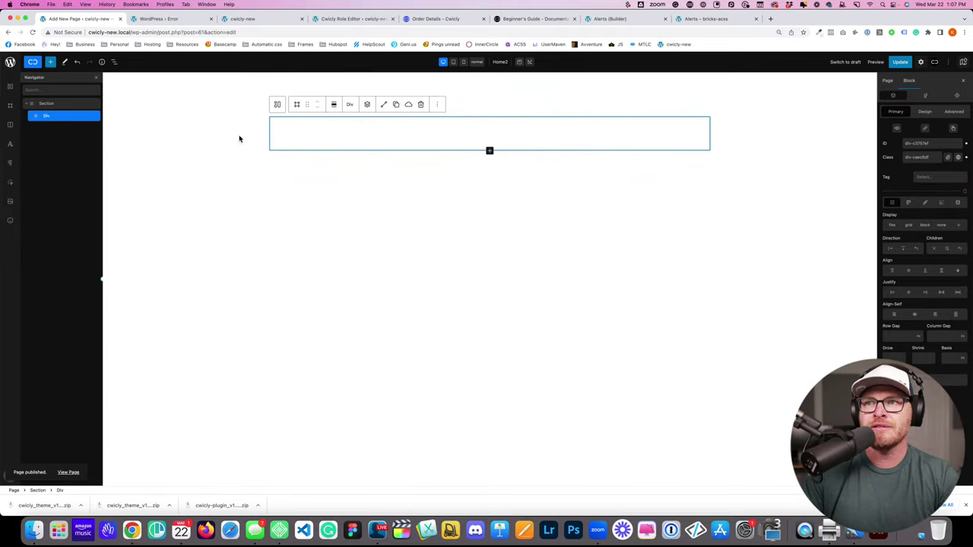
click(50, 62)
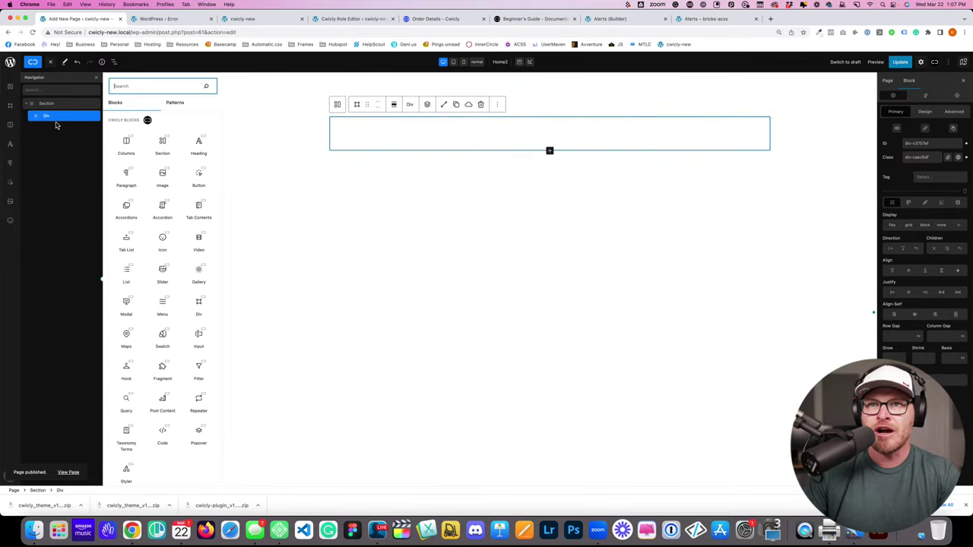
text(repe)
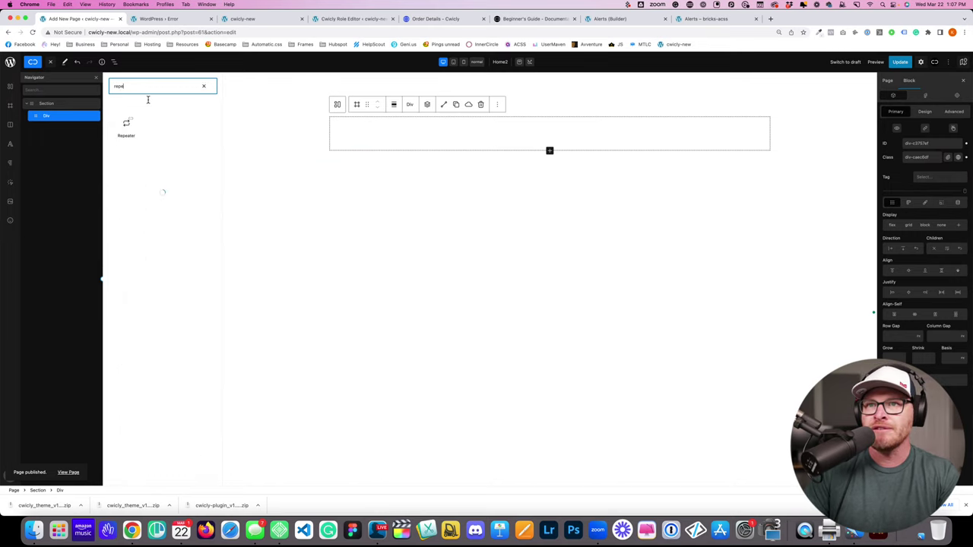
text(query)
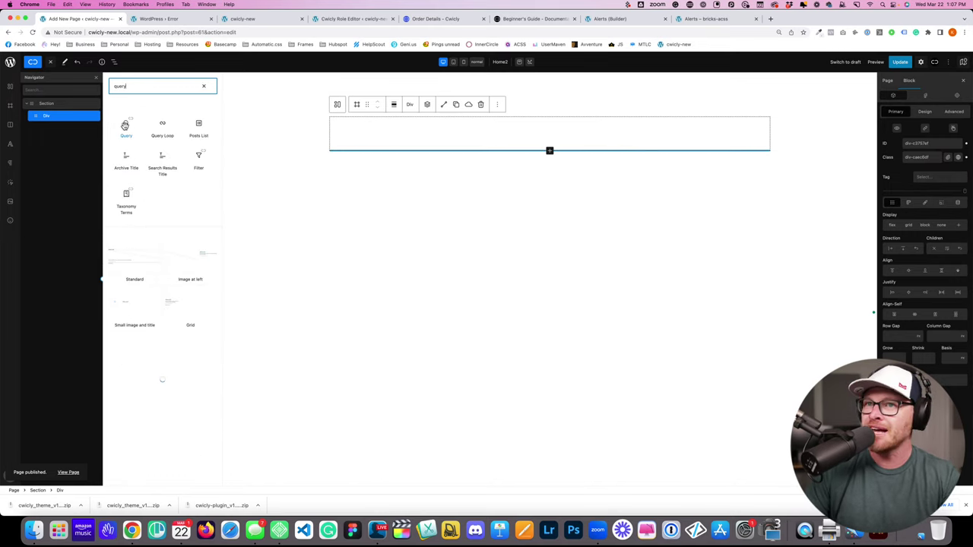
click(127, 126)
Step: Add a Query Template to the Query block and place a Div block inside the template
drag(501, 271, 643, 244)
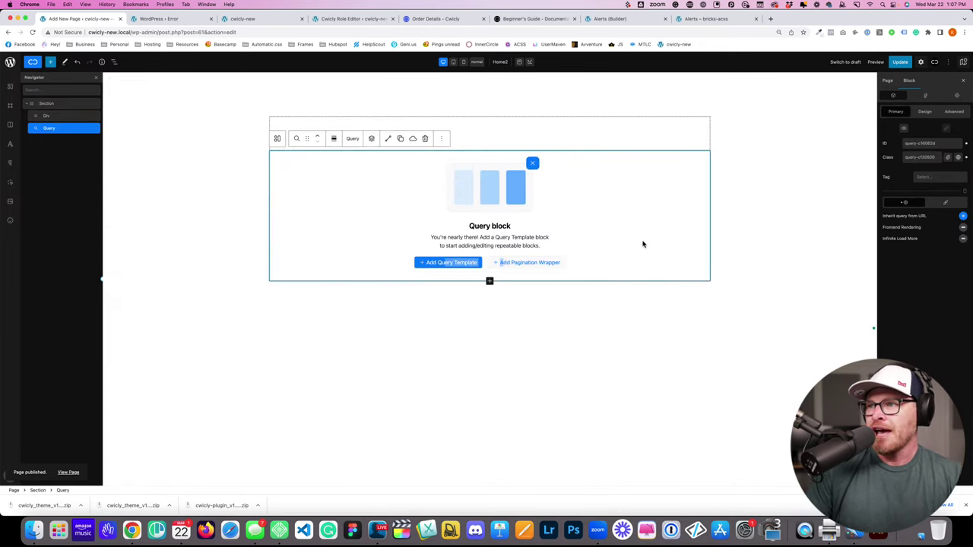
click(447, 263)
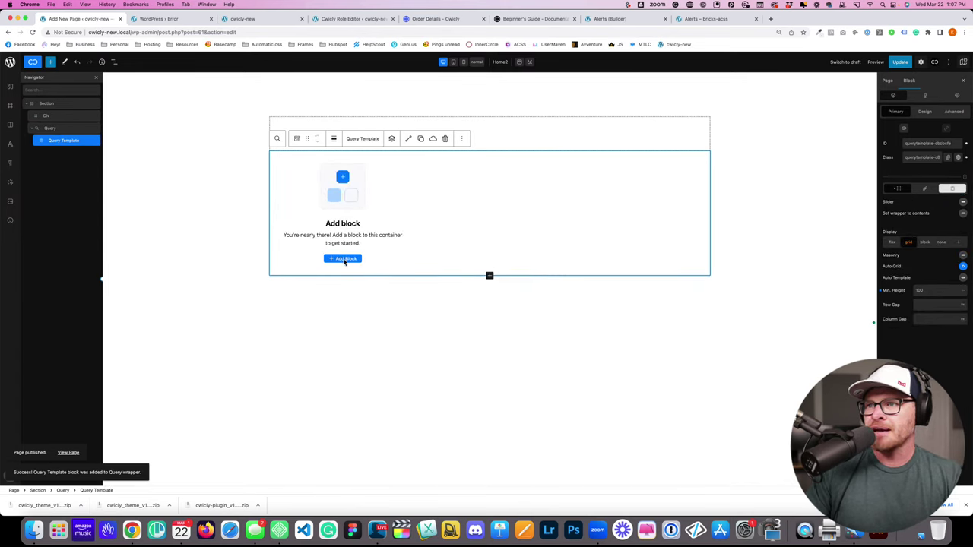
click(344, 259)
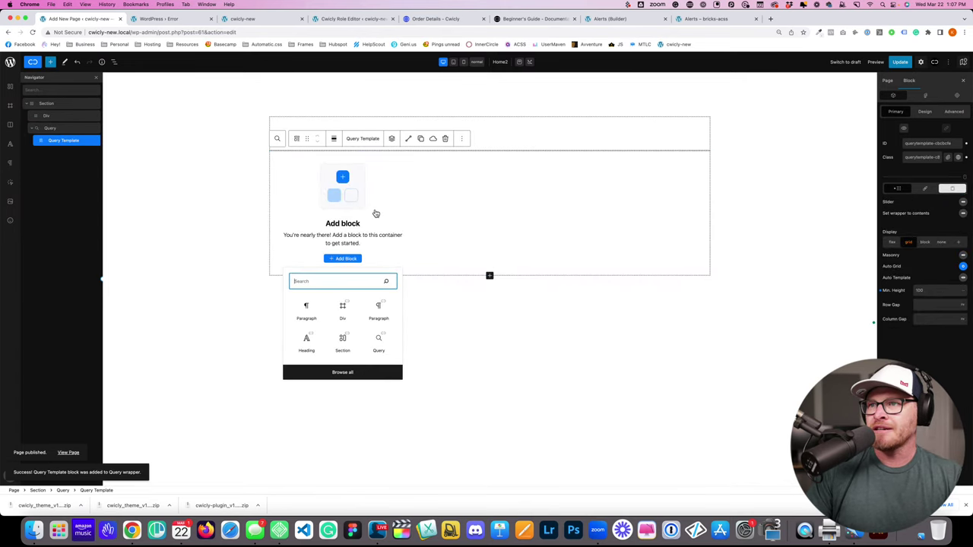
click(342, 309)
click(341, 169)
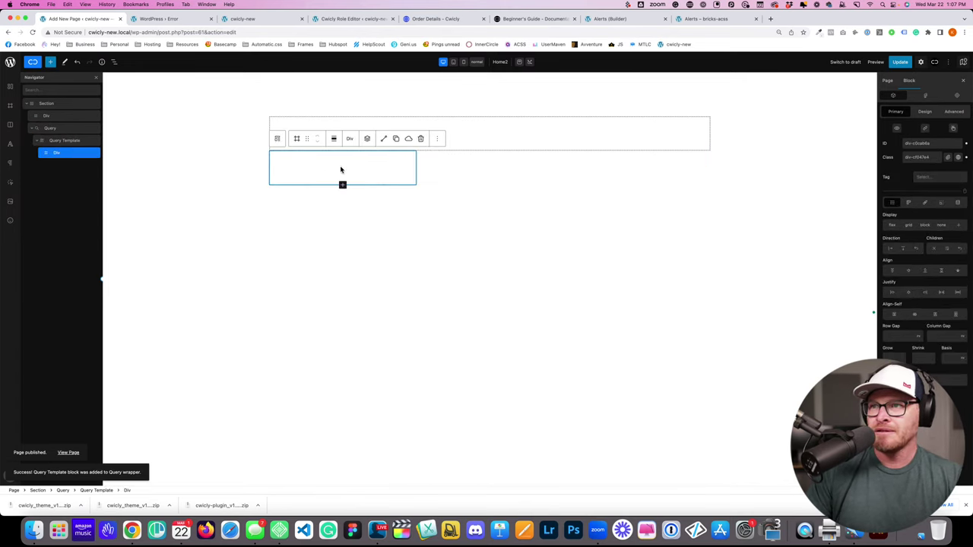
Step: Add the Cwicly Paragraph and Cwicly Post Content blocks to the Query Template
click(50, 62)
text(para)
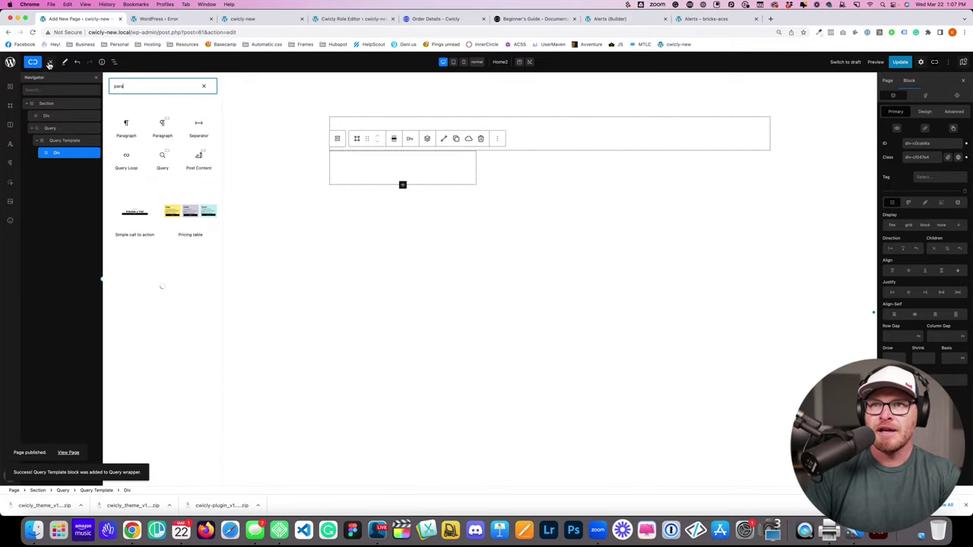
click(162, 127)
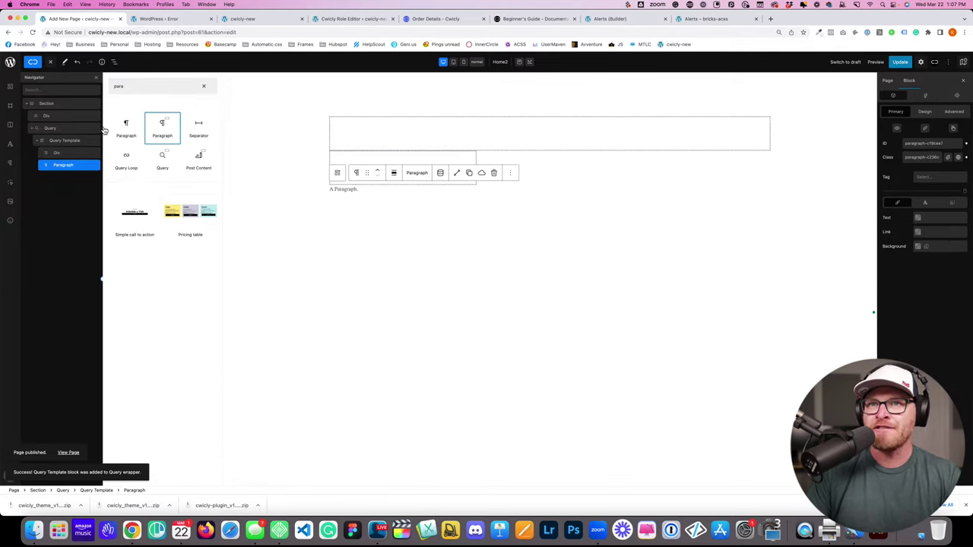
double_click(146, 87)
text(post)
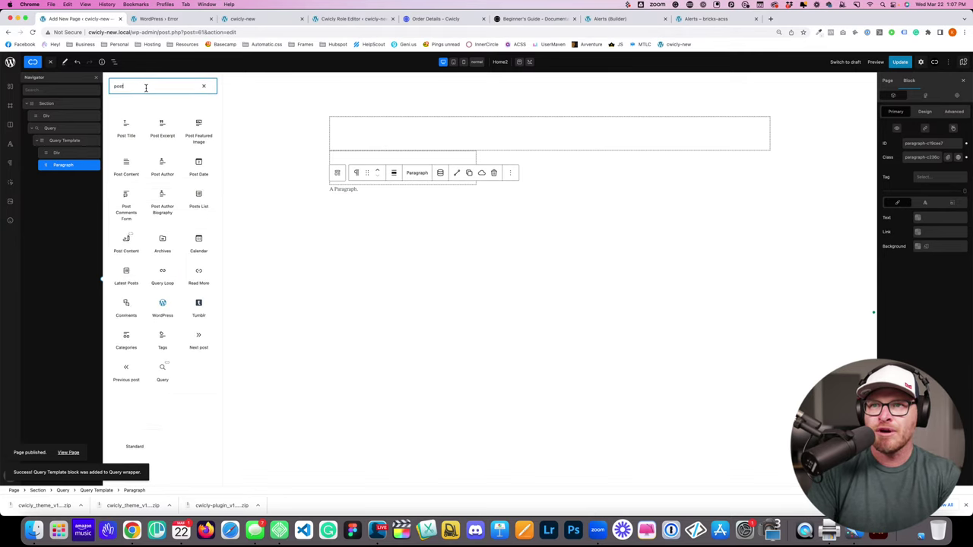
text( content)
click(162, 126)
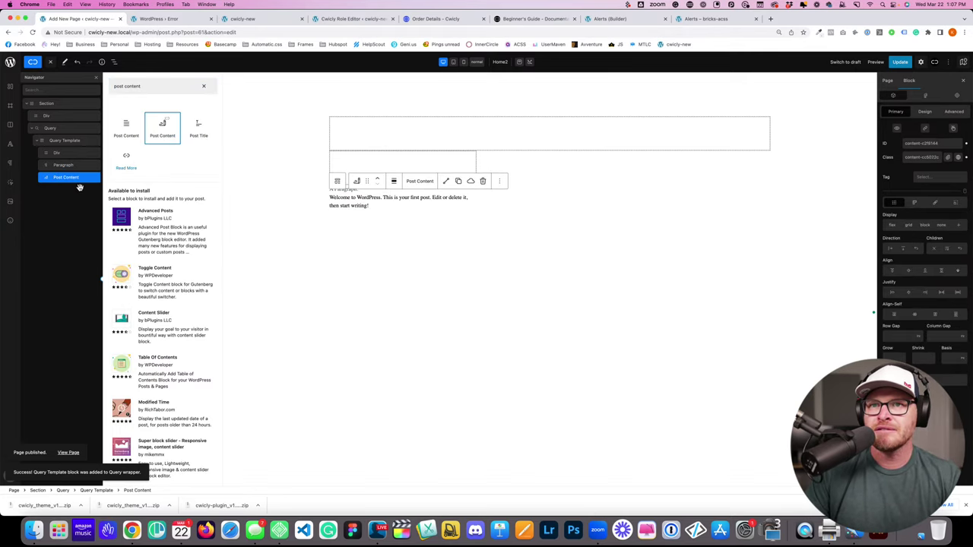
Step: Move Post Content above the Paragraph in the Query Template and delete the template's Div
click(66, 177)
mouse_move(62, 175)
mouse_down()
mouse_move(65, 155)
mouse_move(61, 171)
mouse_up()
click(71, 167)
click(95, 167)
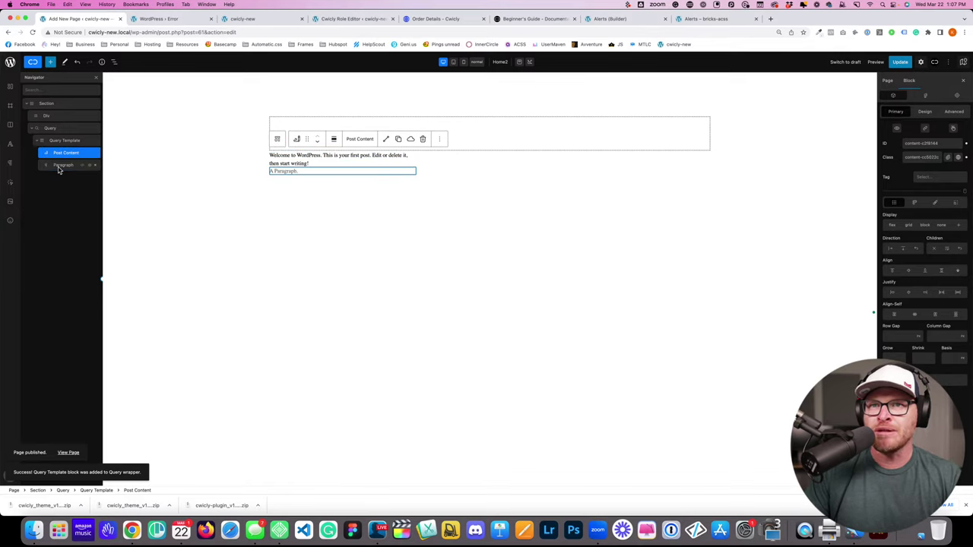
Step: Turn off Inherit query from URL for the Query block
click(59, 166)
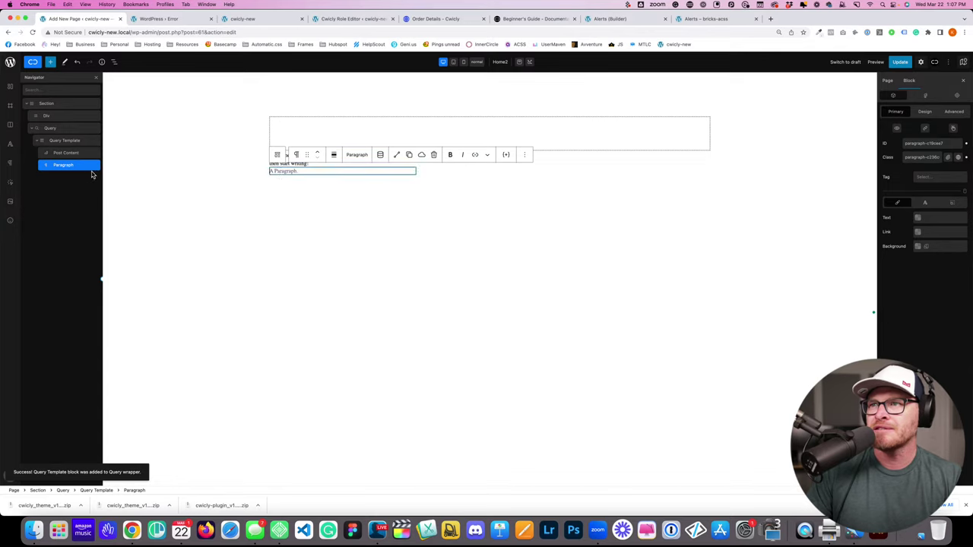
click(67, 142)
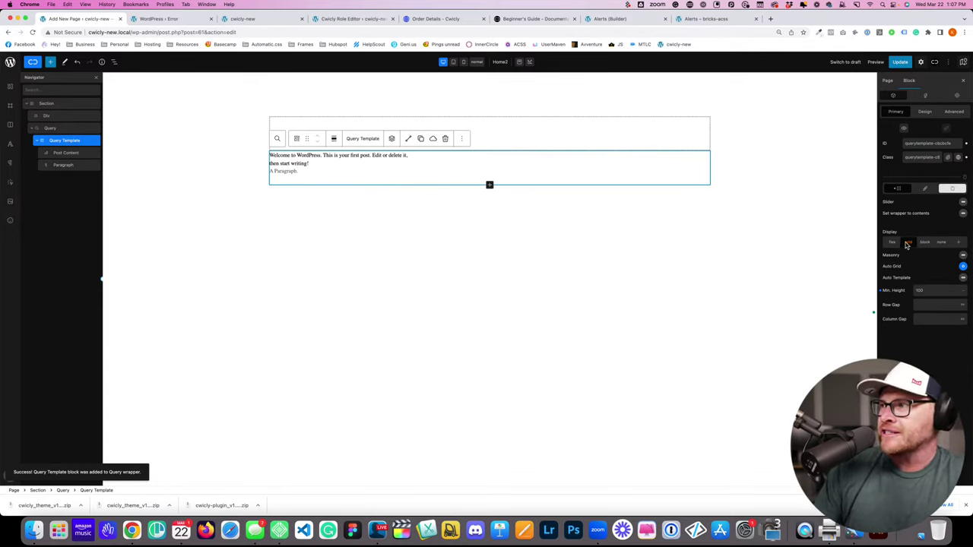
click(52, 130)
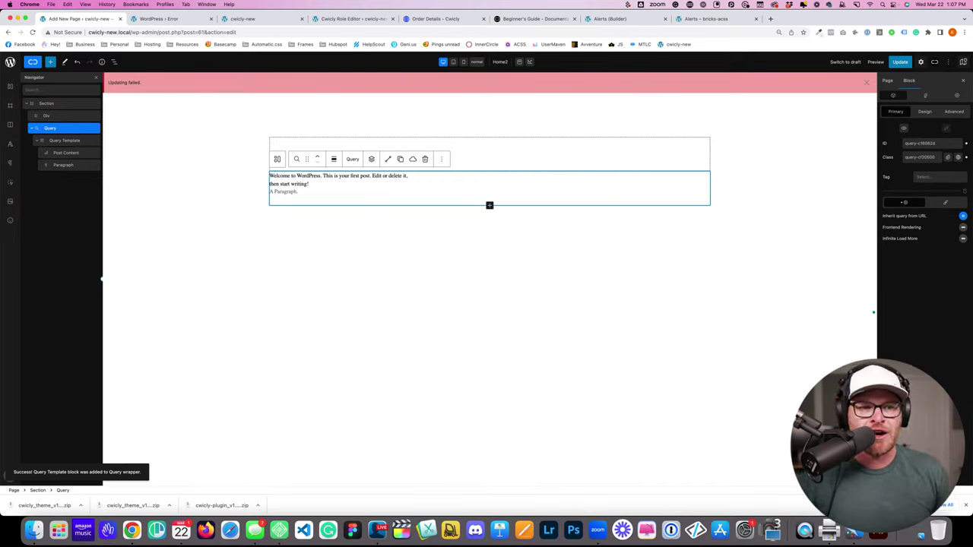
click(307, 183)
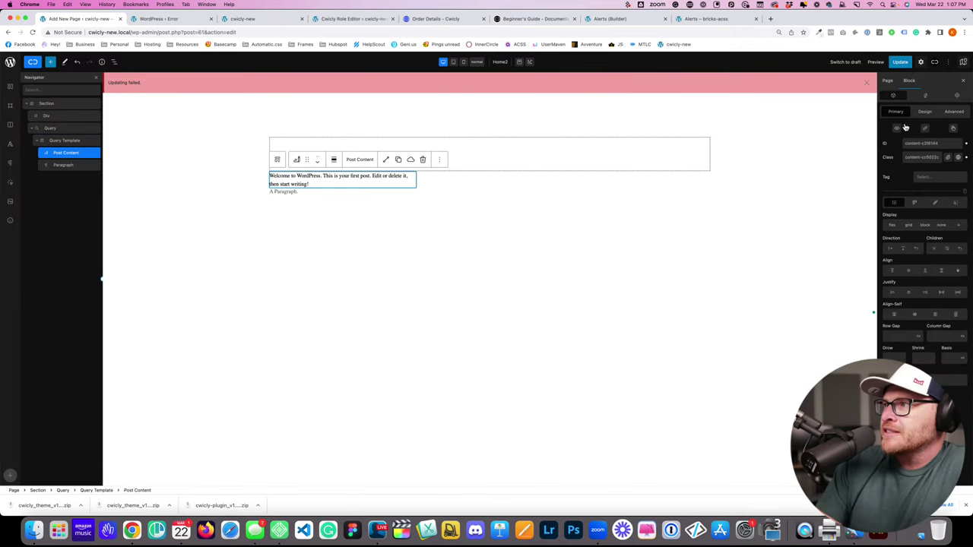
click(62, 128)
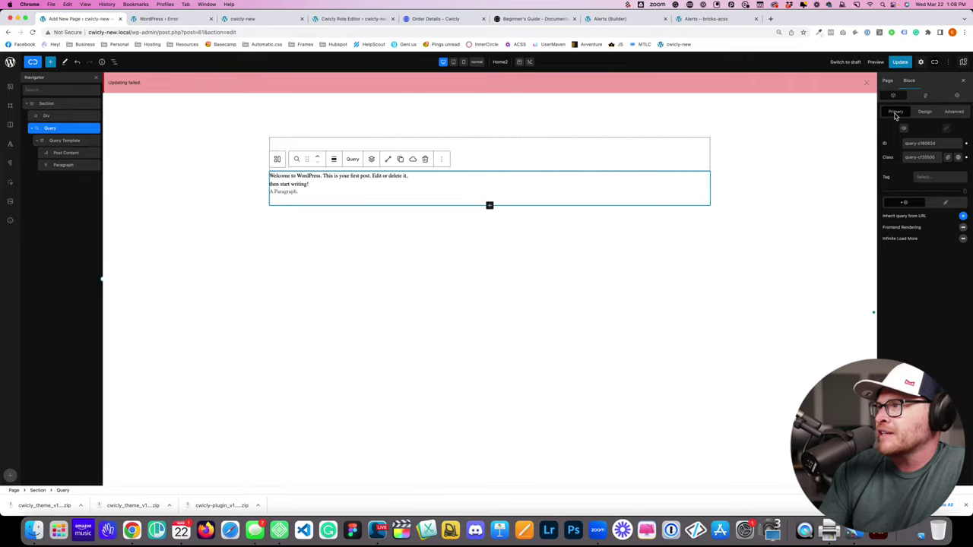
click(963, 217)
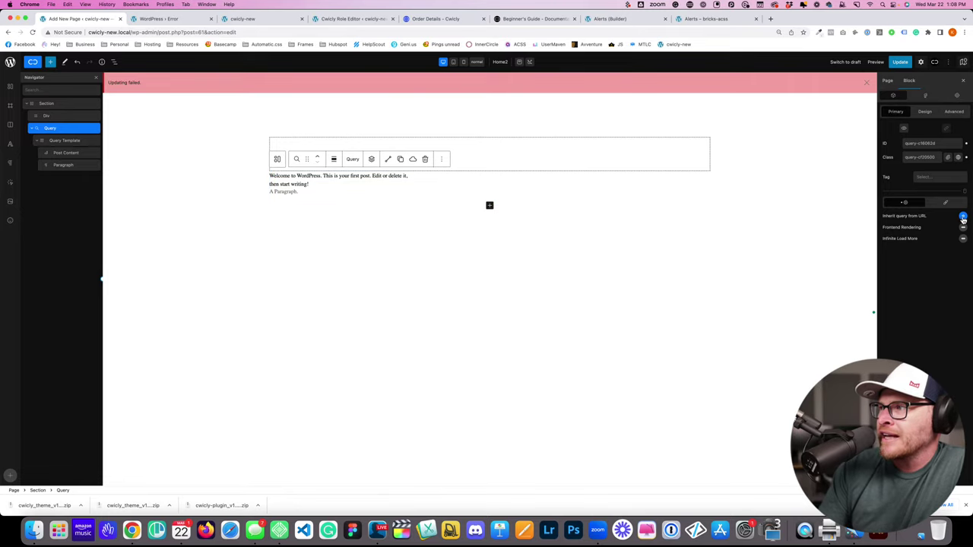
Step: Set the Query block's post type to Reviews in the Query Editor
click(960, 203)
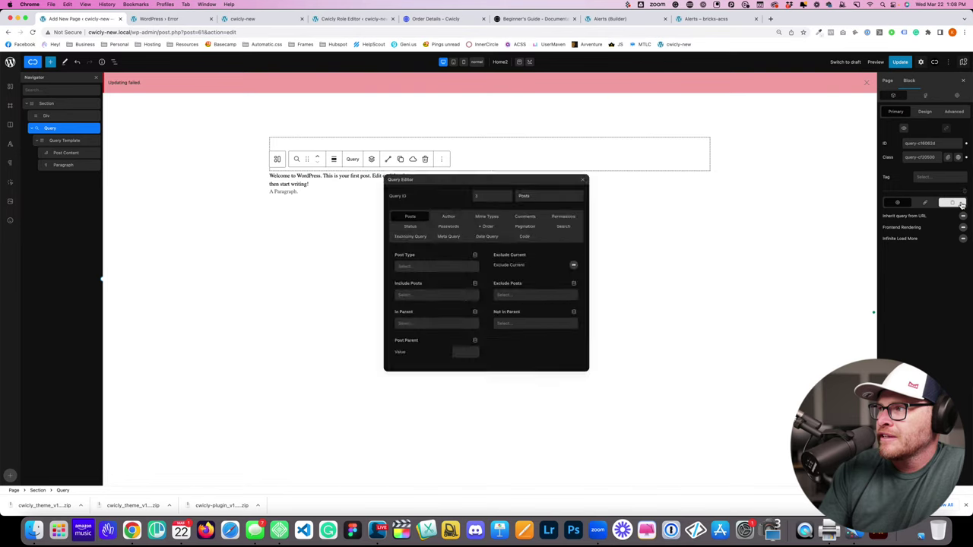
click(428, 266)
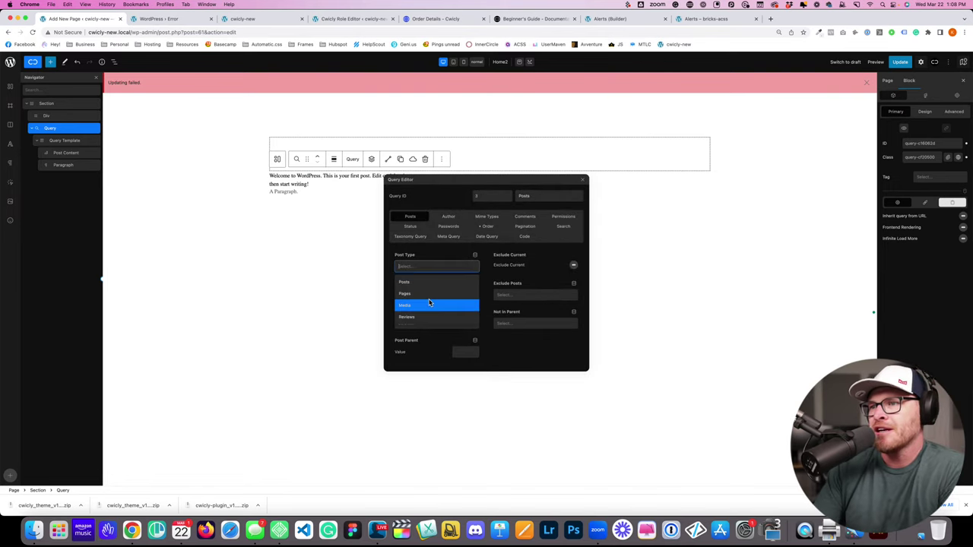
click(427, 316)
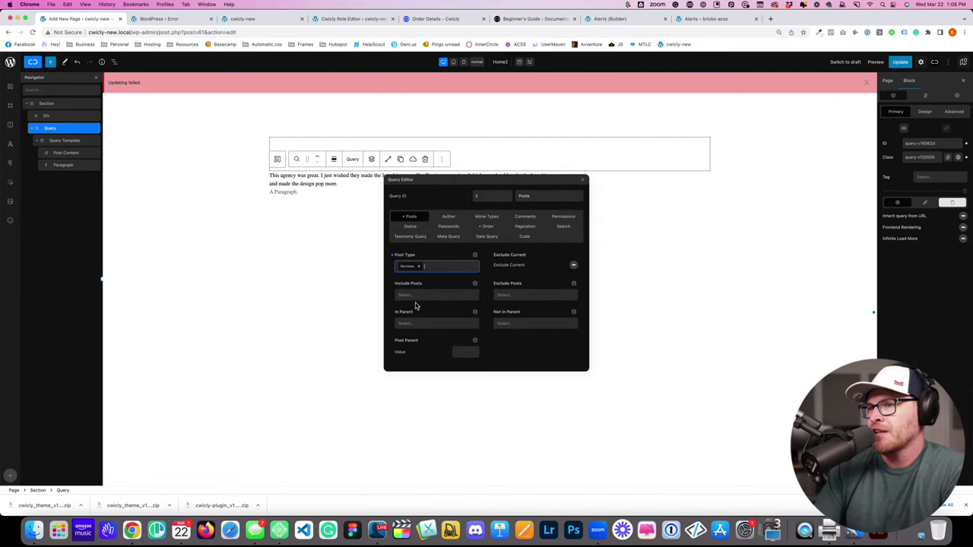
click(434, 295)
click(440, 332)
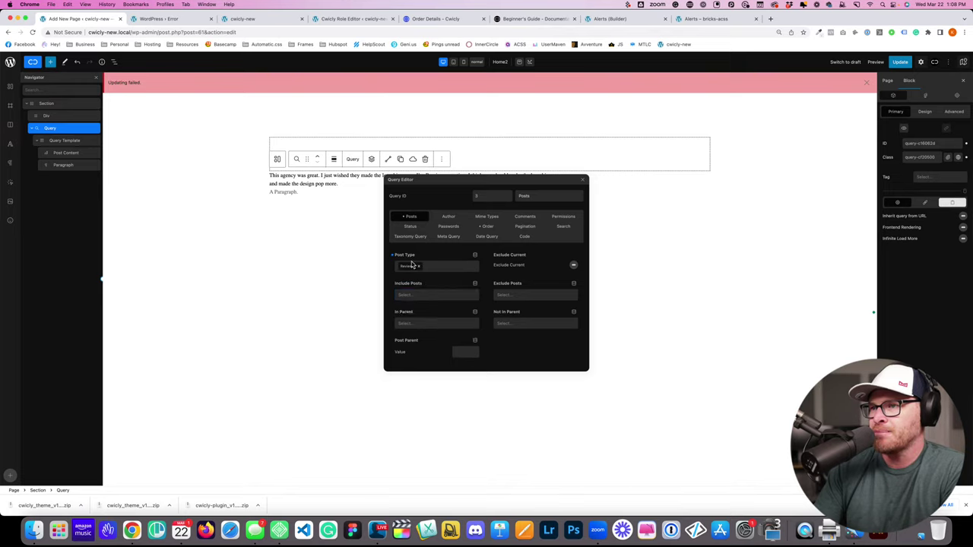
click(583, 181)
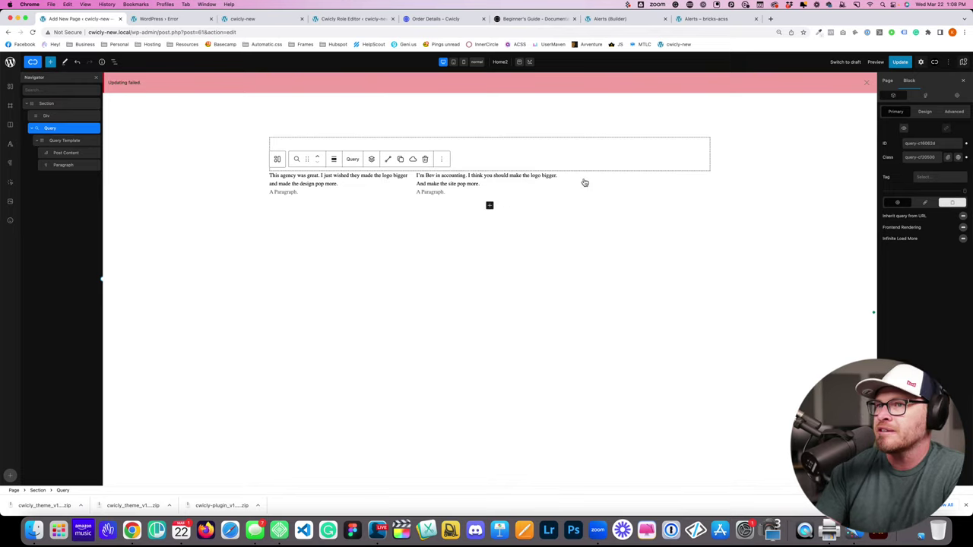
Step: Check the Post Content block's transform options, then delete the block from the Query Template
click(302, 180)
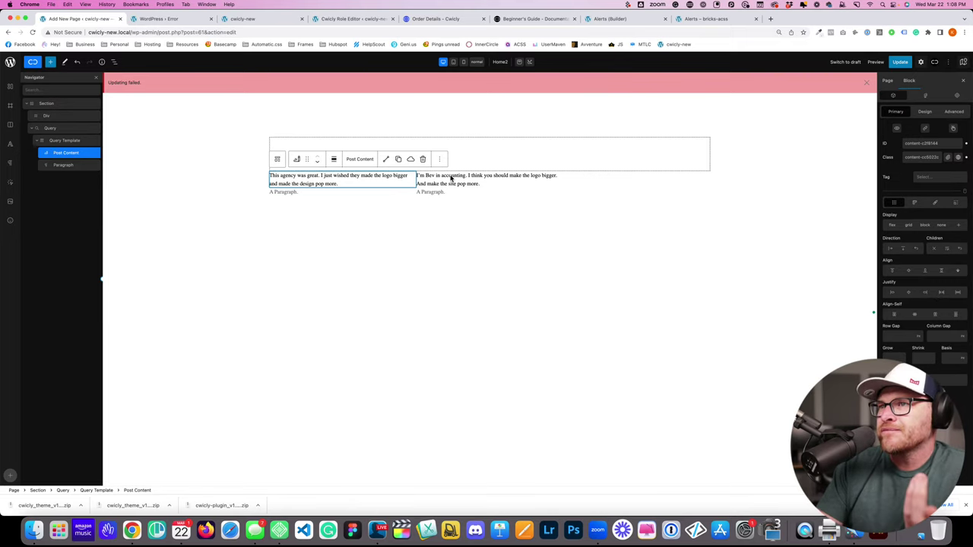
click(298, 161)
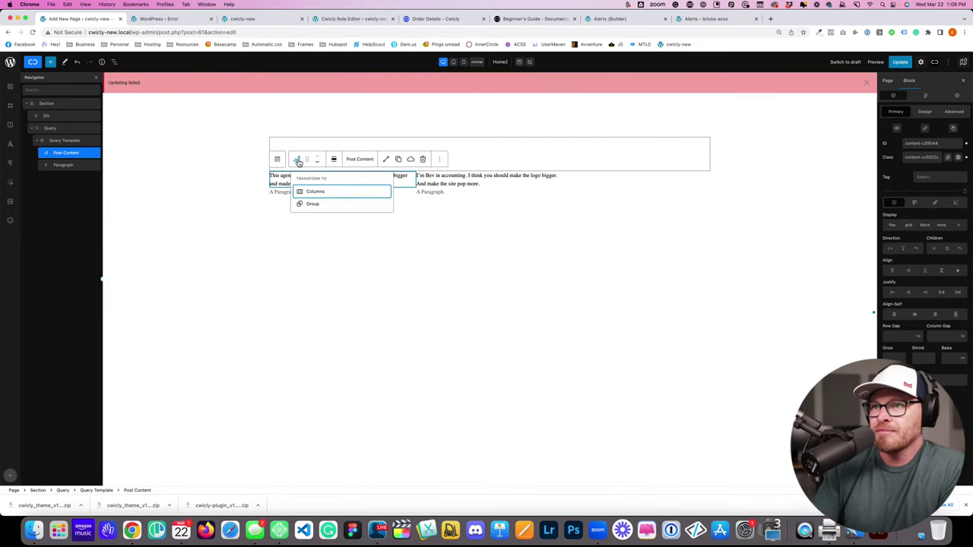
click(298, 161)
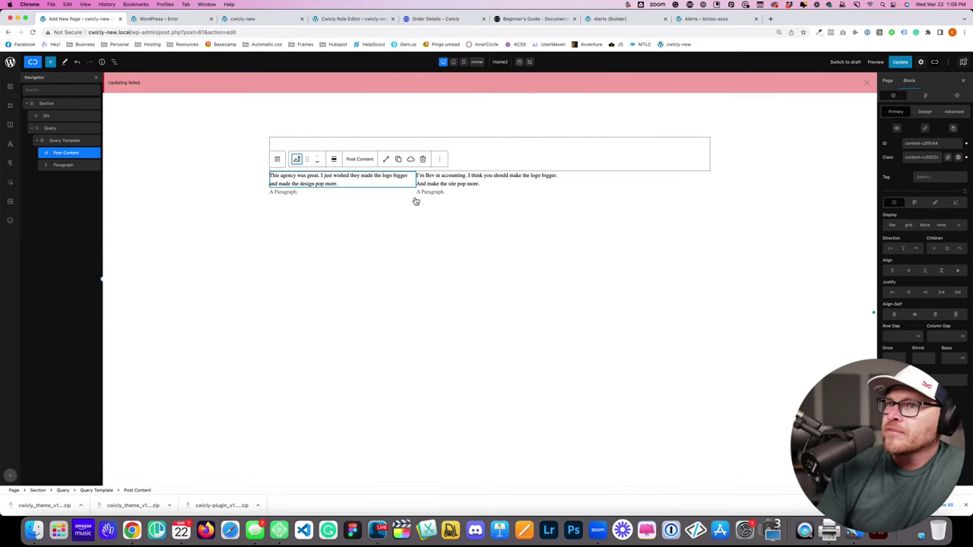
click(97, 153)
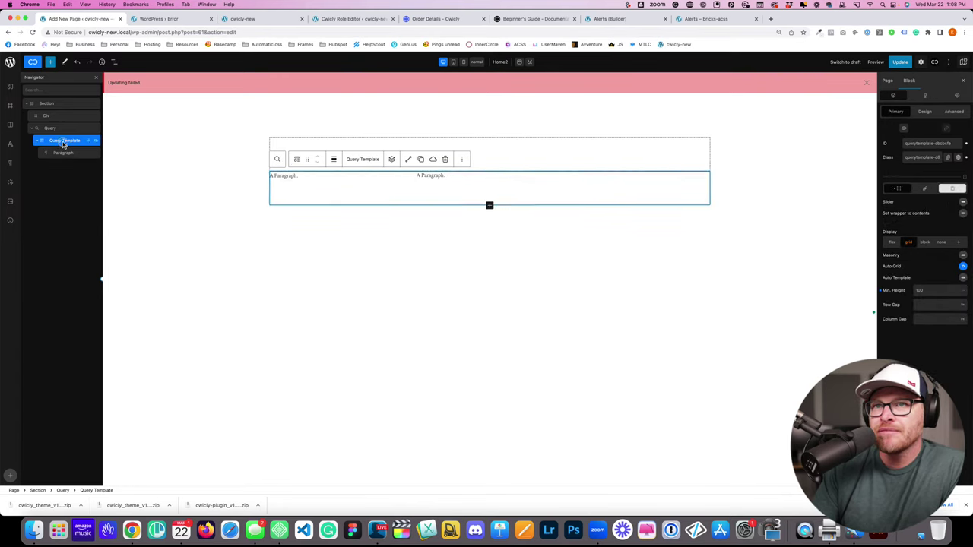
Step: Add a second Cwicly Paragraph and place it above the existing one inside the Query Template
click(51, 64)
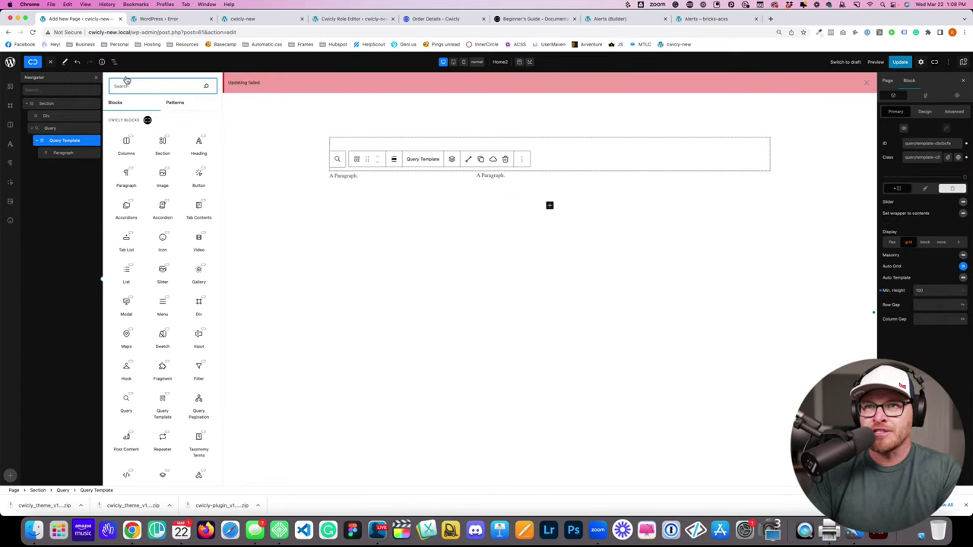
text(para)
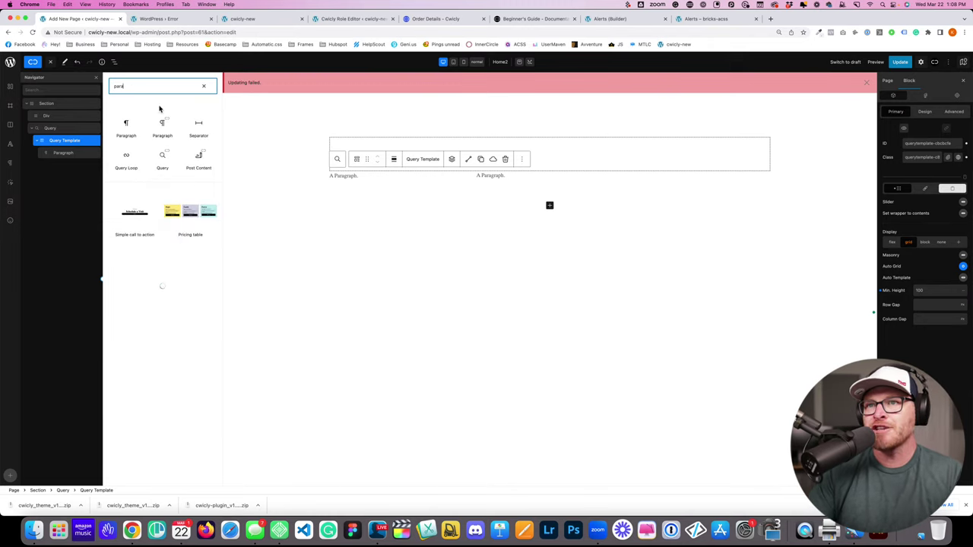
click(162, 127)
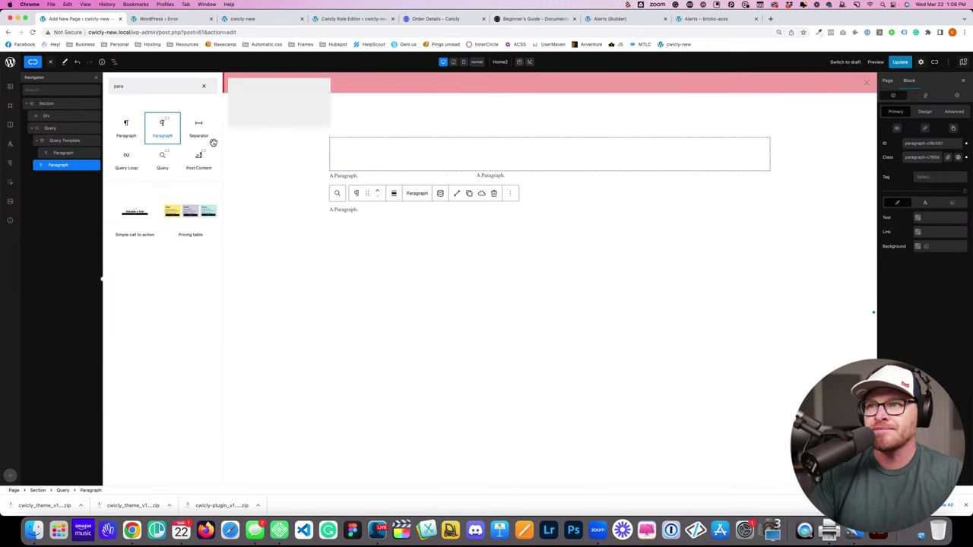
click(344, 207)
drag(67, 164, 63, 153)
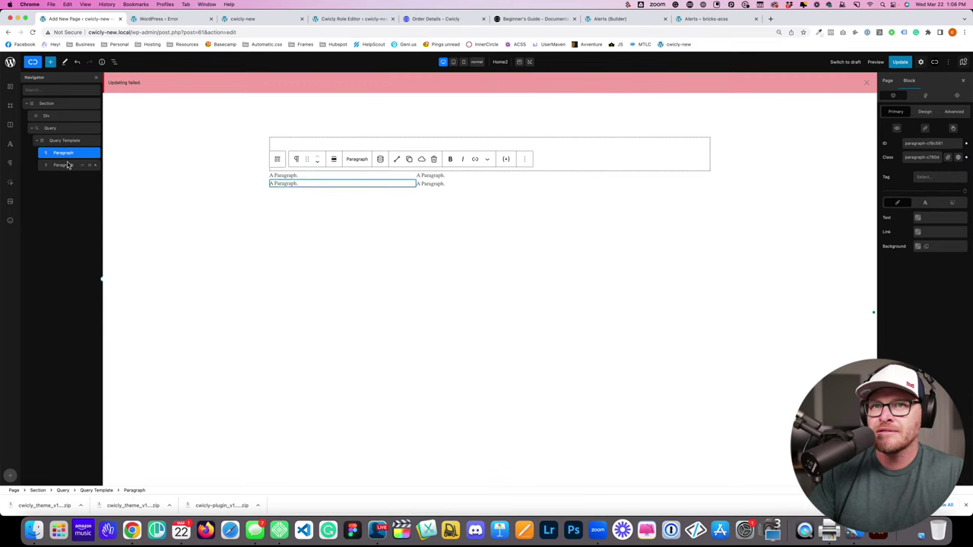
Step: Set the upper paragraph's dynamic content source to WordPress and look through the values it offers
click(380, 159)
click(424, 198)
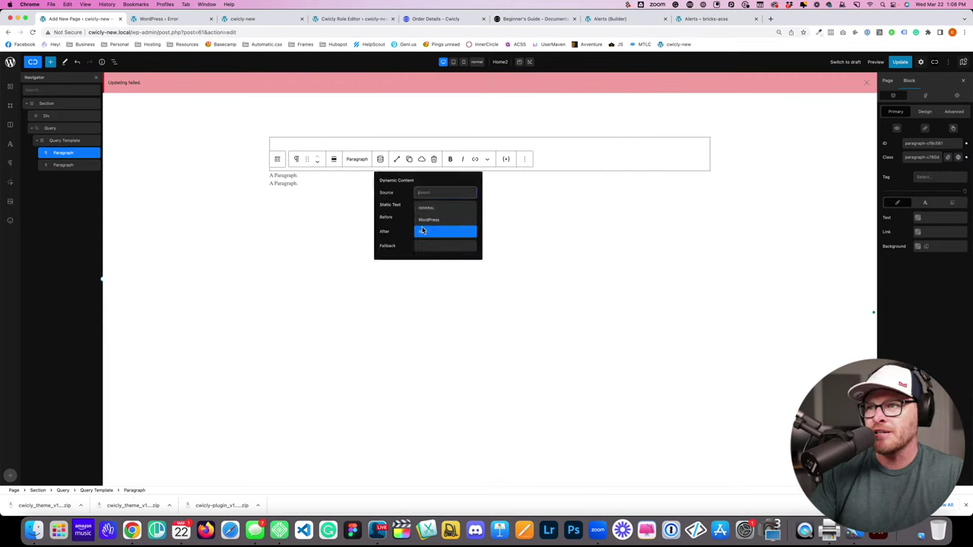
click(427, 226)
click(430, 210)
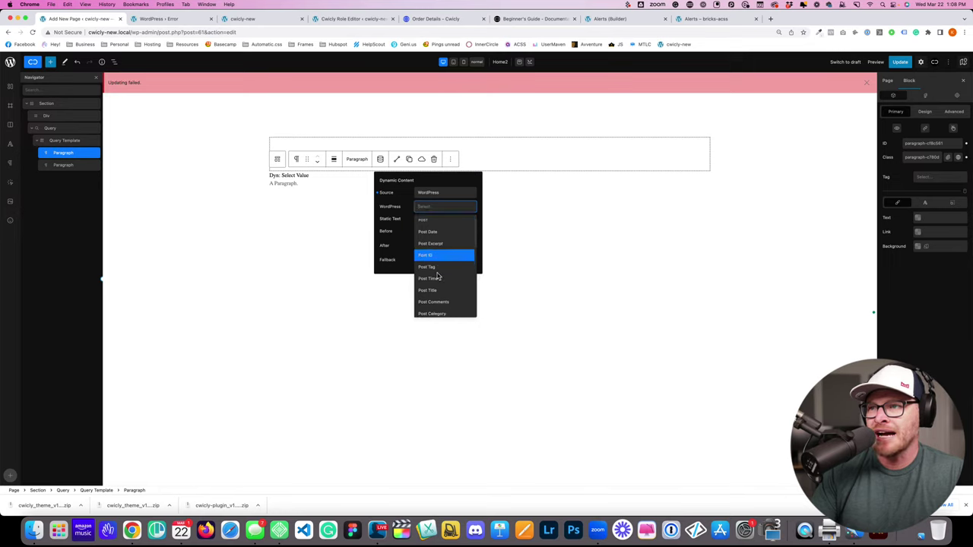
scroll(441, 277, down, 2)
scroll(444, 288, down, 3)
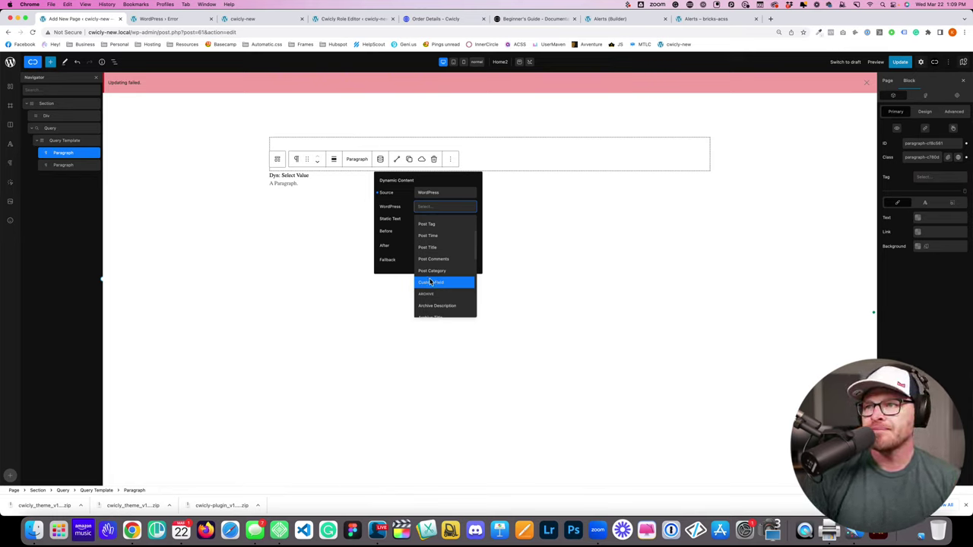
click(52, 62)
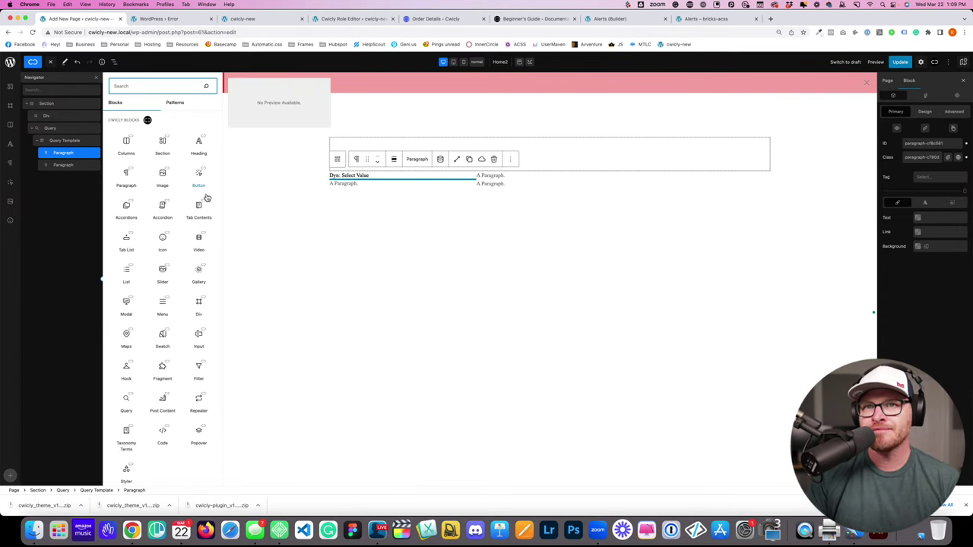
click(363, 187)
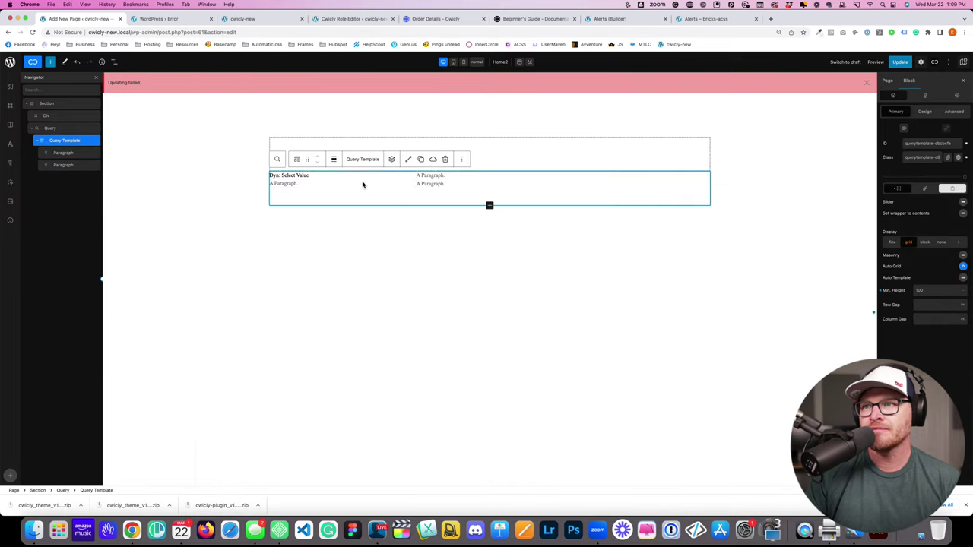
click(282, 183)
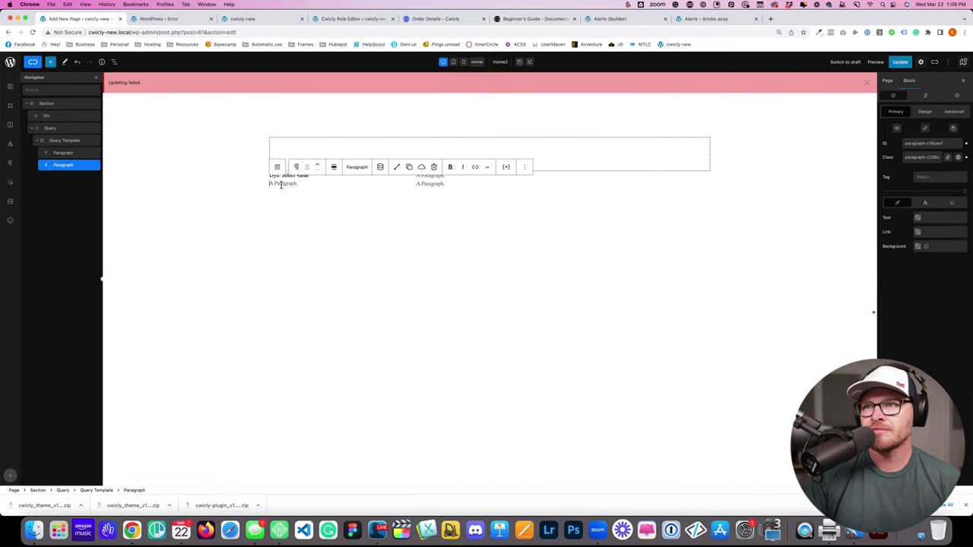
click(10, 107)
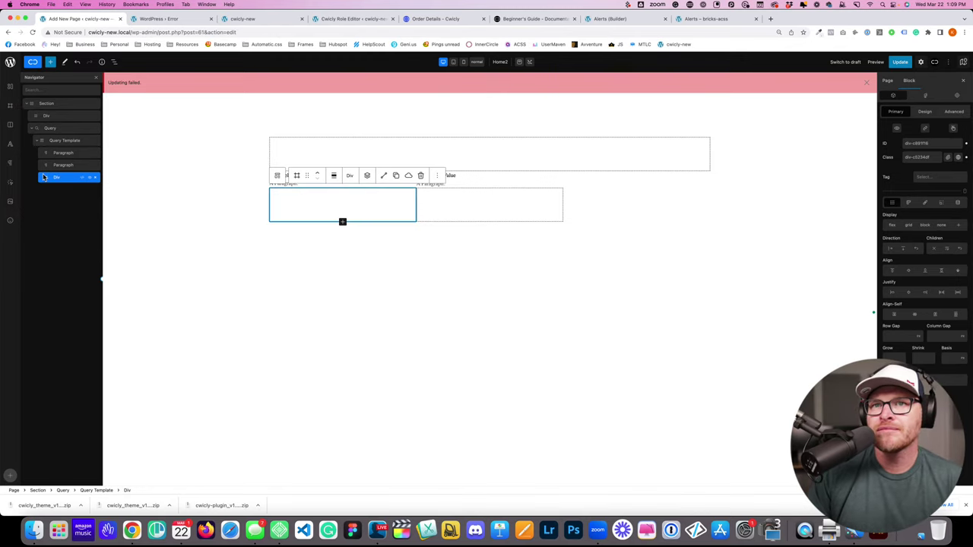
click(91, 177)
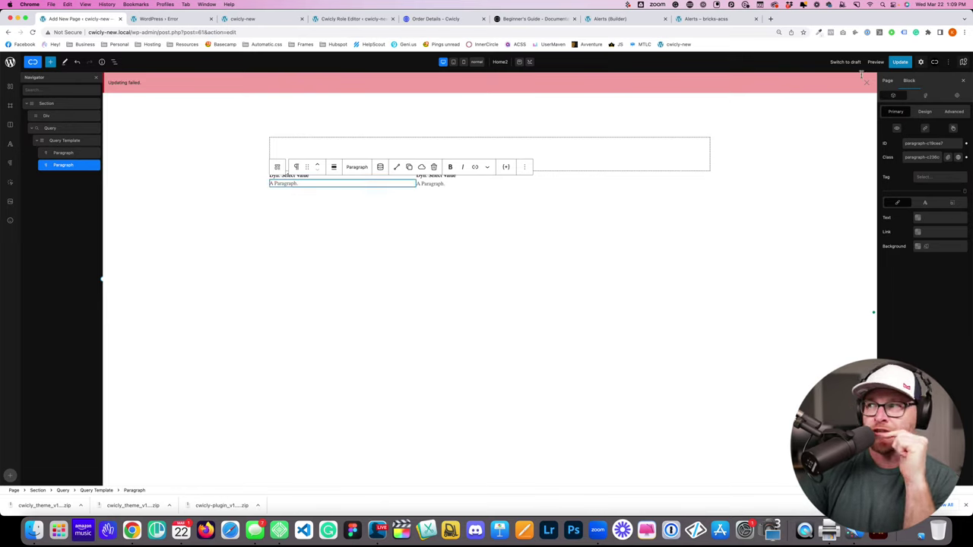
Step: Save the Home2 page and close the browser tab showing the WordPress fatal error
click(900, 62)
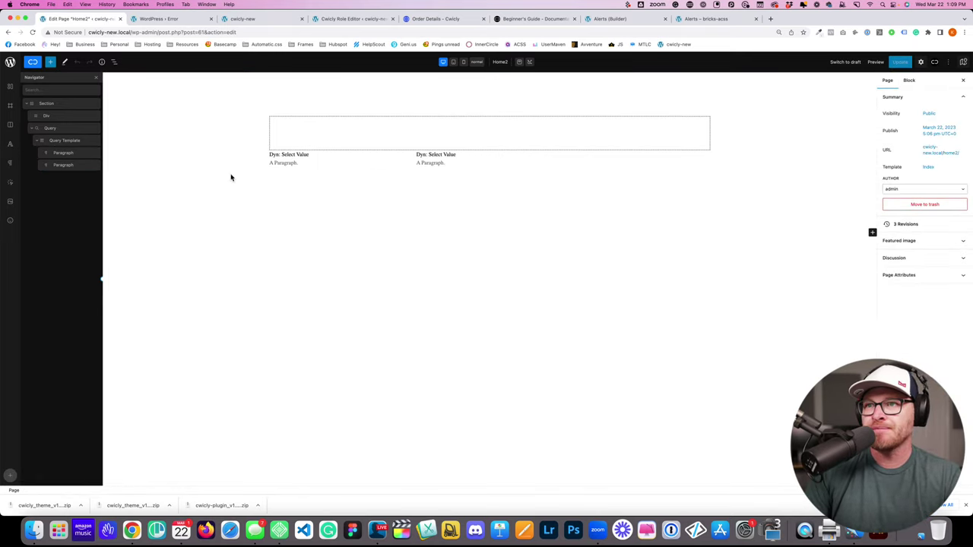
click(300, 163)
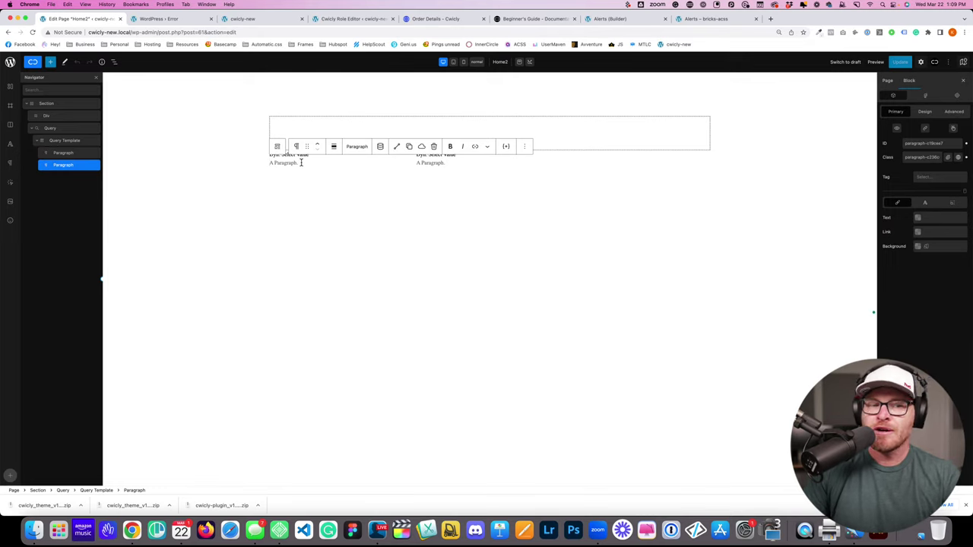
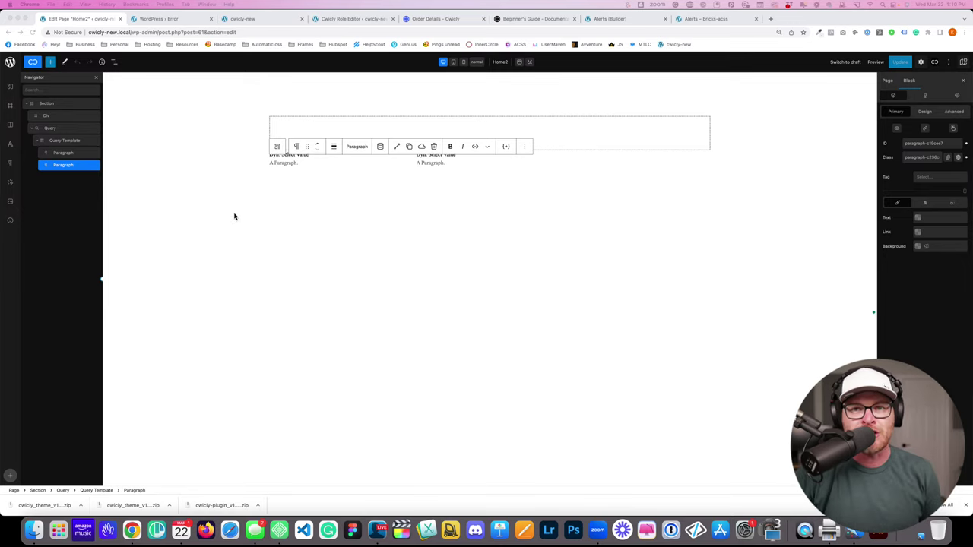
key(ctrl+Tab)
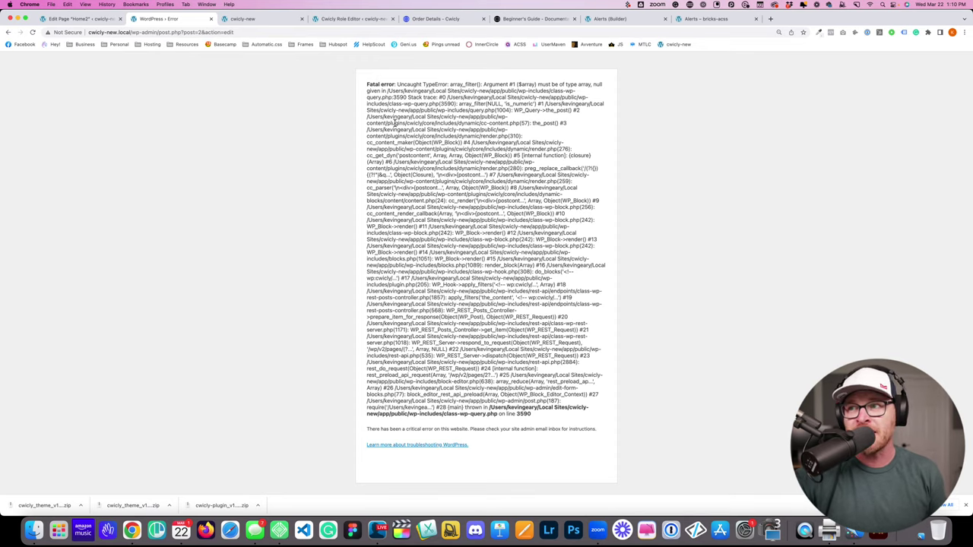
click(211, 18)
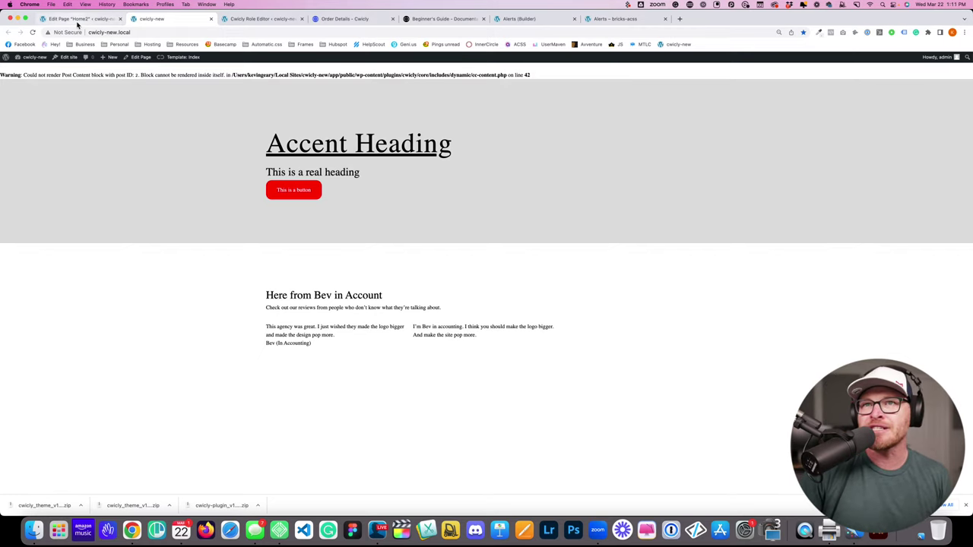
Step: Add an attribute named aria-label to the upper paragraph in the Home2 page's Query Template
click(79, 20)
click(286, 155)
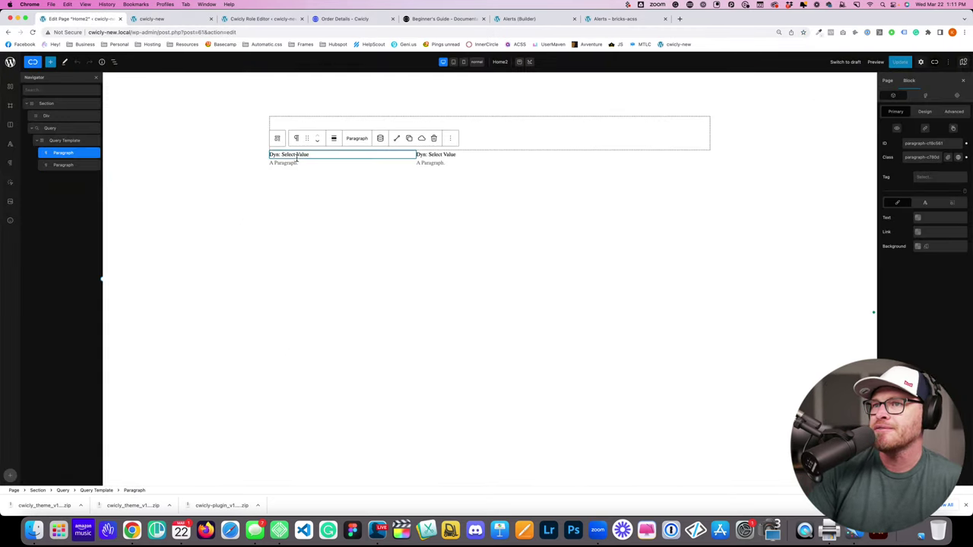
click(955, 114)
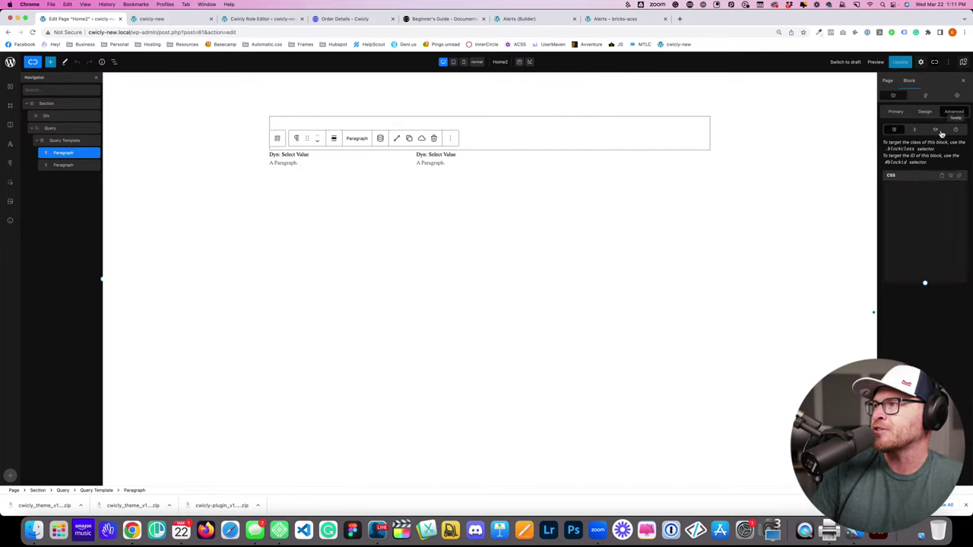
click(936, 131)
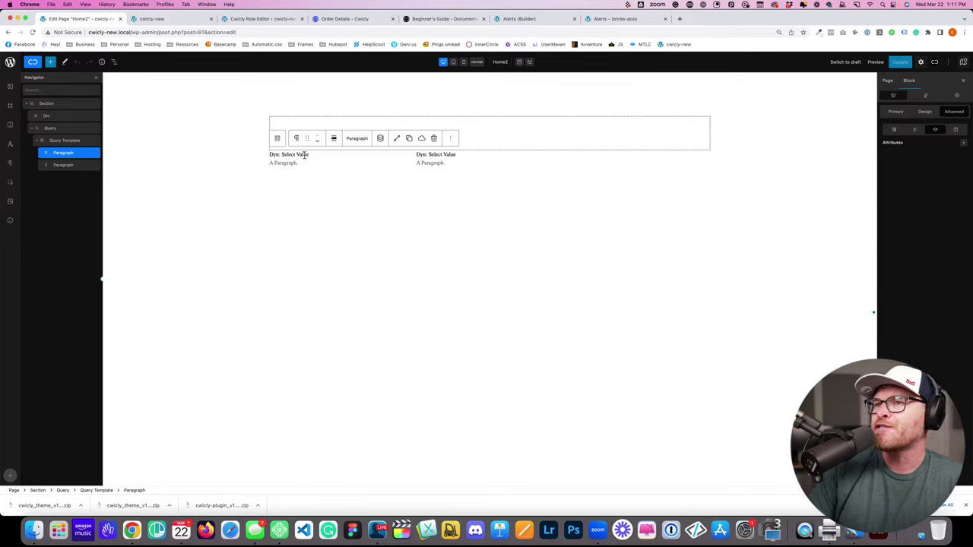
click(963, 142)
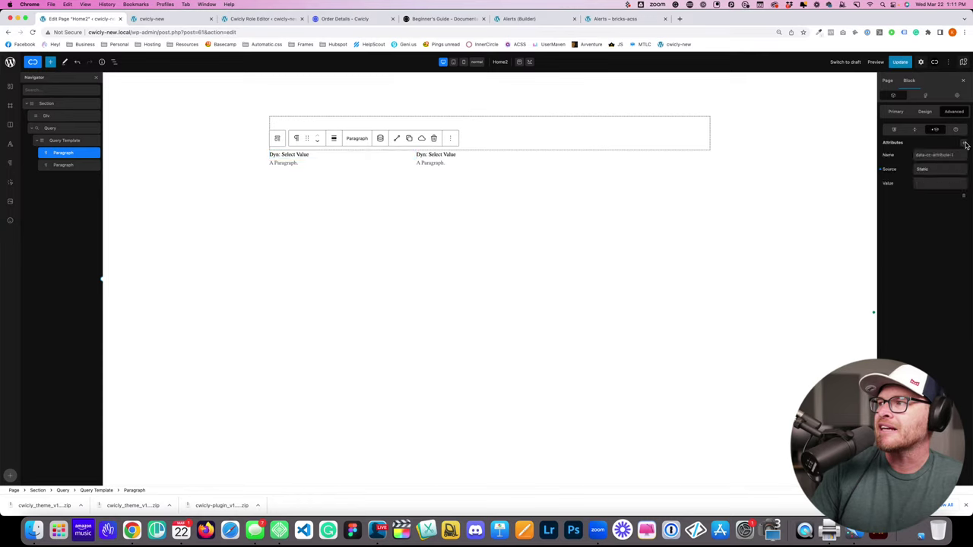
click(936, 155)
key(BackSpace)
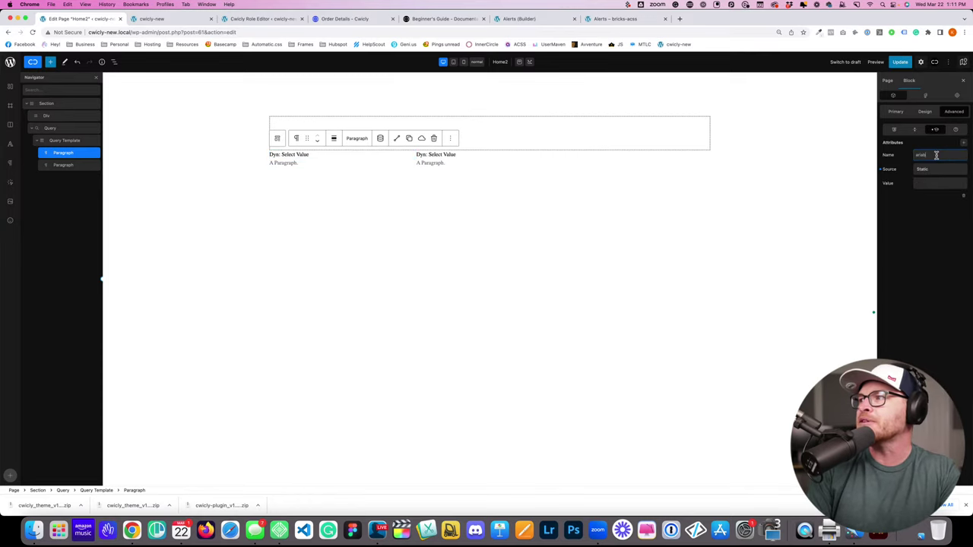
text(aria-label)
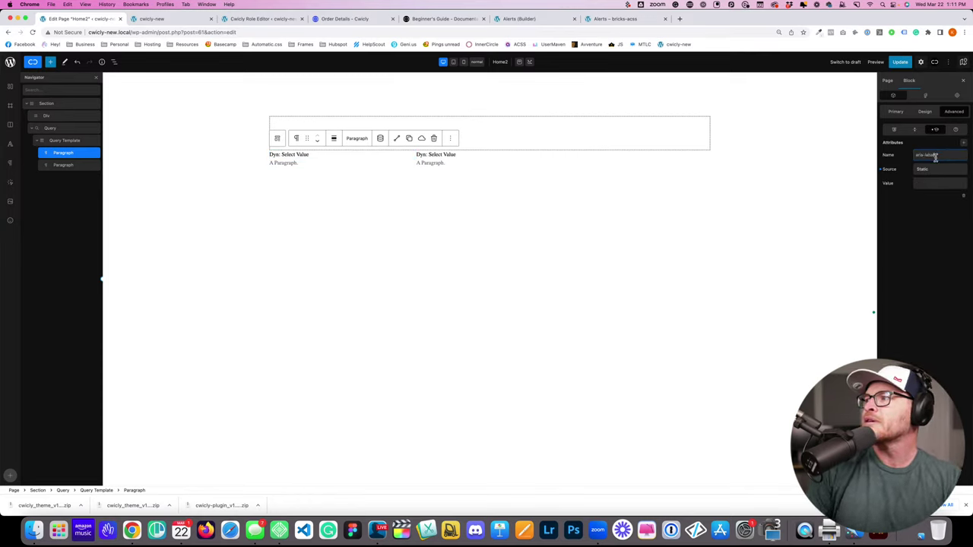
Step: Give the aria-label attribute the static value "bev's review" and update the page
click(922, 170)
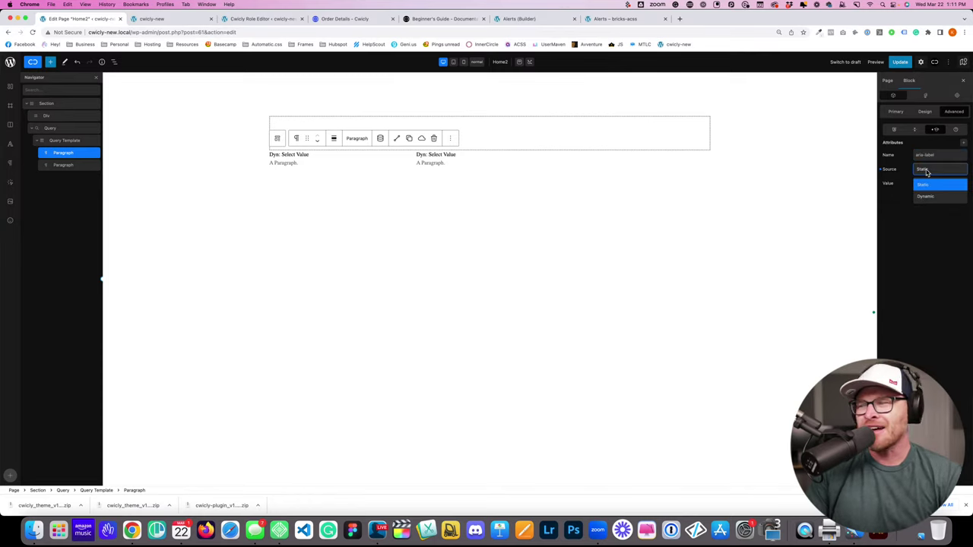
click(947, 151)
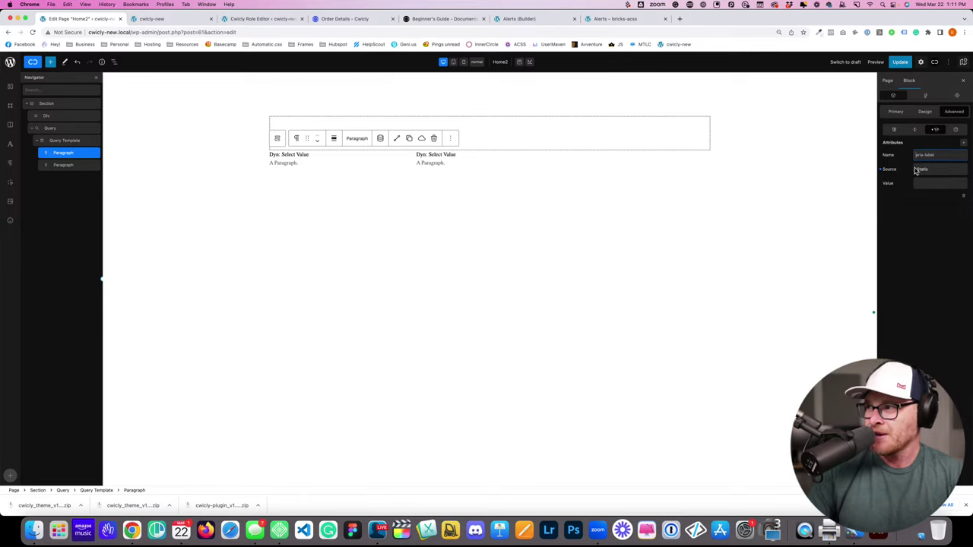
click(934, 174)
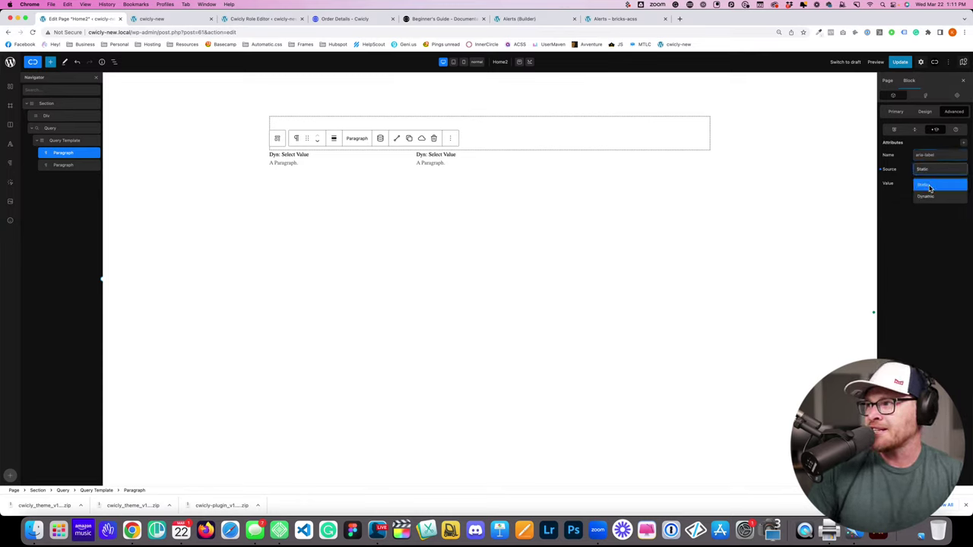
click(929, 185)
click(927, 171)
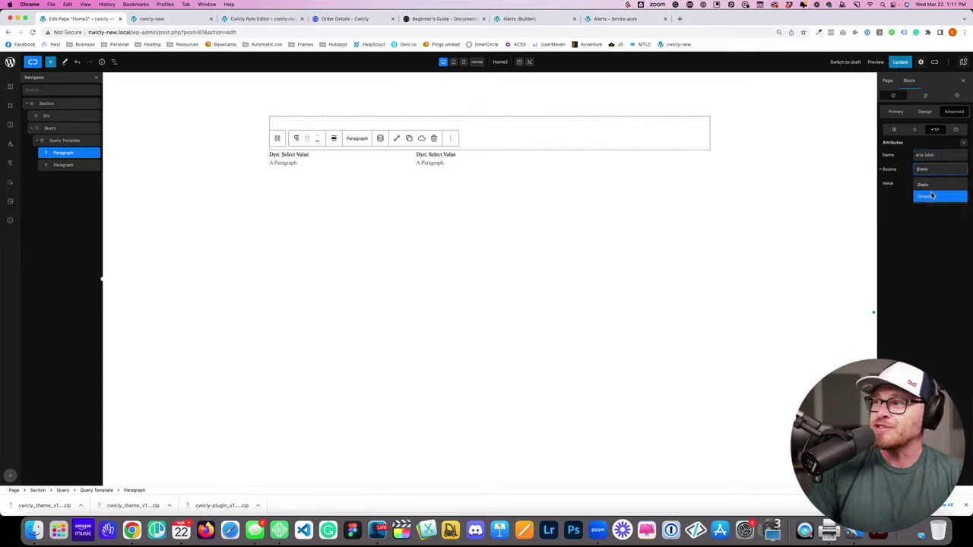
click(929, 184)
click(929, 185)
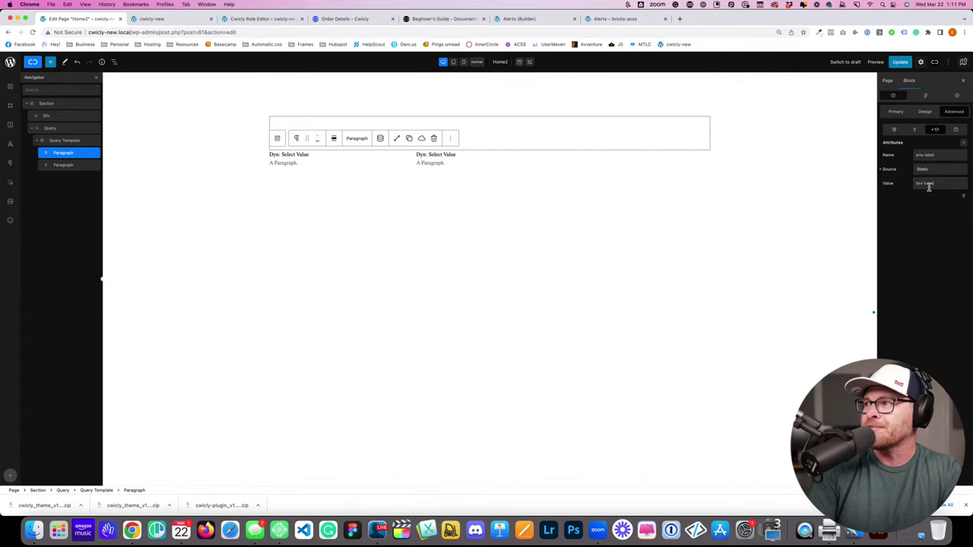
click(899, 62)
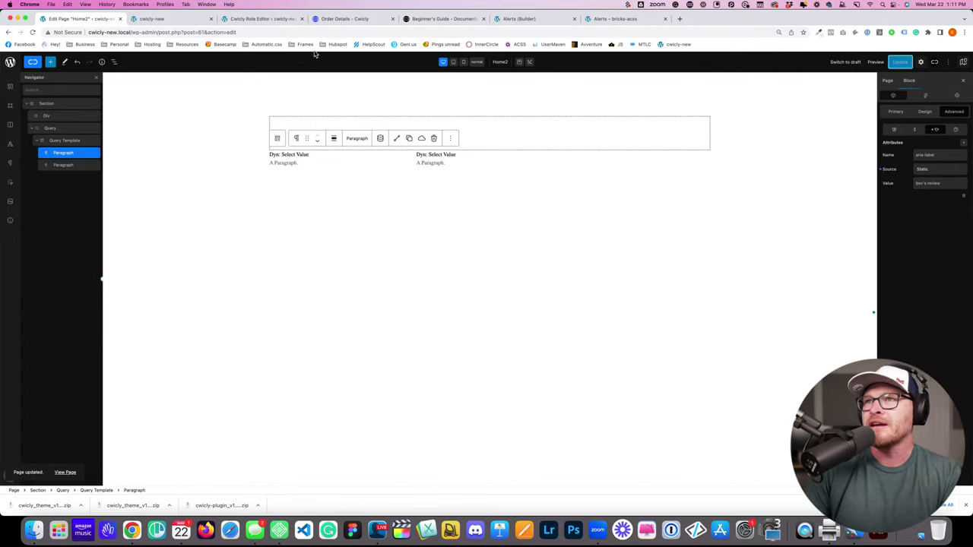
Step: Preview the Home2 page in a new tab to check its front-end output
click(152, 22)
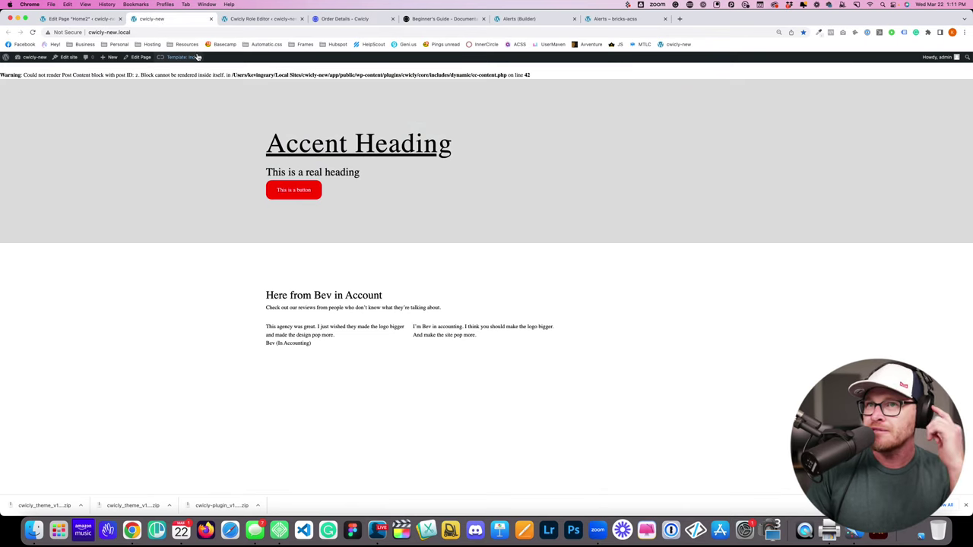
key(ctrl+shift+Tab)
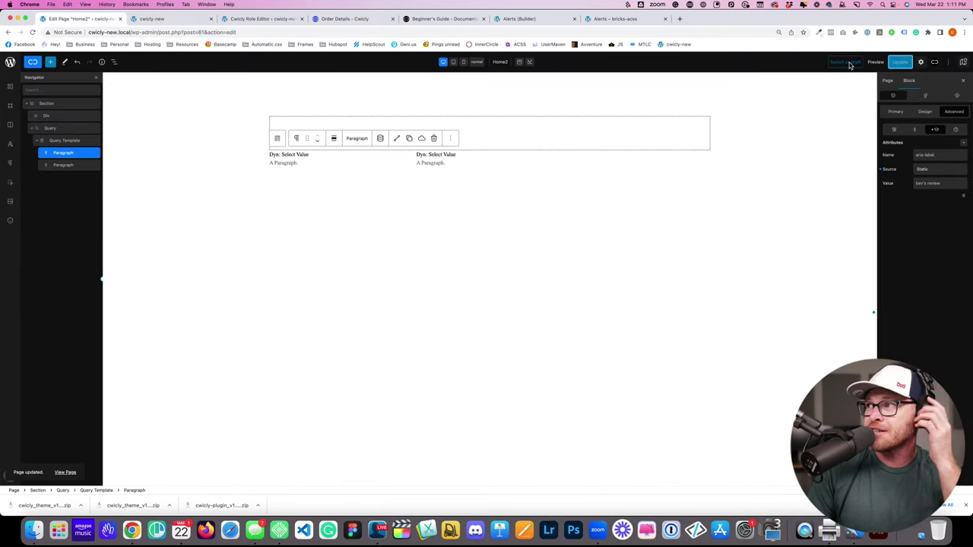
click(920, 62)
click(832, 124)
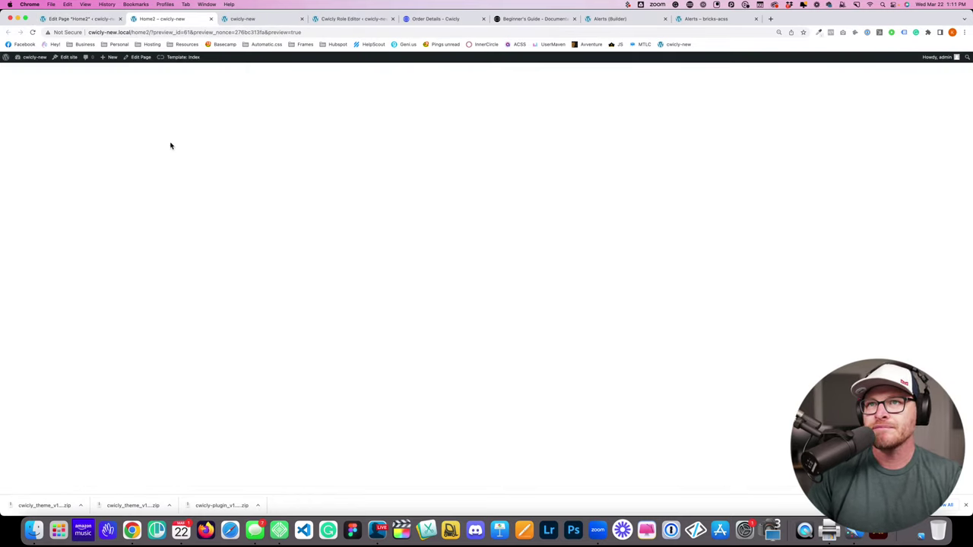
Step: Set the upper paragraph's dynamic content source on the Home2 page to the ACF field Name from the Reviews group
click(80, 18)
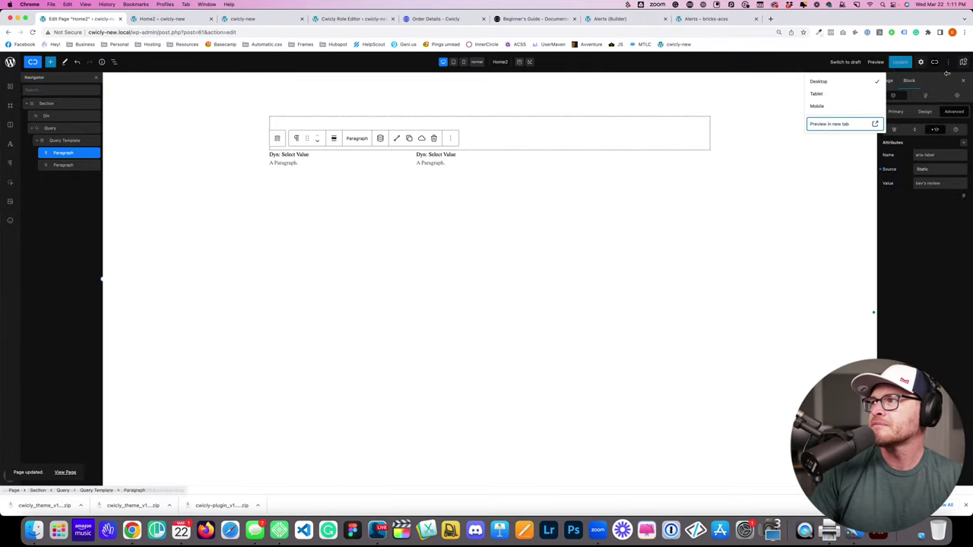
click(285, 154)
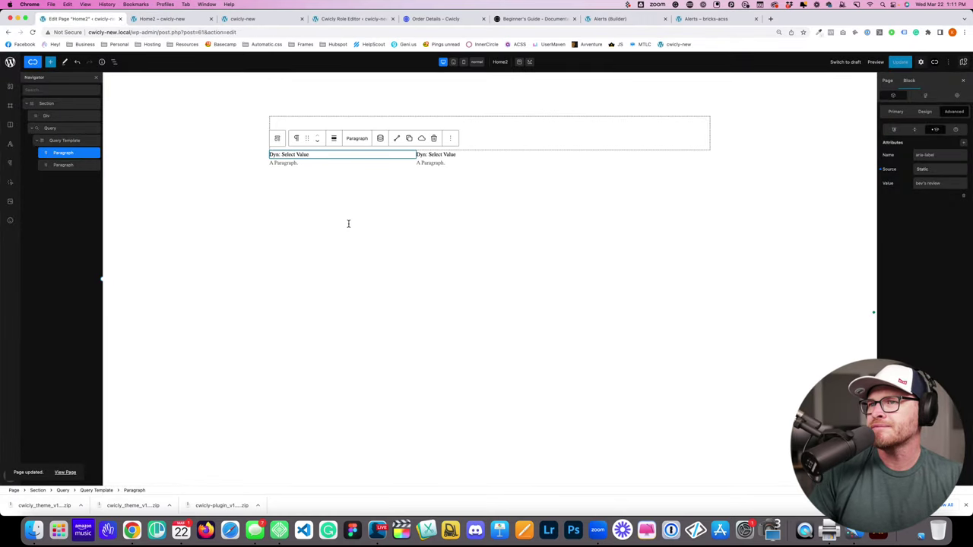
key(super+a)
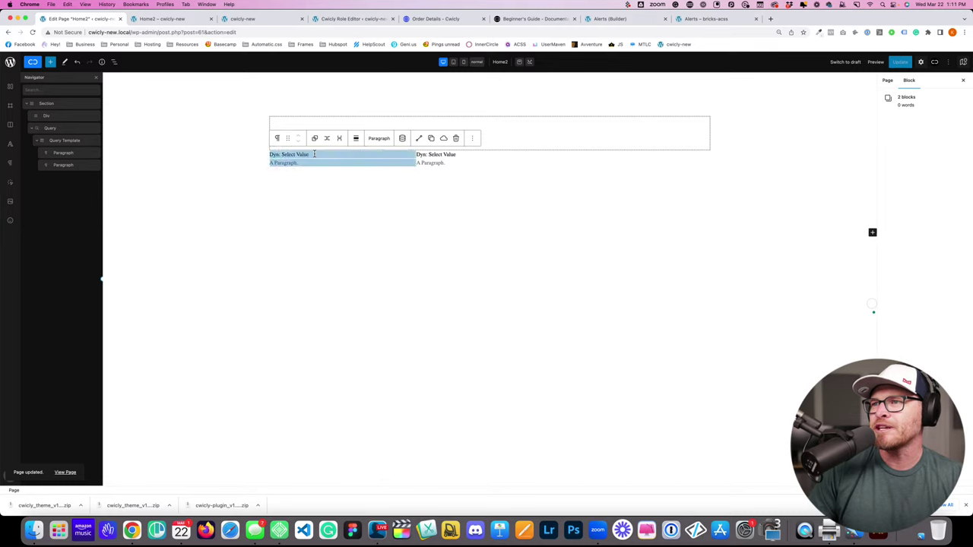
click(294, 155)
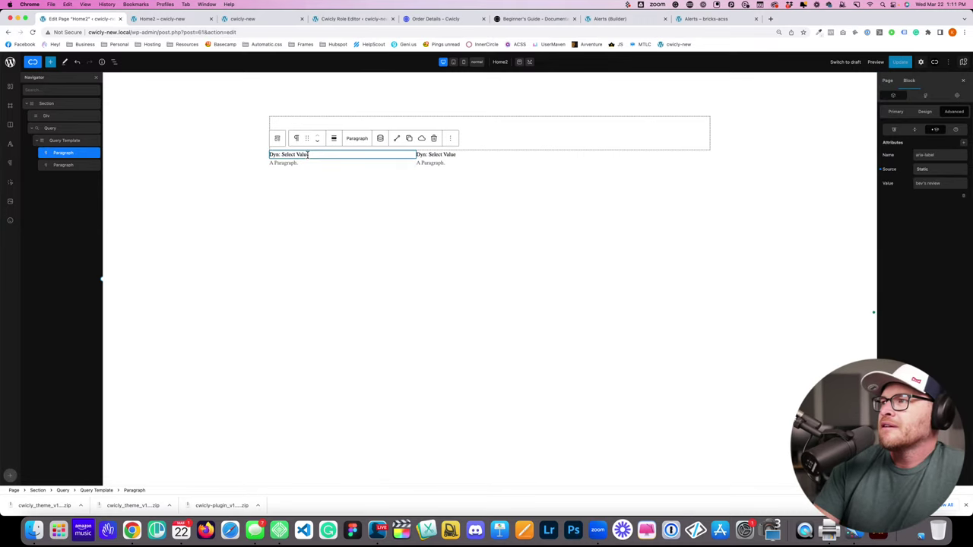
click(381, 138)
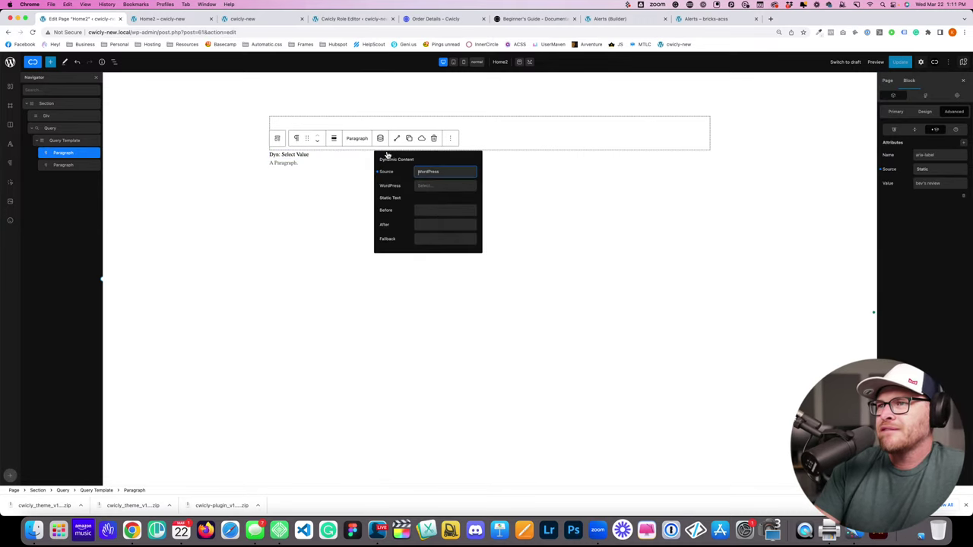
click(431, 189)
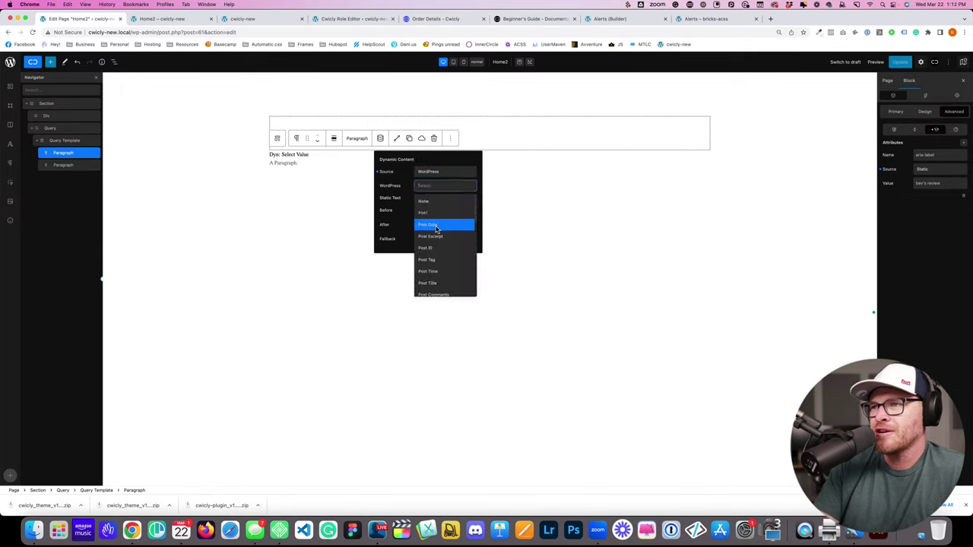
click(435, 173)
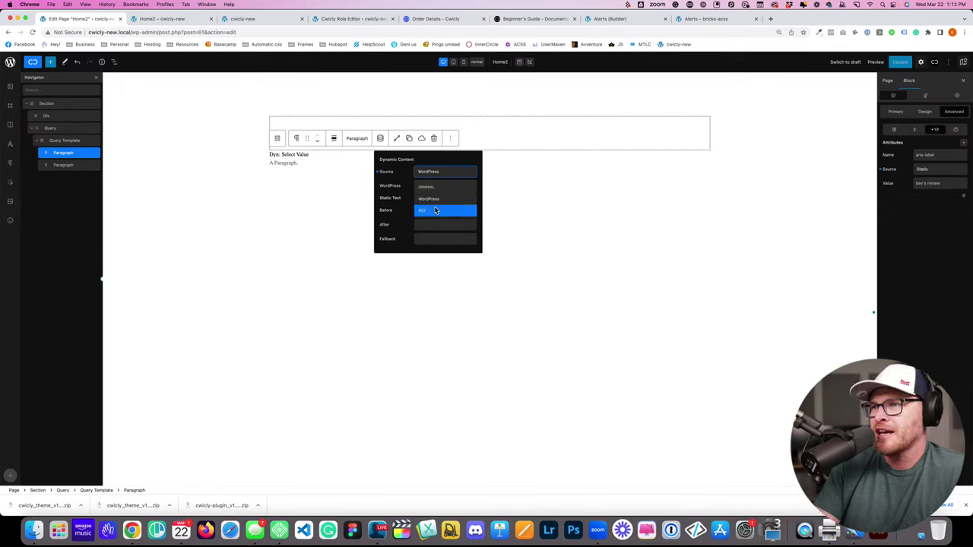
click(437, 211)
click(436, 193)
click(437, 201)
click(438, 200)
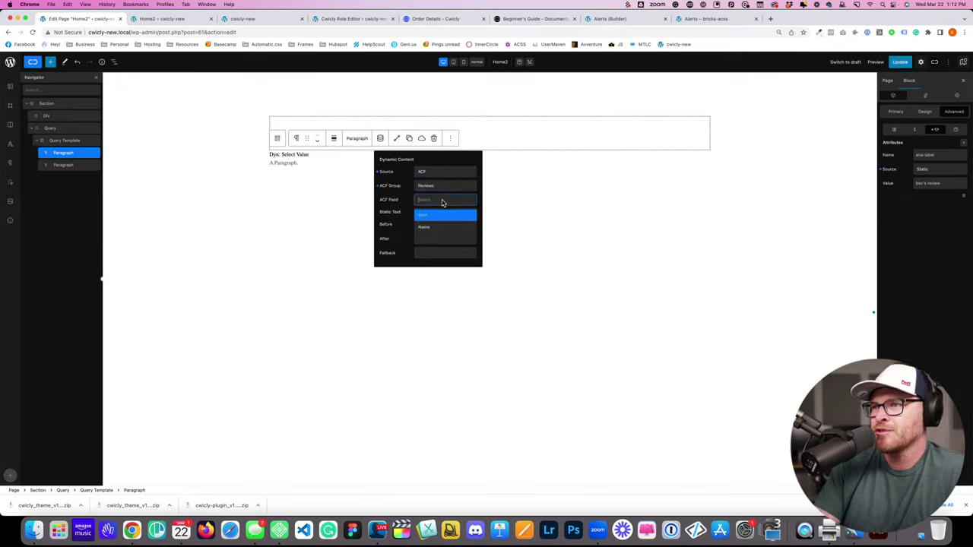
click(437, 230)
click(624, 206)
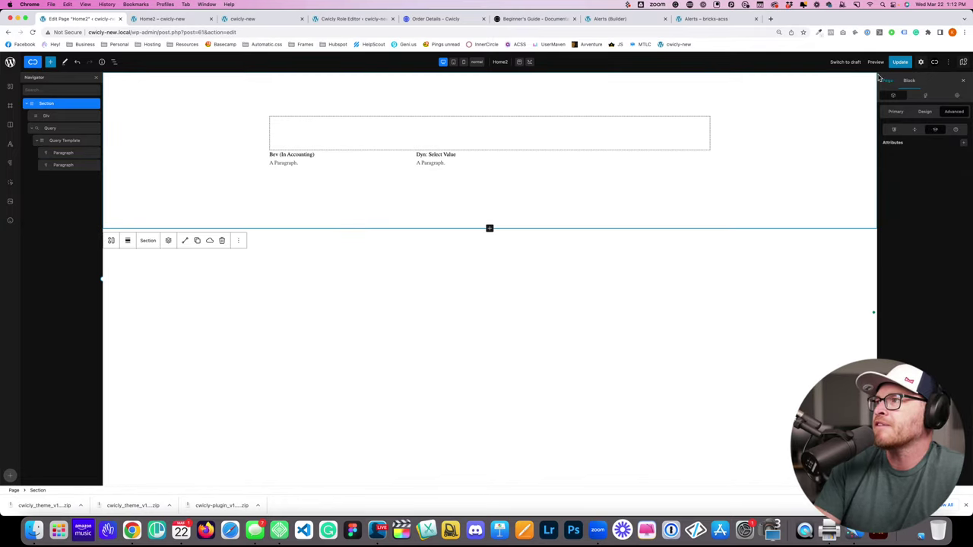
Step: Reload the Home2 preview to check whether the dynamic paragraph renders on the front end
click(163, 18)
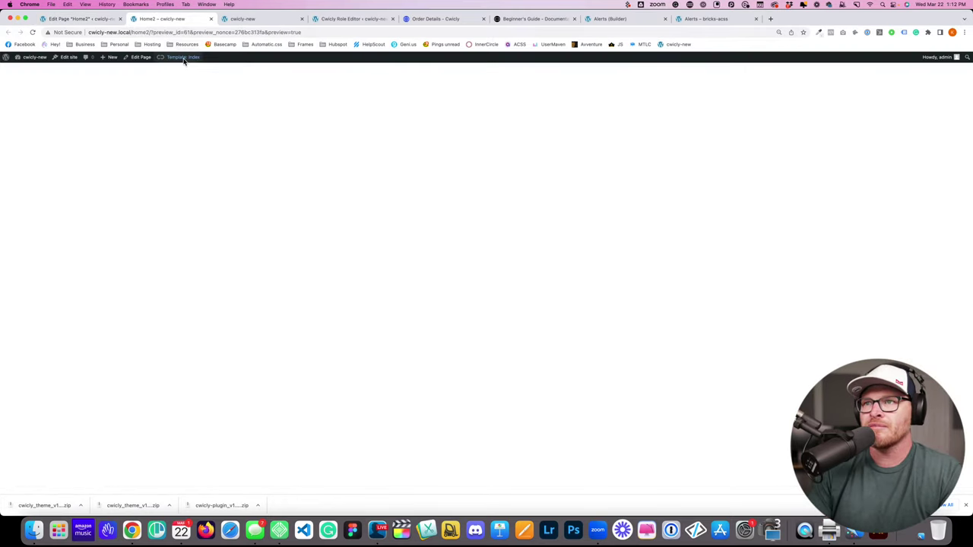
key(super+r)
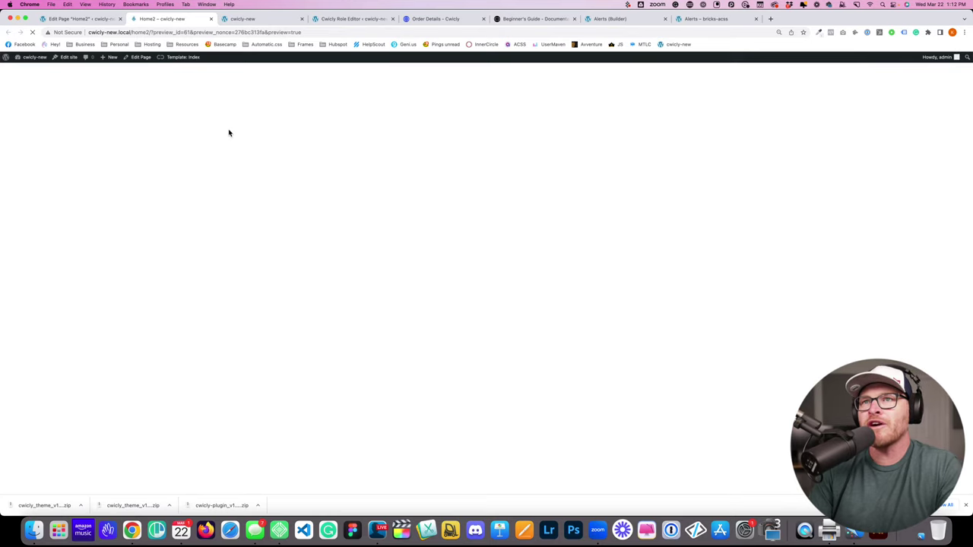
key(super+r)
key(super+r)
key(super+r)
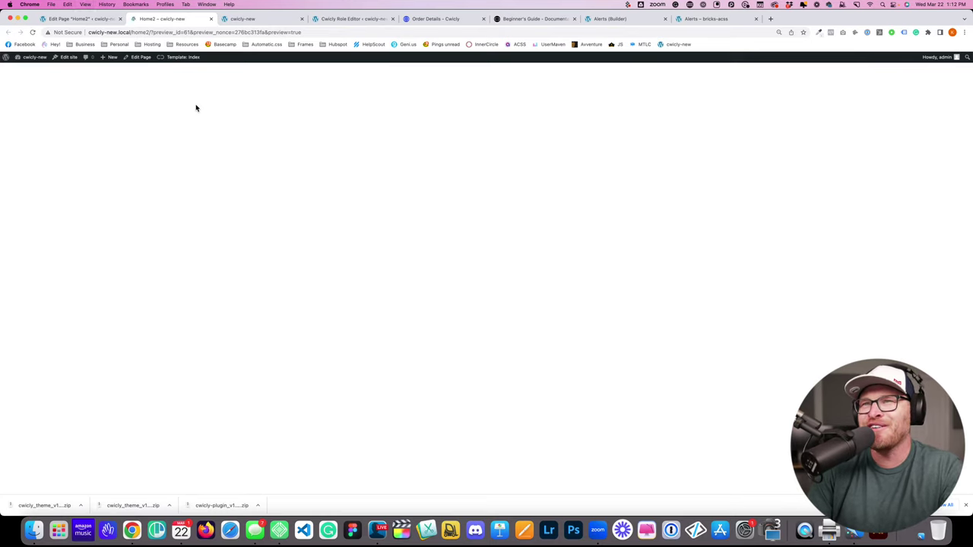
Step: Enter "This is a paragraph." as the lower paragraph's text in the Query Template and update the Home2 page
click(96, 20)
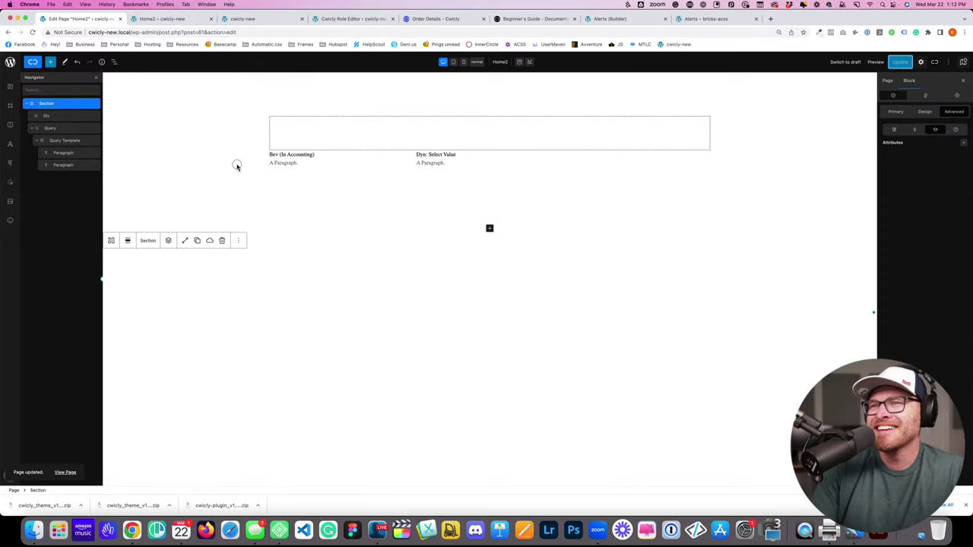
click(307, 159)
click(295, 163)
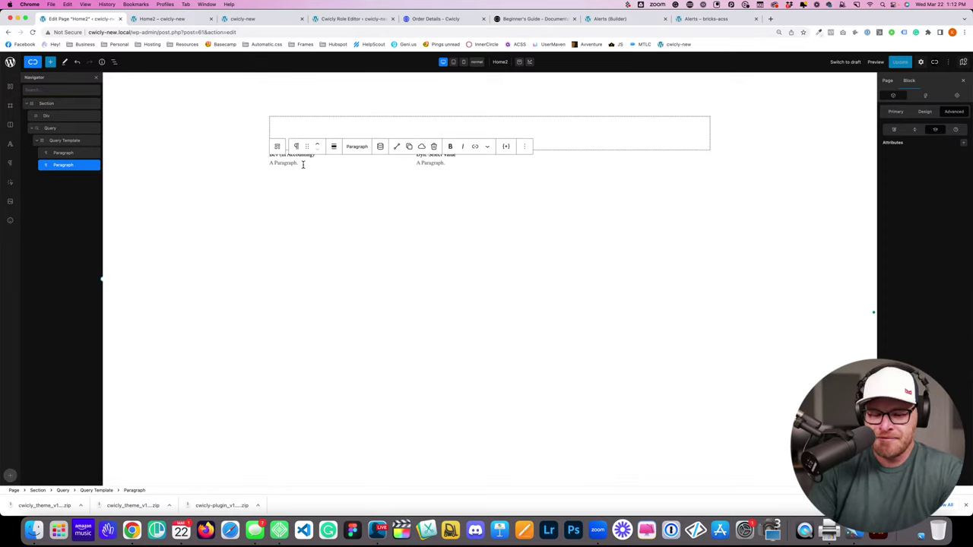
text(This is a paragraph.)
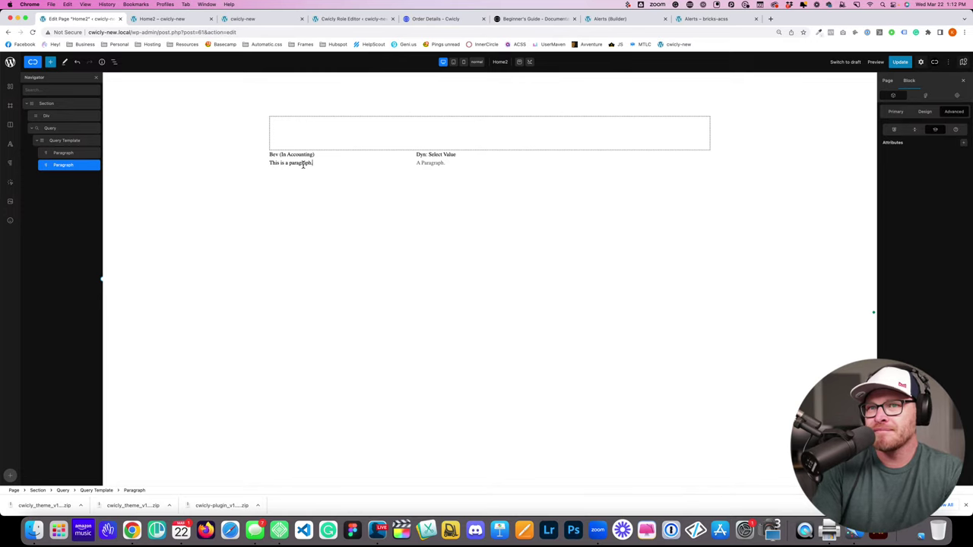
click(899, 62)
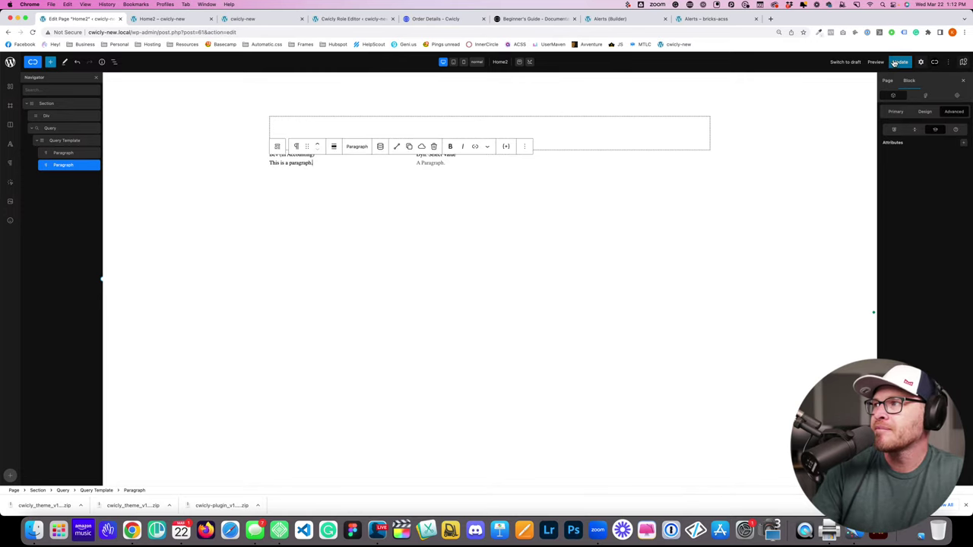
Step: Check the Home2 front-end preview for the static paragraph text, comparing it with the editor
click(170, 16)
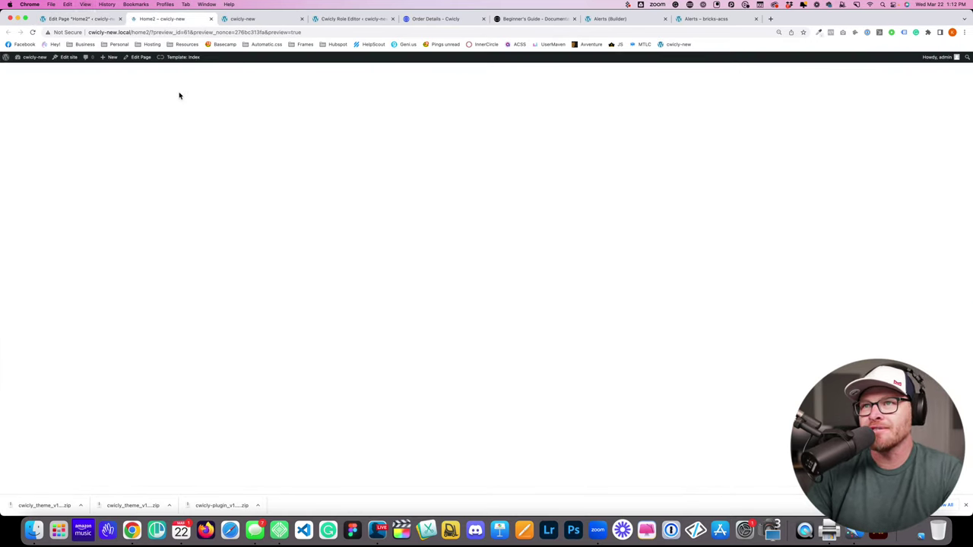
click(81, 19)
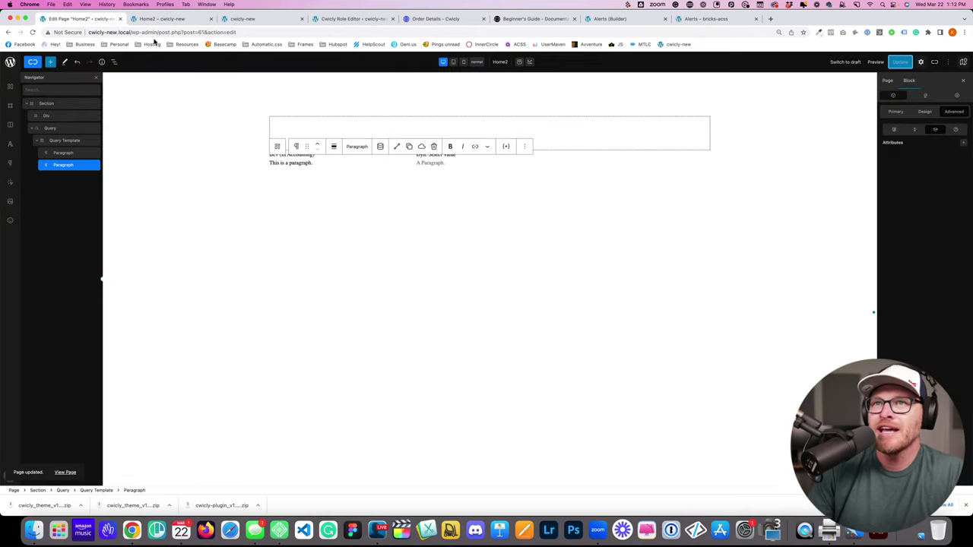
click(174, 19)
click(81, 18)
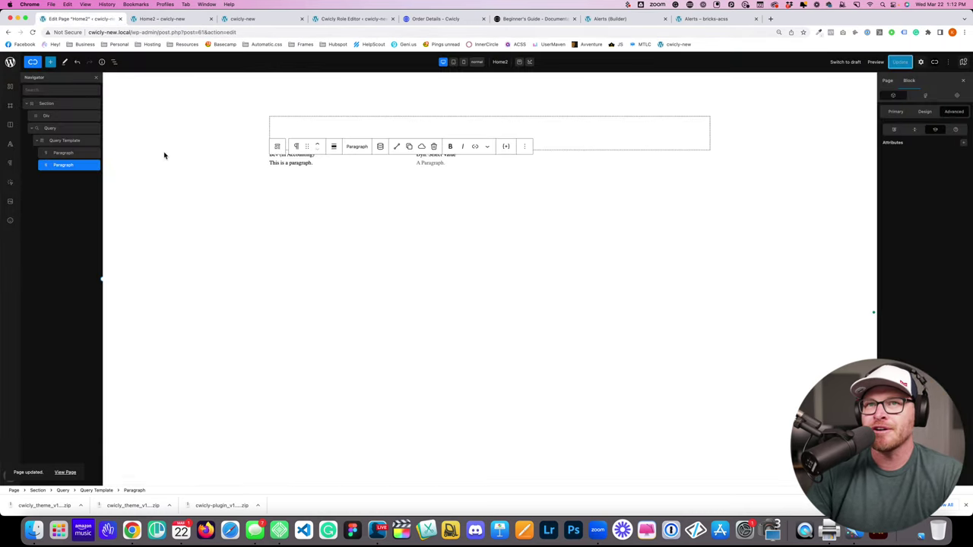
Step: Return to the WordPress Pages list and move the Home and Home2 pages to the trash
click(165, 155)
click(11, 63)
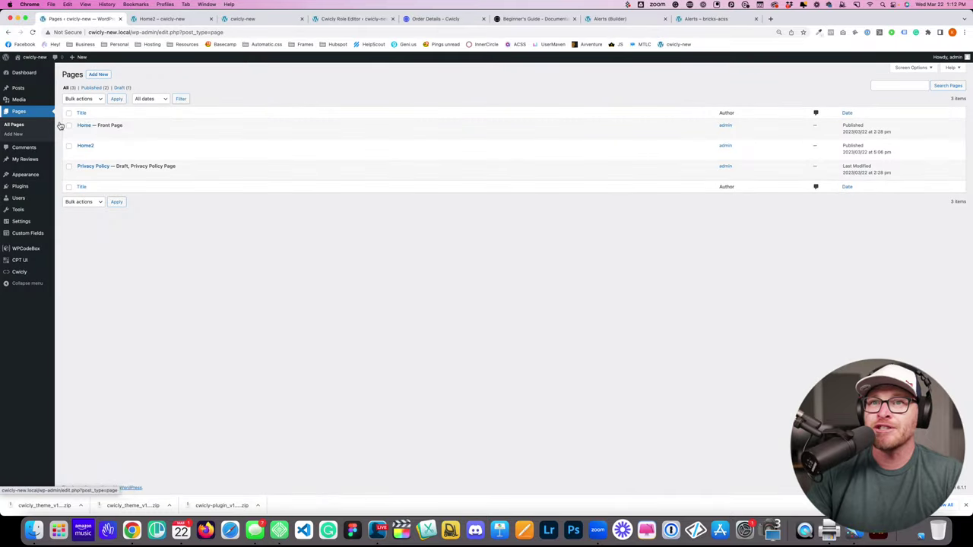
click(118, 134)
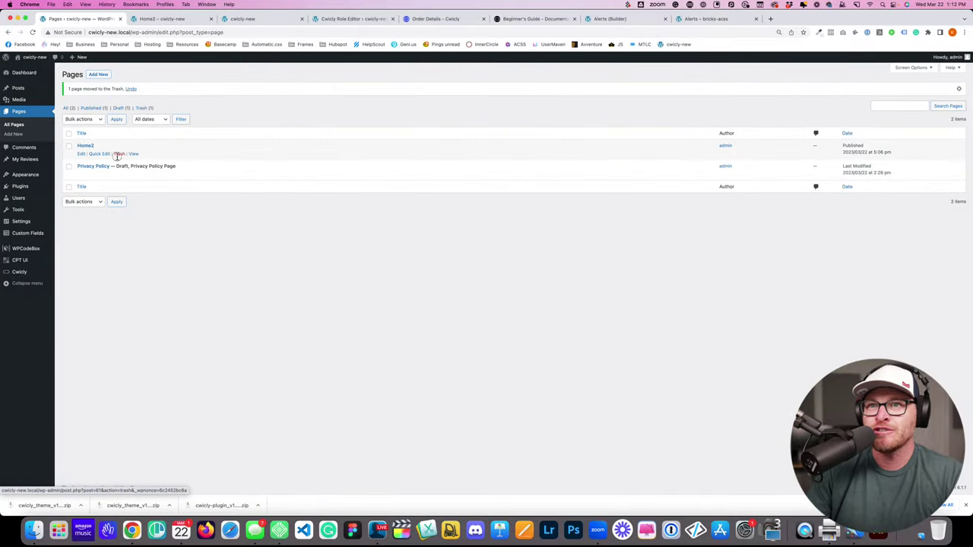
click(119, 154)
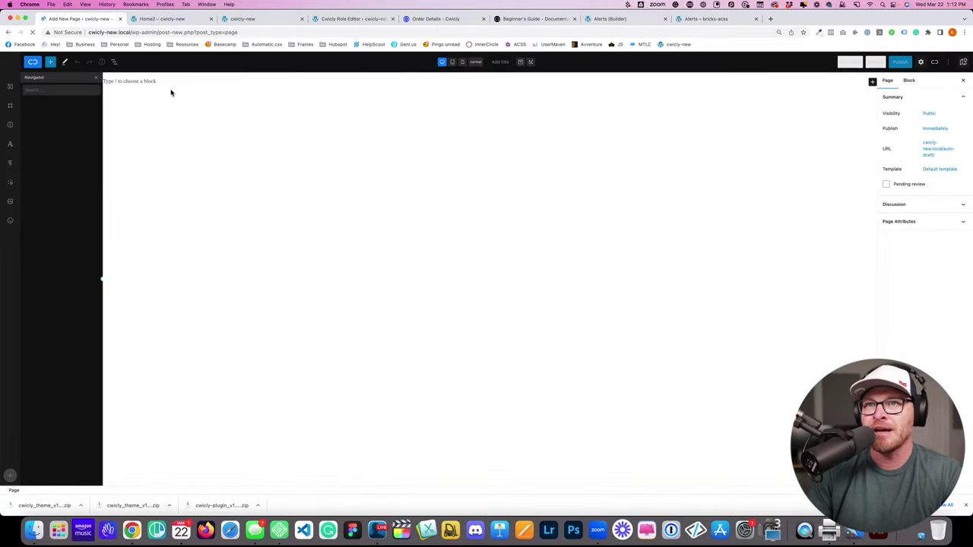
Step: Title the new blank page Home
click(501, 64)
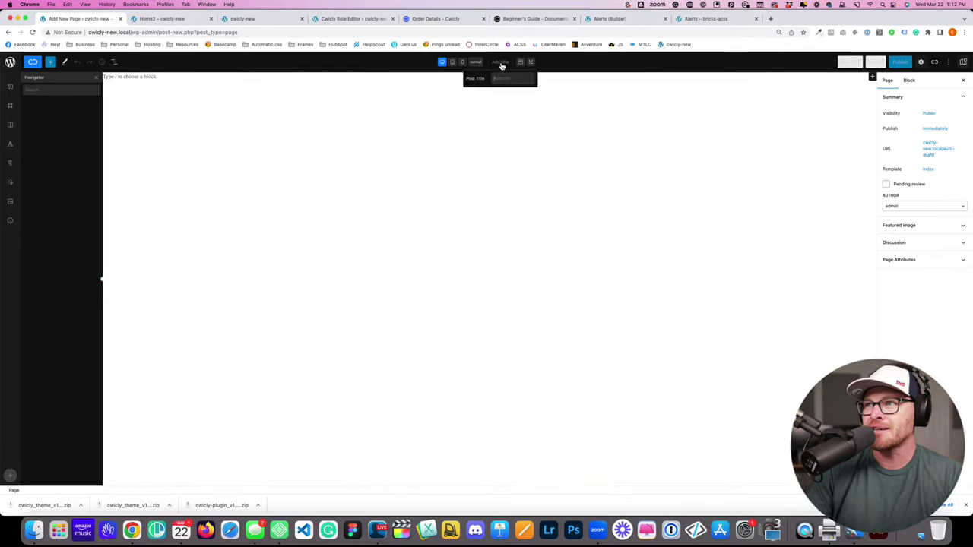
text(Home)
key(Return)
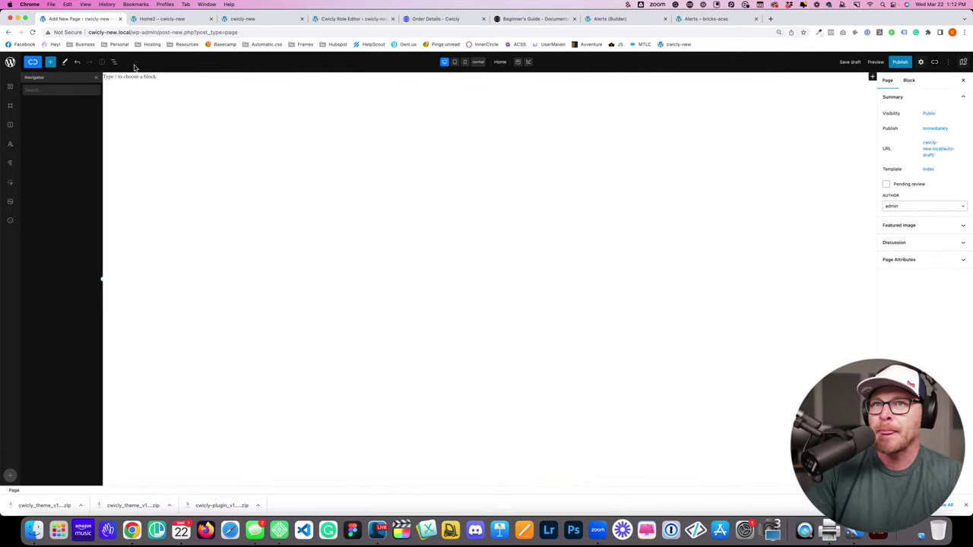
Step: Insert a Cwicly Section block into the new Home page
click(51, 62)
text(sec)
click(125, 128)
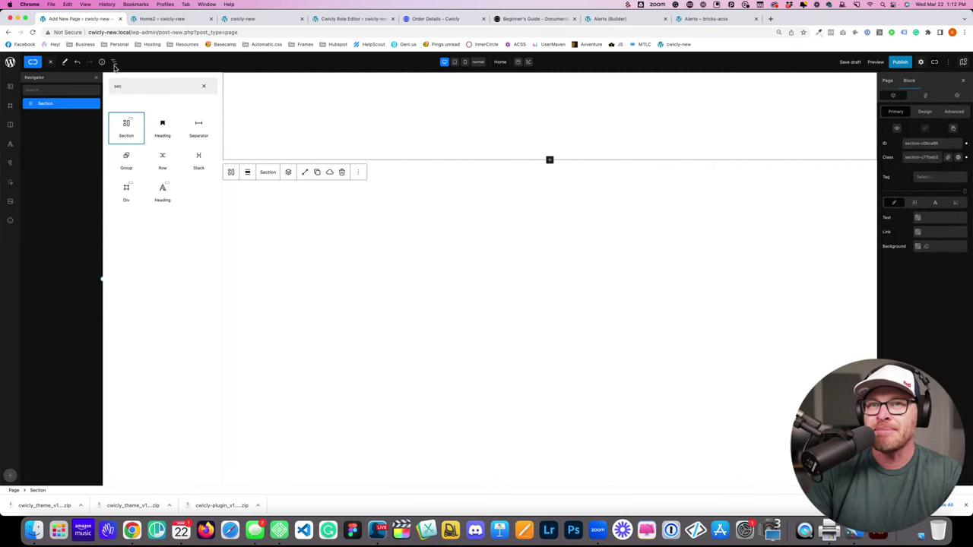
Step: Add a Cwicly Heading block to the Home page and nest it inside the Section
double_click(160, 86)
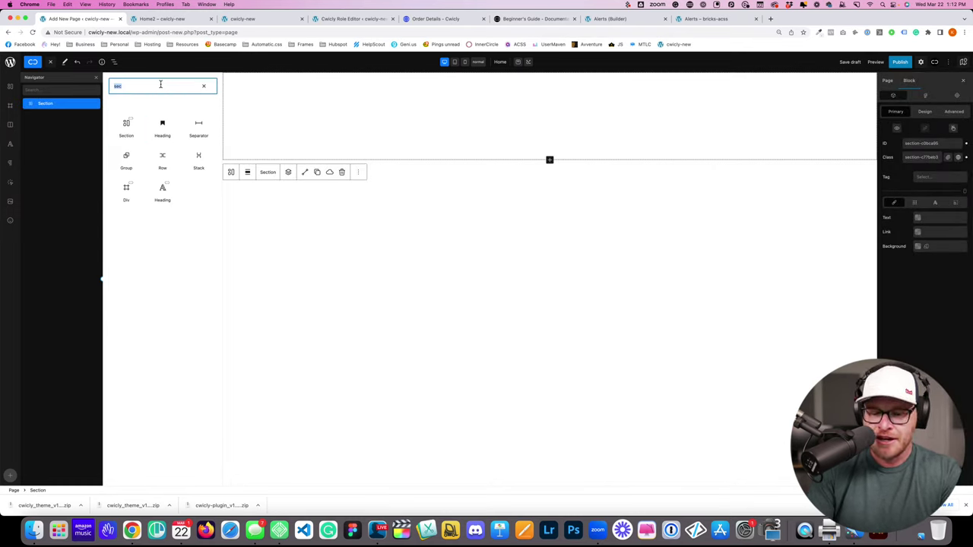
text(head)
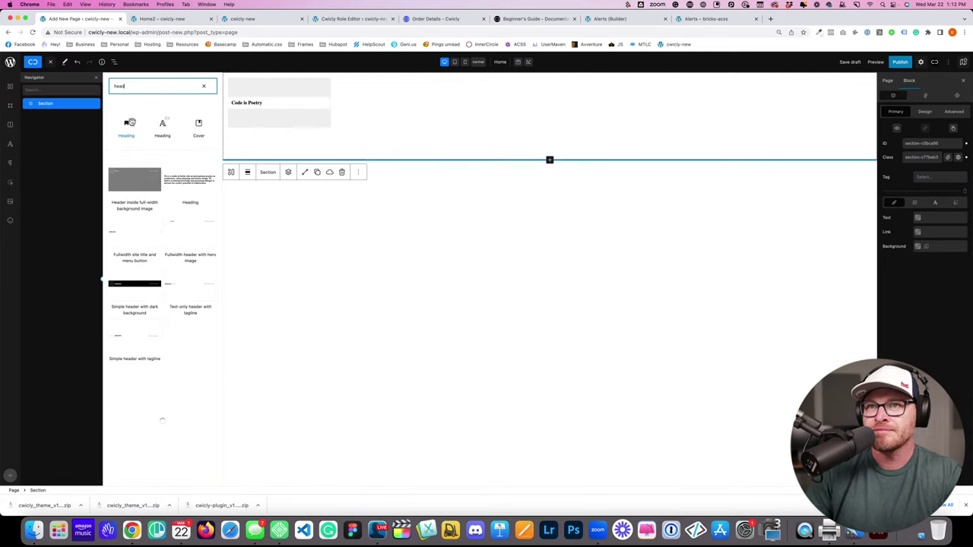
click(155, 125)
click(244, 167)
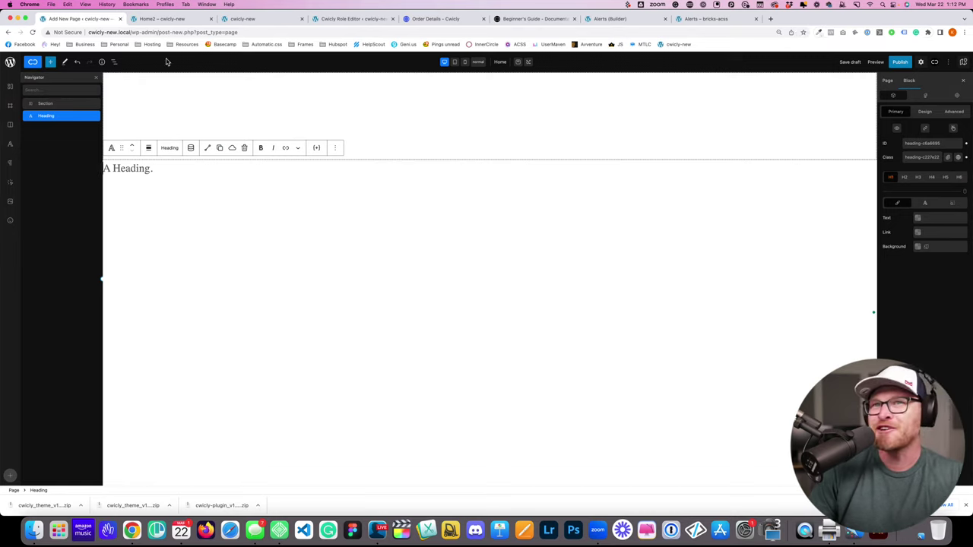
drag(49, 116, 54, 114)
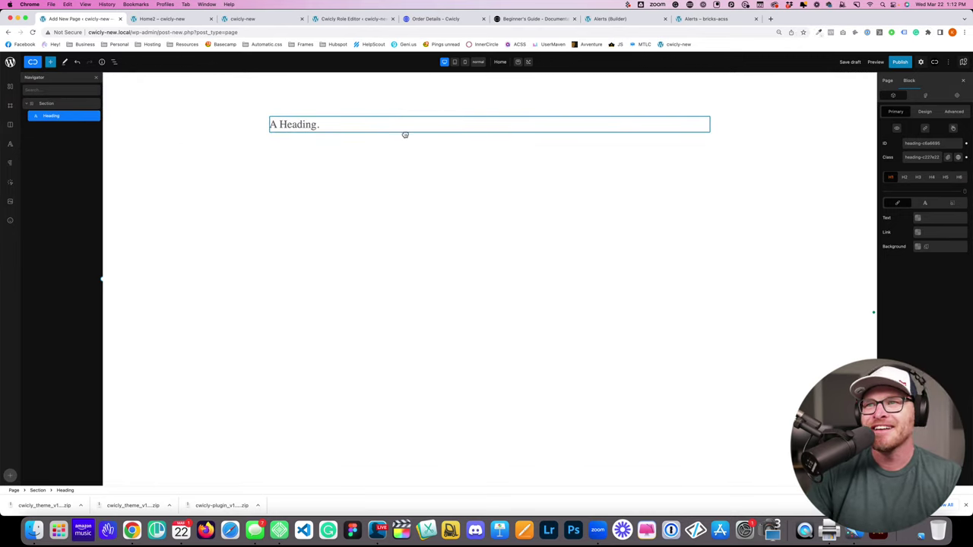
Step: Set the heading text to "Hi, I have an aria label." and publish the Home page
triple_click(305, 123)
text(Hi, I h)
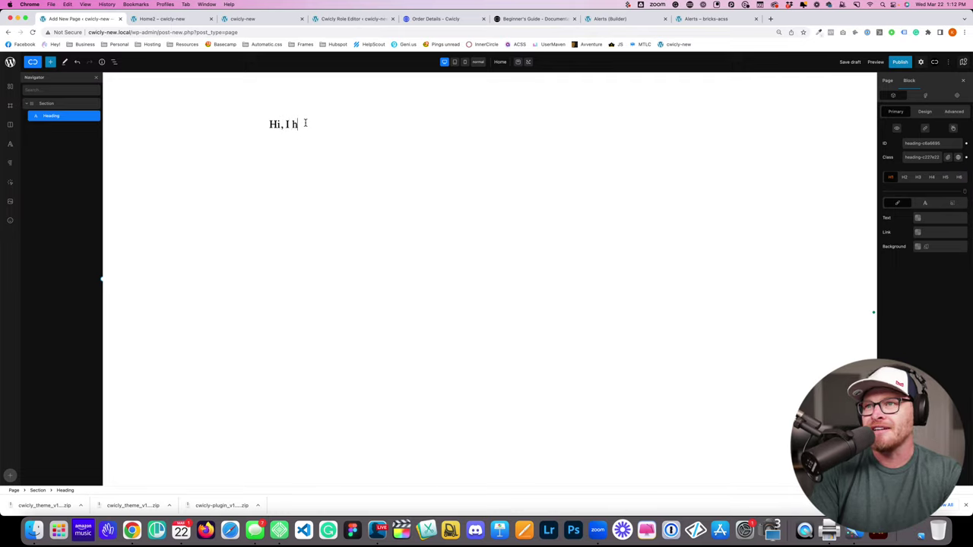
text(ave an aria label.)
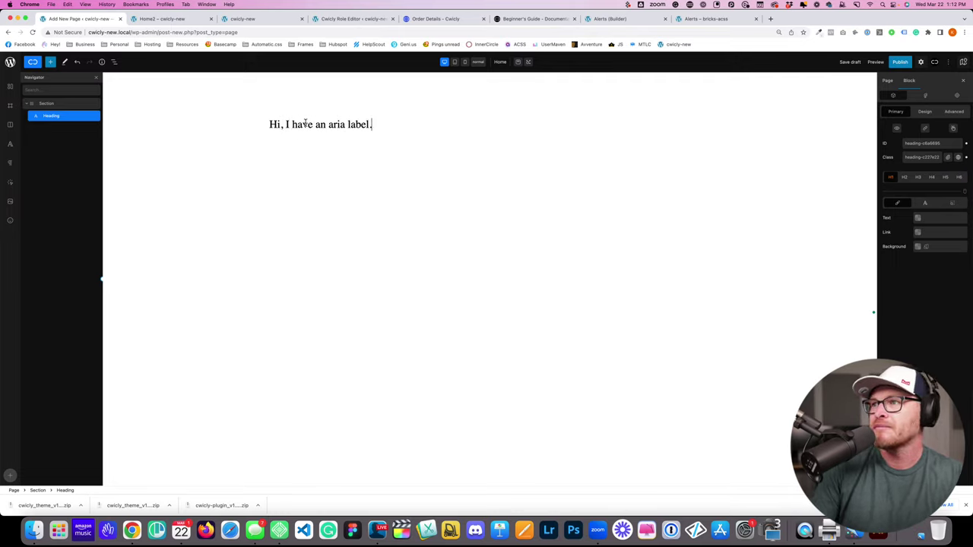
click(900, 61)
click(897, 65)
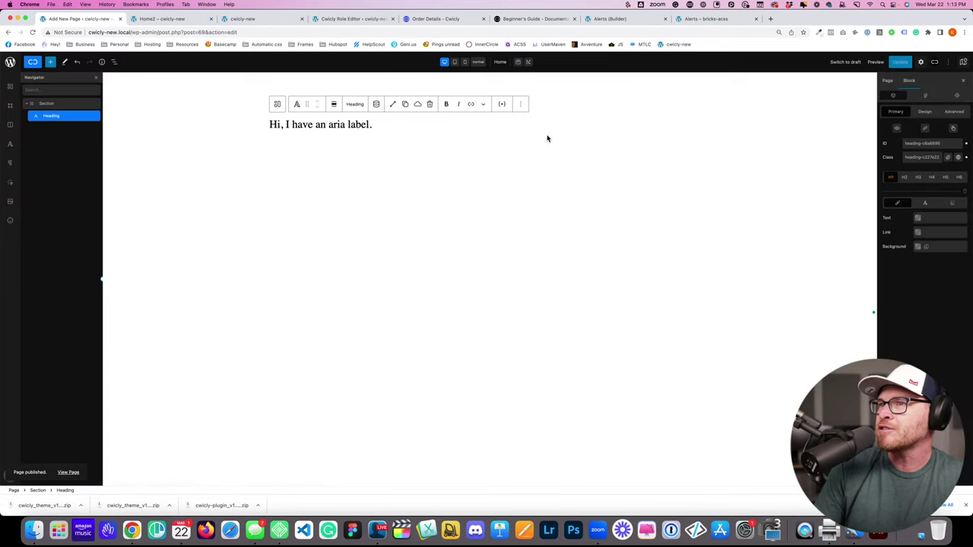
Step: Add a custom attribute named aria-label with the static value "hero heading" to the heading and update the page
click(955, 97)
click(942, 107)
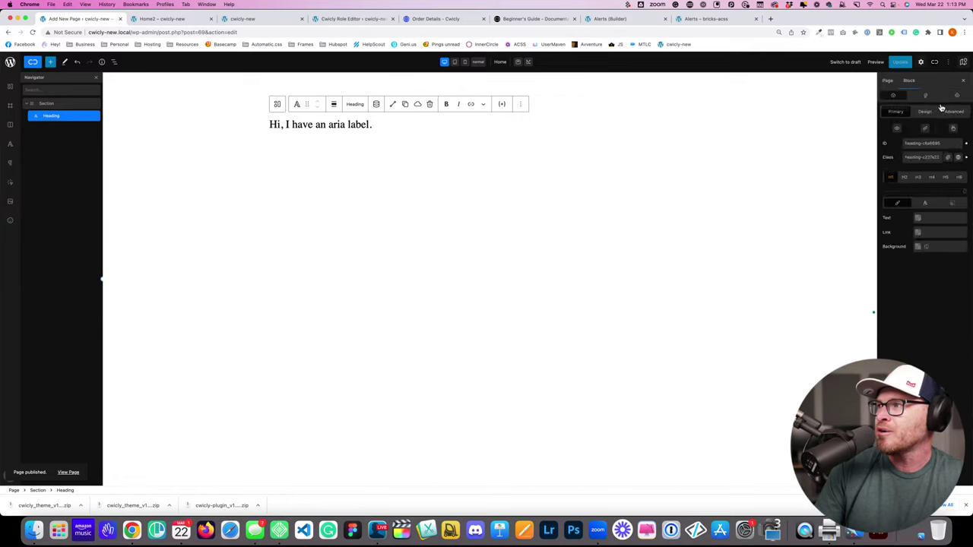
click(950, 111)
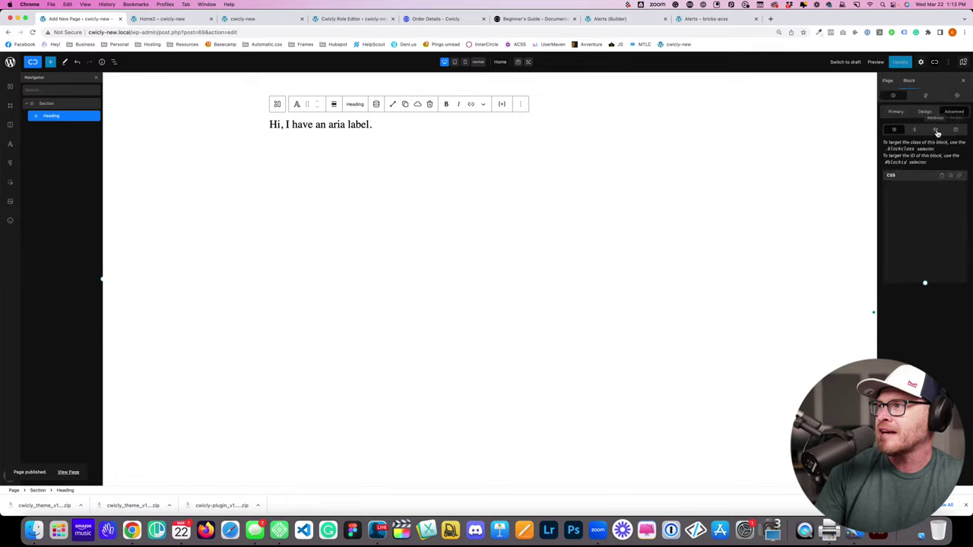
click(937, 130)
click(963, 143)
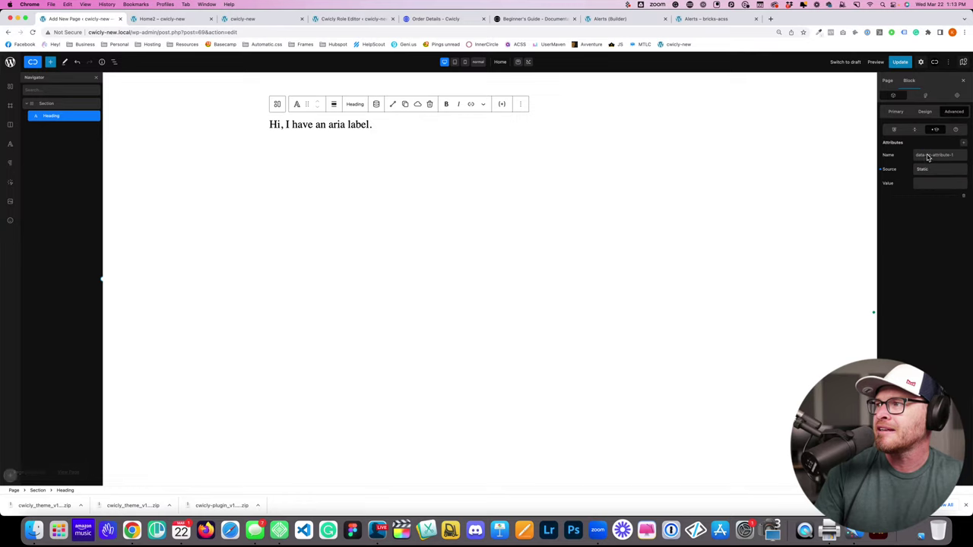
click(928, 154)
text(ar)
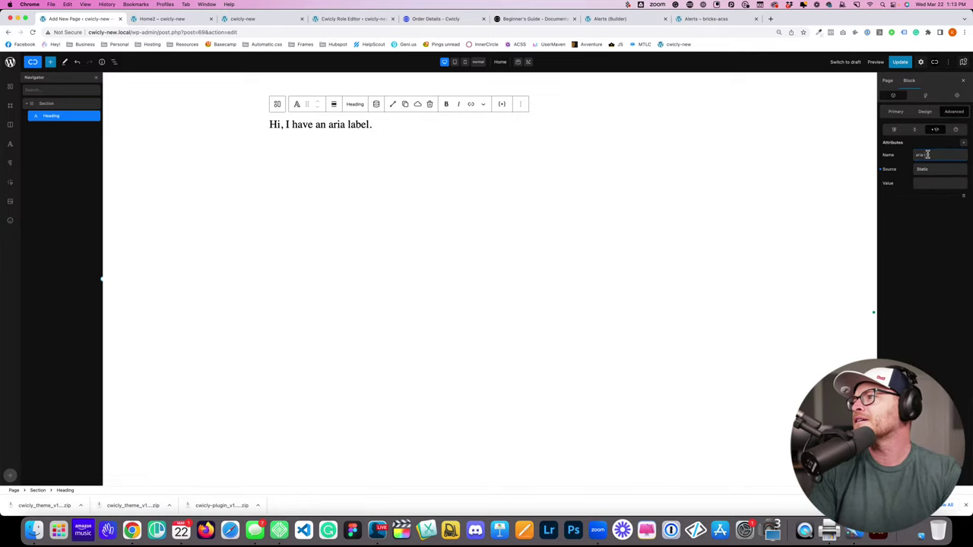
text(ia-label)
key(Tab)
key(Tab)
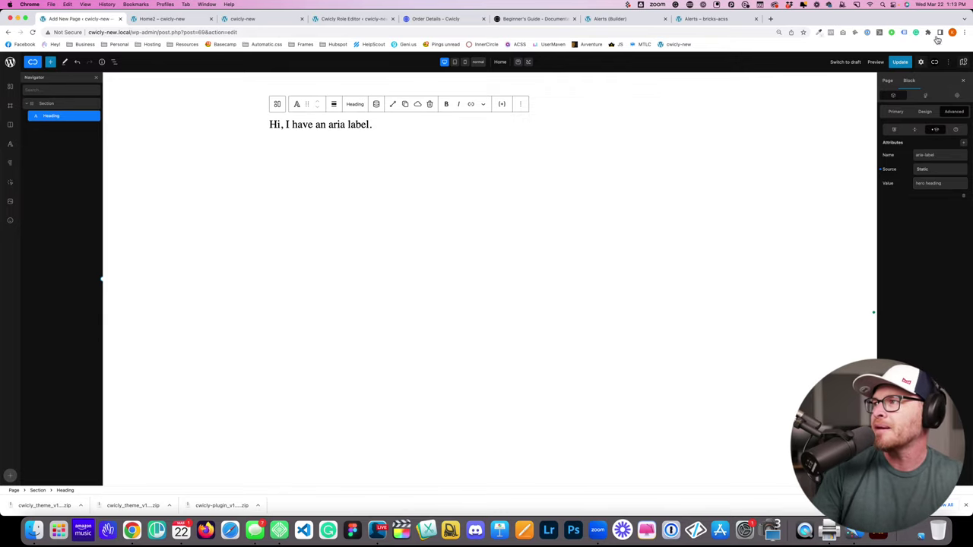
click(896, 63)
Step: Reload the Home2 preview and close its browser tab
click(156, 18)
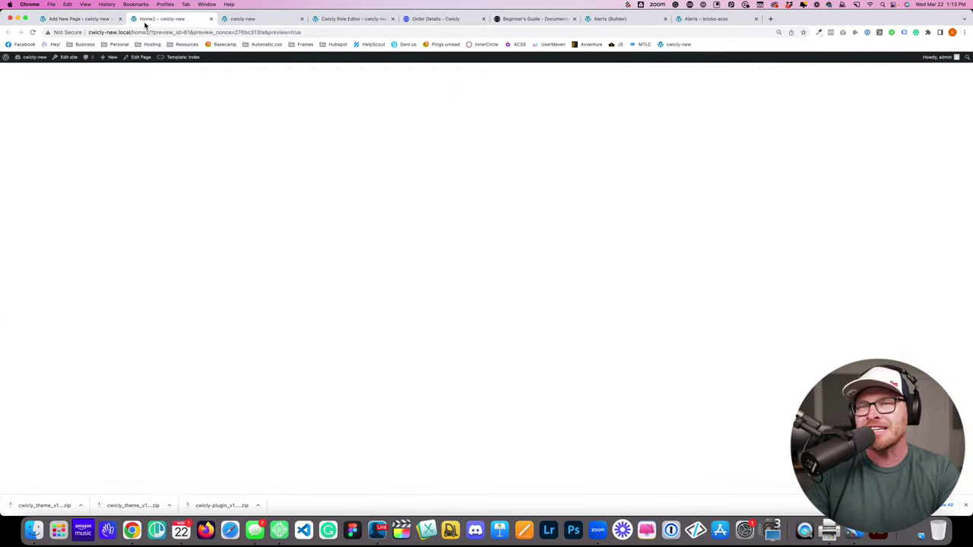
key(super+r)
click(211, 18)
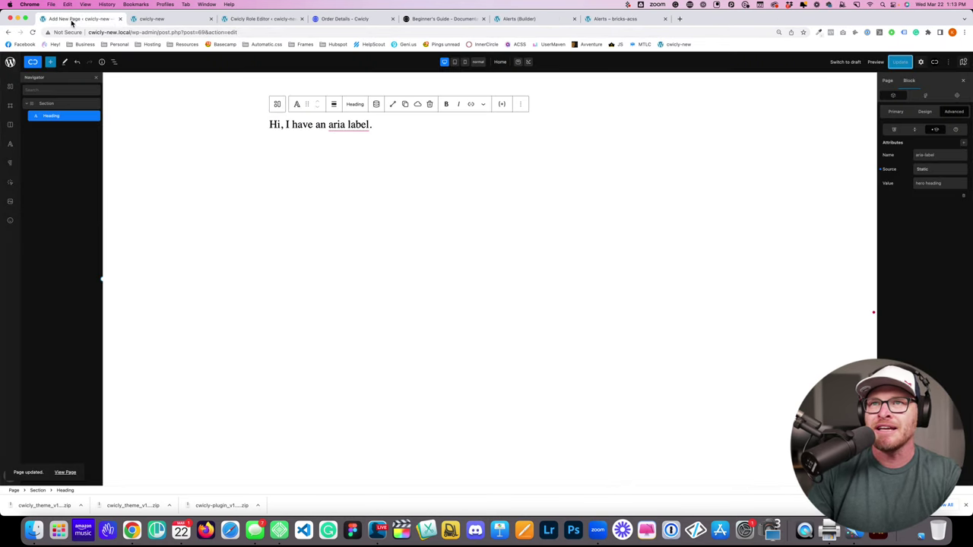
Step: In the WordPress Reading settings, make the homepage a static page using Home and save the changes
click(142, 21)
click(29, 73)
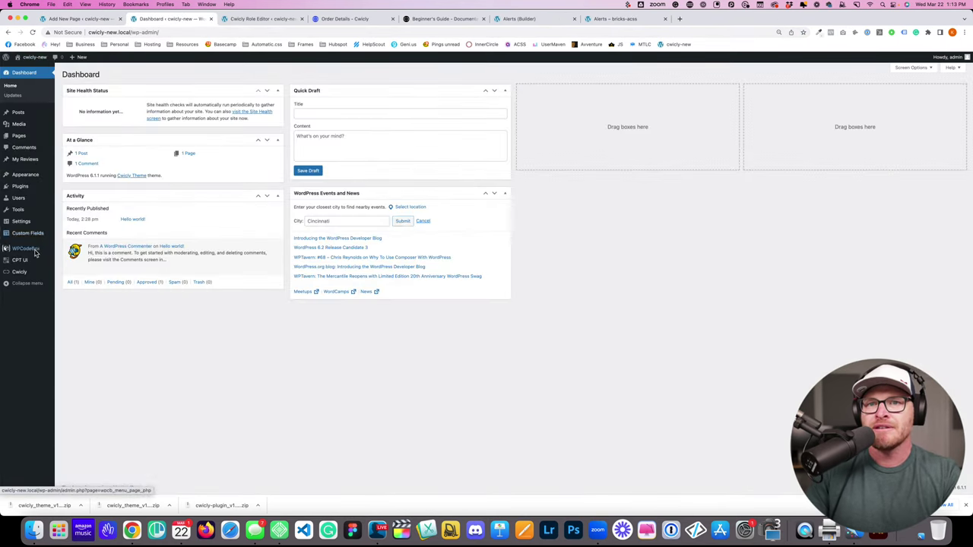
click(26, 249)
click(13, 229)
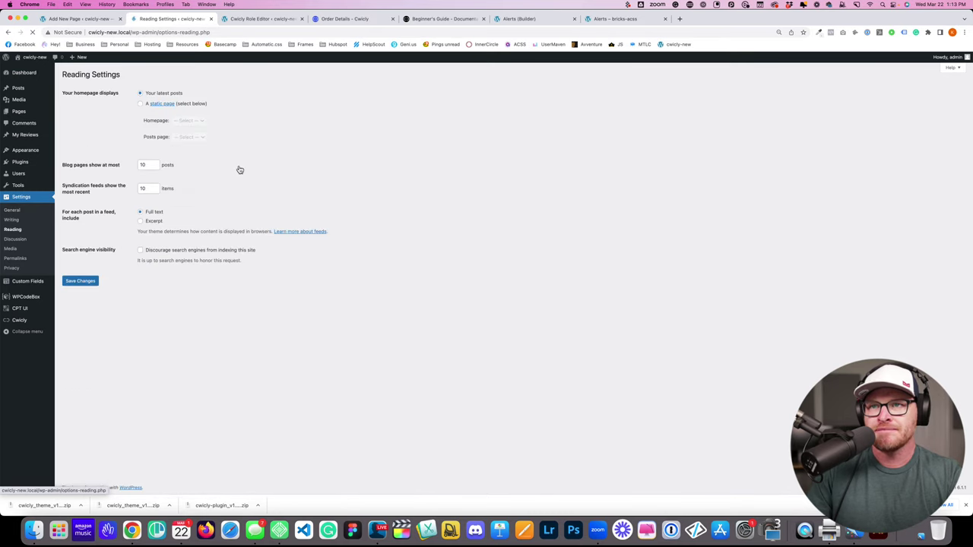
click(140, 103)
click(188, 120)
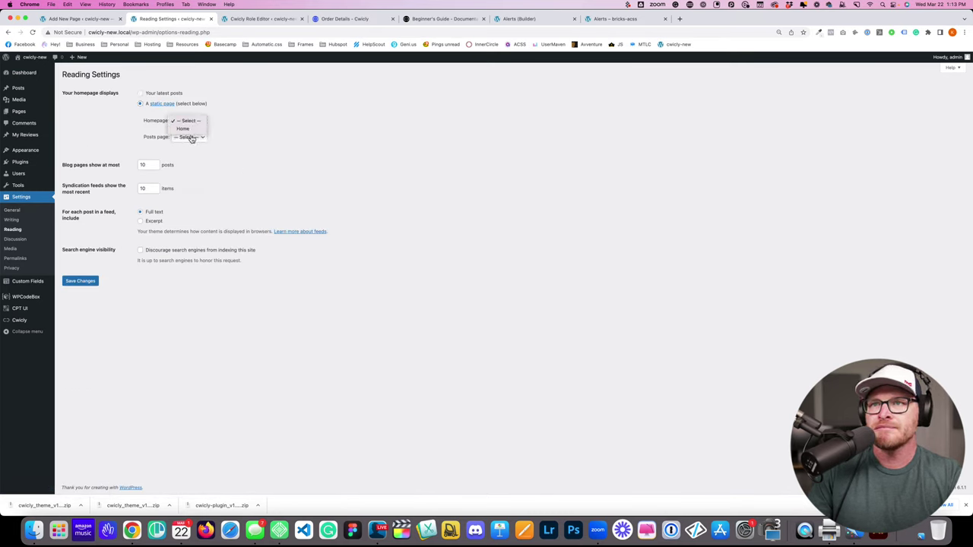
click(189, 123)
click(189, 122)
click(189, 130)
click(79, 281)
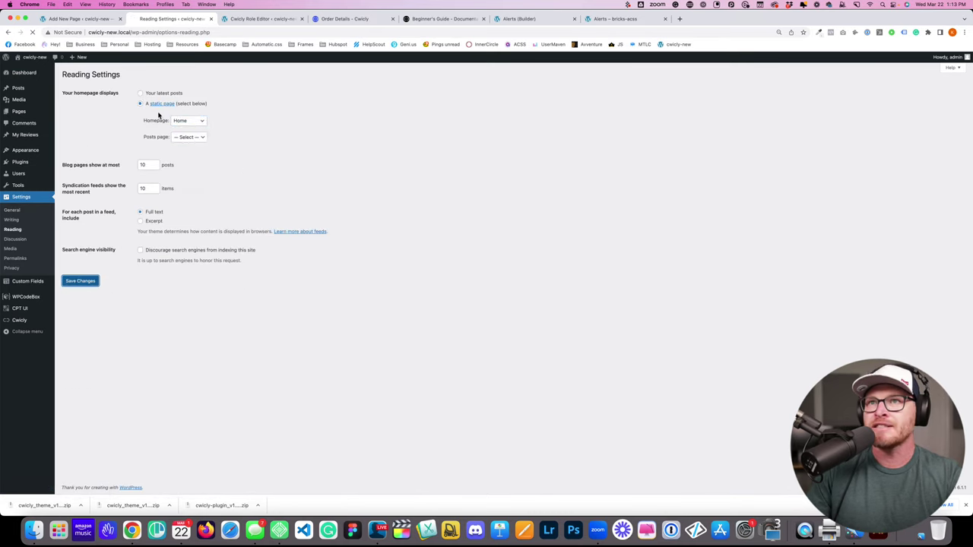
Step: Preview the Home page in a new tab and inspect the heading's HTML for the aria-label attribute
click(80, 18)
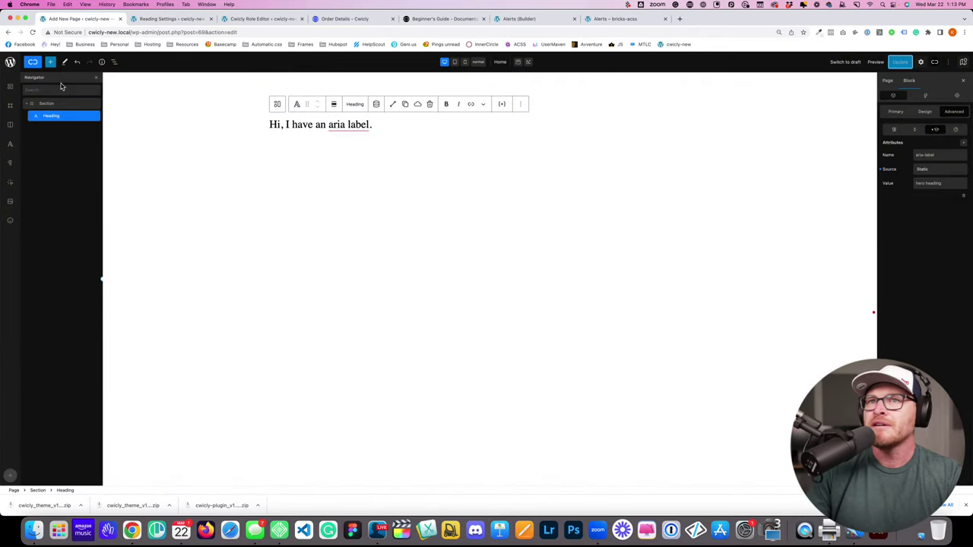
click(874, 61)
click(810, 124)
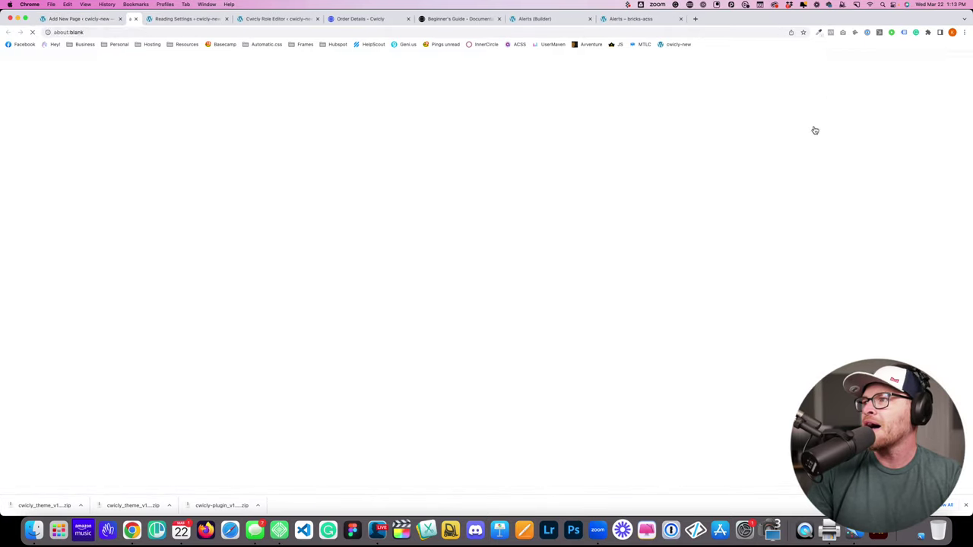
right_click(316, 117)
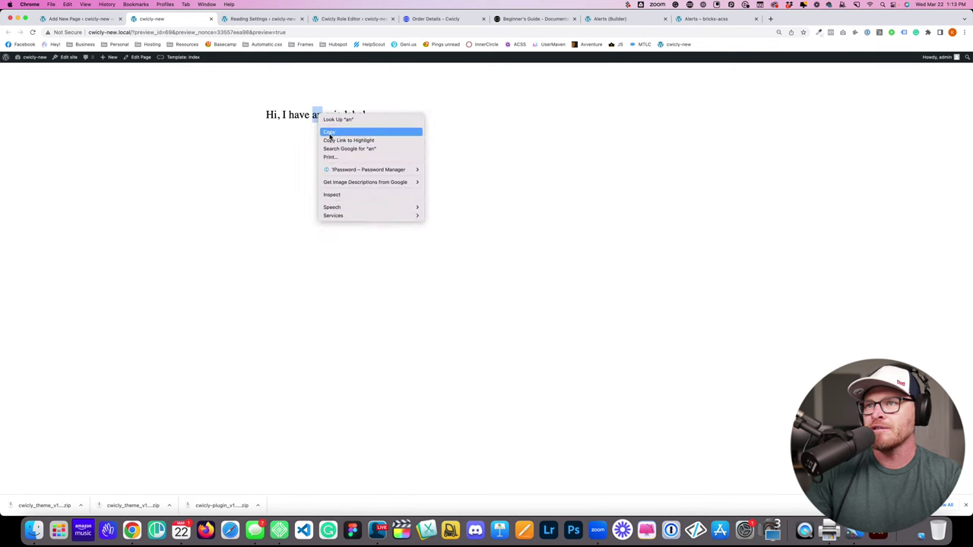
click(380, 195)
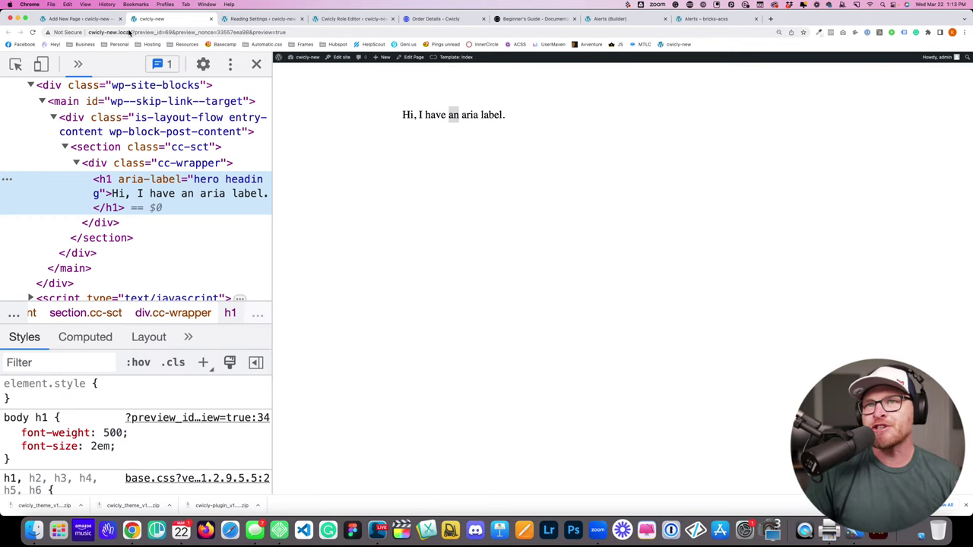
Step: Return to the Home page editor and look over the heading's Design and Advanced settings
click(83, 23)
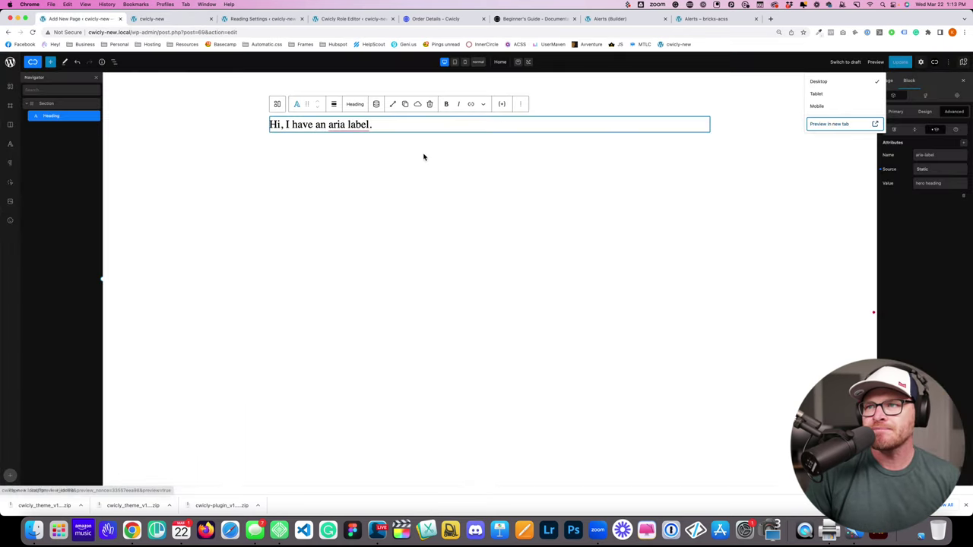
click(951, 128)
click(924, 112)
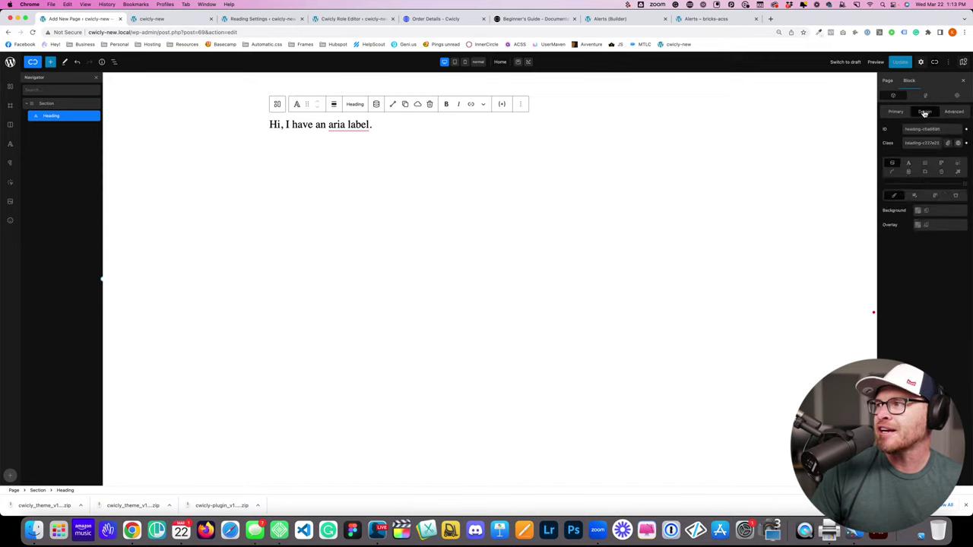
click(953, 112)
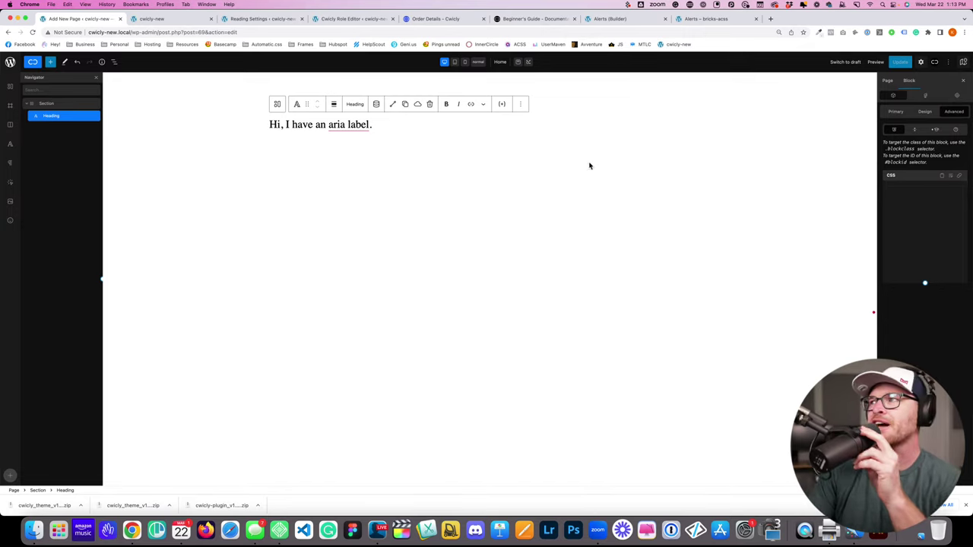
click(334, 124)
key(super+a)
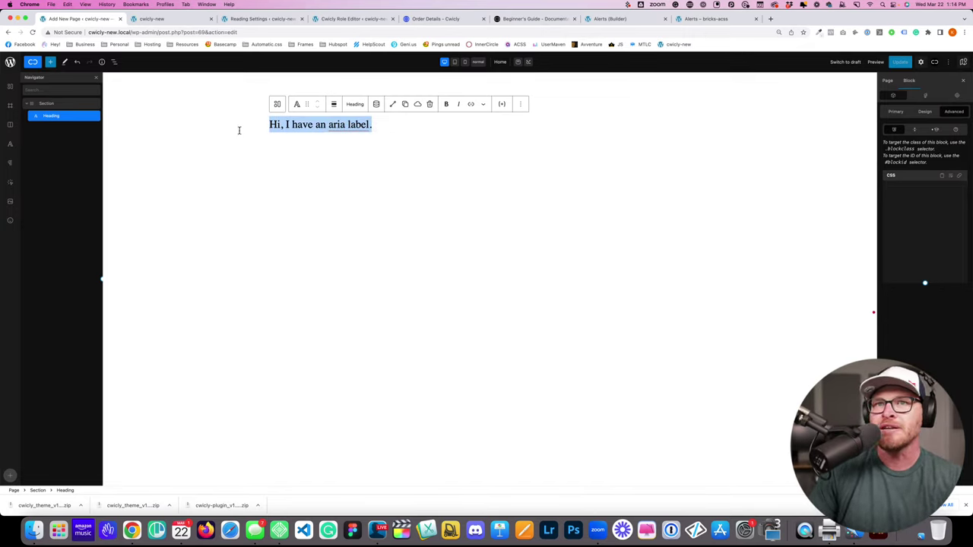
Step: Search the blocks for "acco" and insert a Cwicly Accordion block below the heading
click(50, 61)
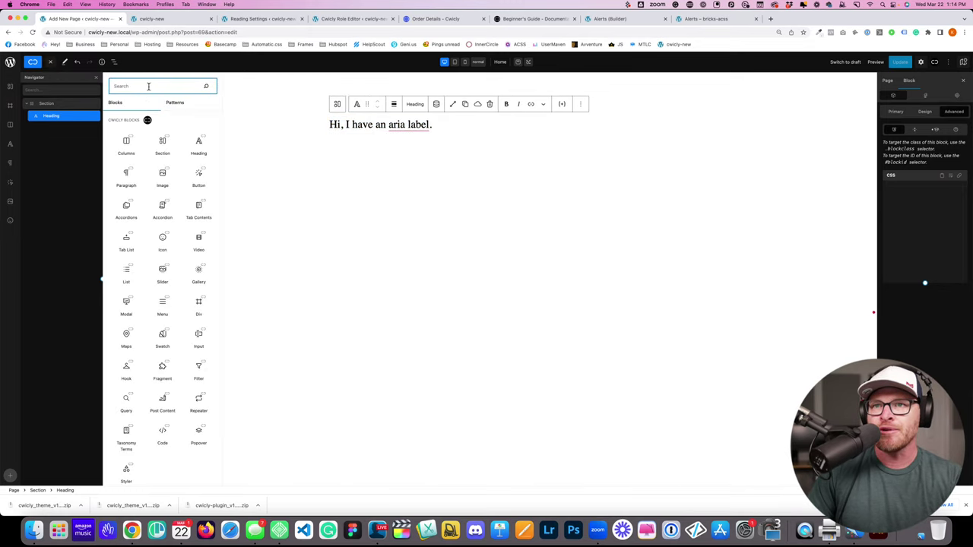
text(acco)
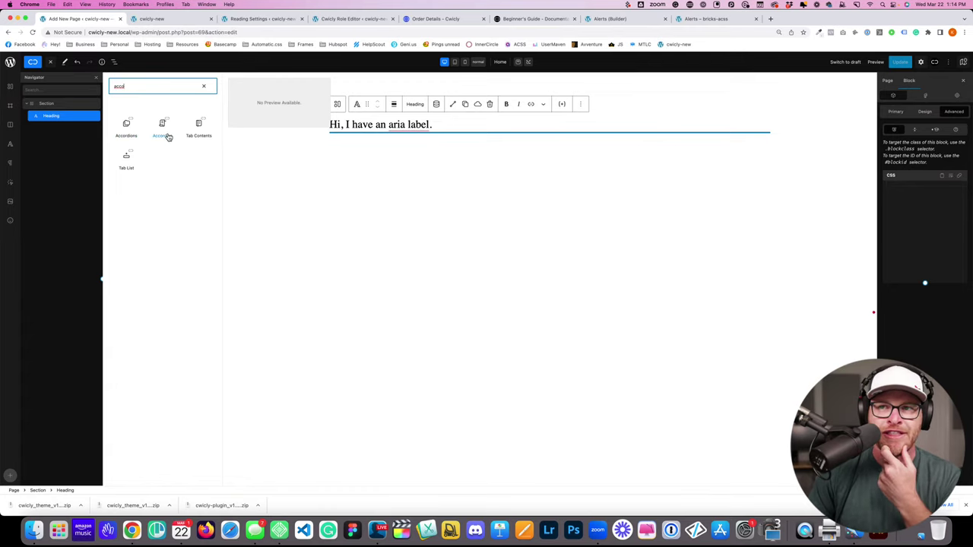
click(163, 129)
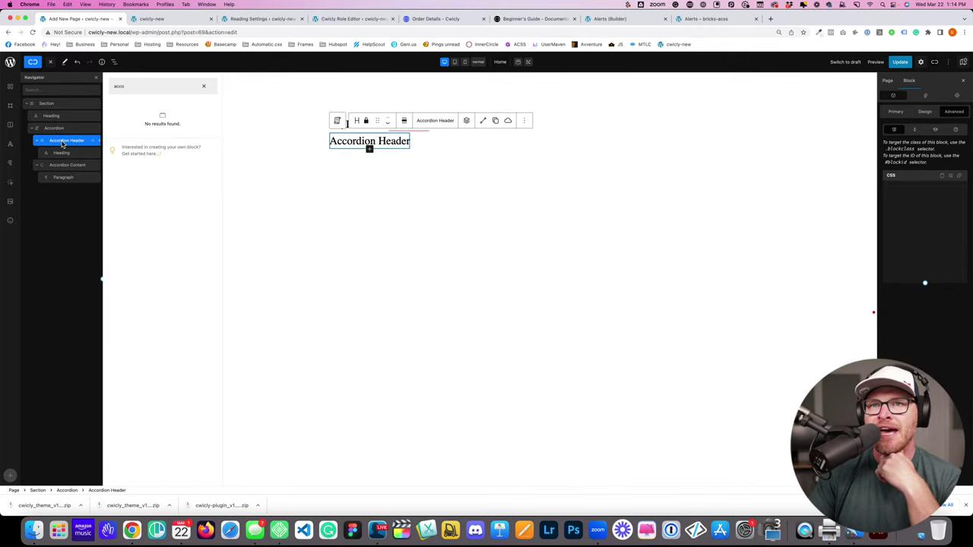
Step: Replace the accordion header's heading text with "This is a question"
click(330, 145)
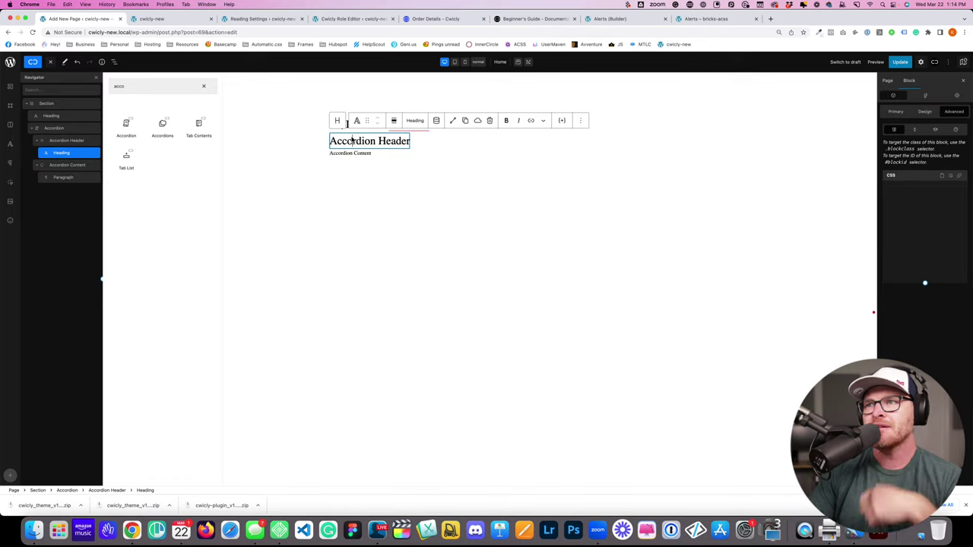
double_click(352, 142)
click(353, 144)
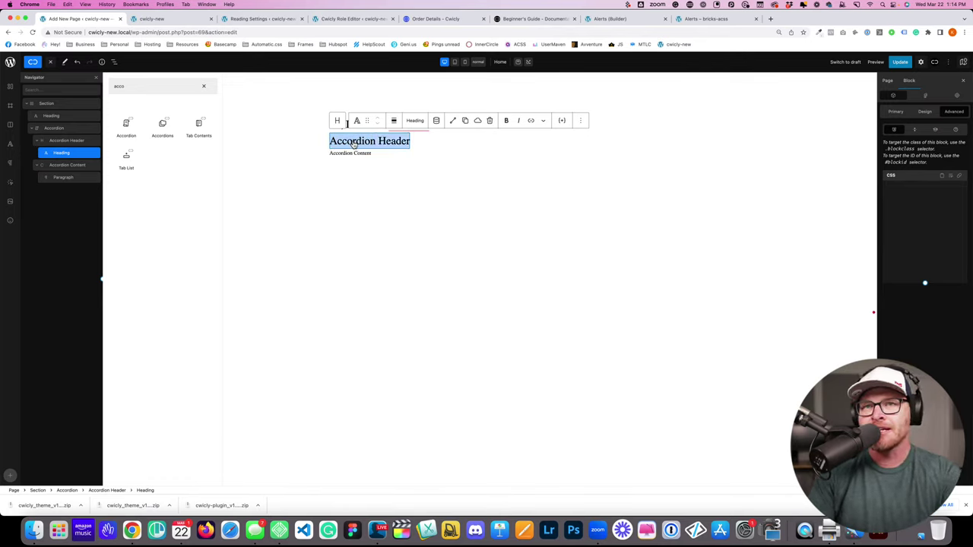
text(This is a )
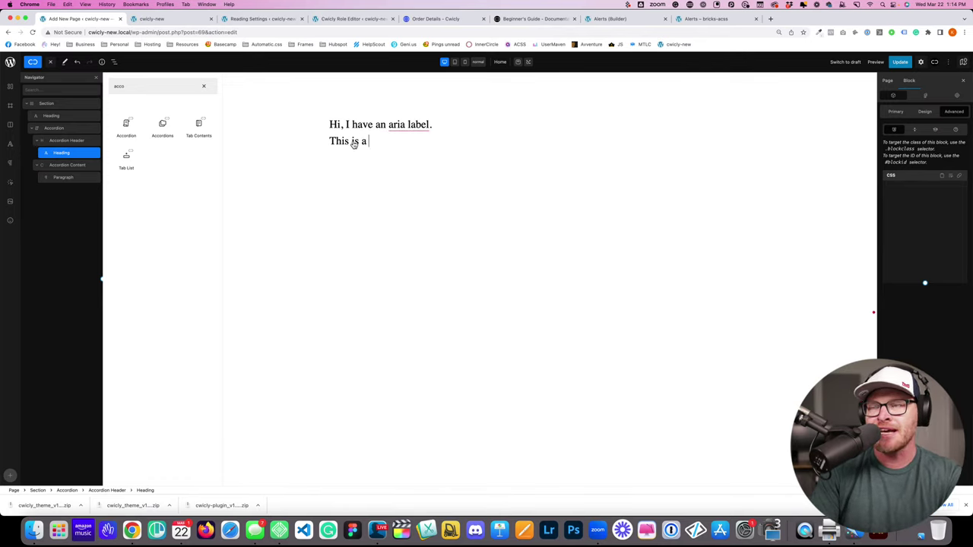
text(question)
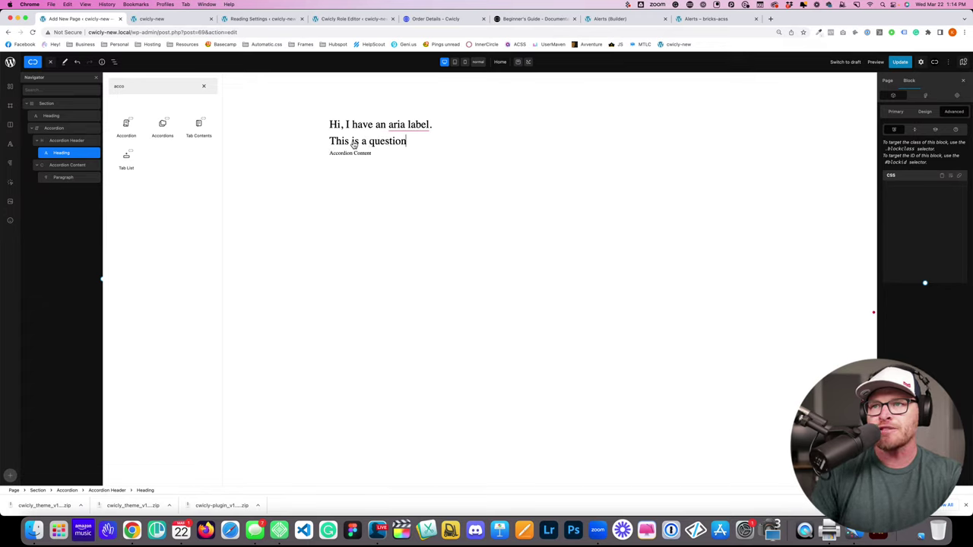
Step: Replace the accordion content paragraph with "This is the answer to a question." and update the page
key(Down)
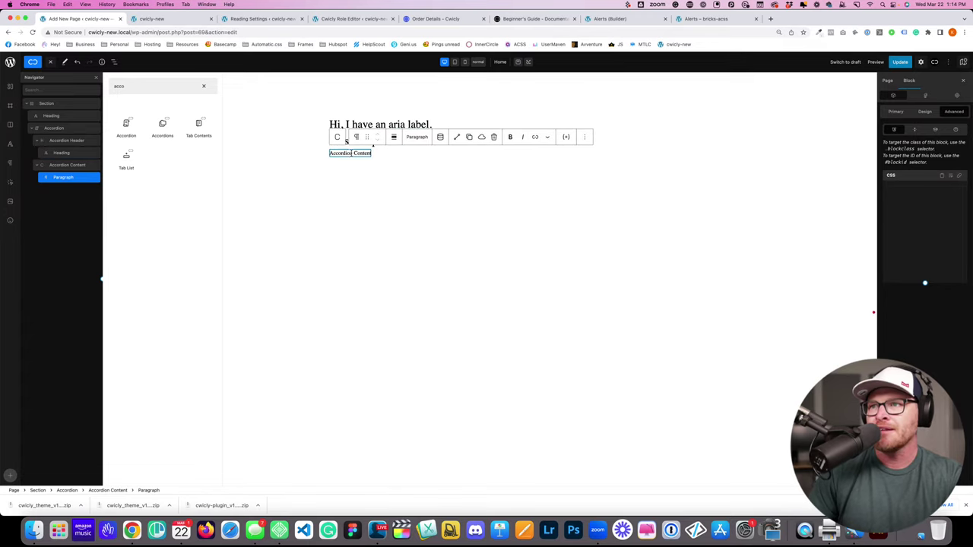
triple_click(350, 154)
text(This is the answer to a question.)
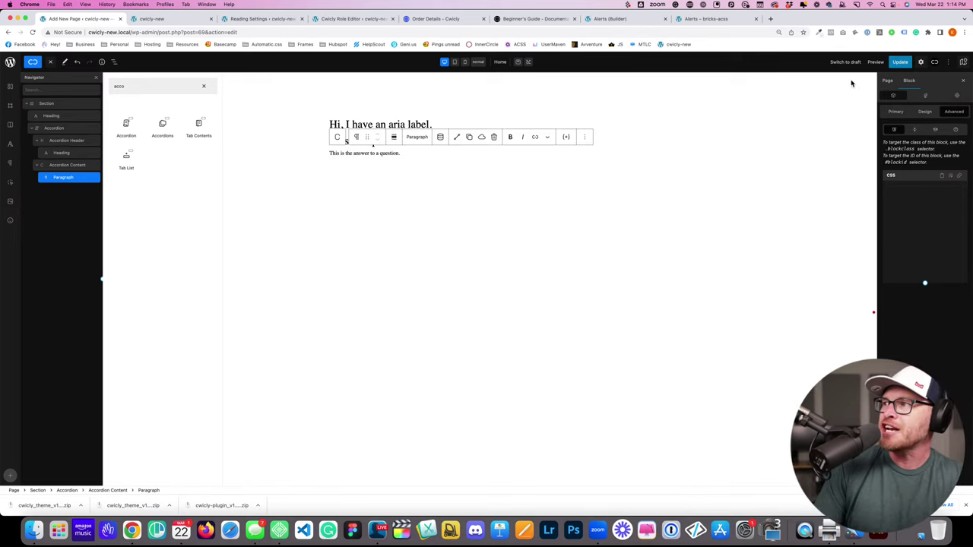
click(900, 62)
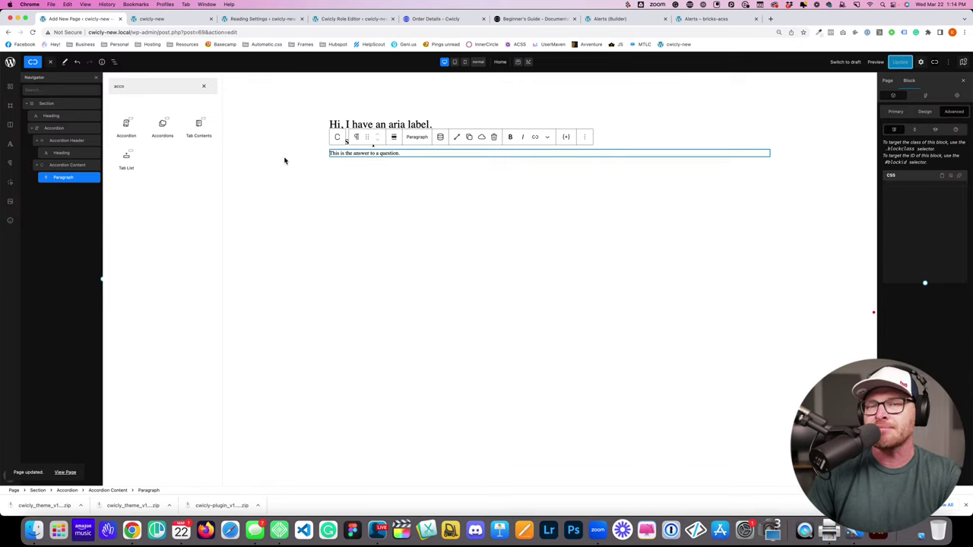
Step: Examine how the accordion is built from its content, header and parent blocks
click(62, 165)
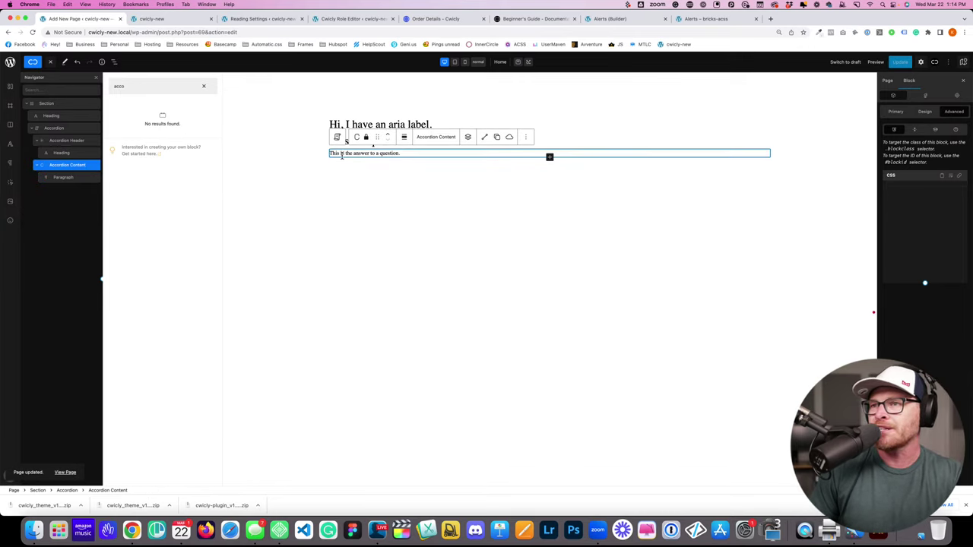
click(61, 141)
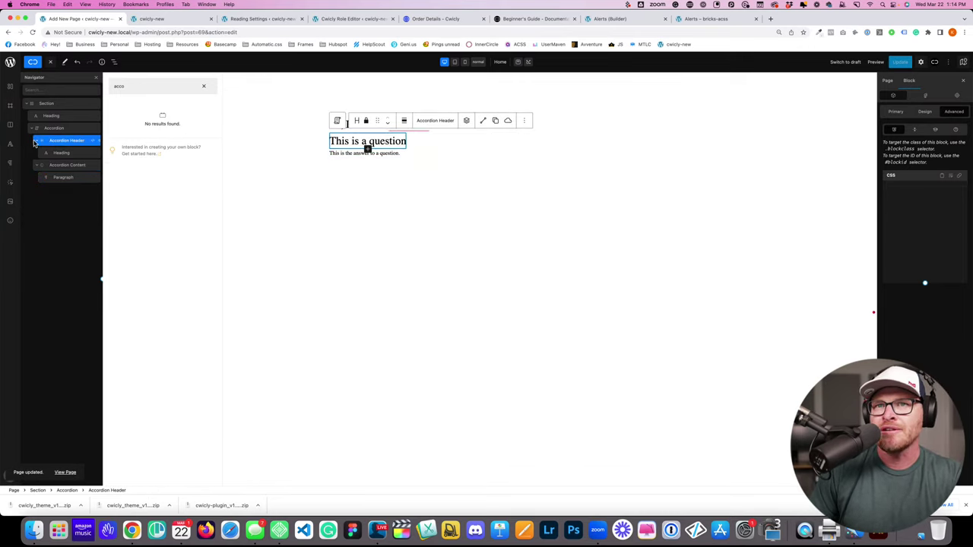
click(36, 129)
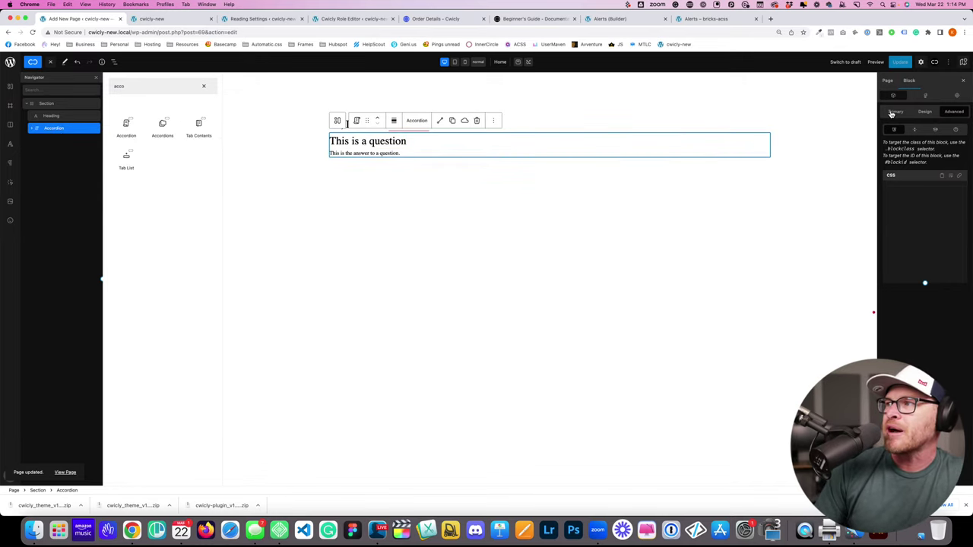
click(887, 81)
click(909, 80)
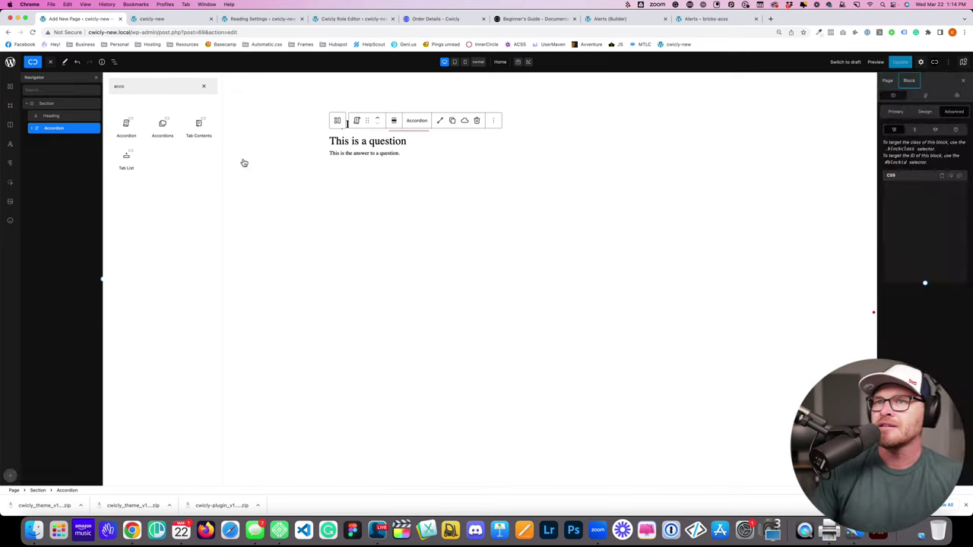
Step: Try to duplicate the Accordion Header block inside the accordion
click(32, 130)
click(62, 141)
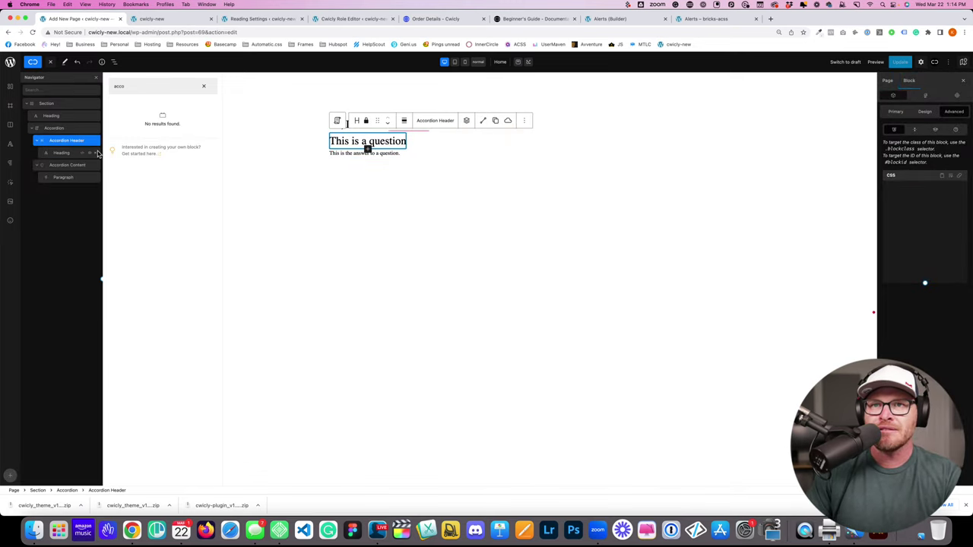
key(super+d)
key(Escape)
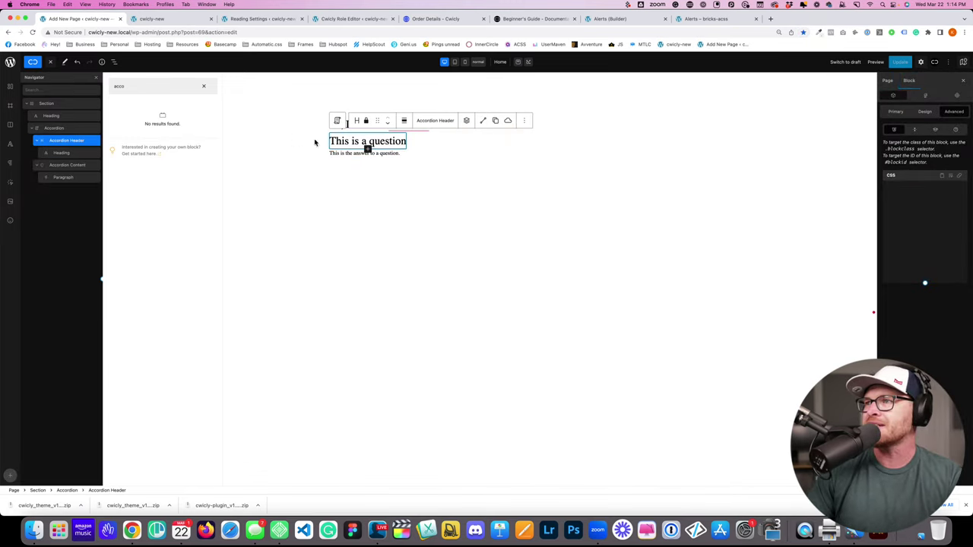
Step: Retry duplicating the accordion's header block from its options in the block tree
right_click(56, 143)
key(Escape)
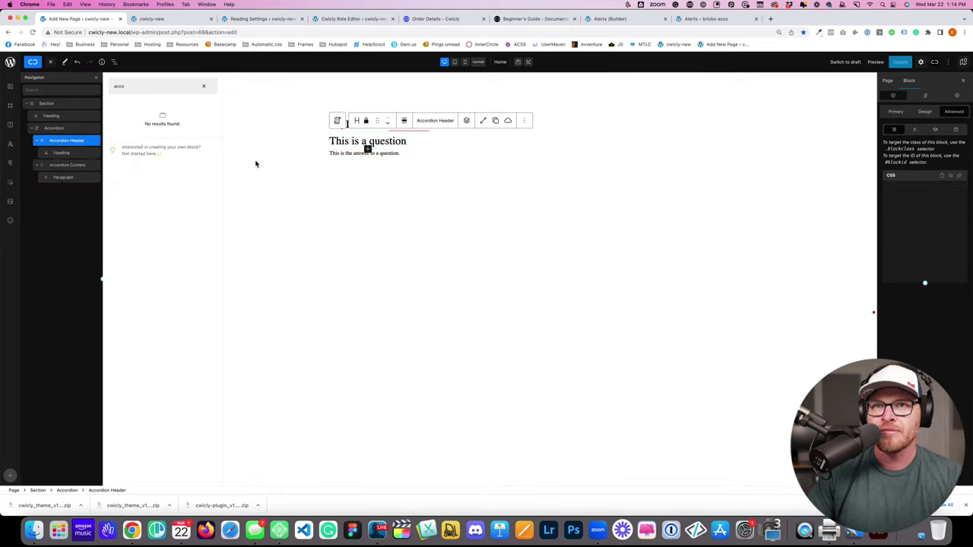
right_click(66, 143)
click(87, 160)
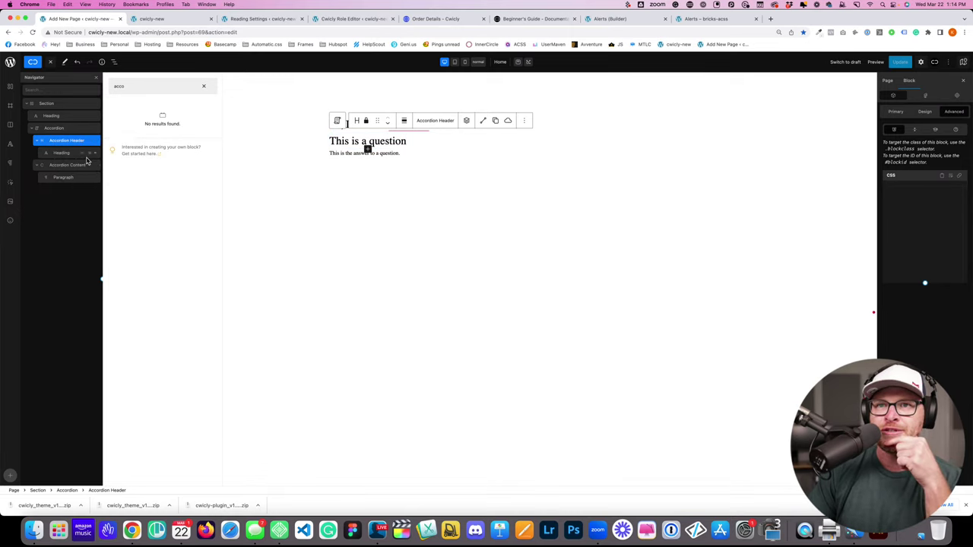
Step: Check the accordion's heading, content and parent blocks for ways to add further accordion items
click(61, 154)
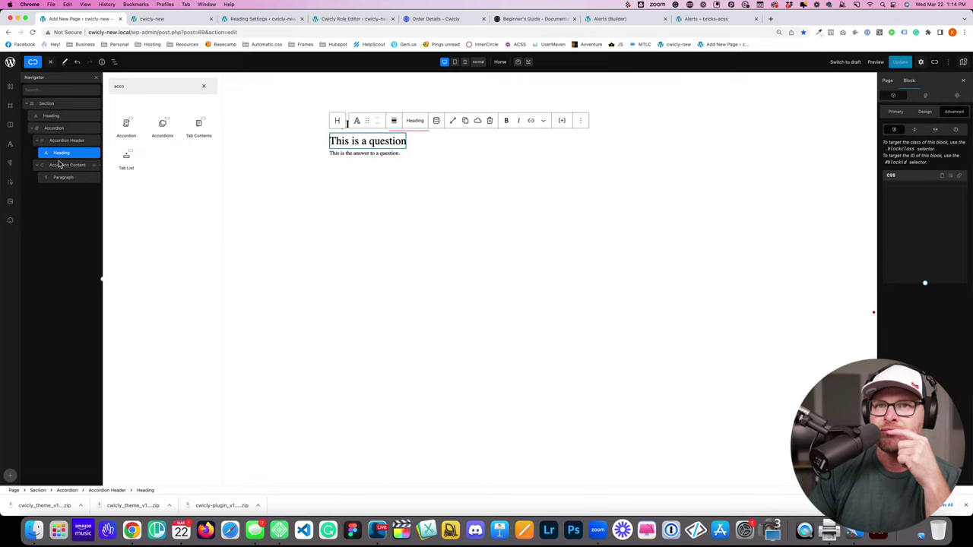
click(62, 165)
click(62, 130)
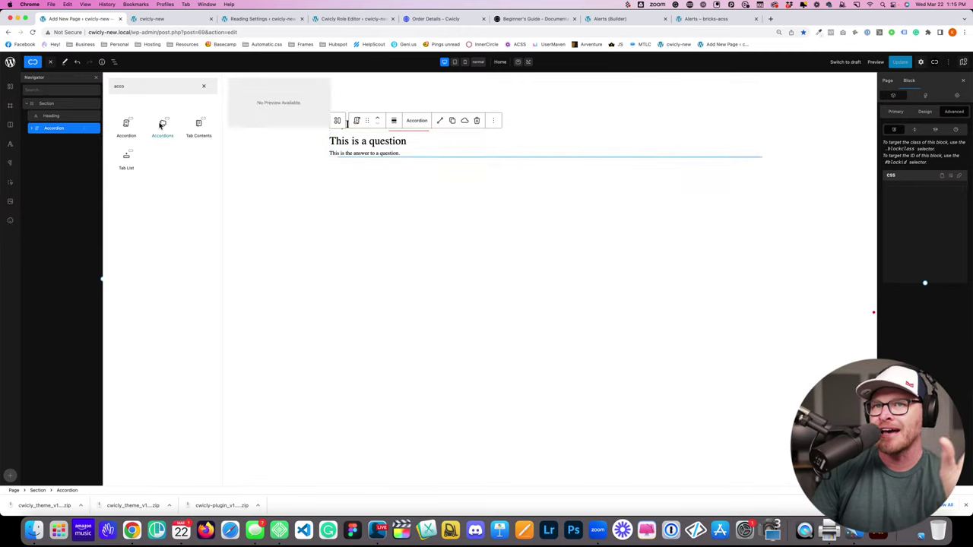
right_click(69, 129)
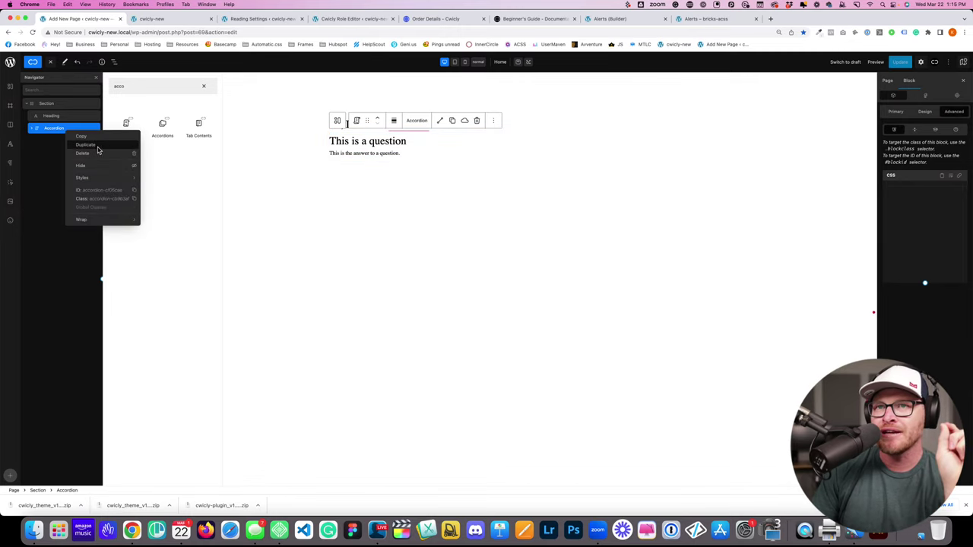
click(39, 137)
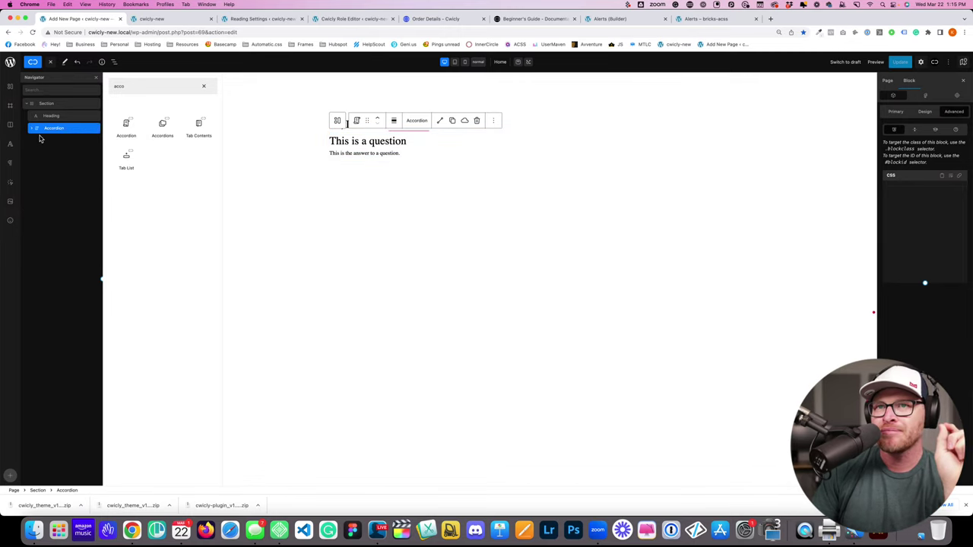
Step: Insert an Accordions block after the Section and delete the standalone Accordion inside the Section
click(162, 125)
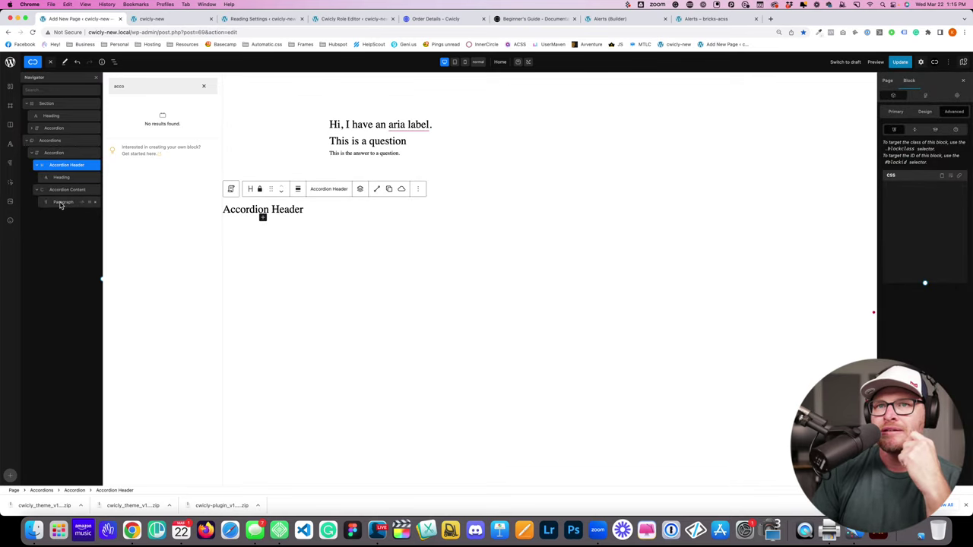
click(50, 141)
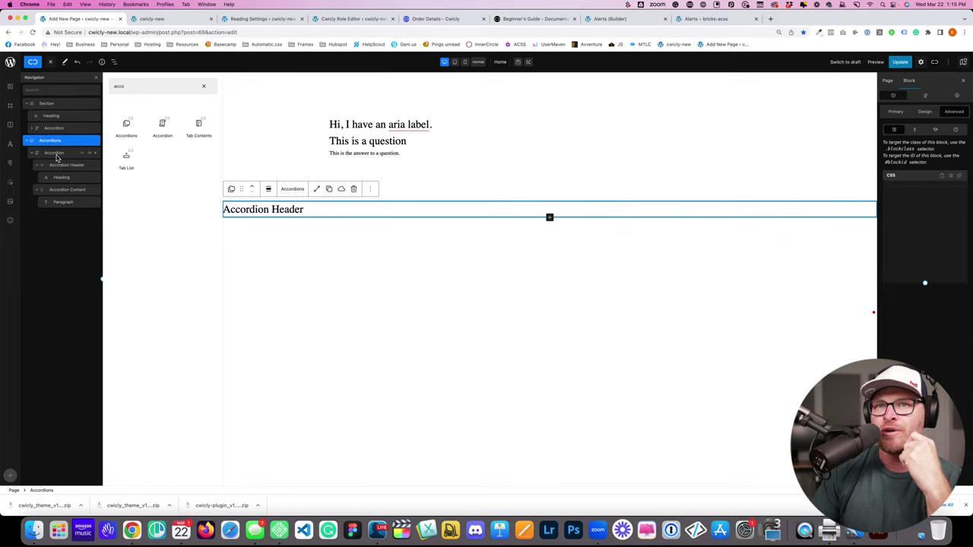
click(57, 156)
click(31, 154)
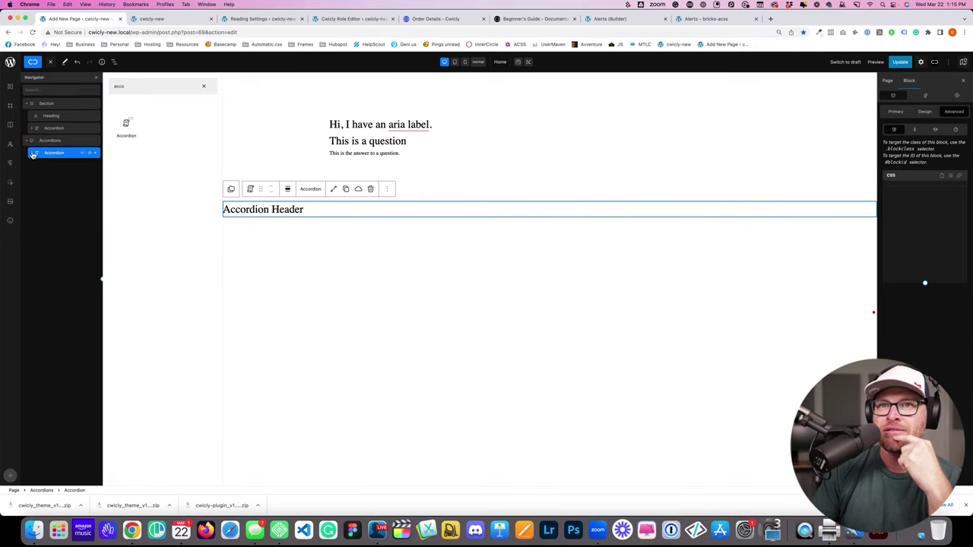
click(54, 128)
key(Delete)
Step: Duplicate the Accordion item inside the Accordions block twice to make three items
click(61, 140)
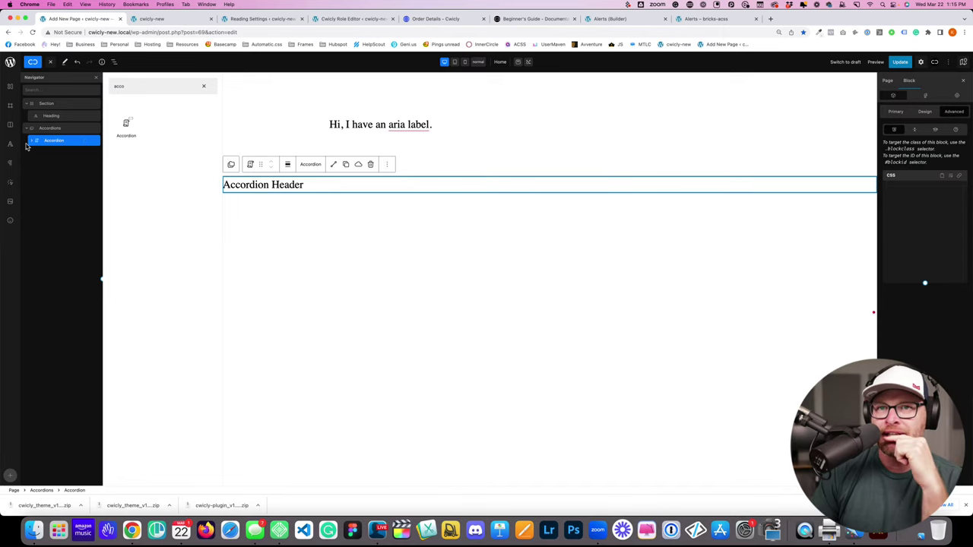
right_click(50, 142)
click(75, 160)
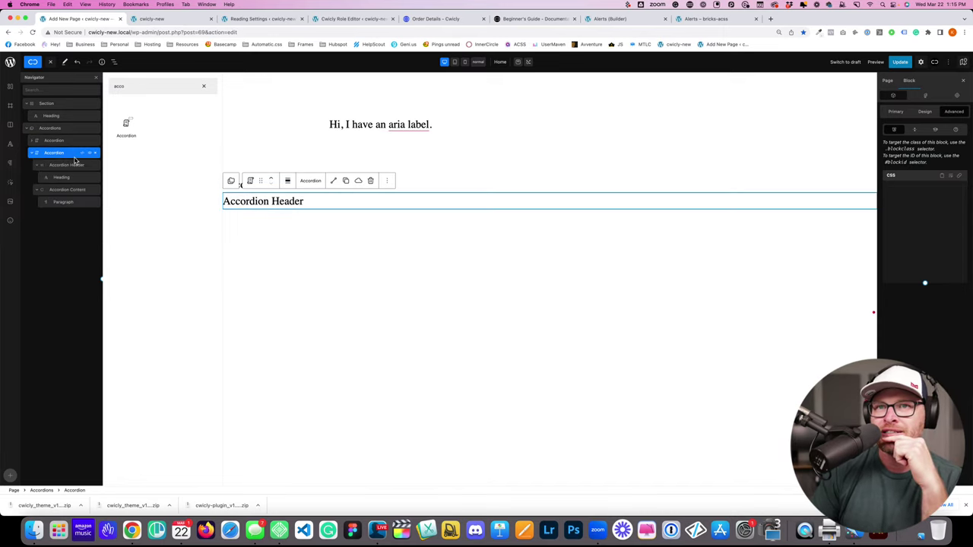
right_click(59, 157)
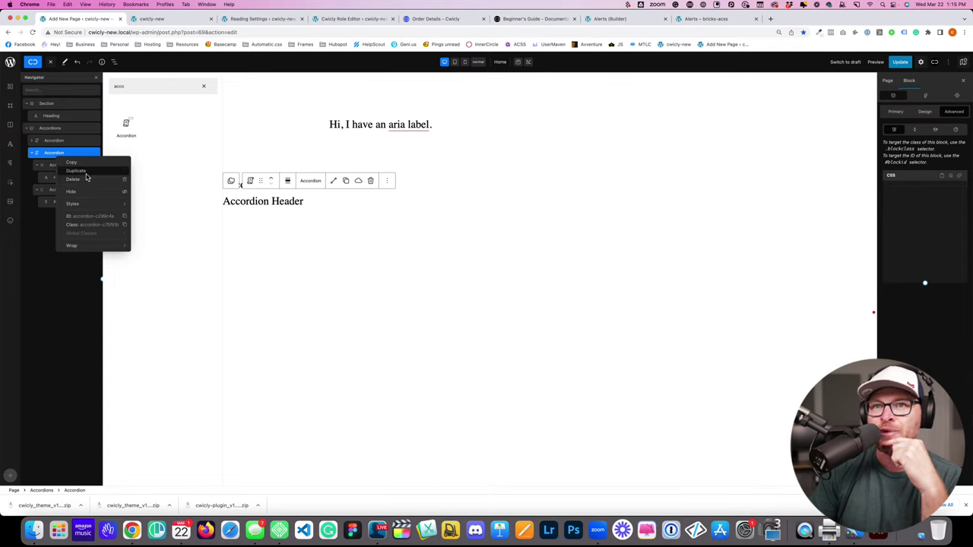
click(85, 177)
Step: Replace the third accordion item's header text with "Question 3"
click(283, 235)
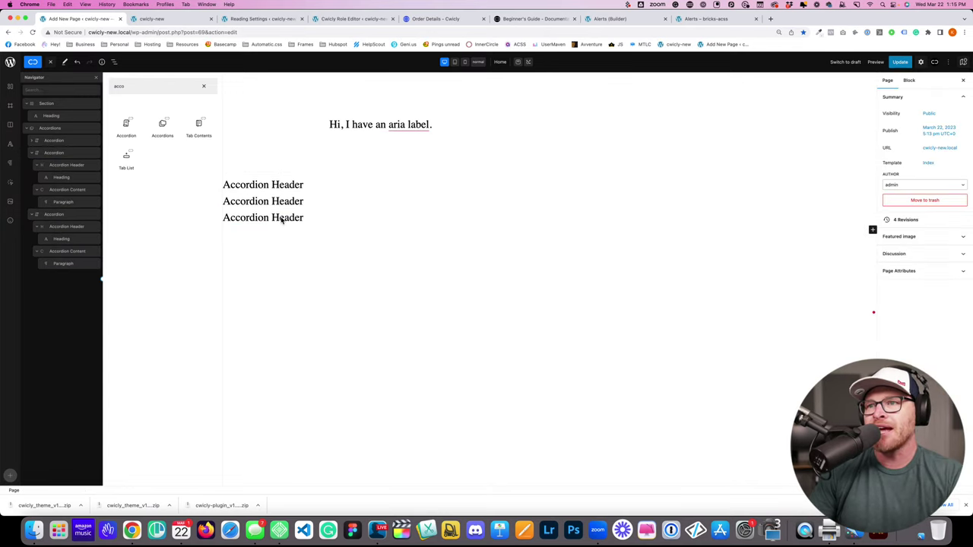
triple_click(281, 218)
text(Question 3)
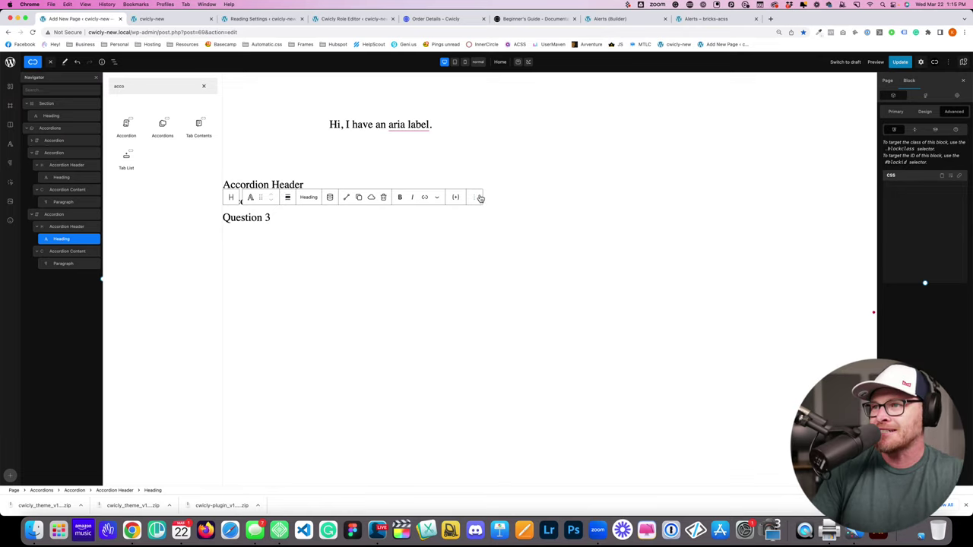
Step: Enable the Top toolbar view option and replace the second accordion item's header text with "Question 2"
click(952, 63)
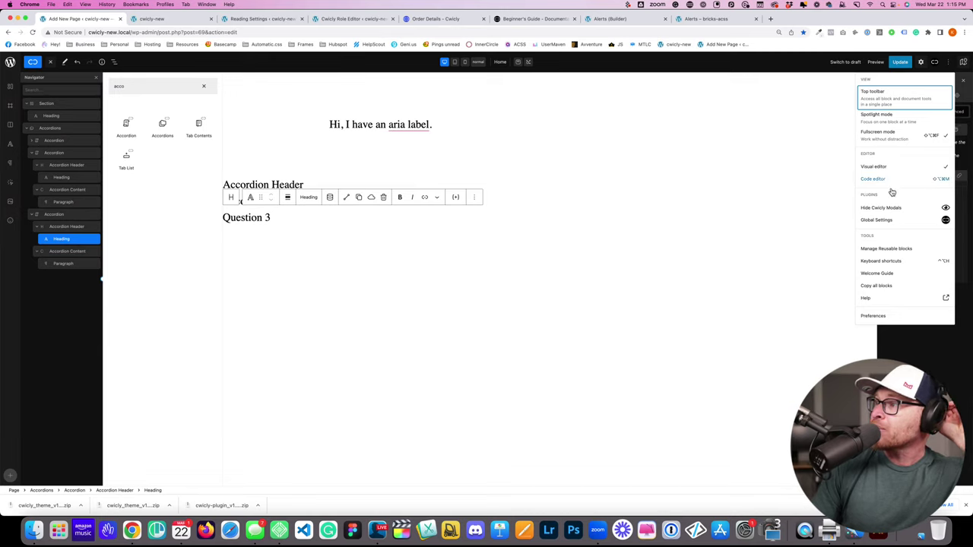
click(886, 97)
triple_click(278, 221)
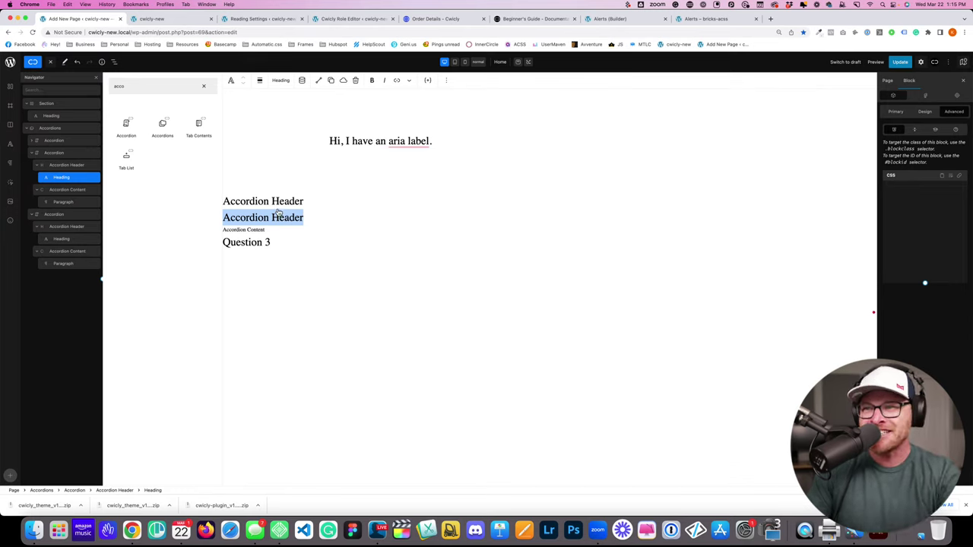
text(Question 2)
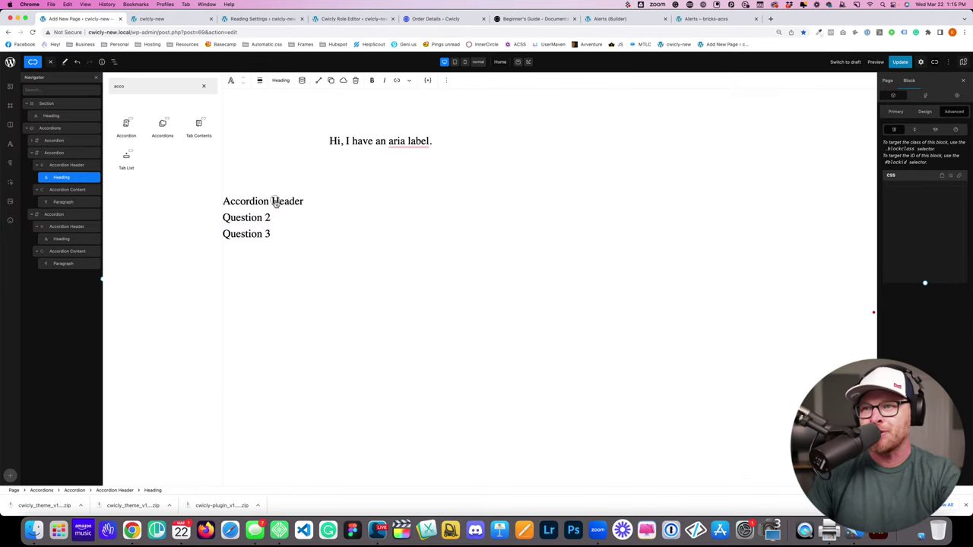
Step: Replace the first accordion item's header text with "Question 1" and update the page
triple_click(274, 201)
text(Question 1)
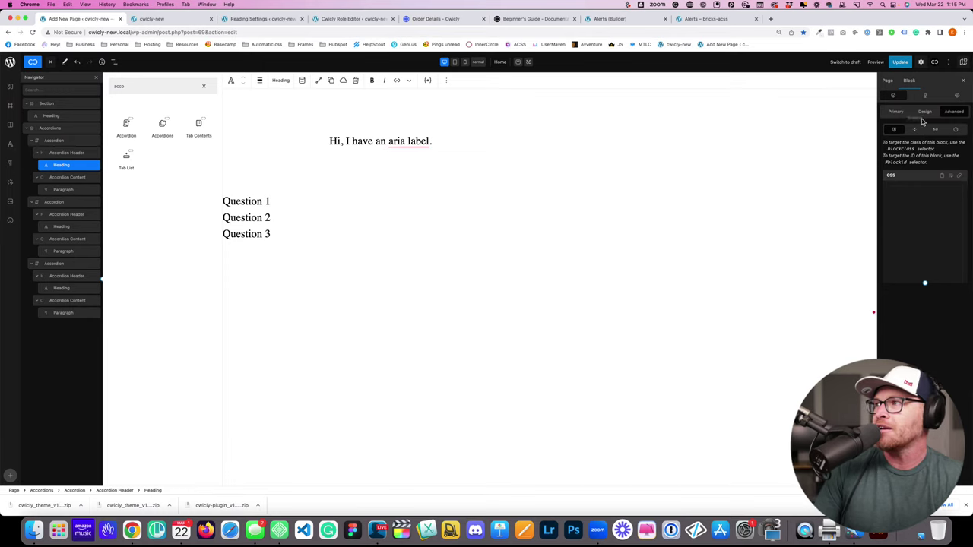
click(901, 62)
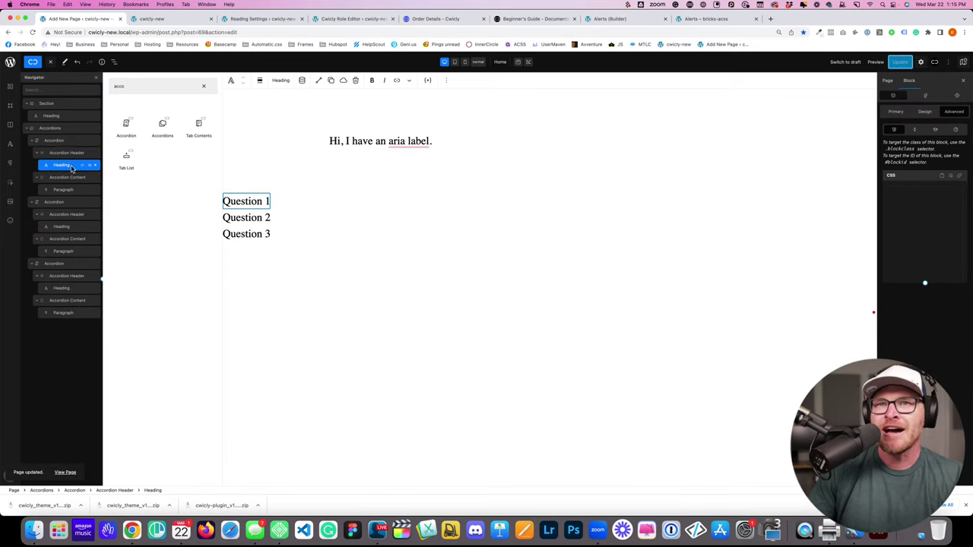
Step: Move the Accordions block into the Section and delete the "Hi, I have an aria label." heading
click(32, 141)
click(30, 129)
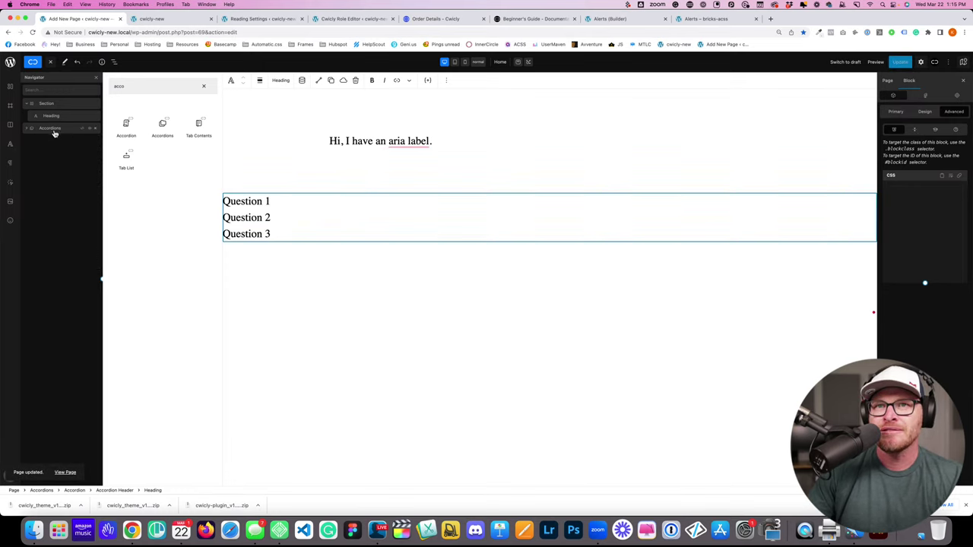
mouse_move(41, 127)
mouse_down()
mouse_move(54, 124)
mouse_move(47, 126)
mouse_up()
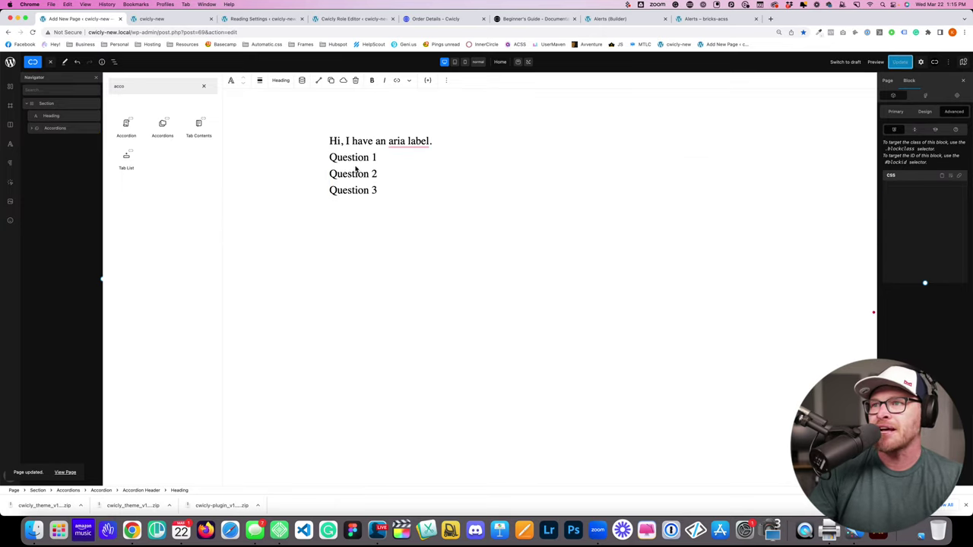
click(378, 141)
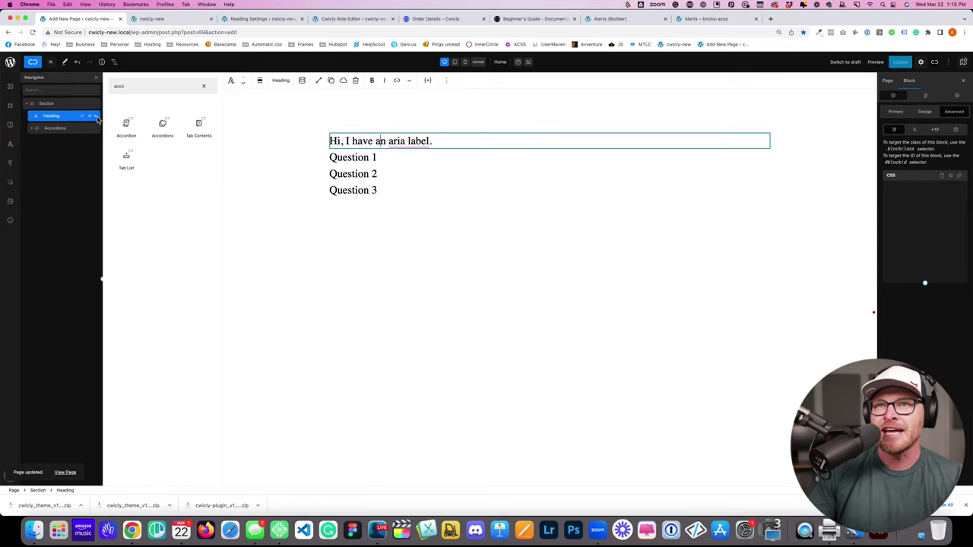
click(96, 117)
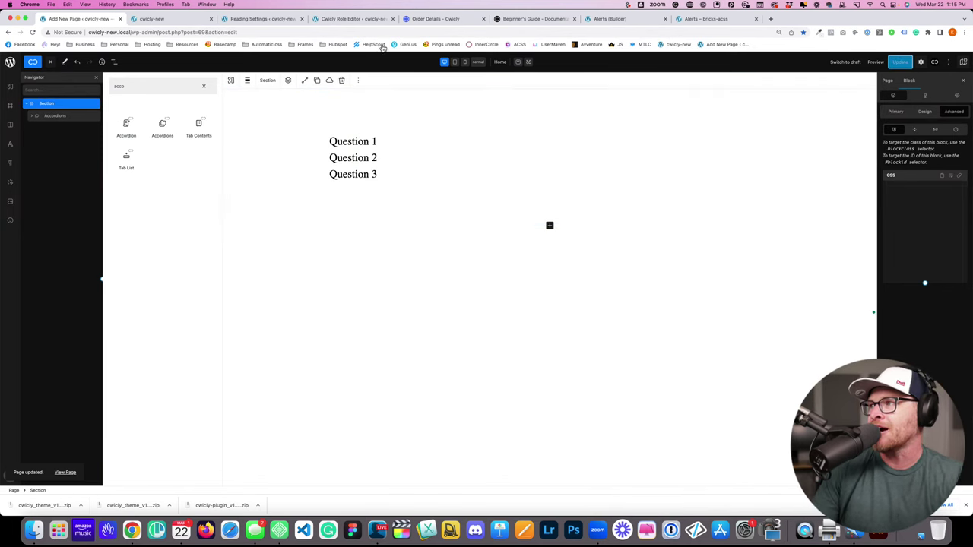
Step: Close the developer tools on the page preview and update the page in the editor
click(187, 18)
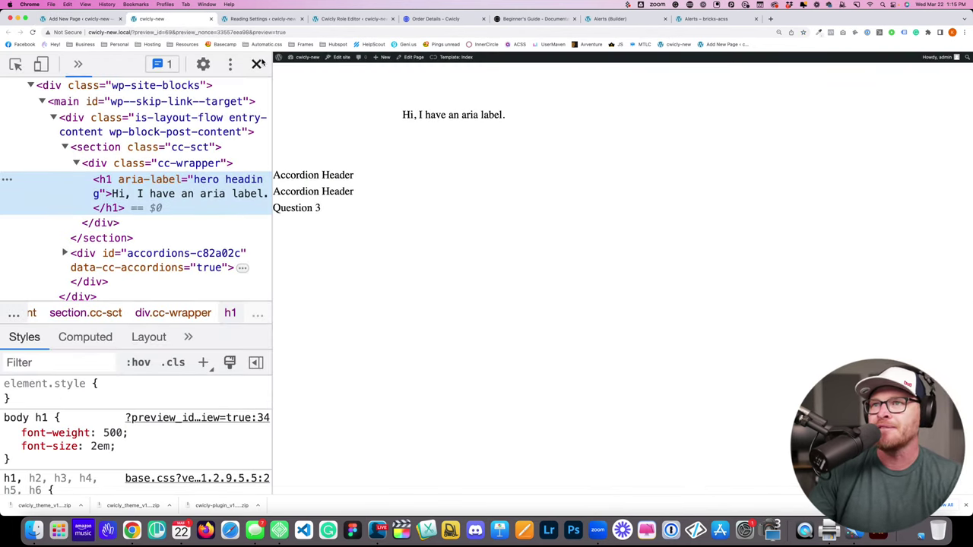
click(256, 64)
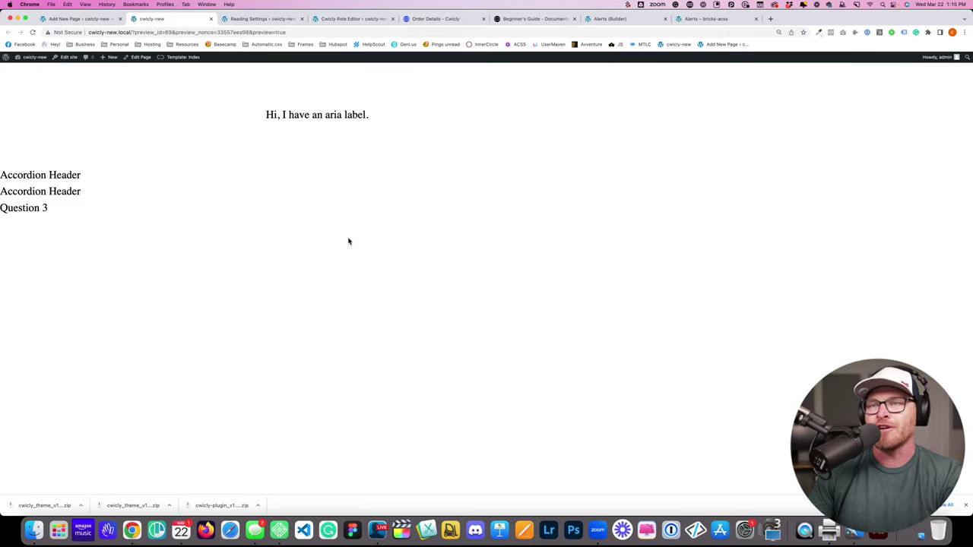
key(super+1)
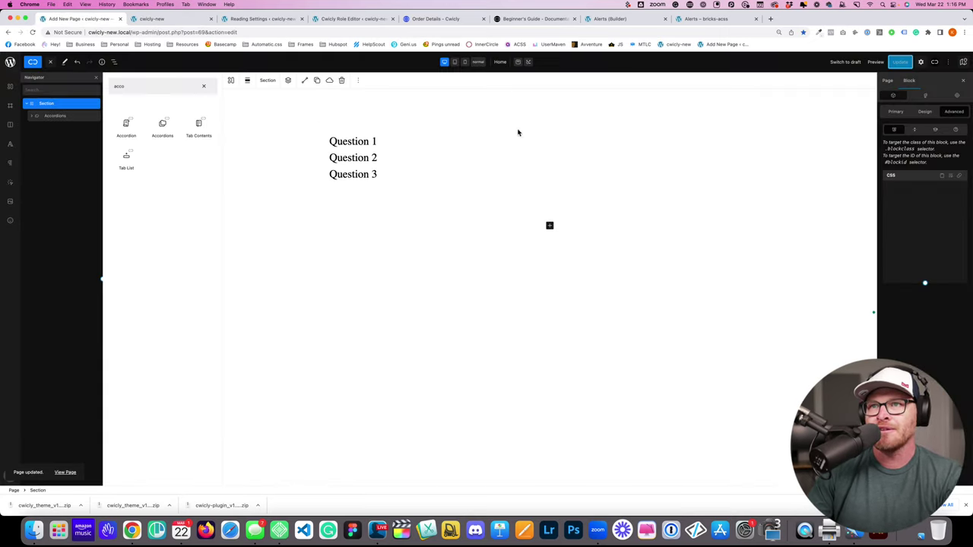
click(900, 63)
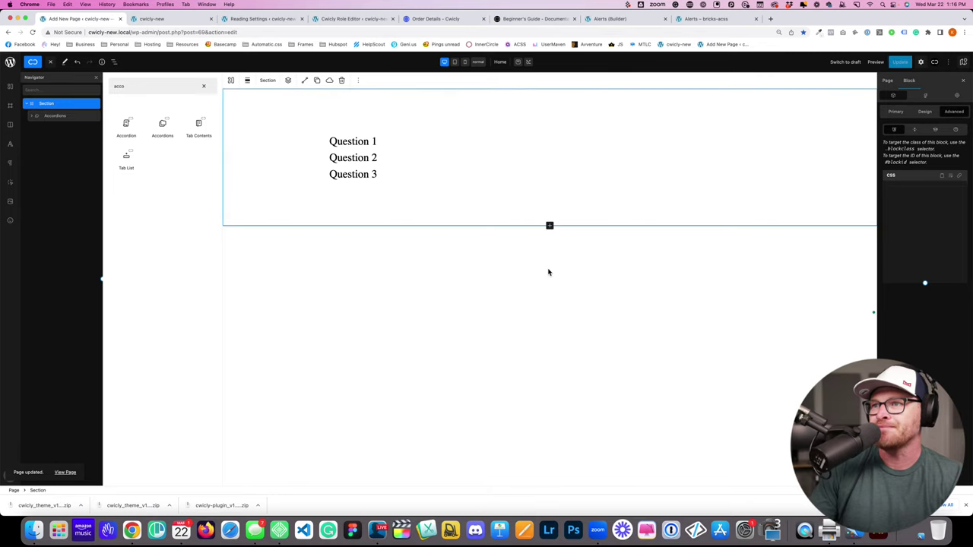
Step: Change the first accordion item's header text to "Question One" and save the page
click(385, 143)
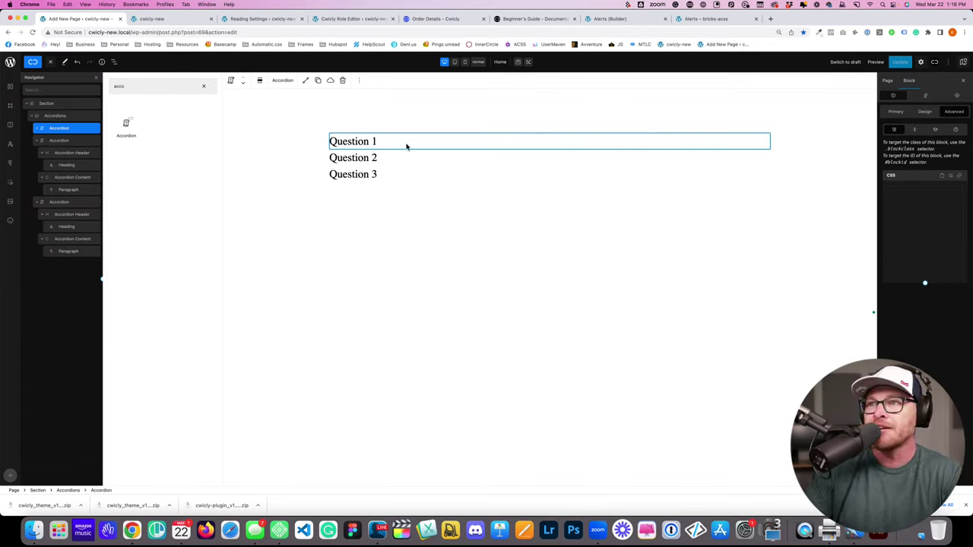
click(375, 142)
key(BackSpace)
text(One)
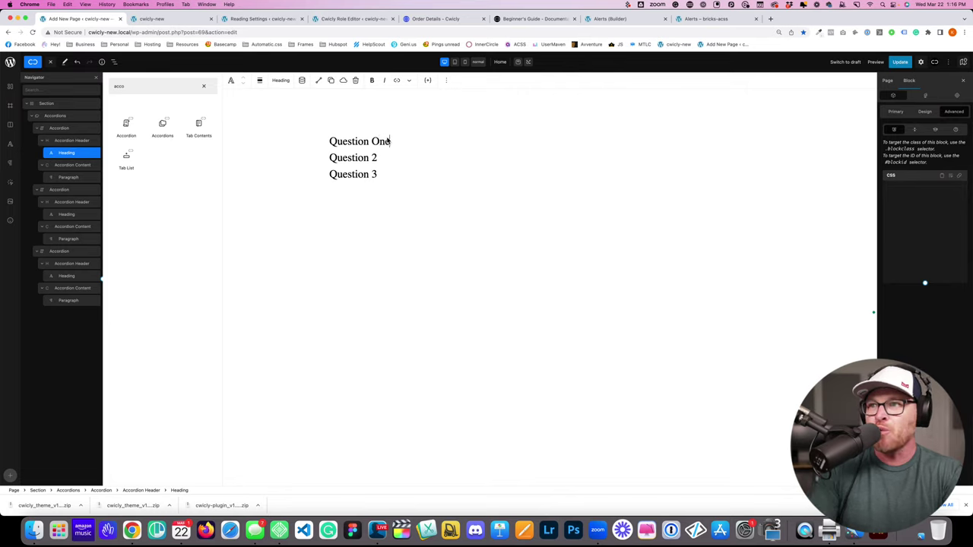
key(super+s)
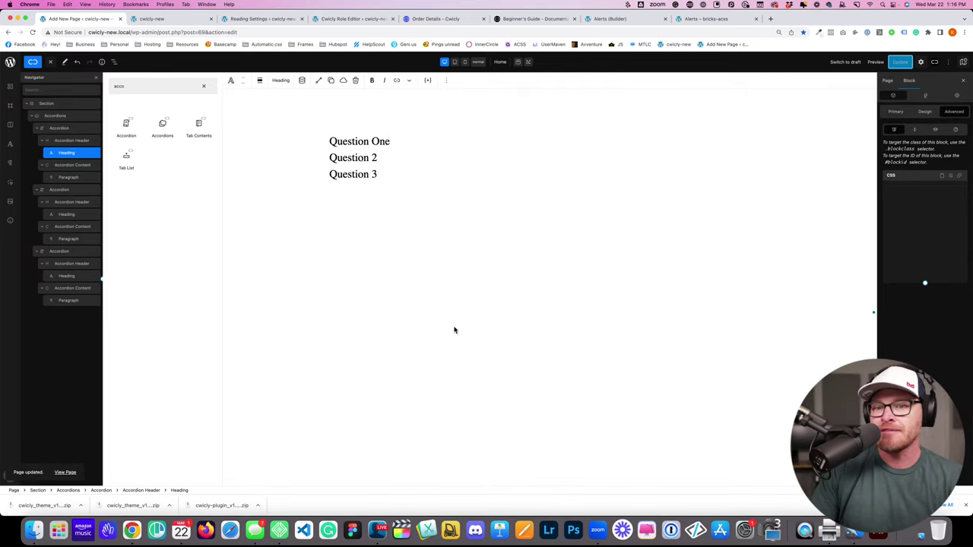
Step: Reload and close the outdated page preview, and open a fresh preview in a new tab
click(190, 21)
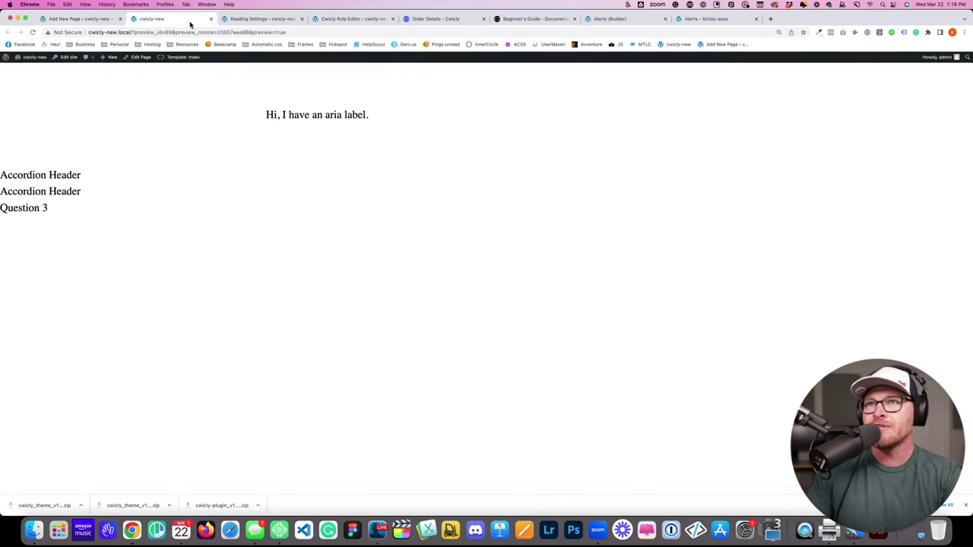
key(super+r)
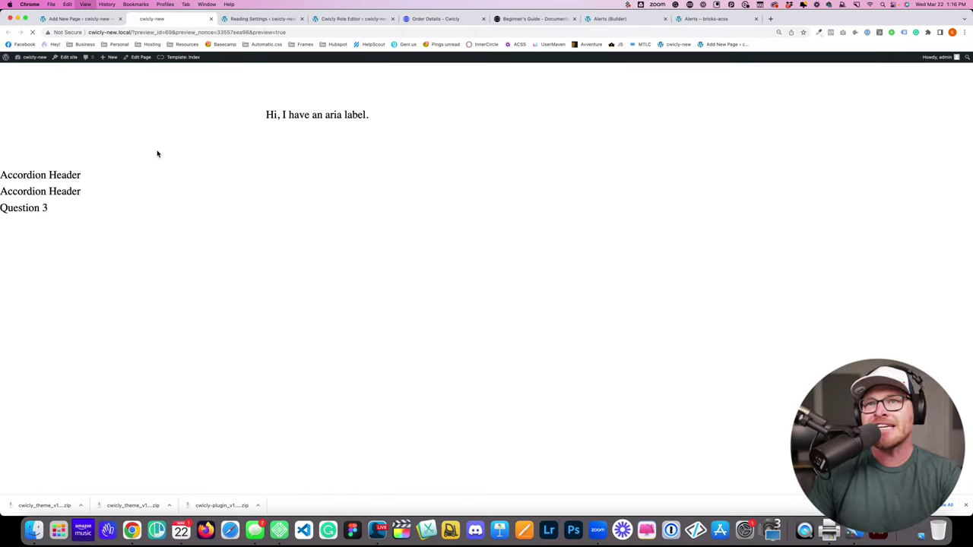
key(super+r)
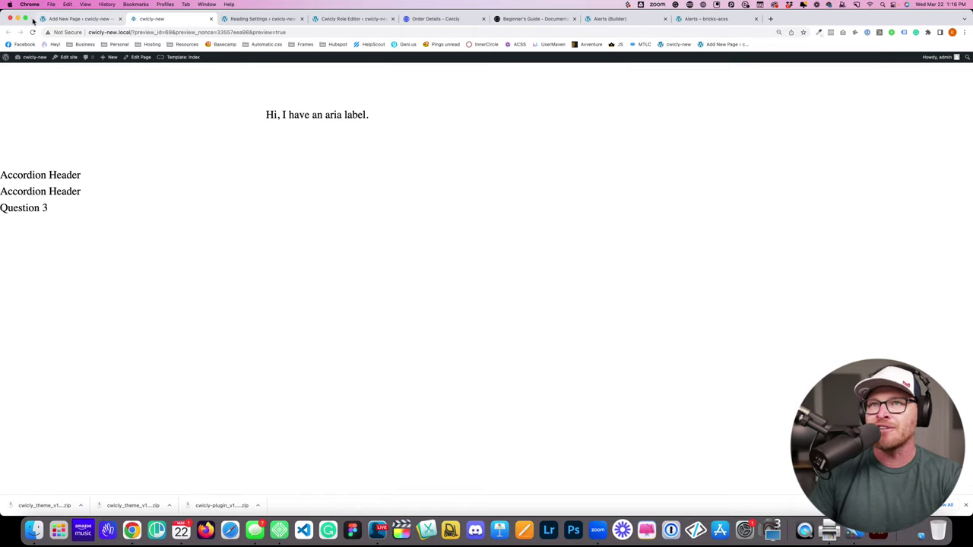
click(211, 19)
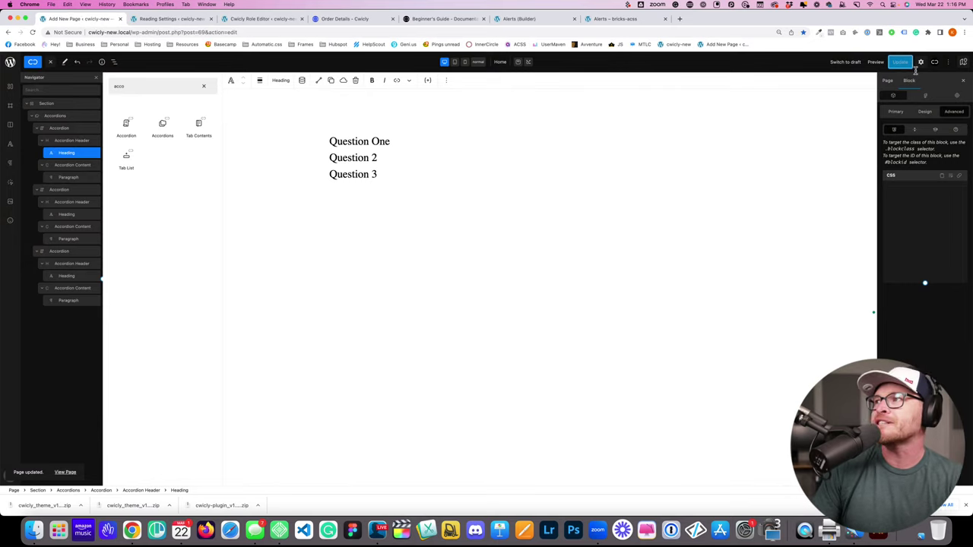
click(873, 64)
click(836, 124)
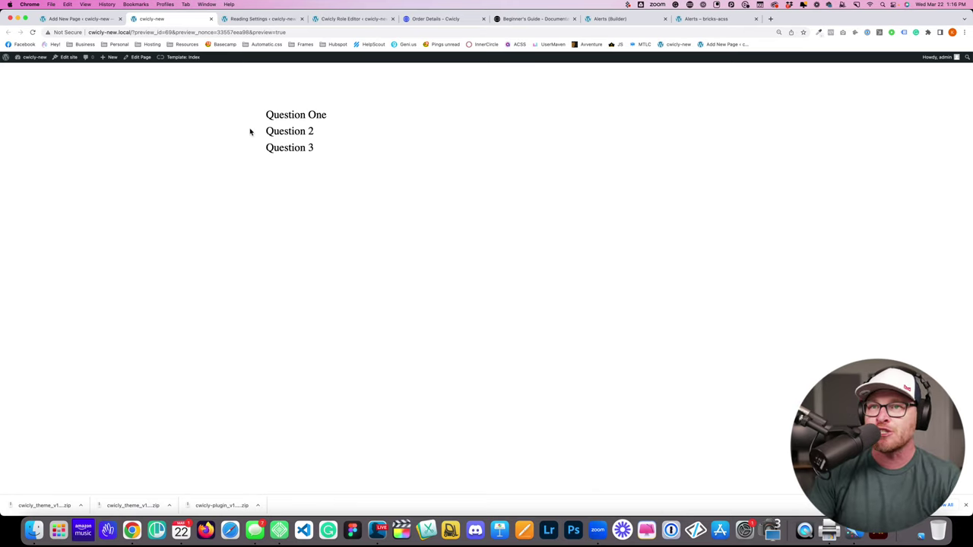
Step: Test opening and closing the accordion items on the preview by pointing at Question 2, Question One and Question 3
click(276, 130)
click(305, 116)
click(298, 137)
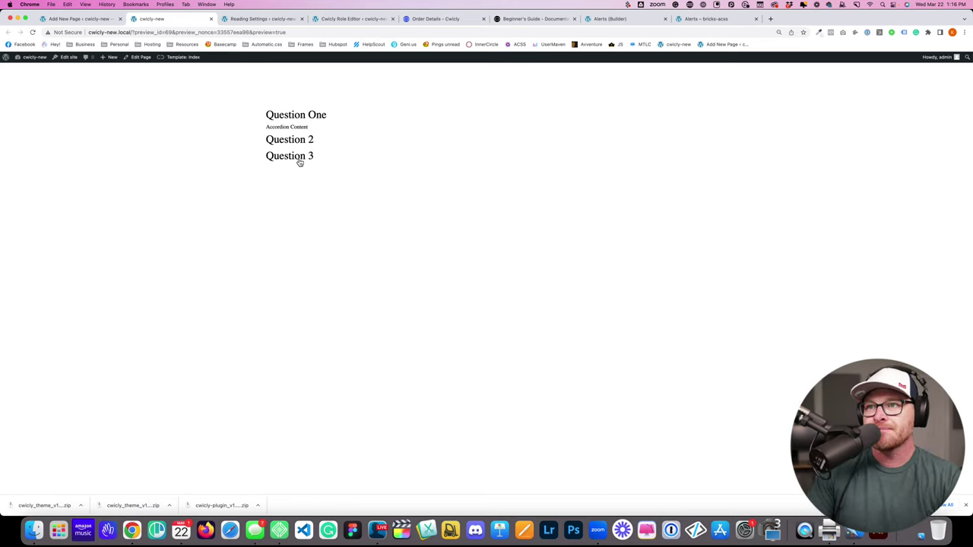
click(300, 158)
Step: Test the accordions' keyboard access by moving focus back and forth among the three questions and toggling each one
key(Tab)
key(Tab)
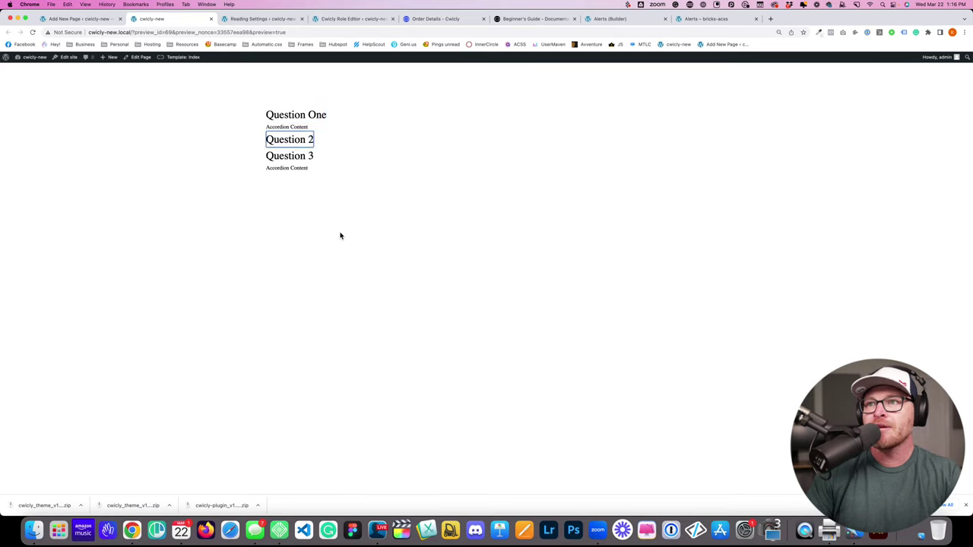
key(Tab)
key(shift+Tab)
key(shift+Tab)
key(Return)
key(Return)
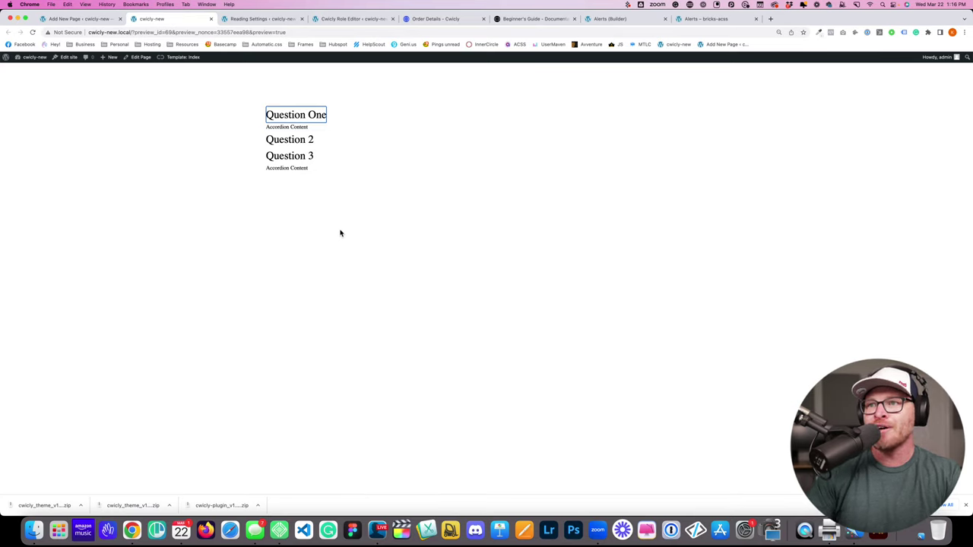
key(Return)
key(Tab)
key(Return)
key(Return)
key(Tab)
key(Return)
key(Return)
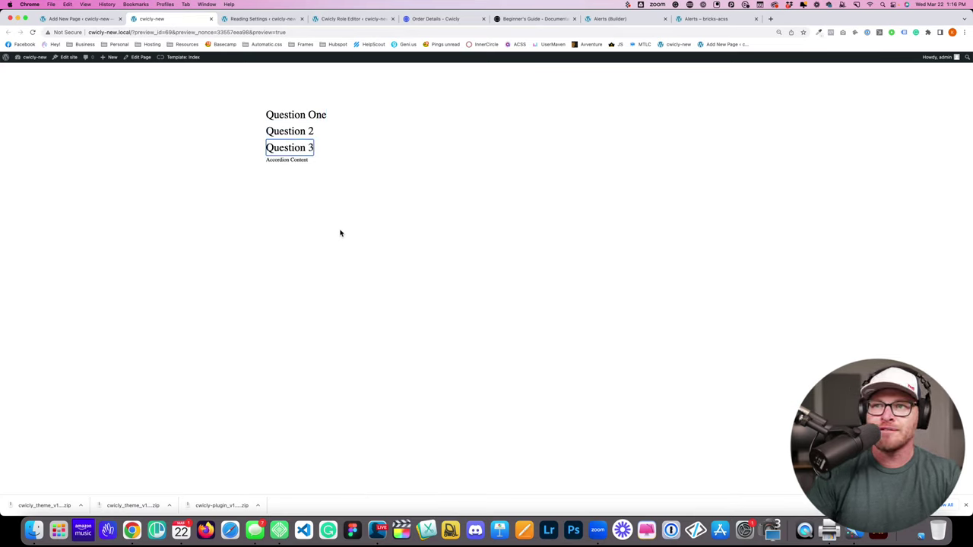
key(Return)
key(Return)
key(Return)
key(Return)
key(shift+Tab)
key(Return)
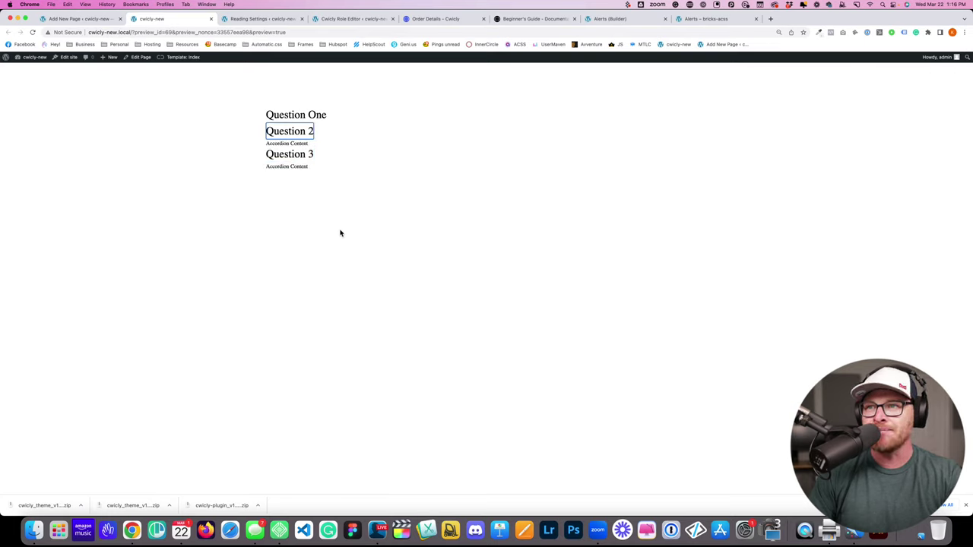
key(Return)
key(shift+Tab)
key(Return)
key(Return)
key(Tab)
key(Return)
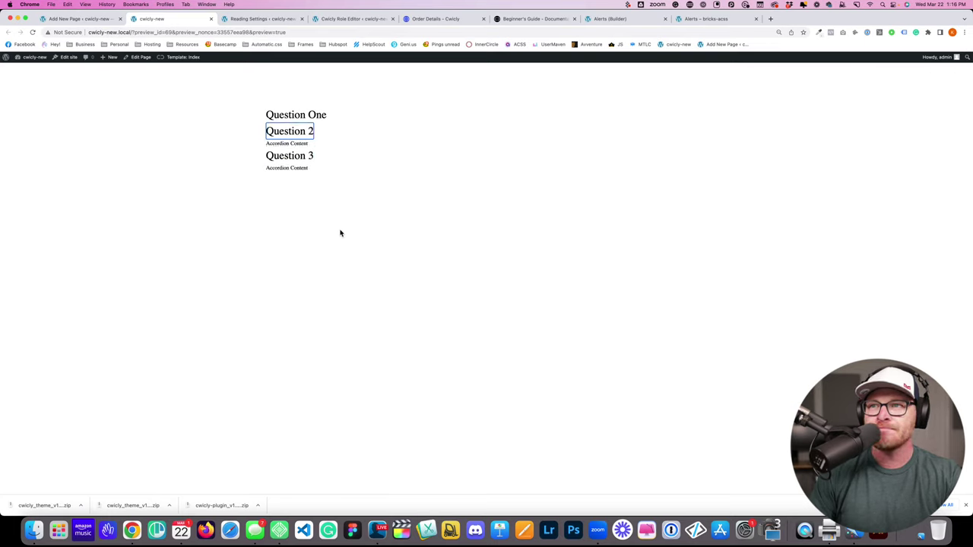
key(Return)
click(313, 250)
Step: Inspect the accordion markup in the developer tools, from the section and wrapper down to the accordions container and its first item
right_click(330, 129)
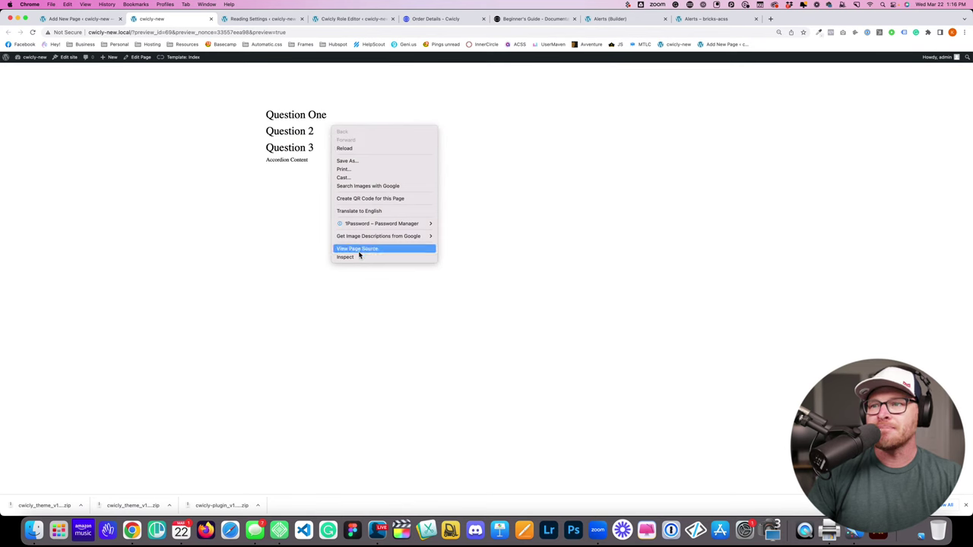
click(349, 257)
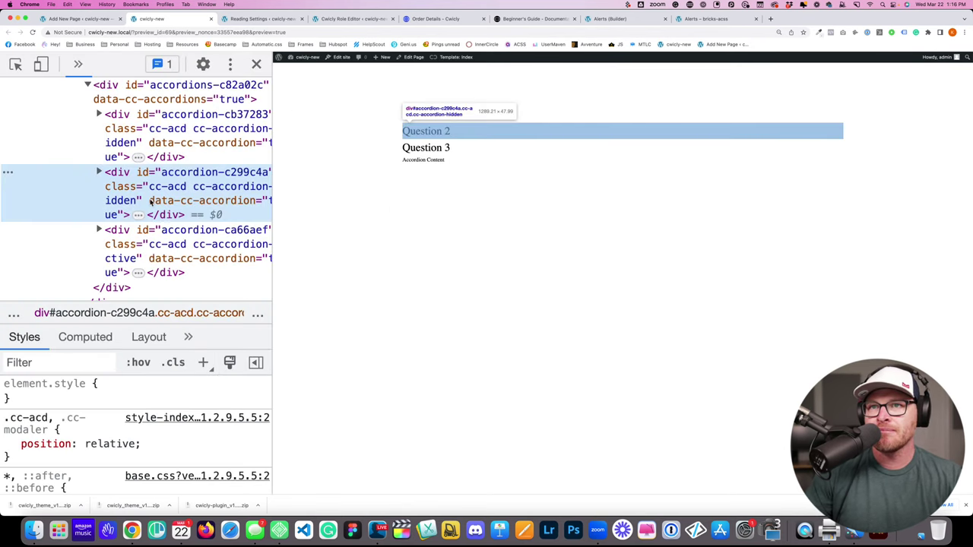
scroll(151, 200, up, 2)
scroll(151, 200, up, 2)
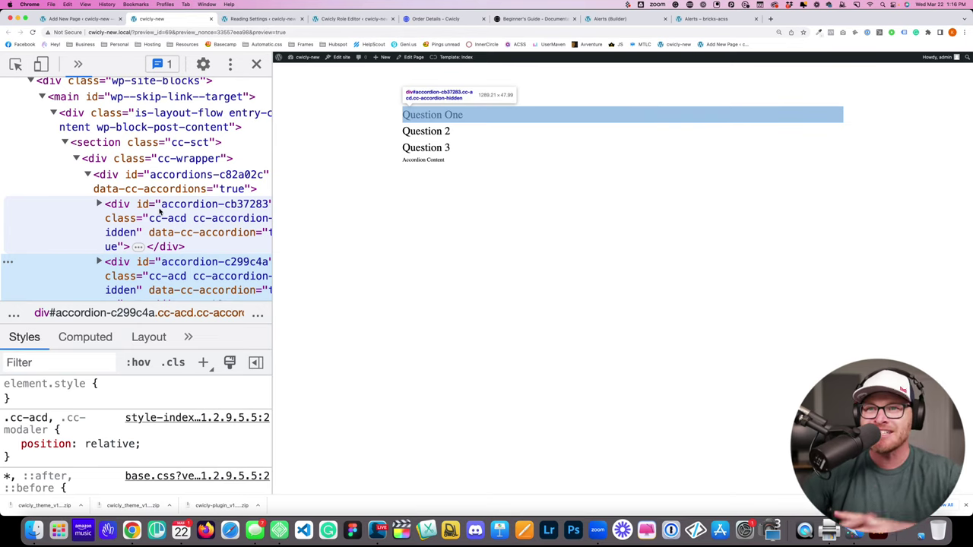
click(114, 143)
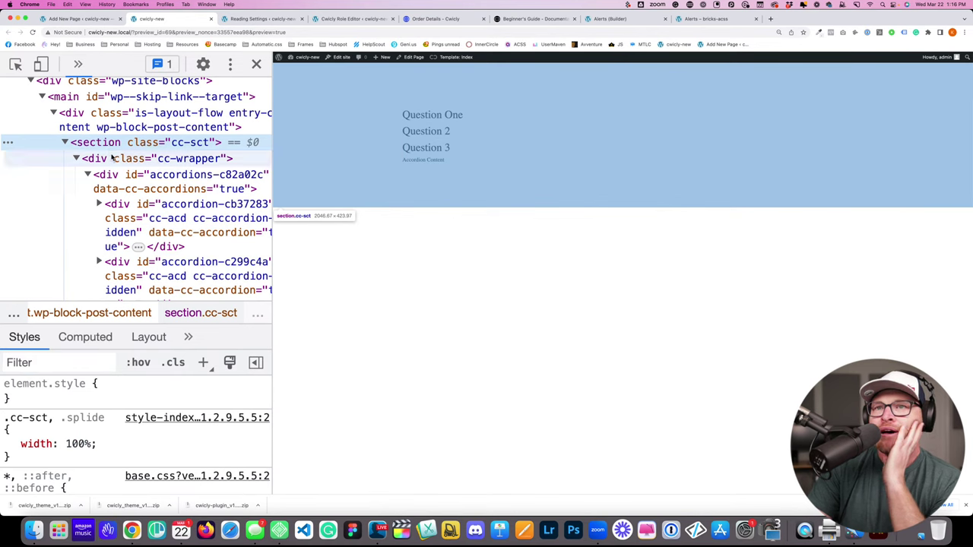
click(113, 158)
click(127, 174)
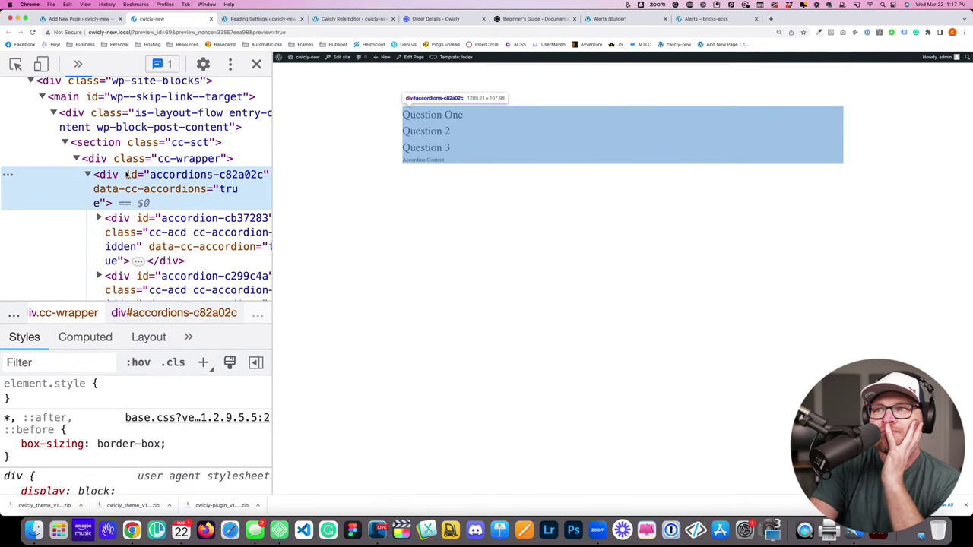
click(87, 176)
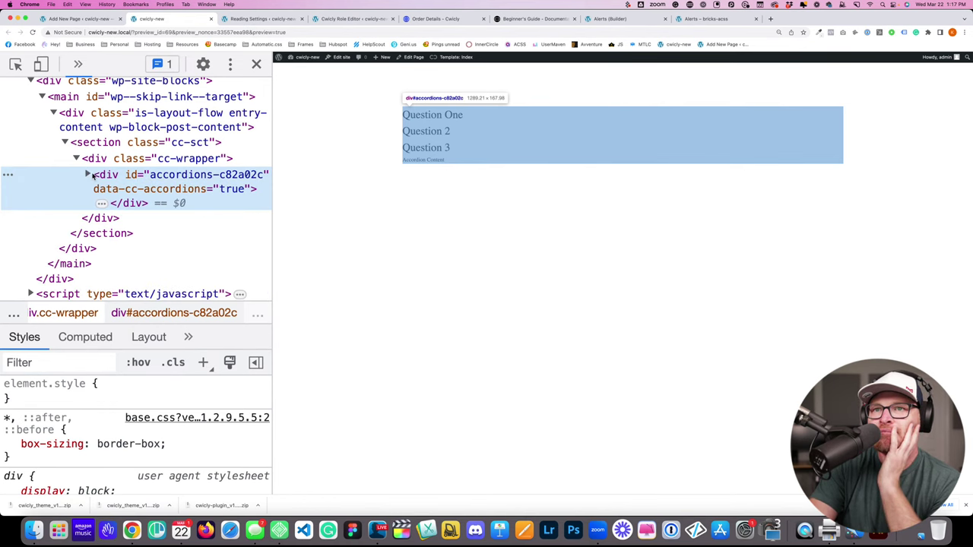
click(86, 175)
click(139, 225)
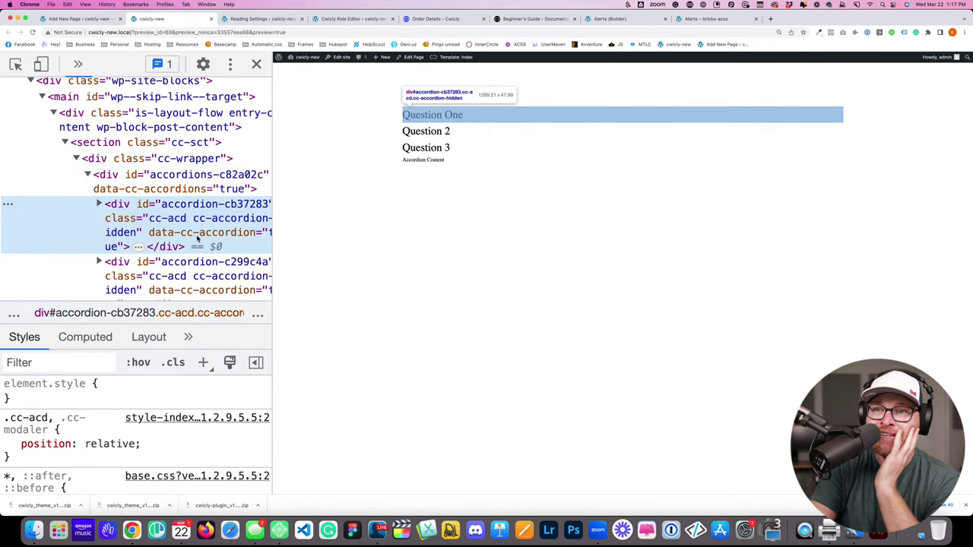
Step: Widen the developer tools and expand the Question One accordion div to examine its header button and content div
drag(271, 230, 336, 230)
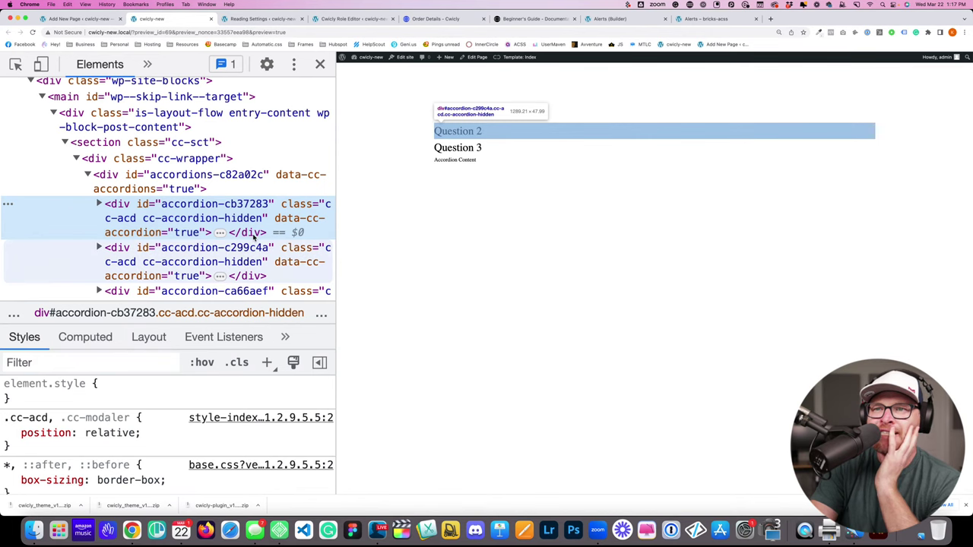
click(99, 205)
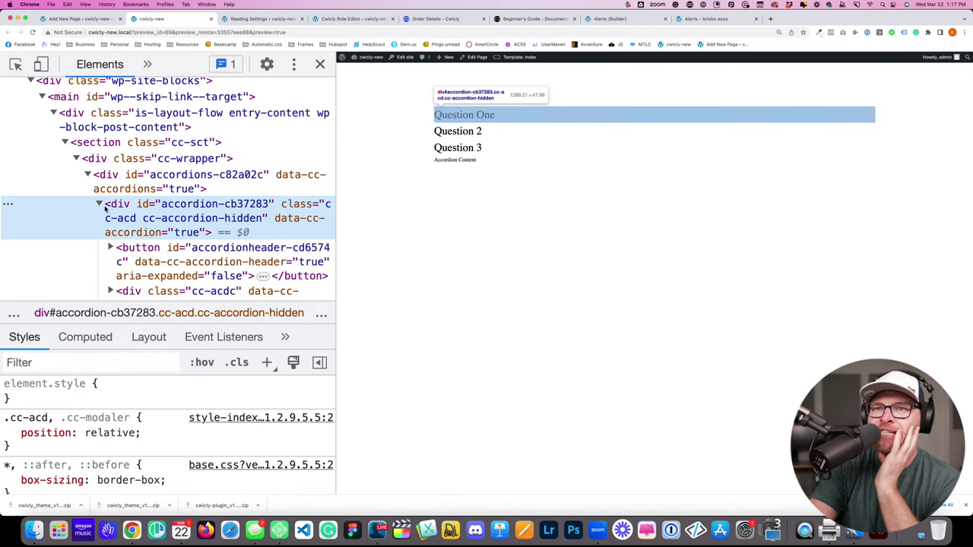
scroll(164, 225, down, 3)
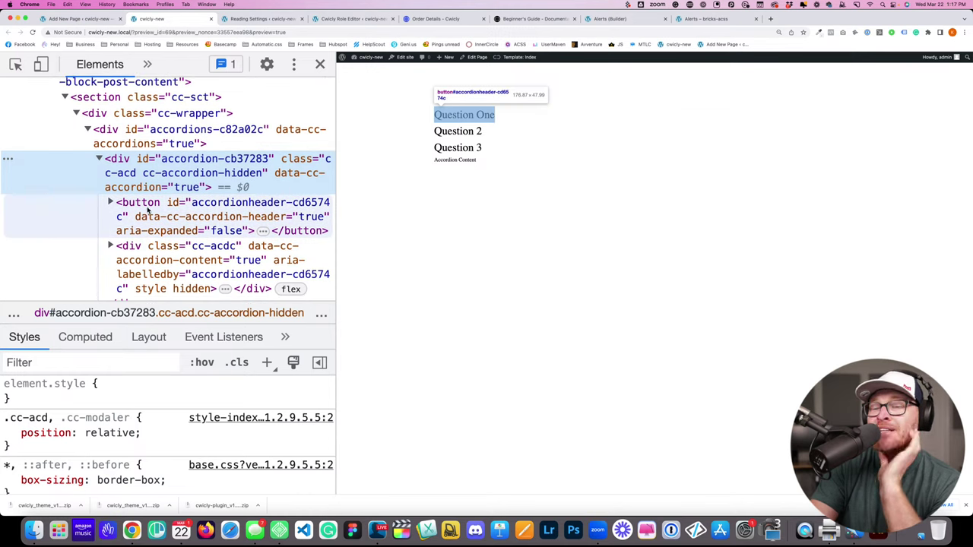
click(149, 213)
click(144, 179)
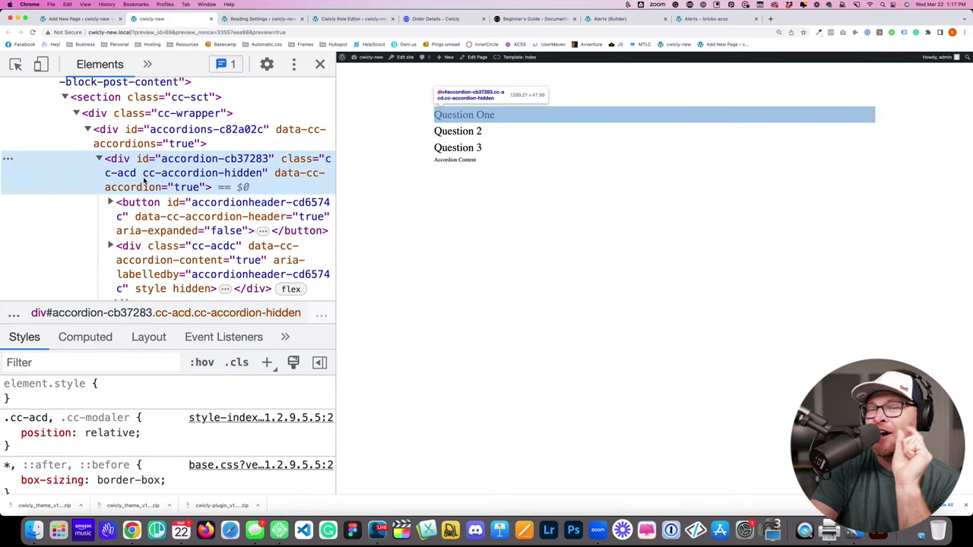
Step: Change the tag of the Question One accordion wrapper from div to h3 in the preview's inspected markup
double_click(120, 160)
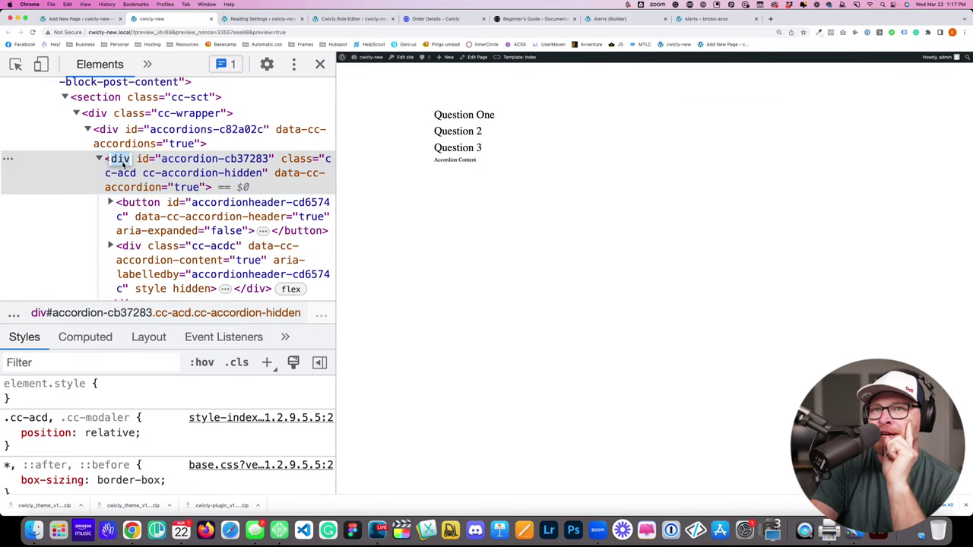
click(96, 19)
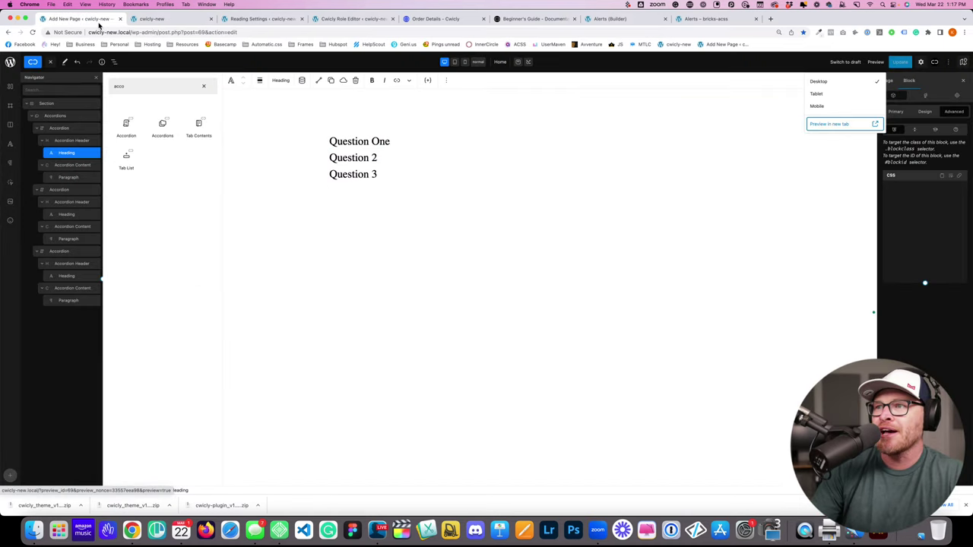
click(379, 145)
click(379, 144)
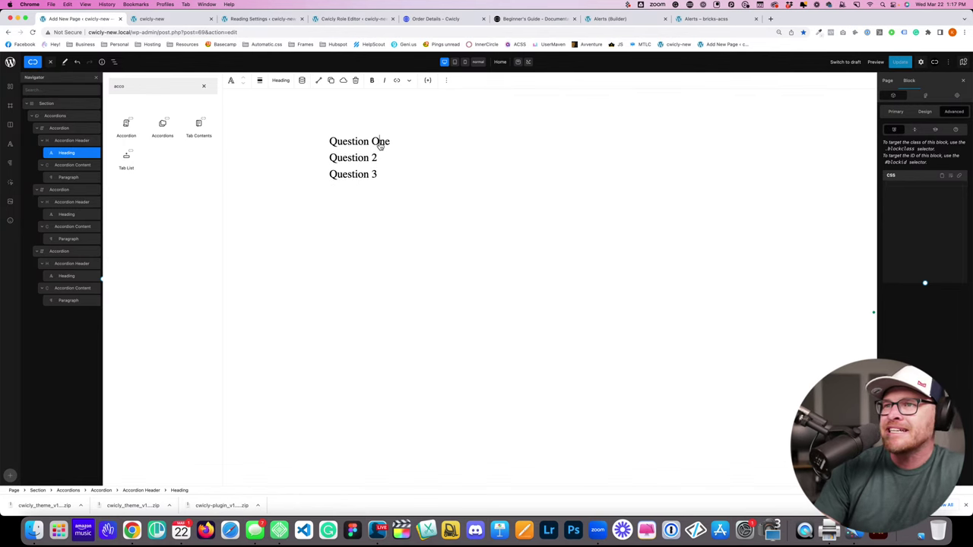
click(171, 18)
double_click(119, 160)
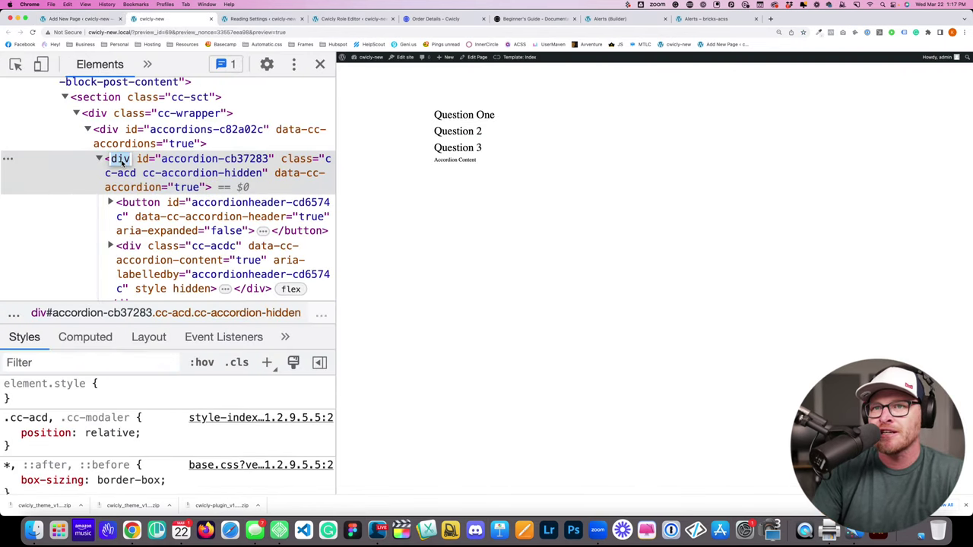
text(h3)
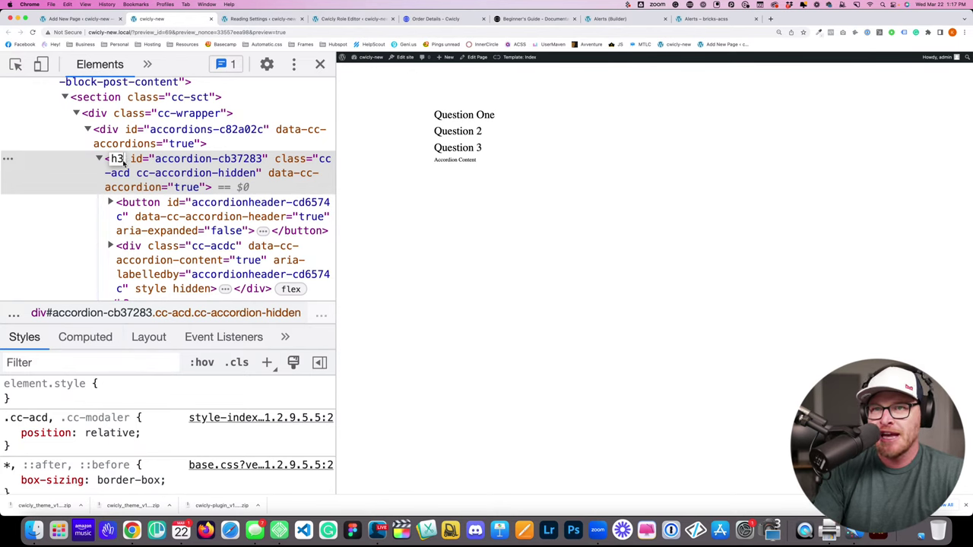
key(Return)
Step: Examine the header button and content div nested inside the h3, along with the neighbouring accordion items
click(138, 202)
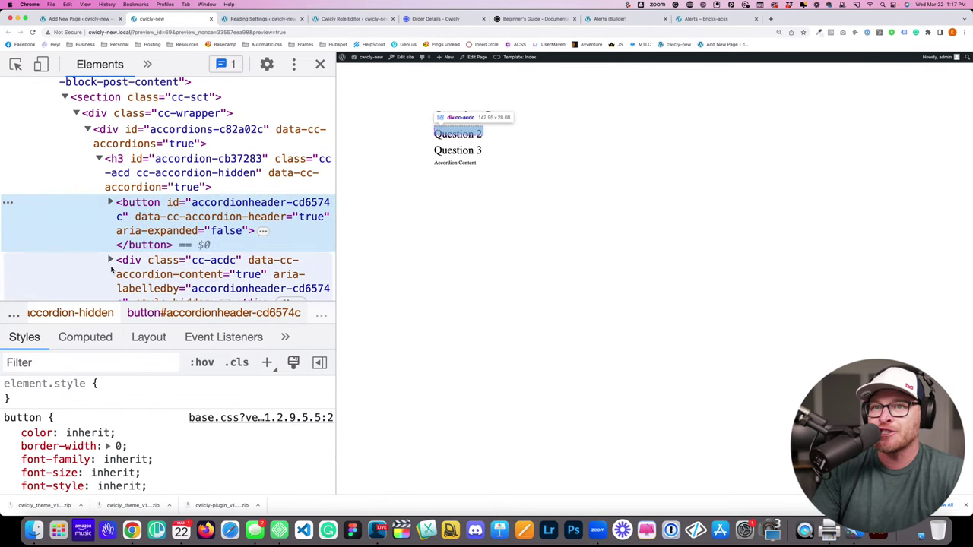
click(140, 266)
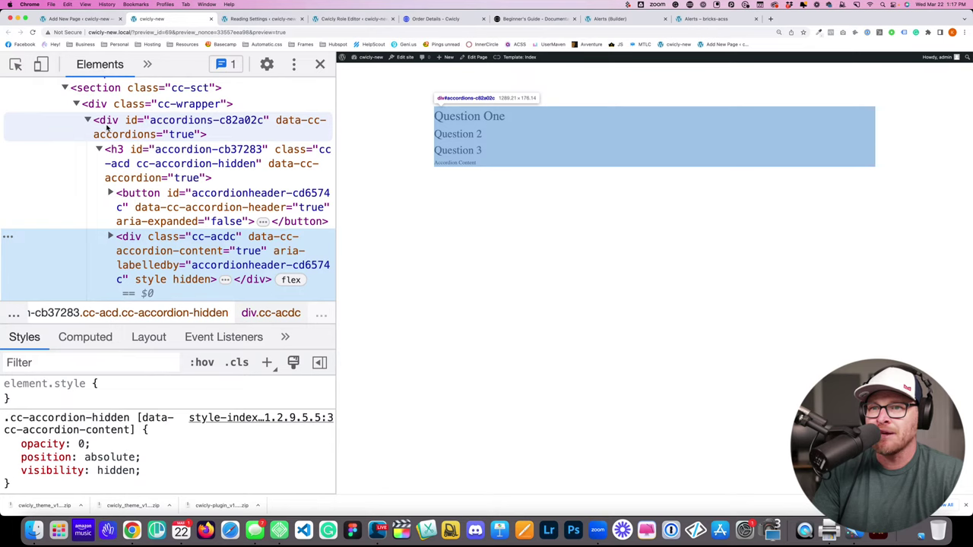
scroll(152, 228, down, 5)
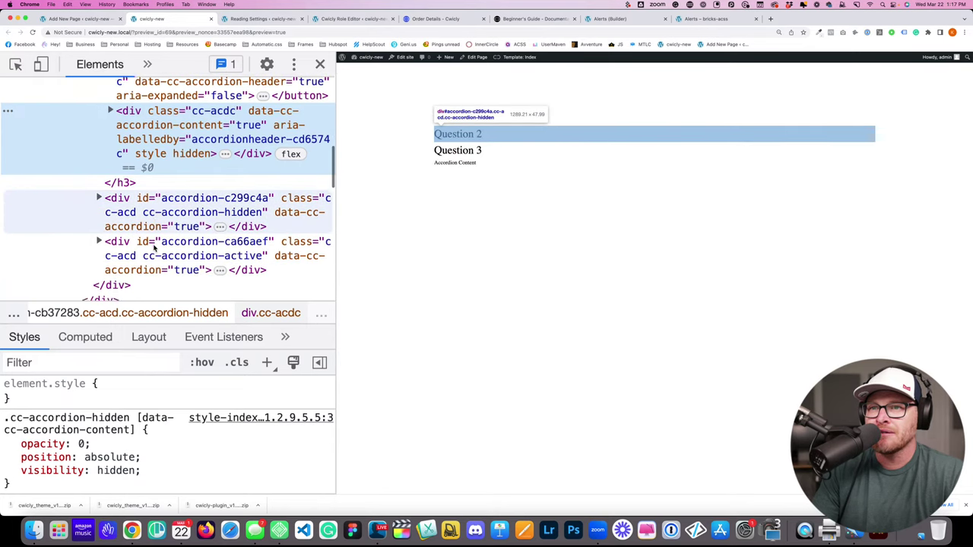
scroll(154, 248, up, 5)
scroll(156, 243, down, 3)
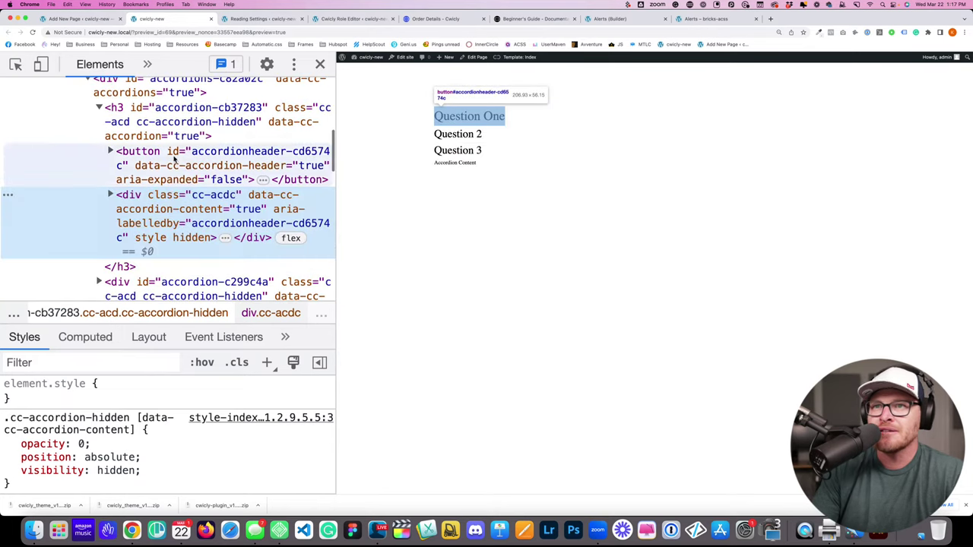
scroll(174, 158, up, 1)
Step: Expand the Question One content div and examine how its paragraph relates to the header button, the h3 and the accordions container
click(111, 233)
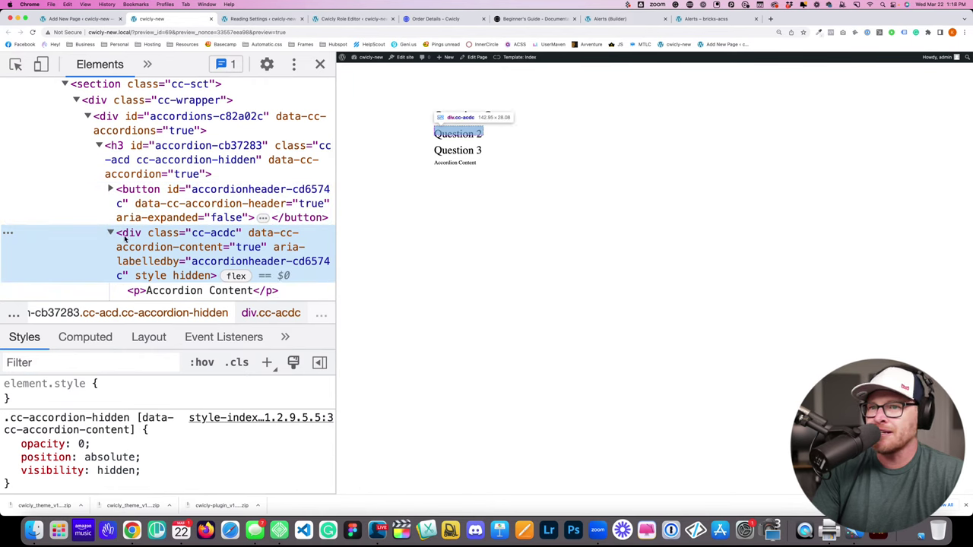
scroll(156, 251, down, 3)
click(156, 218)
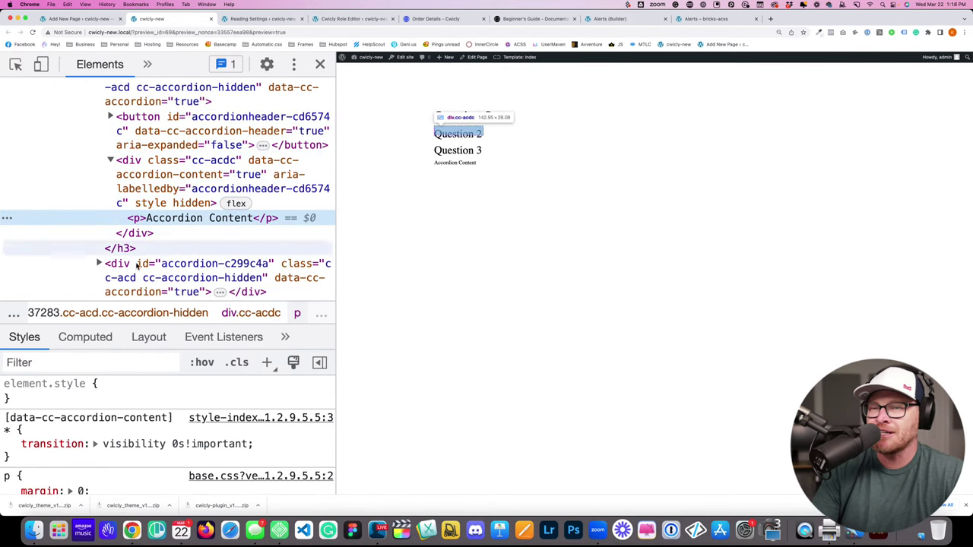
click(186, 174)
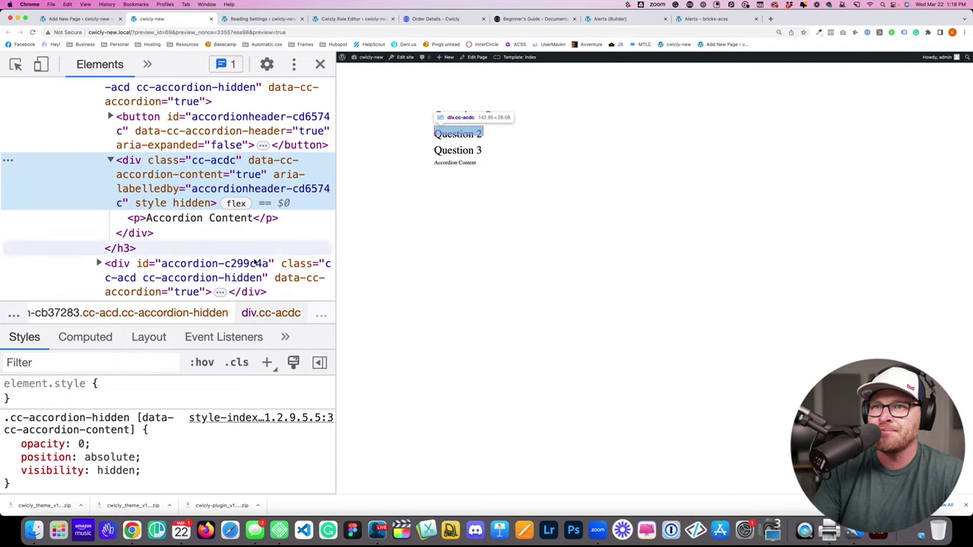
scroll(257, 262, up, 3)
click(273, 195)
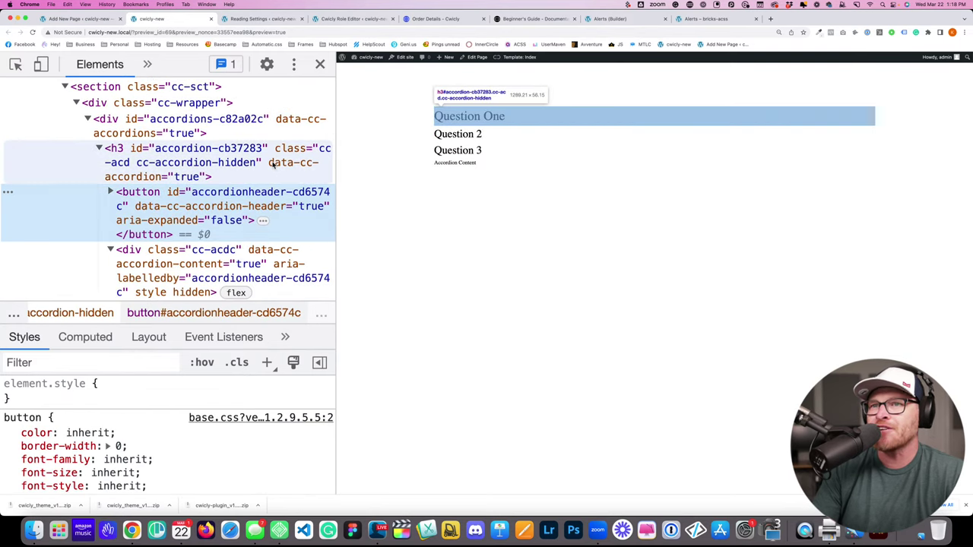
click(273, 164)
click(190, 121)
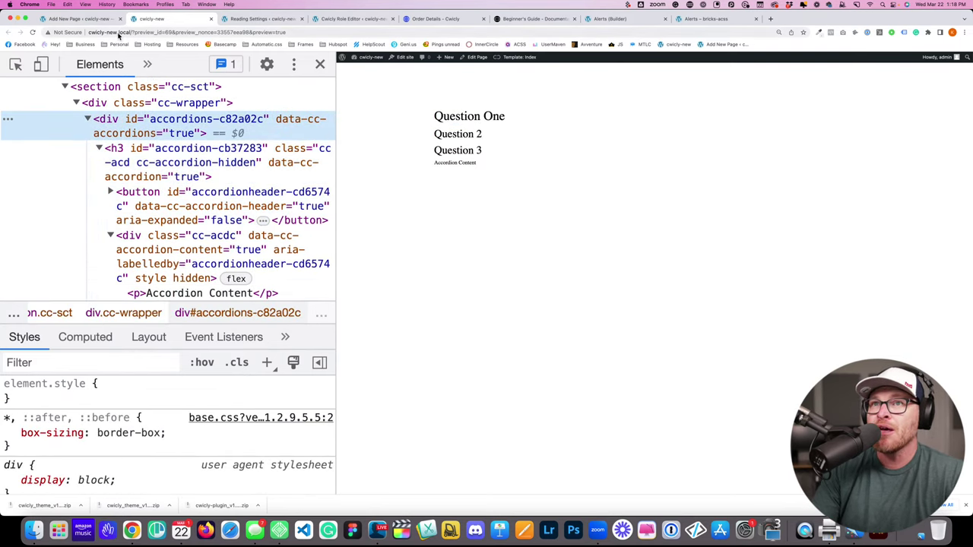
Step: Try to set the first Accordion block's tag to li in the page editor, with its nested blocks collapsed
click(84, 18)
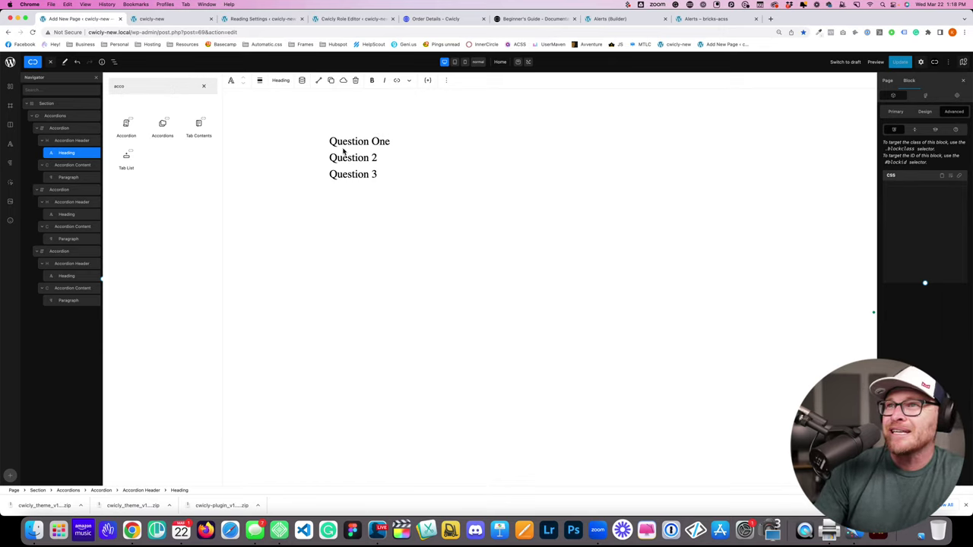
click(70, 140)
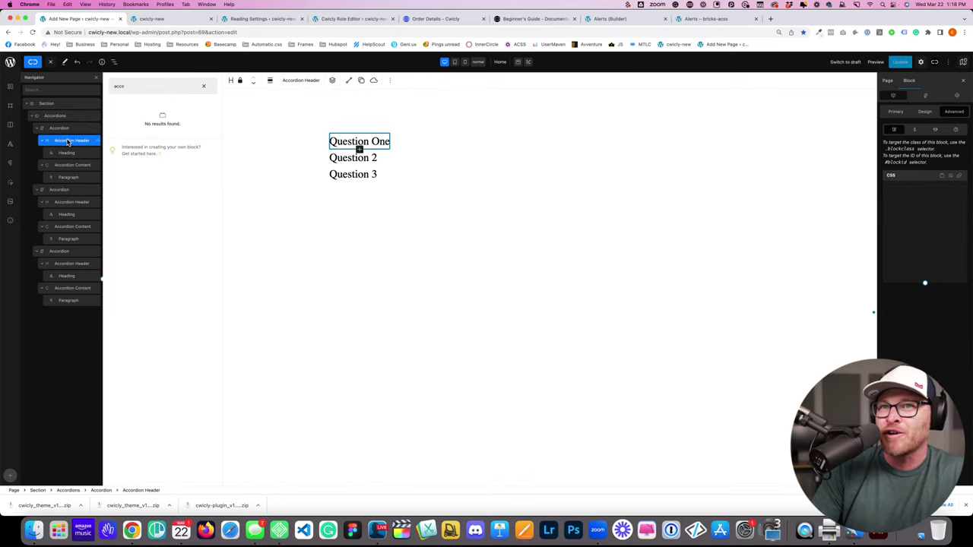
click(61, 128)
click(35, 129)
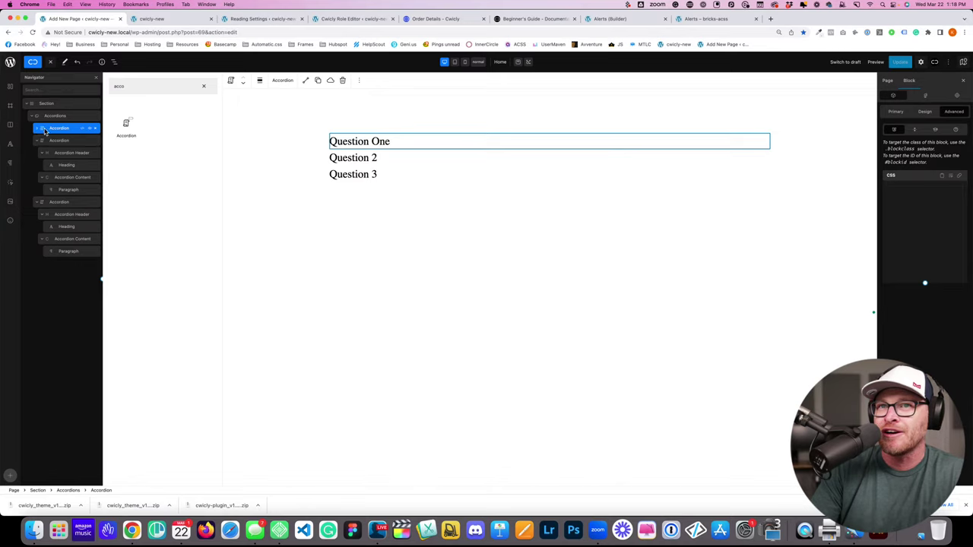
click(894, 111)
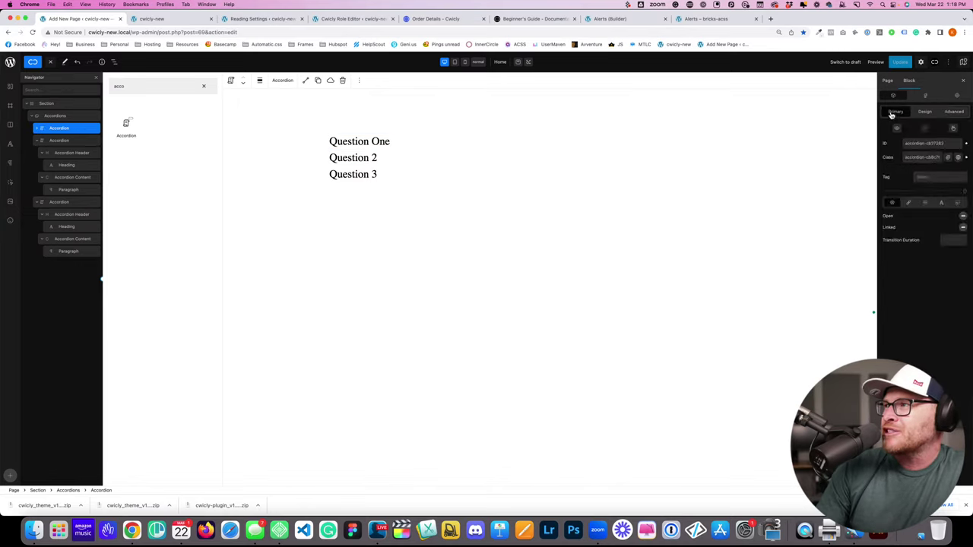
click(929, 179)
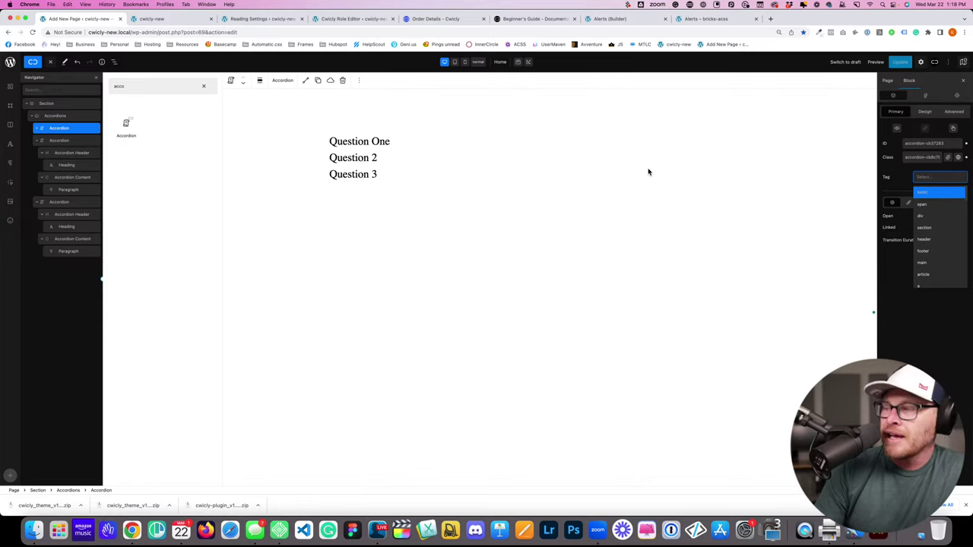
text(li)
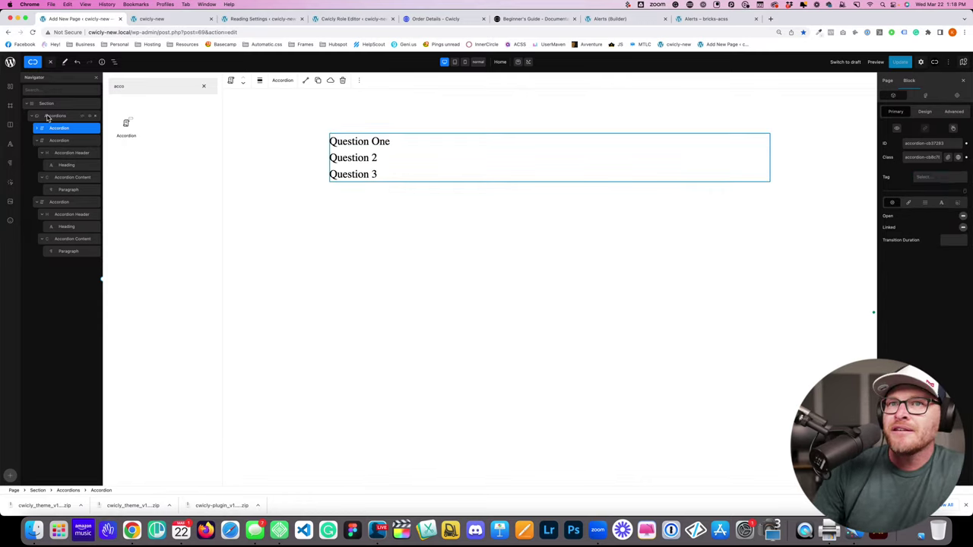
Step: Try to set the parent Accordions block's tag to ul
click(348, 152)
click(933, 178)
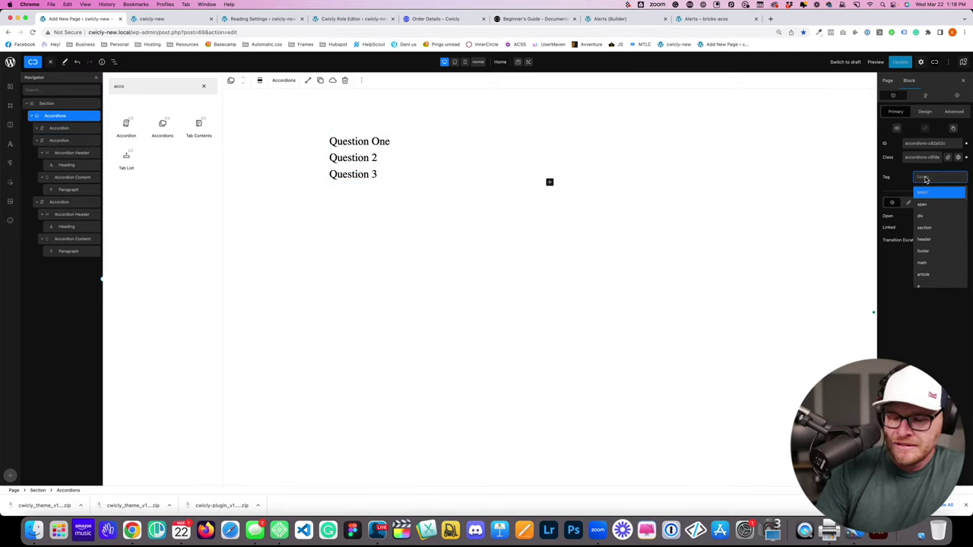
text(ul)
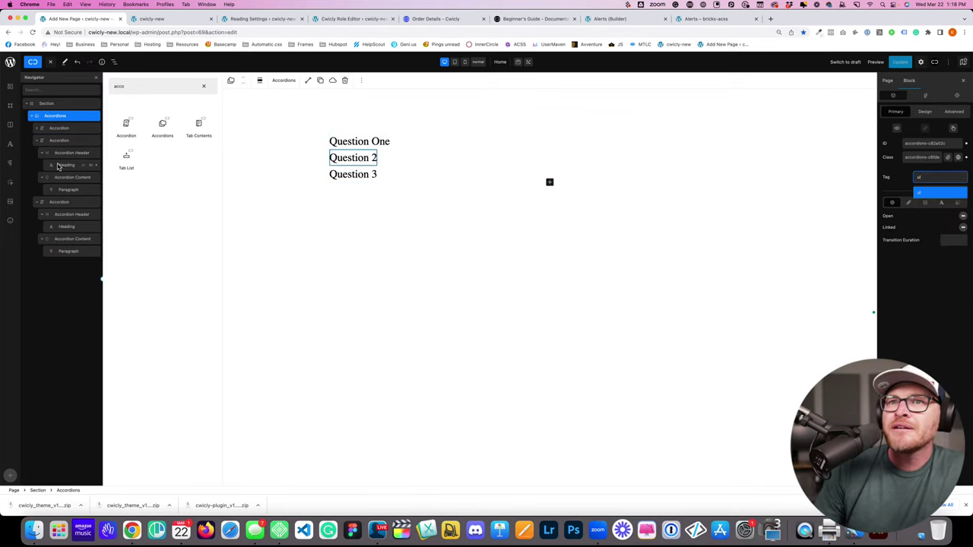
Step: Collapse the second and third Accordion blocks, try to set the third one's tag to li, and update the page
click(61, 202)
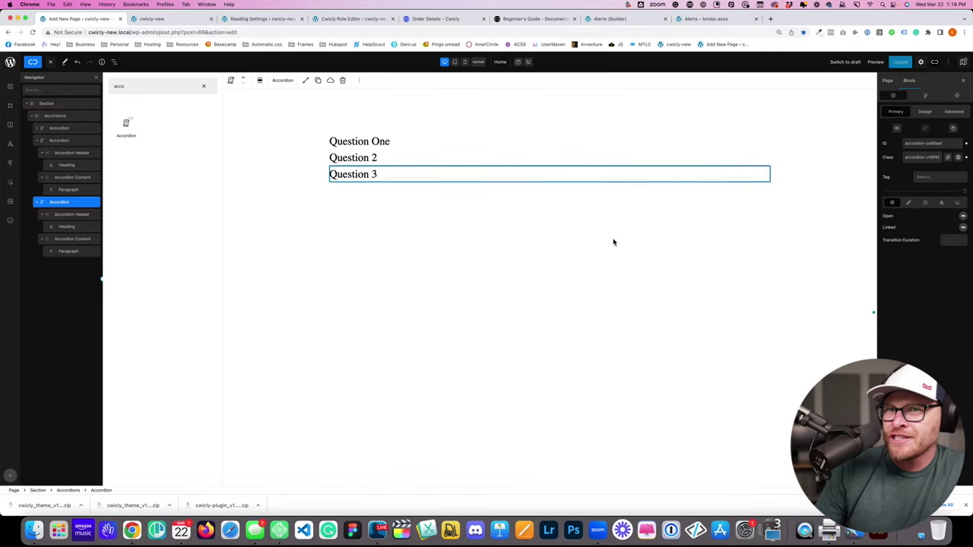
click(945, 177)
text(li)
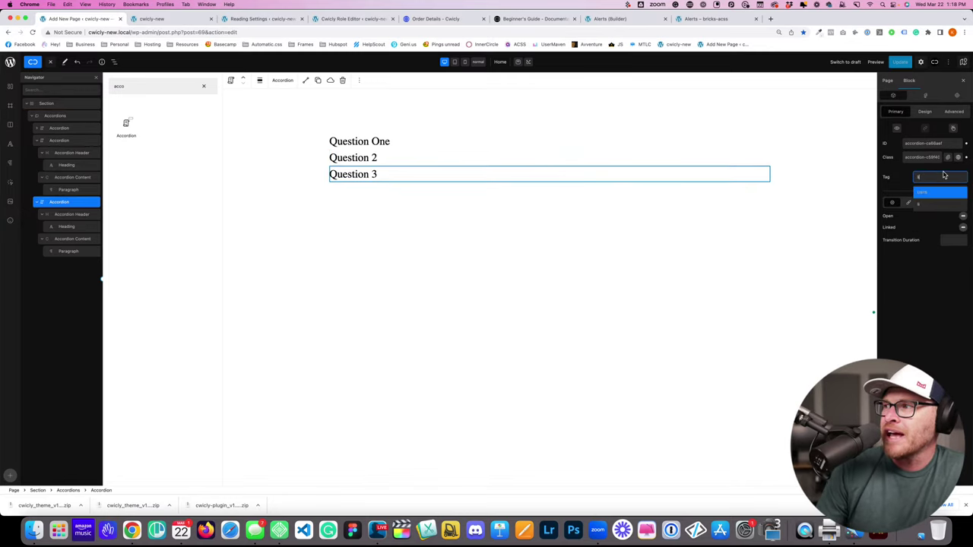
click(58, 240)
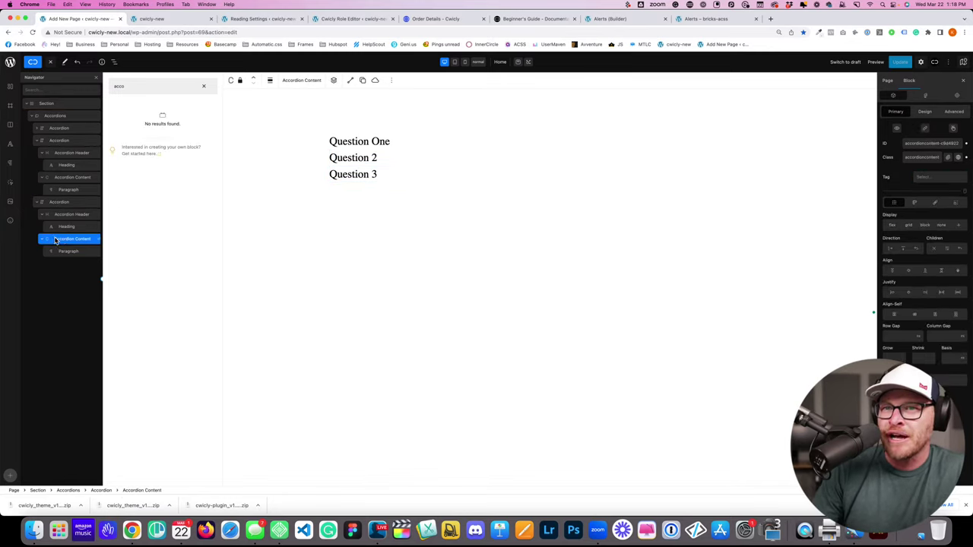
click(59, 202)
click(39, 202)
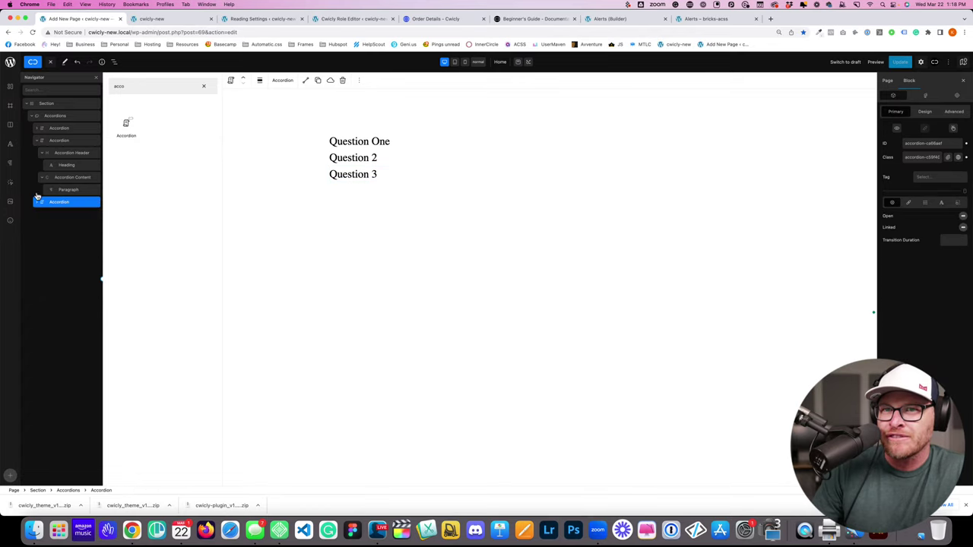
click(36, 142)
click(947, 177)
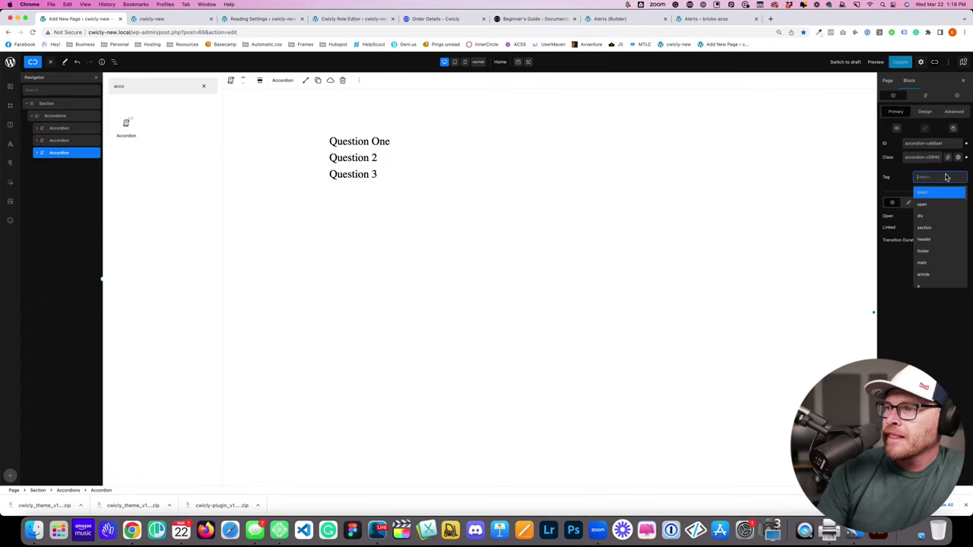
text(li)
click(900, 64)
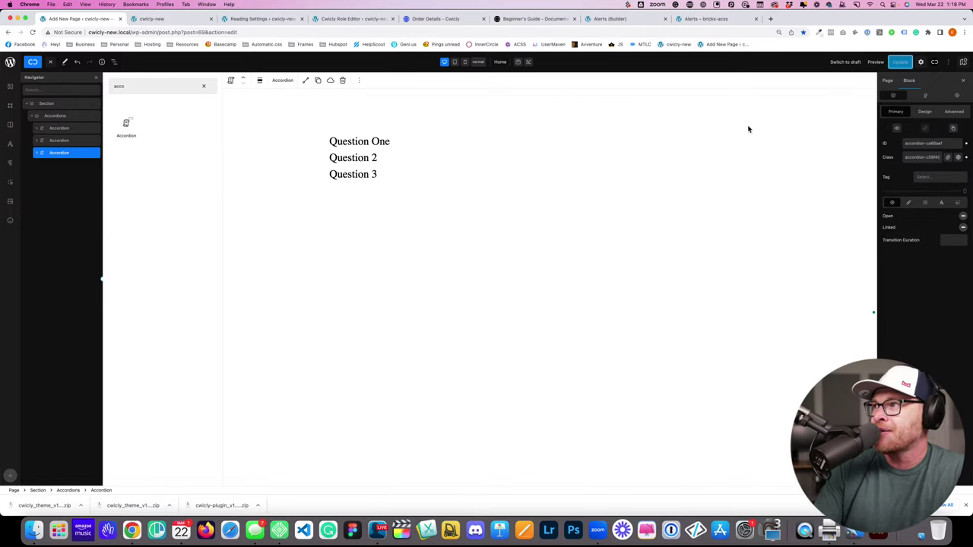
Step: Change the second accordion's heading to "Question Two" and save the page
double_click(374, 157)
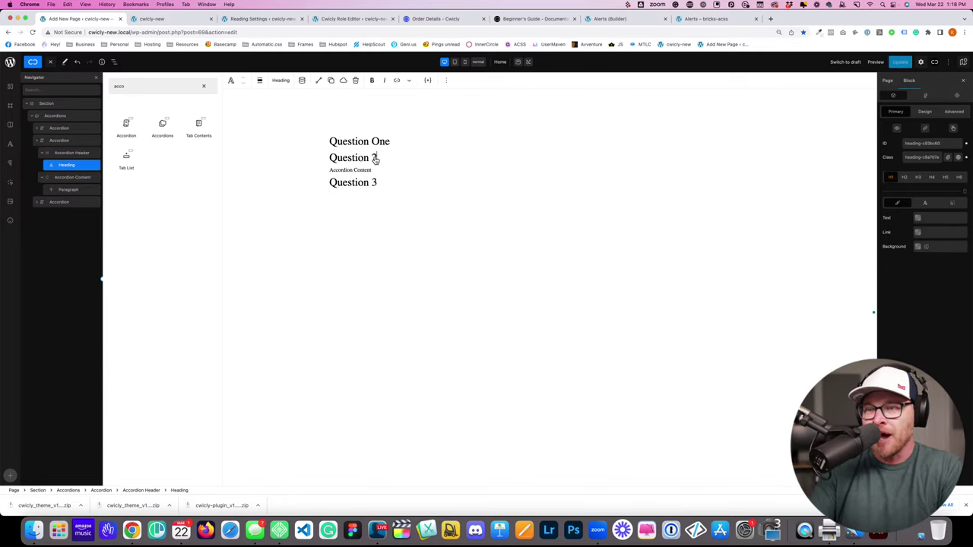
text(Two)
key(super+s)
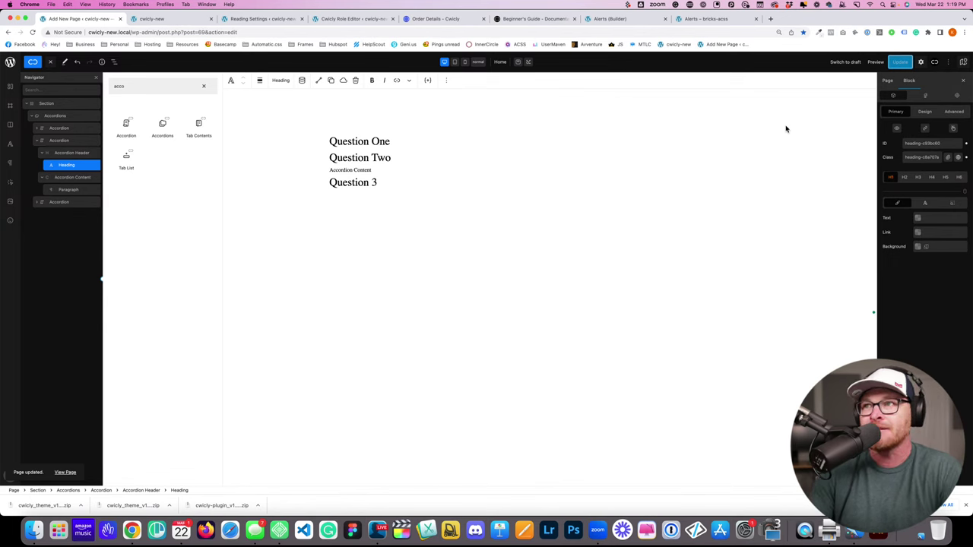
Step: Close the developer tools and the old preview, and open a fresh preview of the page in a new tab
click(184, 21)
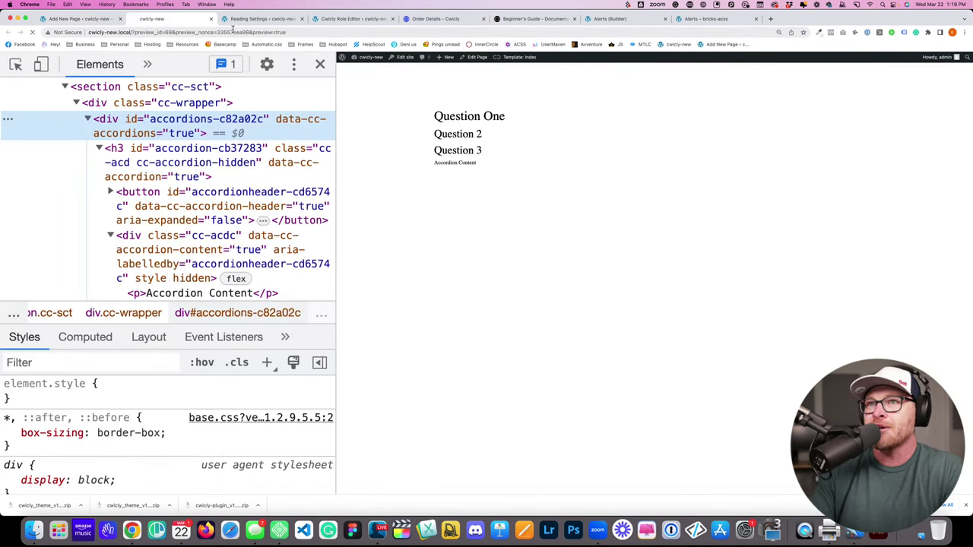
click(321, 65)
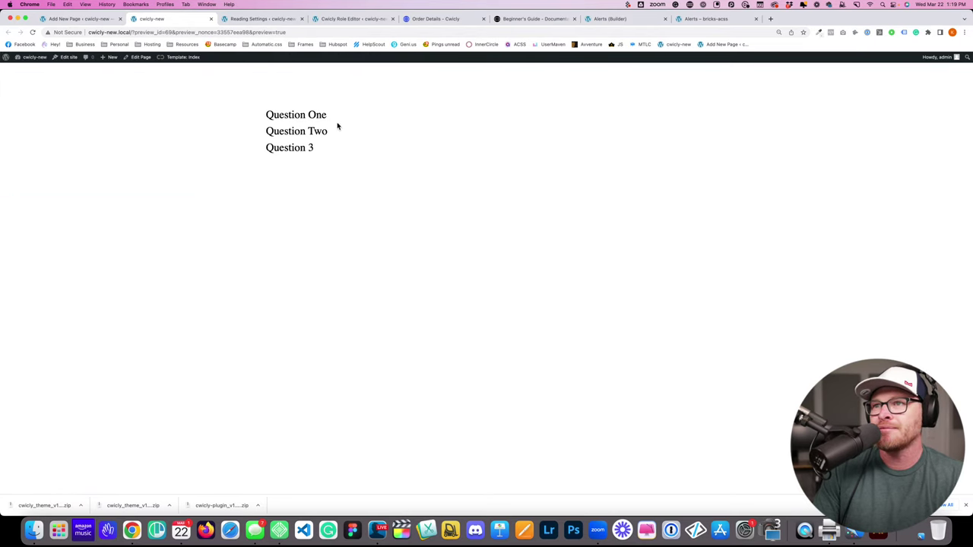
click(211, 19)
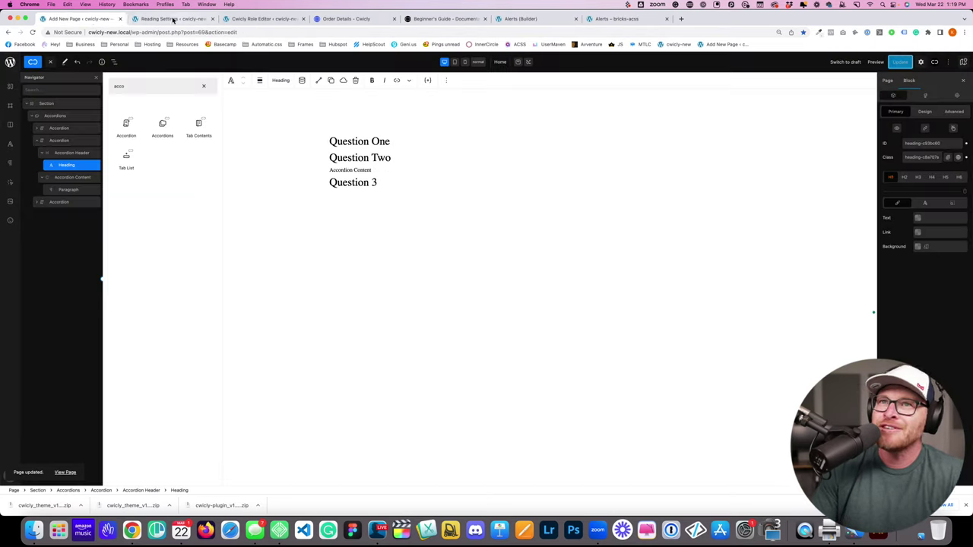
click(874, 61)
click(848, 123)
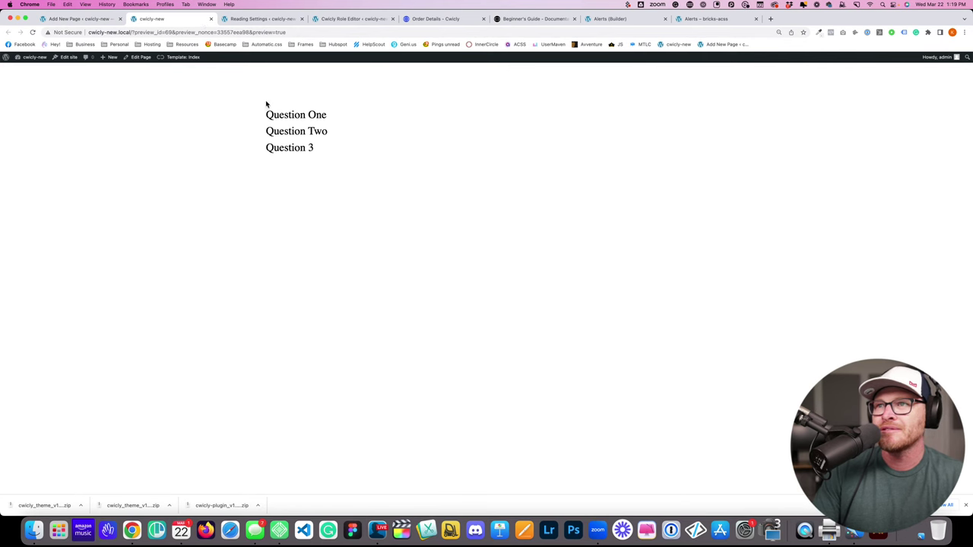
Step: Inspect the Question One heading in the preview and examine the tags of its accordion wrapper and the parent accordions container
right_click(289, 111)
click(315, 196)
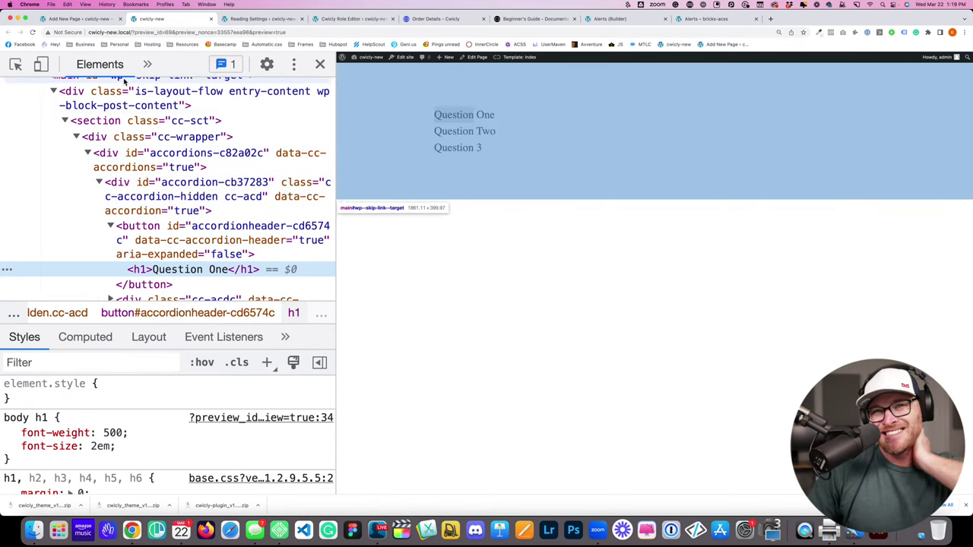
click(177, 161)
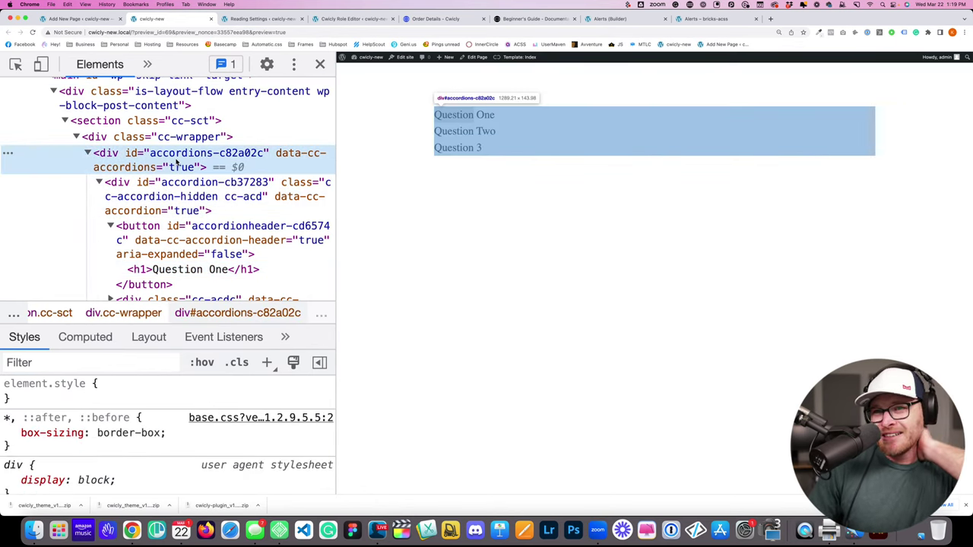
Step: Change the outer accordions wrapper's tag to ul in the preview page's inspected HTML
double_click(109, 154)
text(ul)
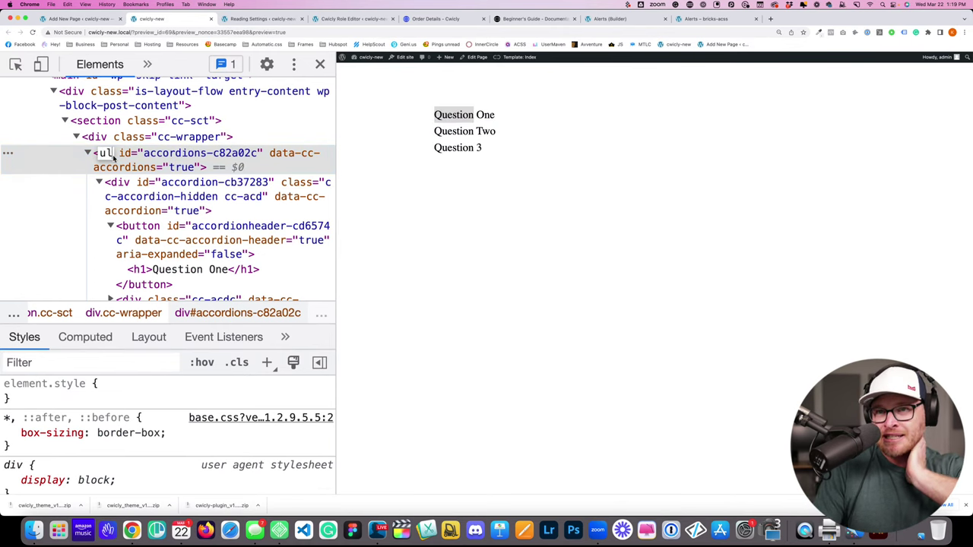
key(Return)
Step: Return to the page editor and set the Accordions block's tag to ul
click(84, 18)
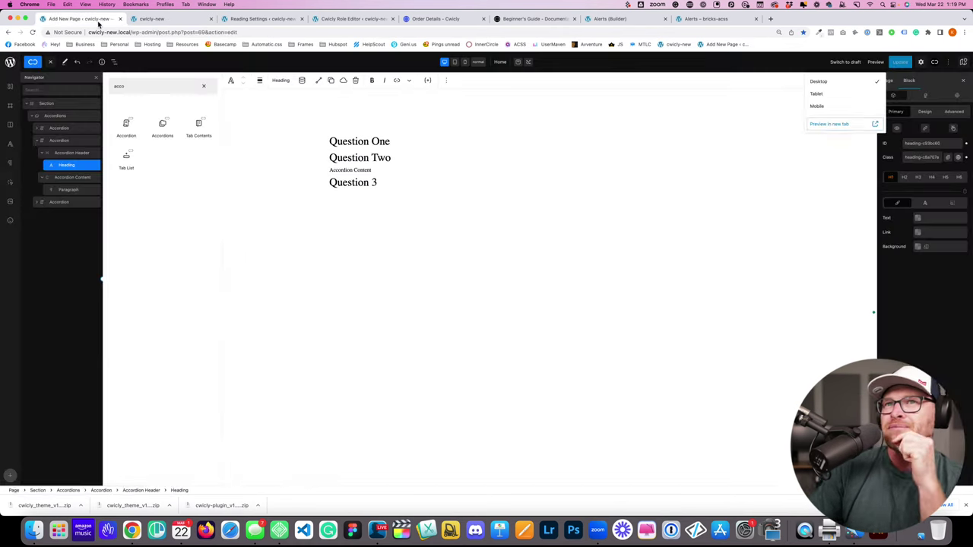
click(63, 116)
click(923, 179)
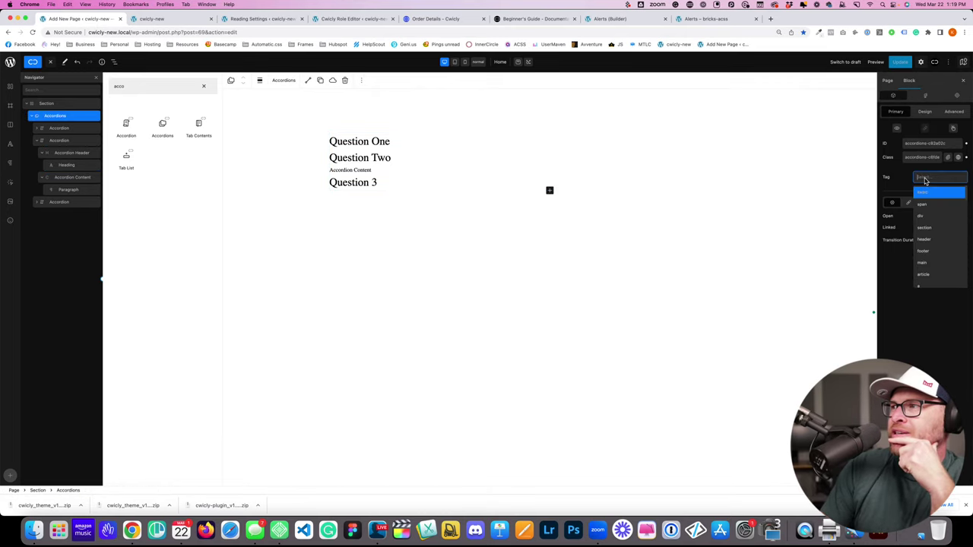
text(ul)
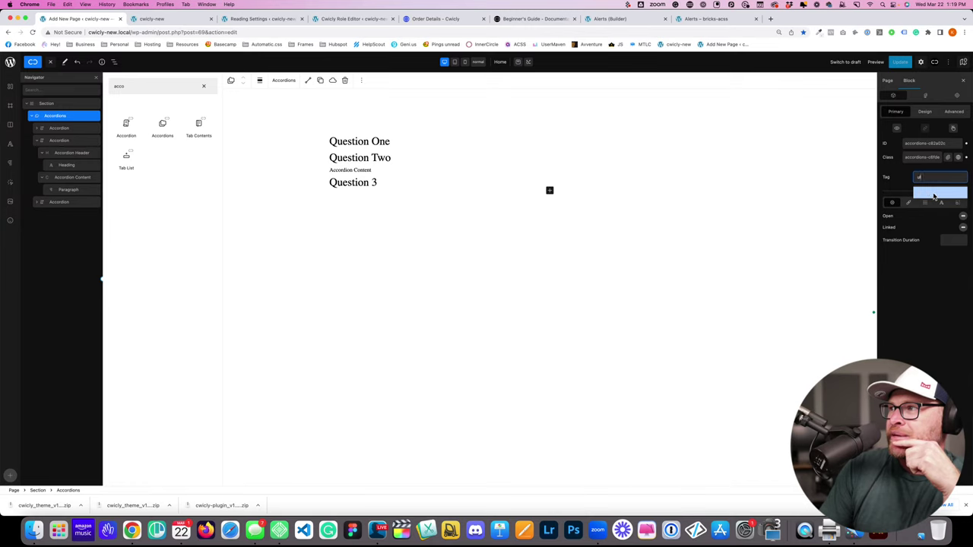
click(935, 195)
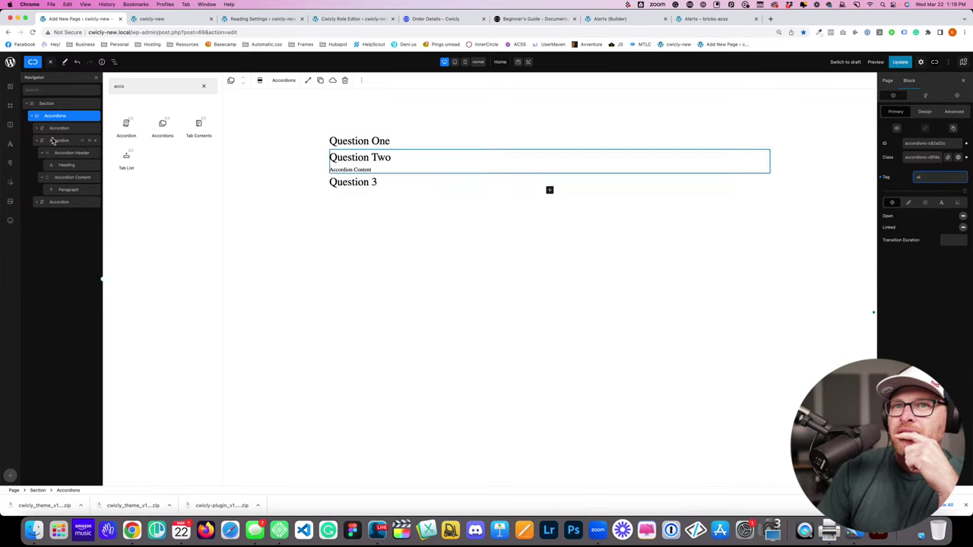
Step: Set the HTML tag of the Question One accordion item to li
click(382, 143)
click(924, 178)
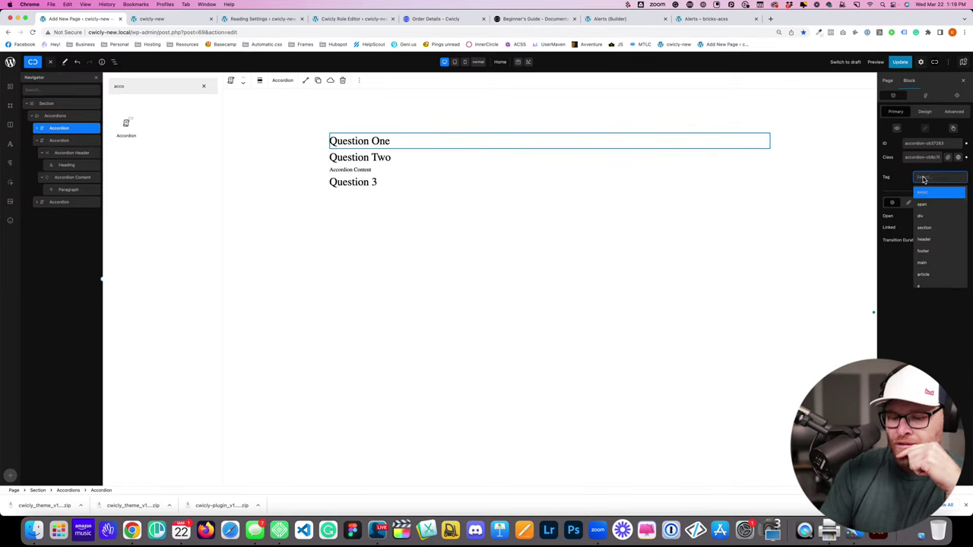
text(li)
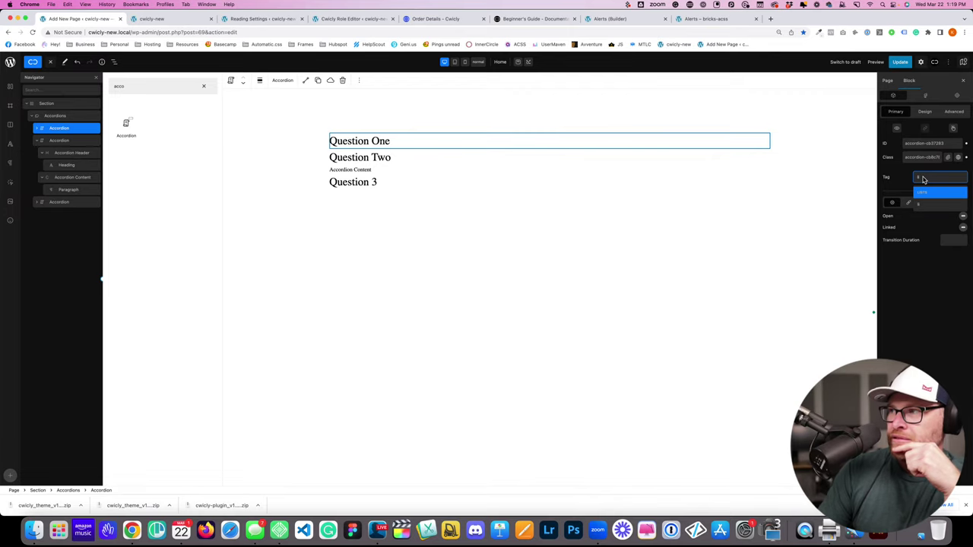
click(922, 192)
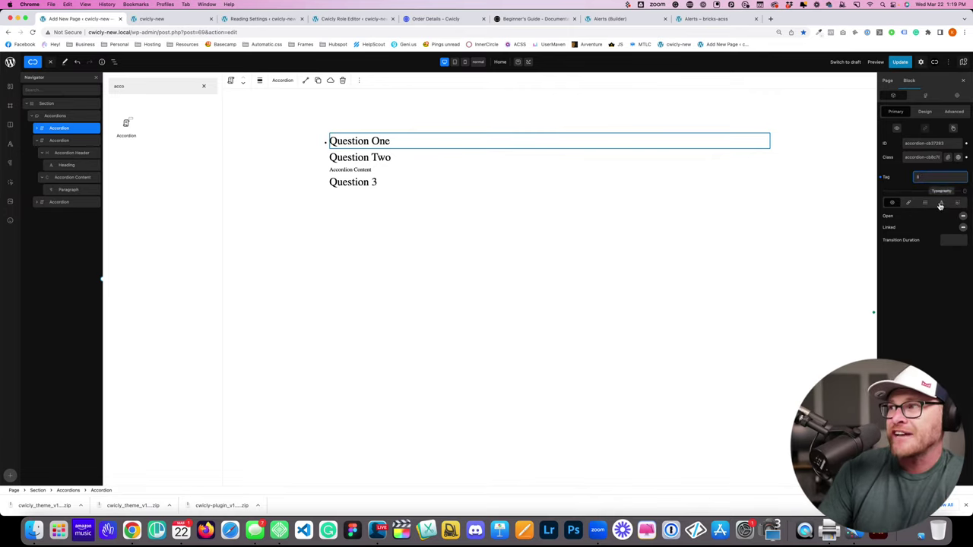
Step: Set the Question Two accordion item's tag to li and update the page
click(59, 140)
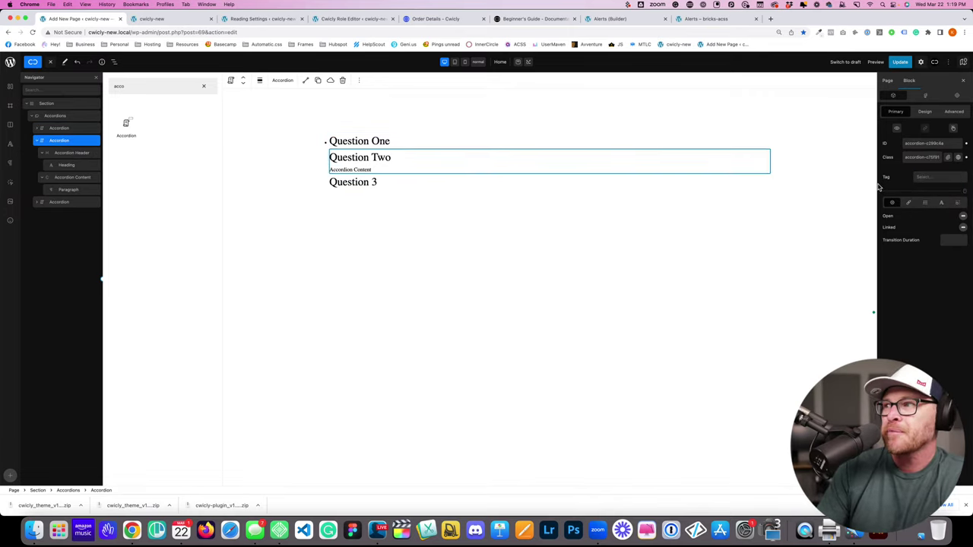
click(942, 179)
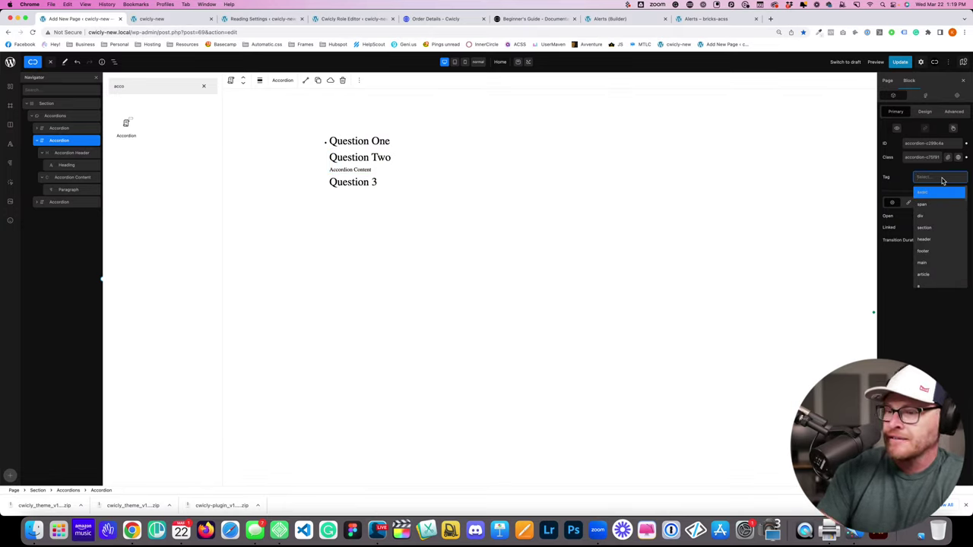
text(li)
key(Return)
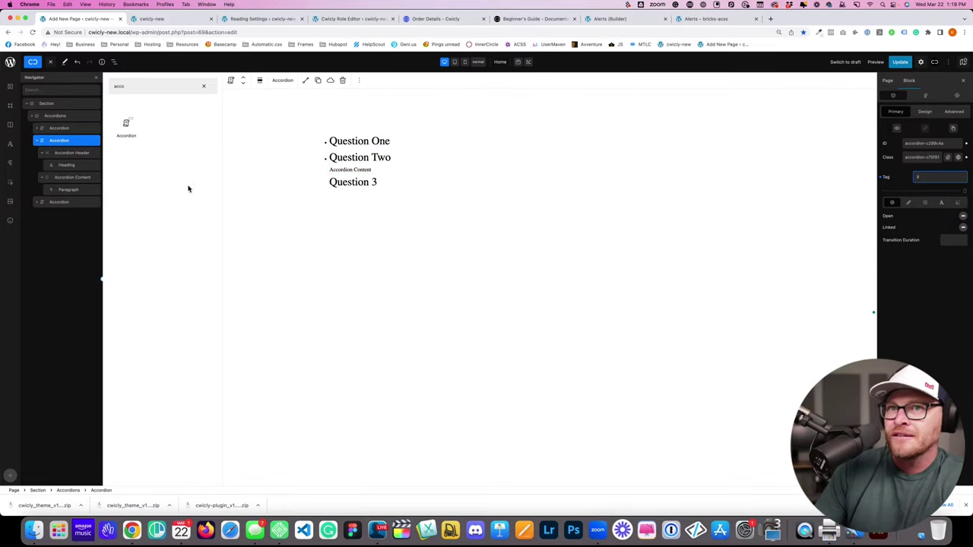
click(901, 63)
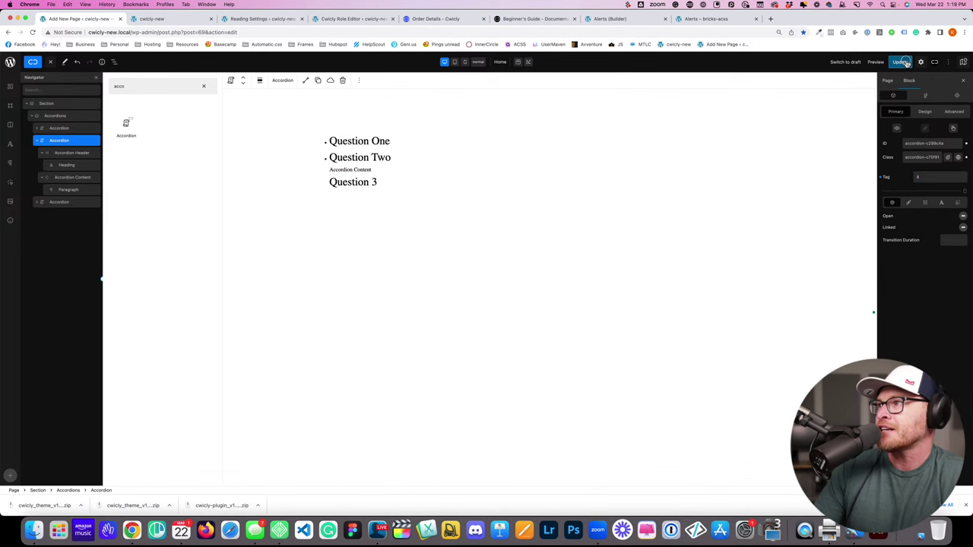
Step: Inspect the accordions ul and its child items in the preview page's HTML
click(169, 19)
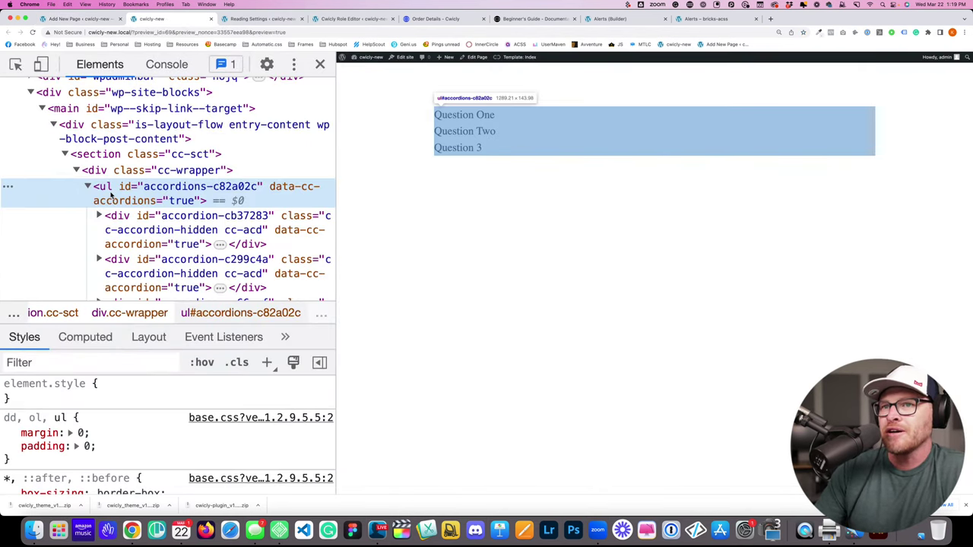
click(88, 186)
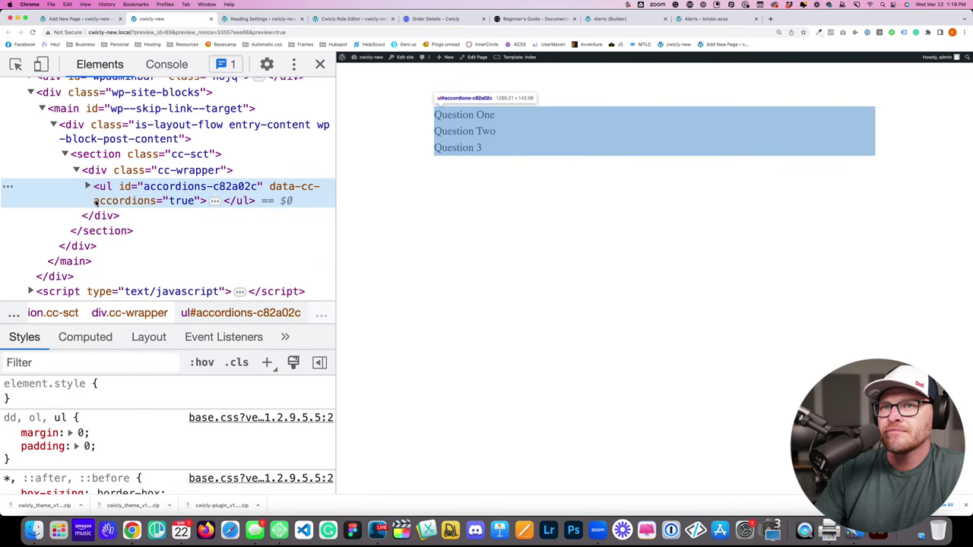
click(87, 188)
scroll(162, 226, down, 2)
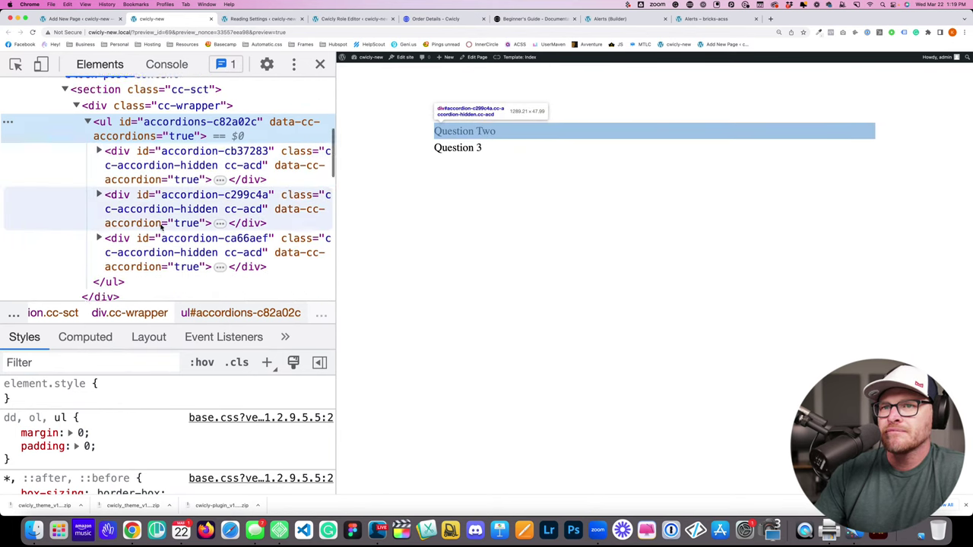
scroll(161, 226, down, 2)
scroll(162, 223, up, 2)
Step: Change the first accordion item's tag to li in the preview page's inspected HTML
double_click(161, 150)
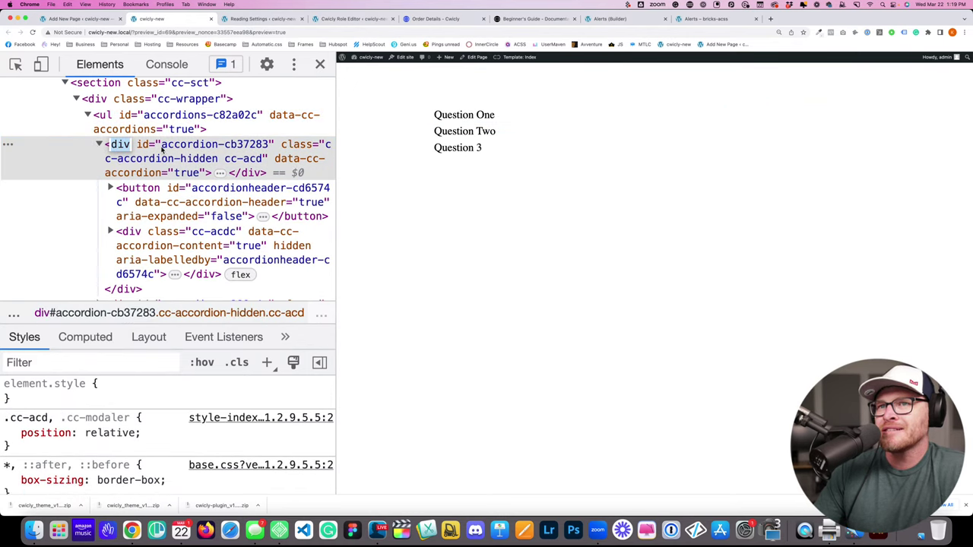
text(li)
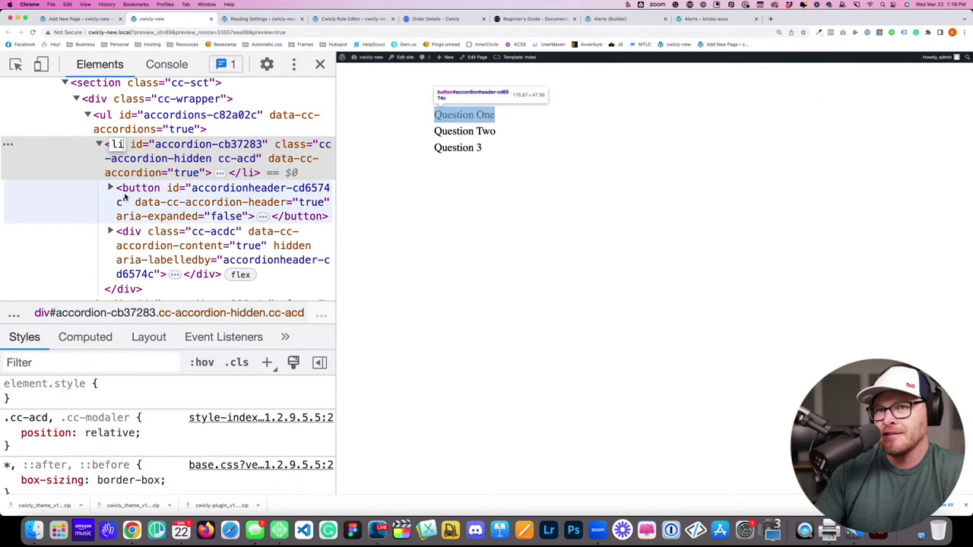
key(Return)
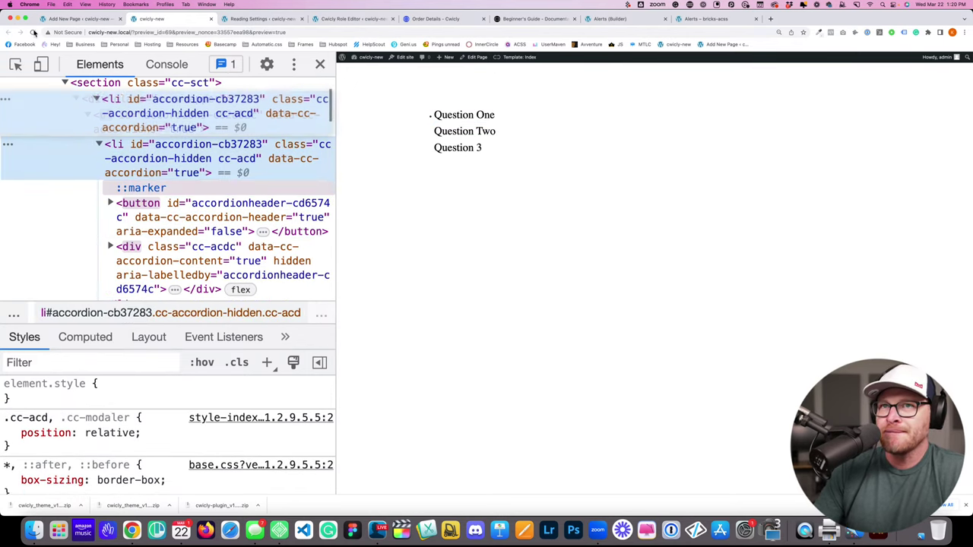
Step: Go back to the page editor and check the tag assigned to the first Accordion block
click(82, 18)
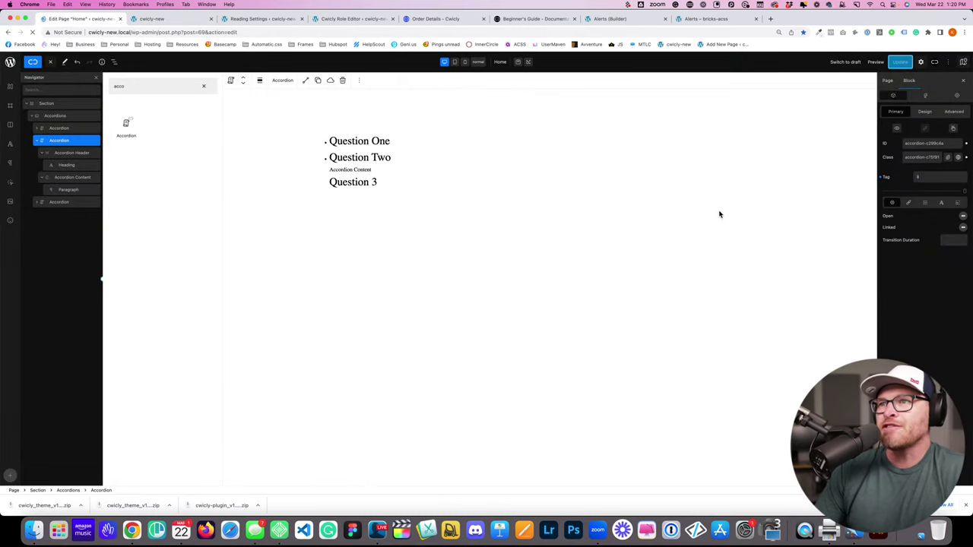
click(59, 128)
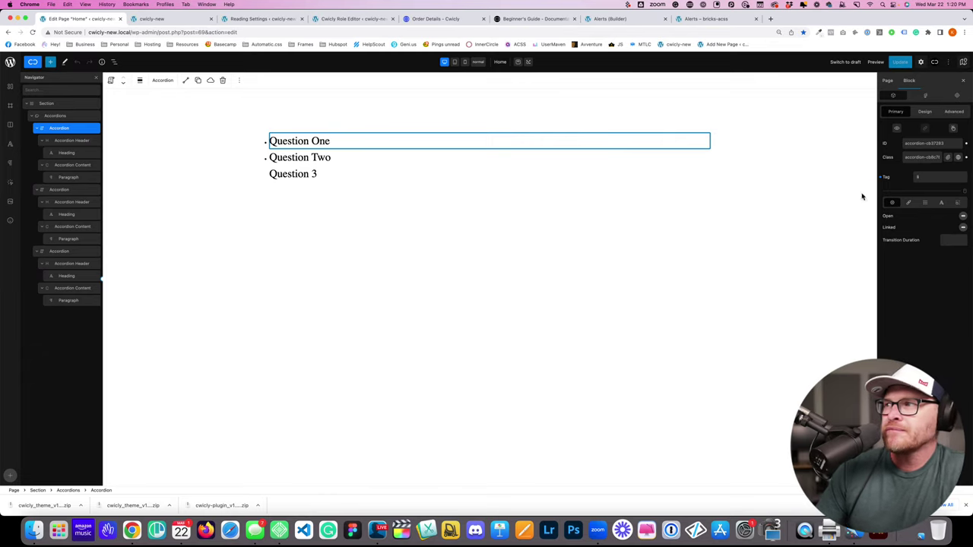
click(934, 178)
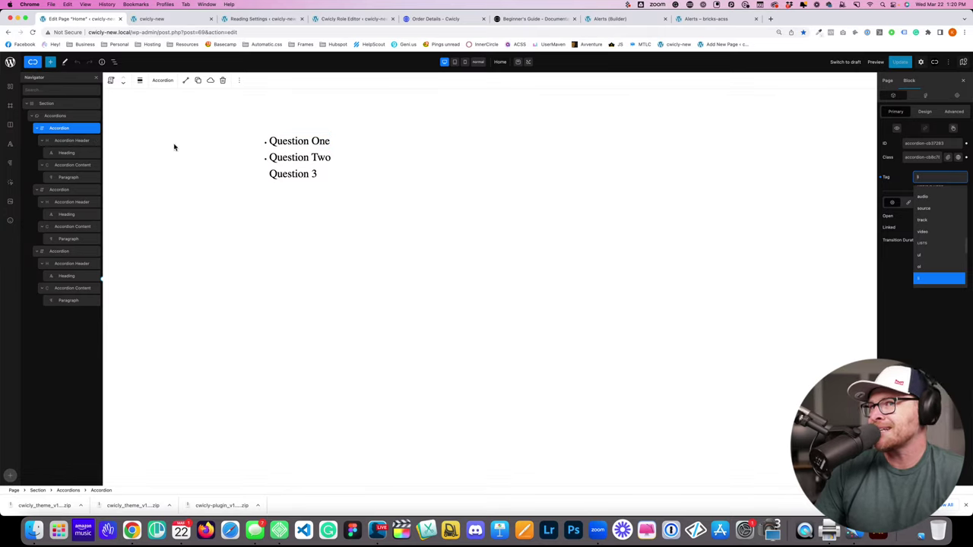
click(36, 129)
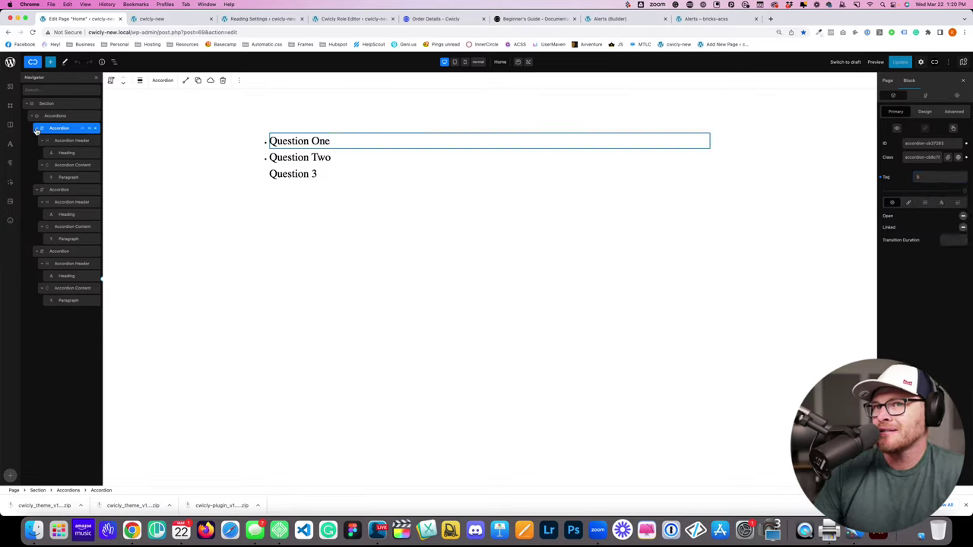
Step: Reload the preview page and compare the tags of the accordion items inside the ul
click(183, 21)
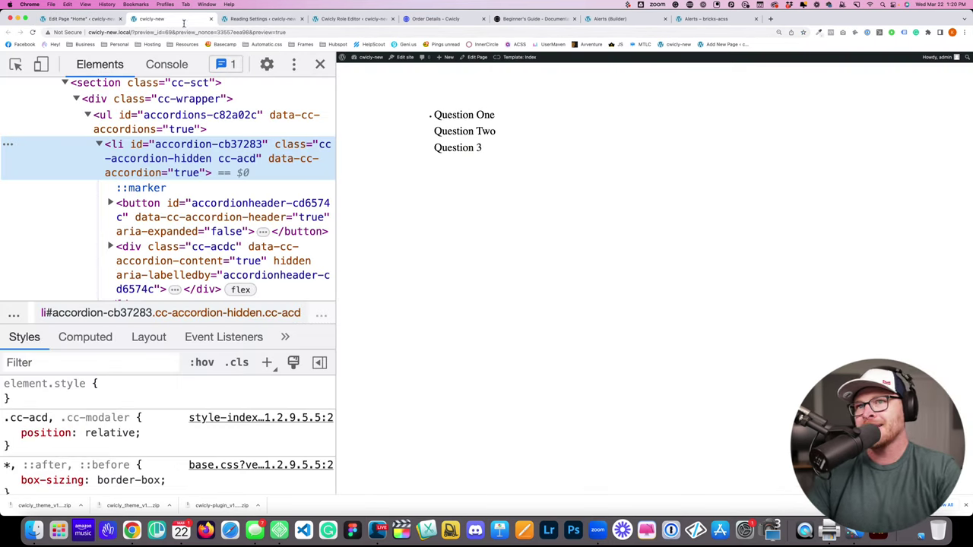
key(super+r)
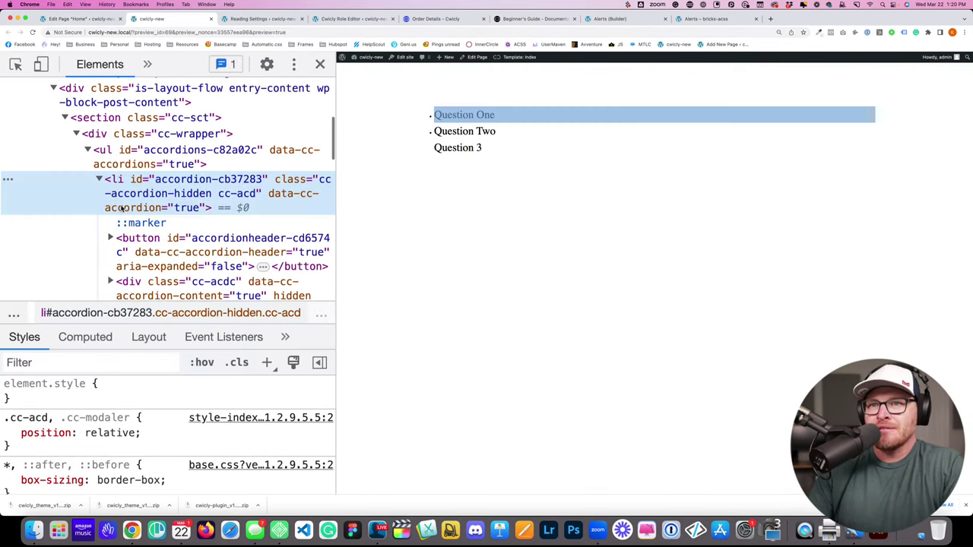
click(99, 179)
scroll(67, 171, down, 2)
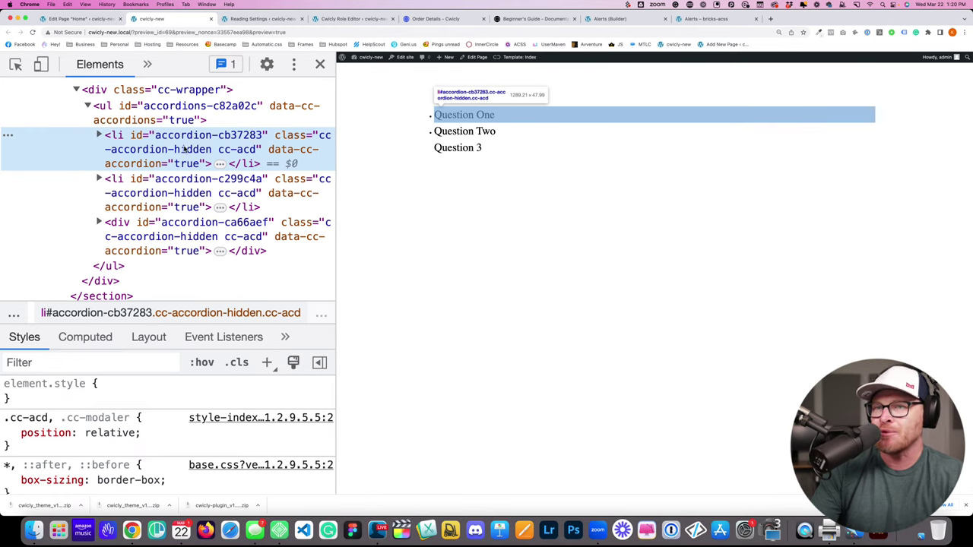
Step: Close the preview and open the site's live front page from the WordPress admin
click(210, 18)
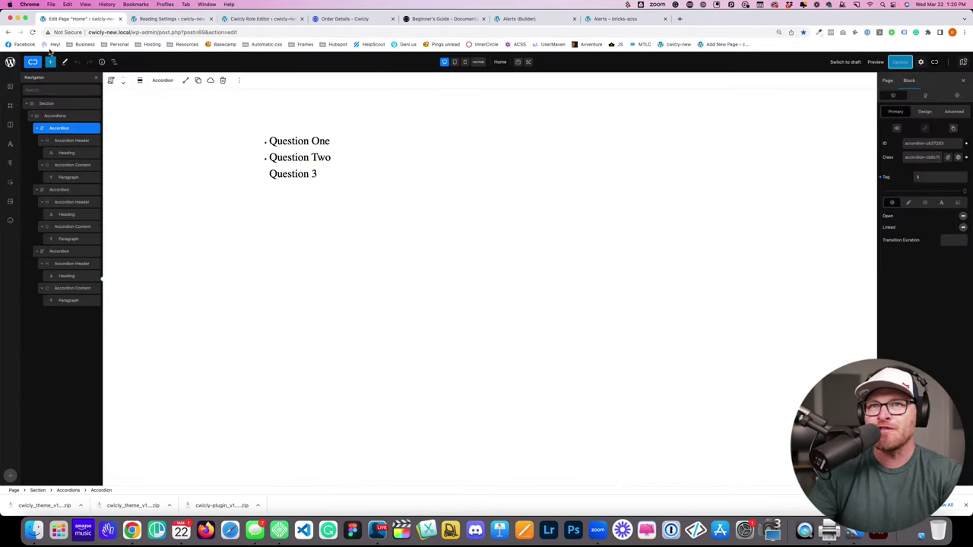
click(11, 64)
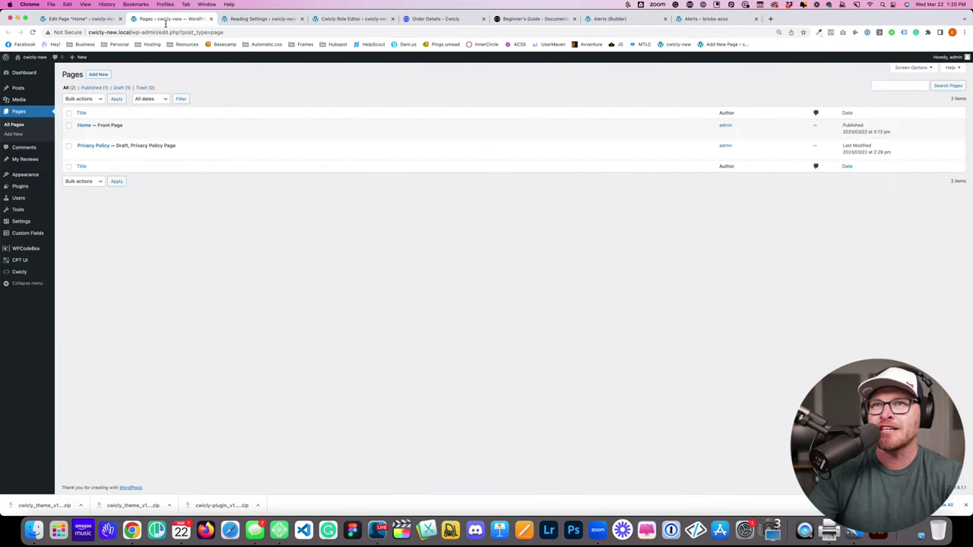
click(29, 72)
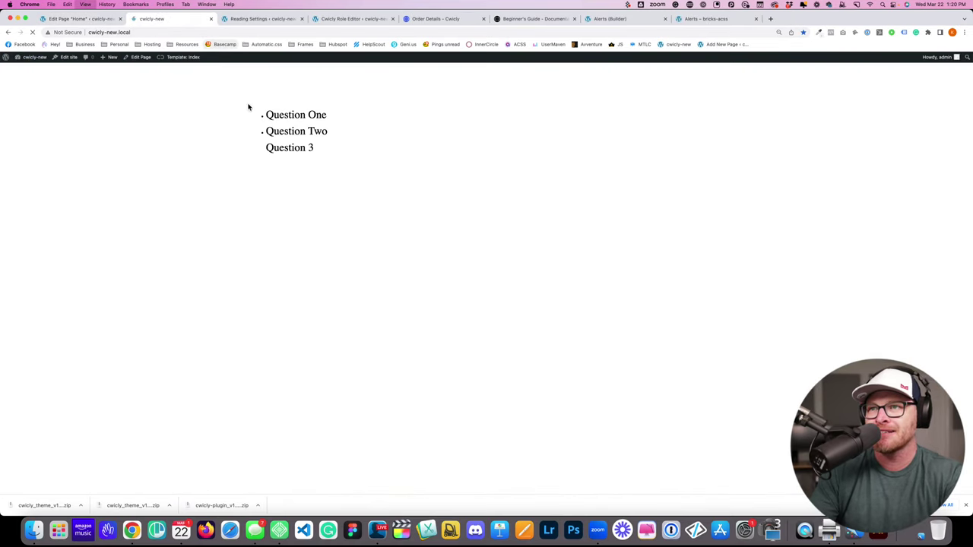
Step: Inspect Question One on the live page and compare the tags of the accordion items in the list
right_click(277, 114)
click(291, 196)
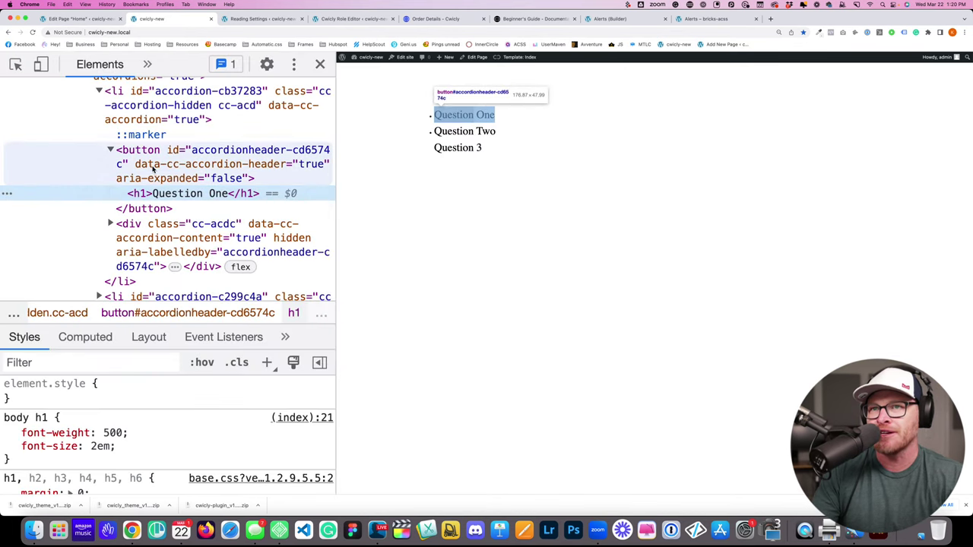
scroll(152, 169, up, 2)
scroll(152, 168, up, 1)
click(174, 180)
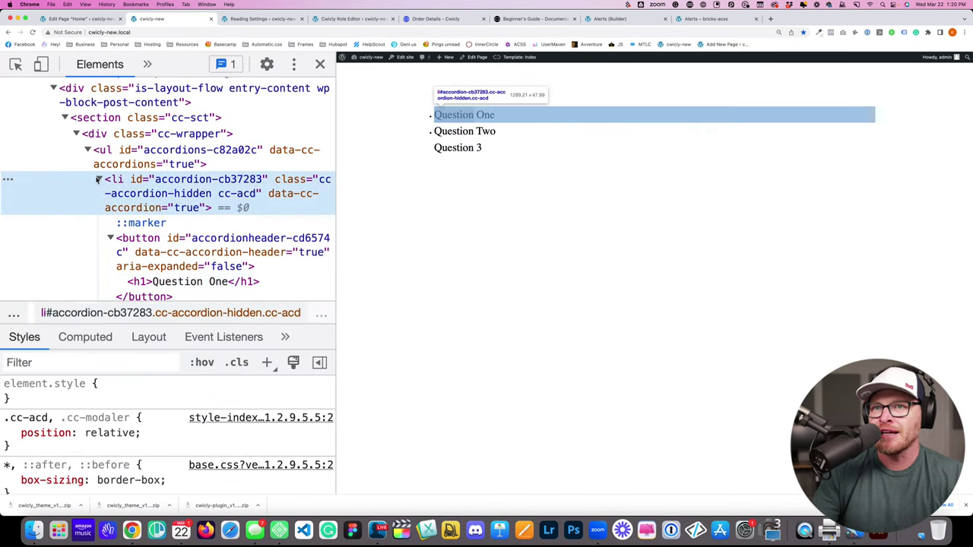
click(99, 179)
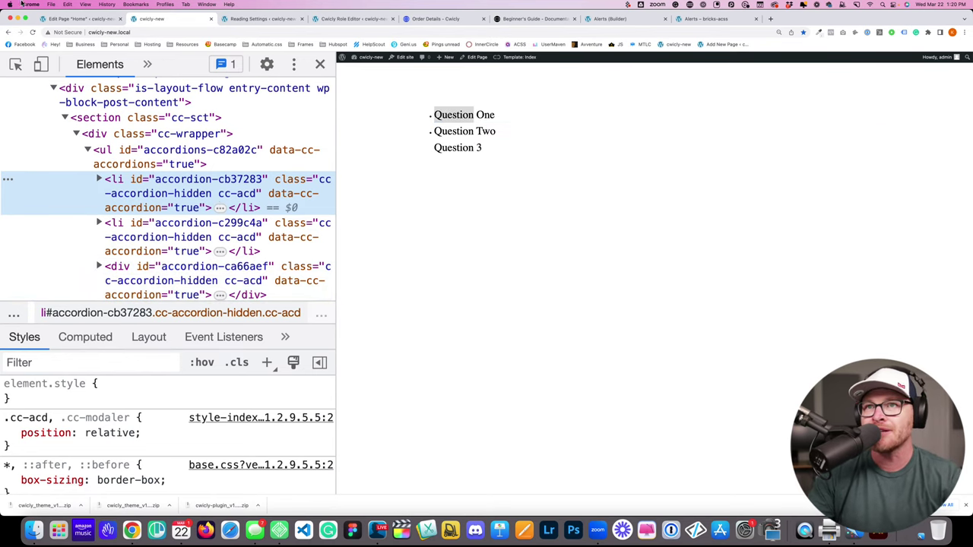
Step: Delete the Accordions block from the section in the page editor and open the block inserter
click(78, 18)
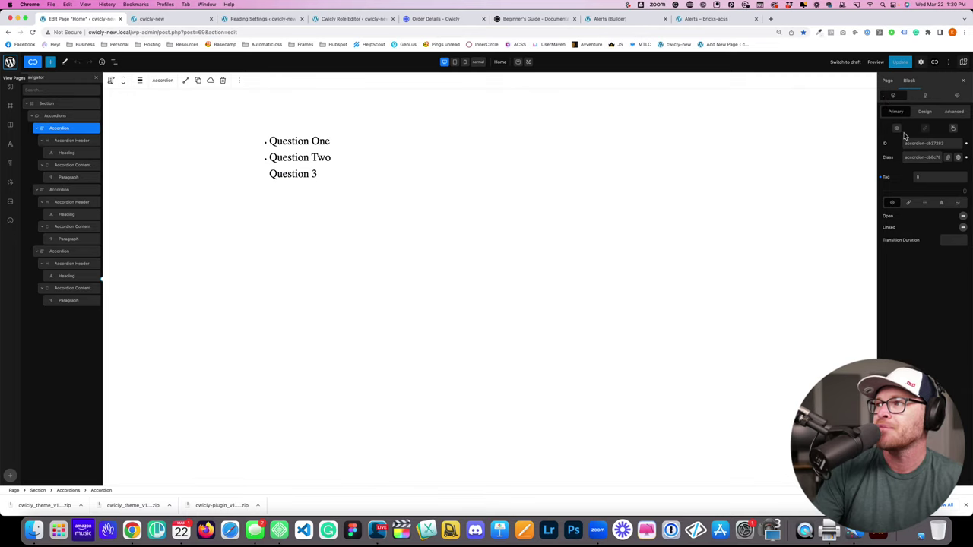
click(761, 157)
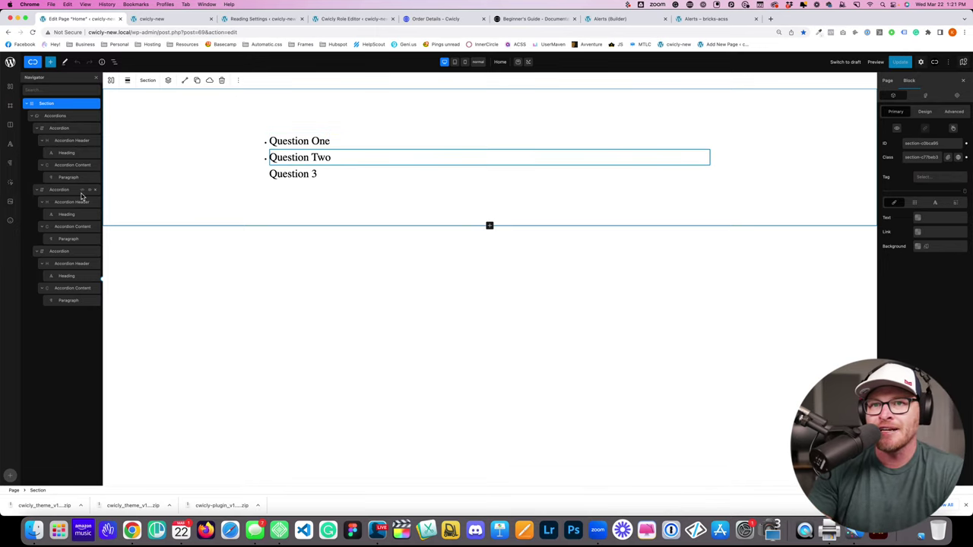
click(94, 117)
click(50, 61)
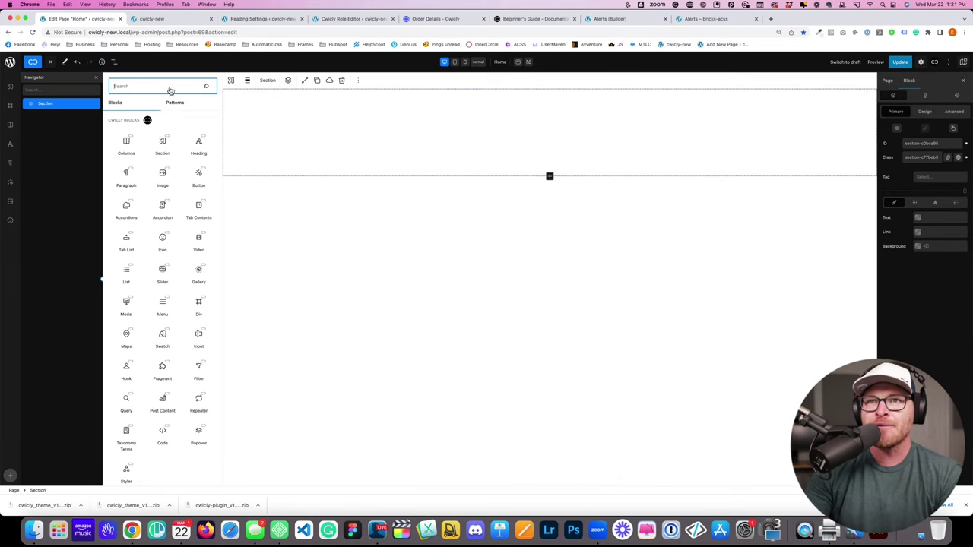
click(384, 532)
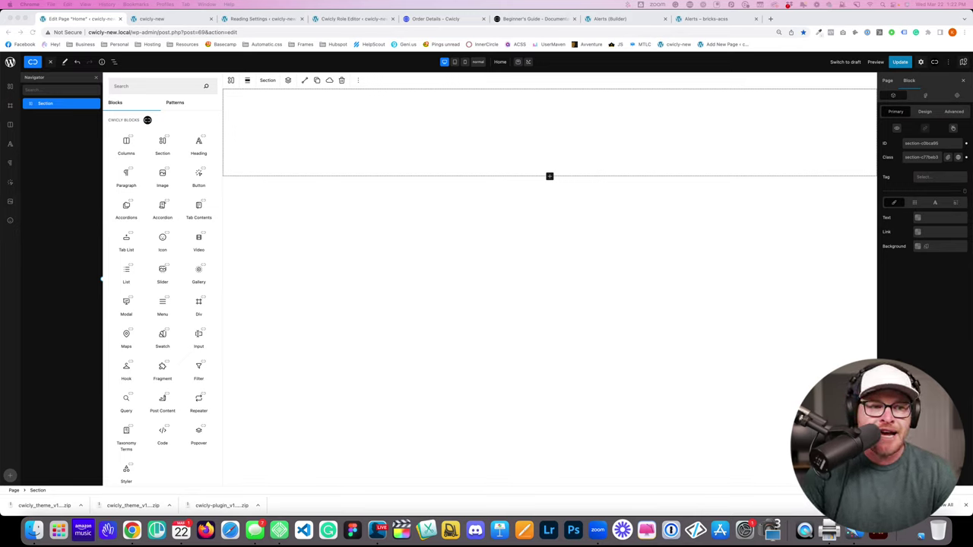
Step: Browse the Cwicly blocks and the core text and media blocks offered in the block inserter
click(453, 144)
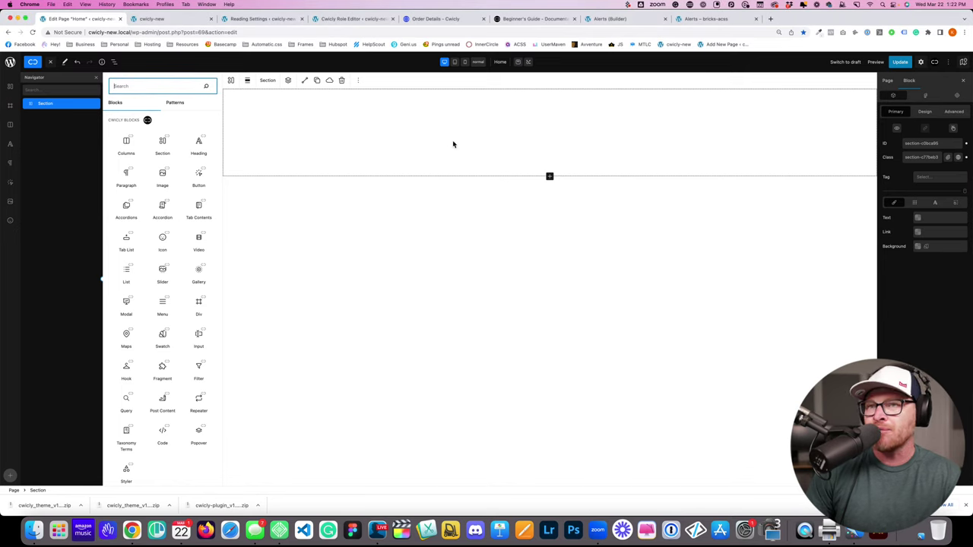
click(317, 131)
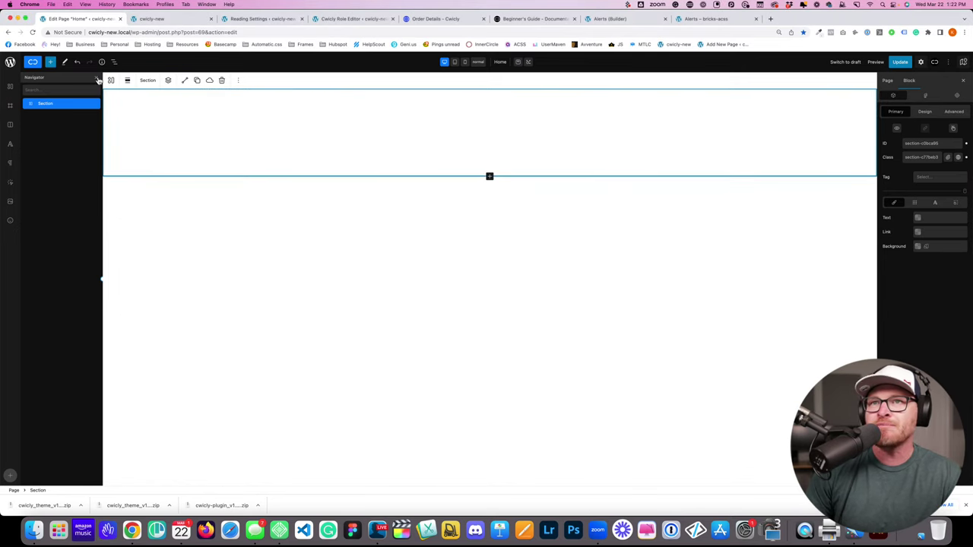
click(51, 61)
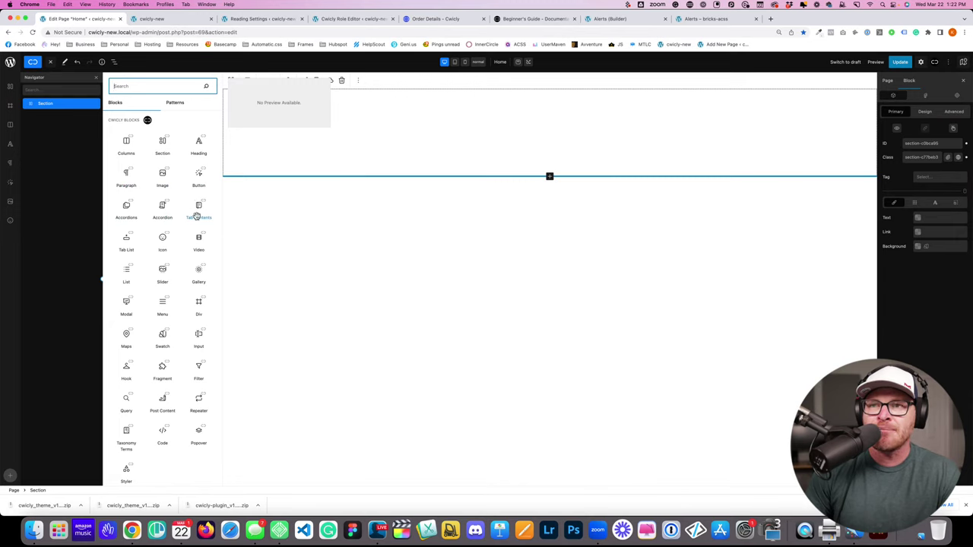
scroll(179, 201, down, 2)
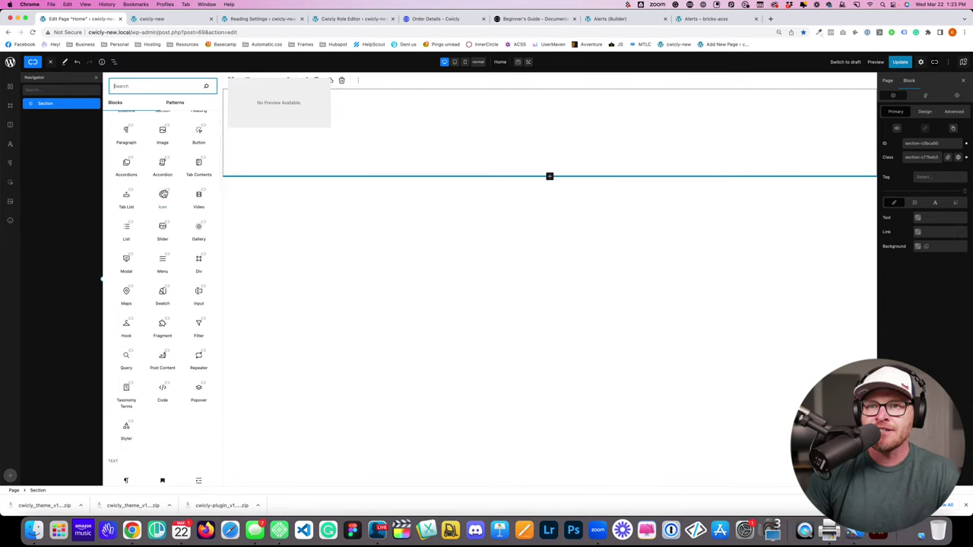
scroll(163, 194, down, 3)
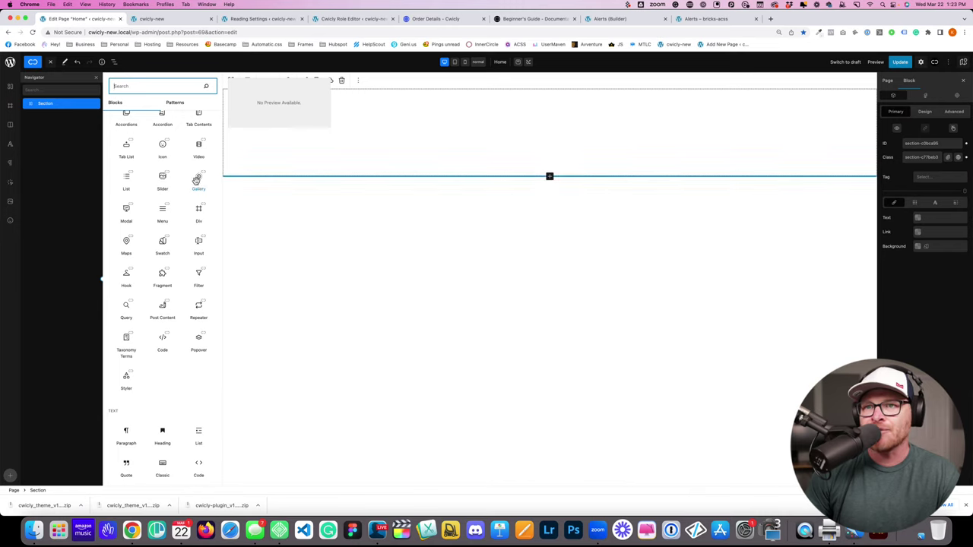
scroll(122, 219, down, 2)
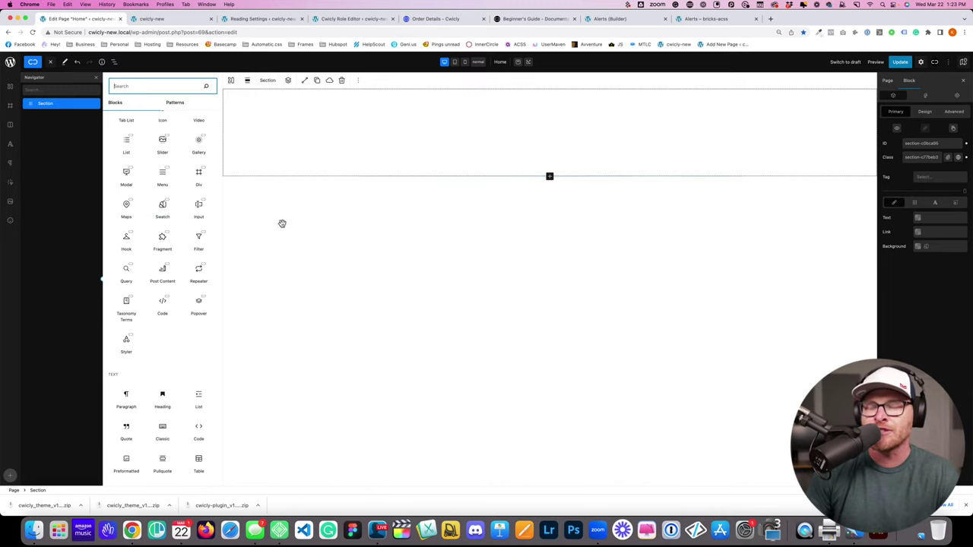
scroll(201, 201, down, 2)
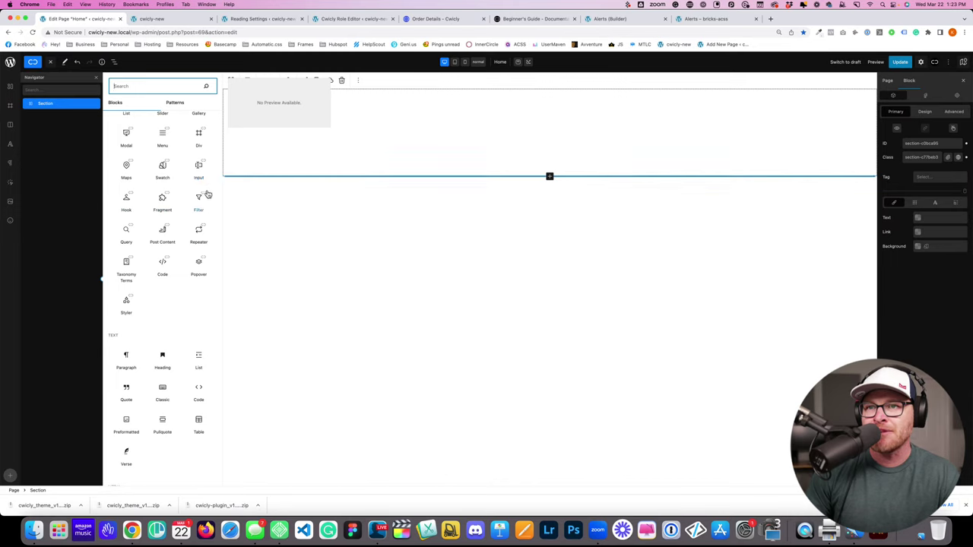
scroll(200, 199, down, 2)
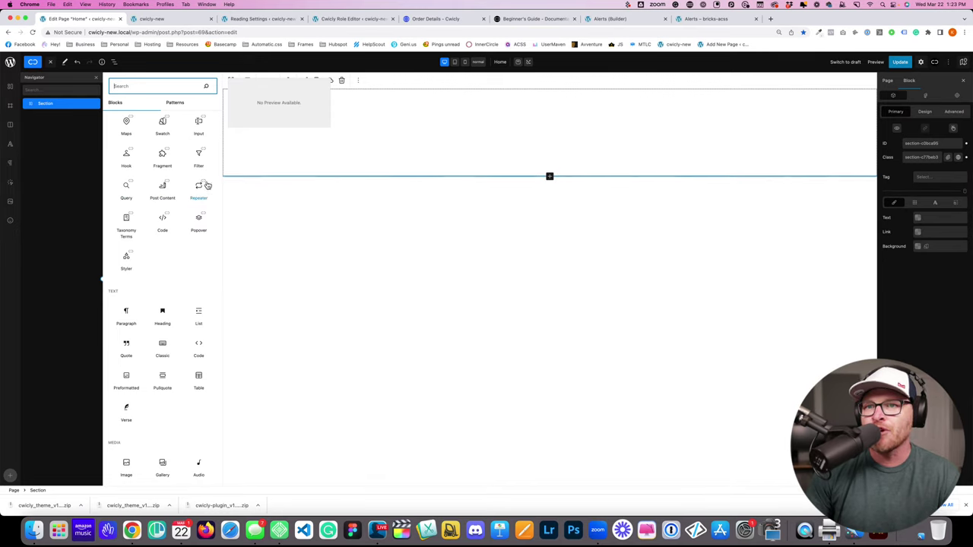
scroll(186, 181, down, 3)
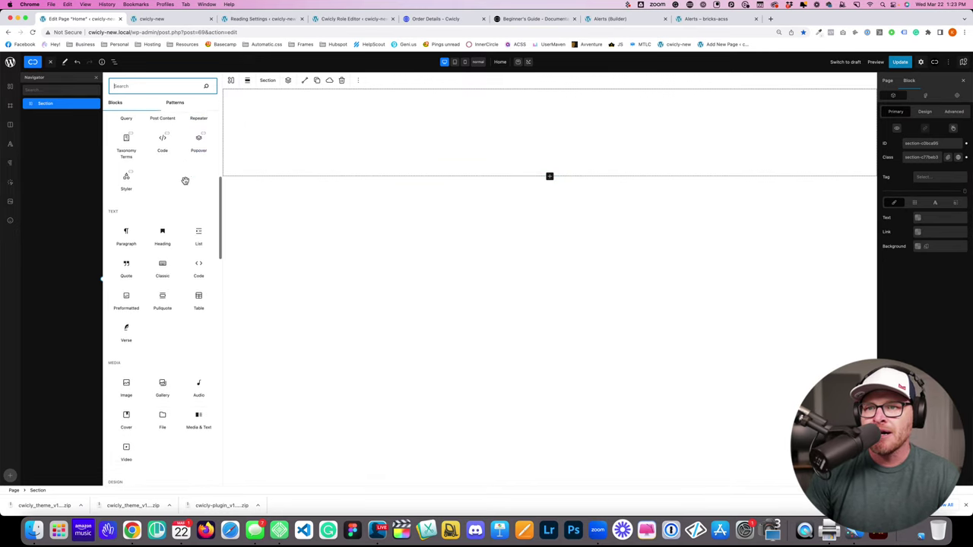
scroll(185, 181, up, 10)
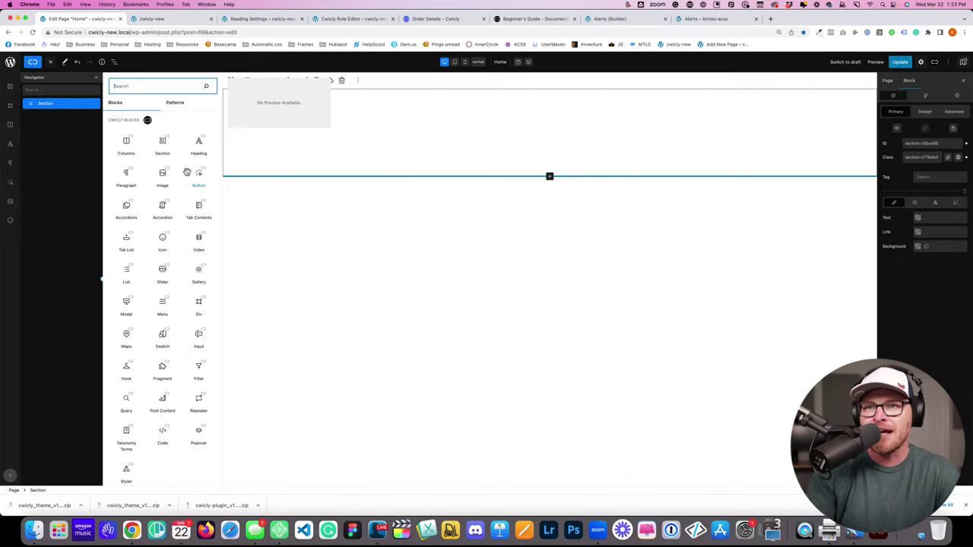
Step: Search the inserter for "col" and add a Cwicly Columns block with the single-column layout to the page
text(cols)
key(BackSpace)
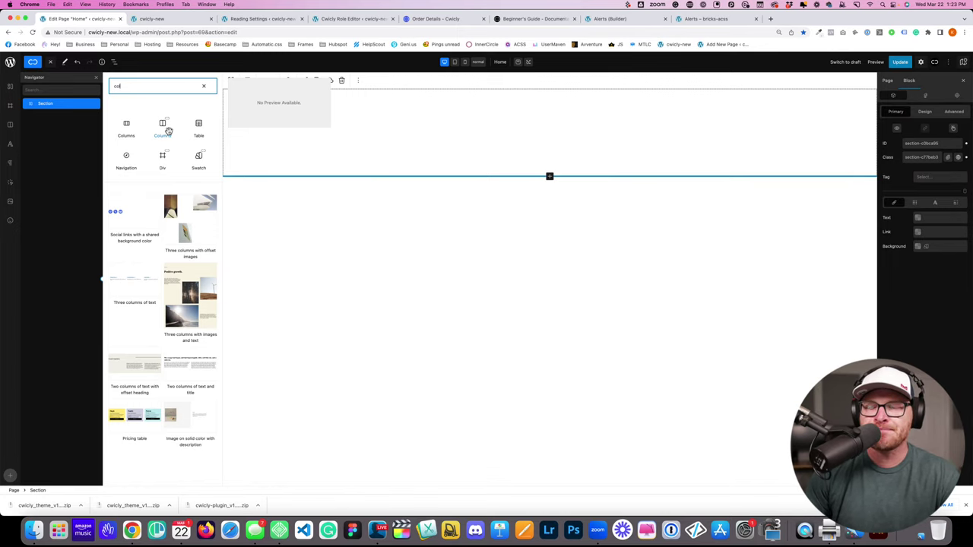
click(162, 125)
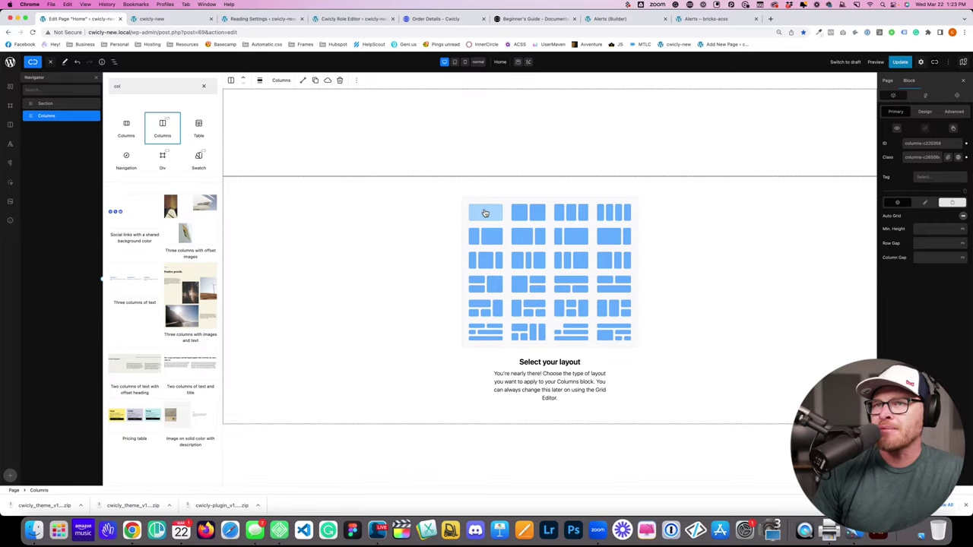
click(435, 215)
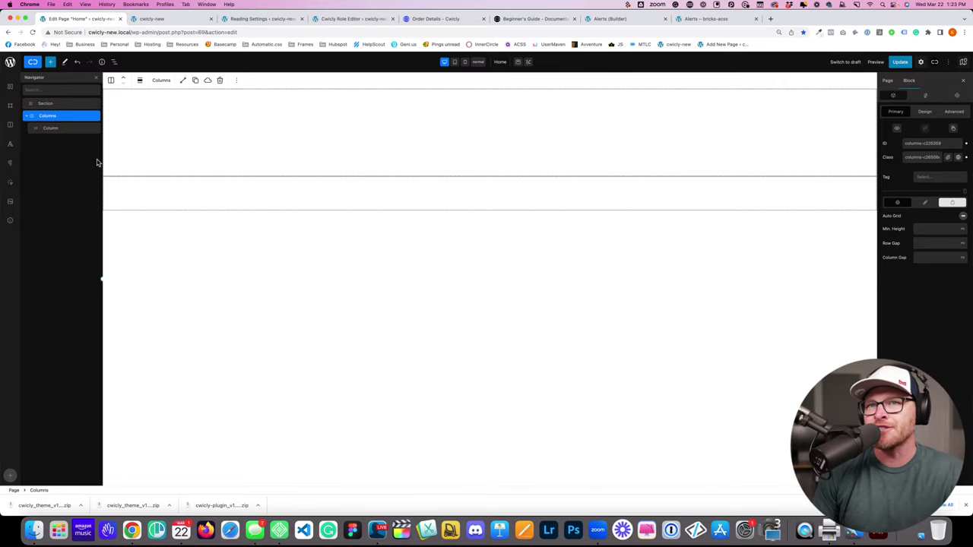
Step: Collapse the Columns block in the navigator and nest it inside the Section
click(45, 130)
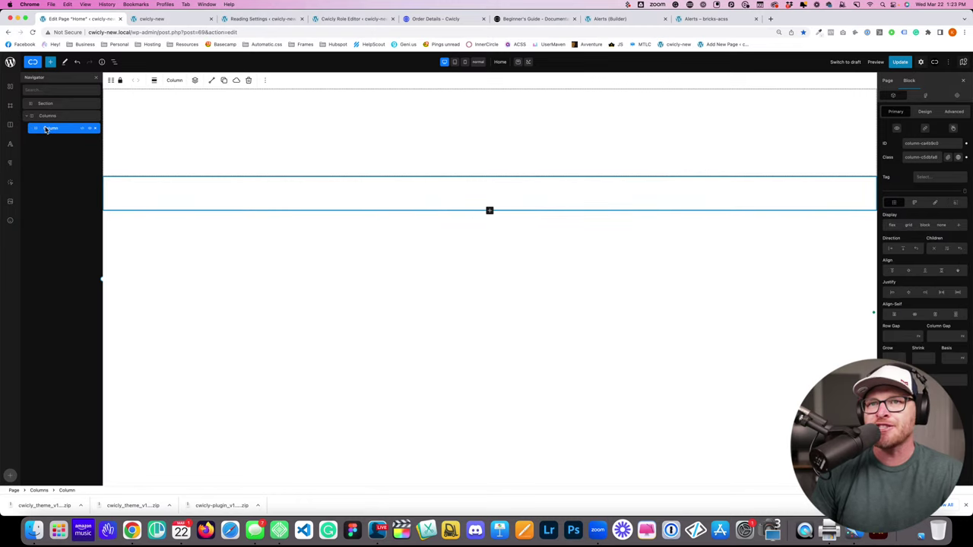
click(47, 116)
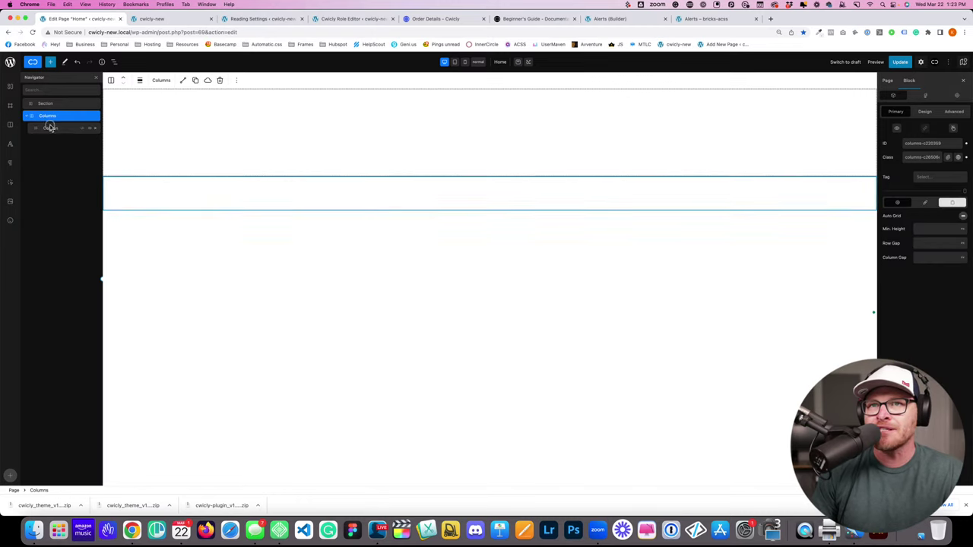
click(50, 129)
click(43, 117)
click(39, 118)
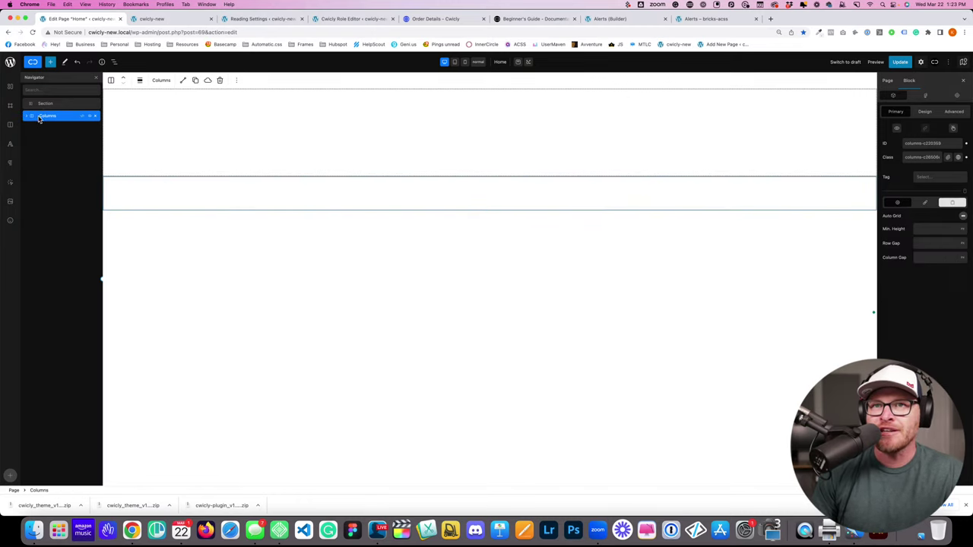
click(40, 117)
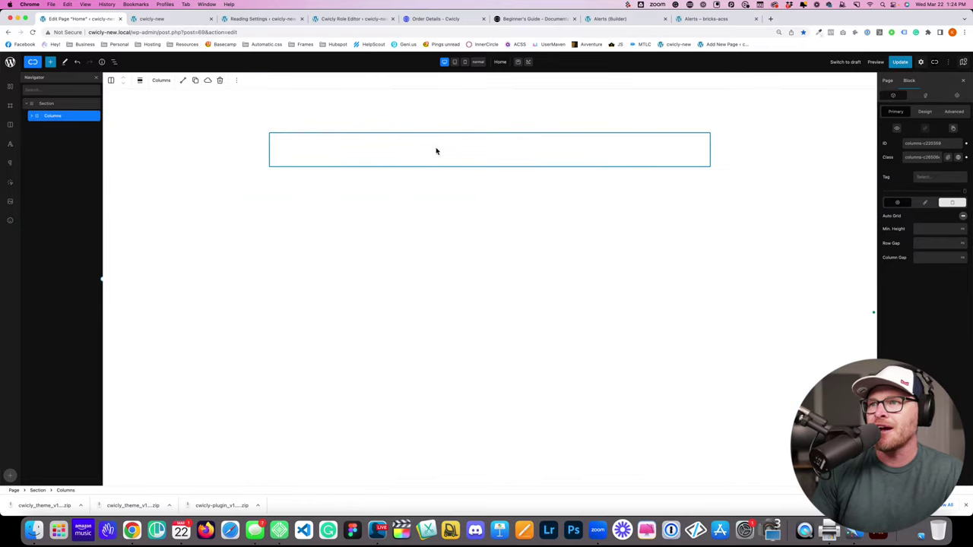
Step: Expand the Columns block in the navigator and rename its inner Column to Cell
click(34, 119)
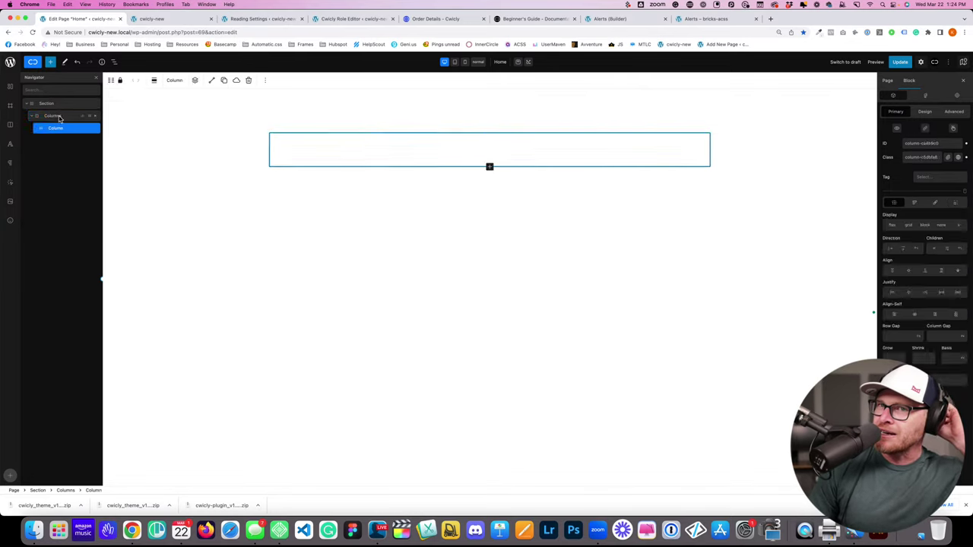
click(54, 128)
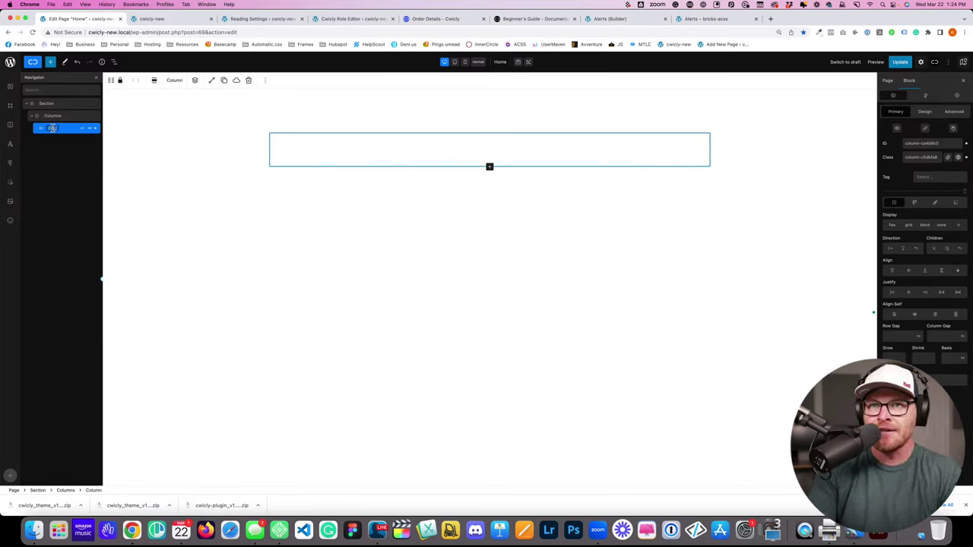
double_click(52, 129)
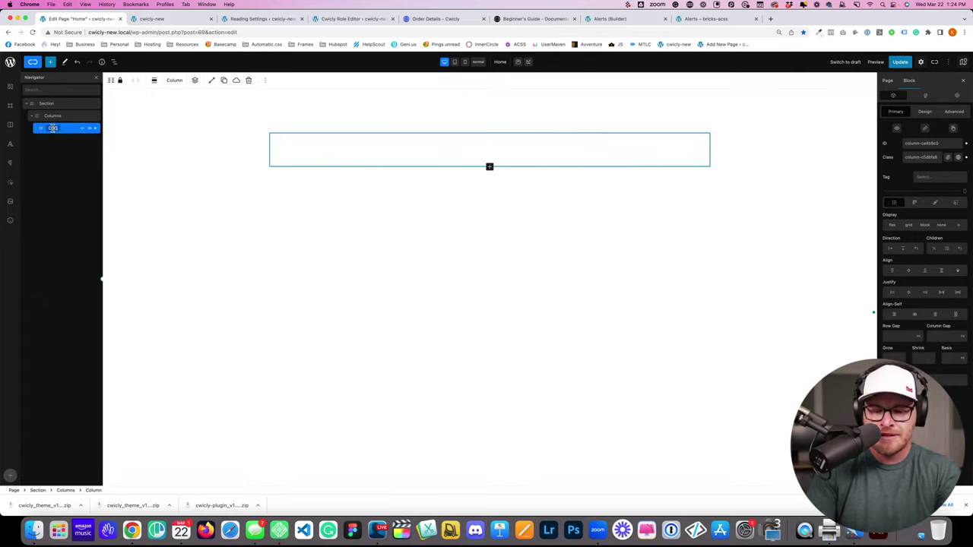
key(BackSpace)
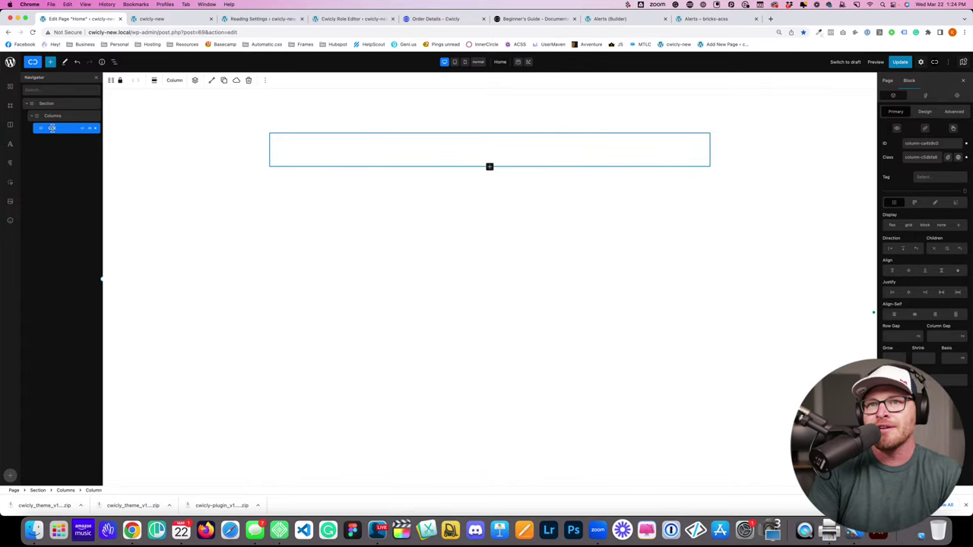
Step: Compare the primary settings of the Columns block with those of the Cell nested inside it
click(53, 117)
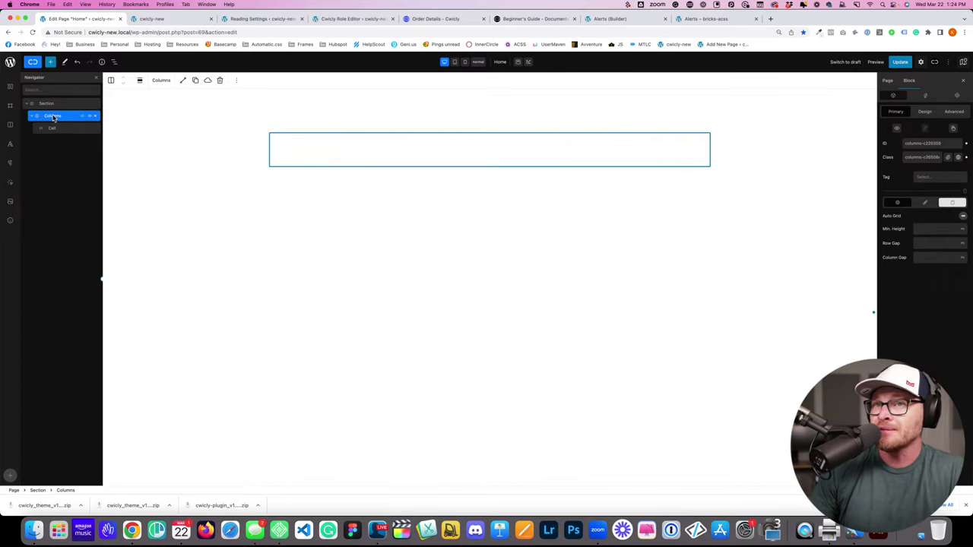
click(56, 130)
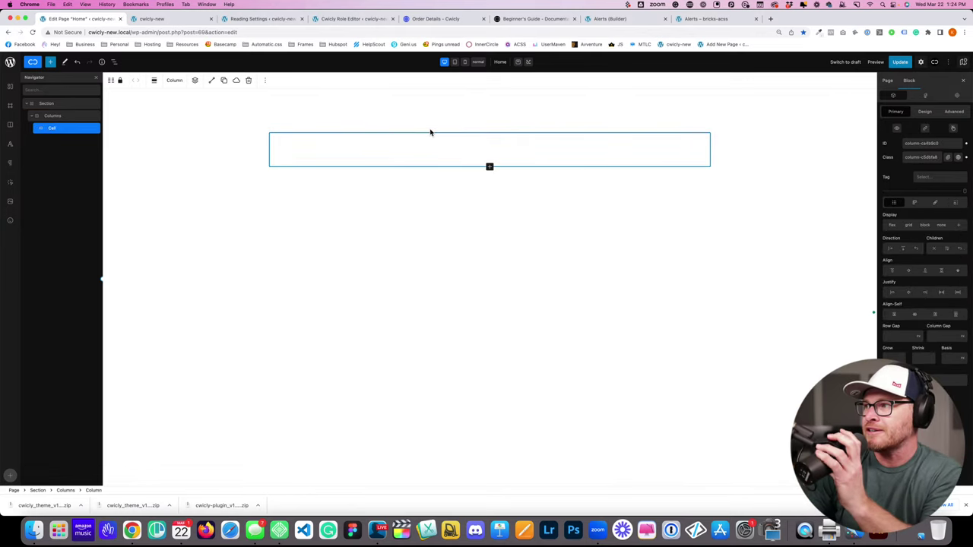
click(53, 118)
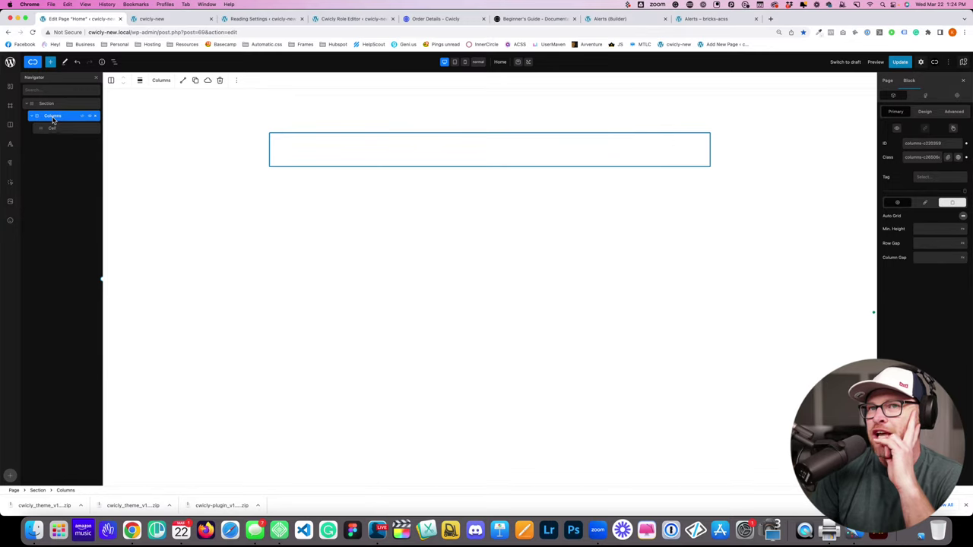
click(54, 104)
click(58, 118)
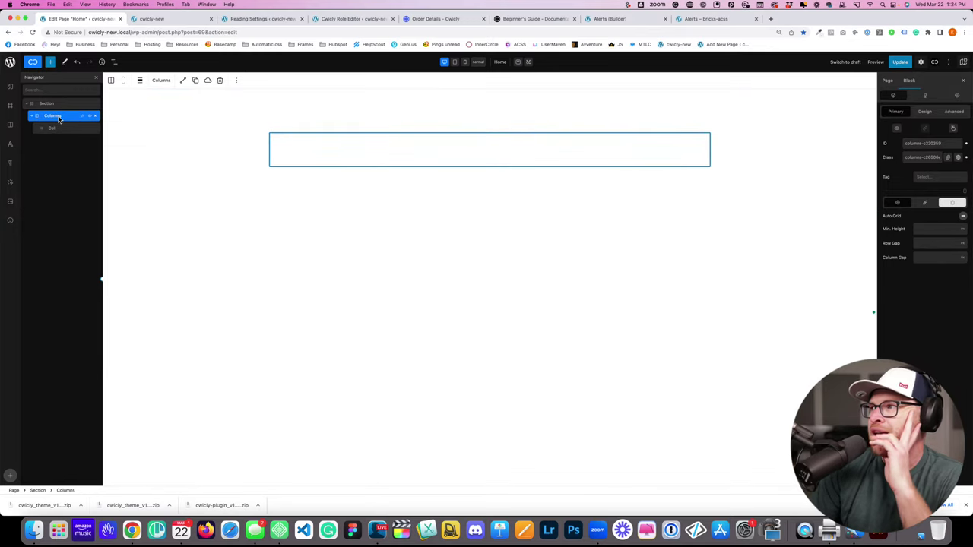
click(59, 129)
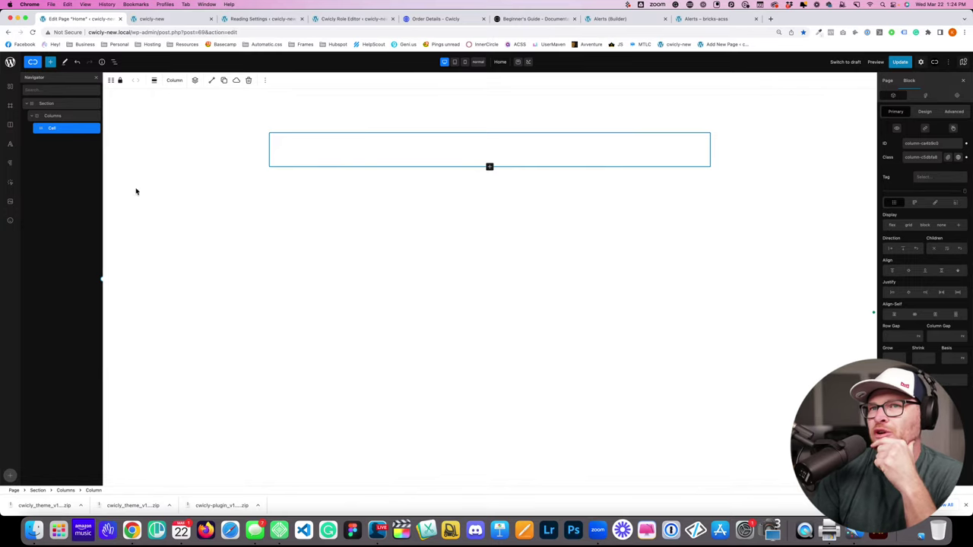
click(67, 117)
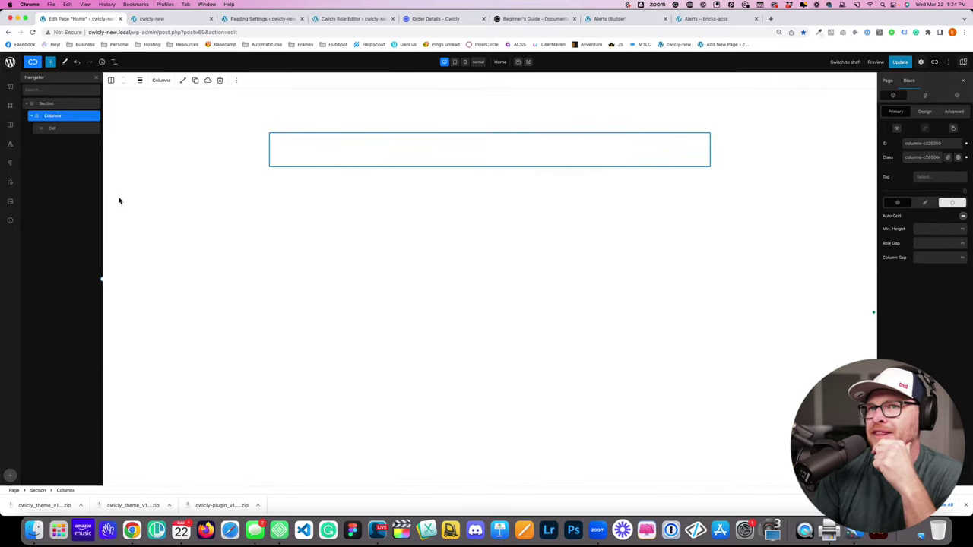
click(55, 130)
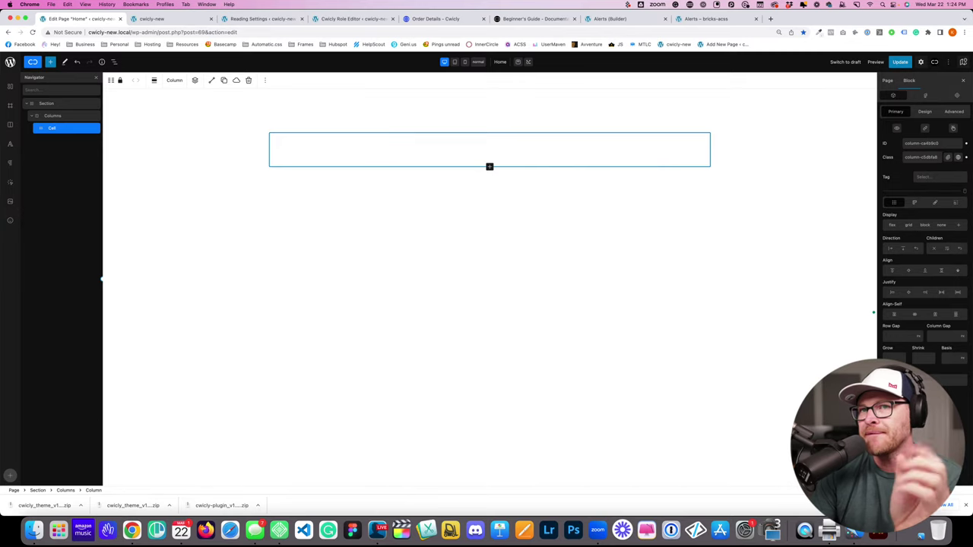
click(63, 117)
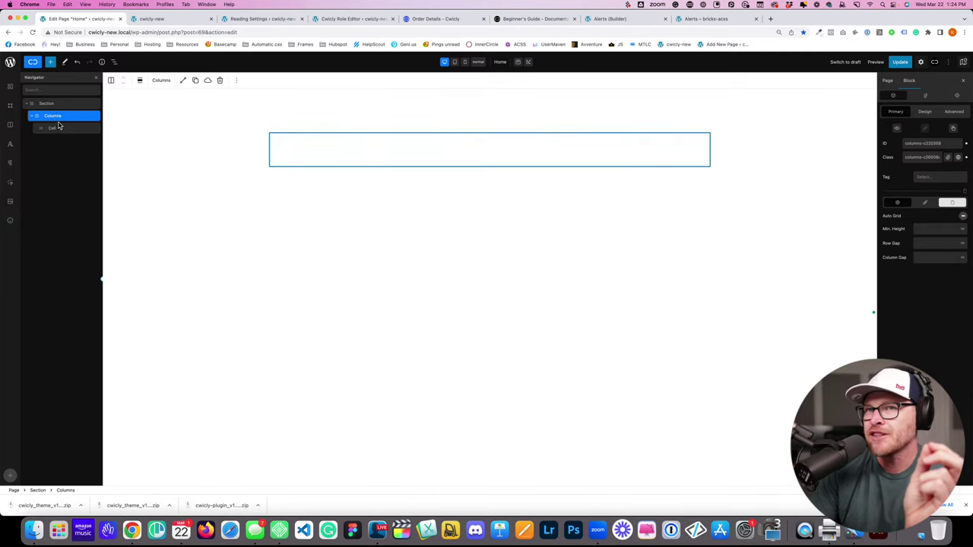
click(56, 127)
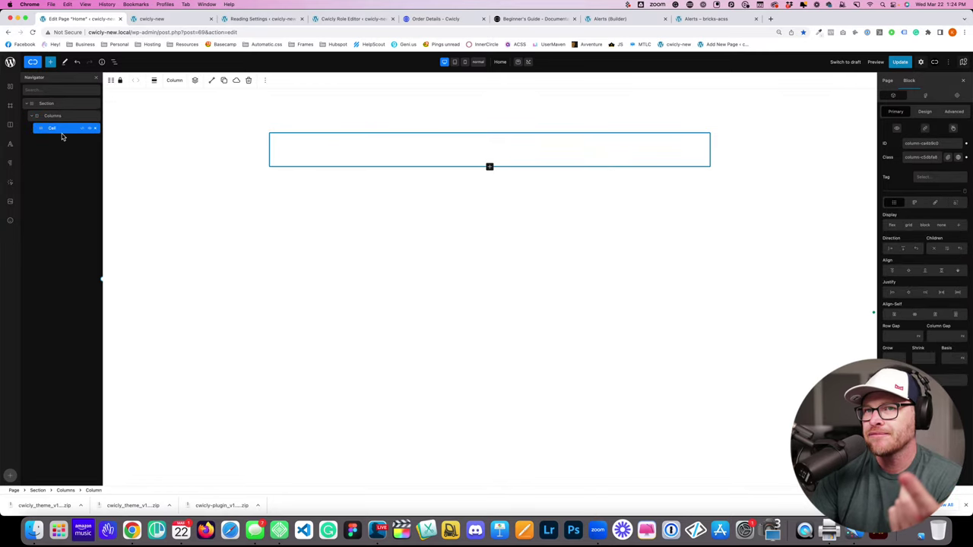
click(64, 116)
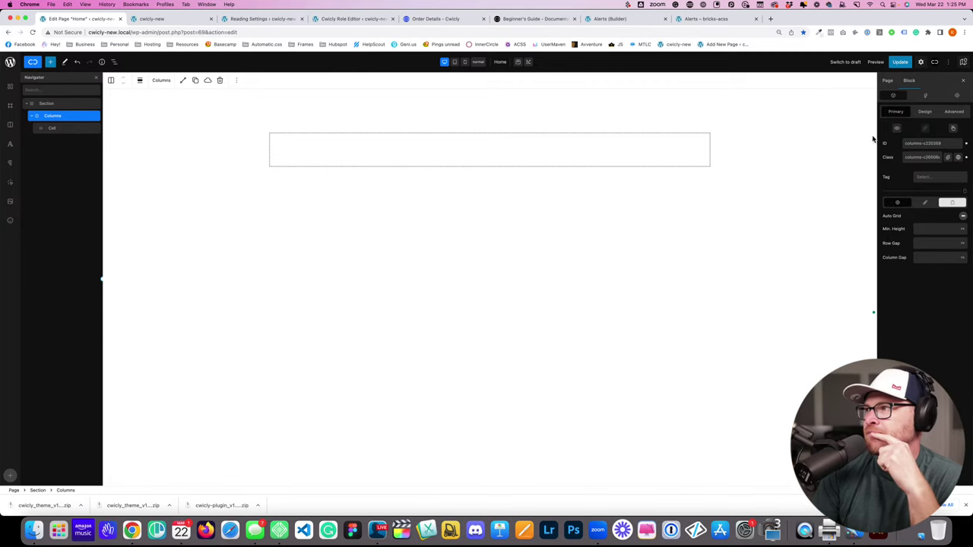
Step: Examine the layout options in the design settings of the Columns block and its Cell
click(924, 113)
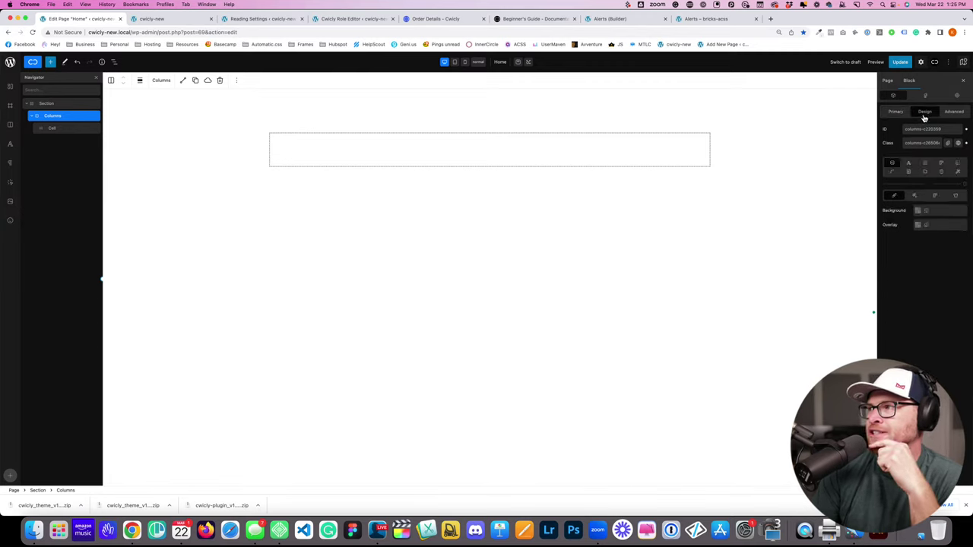
click(924, 164)
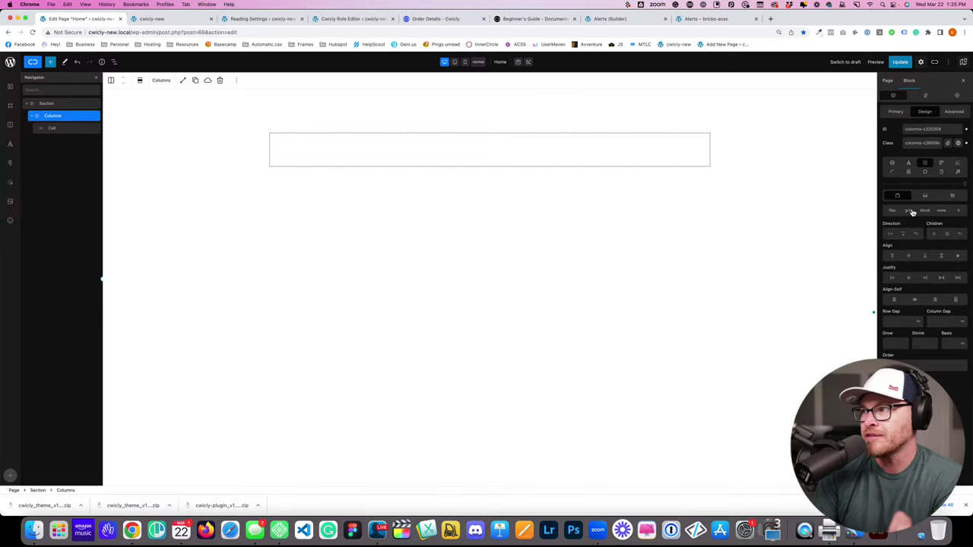
click(64, 129)
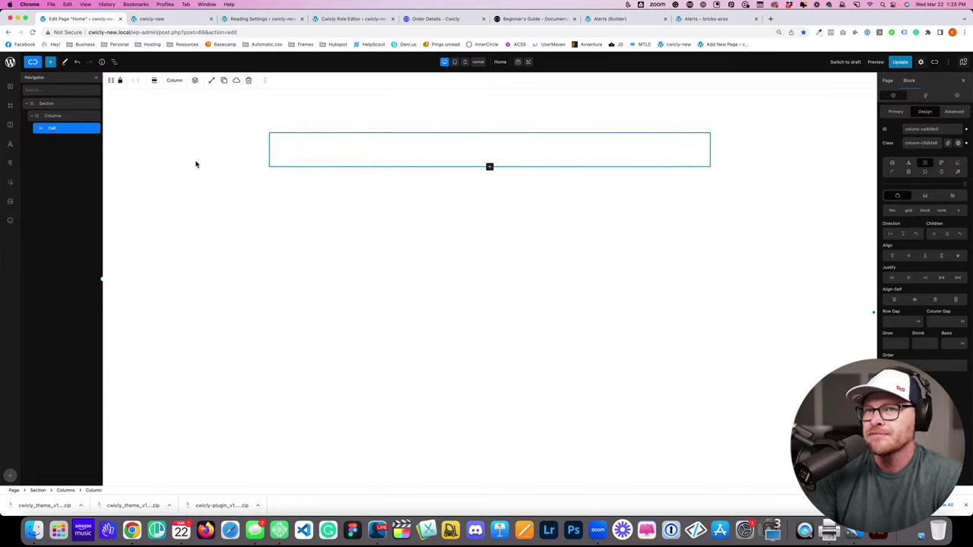
click(149, 209)
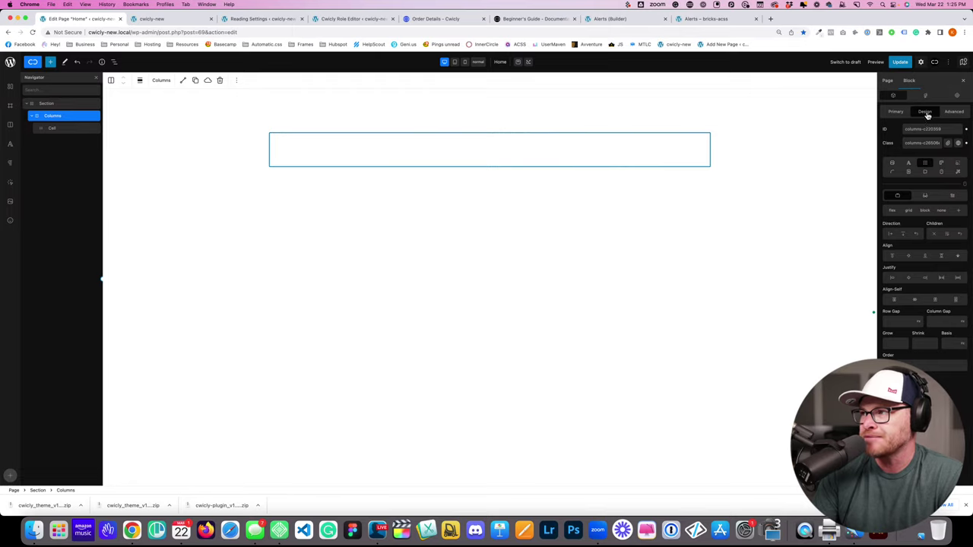
Step: Set the Columns block's display to grid and check for further grid layout controls
click(909, 212)
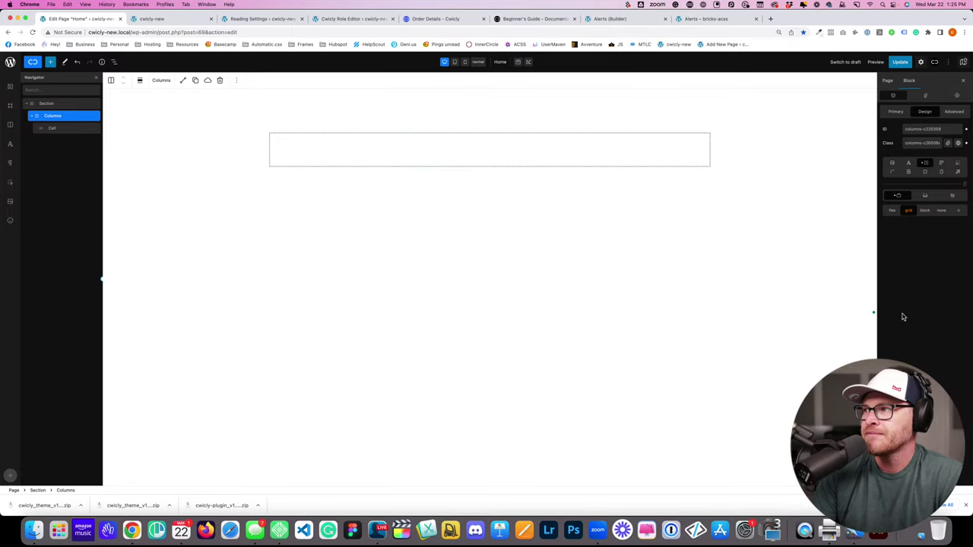
click(927, 197)
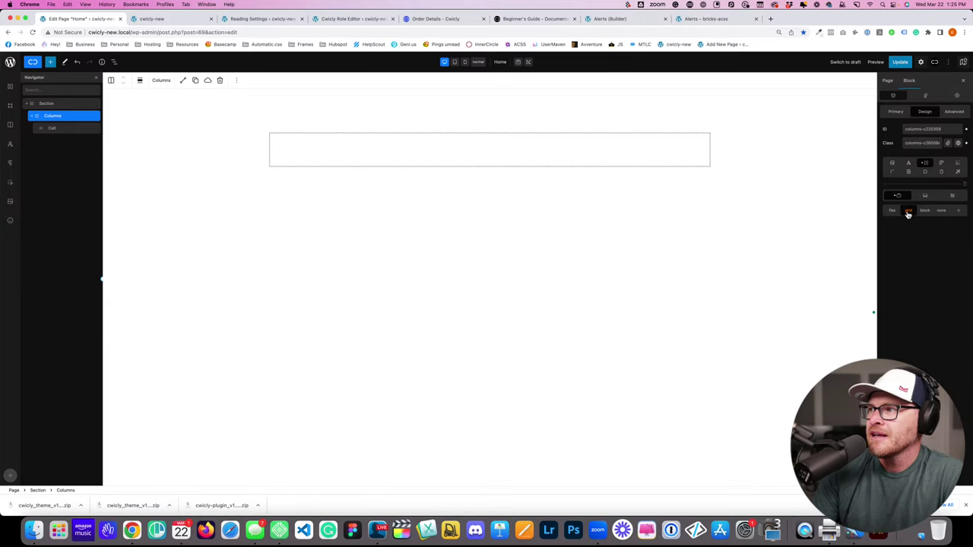
Step: Try to duplicate the Cell nested inside the Columns block
click(63, 130)
right_click(67, 130)
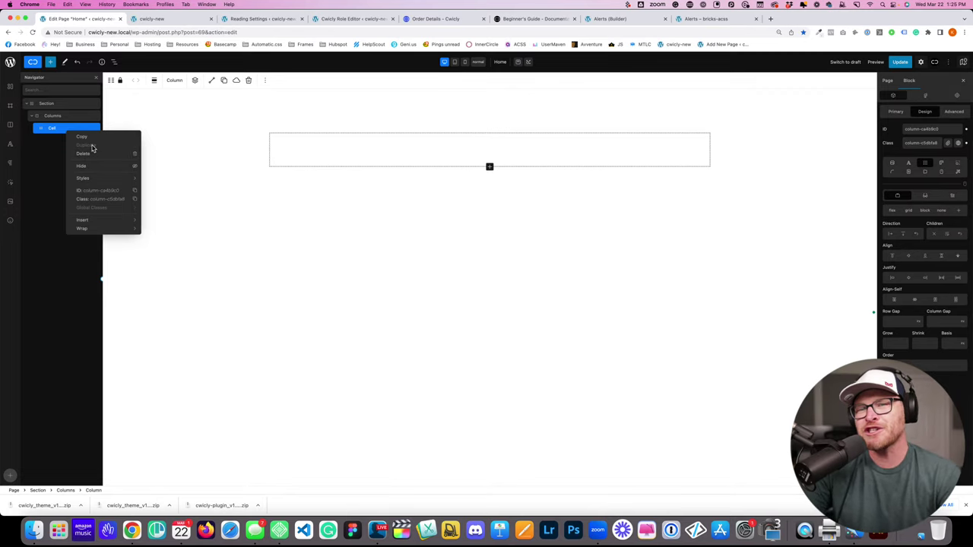
click(37, 144)
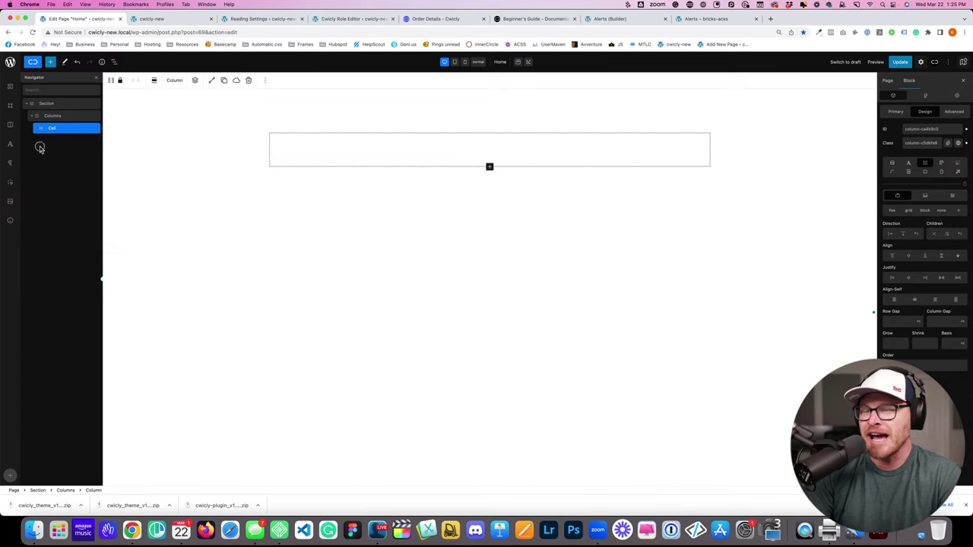
click(65, 131)
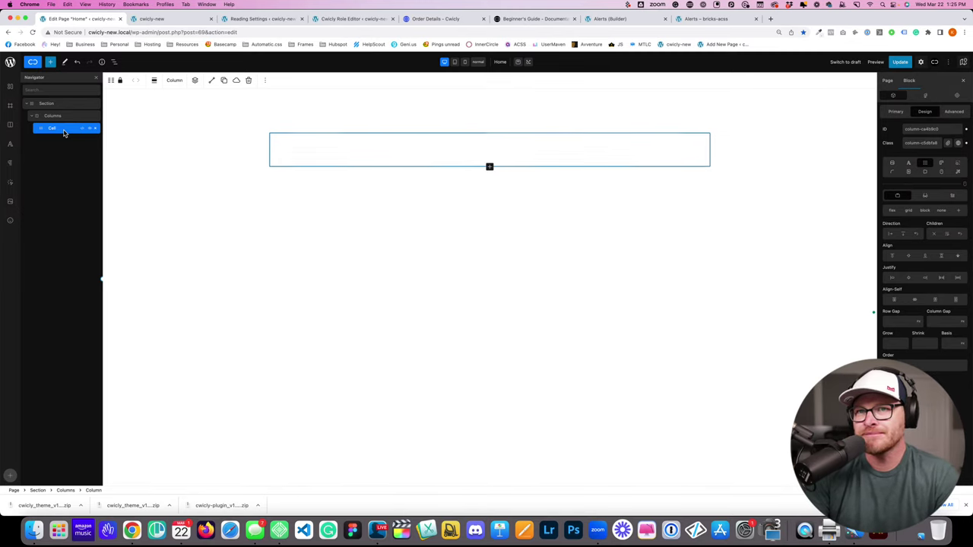
right_click(64, 133)
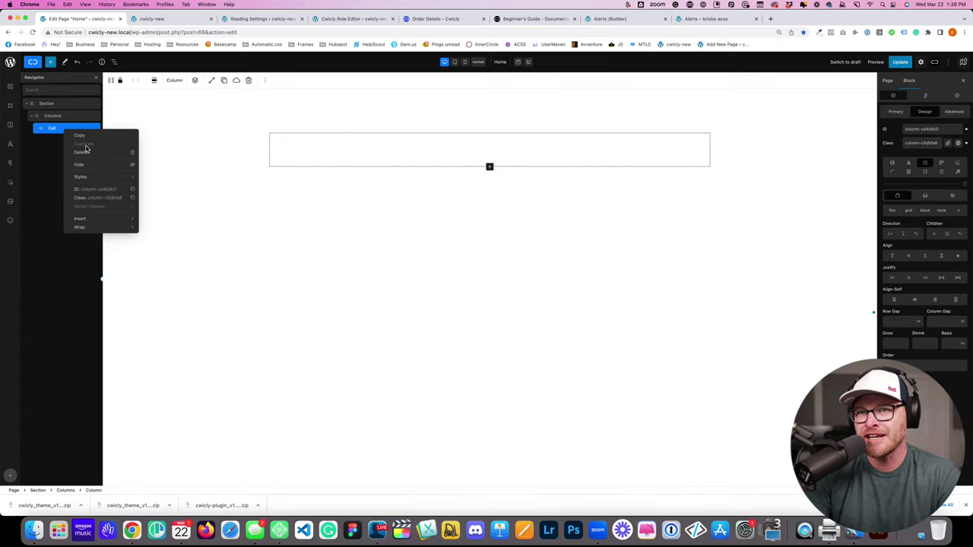
click(33, 154)
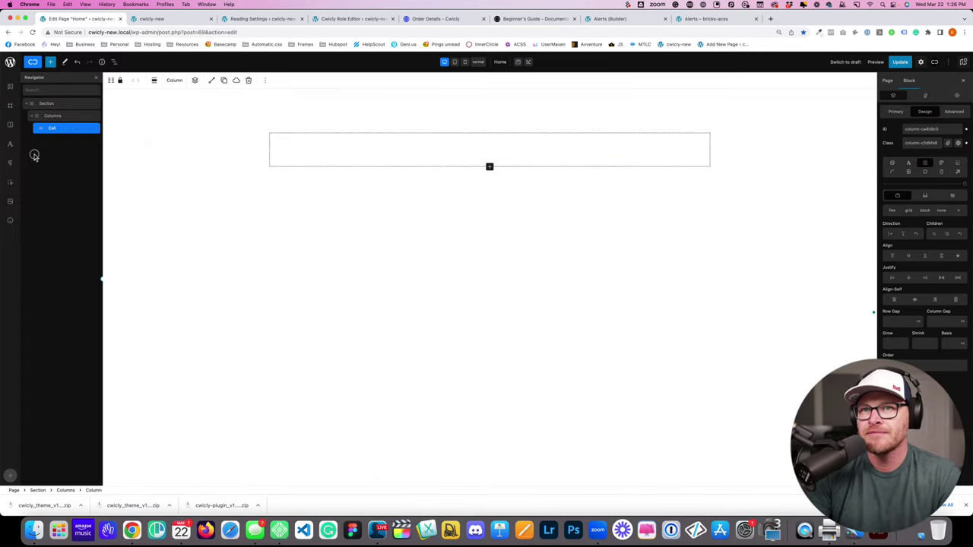
Step: Delete the whole Section together with its nested Columns block
click(218, 136)
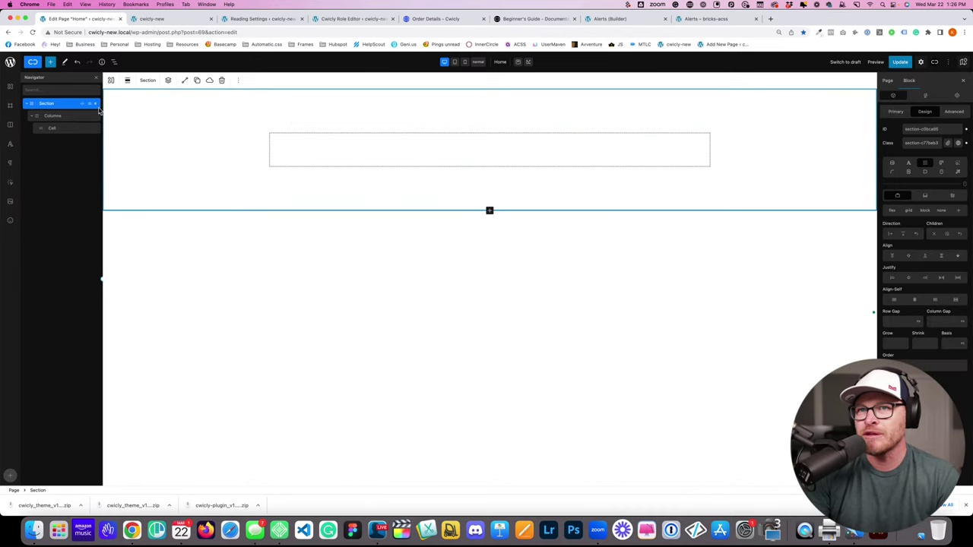
key(Delete)
click(50, 63)
text(sec)
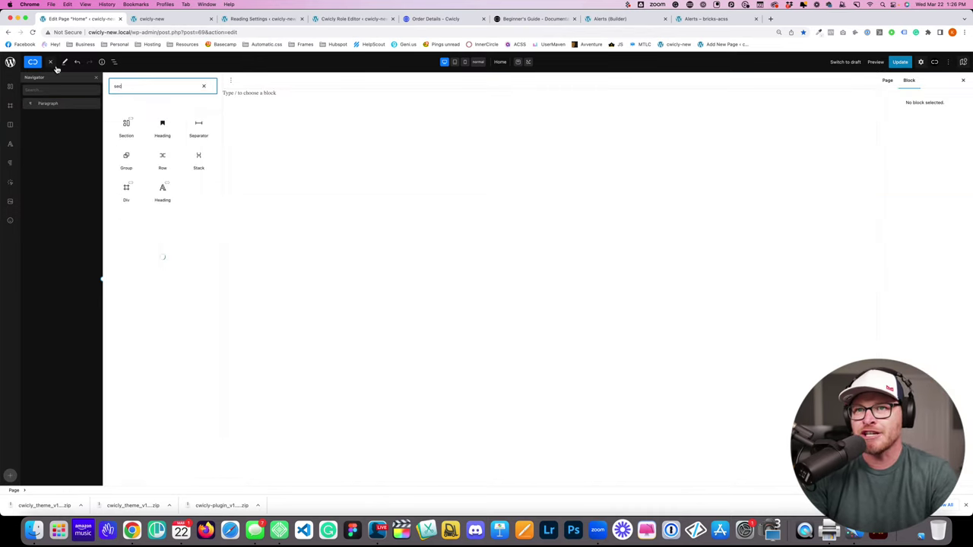
click(130, 126)
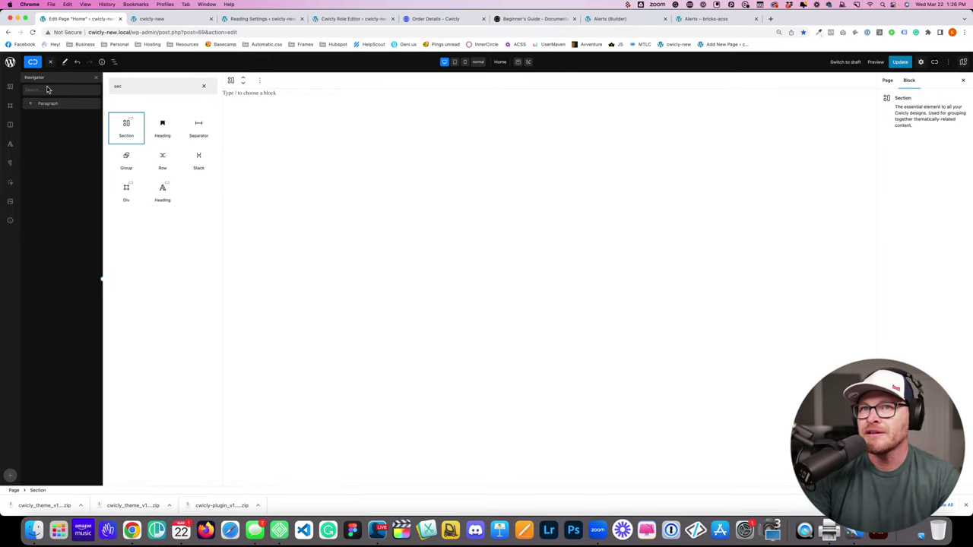
click(95, 105)
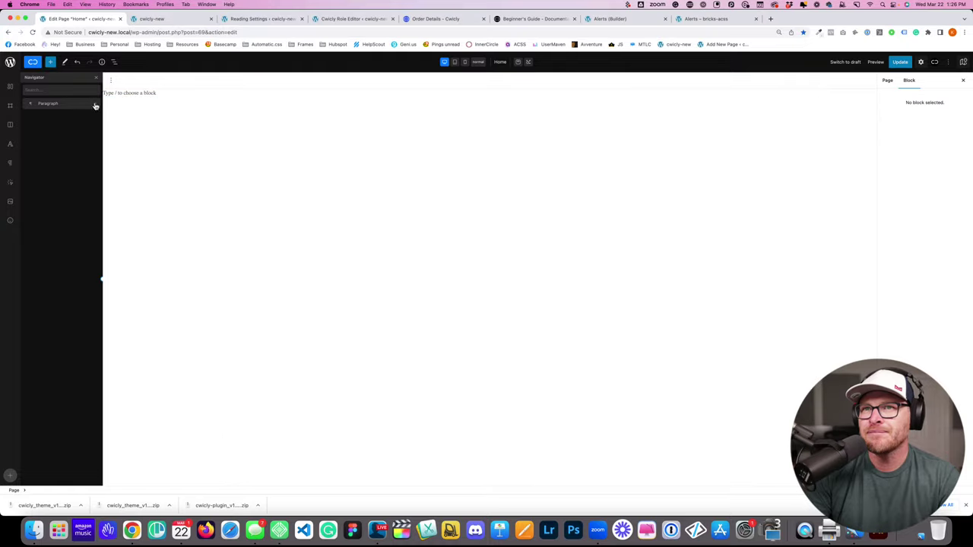
Step: Try to delete the empty Paragraph block from the page
click(57, 107)
click(95, 105)
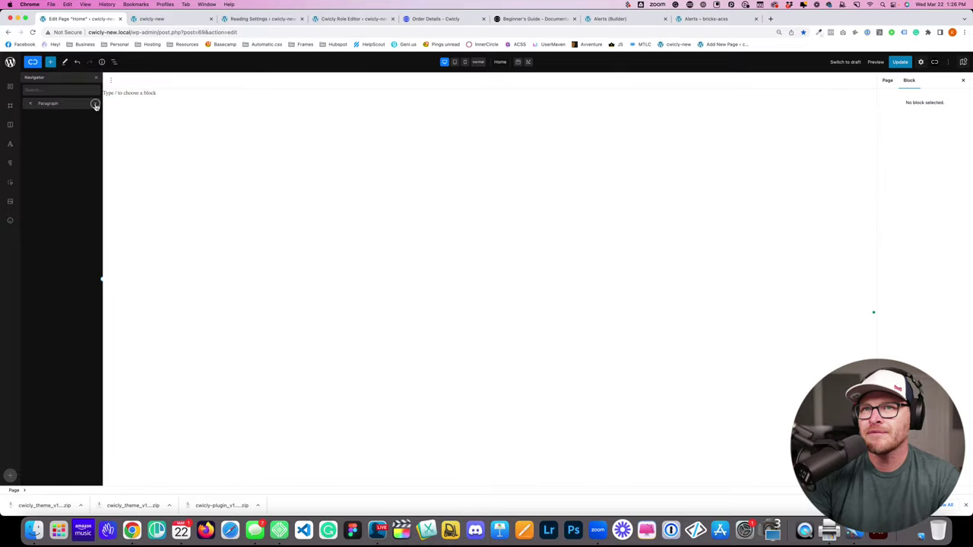
click(95, 105)
click(95, 106)
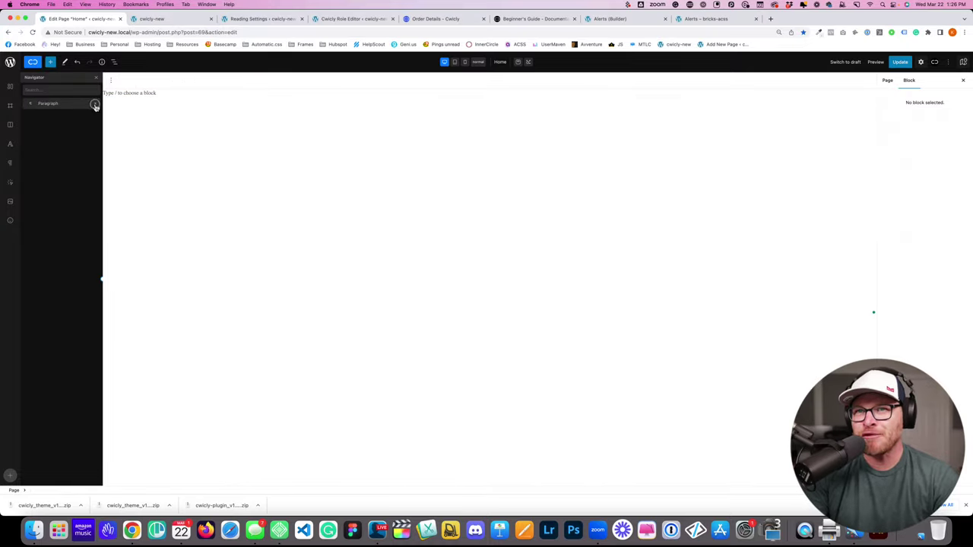
Step: Find the Section block in the block library and insert it on the page
click(50, 62)
text(sec)
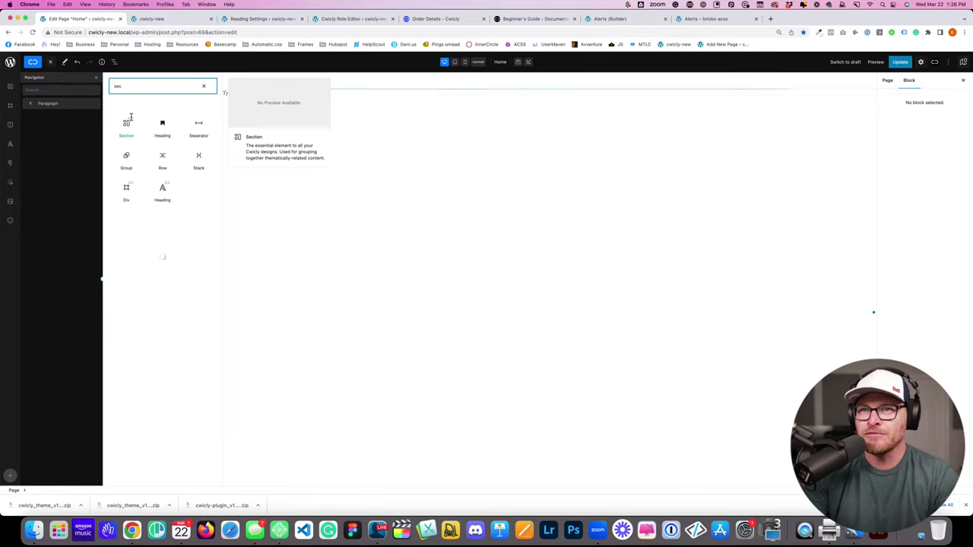
click(126, 123)
click(125, 124)
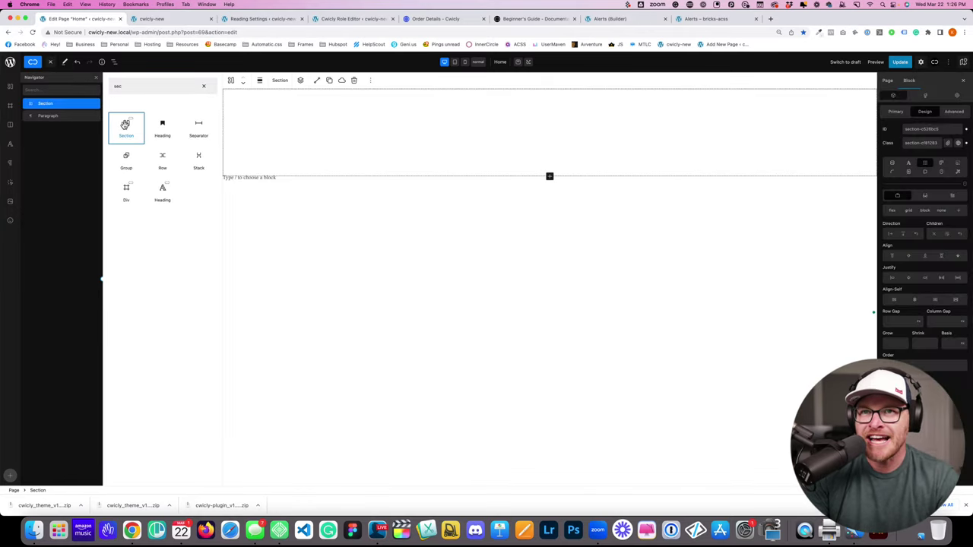
Step: Insert a Div block named Grid and nest it inside the Section
click(45, 106)
click(50, 64)
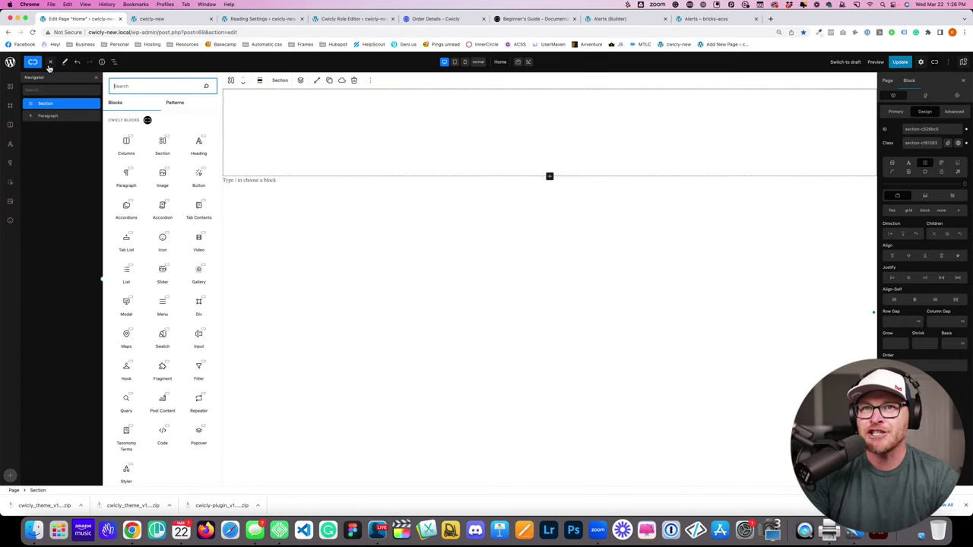
text(div)
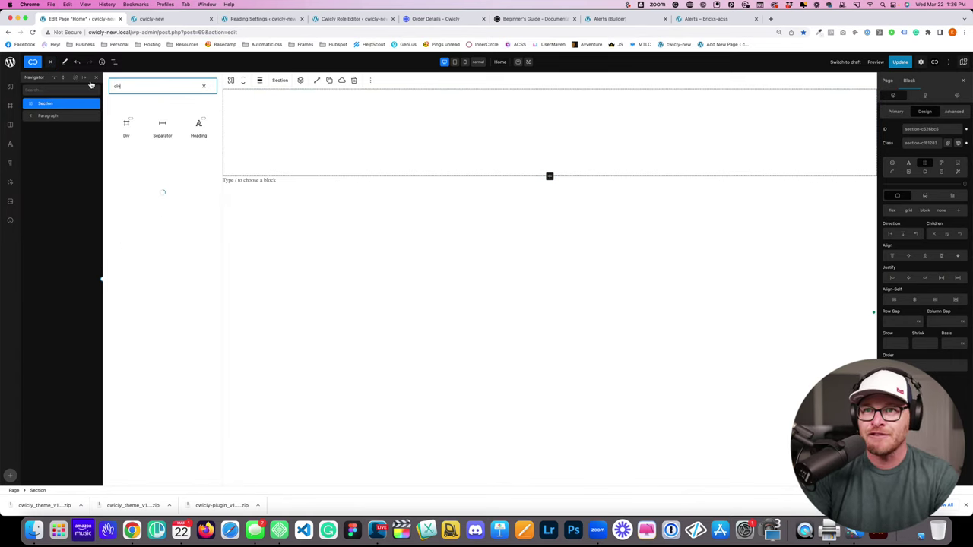
click(124, 128)
click(41, 117)
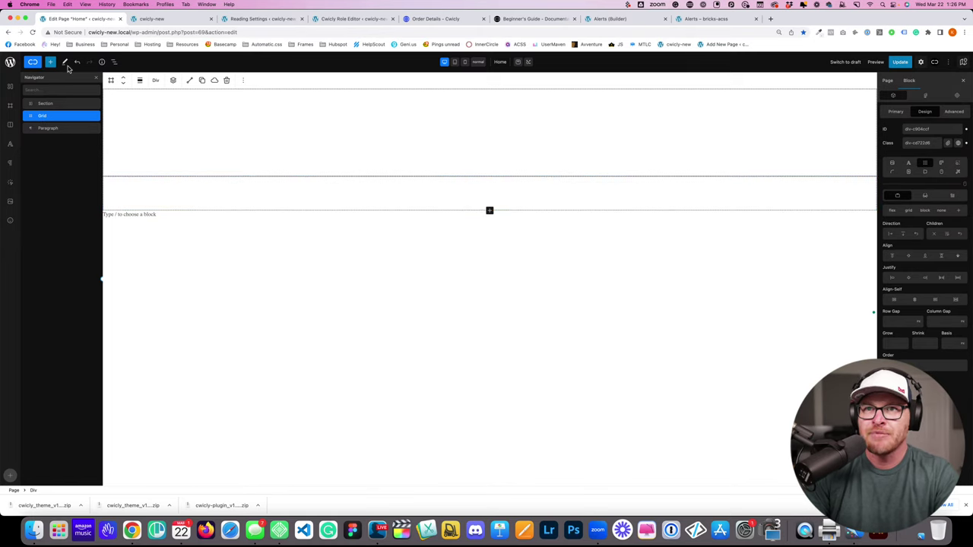
drag(30, 119, 69, 116)
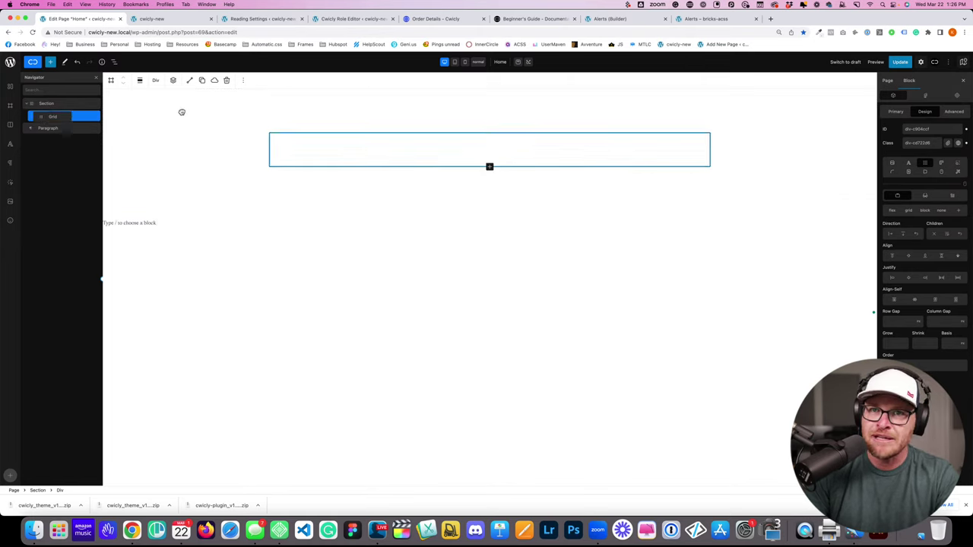
Step: Search the block library for a grid block with the Grid Div selected
click(52, 62)
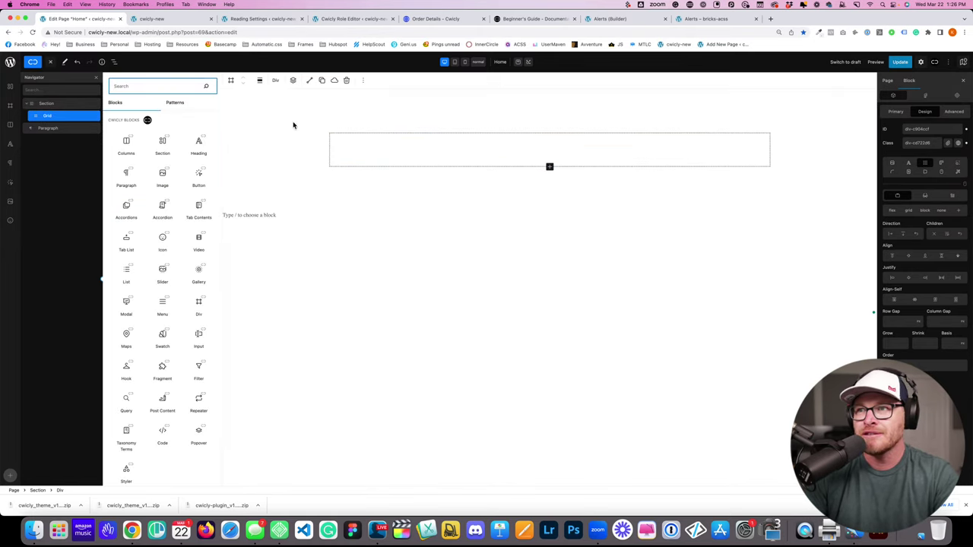
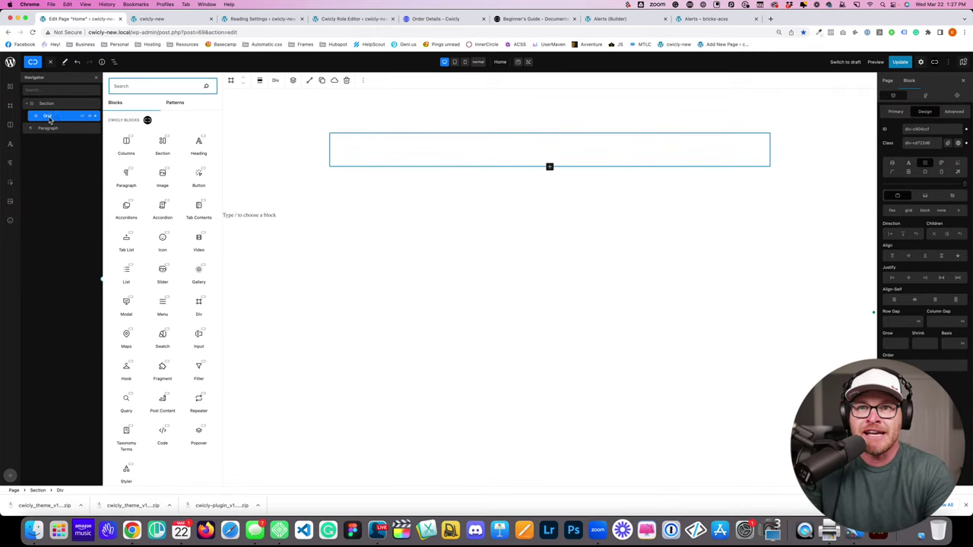
click(63, 120)
click(51, 62)
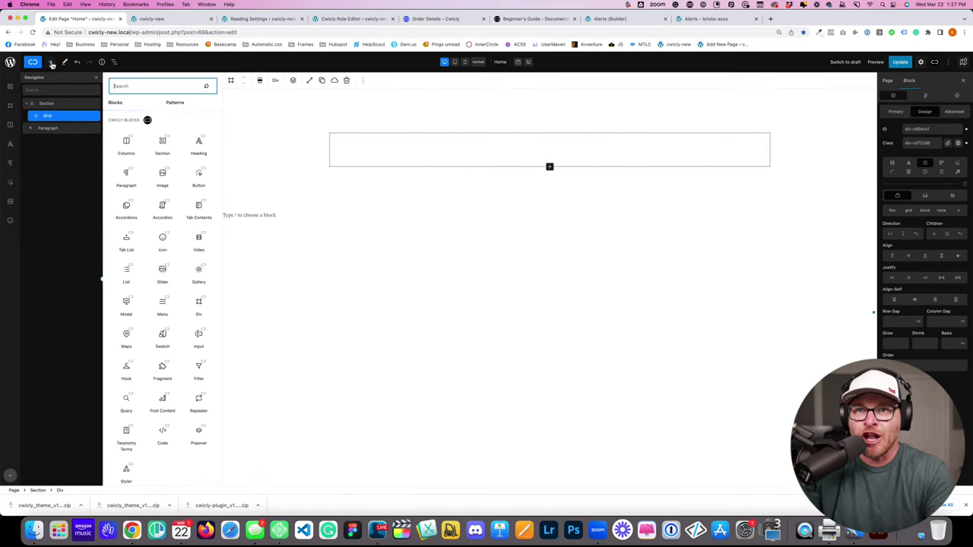
text(grid)
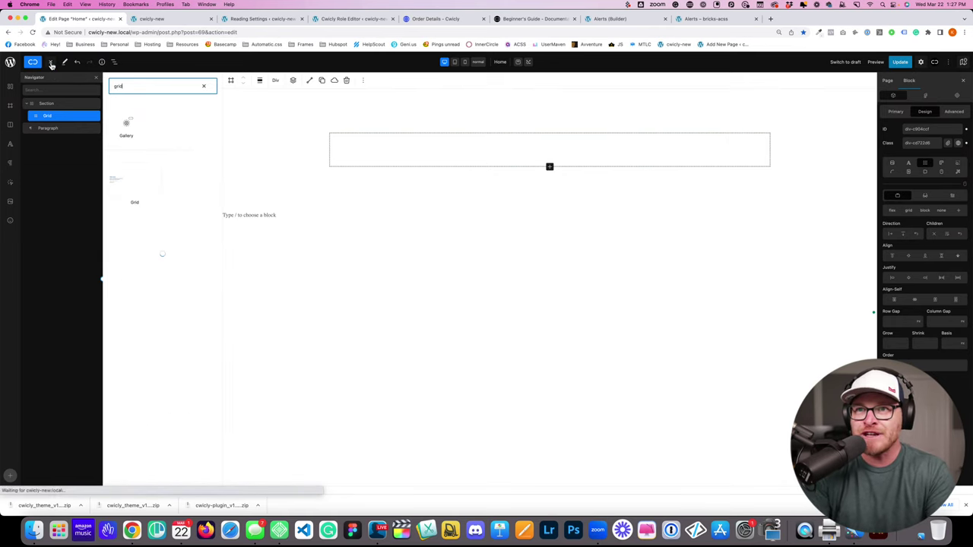
double_click(139, 89)
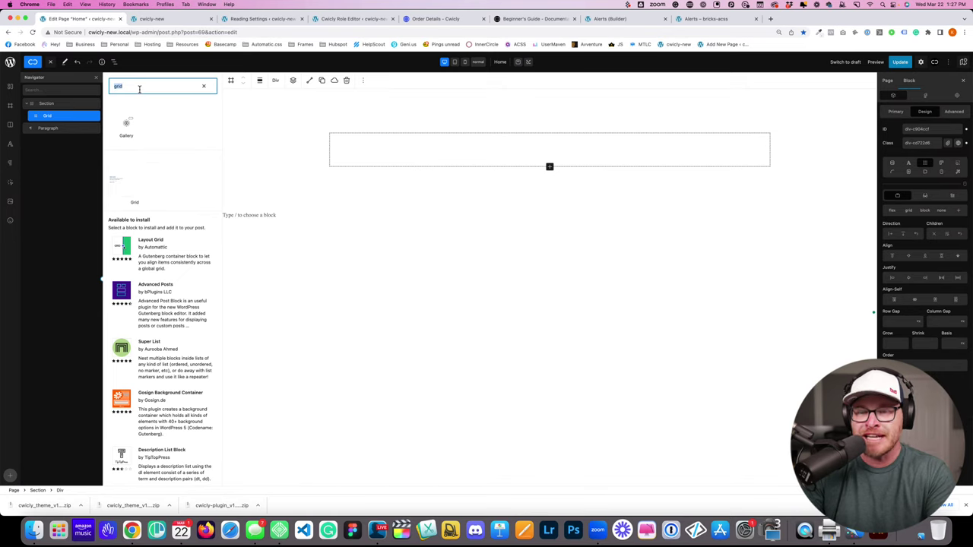
Step: Insert a Div block inside the Grid block and rename it Cell
key(BackSpace)
text(div)
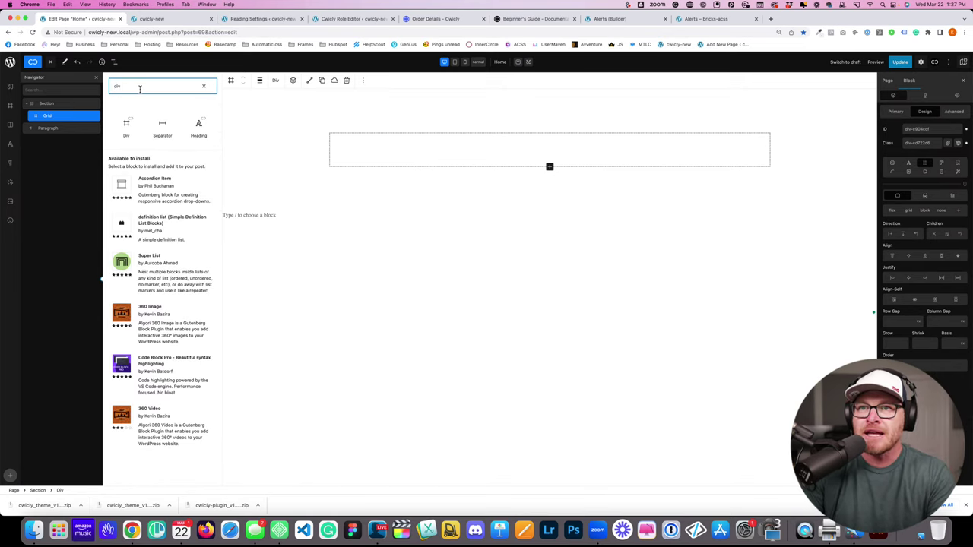
click(127, 124)
click(68, 130)
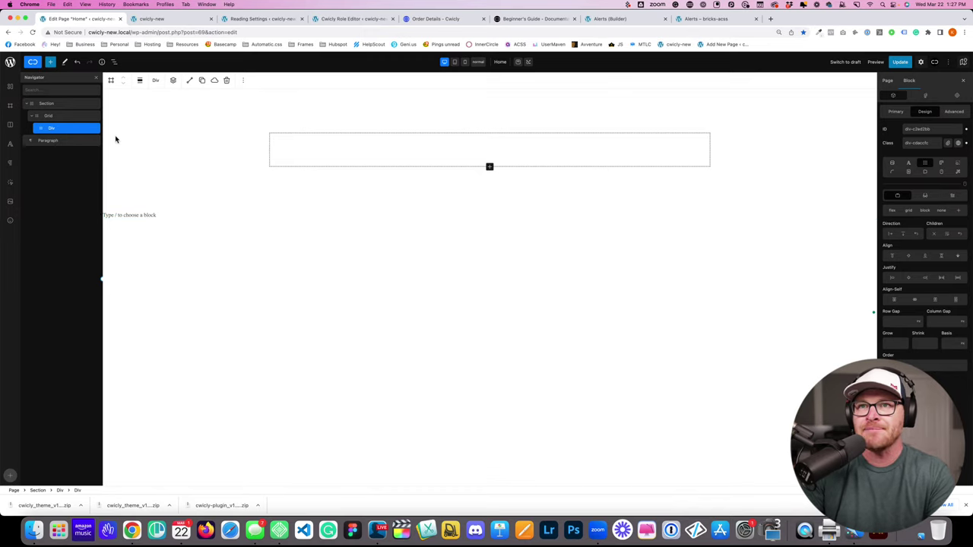
Step: Duplicate the Cell twice so the Grid block holds three Cells
click(60, 115)
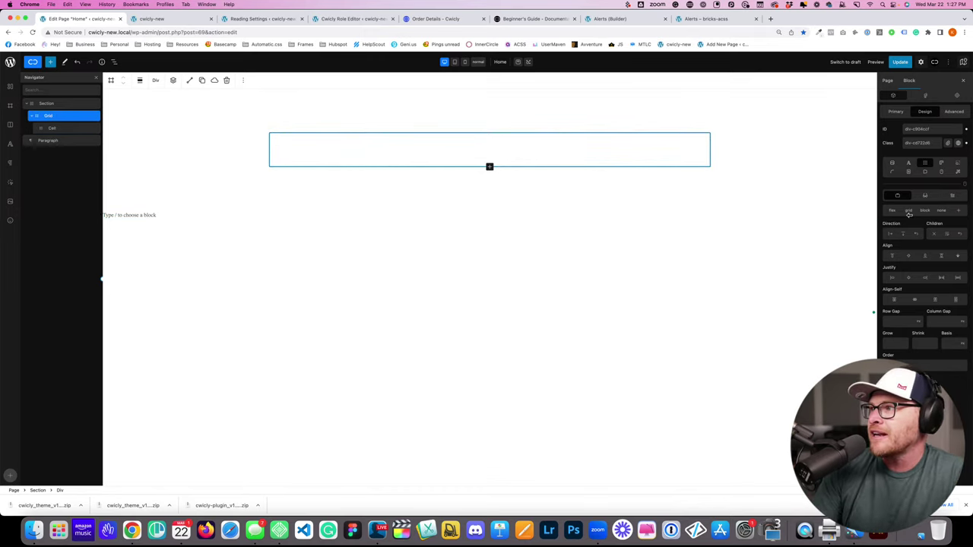
click(45, 129)
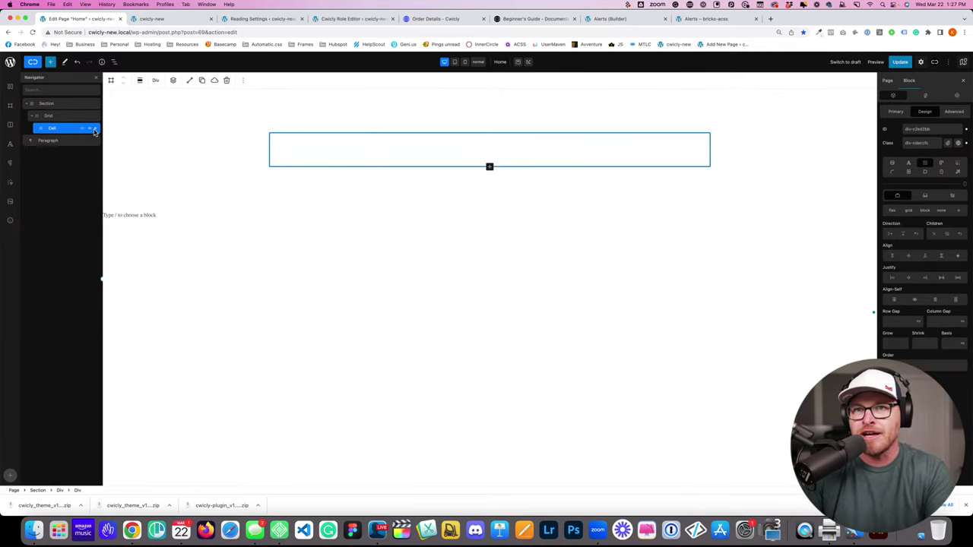
right_click(63, 131)
click(79, 145)
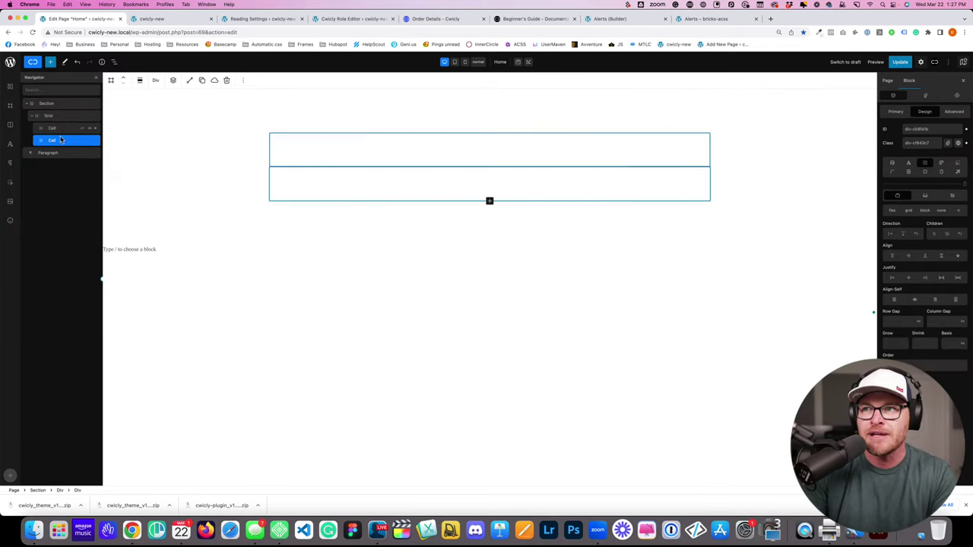
right_click(61, 142)
click(79, 157)
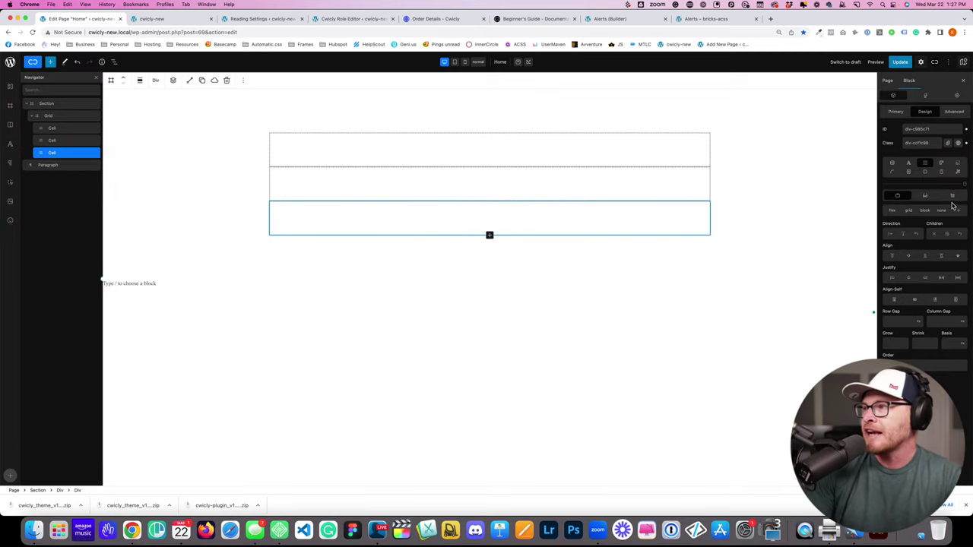
Step: Set the Grid block's display to grid and compare its layout options with those of the first Cell
click(52, 116)
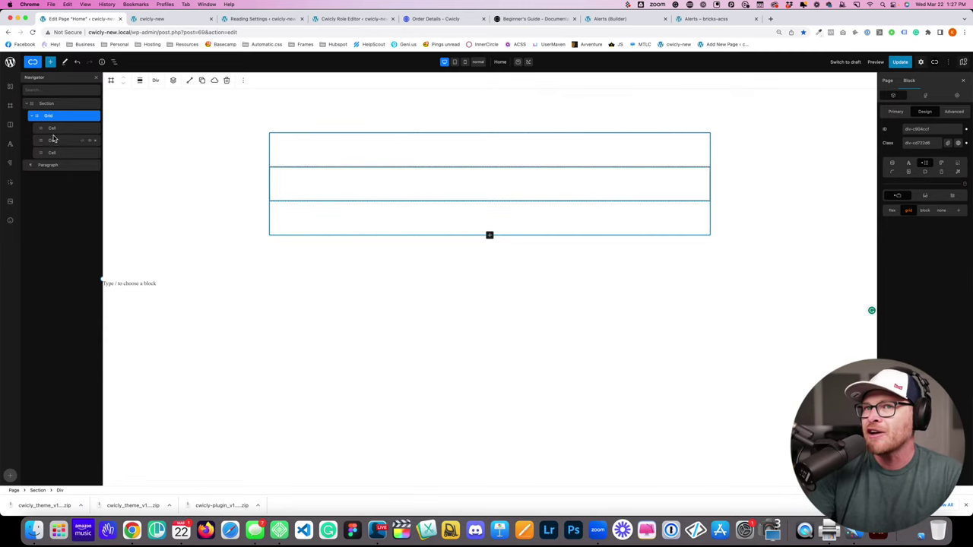
click(340, 161)
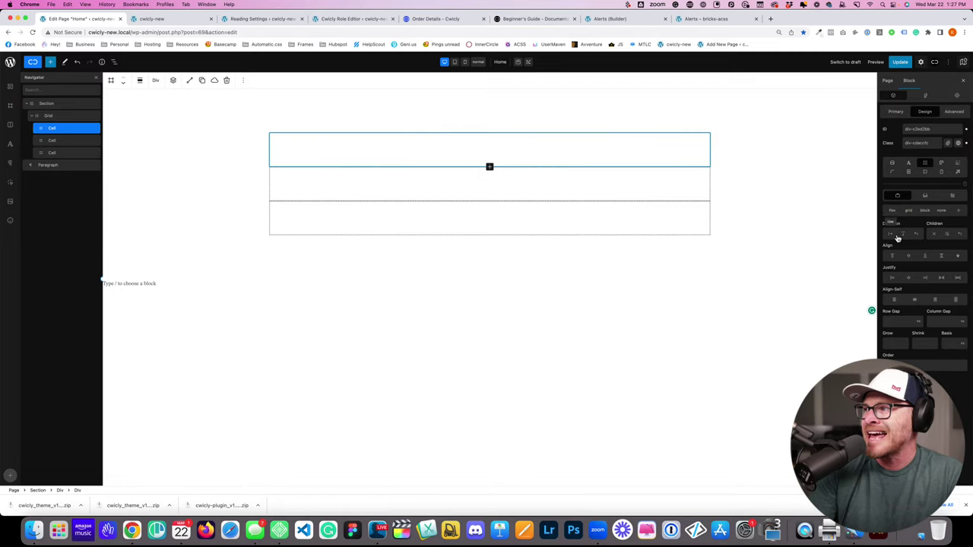
click(44, 117)
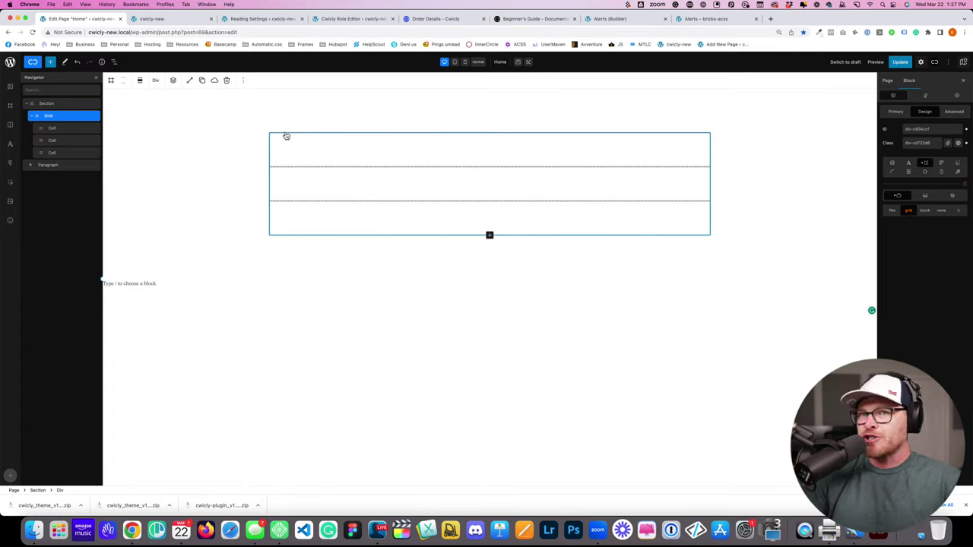
click(53, 128)
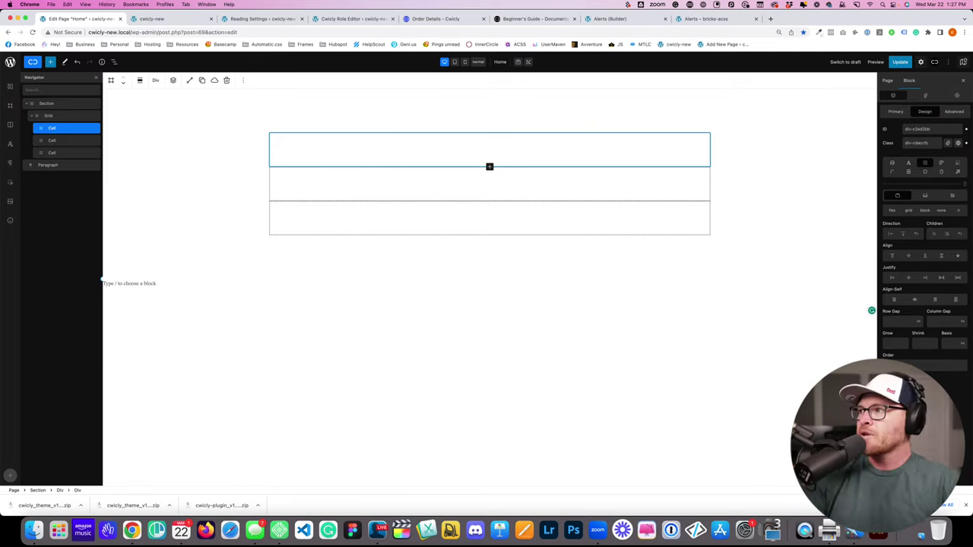
click(44, 115)
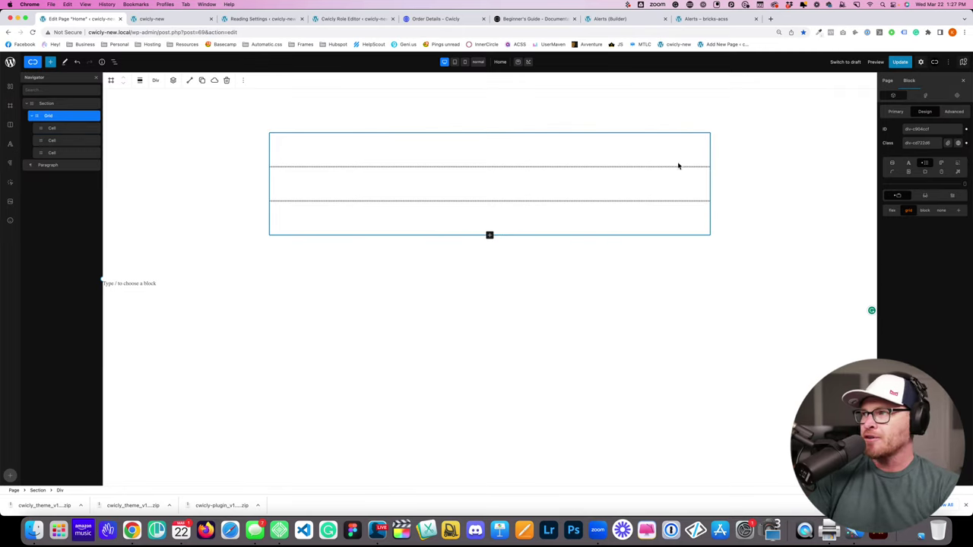
Step: Check the Grid block's primary and design layout settings for grid column and gap options
click(895, 111)
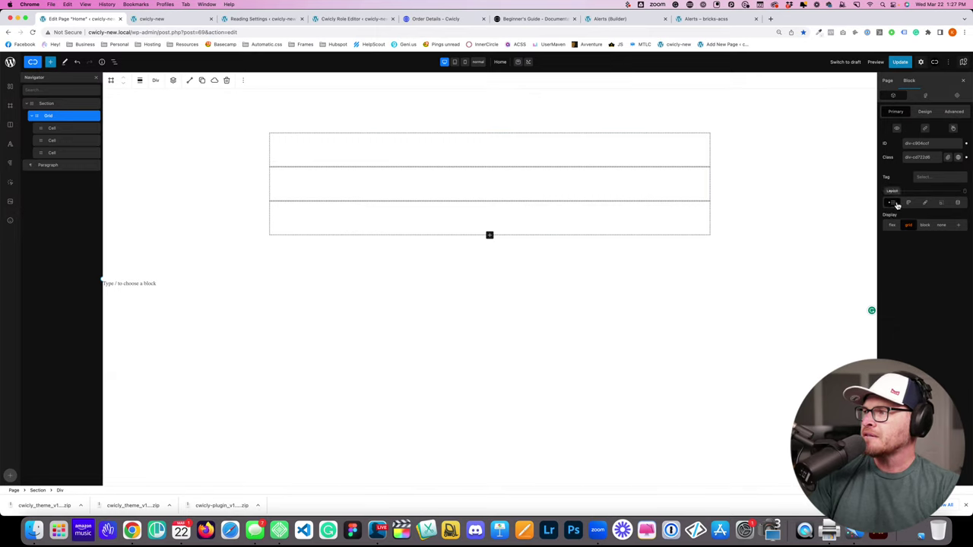
click(959, 227)
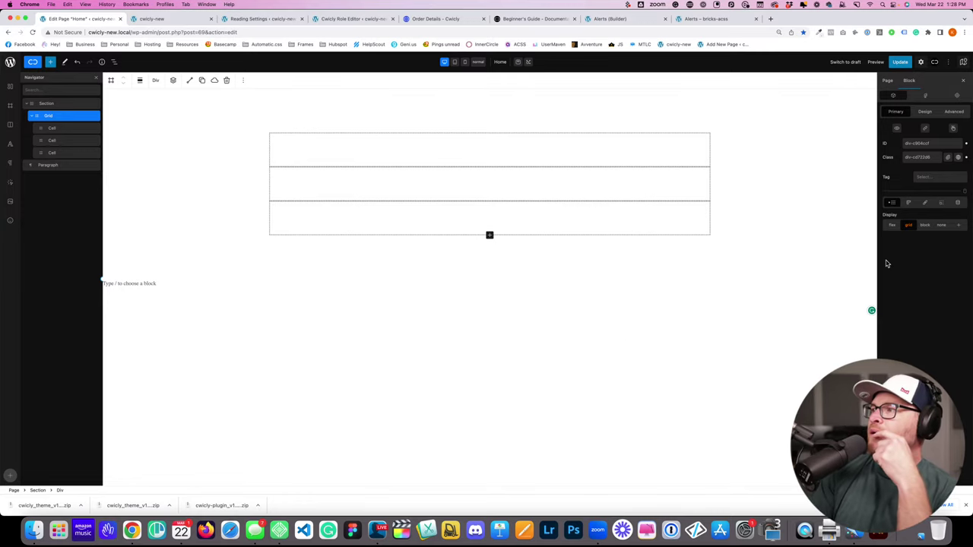
click(925, 112)
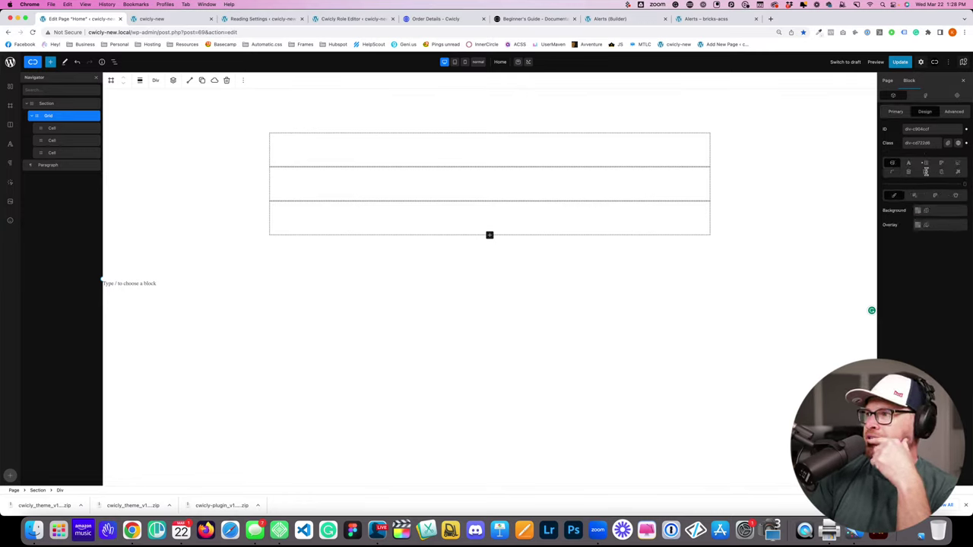
click(925, 163)
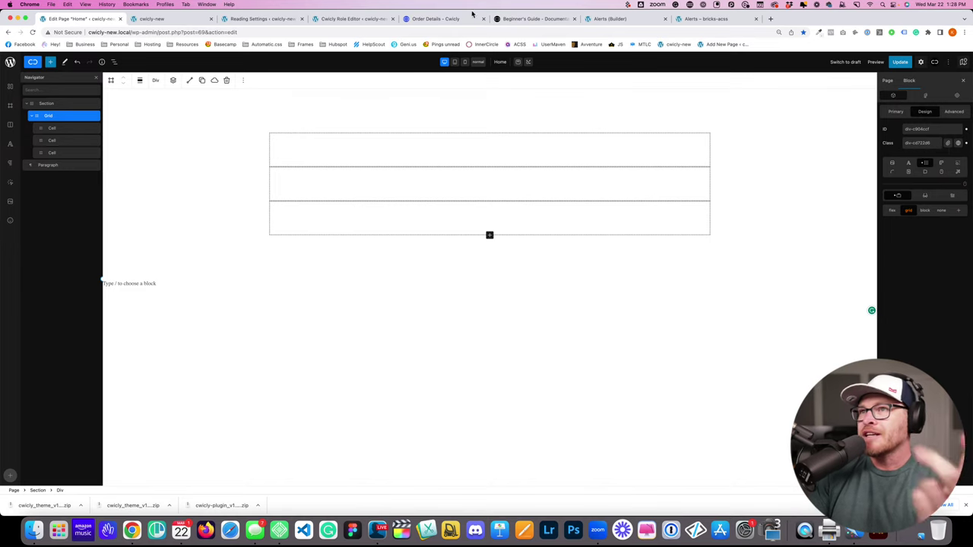
Step: Switch to the Bricks builder's Alerts page, delete the Div inside the Container, and set the Container's display to grid
click(354, 19)
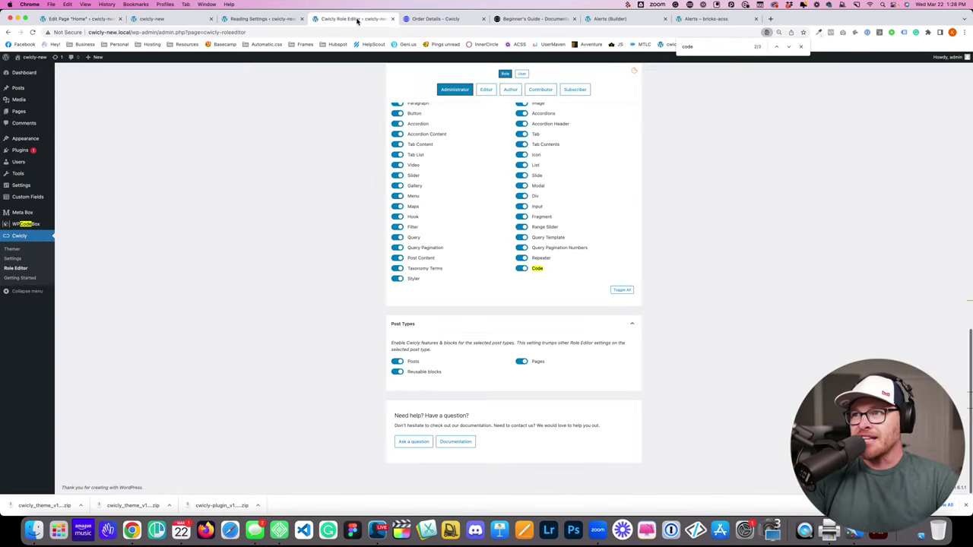
click(616, 19)
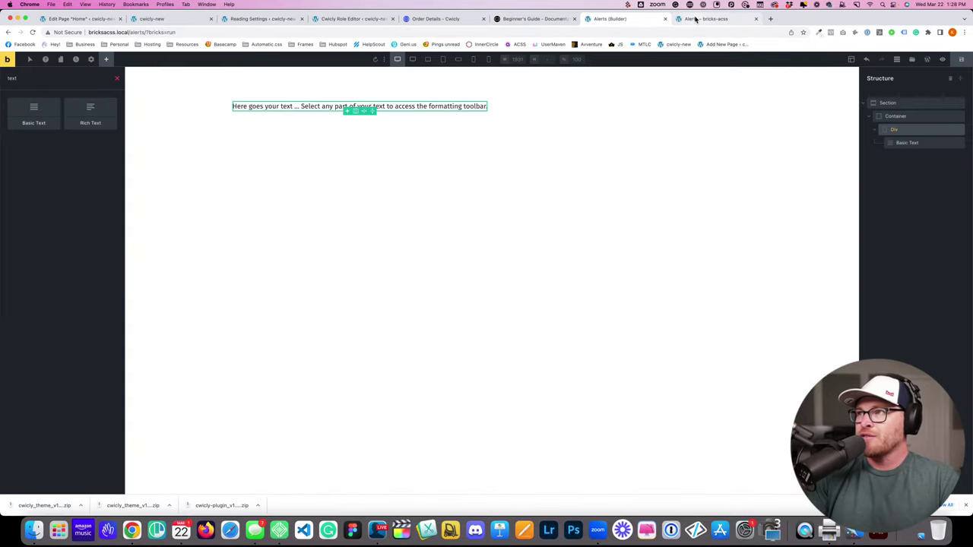
click(960, 130)
click(912, 117)
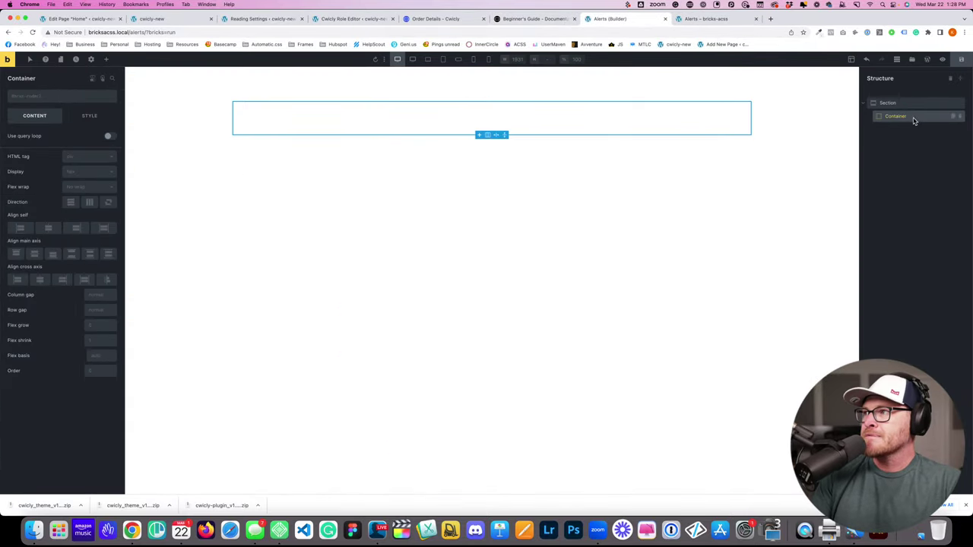
click(72, 174)
click(78, 196)
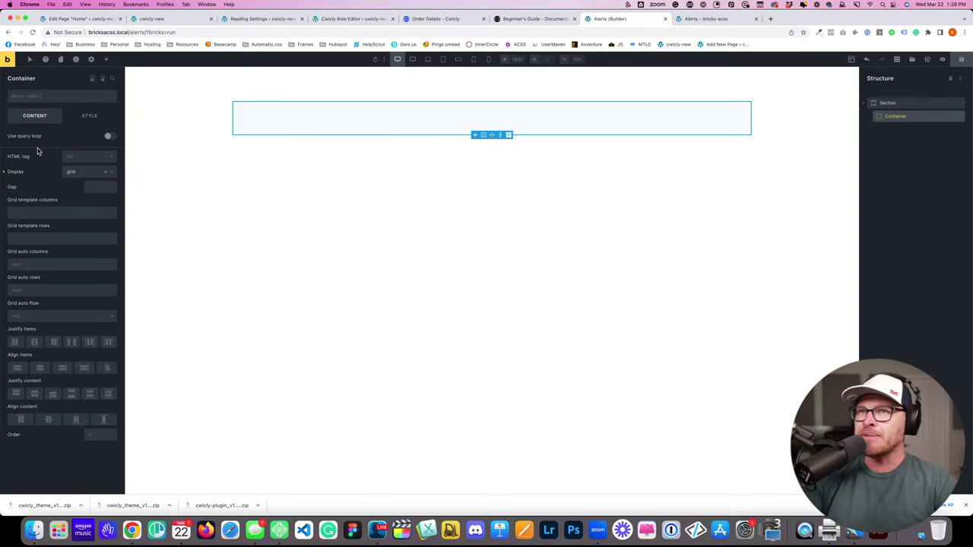
Step: Return to the Cwicly page editor for the Home page and examine the first Cell's layout options
click(523, 17)
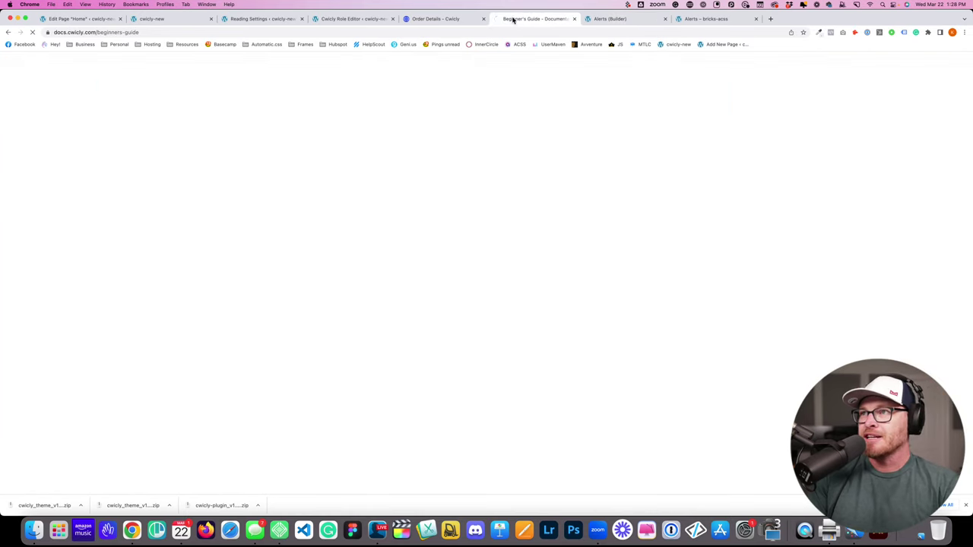
click(425, 18)
click(361, 21)
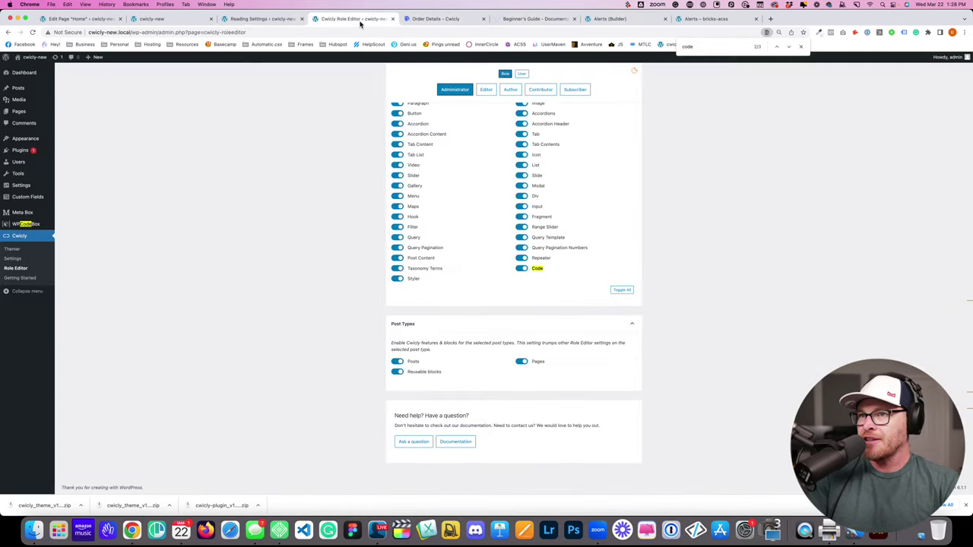
click(280, 20)
click(130, 20)
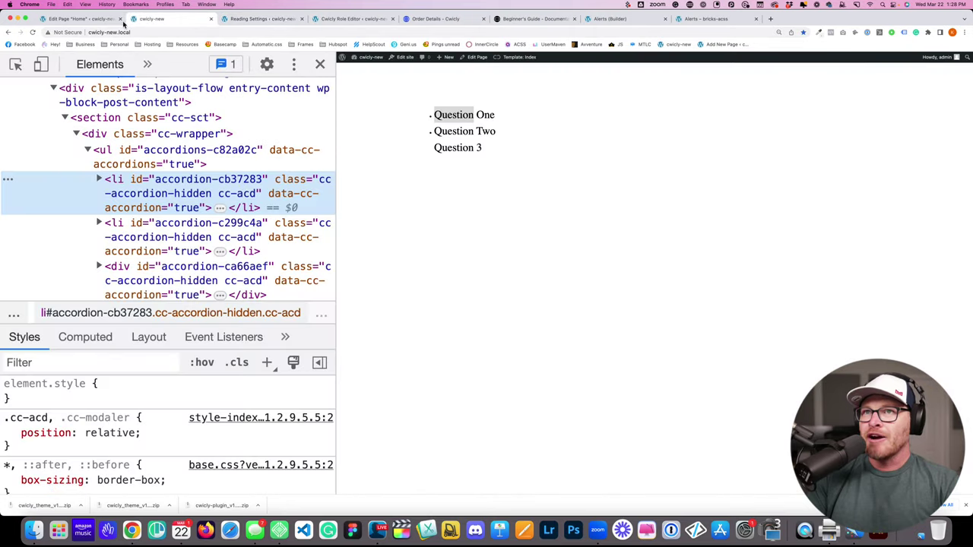
click(77, 20)
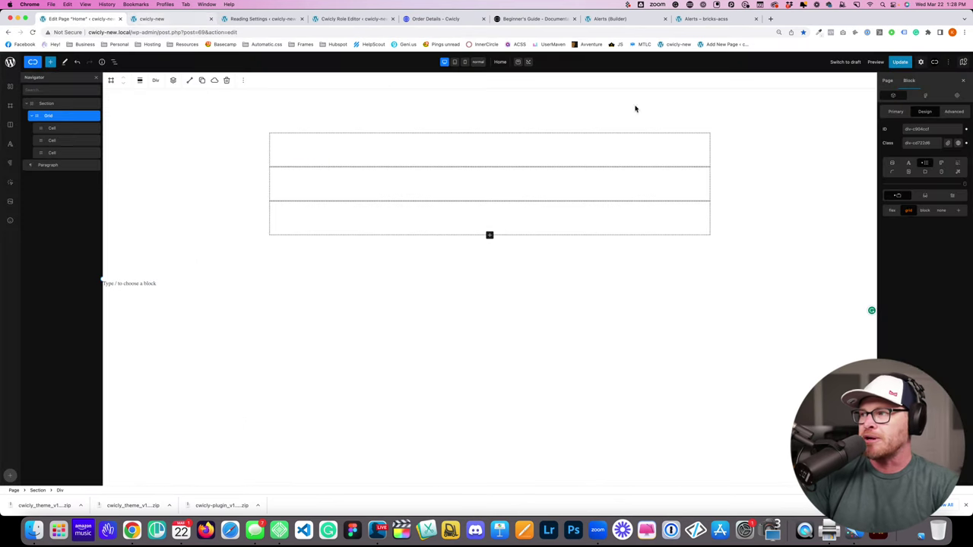
click(63, 129)
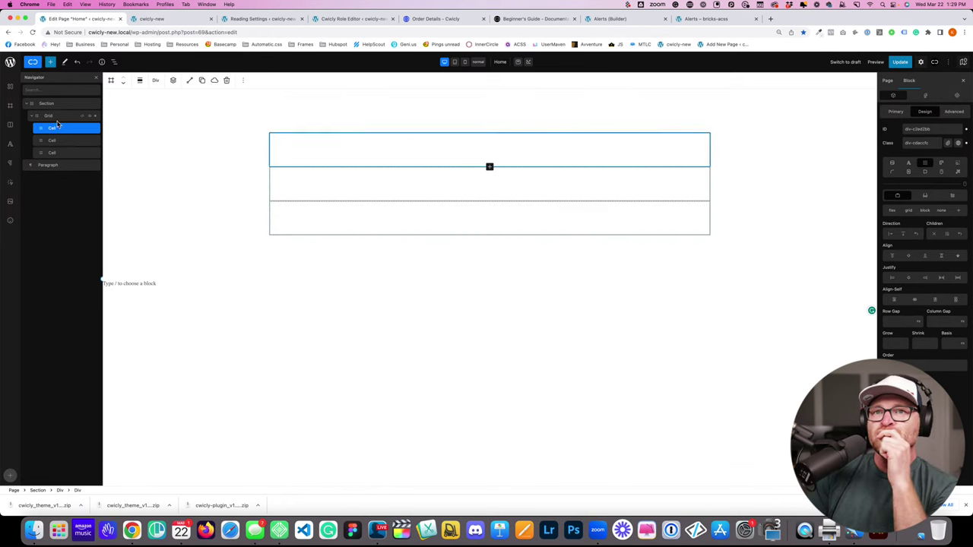
click(161, 19)
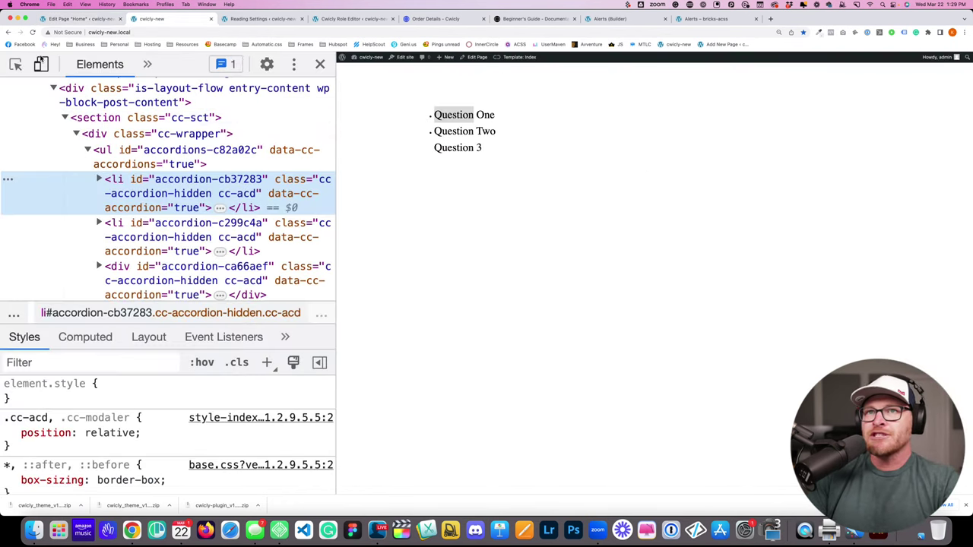
click(84, 20)
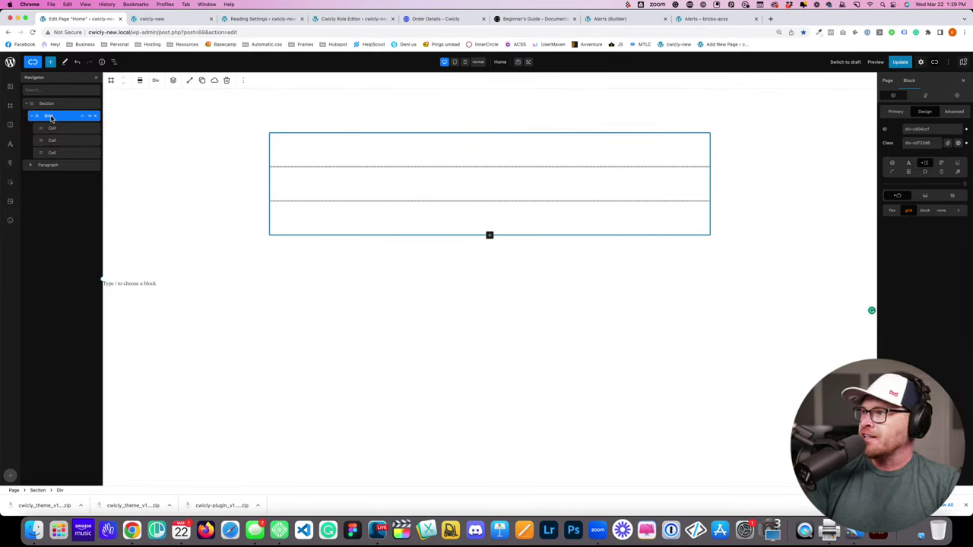
Step: Open the Grid block's custom CSS in a floating editor, then enlarge it and place it below the Cells
click(954, 111)
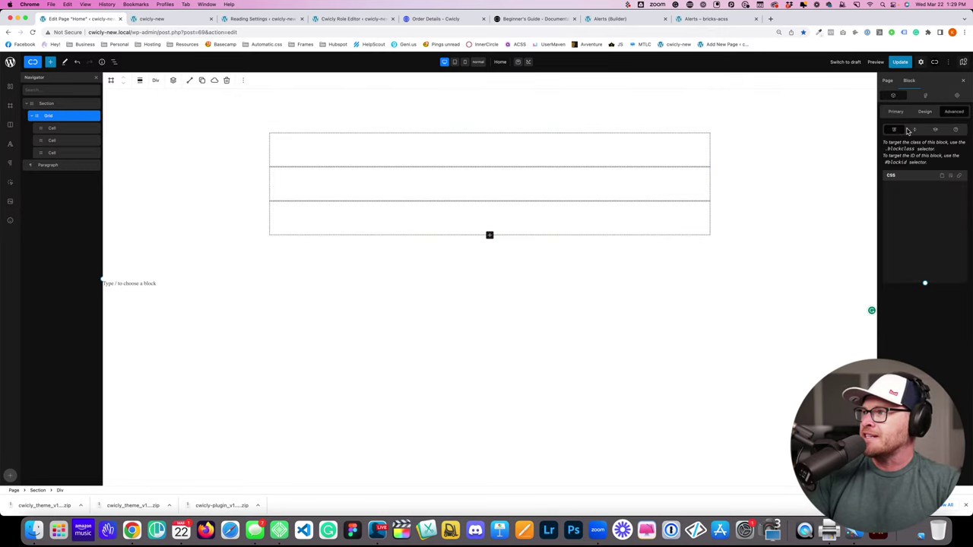
click(892, 178)
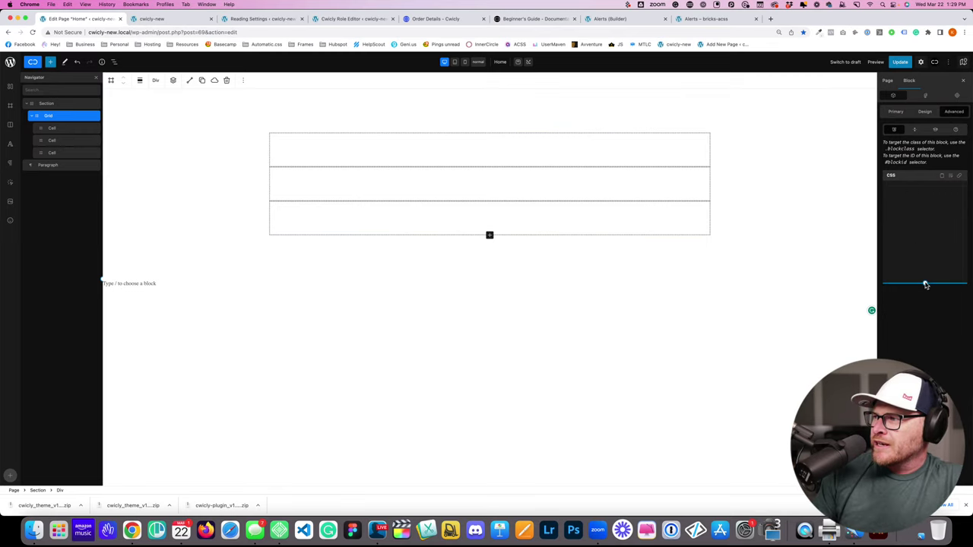
mouse_move(925, 283)
mouse_down()
mouse_move(928, 306)
mouse_move(928, 218)
mouse_move(929, 300)
mouse_move(925, 285)
mouse_up()
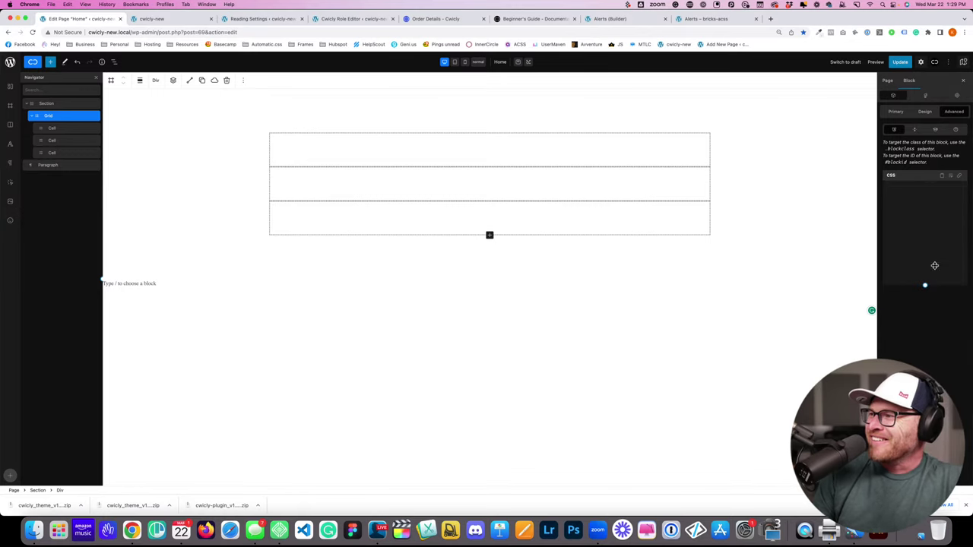
click(943, 177)
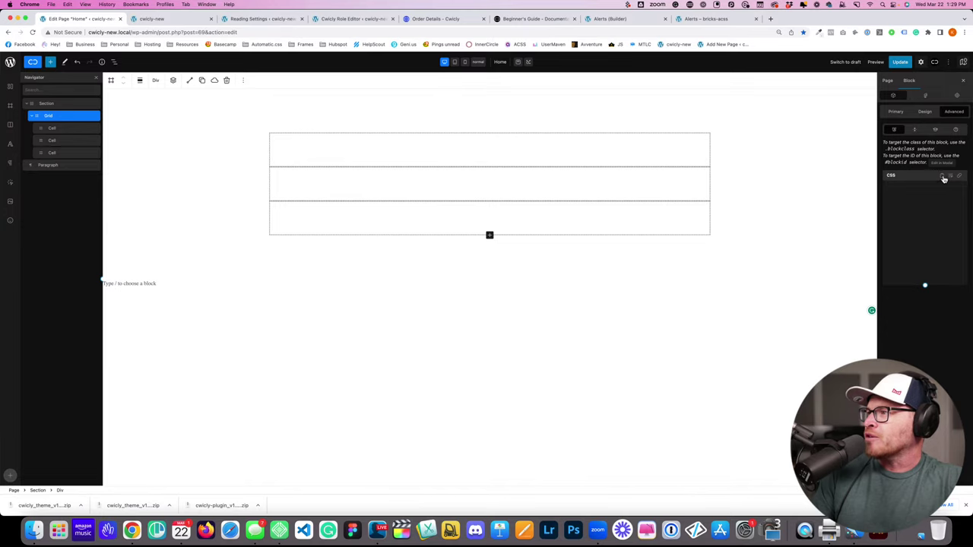
drag(533, 322, 692, 367)
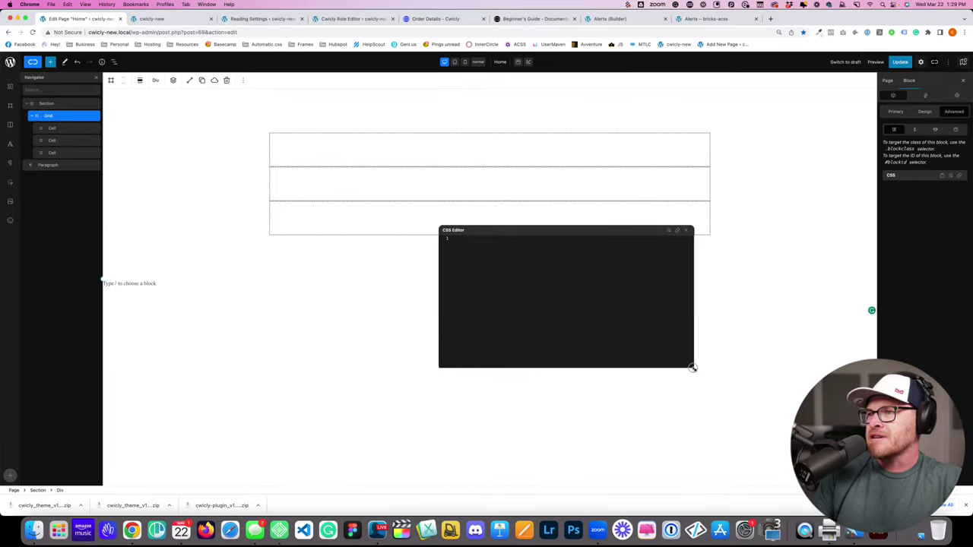
drag(476, 231, 278, 277)
click(276, 303)
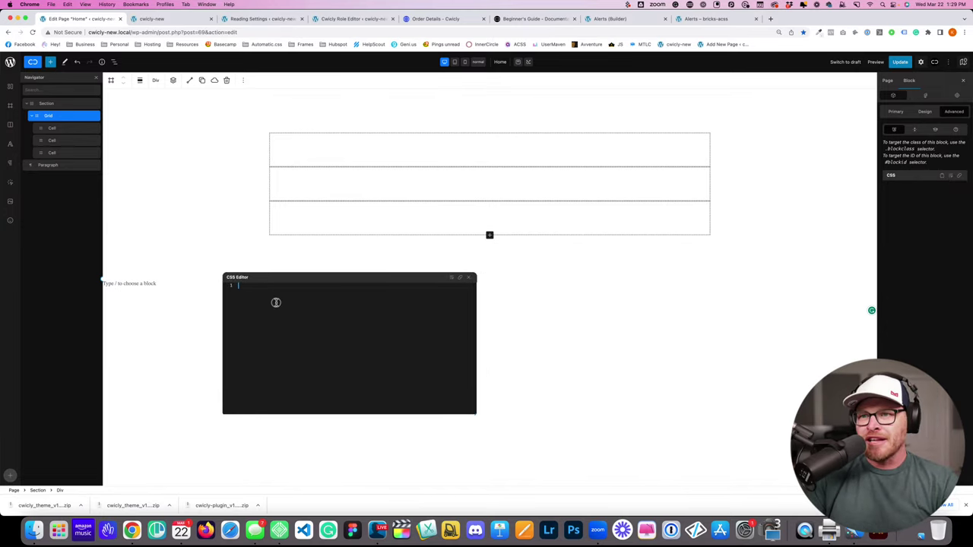
Step: Write a .blockclass rule in the Grid block's CSS containing display: grid;
key(ctrl+space)
key(Escape)
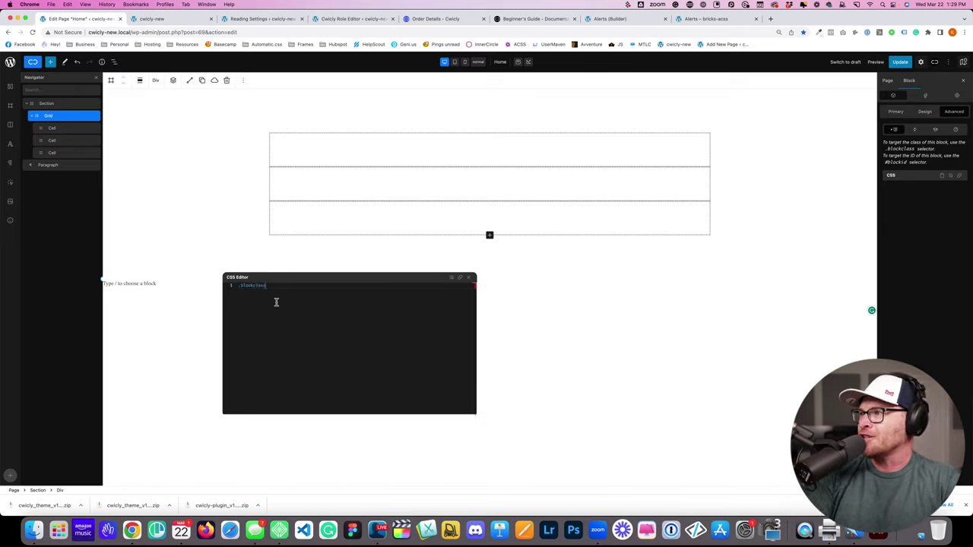
key(Return)
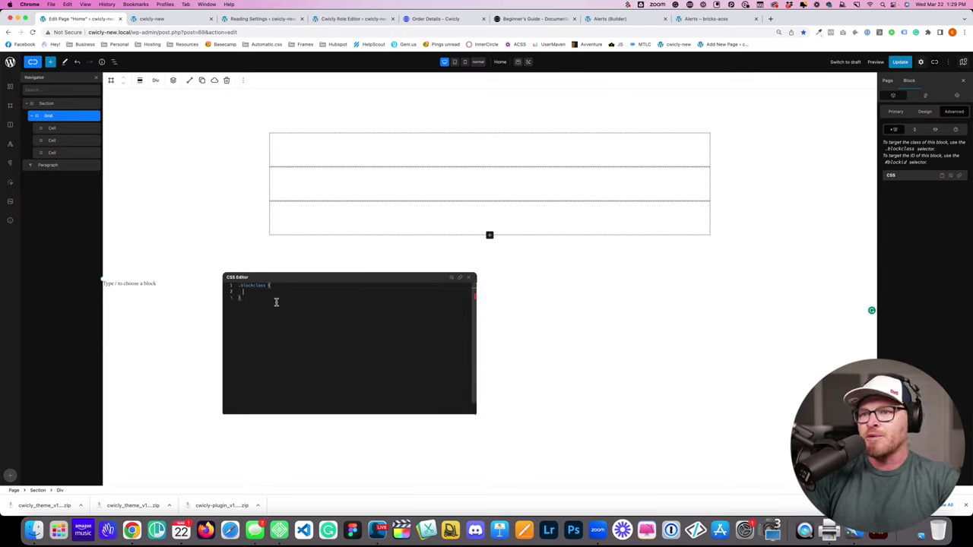
text(display)
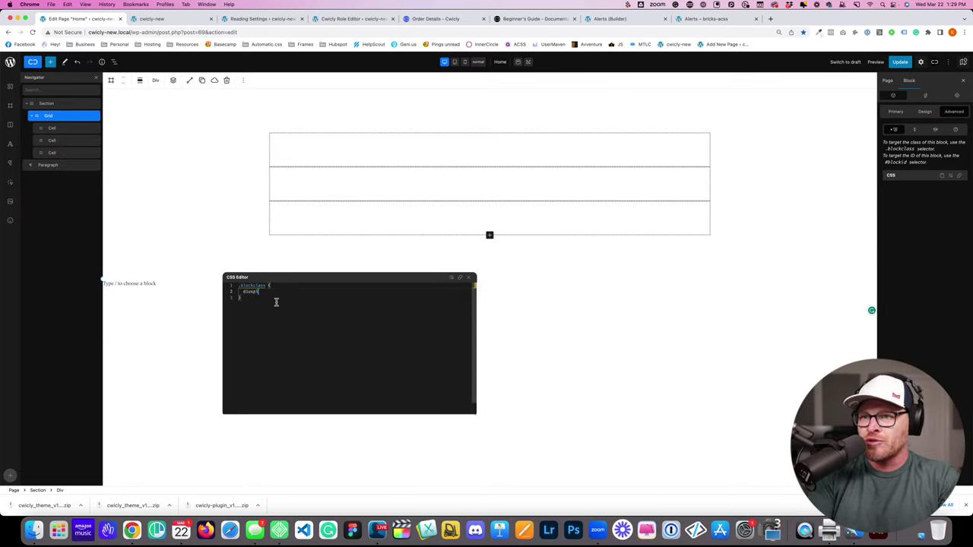
text(: g)
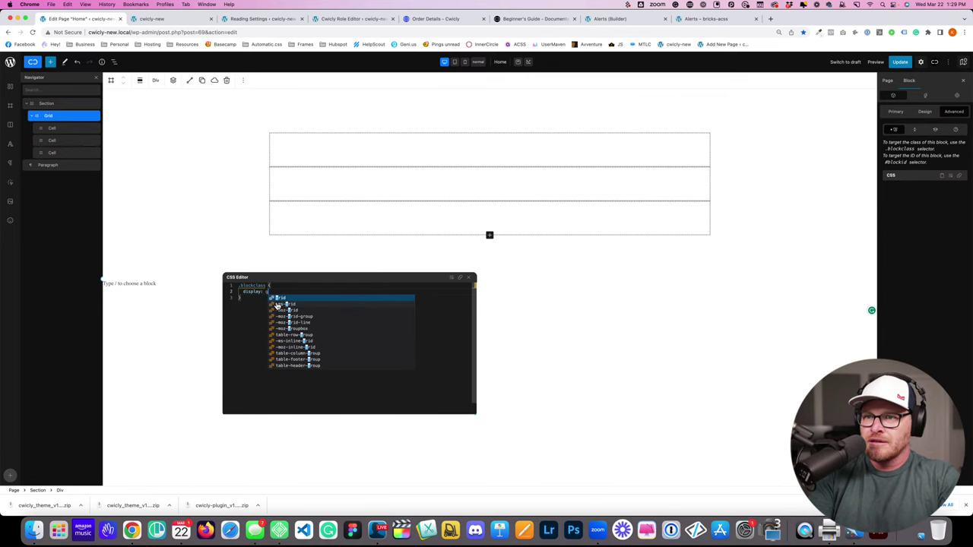
text(rid;)
Step: Add grid-template-columns: repeat(3, minmax(0, 1fr)); to the .blockclass rule
key(super+equal)
key(super+equal)
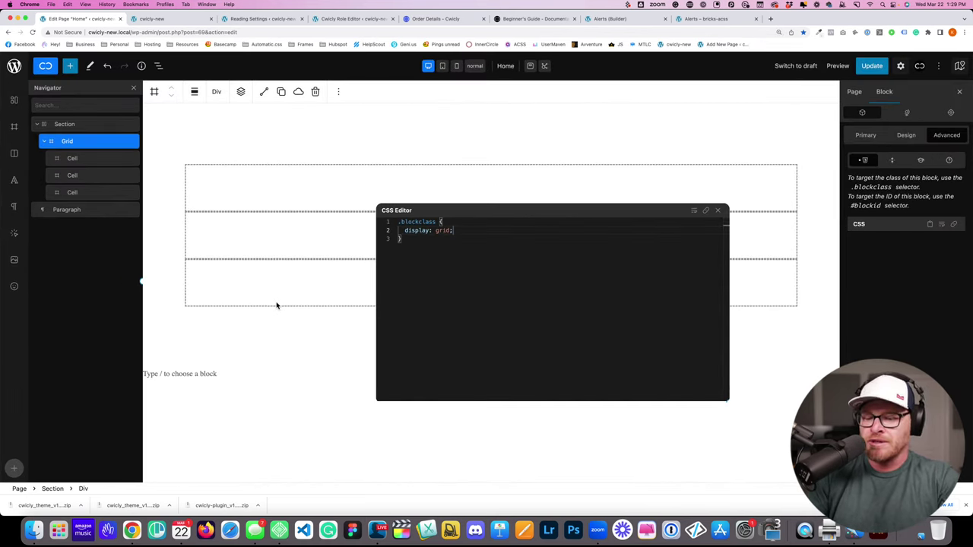
key(Return)
text(grid-template-colum)
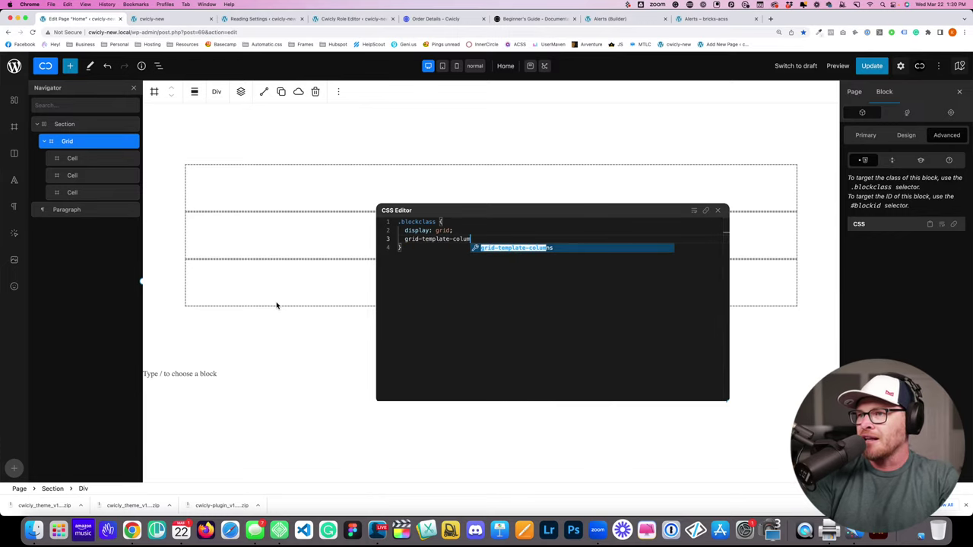
text(ns: repe)
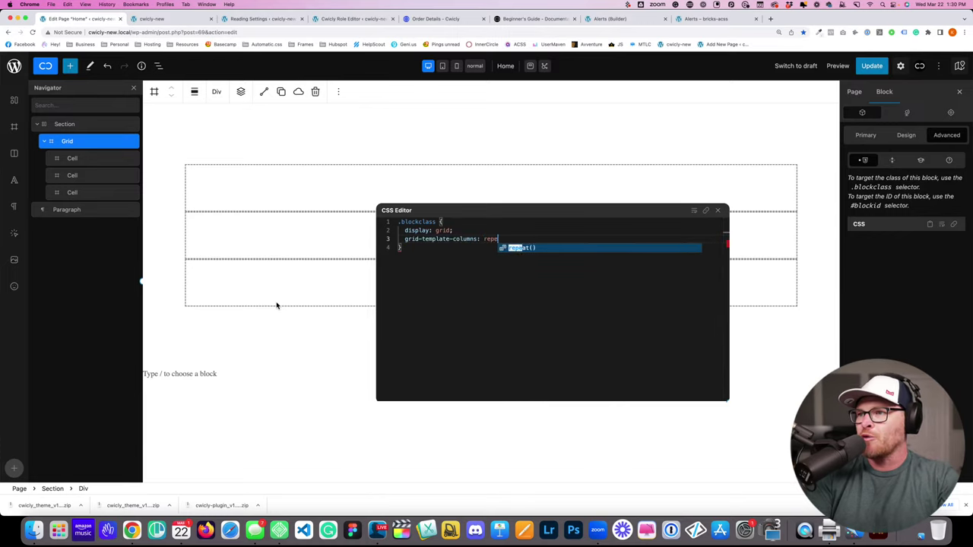
text(at(3, m)
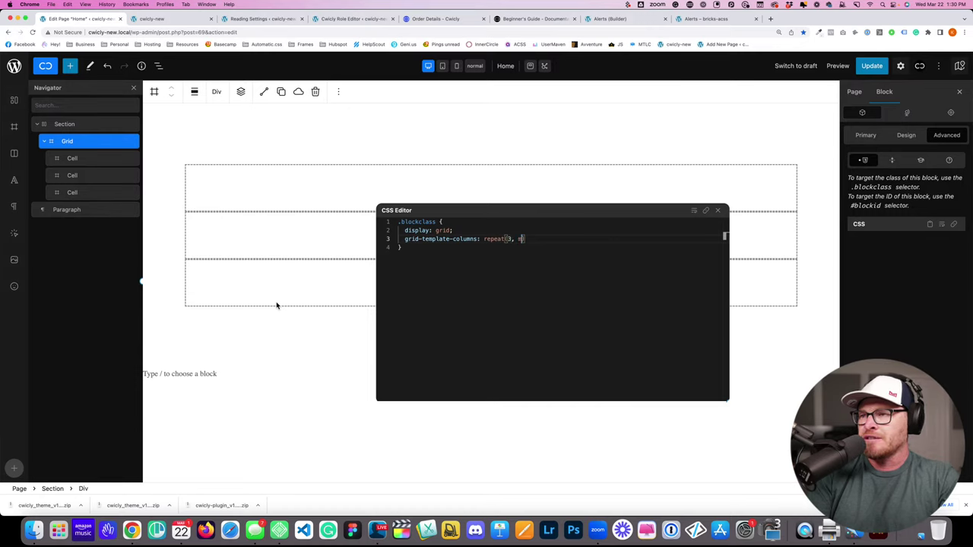
text(inmax()
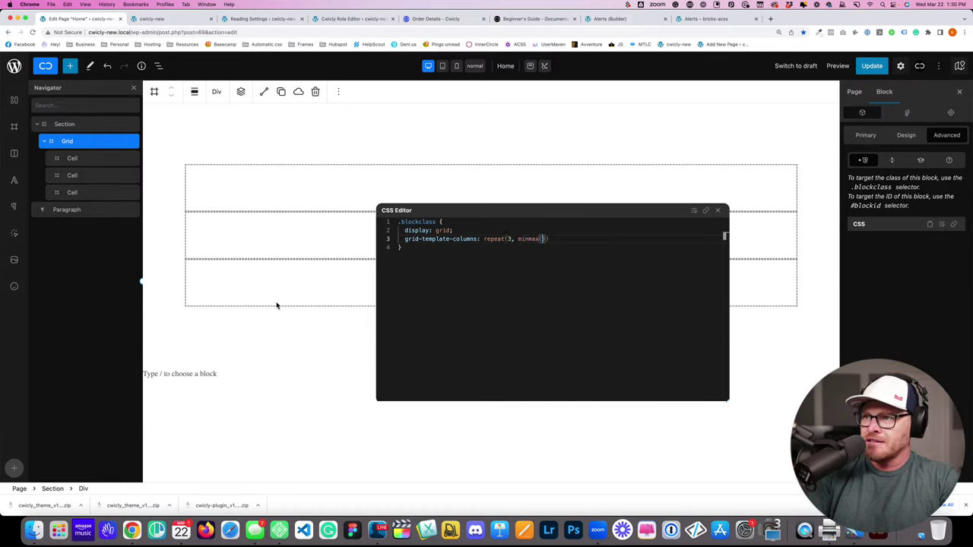
text())
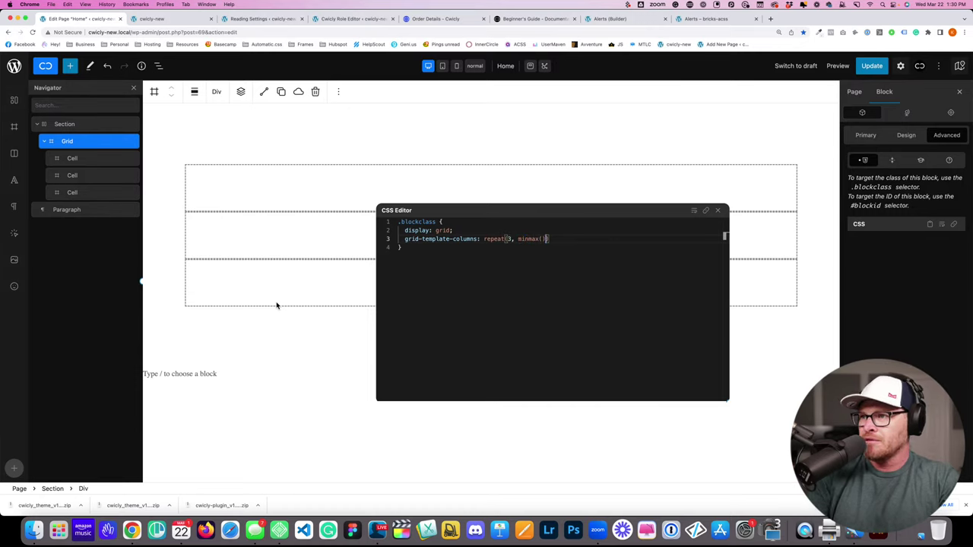
key(Left)
text(0, 1fr))
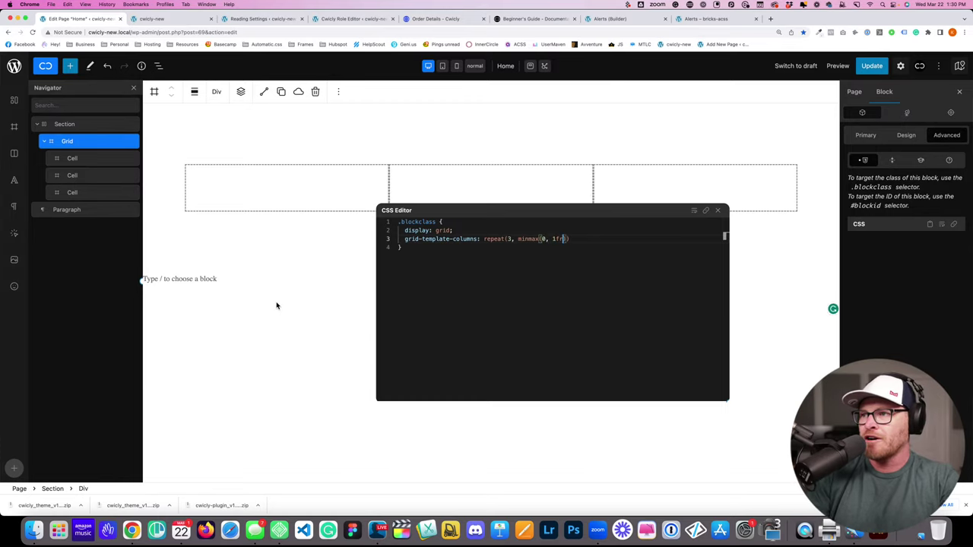
text();)
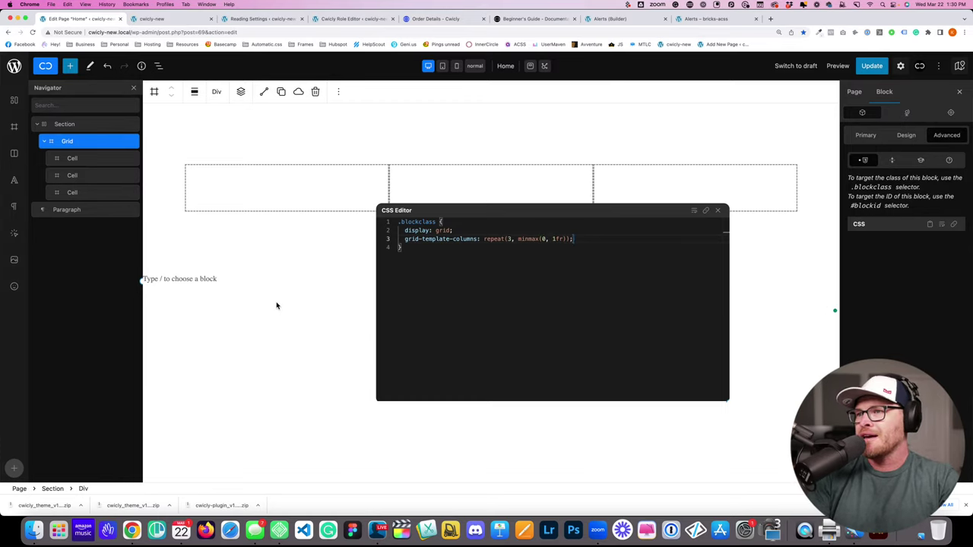
Step: Add gap: 2em; to the Grid block's .blockclass rule and update the page
key(Return)
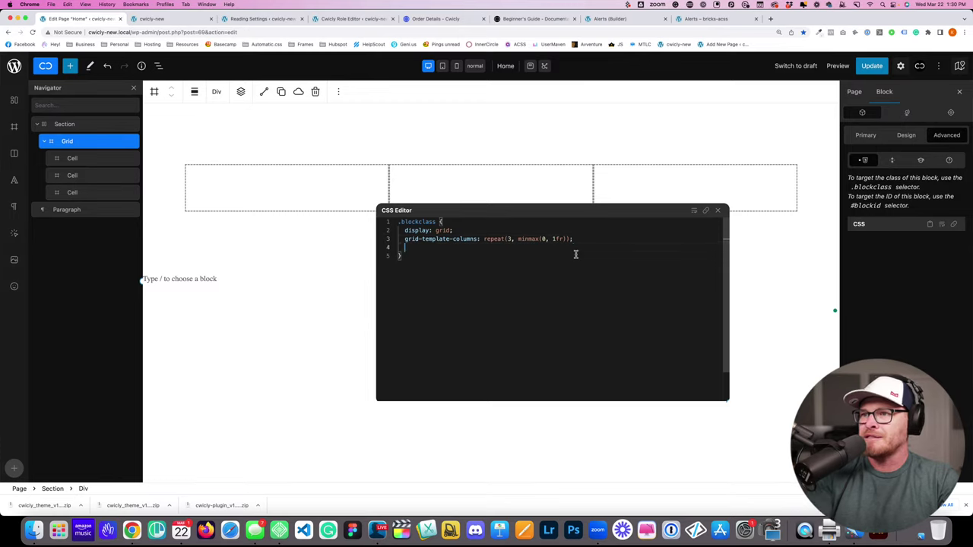
text(gap: )
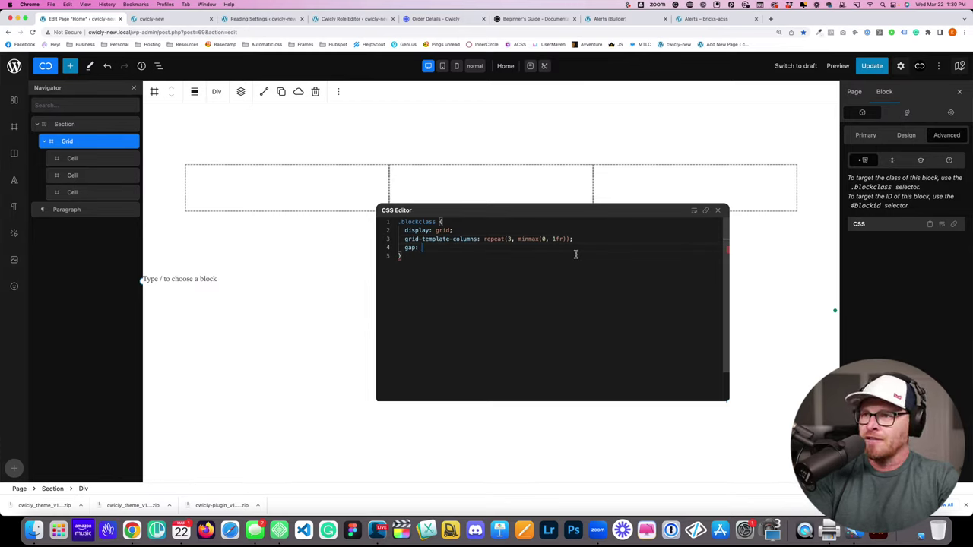
text(2em;)
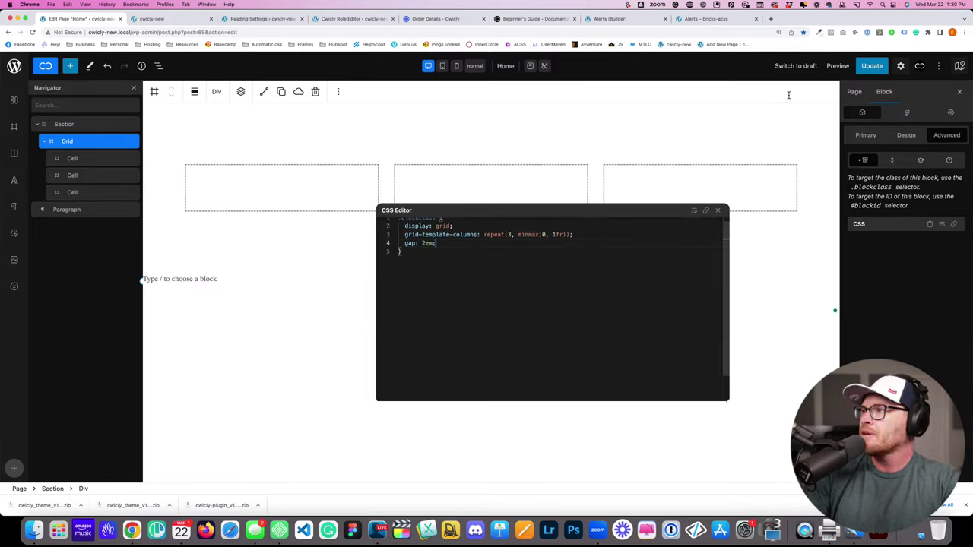
key(super+s)
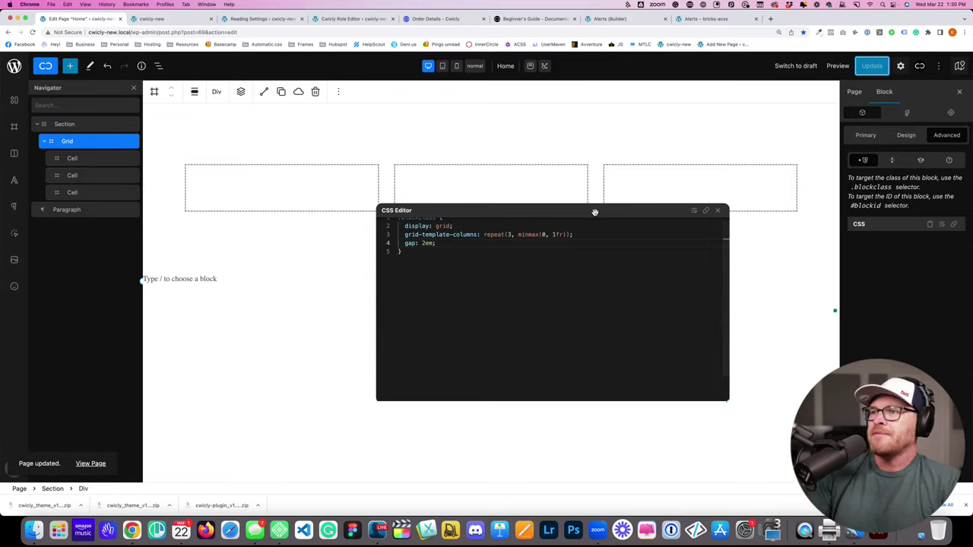
Step: Move the floating CSS editor below the Cells and shrink it to a more compact size
drag(588, 211, 597, 285)
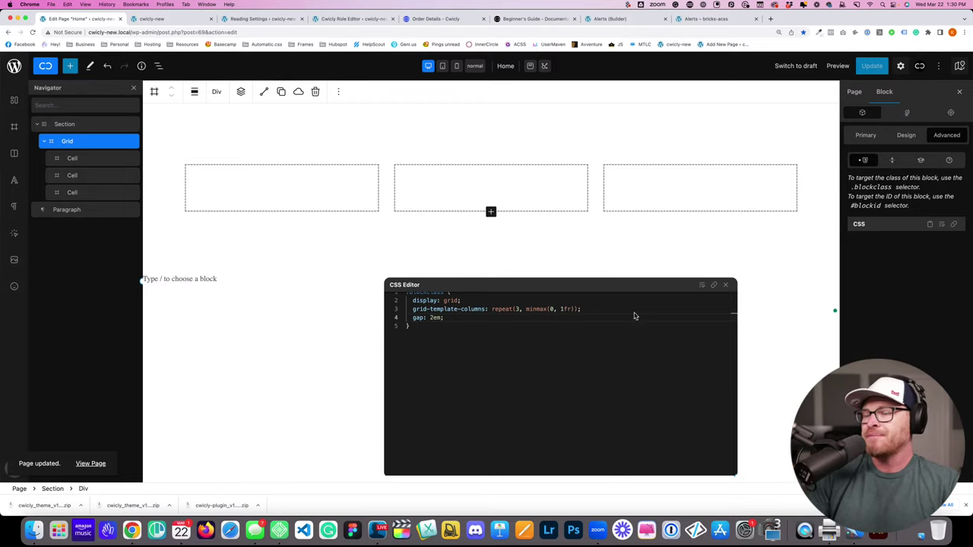
drag(556, 286, 566, 246)
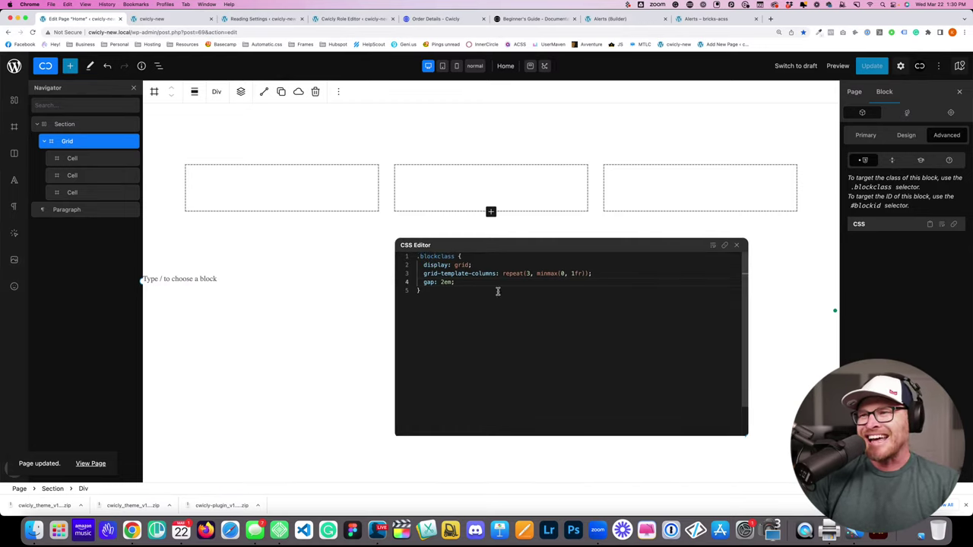
drag(469, 246, 364, 266)
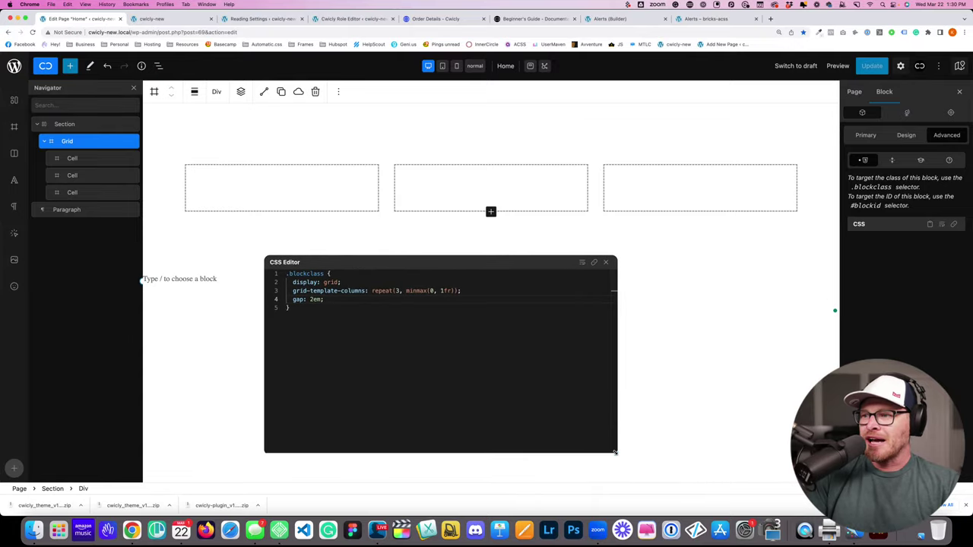
drag(615, 452, 501, 369)
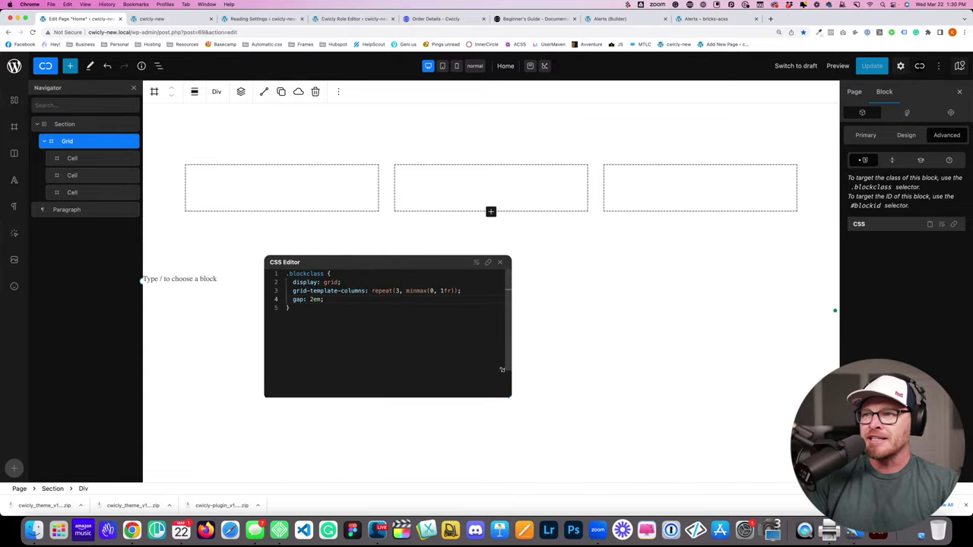
drag(411, 262, 361, 286)
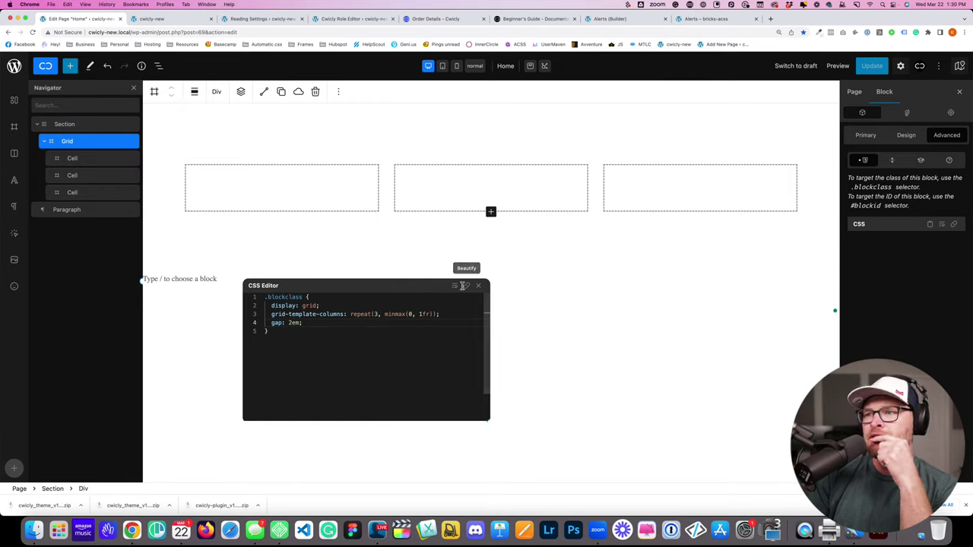
click(289, 334)
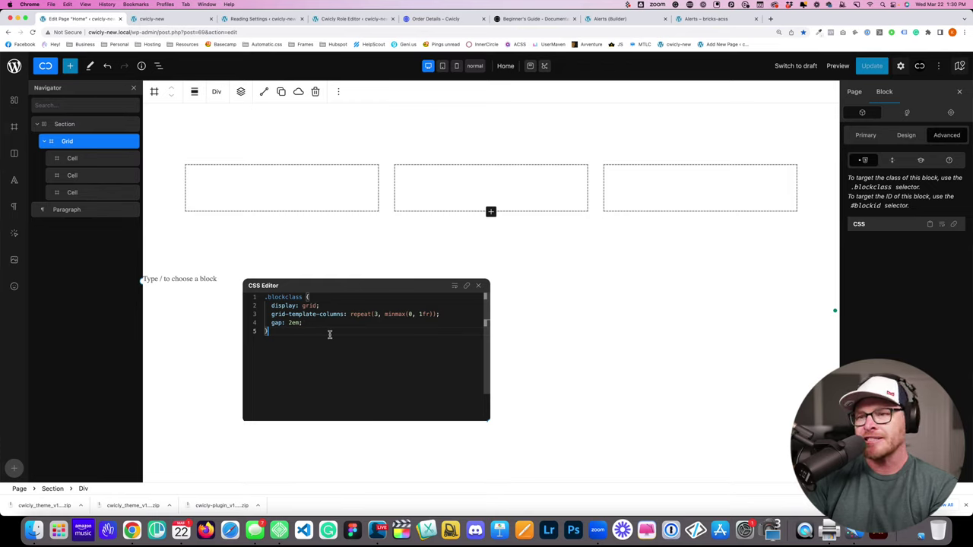
key(Return)
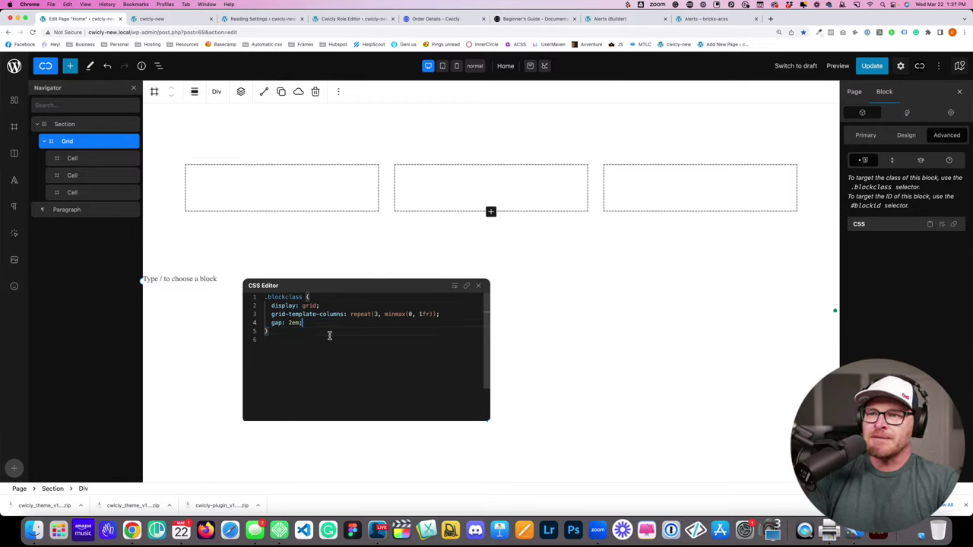
key(Return)
key(Return)
key(Return)
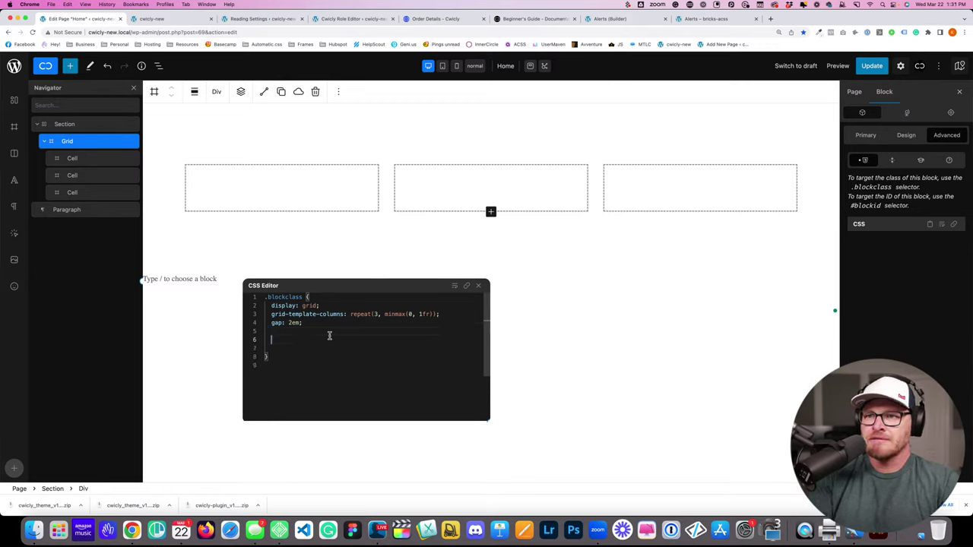
text(@me)
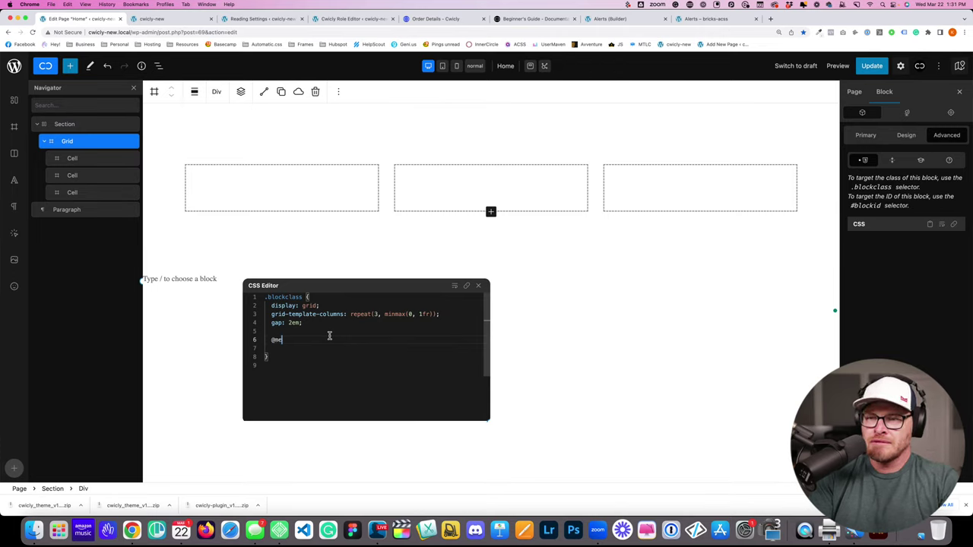
text(dia ()
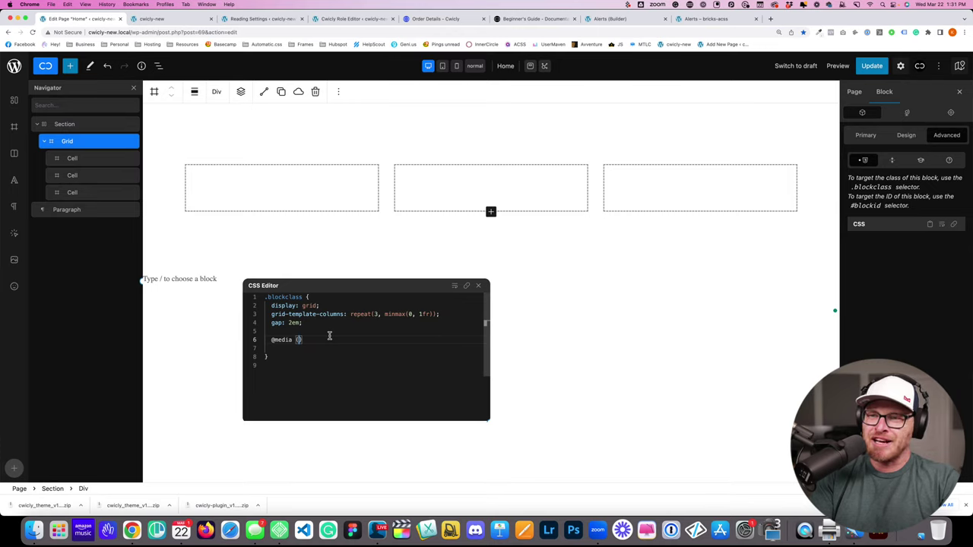
text(max-width: )
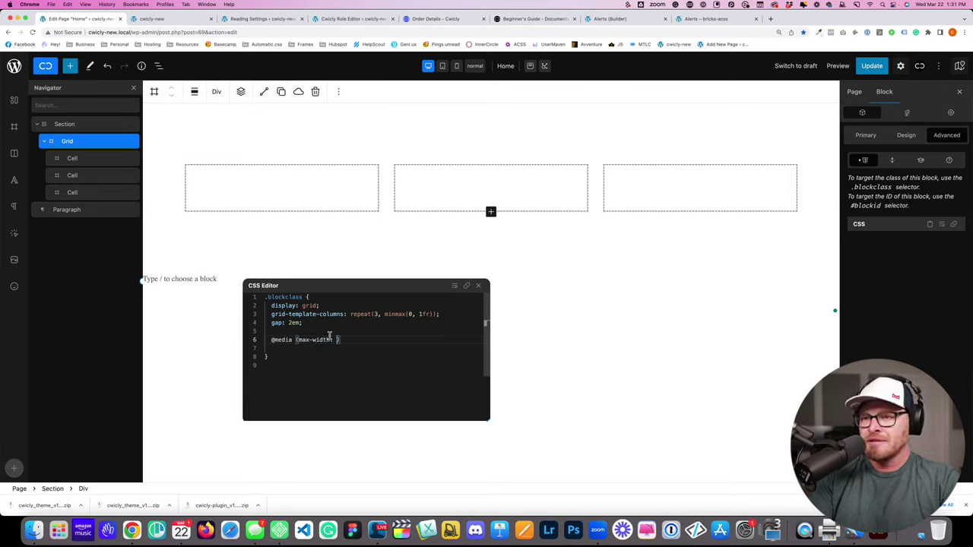
text(7)
text(68px))
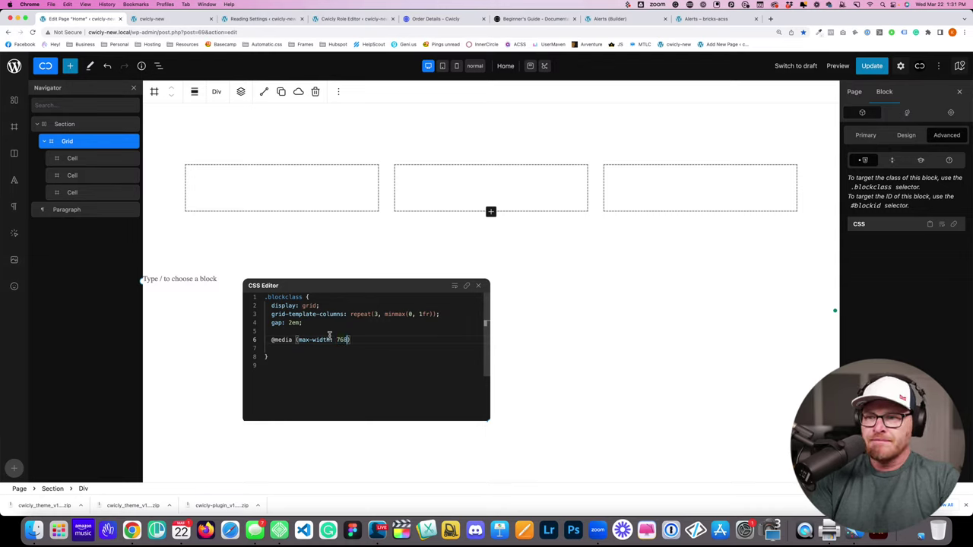
text( {)
key(Return)
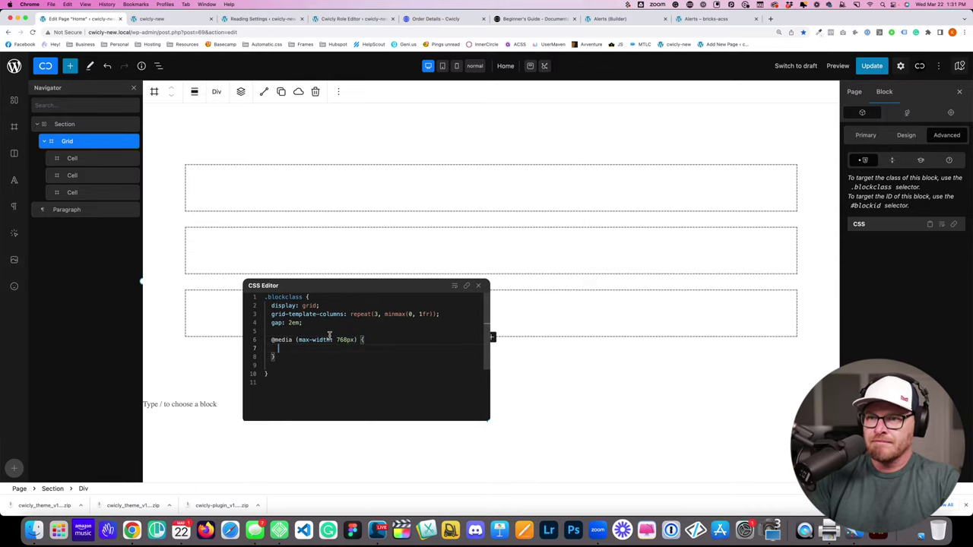
key(Return)
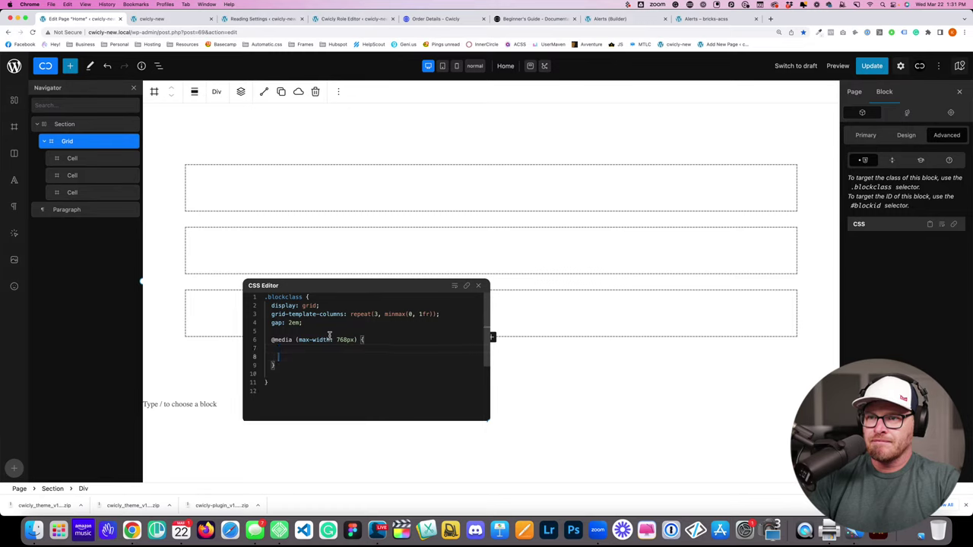
key(BackSpace)
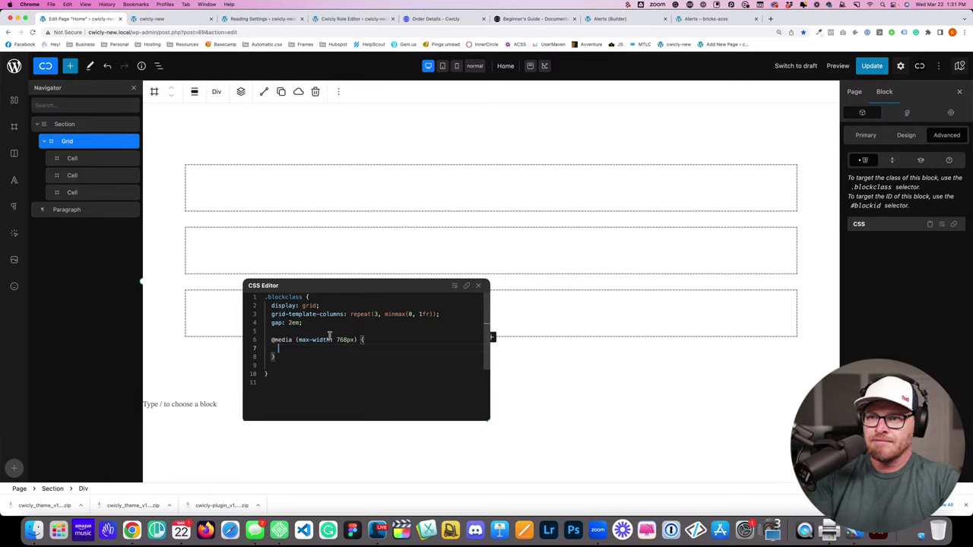
drag(444, 314, 266, 314)
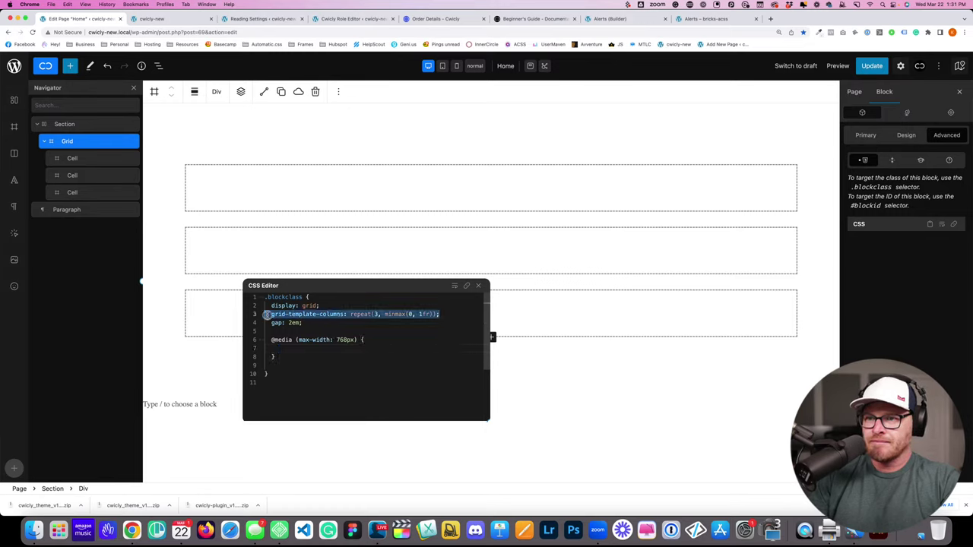
key(super+c)
click(278, 348)
key(super+v)
click(382, 348)
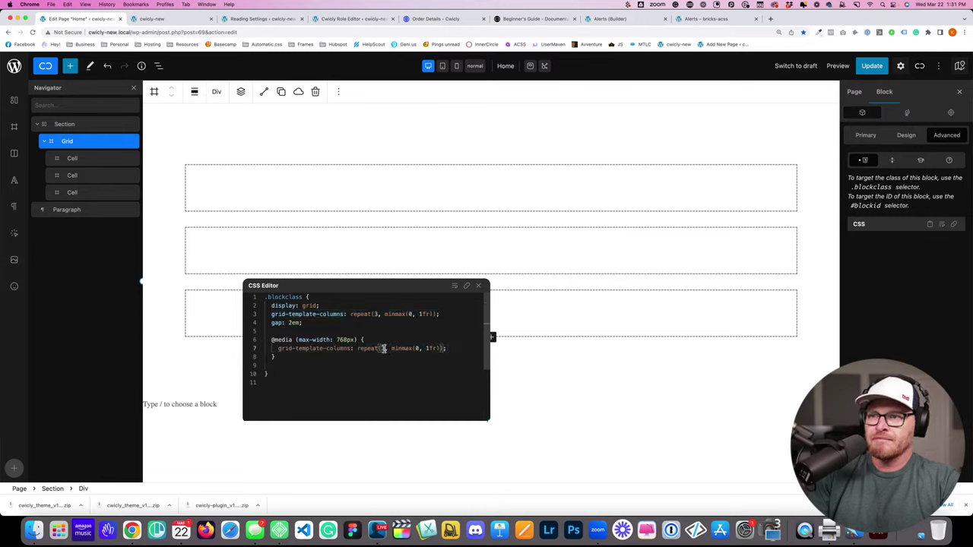
key(BackSpace)
text(2)
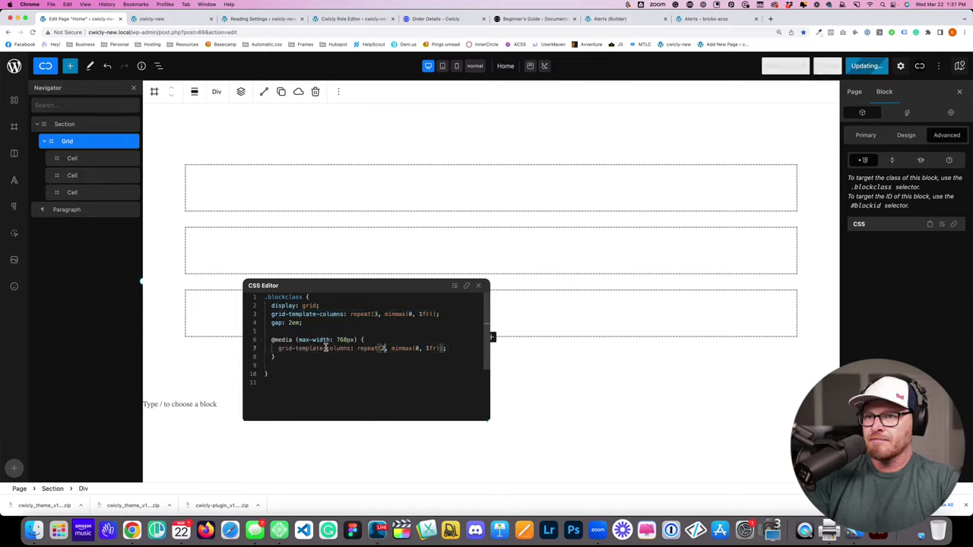
key(super+s)
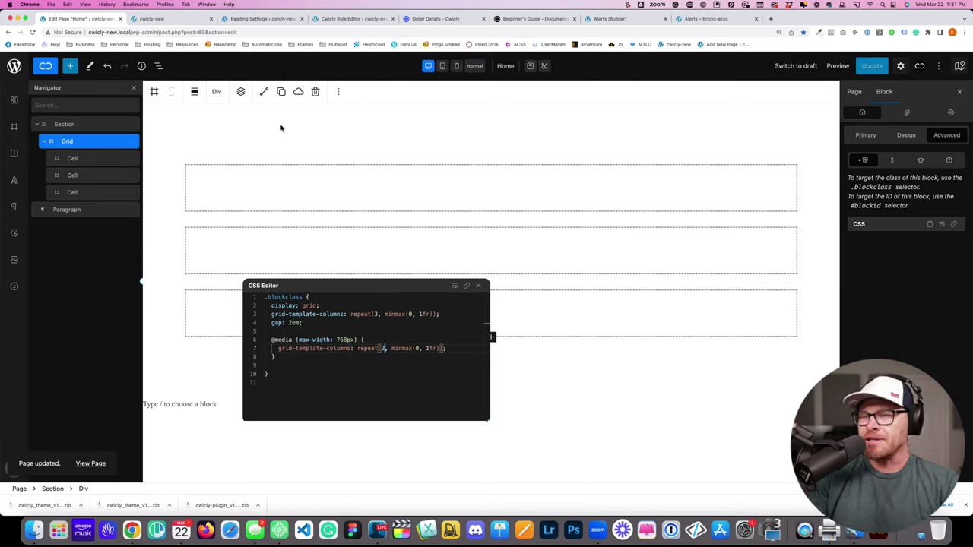
Step: Beautify the Grid block's CSS code
click(265, 376)
text(})
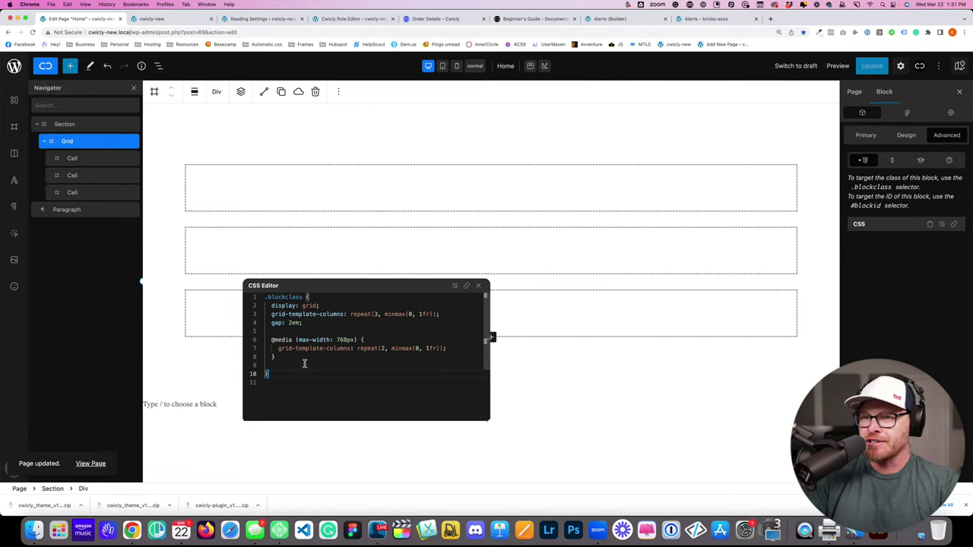
click(455, 289)
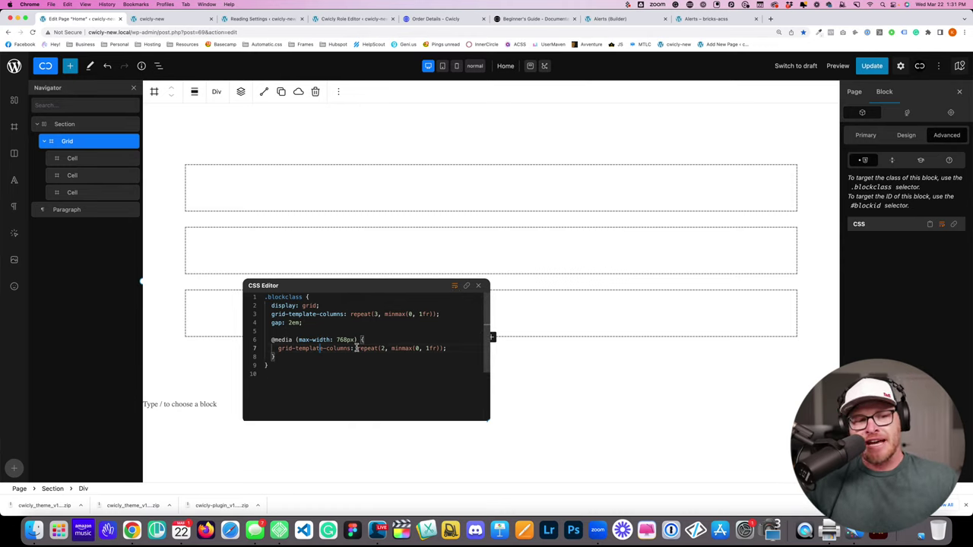
drag(275, 356, 258, 344)
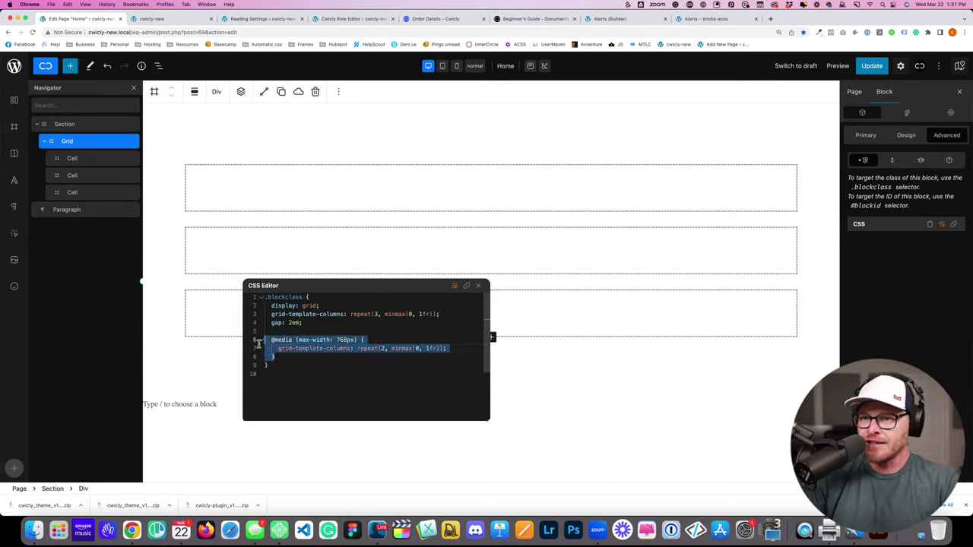
key(BackSpace)
key(BackSpace)
key(BackSpace)
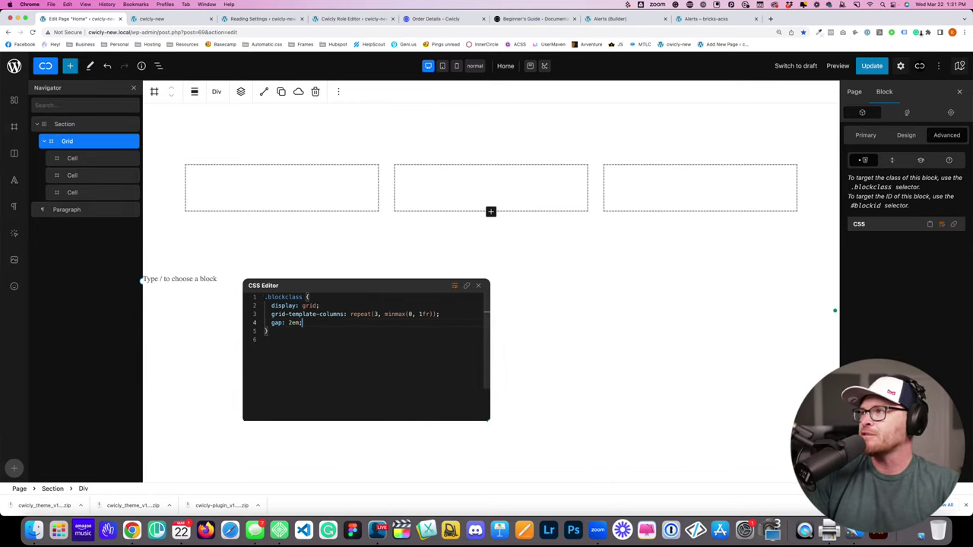
click(478, 286)
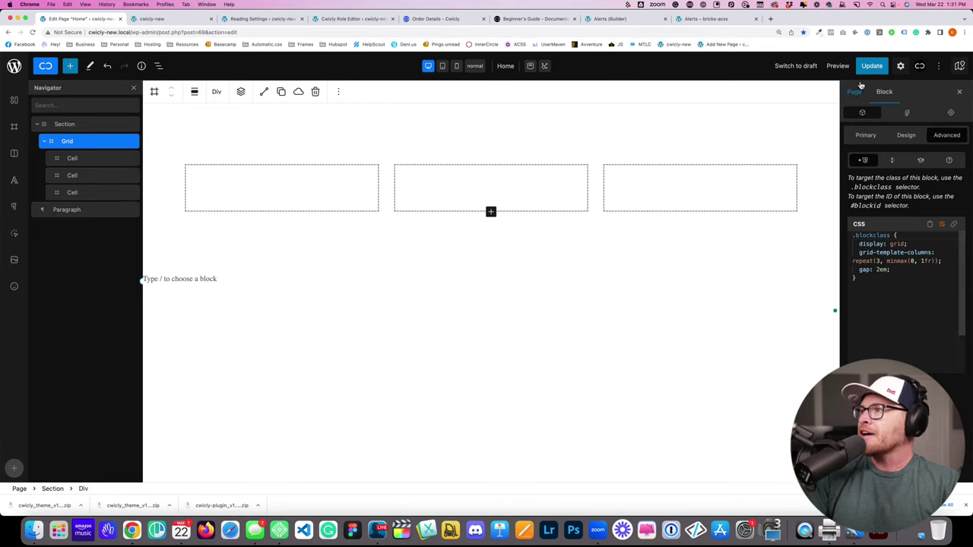
key(ctrl+s)
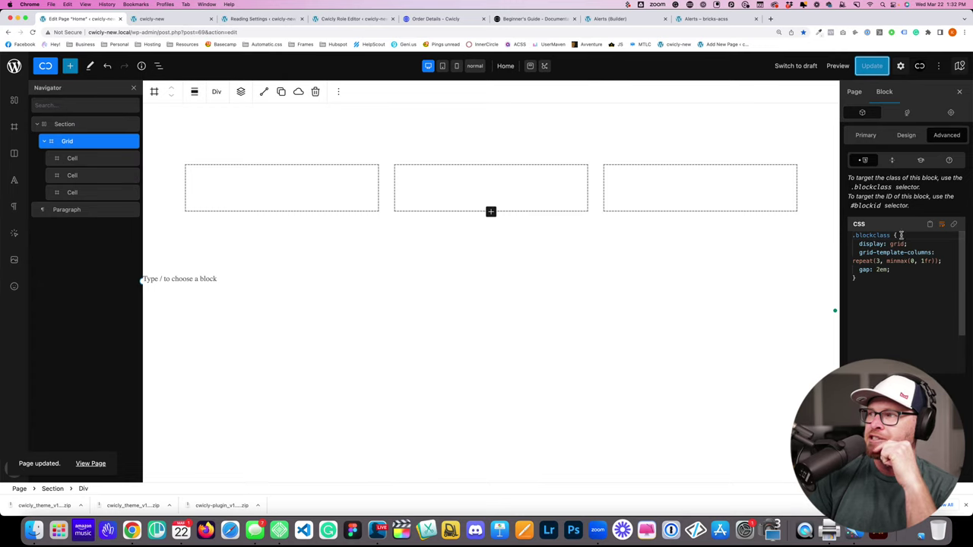
Step: Try enlarging the docked CSS editor and widening the block settings sidebar
mouse_move(872, 242)
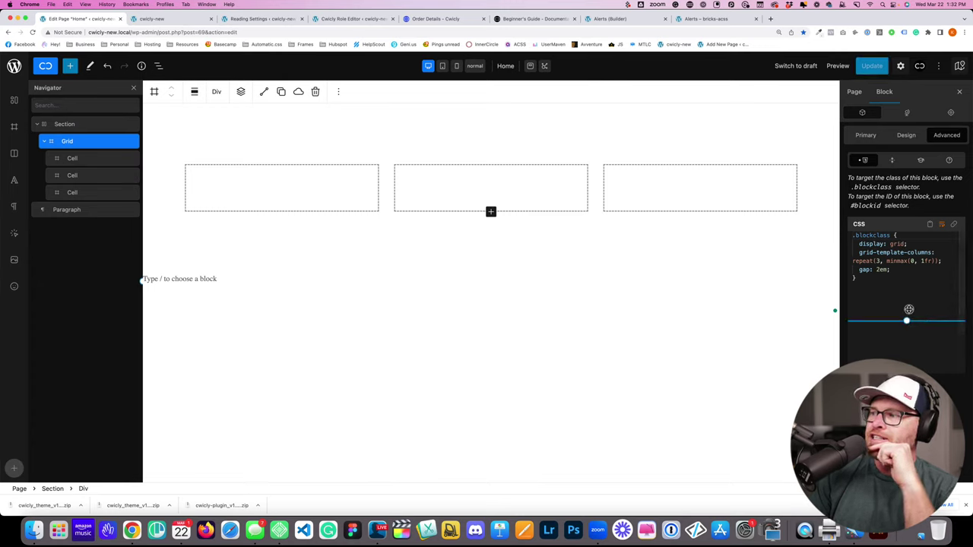
drag(868, 312, 942, 384)
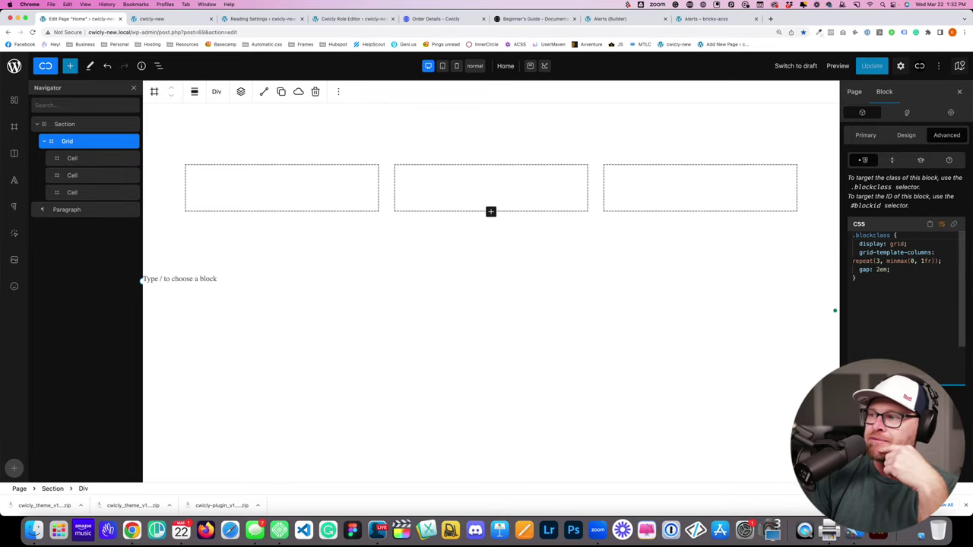
click(863, 292)
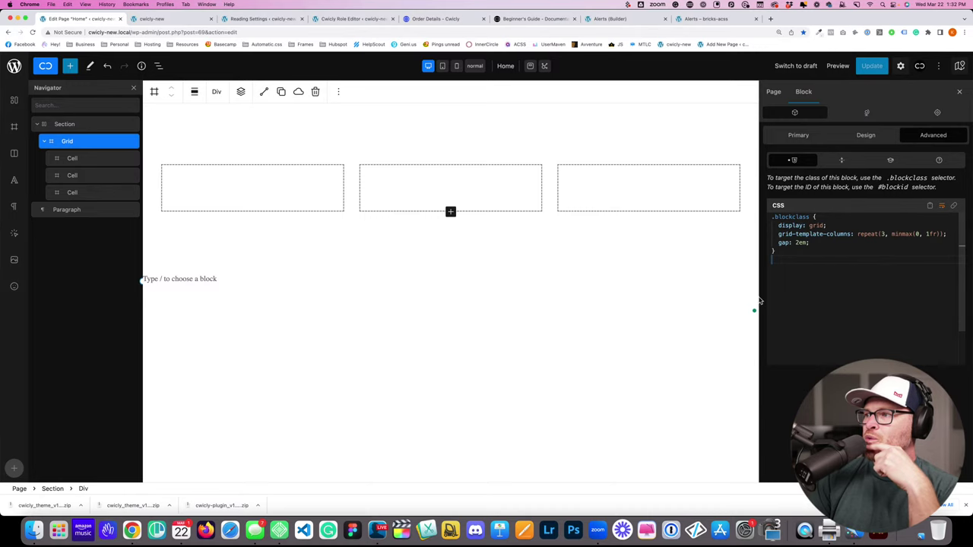
Step: Delete the Section containing the Grid and its three Cells from the page
click(272, 141)
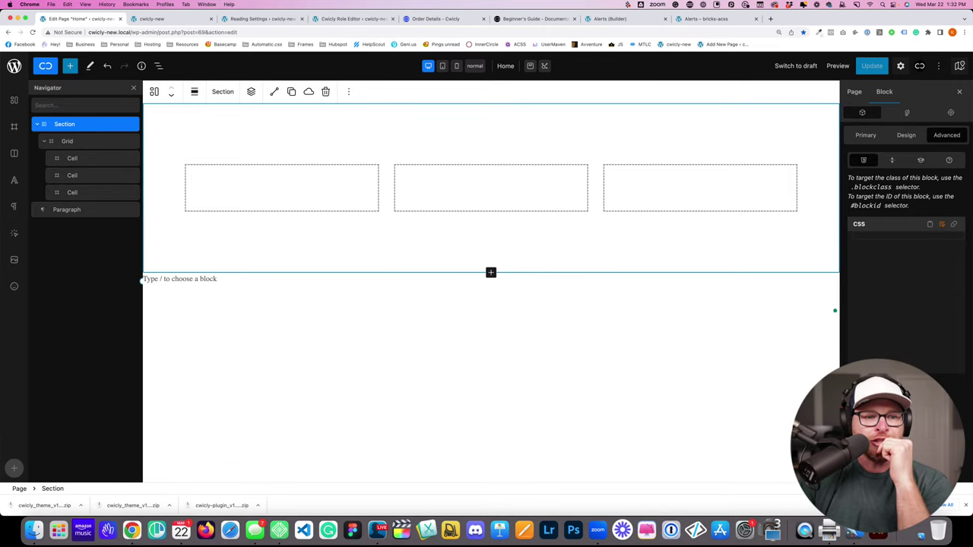
click(387, 198)
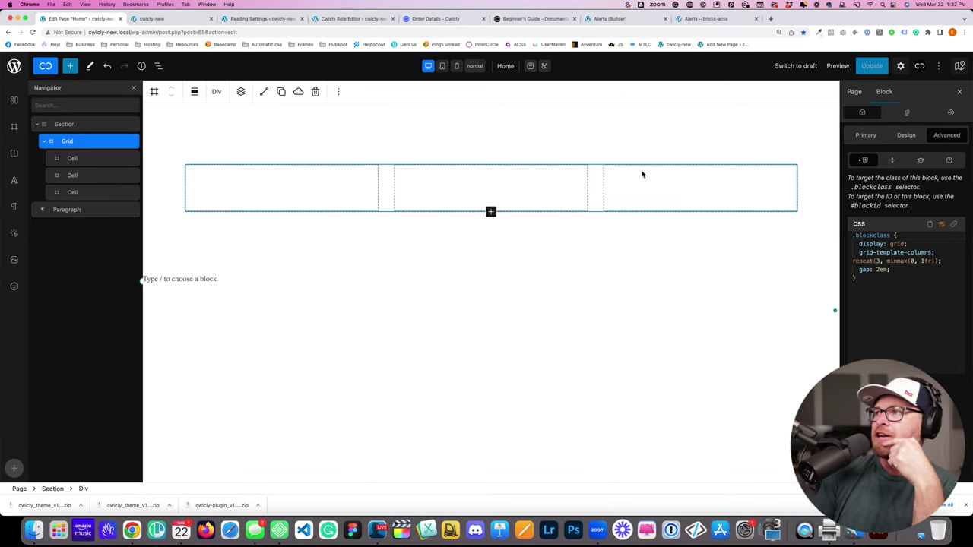
click(220, 144)
click(132, 123)
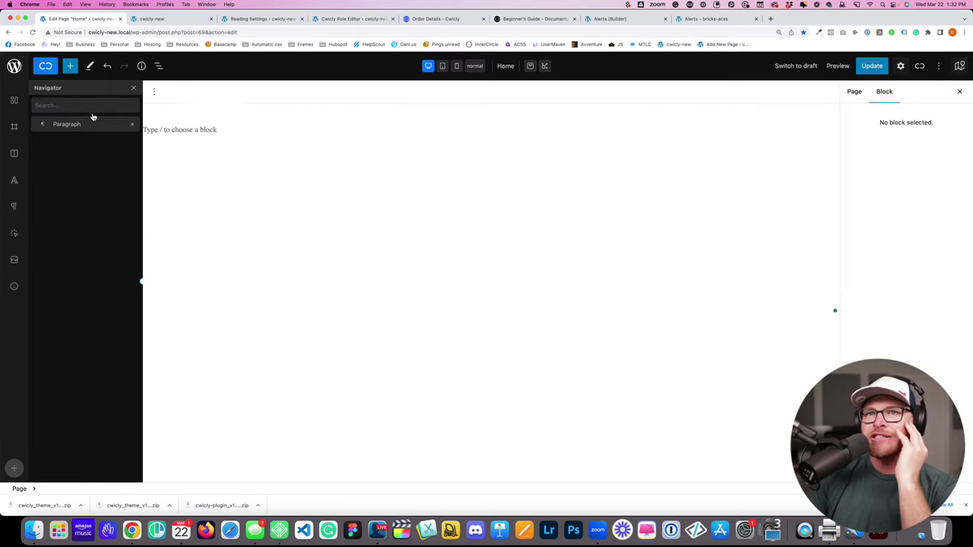
Step: Add a Cwicly Section block to the empty page
click(69, 65)
text(sec)
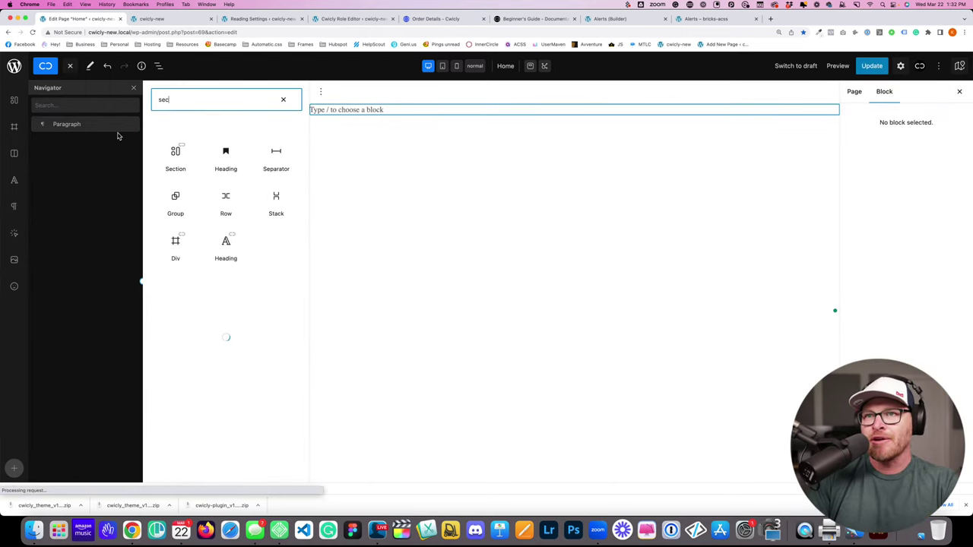
click(178, 156)
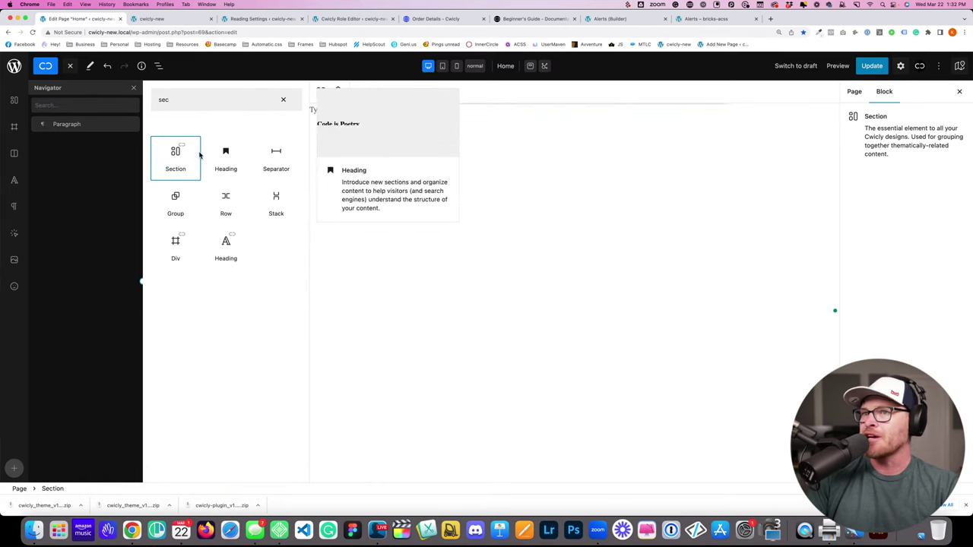
click(175, 156)
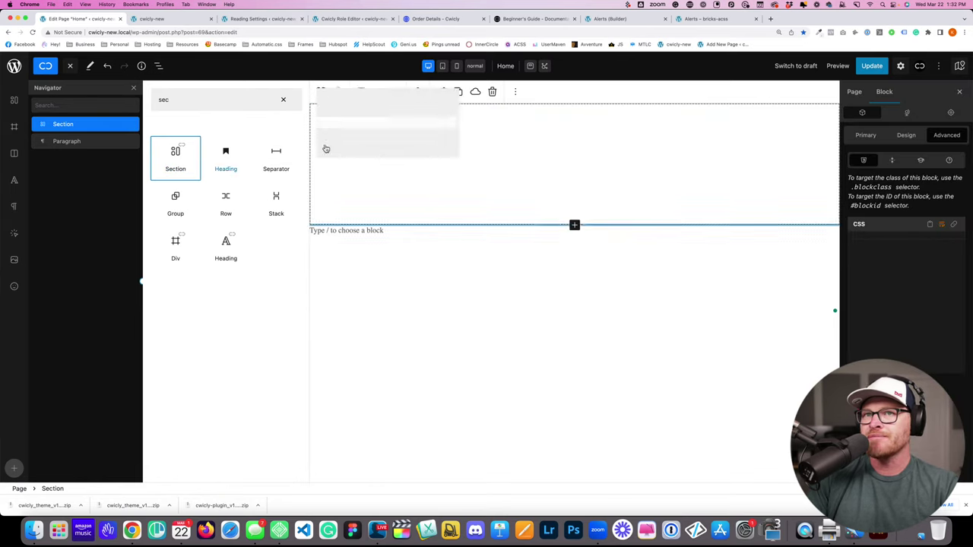
Step: Add a Cwicly Columns block with the single-column layout below the Section
click(70, 65)
text(col)
key(BackSpace)
key(BackSpace)
key(BackSpace)
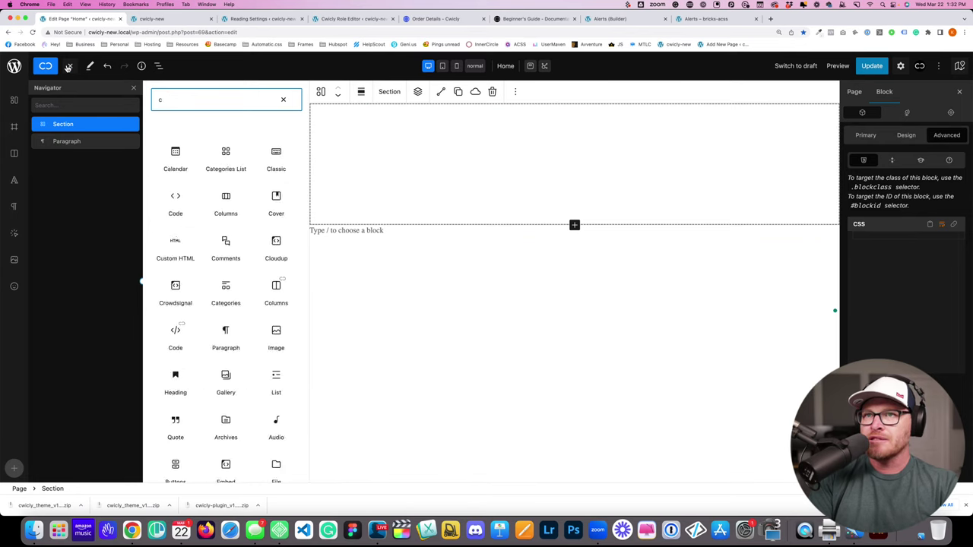
text(col)
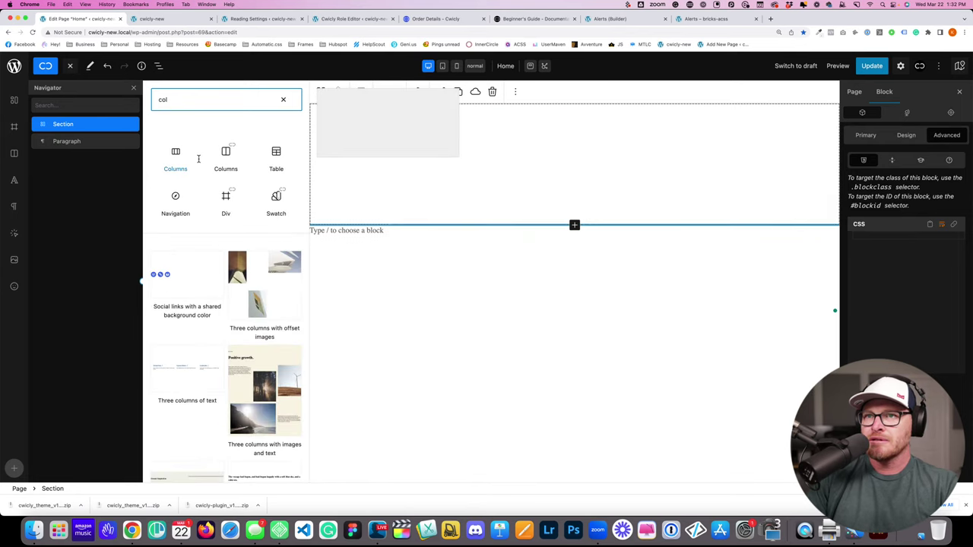
click(225, 153)
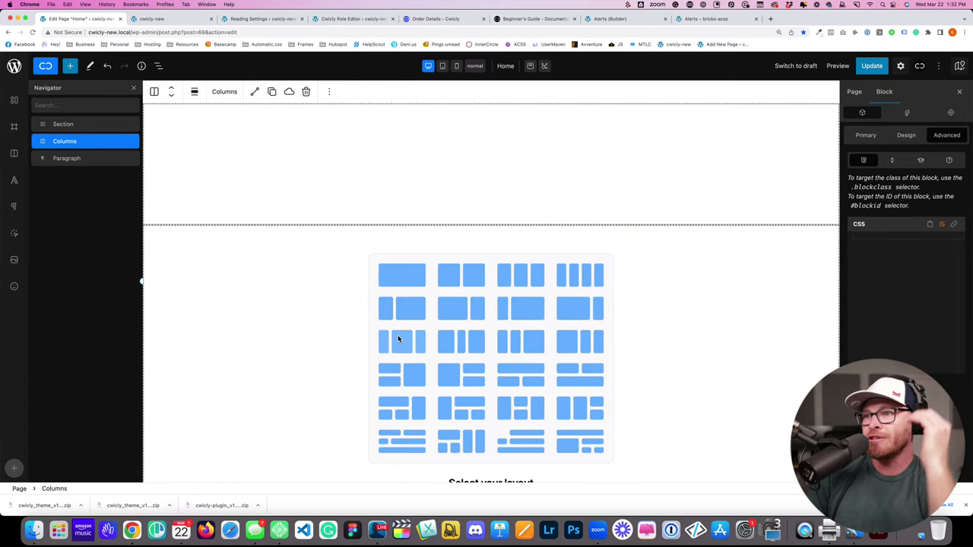
click(402, 271)
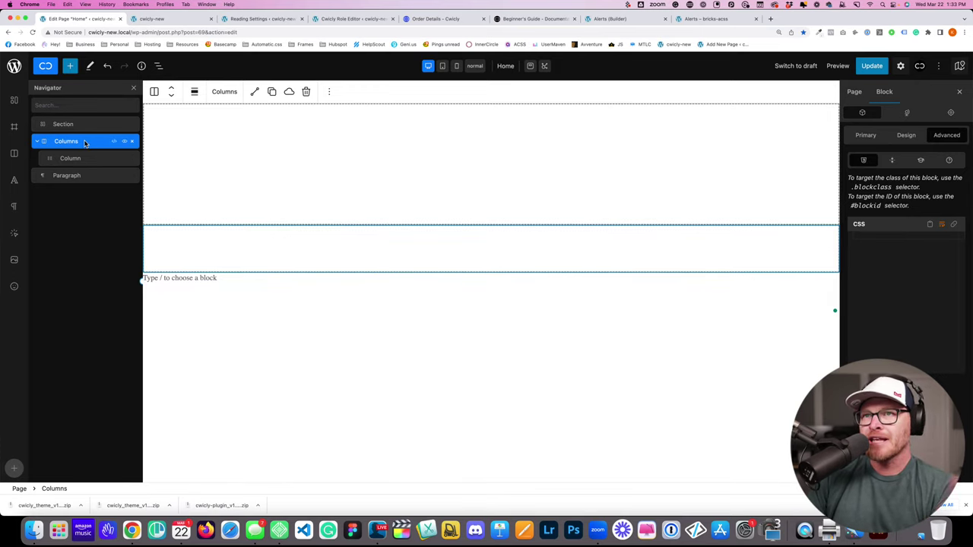
Step: Check the alignment and primary settings of the single-column Columns block, and delete the block
click(194, 91)
click(216, 119)
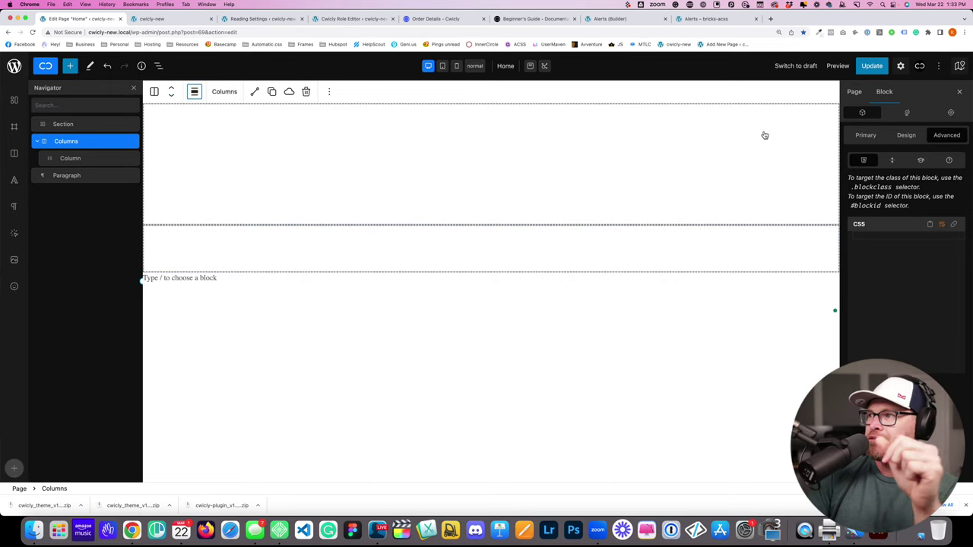
click(865, 137)
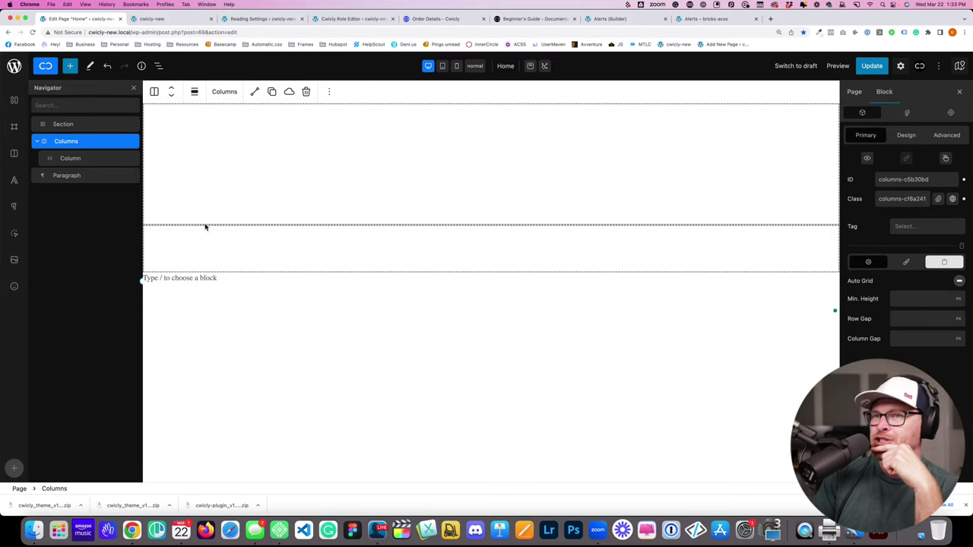
click(133, 142)
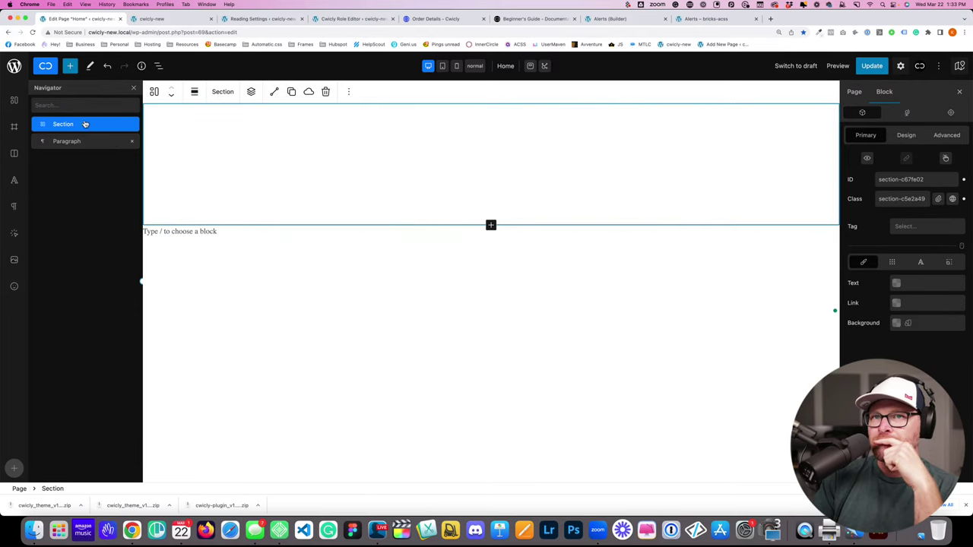
Step: Add a Cwicly Columns block with the layout of three equal columns and nest it inside the Section
click(70, 66)
text(col)
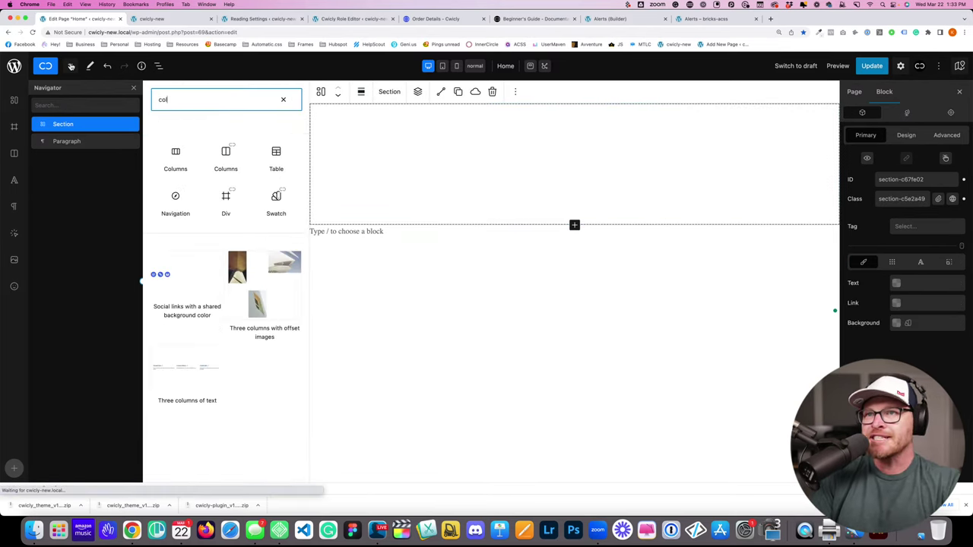
click(225, 155)
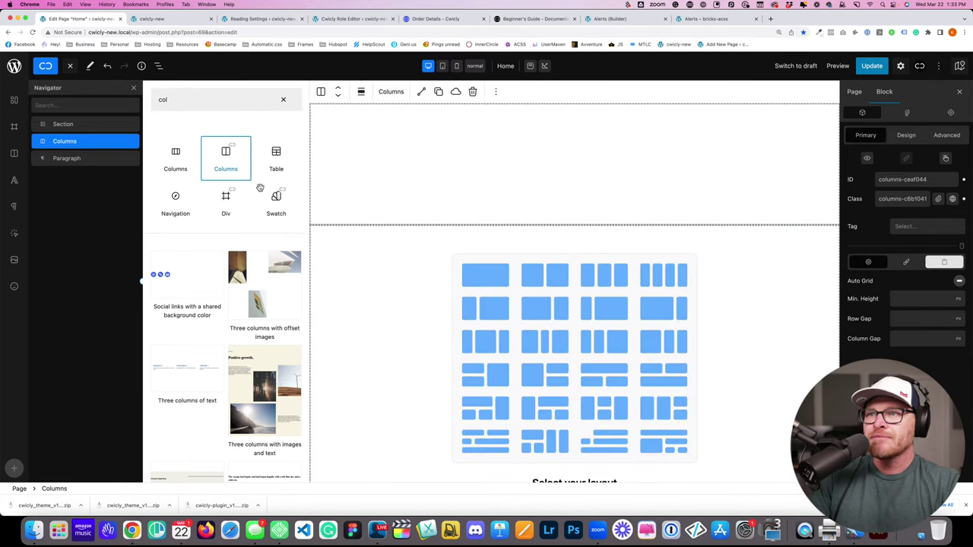
scroll(619, 343, down, 2)
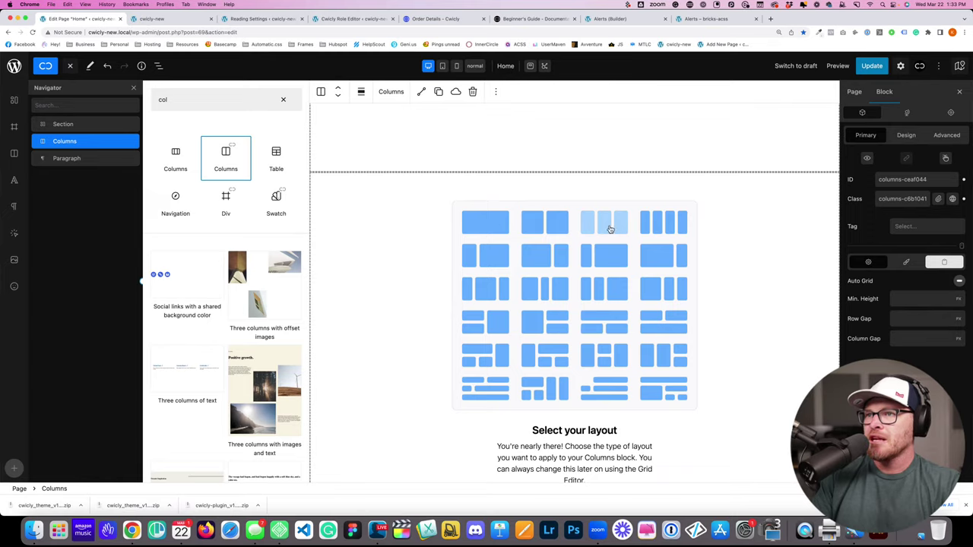
key(Escape)
click(523, 223)
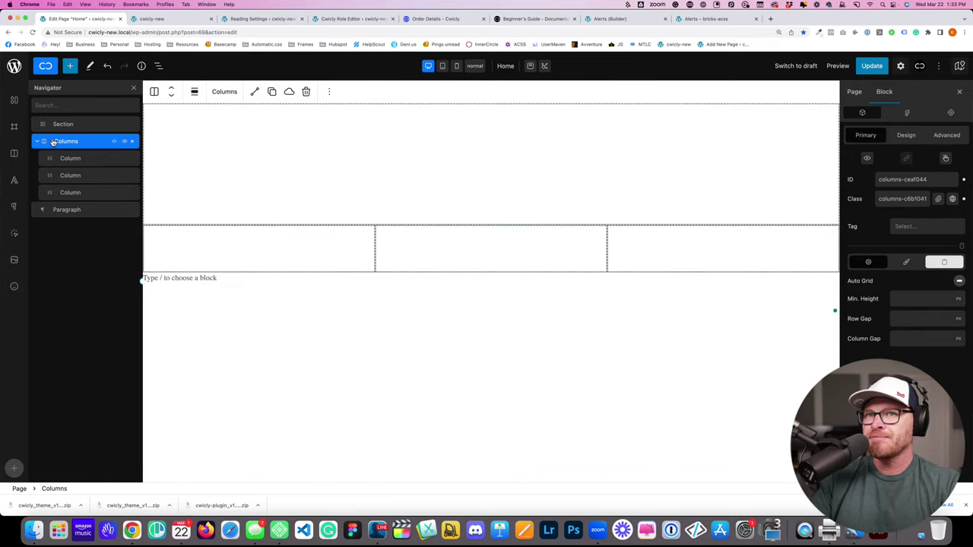
drag(53, 142, 126, 141)
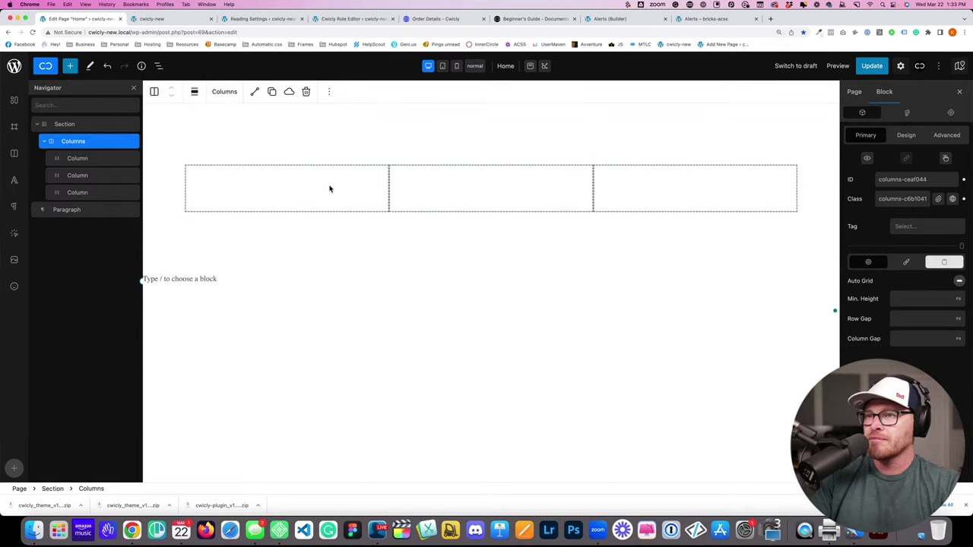
Step: Rename each of the three Column blocks in the Navigator as Card
click(329, 189)
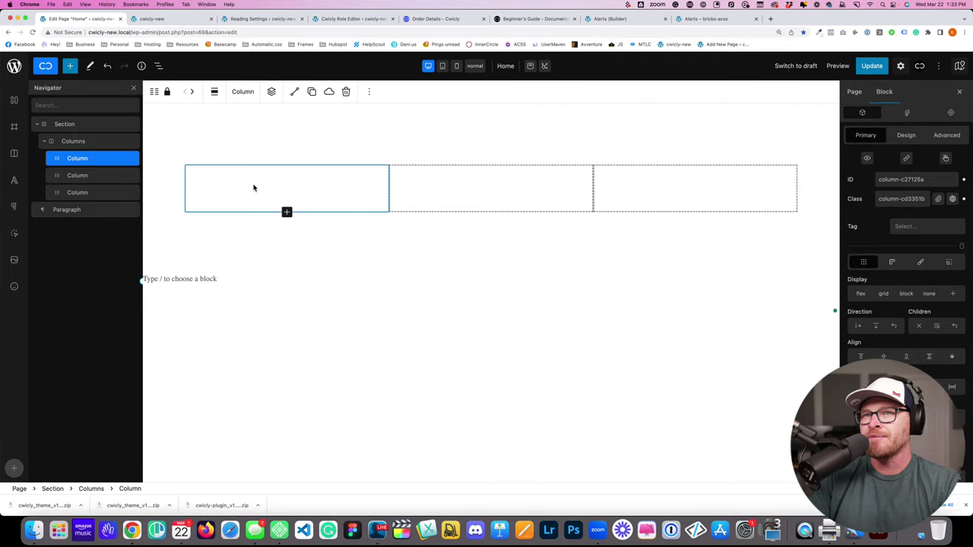
double_click(74, 160)
text(Card)
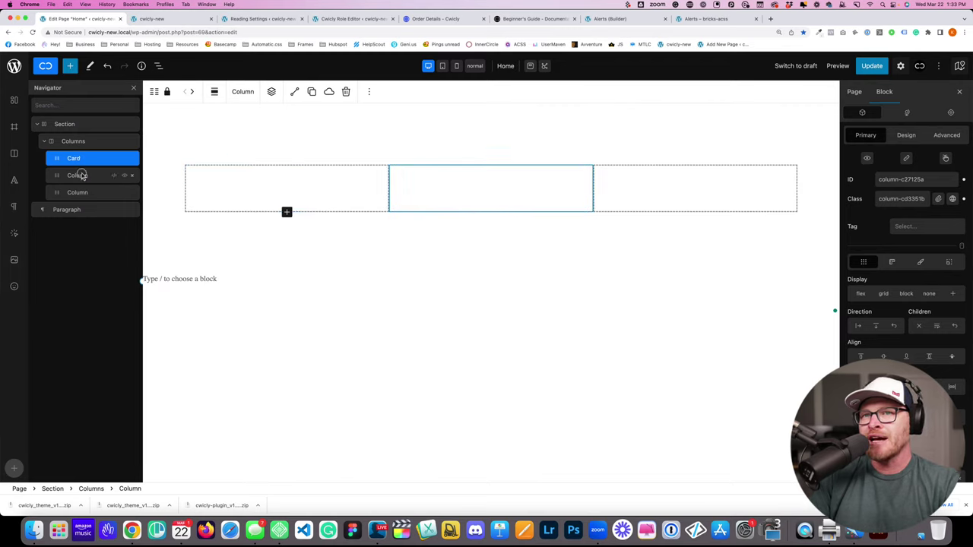
double_click(79, 175)
text(Card)
double_click(80, 192)
text(Card)
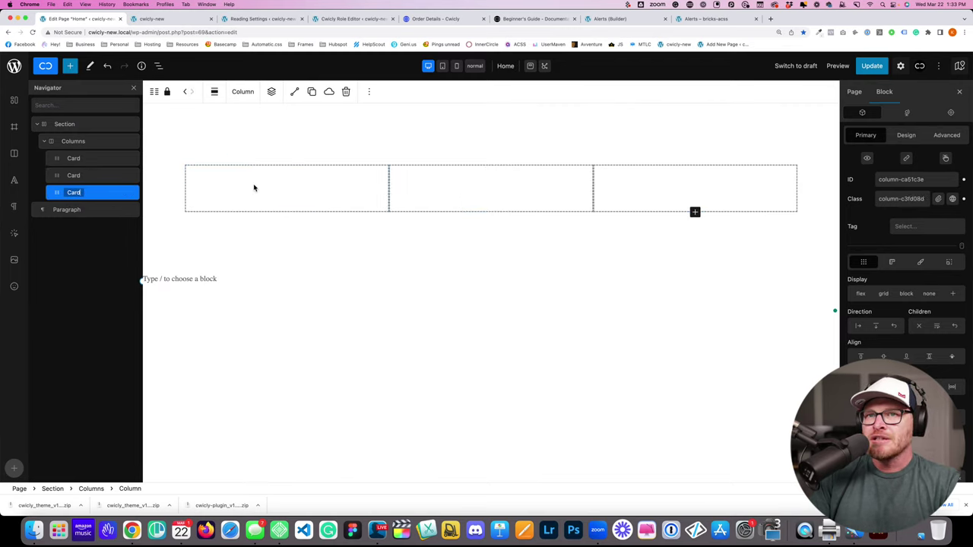
Step: Create a global class named card and assign it to the first Card column
click(254, 187)
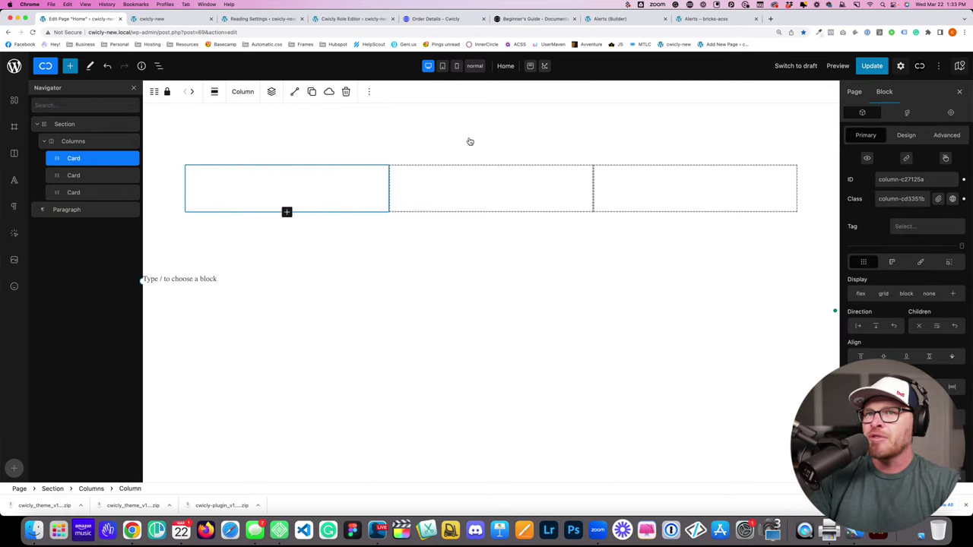
click(855, 93)
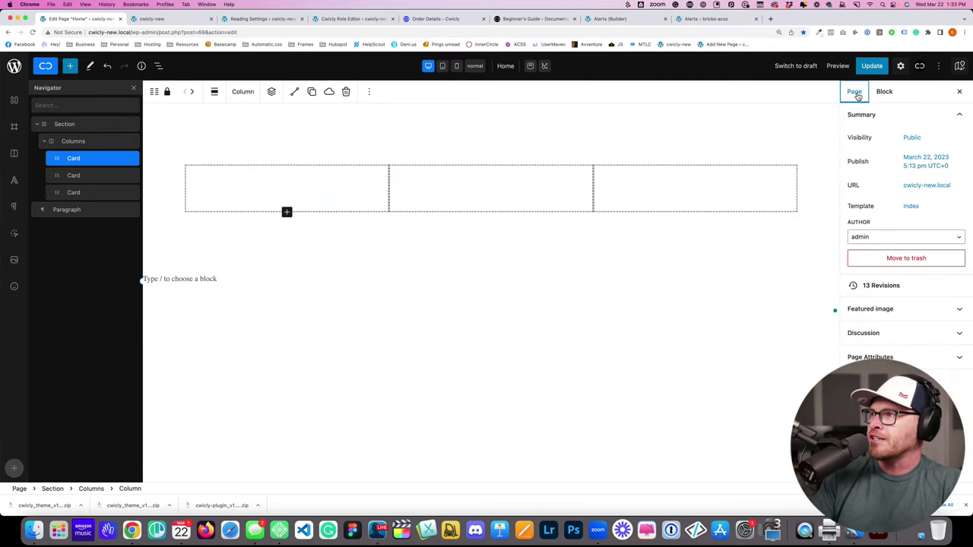
click(884, 92)
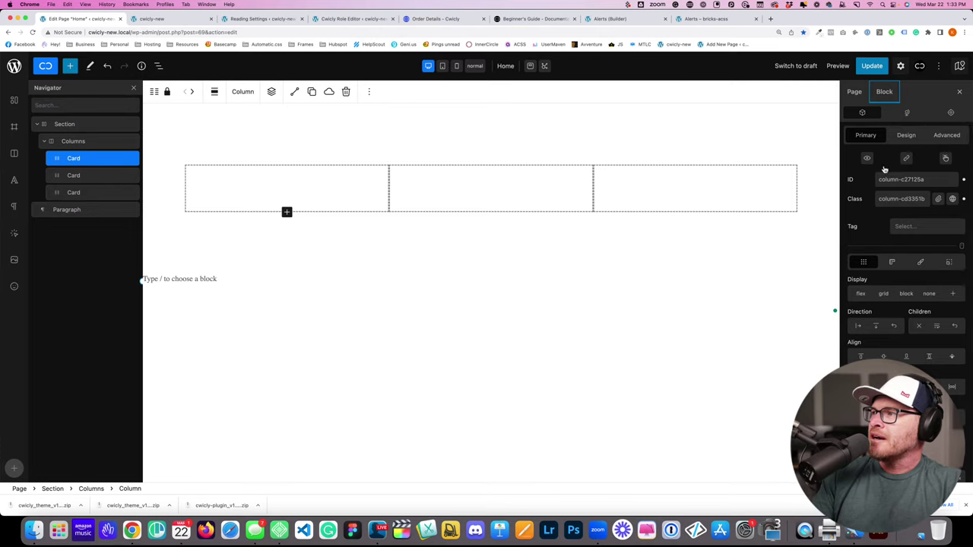
click(952, 199)
text(card)
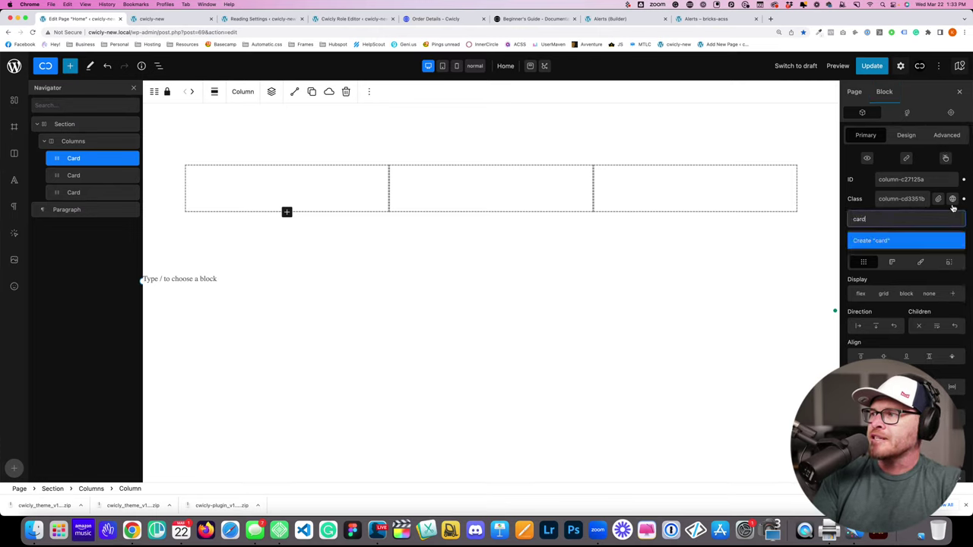
key(Return)
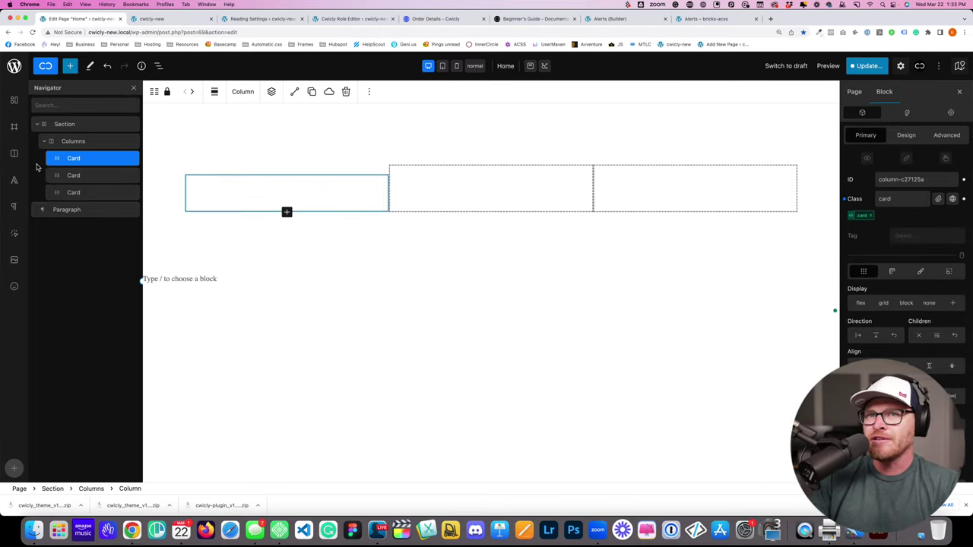
Step: Set the card class's padding to 2 em on all four sides and update the page
click(891, 272)
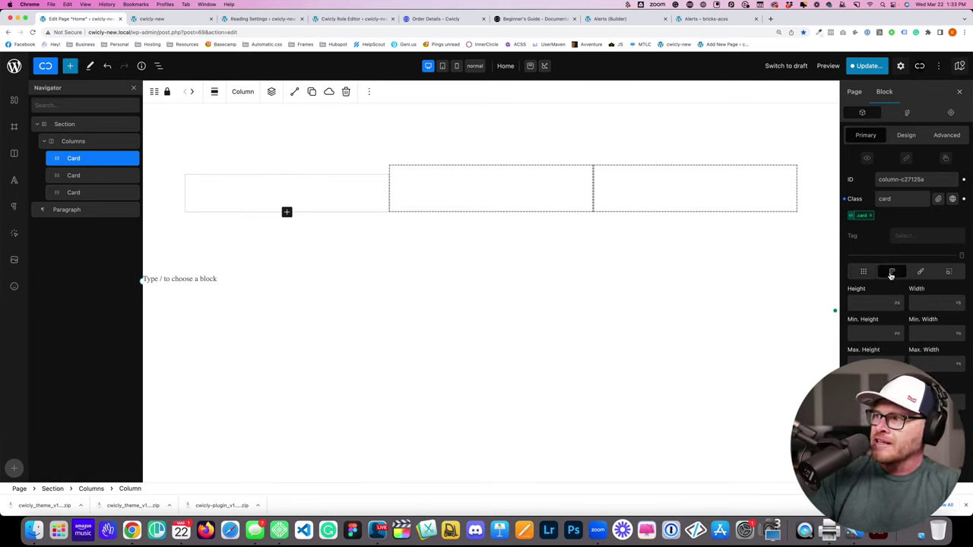
click(920, 272)
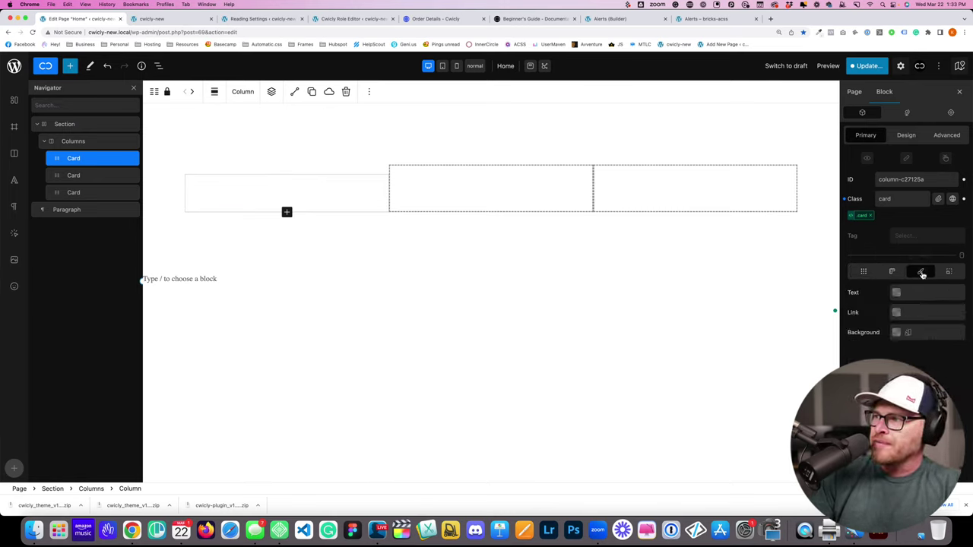
click(900, 272)
click(949, 272)
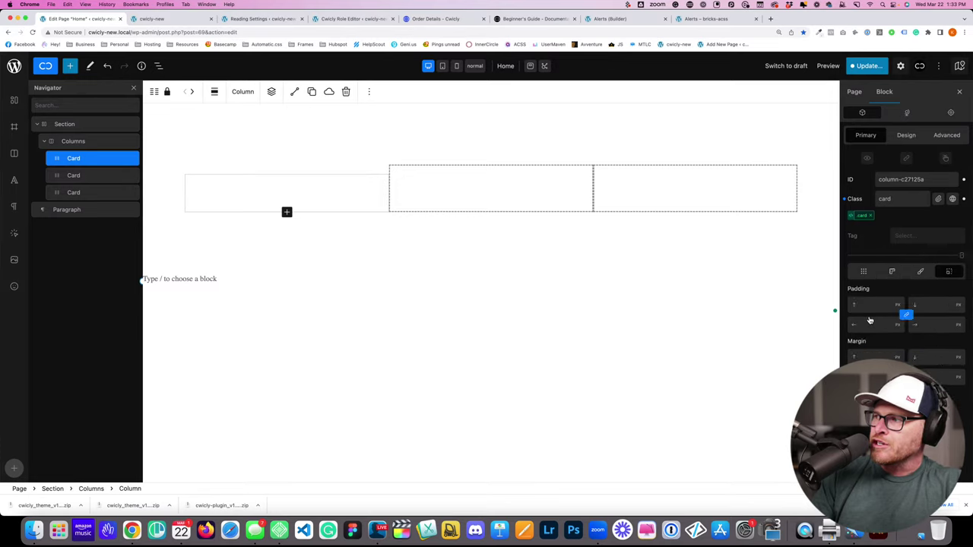
click(876, 305)
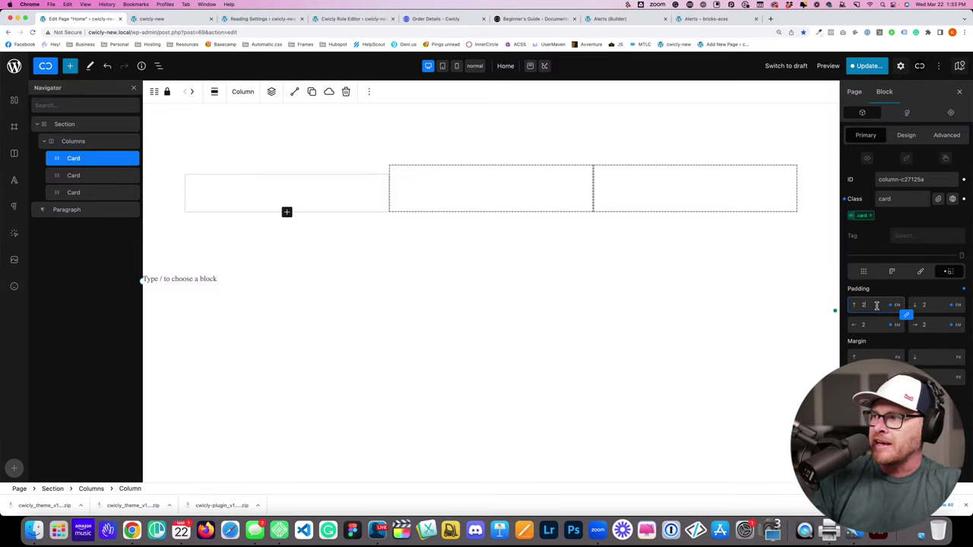
click(863, 66)
click(863, 66)
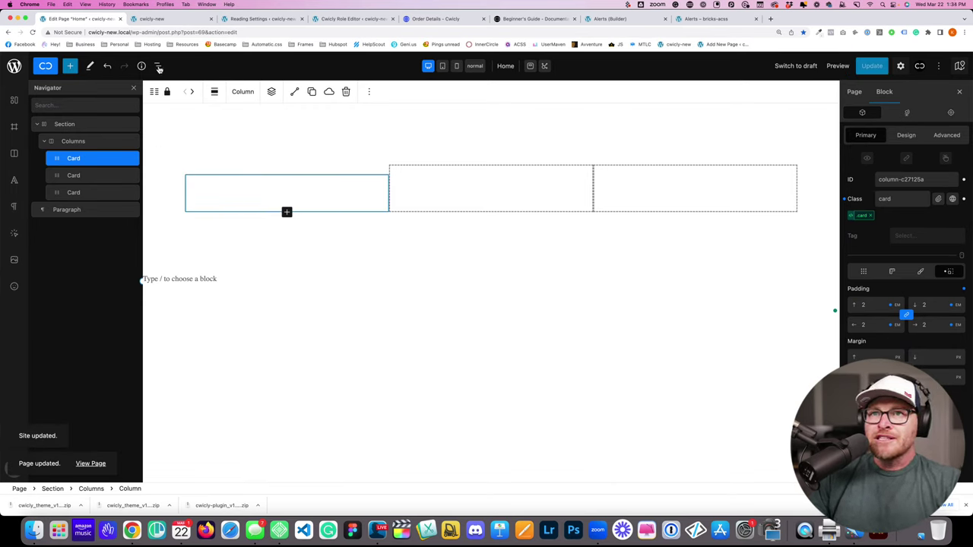
click(91, 67)
click(69, 68)
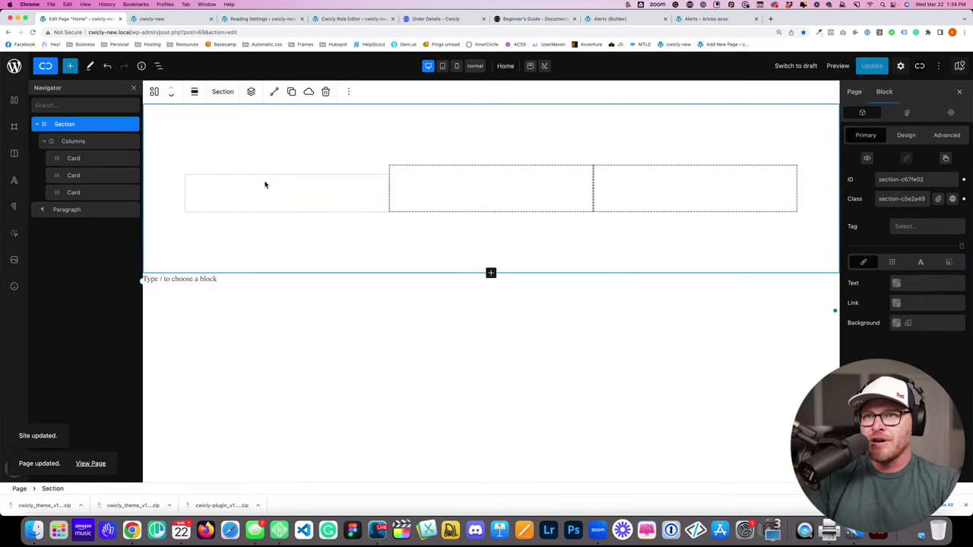
click(265, 183)
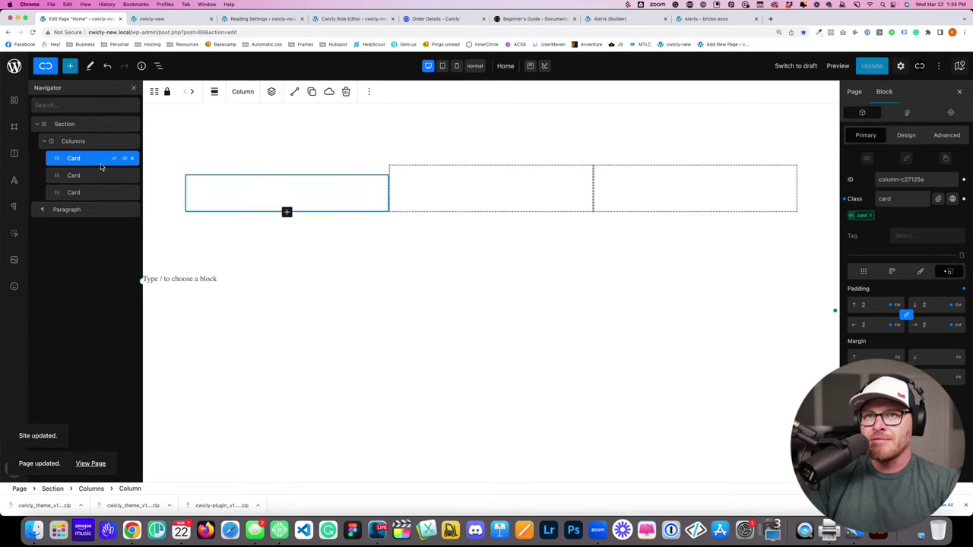
click(89, 65)
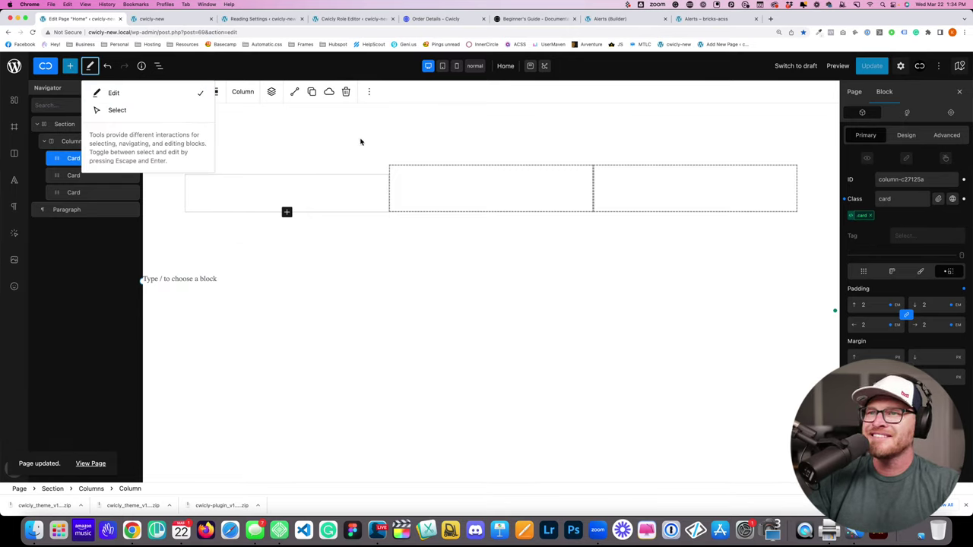
click(70, 141)
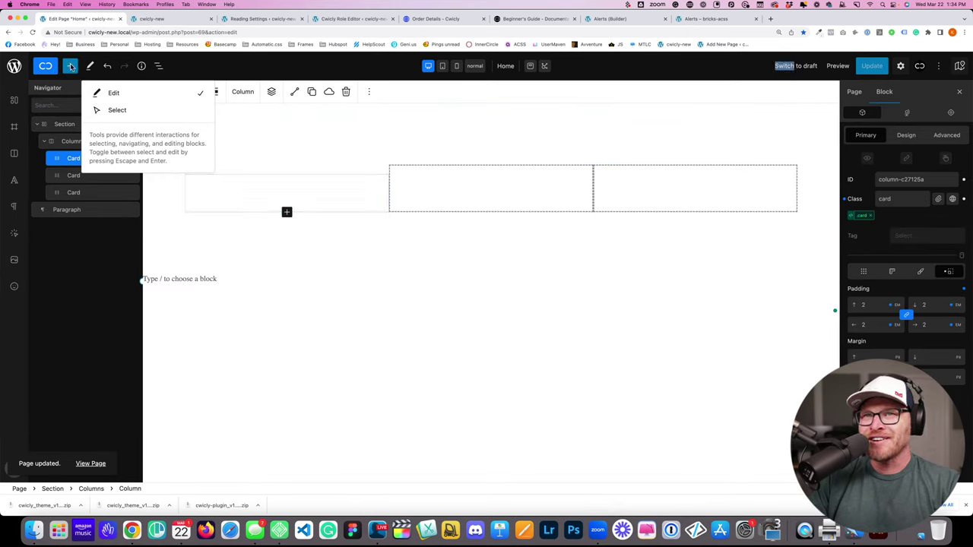
click(92, 70)
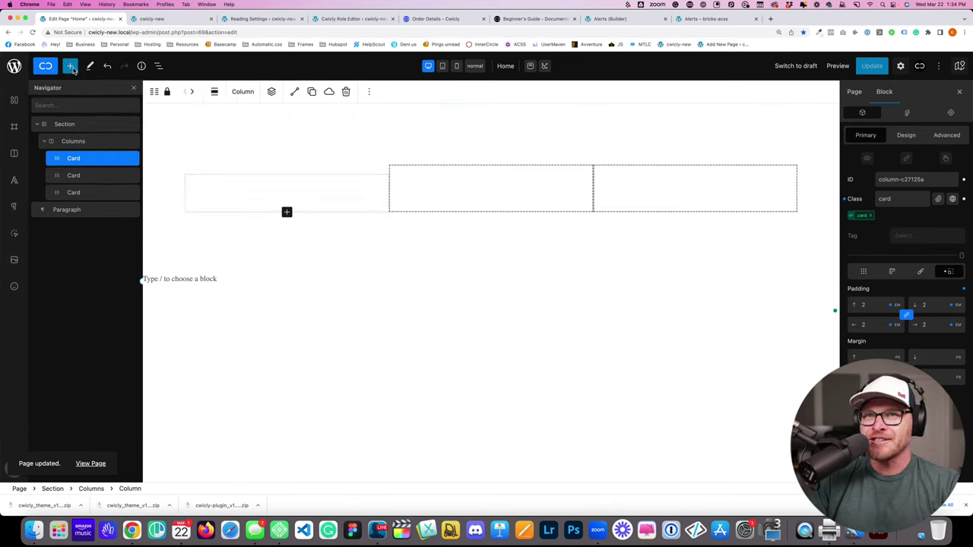
click(70, 67)
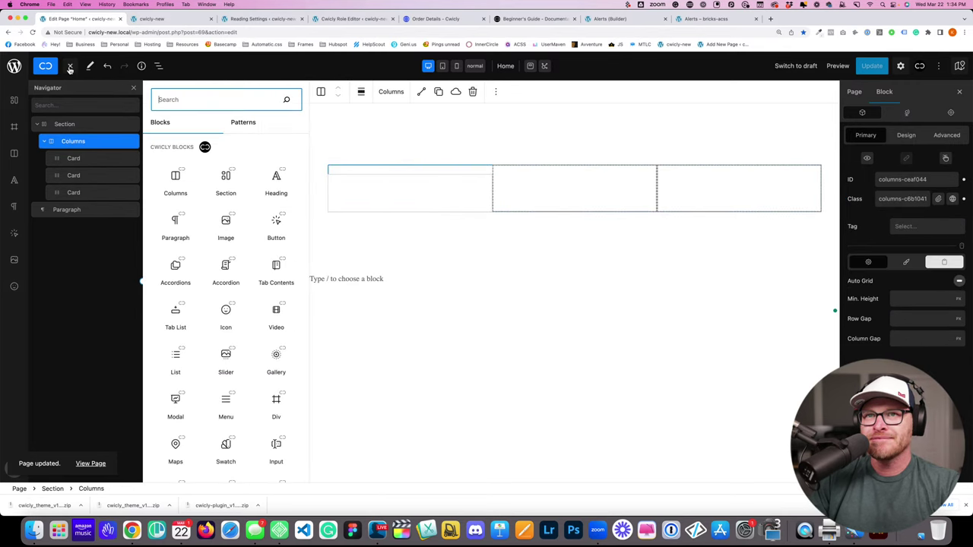
click(70, 67)
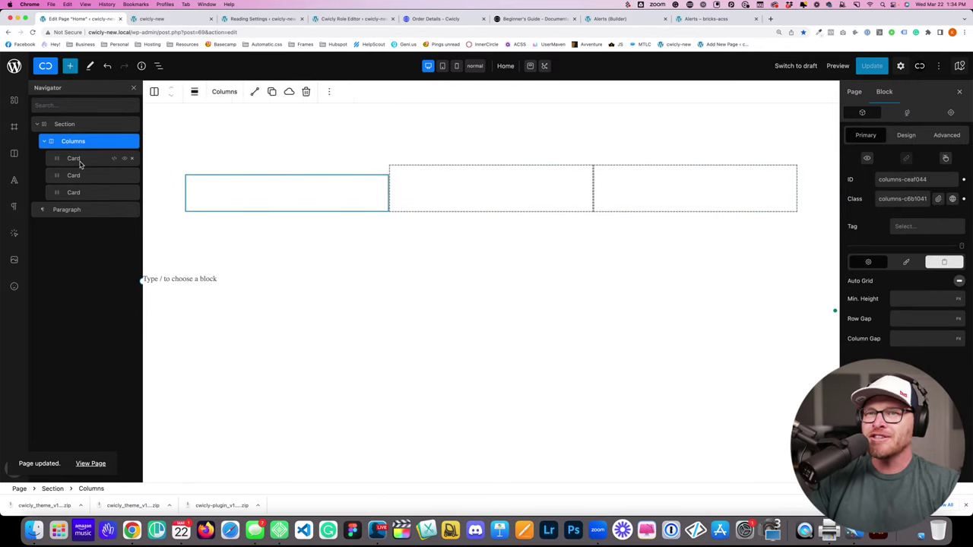
click(80, 161)
click(72, 142)
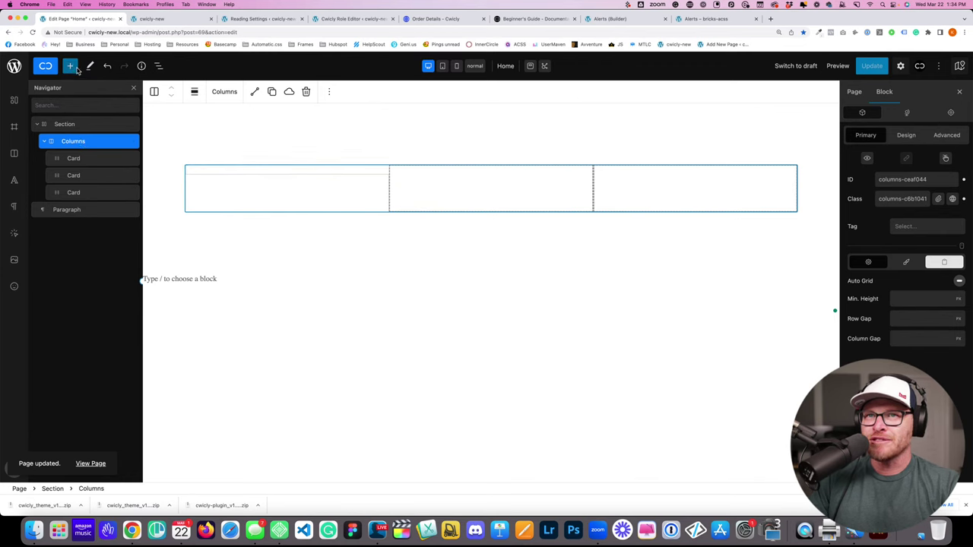
click(74, 67)
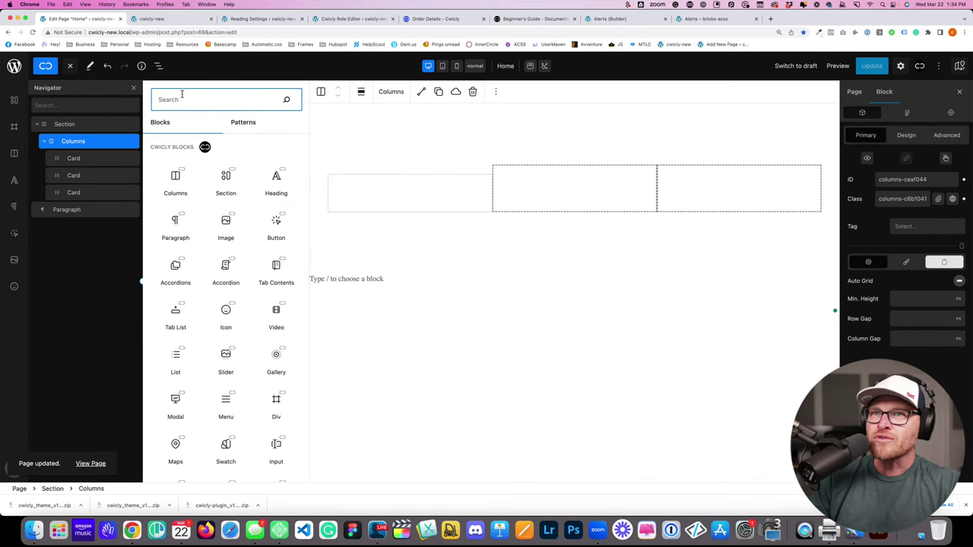
text(head)
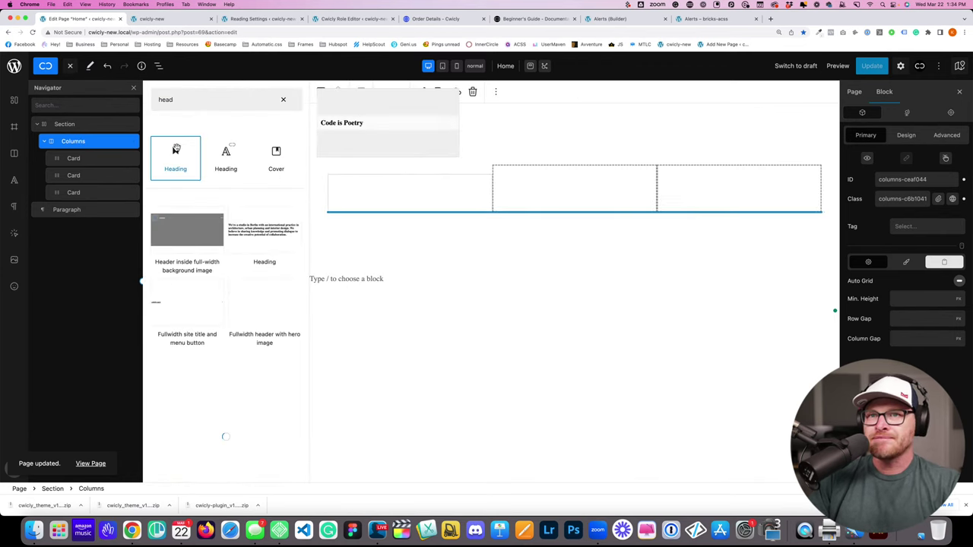
click(175, 157)
drag(54, 216, 88, 177)
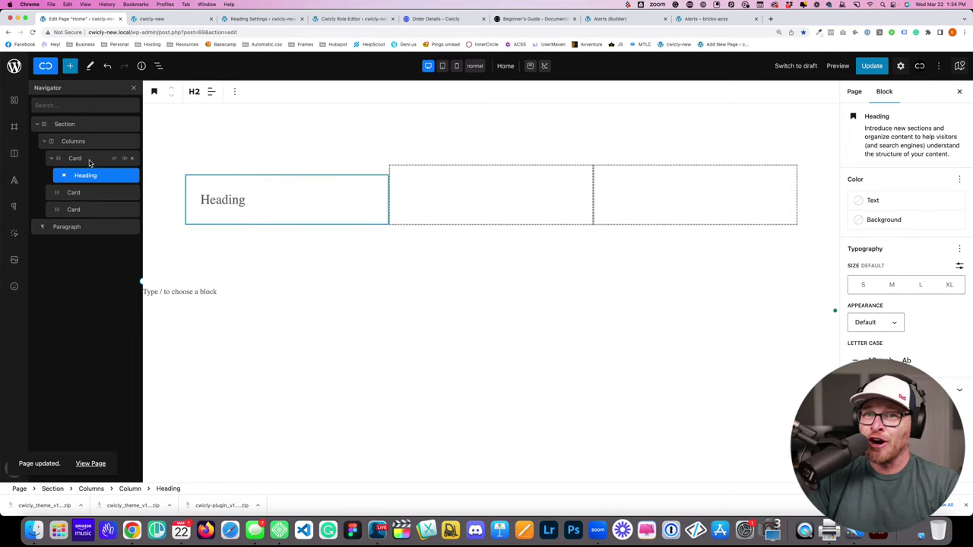
click(89, 160)
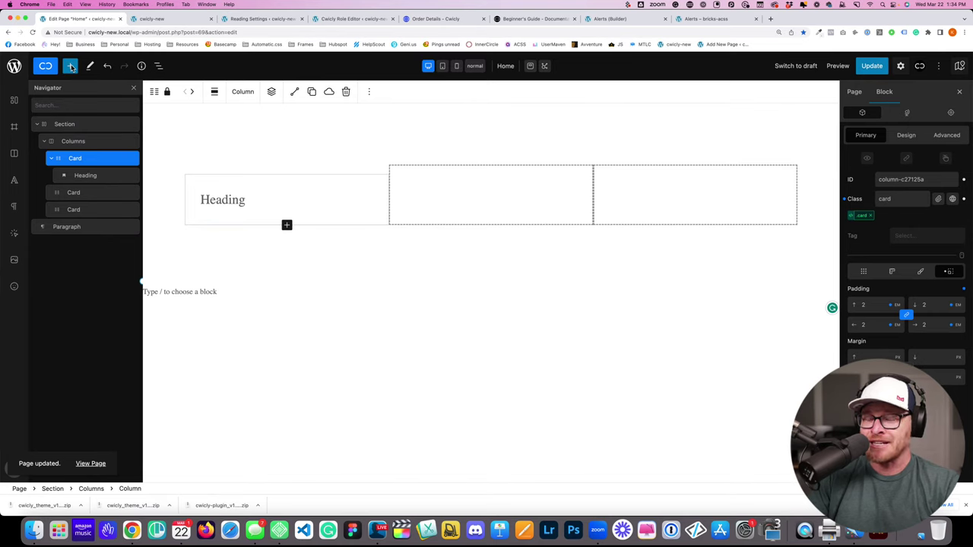
click(227, 195)
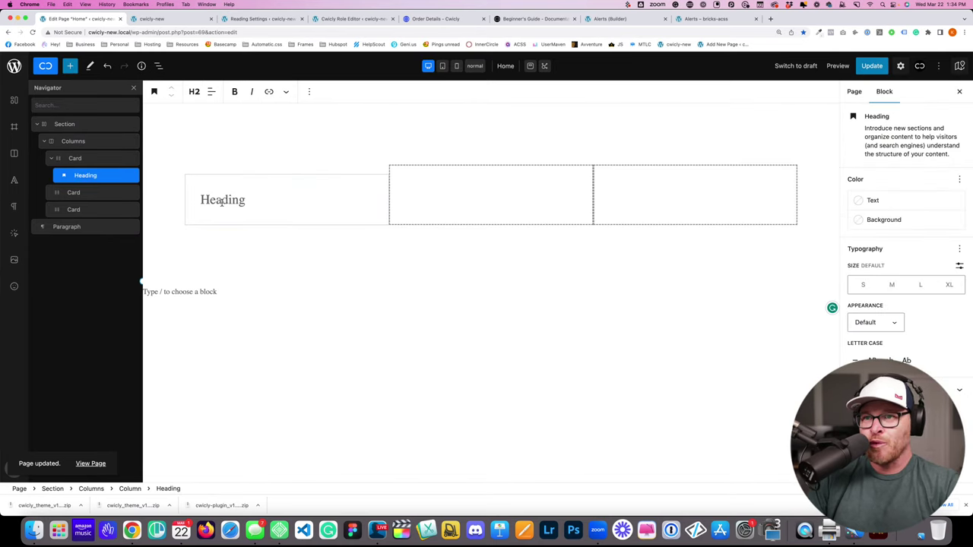
text(Card heading)
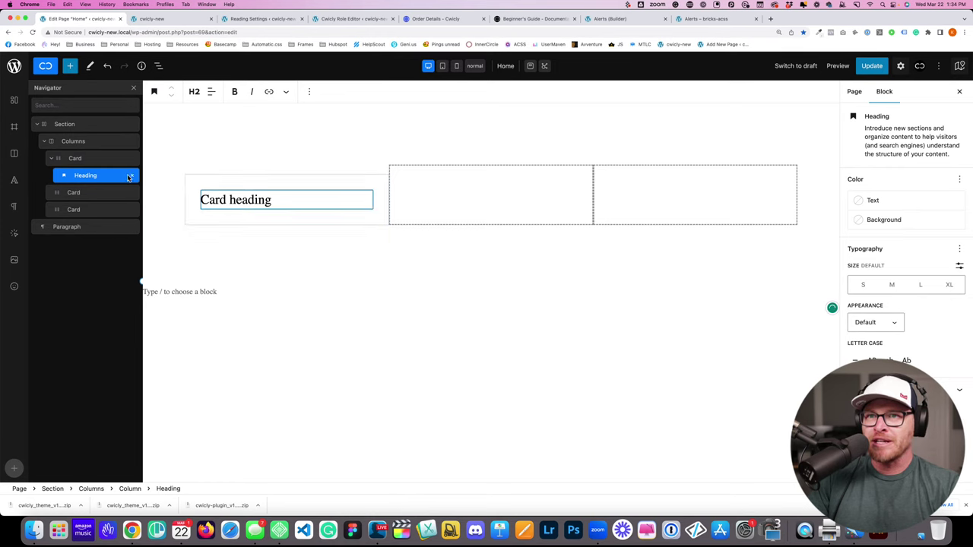
click(131, 175)
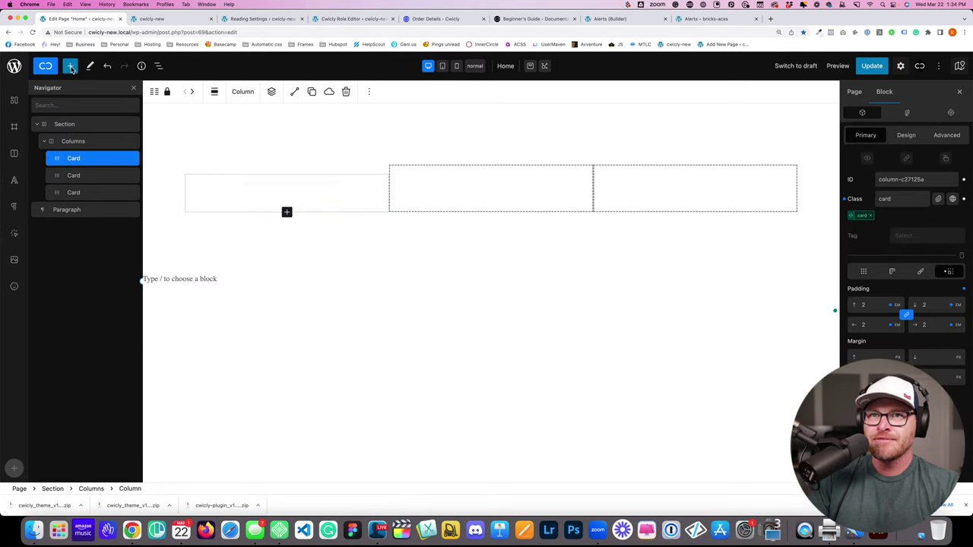
Step: Add a Cwicly Heading block and nest it inside the first Card in the Navigator
click(73, 140)
click(69, 67)
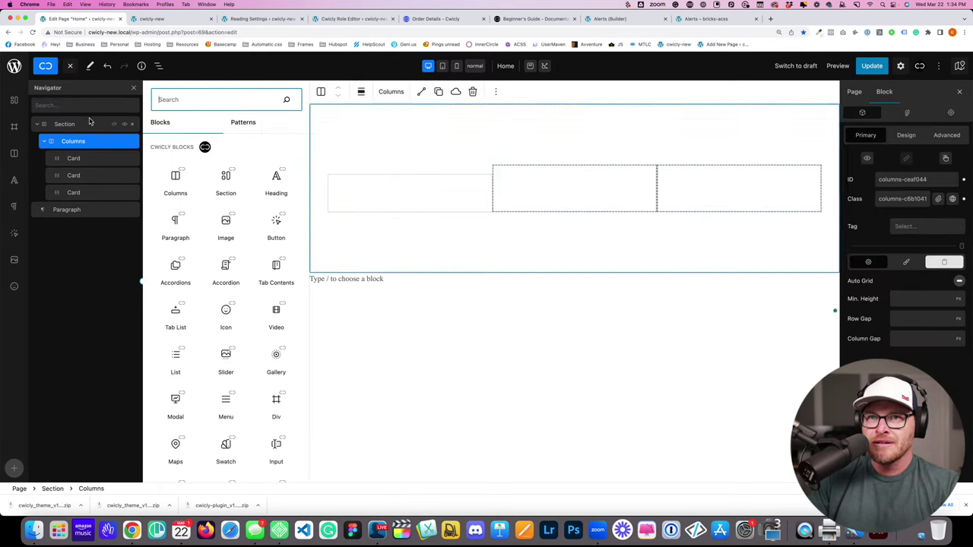
text(head)
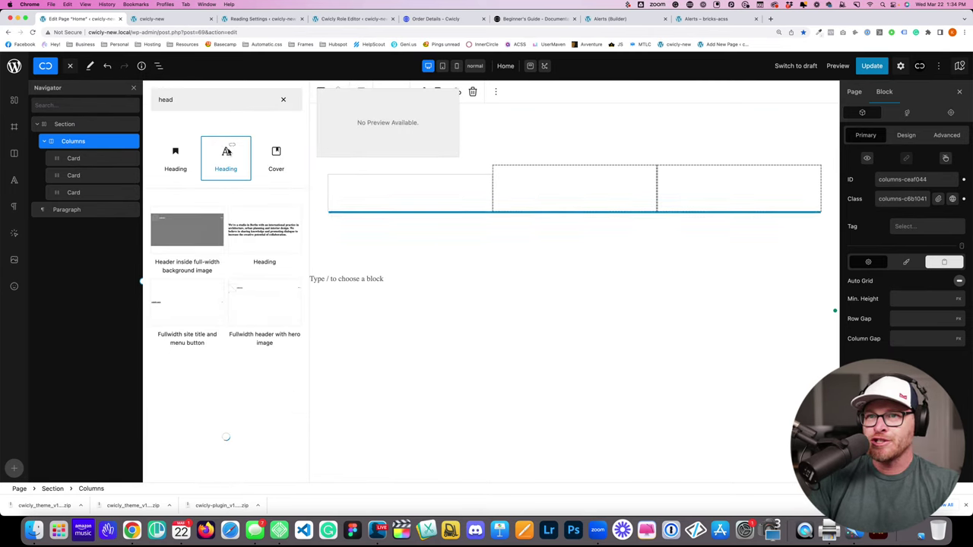
click(225, 157)
drag(56, 212, 90, 162)
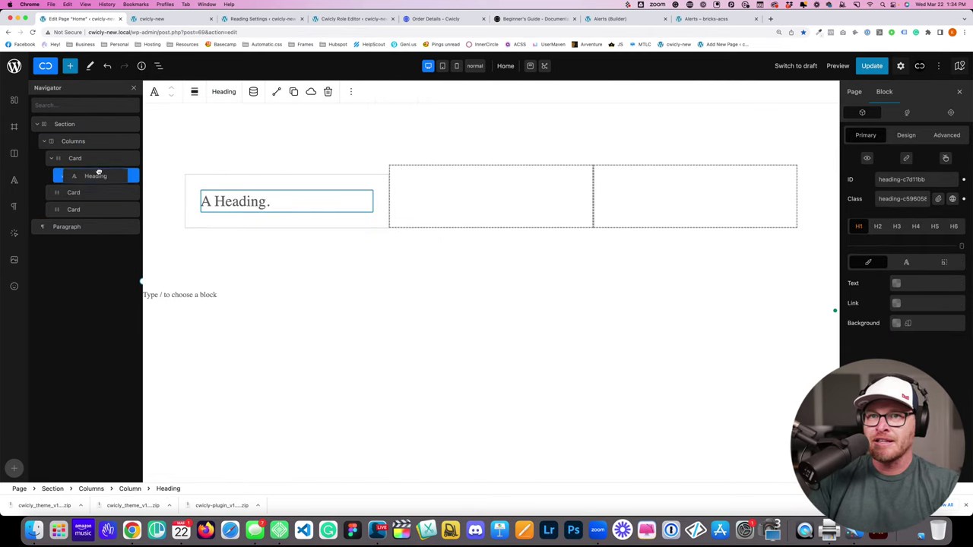
Step: Change the heading's text to "Card heading" at level H3 and add a Cwicly Paragraph below it reading "This is card text."
click(244, 200)
key(super+a)
text(Card heading)
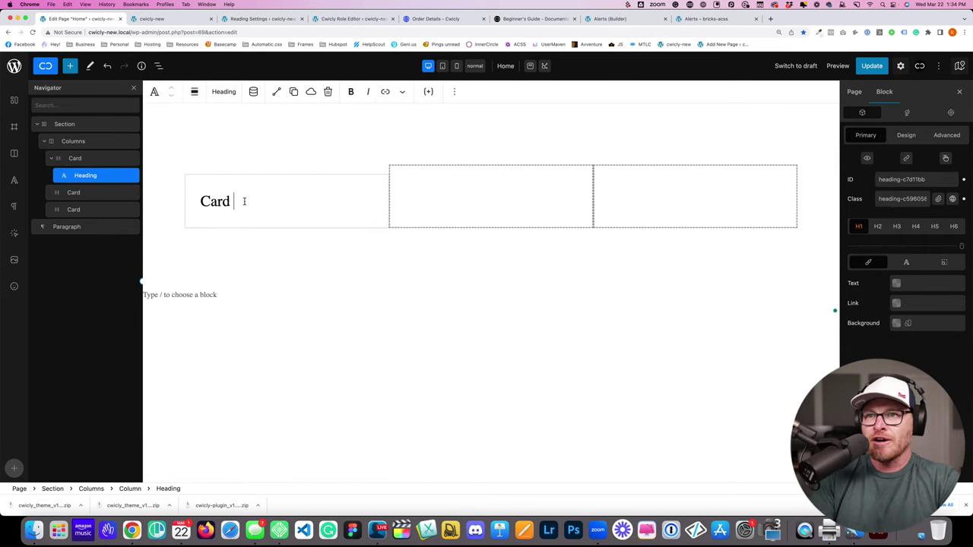
click(227, 94)
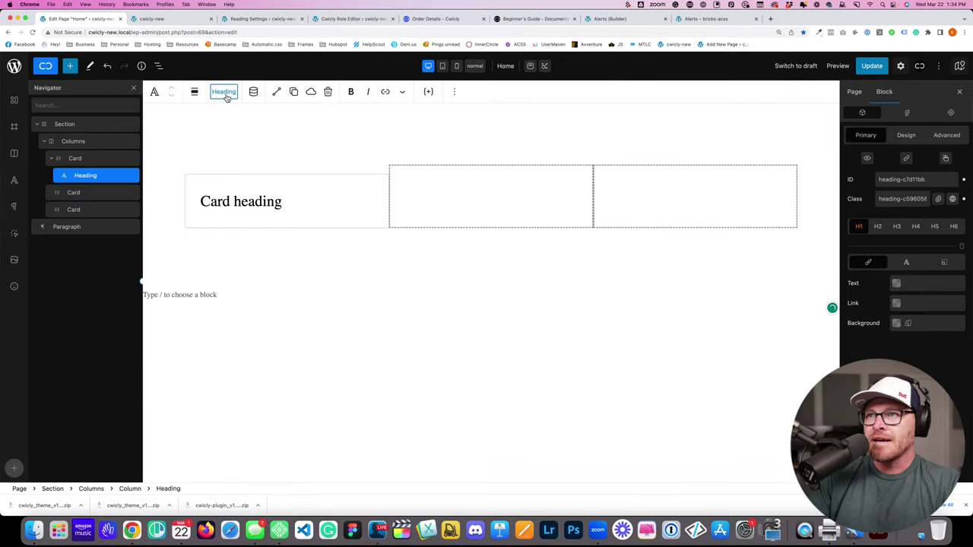
click(896, 227)
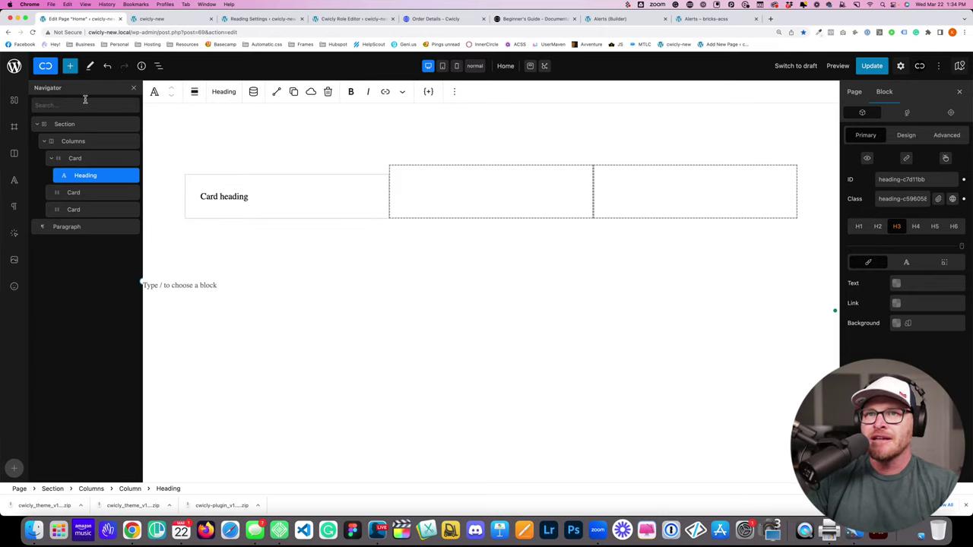
click(14, 206)
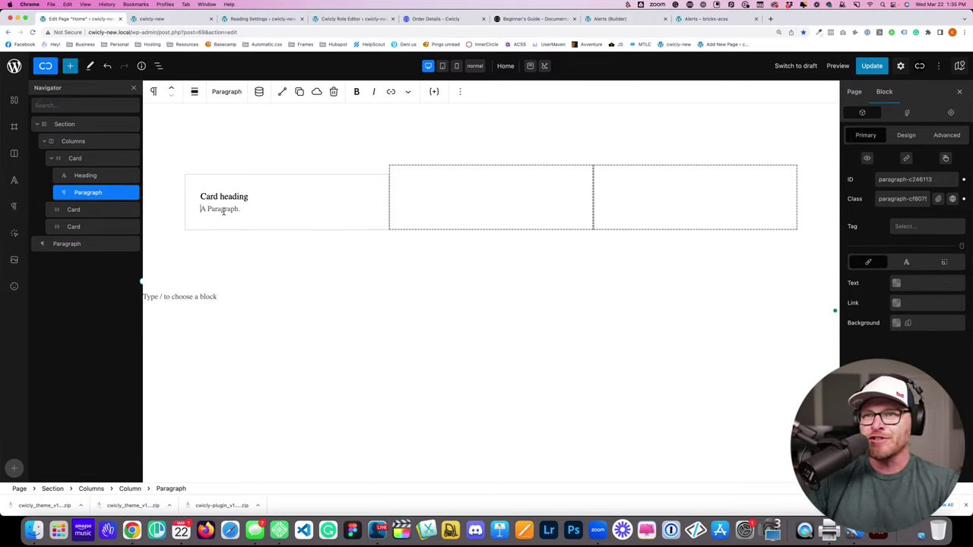
text(This is card text.)
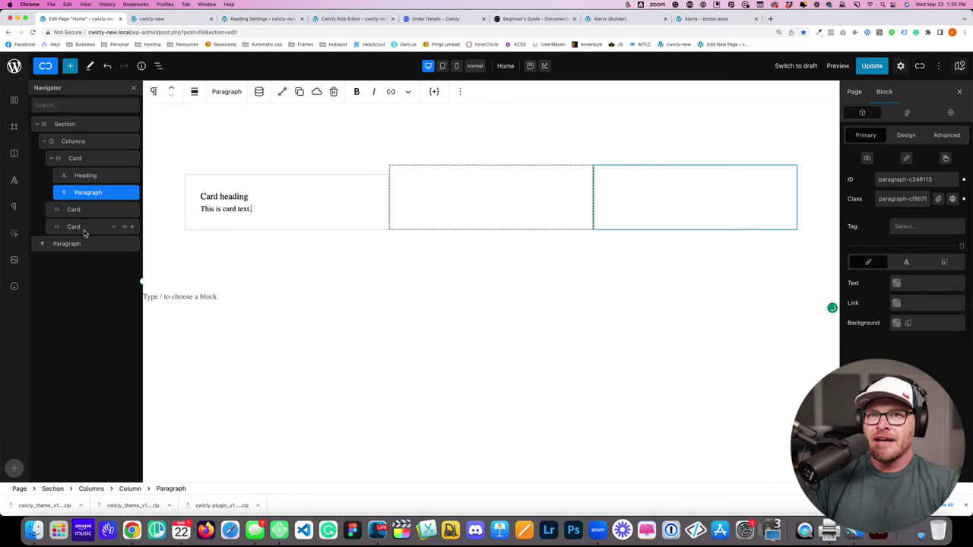
Step: Delete the two empty Card columns and try to duplicate the first Card
click(131, 211)
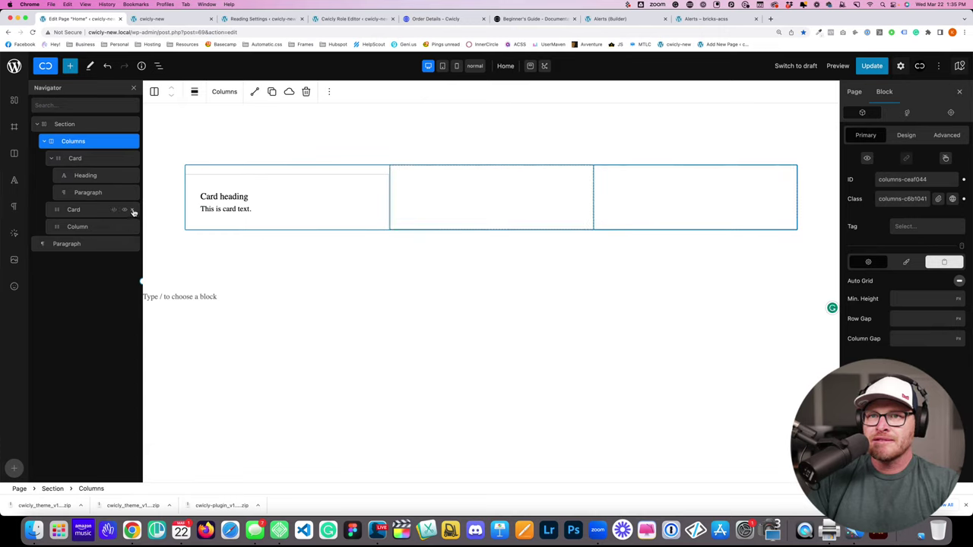
click(133, 212)
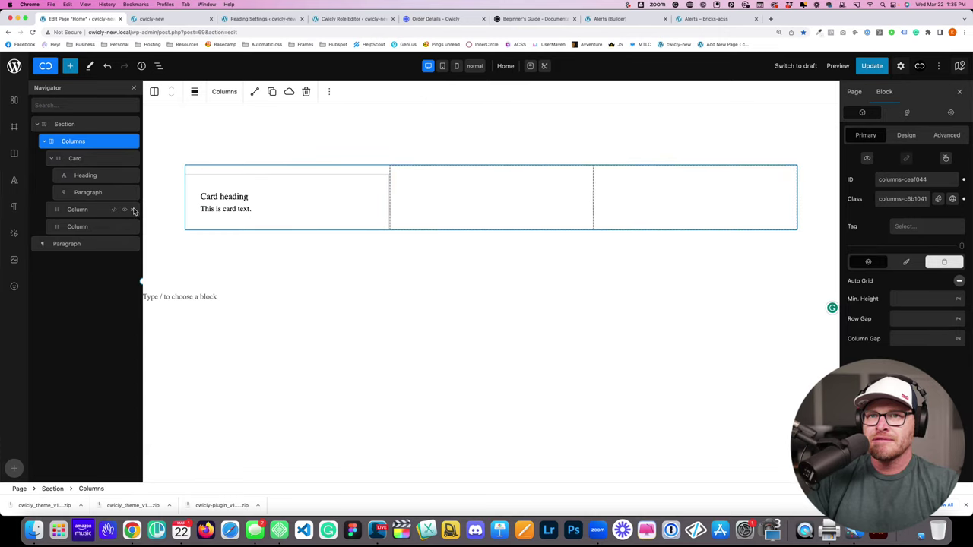
click(86, 162)
right_click(85, 161)
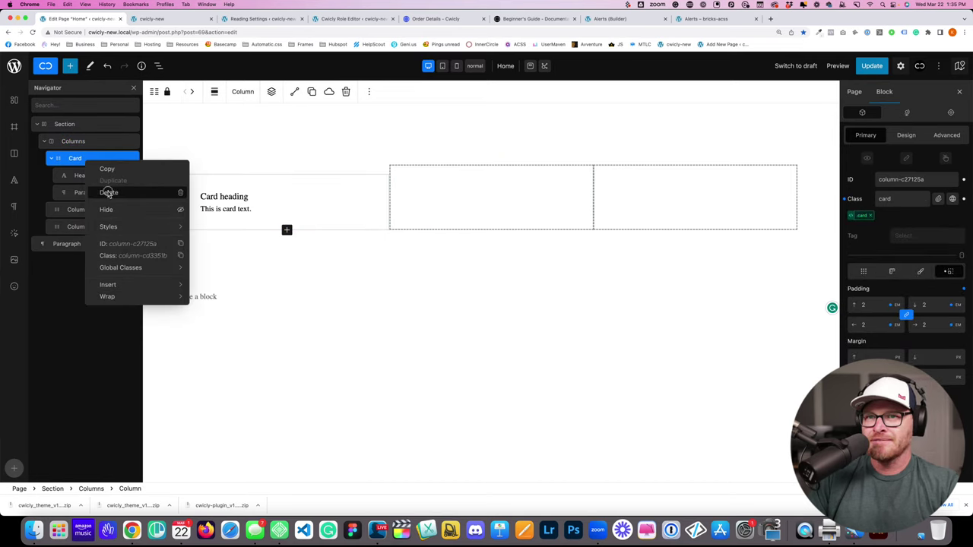
click(69, 157)
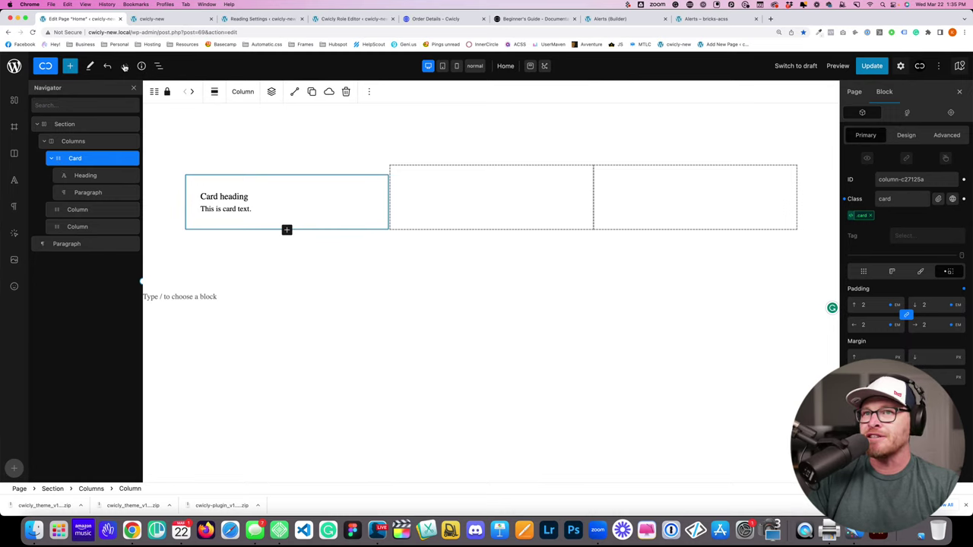
Step: Add a Cwicly Div block, nest it inside the Card and move the Heading and Paragraph into it
click(69, 67)
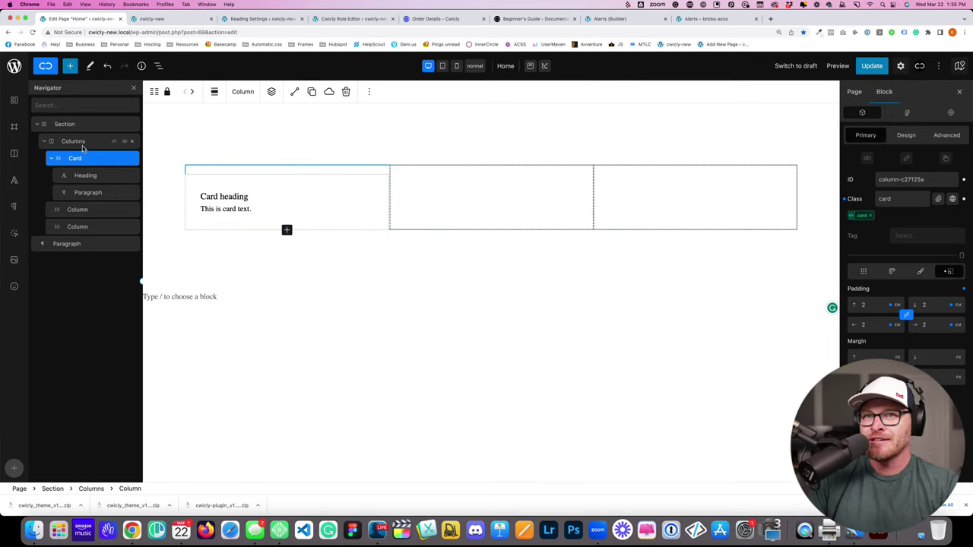
click(82, 141)
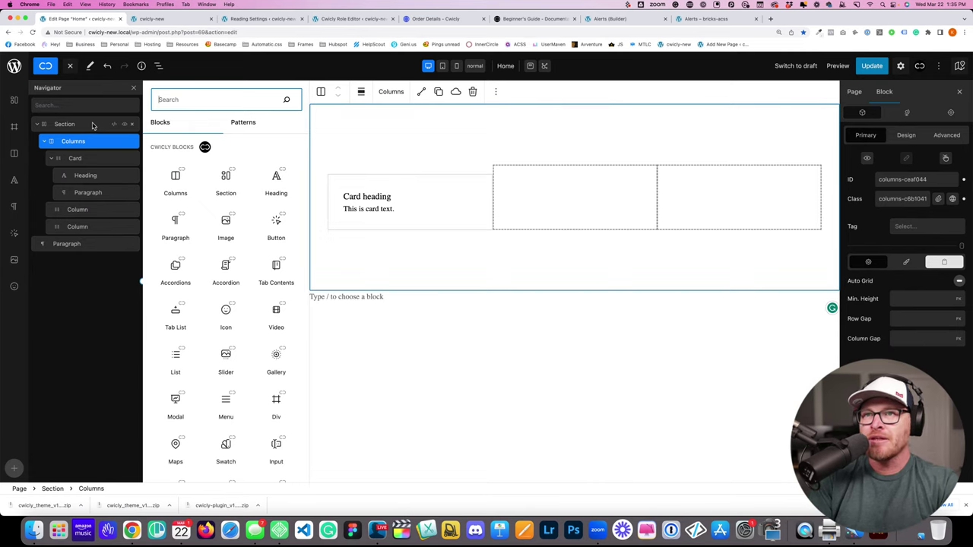
text(div)
click(154, 138)
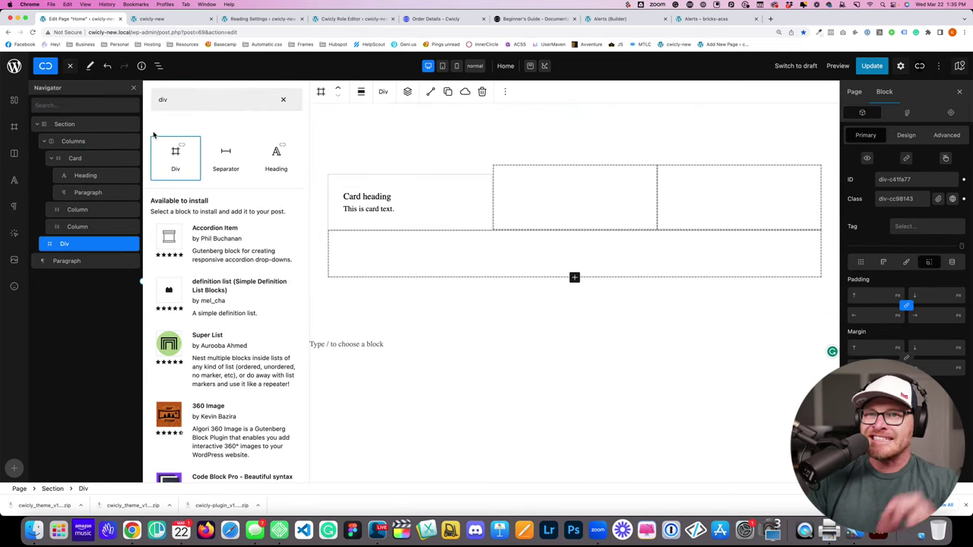
drag(65, 243, 161, 195)
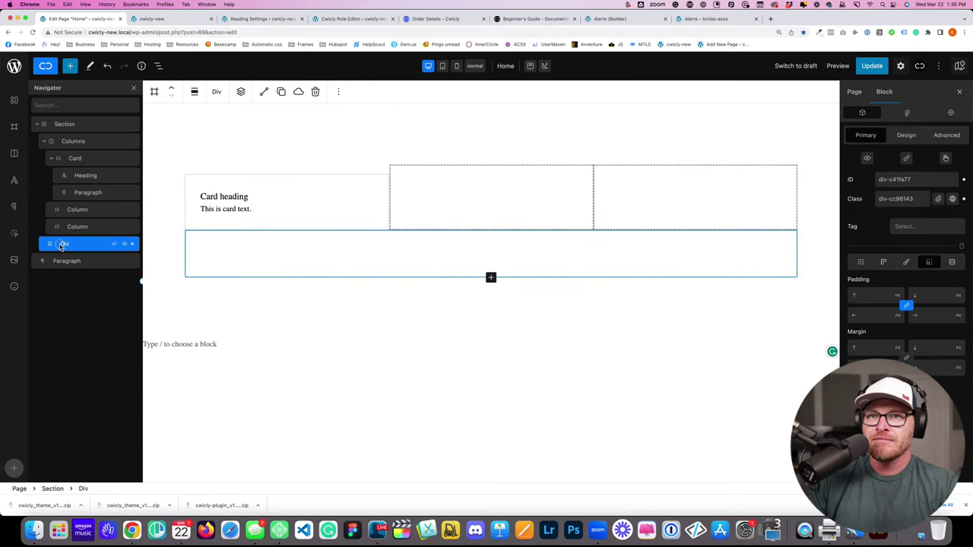
drag(65, 243, 99, 189)
drag(76, 214, 86, 176)
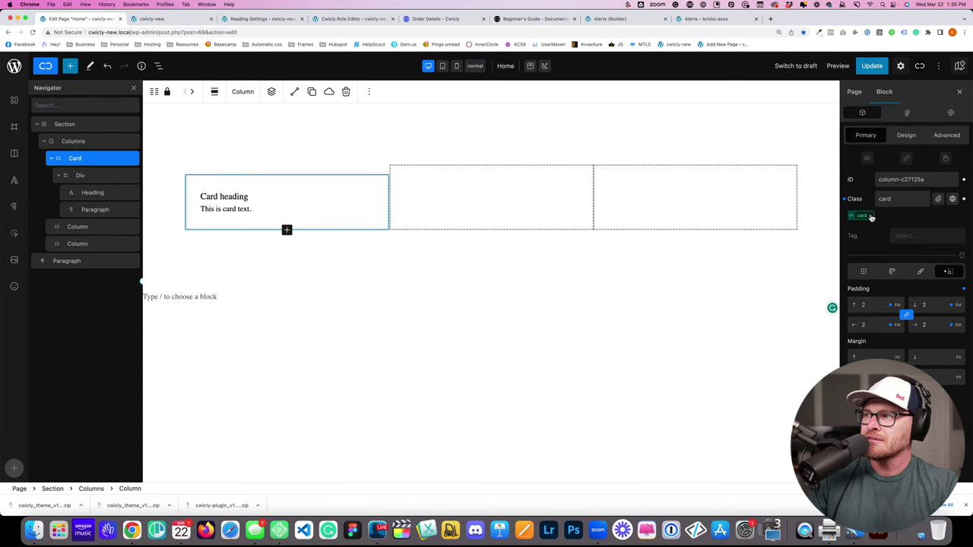
Step: Switch to the Bricks builder for the Alerts page and add three Div elements inside the Container
click(627, 19)
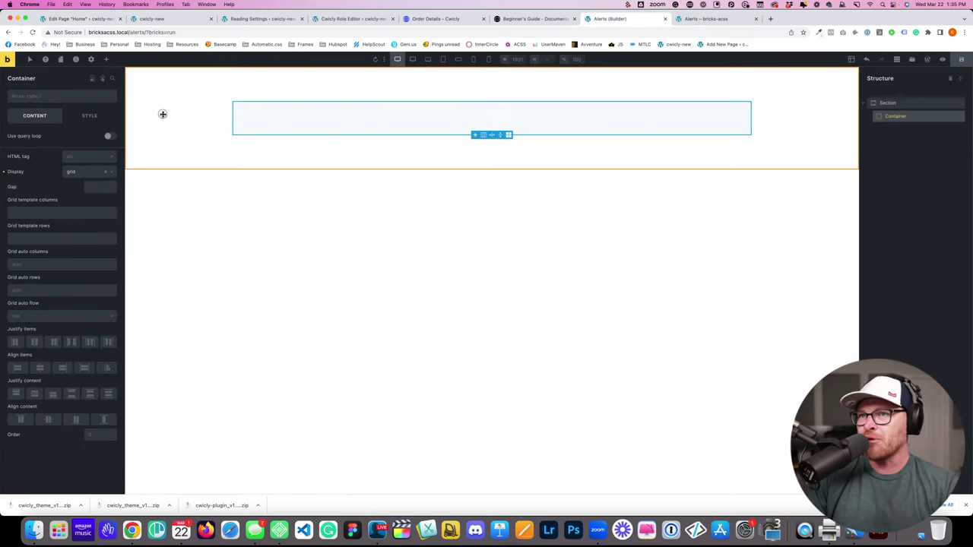
click(373, 122)
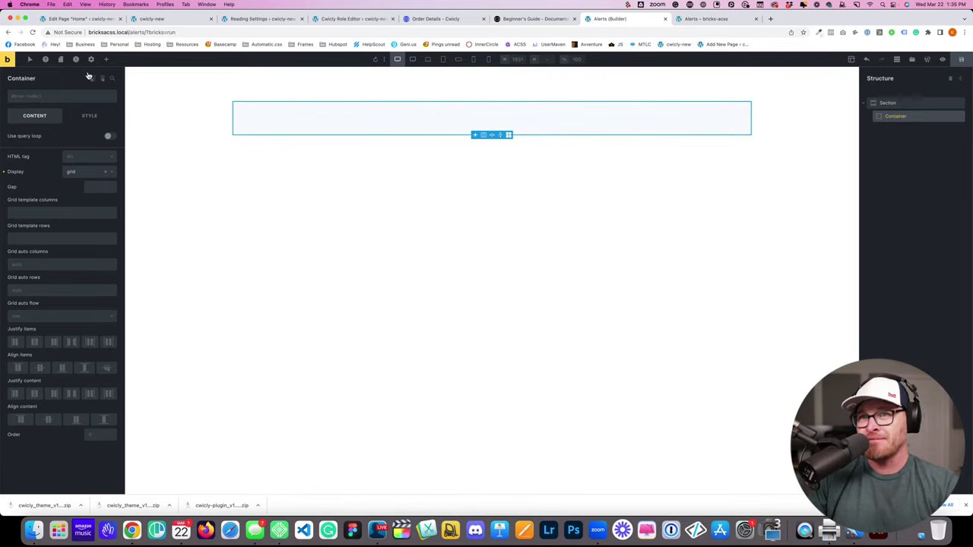
click(107, 59)
text(bl)
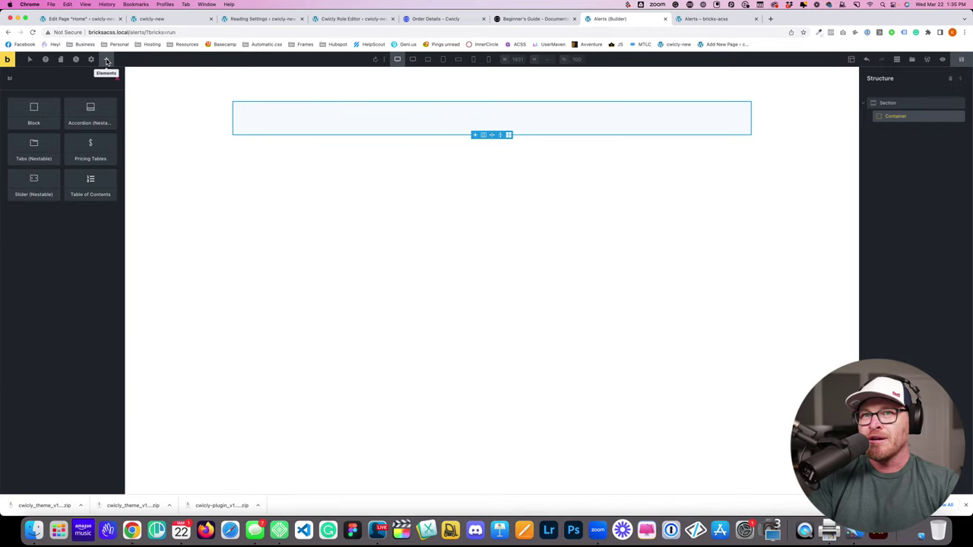
text(ock)
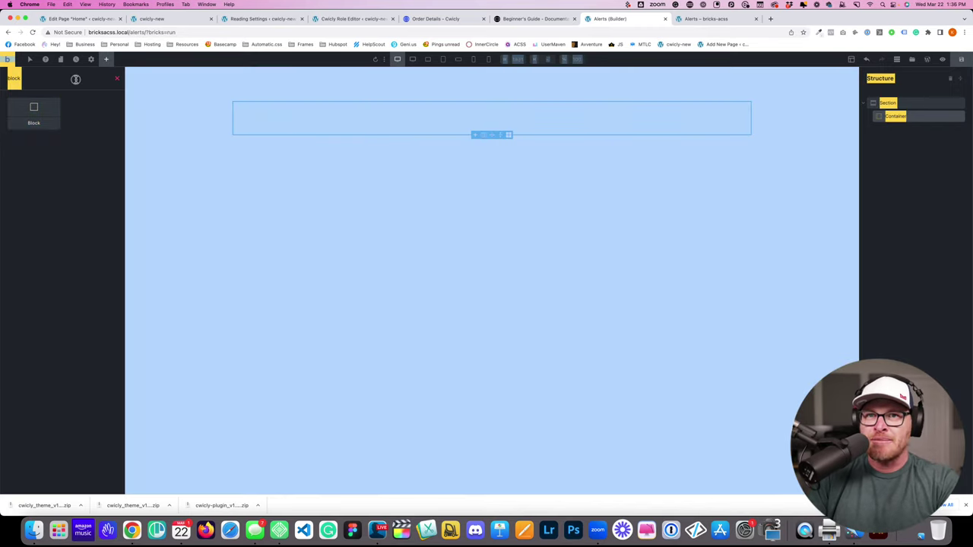
double_click(76, 79)
text(div)
triple_click(33, 110)
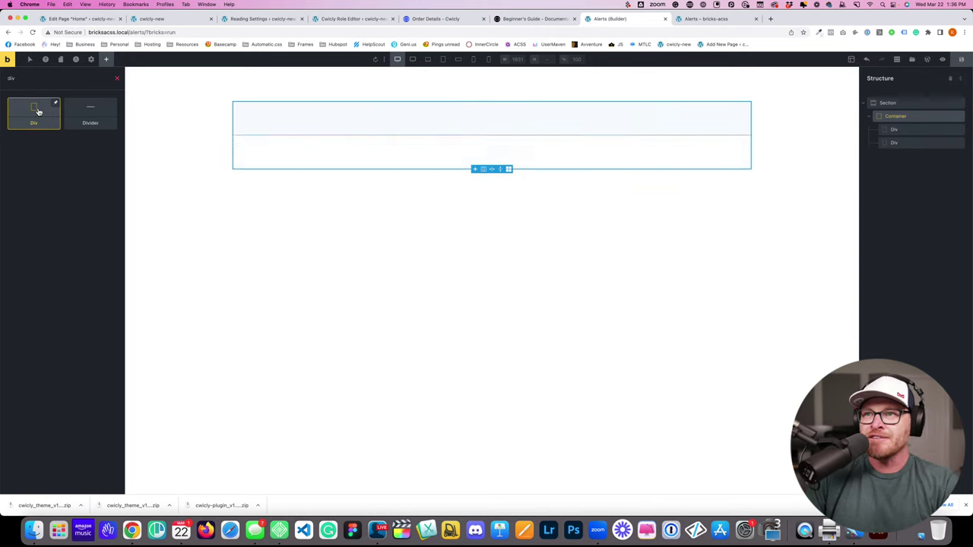
Step: Delete the second and third Divs from the Container, keeping only the first one
click(909, 117)
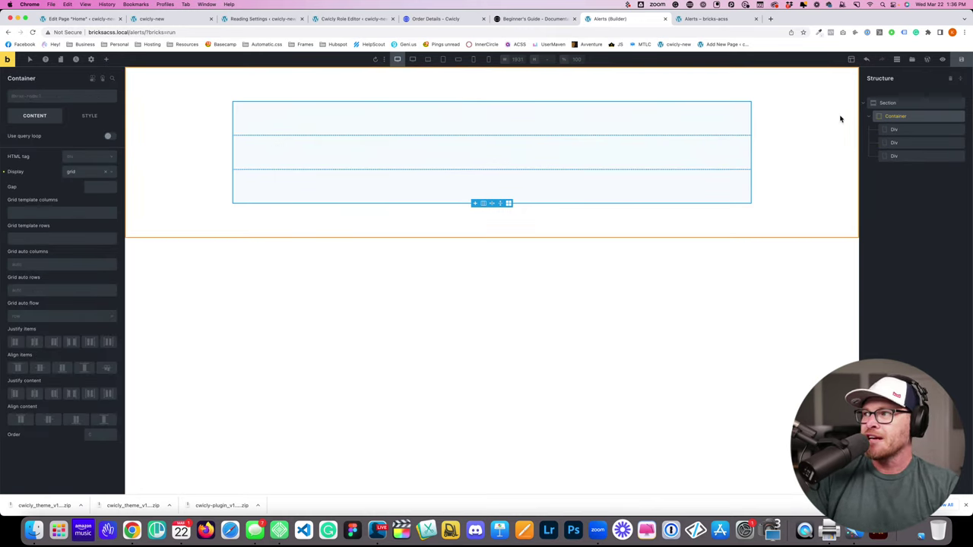
click(896, 129)
click(960, 142)
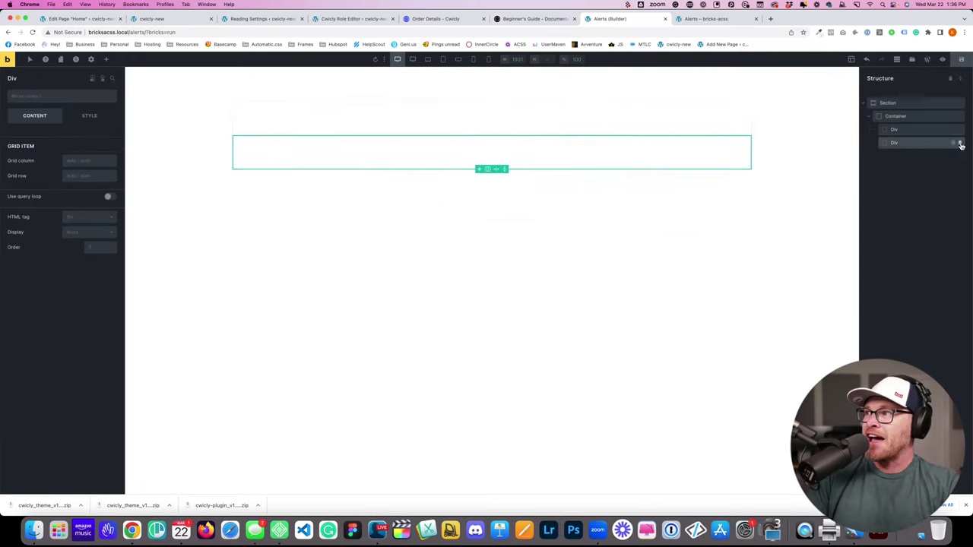
click(959, 142)
Step: Create a global class named card on the remaining Div and duplicate that Div twice
click(47, 97)
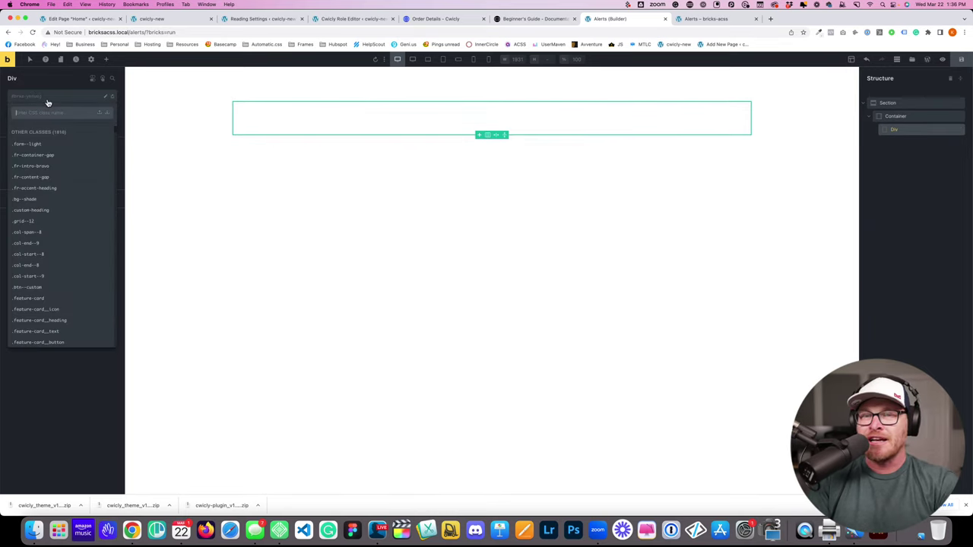
text(card)
key(Return)
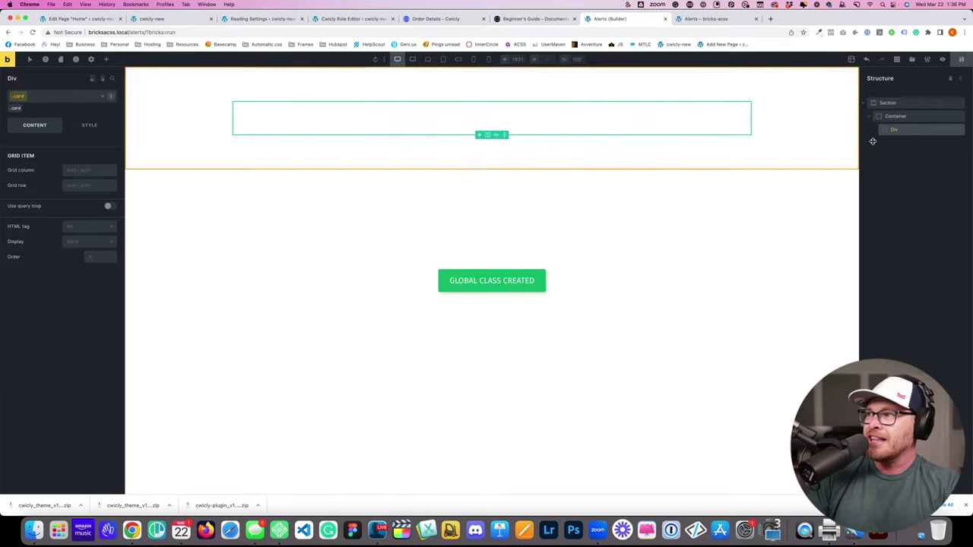
click(953, 129)
click(953, 130)
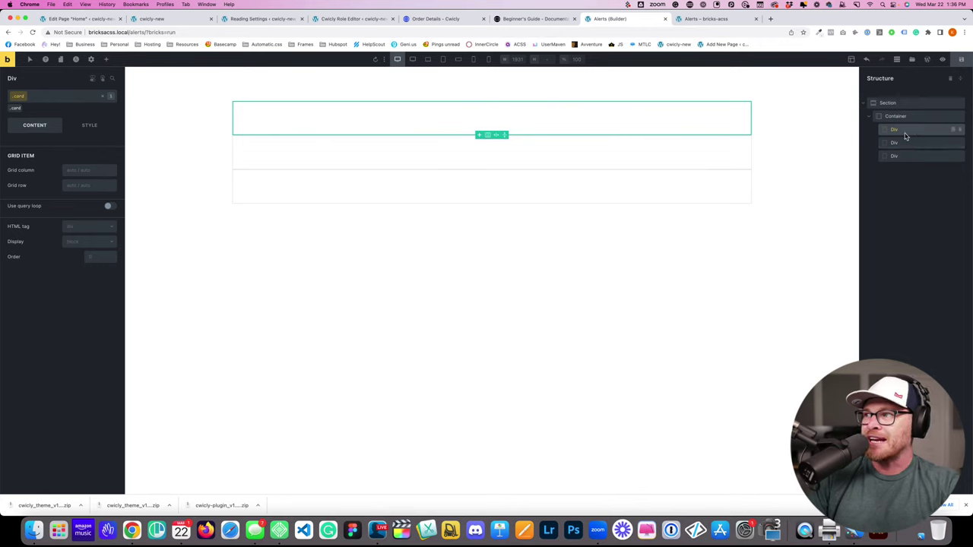
Step: Set the Container's grid template columns to repeat(3, minmax(0, 1fr))
click(910, 118)
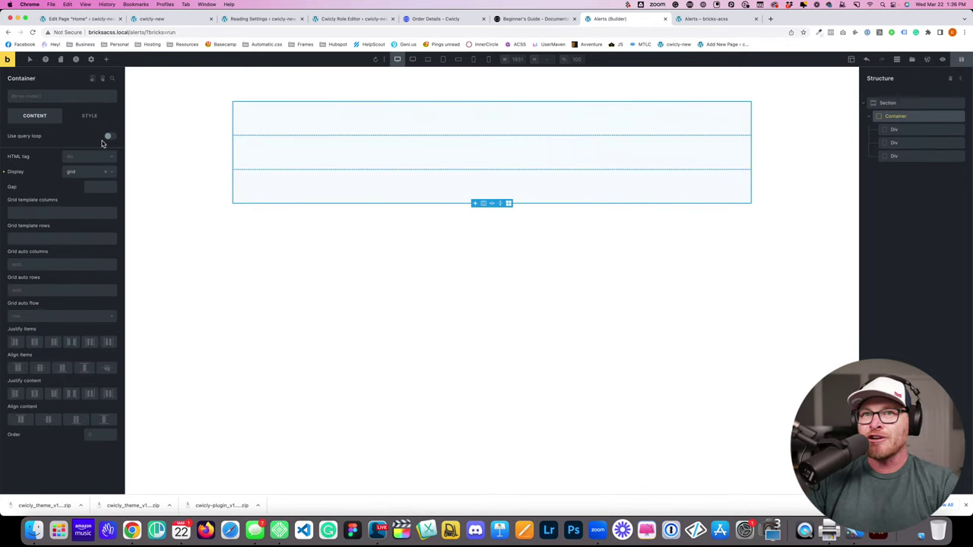
click(76, 216)
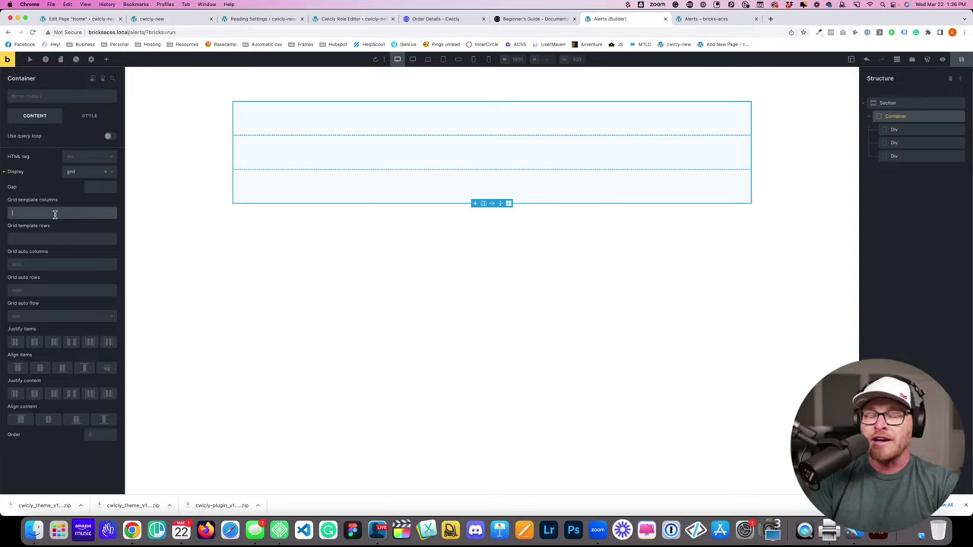
text(--grid-3)
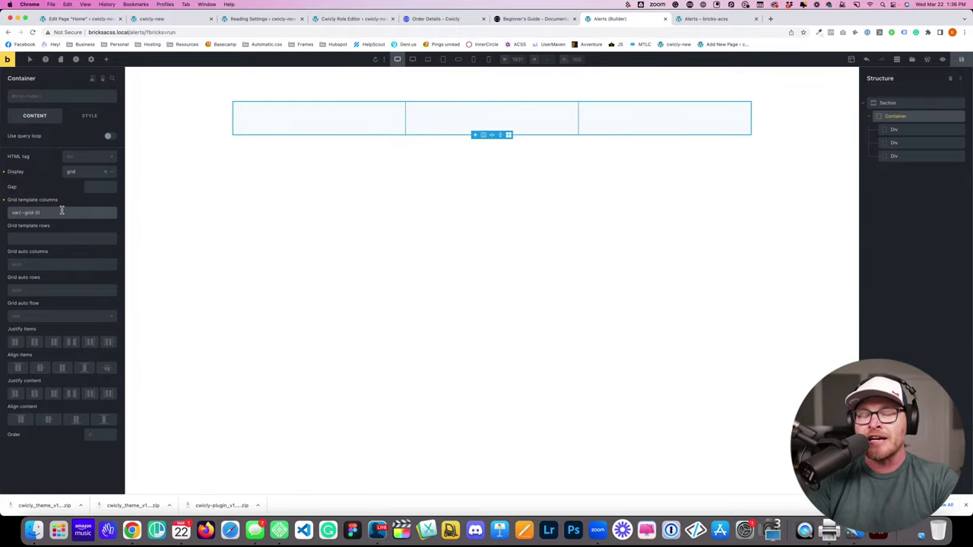
key(super+a)
key(BackSpace)
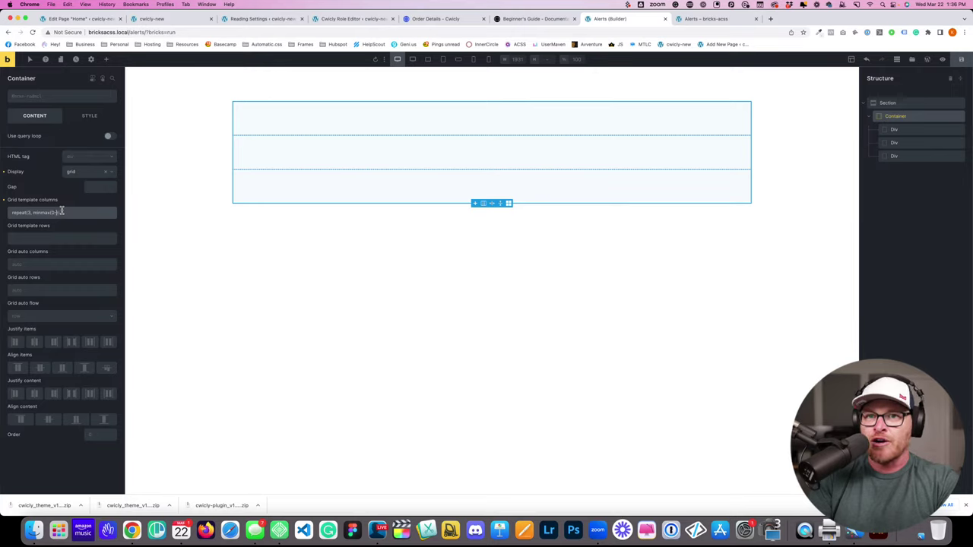
text())
key(super+a)
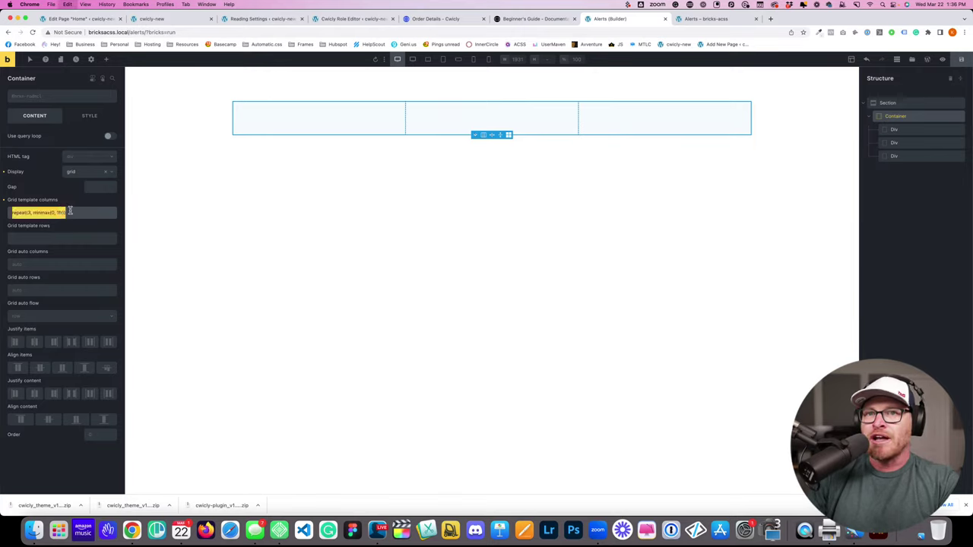
Step: Set the Container's grid gap to var(--grid-gap)
click(102, 188)
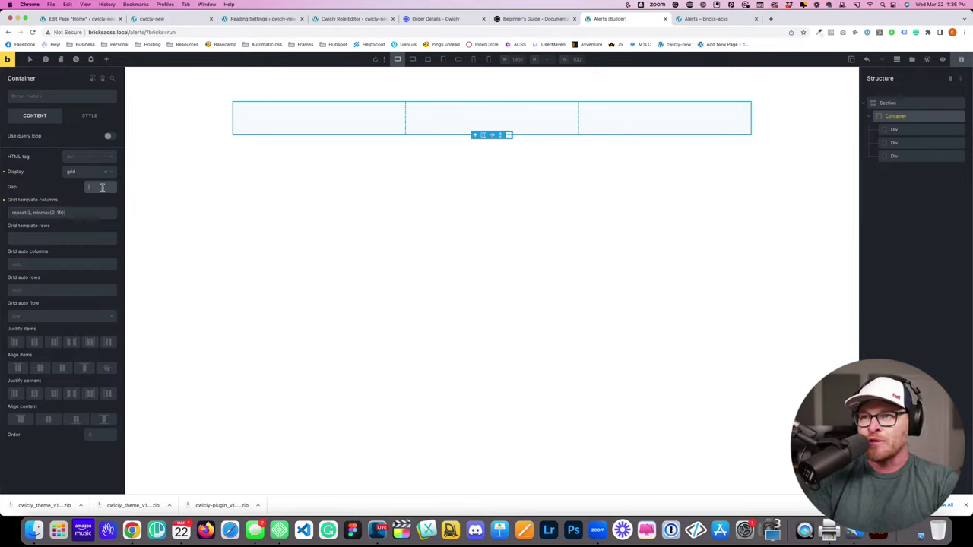
text(2em)
double_click(92, 186)
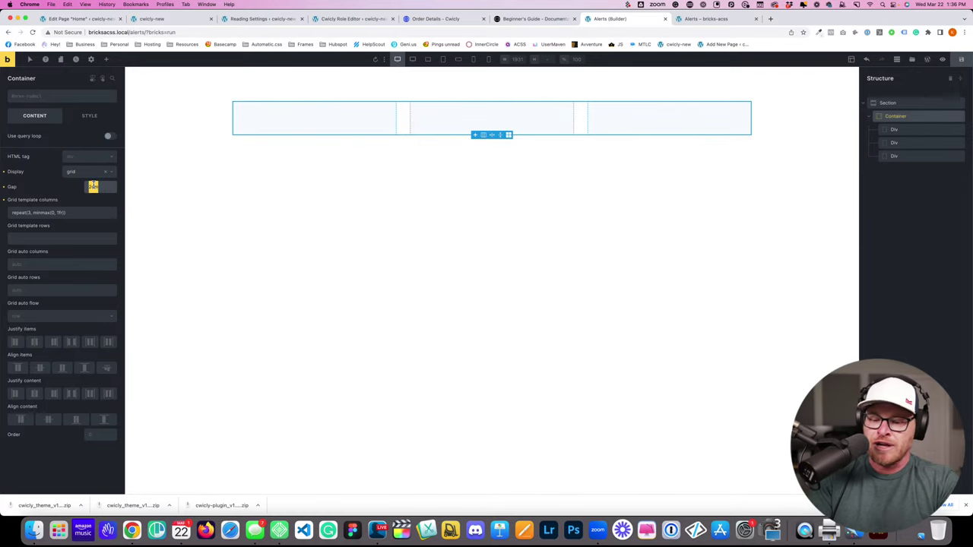
text(var(--grid-gap))
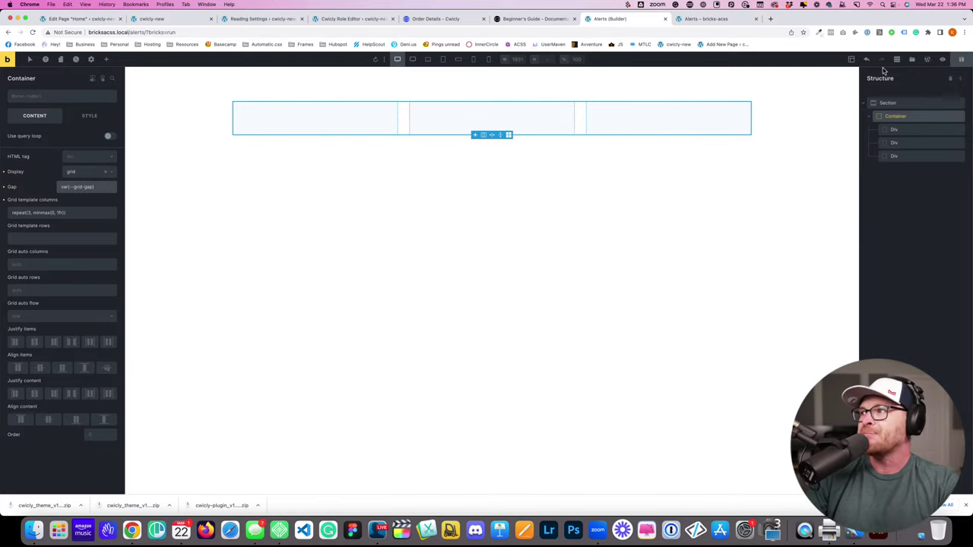
Step: Rename all three Divs inside the Container as Card in the structure
click(894, 130)
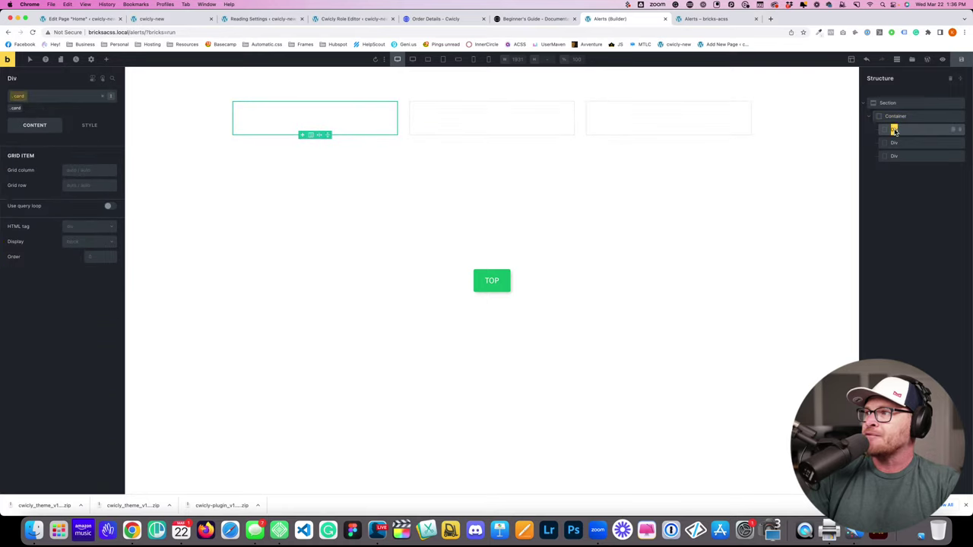
text(Card)
double_click(895, 143)
text(Car)
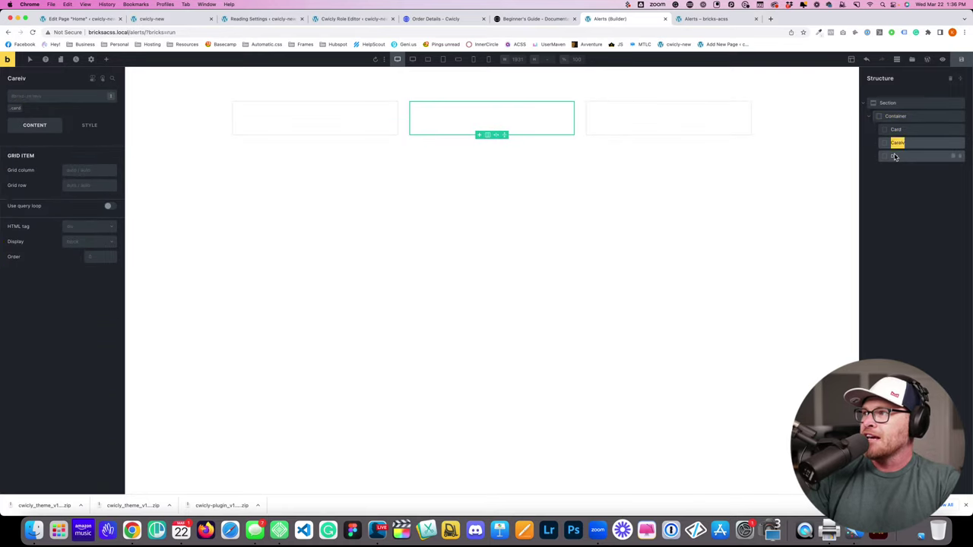
text(d)
key(Return)
double_click(895, 156)
text(Card)
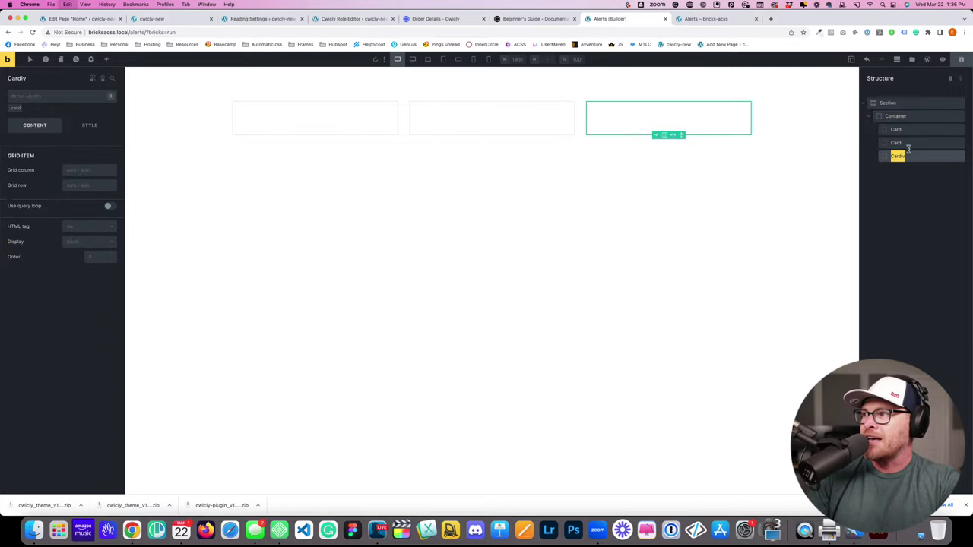
key(Return)
Step: Duplicate the first empty Card eight times inside the Container
click(900, 116)
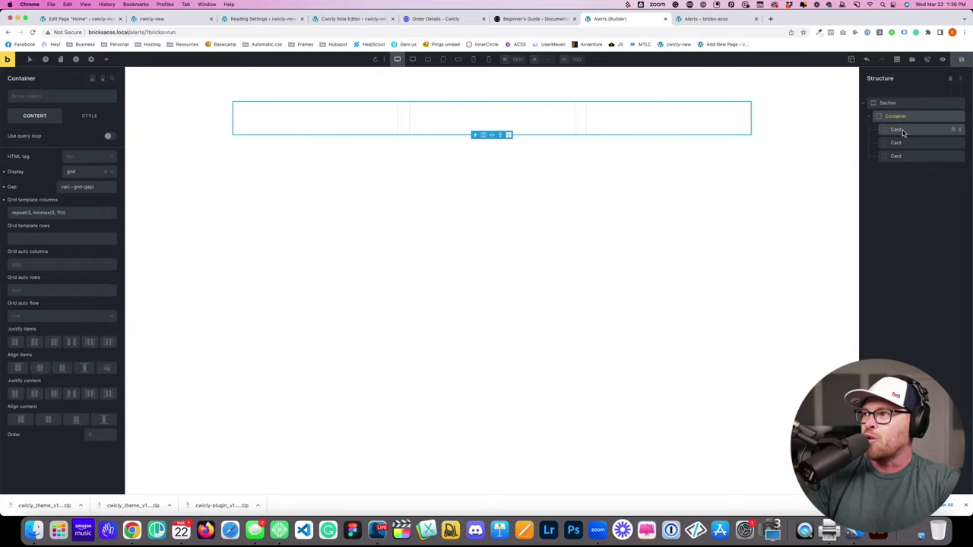
click(903, 130)
key(super+d)
key(super+d)
key(super+d)
key(super+d)
key(super+d)
key(super+d)
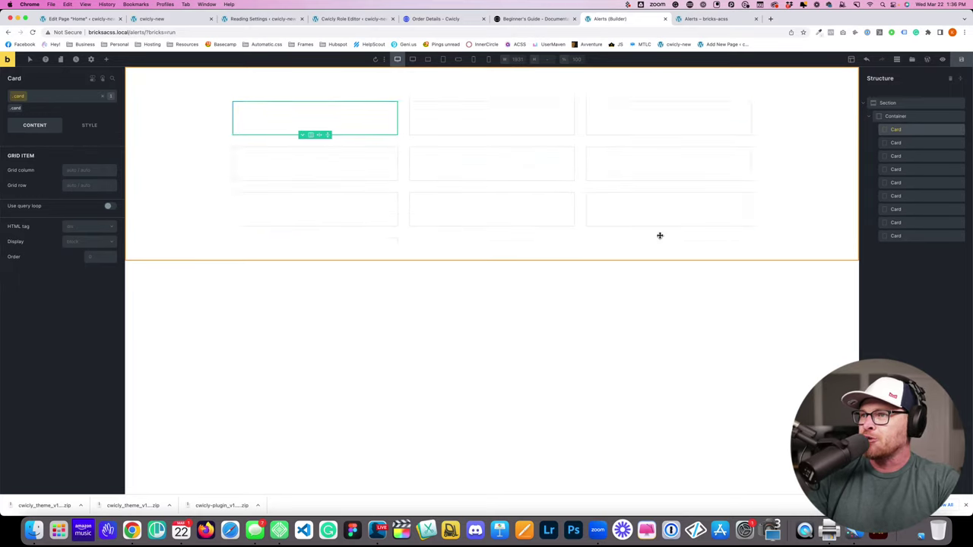
key(super+d)
key(super+d)
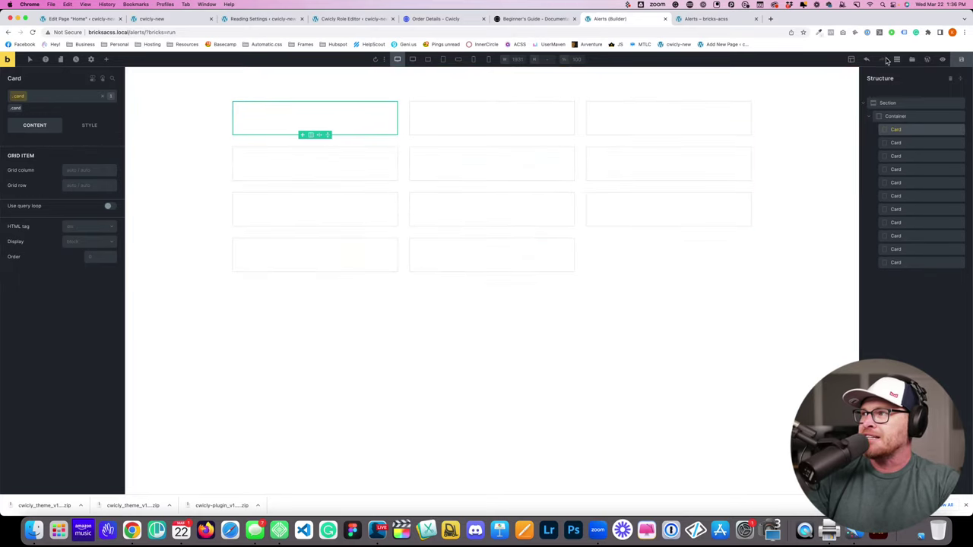
Step: Add a Heading and a Basic Text element inside the first Card
click(108, 60)
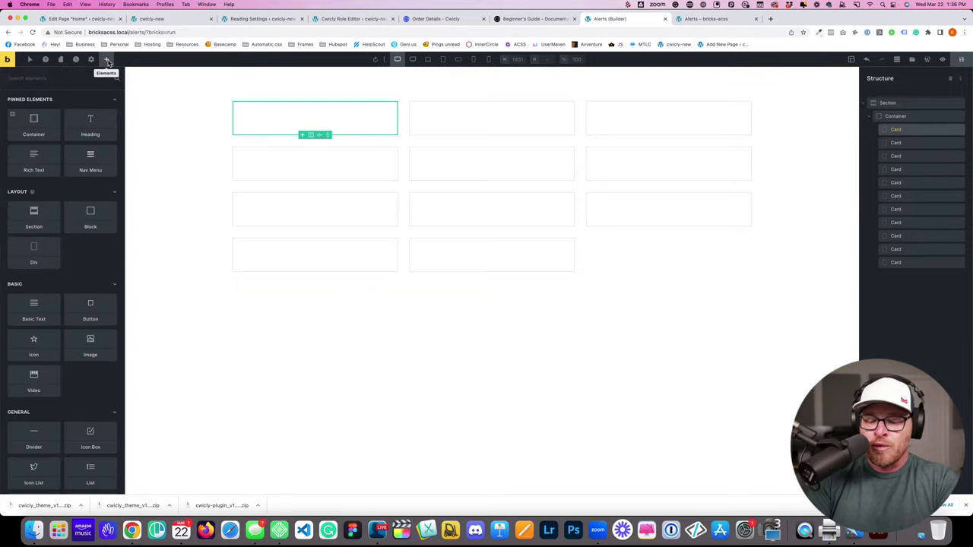
text(head)
key(Return)
key(BackSpace)
key(BackSpace)
key(BackSpace)
key(BackSpace)
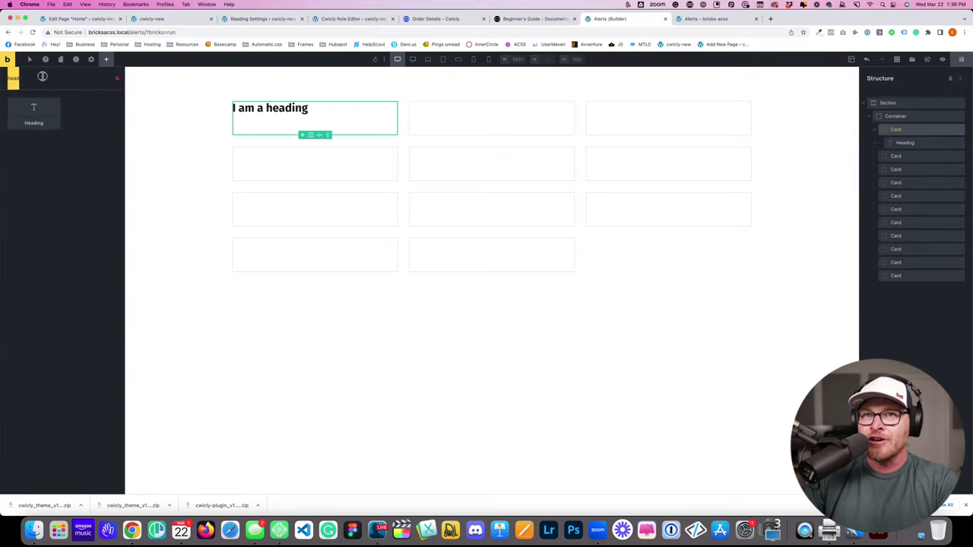
text(text)
click(43, 109)
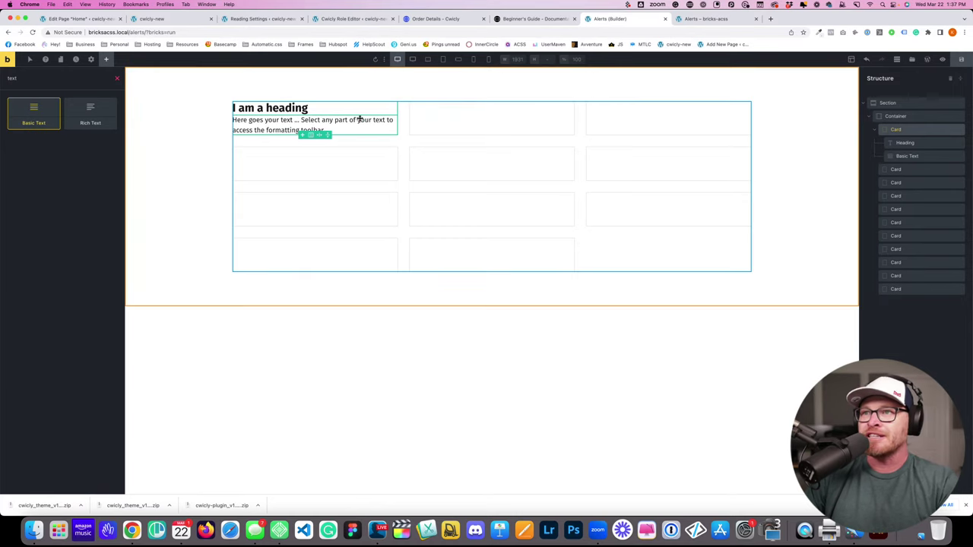
Step: Delete the empty Cards from the Container, keeping the one with the Heading and Basic Text
click(906, 130)
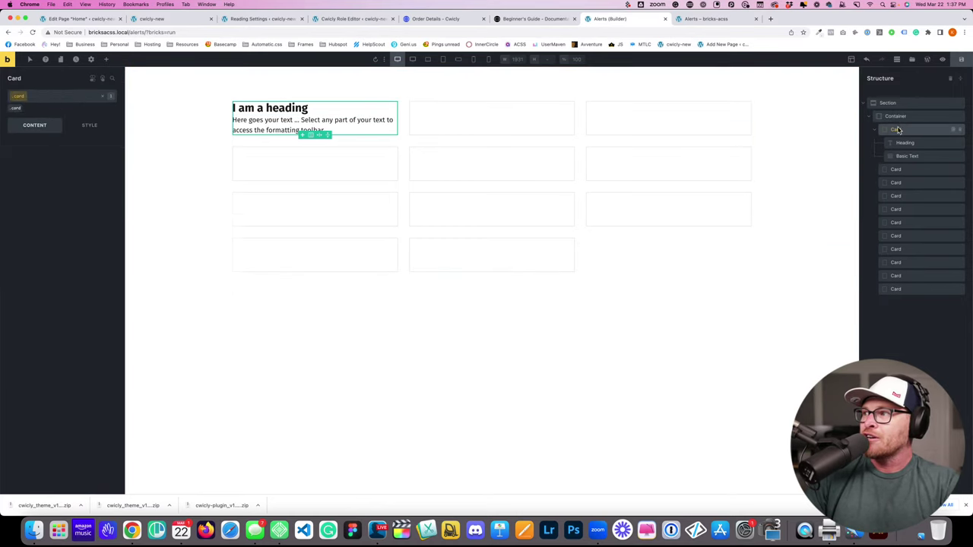
click(960, 170)
click(960, 169)
click(960, 170)
click(960, 170)
click(960, 170)
click(960, 170)
click(960, 169)
click(960, 169)
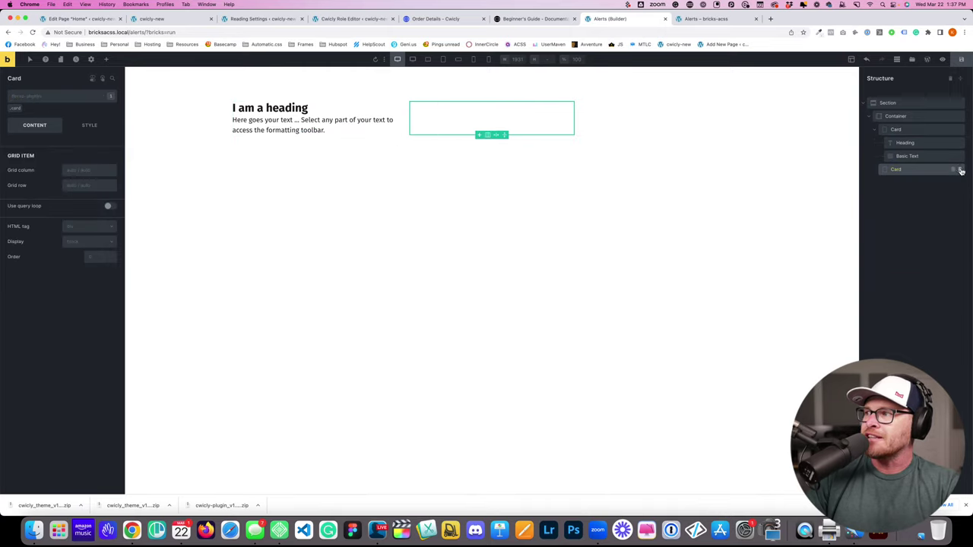
Step: Duplicate the Card containing the Heading and Basic Text to fill a three-by-three grid of nine Cards
key(super+z)
key(super+z)
key(super+z)
key(super+z)
key(super+z)
key(super+z)
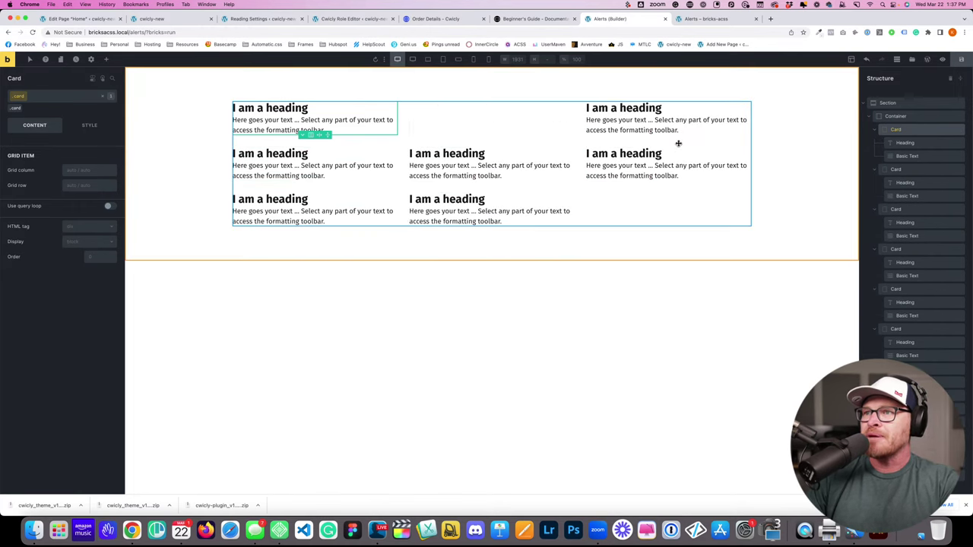
key(super+z)
key(super+z)
key(super+z)
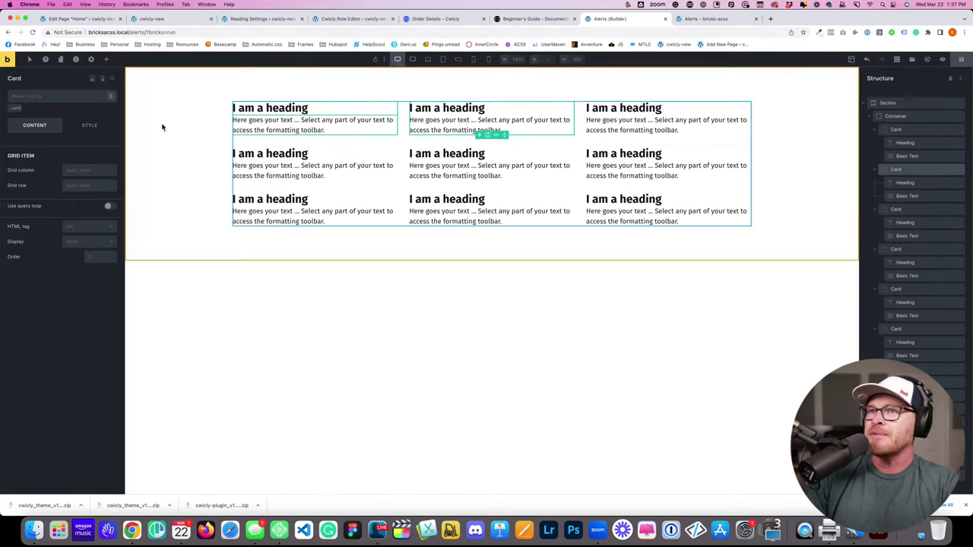
Step: Select the card class on the second Card and start a root rule in its custom CSS
click(14, 107)
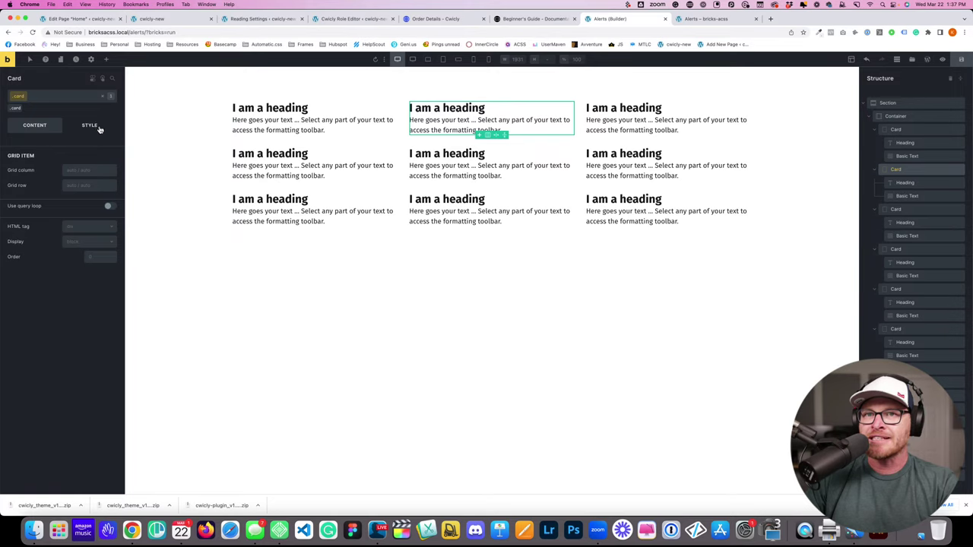
click(90, 126)
scroll(45, 334, down, 3)
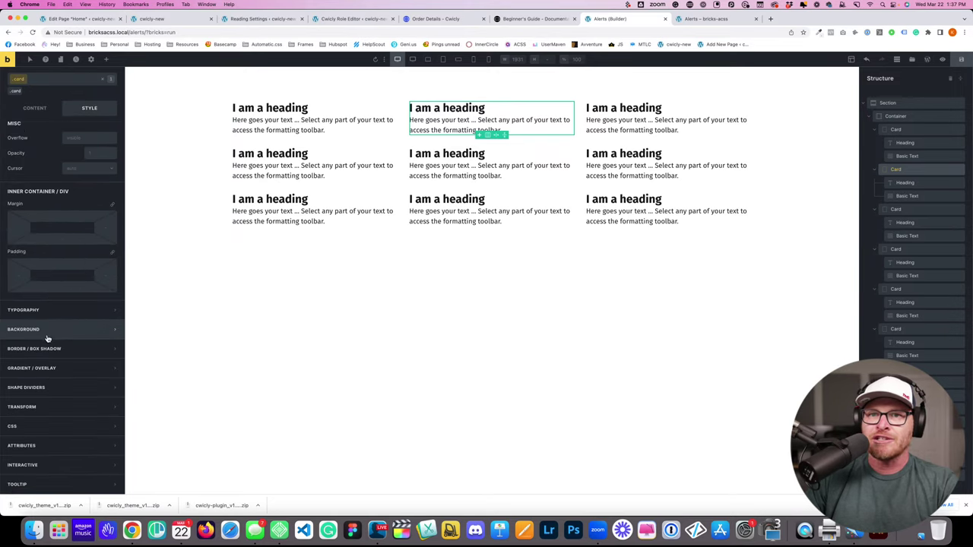
scroll(47, 339, up, 6)
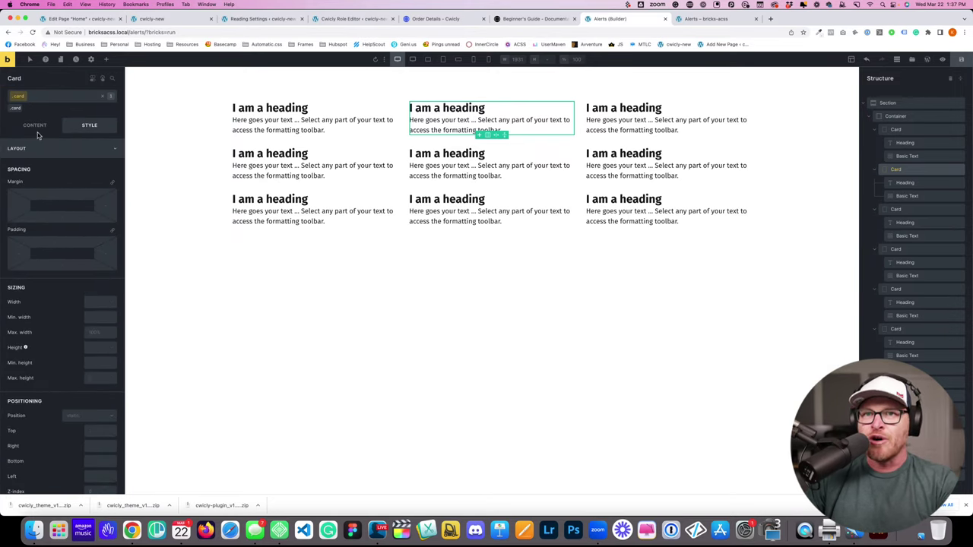
click(35, 125)
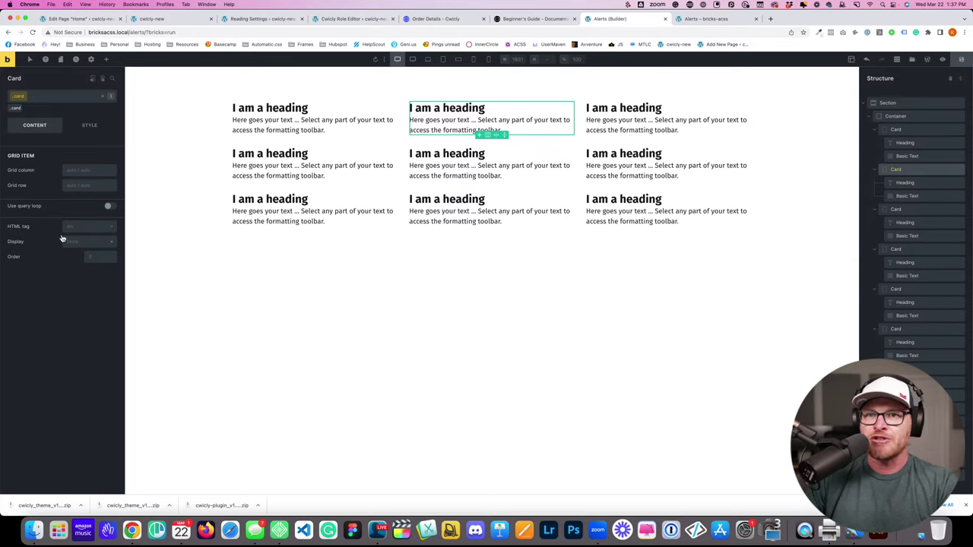
click(89, 126)
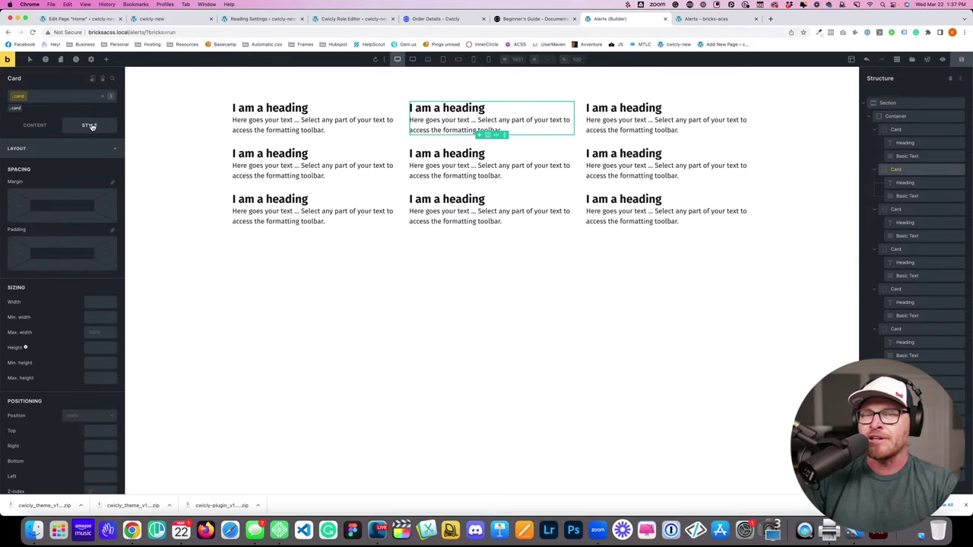
click(76, 148)
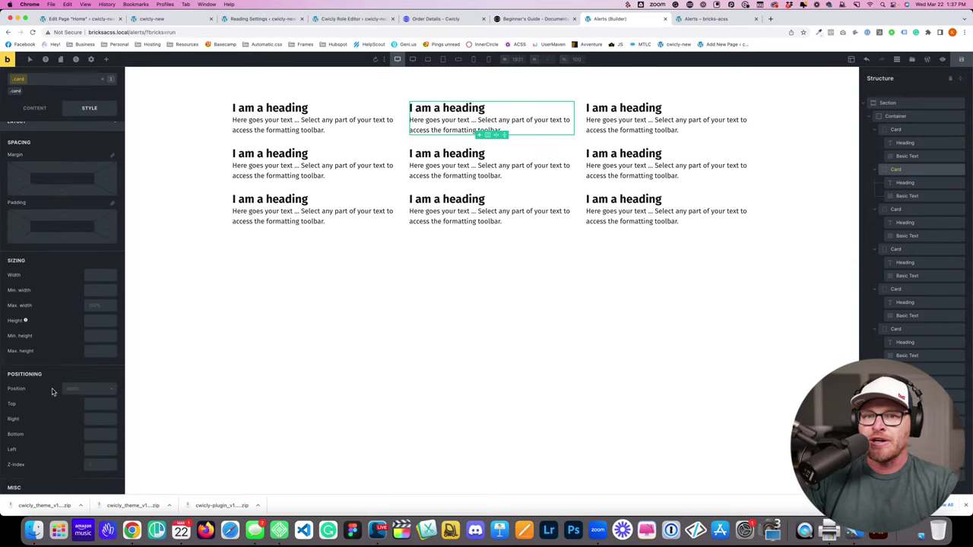
click(66, 465)
click(88, 427)
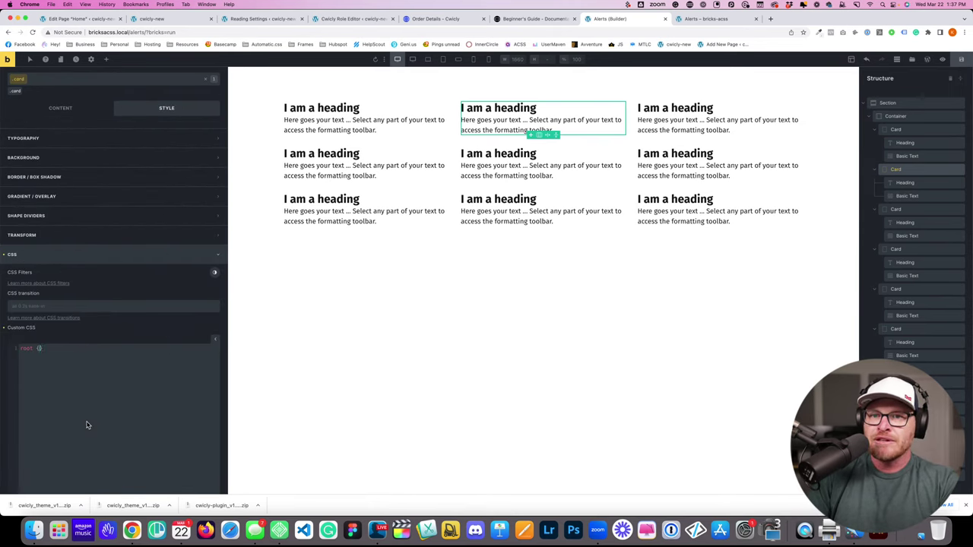
Step: Add gap: var(--content-gap) and padding: 2em to the root rule of the card class
text(gap: )
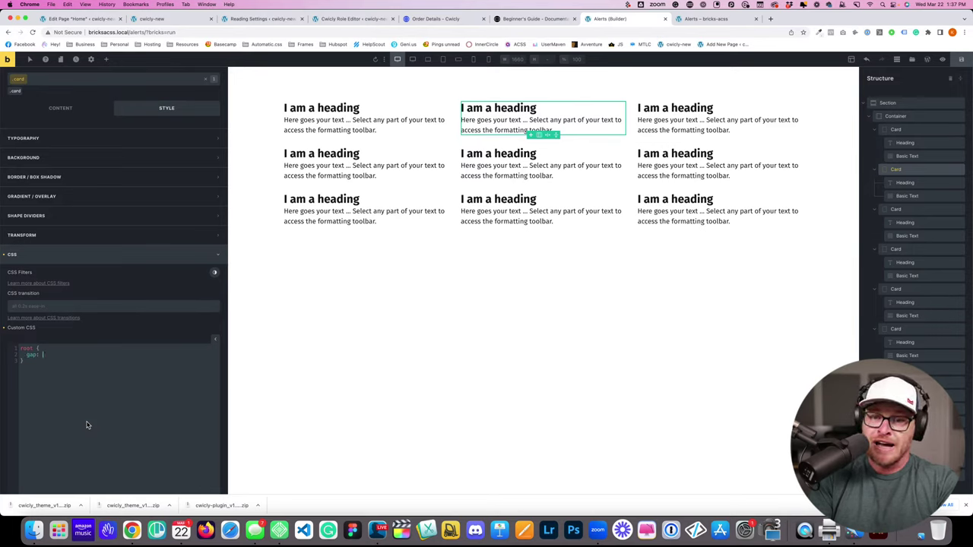
text(var(--content-gap);   )
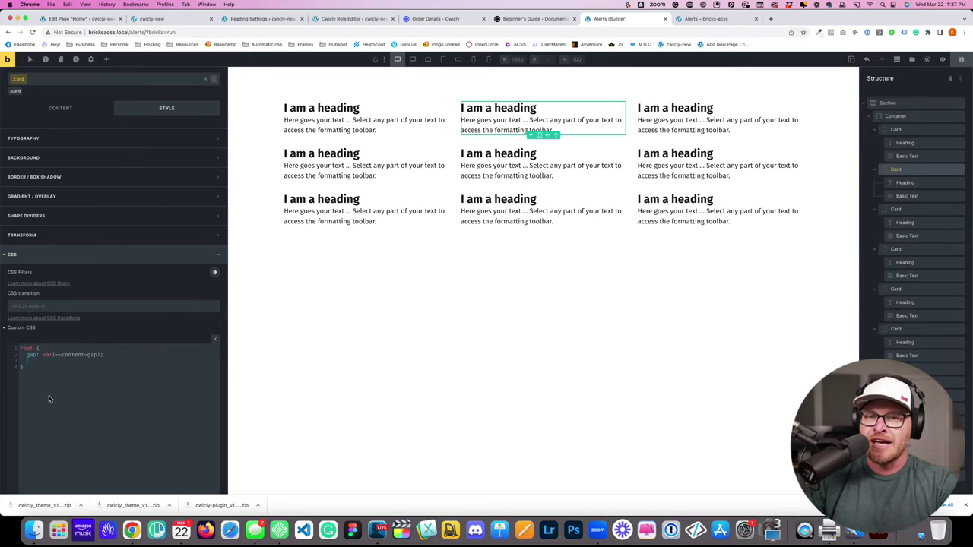
text(padding)
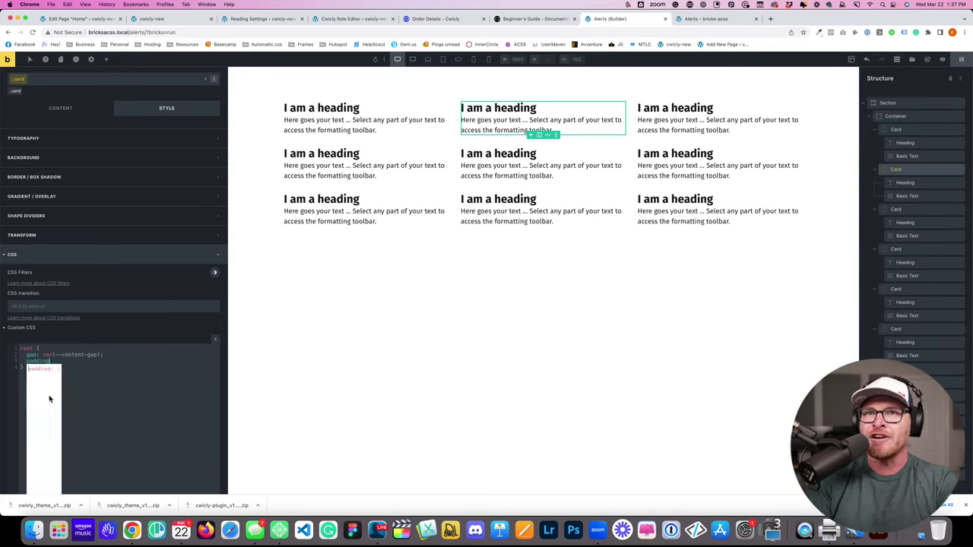
text(: 2em;)
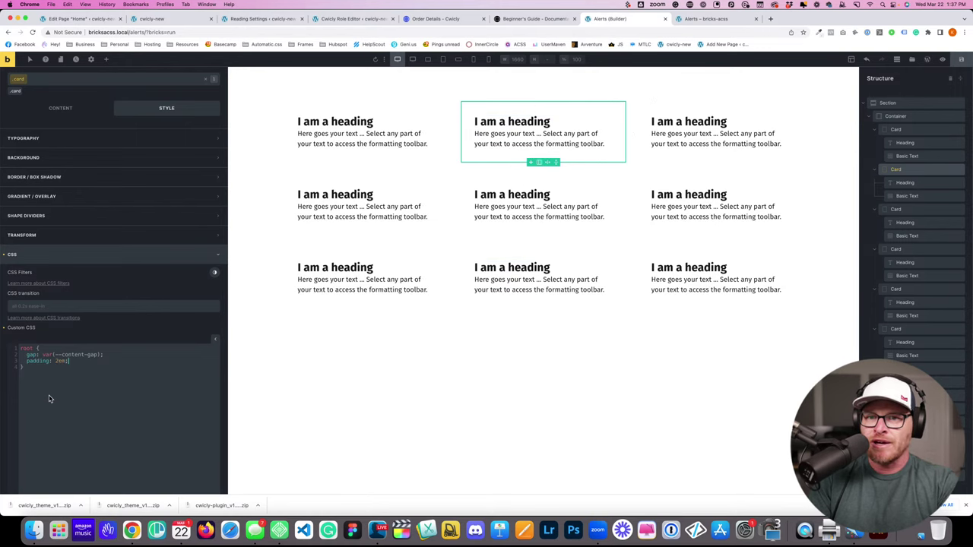
Step: Replace the gap declaration in the card class's custom CSS with row-gap: 2em
drag(100, 354, 42, 354)
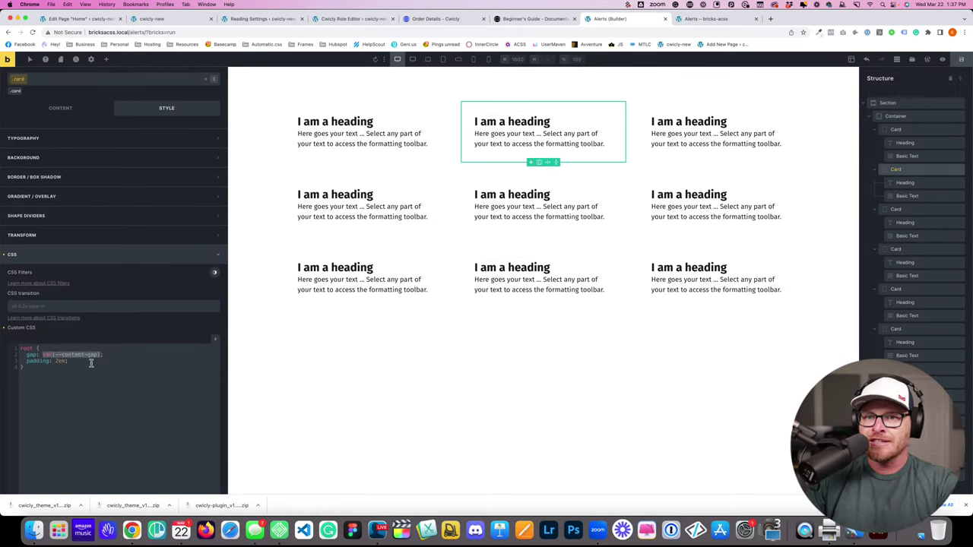
key(BackSpace)
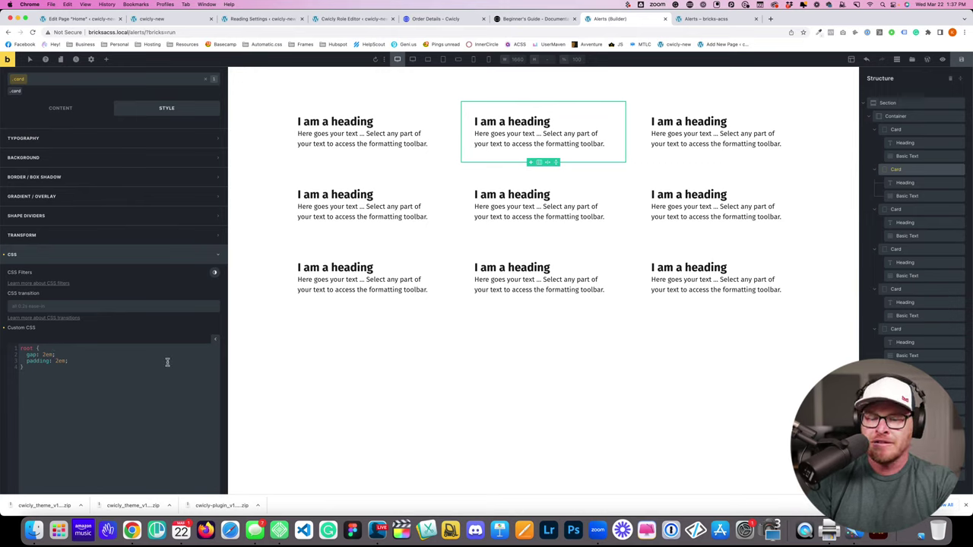
text(row-)
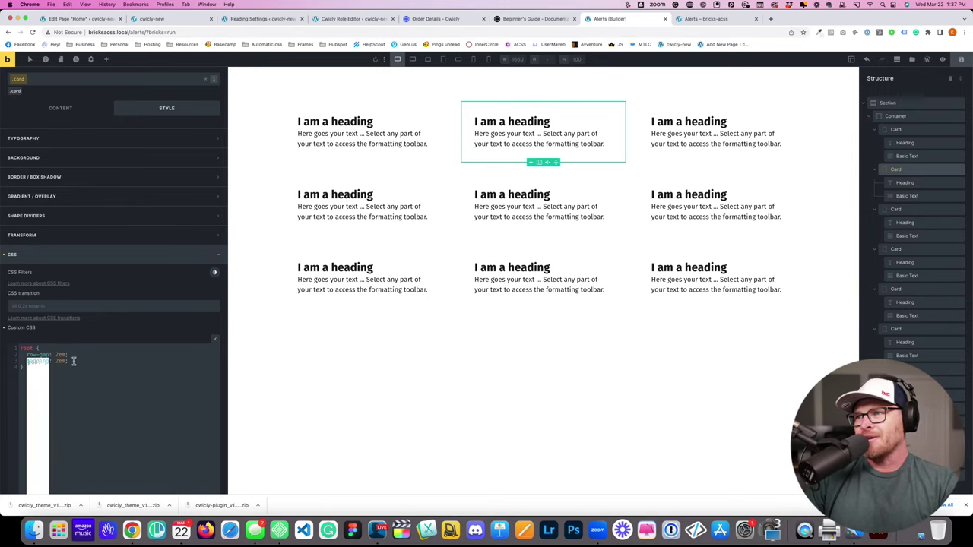
Step: Save the Bricks page and reload its front-end preview at full width to check the card spacing
click(61, 354)
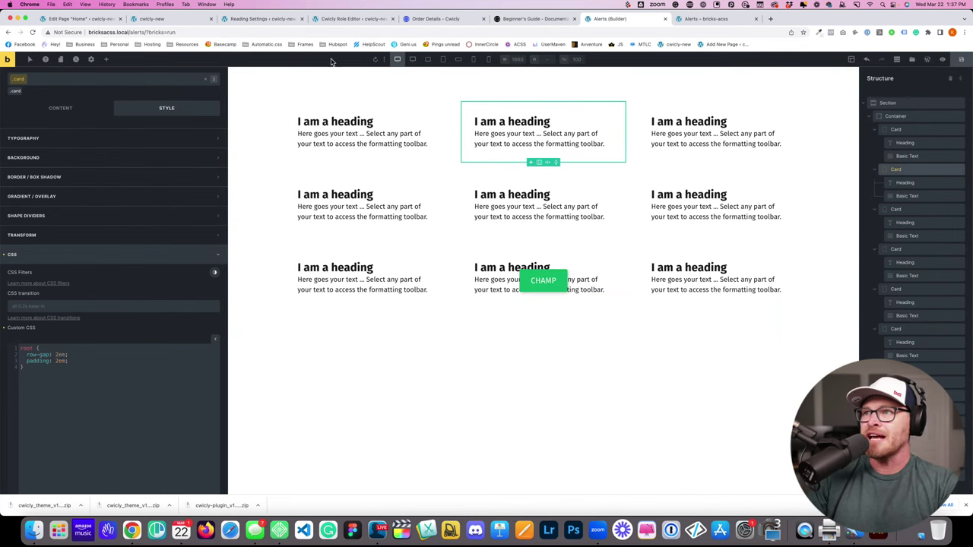
click(701, 19)
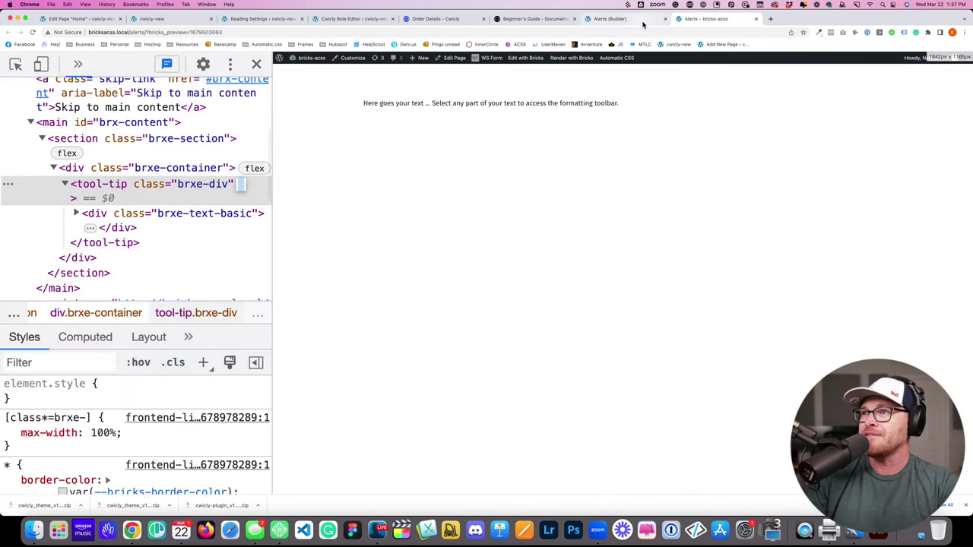
key(super+r)
click(257, 64)
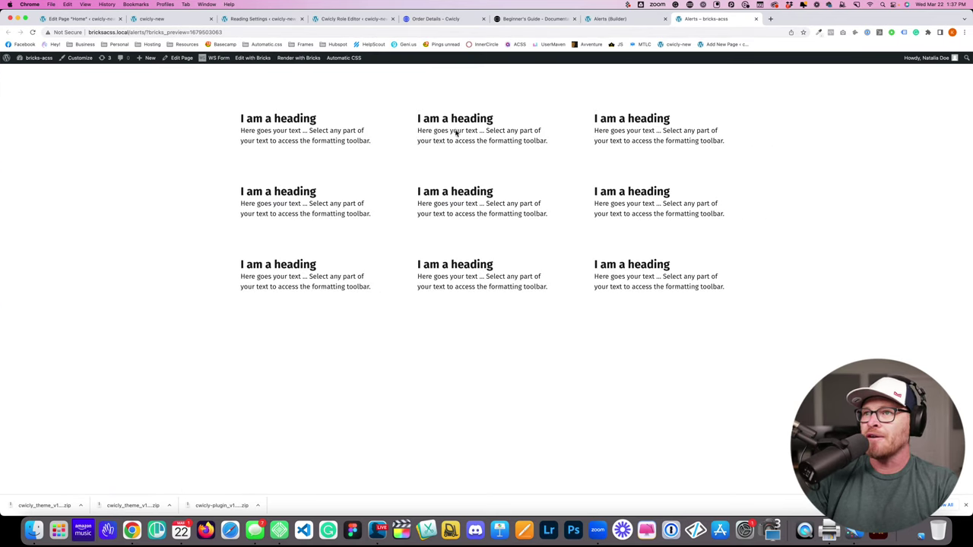
right_click(507, 121)
Step: Return to the Bricks builder and set the card class's display to flex with a column direction on the first Card
click(634, 18)
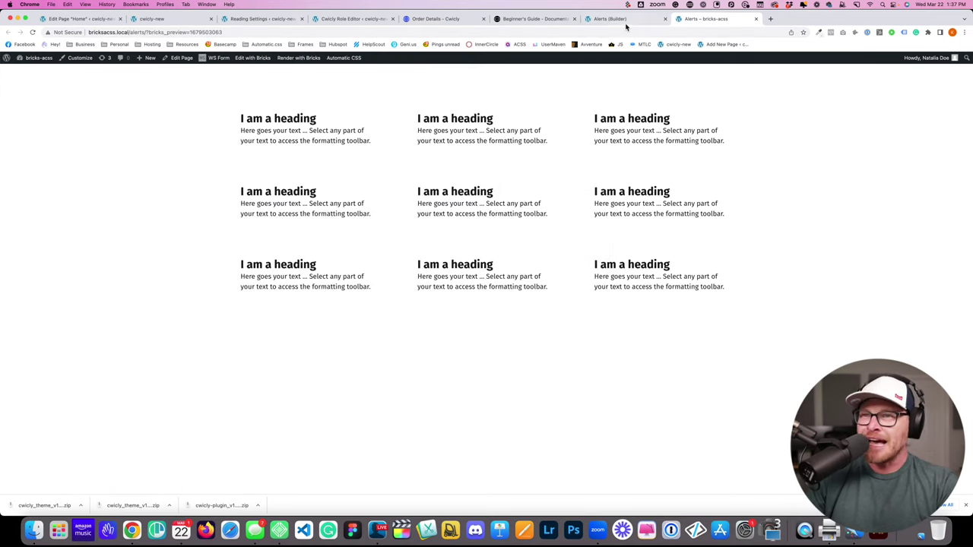
click(627, 29)
click(411, 113)
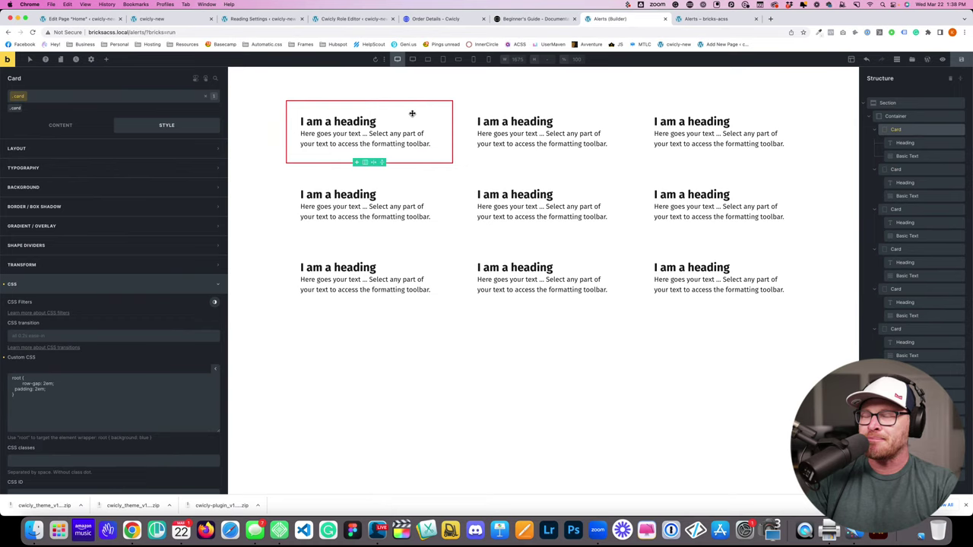
click(61, 125)
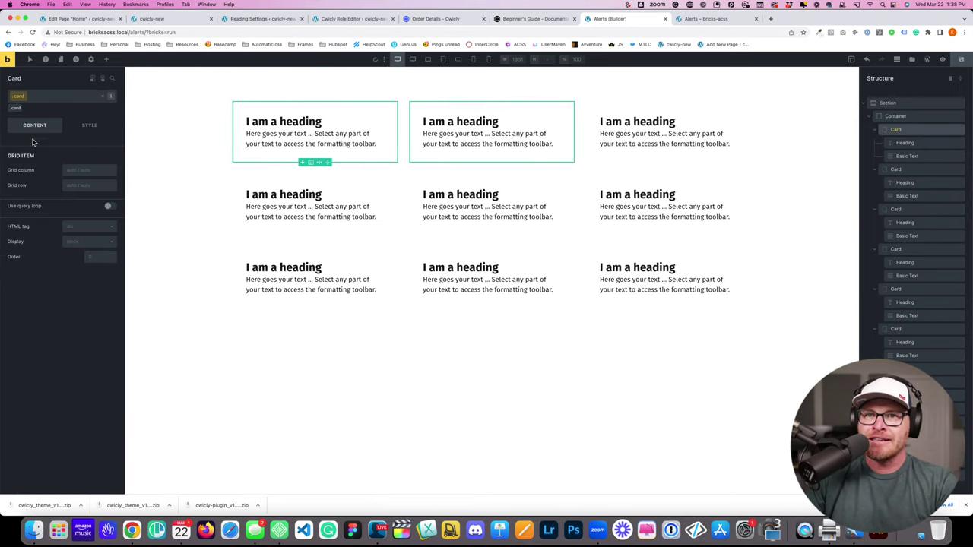
click(76, 242)
click(73, 255)
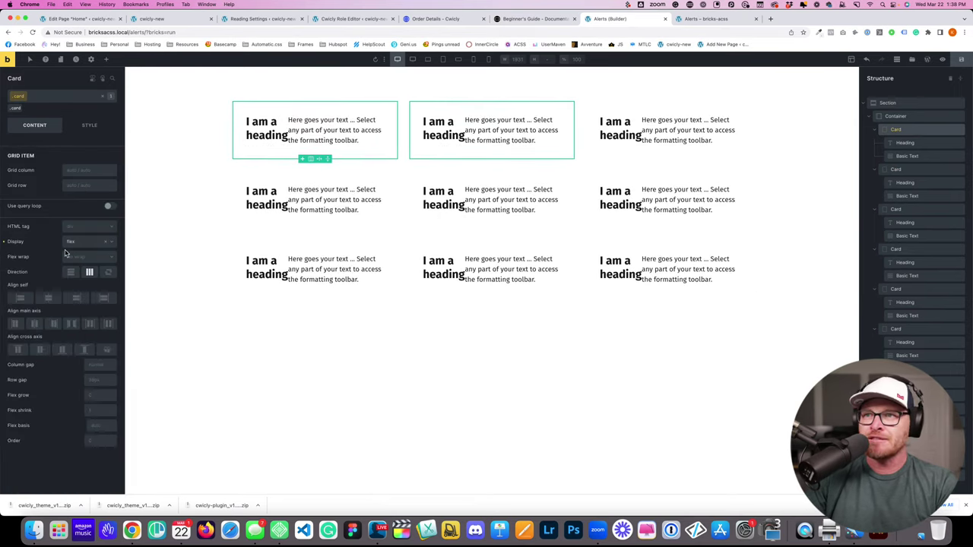
click(71, 272)
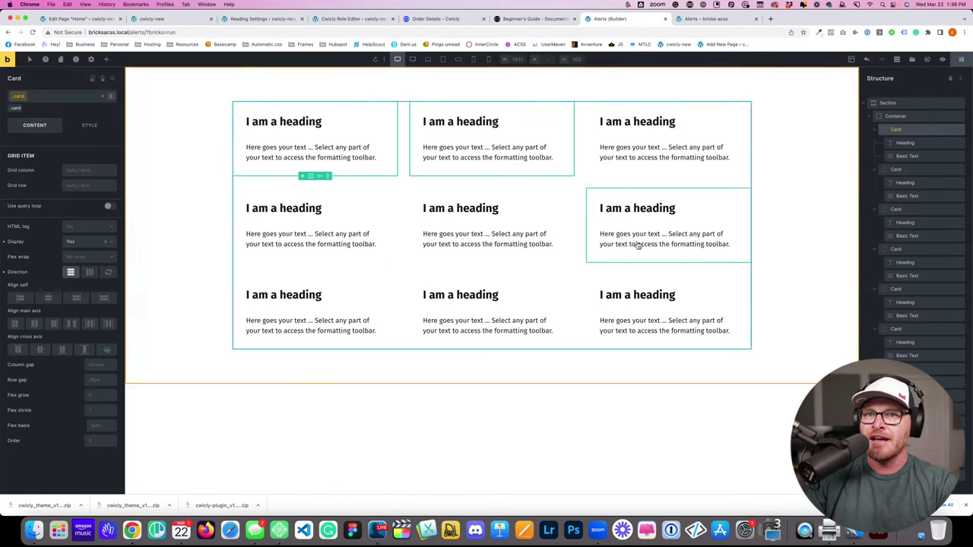
Step: Save the Alerts page and reload its front-end preview to check the gap between the headings and texts
key(super+s)
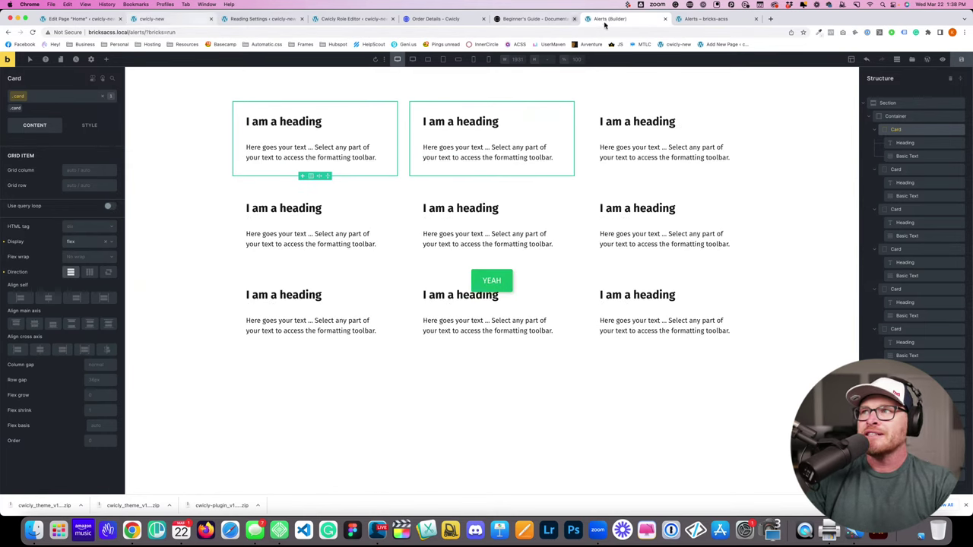
click(687, 25)
key(super+r)
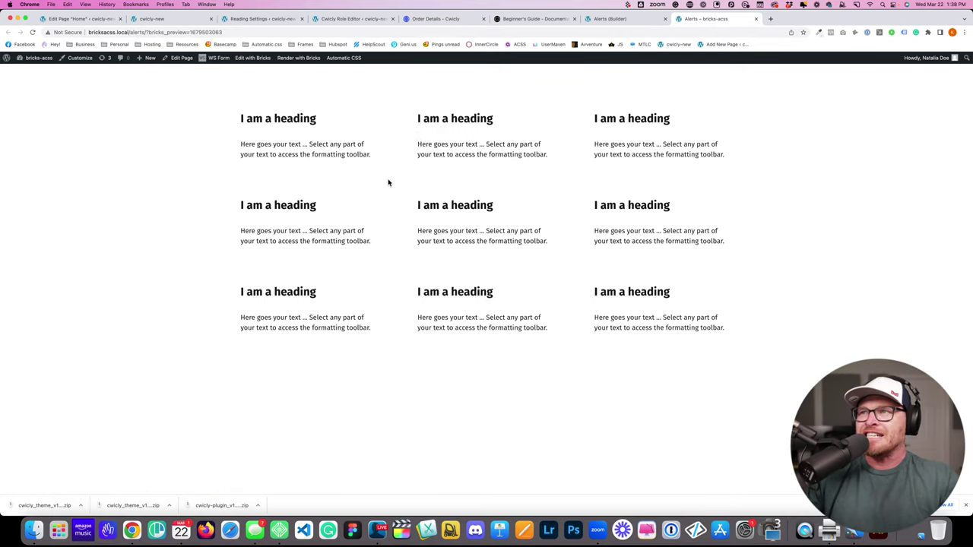
Step: Collapse the first three Cards in the Bricks structure and switch to the Cwicly editor for the Home page
click(617, 19)
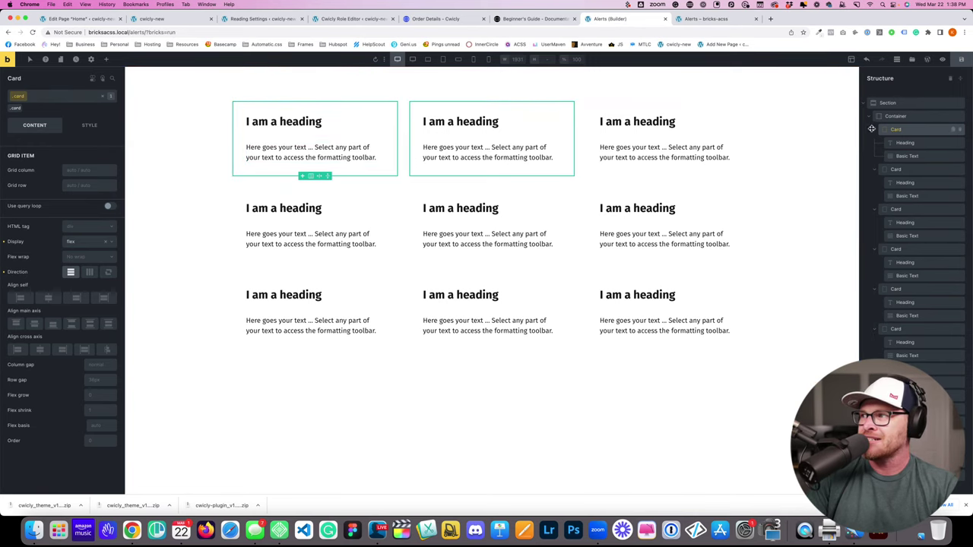
drag(871, 128, 876, 189)
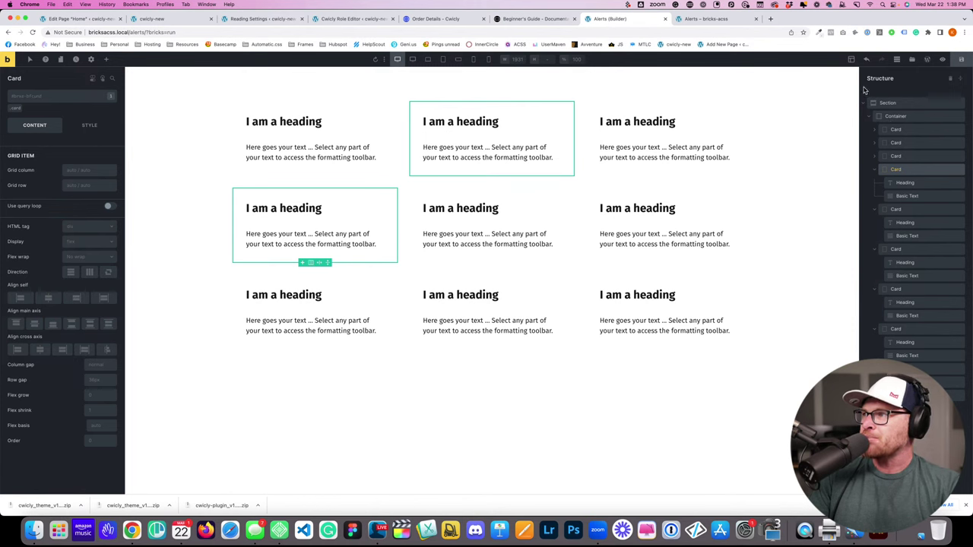
click(192, 20)
click(251, 19)
click(183, 19)
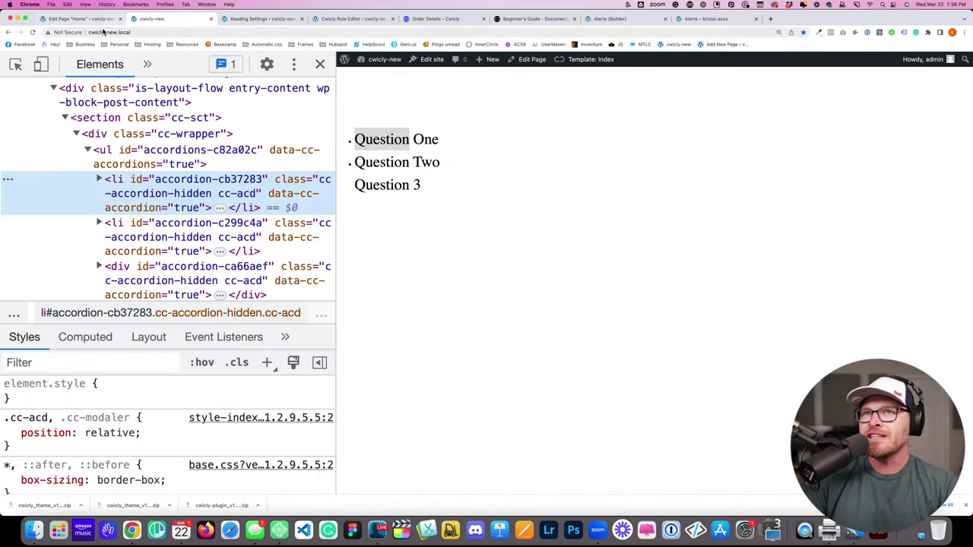
click(84, 18)
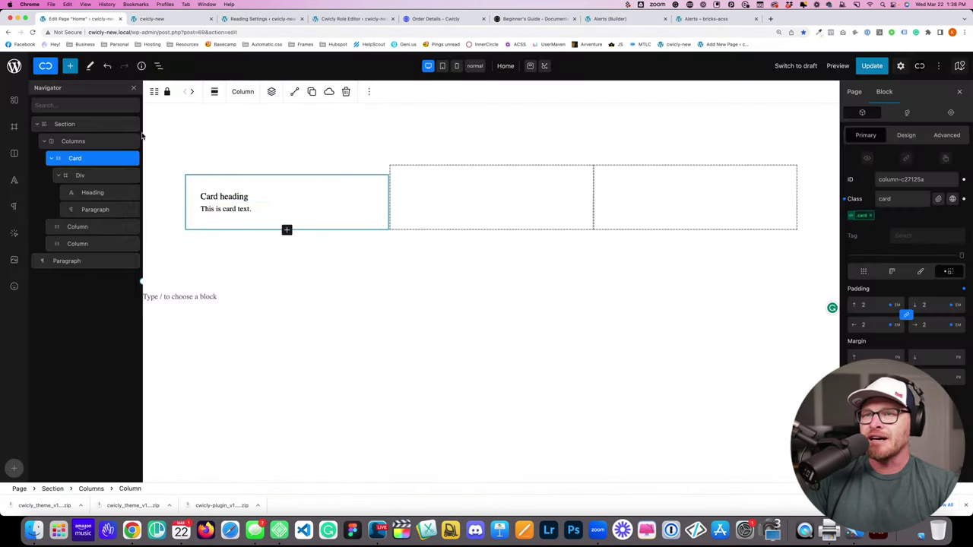
Step: Delete the Div with its heading and paragraph, and the Card column, from the Columns block
click(77, 226)
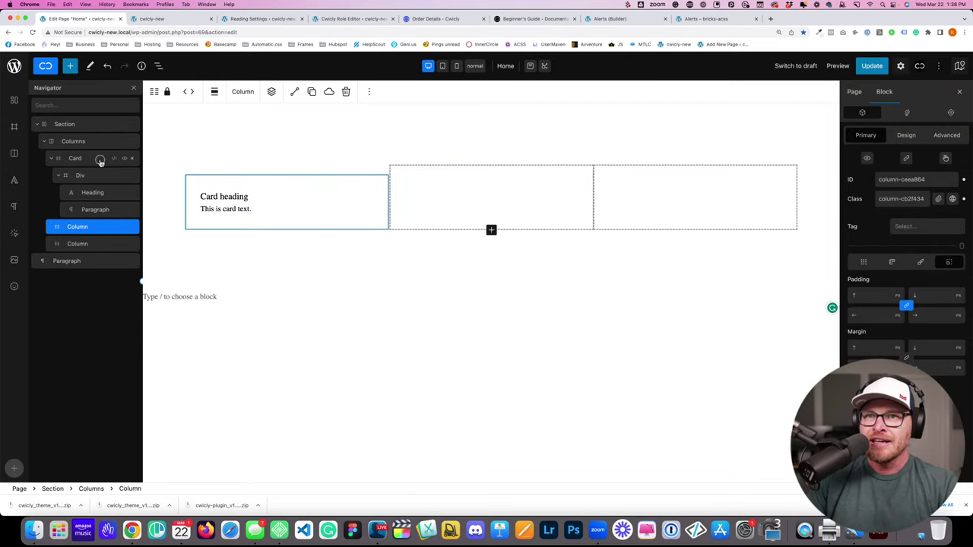
click(100, 161)
click(97, 175)
click(132, 175)
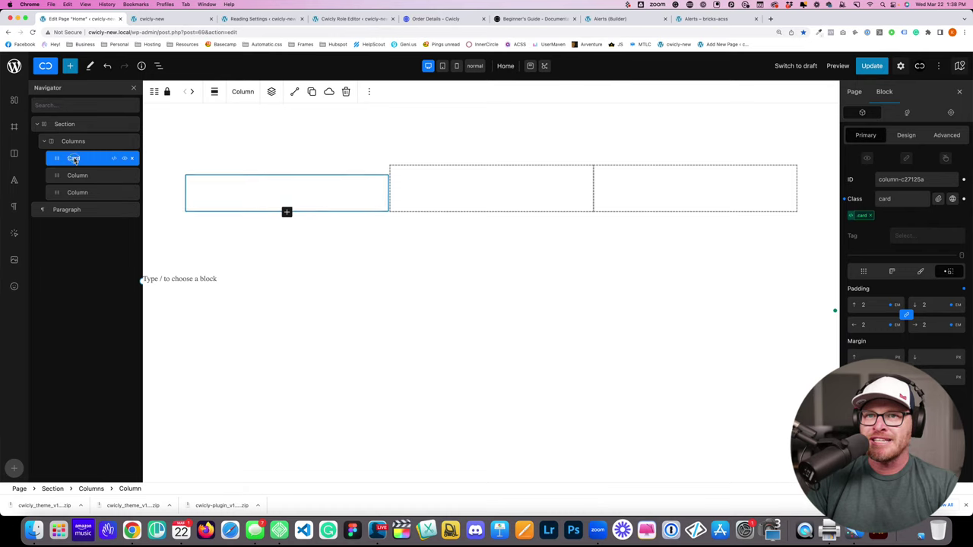
click(133, 159)
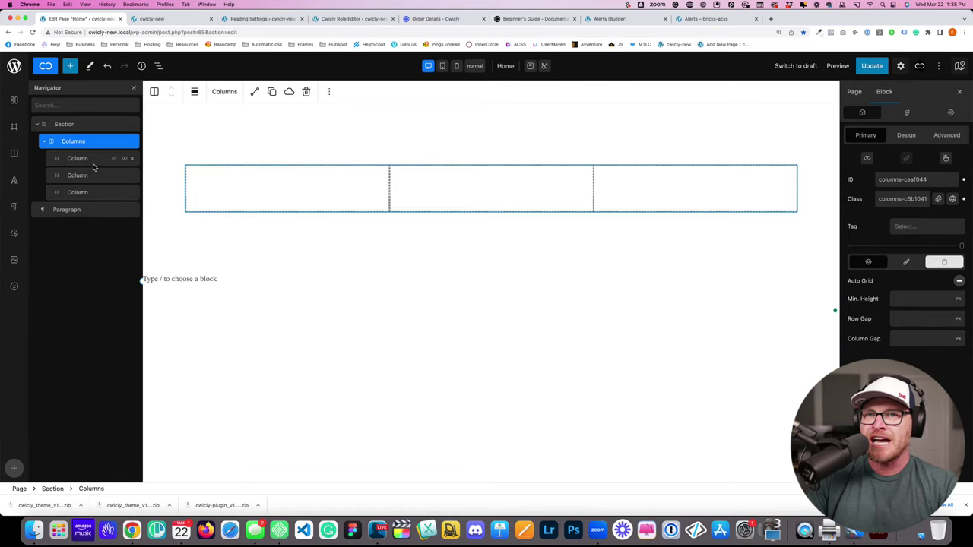
Step: Update the Home page with the empty Columns block and inspect its blank area on the front end
click(95, 161)
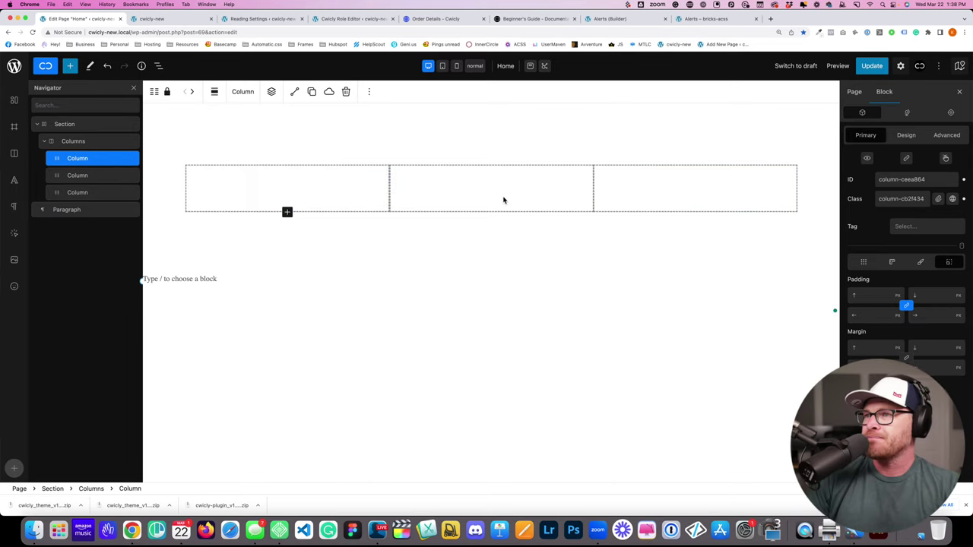
click(73, 142)
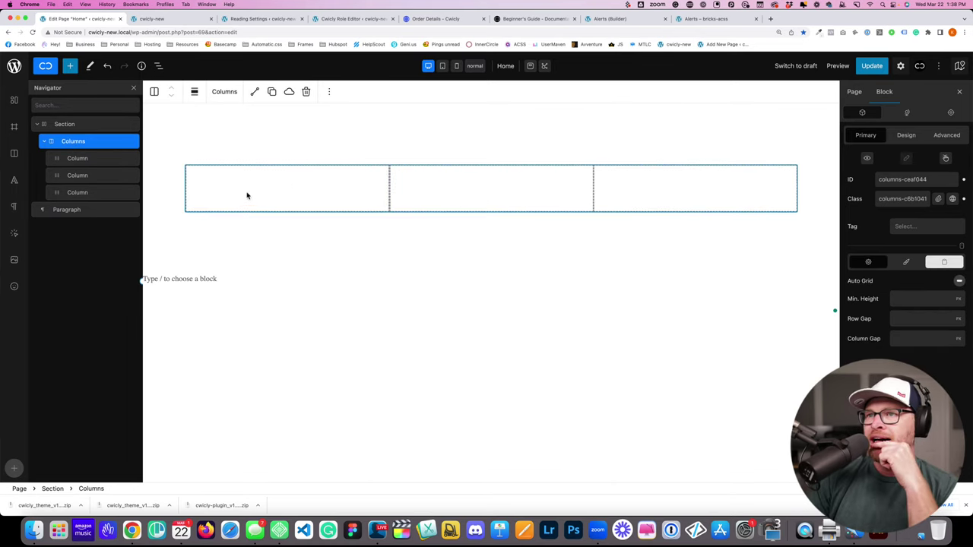
click(872, 66)
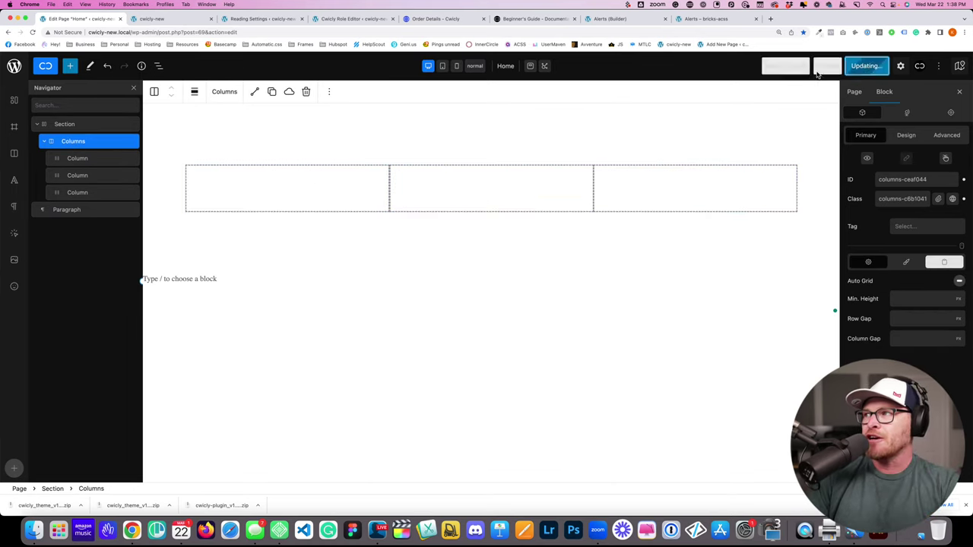
click(178, 23)
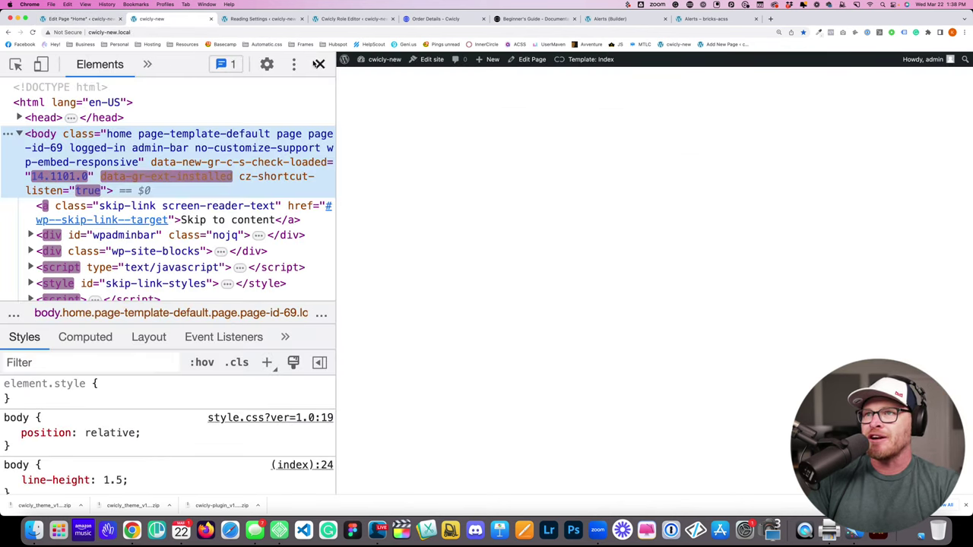
click(320, 64)
right_click(313, 172)
click(334, 301)
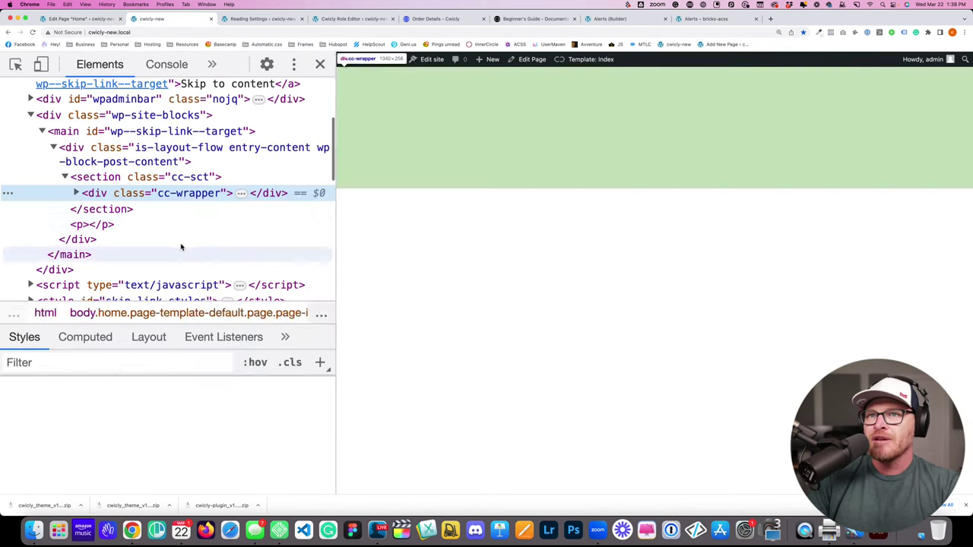
Step: Expand the cc-wrapper div and examine the grid CSS applied to the columns div inside it
click(76, 193)
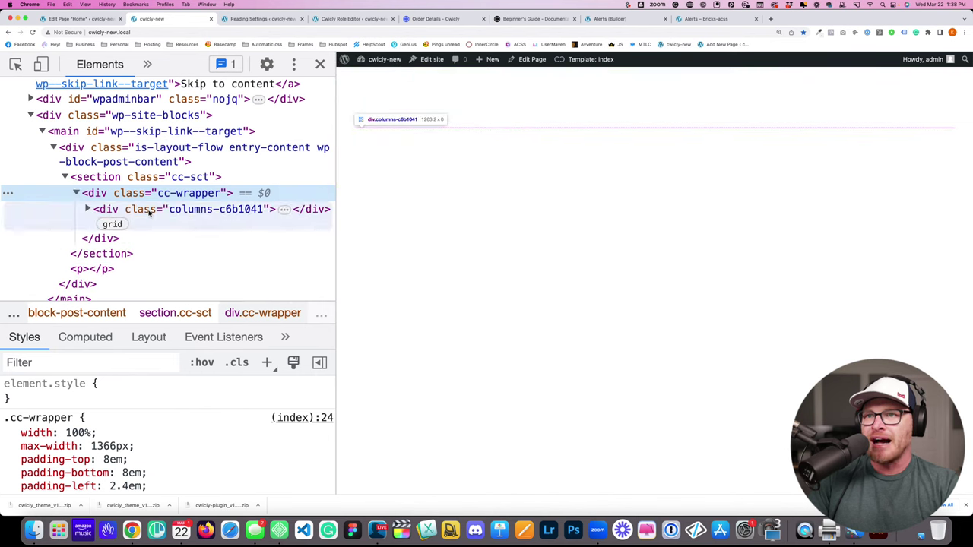
click(151, 213)
scroll(128, 403, down, 2)
scroll(114, 395, down, 1)
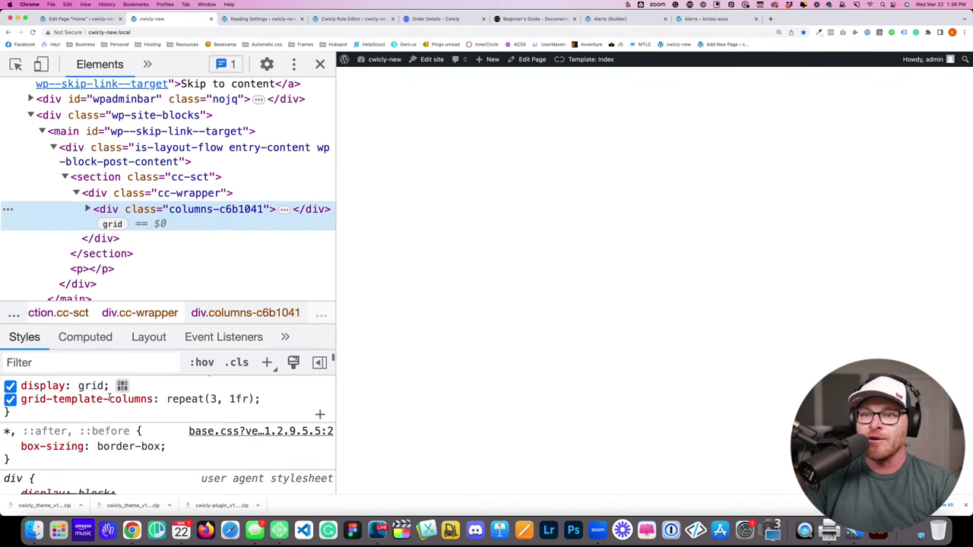
scroll(111, 399, down, 1)
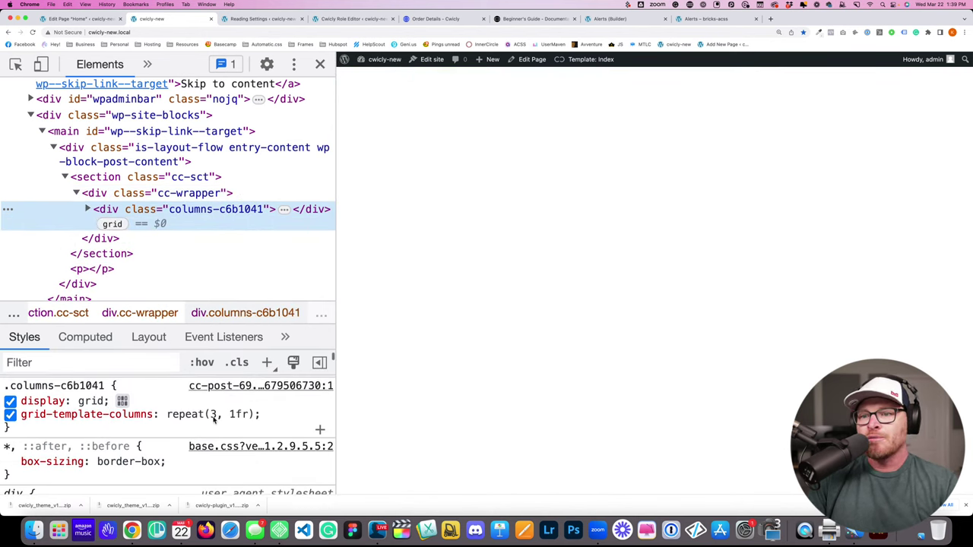
Step: Change the columns div's grid-template-columns value to repeat(3, minmax(0, 1fr)) in the inspected styles
click(238, 414)
double_click(239, 415)
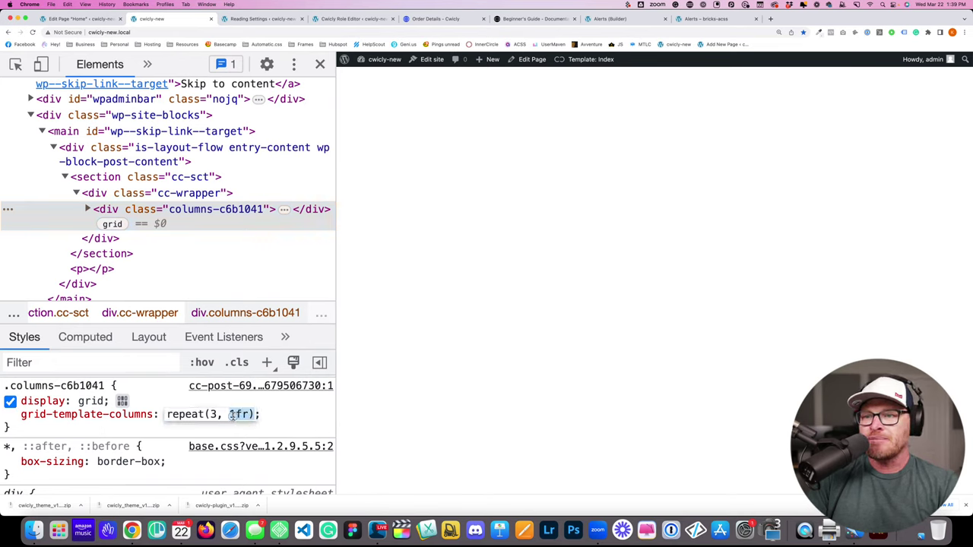
click(234, 414)
drag(251, 415, 230, 414)
text(m)
text(inmax)
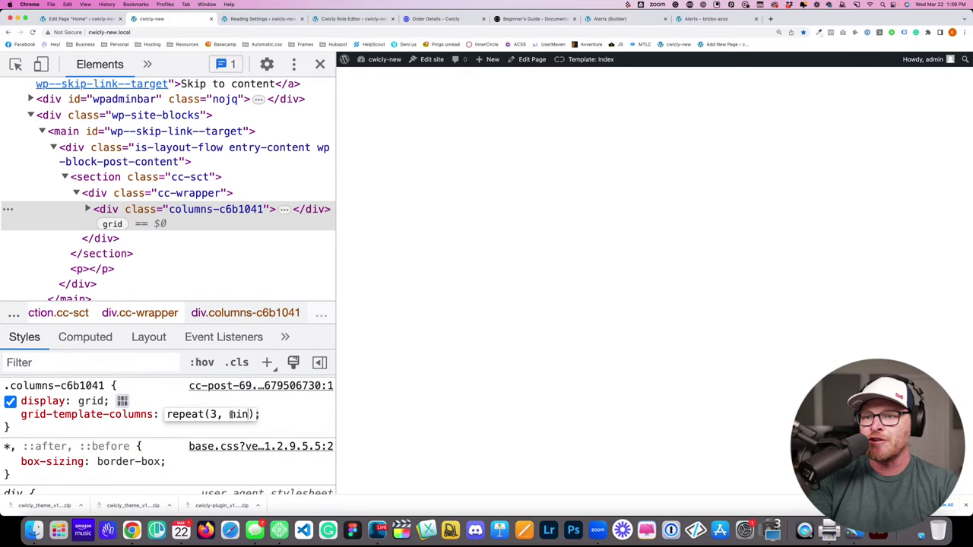
text((0, 1fr))
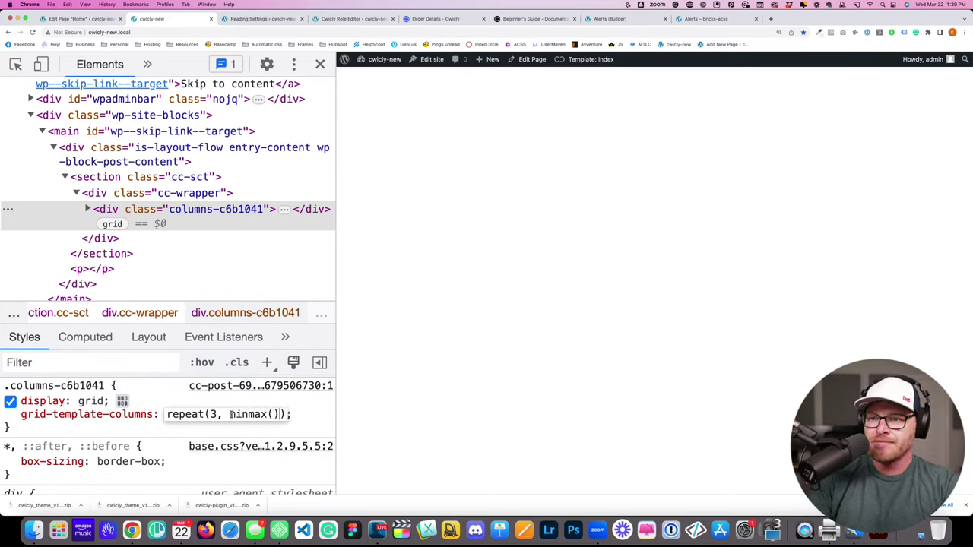
key(Return)
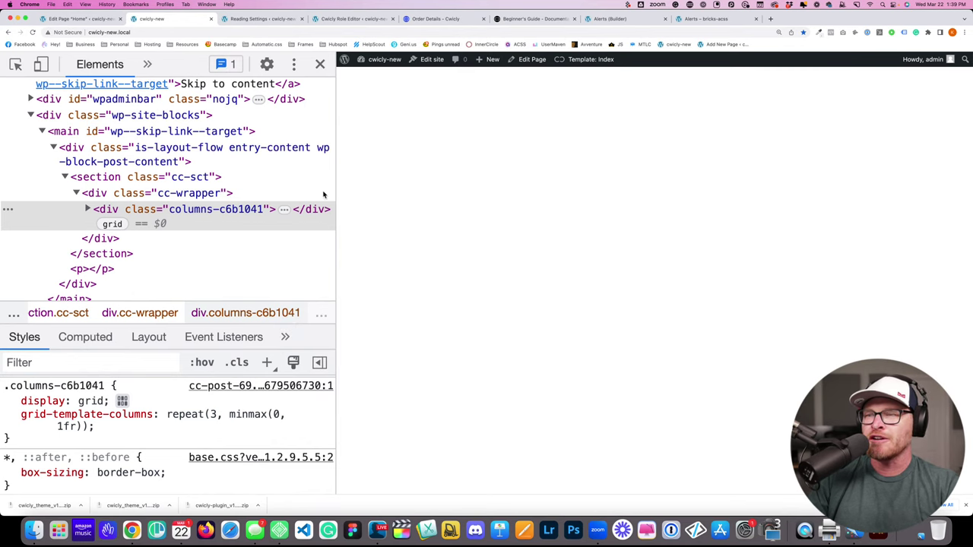
Step: Expand the columns div and compare the grid-column and grid-row rules of its three cc-clmn divs
click(88, 210)
click(130, 240)
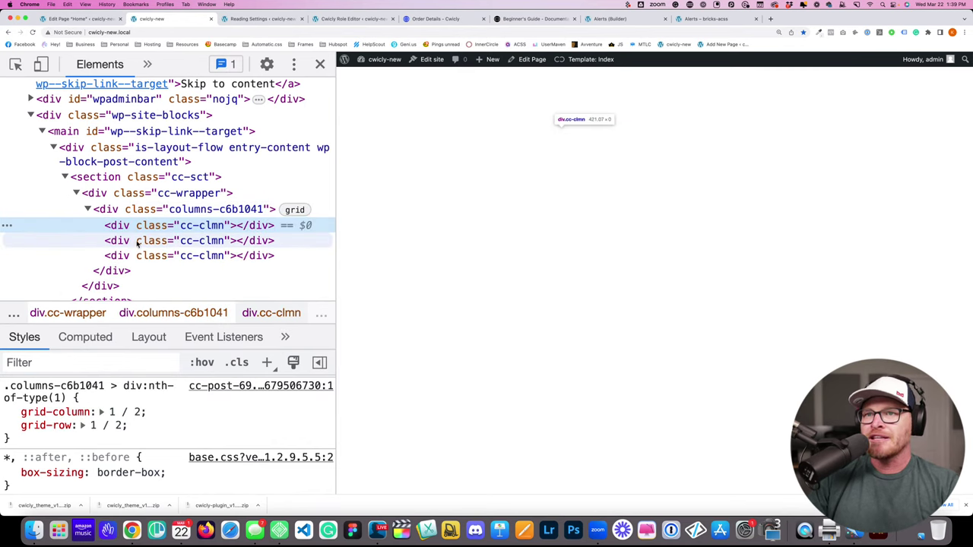
click(137, 242)
key(Up)
click(144, 241)
click(142, 257)
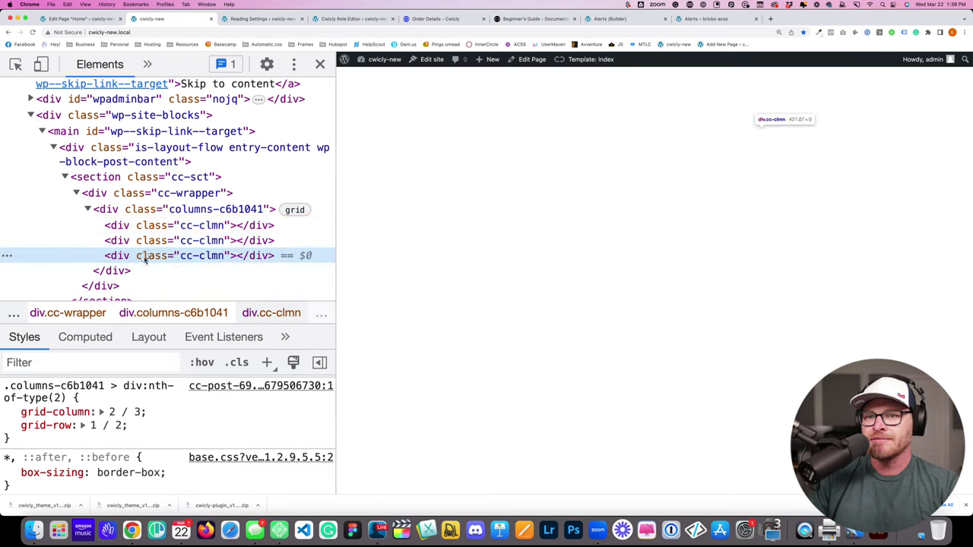
click(144, 241)
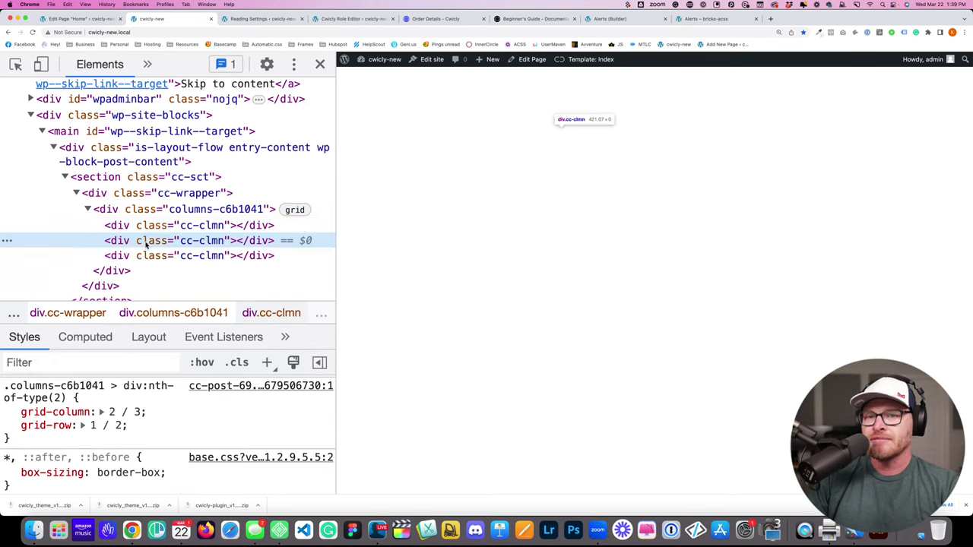
click(143, 225)
click(148, 240)
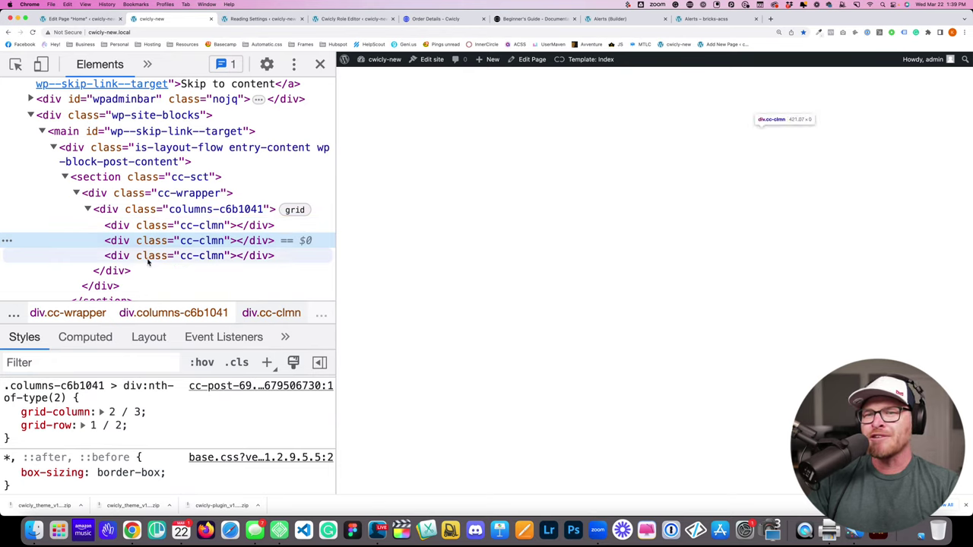
click(148, 226)
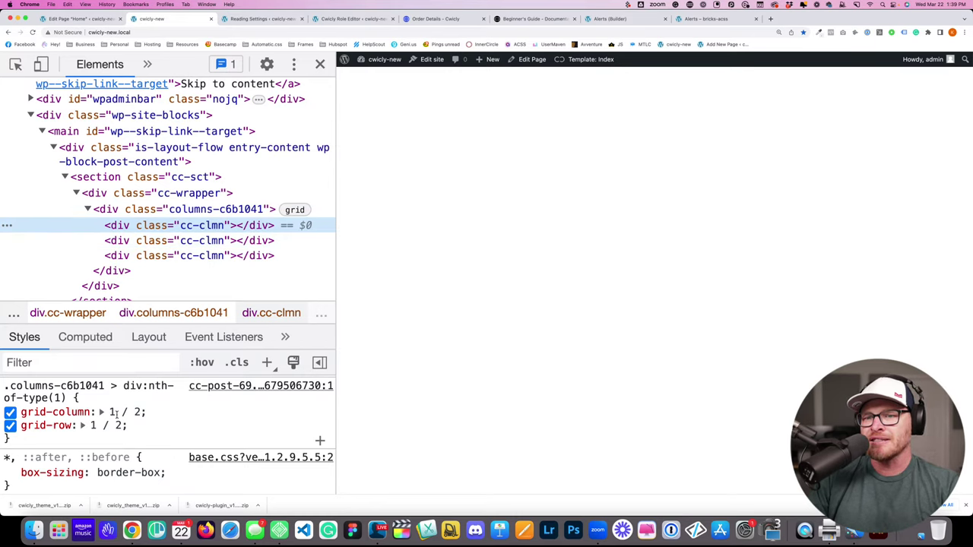
click(150, 240)
click(156, 256)
click(160, 240)
click(165, 225)
click(159, 256)
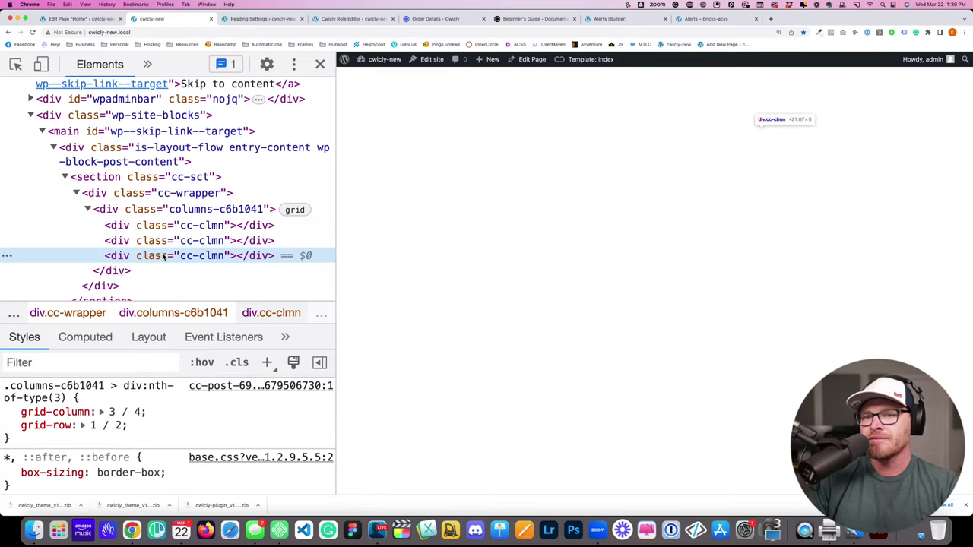
Step: Compare the grid-template-columns rule on the columns div with the grid-column and grid-row rules on its cc-clmn children
click(156, 240)
click(163, 226)
click(169, 213)
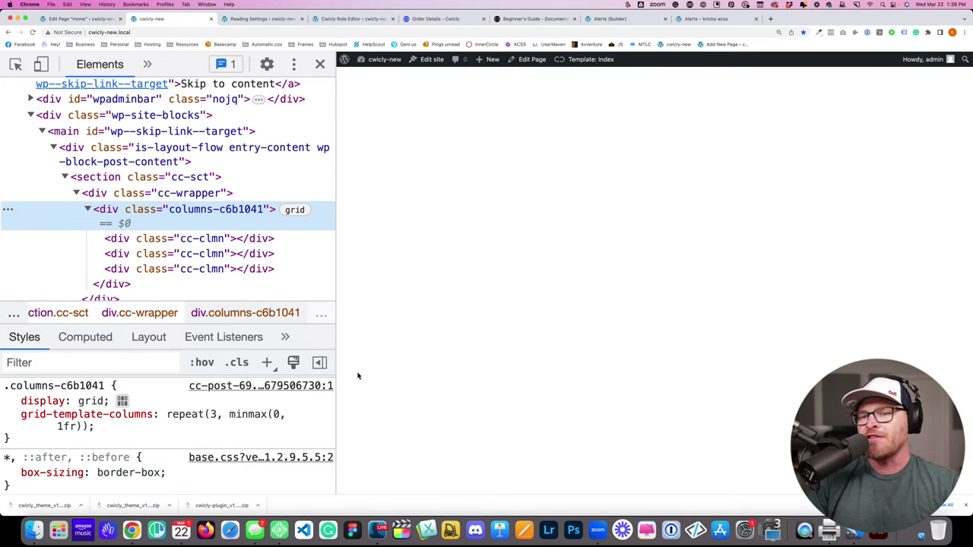
key(Down)
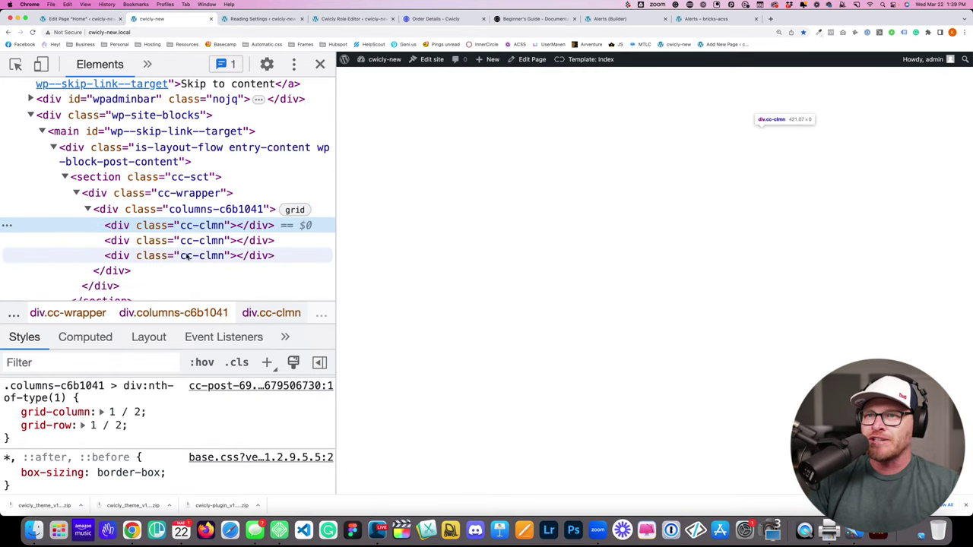
key(Down)
key(Down)
key(Up)
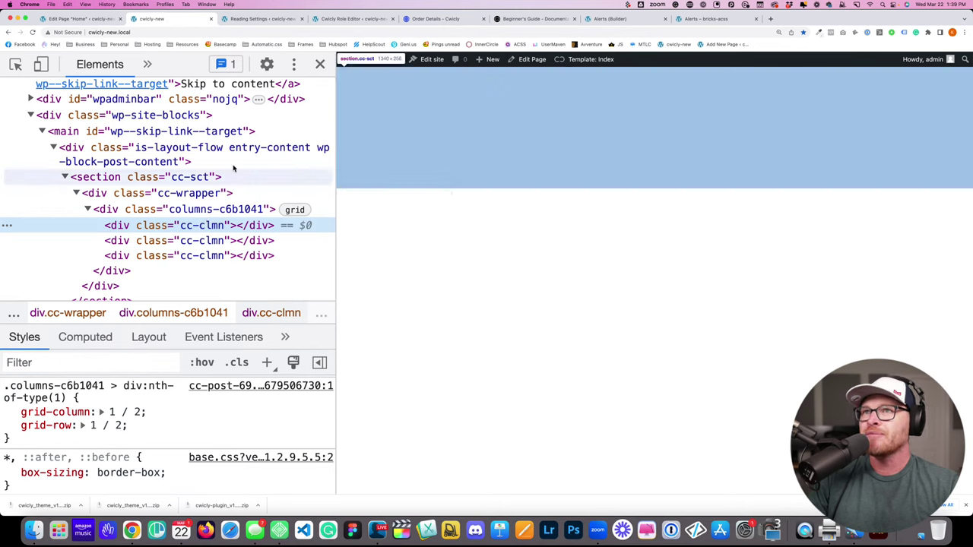
Step: Return to the Home page editor and compare the primary settings of the Columns block and its first Column
click(85, 18)
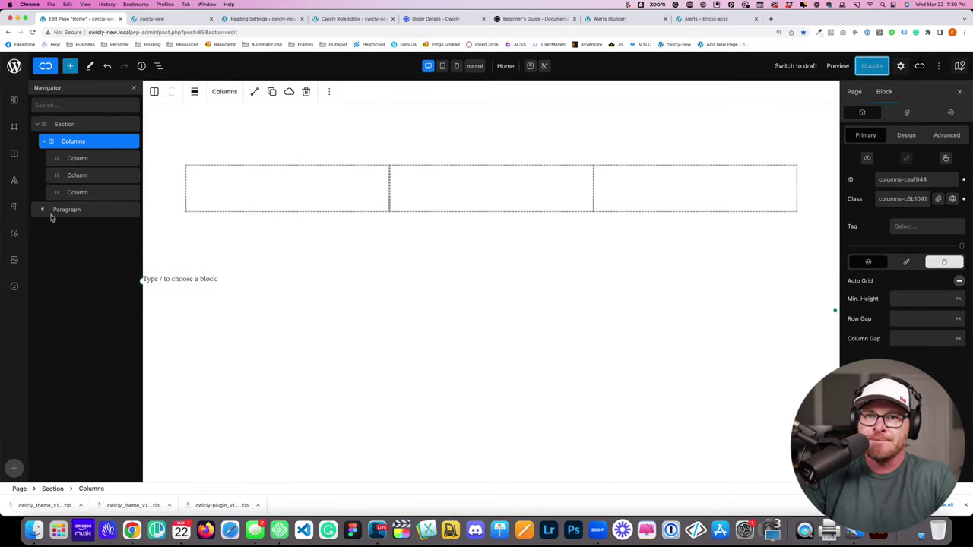
click(77, 162)
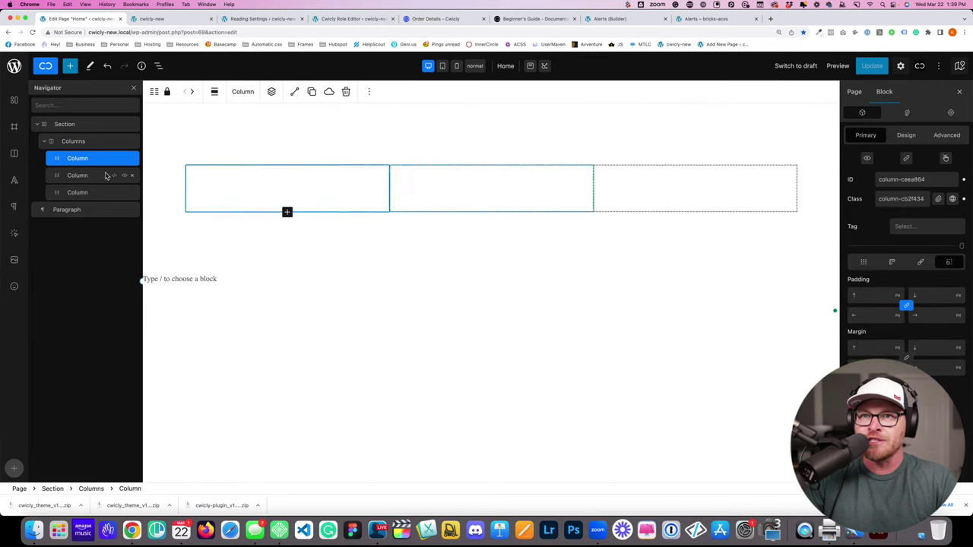
click(88, 143)
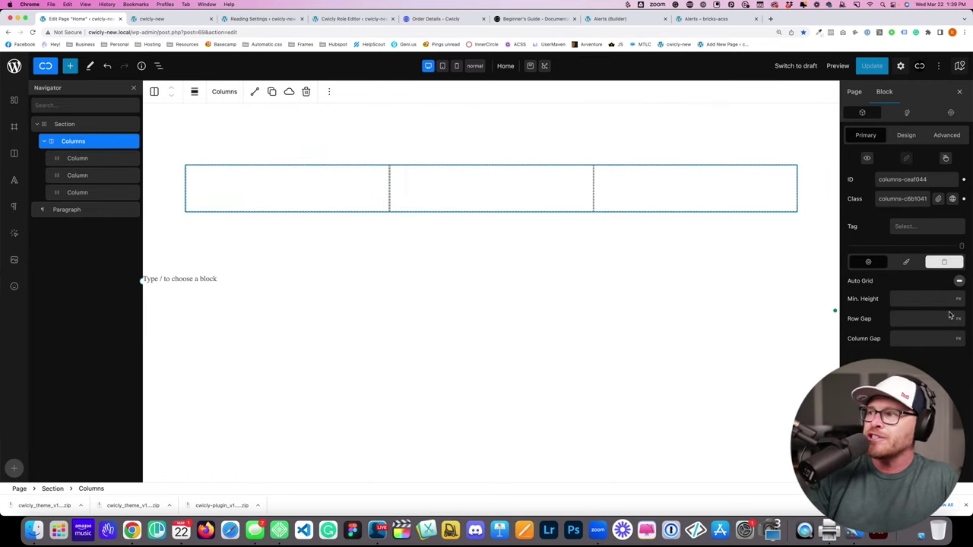
click(86, 161)
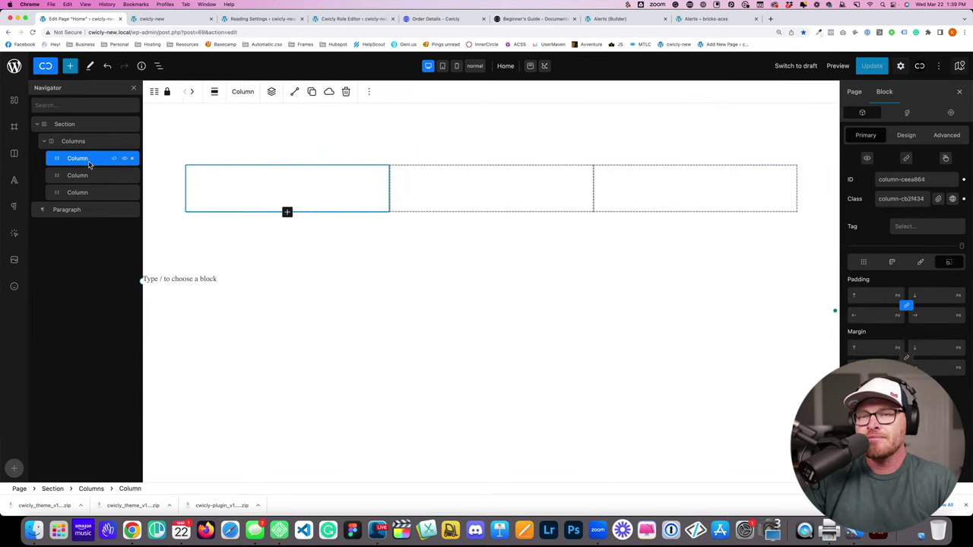
click(95, 143)
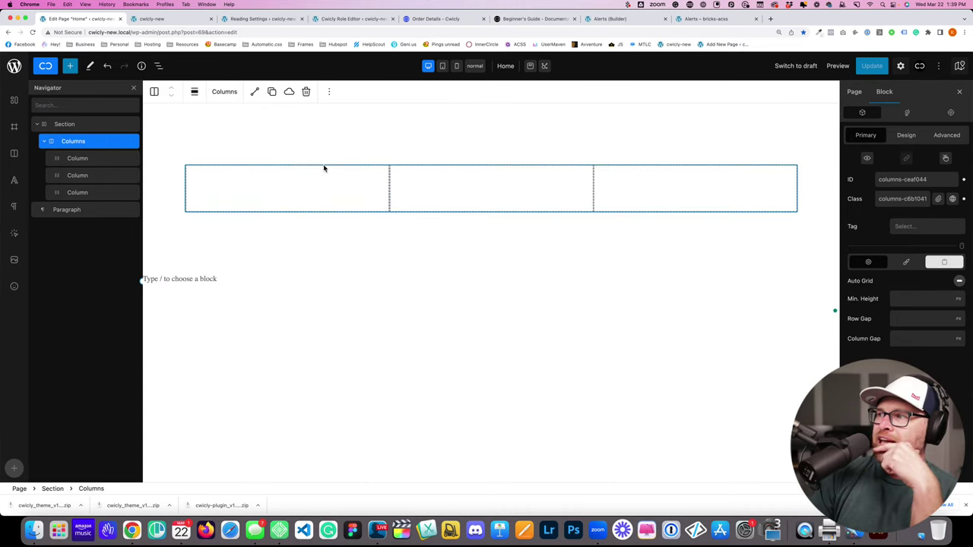
Step: Examine the layout design options of the Columns block and its first Column for grid controls
click(906, 135)
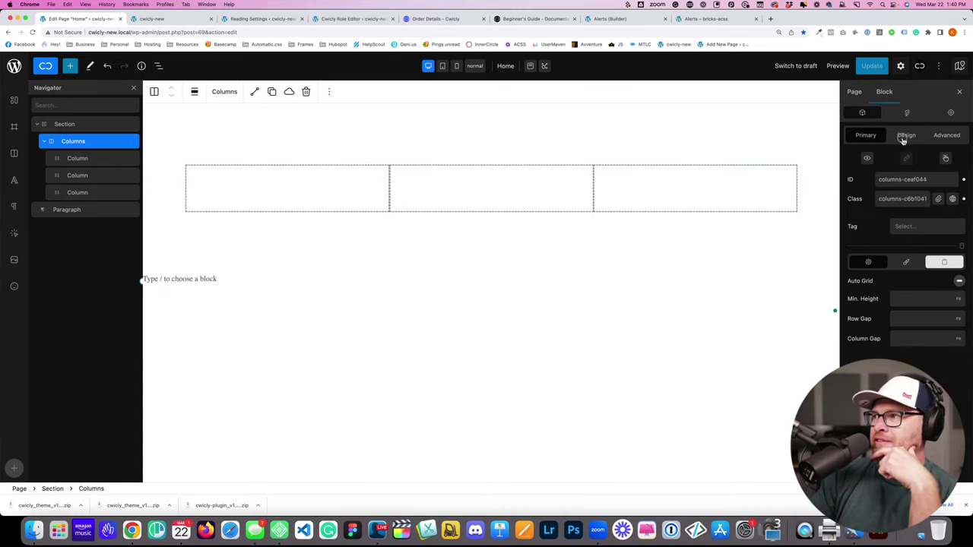
click(908, 208)
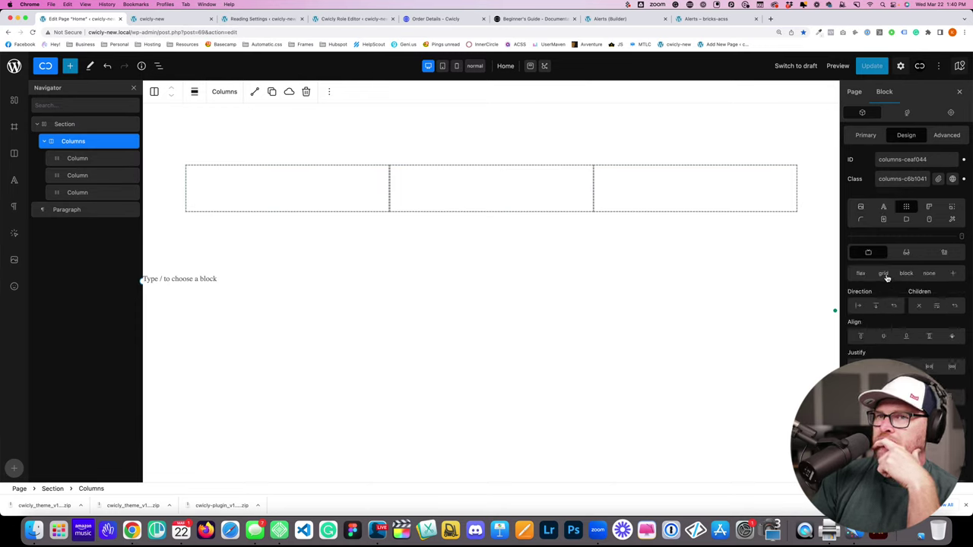
scroll(894, 323, down, 2)
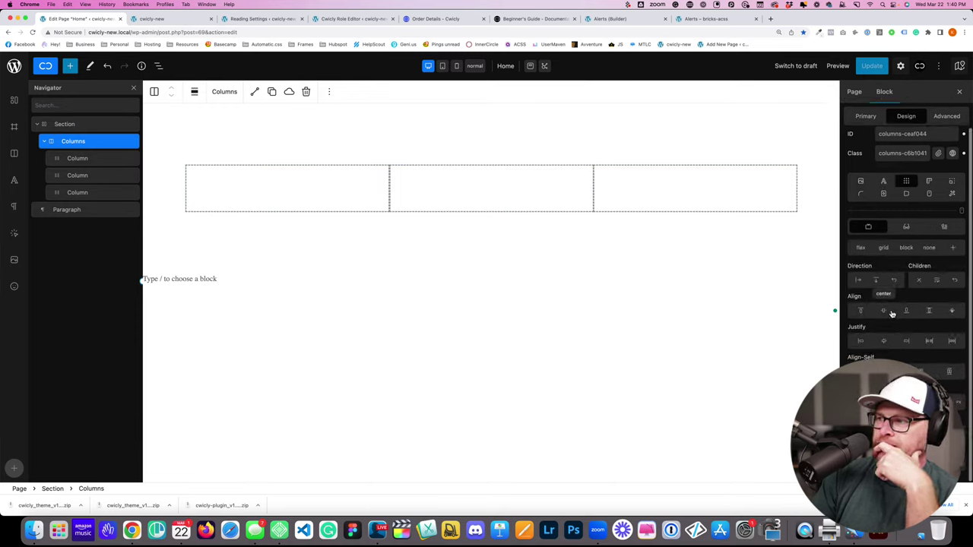
click(88, 159)
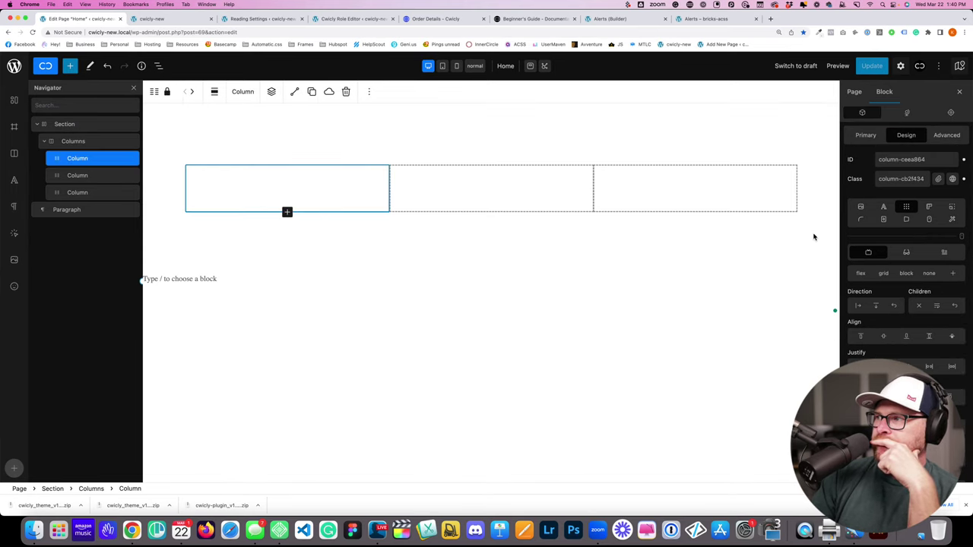
scroll(916, 305, down, 2)
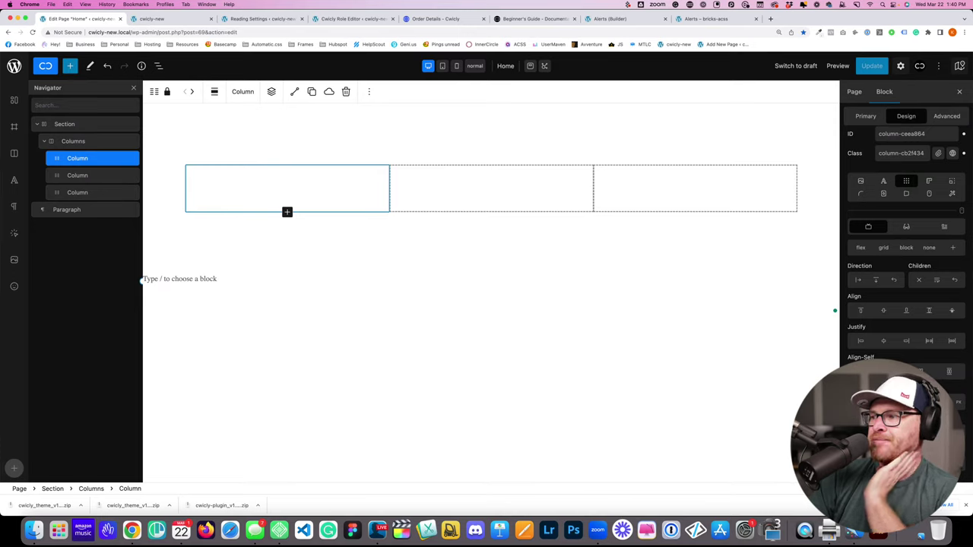
scroll(906, 228, up, 2)
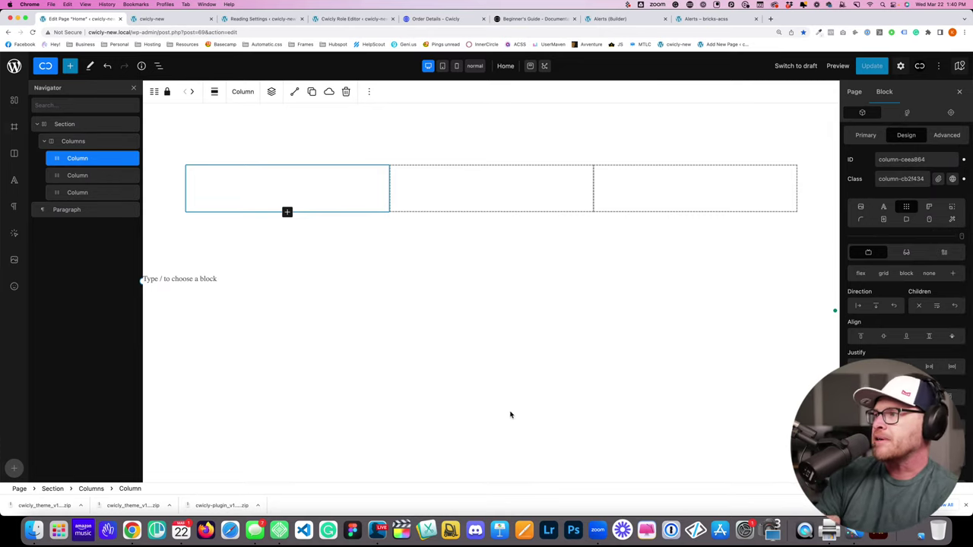
Step: Enable Auto Grid on the Columns block, try Auto Template and turn it back off, and update the page
click(93, 144)
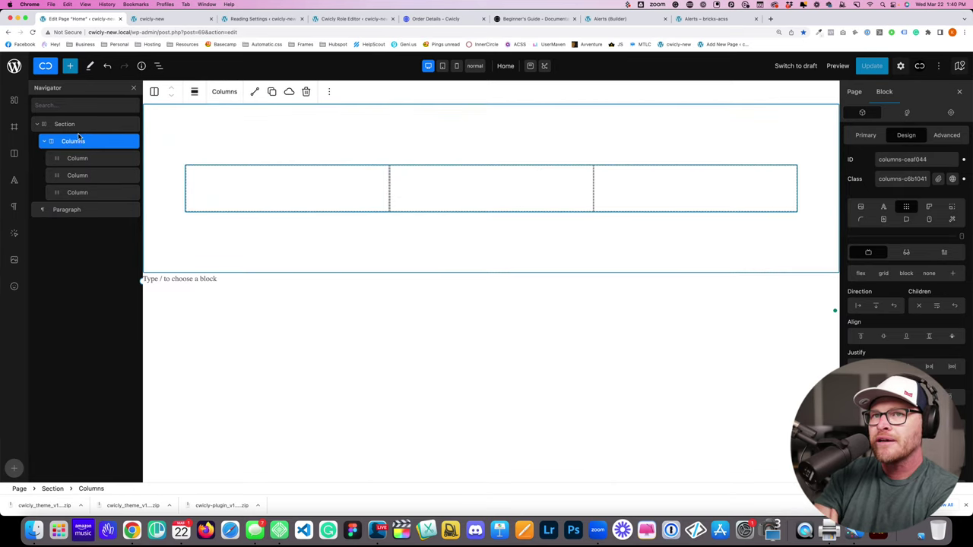
scroll(897, 325, down, 1)
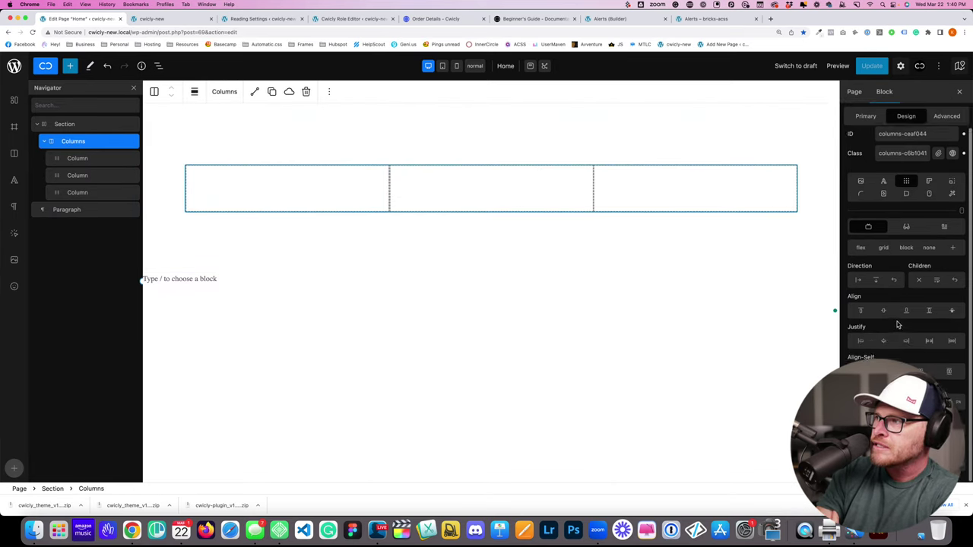
click(867, 117)
click(959, 281)
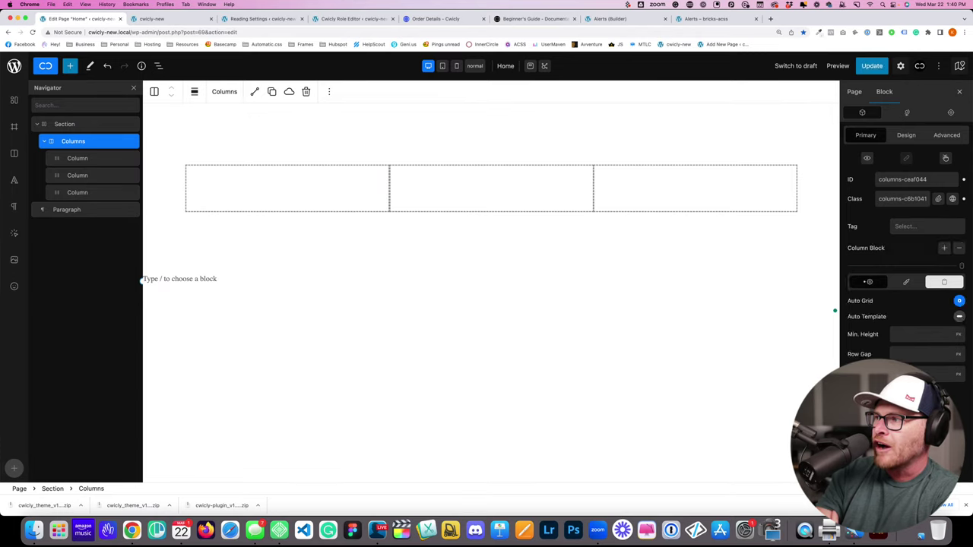
click(959, 317)
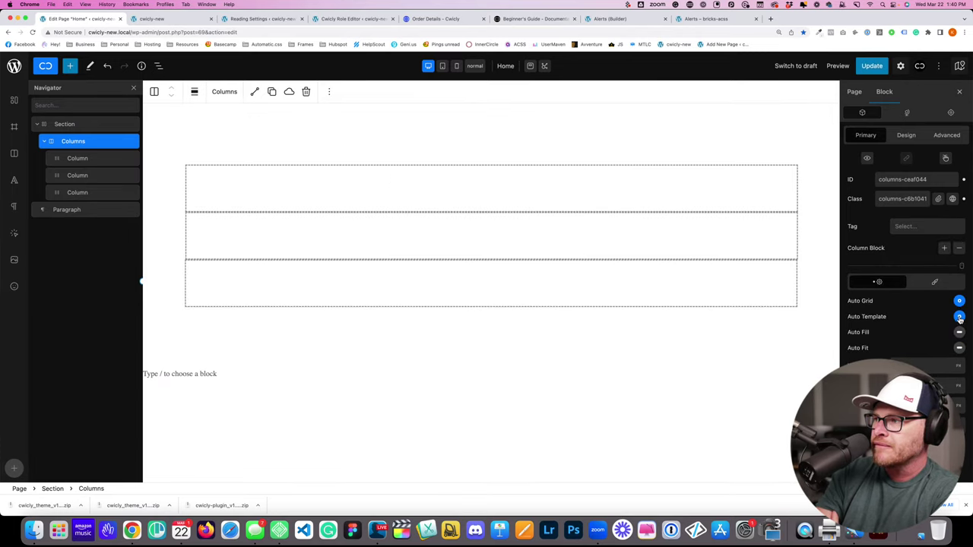
click(959, 318)
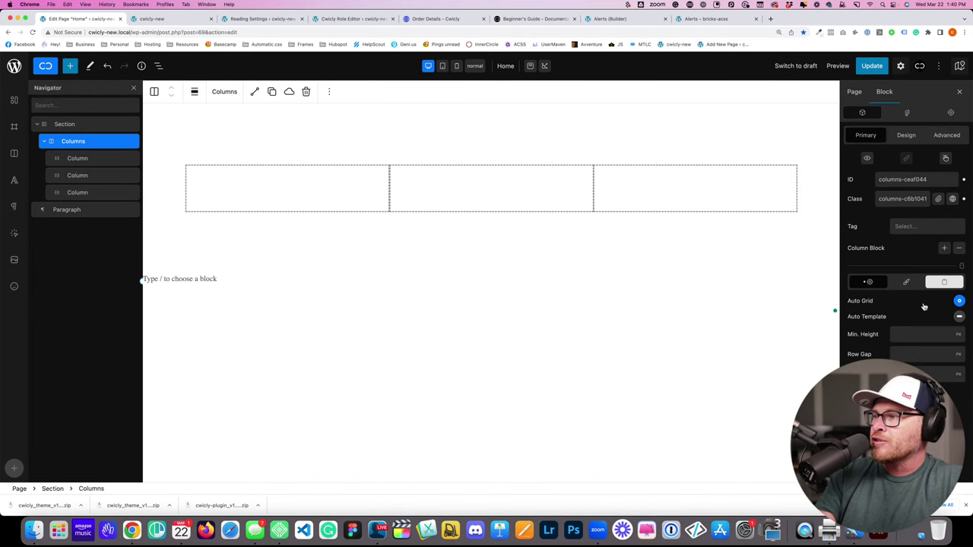
click(869, 65)
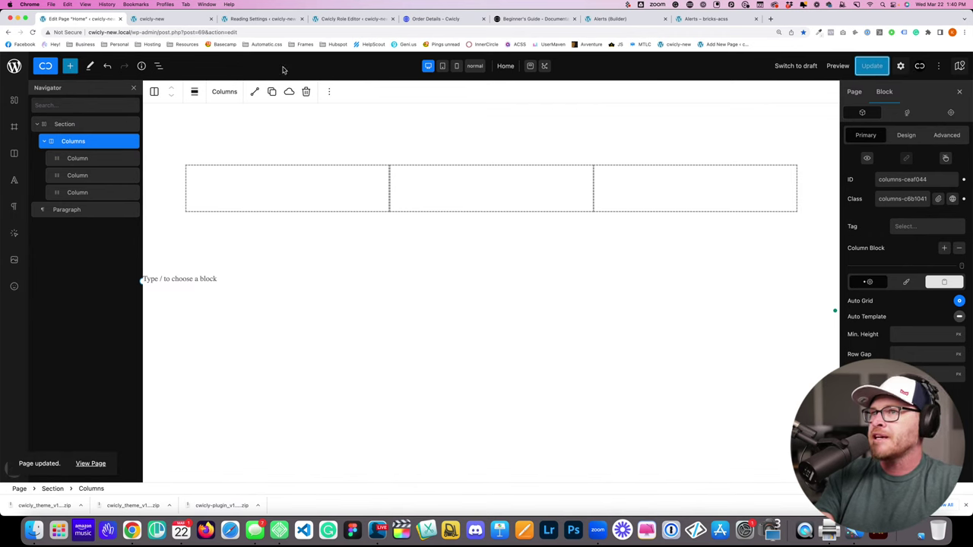
Step: Inspect the front-end CSS of the columns div and its cc-clmn children with Auto Grid enabled
click(172, 19)
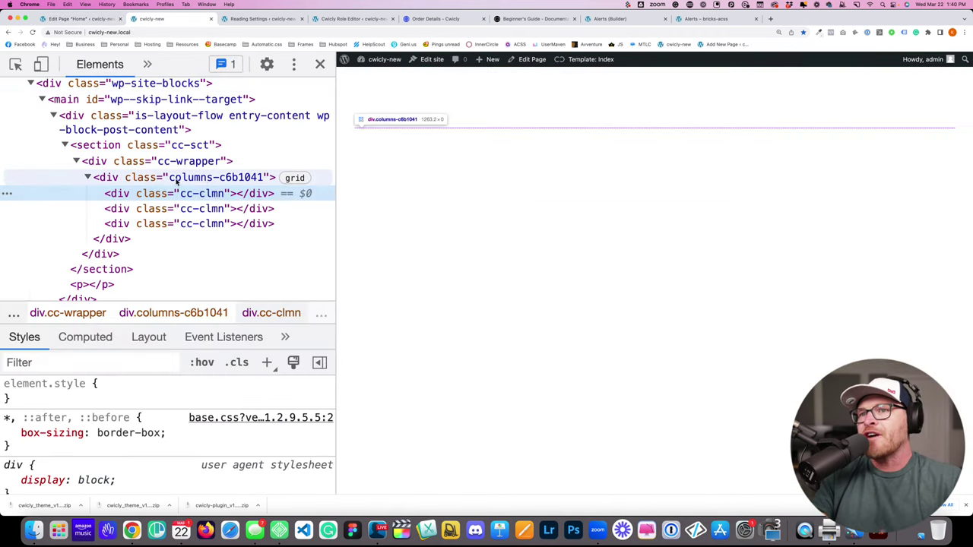
click(205, 177)
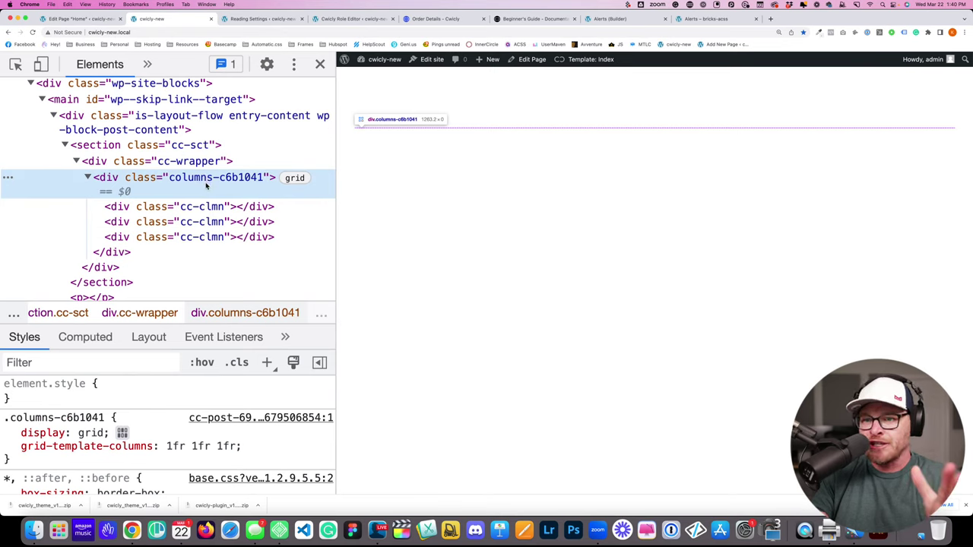
drag(166, 448, 240, 448)
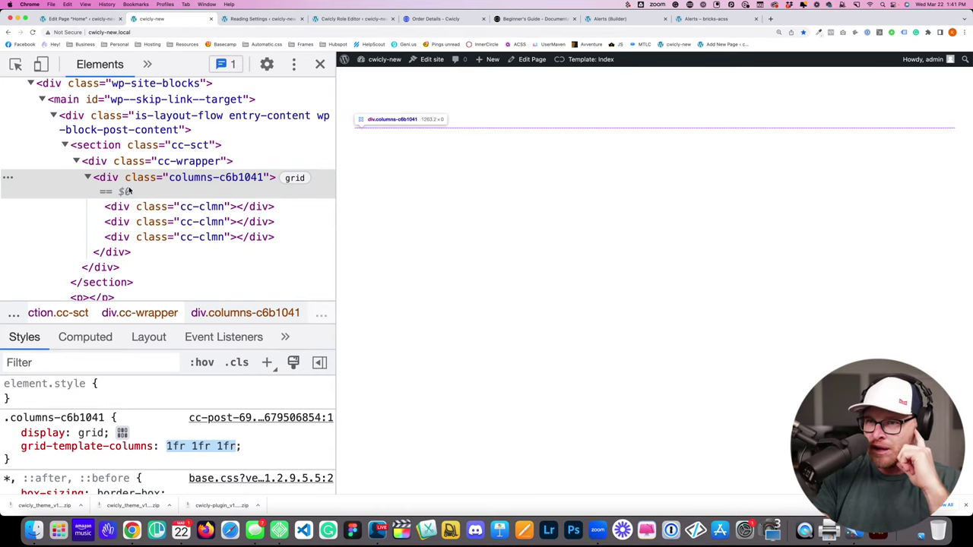
click(196, 206)
click(184, 209)
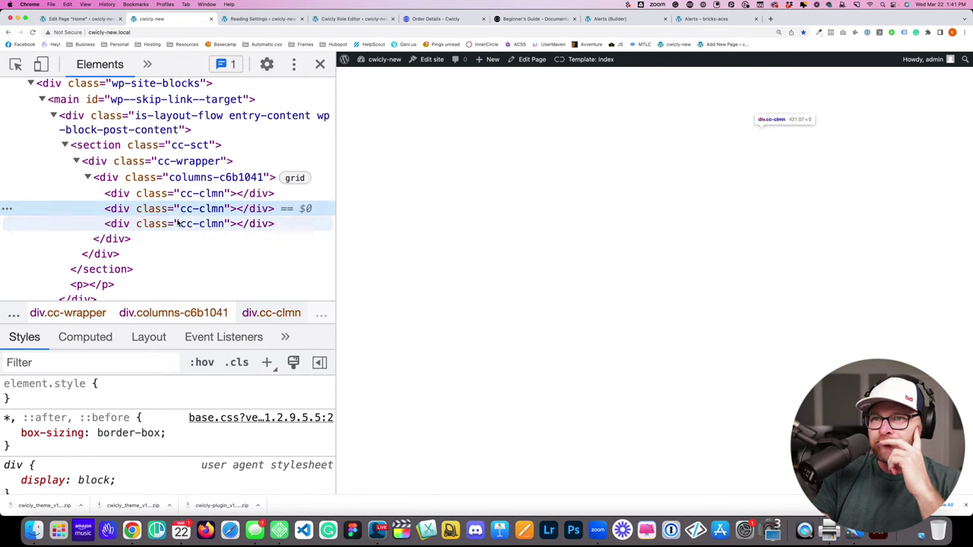
click(182, 193)
click(188, 179)
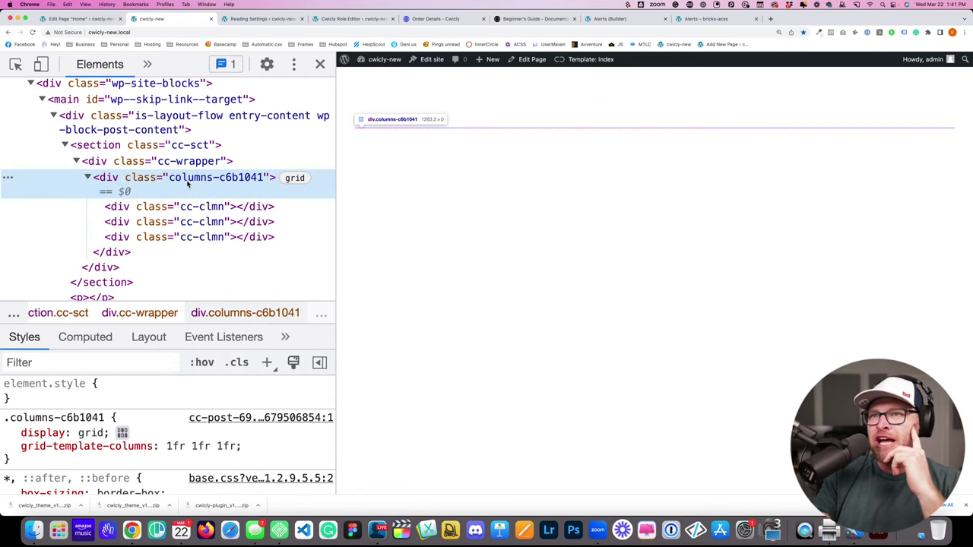
Step: Delete the Columns block in the Home page editor and add a Div block nested inside the Section
click(93, 18)
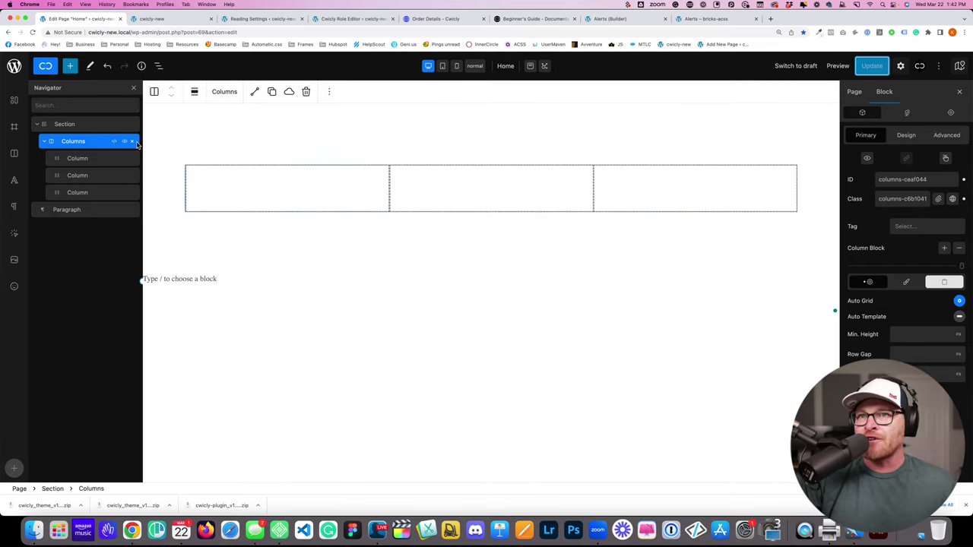
click(133, 142)
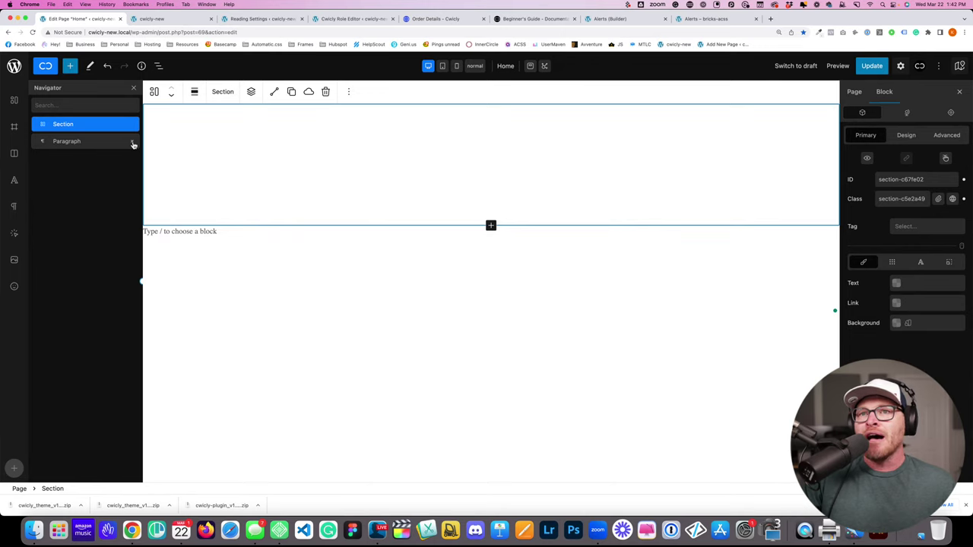
click(70, 65)
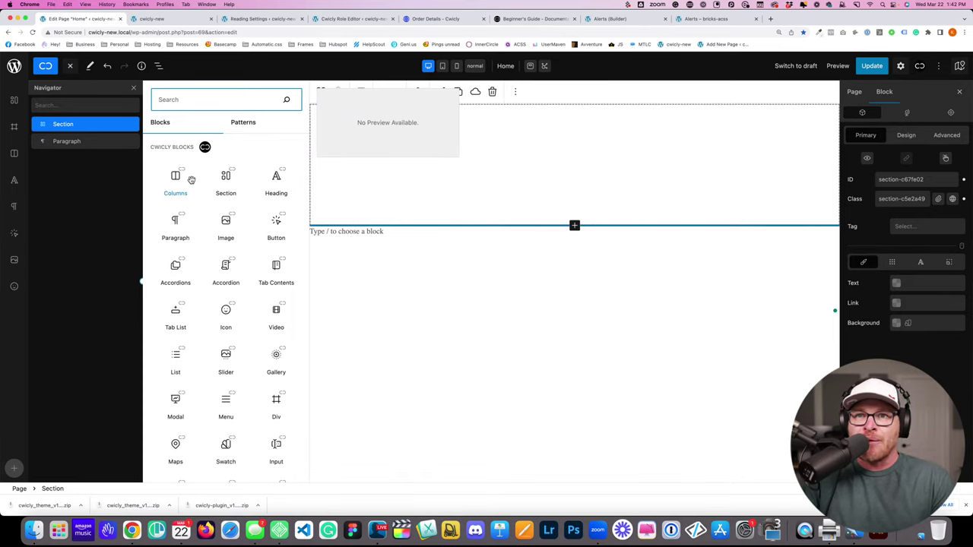
click(80, 105)
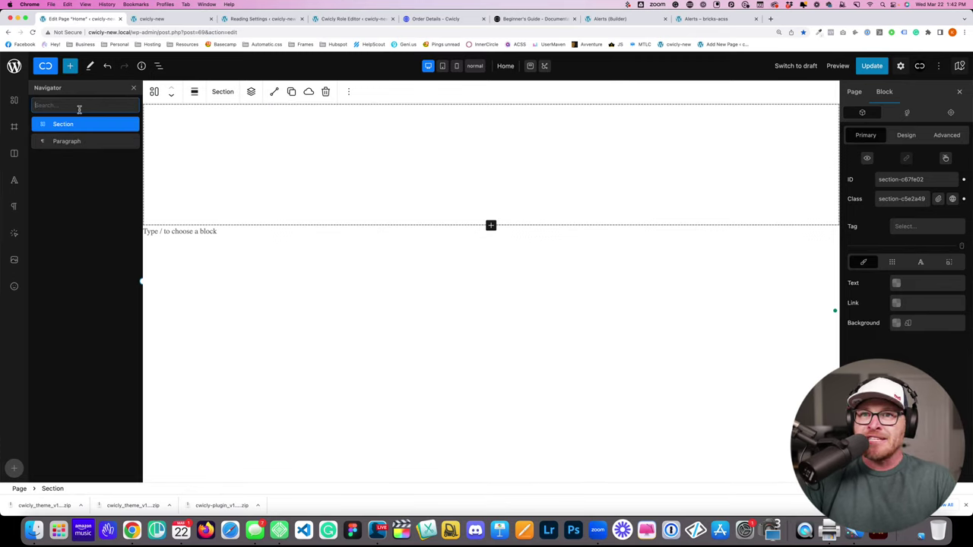
click(70, 65)
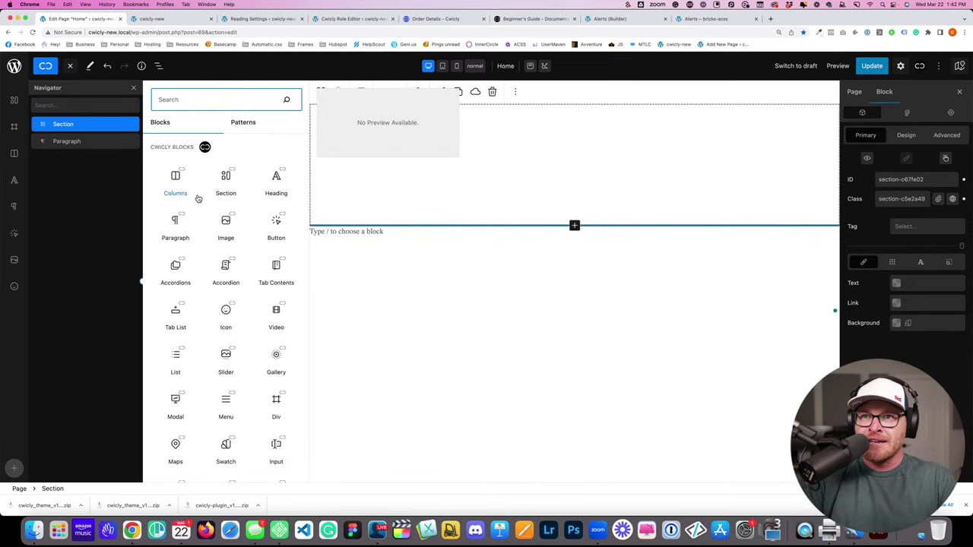
text(div)
click(182, 152)
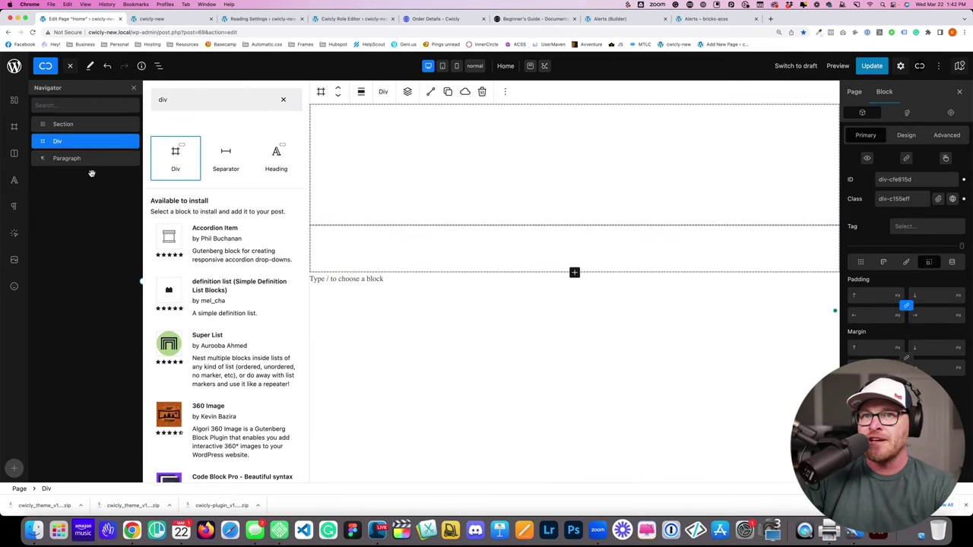
click(76, 137)
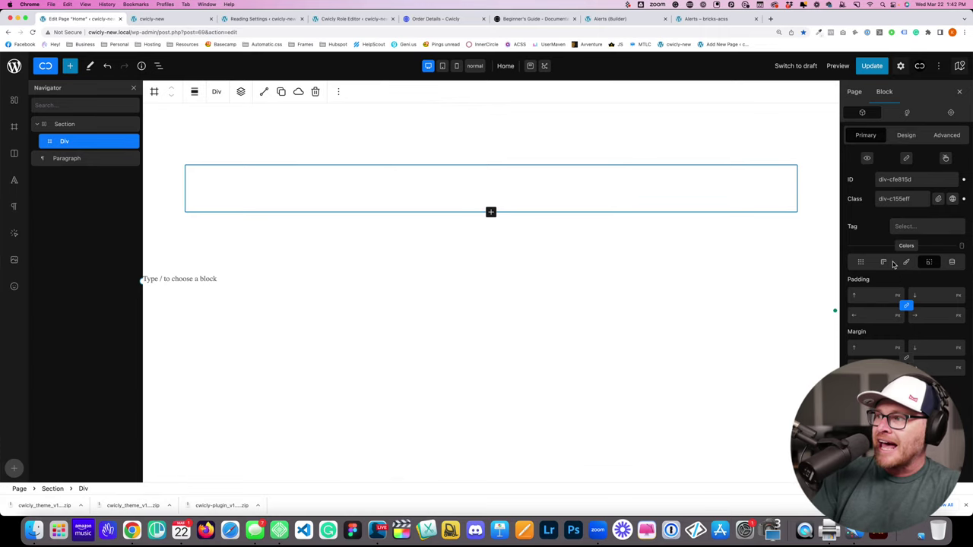
Step: Set the Div block's display to grid in its layout design settings
click(905, 136)
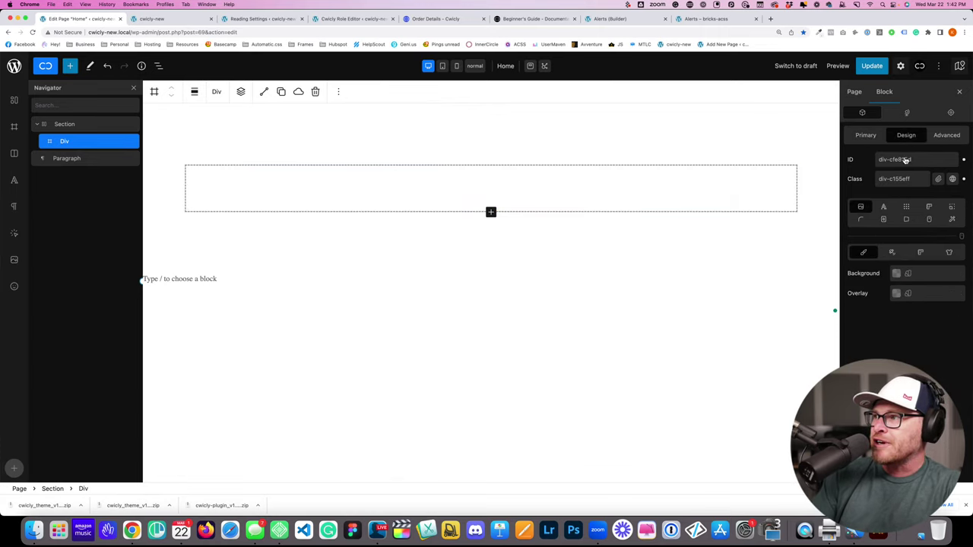
click(906, 207)
click(882, 273)
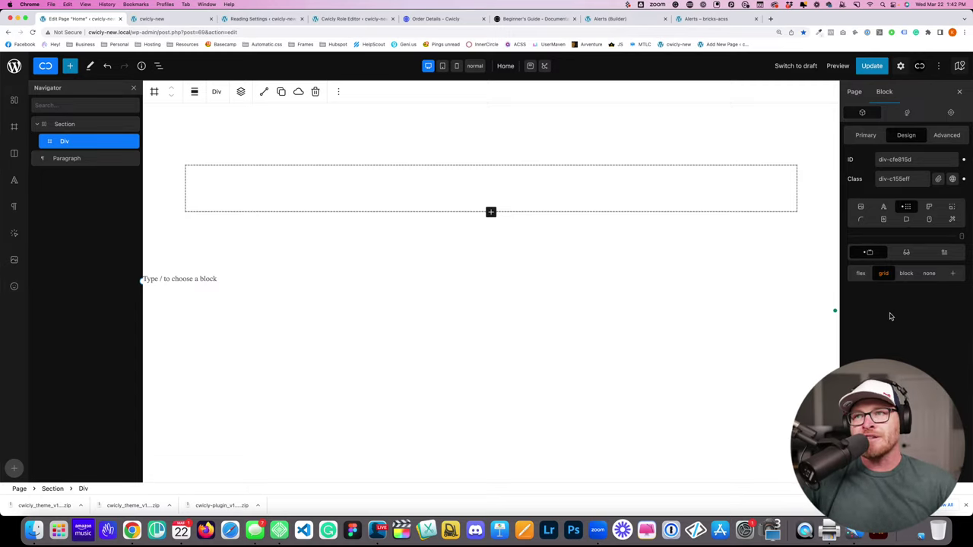
Step: Switch to the Alerts page in the Bricks builder, select the card grid's container and examine its grid template columns value
click(703, 19)
click(611, 18)
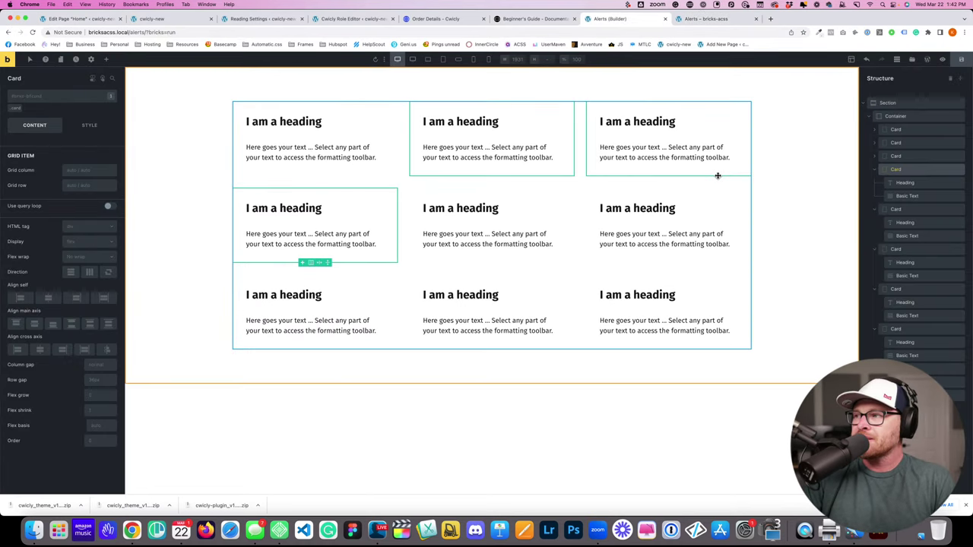
click(381, 186)
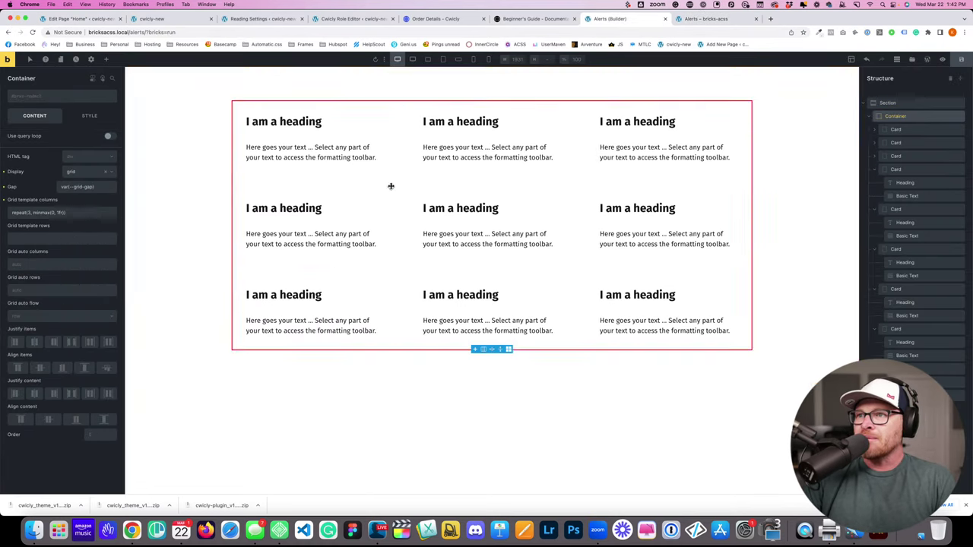
triple_click(85, 214)
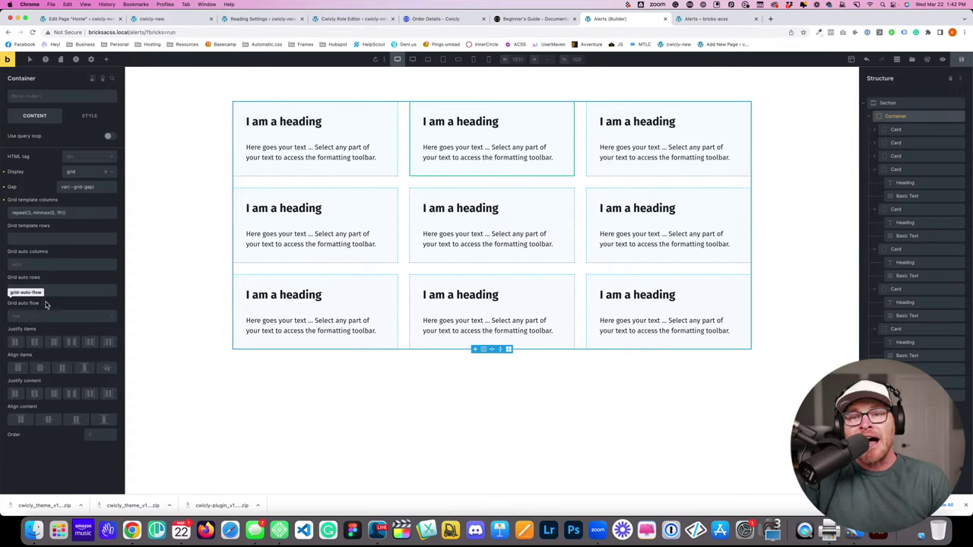
triple_click(76, 213)
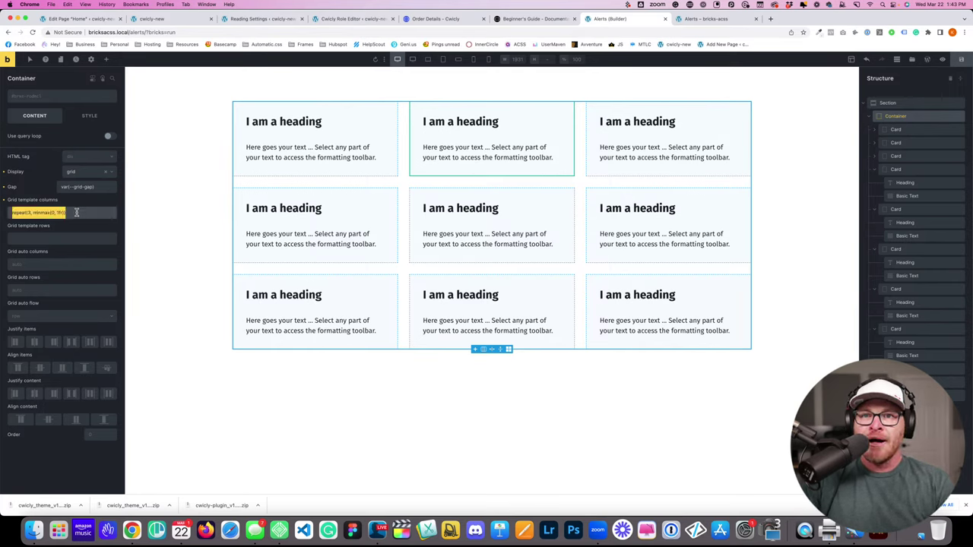
key(Left)
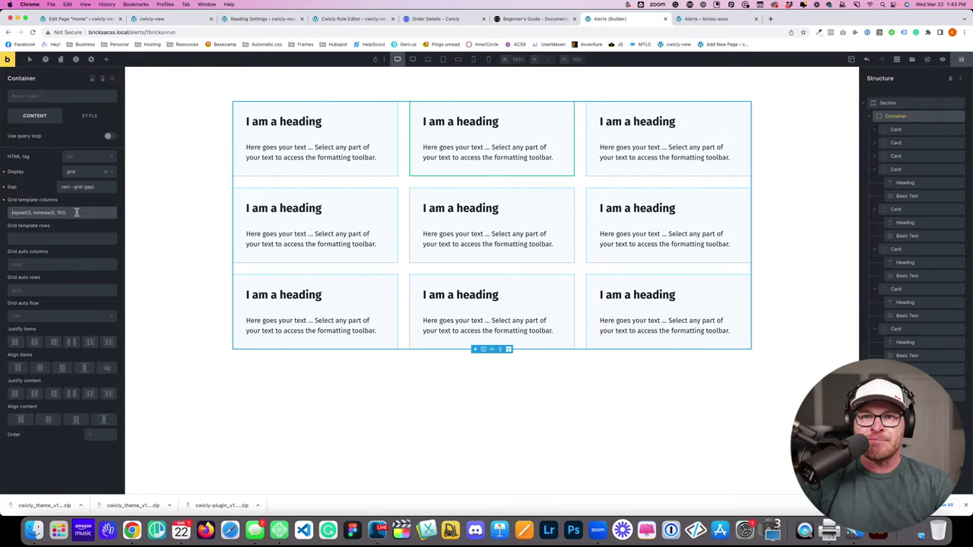
triple_click(68, 212)
click(65, 211)
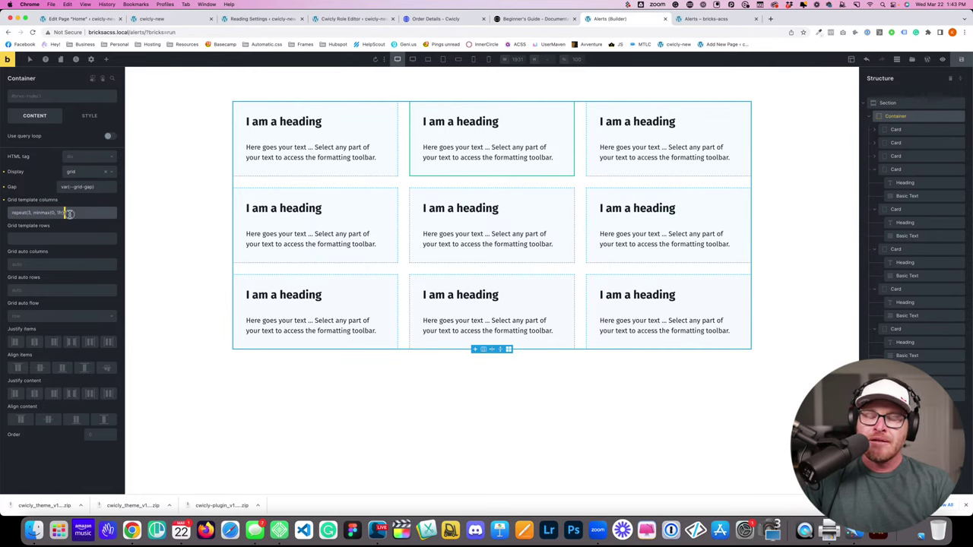
triple_click(69, 214)
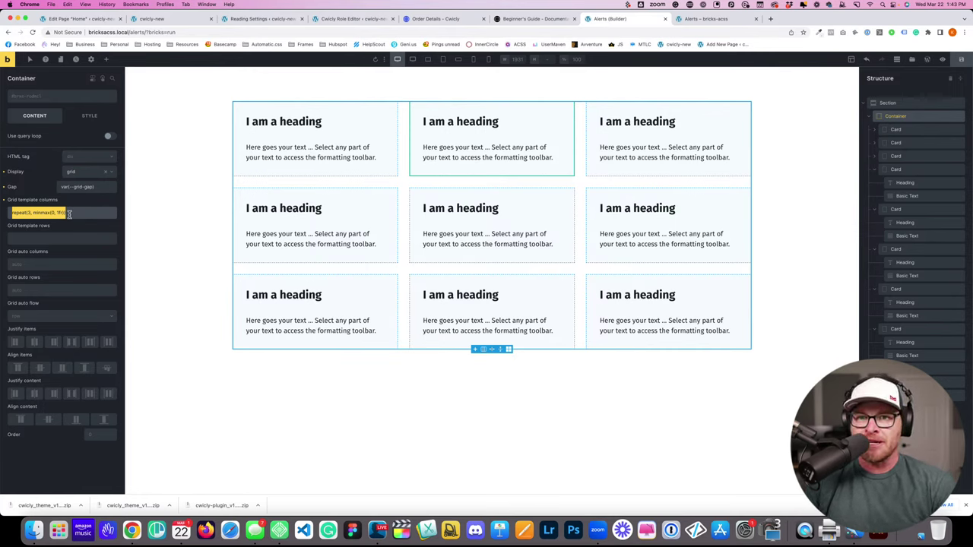
click(66, 219)
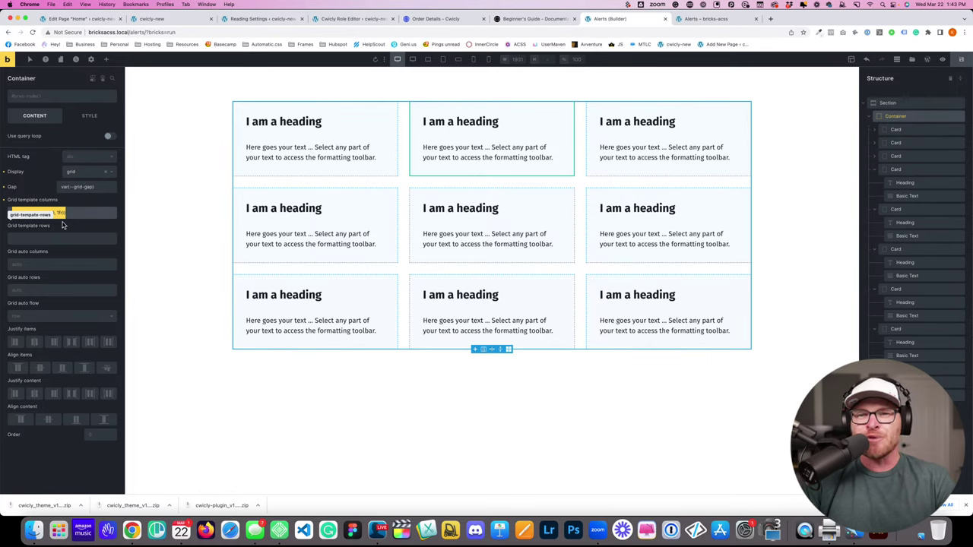
triple_click(76, 214)
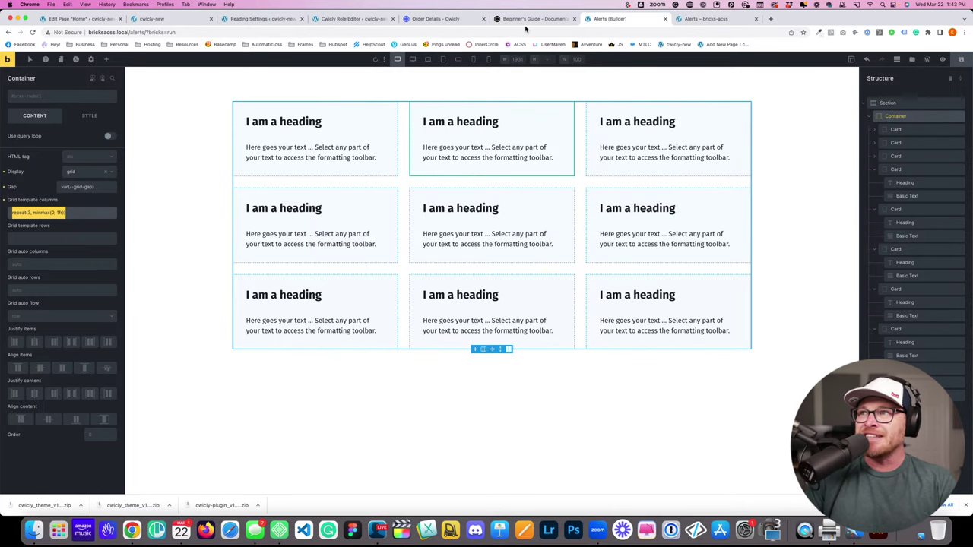
Step: Compare the grid-display Div in the Cwicly Home page editor with the Bricks container's grid template columns setting
click(257, 18)
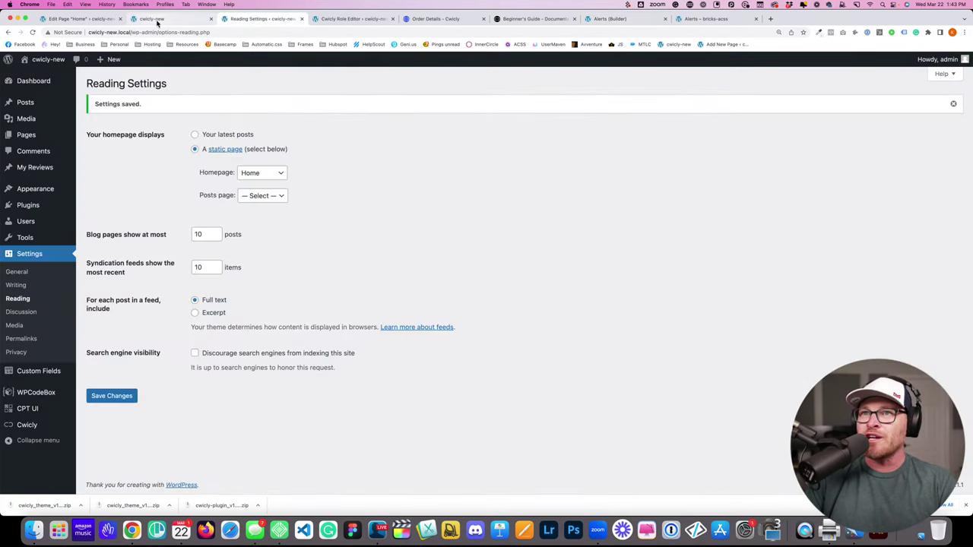
click(161, 19)
click(76, 19)
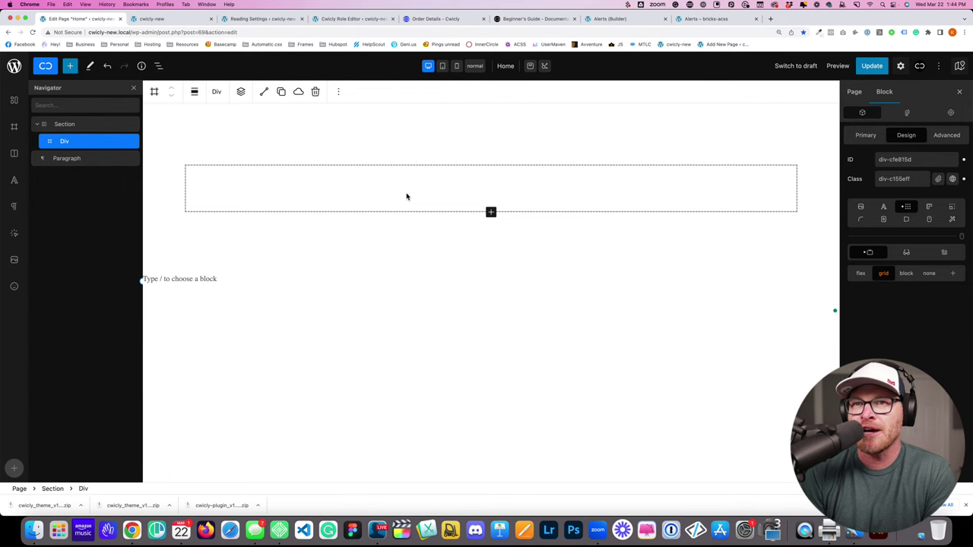
click(707, 19)
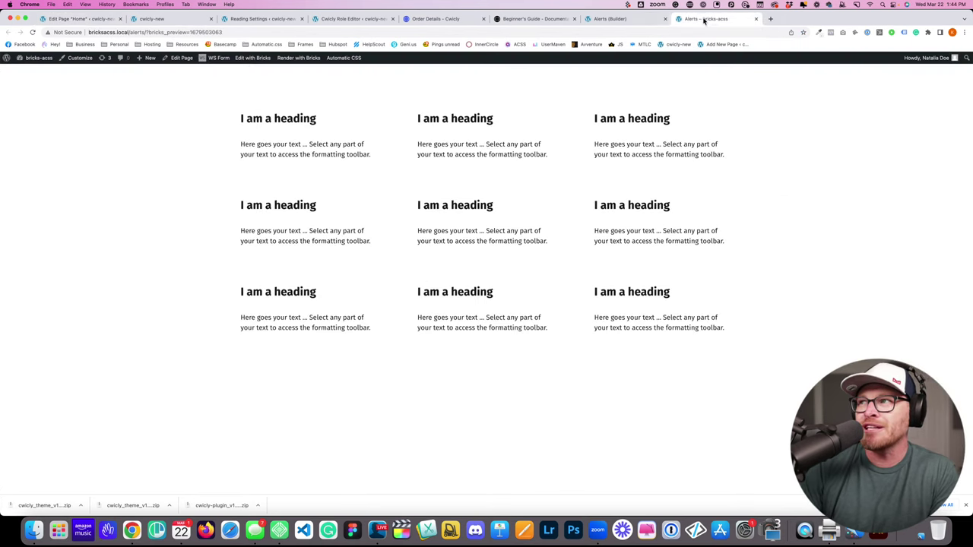
click(616, 18)
click(76, 212)
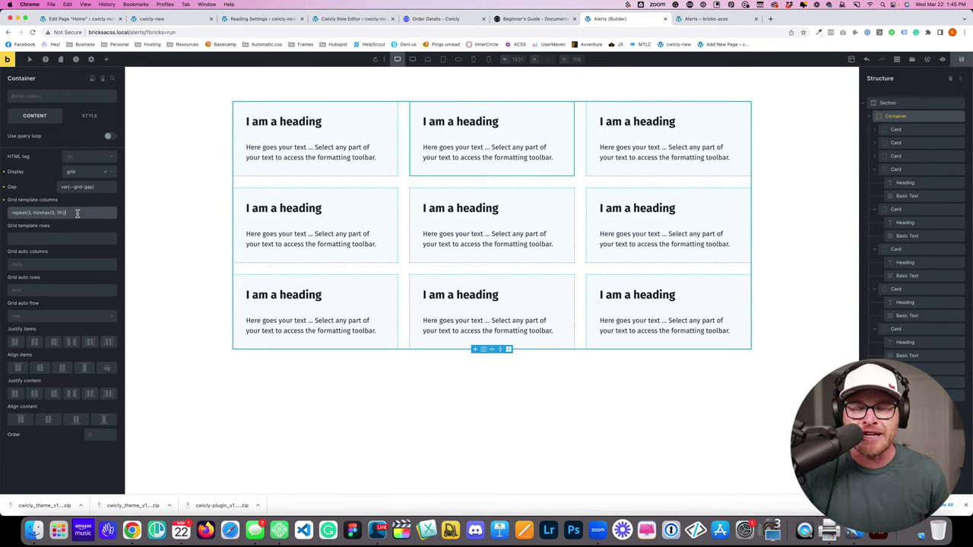
click(78, 214)
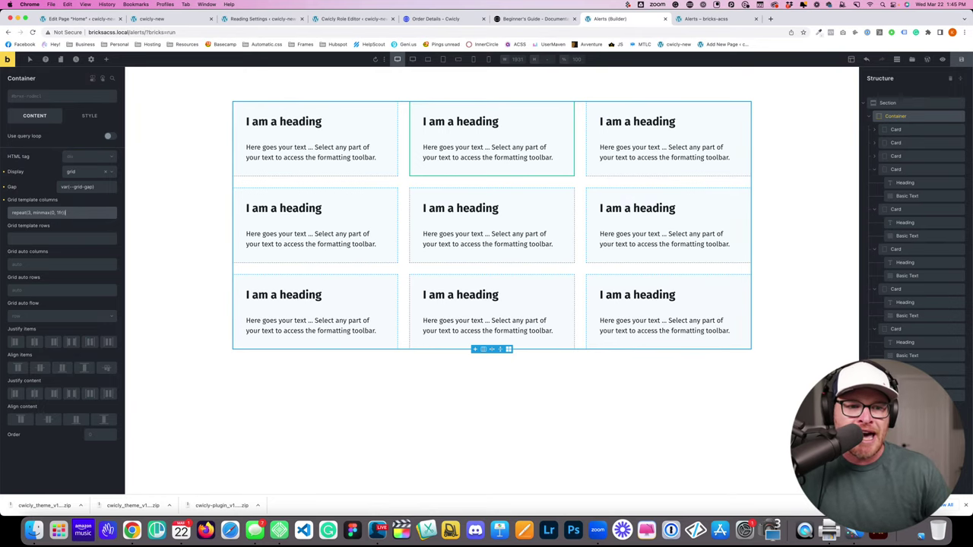
Step: Return to the Cwicly Home page editor and exit to the Pages list, discarding the unsaved changes
click(80, 18)
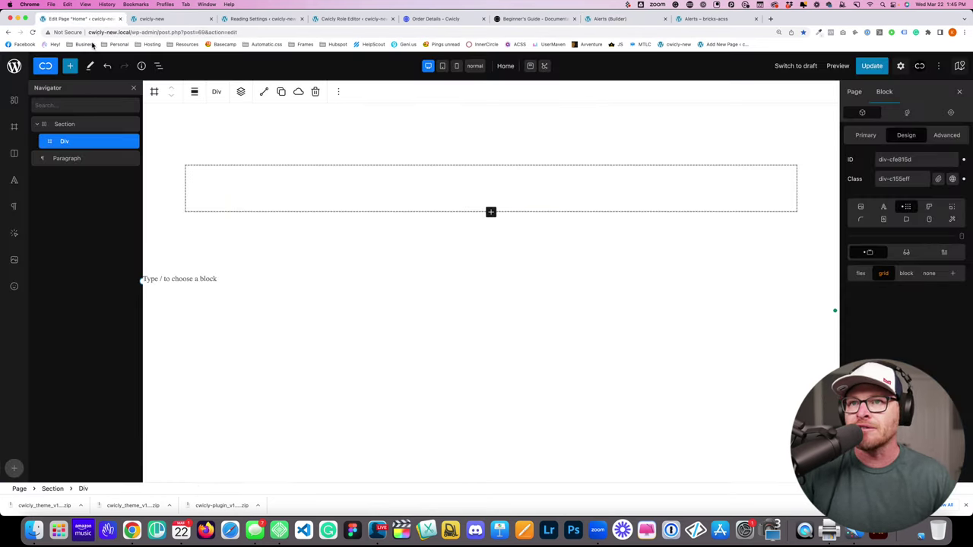
click(13, 65)
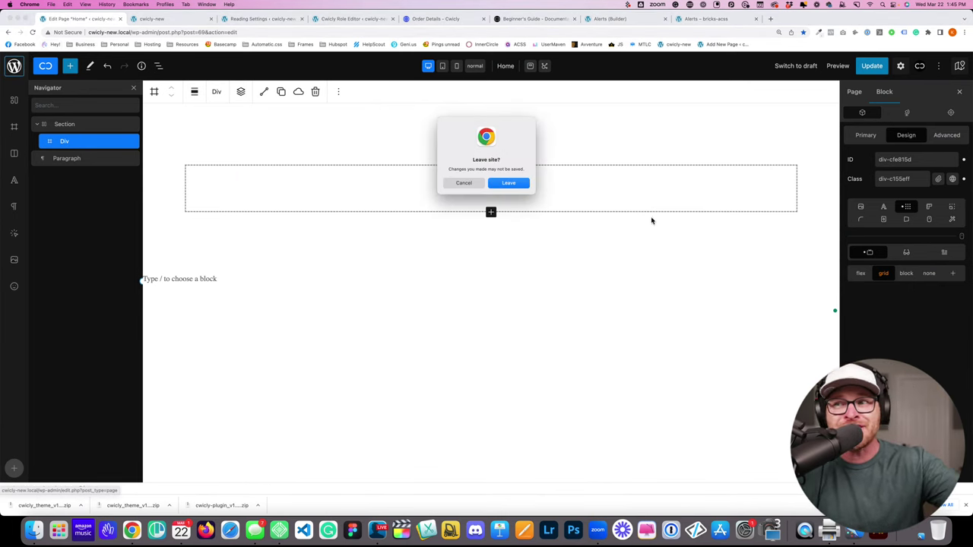
click(508, 183)
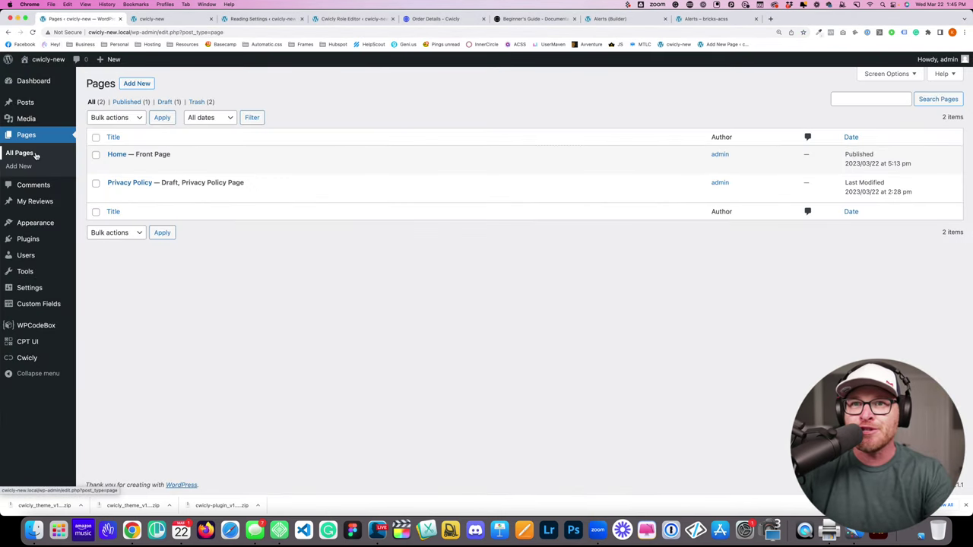
Step: Open the Cwicly settings in the WordPress admin and review the Advanced Settings options and the Themer templates
mouse_move(30, 357)
click(97, 373)
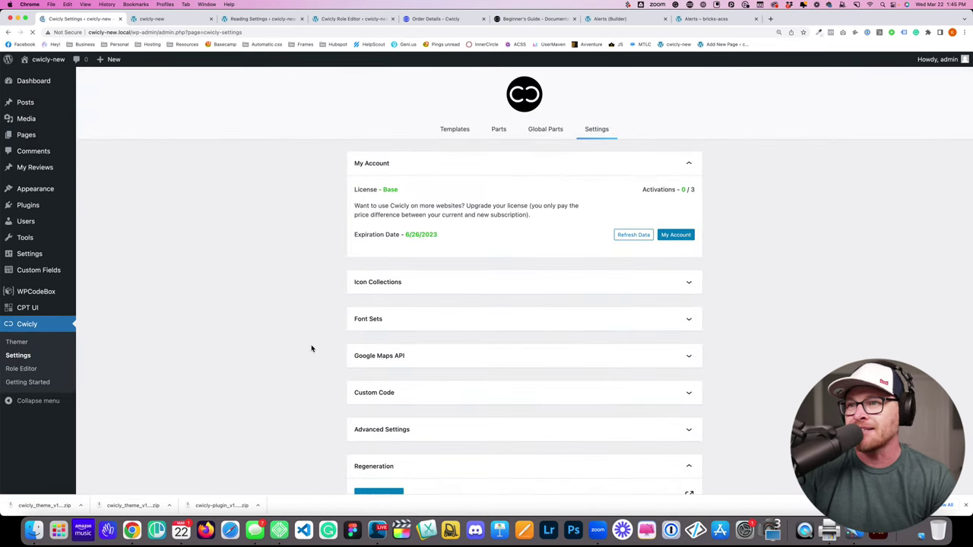
scroll(561, 327, down, 5)
click(435, 196)
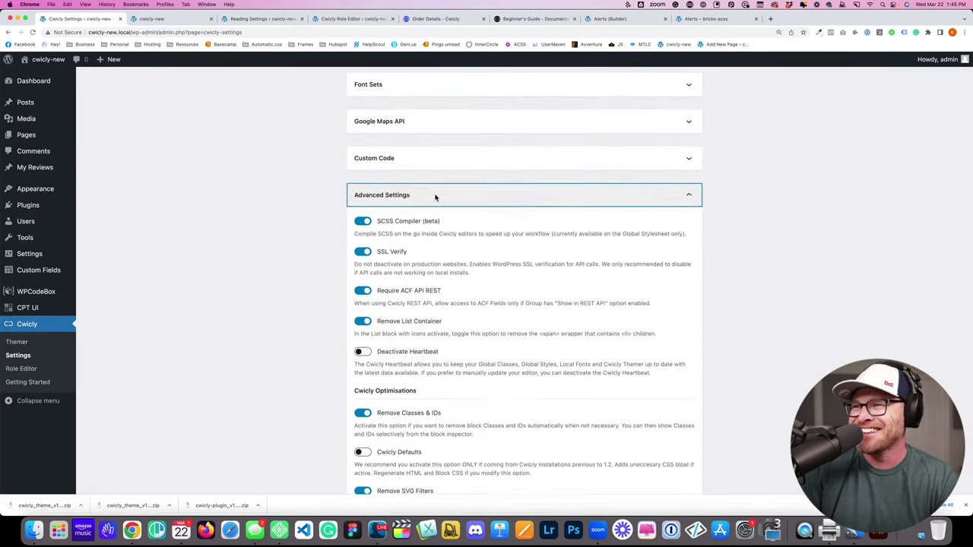
scroll(583, 266, down, 4)
scroll(583, 266, up, 5)
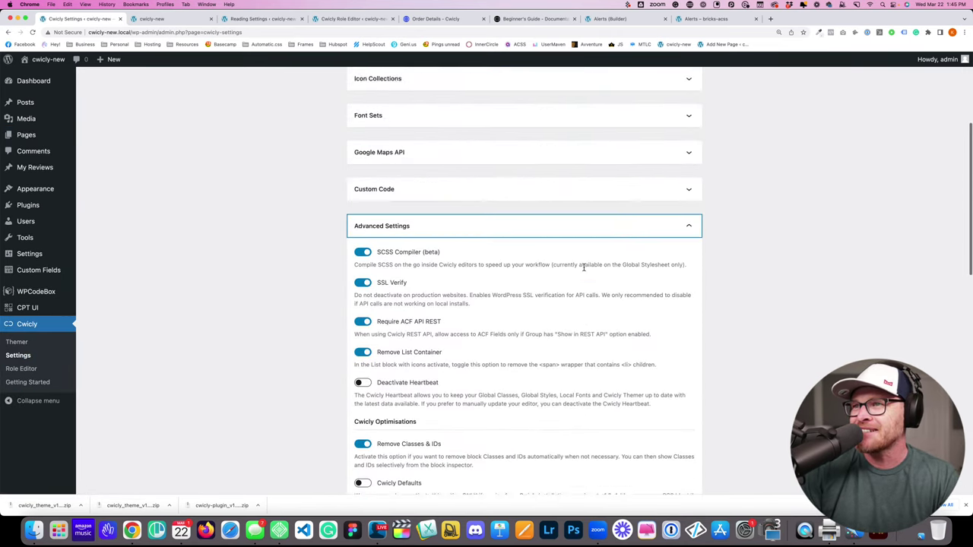
scroll(583, 266, up, 5)
click(454, 130)
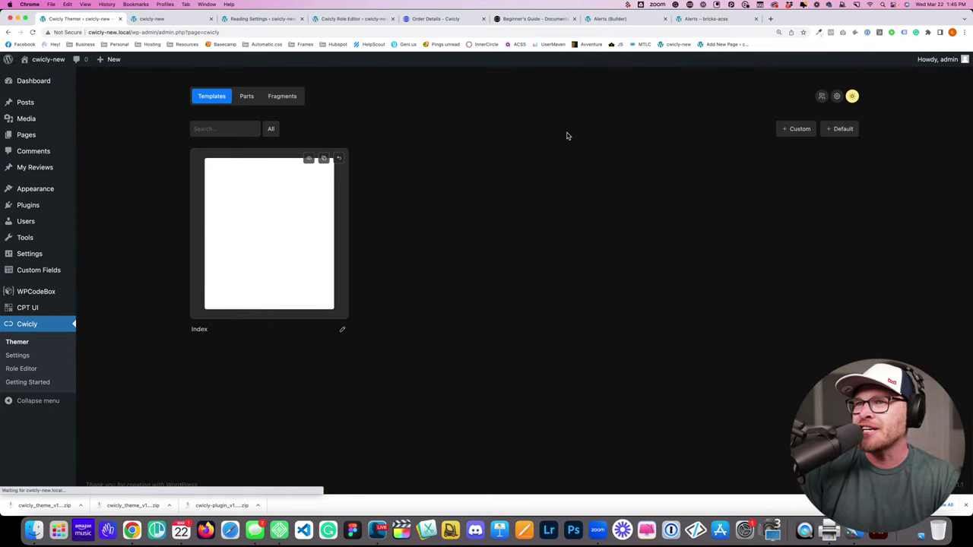
click(8, 32)
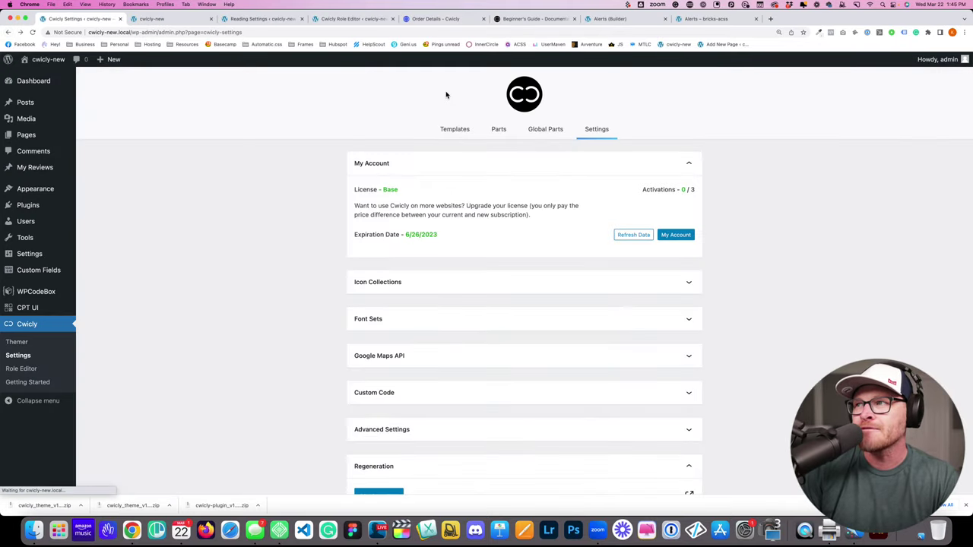
Step: Reopen the Home page for editing from the WordPress Pages list
click(687, 22)
click(194, 23)
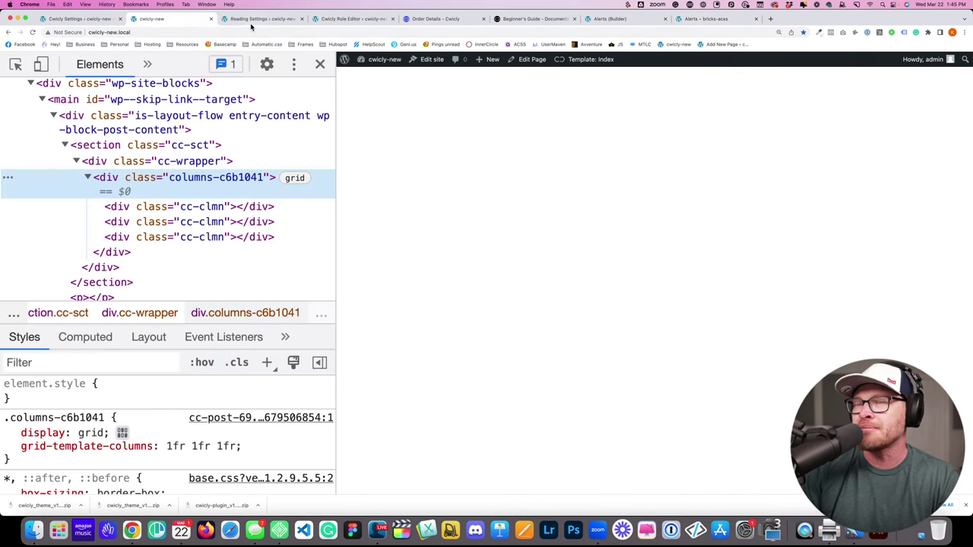
click(260, 23)
click(171, 20)
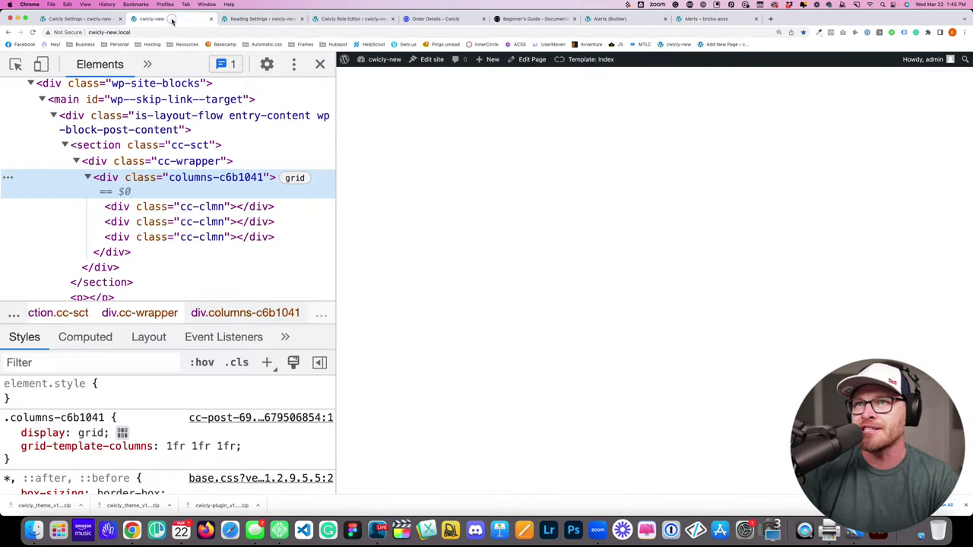
click(353, 21)
click(83, 19)
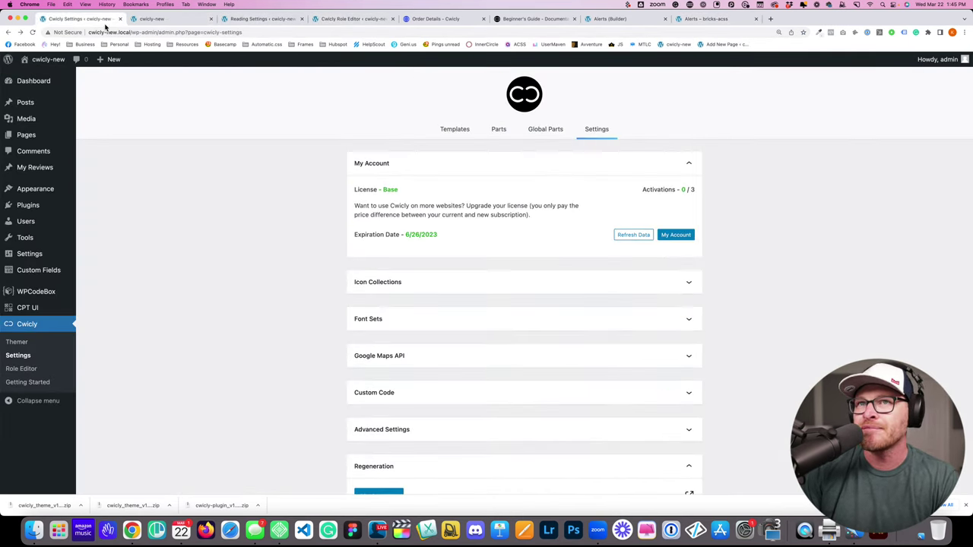
click(31, 135)
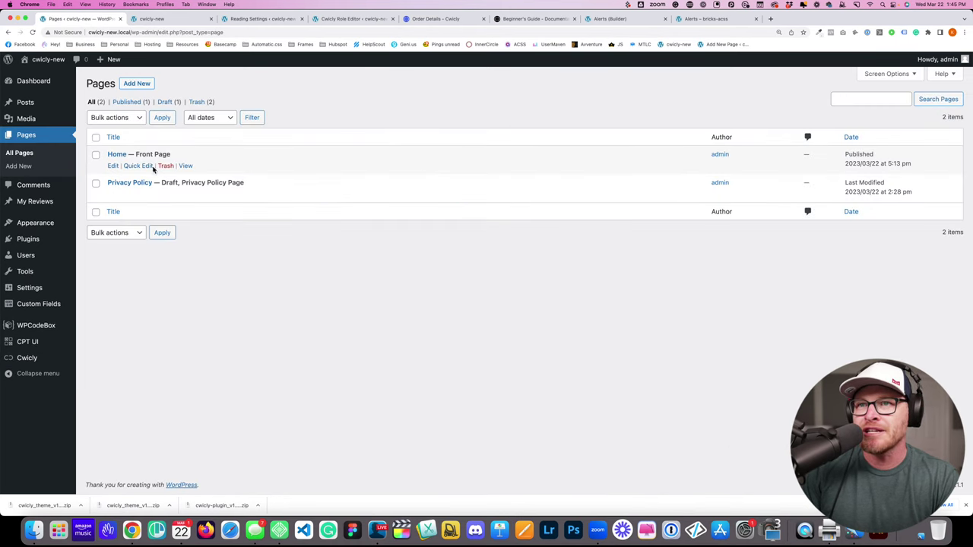
click(113, 165)
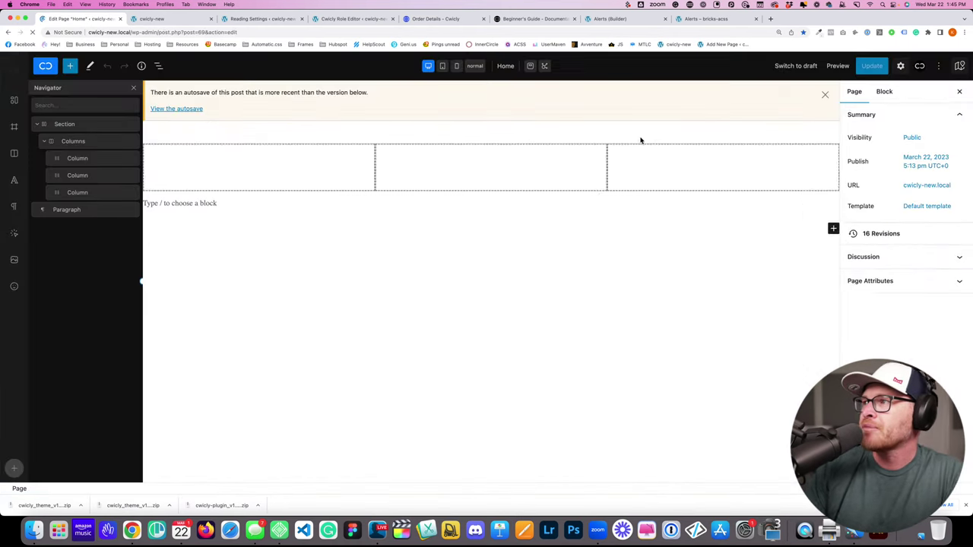
Step: Open the Cwicly Global Styles and look through its settings for breakpoints, section defaults and editor interface options
click(901, 66)
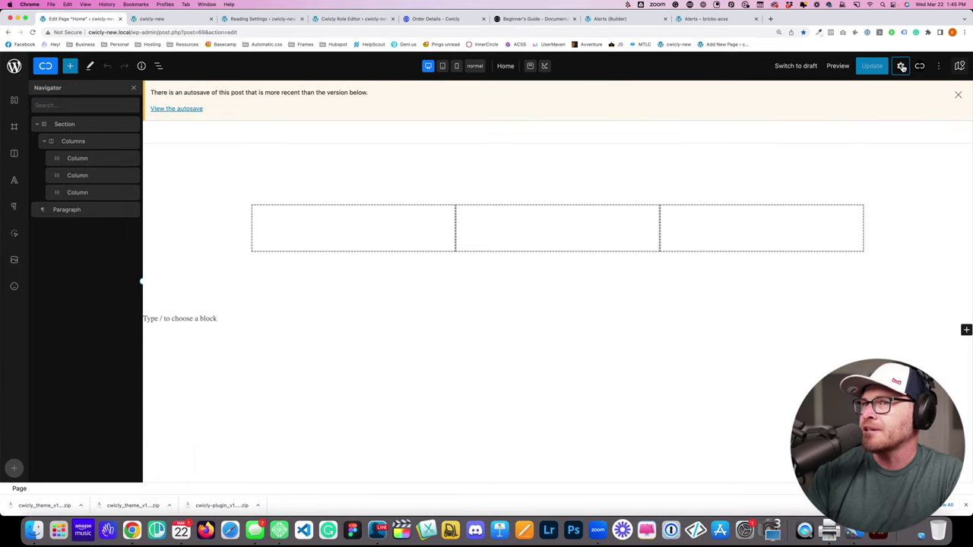
click(901, 66)
click(920, 66)
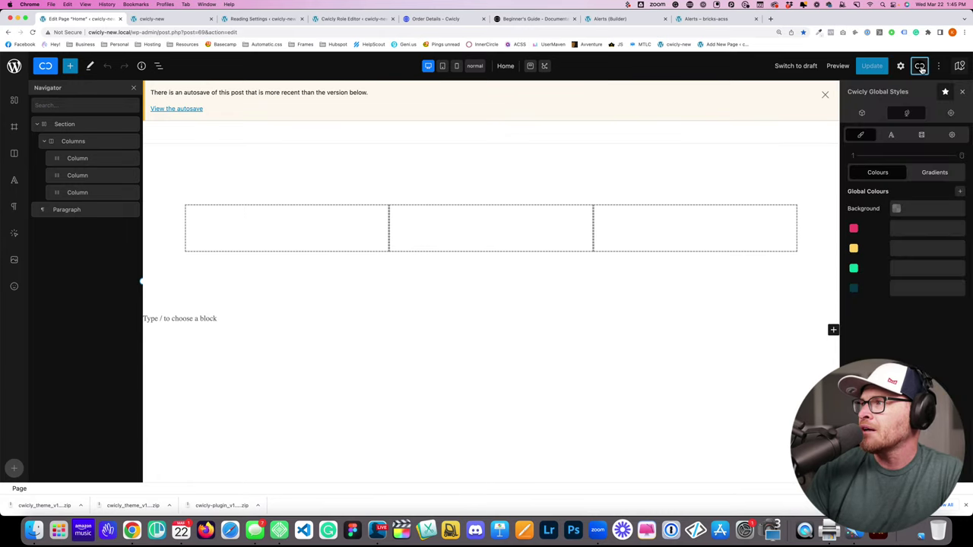
click(951, 136)
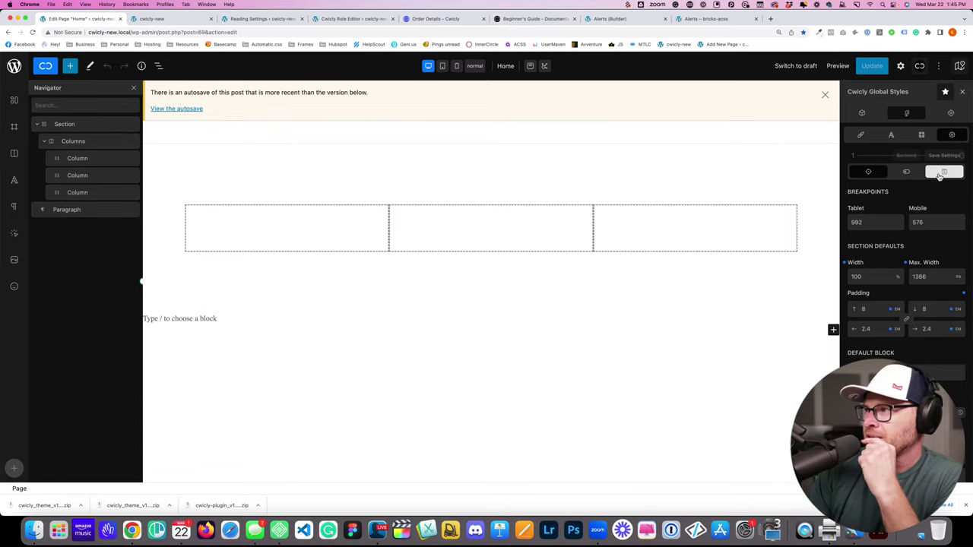
click(917, 174)
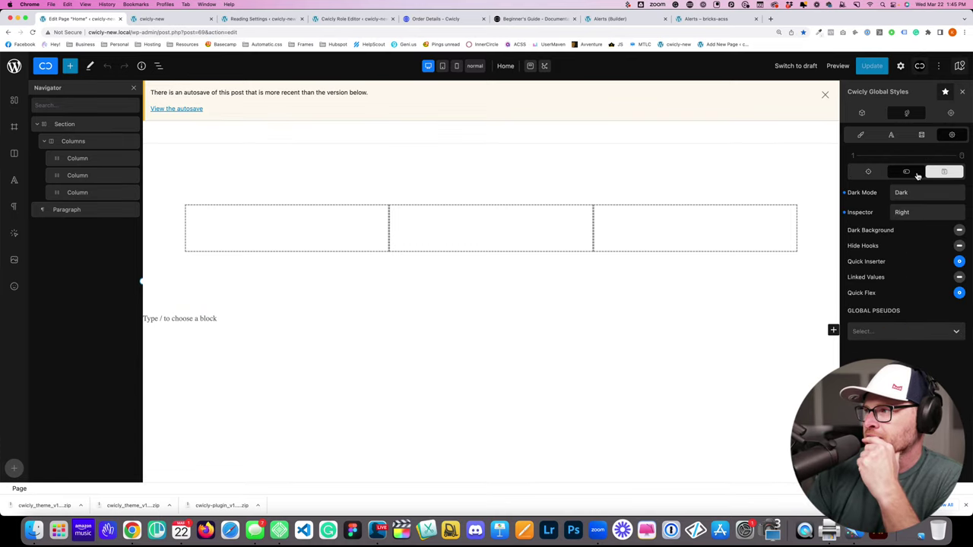
Step: Toggle the Quick Inserter option off and on repeatedly to see its effect on the editor, leaving it enabled
click(959, 262)
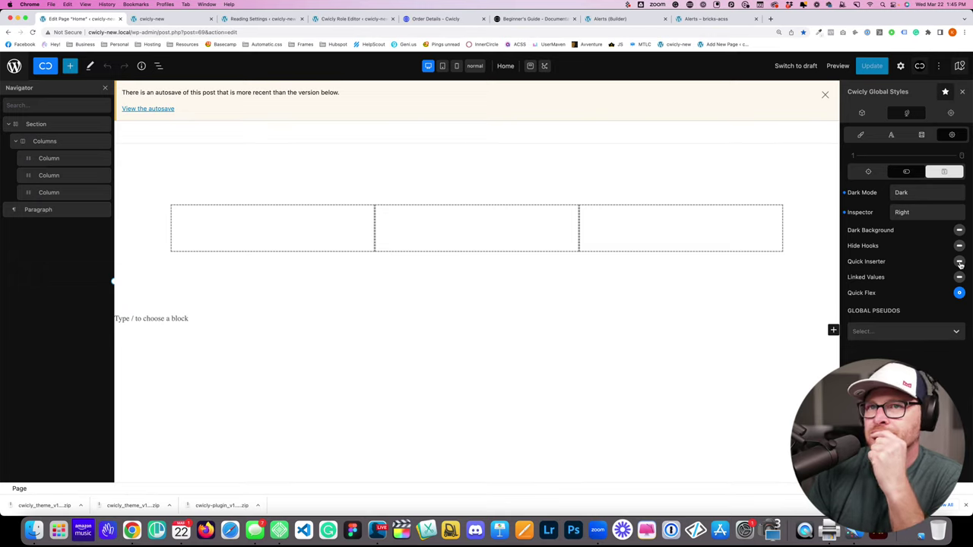
click(959, 262)
click(960, 263)
click(959, 262)
click(959, 262)
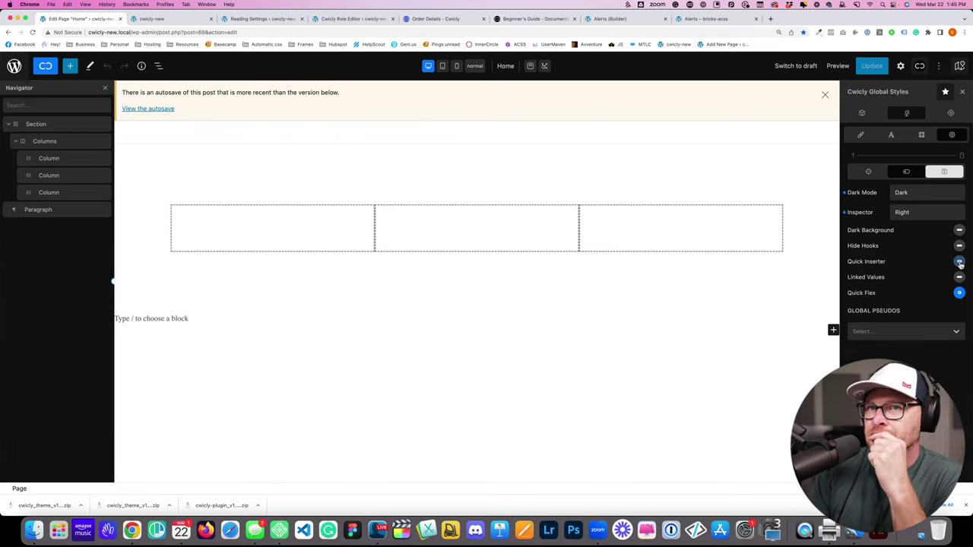
click(959, 262)
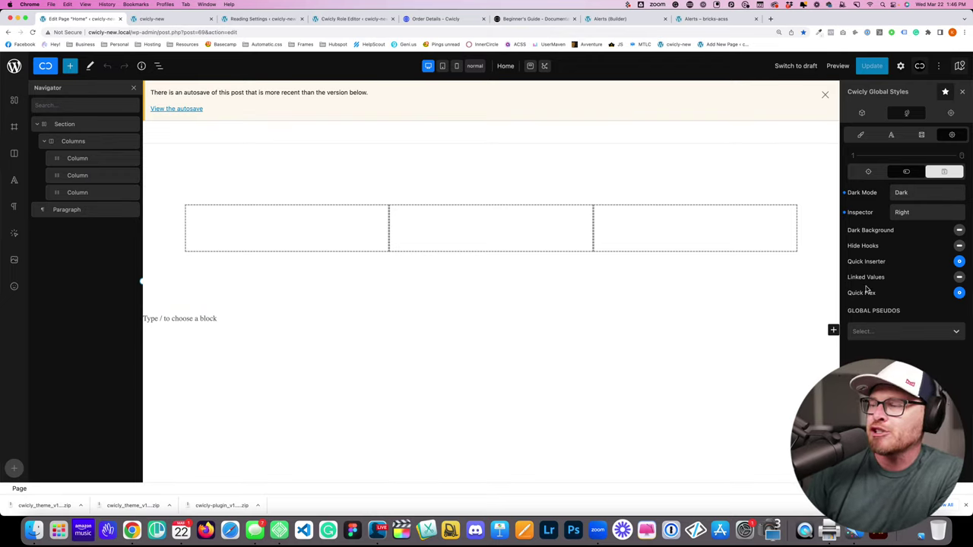
click(713, 293)
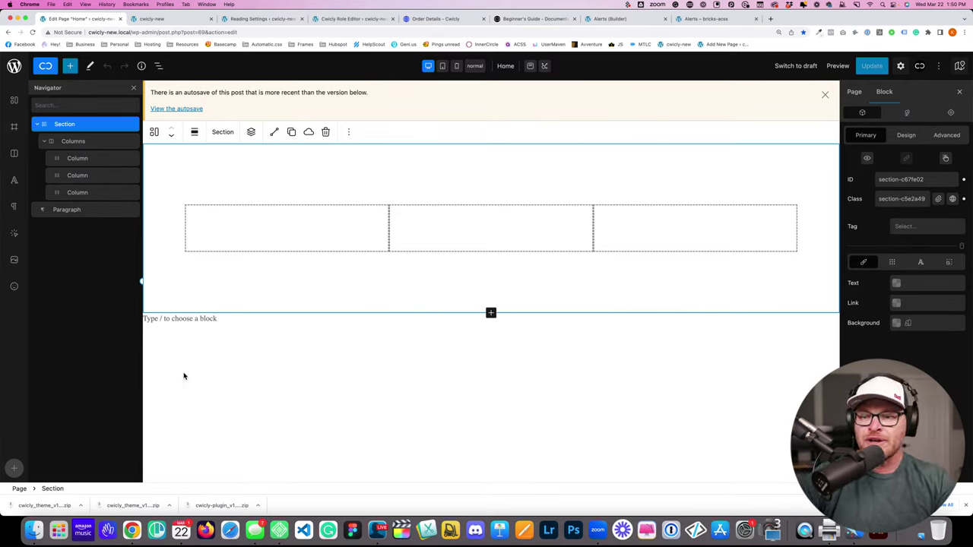
click(813, 494)
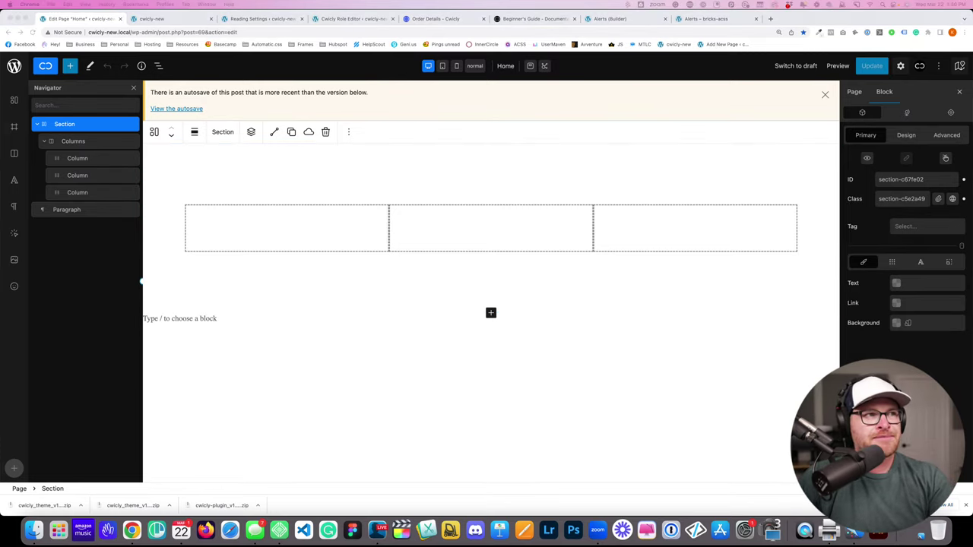